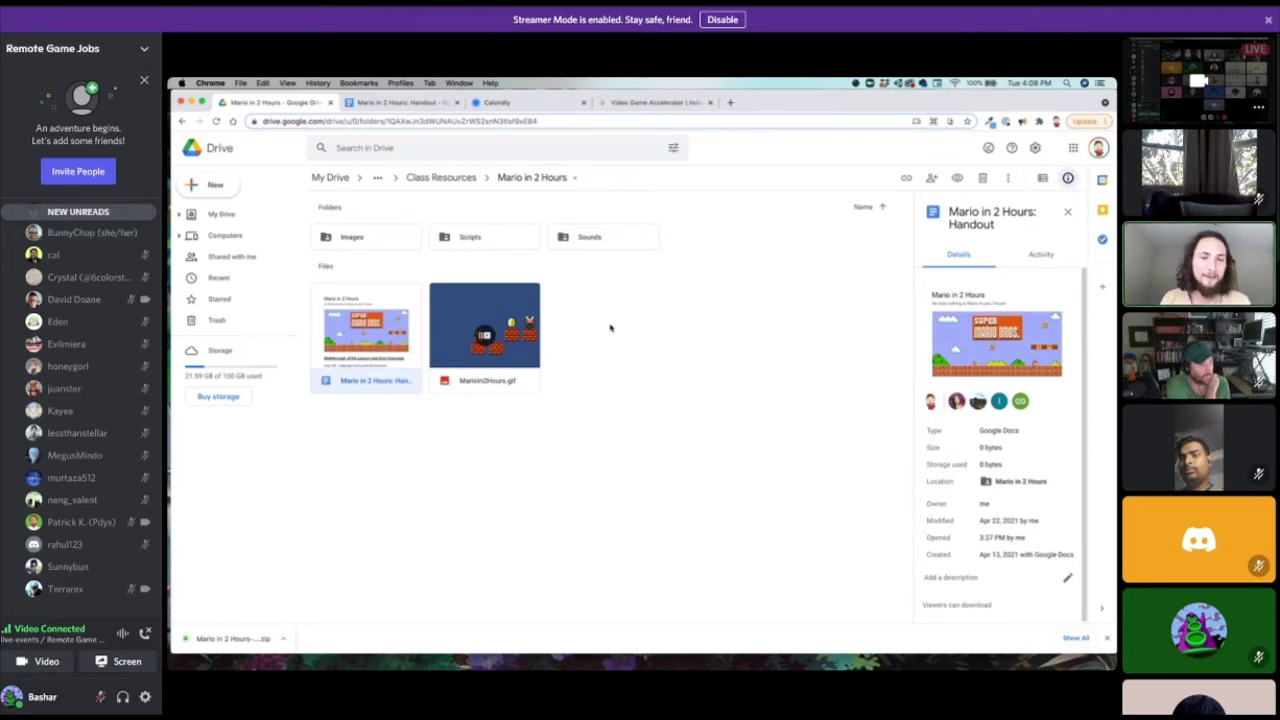
pyautogui.scroll(-3, 1232, 405)
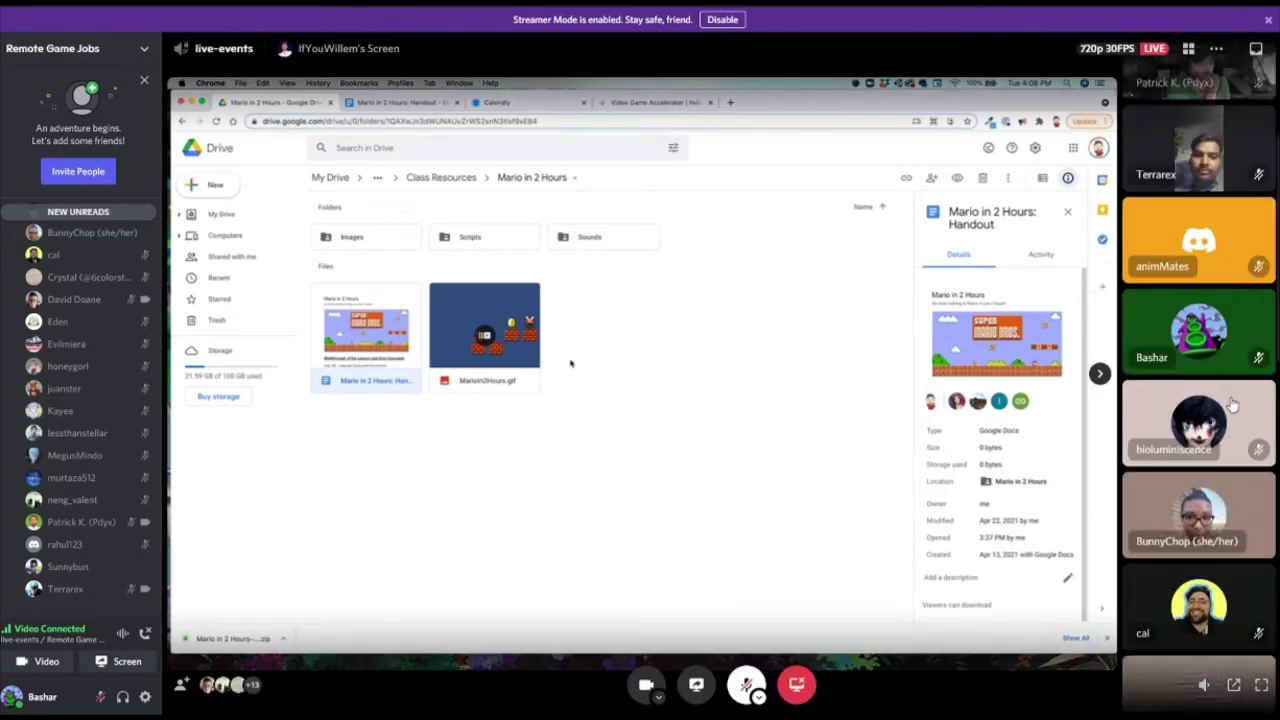
pyautogui.scroll(-5, 1231, 405)
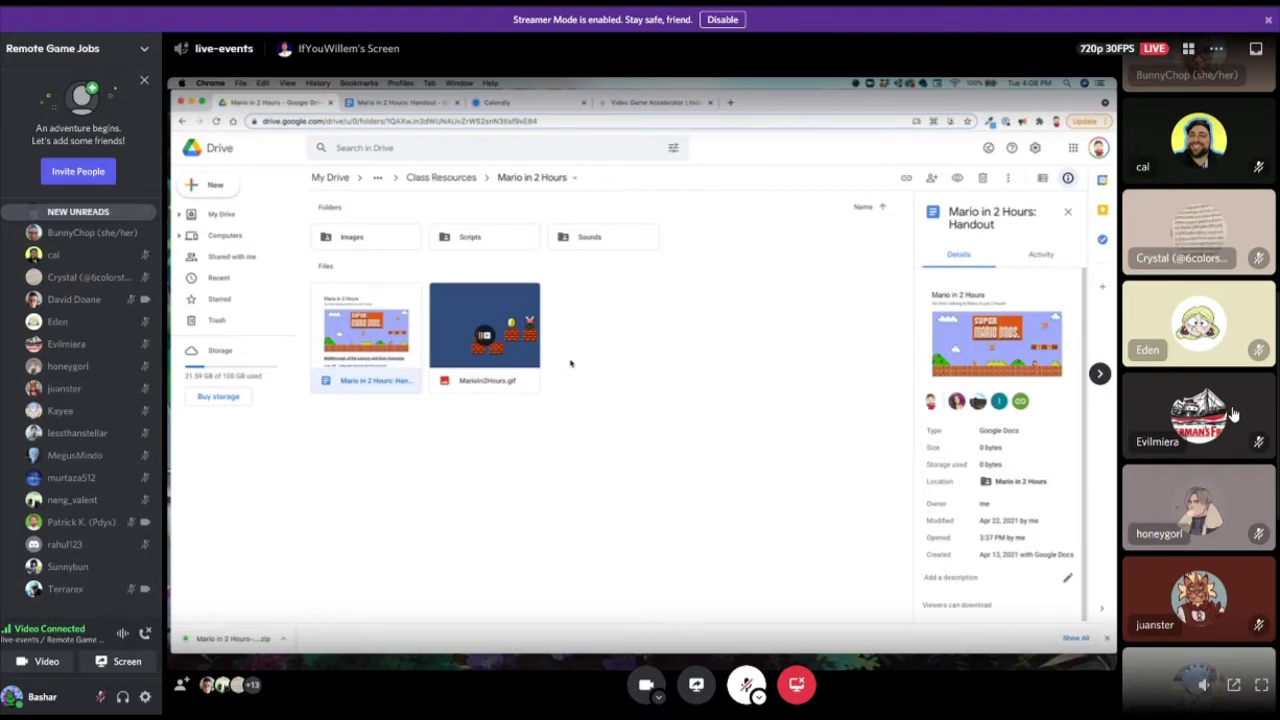
pyautogui.scroll(7, 1231, 410)
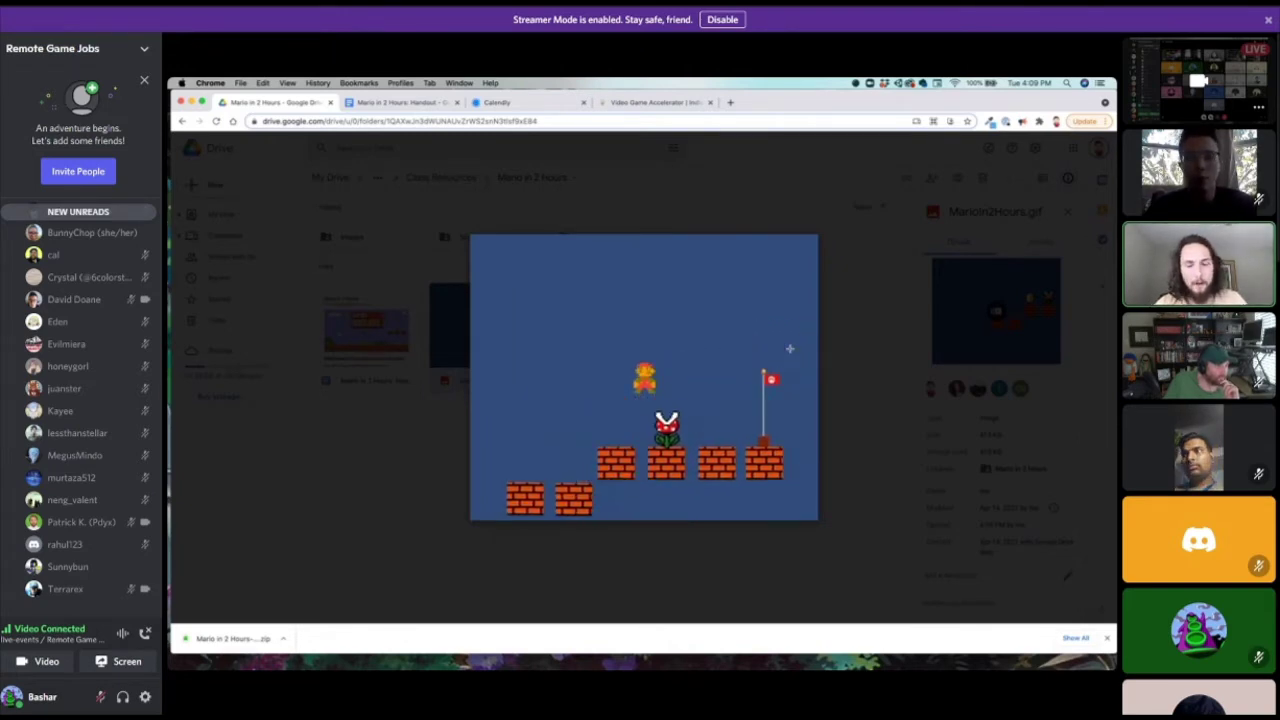
# Close the GIF preview and look over the Images, Scripts and Sounds folders, viewing the script files inside Scripts before returning to Mario in 2 Hours.
pyautogui.click(832, 346)
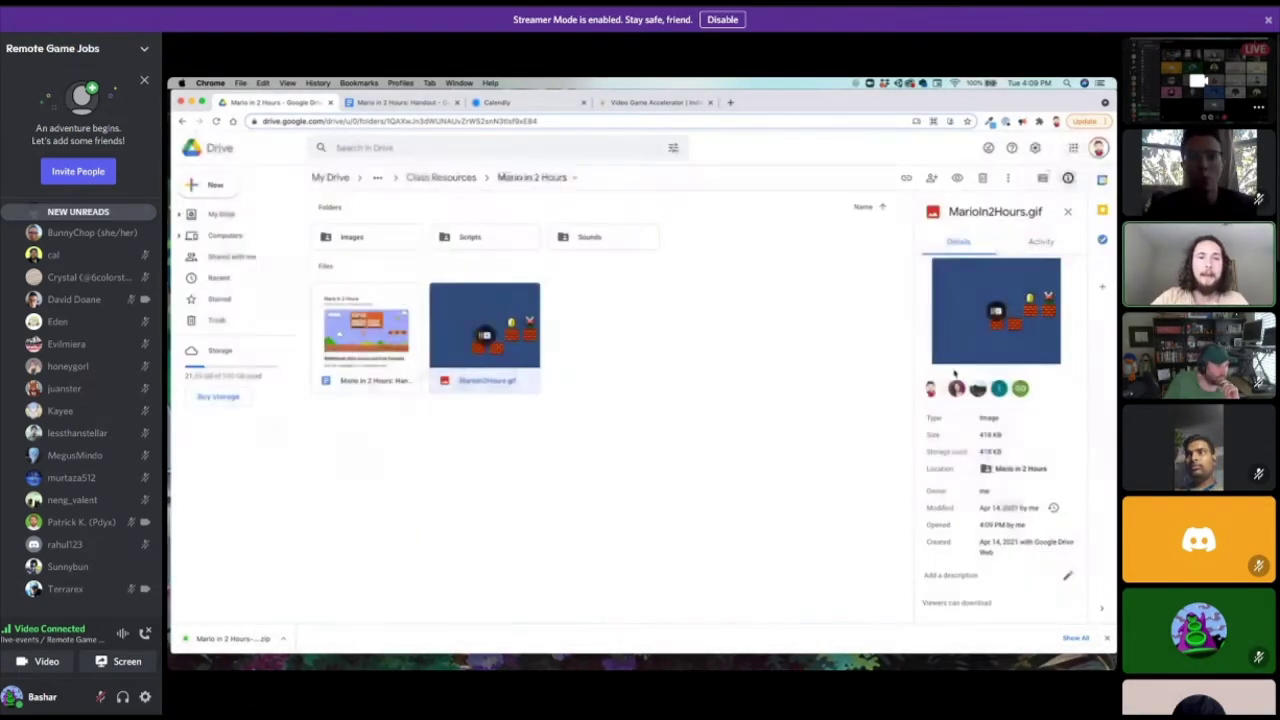
pyautogui.click(347, 240)
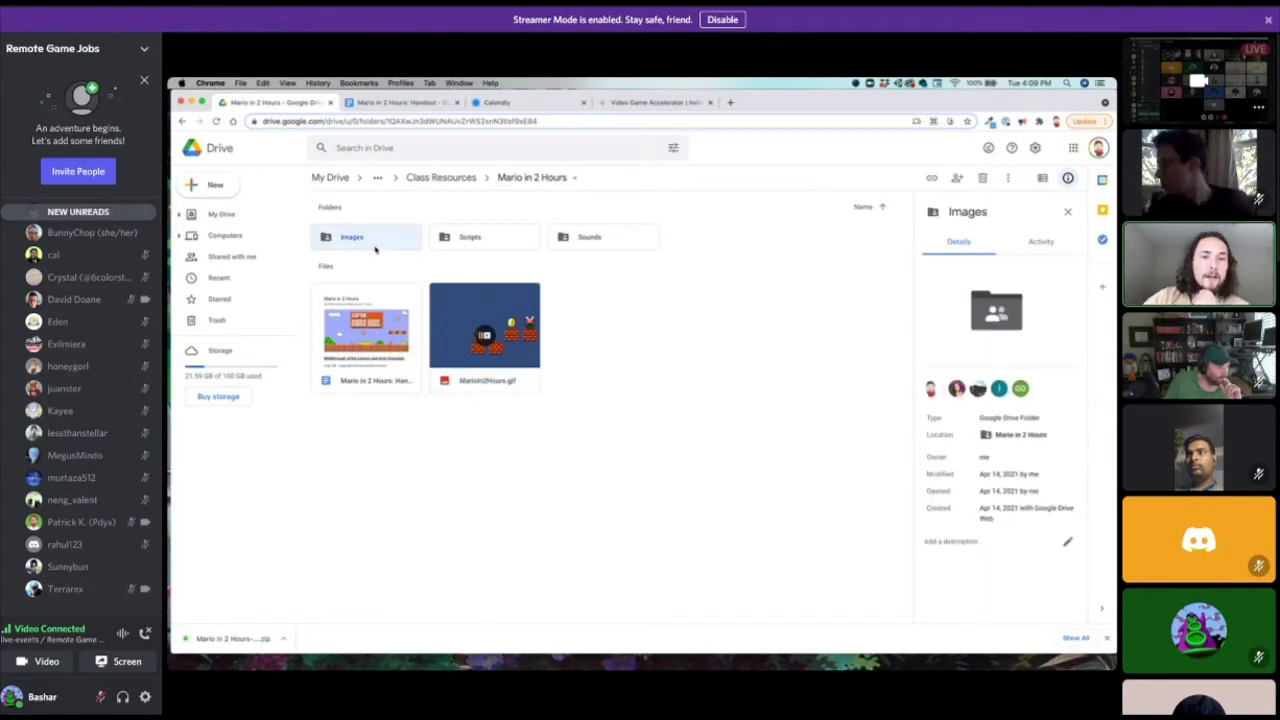
pyautogui.click(451, 238)
pyautogui.click(595, 241)
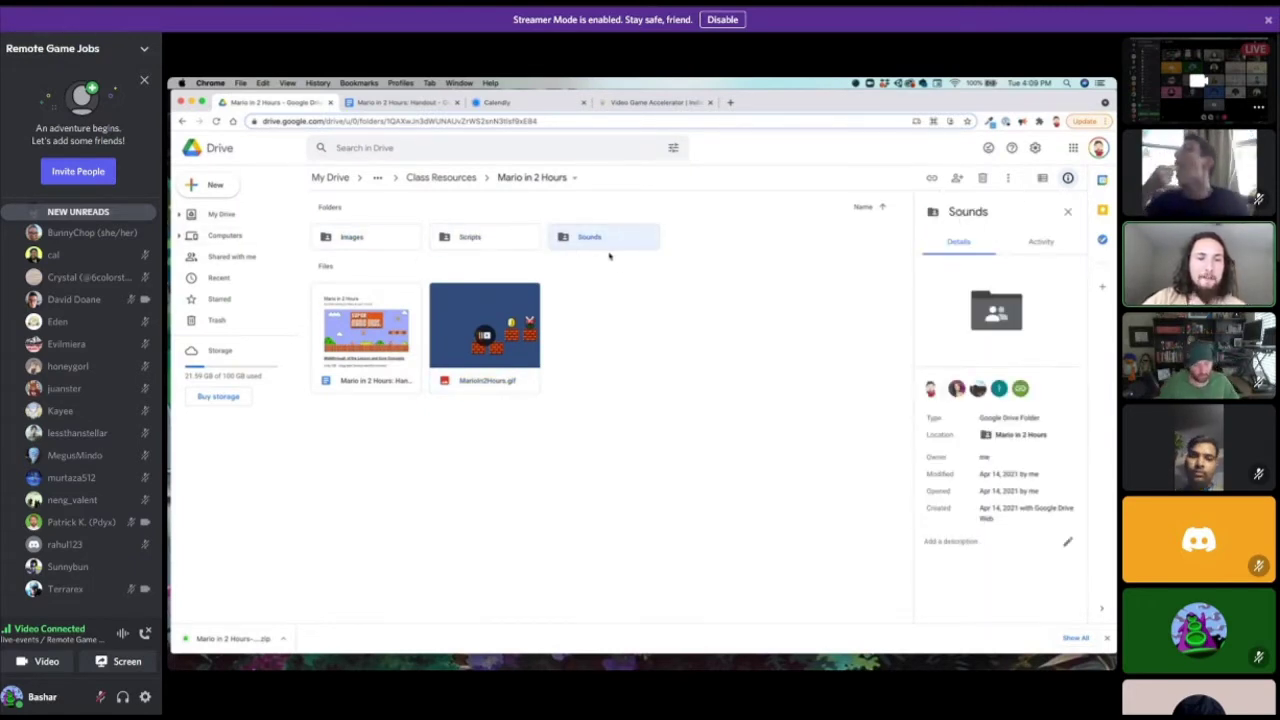
pyautogui.click(348, 238)
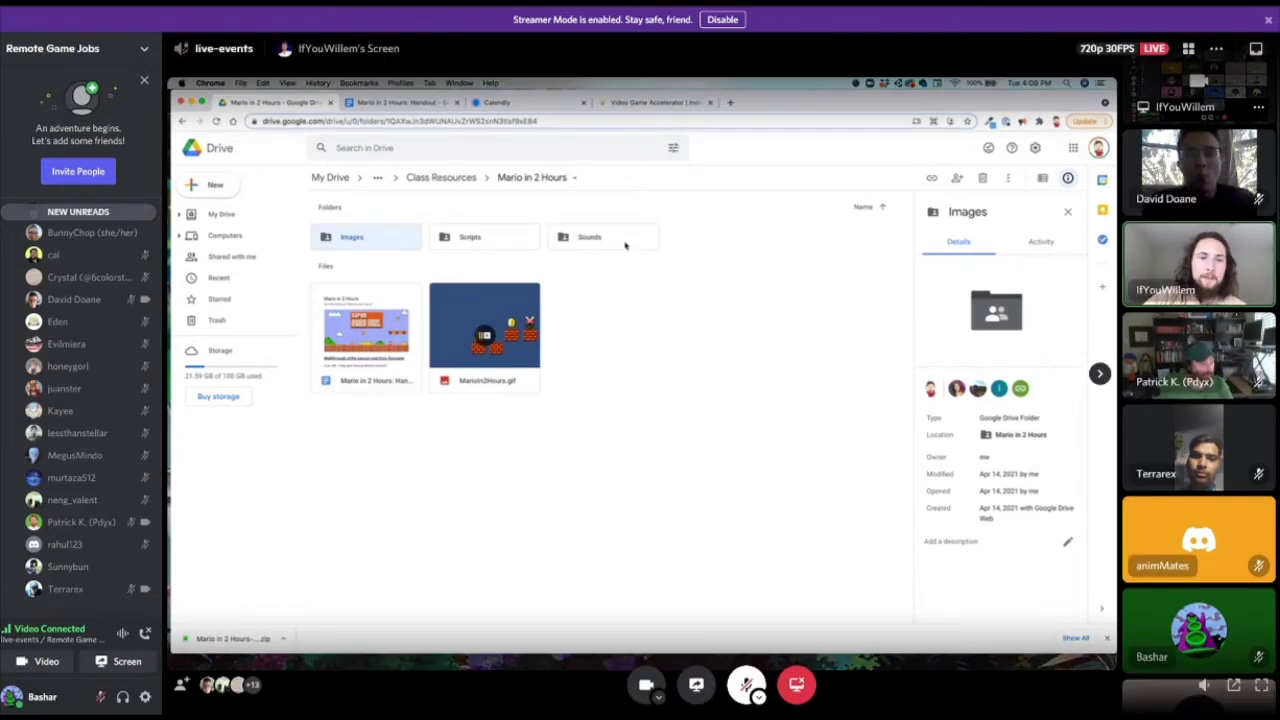
pyautogui.rightClick(375, 246)
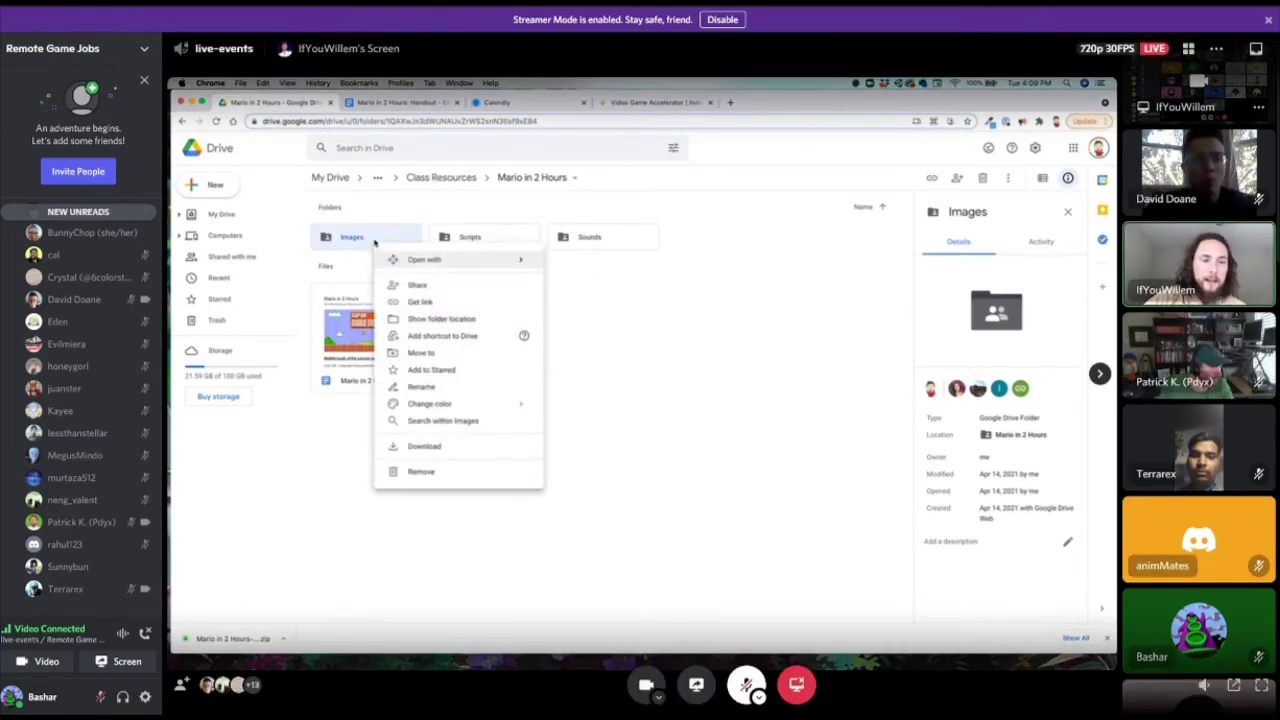
pyautogui.click(653, 437)
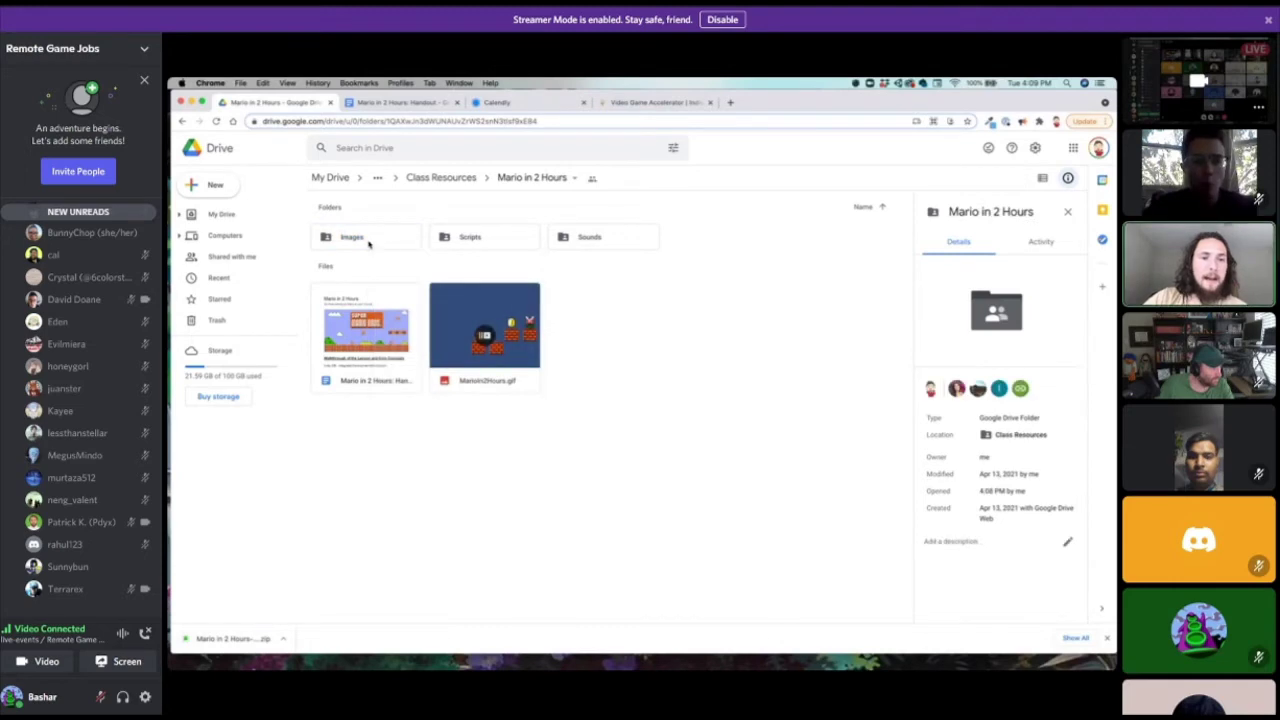
pyautogui.doubleClick(503, 237)
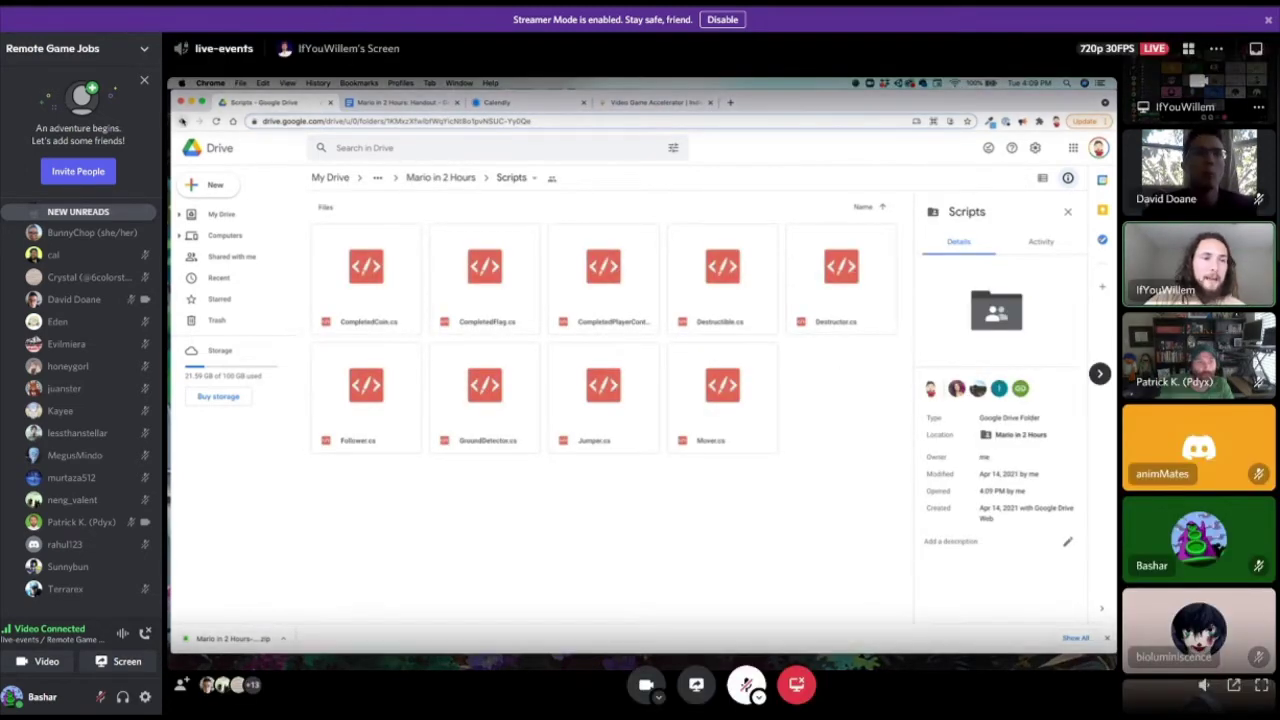
pyautogui.click(182, 121)
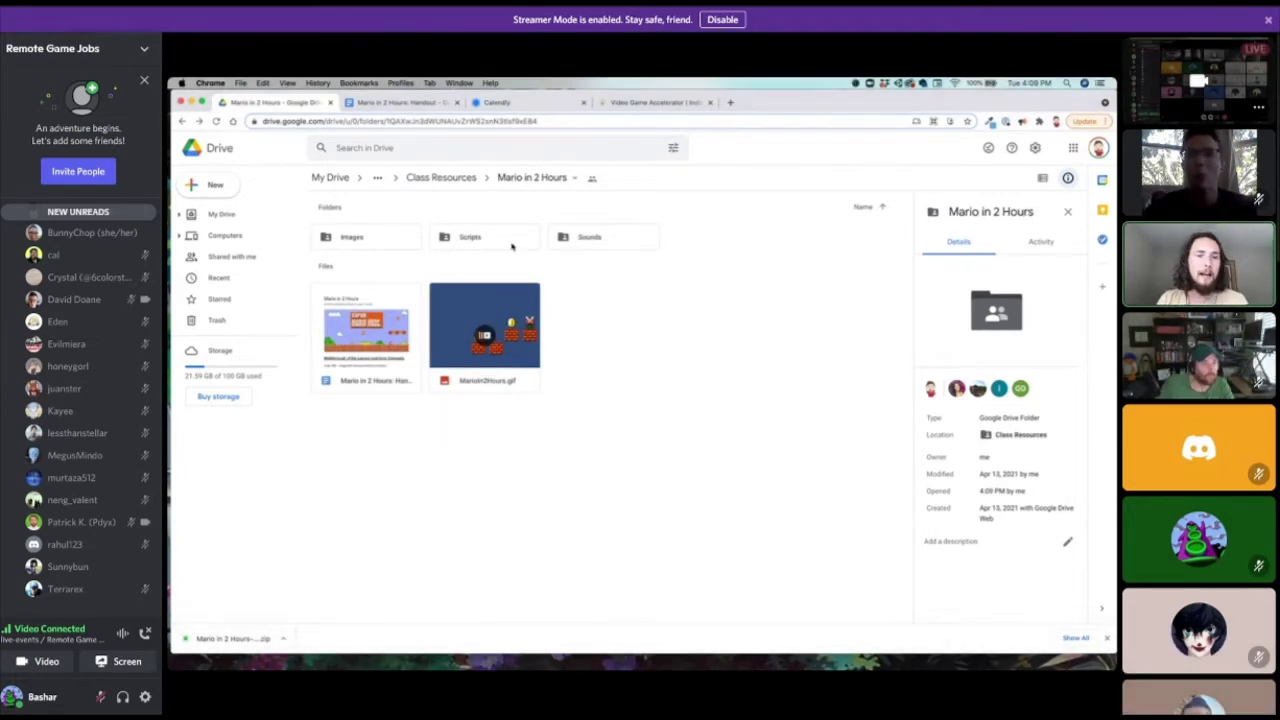
# Switch to Unity Hub to view its project list, and return to the Mario in 2 Hours folder in Google Drive.
pyautogui.hotkey('ctrl', 'Right')
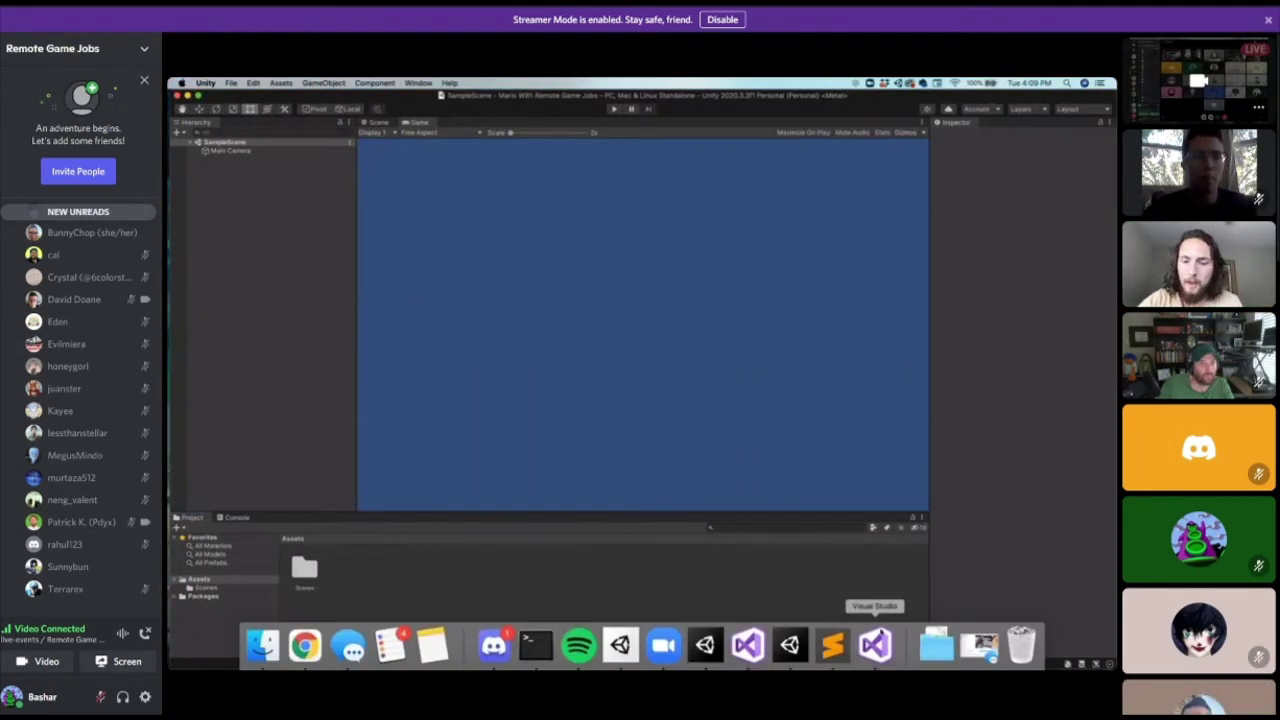
pyautogui.click(620, 645)
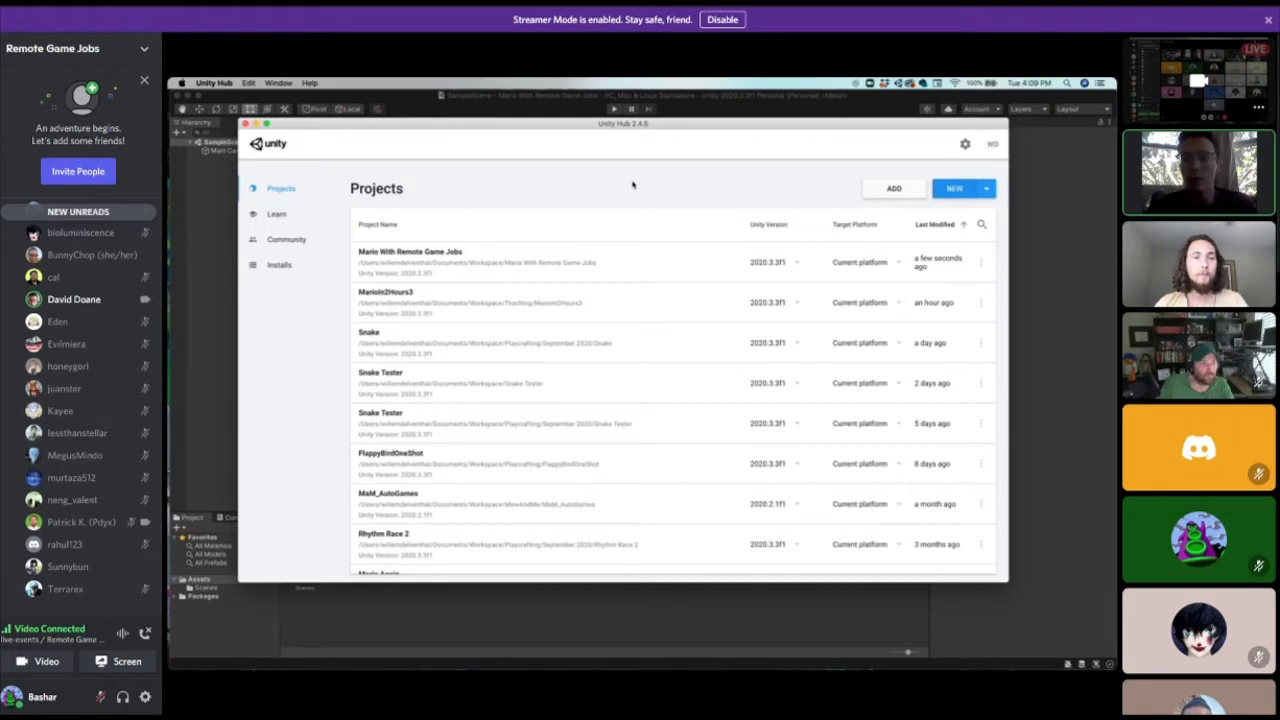
pyautogui.hotkey('ctrl', 'Left')
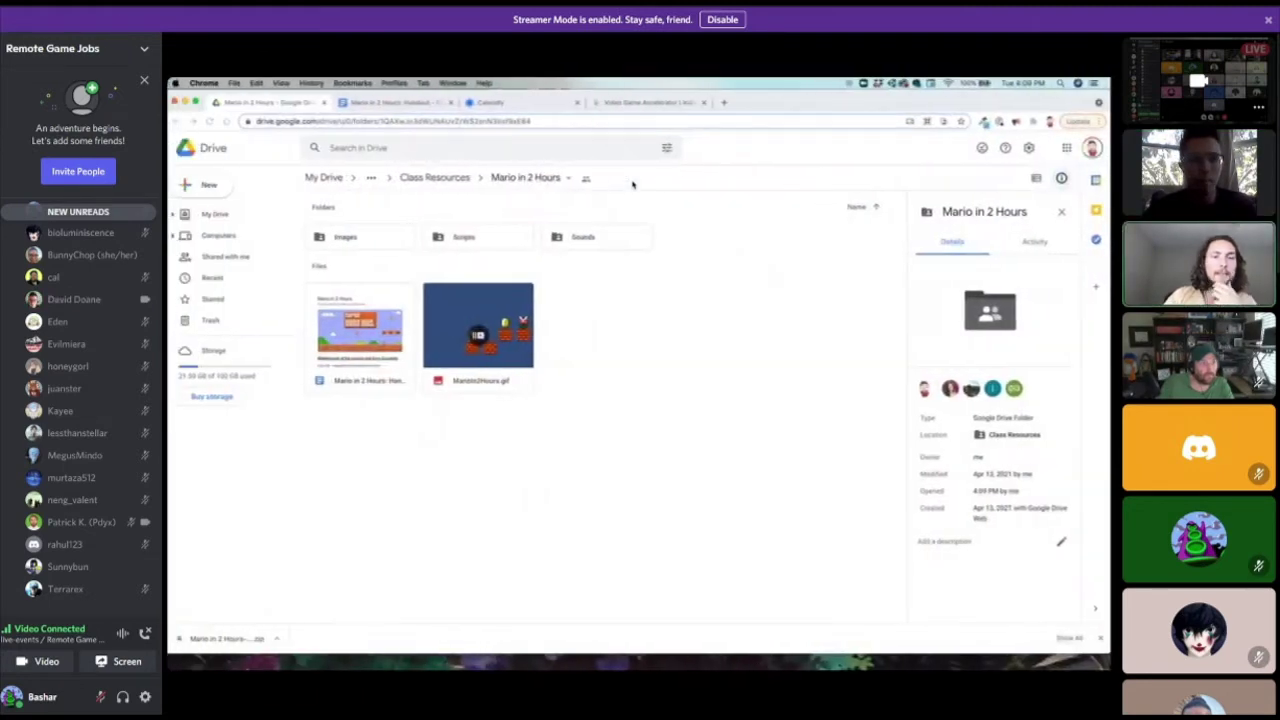
pyautogui.click(395, 231)
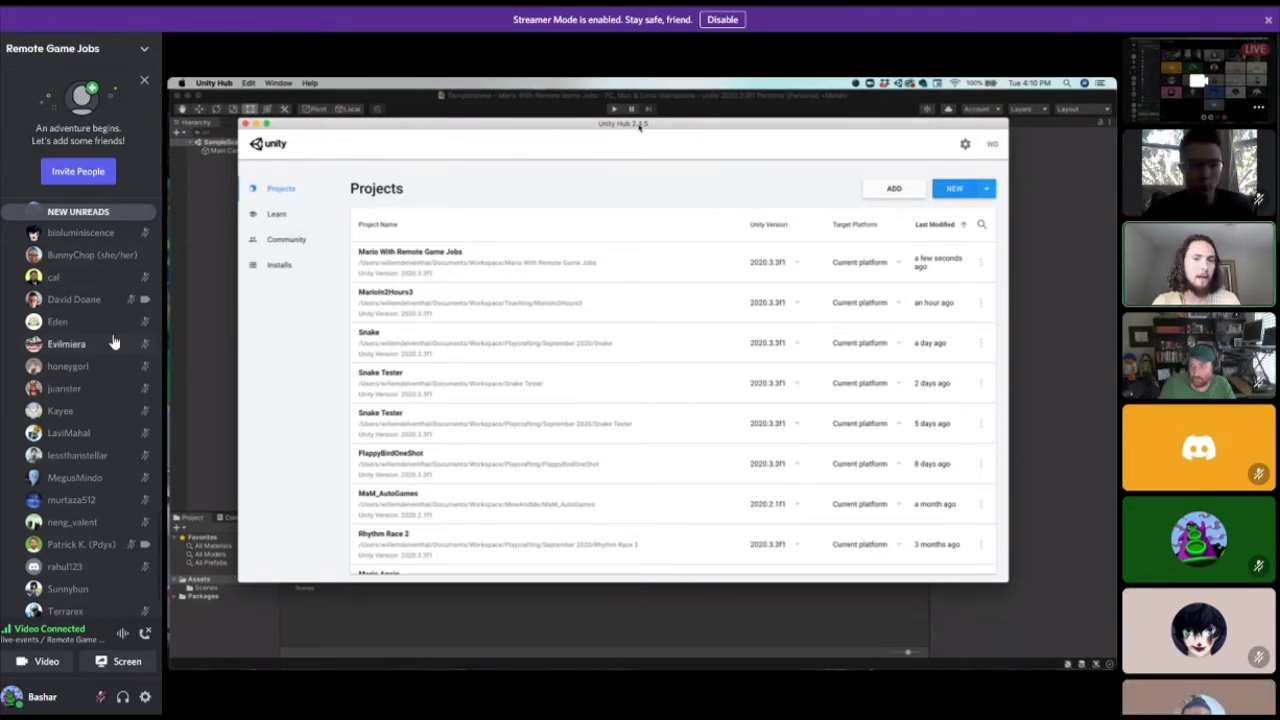
pyautogui.scroll(10, 116, 350)
pyautogui.scroll(-10, 117, 355)
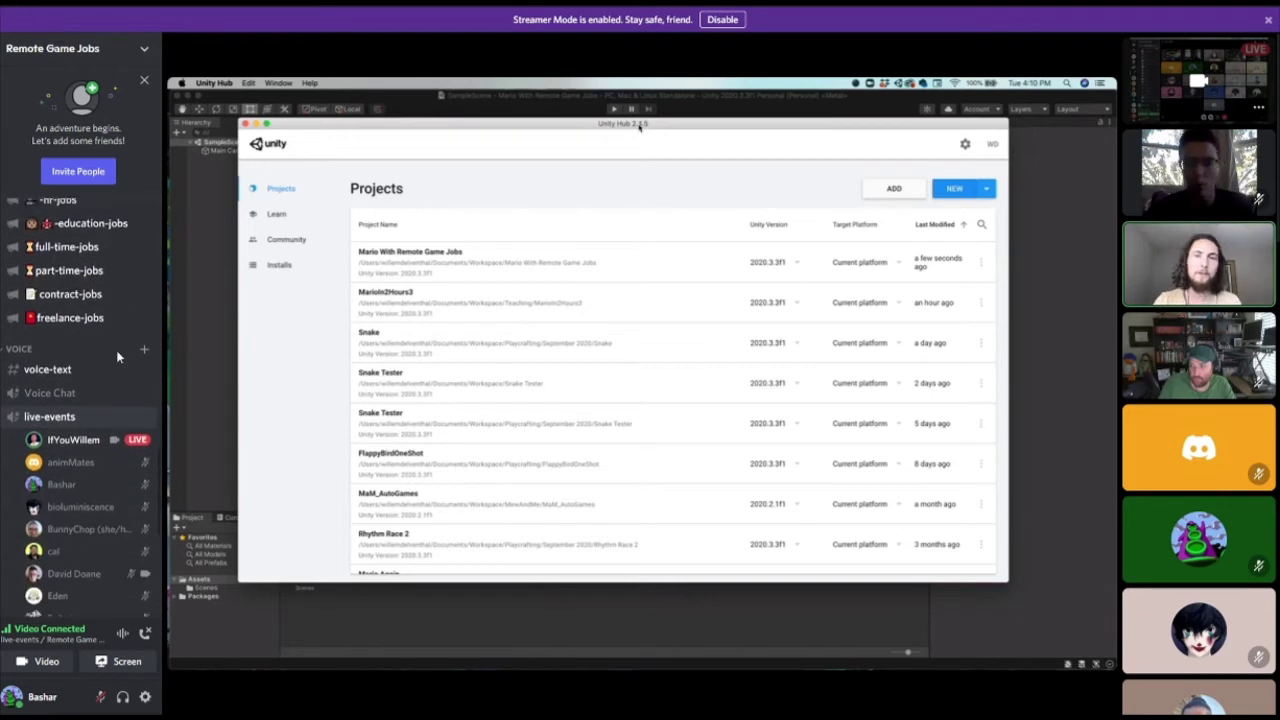
pyautogui.moveTo(957, 692)
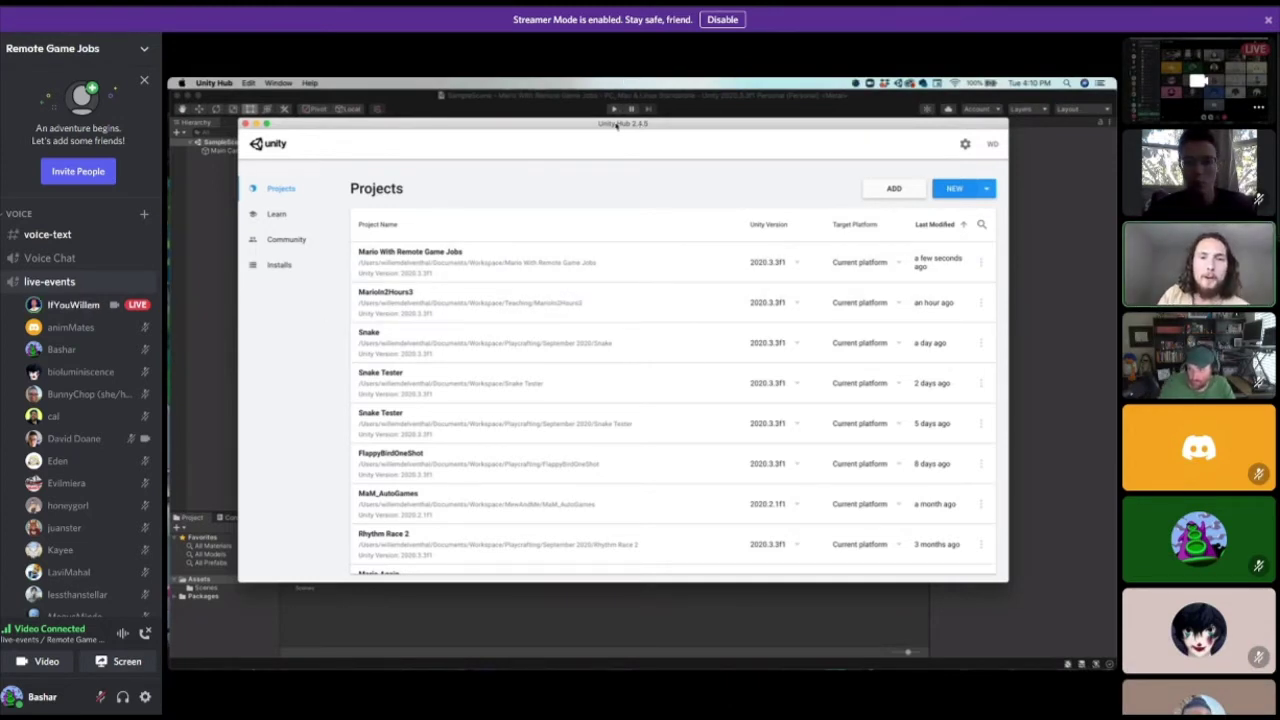
pyautogui.moveTo(617, 124); pyautogui.dragTo(624, 127)
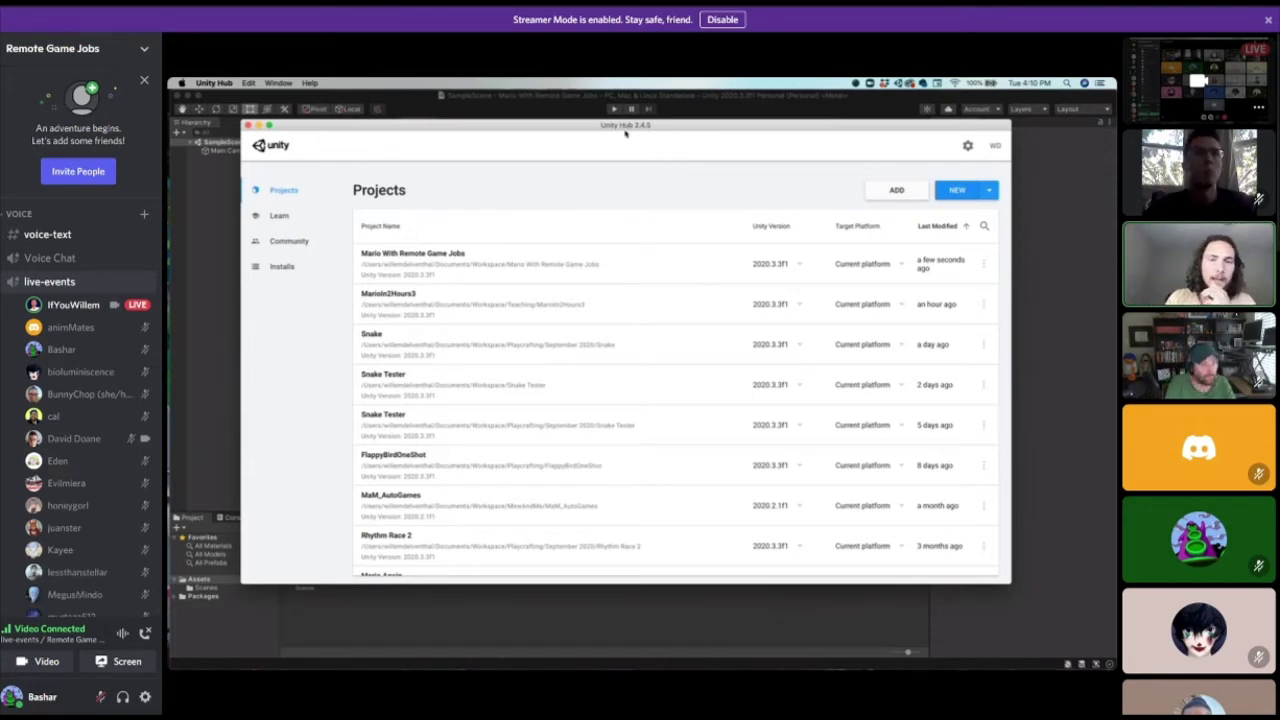
# View the open Unity editor, return to Unity Hub, and examine its project list and the Unity version setting of Mario With Remote Game Jobs.
pyautogui.click(547, 112)
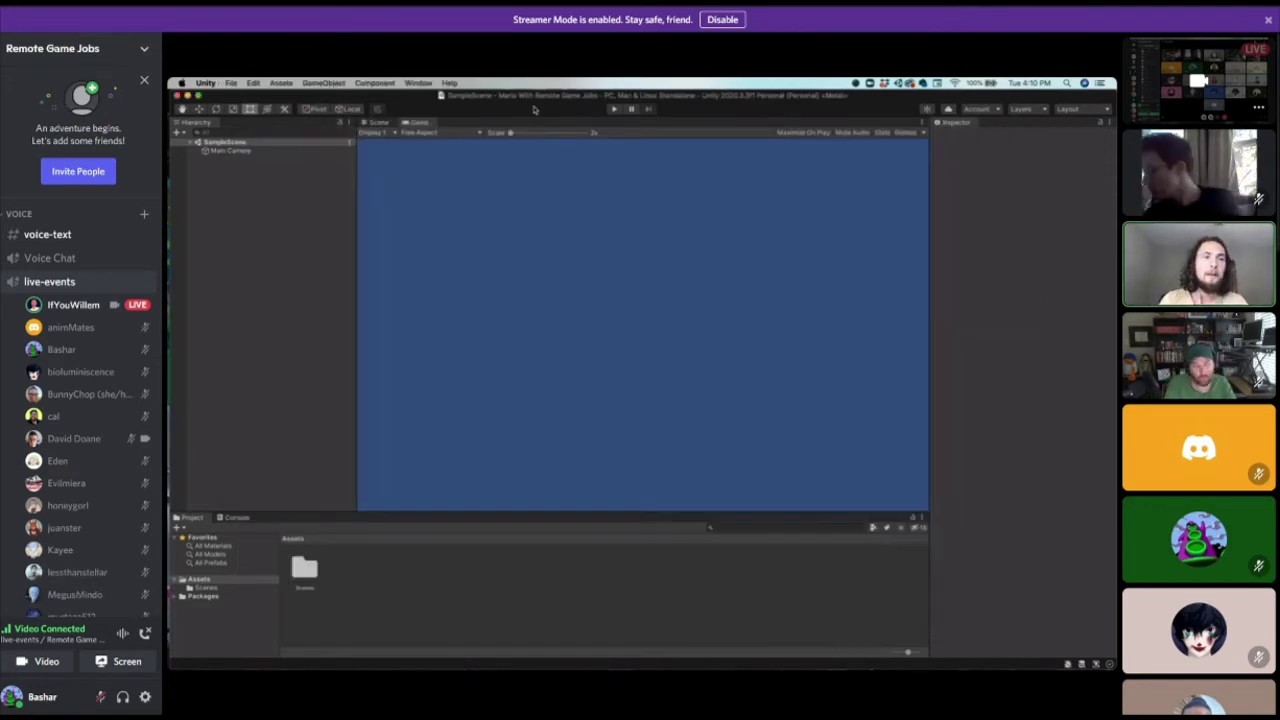
pyautogui.hotkey('ctrl', 'Up')
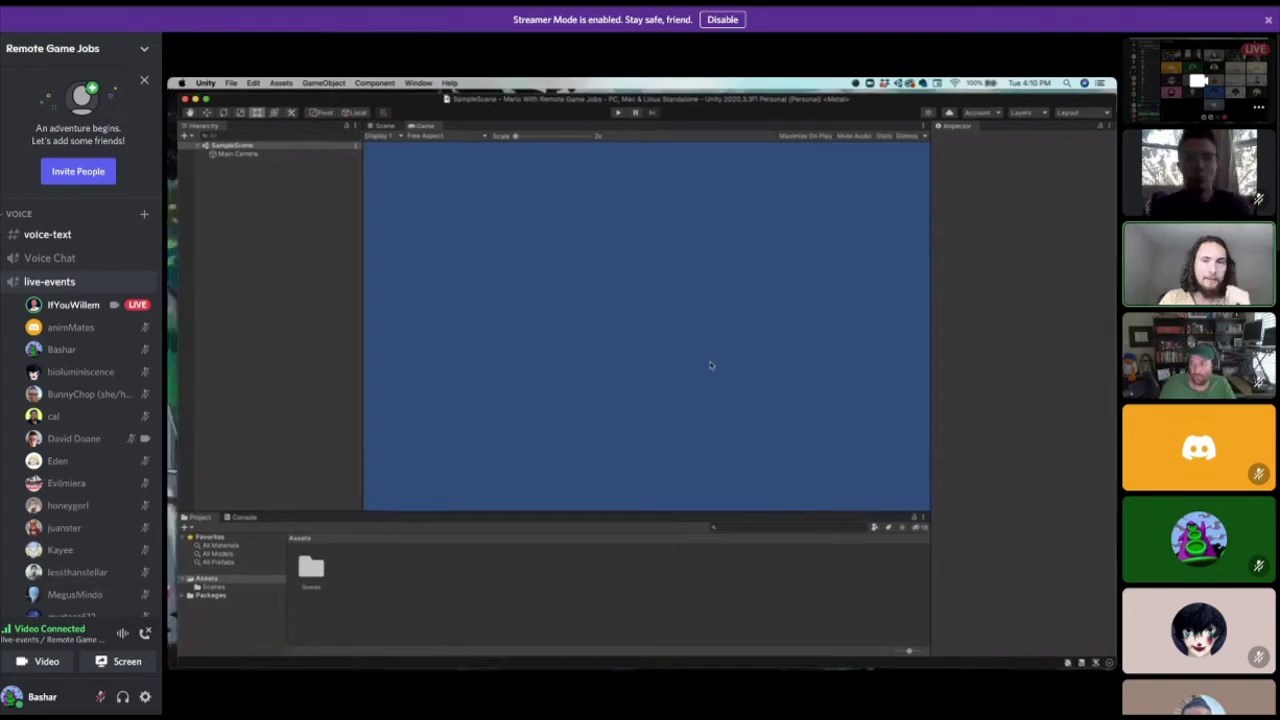
pyautogui.click(431, 251)
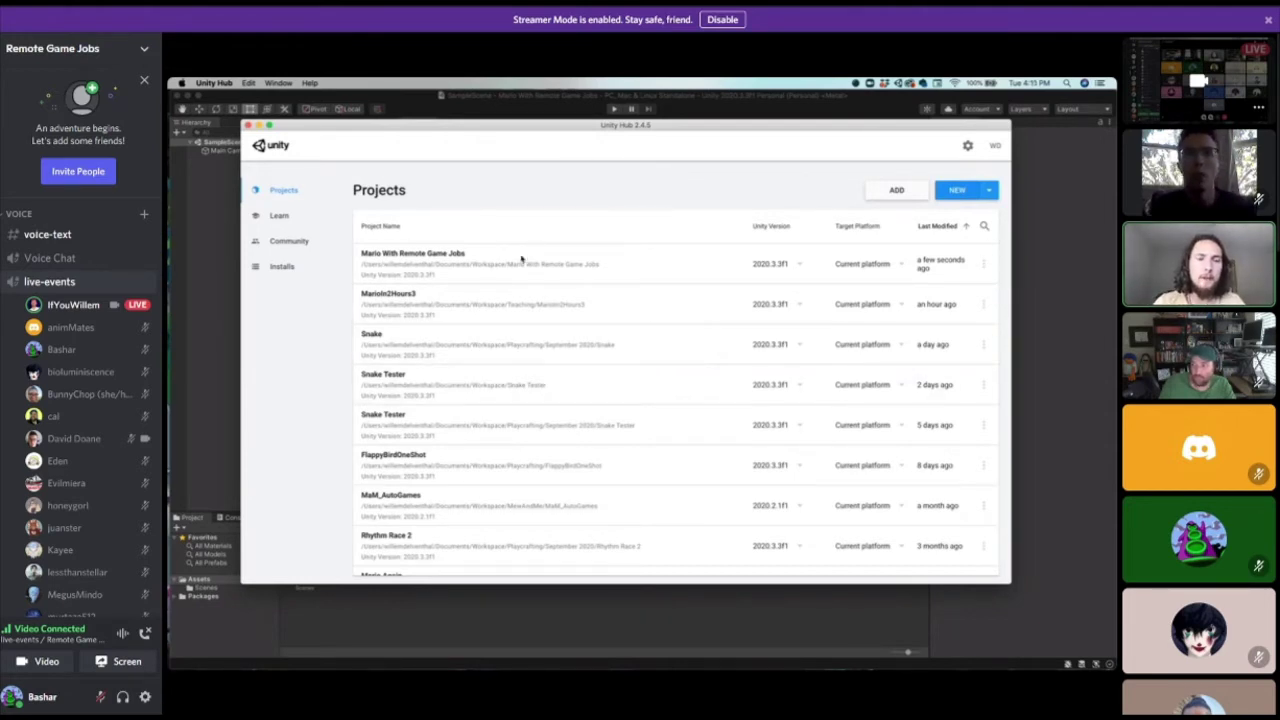
pyautogui.scroll(-5, 510, 290)
pyautogui.scroll(5, 517, 480)
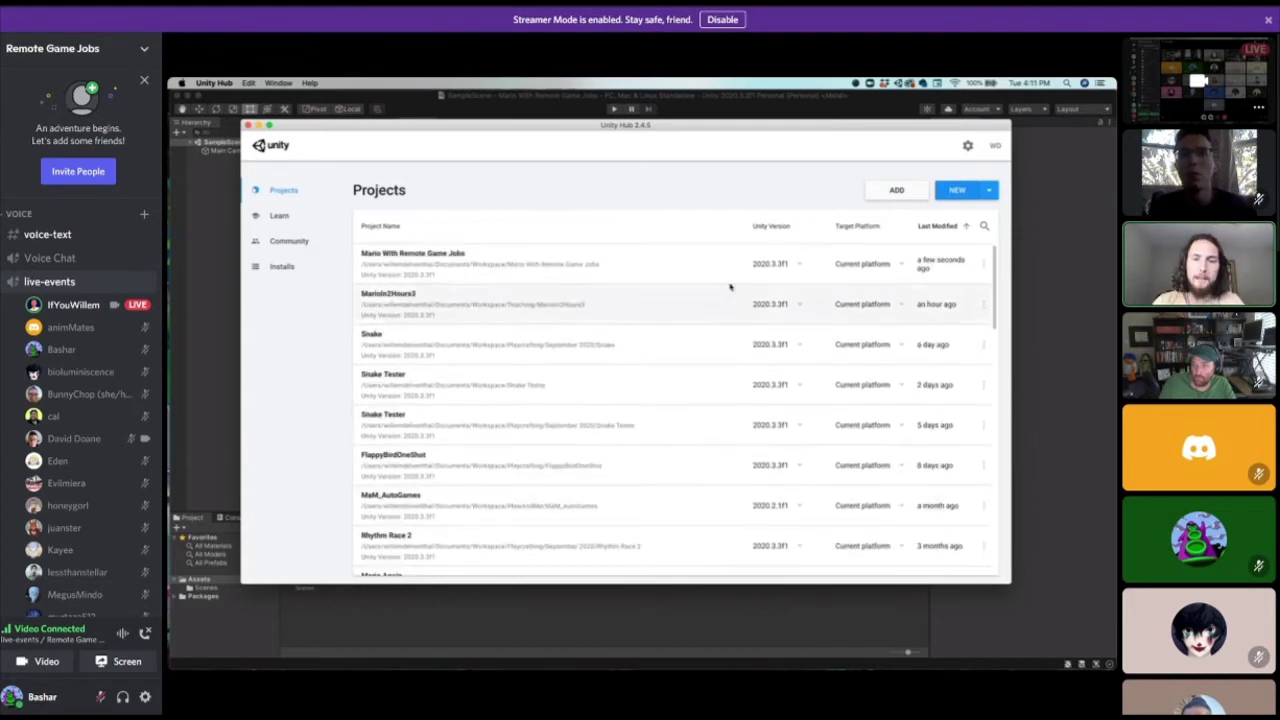
pyautogui.click(793, 265)
pyautogui.click(724, 203)
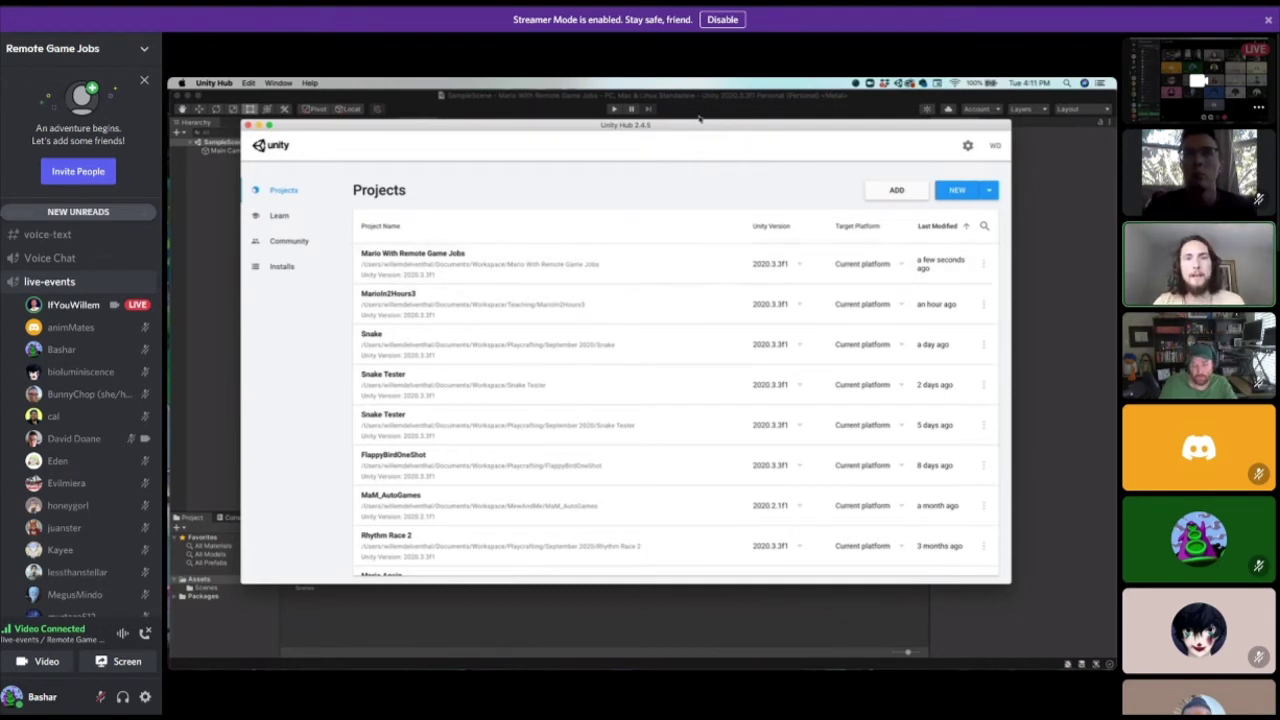
pyautogui.click(957, 190)
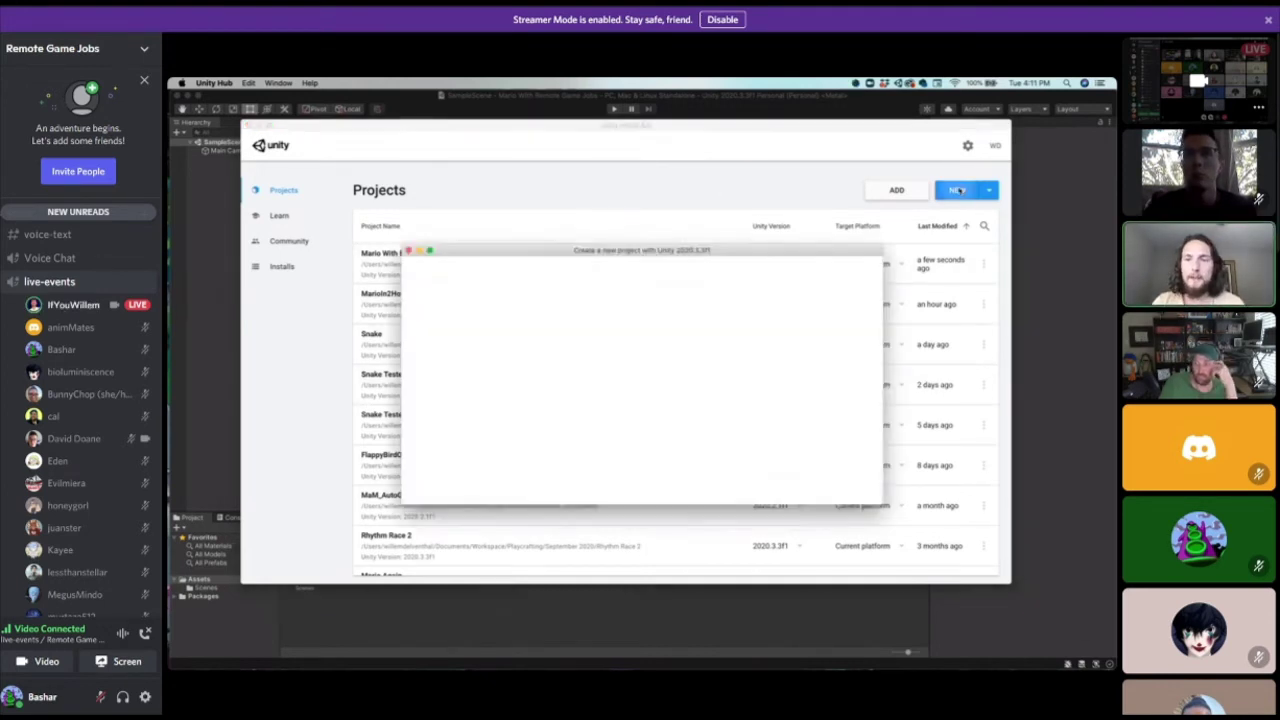
pyautogui.moveTo(672, 252); pyautogui.dragTo(632, 140)
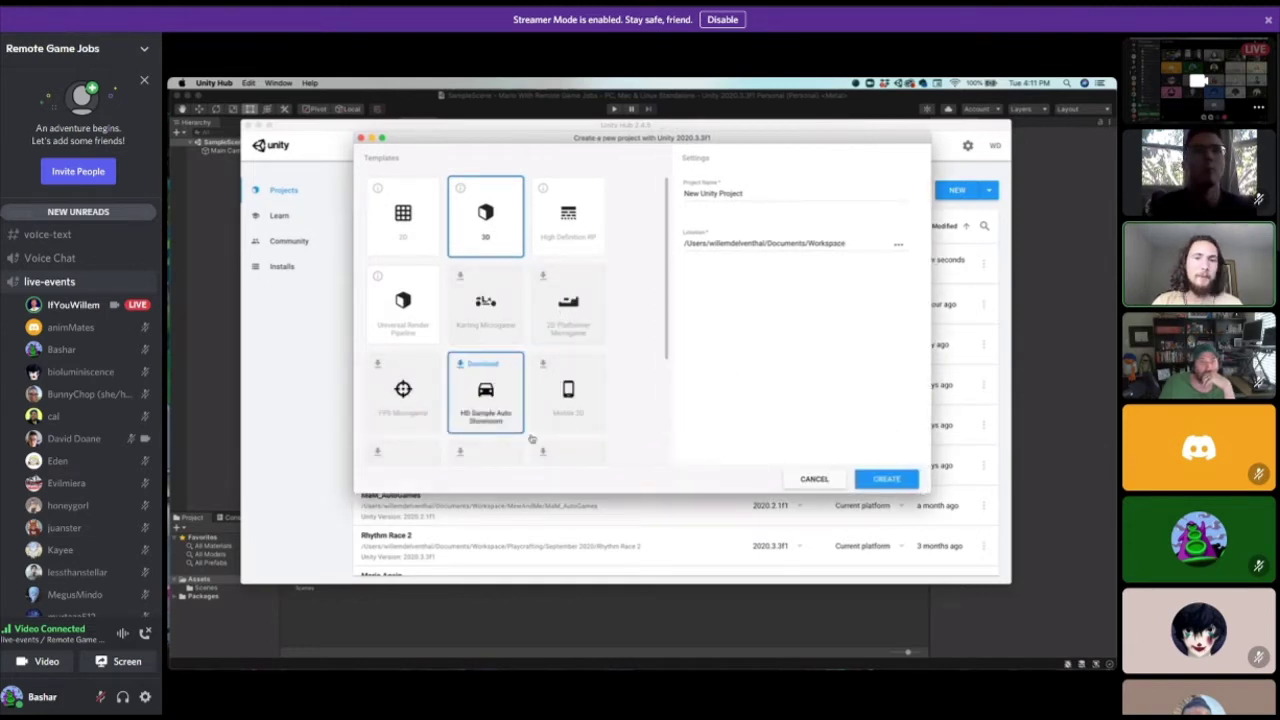
pyautogui.click(811, 243)
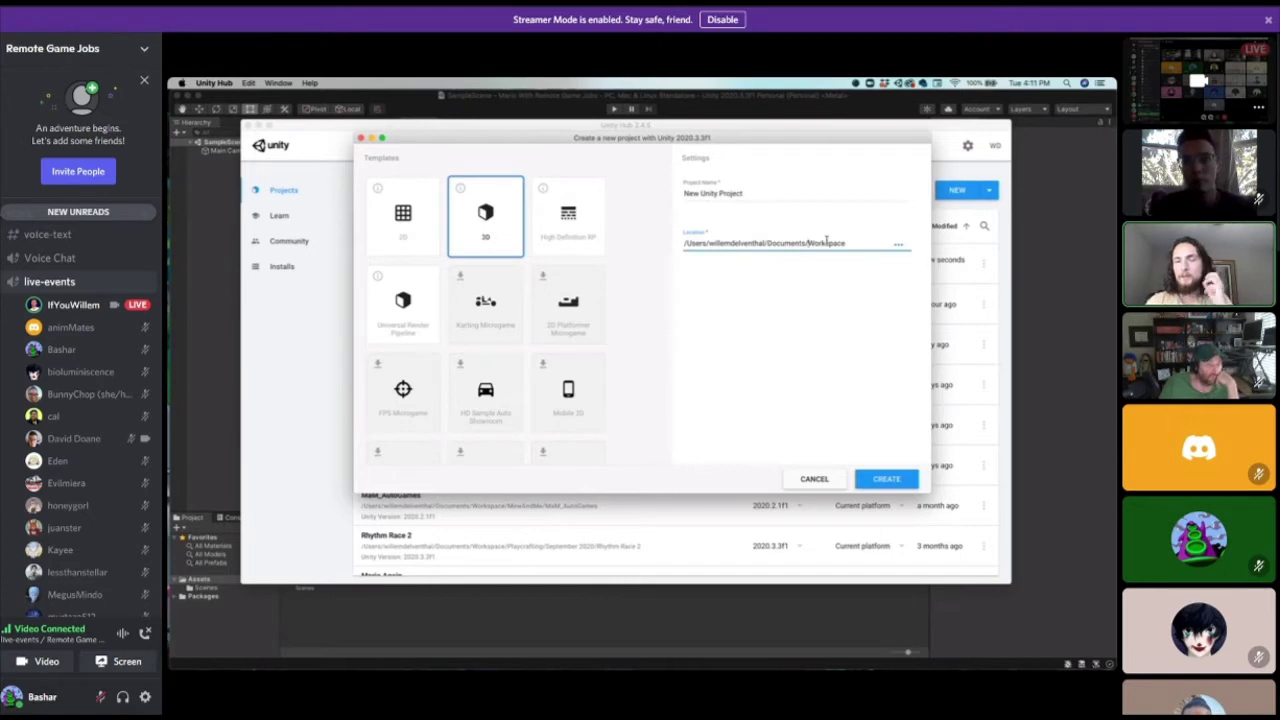
pyautogui.doubleClick(826, 243)
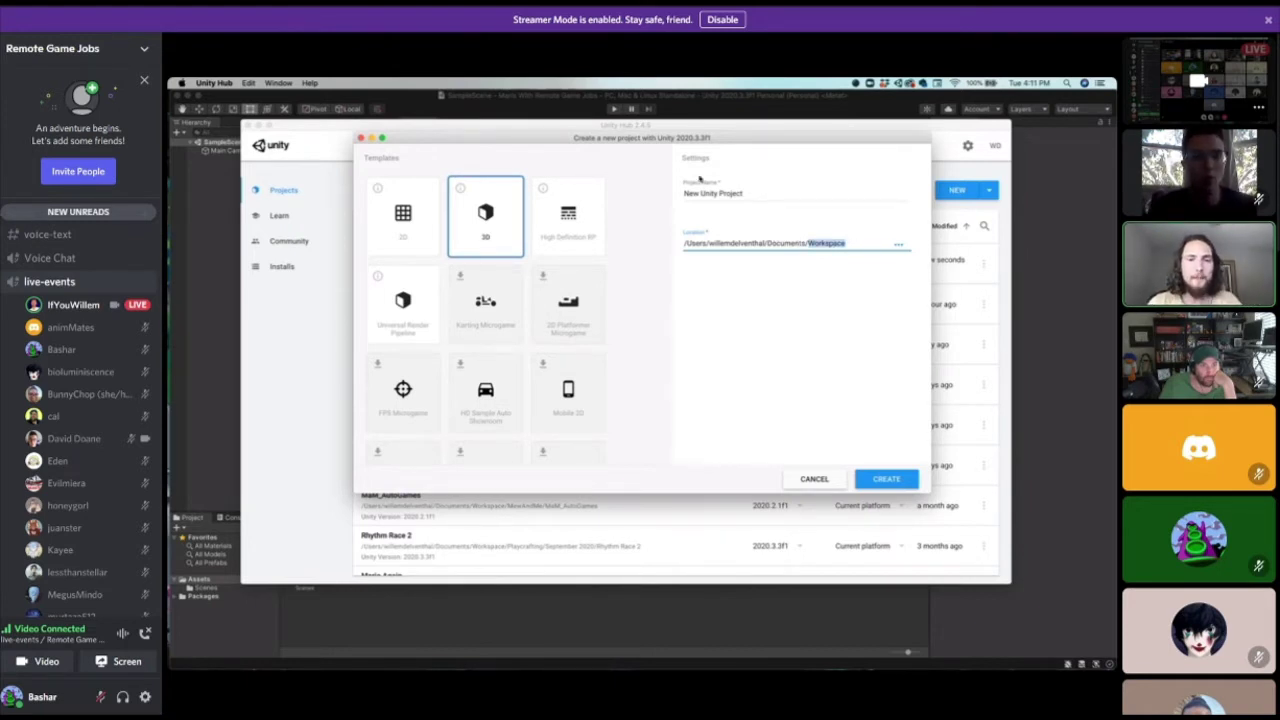
pyautogui.tripleClick(708, 192)
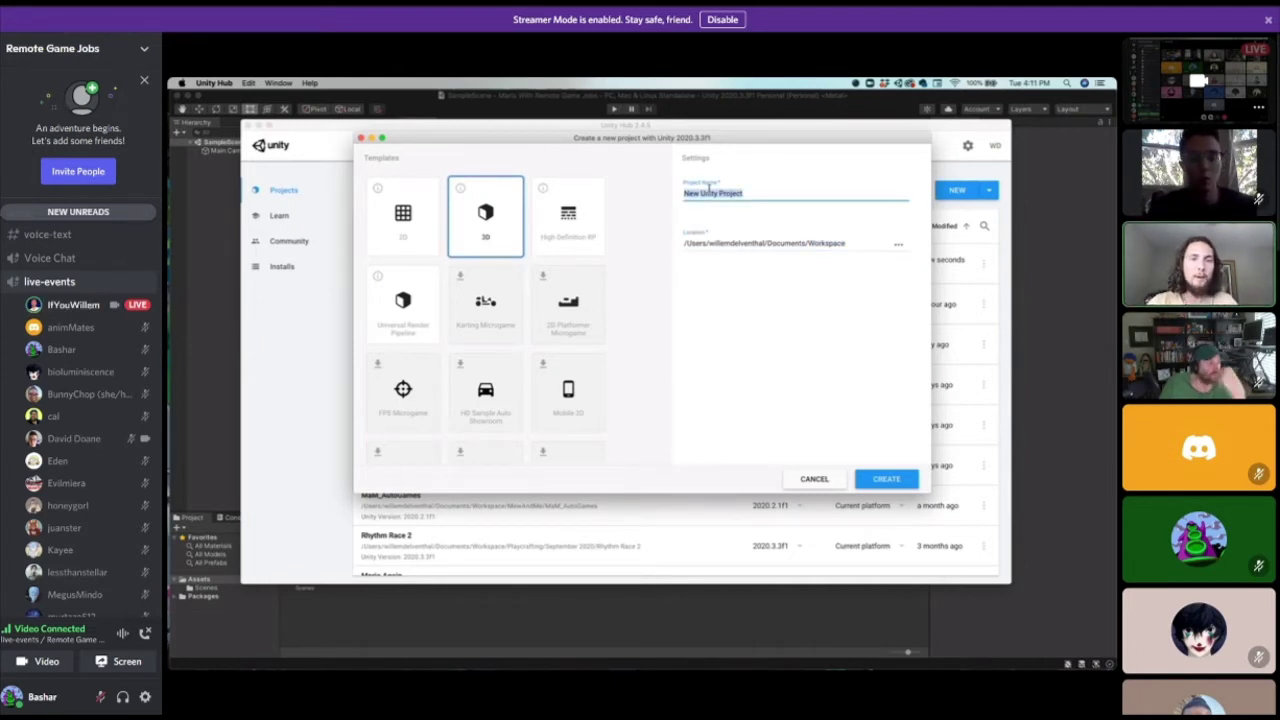
pyautogui.click(378, 208)
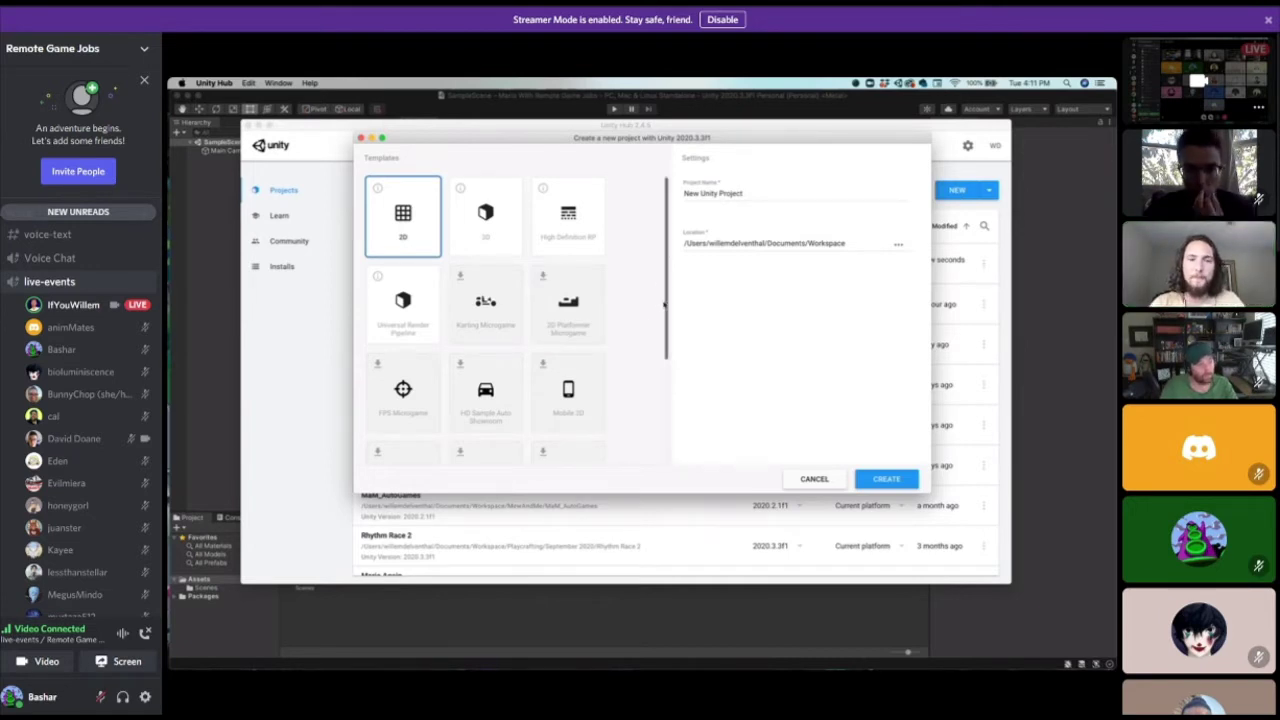
pyautogui.click(813, 478)
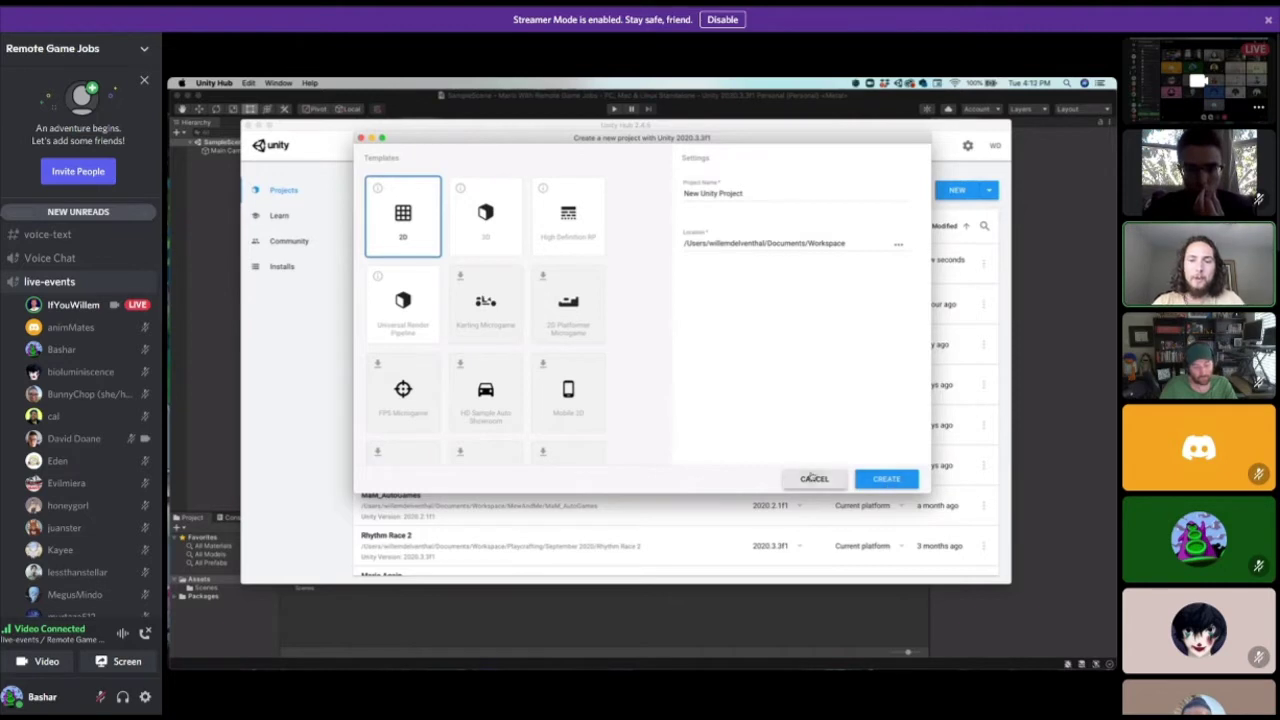
# Return to the Unity editor's SampleScene, and switch to Discord to view the participants of the live-events call.
pyautogui.click(799, 108)
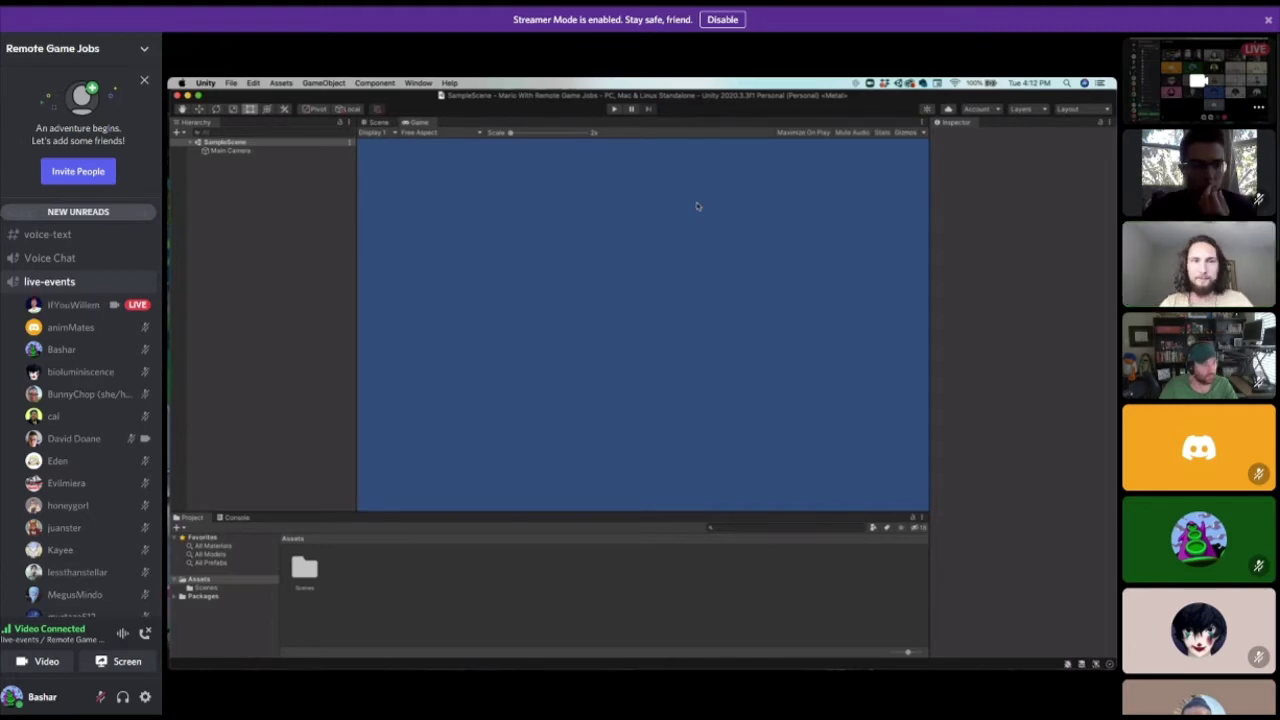
pyautogui.hotkey('ctrl', 'Left')
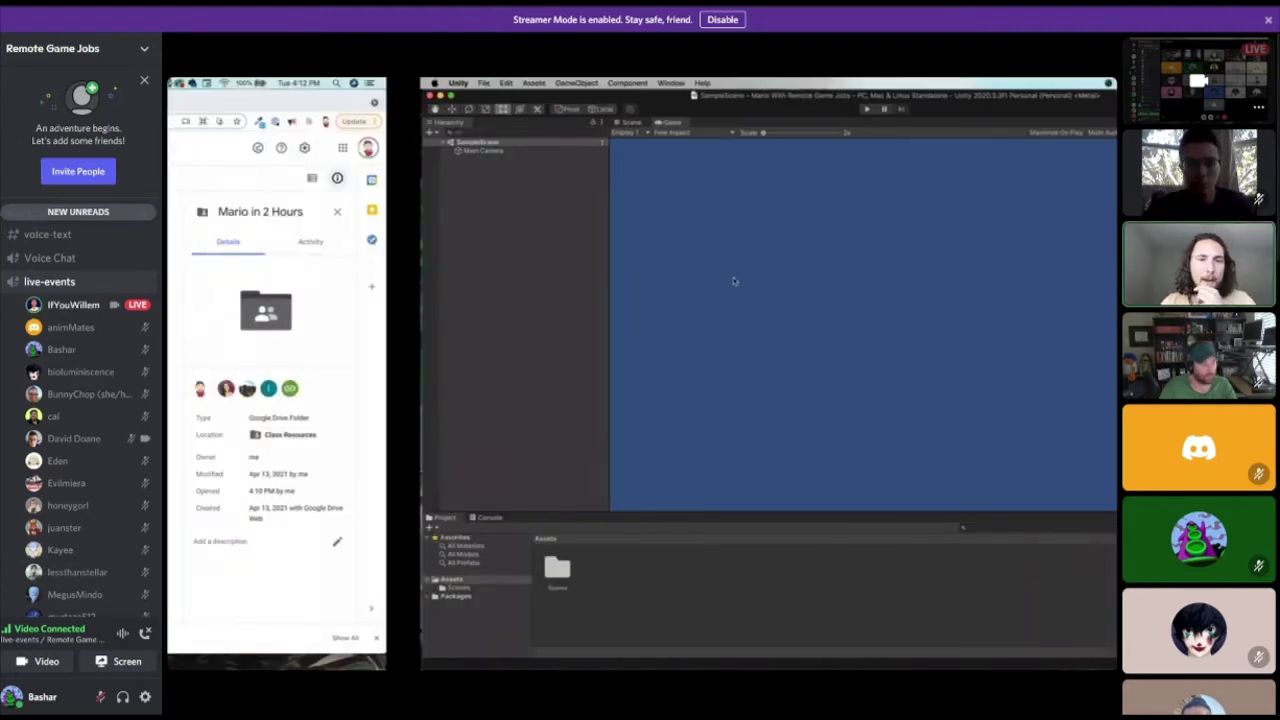
pyautogui.hotkey('ctrl', 'Left')
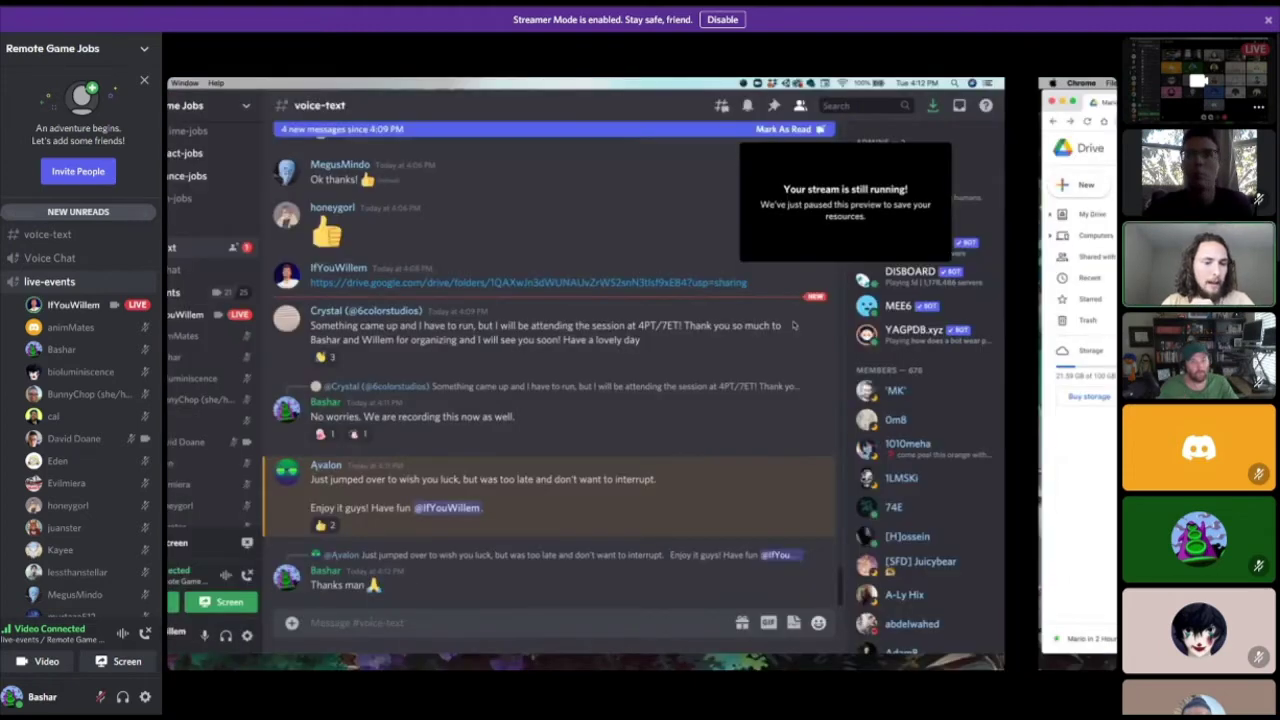
pyautogui.click(268, 285)
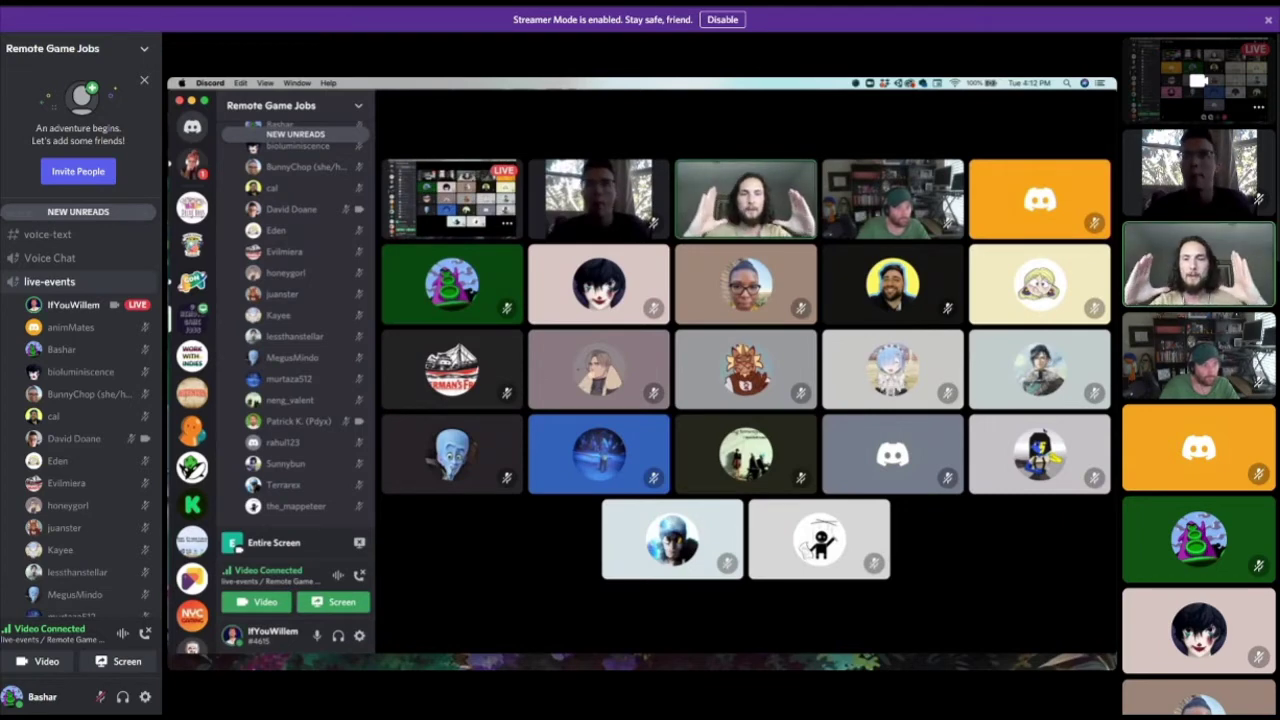
pyautogui.moveTo(790, 380)
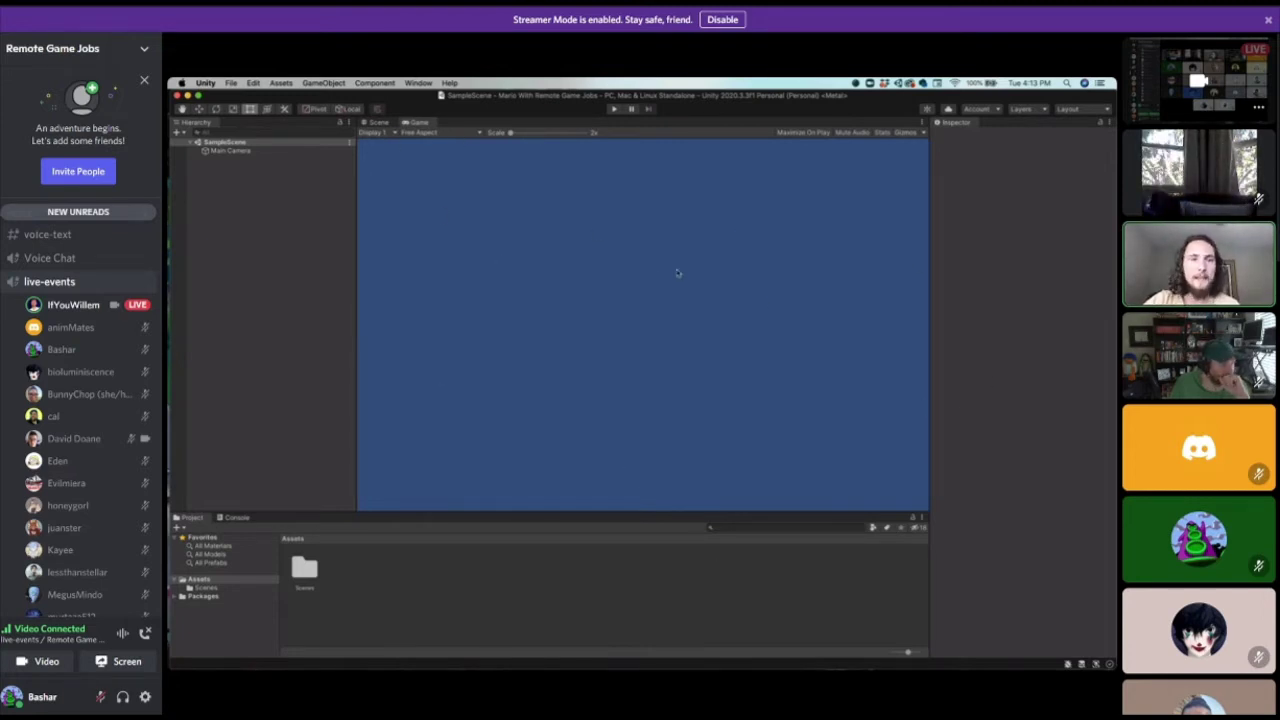
# Compare SampleScene in the Scene view and the Game view, and glance at the Console.
pyautogui.click(376, 122)
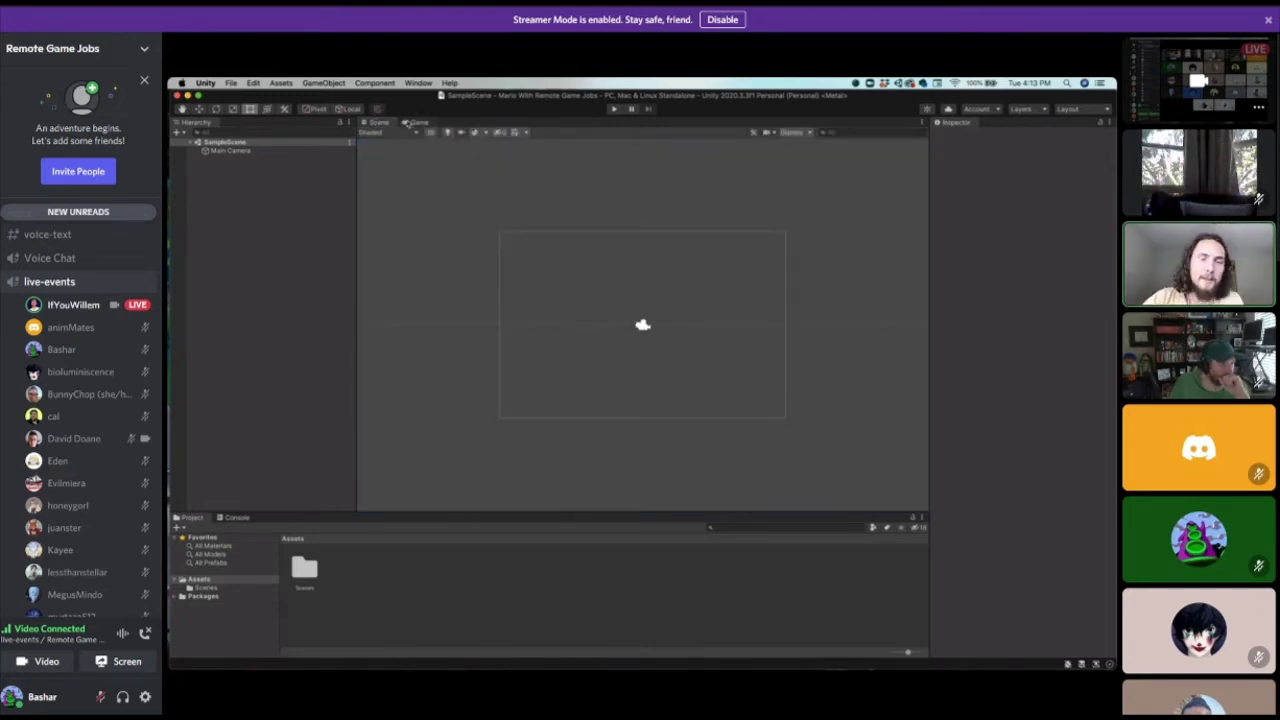
pyautogui.click(409, 122)
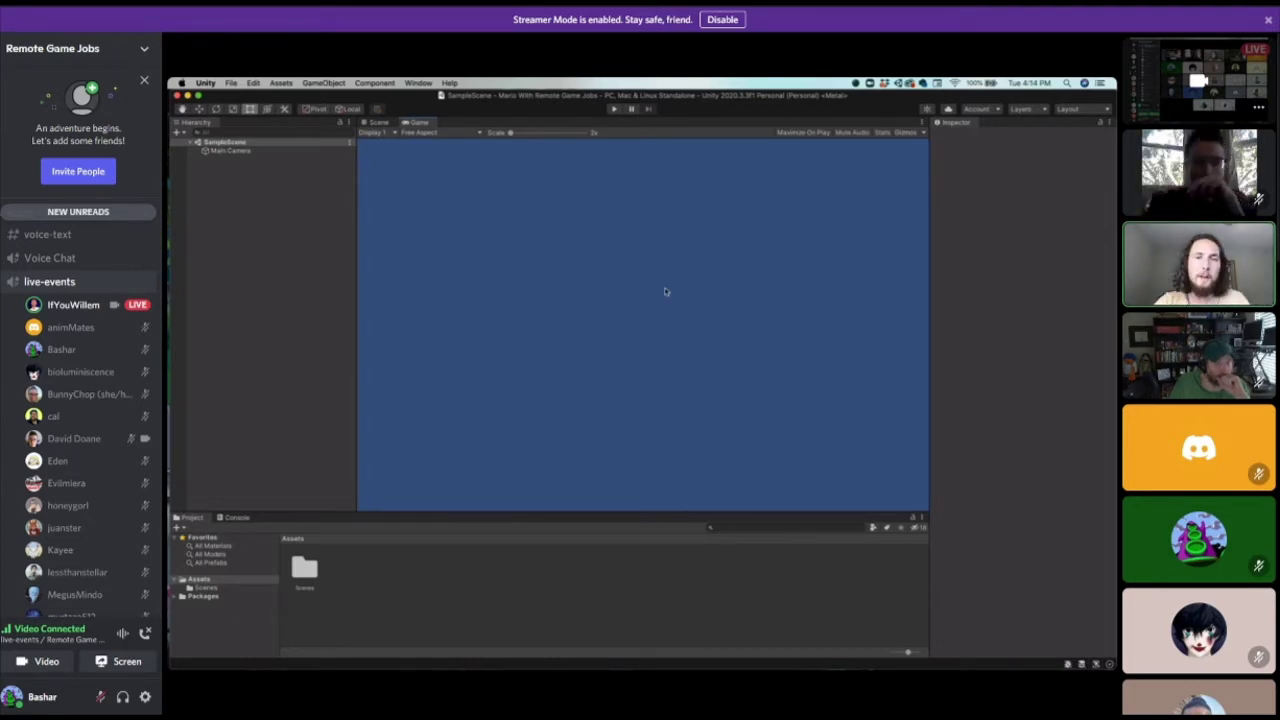
pyautogui.click(378, 122)
pyautogui.click(415, 122)
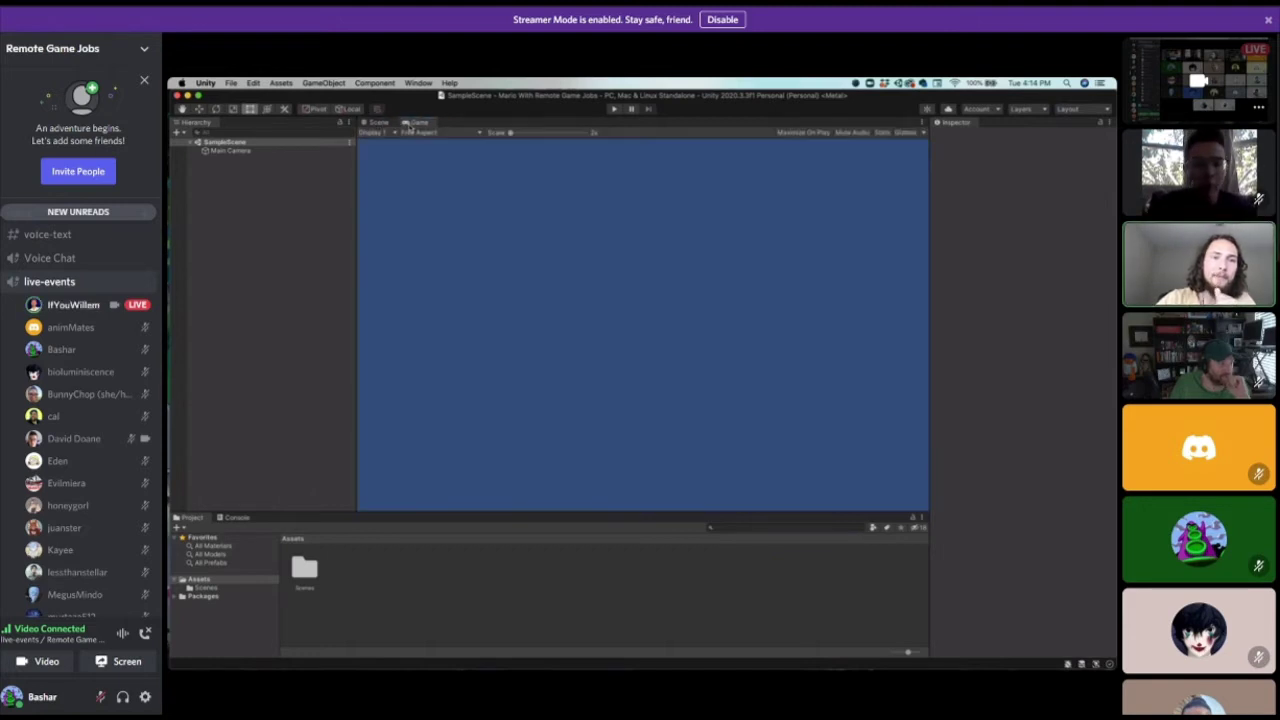
pyautogui.click(376, 122)
pyautogui.click(416, 123)
pyautogui.click(380, 132)
pyautogui.click(374, 124)
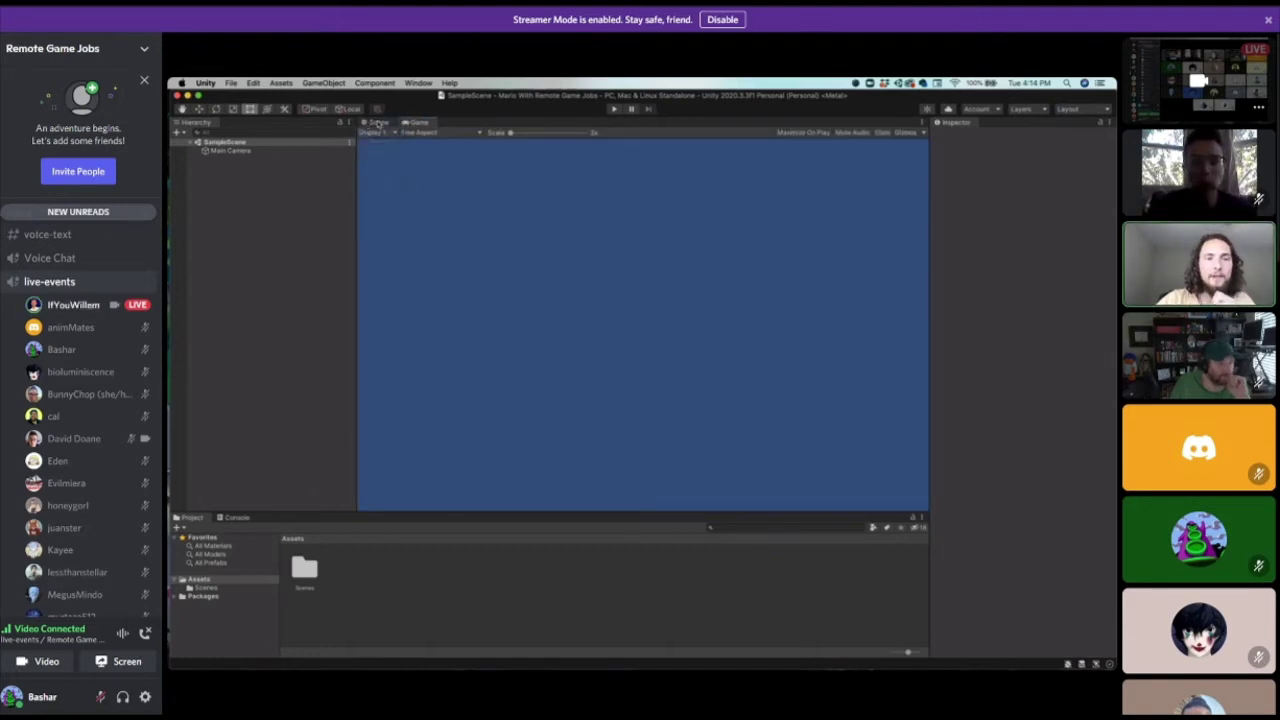
pyautogui.click(377, 123)
pyautogui.click(415, 122)
pyautogui.click(372, 132)
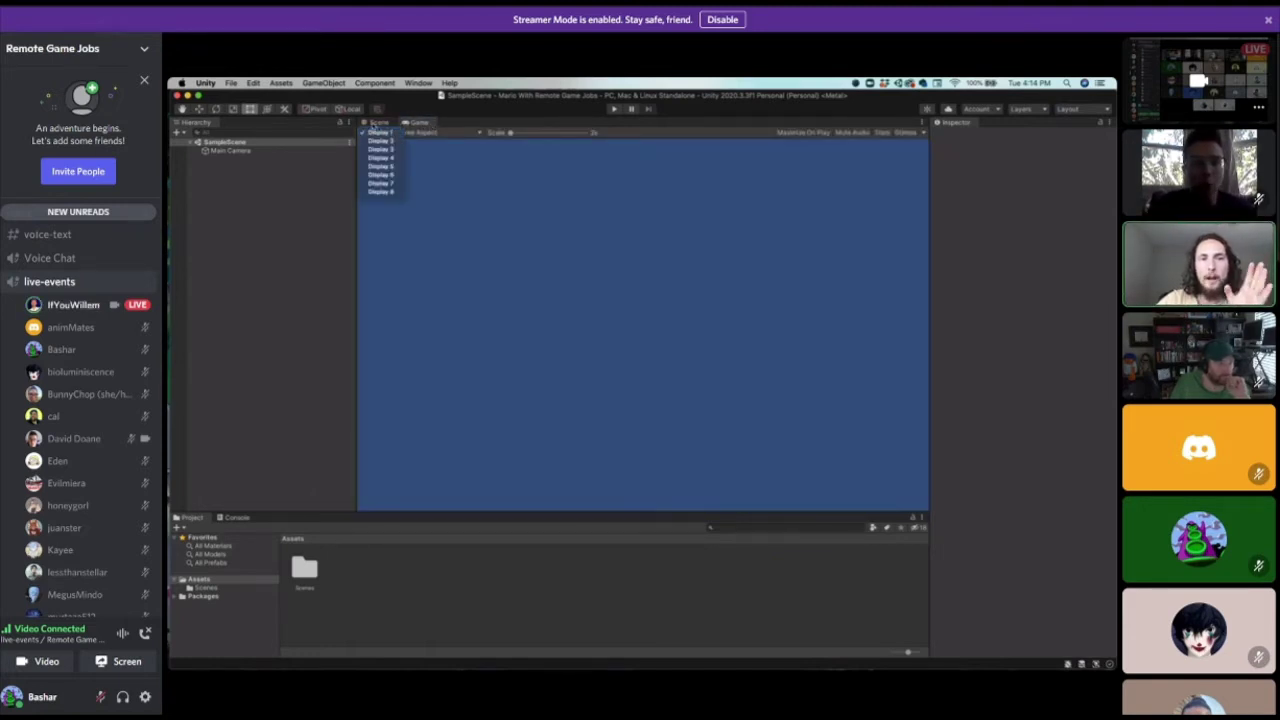
pyautogui.click(381, 124)
pyautogui.click(381, 123)
pyautogui.click(416, 122)
pyautogui.click(380, 123)
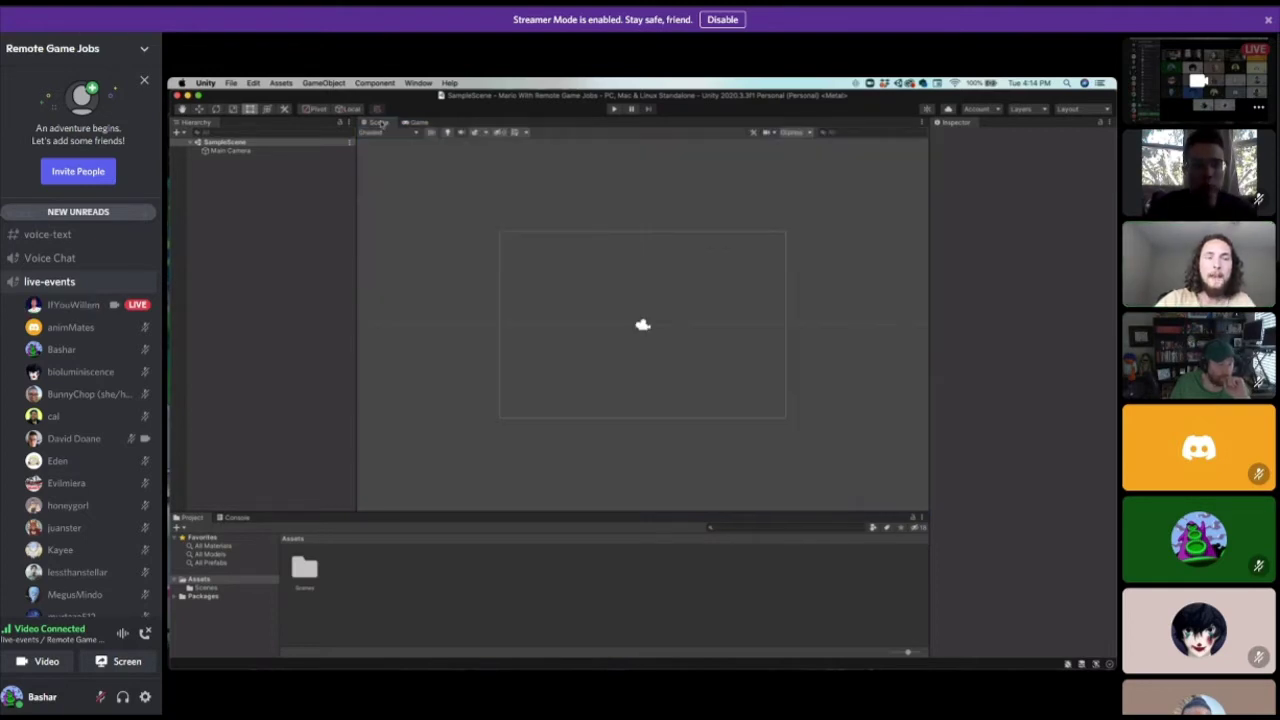
pyautogui.click(416, 122)
pyautogui.click(380, 123)
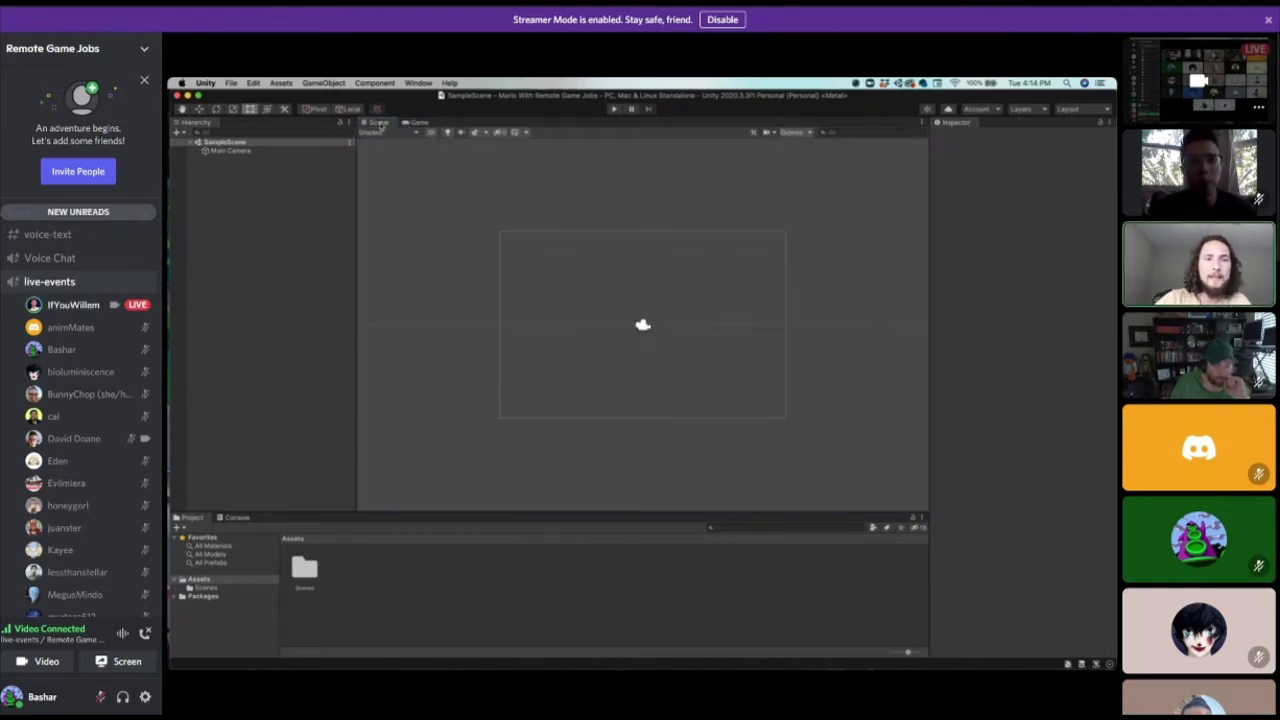
pyautogui.click(416, 122)
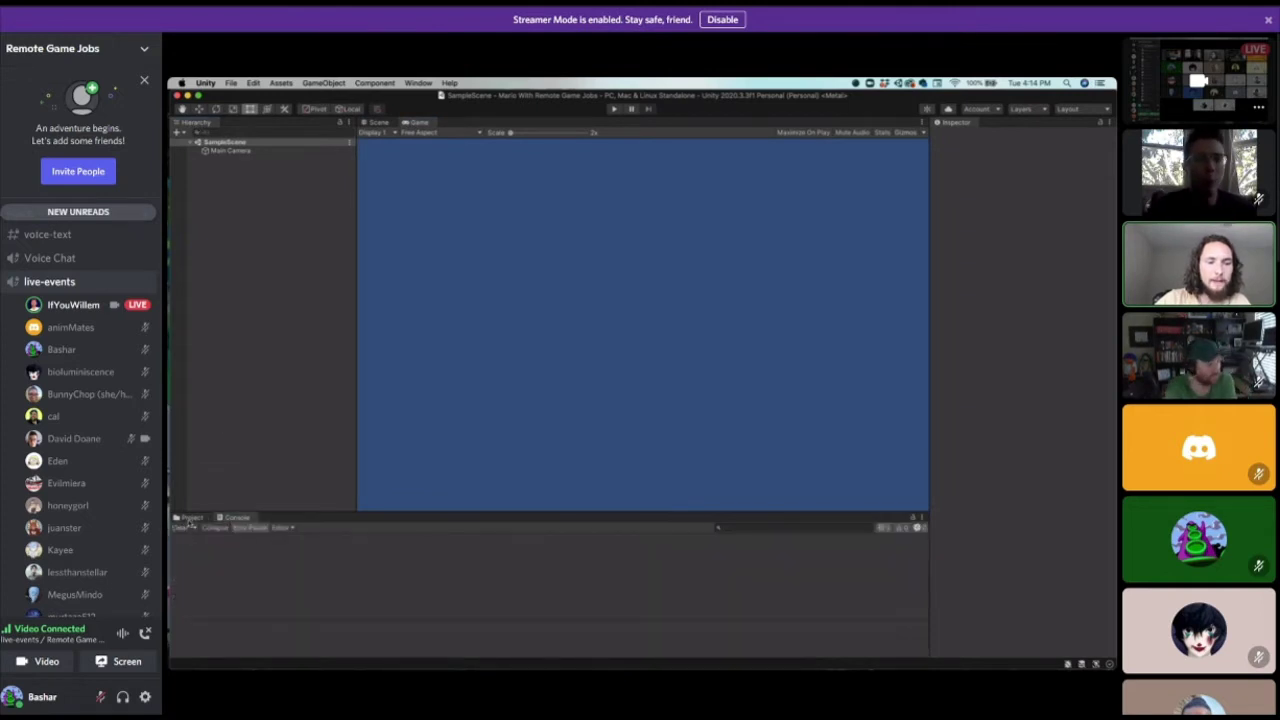
pyautogui.click(380, 122)
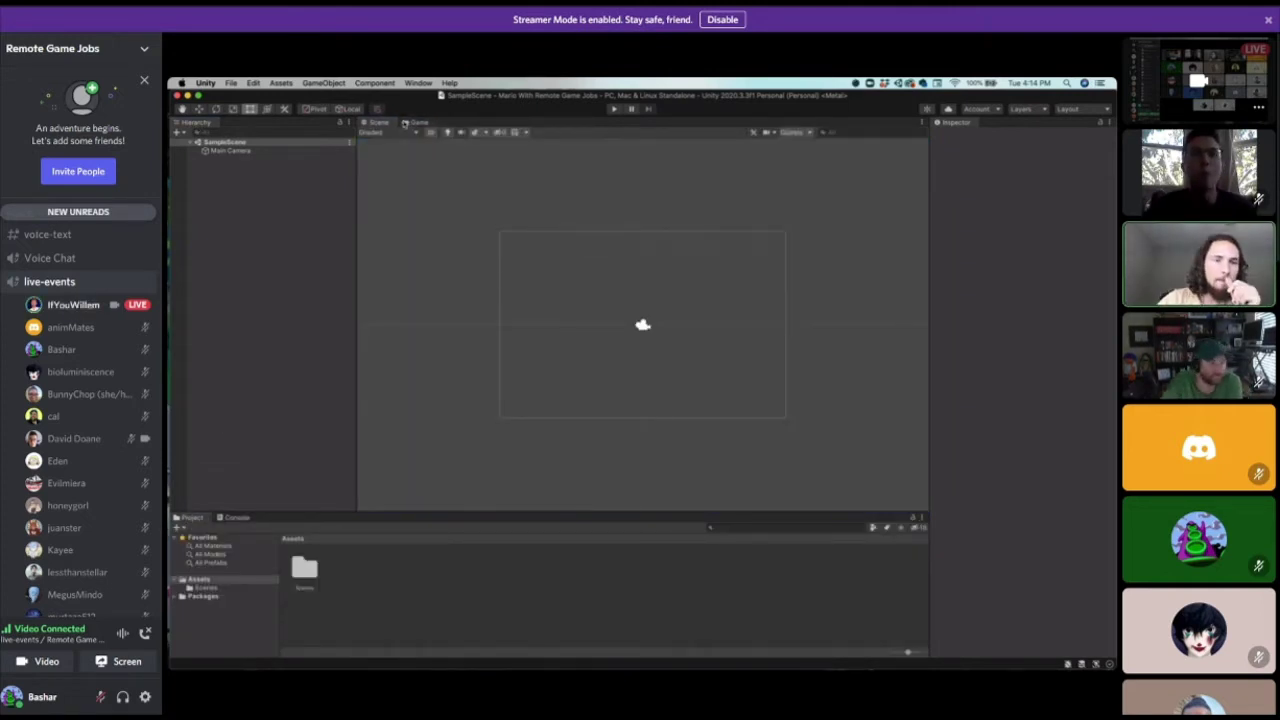
pyautogui.click(413, 122)
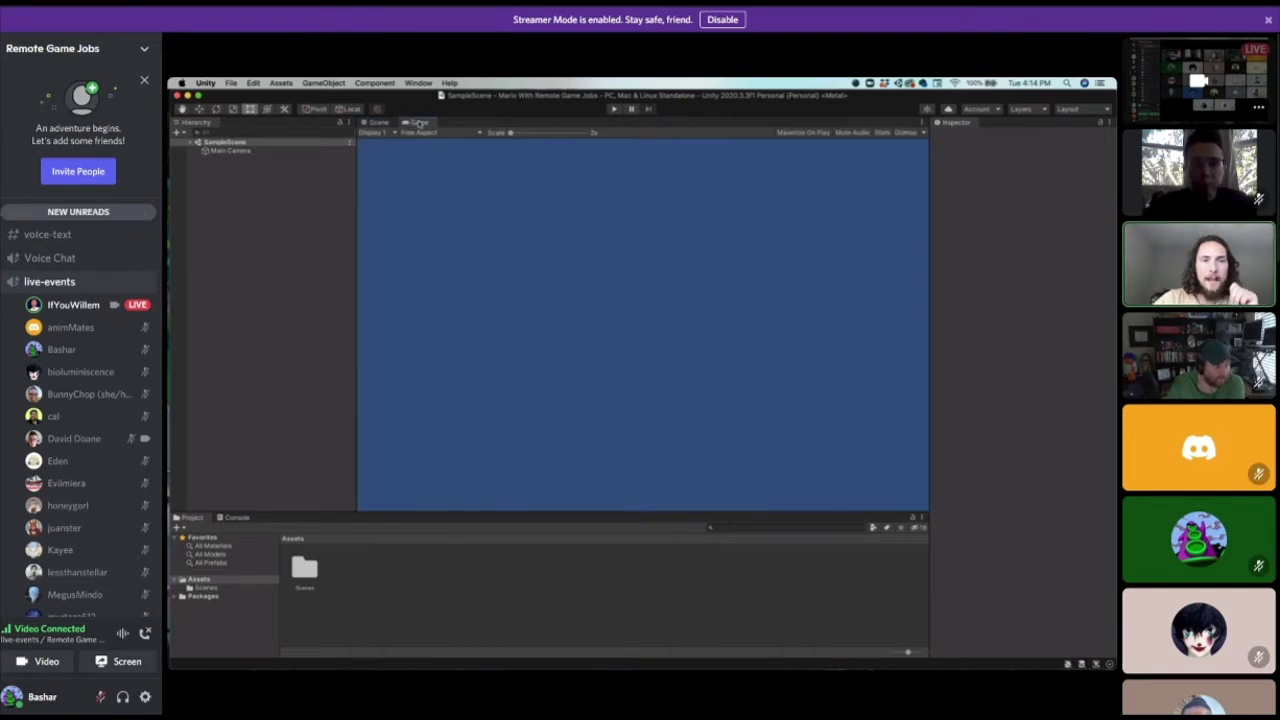
# Dock the Game view beside the Scene view, make the two about equally wide, and narrow the Hierarchy.
pyautogui.moveTo(418, 122)
pyautogui.mouseDown()
pyautogui.moveTo(486, 271)
pyautogui.moveTo(540, 317)
pyautogui.moveTo(730, 303)
pyautogui.moveTo(420, 123)
pyautogui.mouseUp()
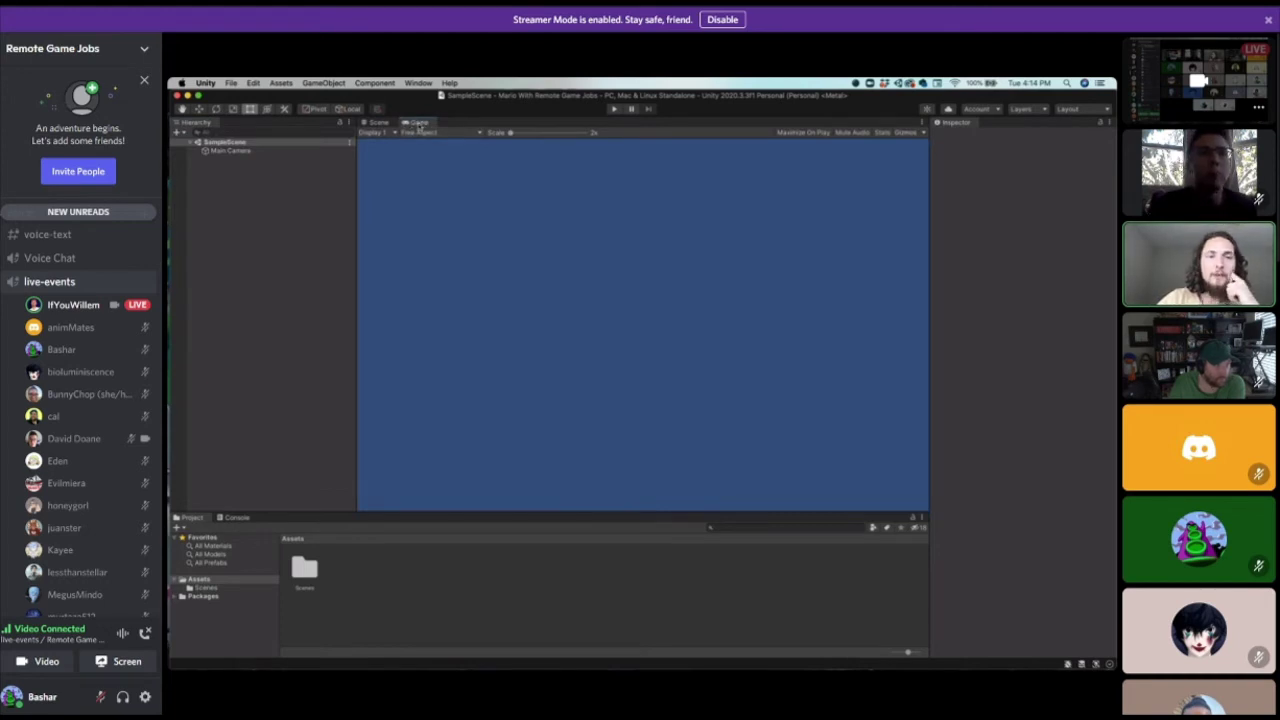
pyautogui.moveTo(419, 127); pyautogui.dragTo(869, 289)
pyautogui.moveTo(740, 277); pyautogui.dragTo(824, 284)
pyautogui.moveTo(702, 107); pyautogui.dragTo(514, 263)
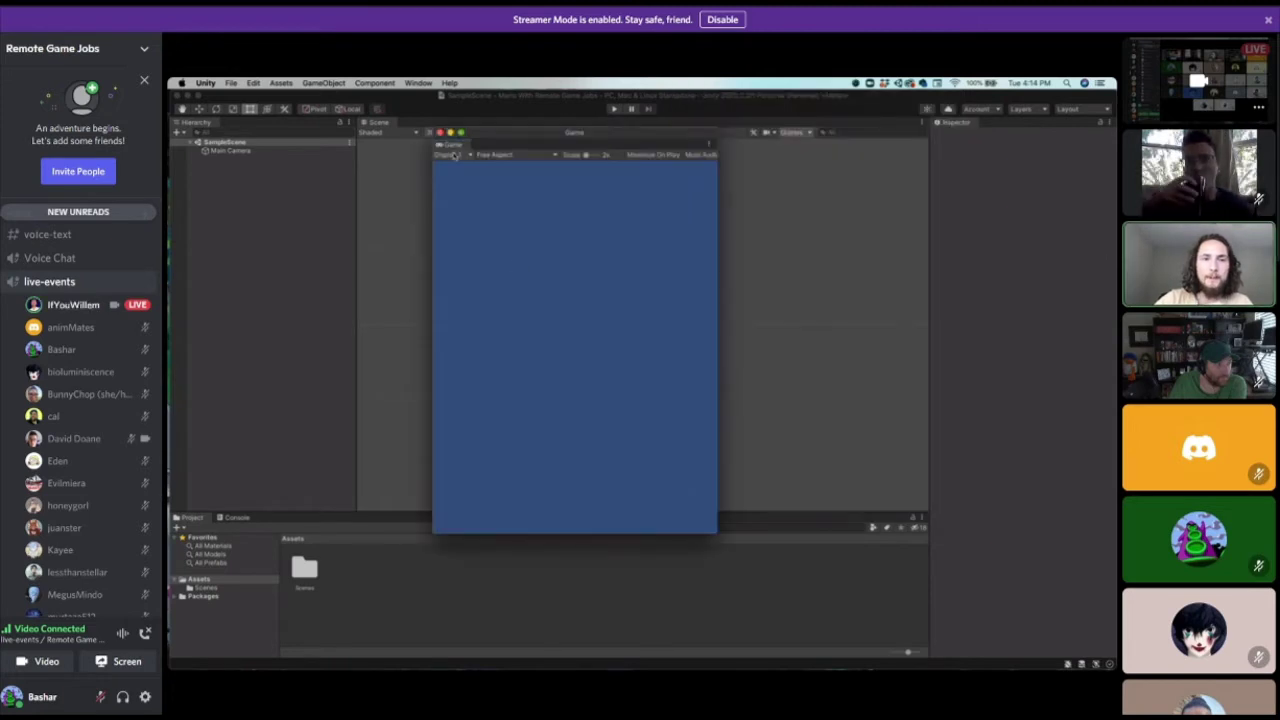
pyautogui.moveTo(847, 266); pyautogui.dragTo(846, 267)
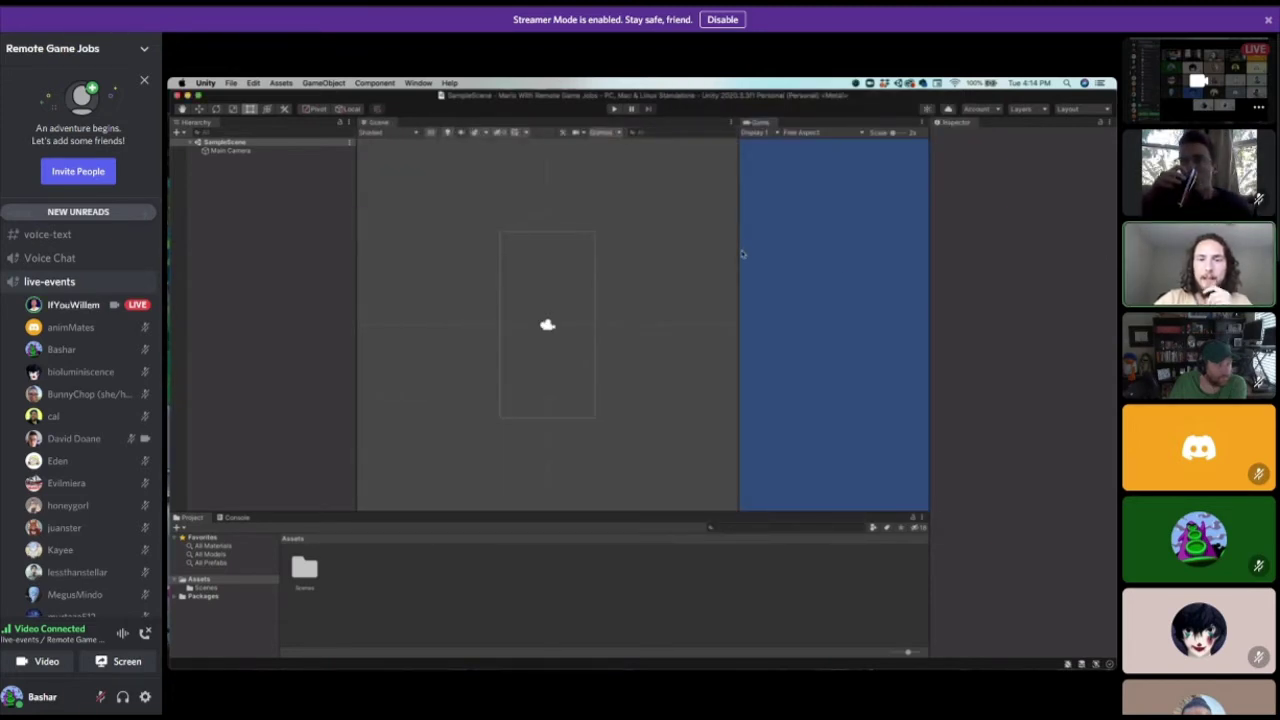
pyautogui.moveTo(742, 254); pyautogui.dragTo(640, 254)
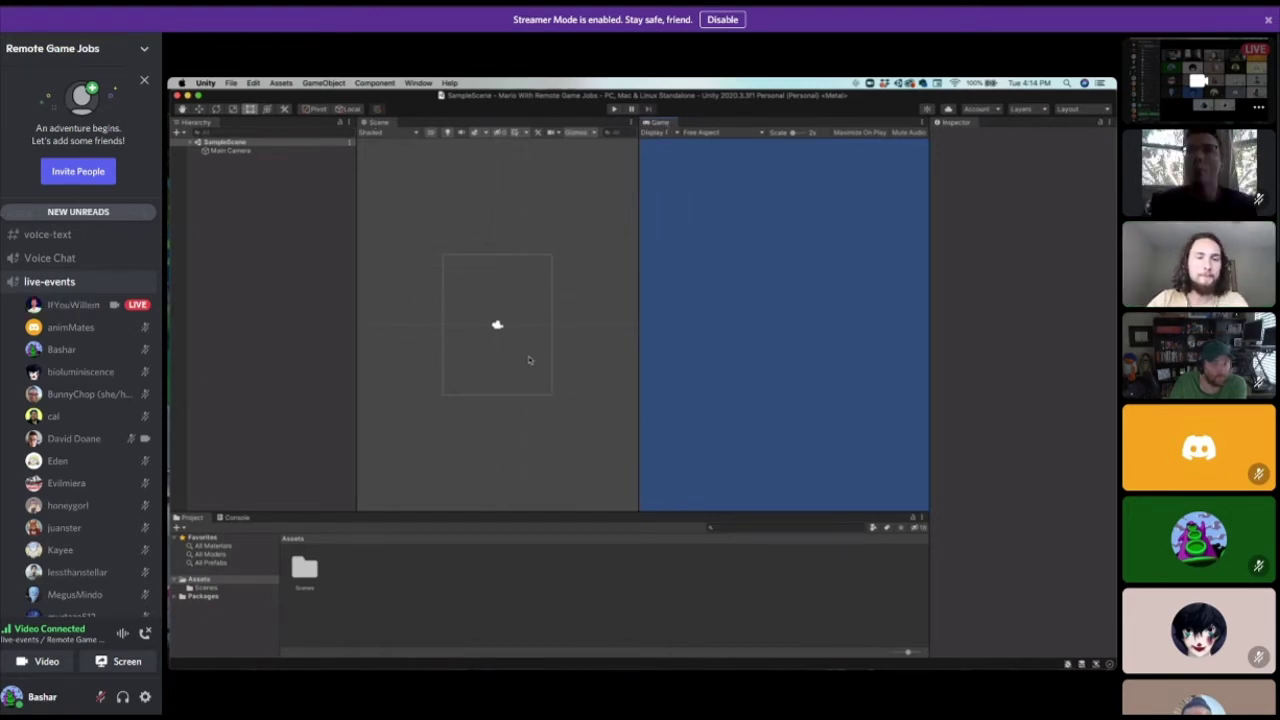
pyautogui.moveTo(357, 289); pyautogui.dragTo(332, 290)
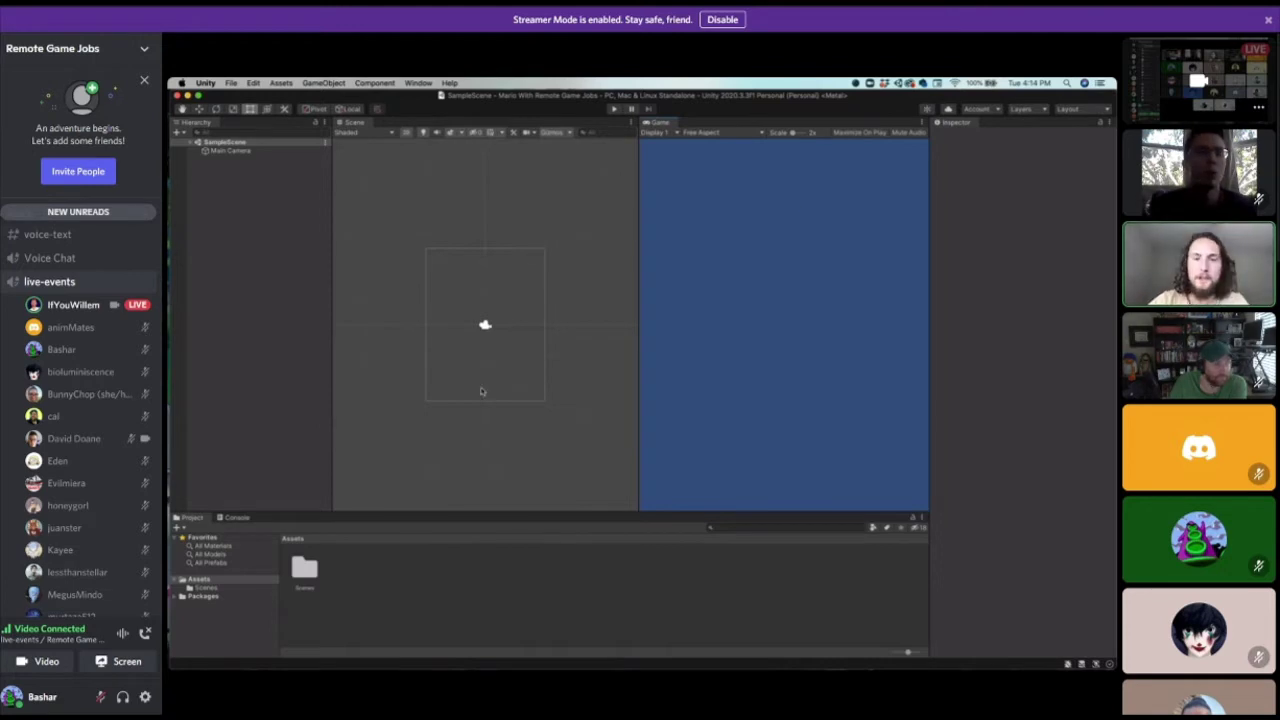
# Dock the Console beside the Project window and widen it to take most of the shared area.
pyautogui.click(236, 518)
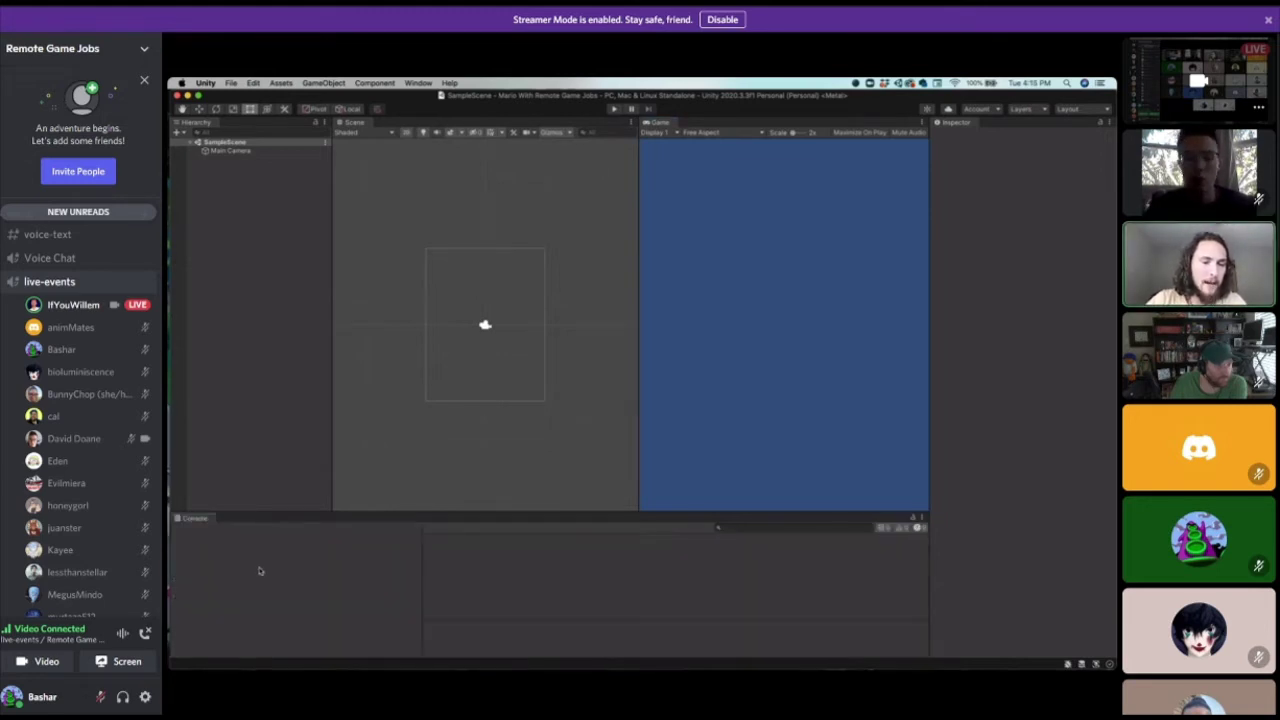
pyautogui.moveTo(486, 569); pyautogui.dragTo(906, 573)
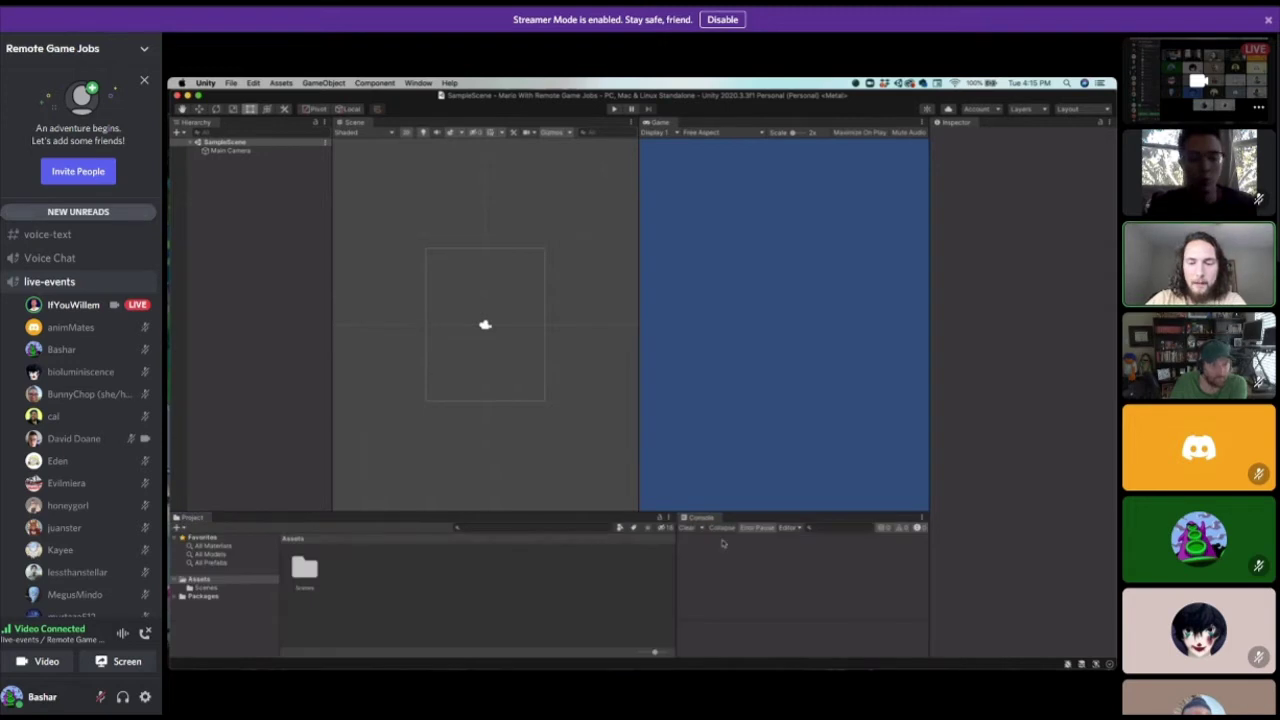
pyautogui.moveTo(675, 593); pyautogui.dragTo(386, 562)
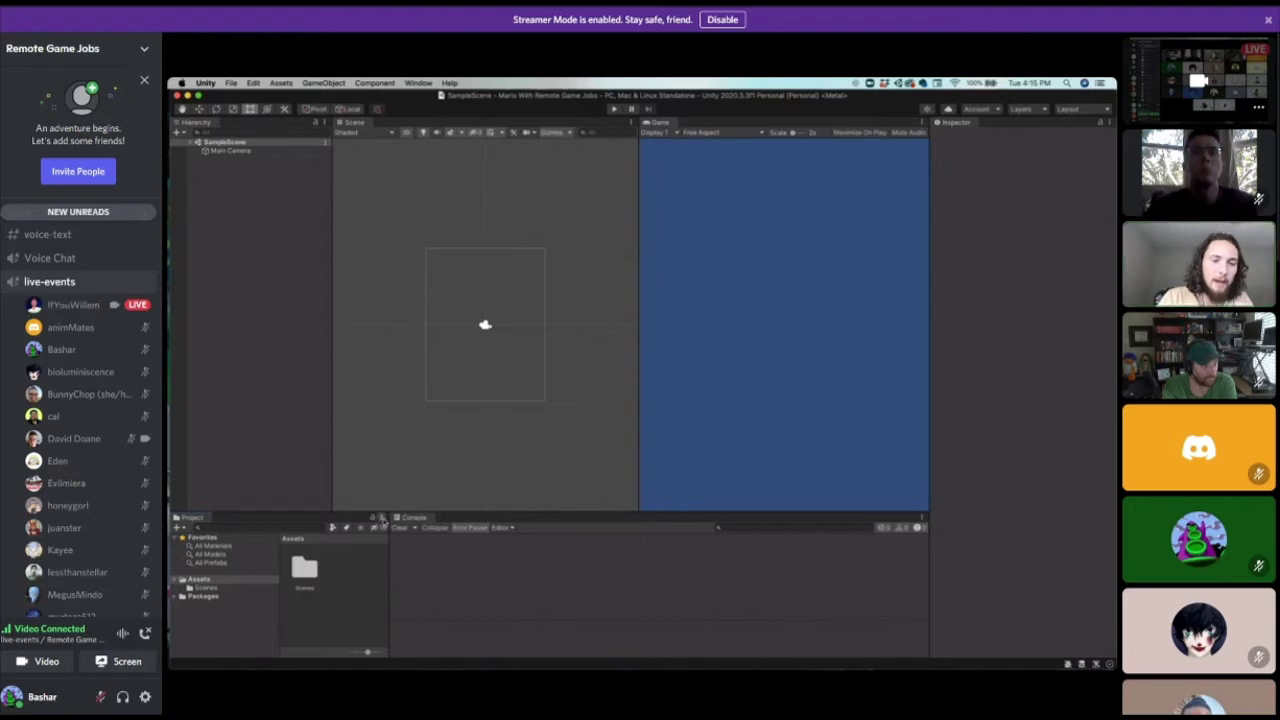
# Set the Project window to One Column Layout, and expand the Scenes folder to select SampleScene.
pyautogui.click(382, 519)
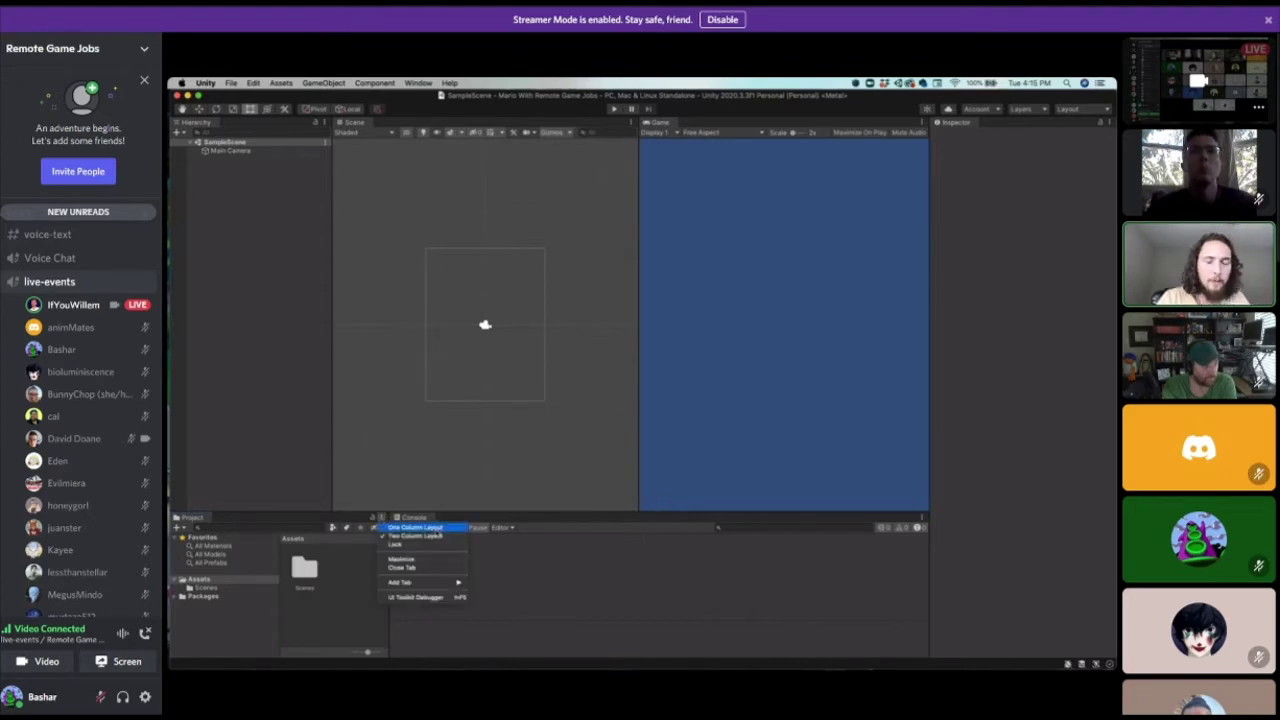
pyautogui.click(415, 527)
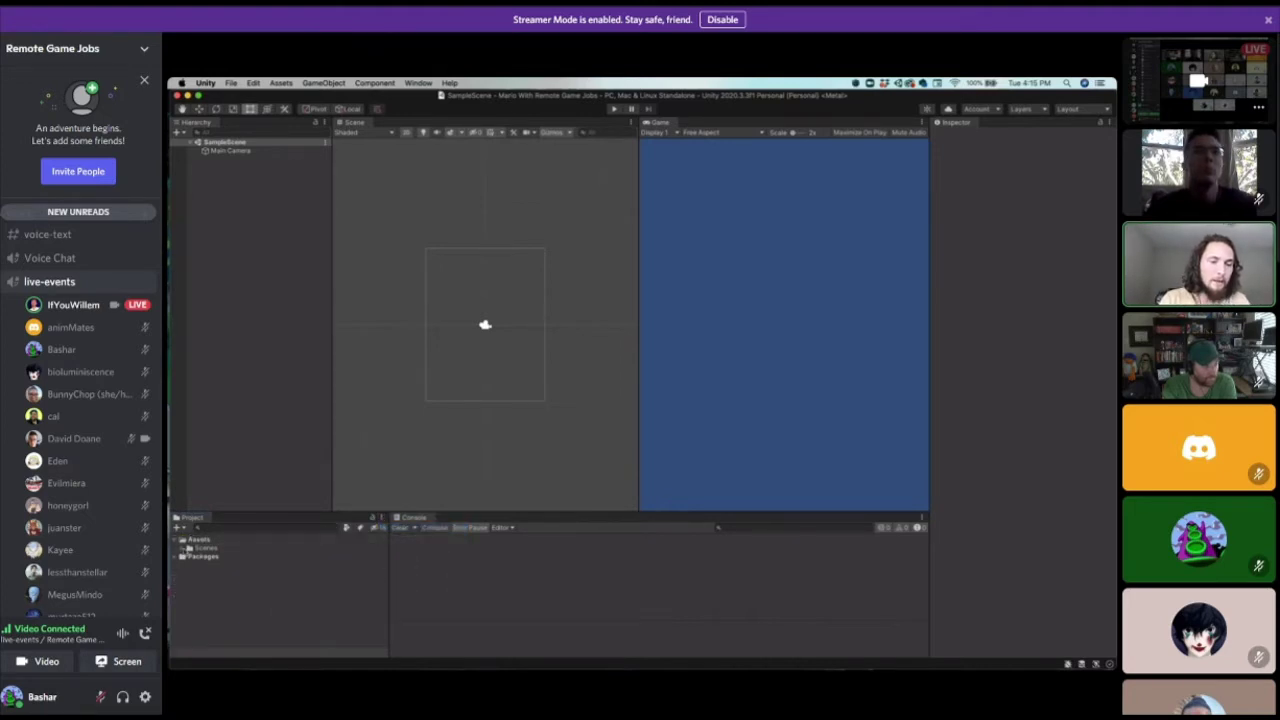
pyautogui.click(189, 548)
pyautogui.click(222, 556)
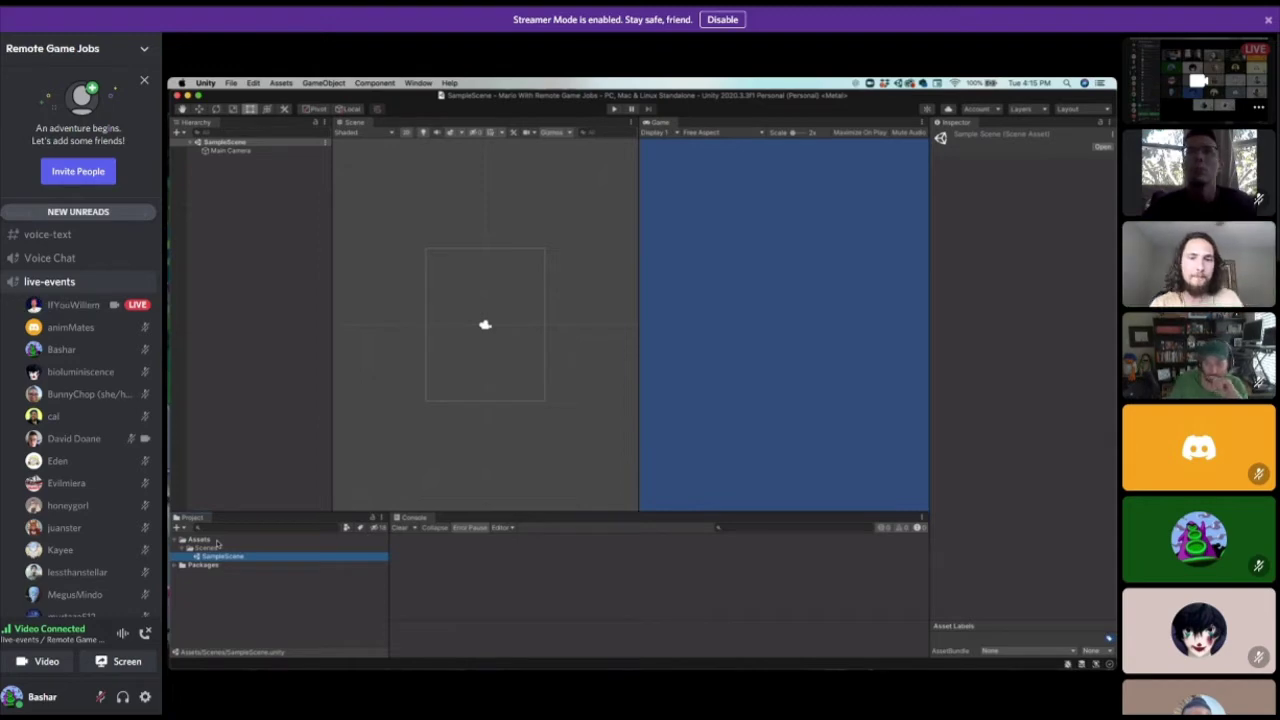
# Switch to Discord to look over the live-events call participants, and return to the Scenes folder in Unity.
pyautogui.hotkey('ctrl', 'Left')
pyautogui.hotkey('ctrl', 'Left')
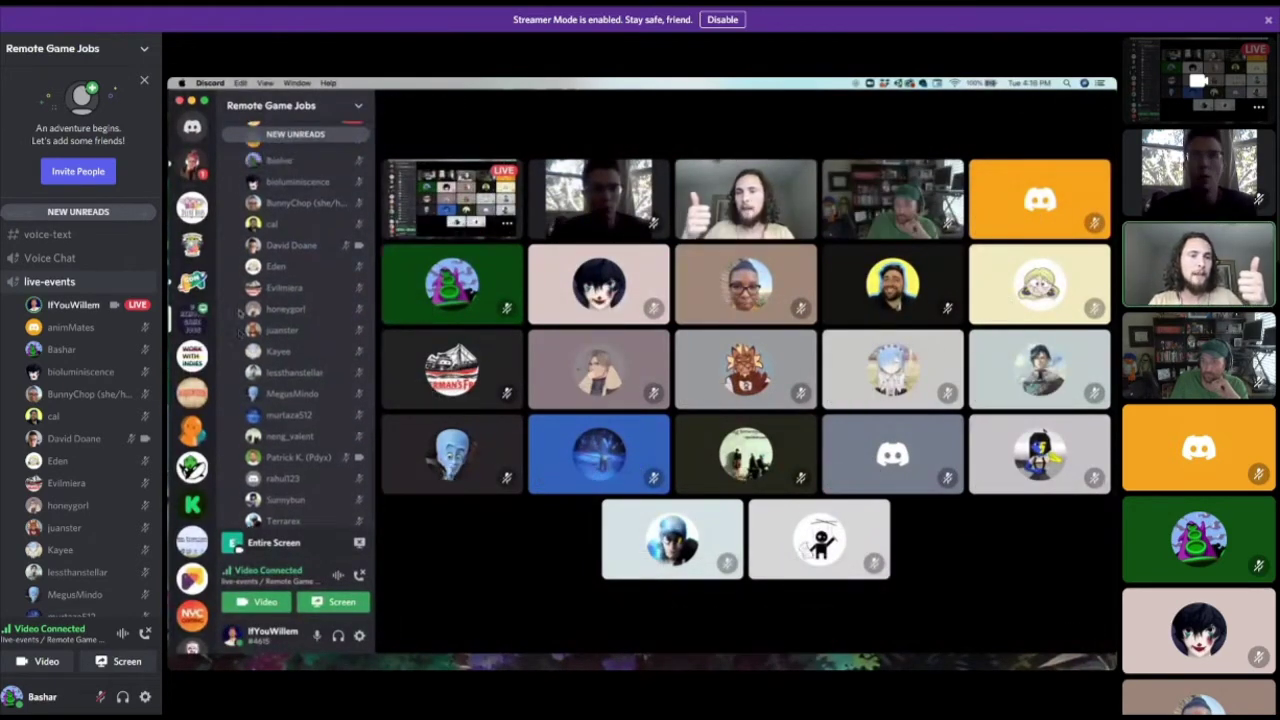
pyautogui.scroll(5, 293, 408)
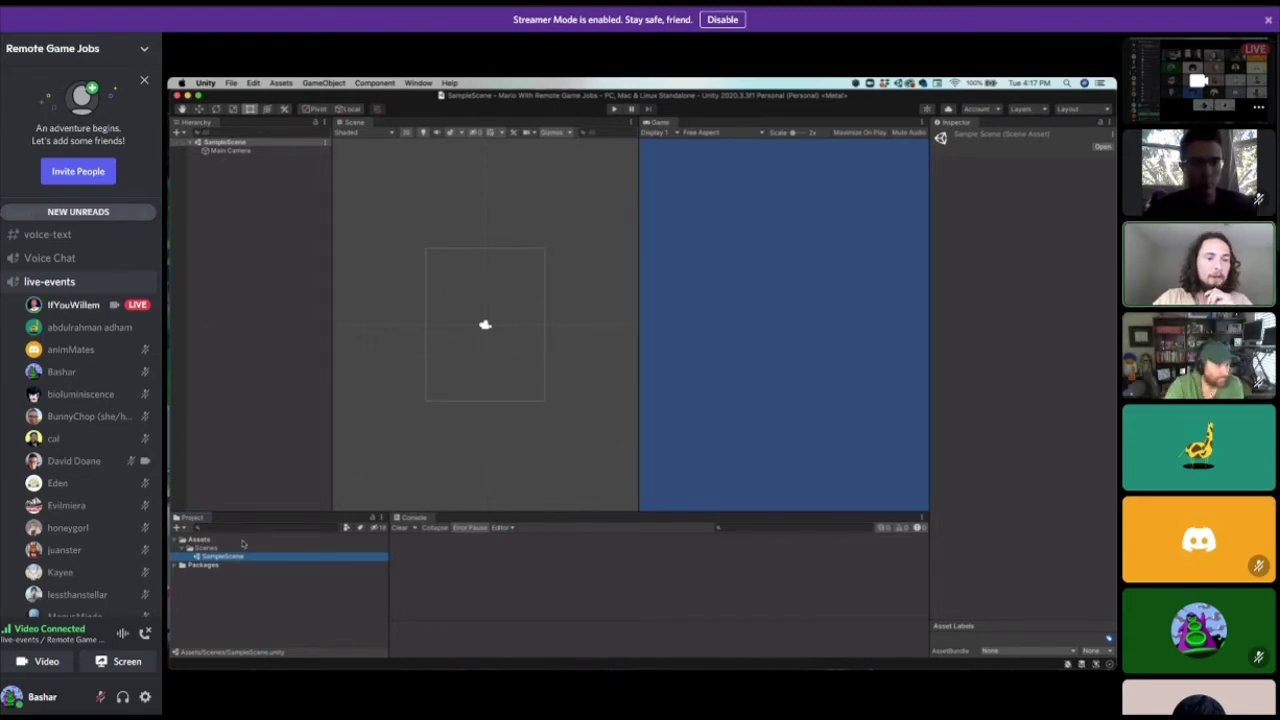
pyautogui.click(206, 548)
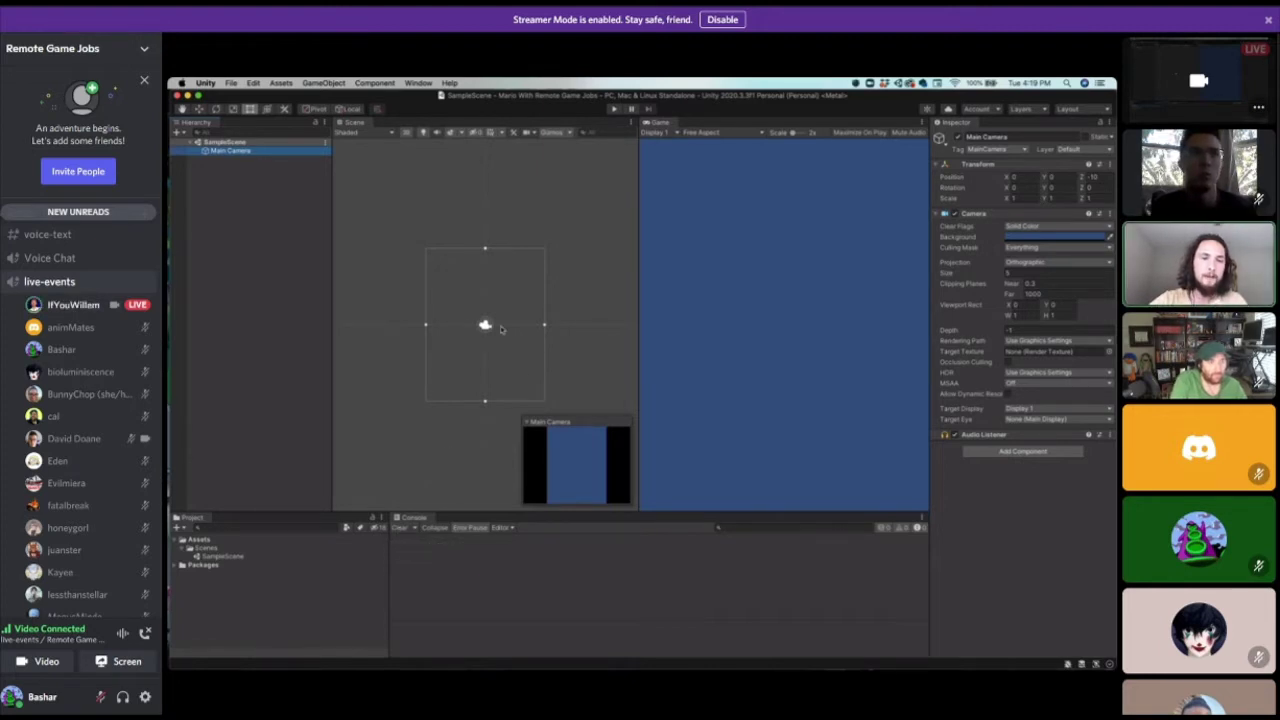
# Maximize and restore the editor view, and examine the Main Camera's Transform, Camera and Audio Listener components.
pyautogui.hotkey('shift', 'space')
pyautogui.hotkey('shift', 'space')
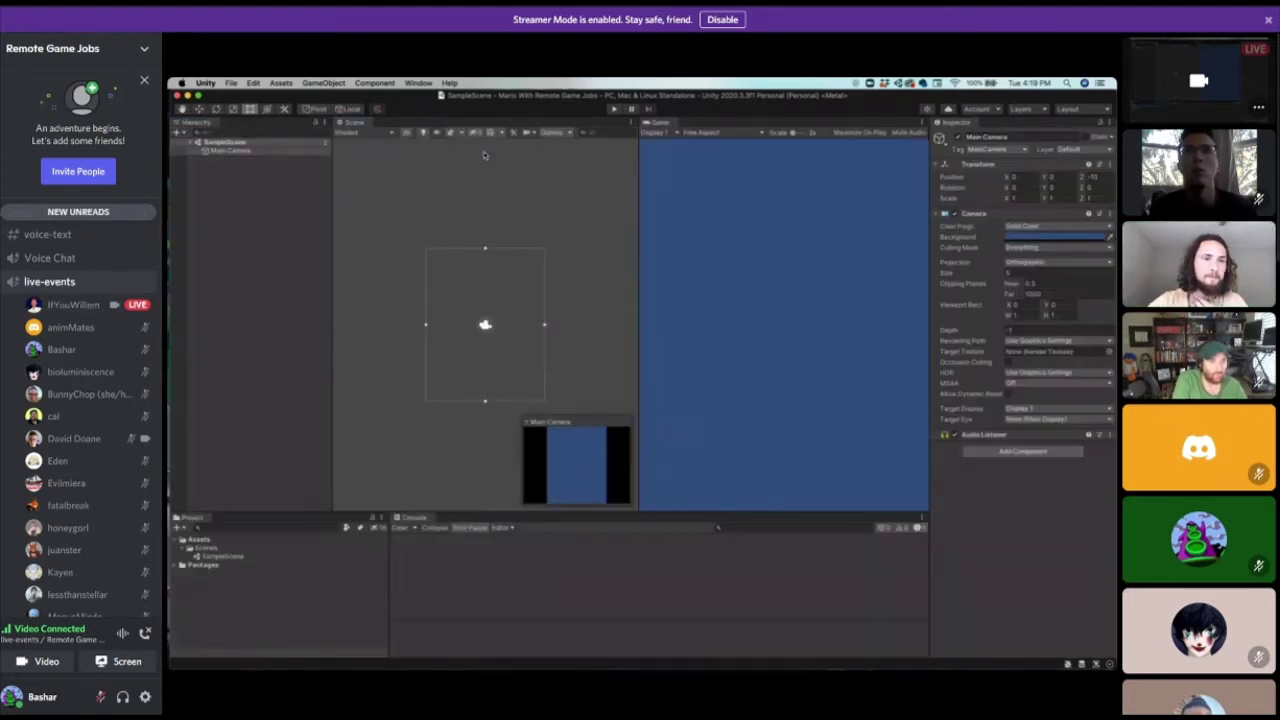
pyautogui.click(234, 152)
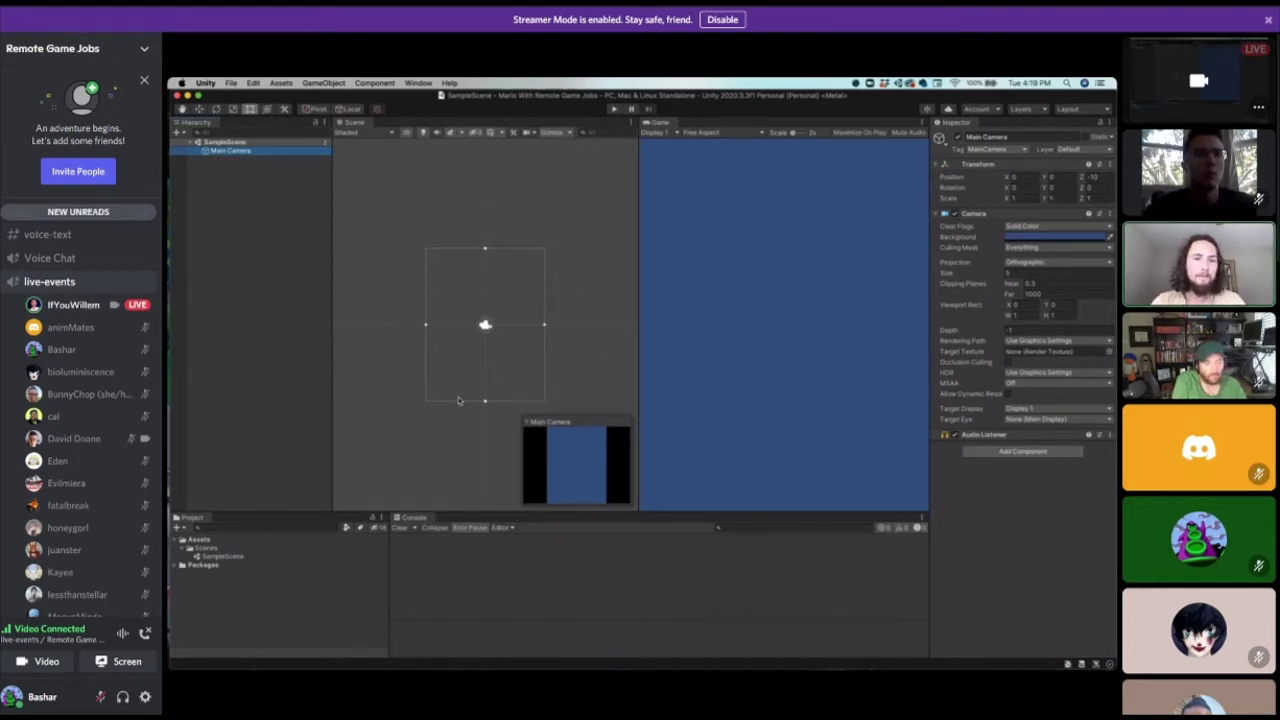
pyautogui.click(236, 160)
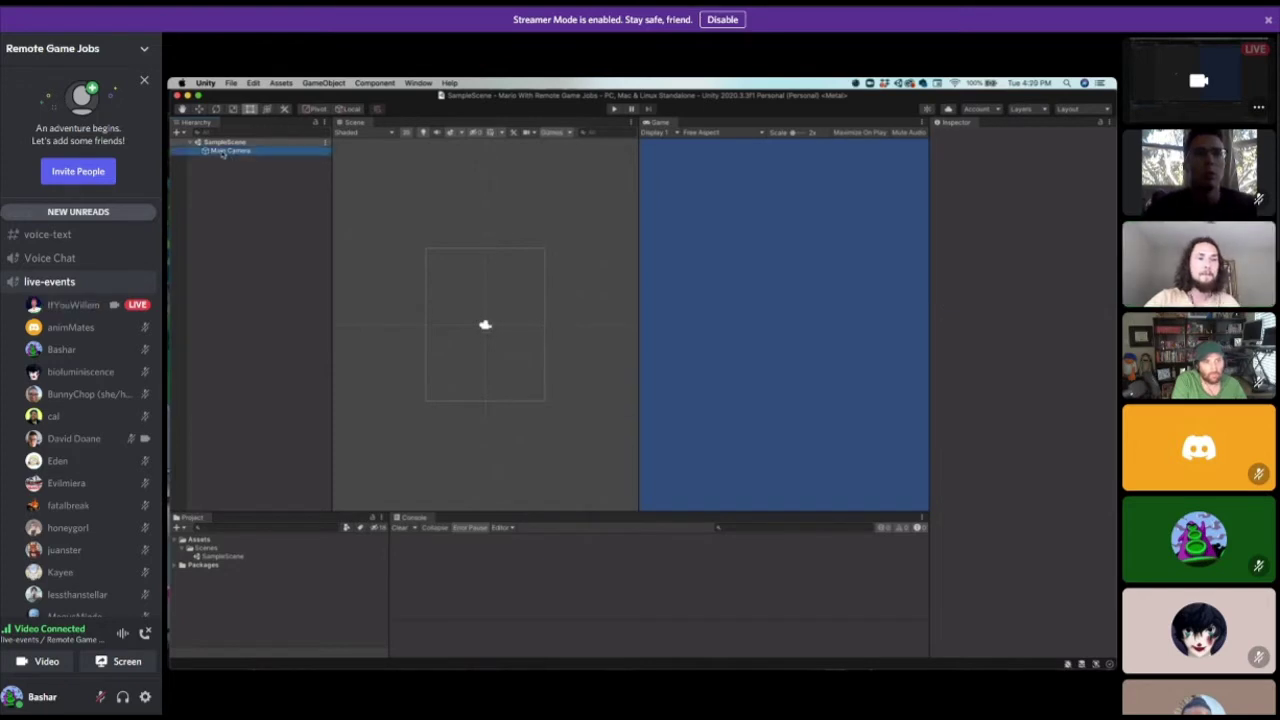
pyautogui.click(222, 151)
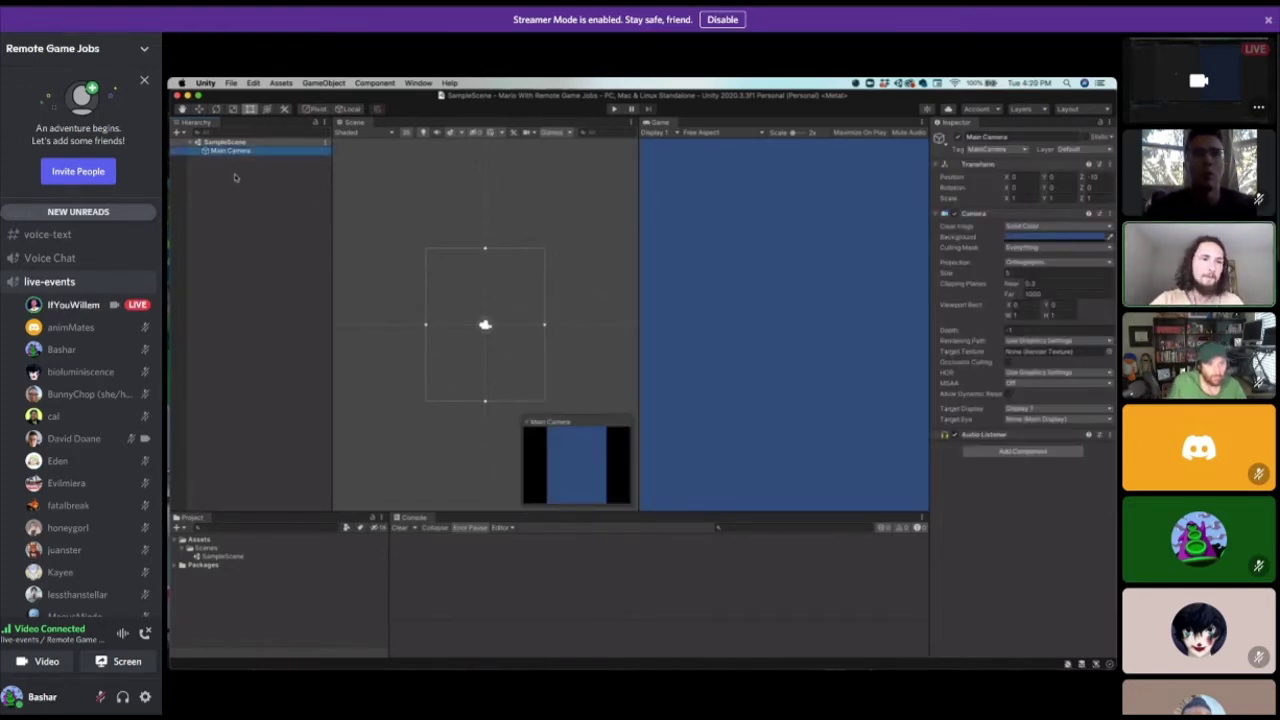
pyautogui.click(221, 168)
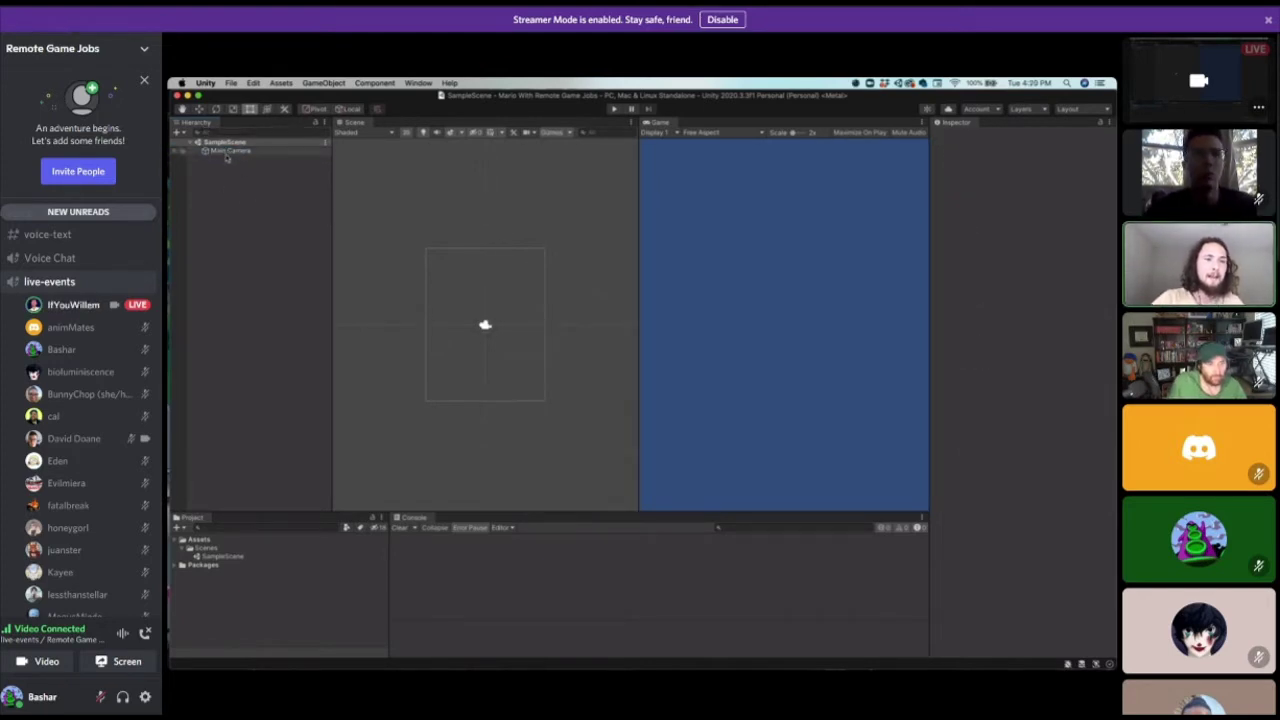
pyautogui.click(229, 151)
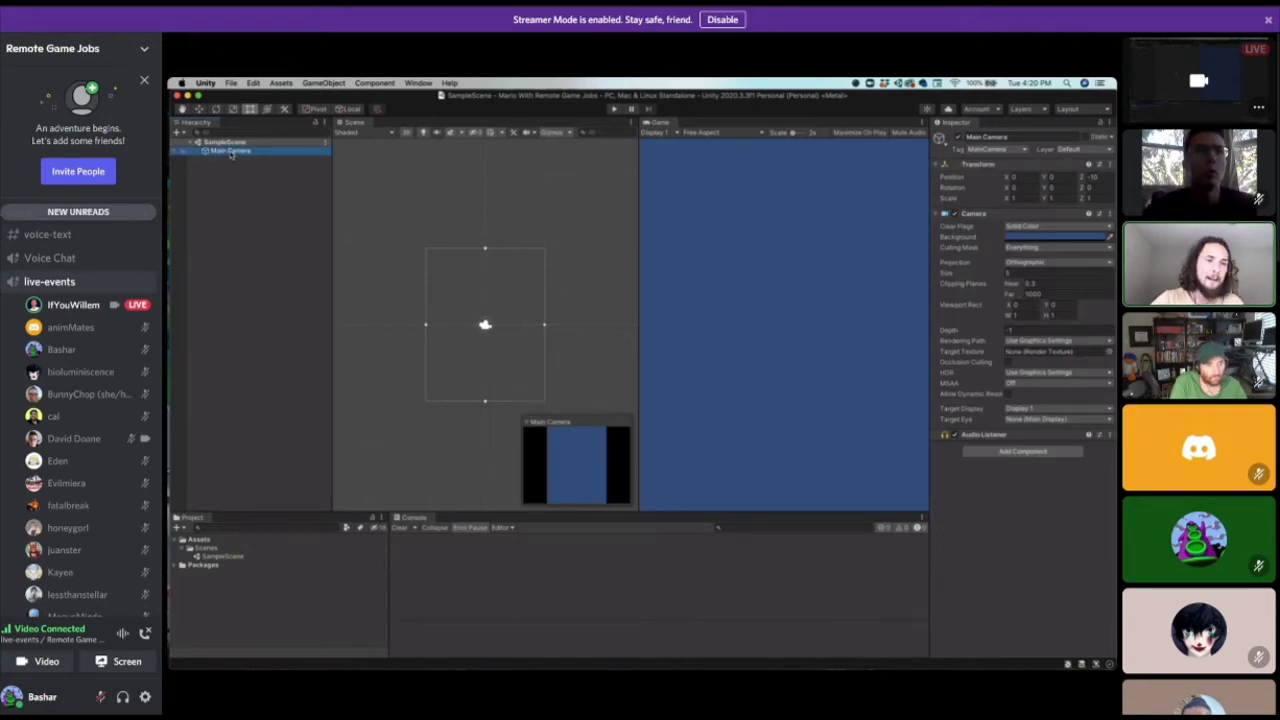
pyautogui.click(231, 172)
pyautogui.click(229, 151)
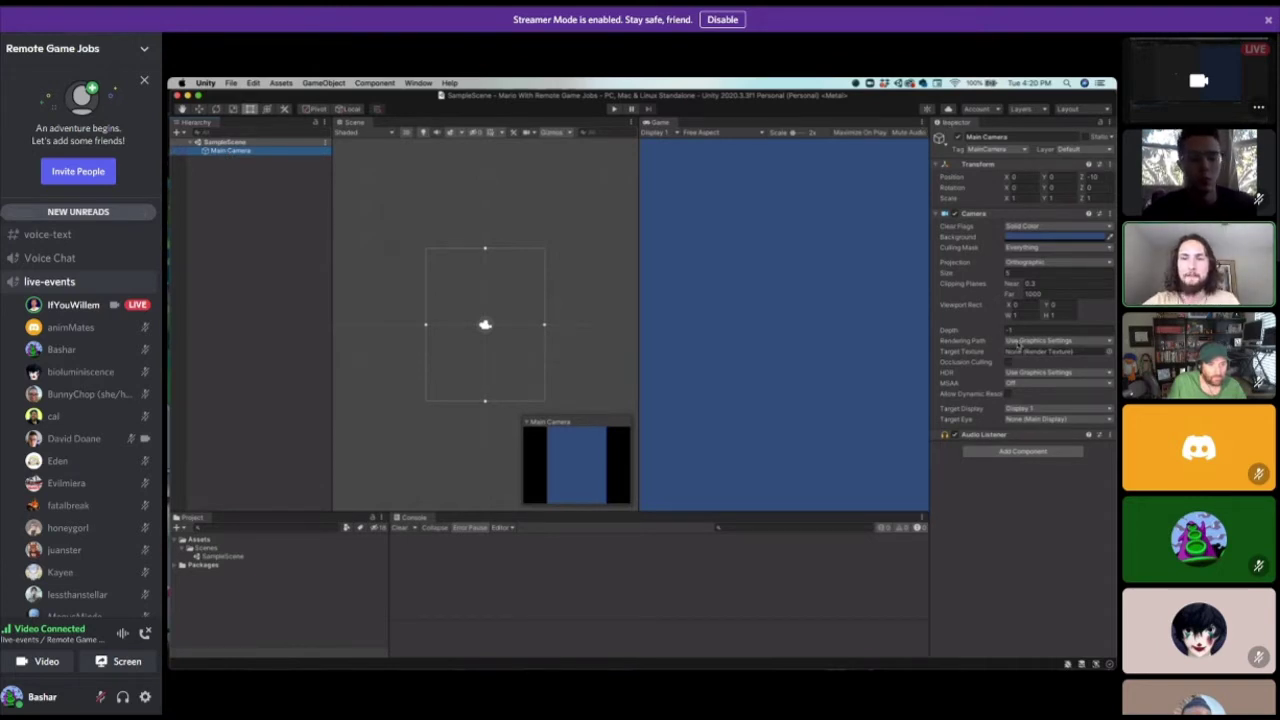
pyautogui.click(215, 198)
pyautogui.click(230, 152)
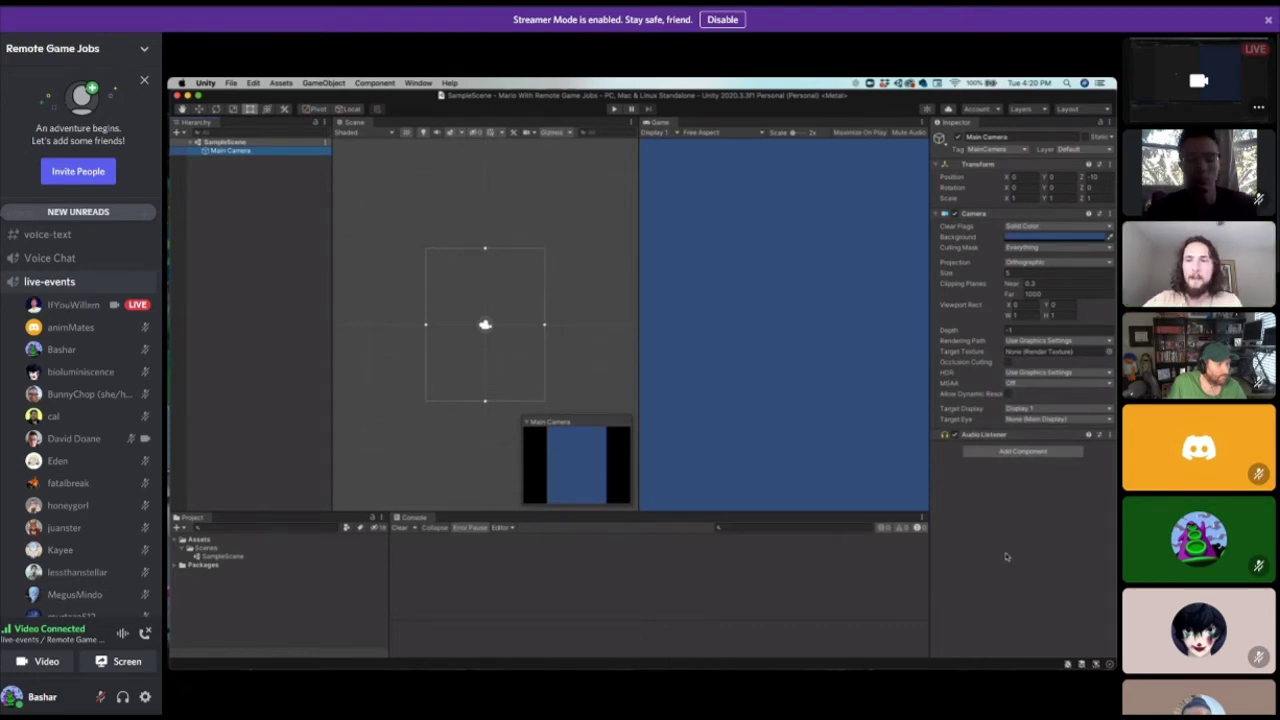
# Change the Main Camera's background colour to a light cyan and close the colour picker.
pyautogui.click(1053, 241)
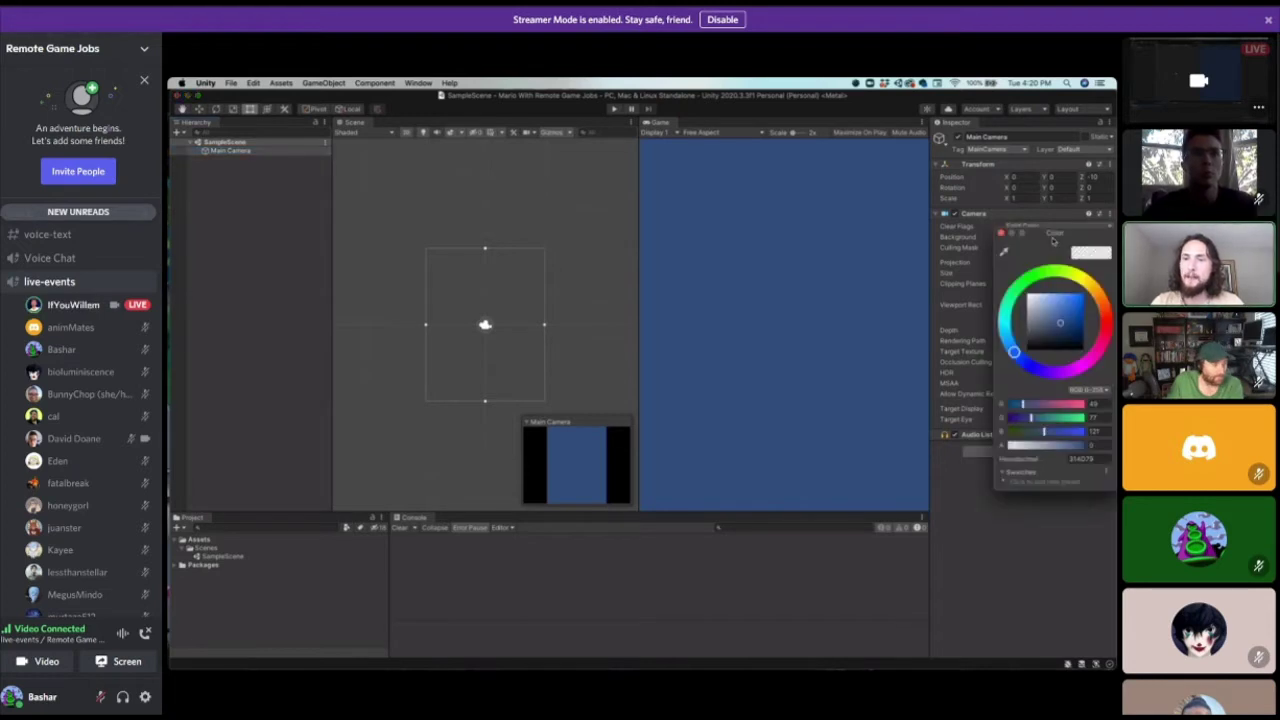
pyautogui.click(1001, 232)
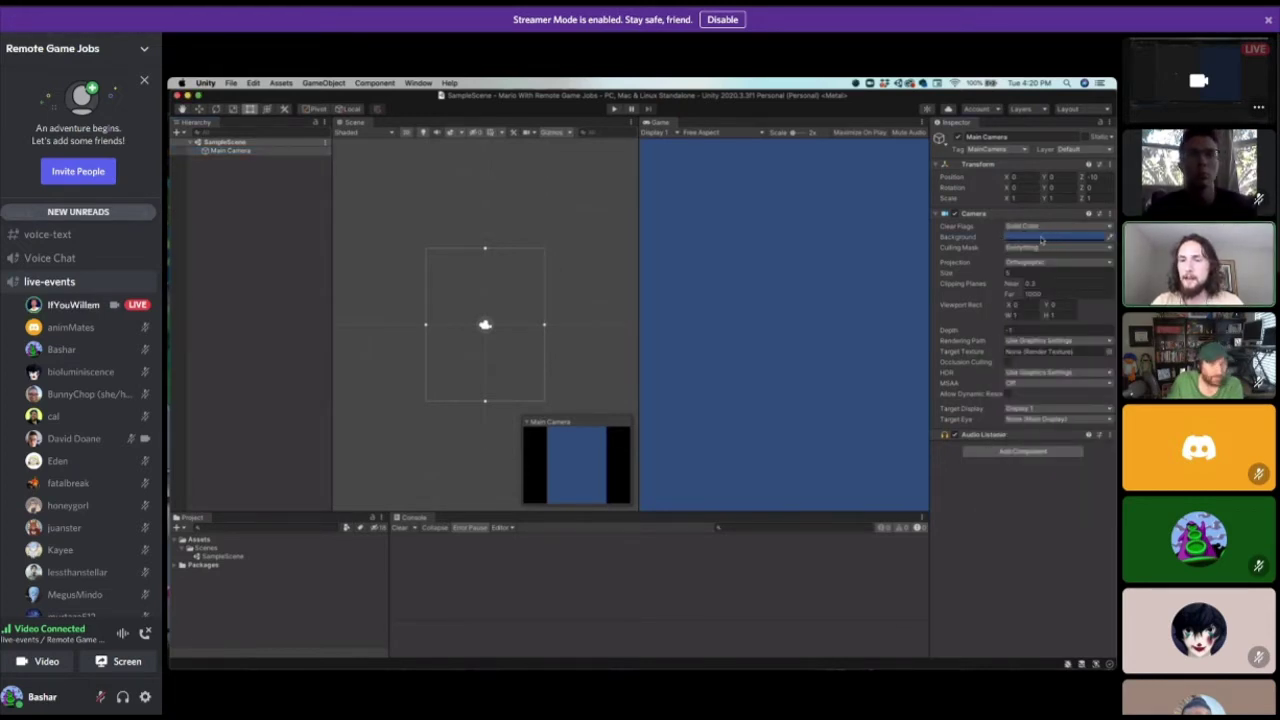
pyautogui.click(1041, 240)
pyautogui.moveTo(1068, 236); pyautogui.dragTo(721, 133)
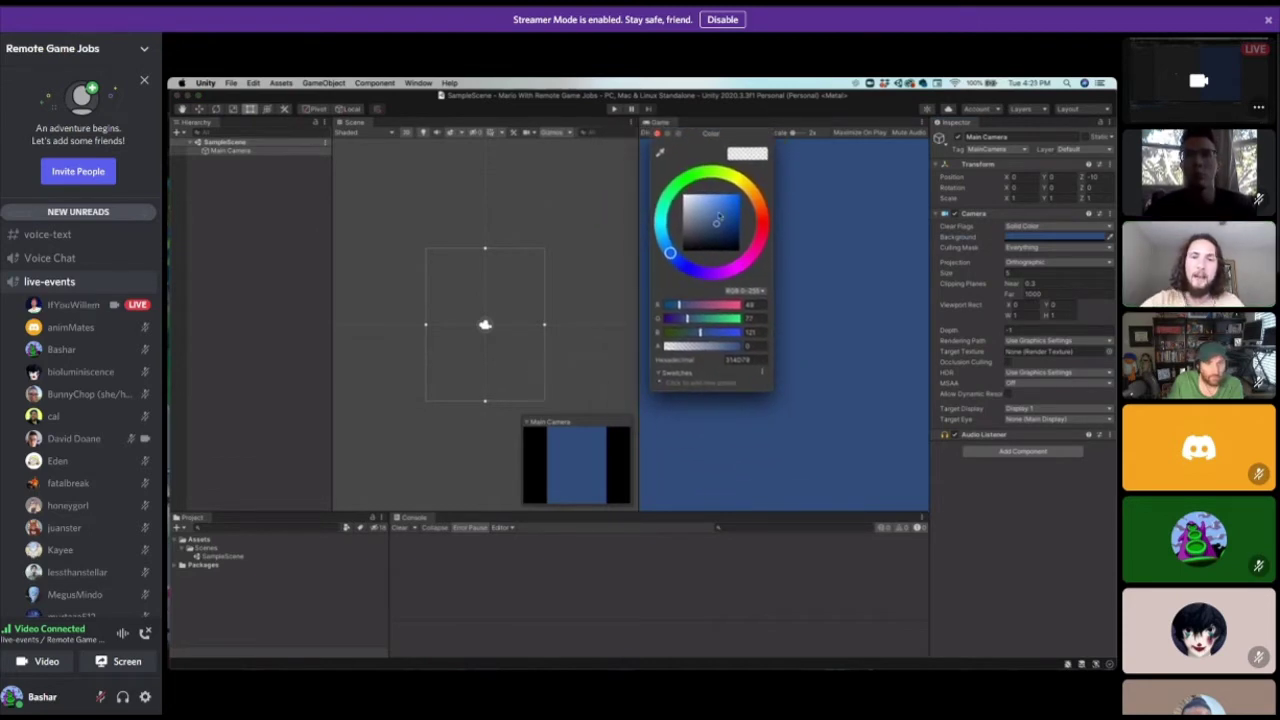
pyautogui.click(720, 196)
pyautogui.moveTo(721, 133); pyautogui.dragTo(886, 135)
pyautogui.moveTo(884, 209)
pyautogui.mouseDown()
pyautogui.moveTo(868, 196)
pyautogui.moveTo(896, 195)
pyautogui.moveTo(887, 171)
pyautogui.moveTo(911, 184)
pyautogui.moveTo(887, 202)
pyautogui.moveTo(879, 190)
pyautogui.moveTo(895, 190)
pyautogui.moveTo(875, 178)
pyautogui.moveTo(904, 174)
pyautogui.moveTo(878, 203)
pyautogui.moveTo(909, 190)
pyautogui.moveTo(929, 271)
pyautogui.moveTo(911, 273)
pyautogui.moveTo(882, 223)
pyautogui.moveTo(850, 203)
pyautogui.moveTo(826, 223)
pyautogui.moveTo(832, 247)
pyautogui.moveTo(827, 229)
pyautogui.moveTo(903, 196)
pyautogui.moveTo(869, 195)
pyautogui.moveTo(827, 223)
pyautogui.mouseUp()
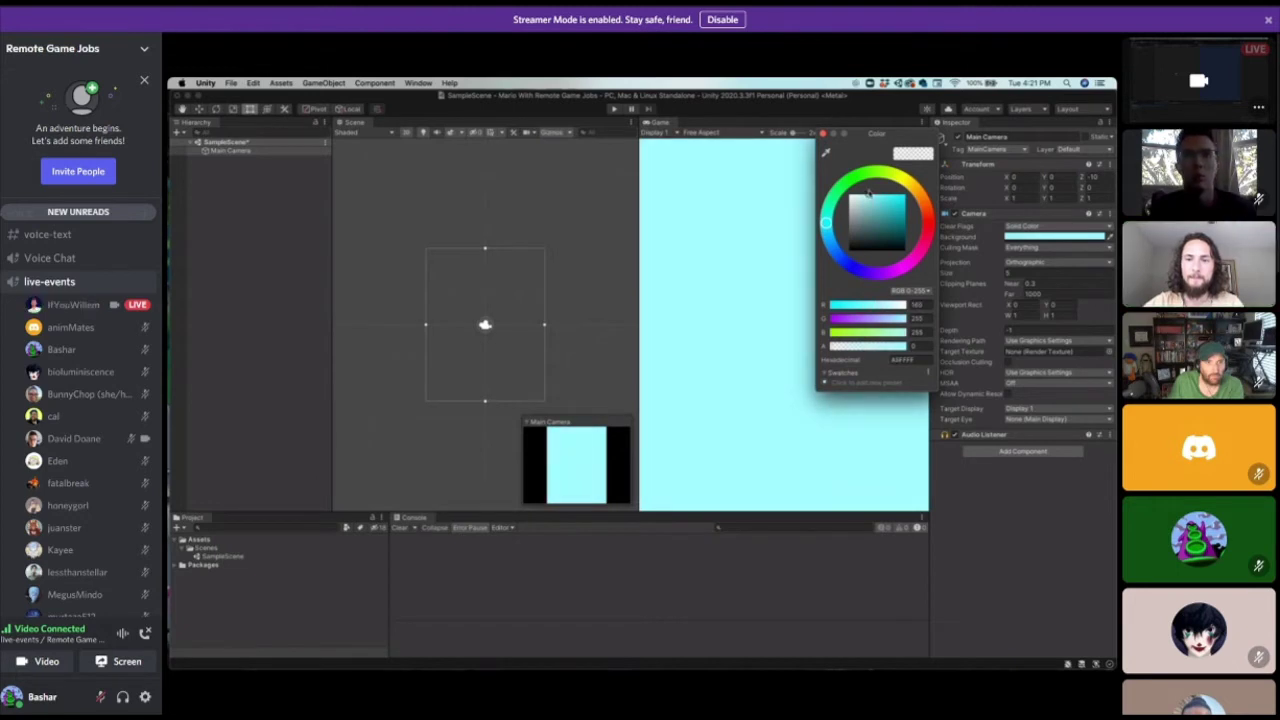
pyautogui.click(823, 133)
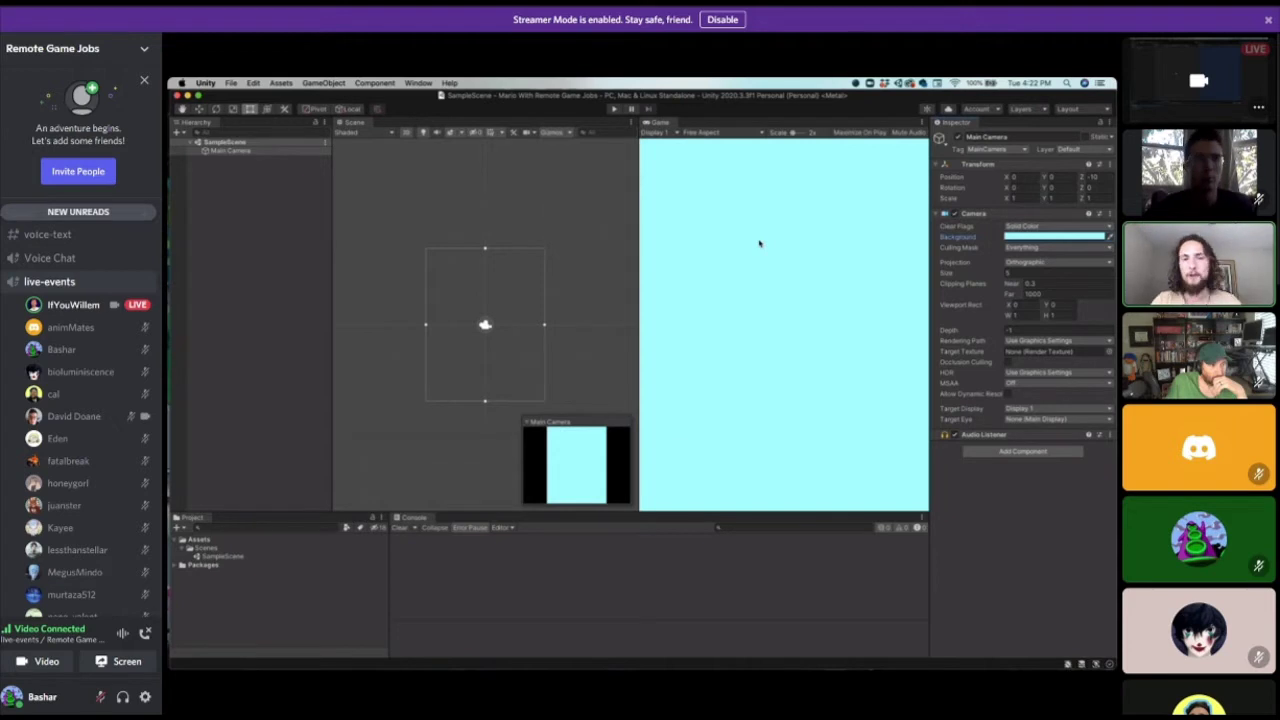
# Reselect the Main Camera and review its Transform and Camera components, collapsing and expanding the Camera settings.
pyautogui.click(611, 297)
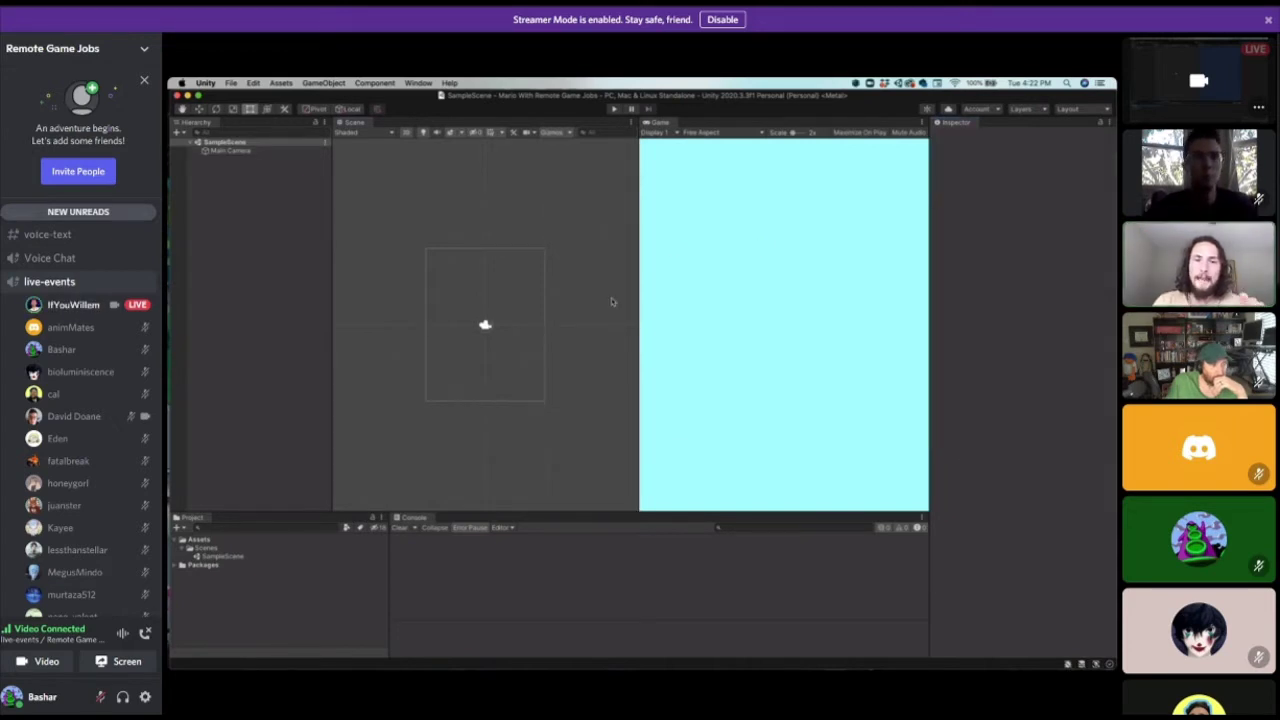
pyautogui.click(485, 325)
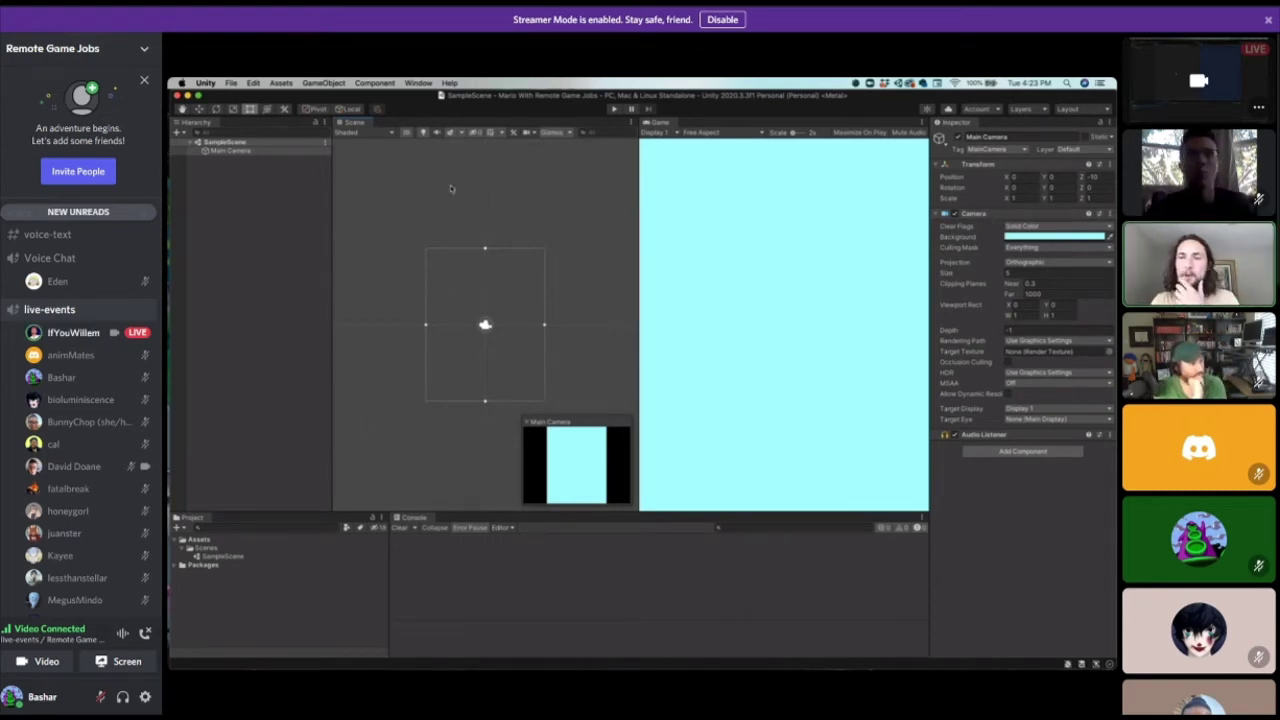
pyautogui.click(240, 170)
pyautogui.click(230, 150)
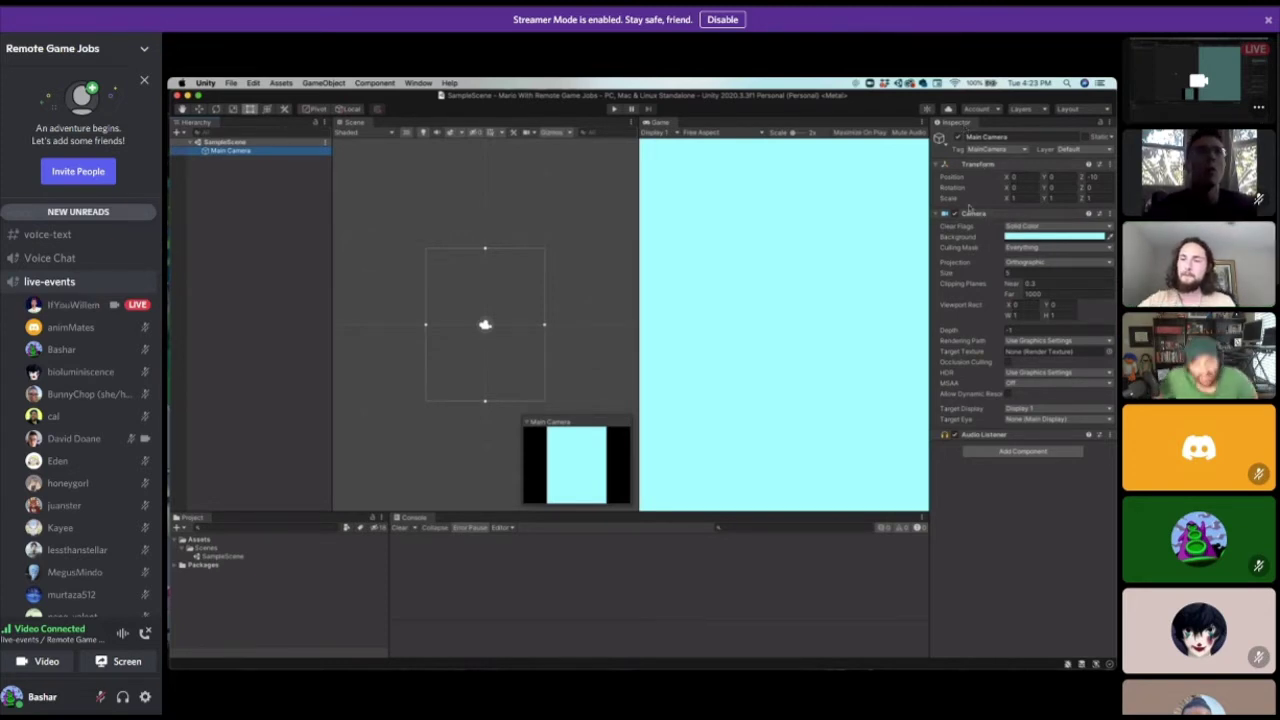
pyautogui.click(941, 164)
pyautogui.click(1020, 164)
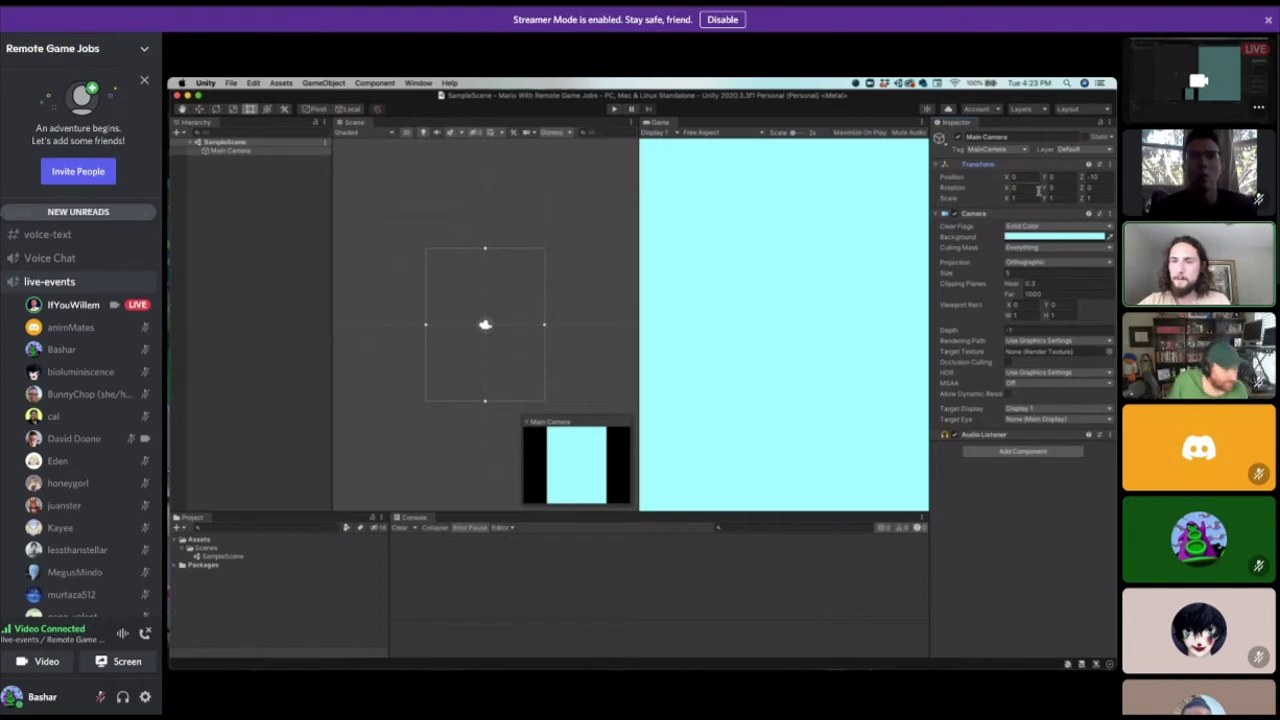
pyautogui.click(941, 215)
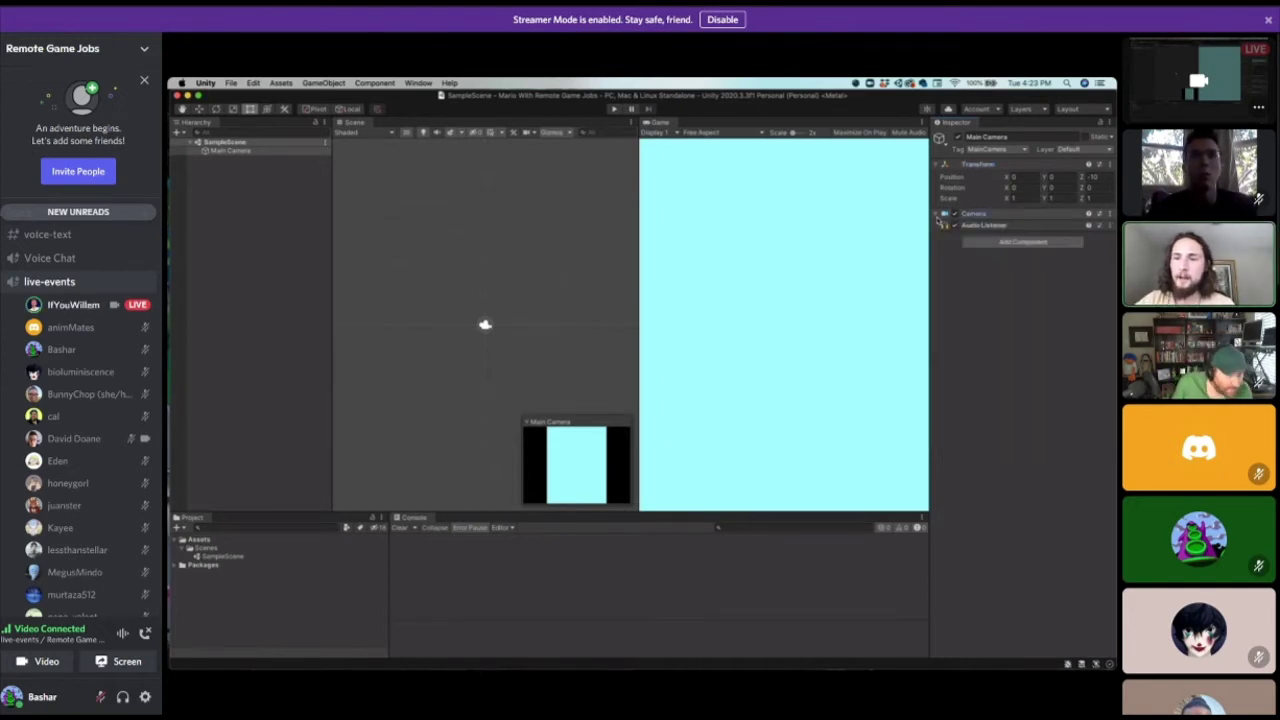
pyautogui.click(990, 219)
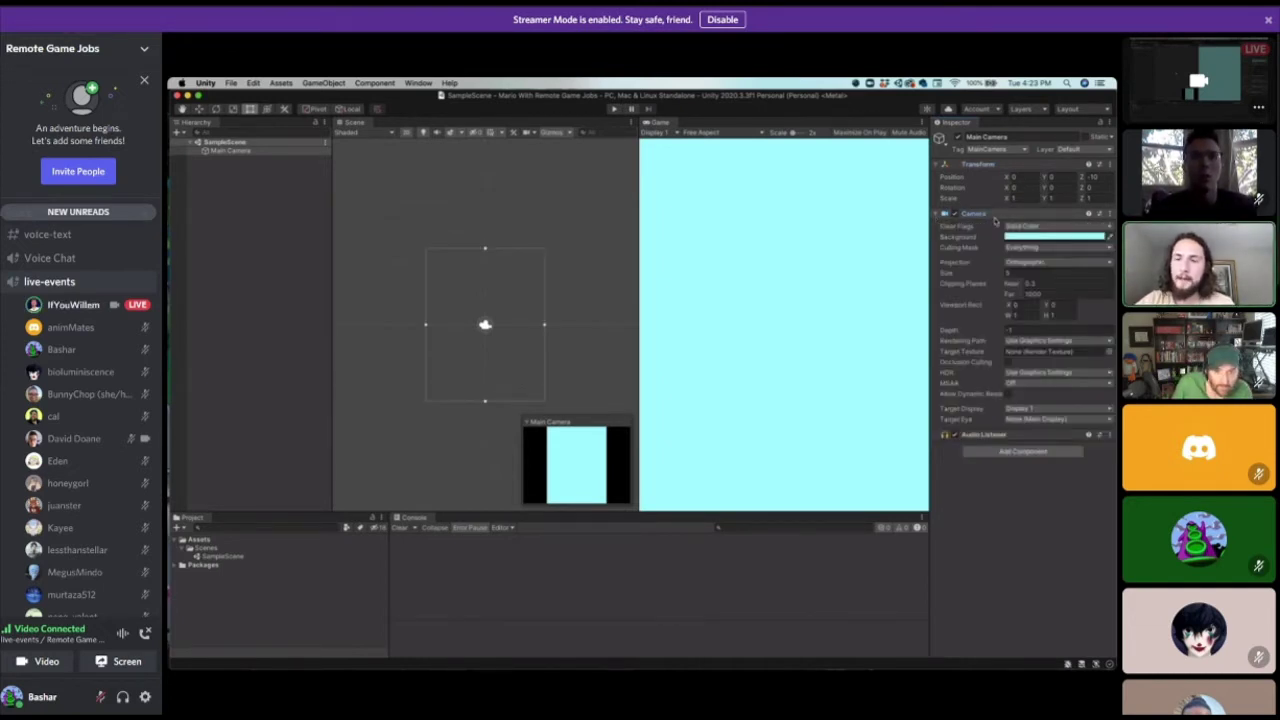
# Select the camera in the scene, and maximize and restore the Scene view to examine the camera's frame.
pyautogui.click(507, 296)
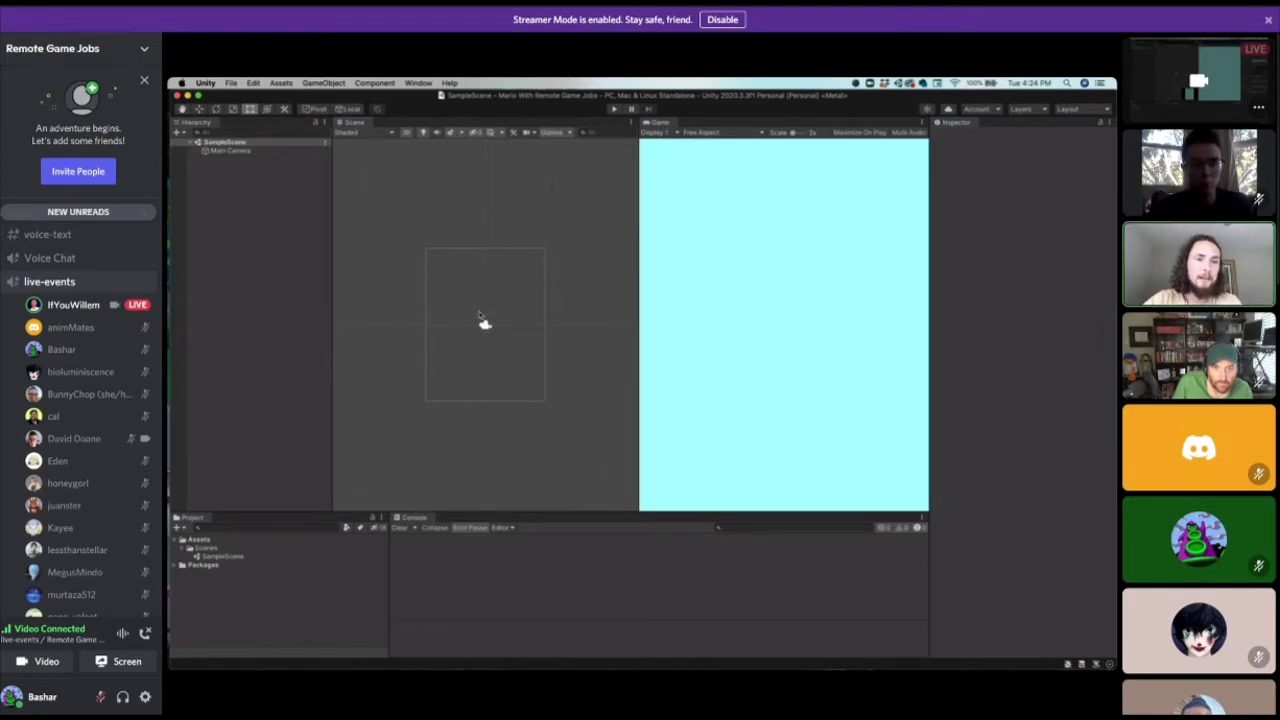
pyautogui.click(487, 326)
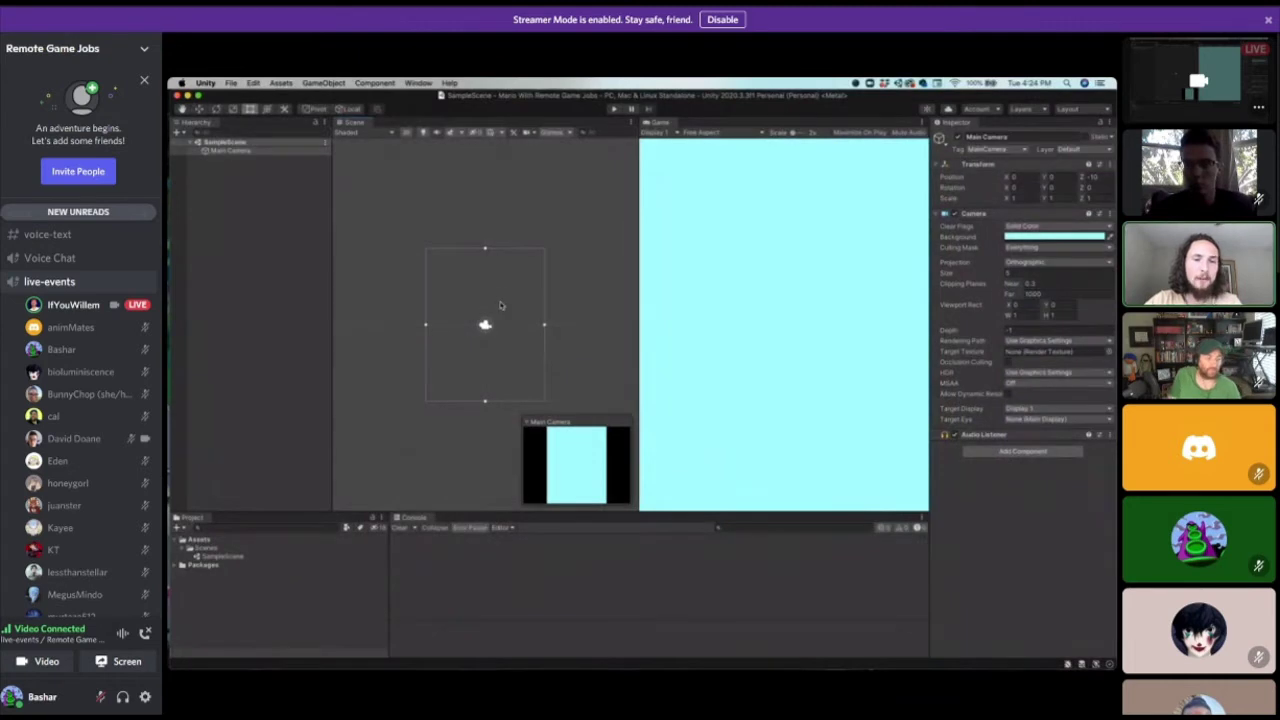
pyautogui.hotkey('shift', 'space')
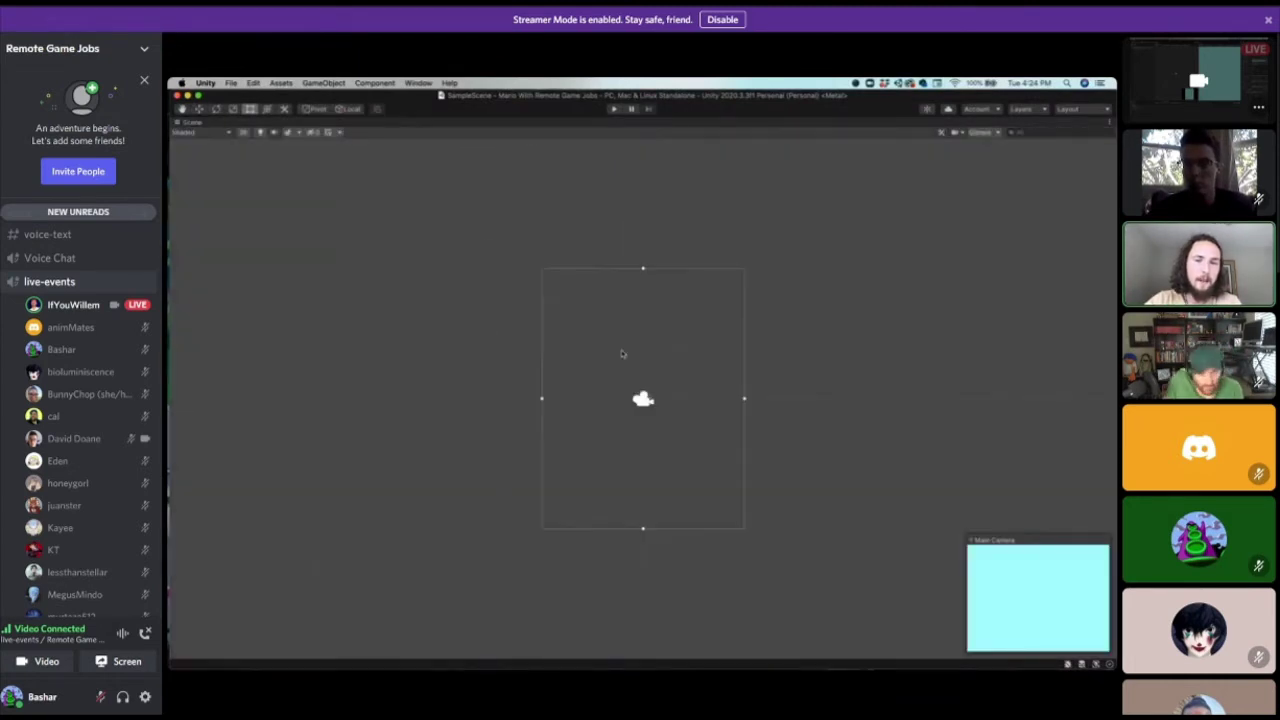
pyautogui.hotkey('shift', 'space')
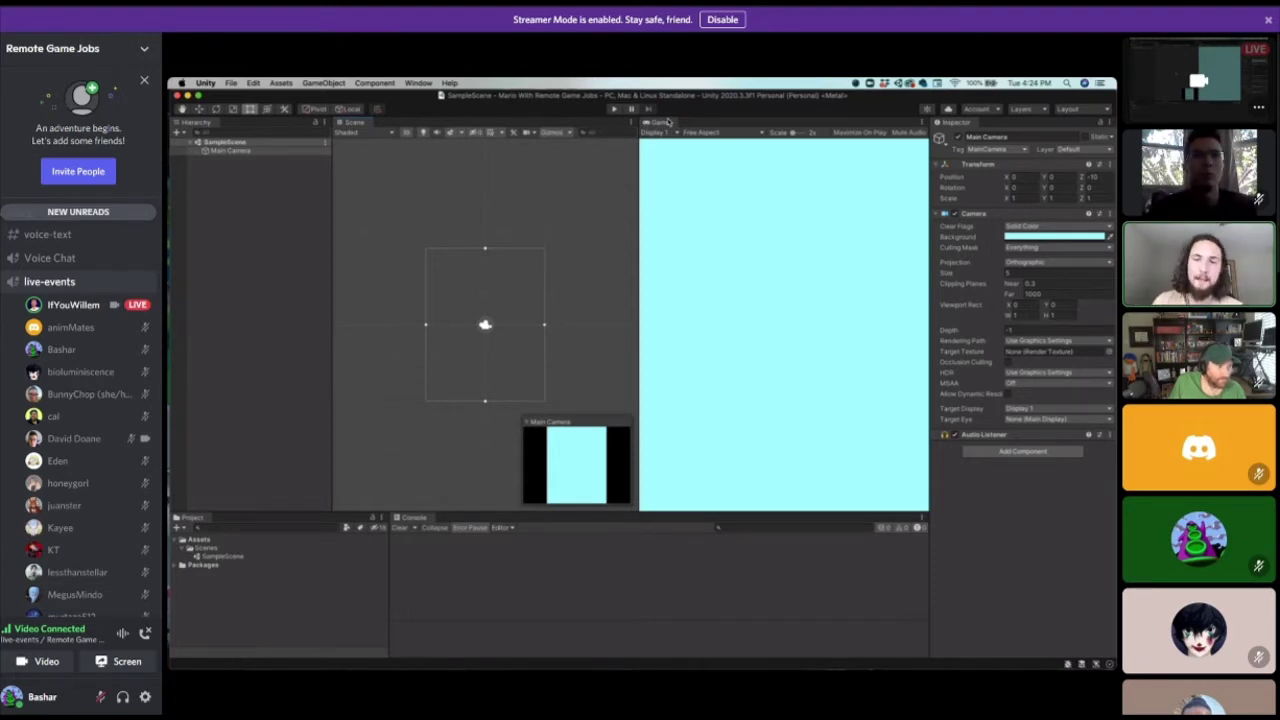
# Create a 2D Square sprite in SampleScene with nothing else selected.
pyautogui.click(236, 182)
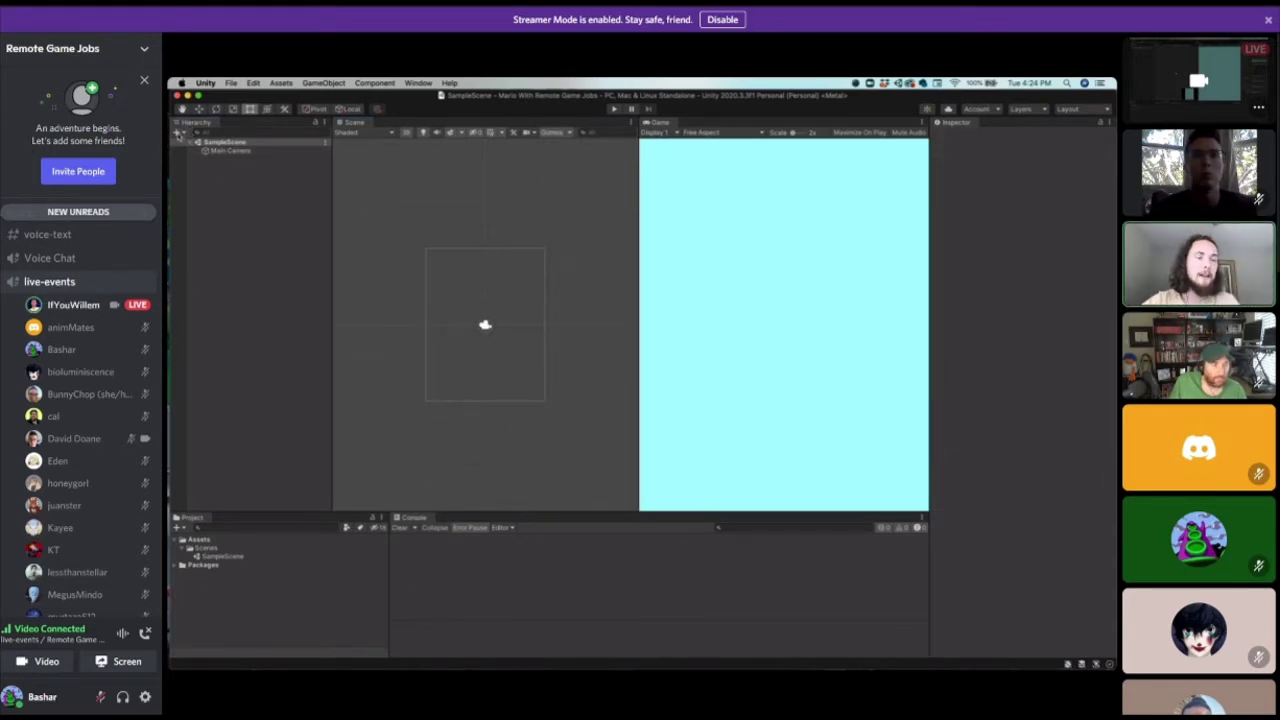
pyautogui.click(178, 132)
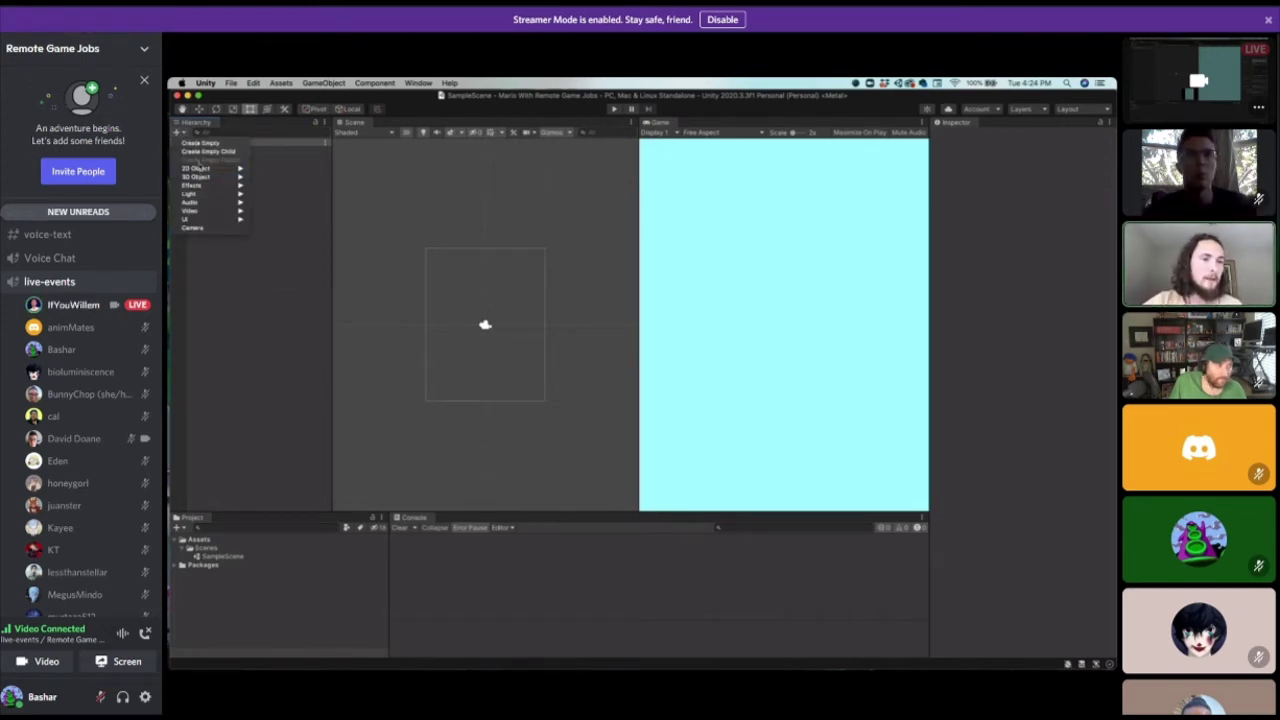
pyautogui.moveTo(200, 170)
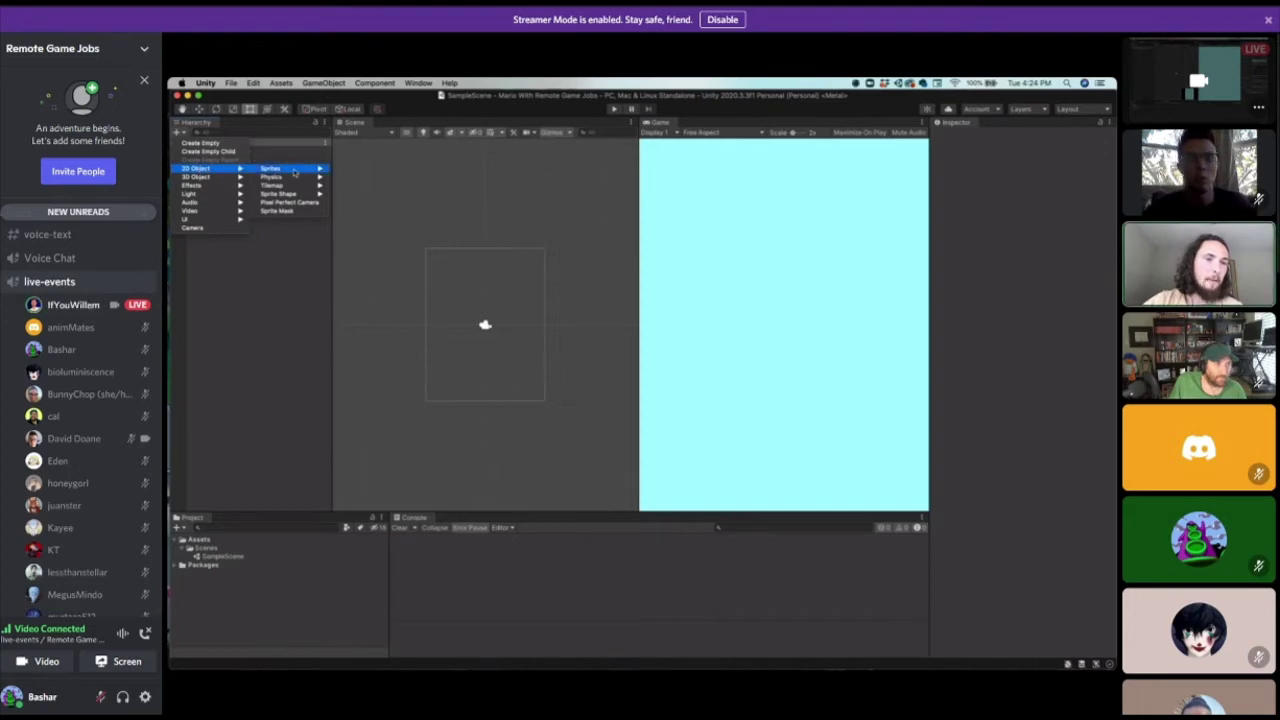
pyautogui.moveTo(296, 174)
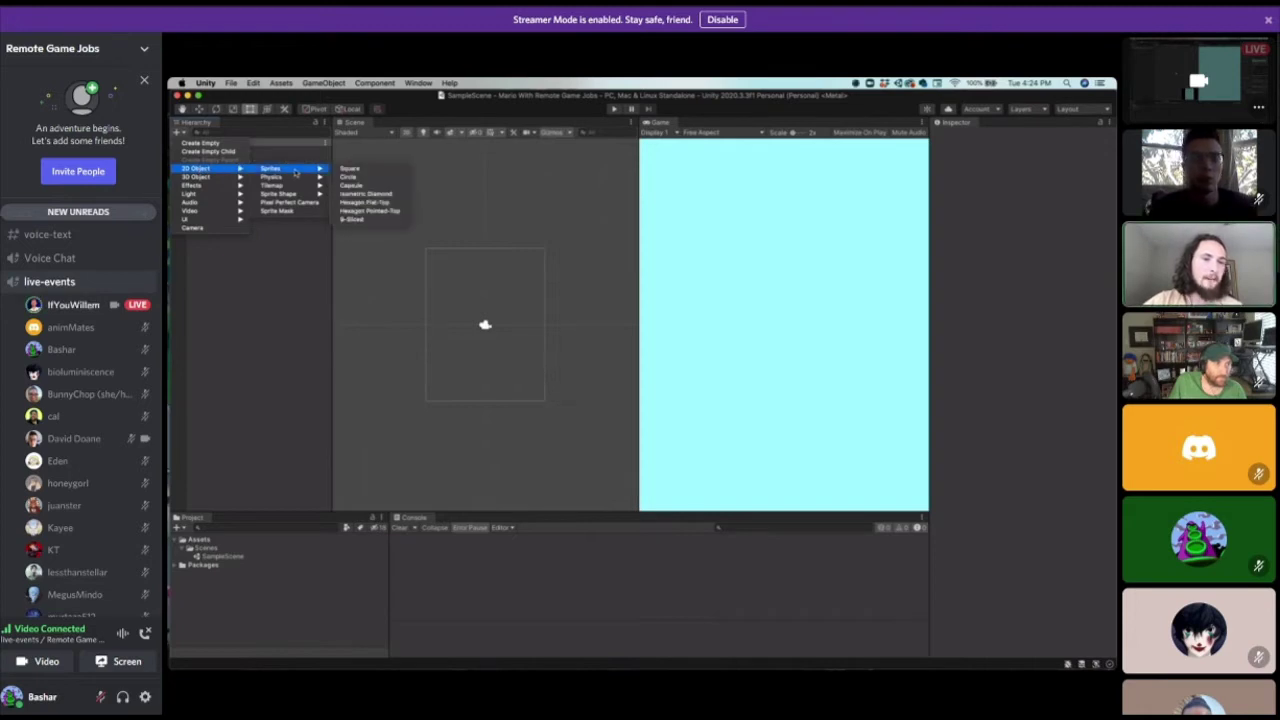
pyautogui.click(368, 174)
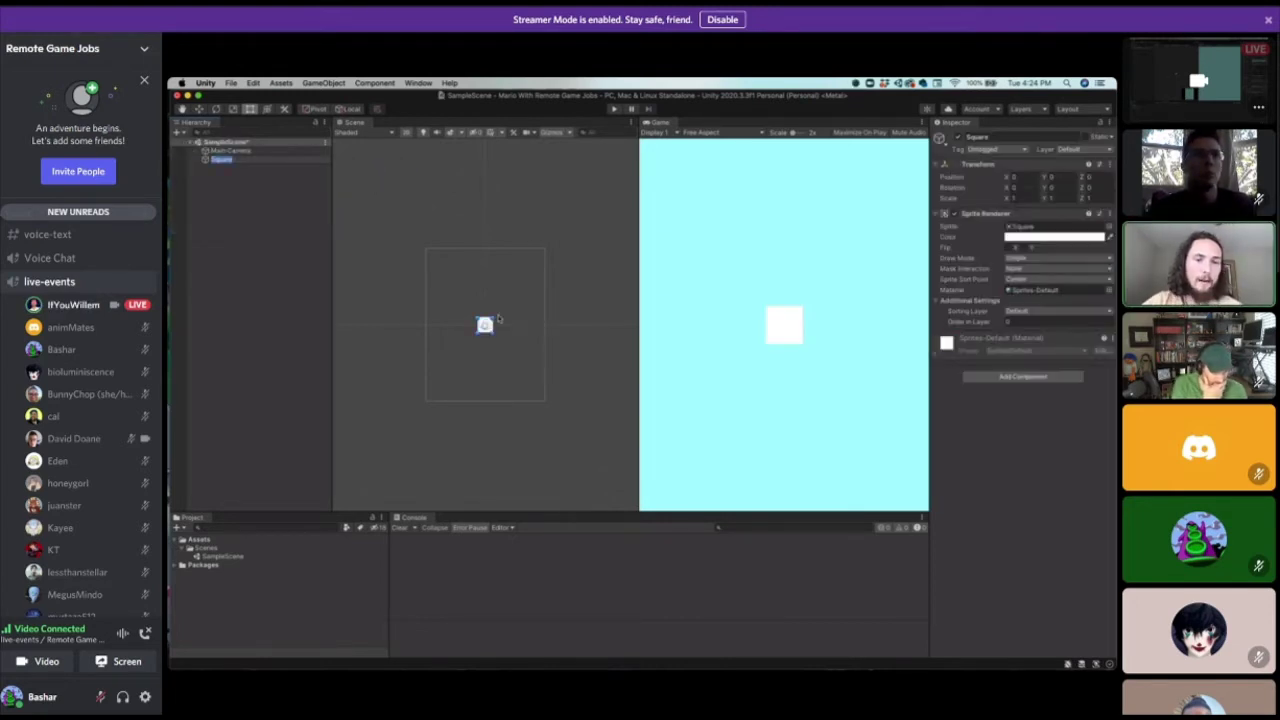
# Examine the new square up close in the Scene view and select it in the Hierarchy.
pyautogui.hotkey('shift', 'space')
pyautogui.hotkey('shift', 'space')
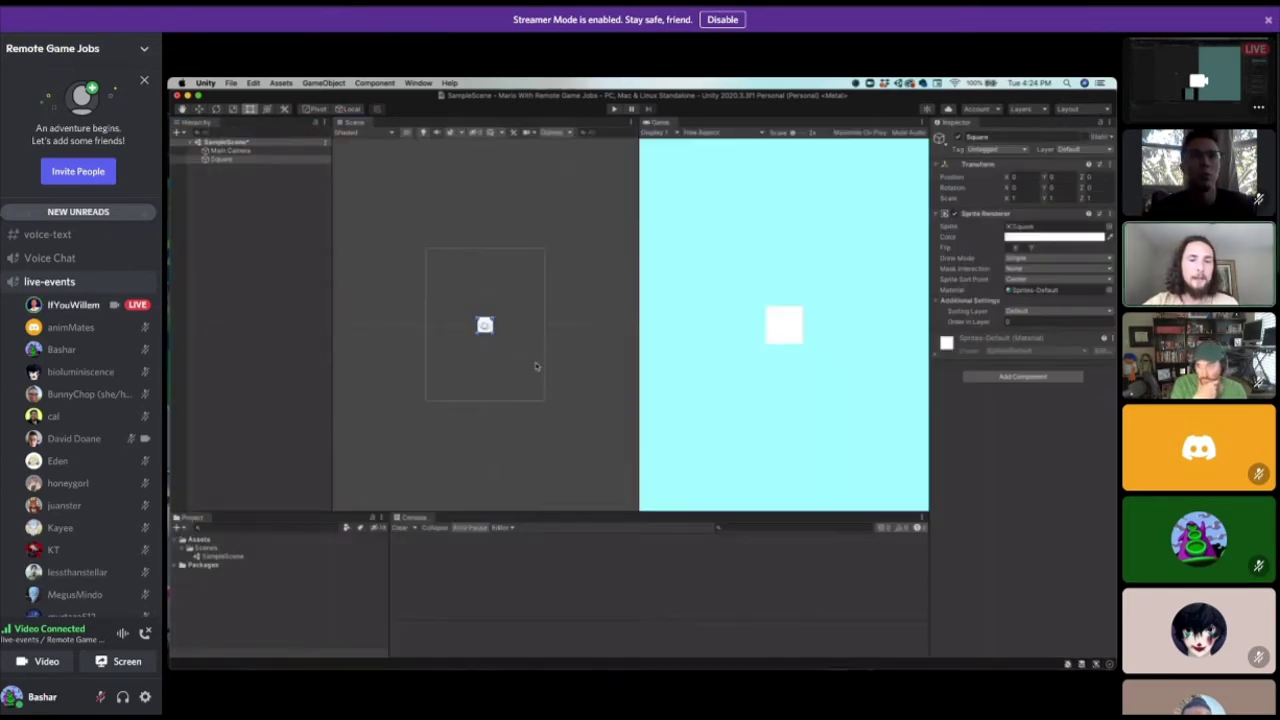
pyautogui.scroll(2, 468, 305)
pyautogui.scroll(2, 468, 305)
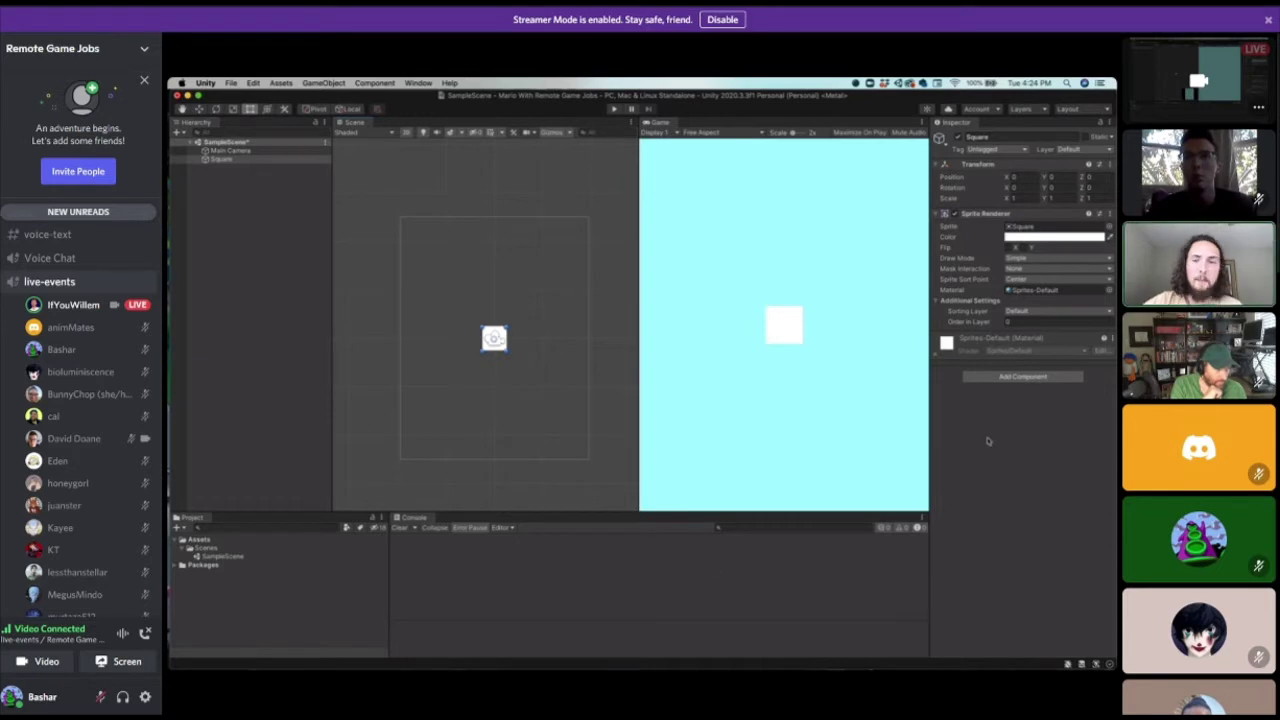
pyautogui.click(220, 160)
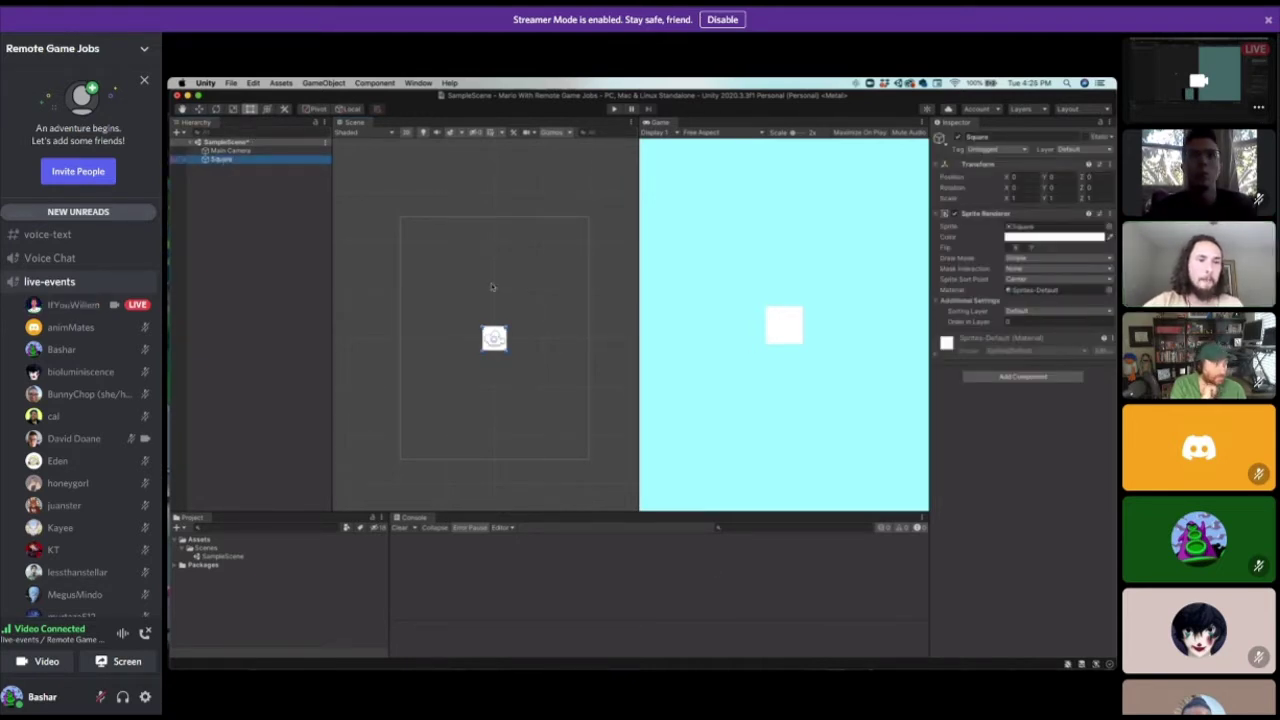
pyautogui.click(500, 346)
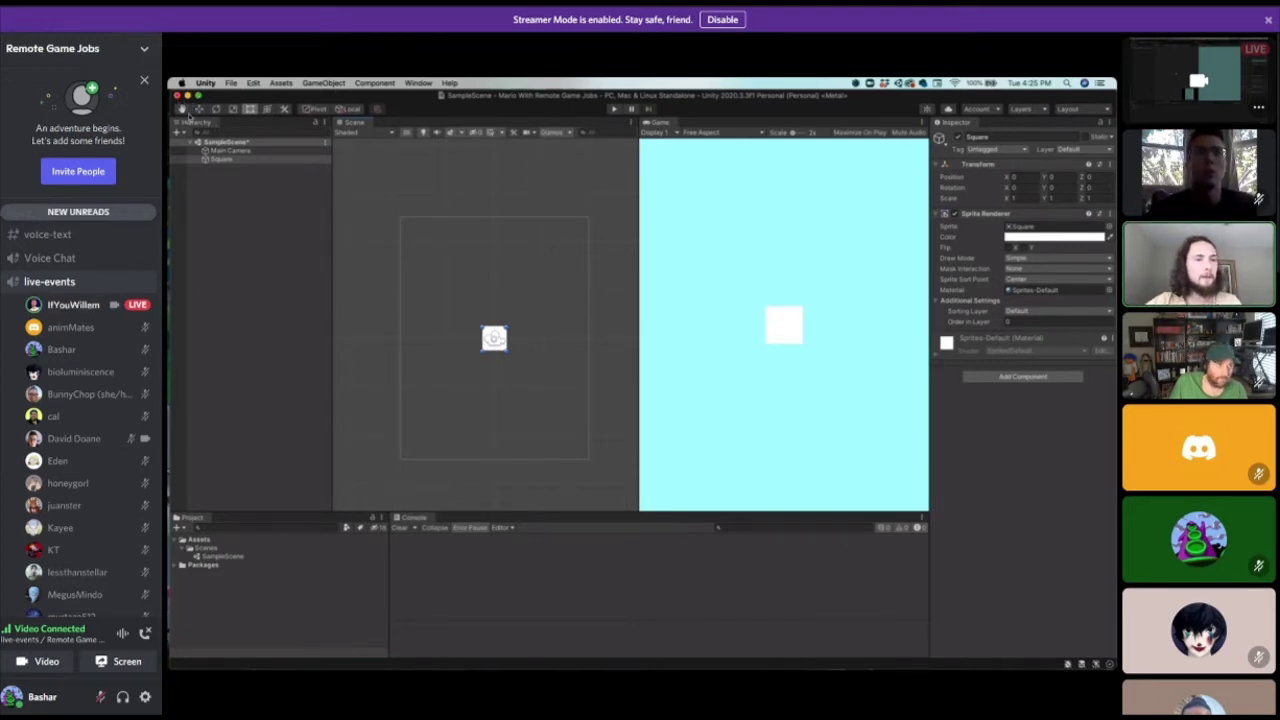
# Pan around the Scene view with the Hand tool and with the Move tool active, and clear the selection.
pyautogui.click(182, 108)
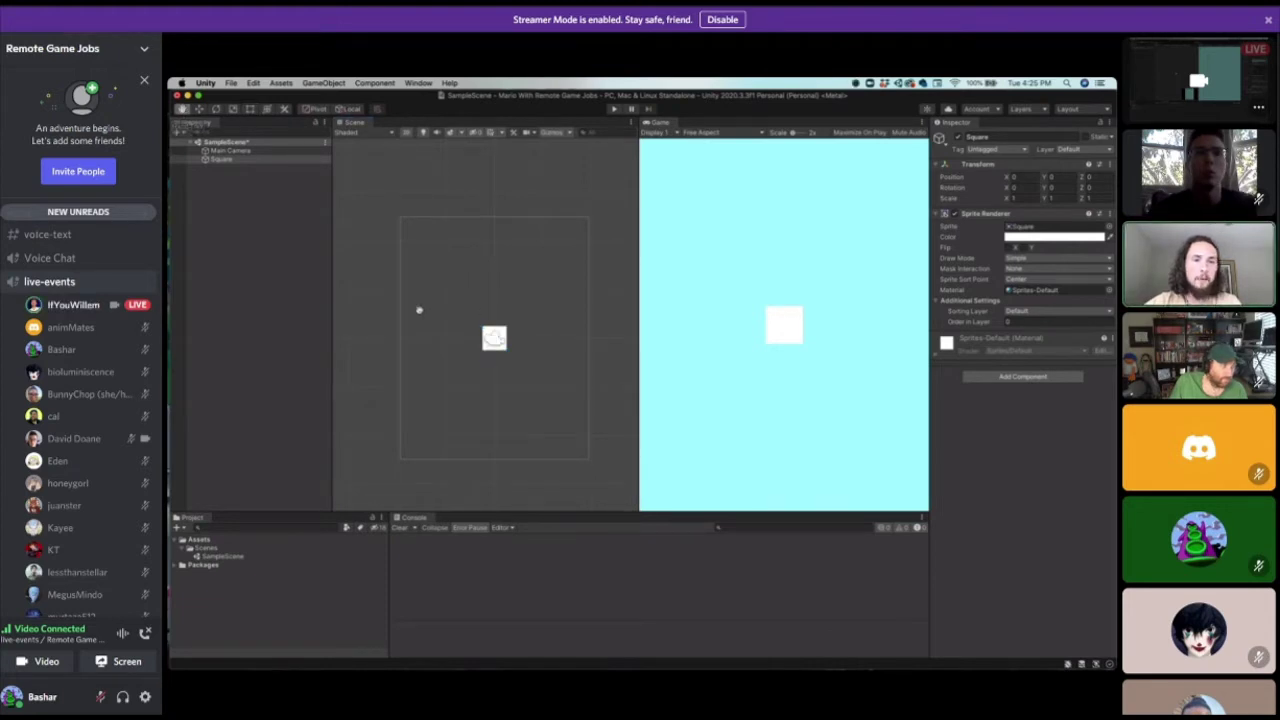
pyautogui.moveTo(419, 310); pyautogui.dragTo(480, 246)
pyautogui.click(198, 111)
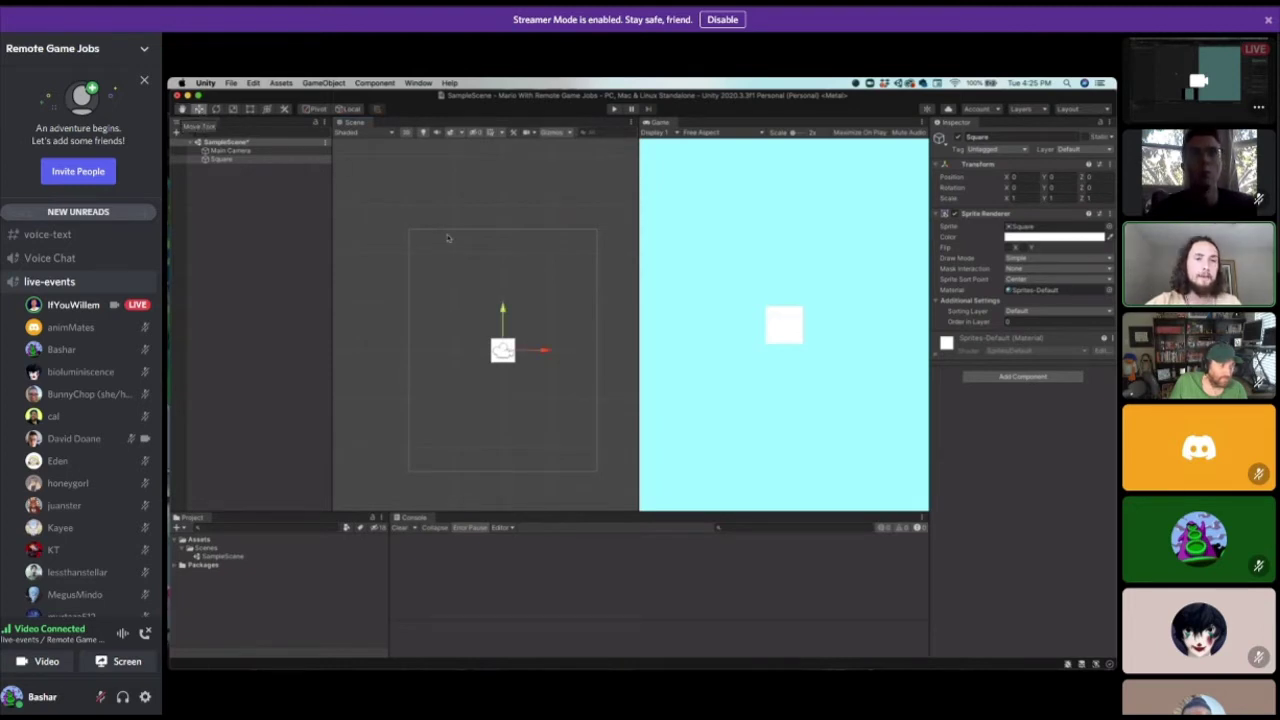
pyautogui.moveTo(446, 236); pyautogui.dragTo(428, 173, button='middle')
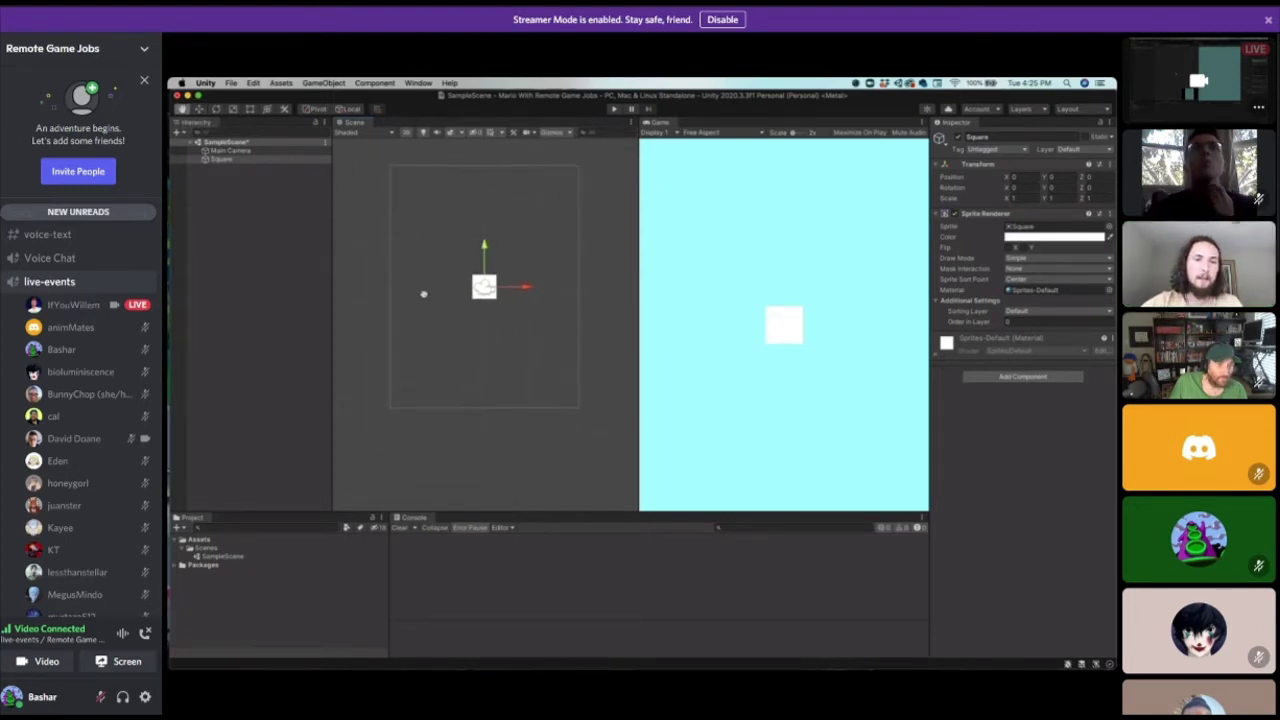
pyautogui.moveTo(423, 289)
pyautogui.mouseDown(button='middle')
pyautogui.moveTo(420, 215)
pyautogui.moveTo(447, 319)
pyautogui.mouseUp(button='middle')
pyautogui.moveTo(499, 233); pyautogui.dragTo(492, 243, button='middle')
pyautogui.moveTo(543, 280)
pyautogui.mouseDown(button='middle')
pyautogui.moveTo(462, 236)
pyautogui.moveTo(506, 252)
pyautogui.moveTo(462, 237)
pyautogui.moveTo(566, 231)
pyautogui.mouseUp(button='middle')
pyautogui.click(424, 214)
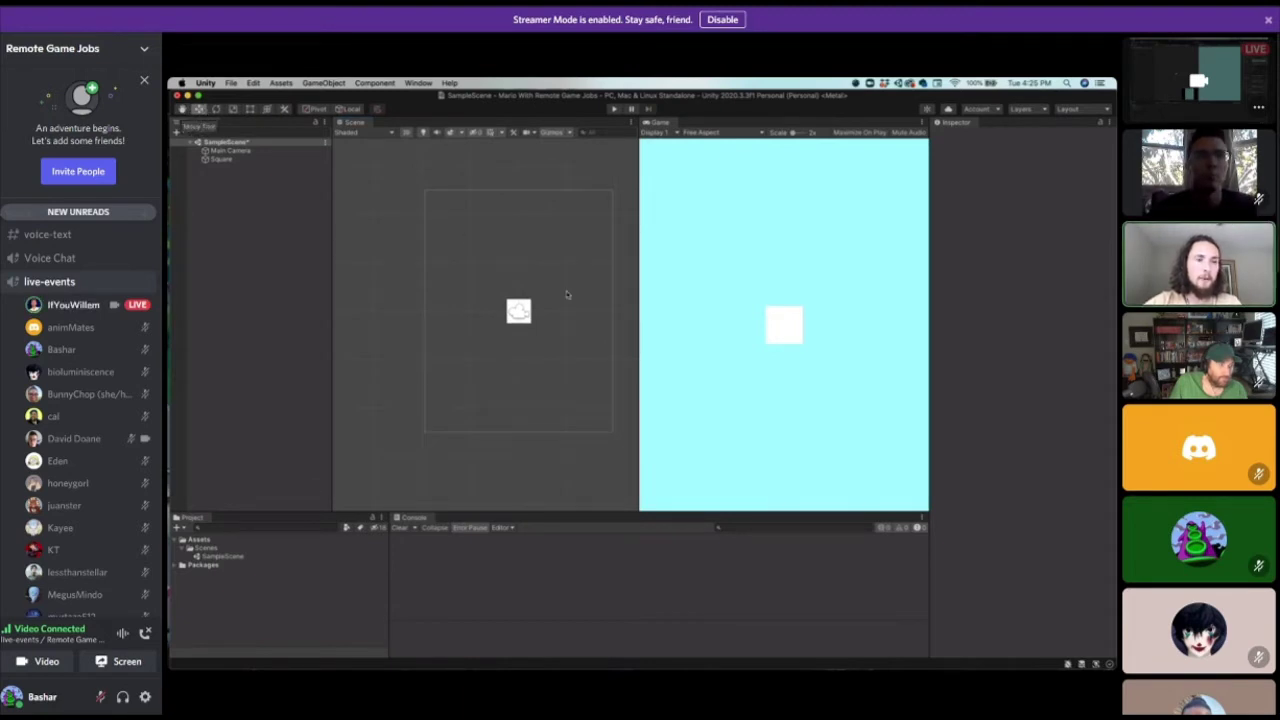
# Select the Square and shift it with the Move tool to about X 0.42, Y -0.79.
pyautogui.click(518, 310)
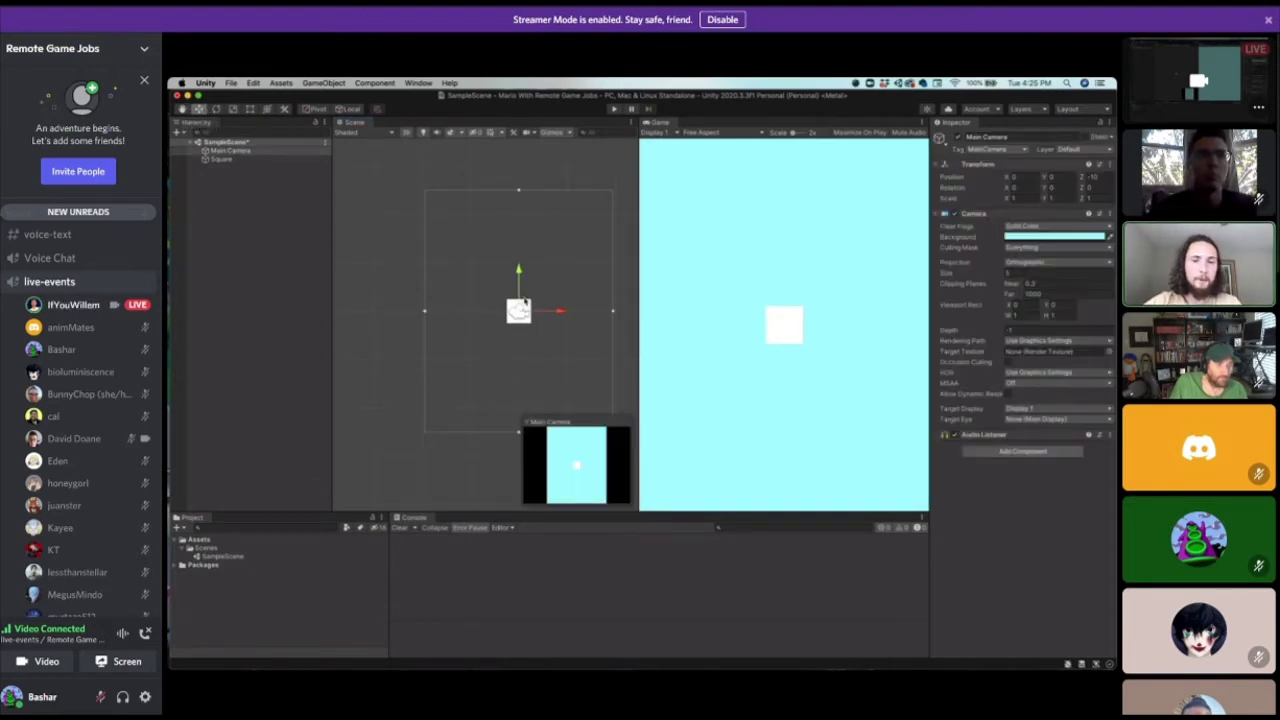
pyautogui.click(221, 160)
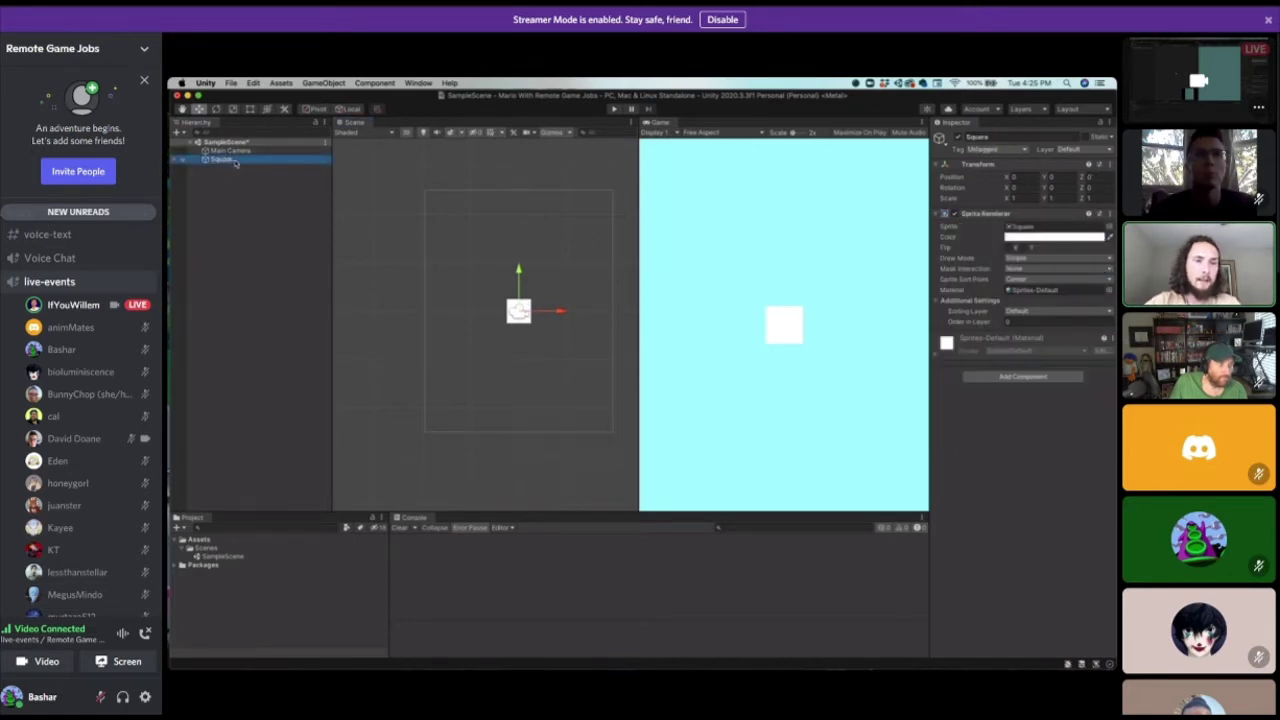
pyautogui.moveTo(519, 284); pyautogui.dragTo(641, 281)
# Rotate the square freely around all three axes to about X -47, Y -52, Z -97 degrees.
pyautogui.click(216, 109)
pyautogui.moveTo(530, 330); pyautogui.dragTo(603, 394)
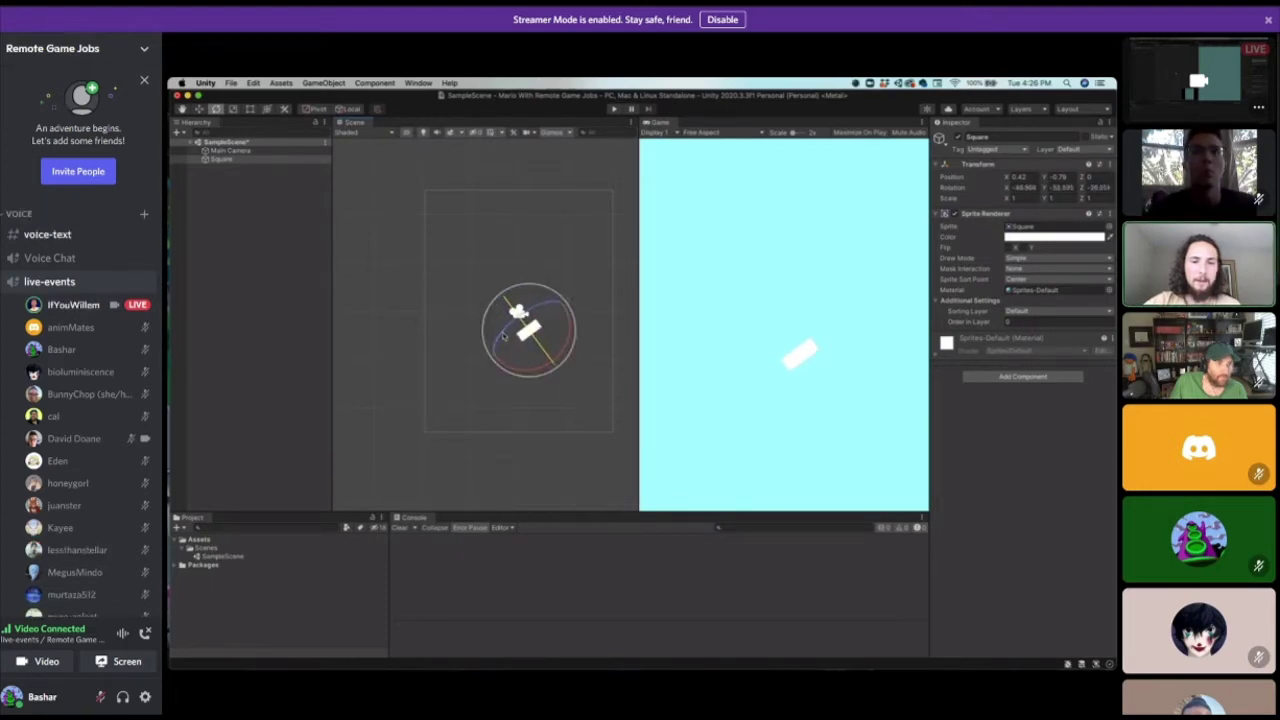
pyautogui.moveTo(504, 332); pyautogui.dragTo(581, 288)
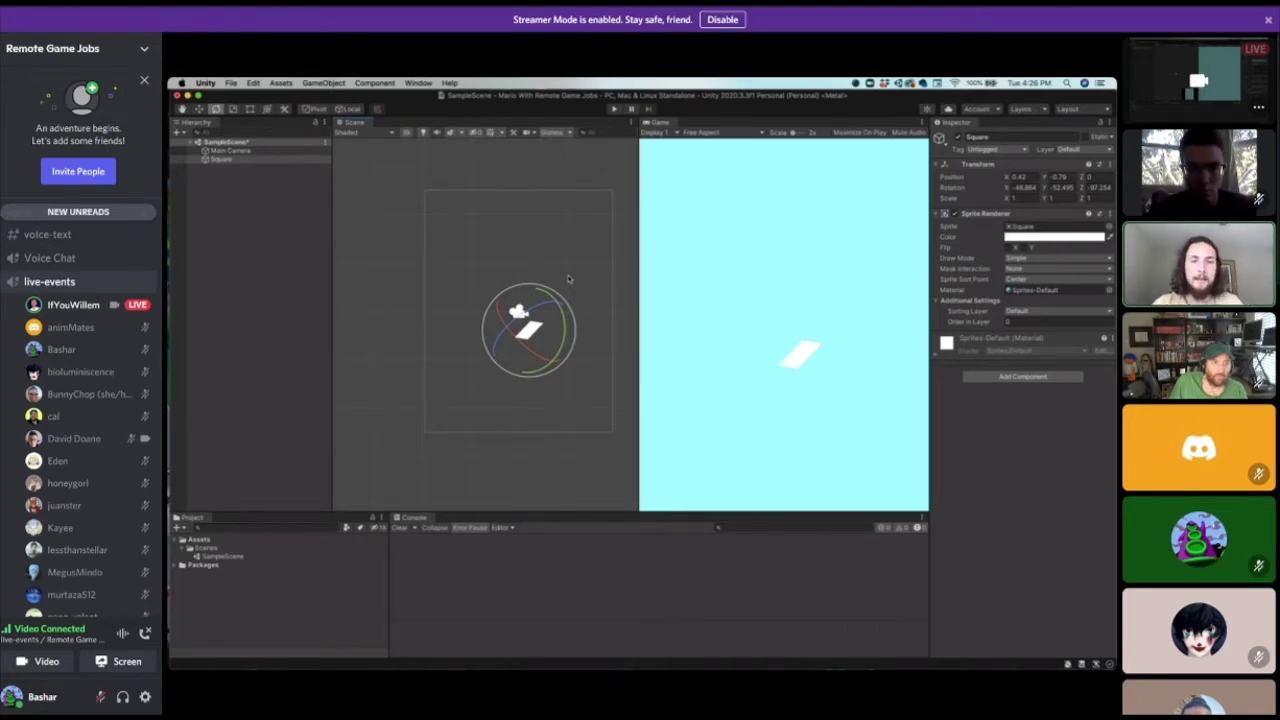
# Switch the Scene view to 3D to orbit around the rotated square, and return to a closer 2D view.
pyautogui.click(406, 133)
pyautogui.keyDown('alt'); pyautogui.moveTo(492, 362); pyautogui.dragTo(422, 190); pyautogui.keyUp('alt')
pyautogui.click(183, 109)
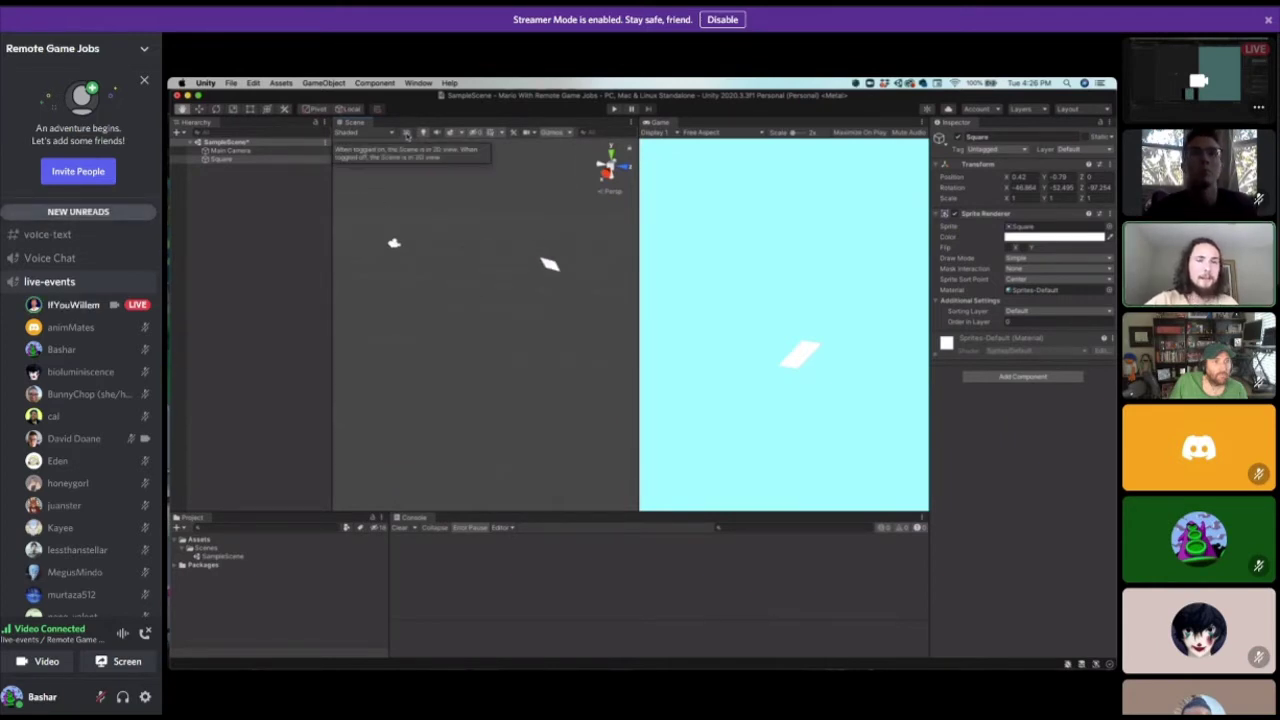
pyautogui.click(406, 134)
pyautogui.scroll(2, 483, 262)
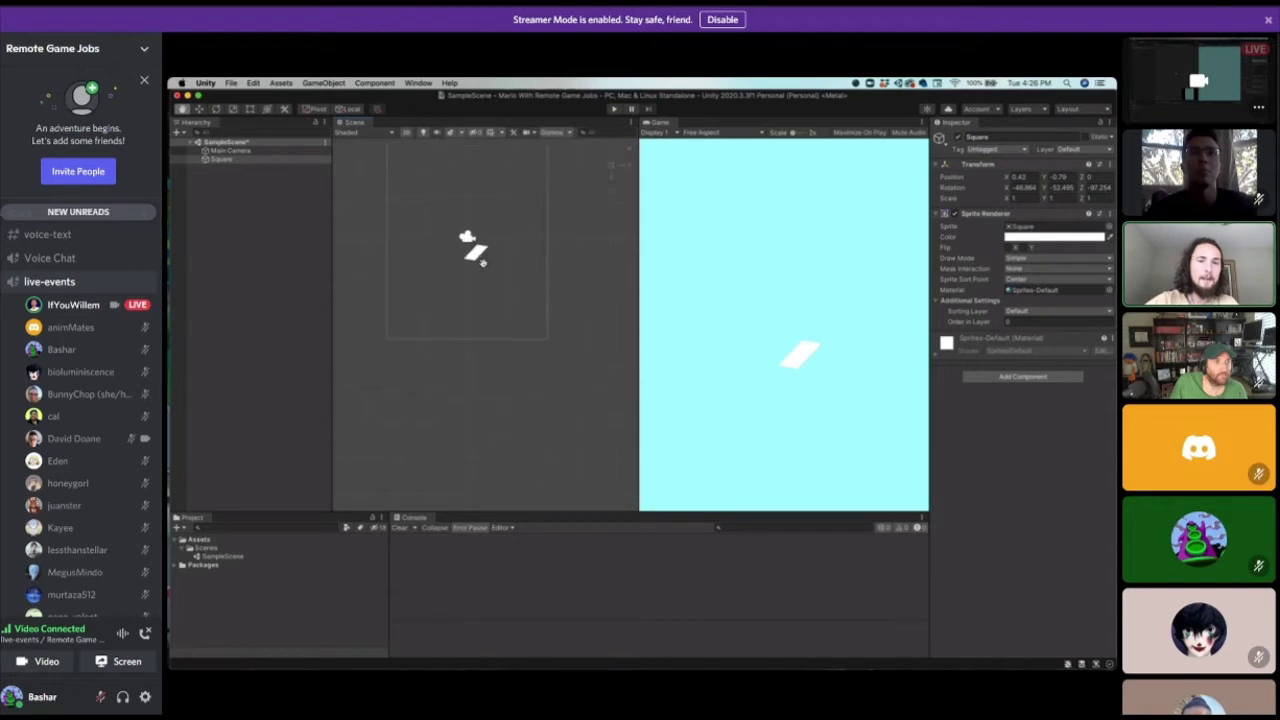
pyautogui.moveTo(500, 232); pyautogui.dragTo(521, 381)
pyautogui.scroll(3, 518, 346)
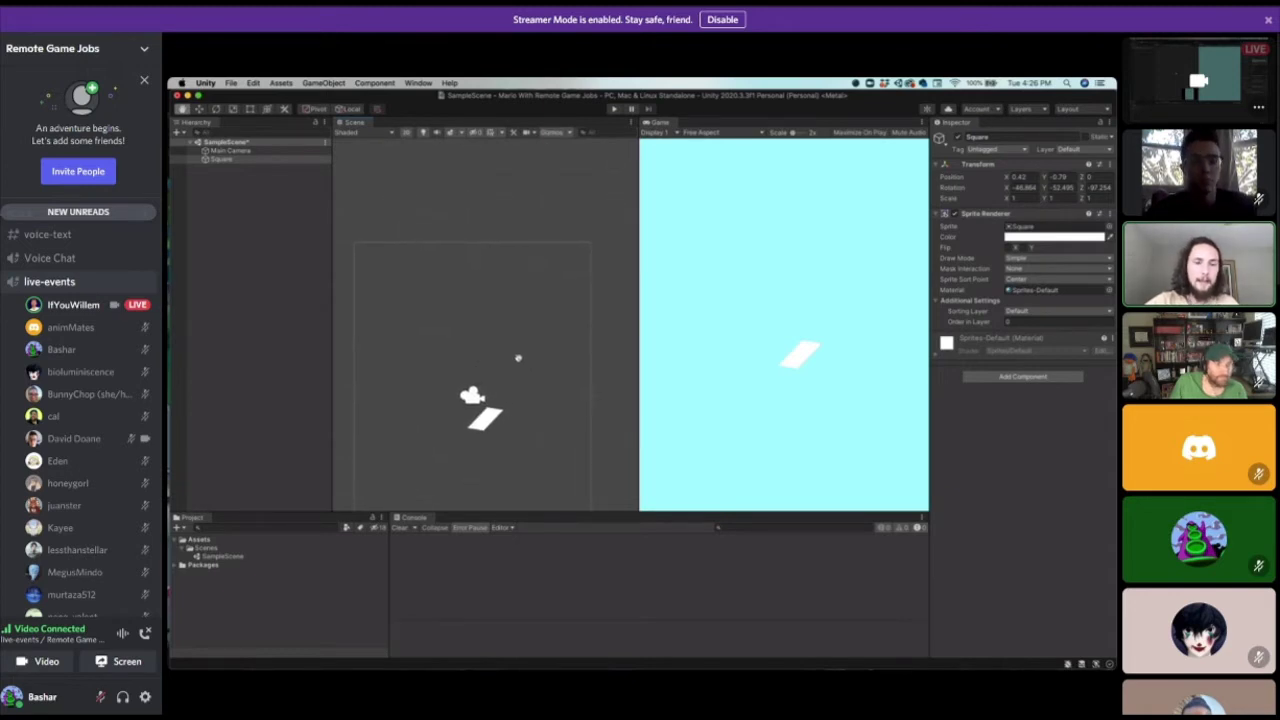
# Select the Square and browse the object types available for creation, including the 2D sprite shapes, without adding one.
pyautogui.press('f')
pyautogui.click(230, 150)
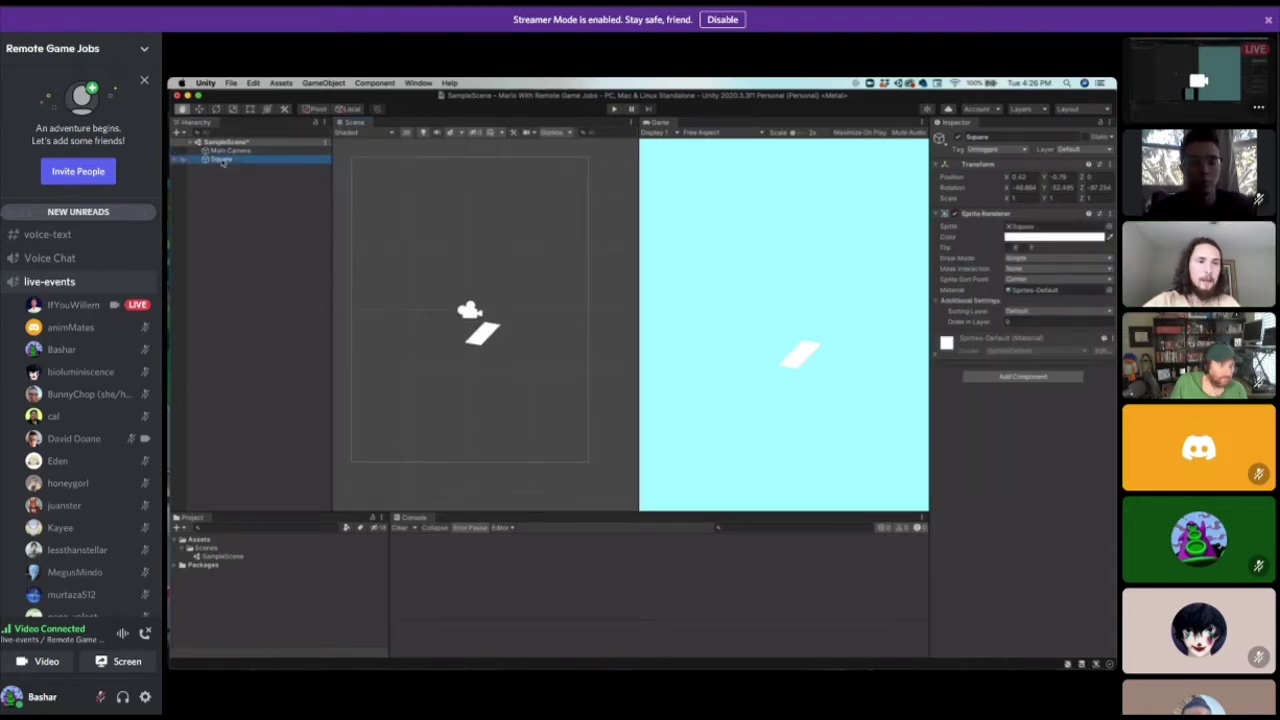
pyautogui.click(218, 159)
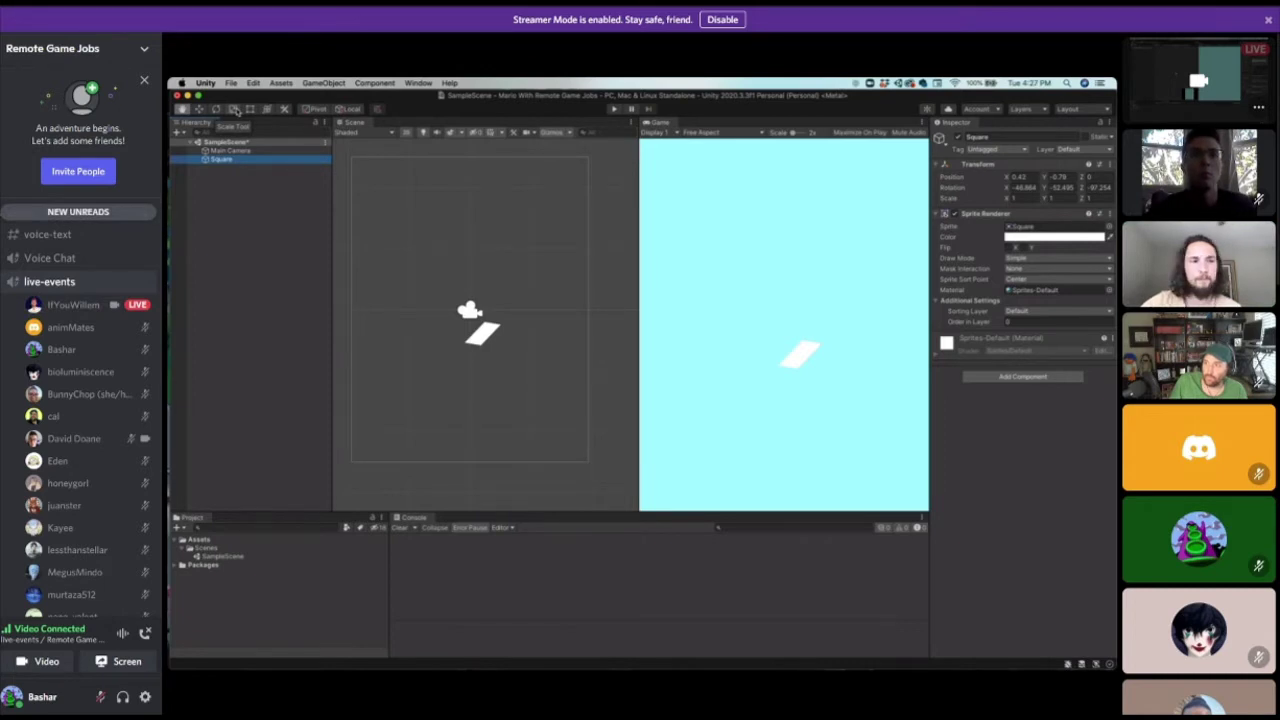
pyautogui.click(180, 133)
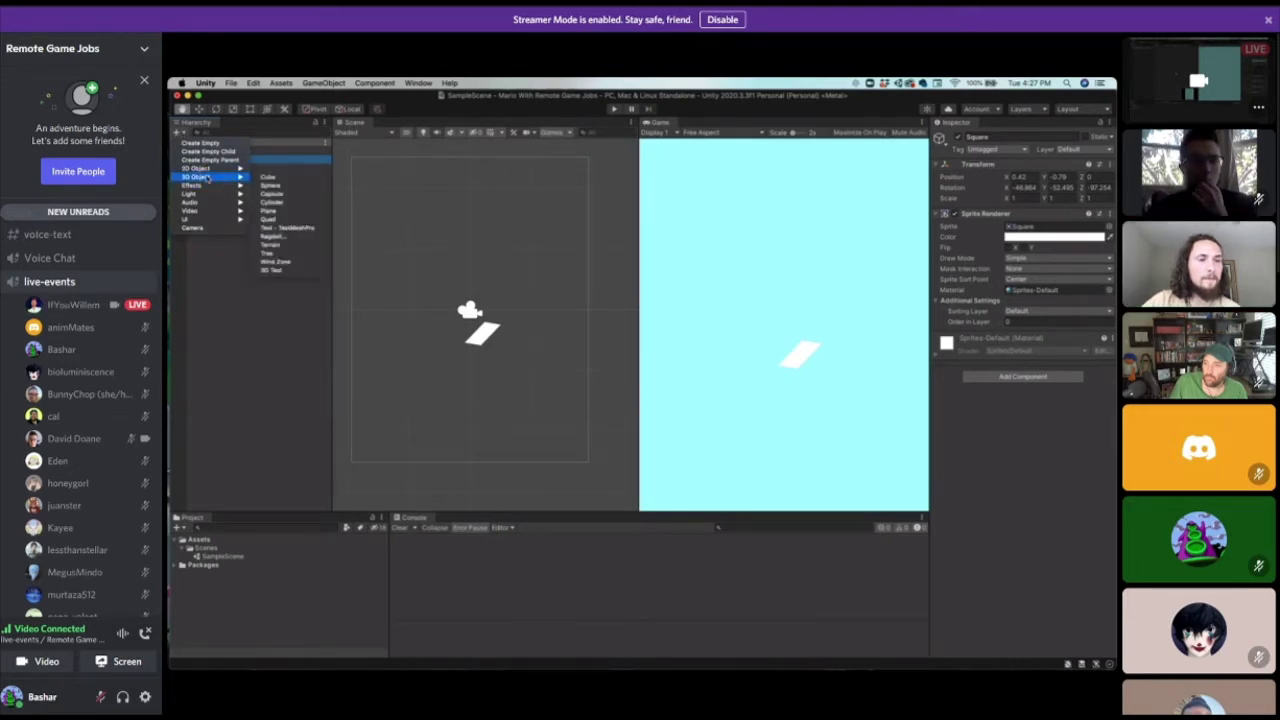
pyautogui.moveTo(228, 169)
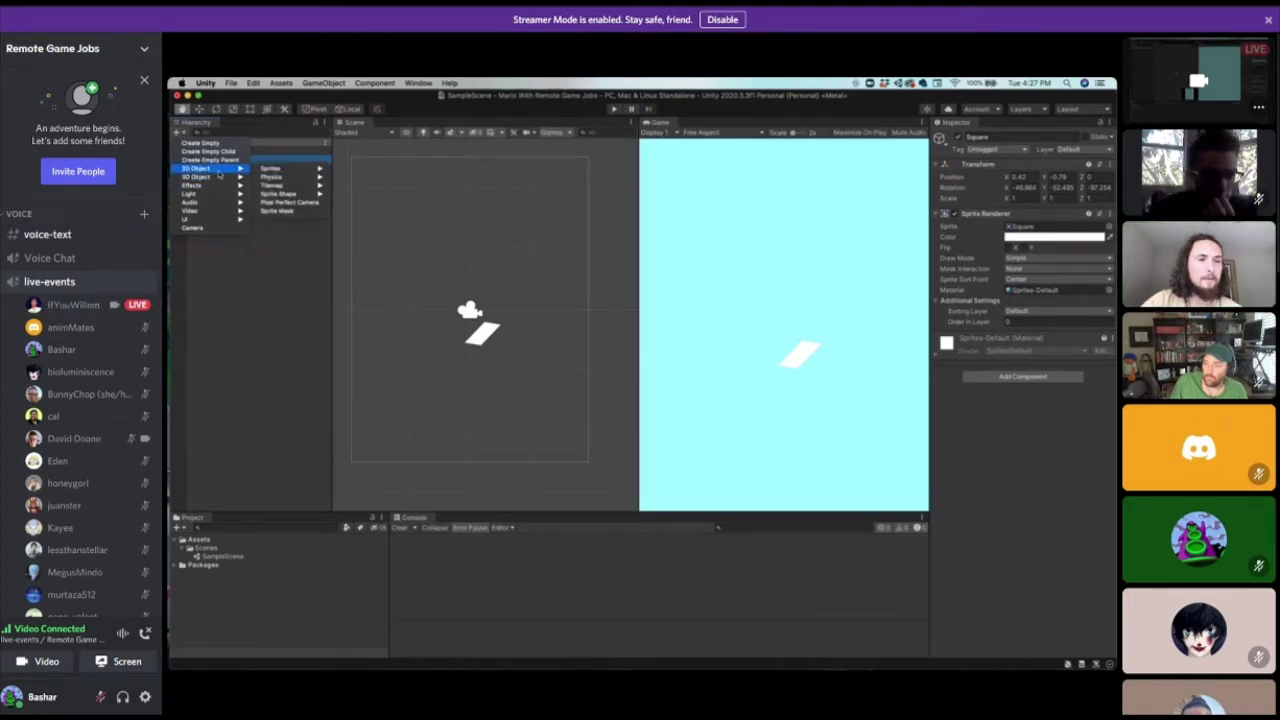
pyautogui.moveTo(280, 169)
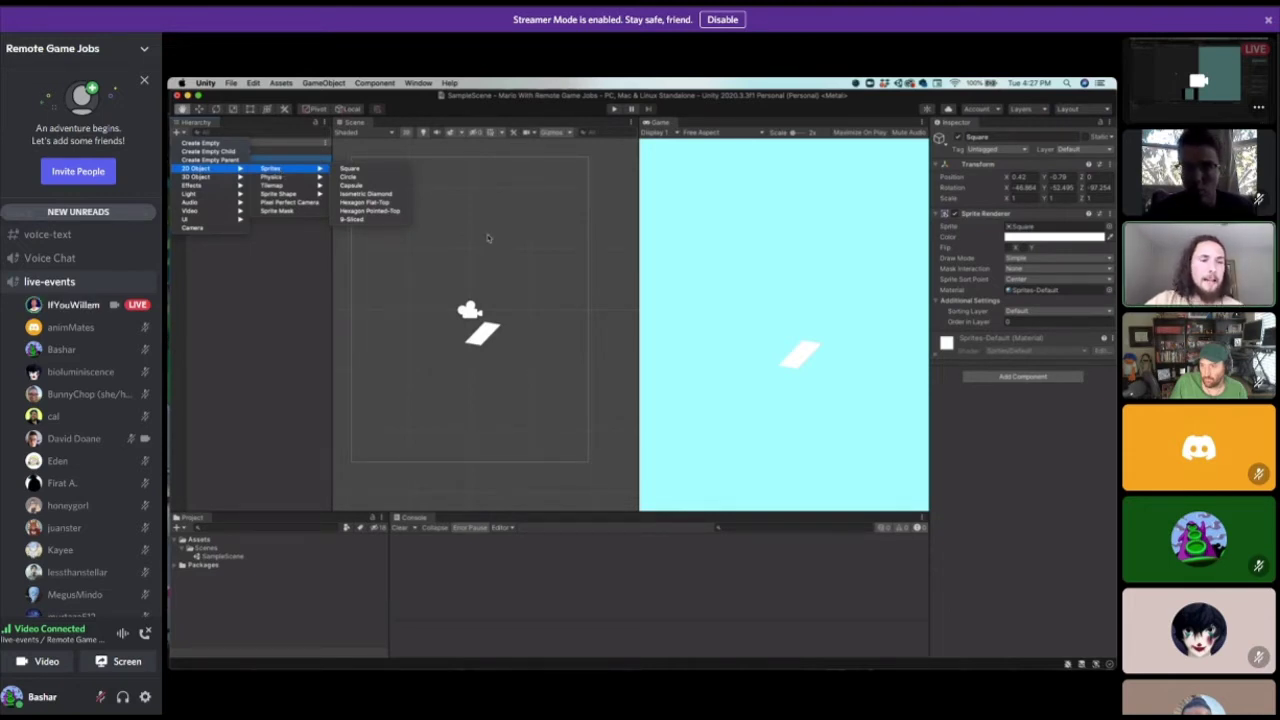
pyautogui.click(519, 271)
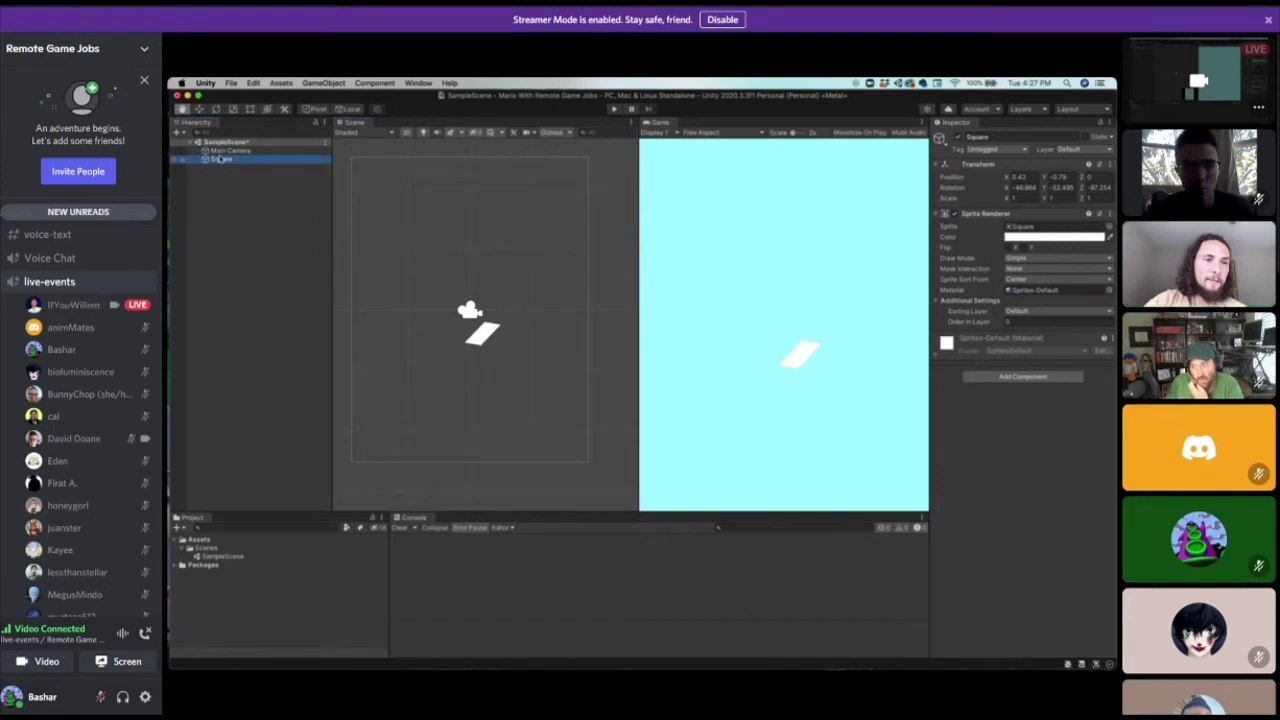
# Set the Square's Sprite Renderer sprite to None.
pyautogui.click(1110, 227)
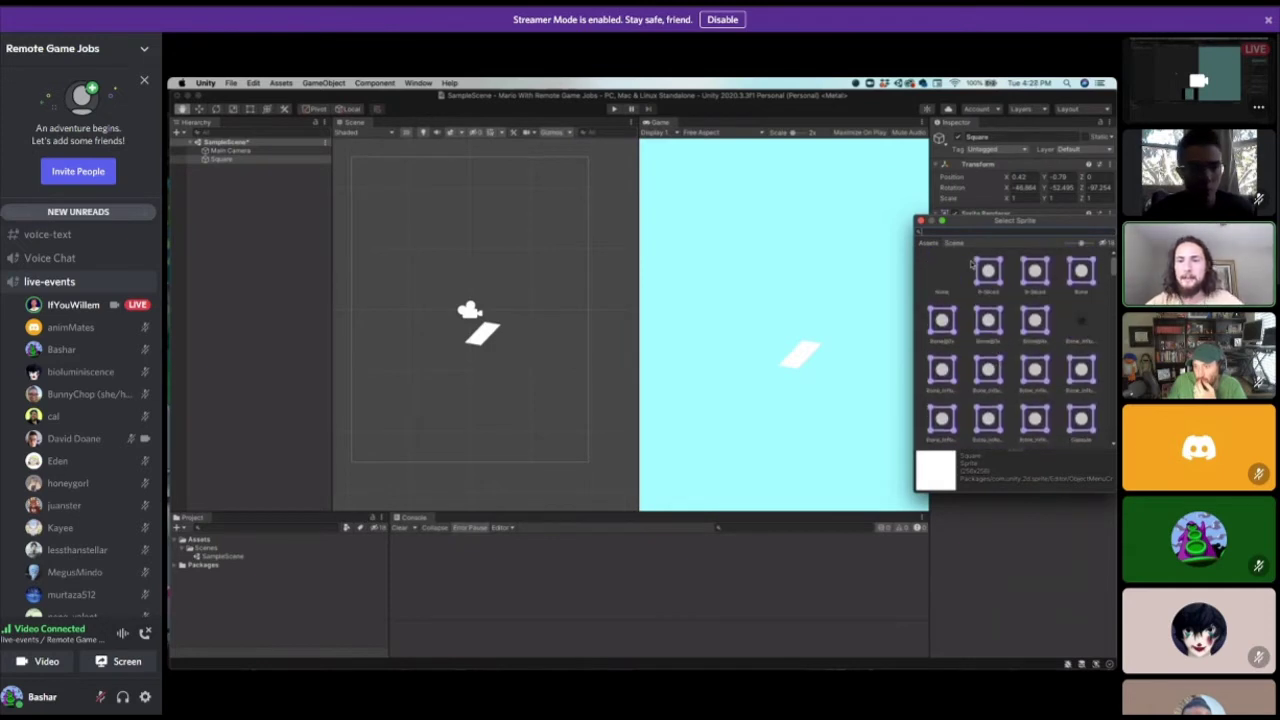
pyautogui.click(940, 268)
pyautogui.click(573, 358)
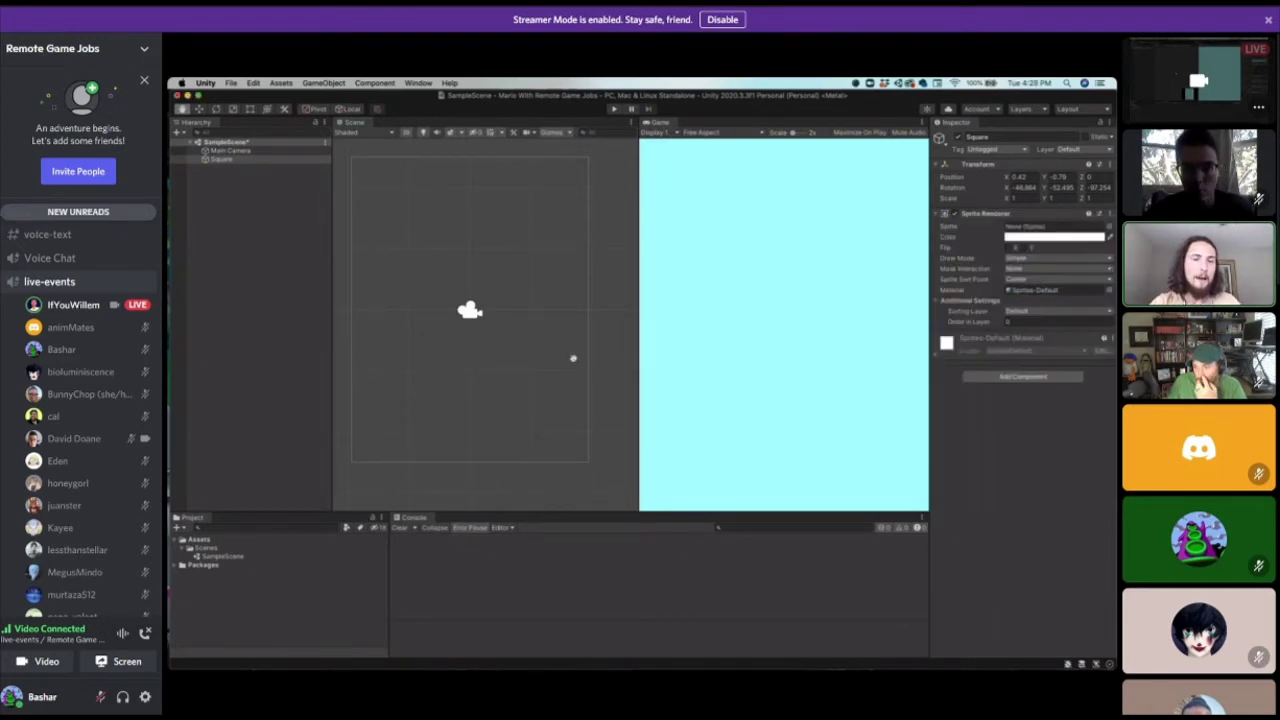
# Activate the Move tool on the empty Square and set its rotation to 0 on X, Y and Z.
pyautogui.click(229, 162)
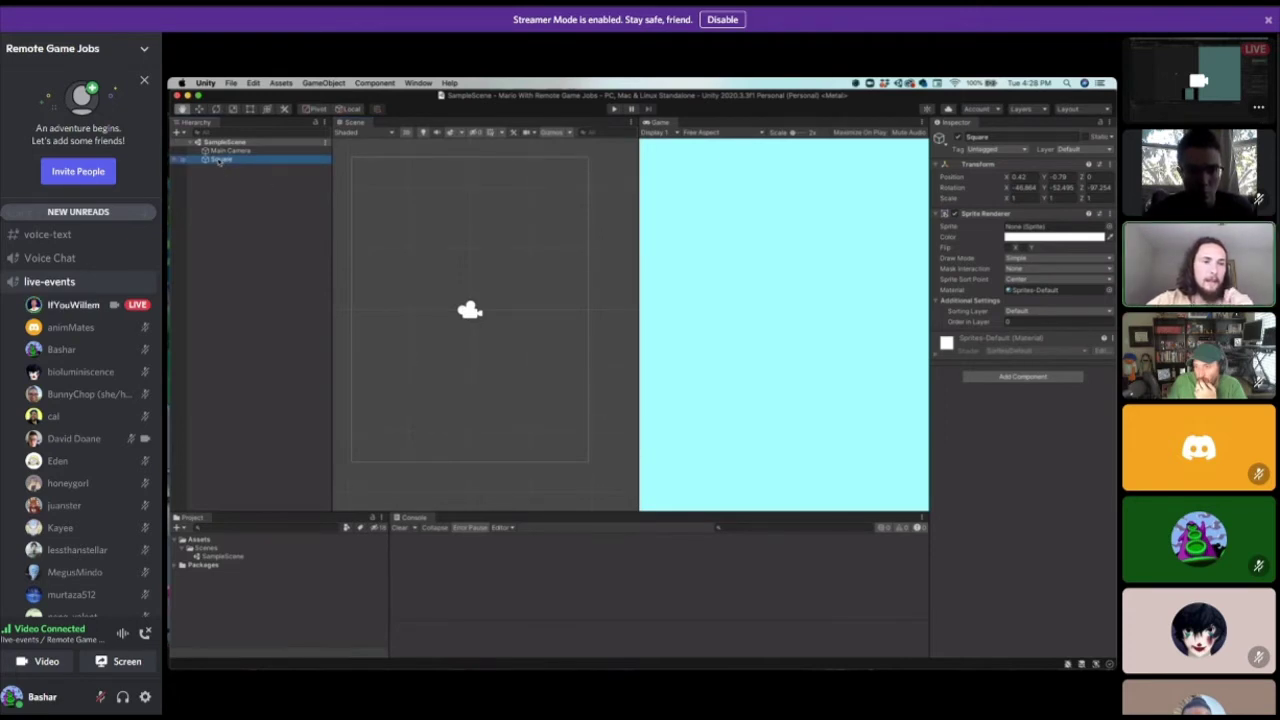
pyautogui.click(199, 109)
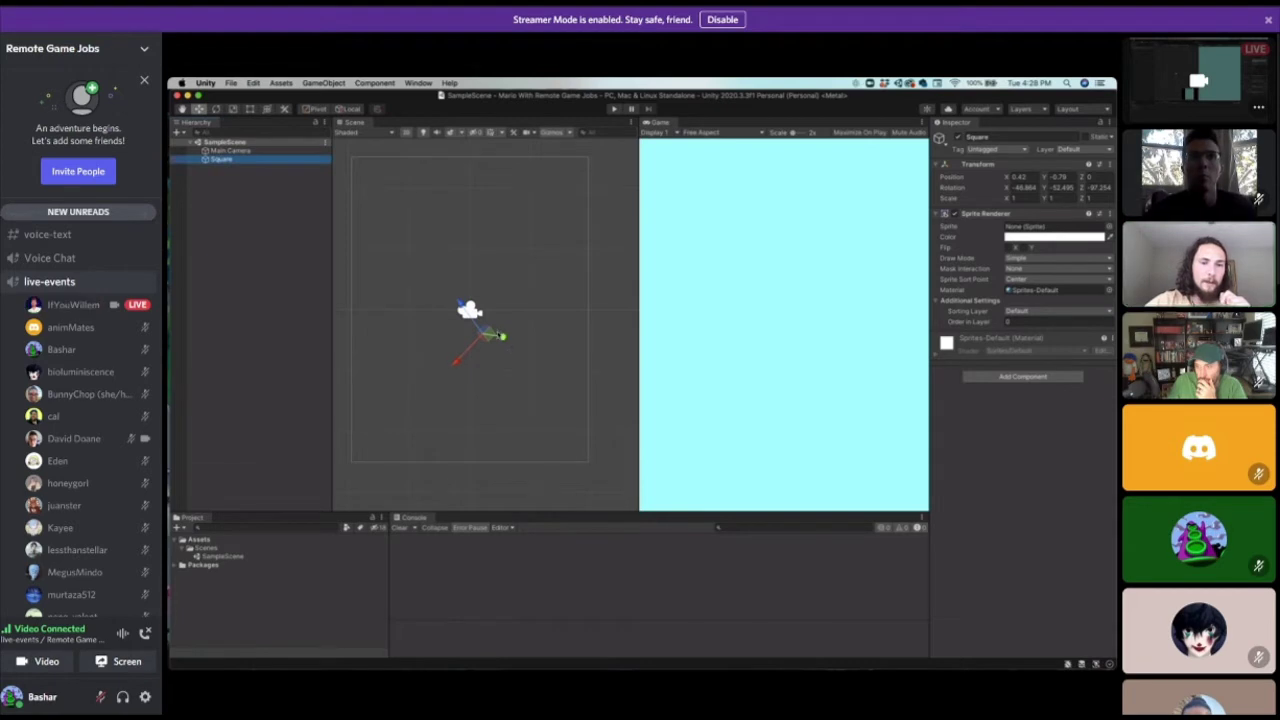
pyautogui.click(511, 338)
pyautogui.click(214, 163)
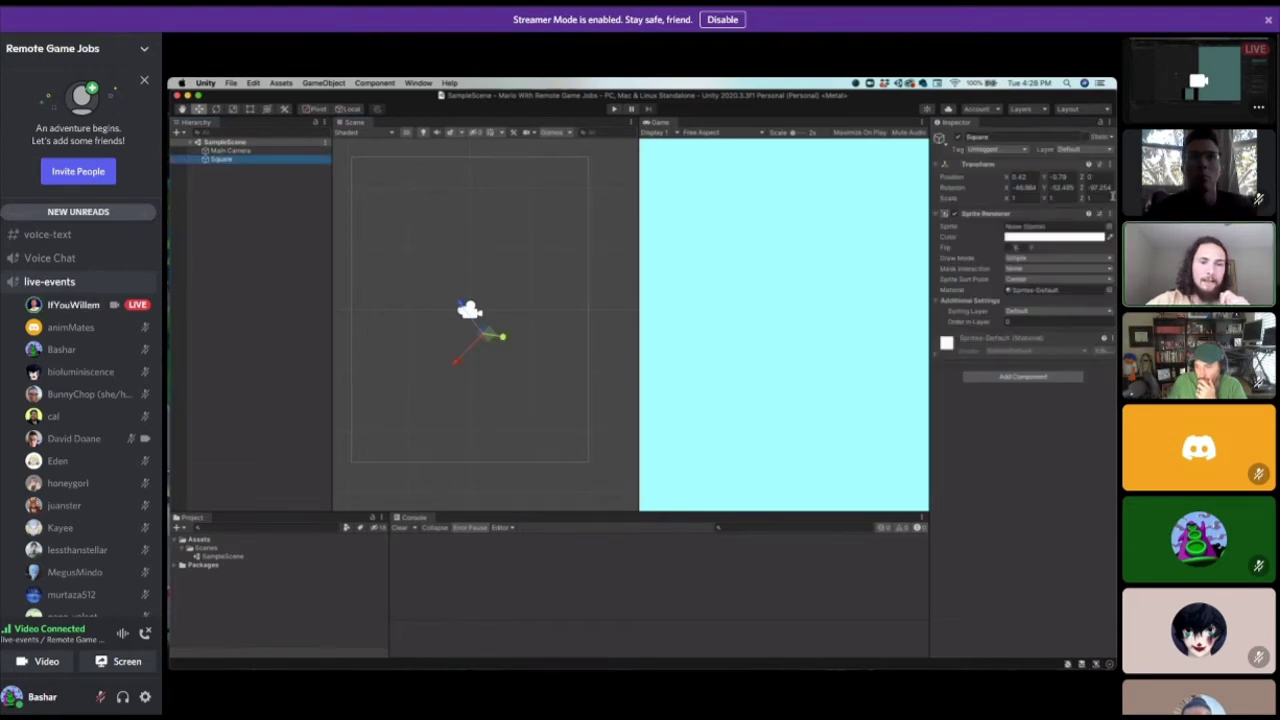
pyautogui.click(1019, 190)
pyautogui.write('0')
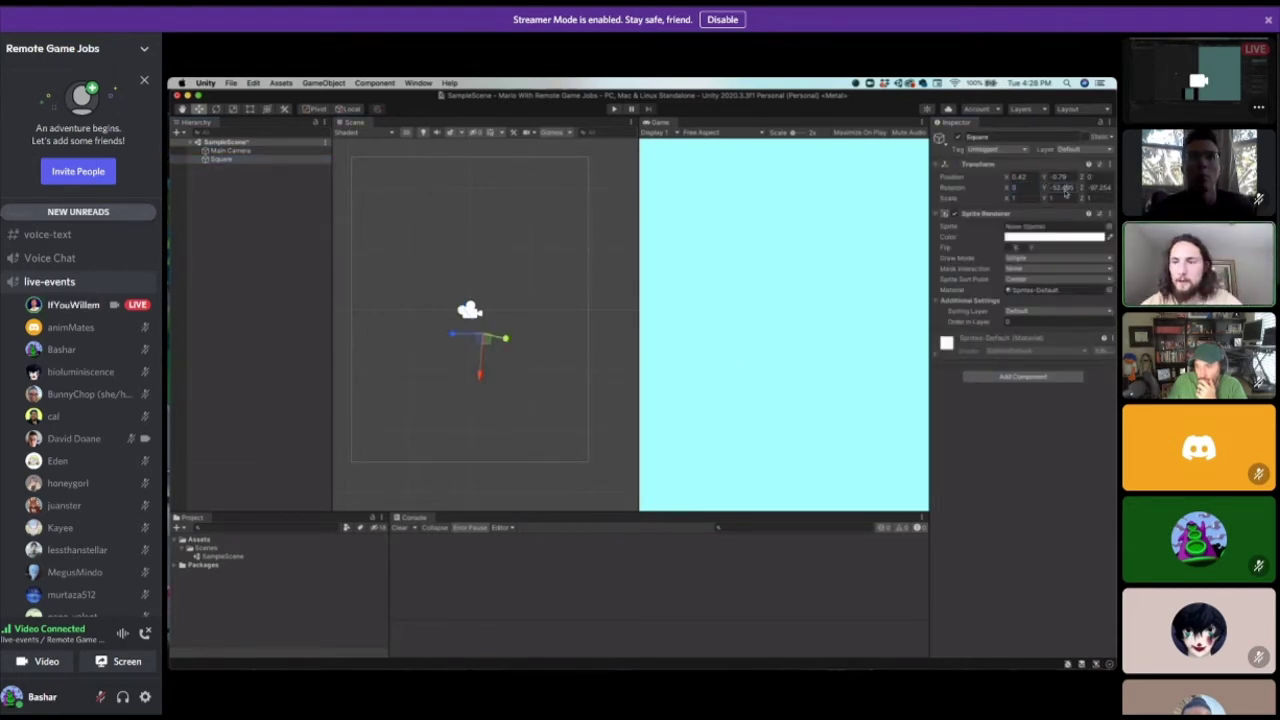
pyautogui.click(1064, 190)
pyautogui.write('0')
pyautogui.click(1100, 187)
pyautogui.write('0')
# Set the Square's X and Y position to 0.
pyautogui.click(1019, 177)
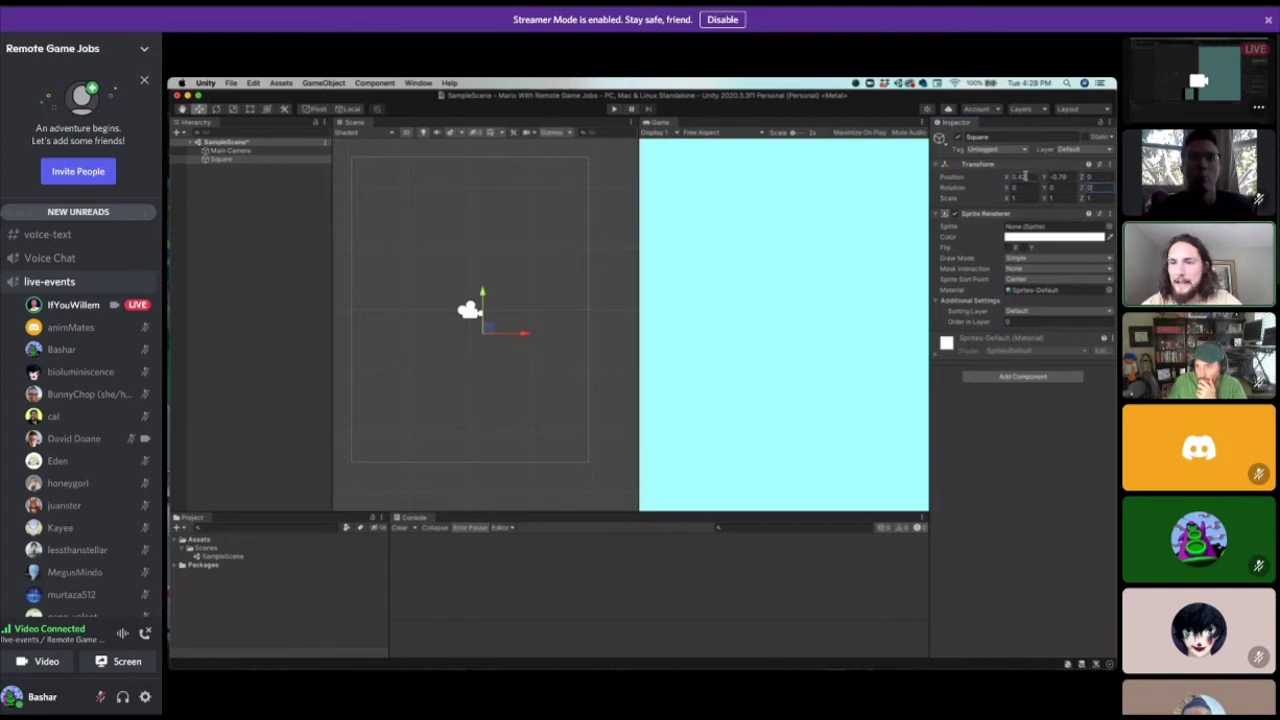
pyautogui.write('0')
pyautogui.click(1056, 177)
pyautogui.write('0')
pyautogui.click(1098, 176)
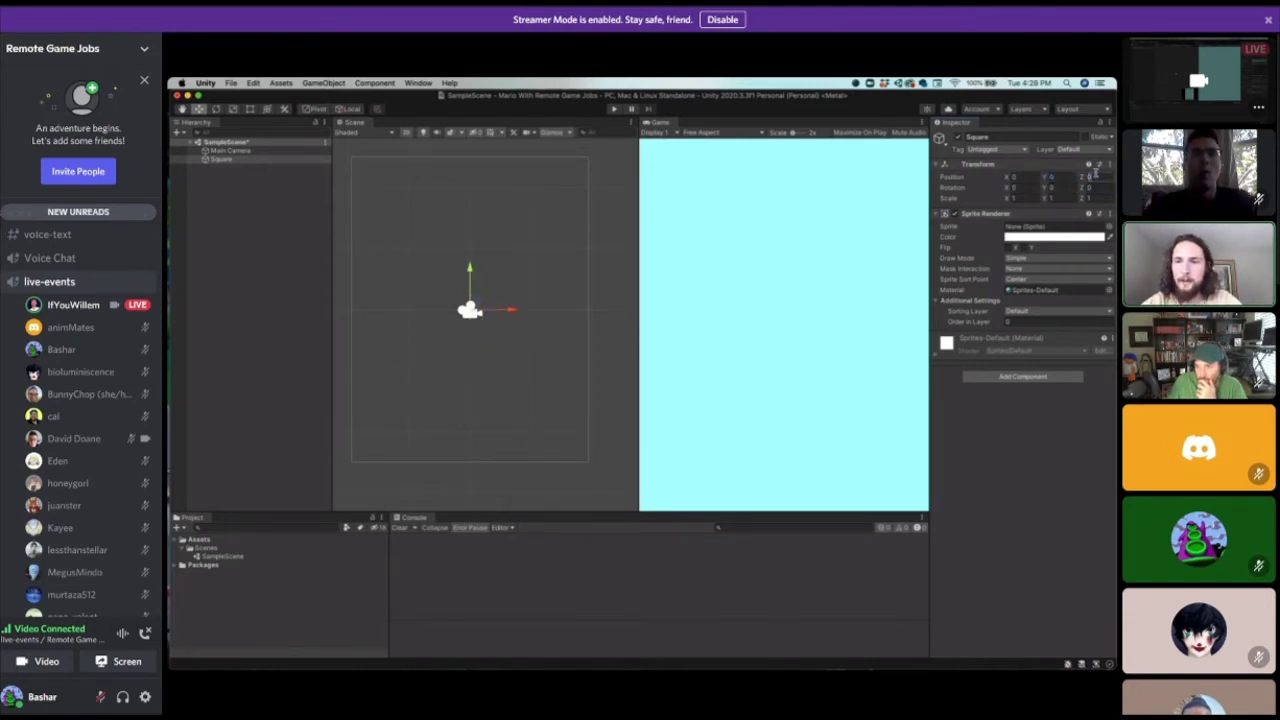
# Move the spriteless Square to about X 0.3, Y 2.02, and select the Main Camera to inspect its components.
pyautogui.moveTo(471, 272); pyautogui.dragTo(472, 210)
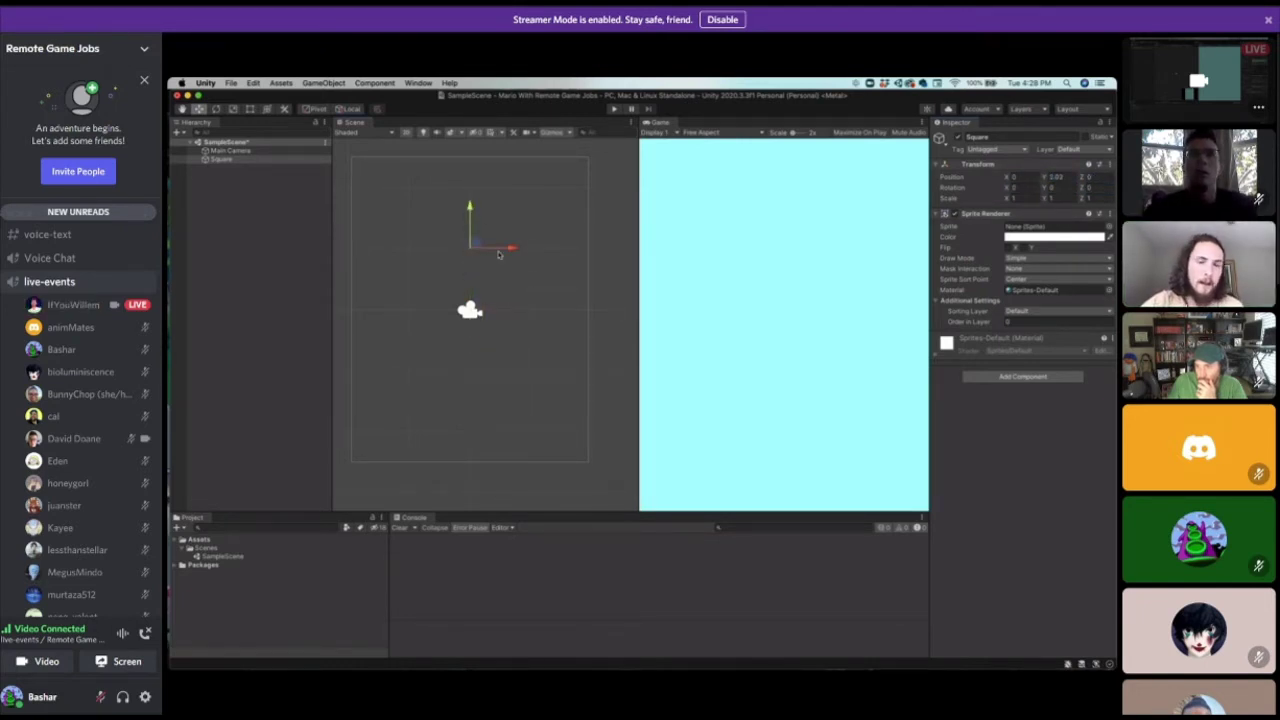
pyautogui.moveTo(513, 251)
pyautogui.mouseDown()
pyautogui.moveTo(502, 253)
pyautogui.moveTo(513, 248)
pyautogui.mouseUp()
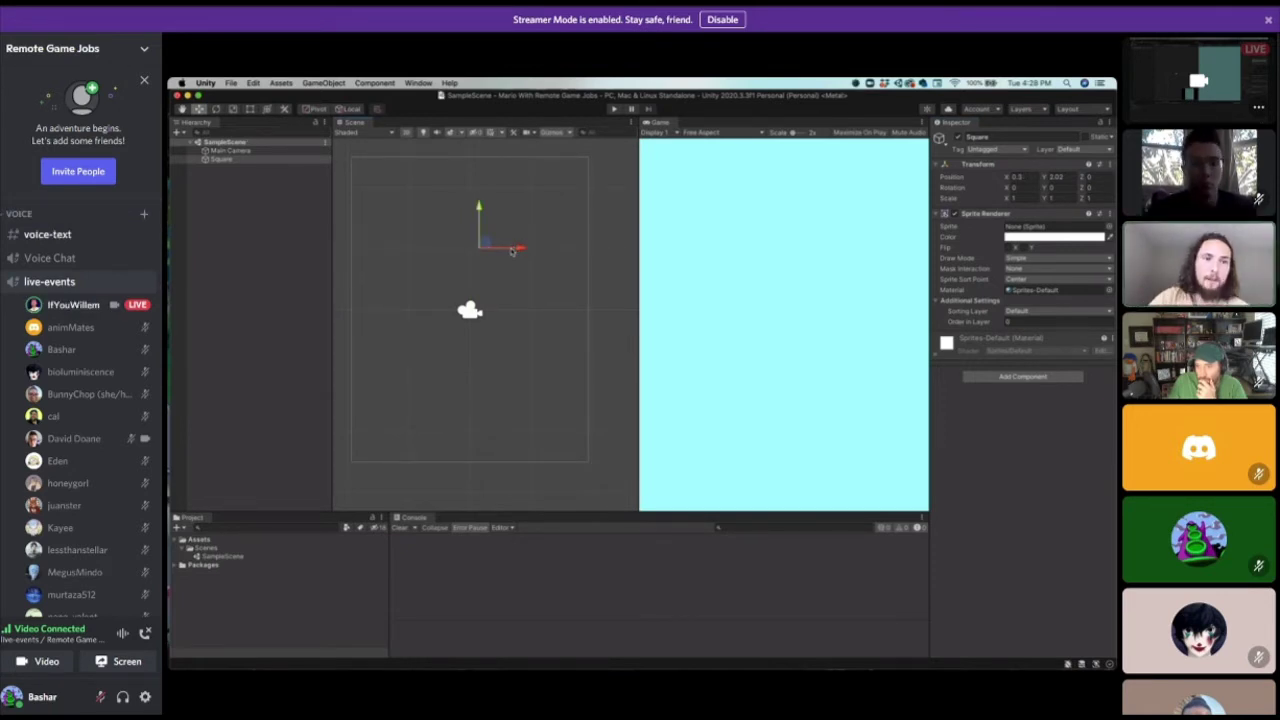
pyautogui.click(229, 150)
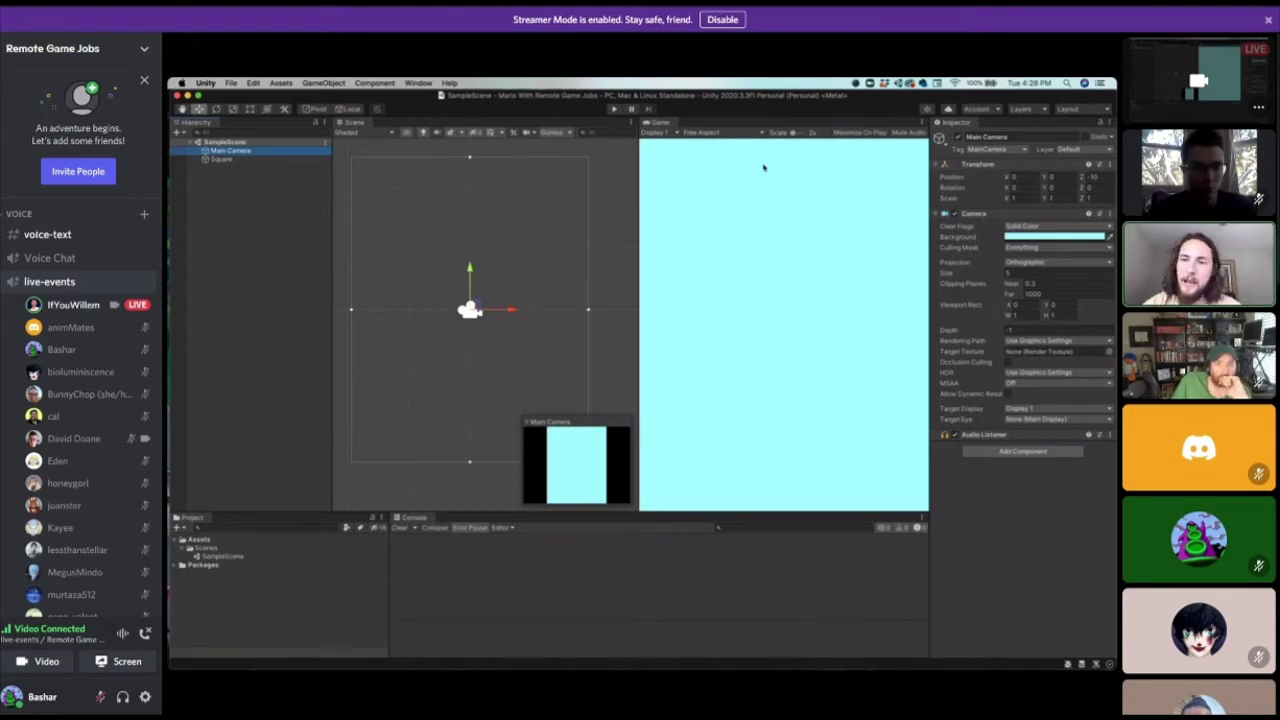
# Try several built-in sprites on the Square, including UISprite, and assign the Knob sprite.
pyautogui.click(226, 159)
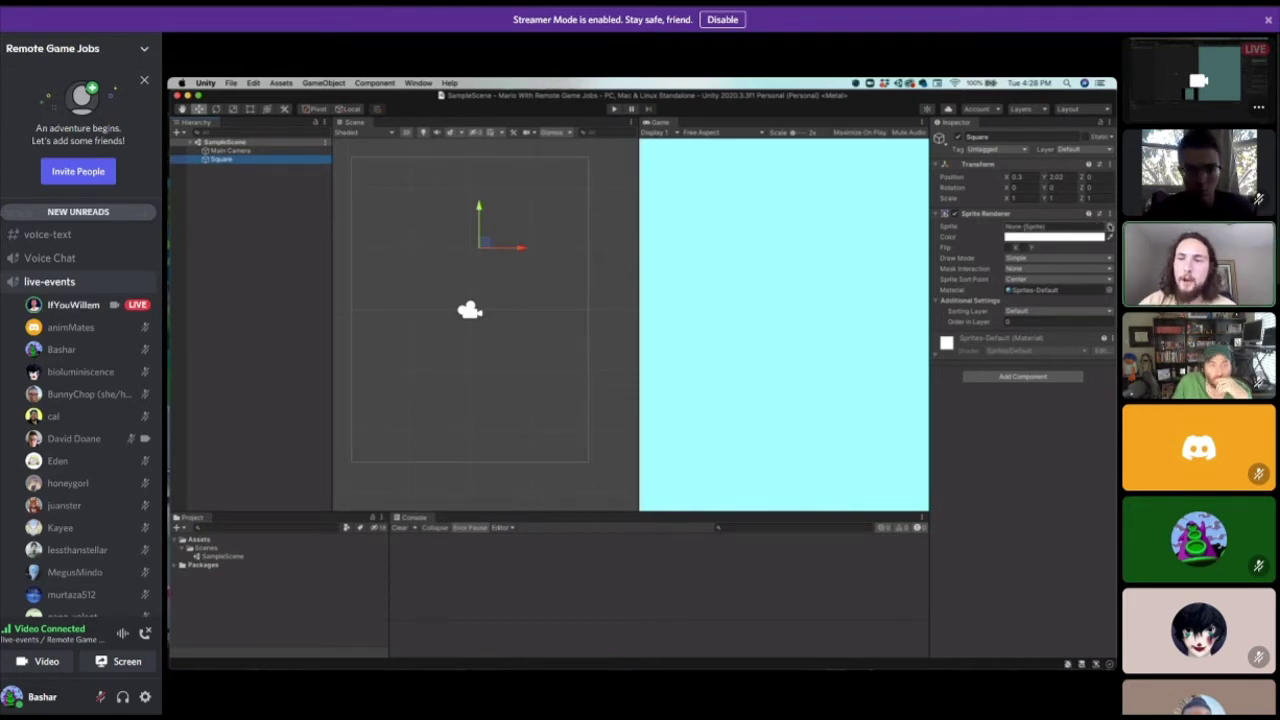
pyautogui.click(1108, 227)
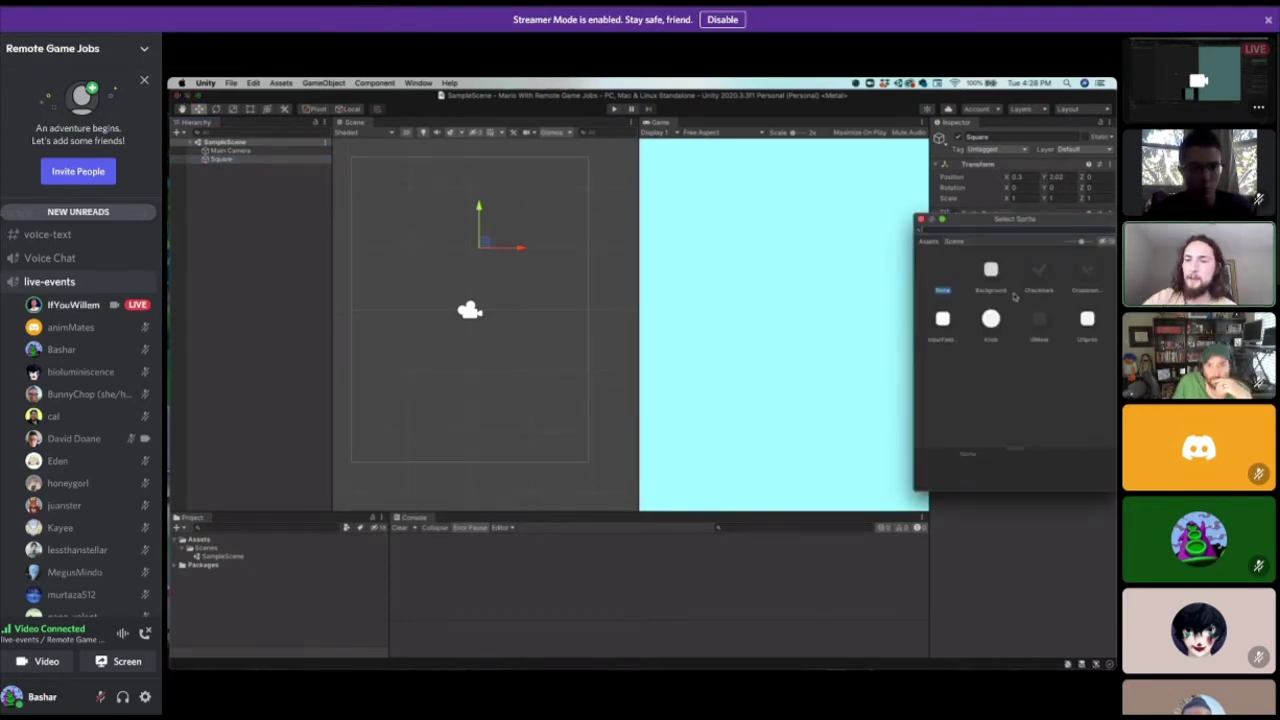
pyautogui.click(921, 218)
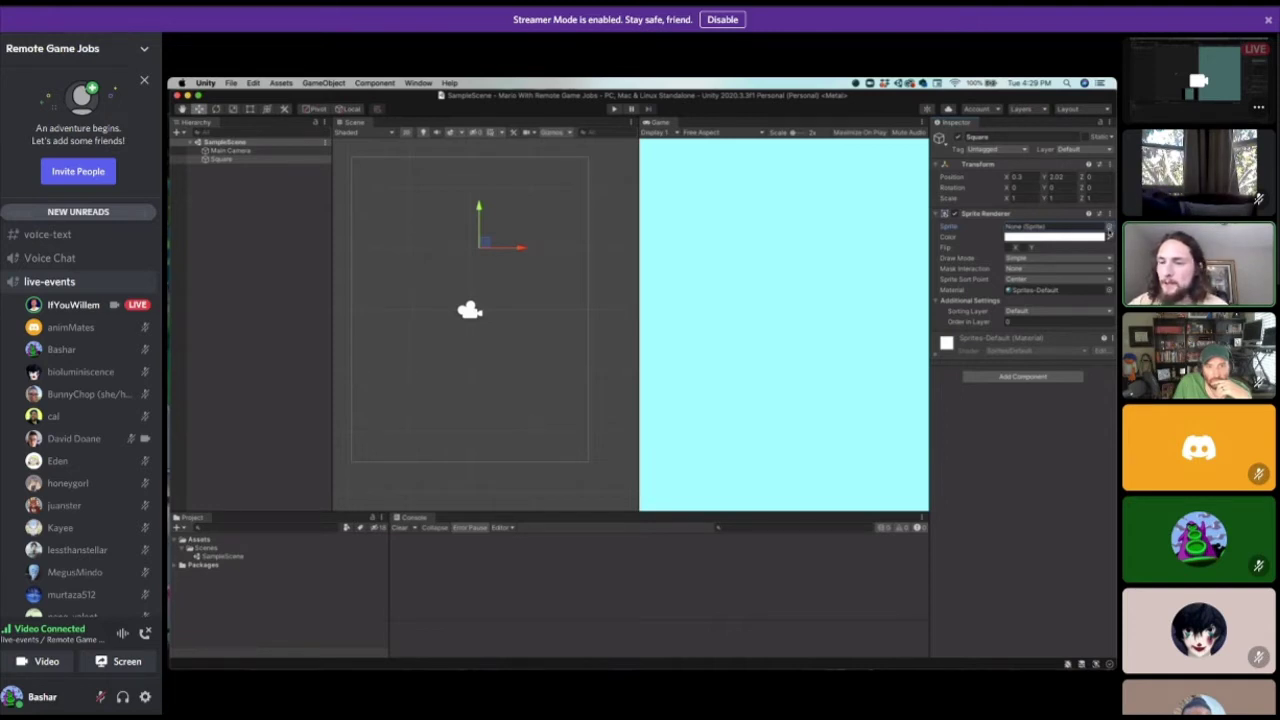
pyautogui.click(1108, 229)
pyautogui.moveTo(1098, 231); pyautogui.dragTo(882, 195)
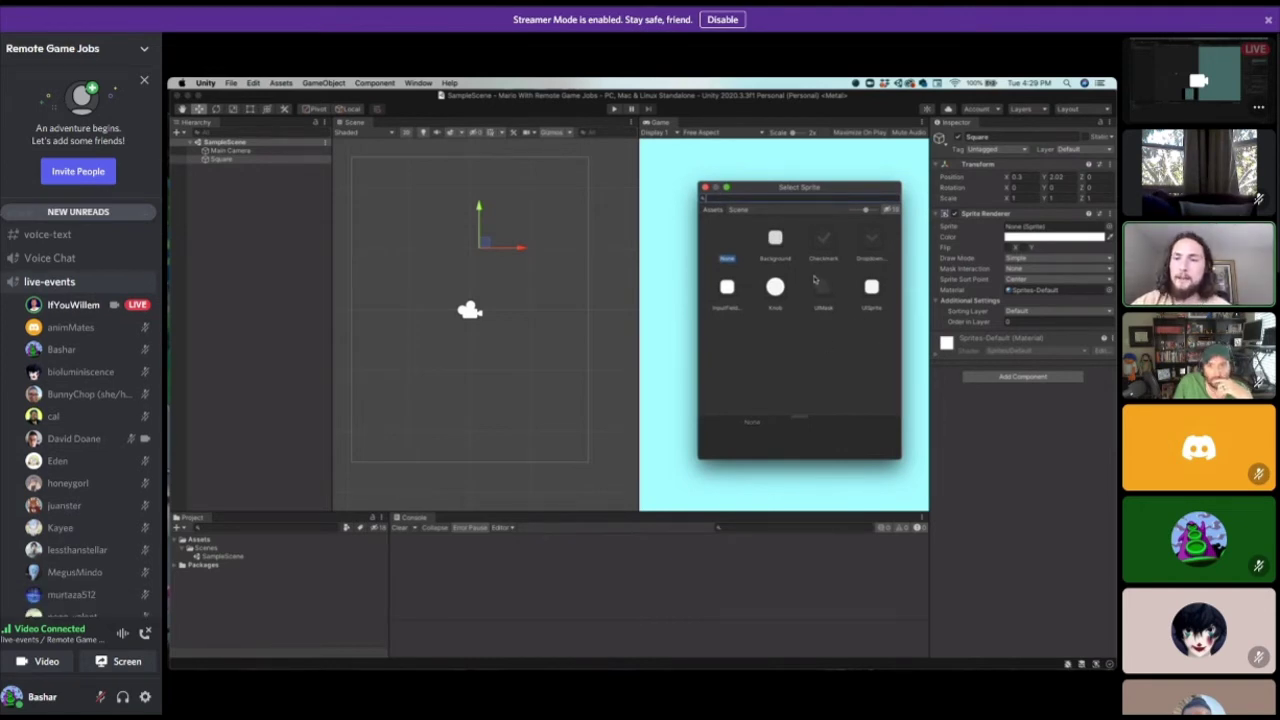
pyautogui.click(776, 287)
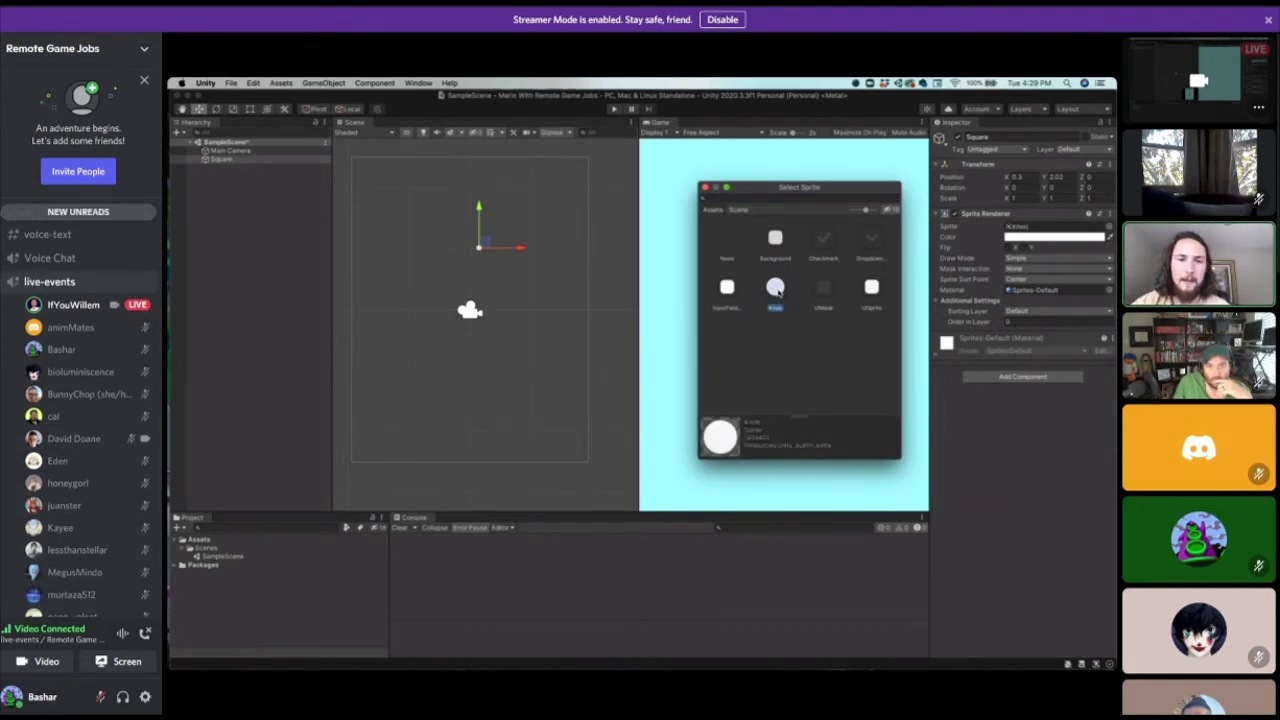
pyautogui.click(727, 287)
pyautogui.click(775, 238)
pyautogui.click(823, 290)
pyautogui.click(871, 287)
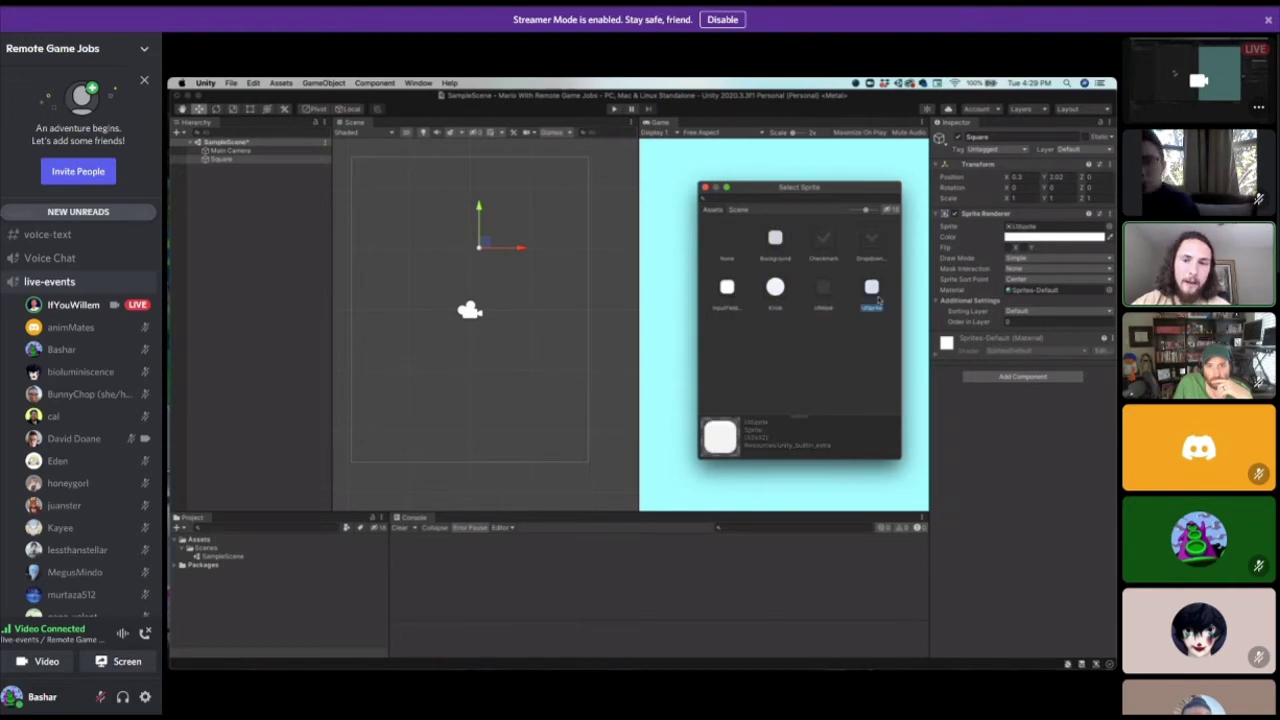
pyautogui.doubleClick(770, 289)
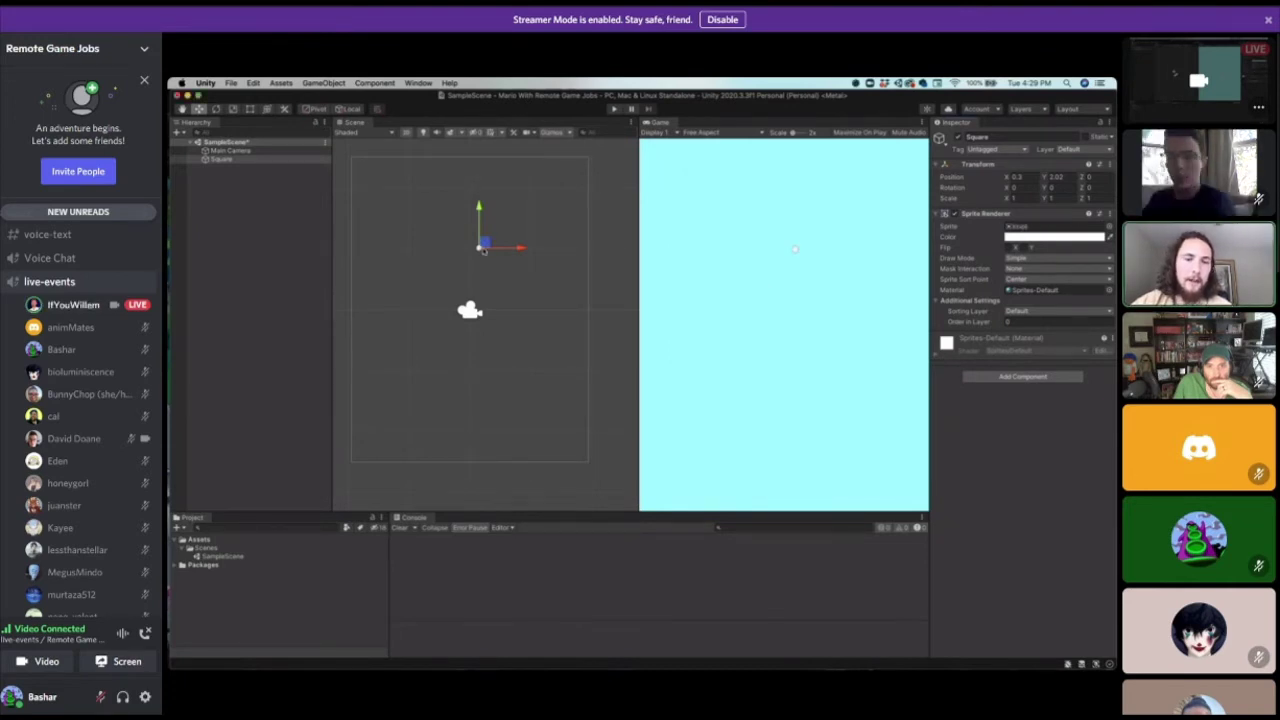
# Move the Square object with the Knob sprite to about X 0.08, Y 1.01 using the Move tool.
pyautogui.scroll(1, 485, 240)
pyautogui.moveTo(480, 207); pyautogui.dragTo(480, 247)
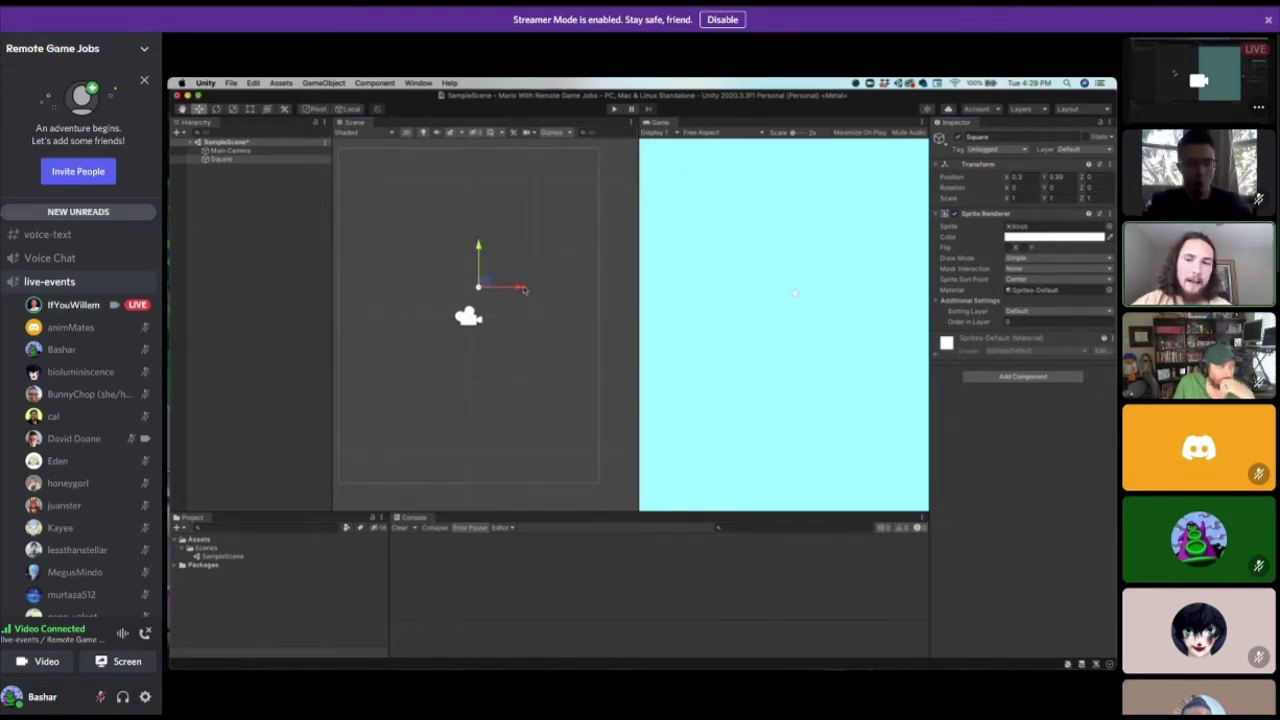
pyautogui.moveTo(532, 291); pyautogui.dragTo(525, 291)
pyautogui.moveTo(473, 243)
pyautogui.mouseDown()
pyautogui.moveTo(472, 219)
pyautogui.moveTo(471, 240)
pyautogui.mouseUp()
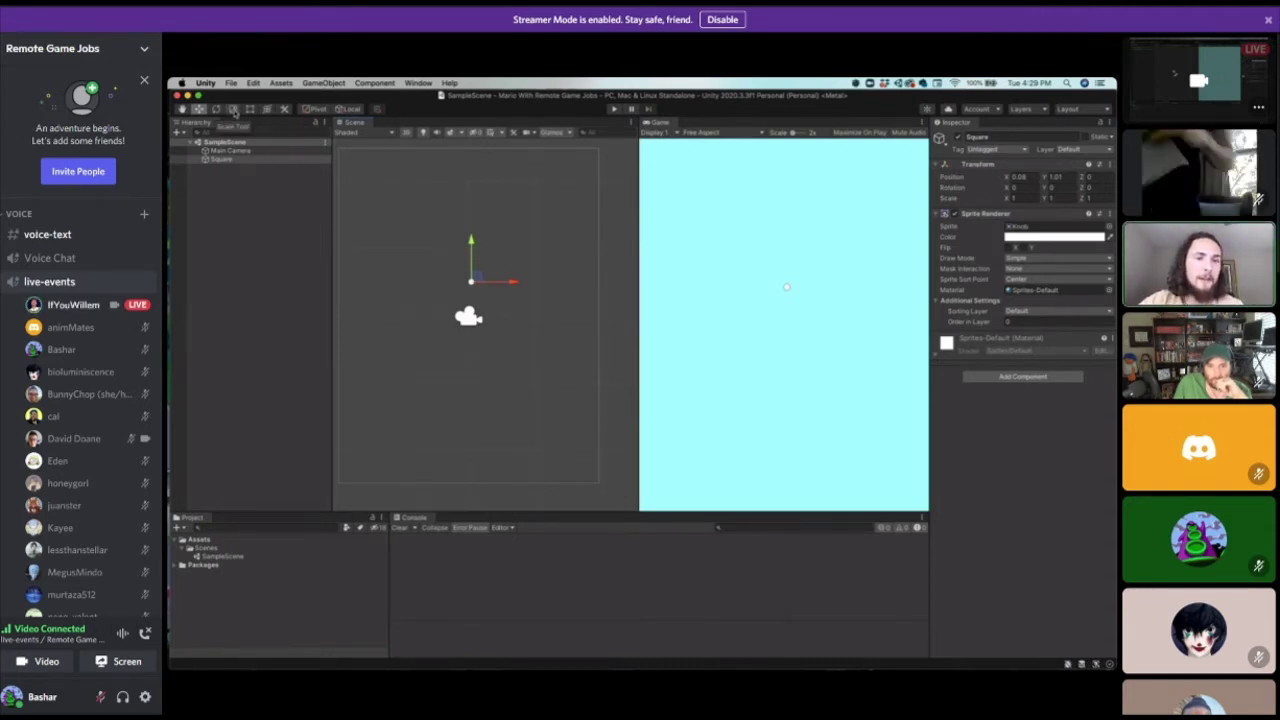
# Enlarge the Knob sprite with the Scale tool, along single axes and uniformly, to about X 5.5, Y 7.1, Z 2.8.
pyautogui.click(232, 108)
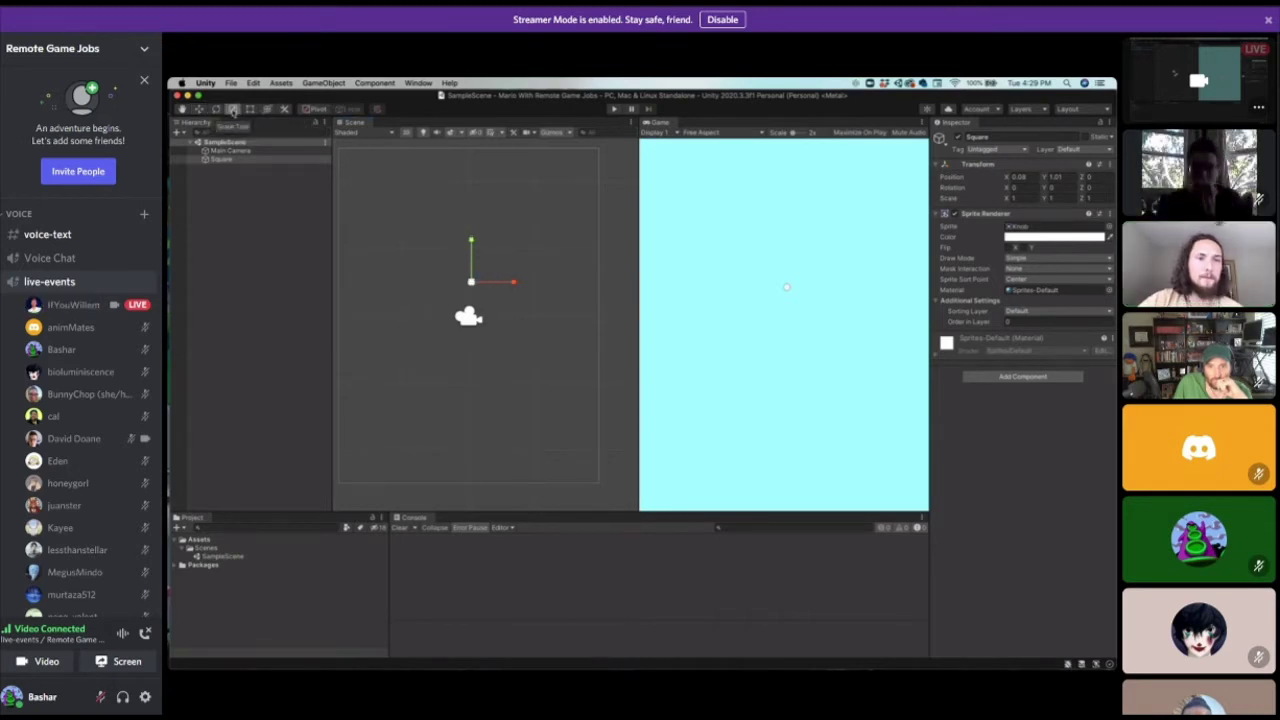
pyautogui.moveTo(471, 240); pyautogui.dragTo(475, 188)
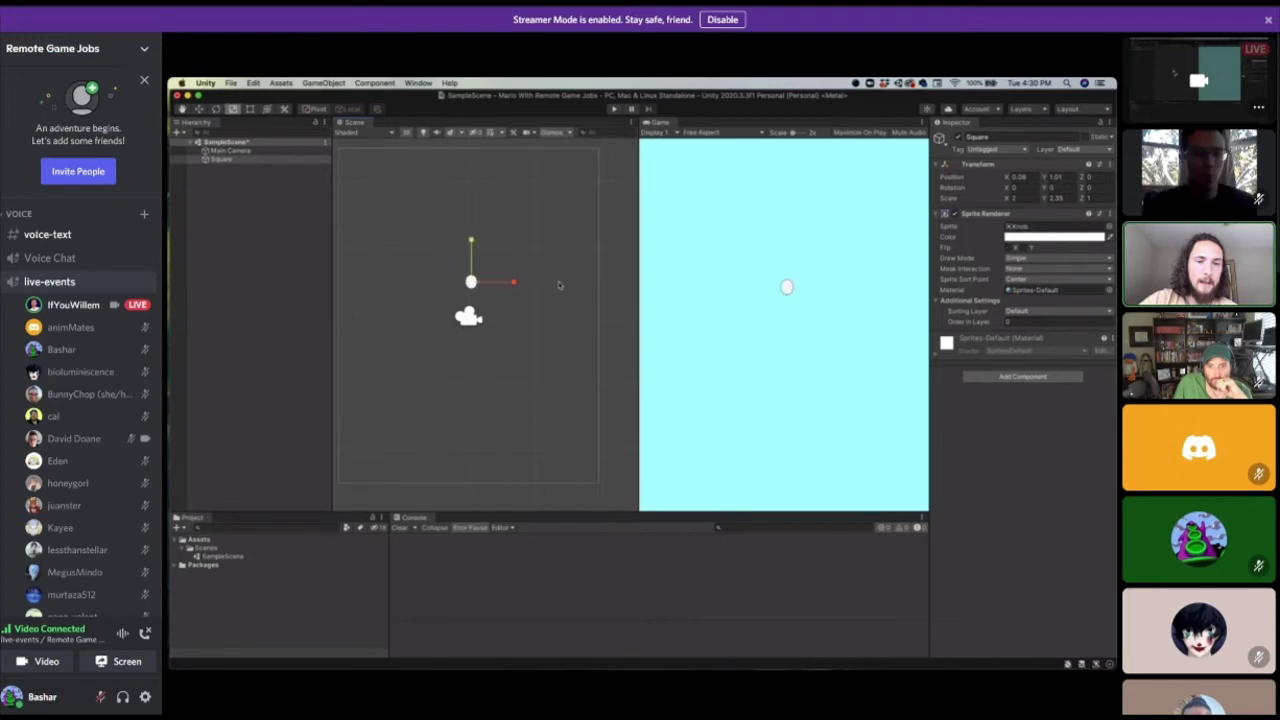
pyautogui.moveTo(471, 282)
pyautogui.mouseDown()
pyautogui.moveTo(529, 243)
pyautogui.moveTo(474, 242)
pyautogui.moveTo(503, 259)
pyautogui.moveTo(493, 276)
pyautogui.mouseUp()
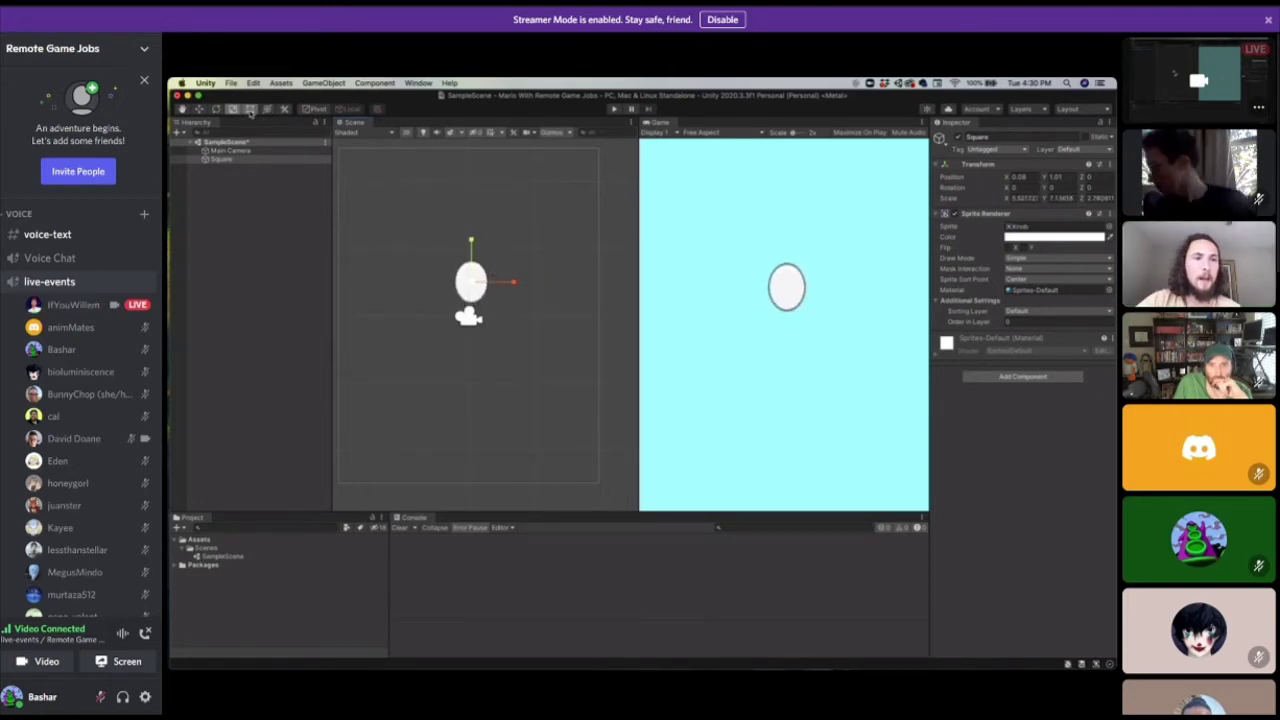
# Resize the Knob sprite with the Rect tool to a scale of about X 9.1, Y 9.0, and rotate it about -3.8 degrees around Z.
pyautogui.click(250, 109)
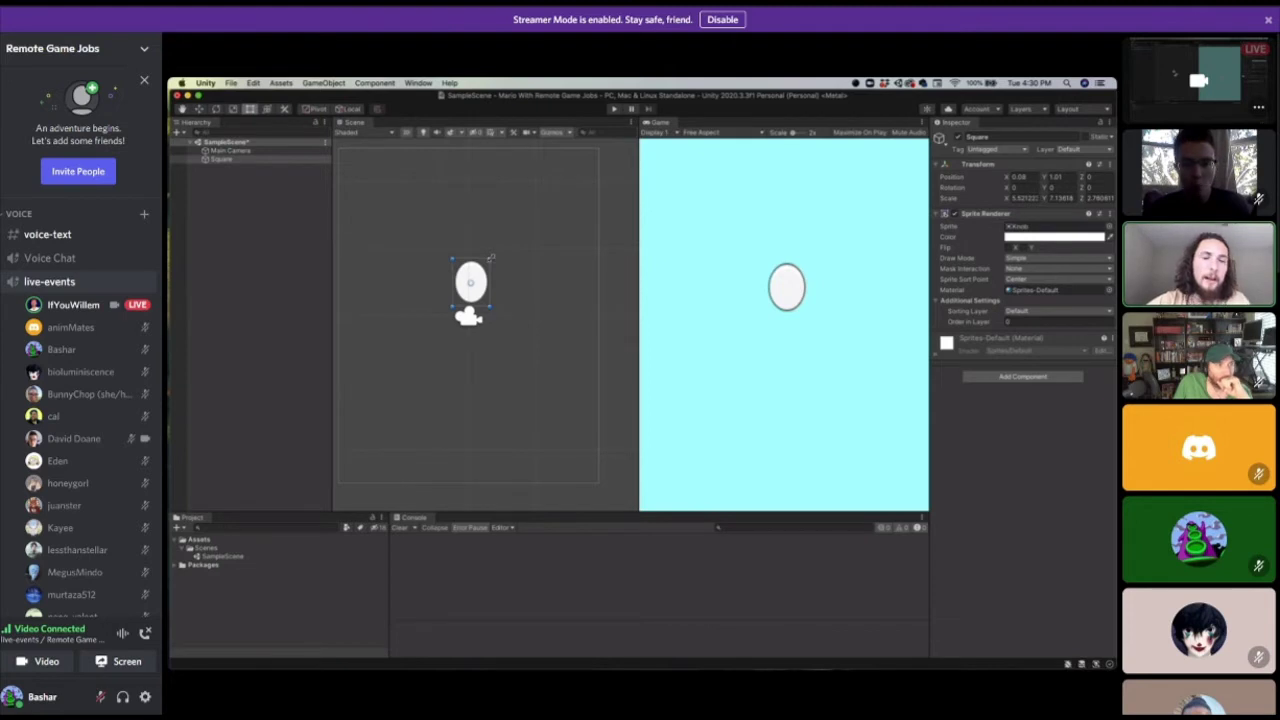
pyautogui.moveTo(490, 258); pyautogui.dragTo(514, 244)
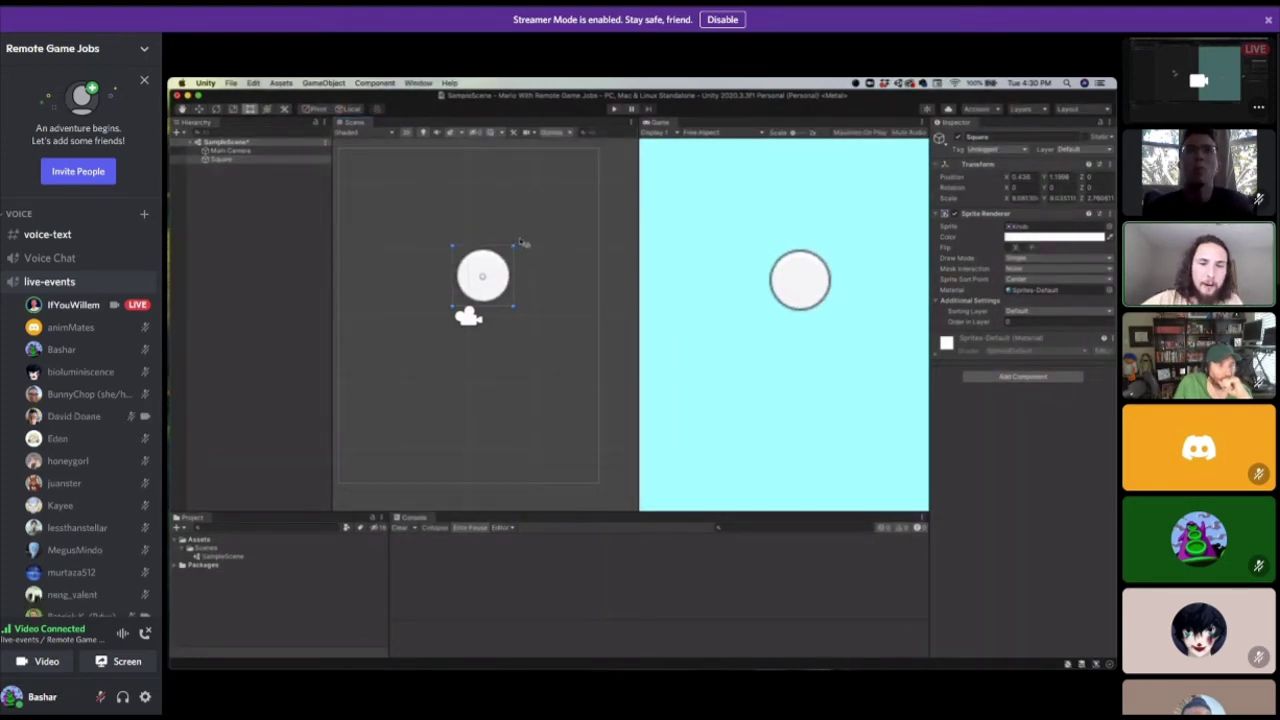
pyautogui.moveTo(537, 254); pyautogui.dragTo(587, 340)
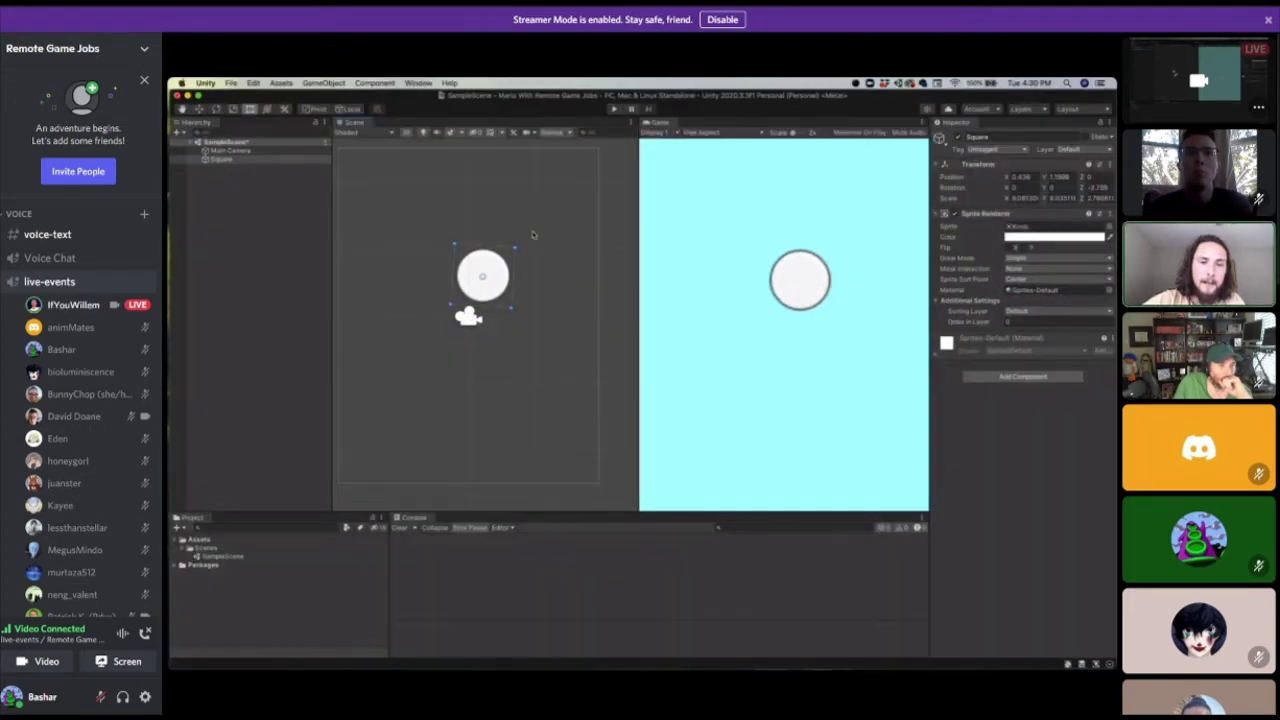
# Move the Knob sprite around to about X 0.36, Y 1.74 with the Rect tool, and stretch it to a scale of about X 11.8, Y 8.9.
pyautogui.moveTo(490, 268); pyautogui.dragTo(423, 343)
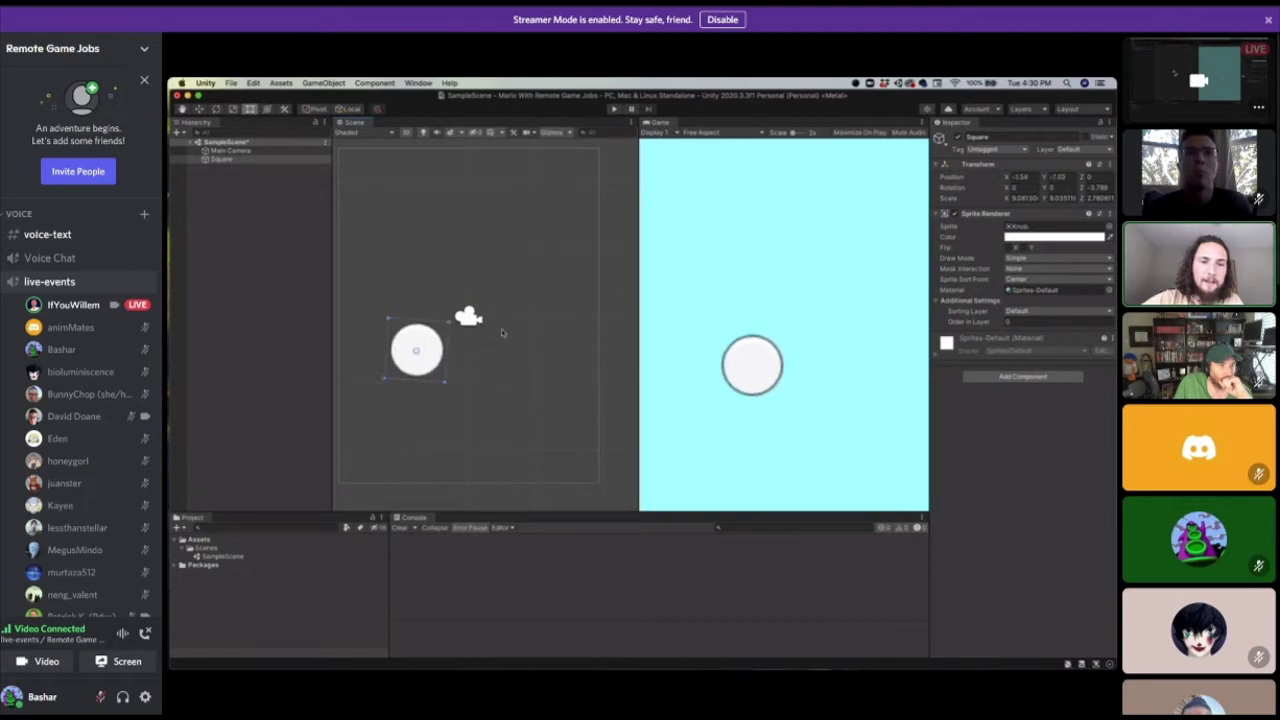
pyautogui.moveTo(503, 333); pyautogui.dragTo(564, 240)
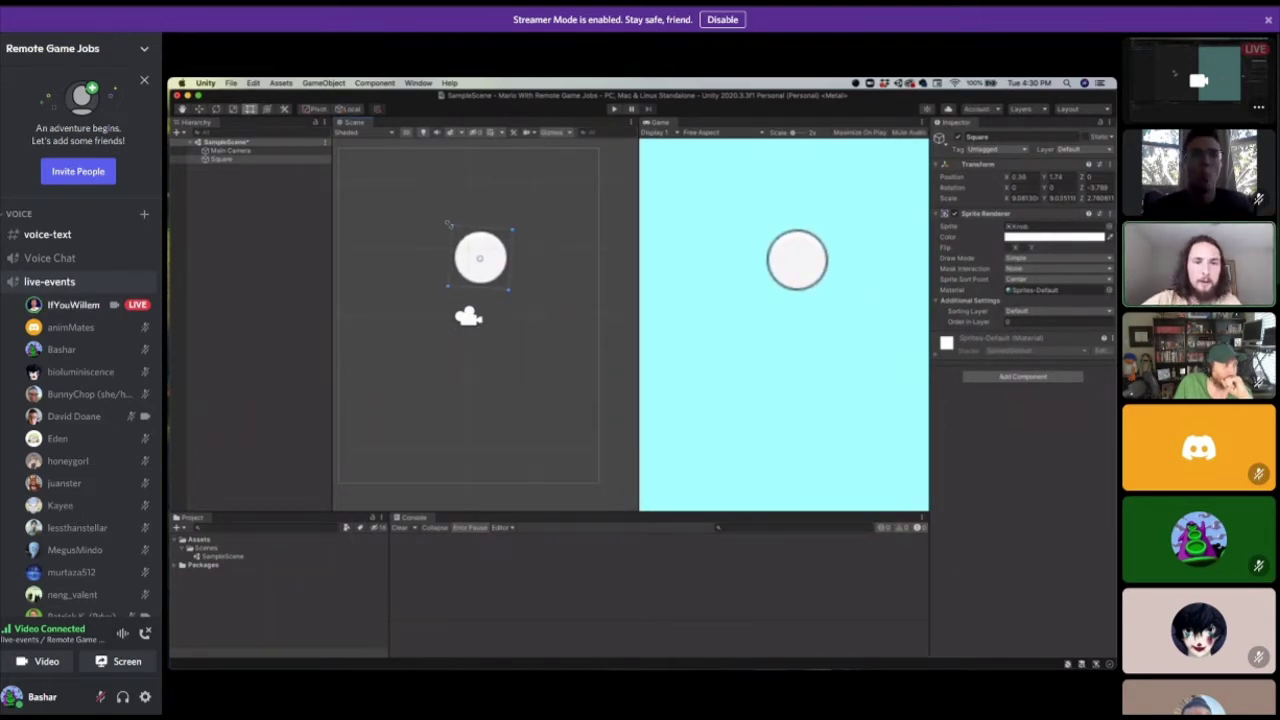
pyautogui.moveTo(448, 224)
pyautogui.mouseDown()
pyautogui.moveTo(466, 244)
pyautogui.moveTo(429, 226)
pyautogui.mouseUp()
# Move, rotate and rescale the Knob sprite with the combined Transform tool to about X 0.28, Y 2.62, Z rotation 38.11, scale X 3.2, Y 9.4.
pyautogui.click(268, 109)
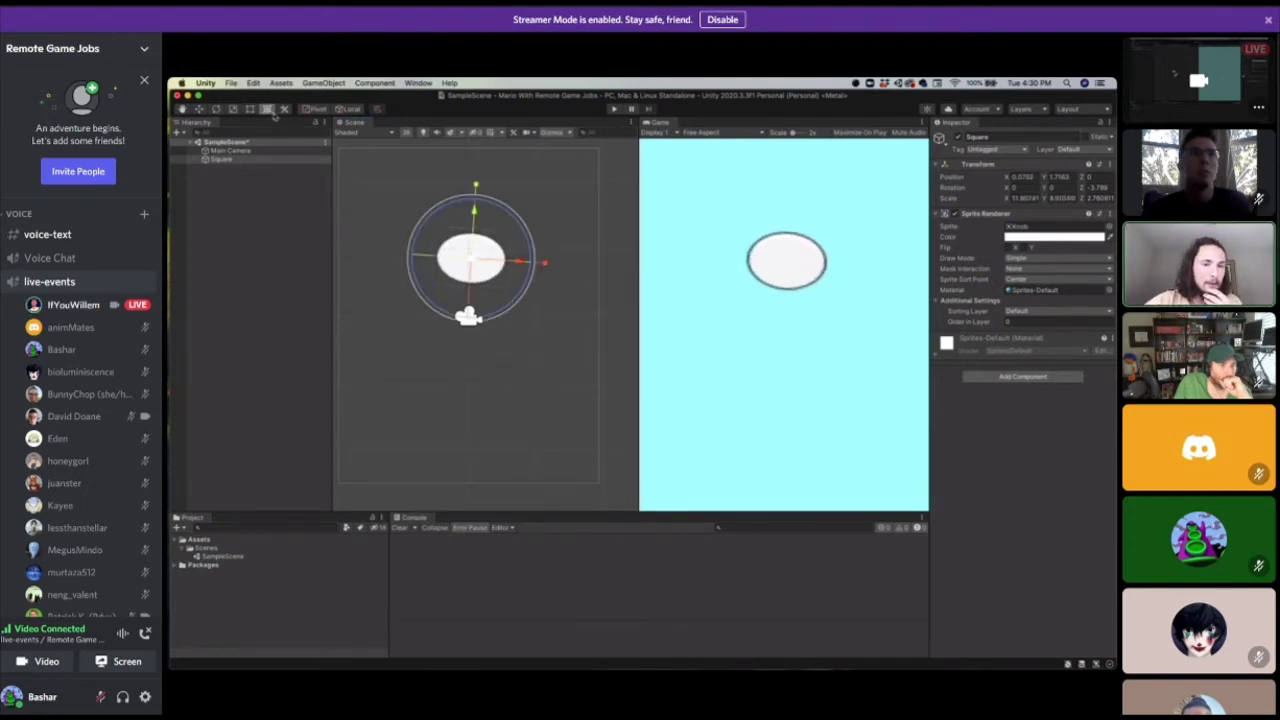
pyautogui.moveTo(519, 228); pyautogui.dragTo(528, 290)
pyautogui.moveTo(432, 235); pyautogui.dragTo(468, 261)
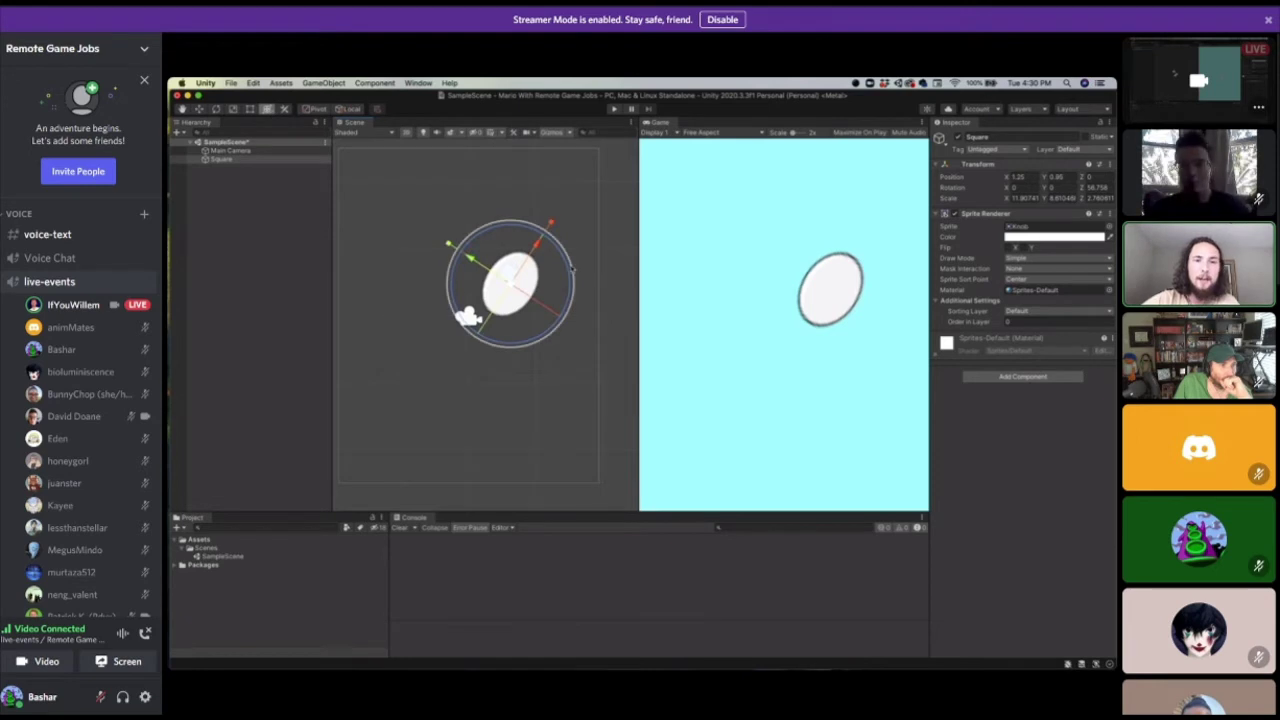
pyautogui.moveTo(551, 220); pyautogui.dragTo(522, 266)
pyautogui.moveTo(448, 243); pyautogui.dragTo(484, 220)
pyautogui.press('e')
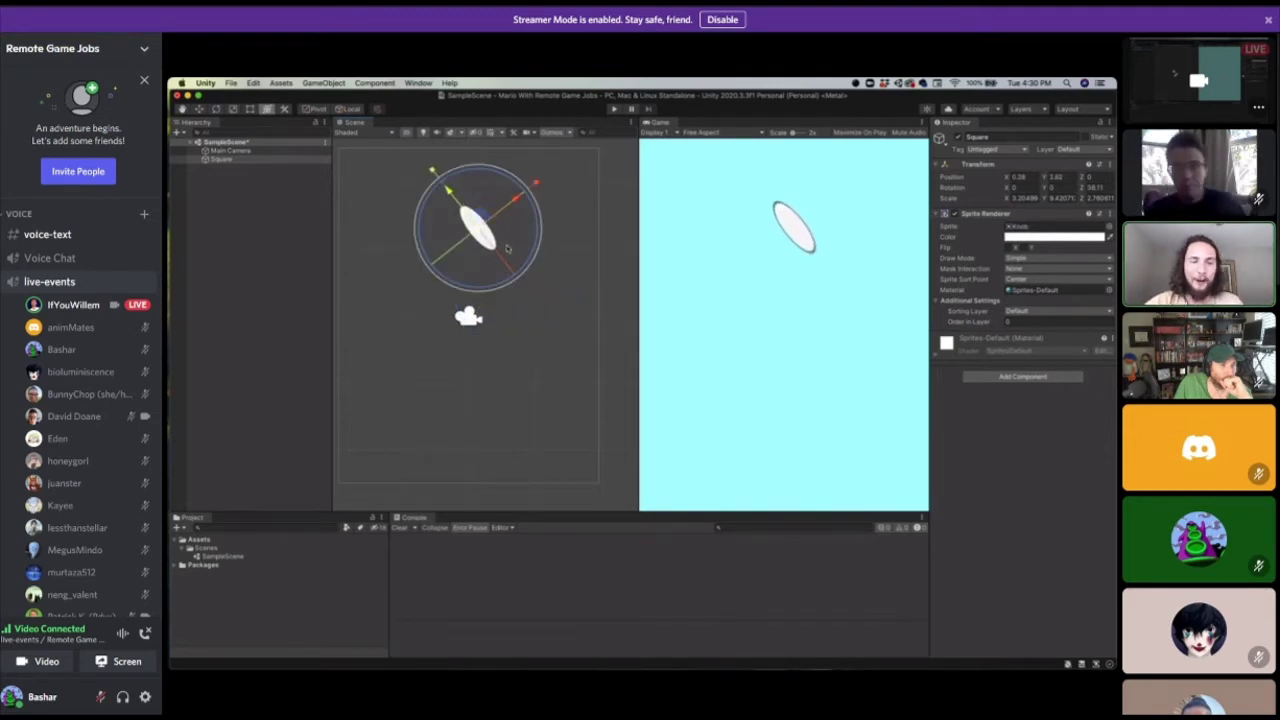
# Set the Knob sprite's scale to 1 on the X, Y and Z axes.
pyautogui.click(1021, 199)
pyautogui.click(250, 109)
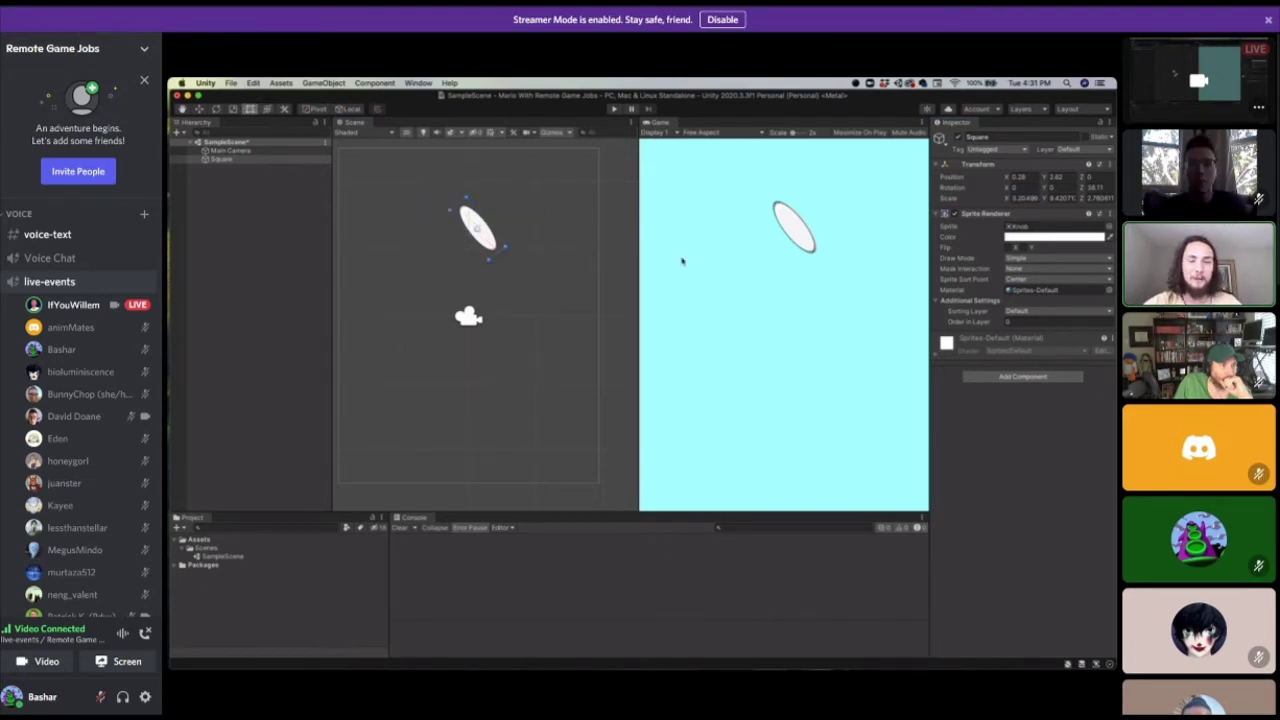
pyautogui.click(1024, 199)
pyautogui.write('1')
pyautogui.click(1064, 199)
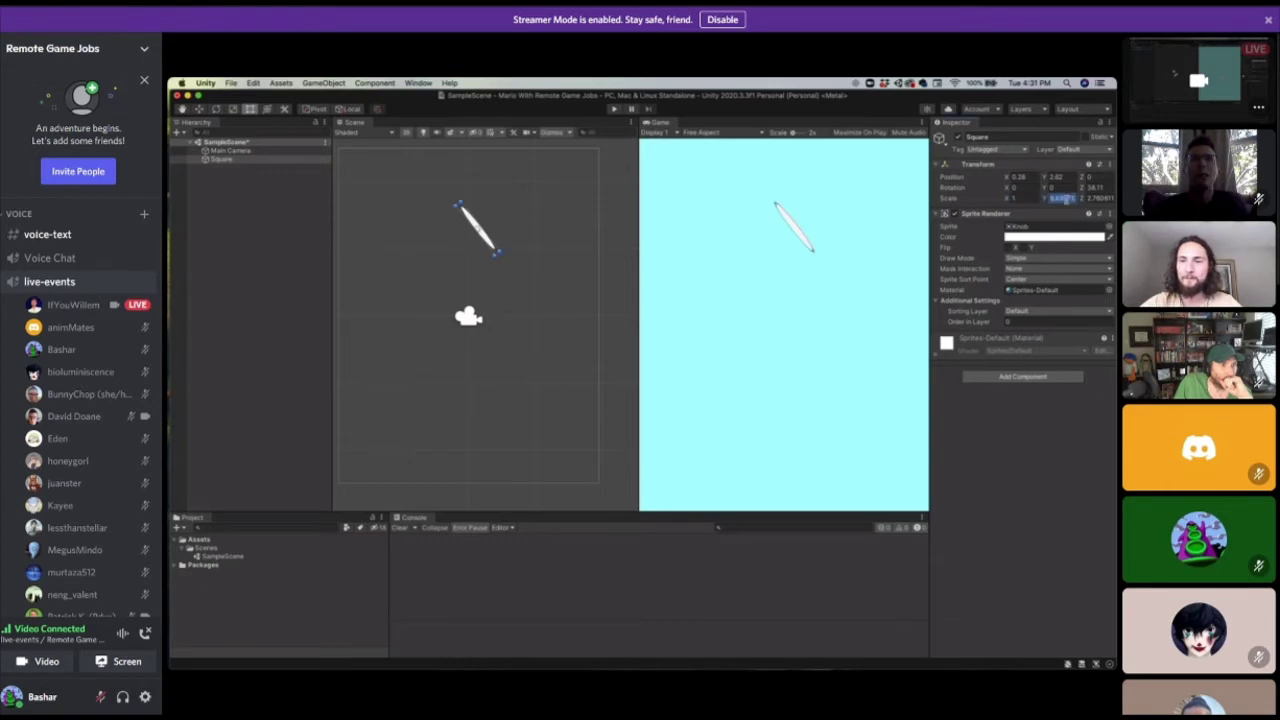
pyautogui.write('1')
pyautogui.click(1095, 198)
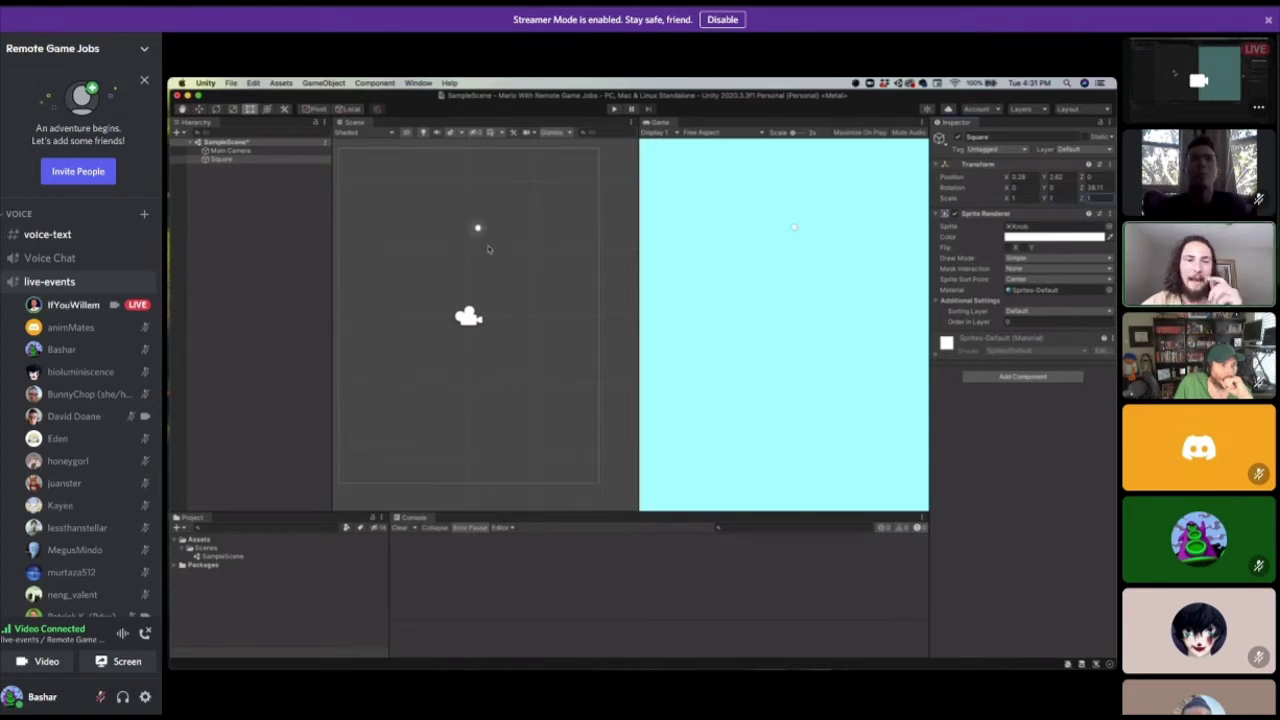
# Set the Square object's X and Y position to 0 and its Z rotation to 0.
pyautogui.click(499, 251)
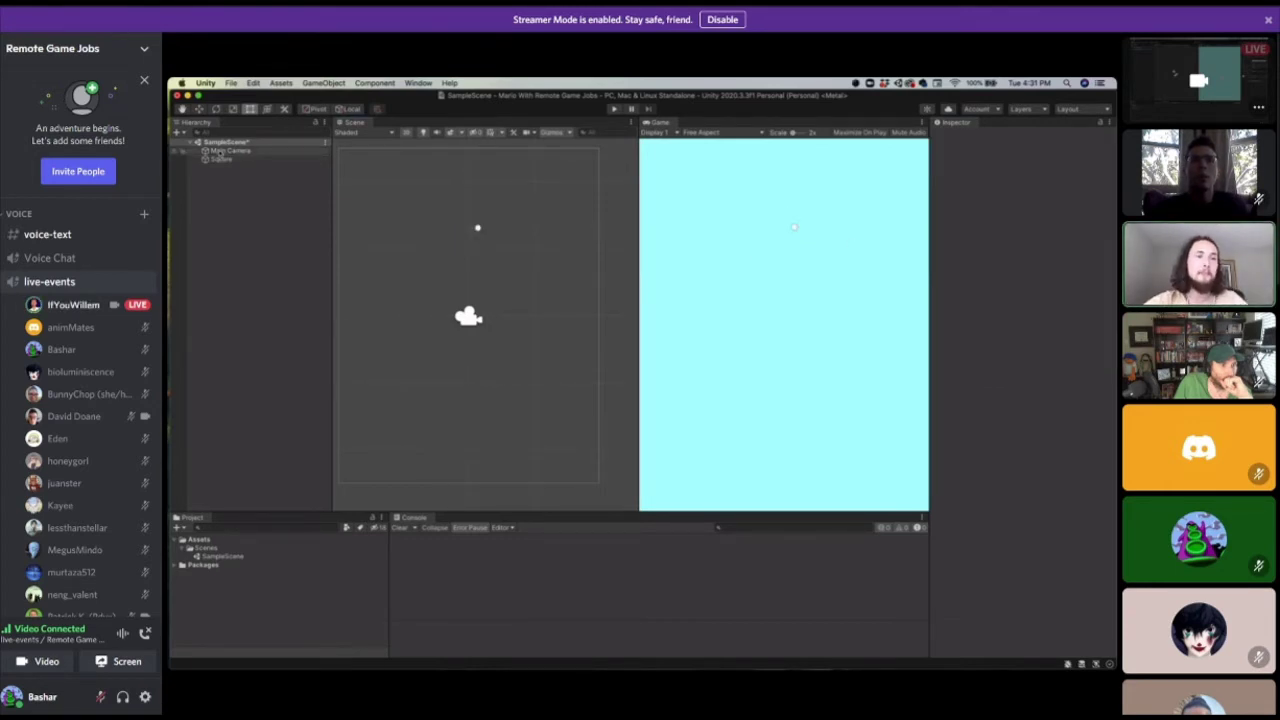
pyautogui.click(222, 160)
pyautogui.click(1025, 177)
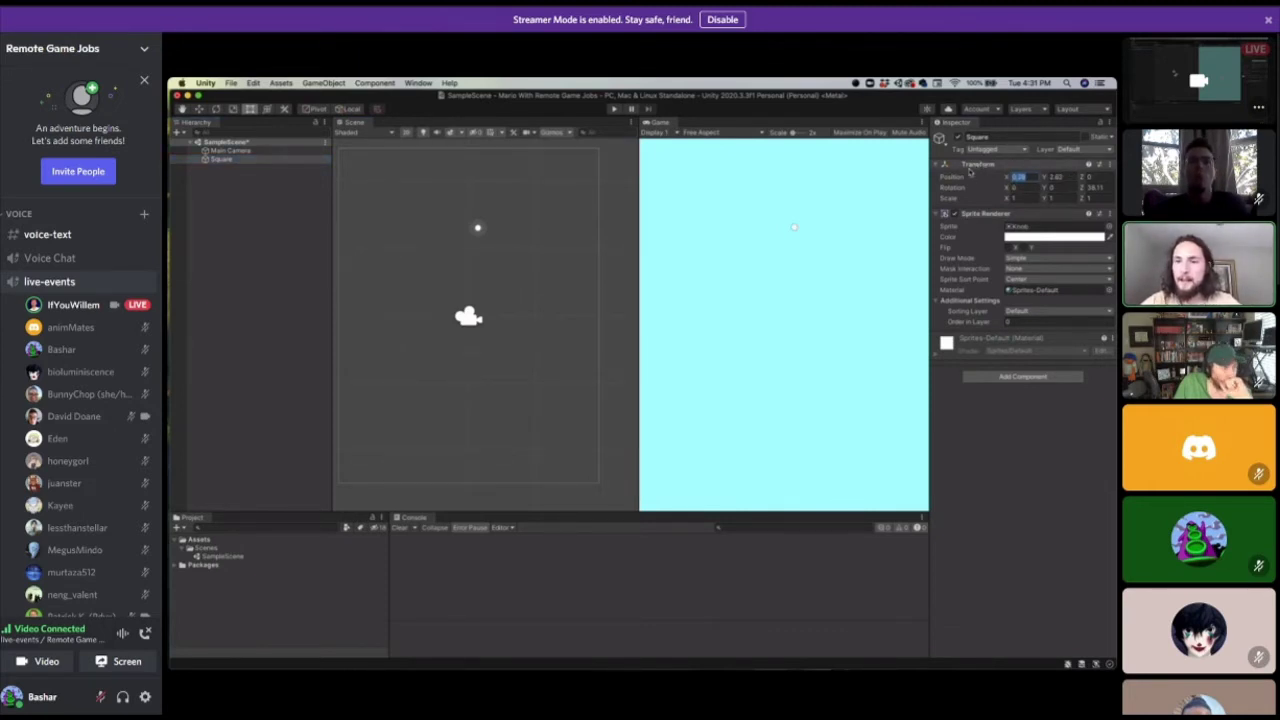
pyautogui.write('0')
pyautogui.click(1060, 177)
pyautogui.write('0')
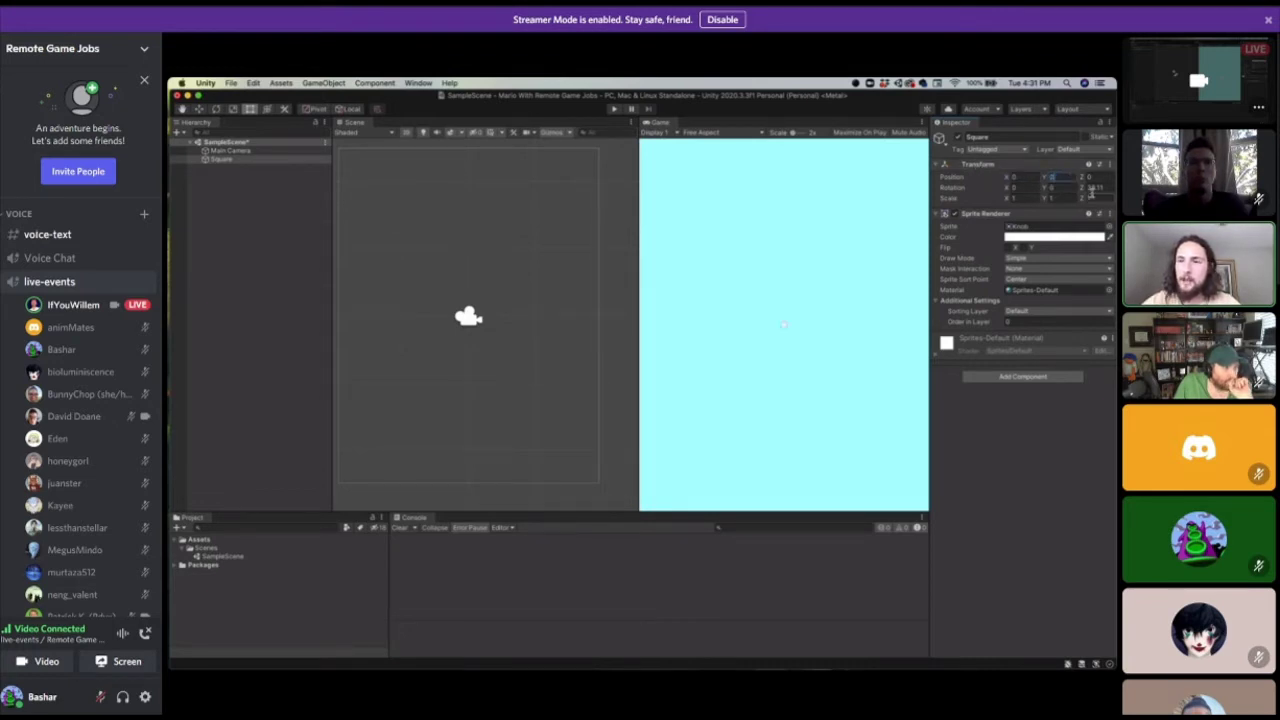
pyautogui.press('Tab')
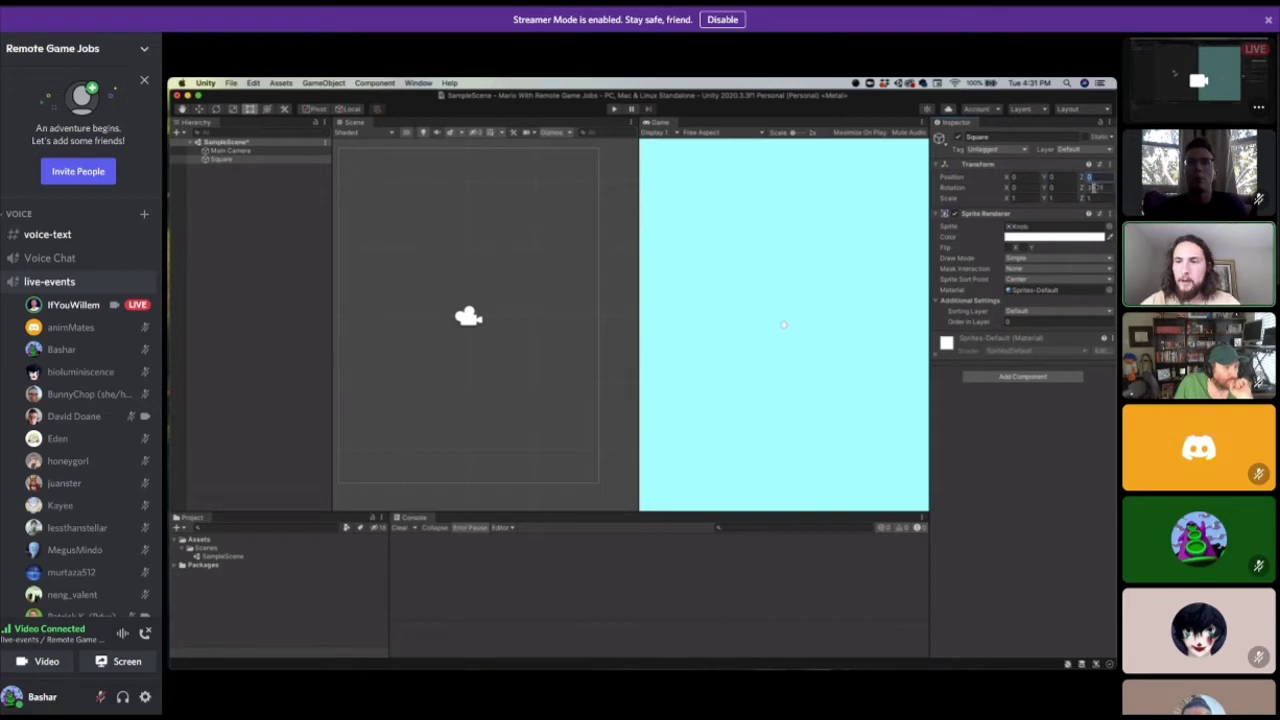
pyautogui.click(1098, 188)
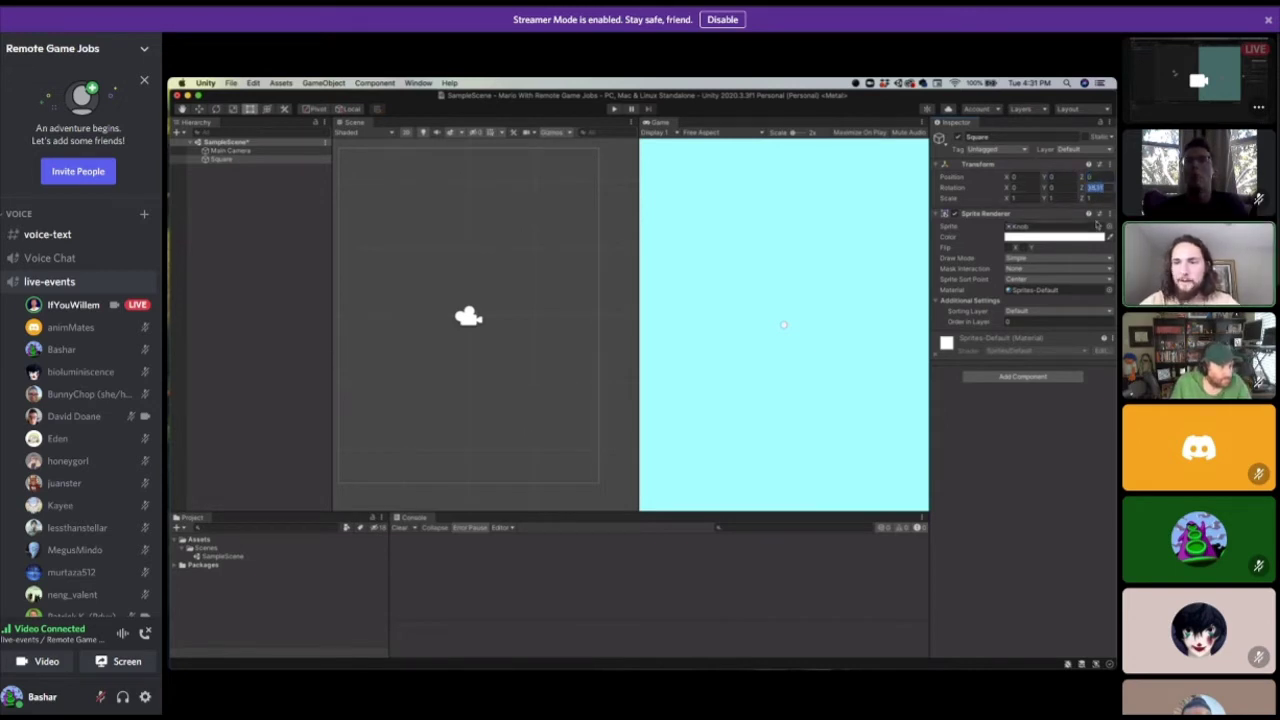
pyautogui.press('Tab')
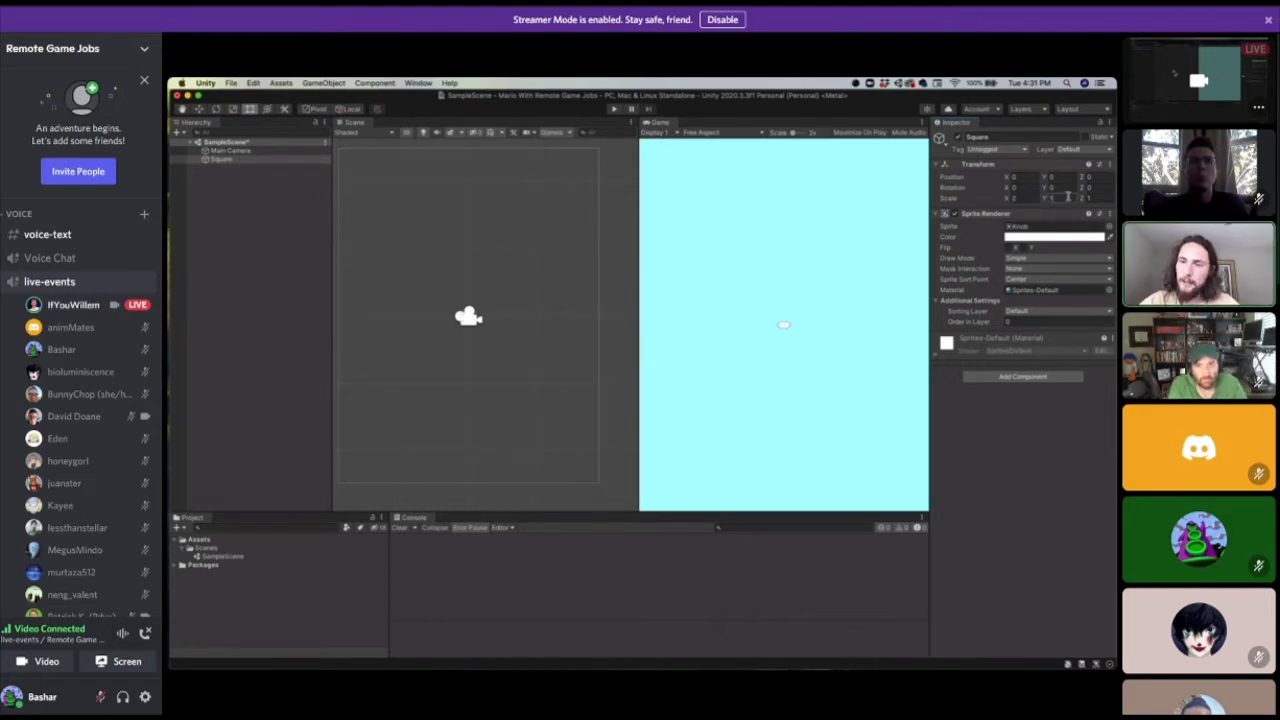
# Try a scale of X 2, Y 10 on the Square object and return both values to 1.
pyautogui.write('2')
pyautogui.press('Tab')
pyautogui.write('10')
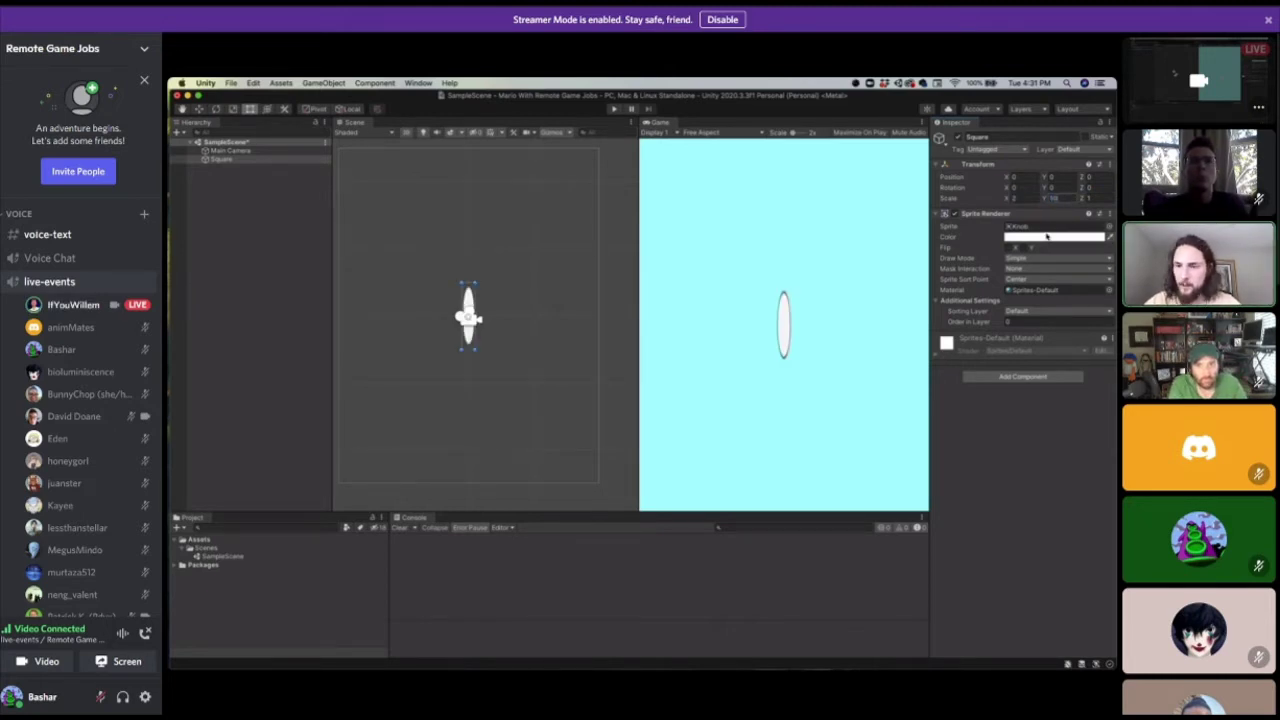
pyautogui.doubleClick(1055, 201)
pyautogui.write('1')
pyautogui.click(1009, 200)
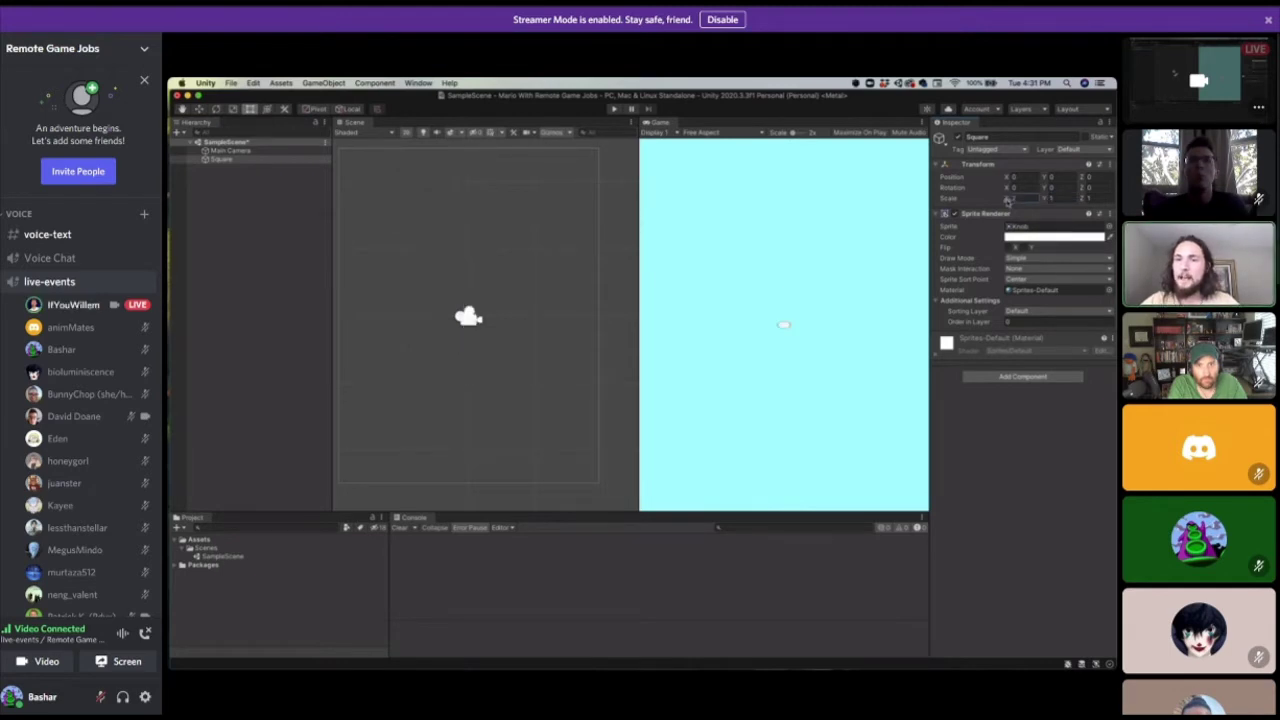
pyautogui.write('1')
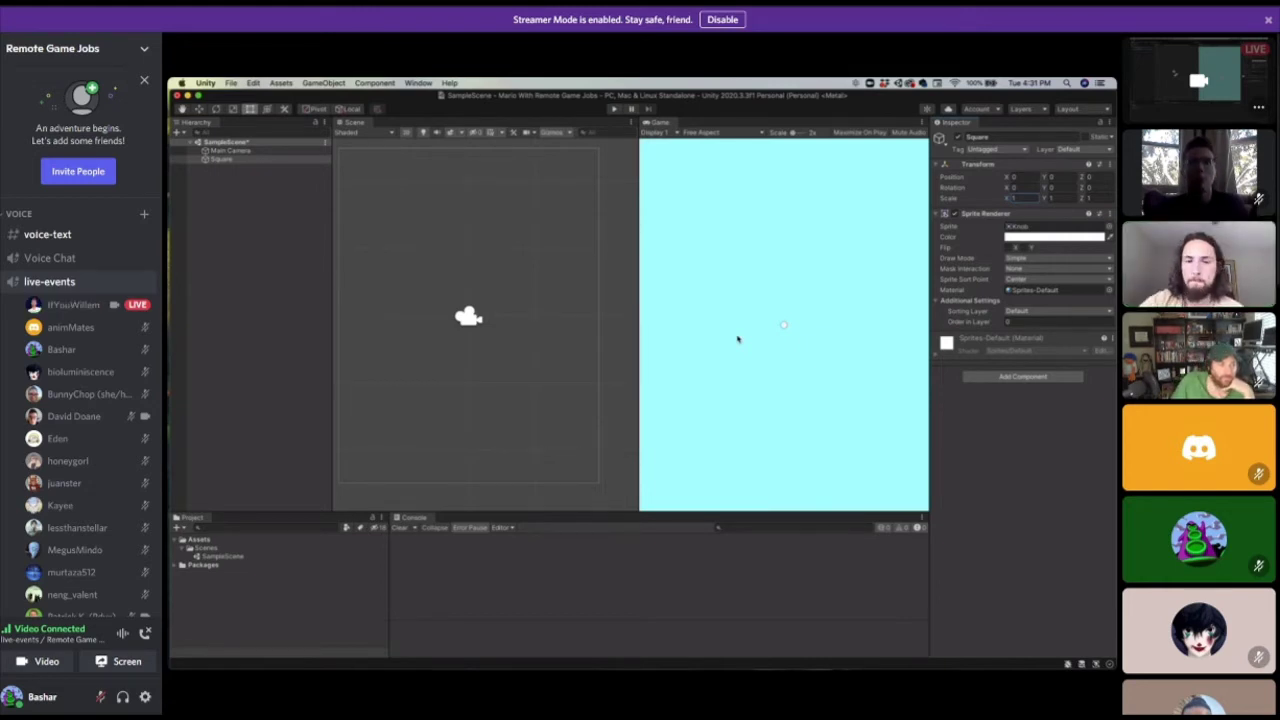
pyautogui.click(222, 159)
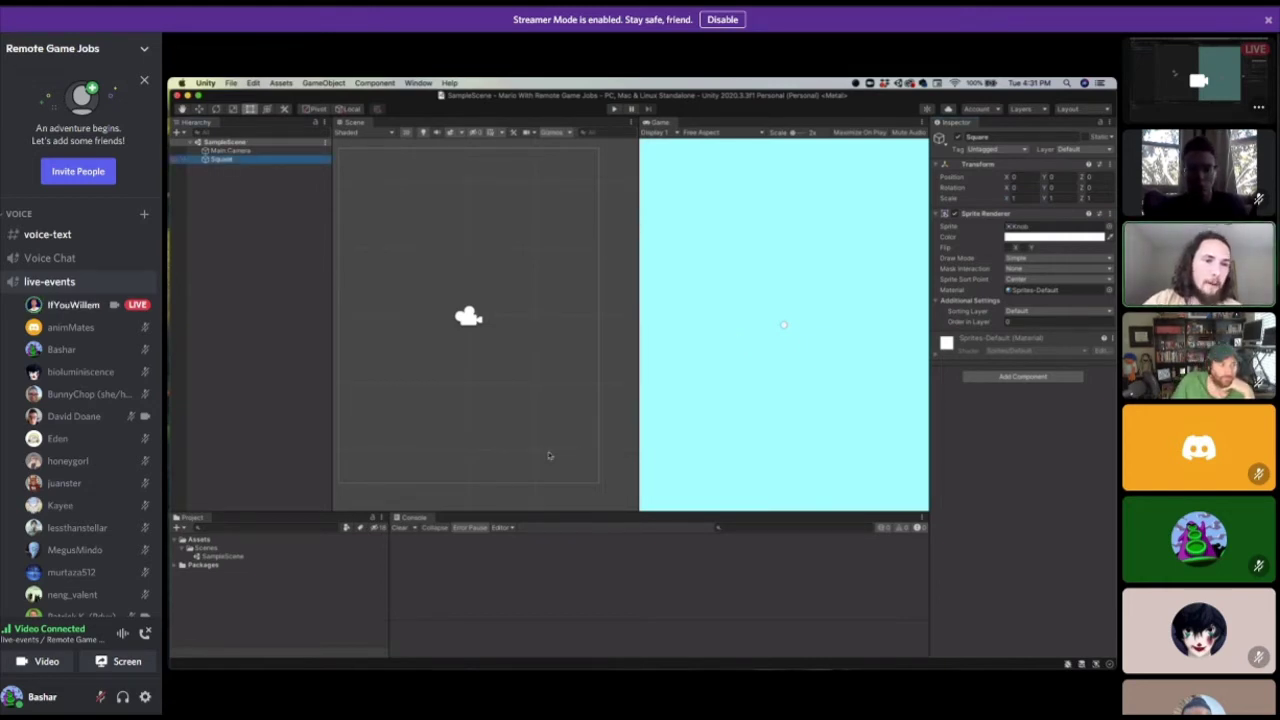
# Switch to Finder, open the Mario in 2 Hours folder from Downloads, and place its window beside the Unity project.
pyautogui.moveTo(346, 655)
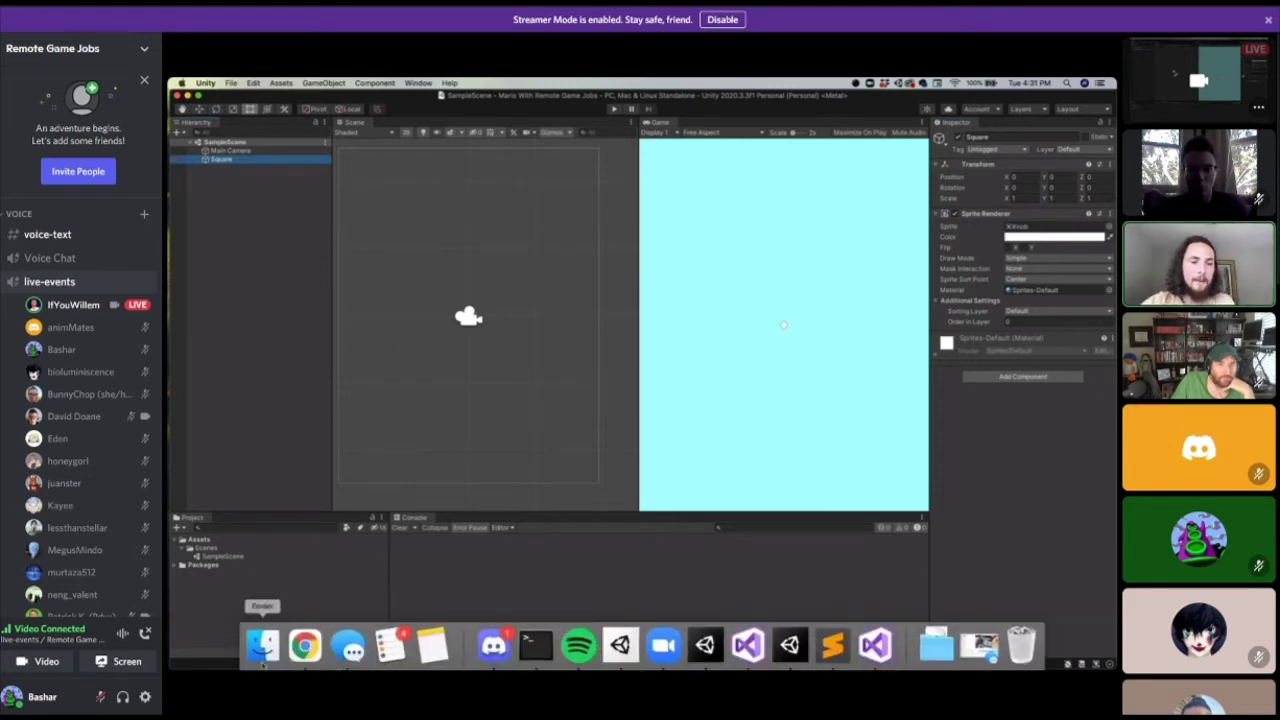
pyautogui.click(936, 645)
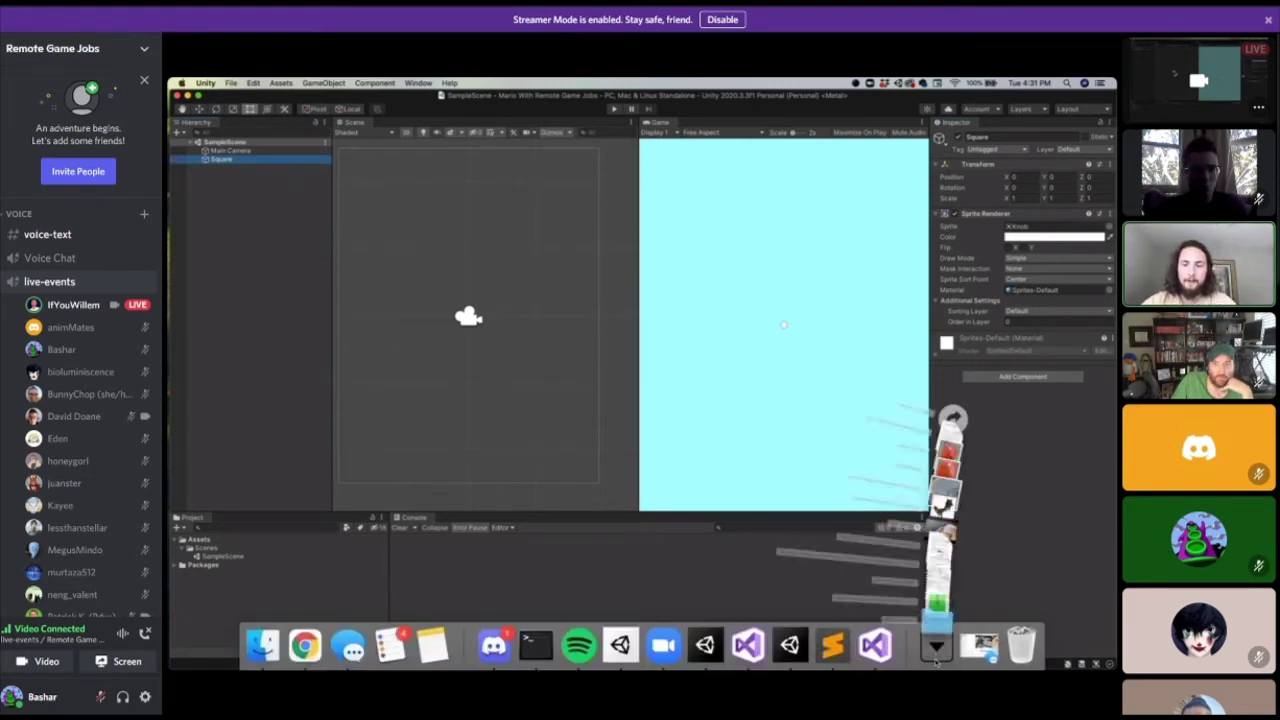
pyautogui.click(938, 602)
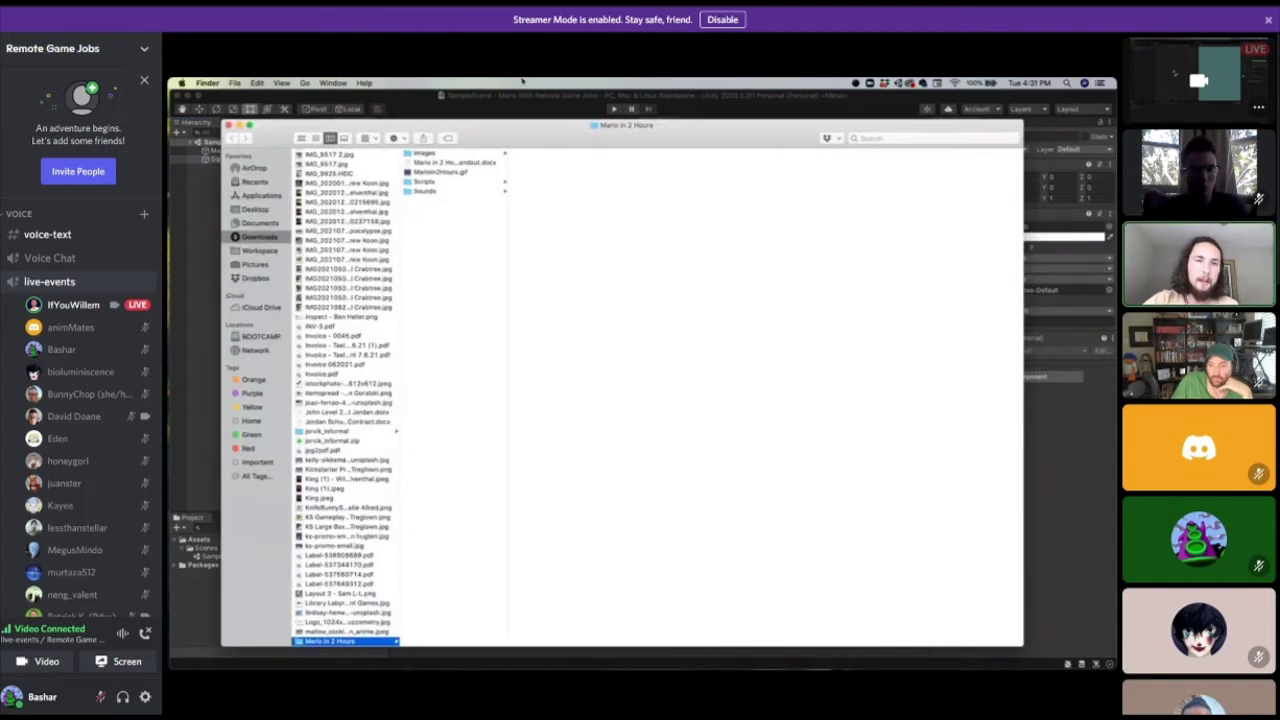
pyautogui.moveTo(503, 137); pyautogui.dragTo(764, 111)
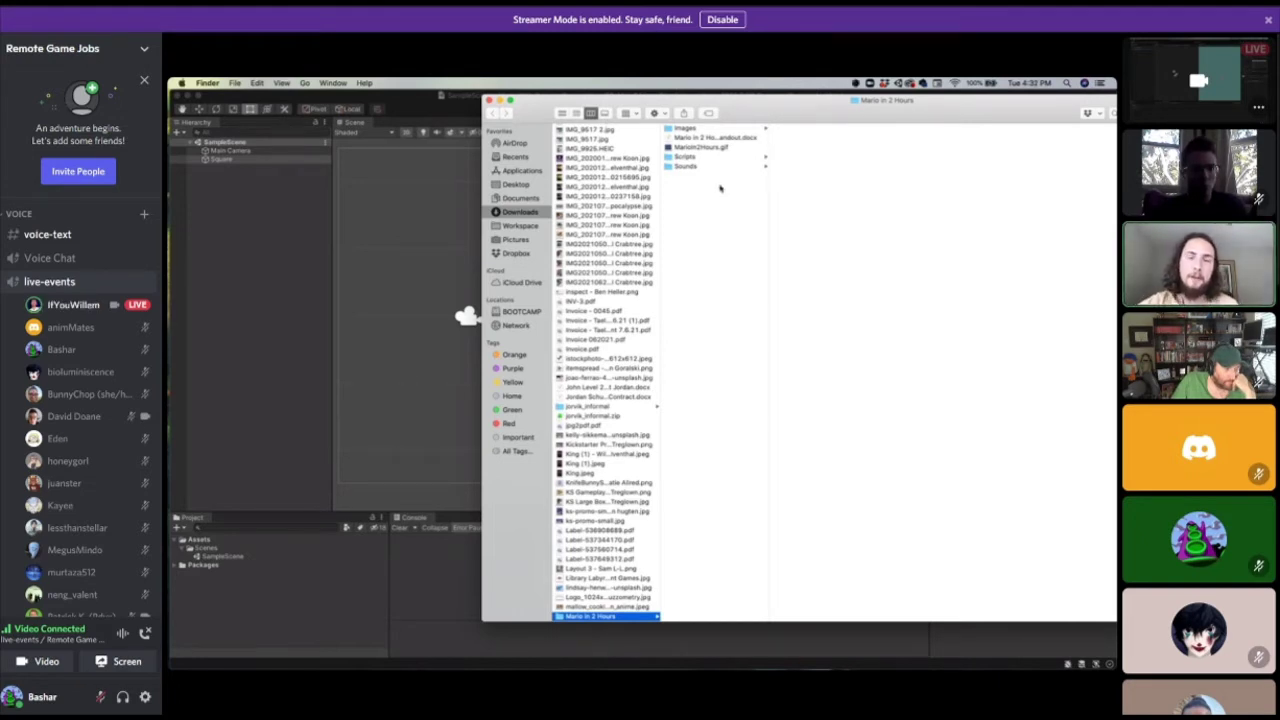
# Look through the handout document and the Images, Scripts and Sounds folders inside Mario in 2 Hours.
pyautogui.click(686, 128)
pyautogui.click(712, 137)
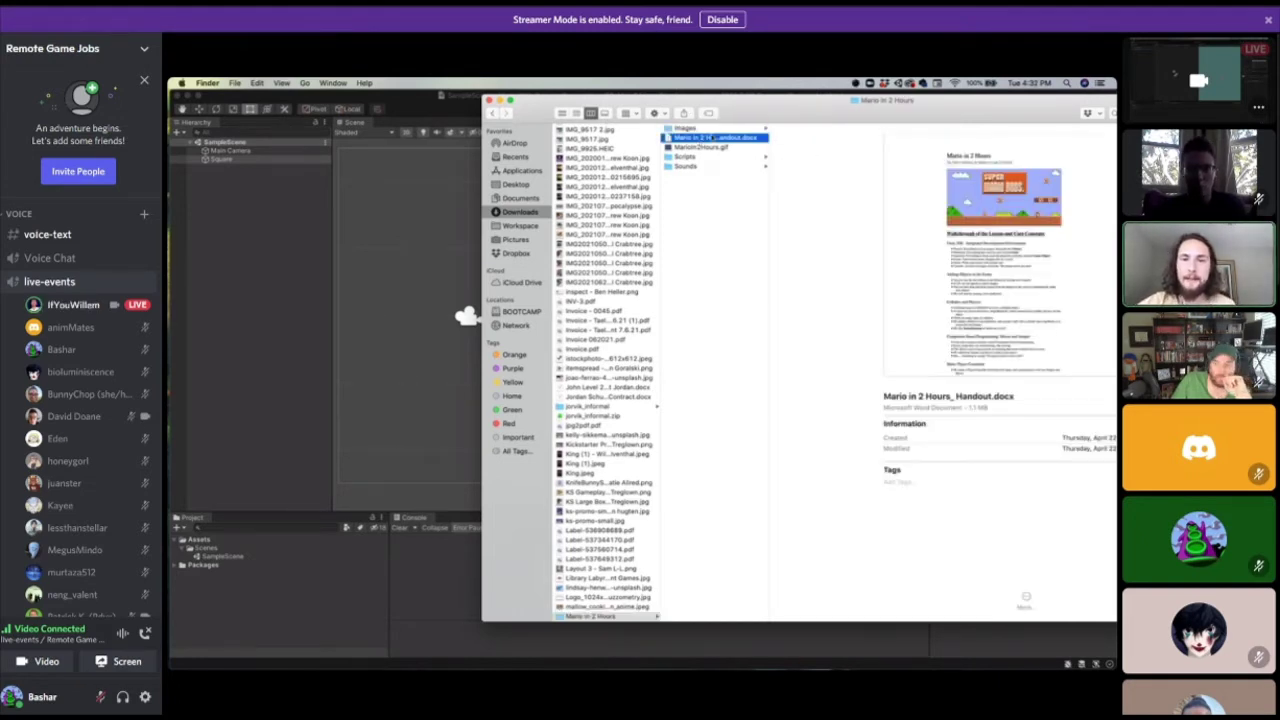
pyautogui.click(698, 129)
pyautogui.click(684, 157)
pyautogui.click(686, 166)
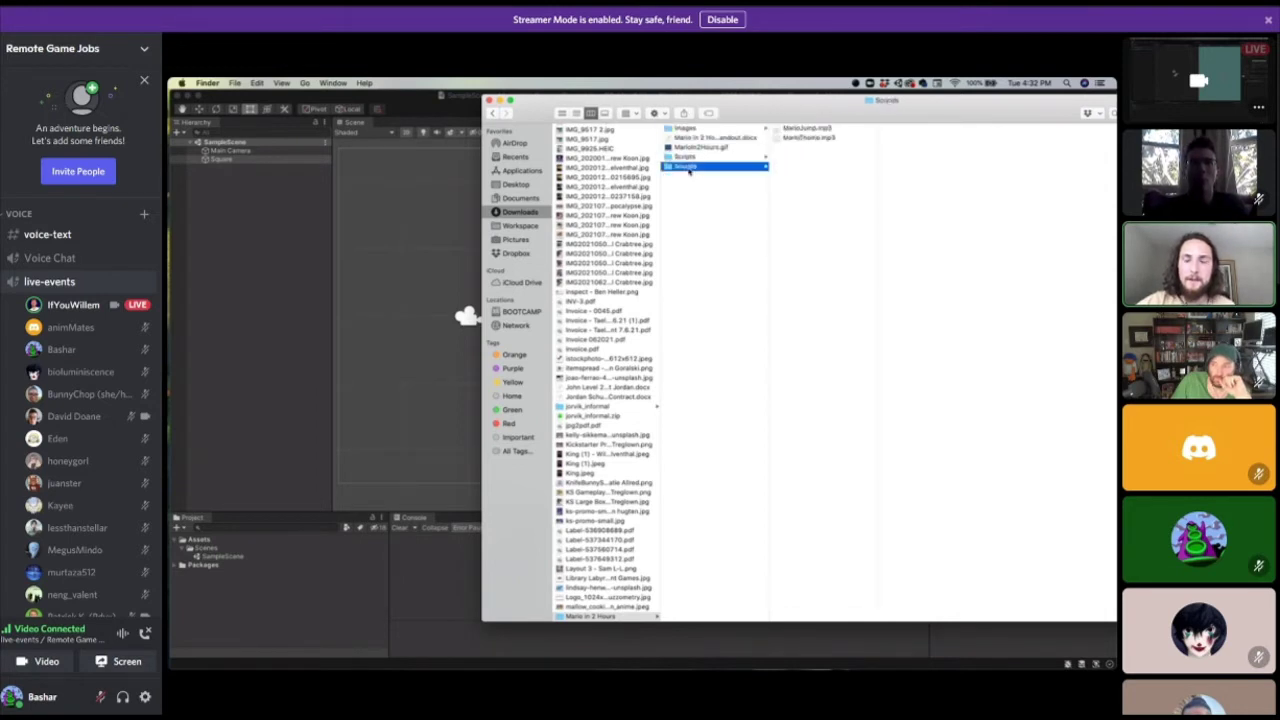
pyautogui.click(682, 129)
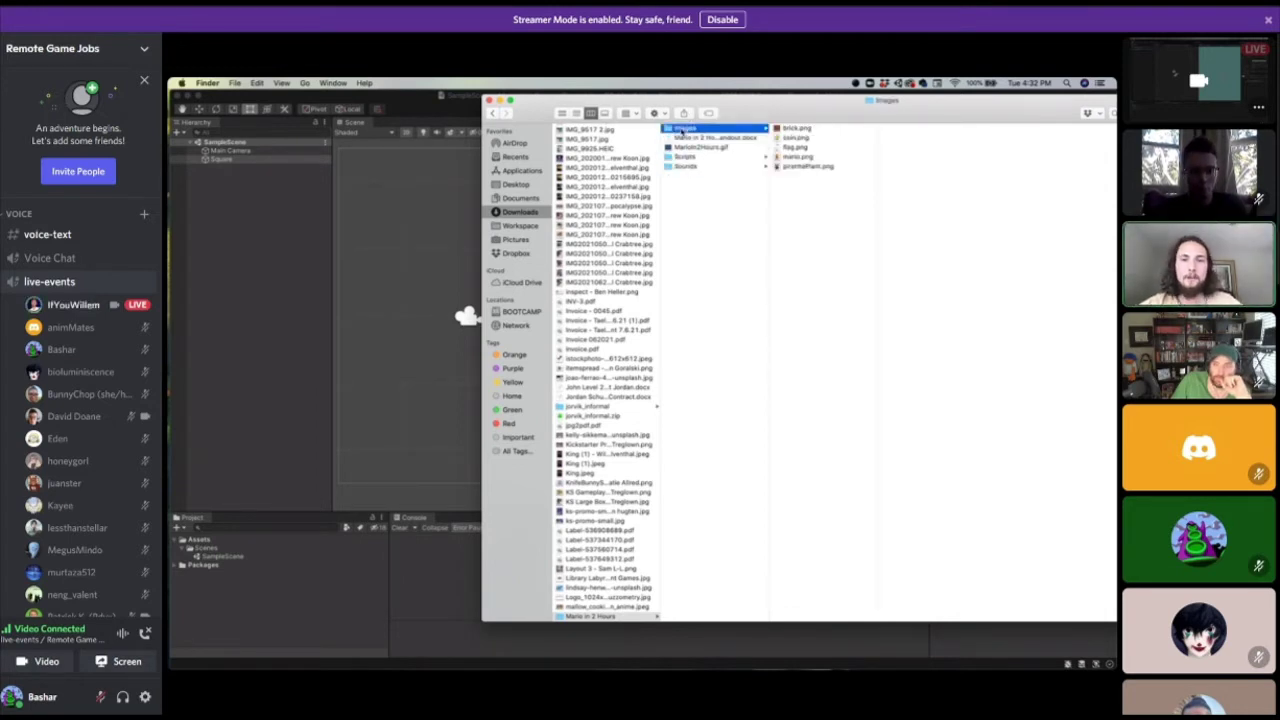
pyautogui.moveTo(682, 131); pyautogui.dragTo(713, 136)
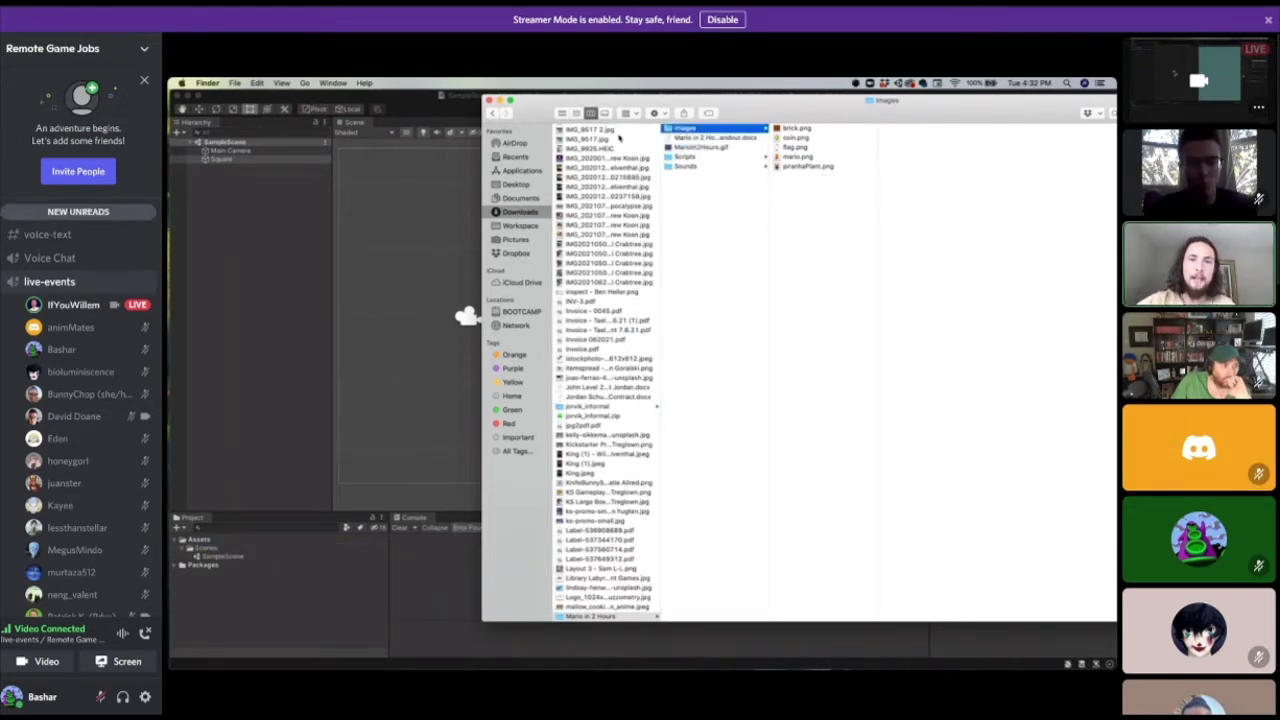
# Import the Images folder from Mario in 2 Hours into the Assets folder of the Unity project.
pyautogui.moveTo(558, 107); pyautogui.dragTo(676, 170)
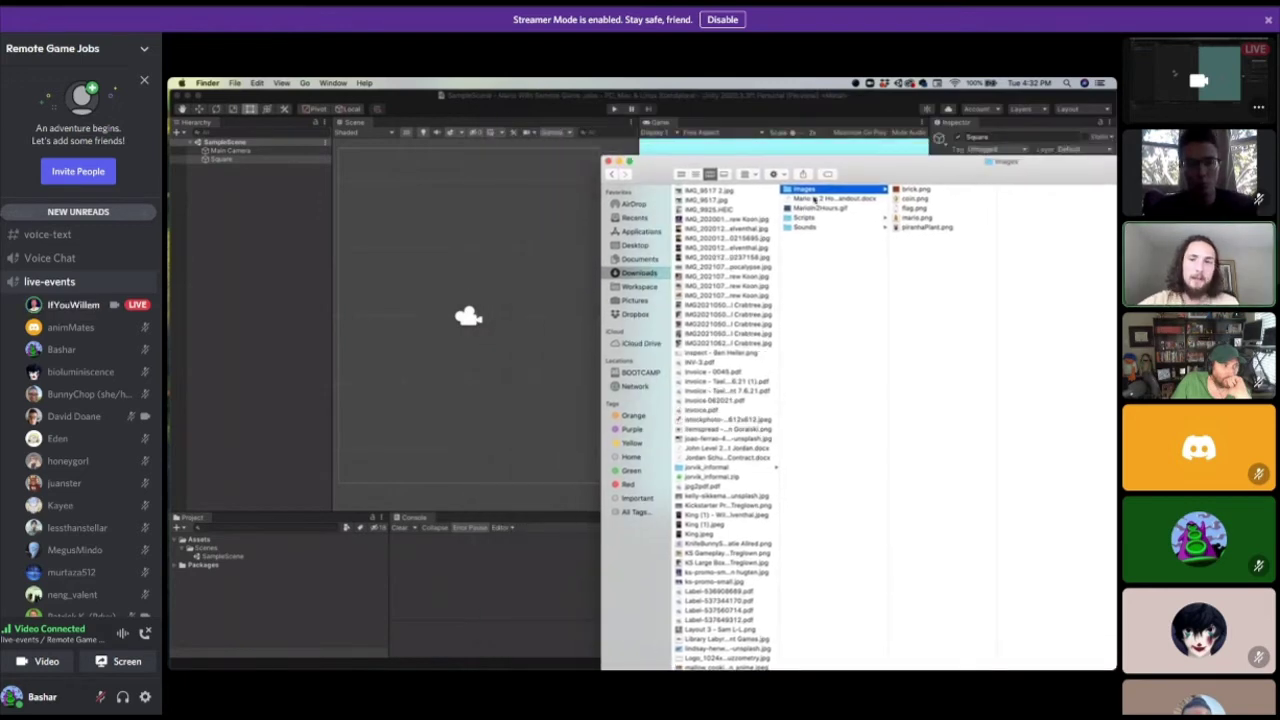
pyautogui.press('Right')
pyautogui.press('Down')
pyautogui.press('Down')
pyautogui.press('Down')
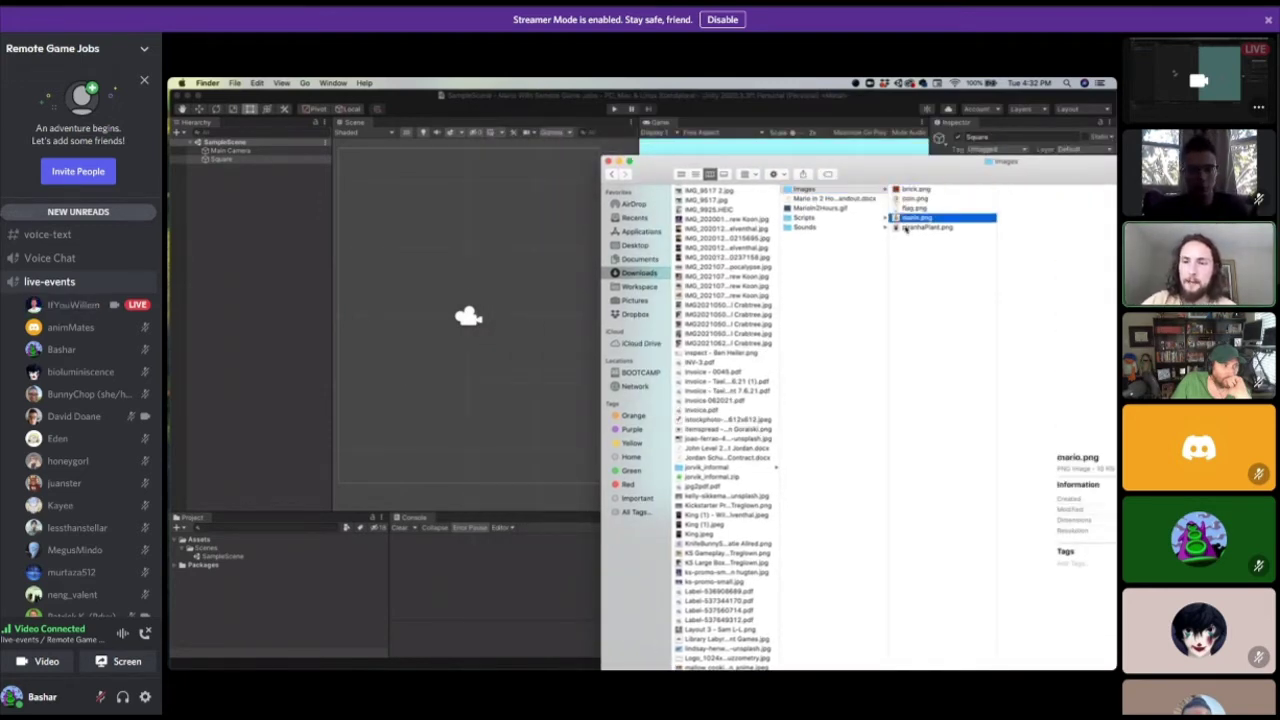
pyautogui.press('Down')
pyautogui.click(814, 190)
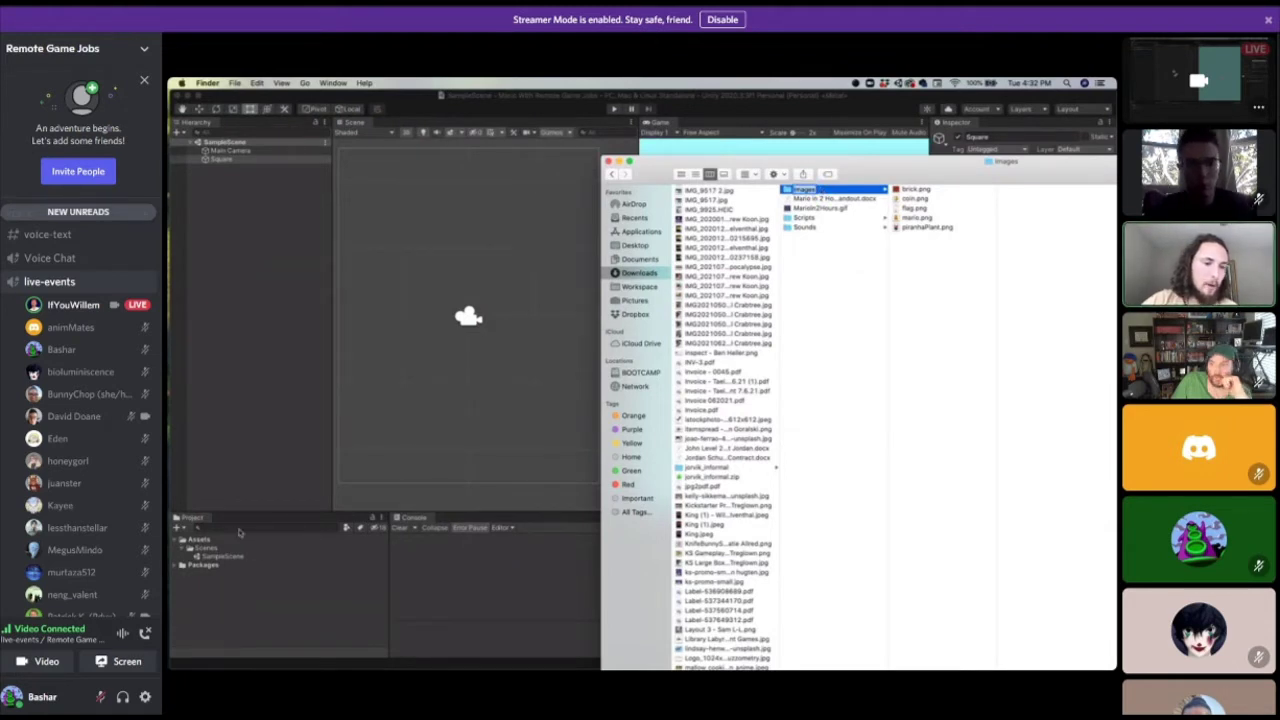
pyautogui.moveTo(800, 189); pyautogui.dragTo(243, 553)
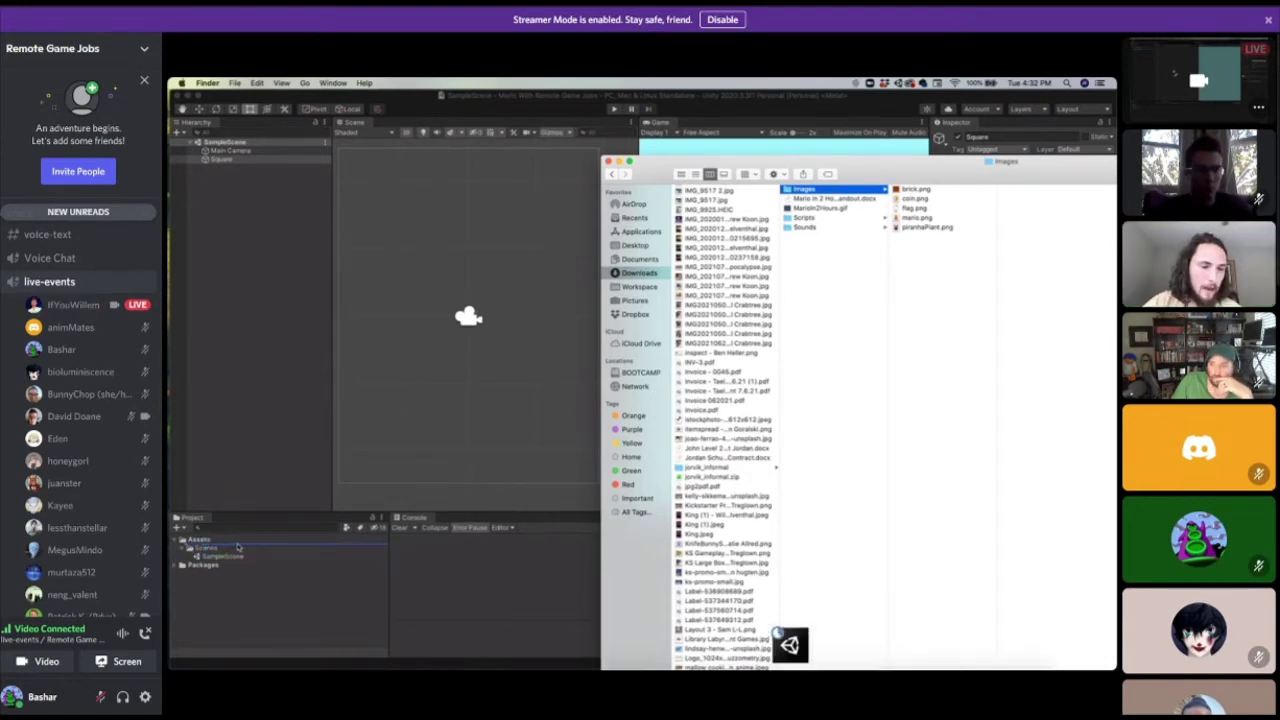
pyautogui.click(255, 557)
pyautogui.click(207, 549)
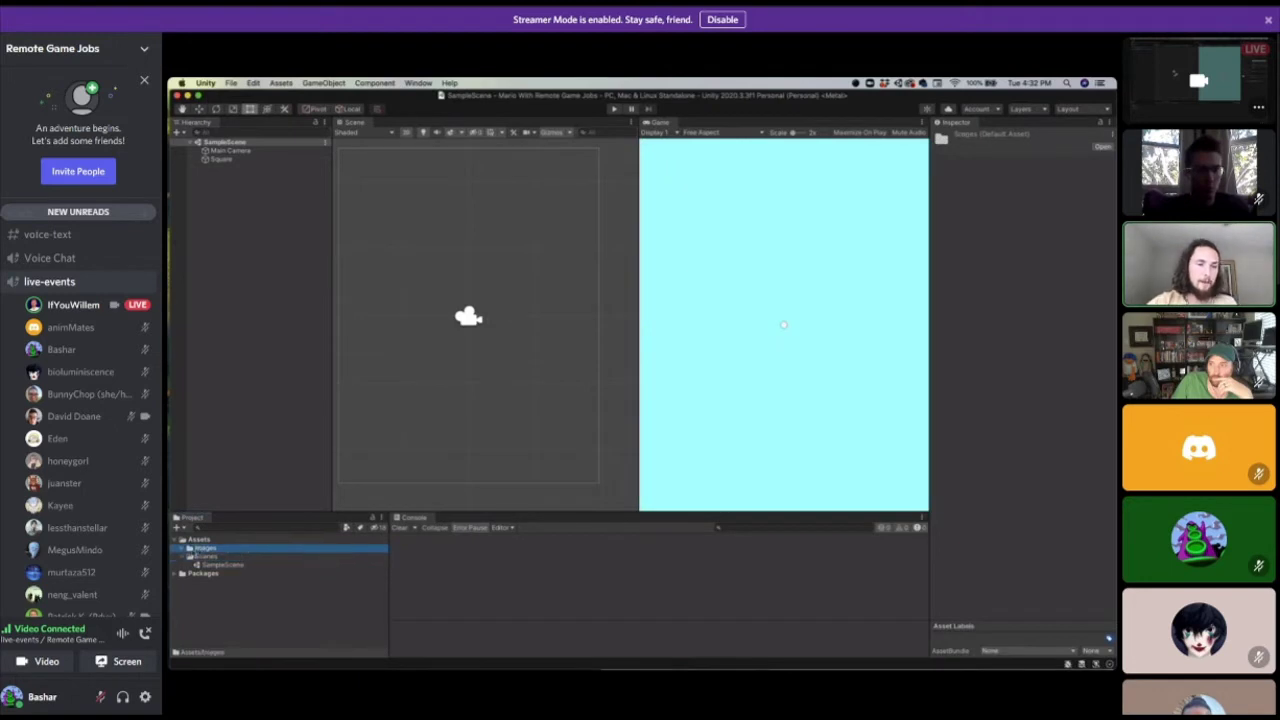
# Expand the imported Images folder and inspect the brick, coin, flag, mario and piranhaPlant sprites.
pyautogui.click(182, 549)
pyautogui.click(205, 557)
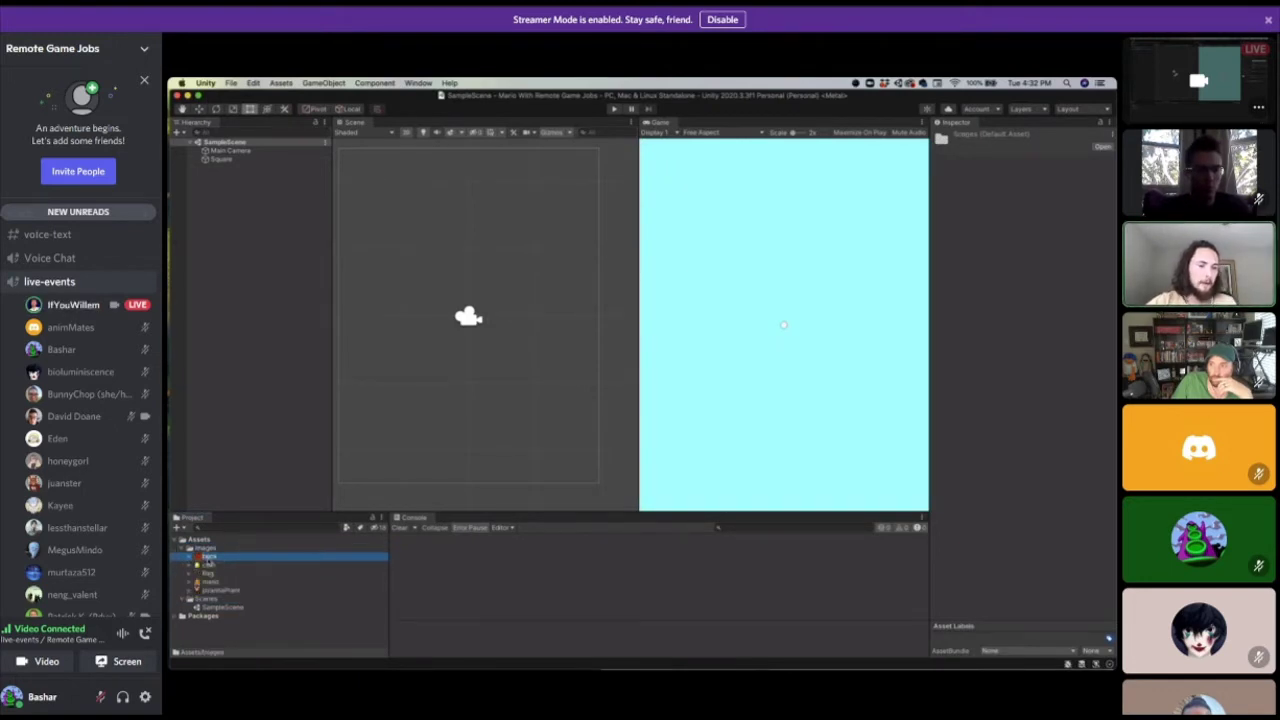
pyautogui.click(208, 565)
pyautogui.click(209, 582)
pyautogui.click(211, 591)
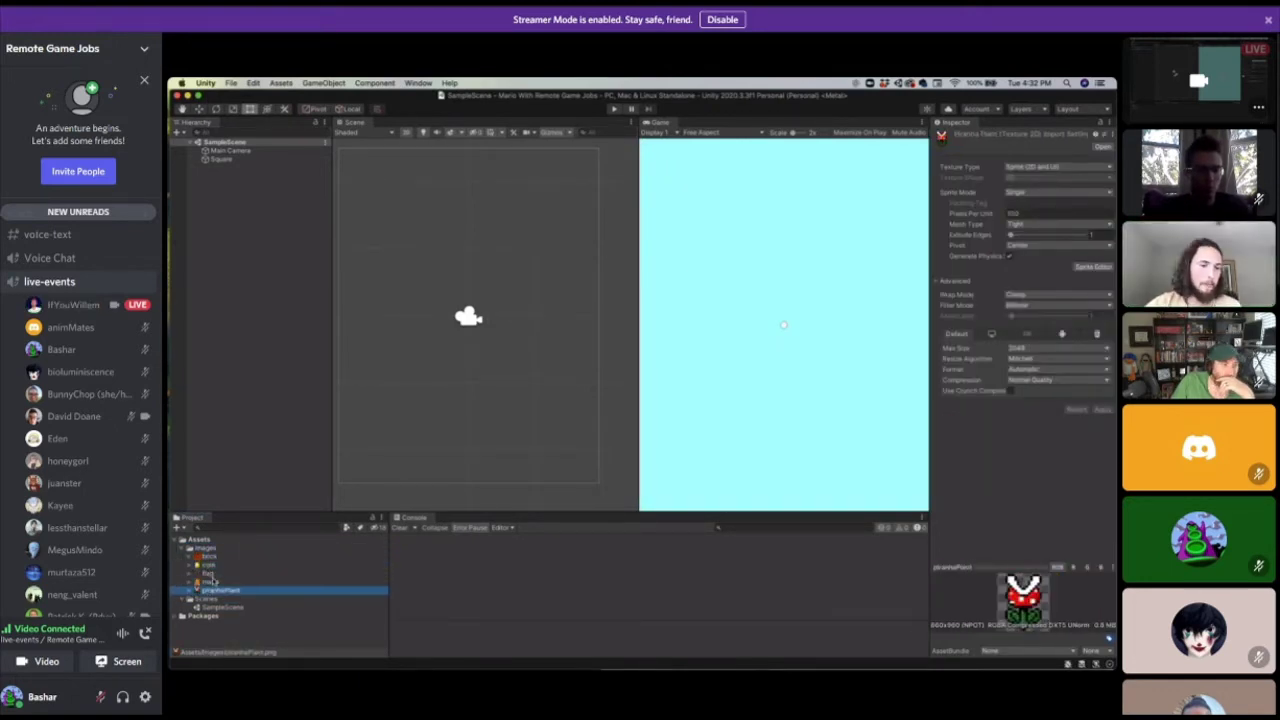
pyautogui.click(210, 582)
pyautogui.click(210, 565)
pyautogui.click(210, 574)
pyautogui.click(210, 557)
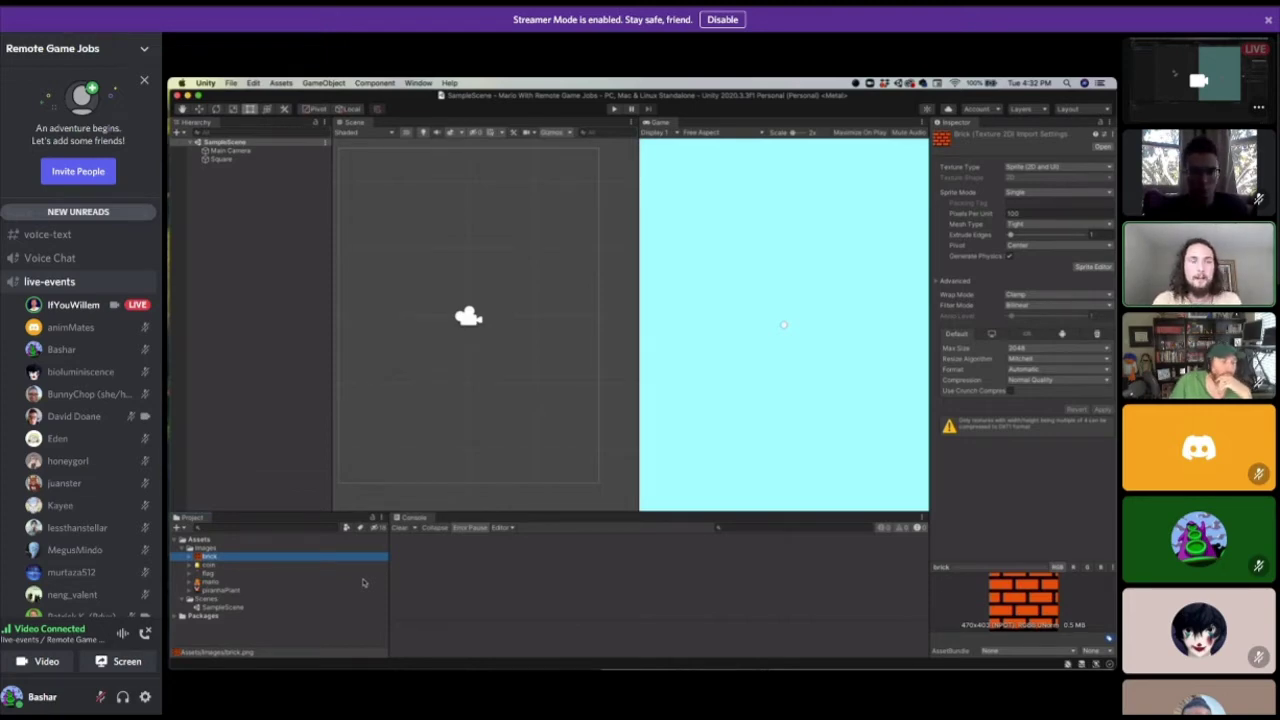
pyautogui.hotkey('ctrl', 'Up')
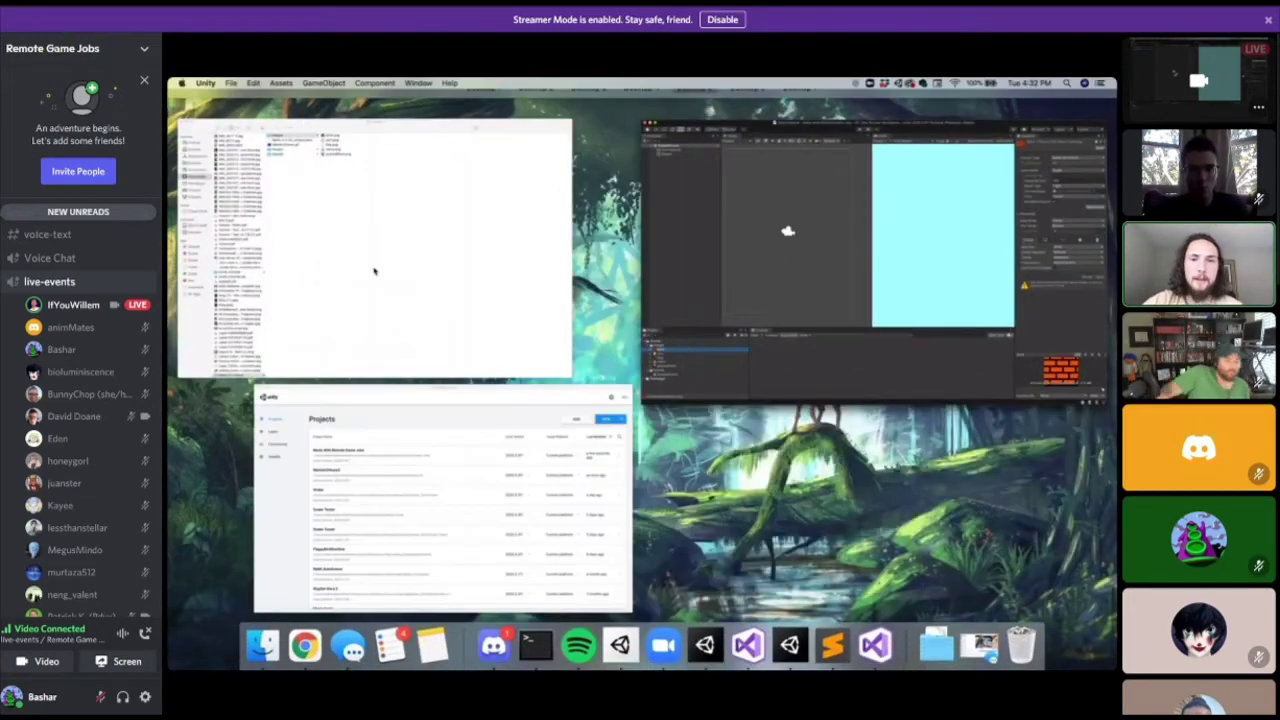
pyautogui.click(374, 271)
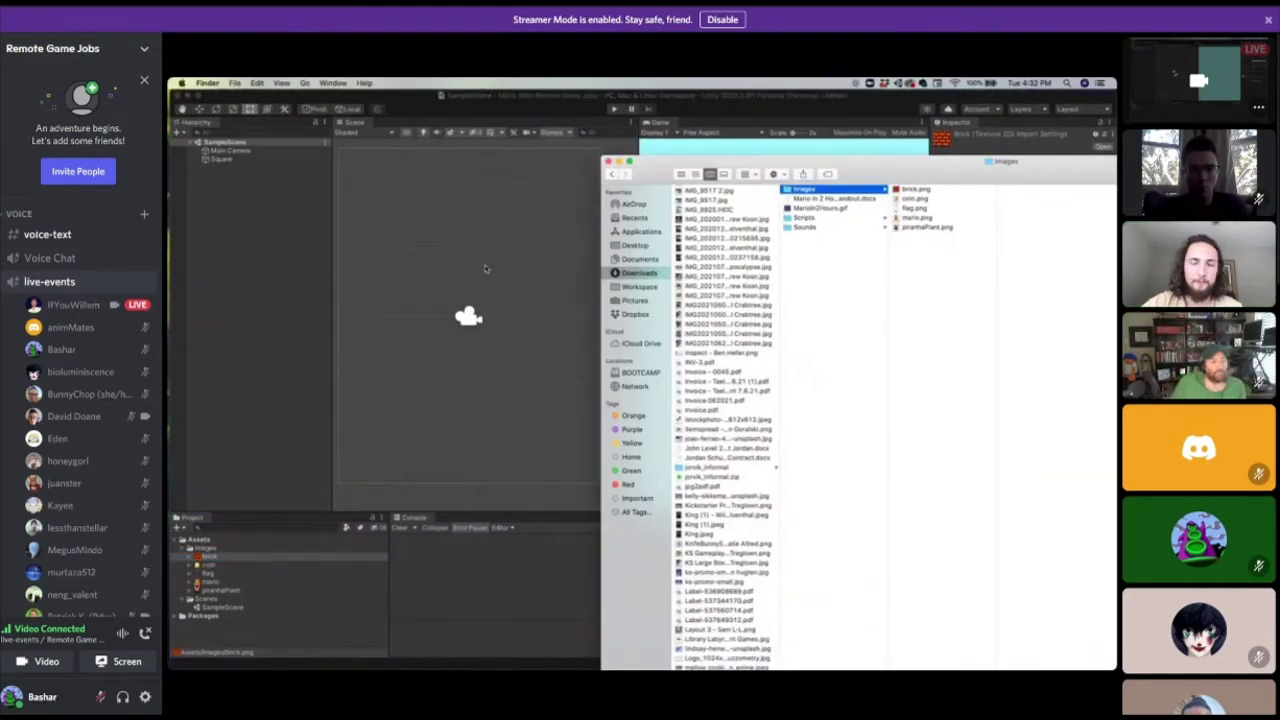
pyautogui.click(486, 271)
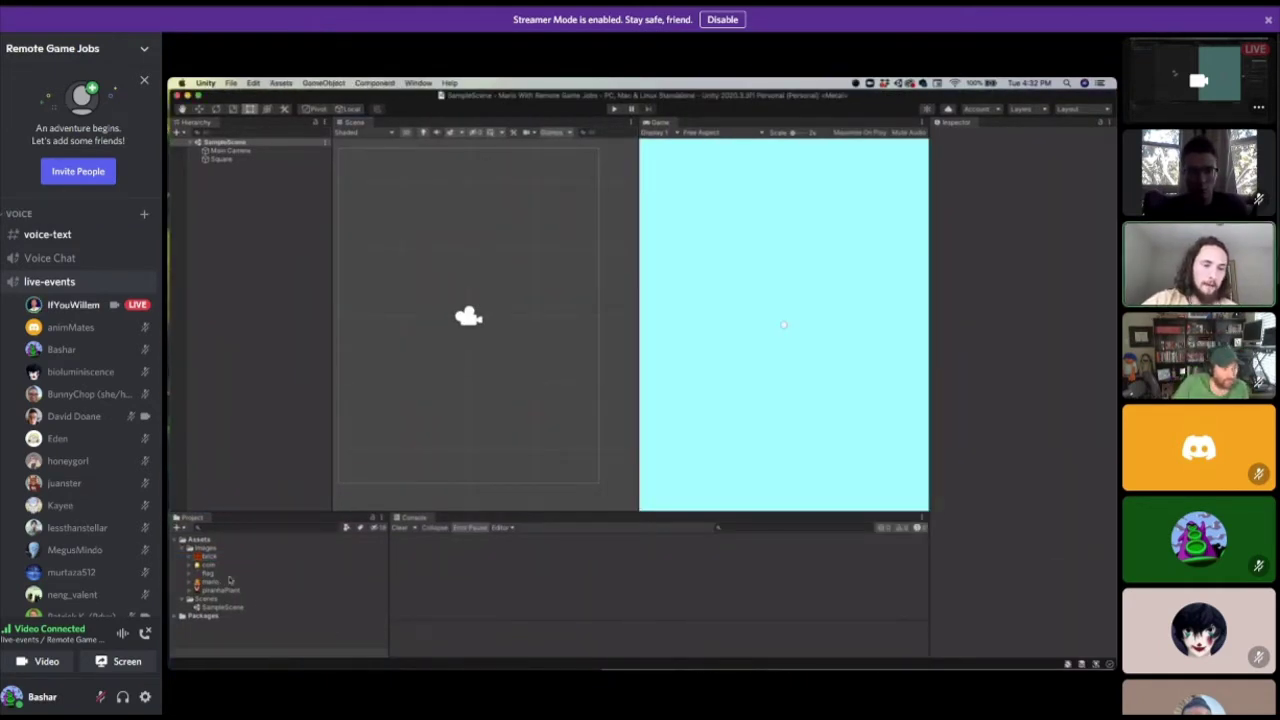
# Assign the brick image from the Images folder as the Square object's sprite.
pyautogui.click(204, 550)
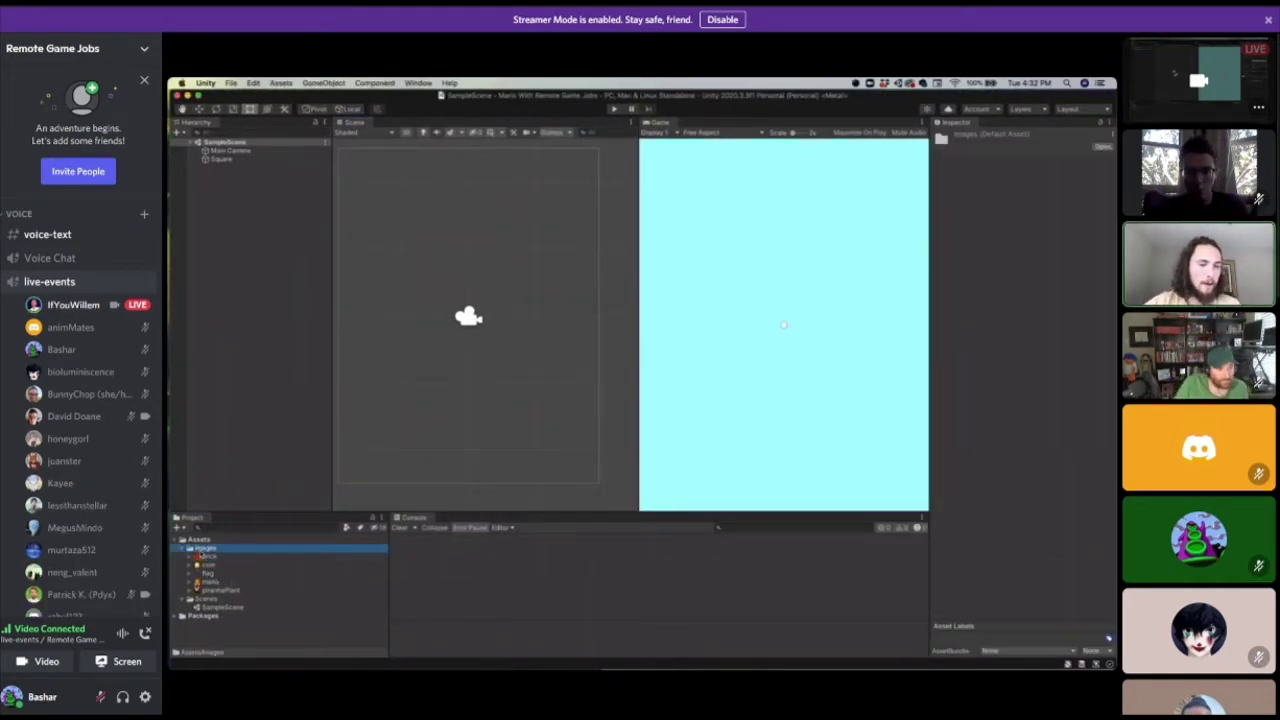
pyautogui.click(208, 557)
pyautogui.click(221, 160)
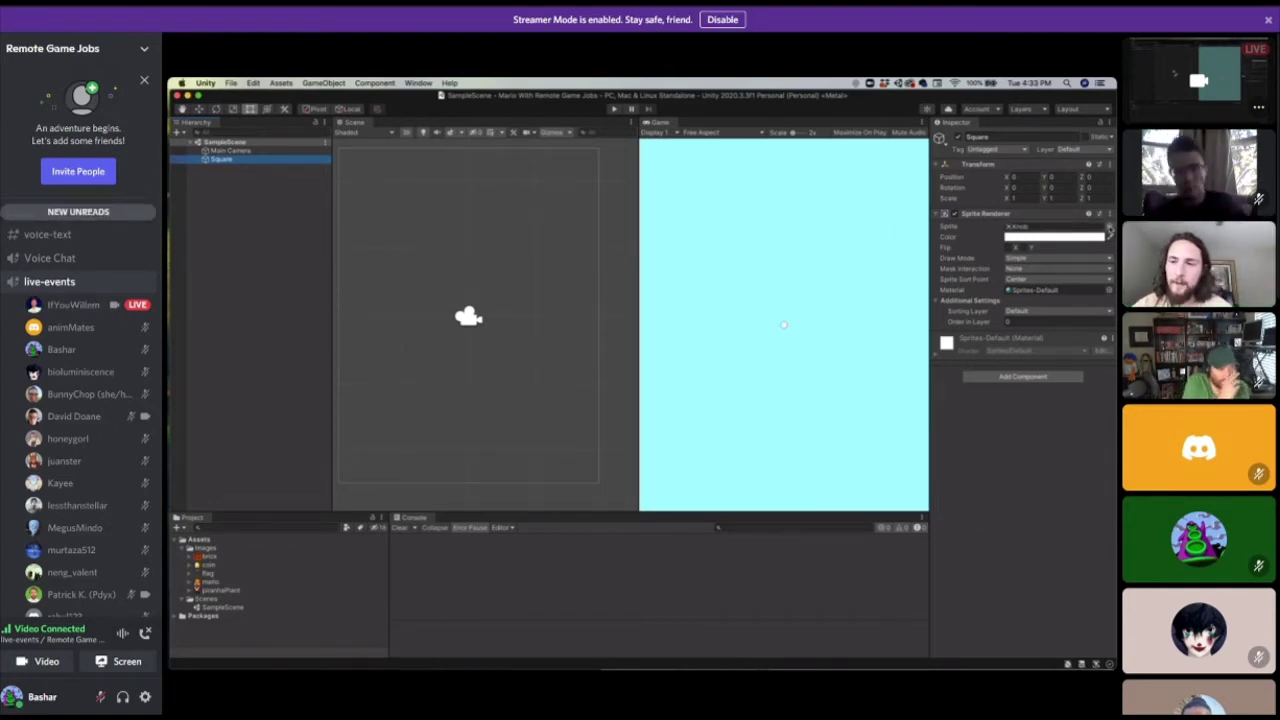
pyautogui.click(1109, 229)
pyautogui.moveTo(1020, 222); pyautogui.dragTo(785, 189)
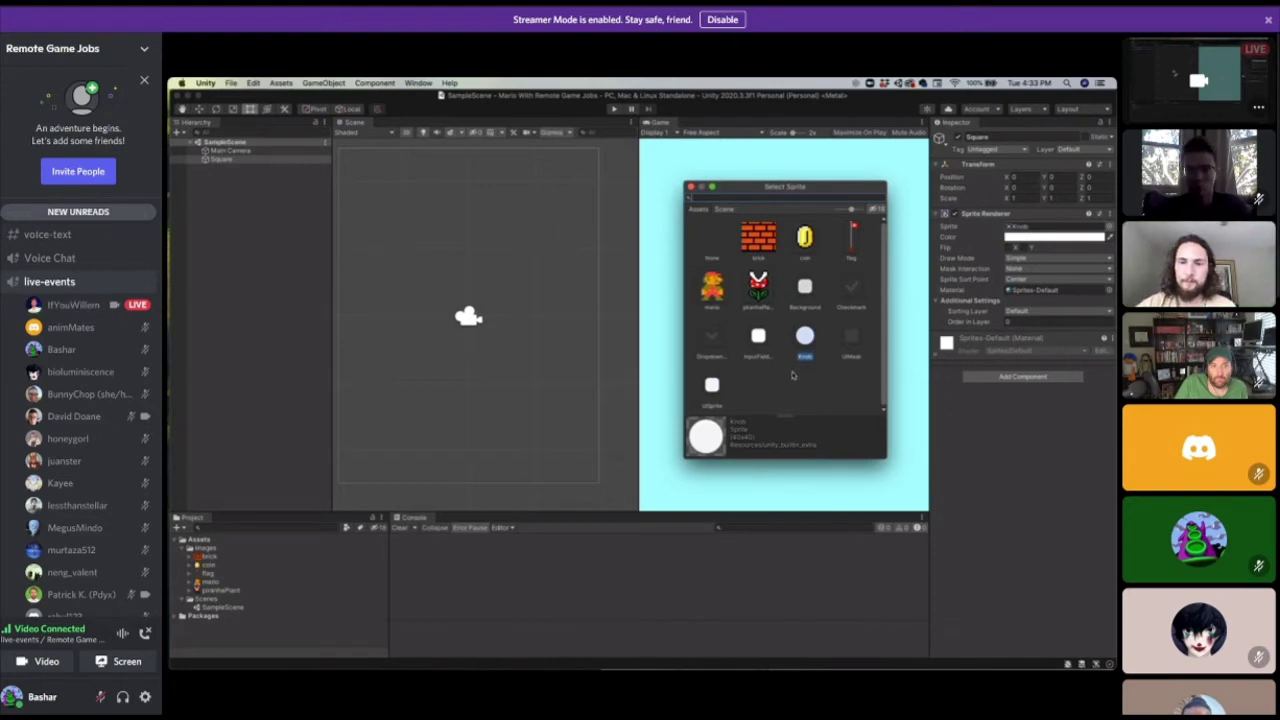
pyautogui.click(690, 188)
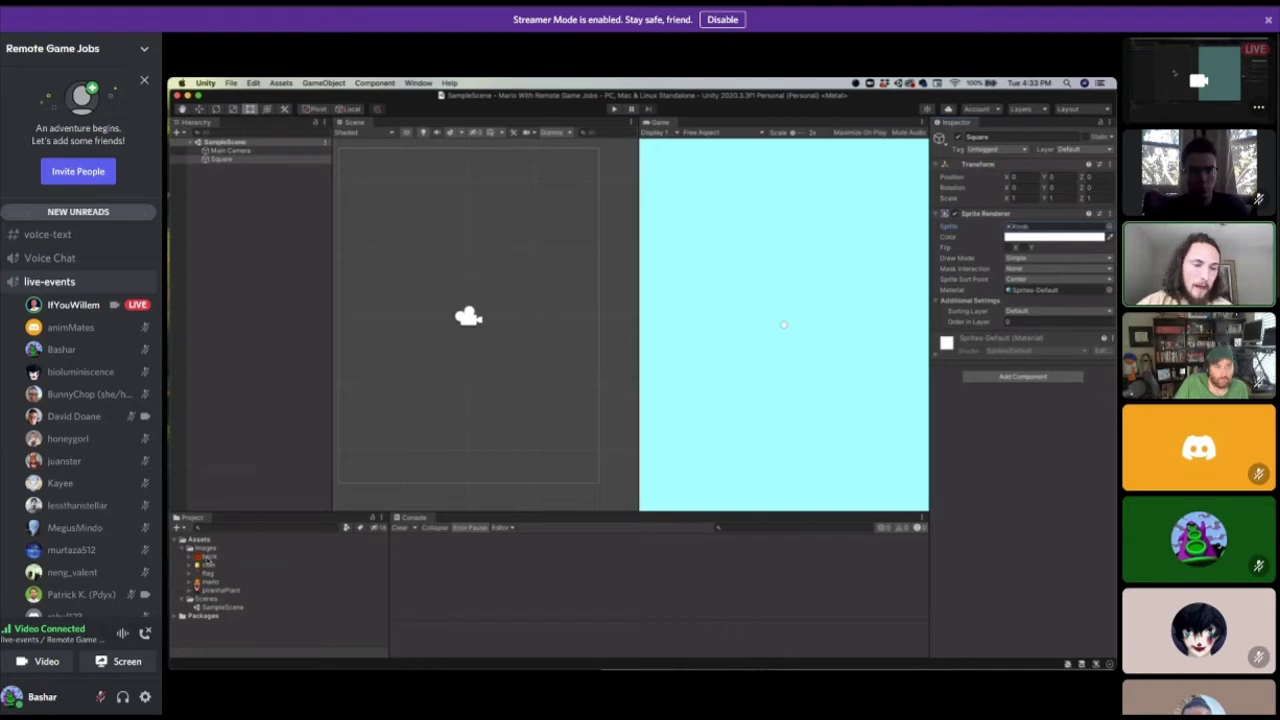
pyautogui.moveTo(207, 558); pyautogui.dragTo(1030, 229)
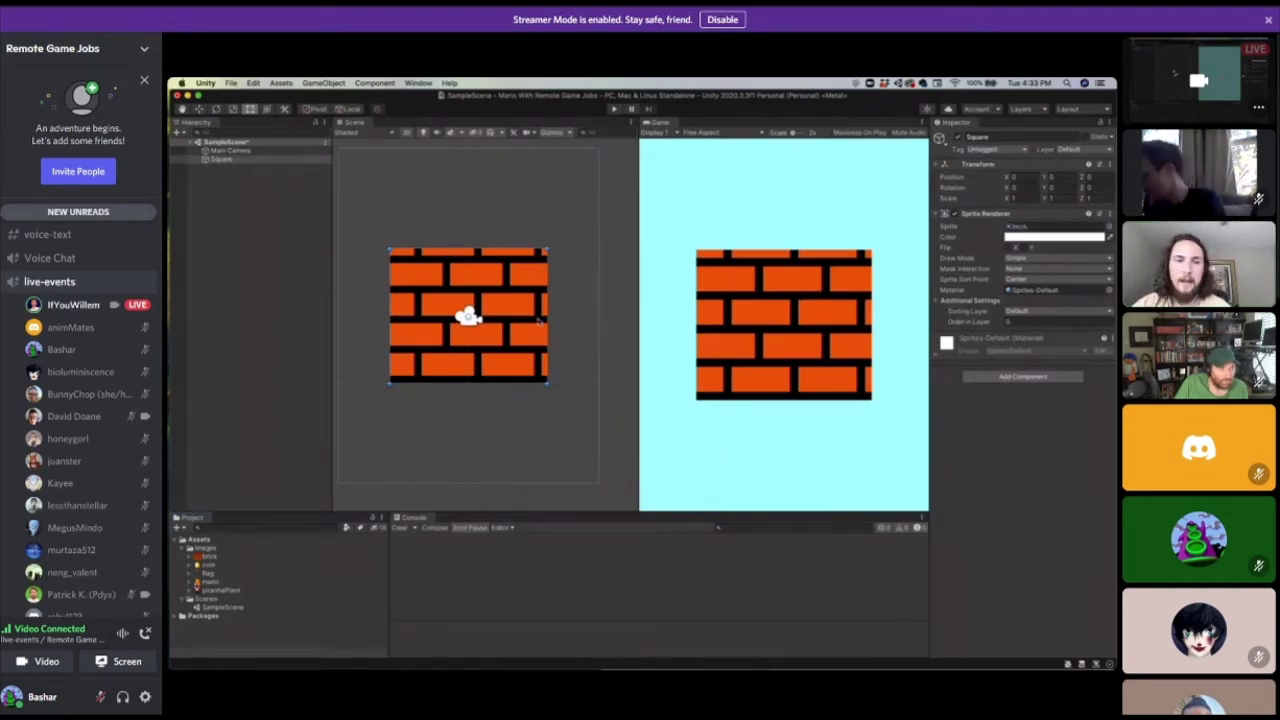
# Shrink the brick-textured Square to a scale of about 0.41 by 0.58 and place it at about X 0.07, Y 2.41.
pyautogui.moveTo(532, 334); pyautogui.dragTo(538, 213)
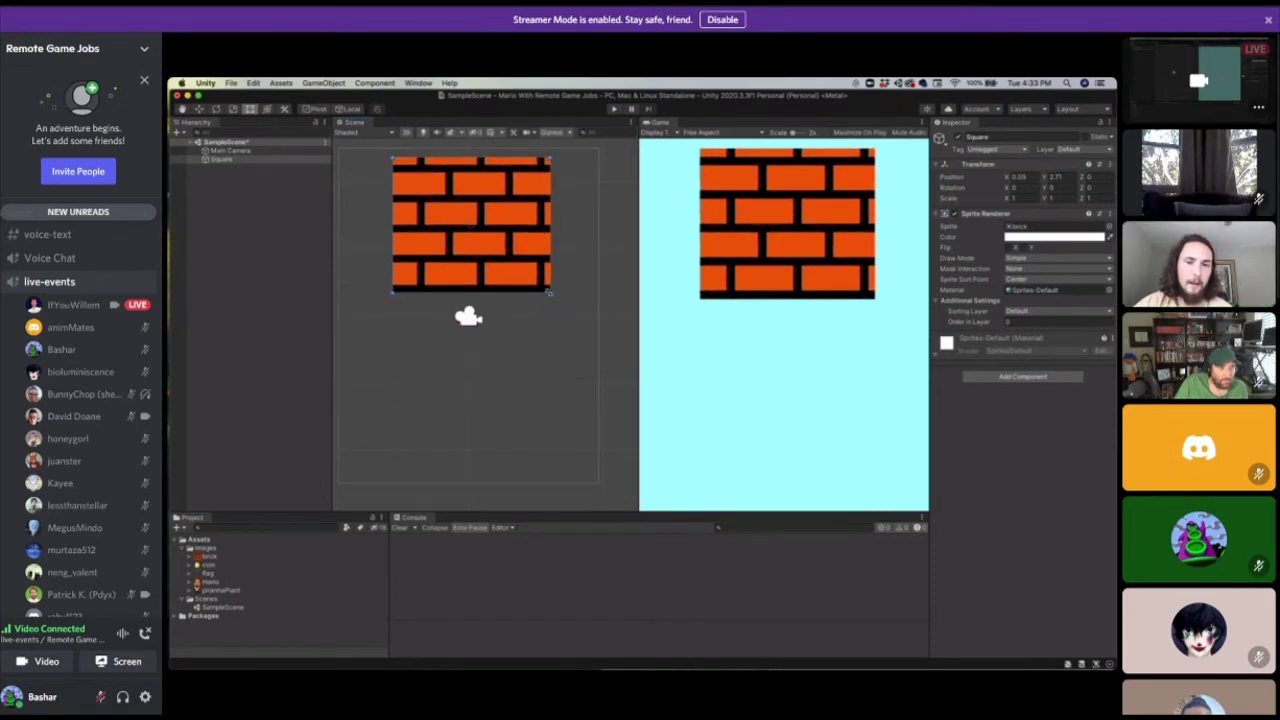
pyautogui.moveTo(548, 292); pyautogui.dragTo(458, 234)
pyautogui.moveTo(441, 182); pyautogui.dragTo(487, 222)
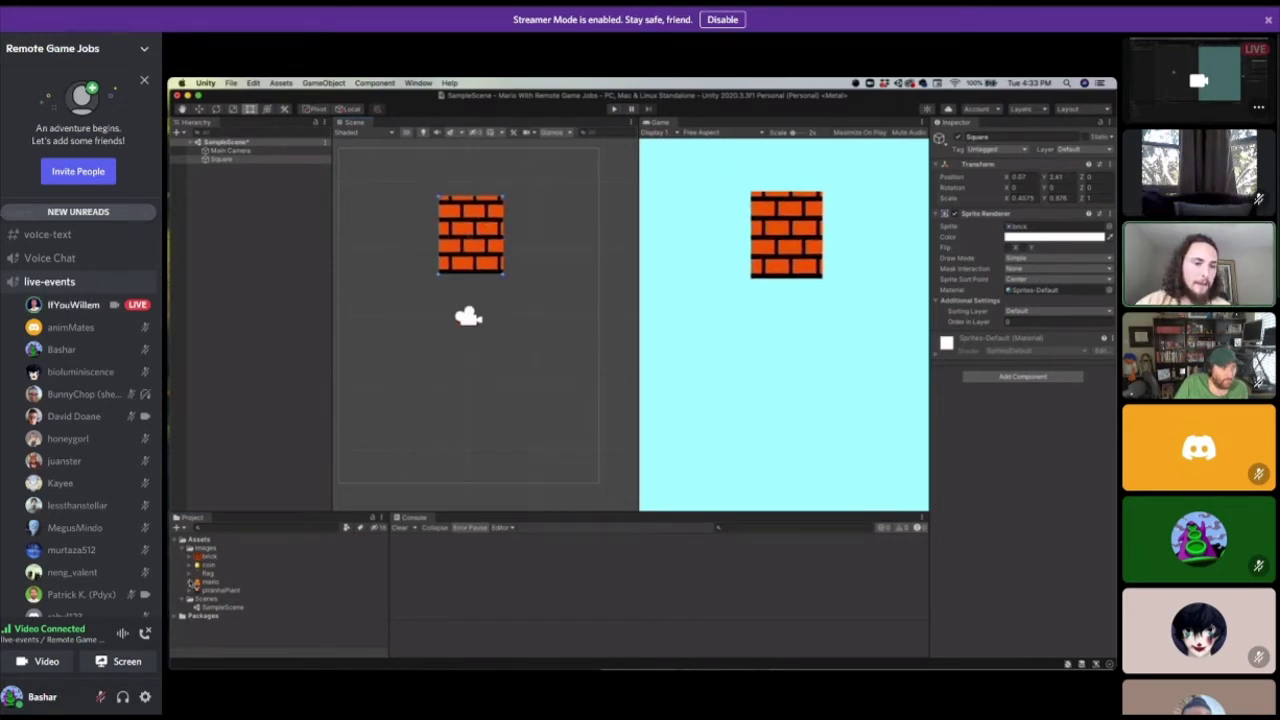
# Try adding the brick and coin images directly to the scene as new objects, and delete them again.
pyautogui.moveTo(205, 555); pyautogui.dragTo(505, 372)
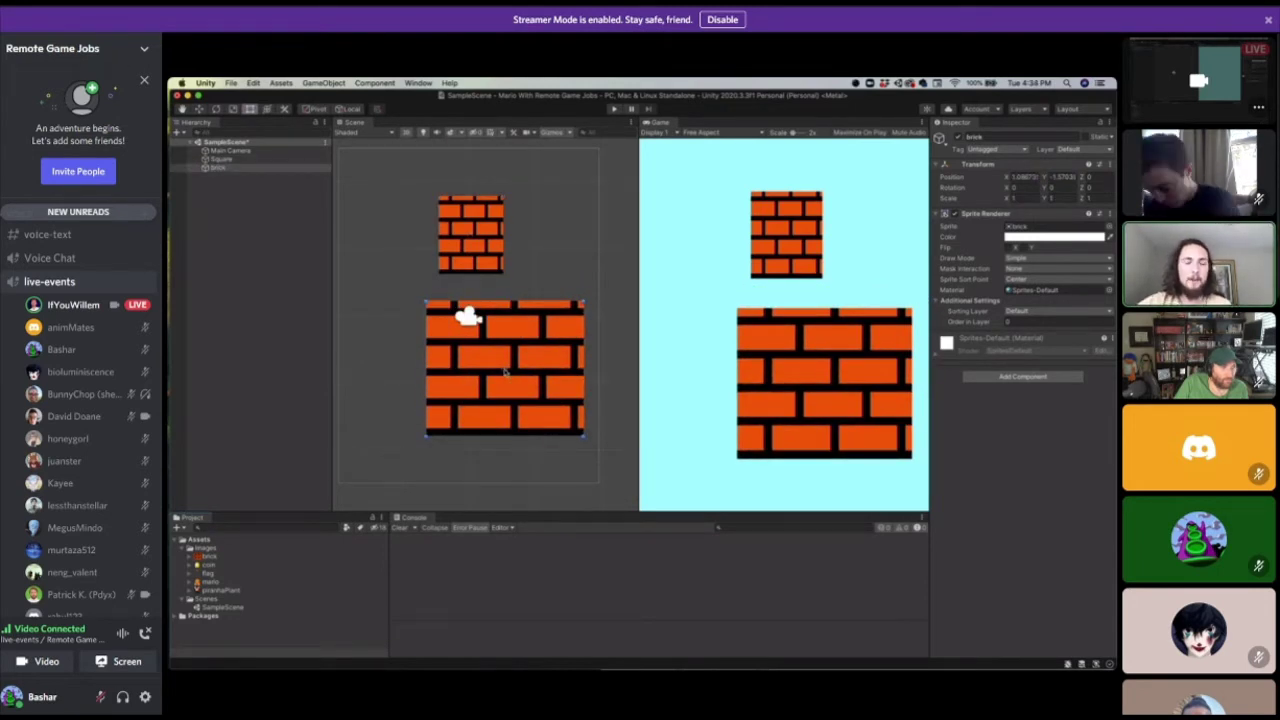
pyautogui.click(224, 169)
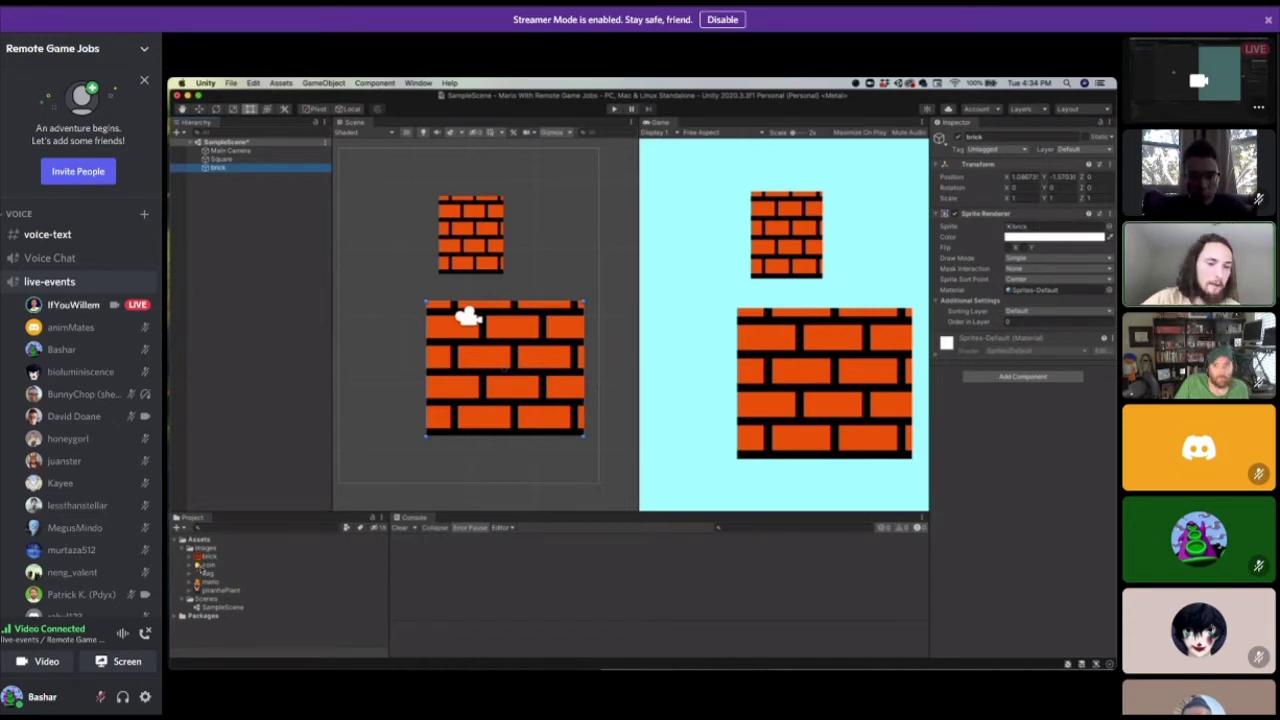
pyautogui.moveTo(202, 568); pyautogui.dragTo(398, 275)
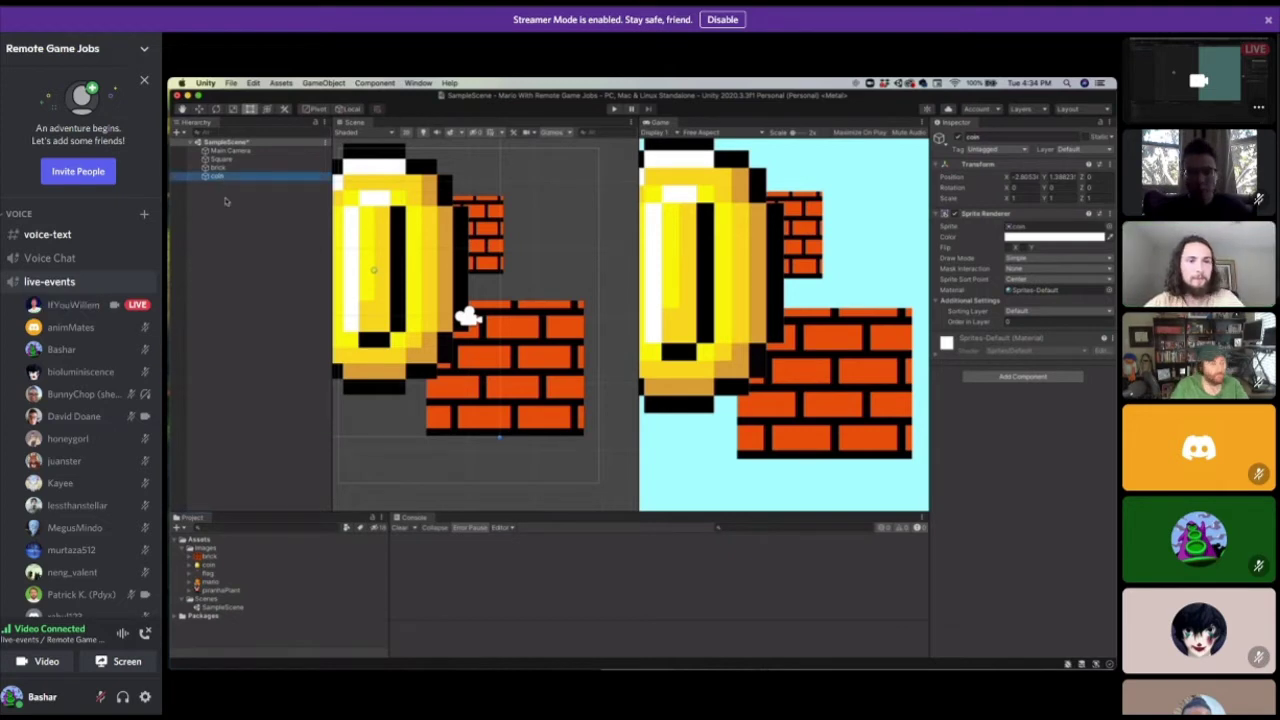
pyautogui.press('super+BackSpace')
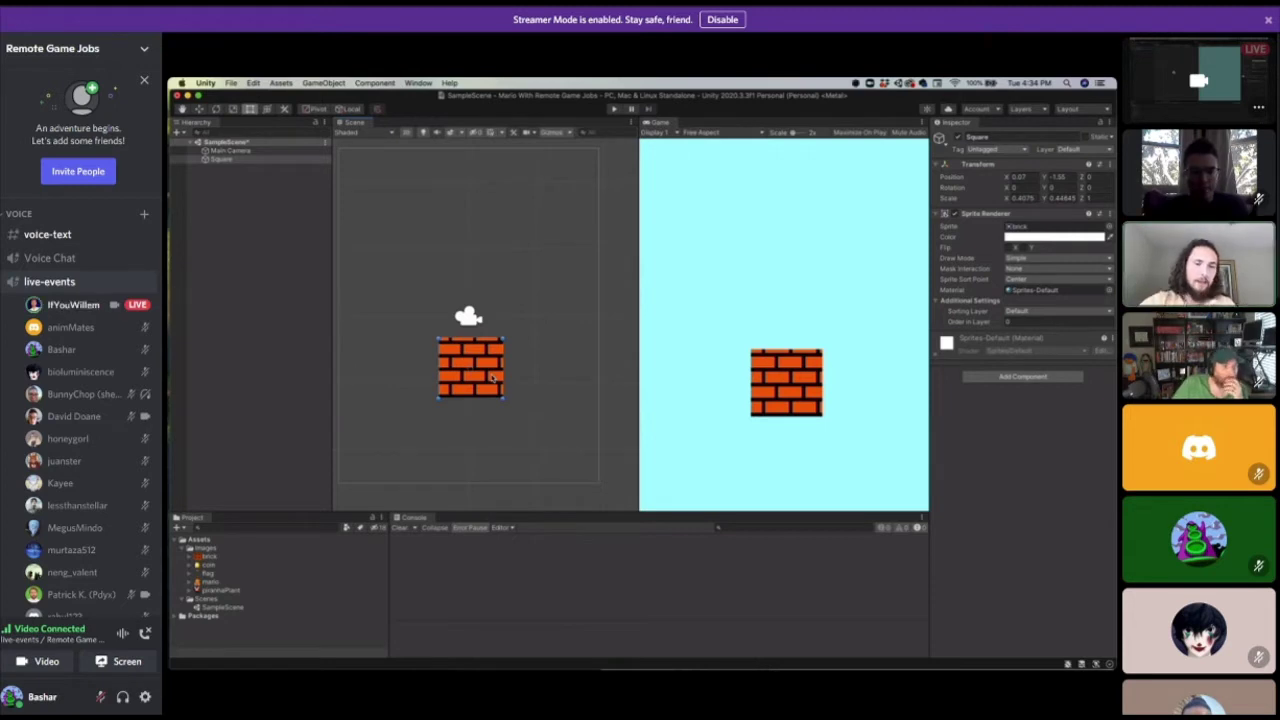
# Nudge the brick Square to about X 0.05, Y -1.48 and add the mario image to the scene above it.
pyautogui.moveTo(493, 362)
pyautogui.mouseDown()
pyautogui.moveTo(491, 384)
pyautogui.moveTo(491, 356)
pyautogui.mouseUp()
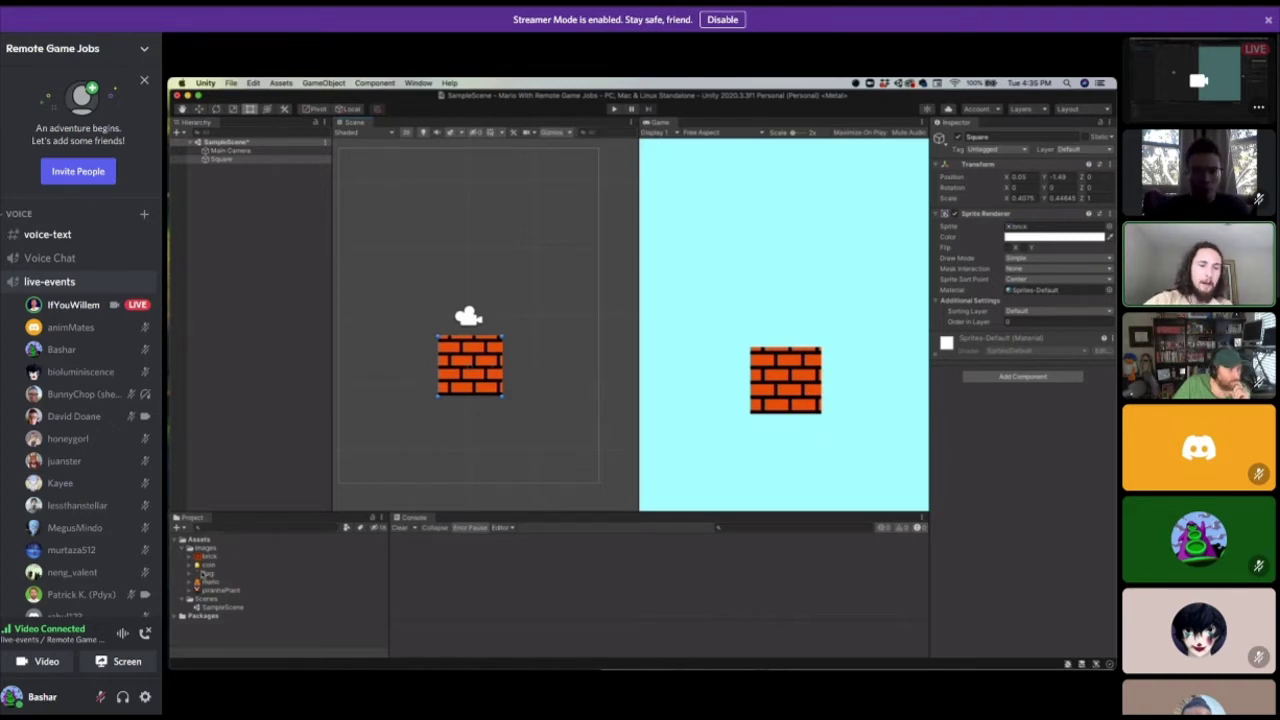
pyautogui.moveTo(210, 582); pyautogui.dragTo(472, 241)
pyautogui.moveTo(470, 240); pyautogui.dragTo(471, 241)
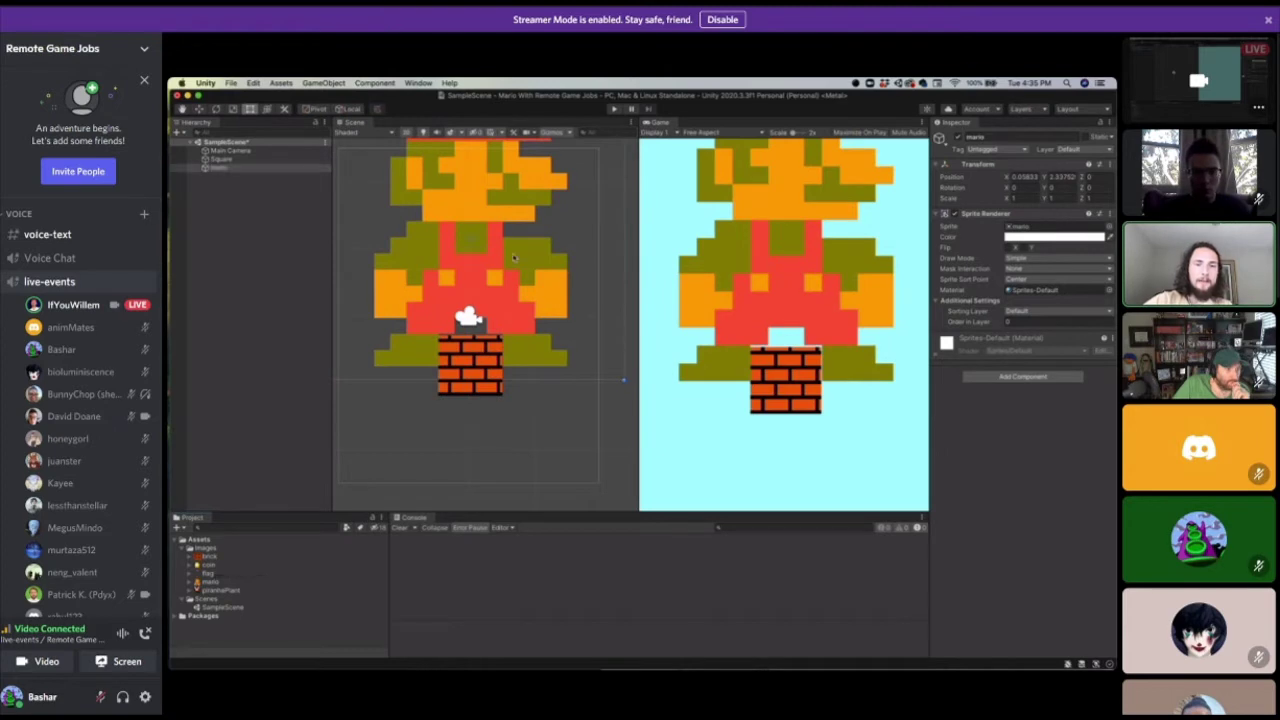
# Scale the mario object to 0.25 on X and Y, and reduce both values further to 0.15.
pyautogui.scroll(-3, 522, 377)
pyautogui.scroll(1, 522, 377)
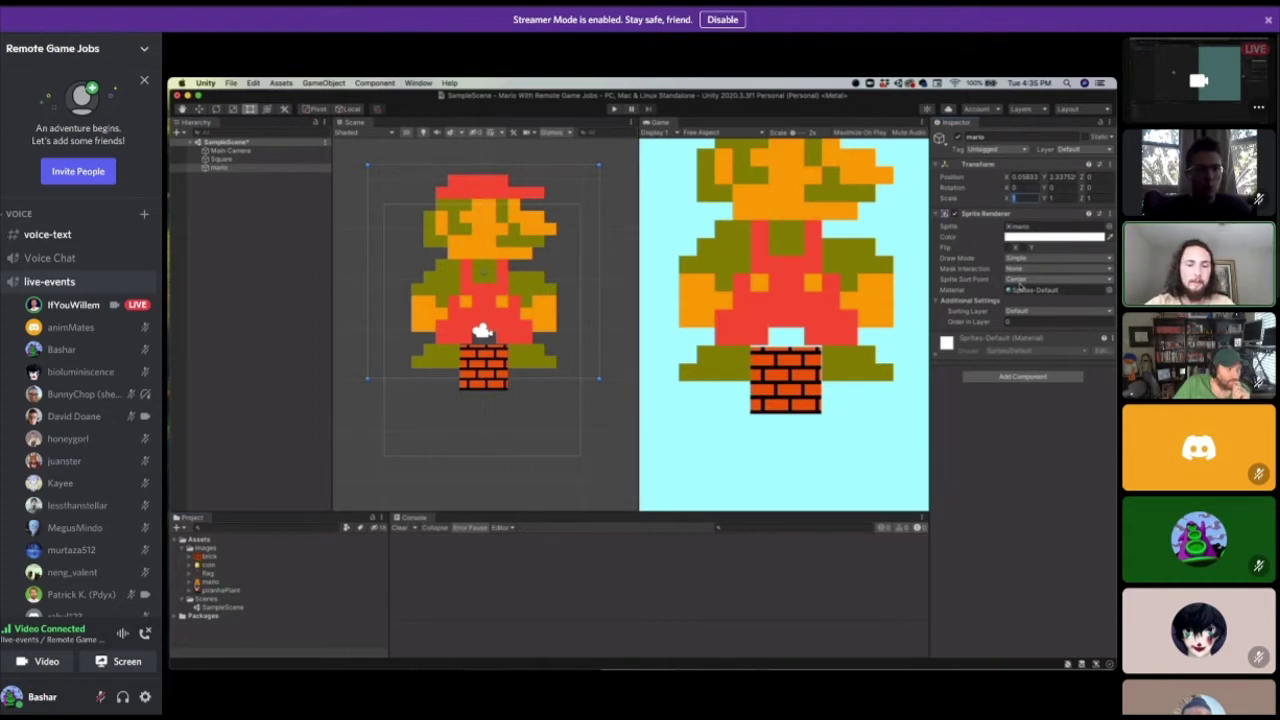
pyautogui.write('0.25')
pyautogui.click(1062, 198)
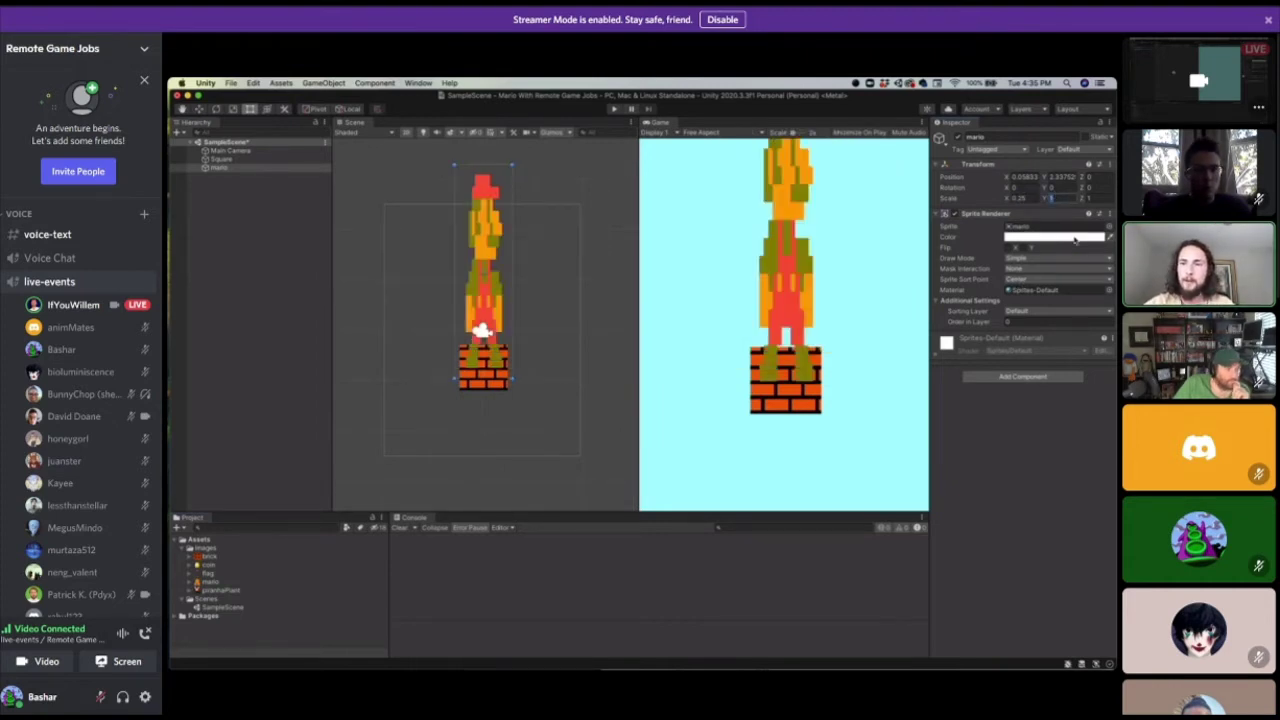
pyautogui.write('0.25')
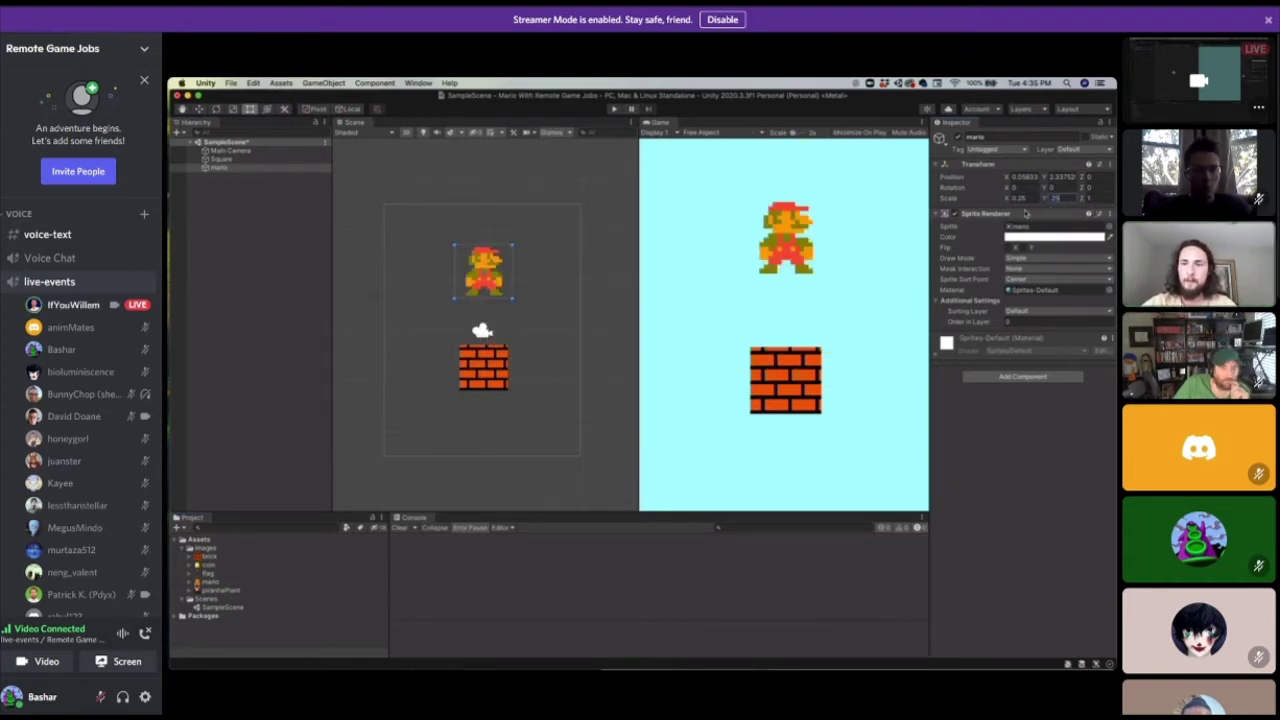
pyautogui.click(1024, 199)
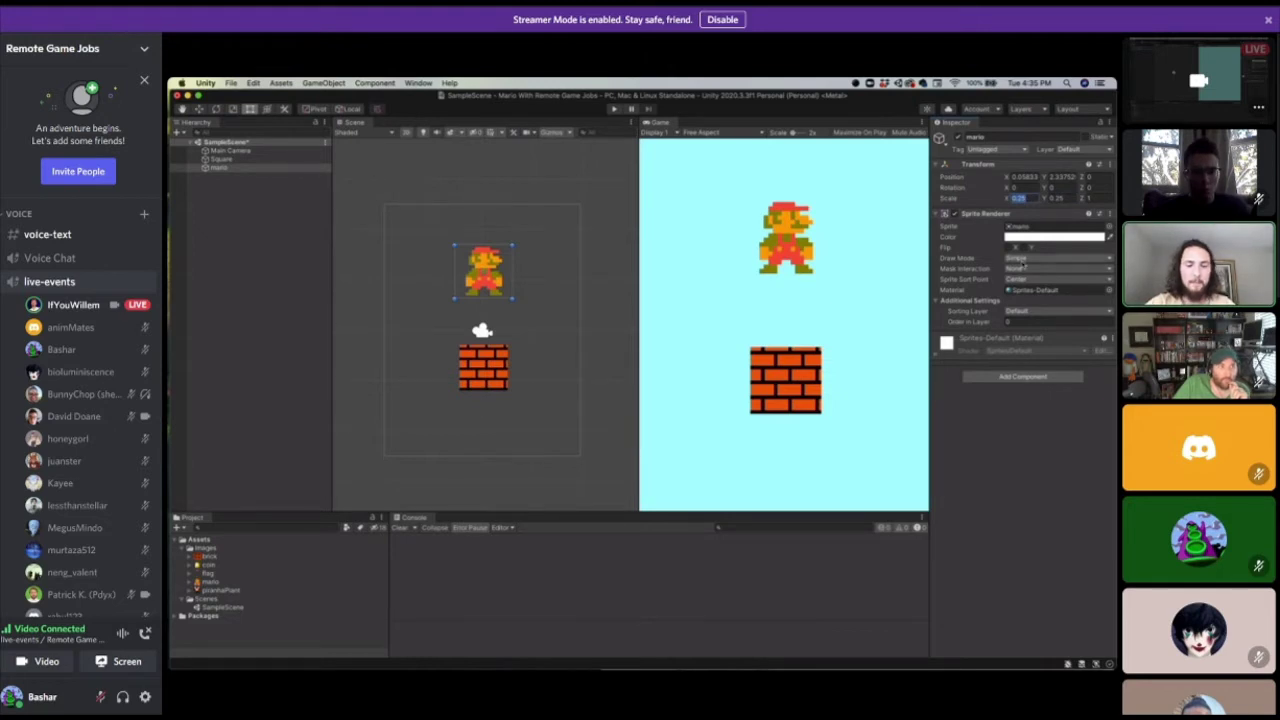
pyautogui.write('0.15')
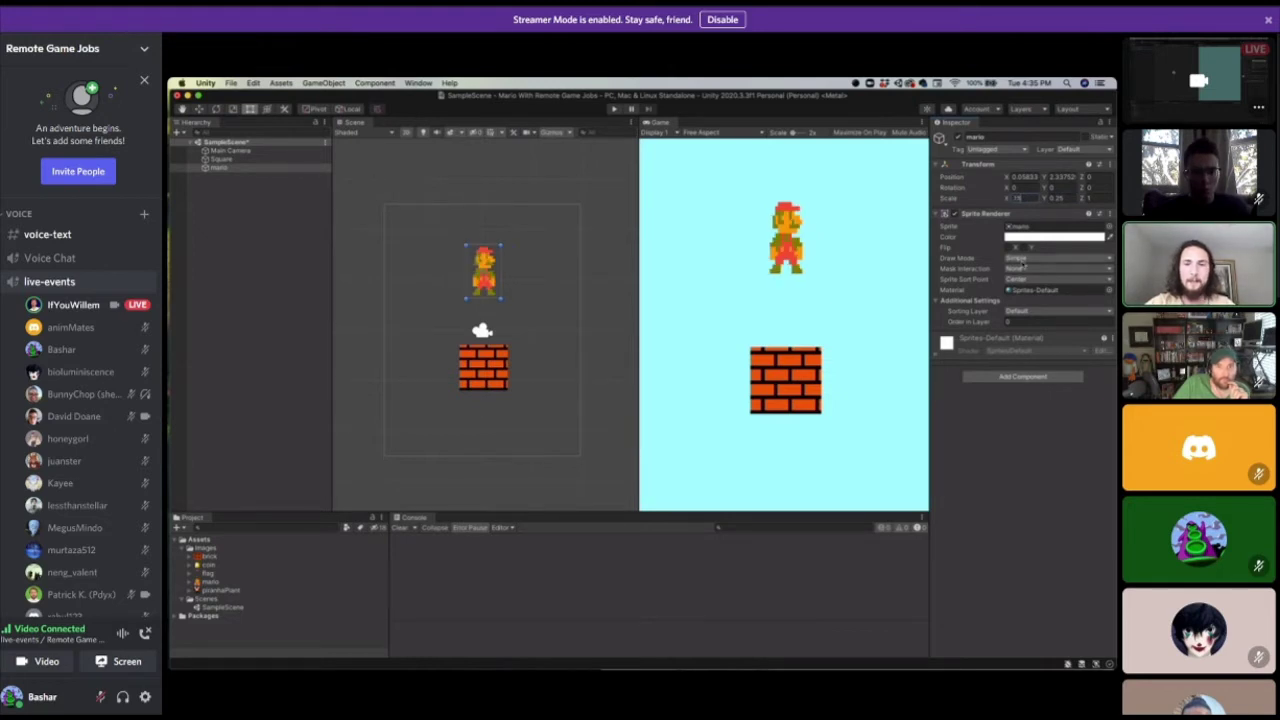
pyautogui.click(1048, 198)
pyautogui.write('0.15')
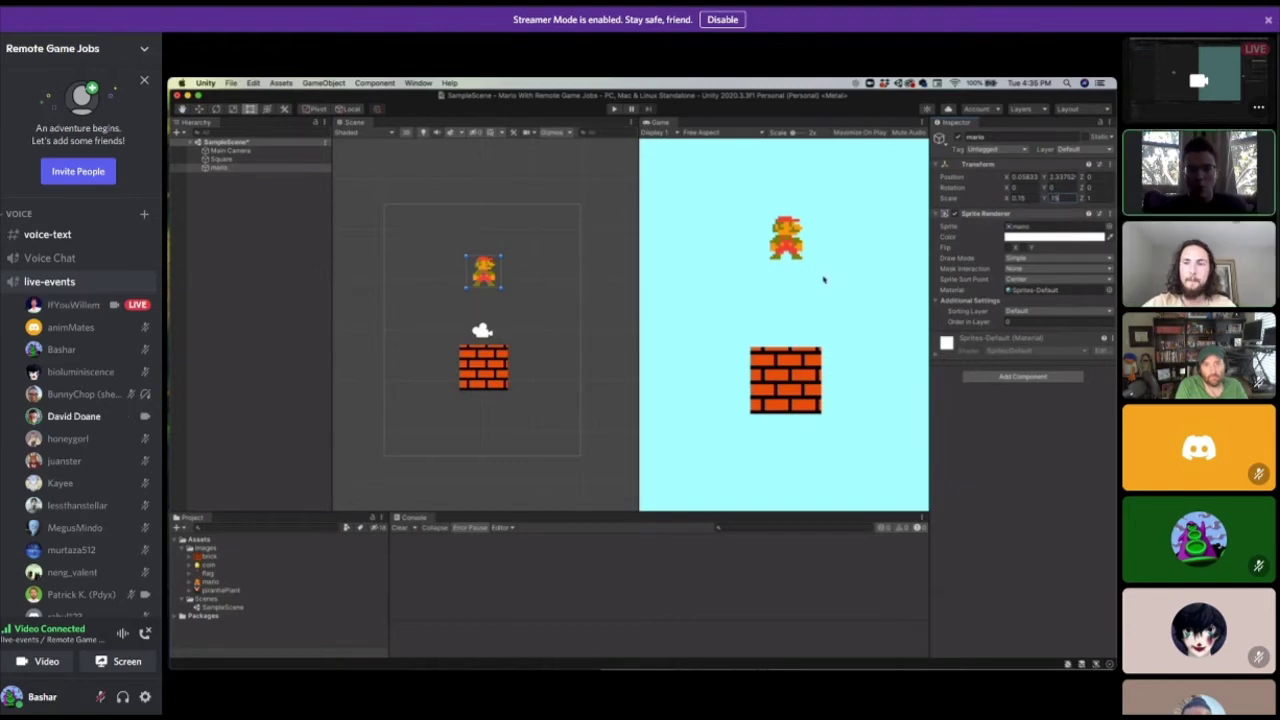
# Reposition the mario object above the brick Square at about X 0.04, Y 2.04, and clear the selection.
pyautogui.moveTo(490, 272); pyautogui.dragTo(489, 299)
pyautogui.click(531, 343)
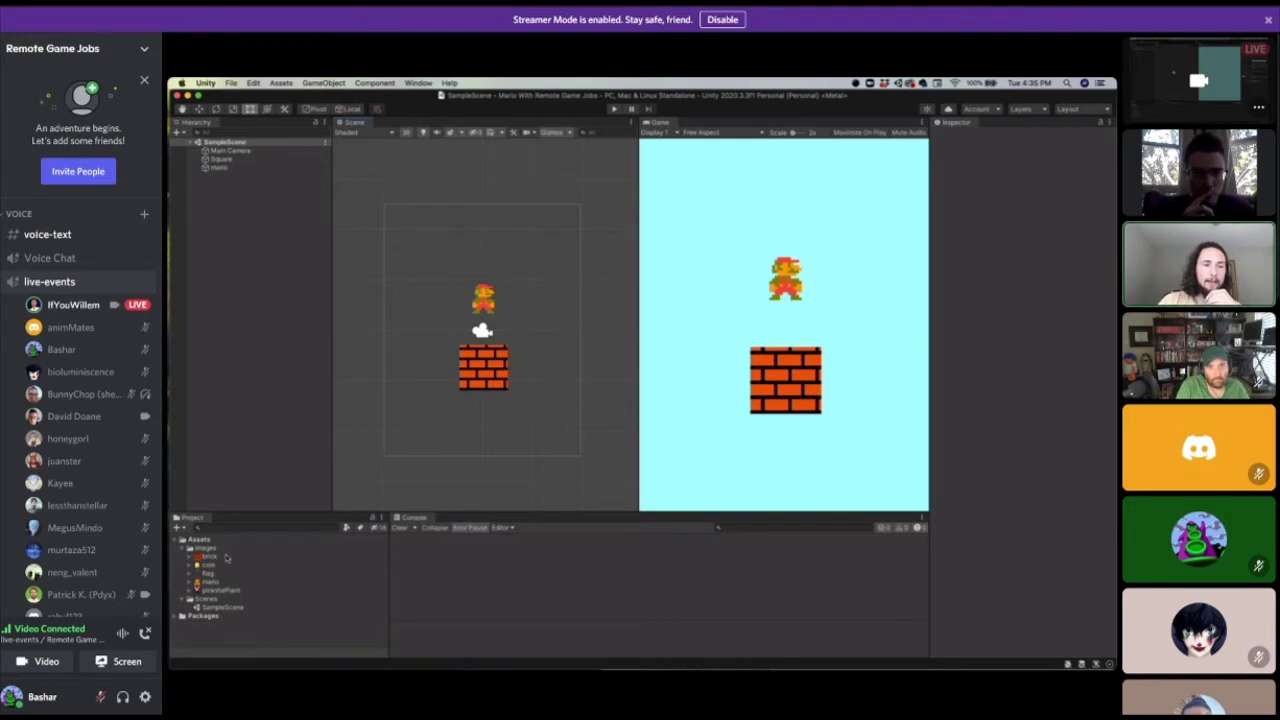
pyautogui.moveTo(209, 556)
pyautogui.mouseDown()
pyautogui.moveTo(498, 284)
pyautogui.moveTo(253, 566)
pyautogui.moveTo(214, 563)
pyautogui.mouseUp()
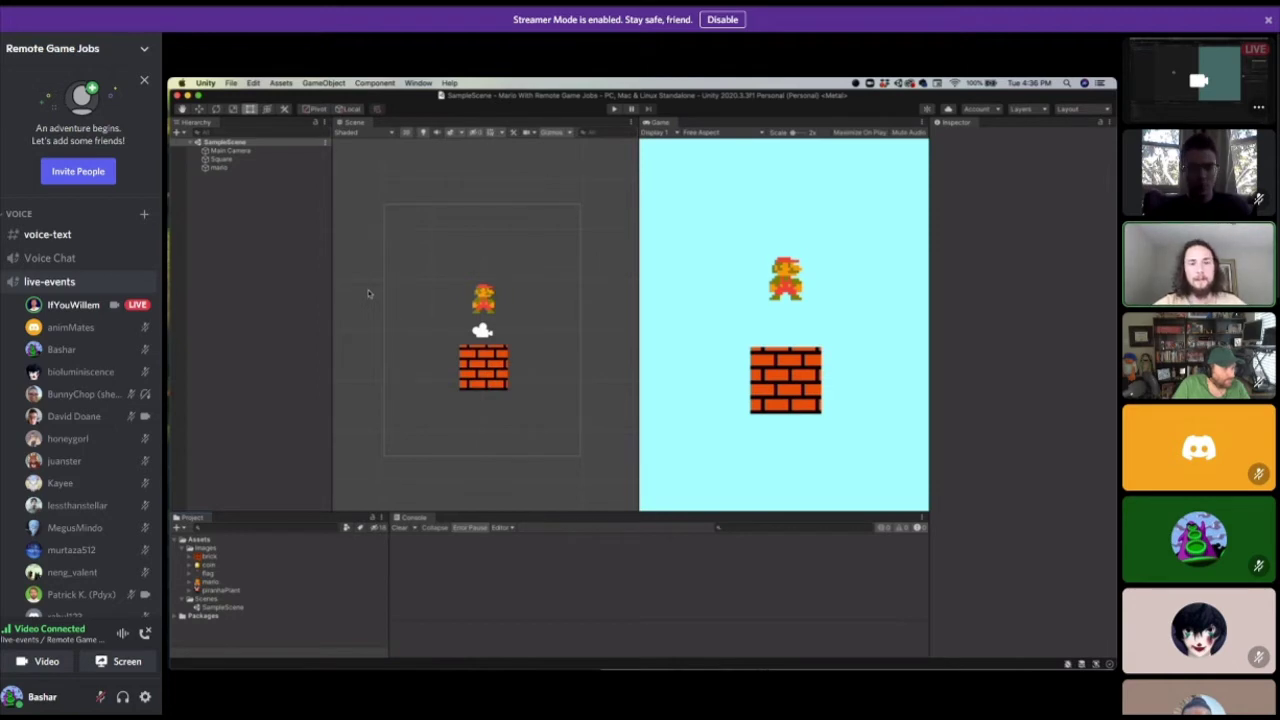
pyautogui.click(483, 296)
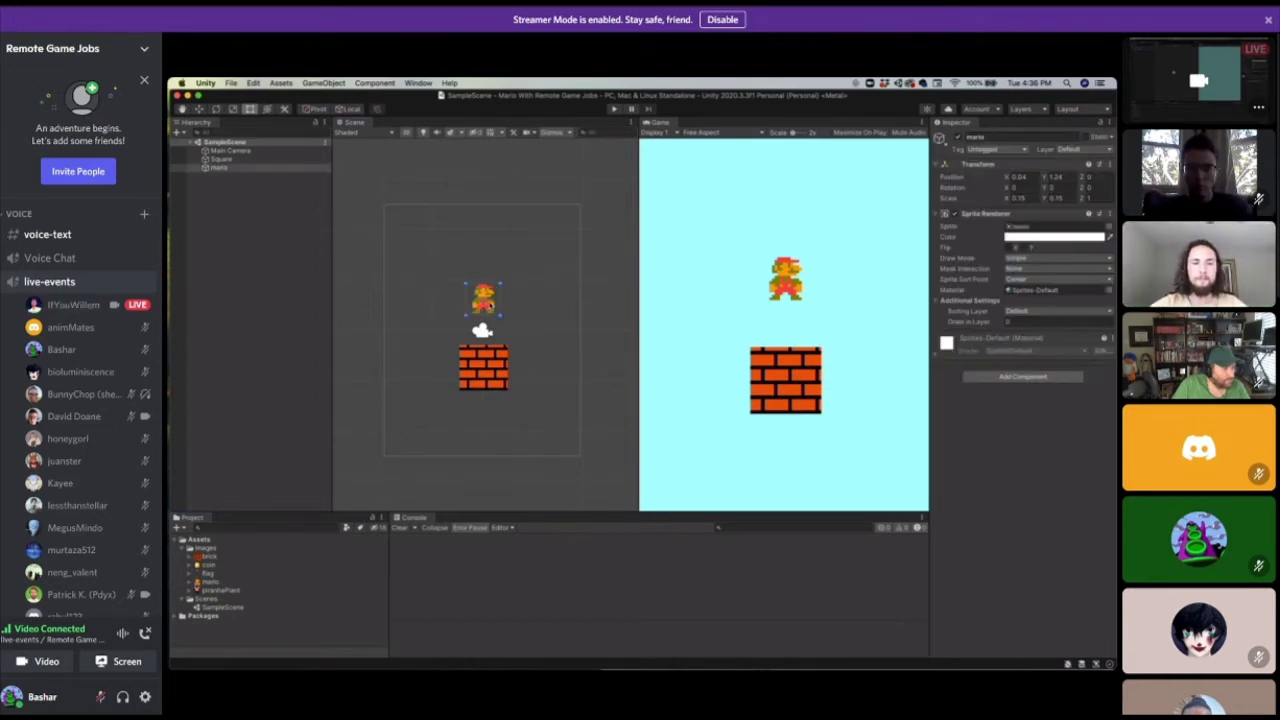
pyautogui.moveTo(490, 306); pyautogui.dragTo(490, 284)
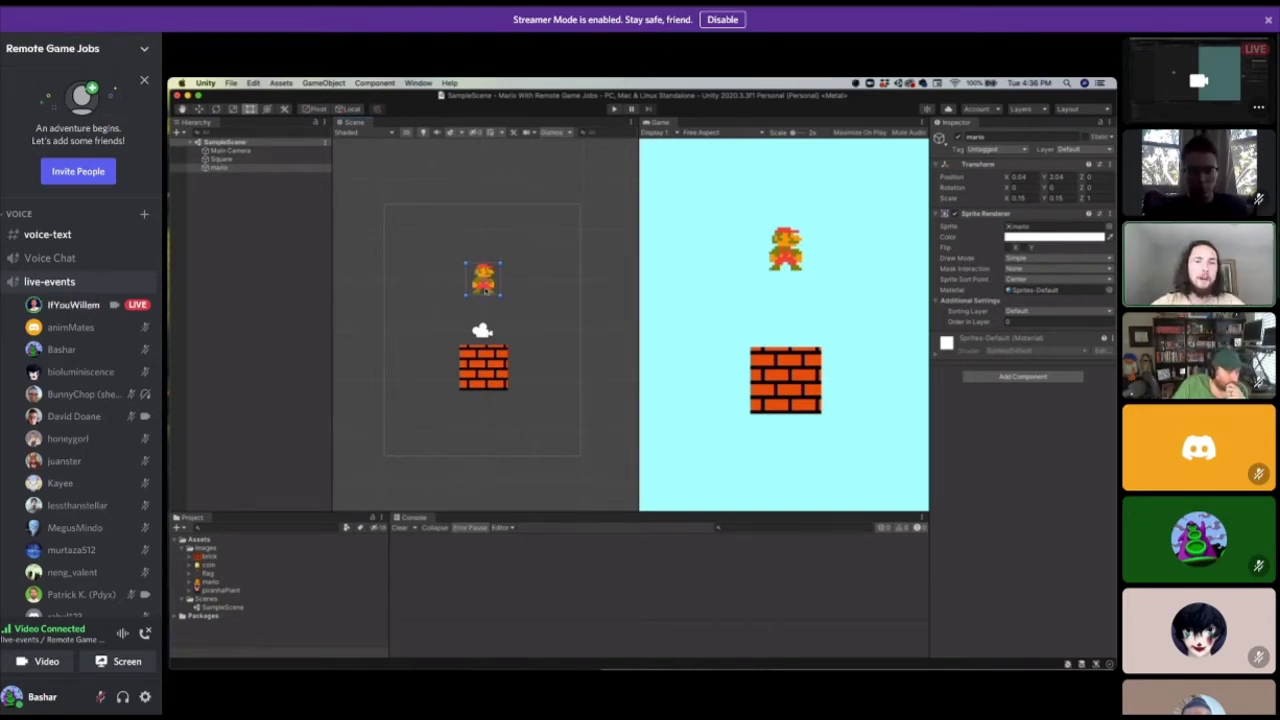
pyautogui.click(488, 372)
pyautogui.click(540, 354)
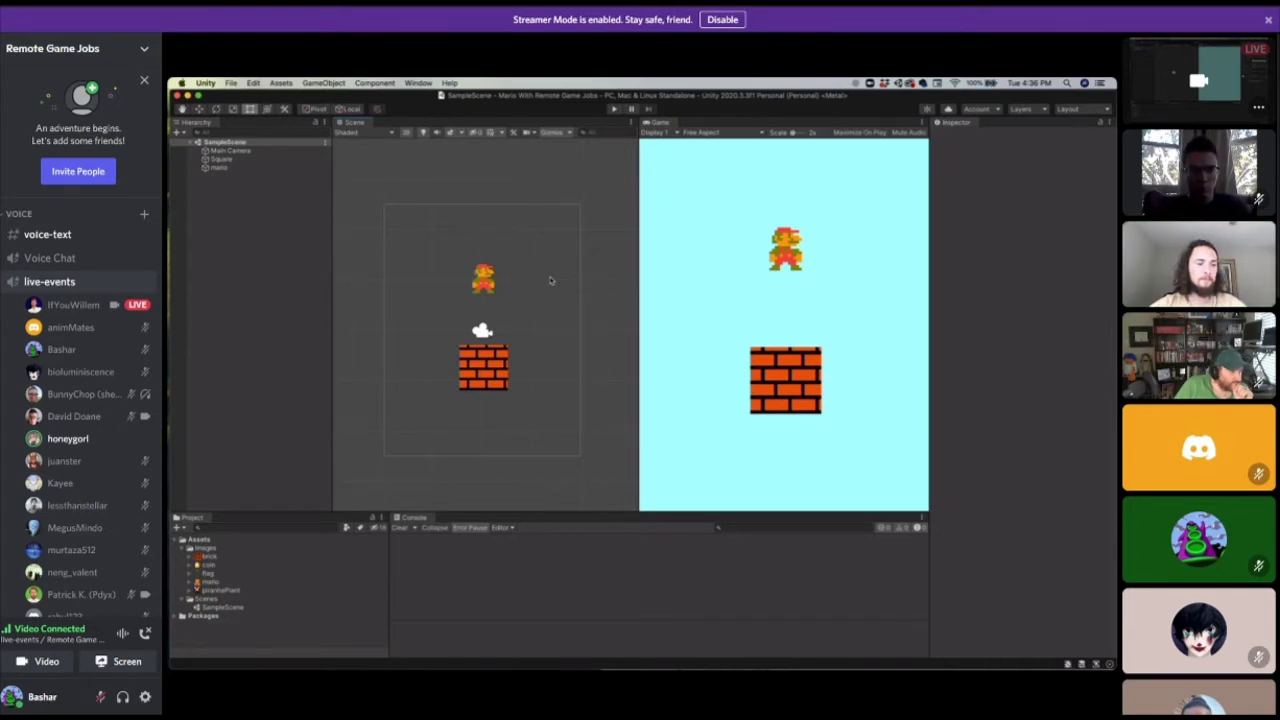
pyautogui.moveTo(943, 703)
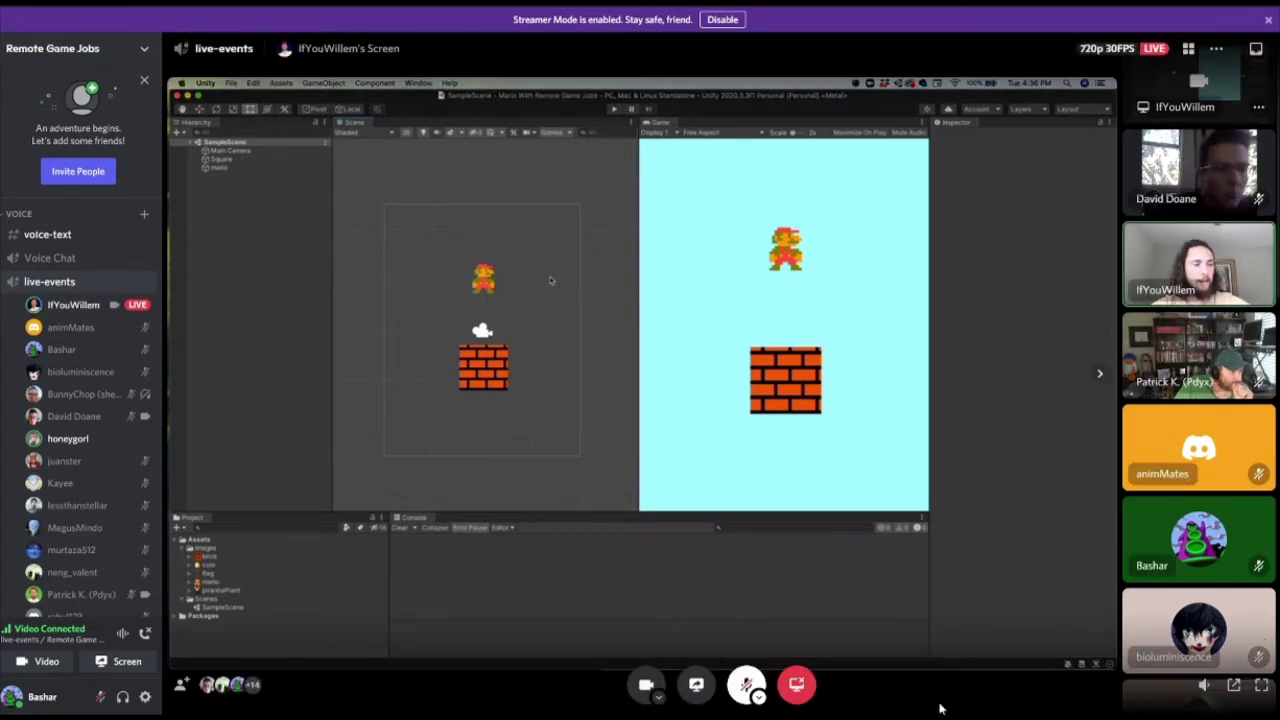
pyautogui.click(99, 699)
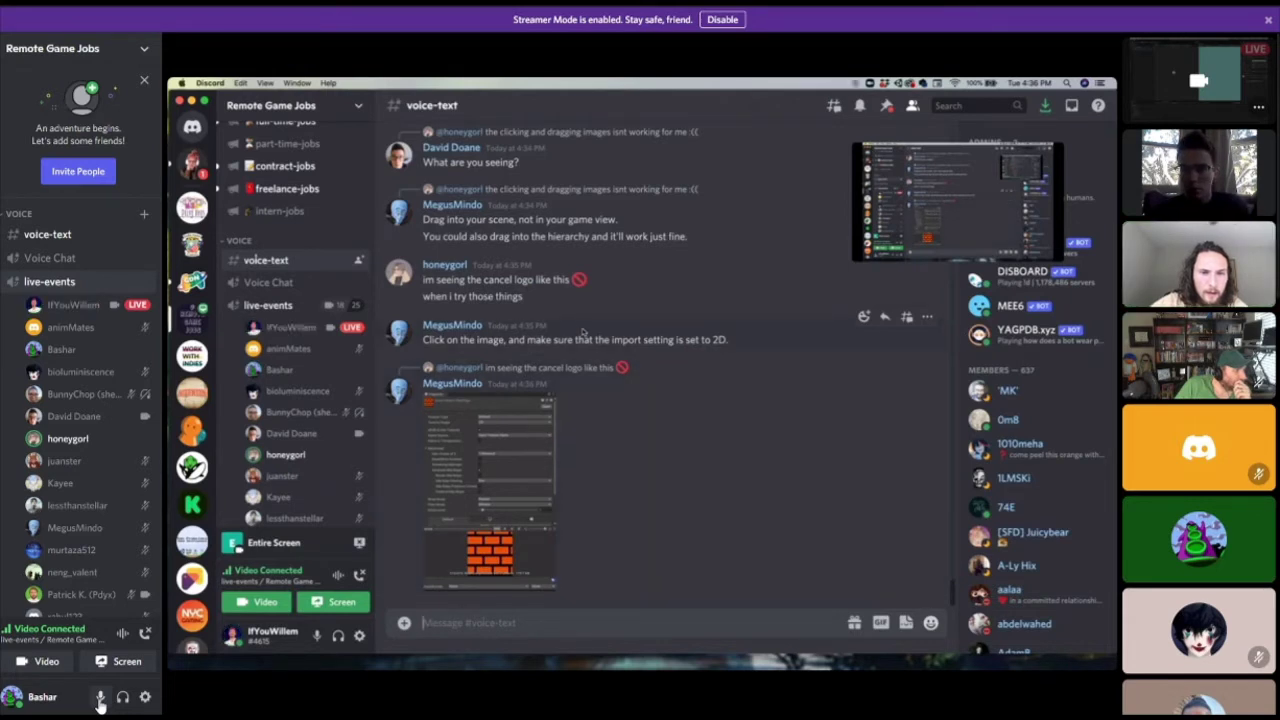
pyautogui.click(100, 701)
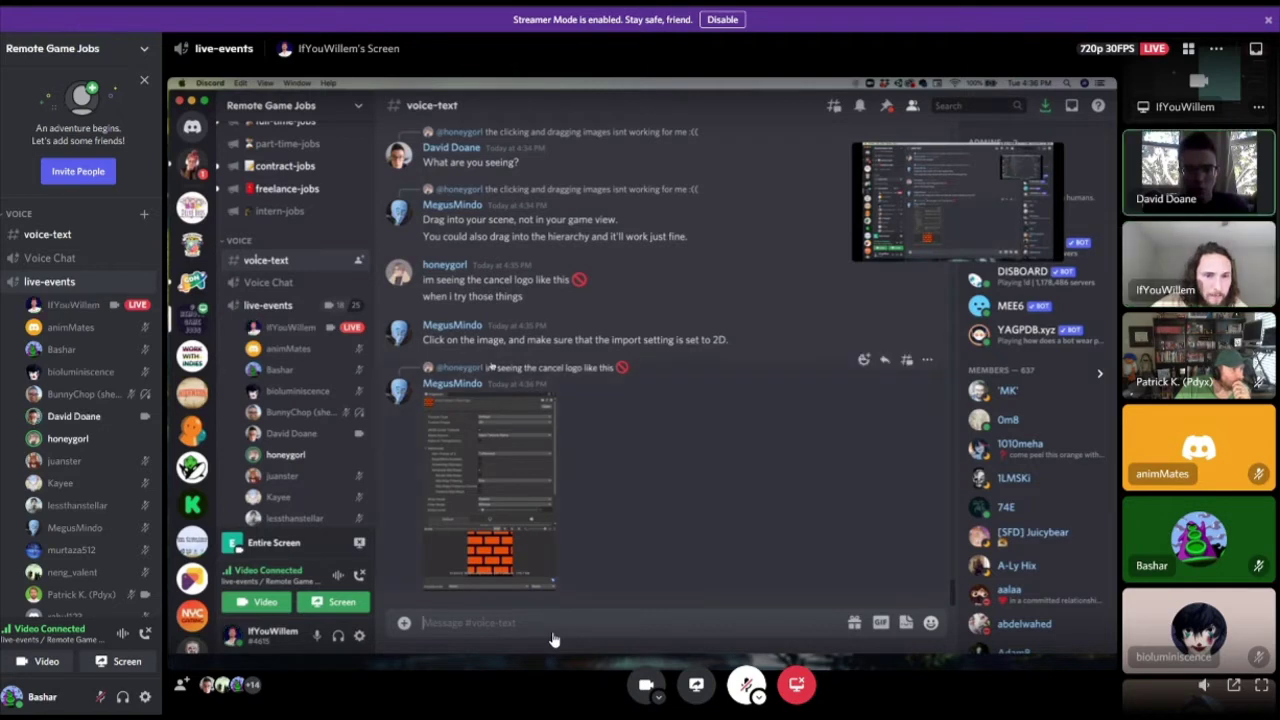
pyautogui.click(101, 699)
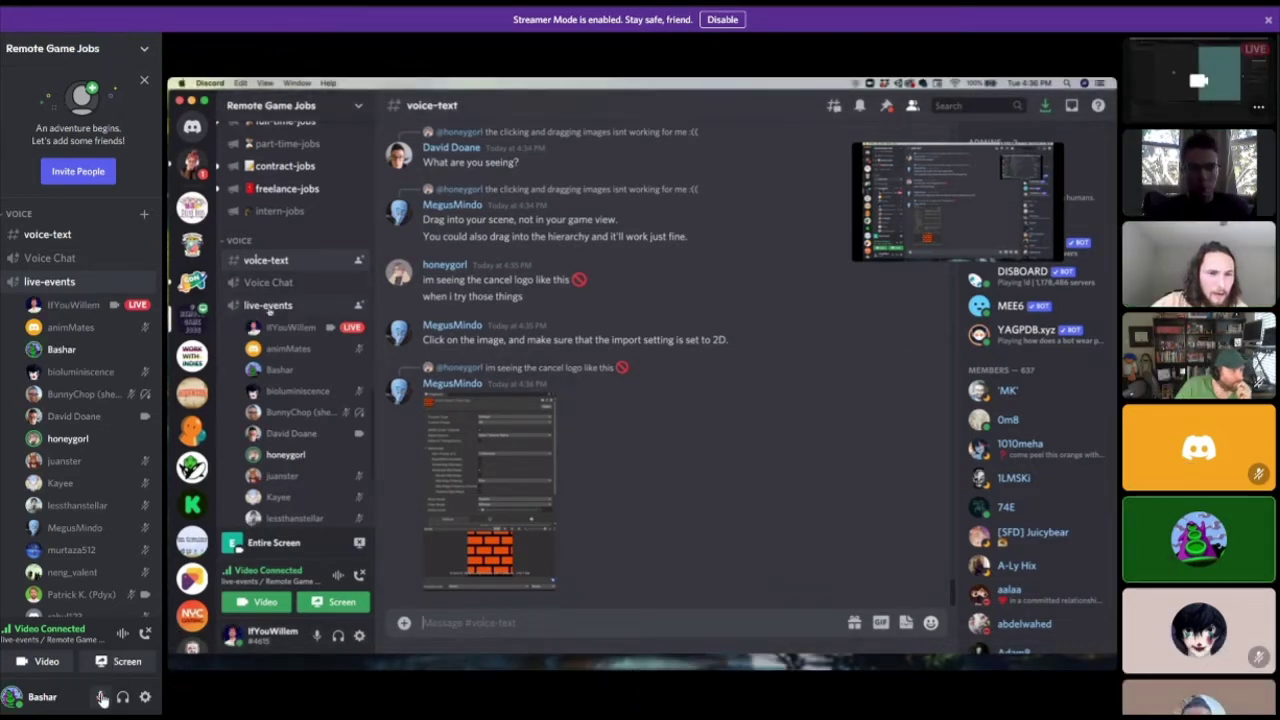
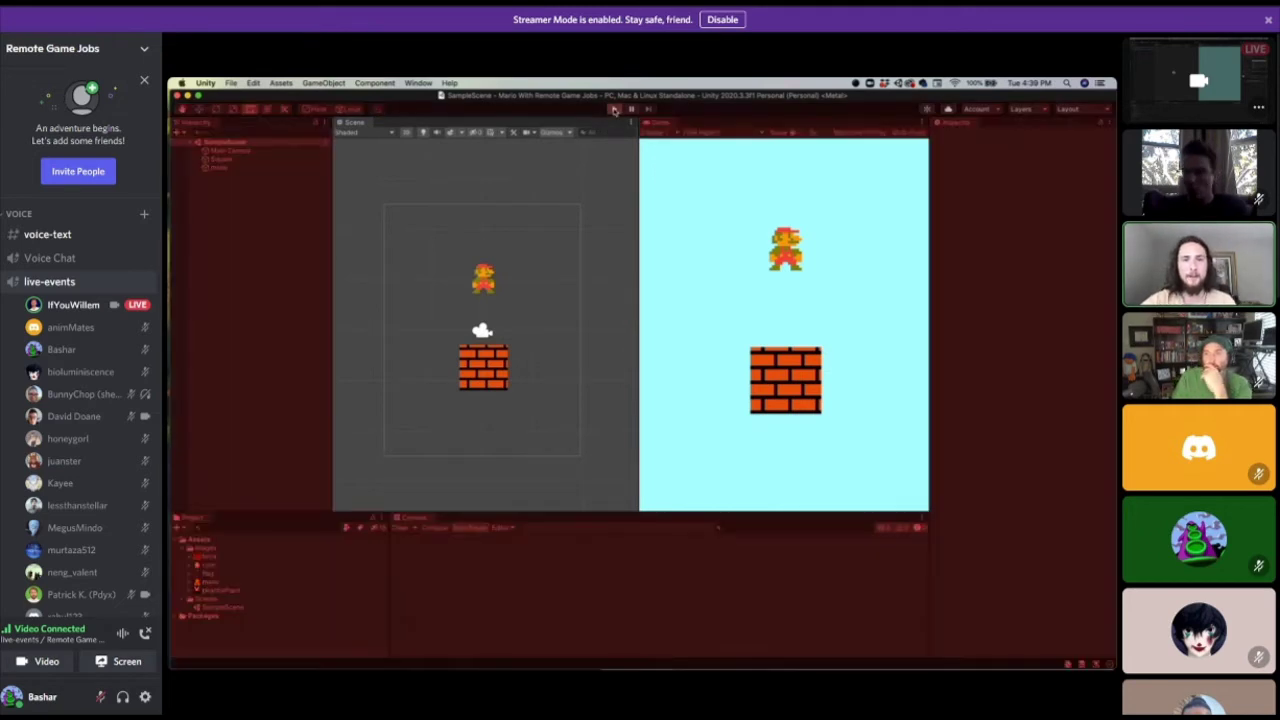
# Test the scene in play mode and return to edit mode.
pyautogui.click(614, 110)
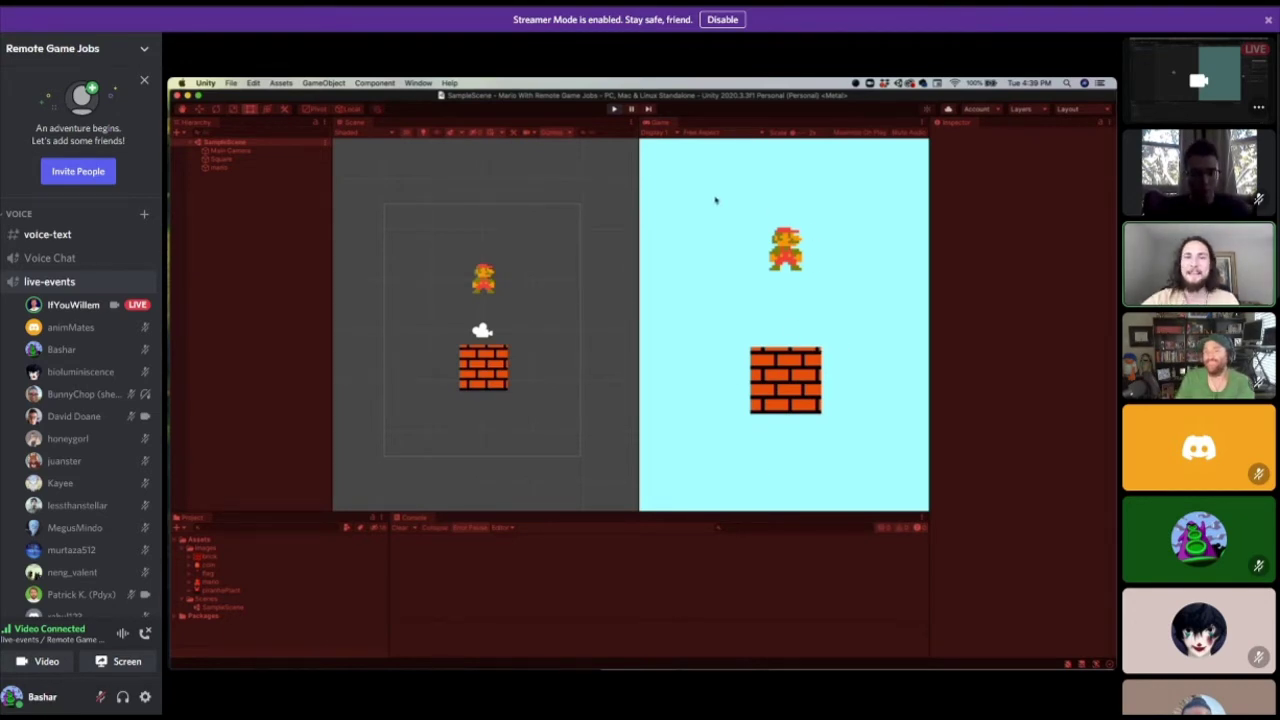
pyautogui.click(614, 109)
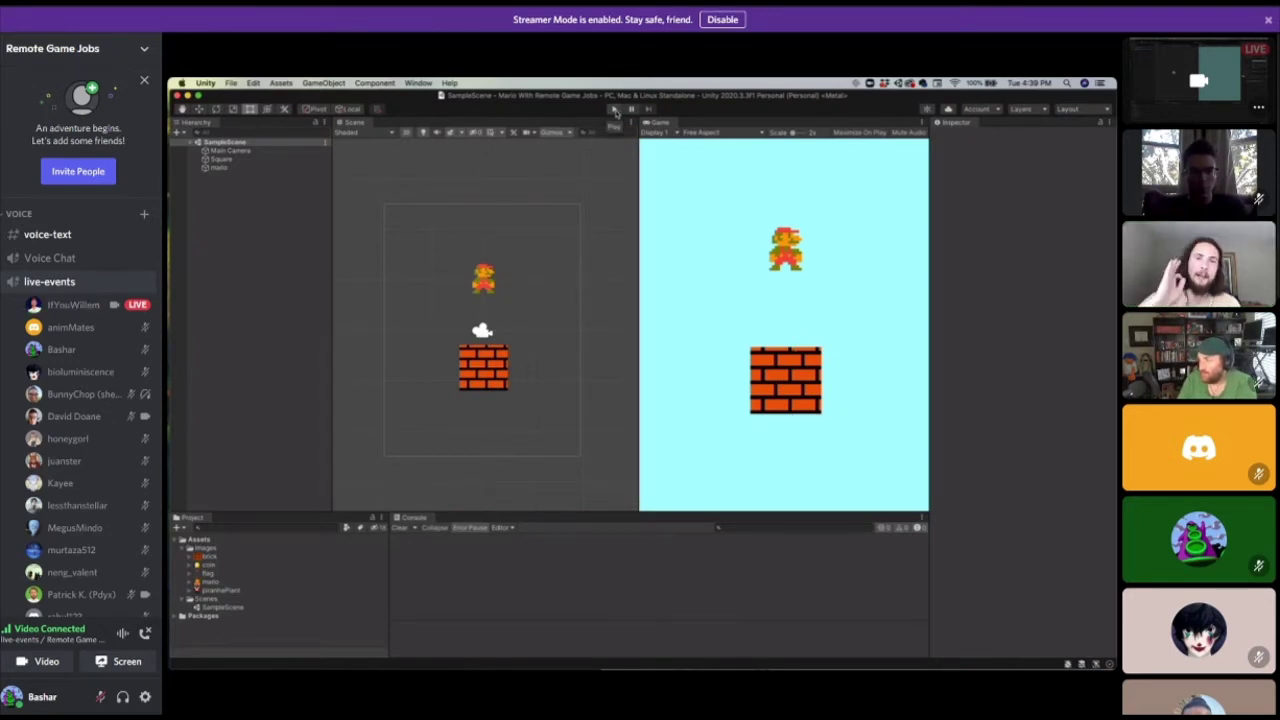
# Run the scene again and change the Main Camera's background colour to light green during play mode.
pyautogui.click(614, 109)
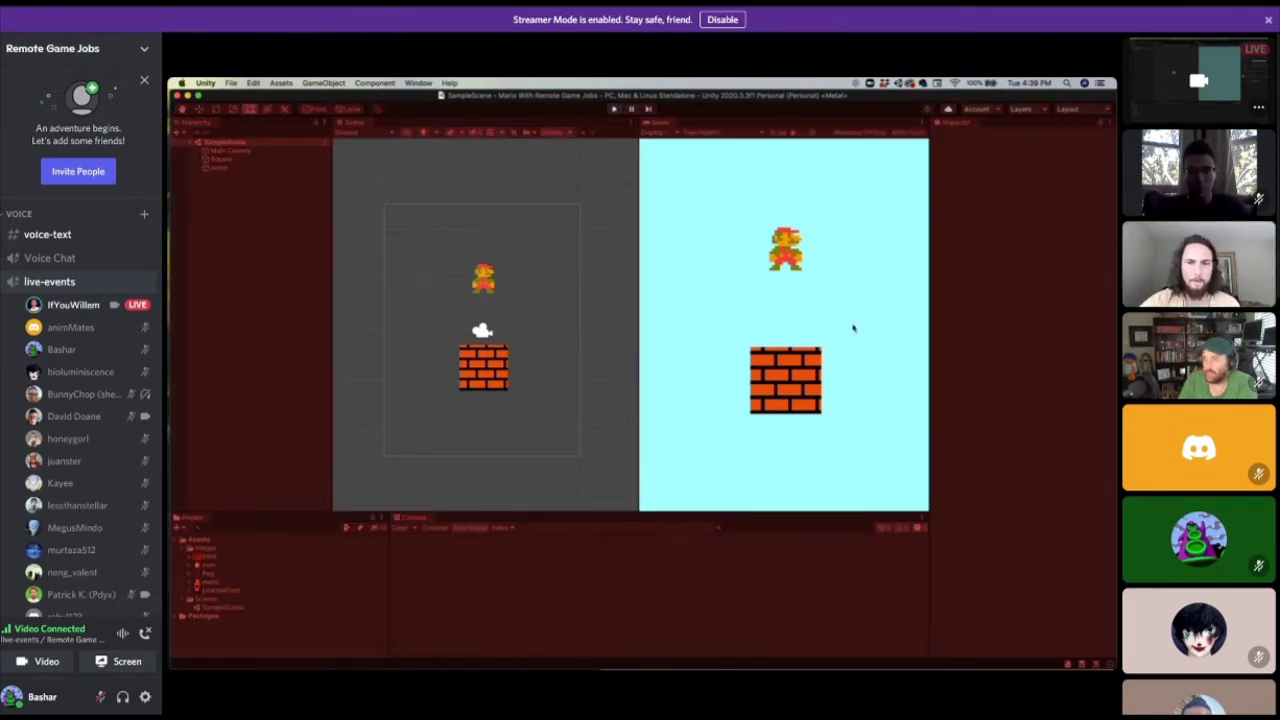
pyautogui.click(222, 159)
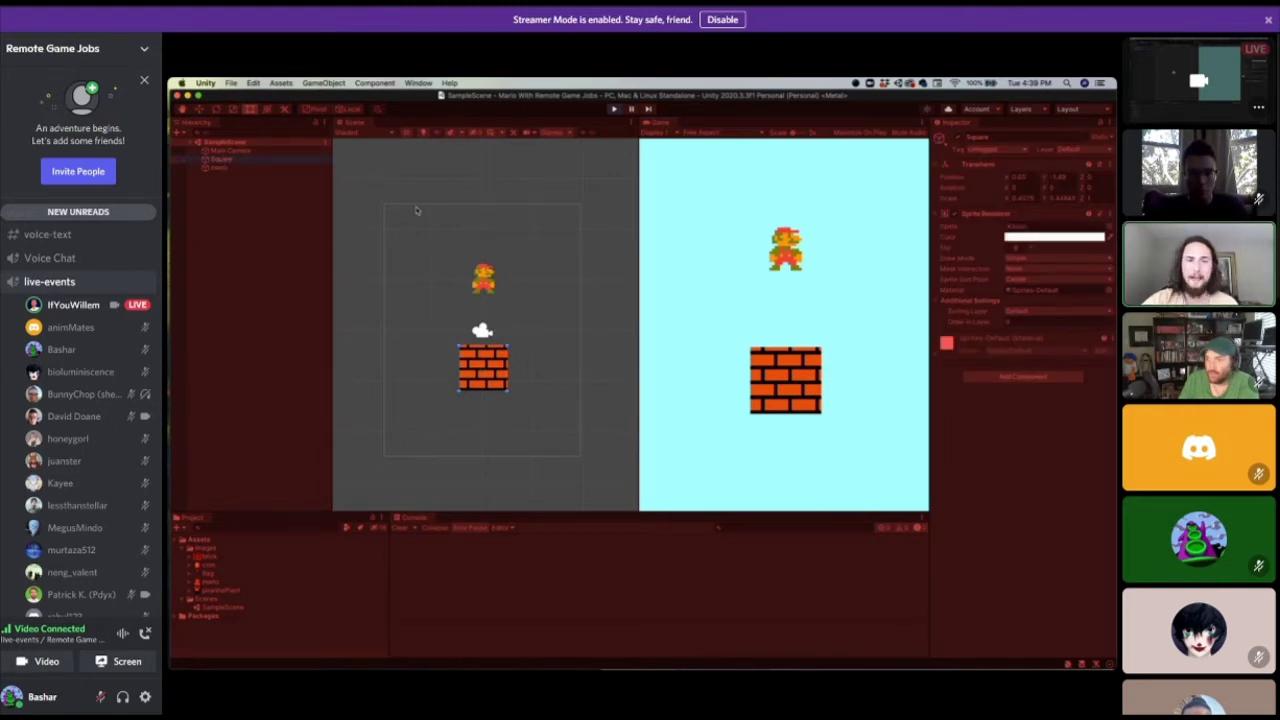
pyautogui.click(217, 151)
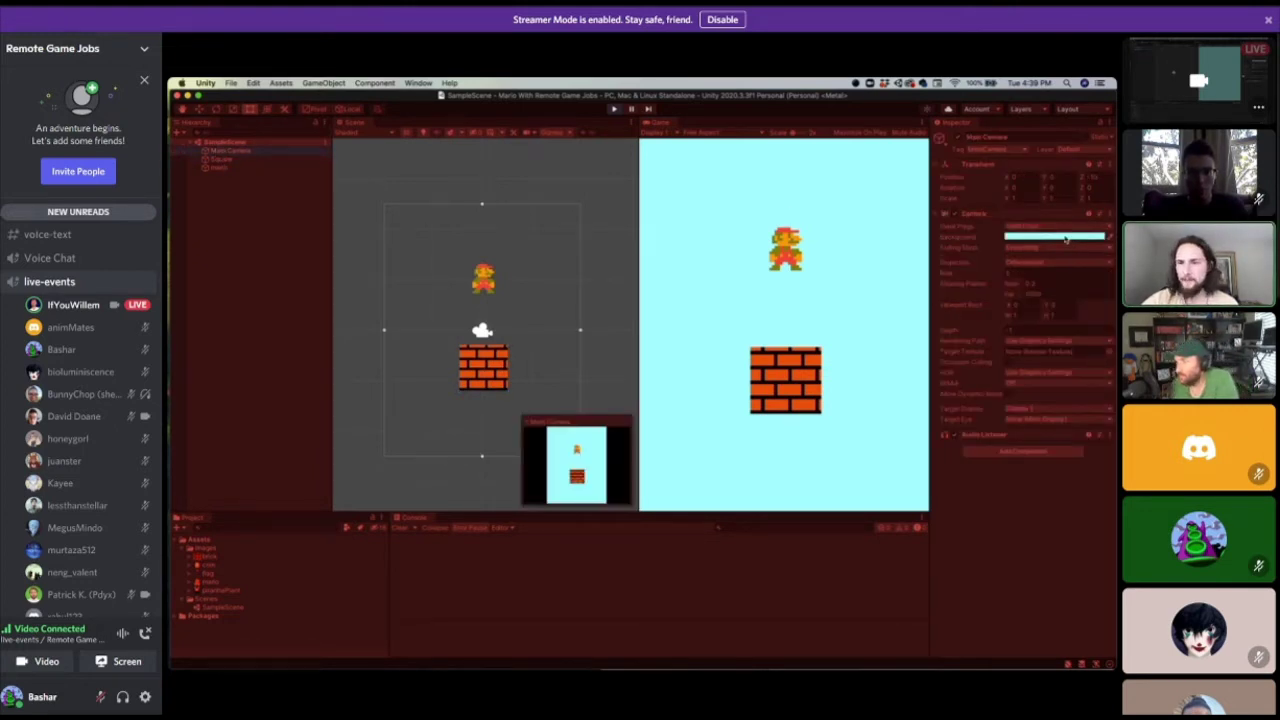
pyautogui.click(1100, 237)
pyautogui.moveTo(1015, 286); pyautogui.dragTo(1029, 274)
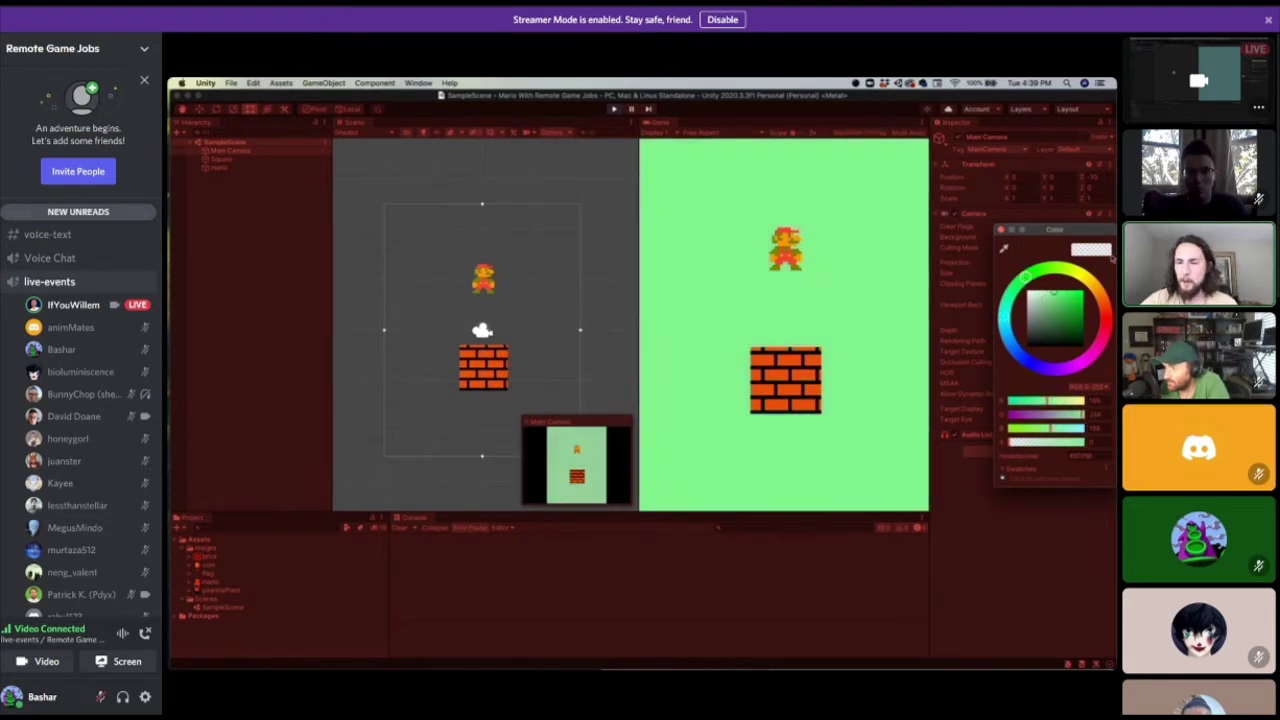
# Change the Main Camera's background to bright green during play mode, exit play mode, and run the scene briefly once more.
pyautogui.click(1082, 292)
pyautogui.click(1001, 230)
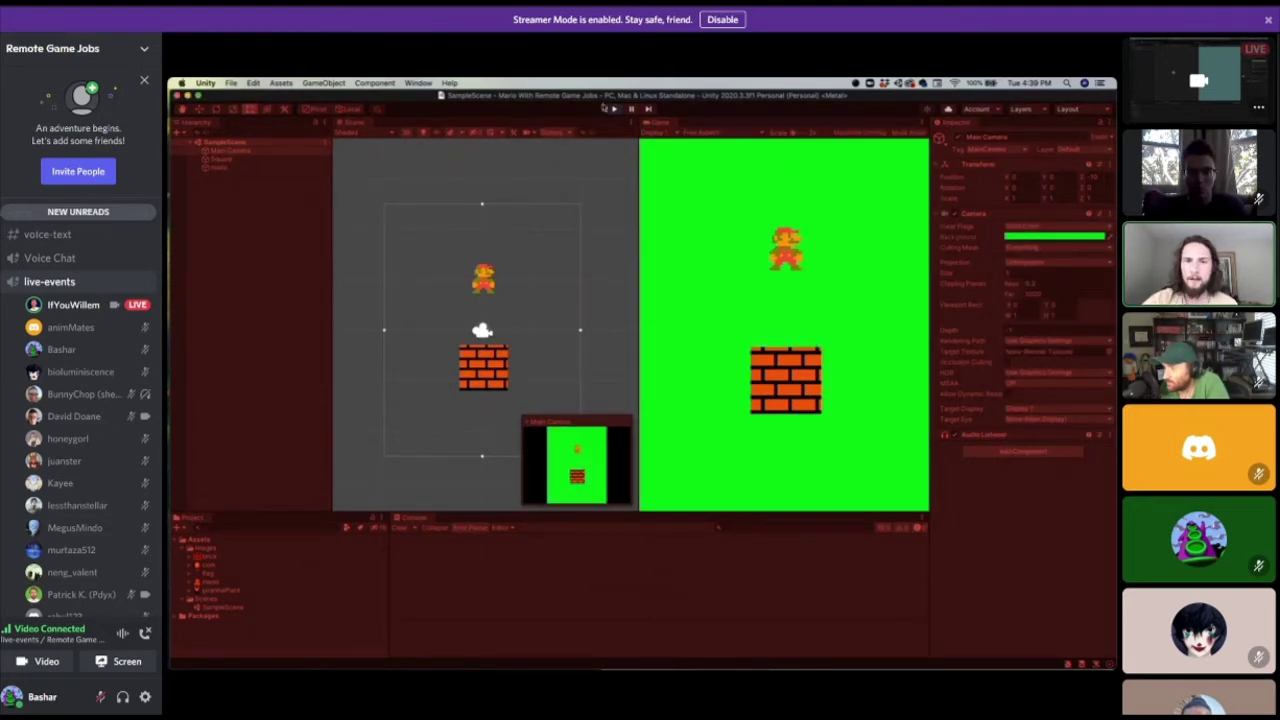
pyautogui.click(613, 108)
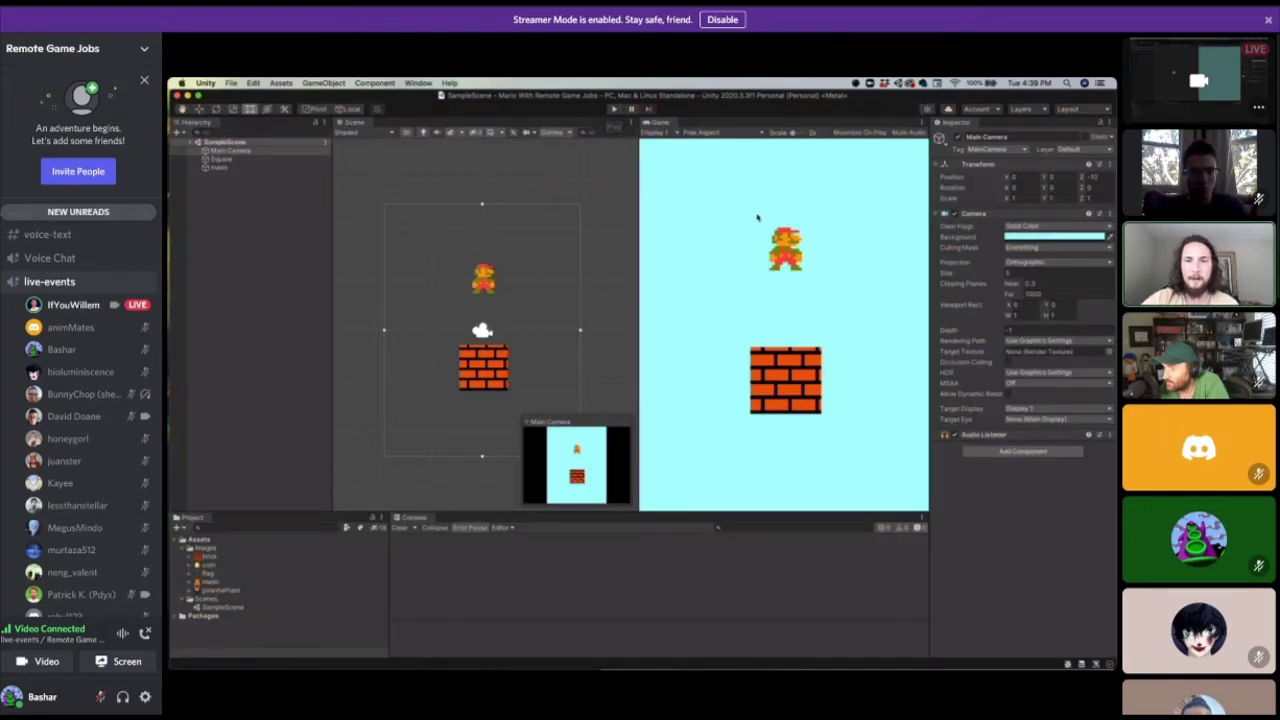
pyautogui.click(613, 108)
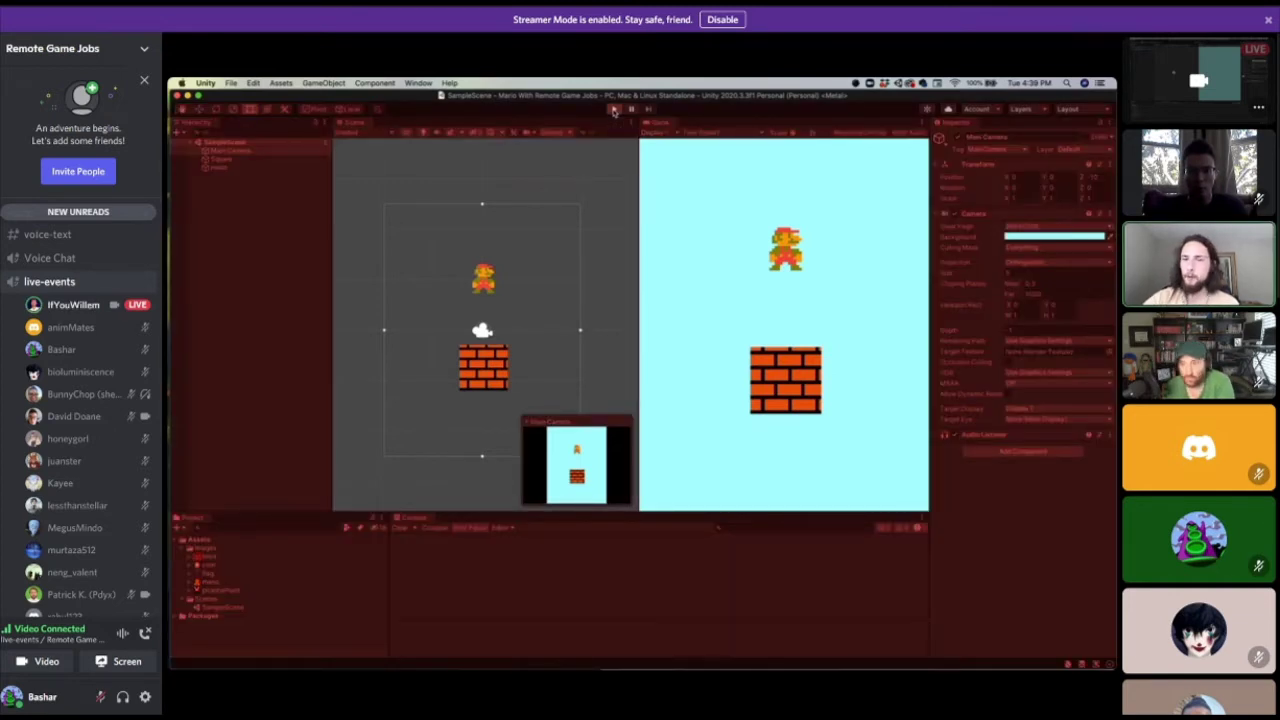
pyautogui.click(613, 108)
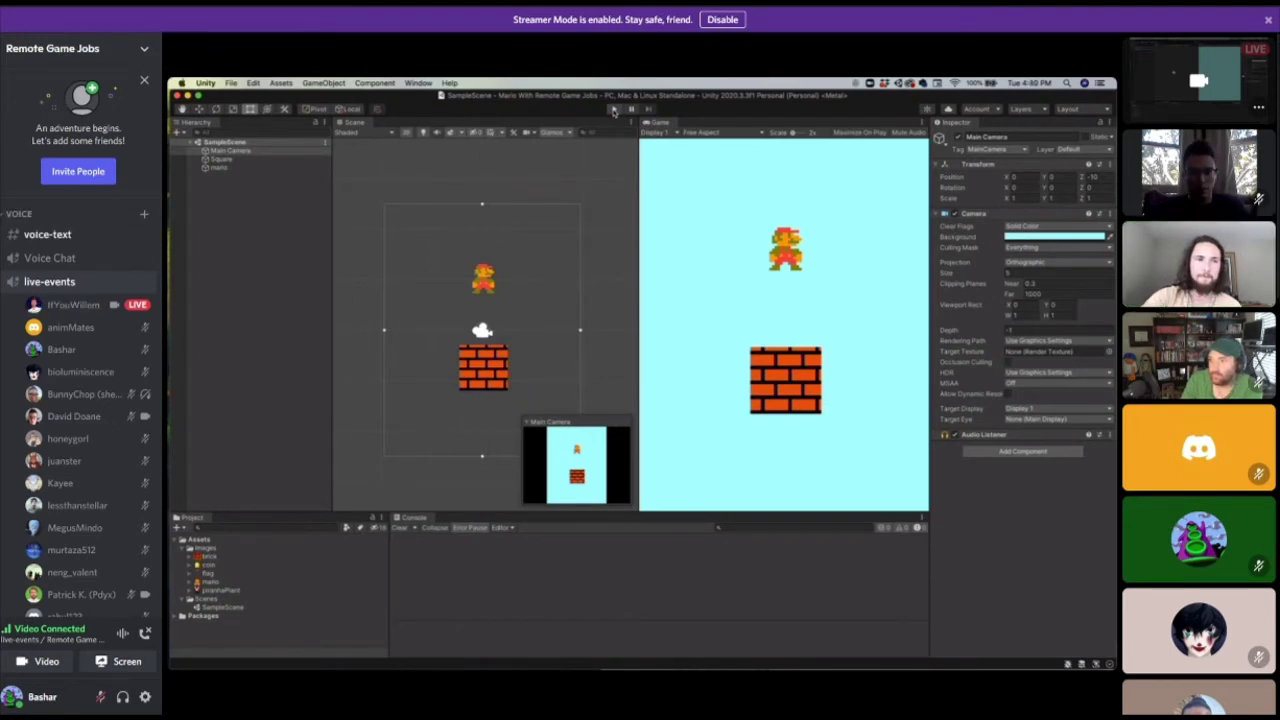
# Save the scene in edit mode and clear the object selection.
pyautogui.click(231, 82)
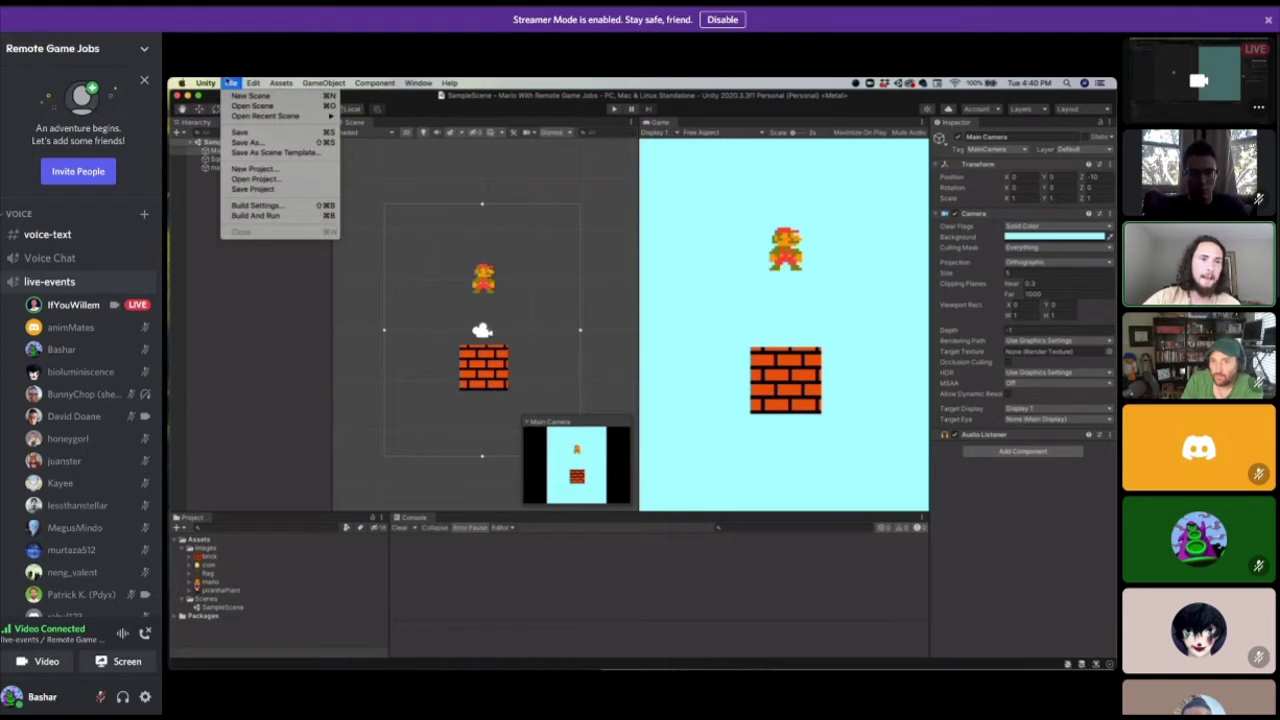
pyautogui.click(253, 131)
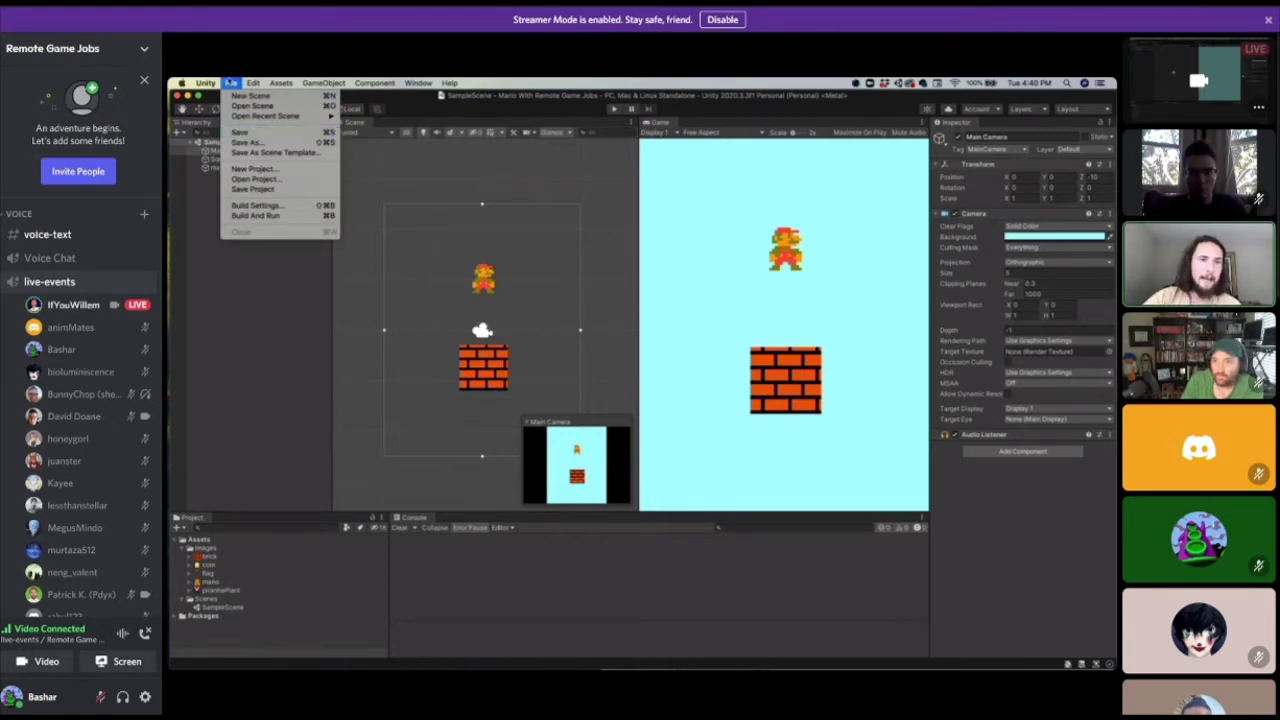
pyautogui.click(199, 82)
pyautogui.moveTo(231, 83)
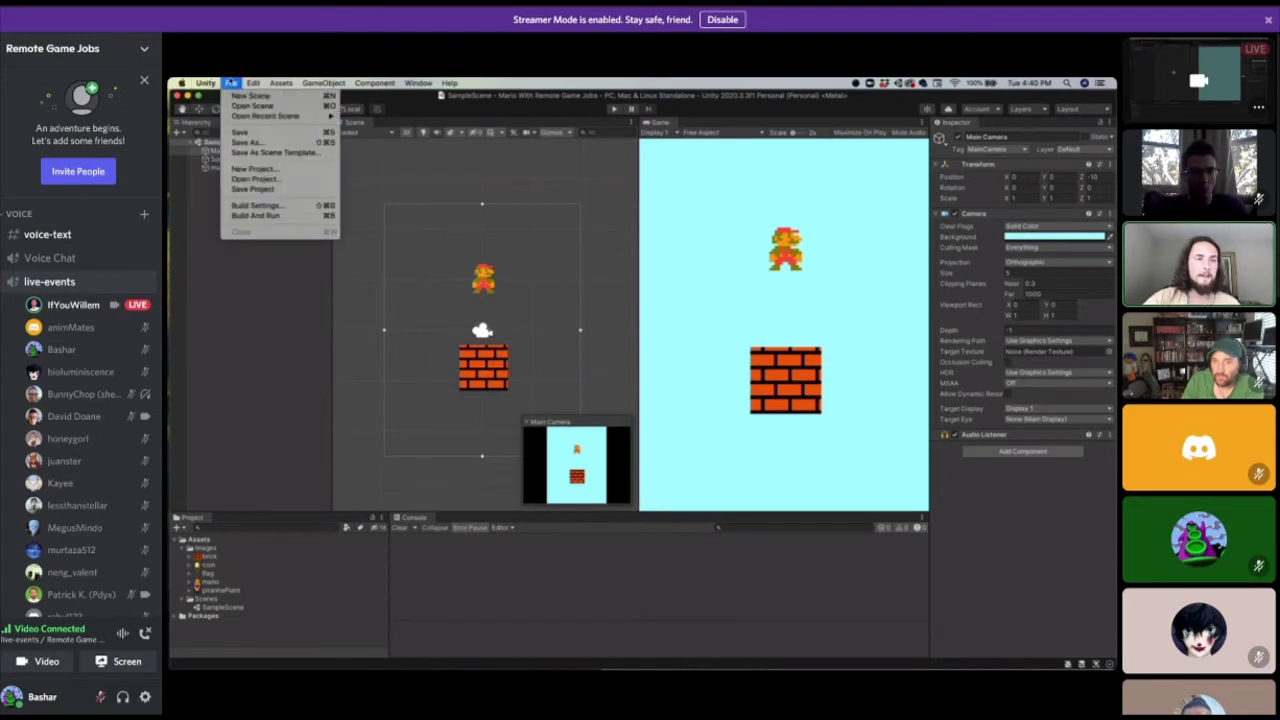
pyautogui.click(246, 132)
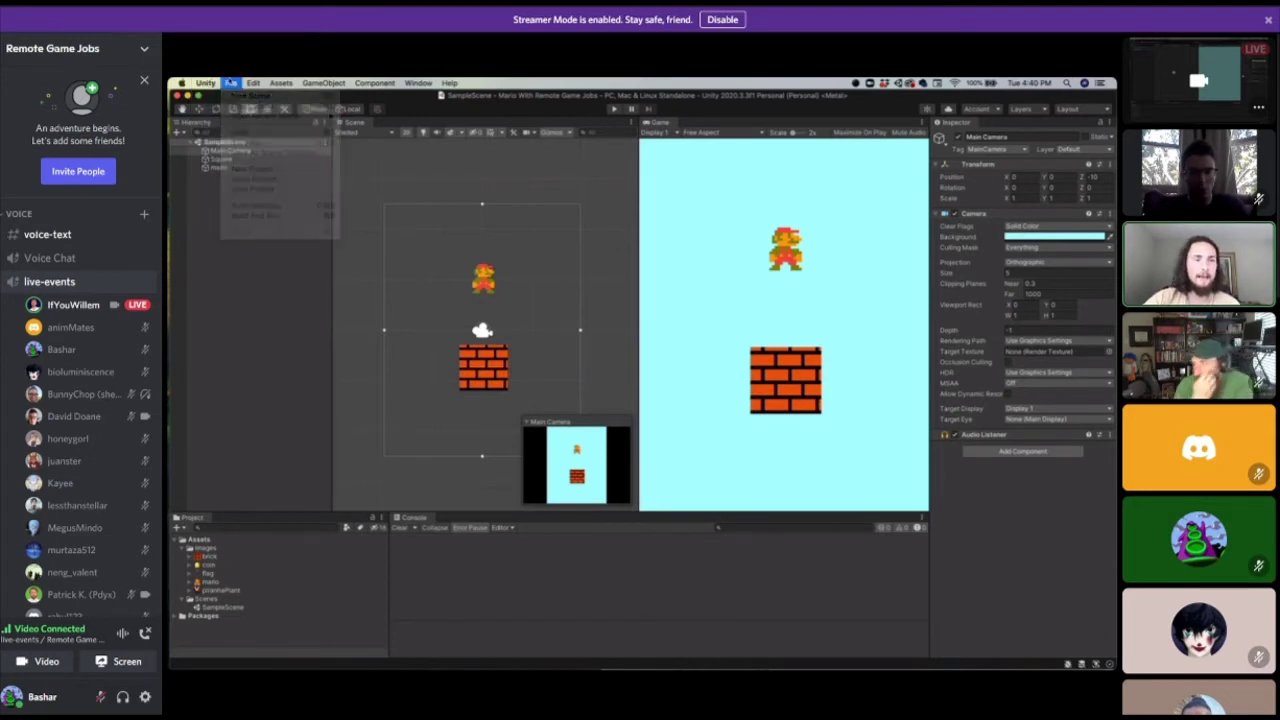
pyautogui.click(564, 176)
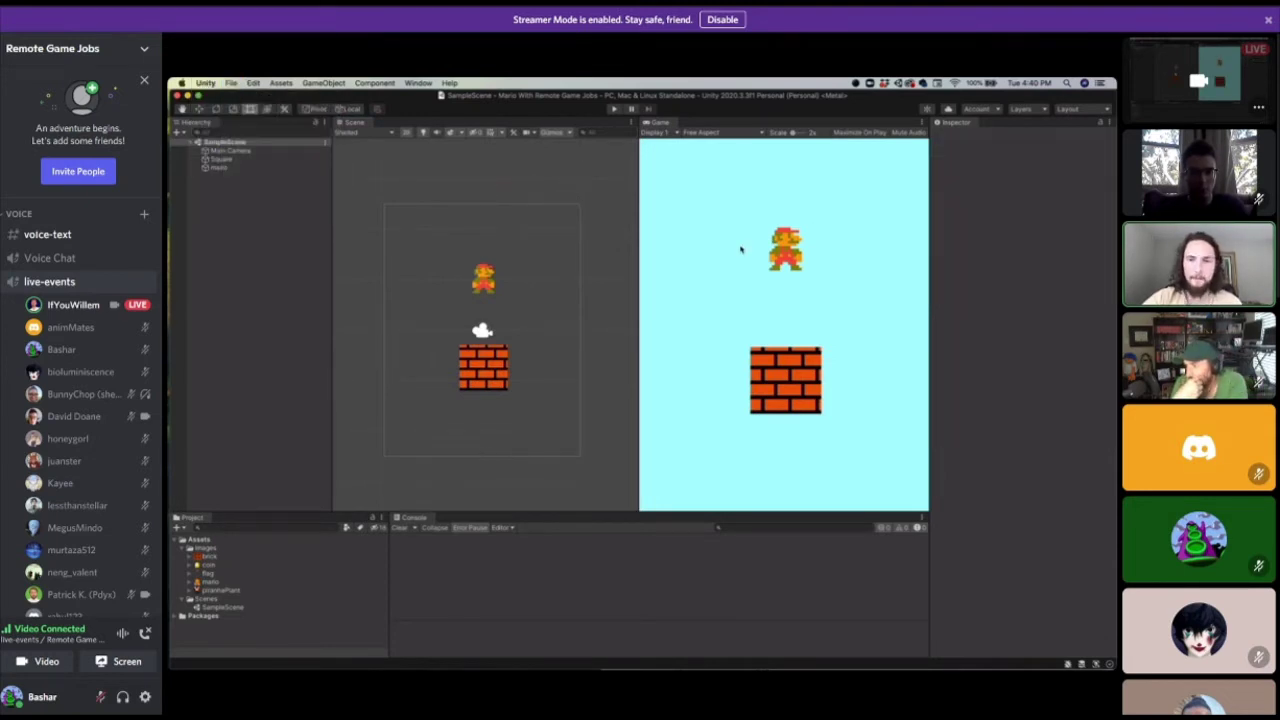
# Add a Rigidbody 2D component to the mario object.
pyautogui.click(483, 279)
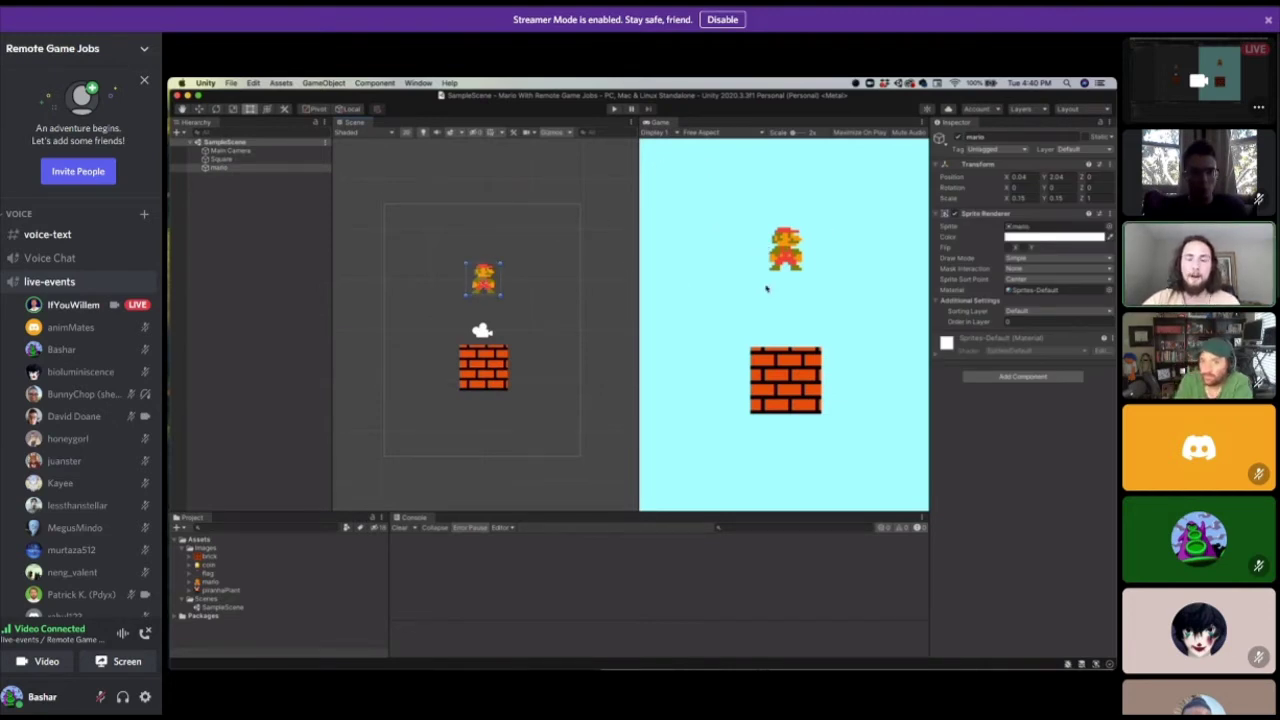
pyautogui.click(526, 175)
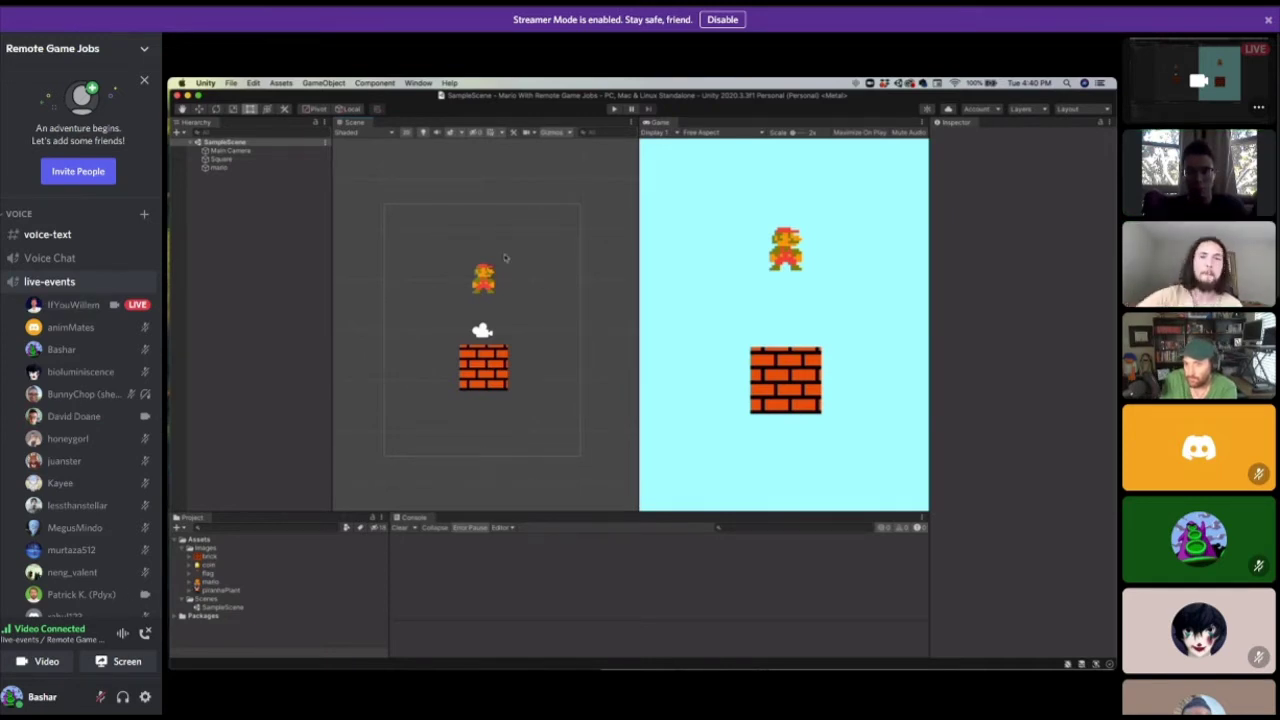
pyautogui.click(488, 274)
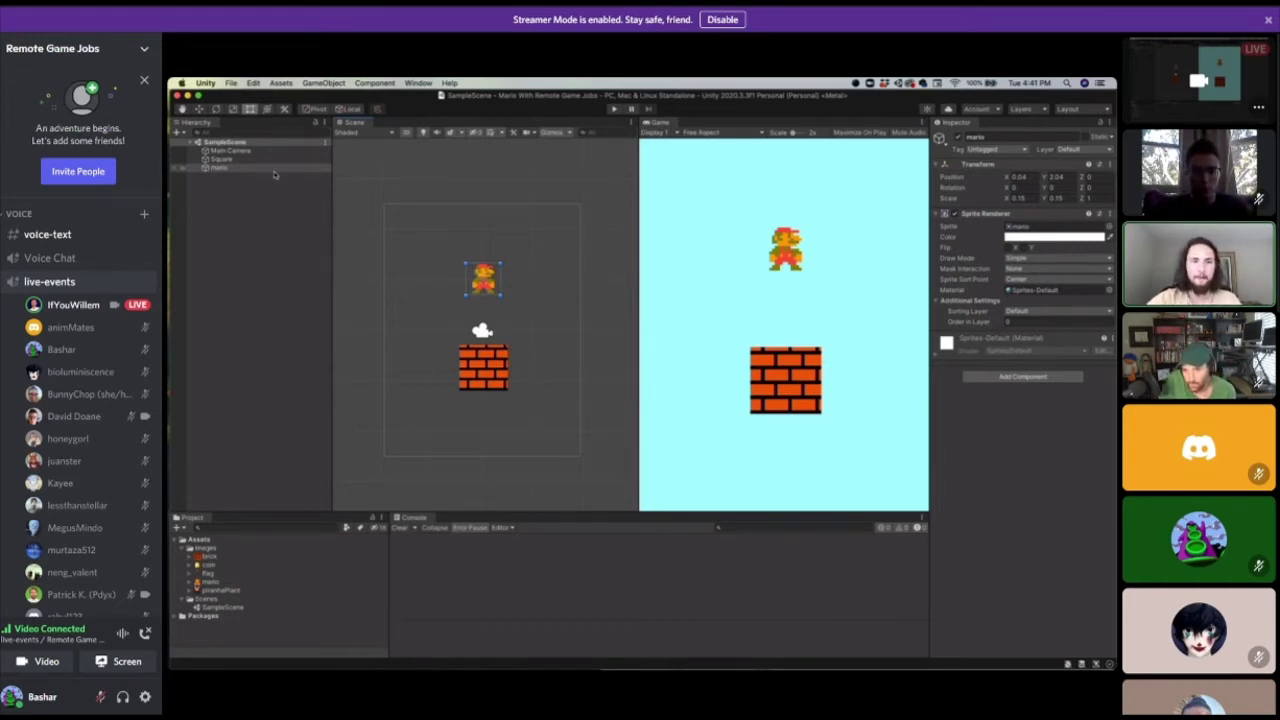
pyautogui.click(226, 168)
pyautogui.click(222, 160)
pyautogui.click(218, 170)
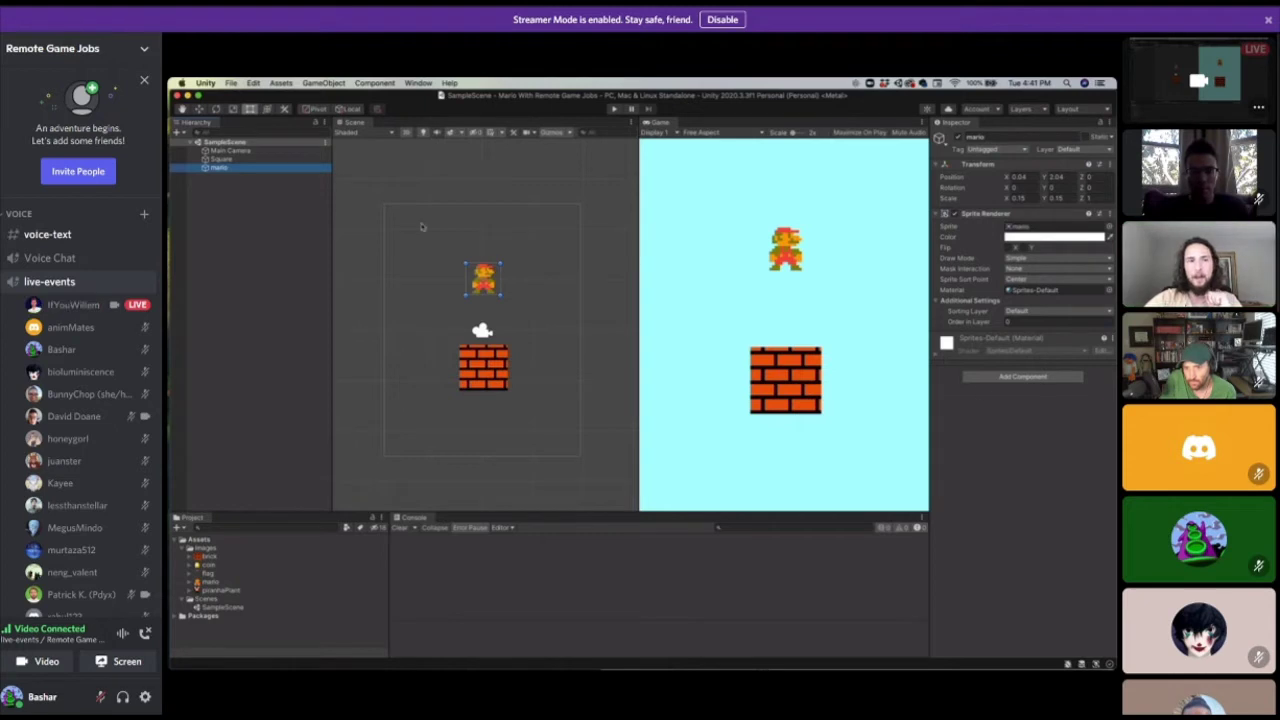
pyautogui.click(1010, 378)
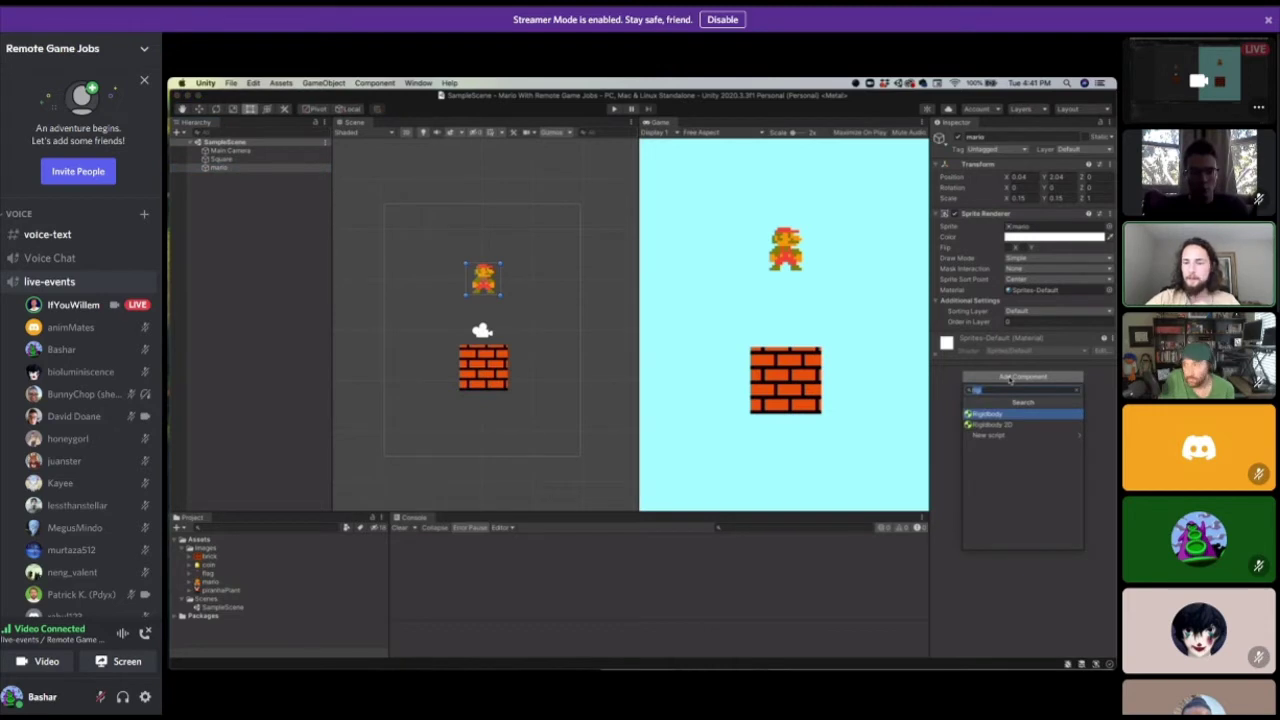
pyautogui.press('BackSpace')
pyautogui.write('rigid')
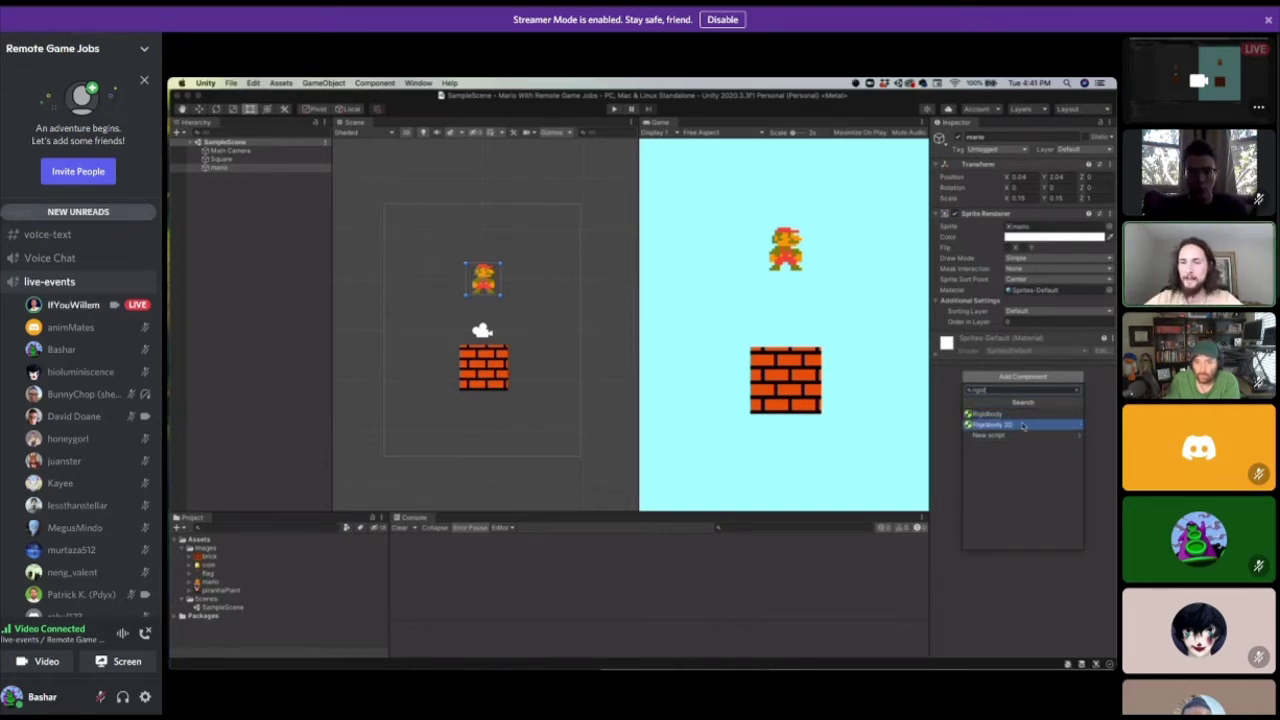
pyautogui.click(1022, 425)
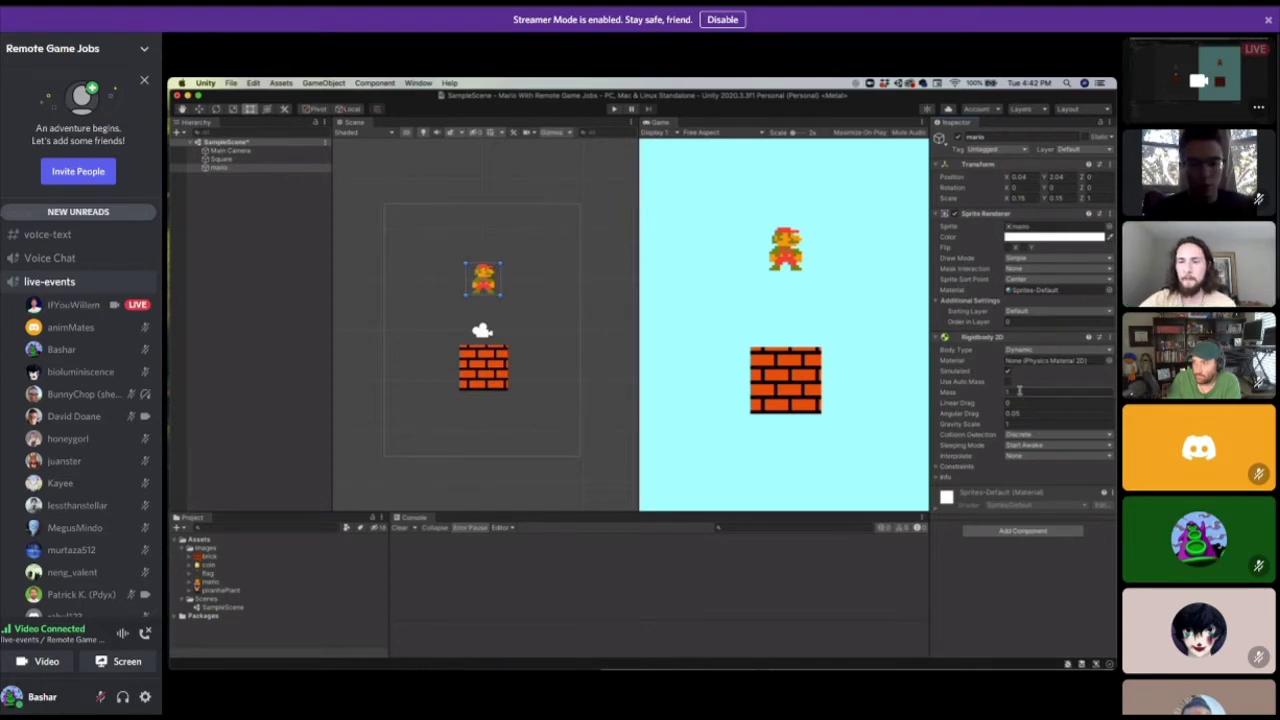
# Test the mario object's physics in play mode and return to edit mode.
pyautogui.click(614, 108)
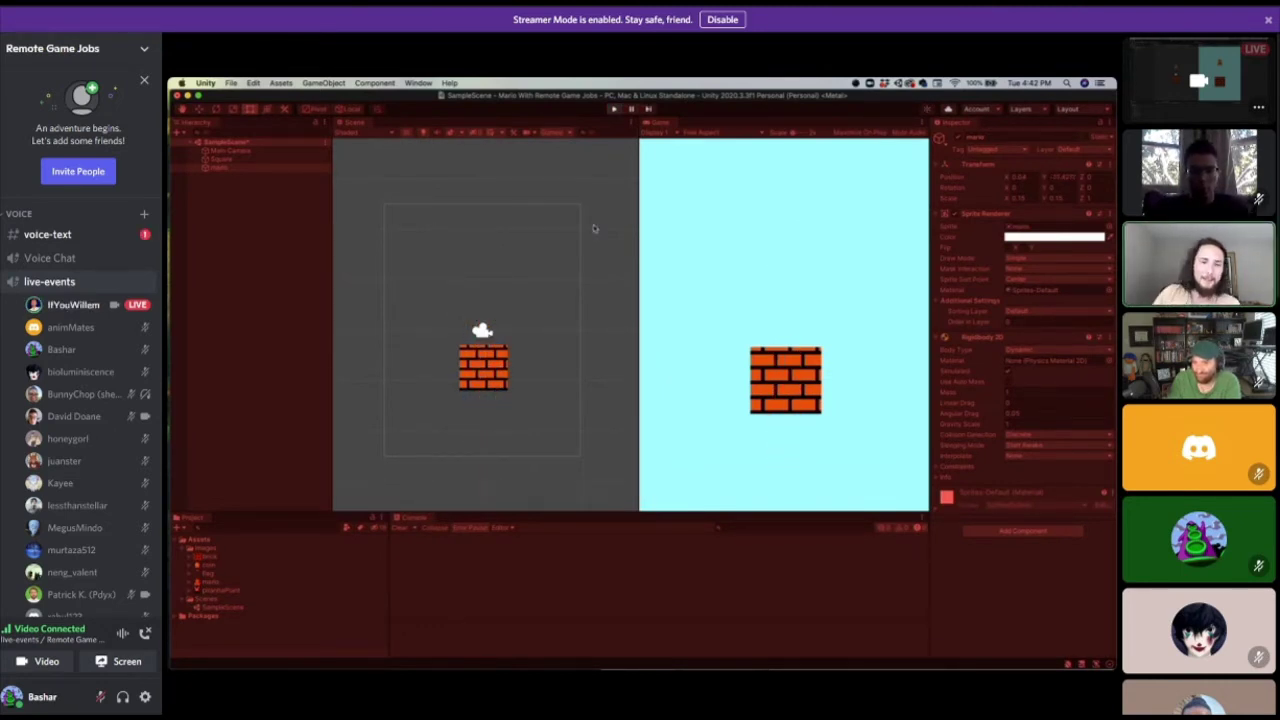
pyautogui.click(615, 109)
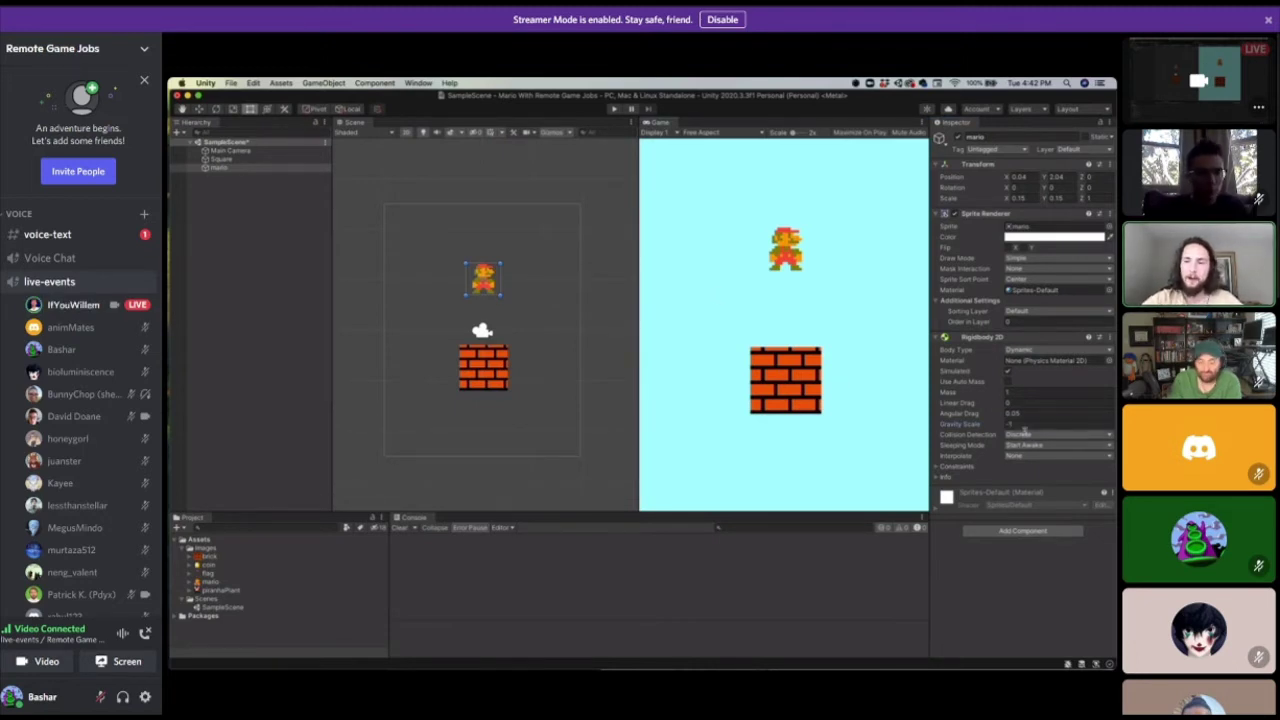
# Test the scene in play mode with mario's Gravity Scale at -1, and return to edit mode.
pyautogui.click(614, 108)
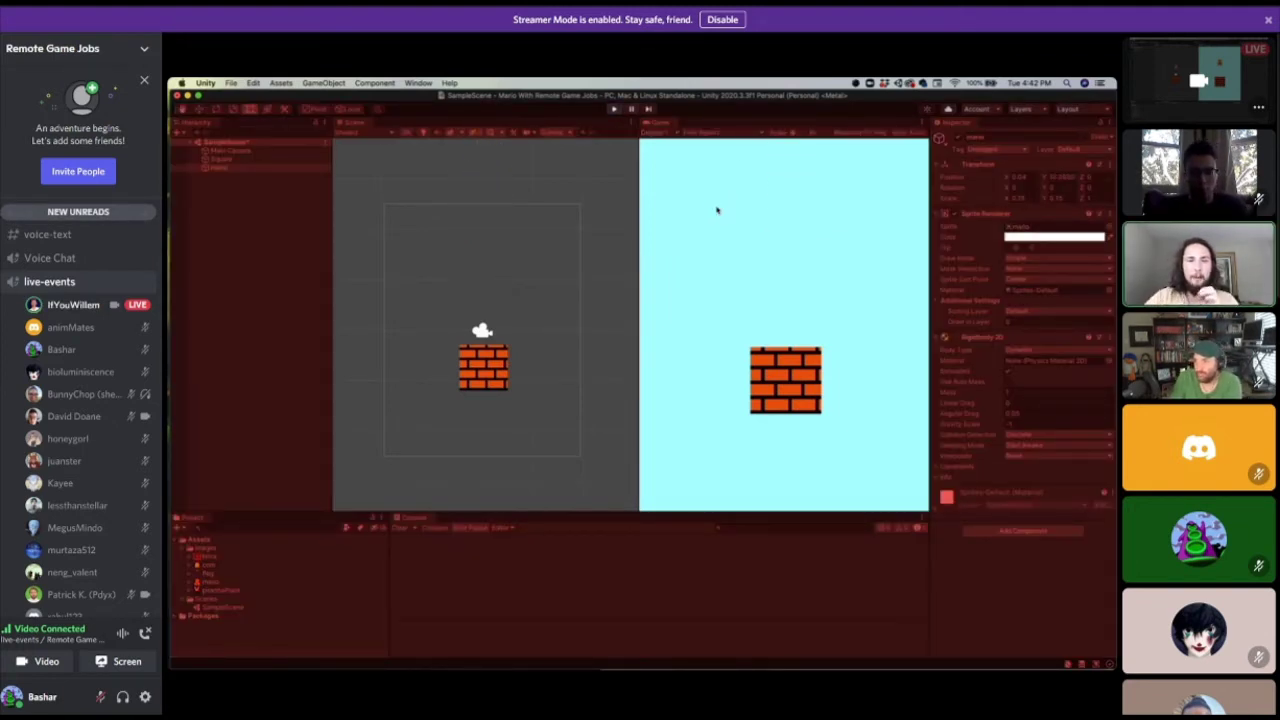
pyautogui.scroll(-5, 554, 222)
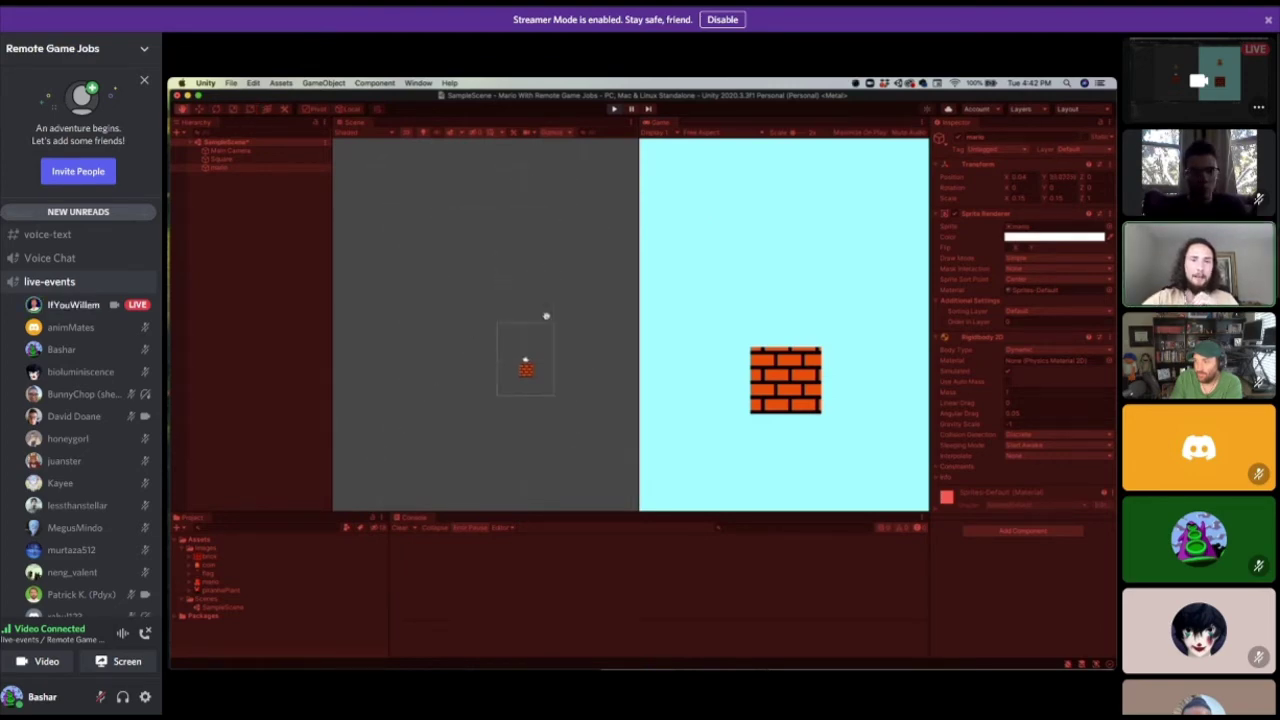
pyautogui.click(614, 108)
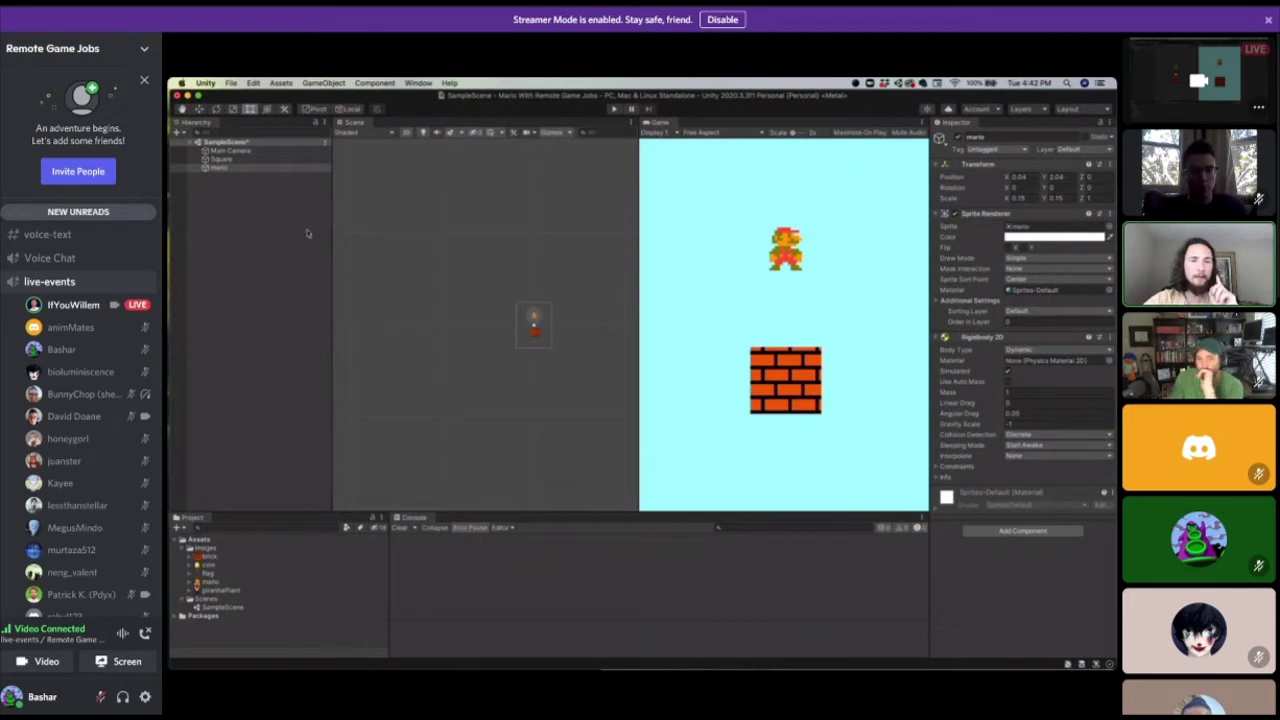
# Focus the Scene view on the Square, Main Camera and mario in turn, ending with the whole camera frame in view.
pyautogui.scroll(-10, 563, 307)
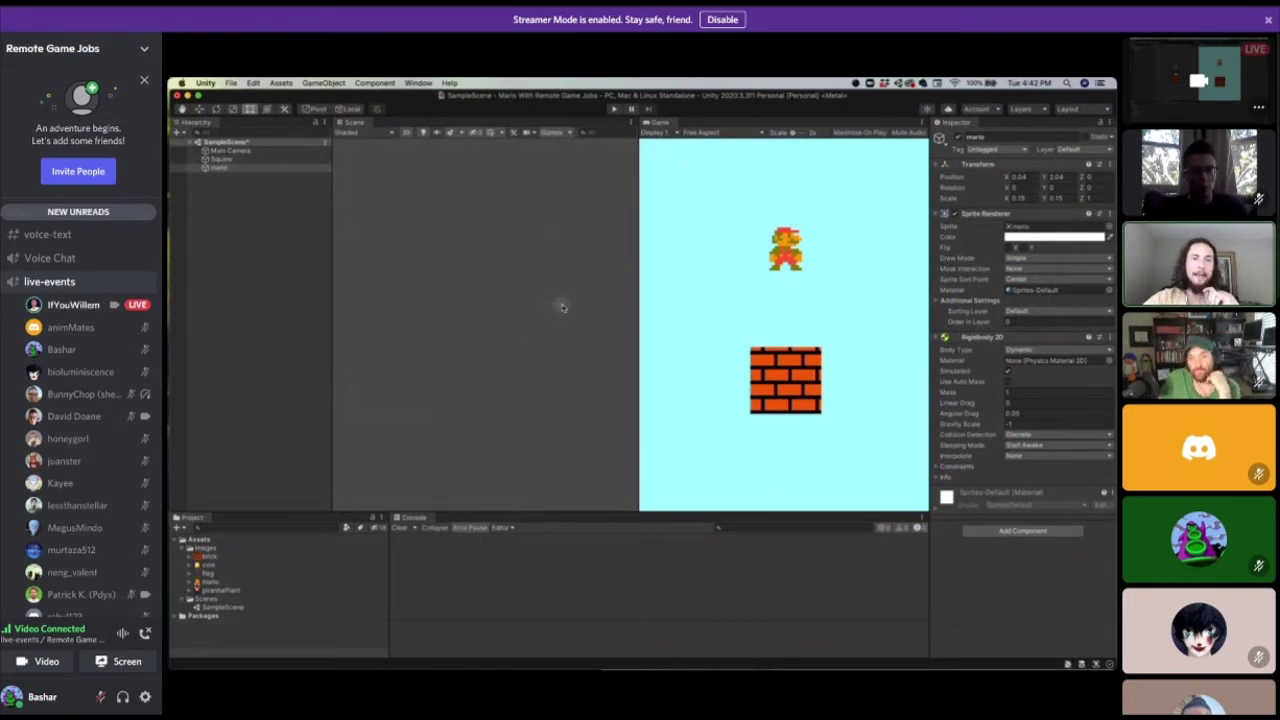
pyautogui.moveTo(573, 213); pyautogui.dragTo(569, 330, button='middle')
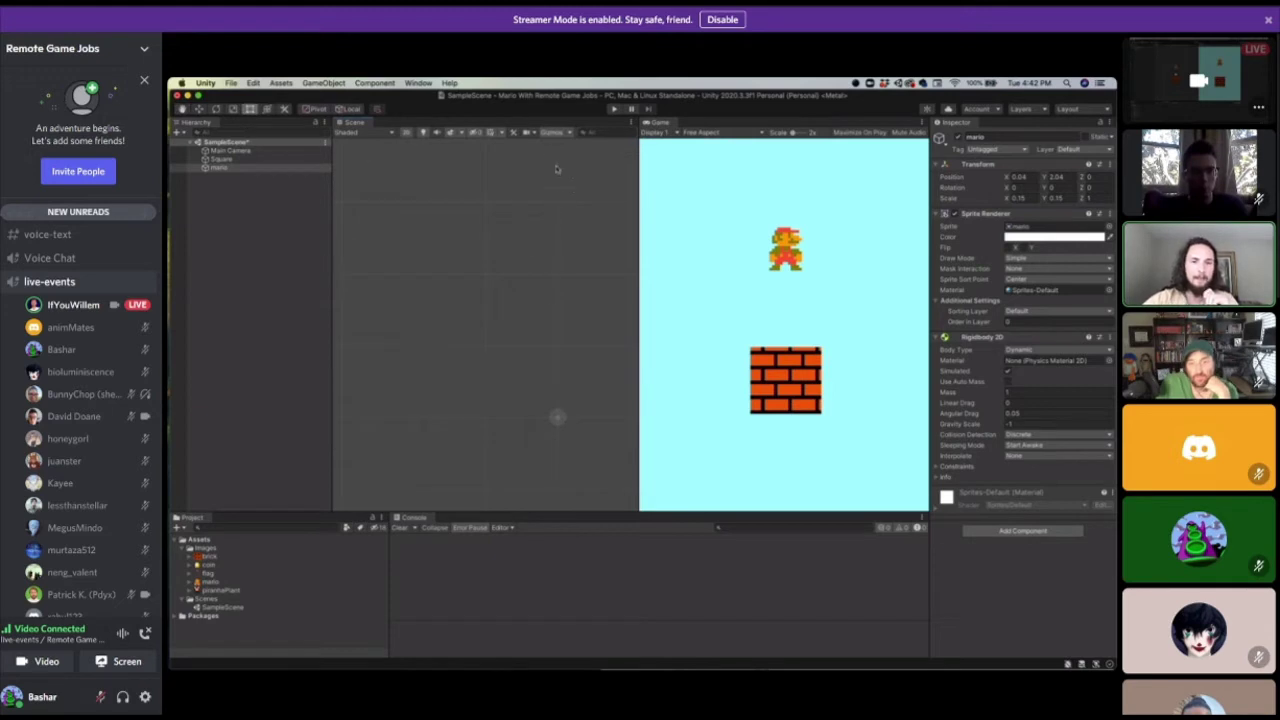
pyautogui.doubleClick(220, 159)
pyautogui.doubleClick(215, 169)
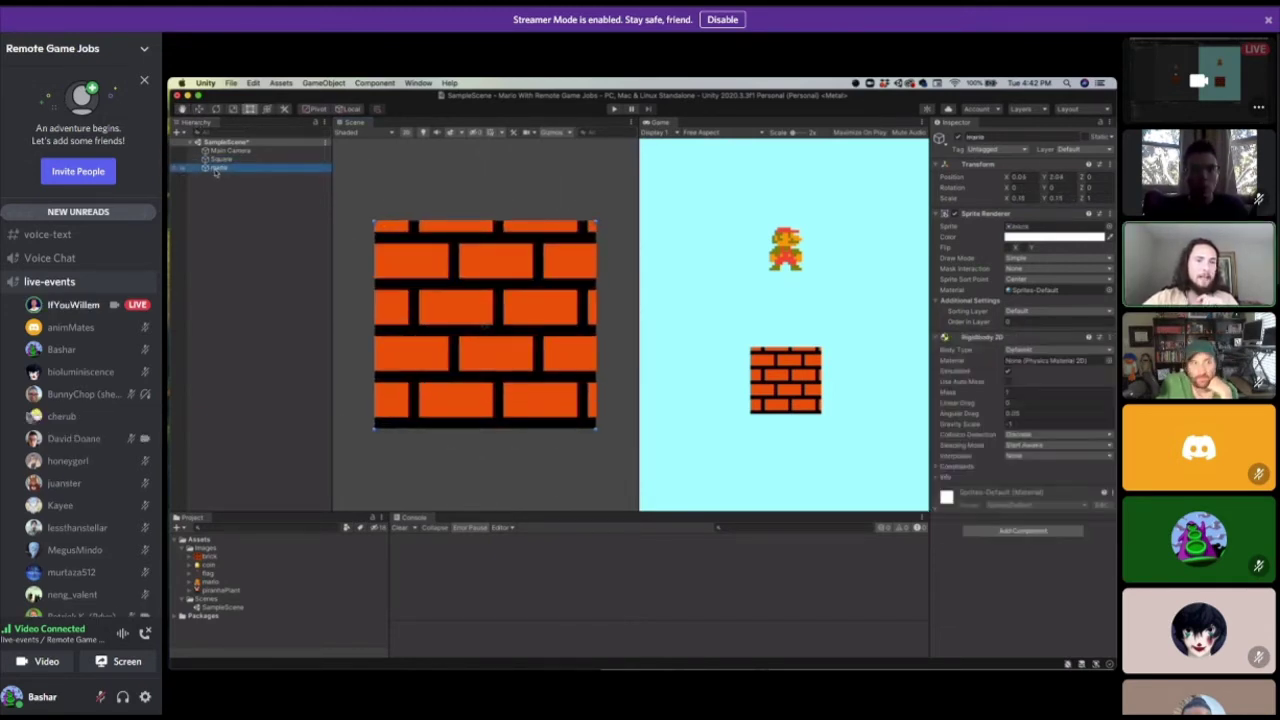
pyautogui.doubleClick(219, 160)
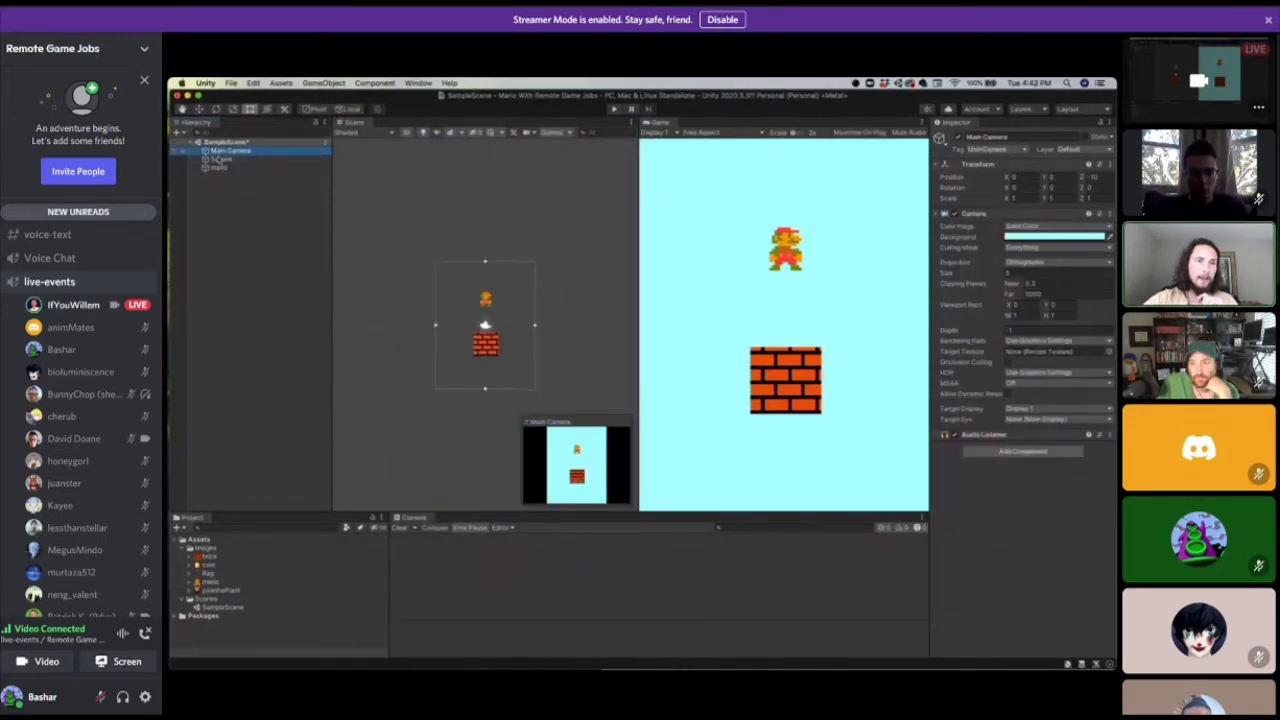
pyautogui.doubleClick(219, 167)
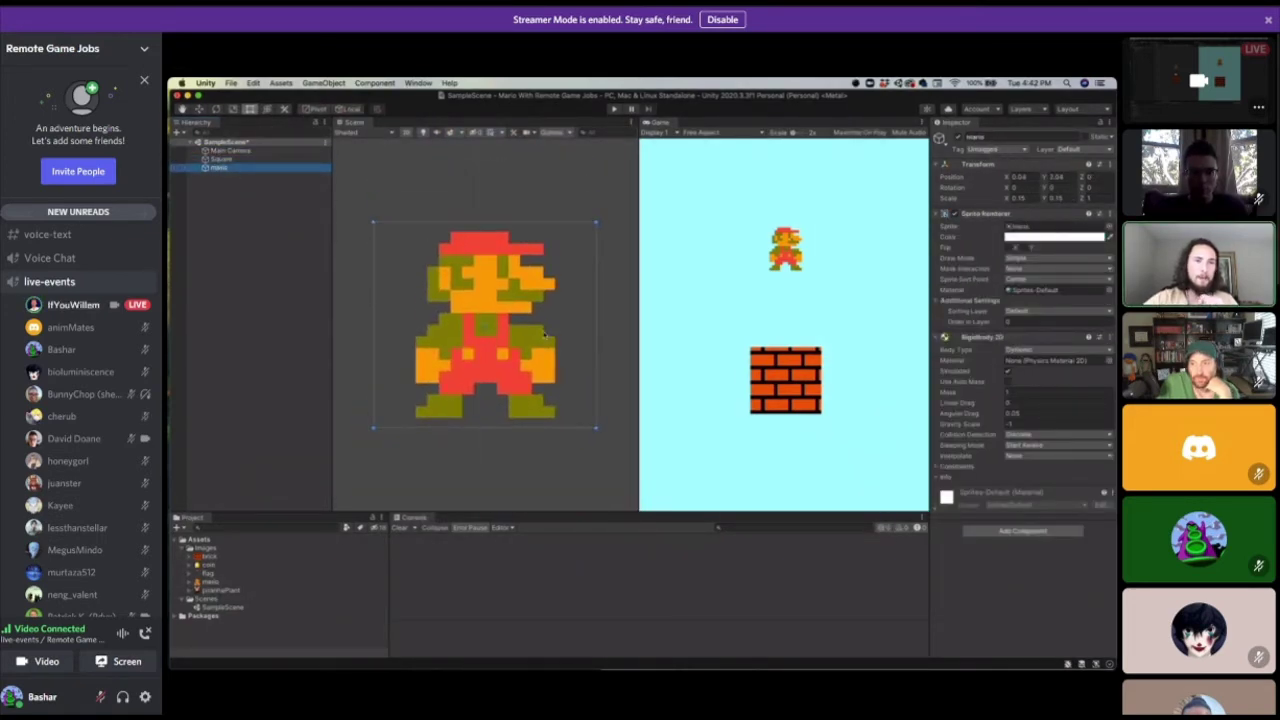
pyautogui.scroll(-6, 544, 334)
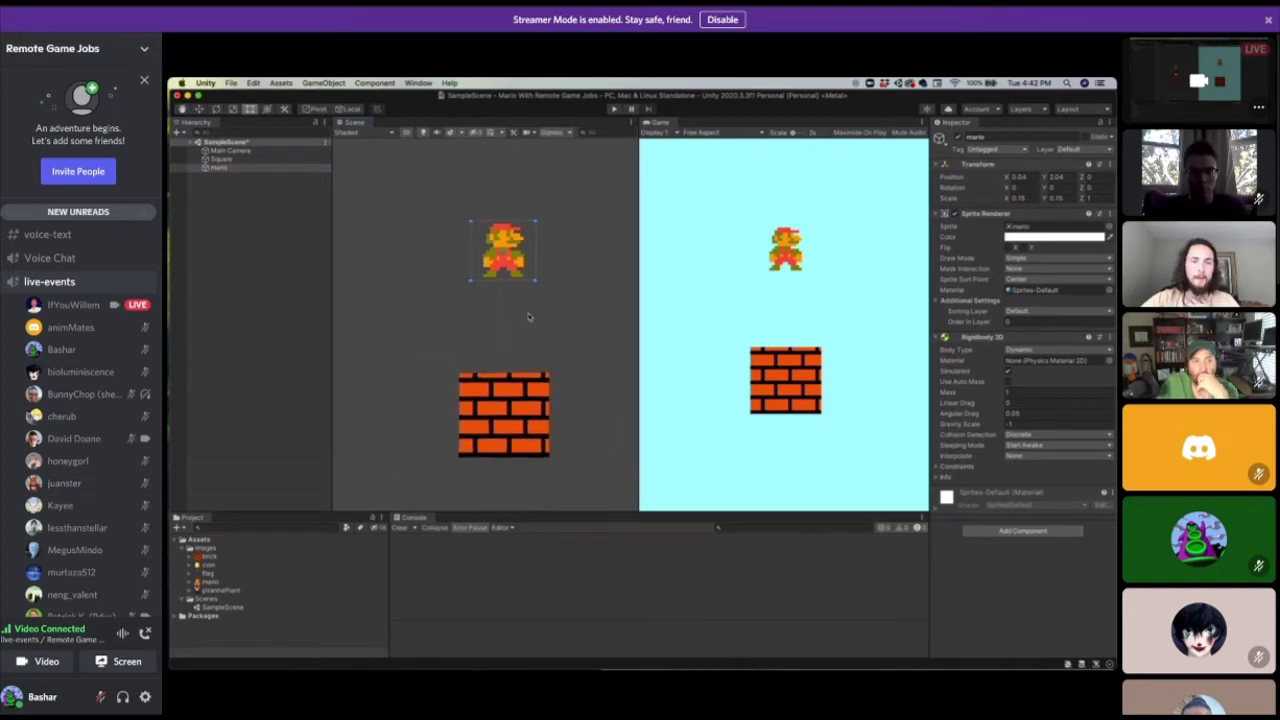
pyautogui.scroll(5, 529, 317)
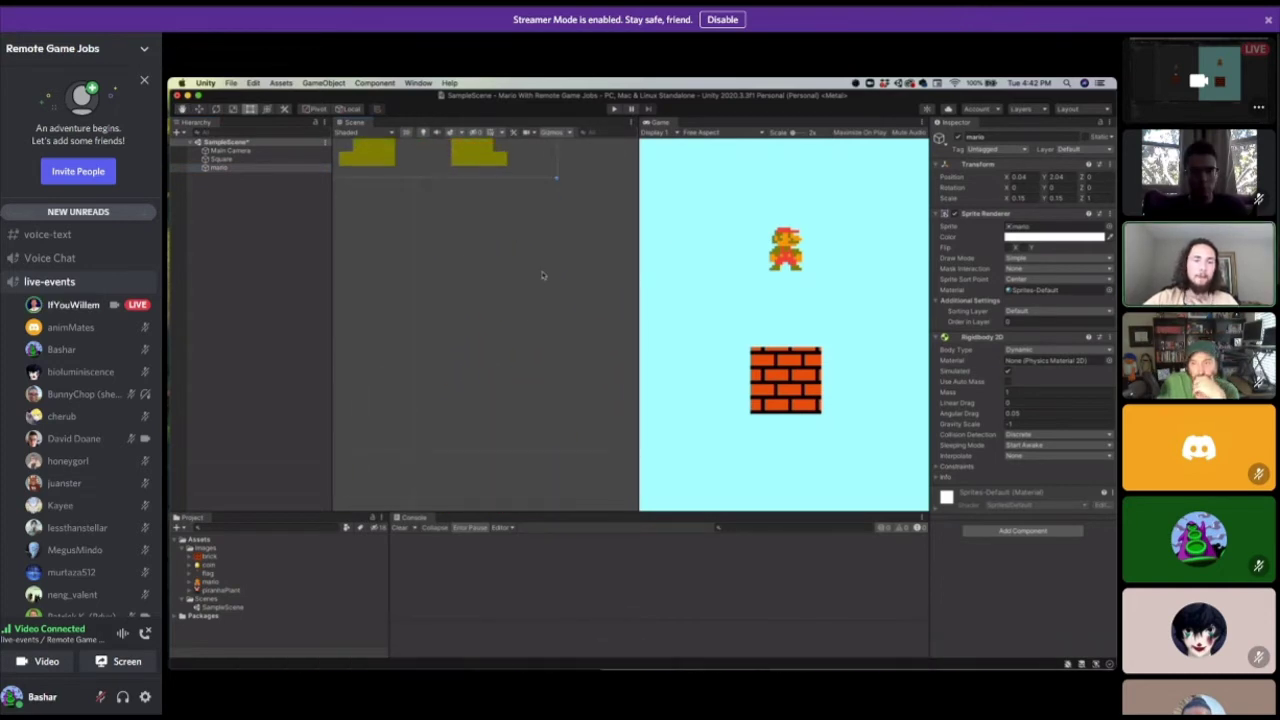
pyautogui.scroll(-3, 542, 275)
pyautogui.scroll(-5, 542, 275)
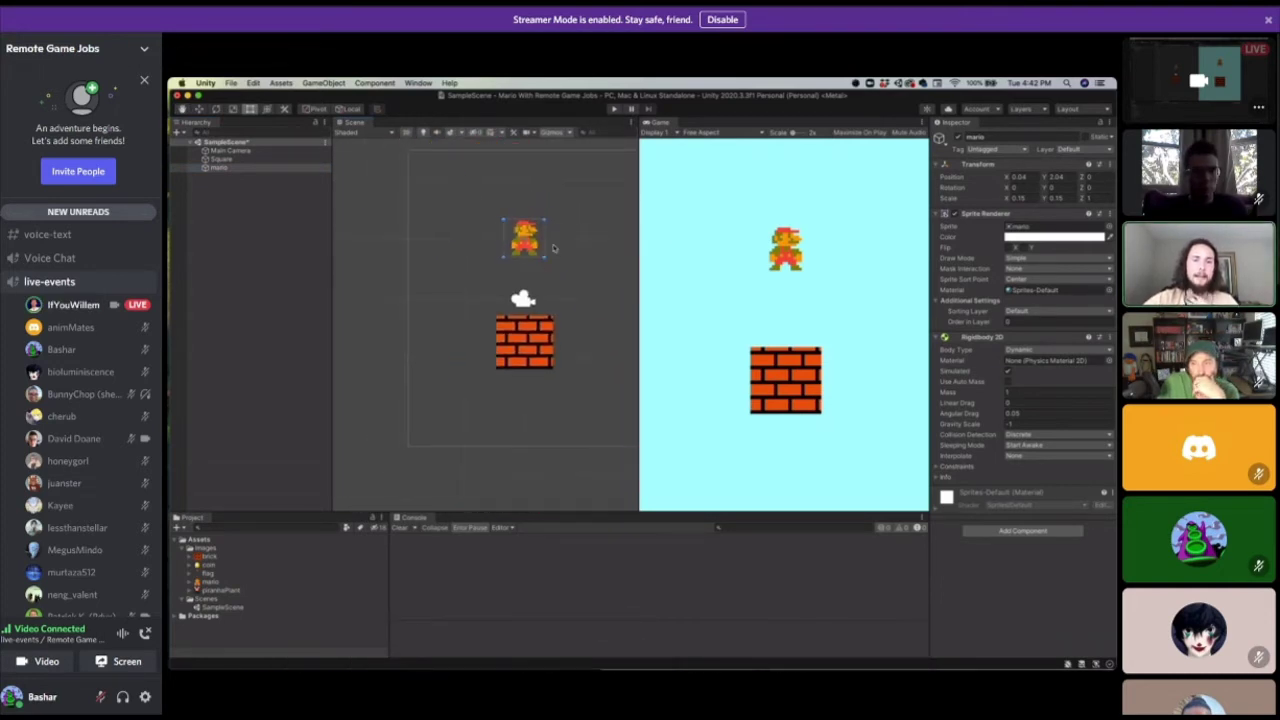
pyautogui.moveTo(551, 246); pyautogui.dragTo(532, 279, button='middle')
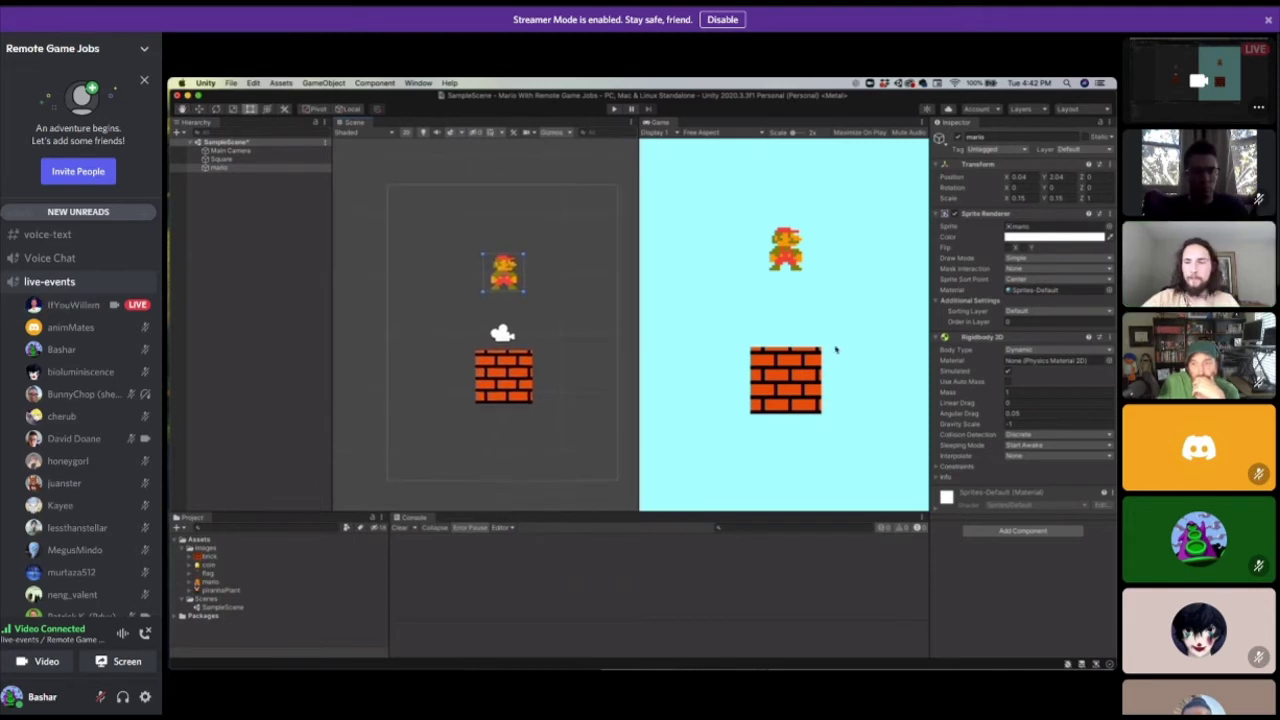
# Set the Gravity Scale of mario's Rigidbody 2D to 1 and save the scene.
pyautogui.click(218, 167)
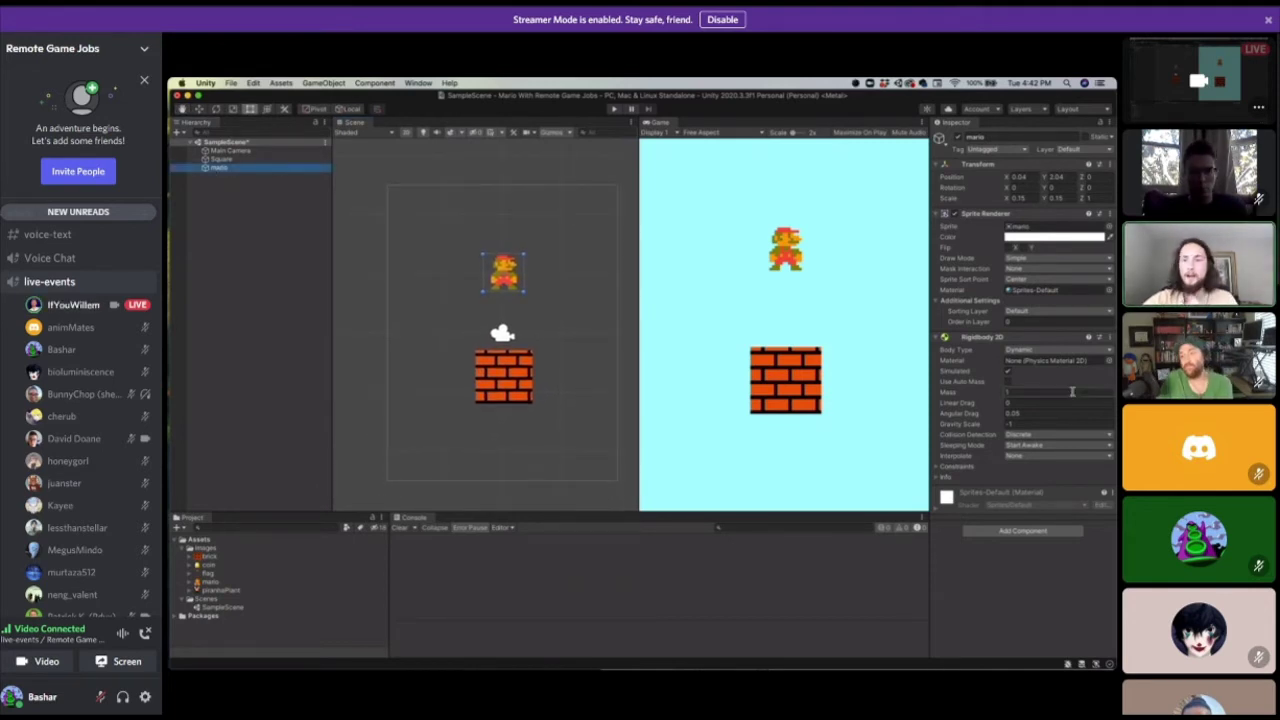
pyautogui.click(1030, 423)
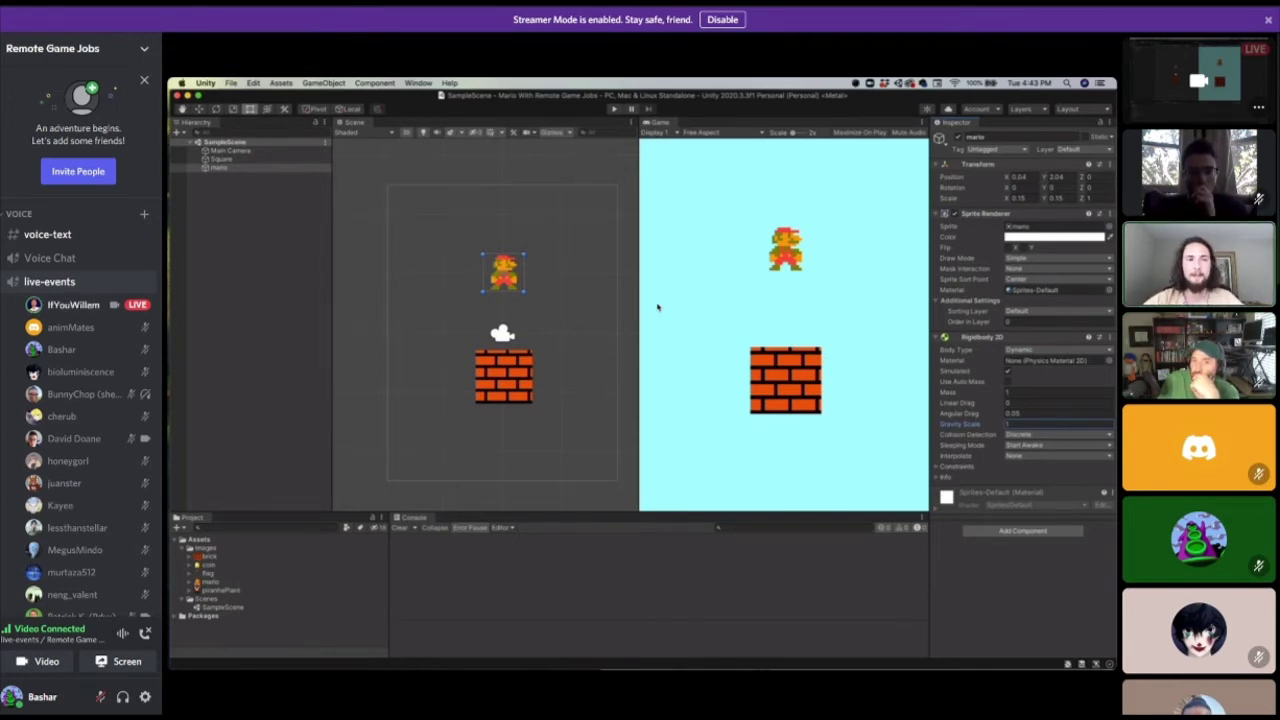
# Inspect the components of the brick Square and the mario object, leaving mario selected.
pyautogui.click(499, 373)
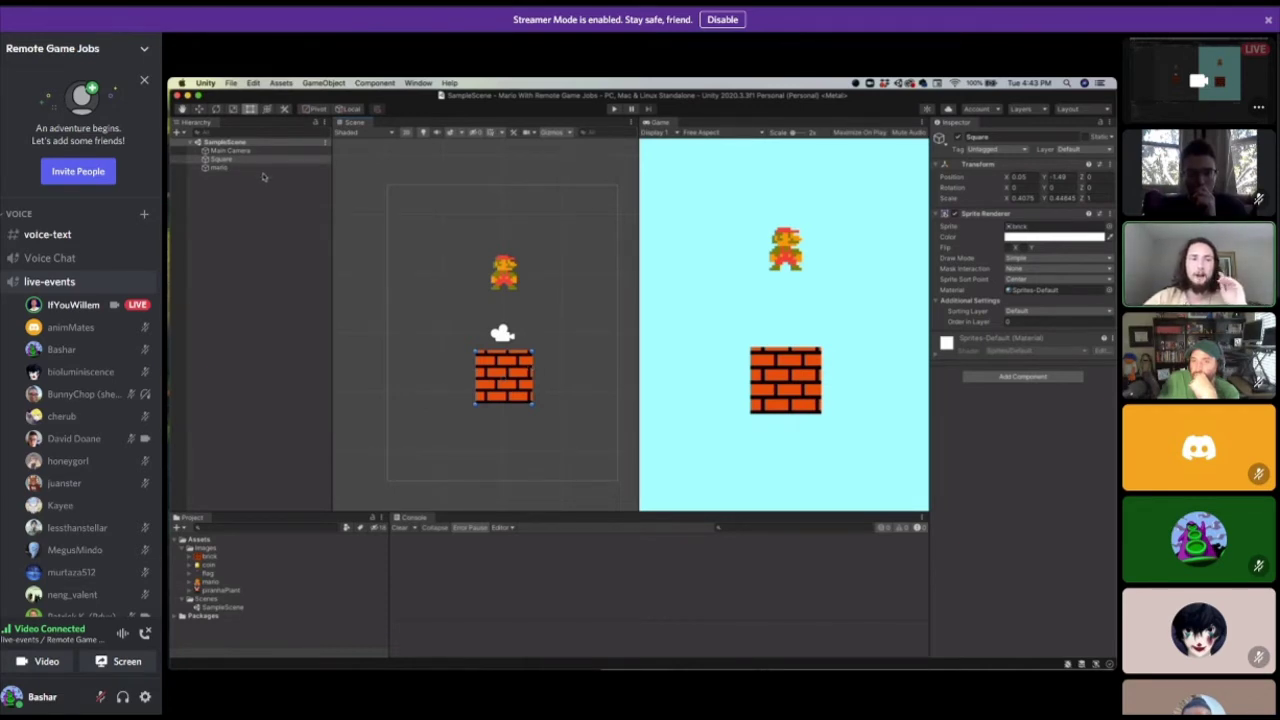
pyautogui.click(220, 167)
pyautogui.click(575, 320)
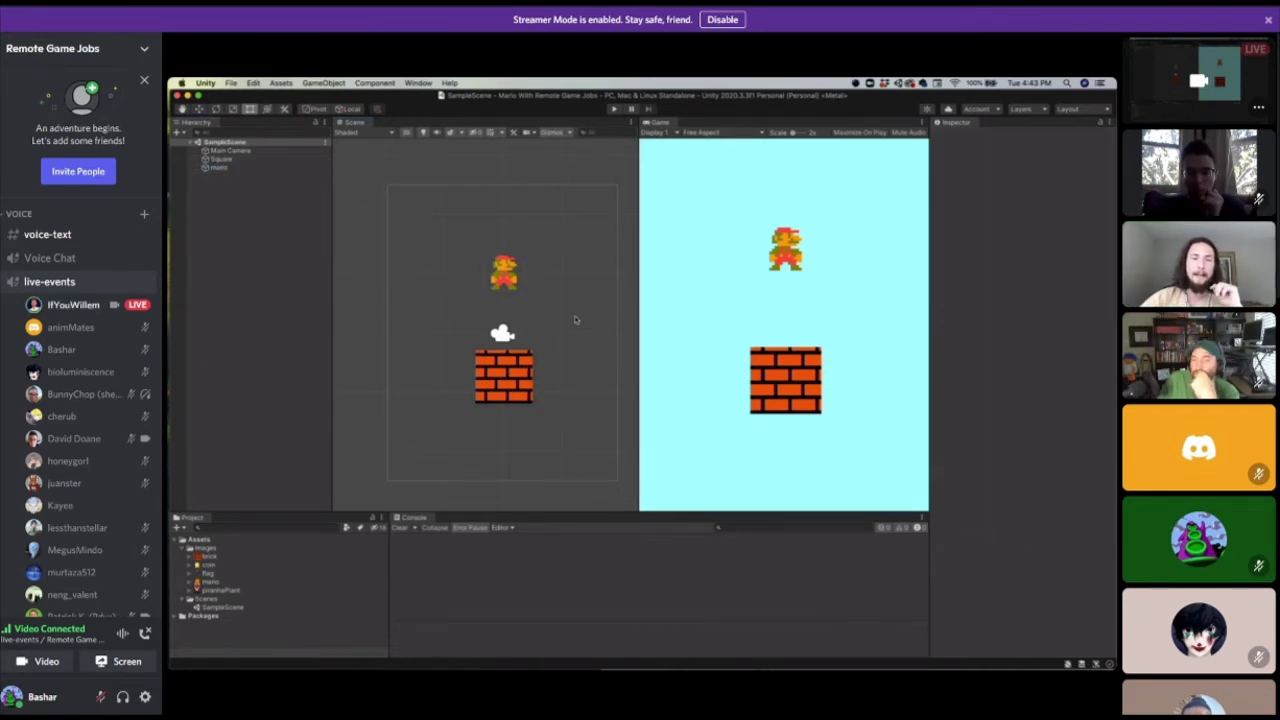
pyautogui.click(503, 282)
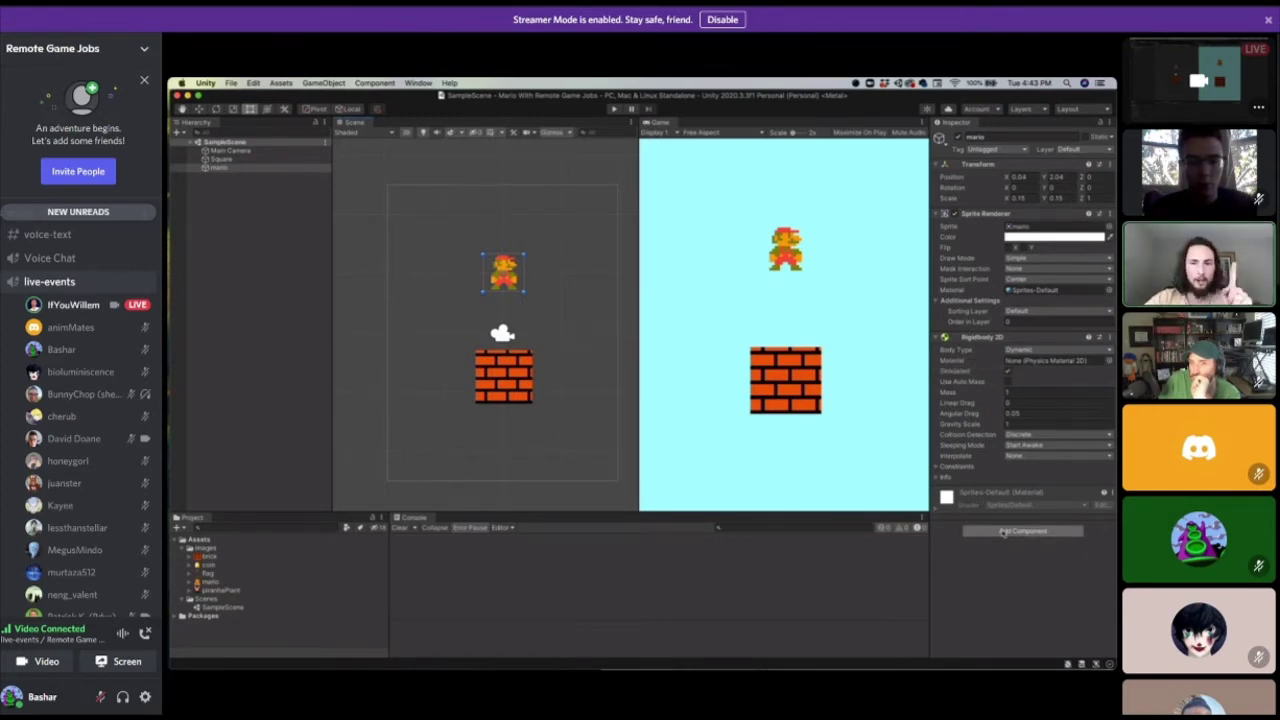
# Rename the brick Square object to "platform".
pyautogui.click(226, 151)
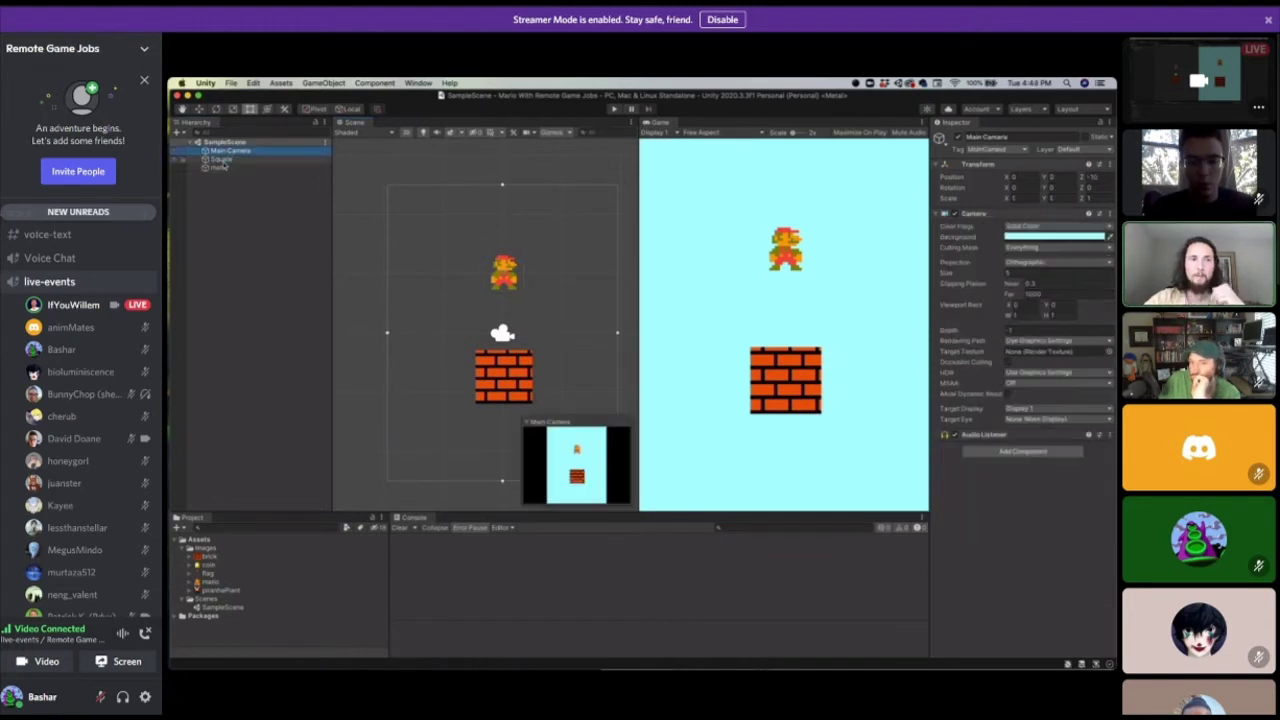
pyautogui.click(225, 161)
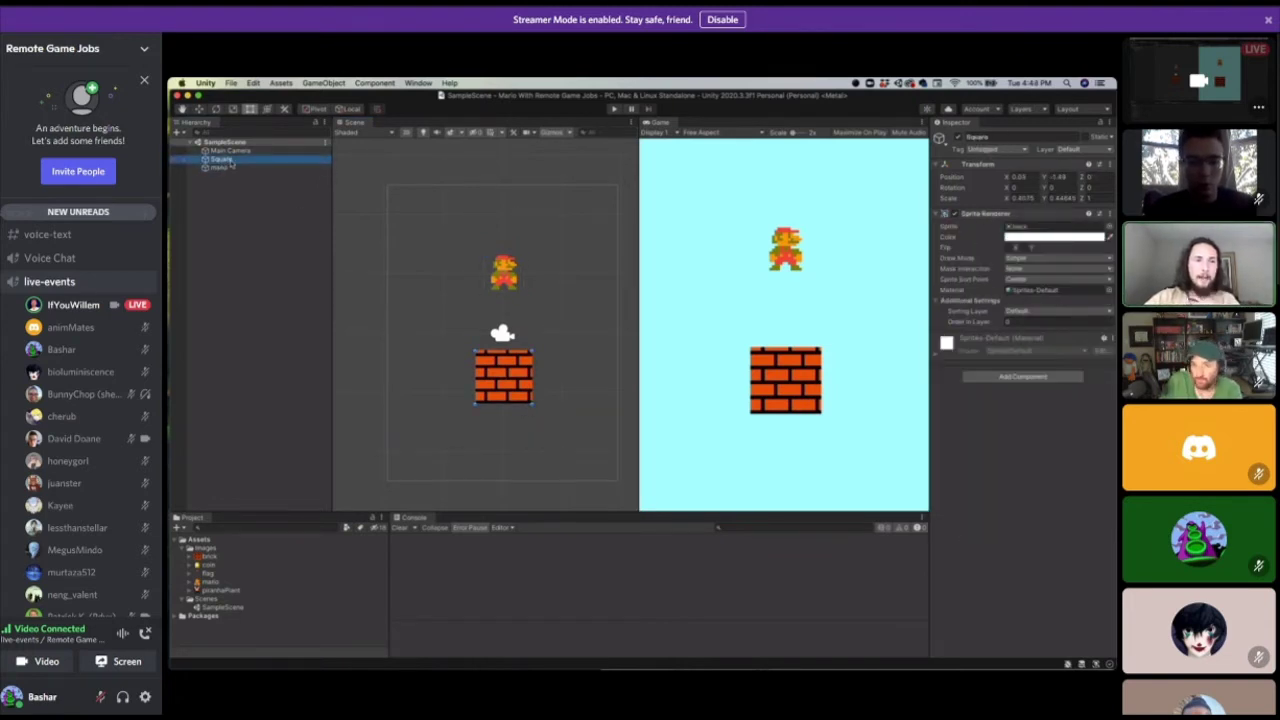
pyautogui.press('f')
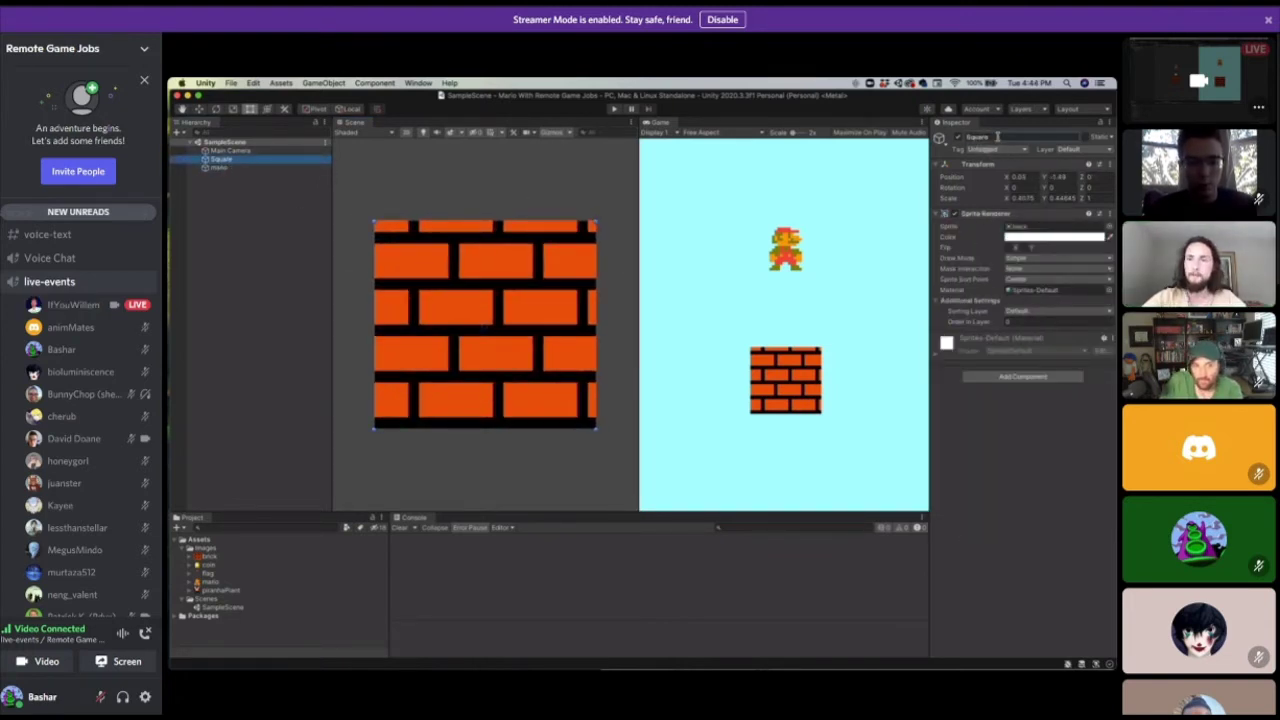
pyautogui.doubleClick(997, 136)
pyautogui.write('platform')
pyautogui.press('Return')
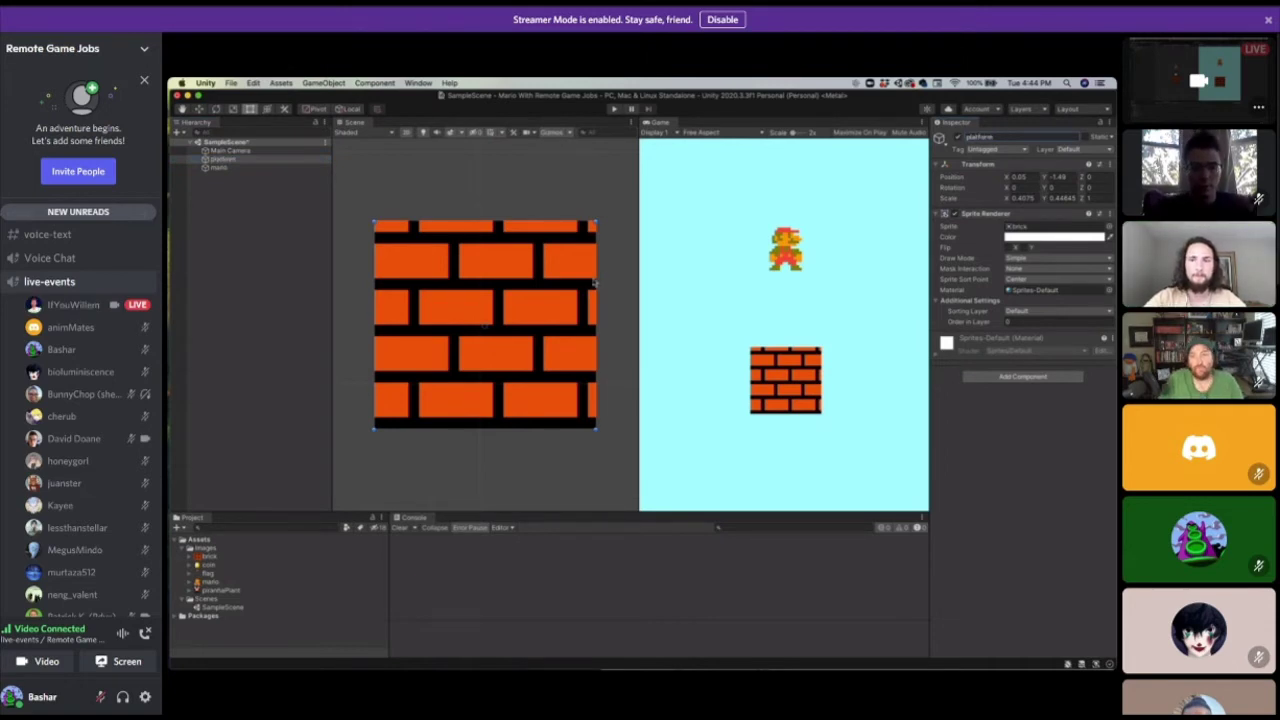
# Add a Capsule Collider 2D component to mario.
pyautogui.click(221, 167)
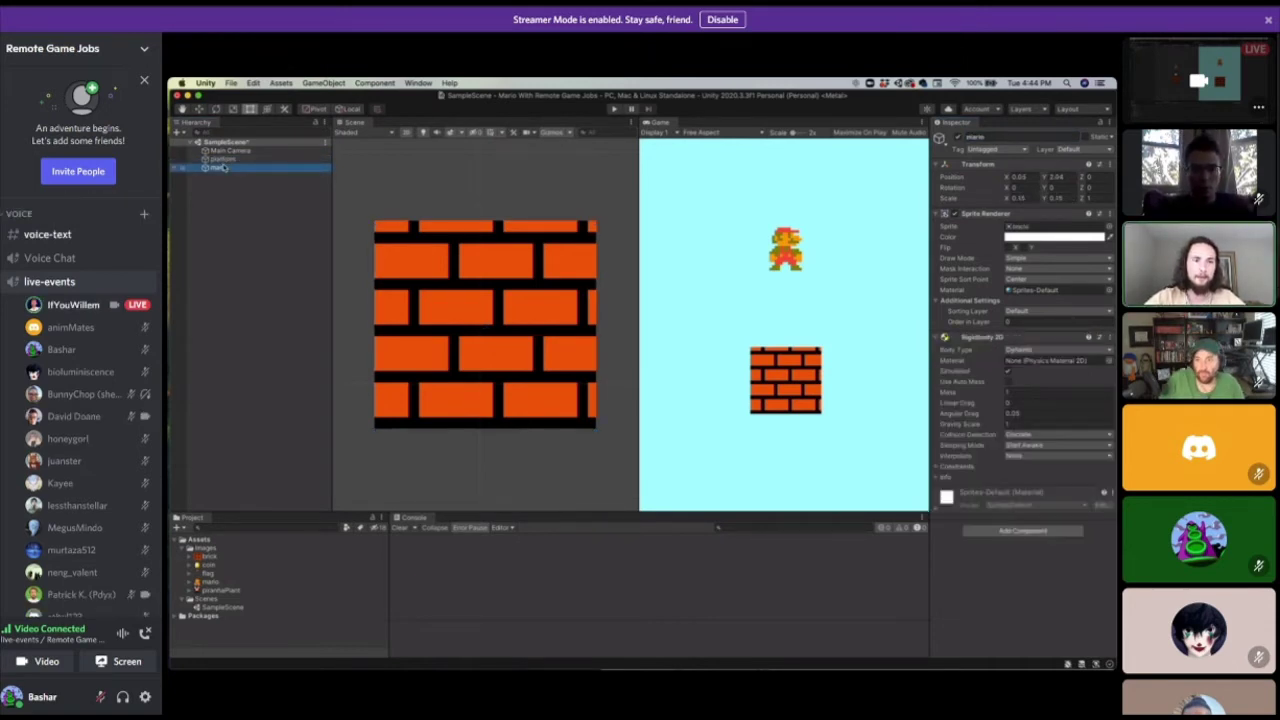
pyautogui.press('f')
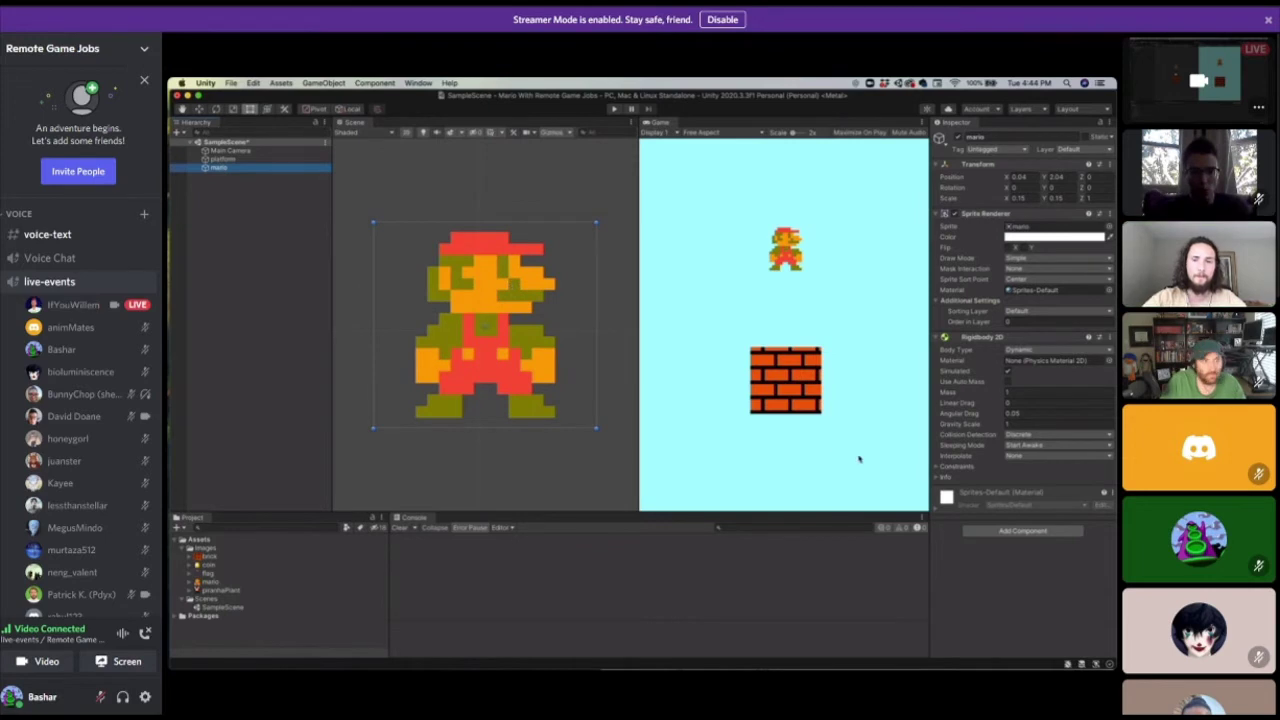
pyautogui.click(1022, 530)
pyautogui.write('collider')
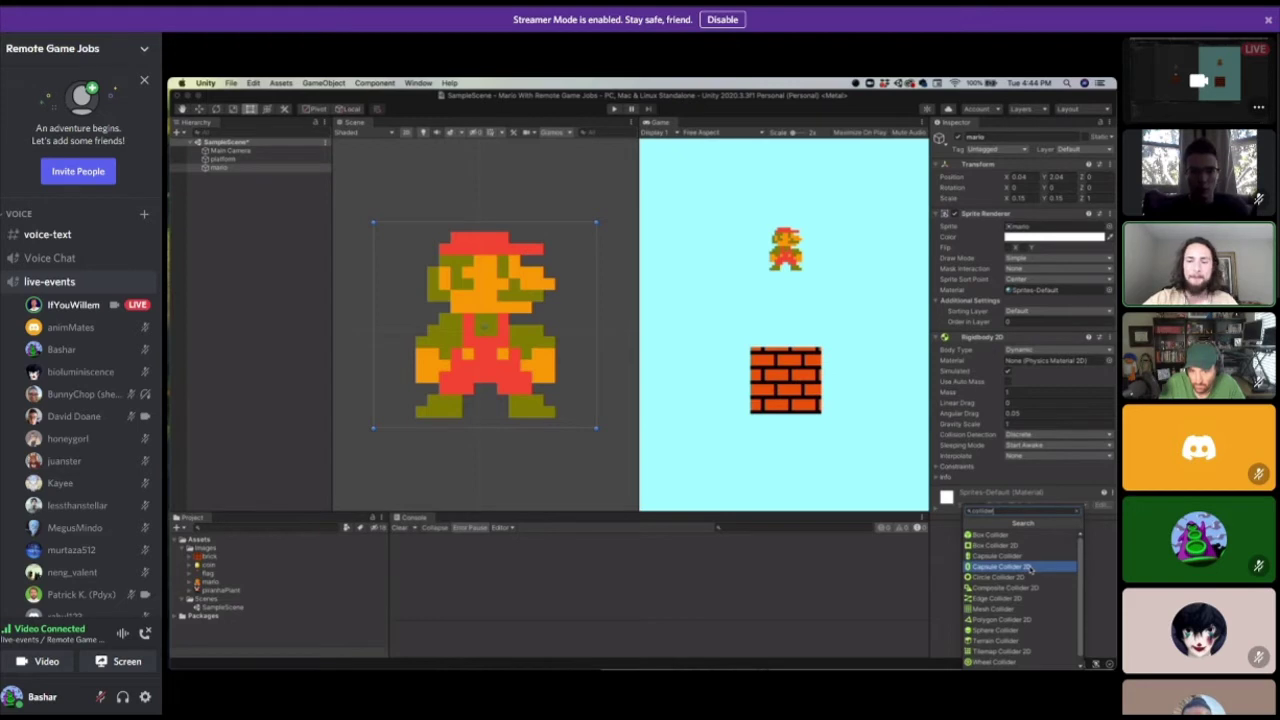
pyautogui.click(1029, 567)
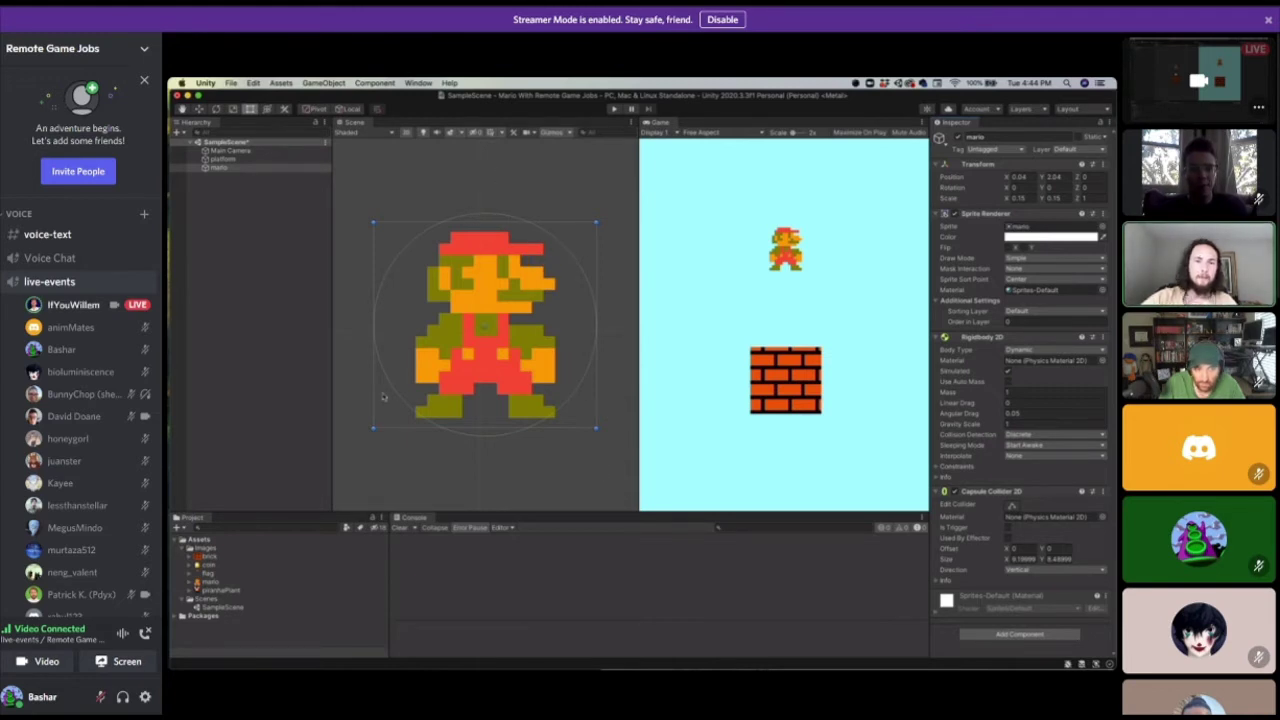
pyautogui.scroll(-5, 382, 397)
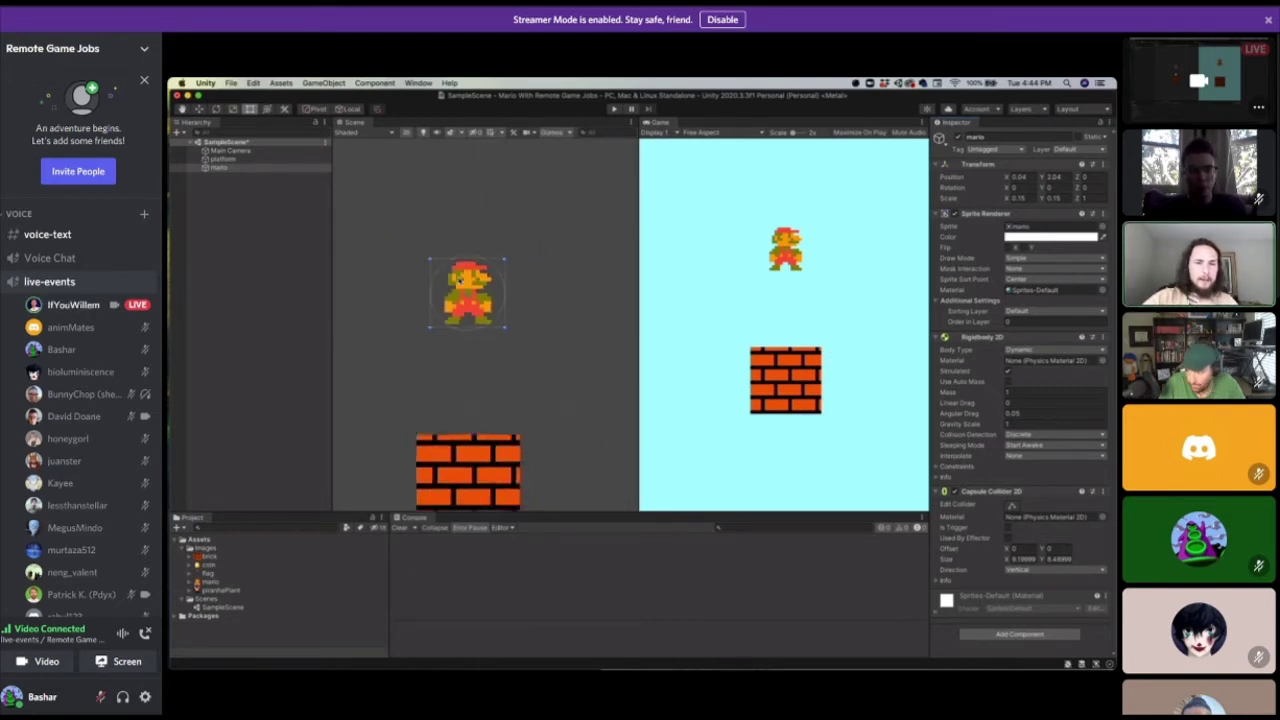
pyautogui.scroll(5, 460, 280)
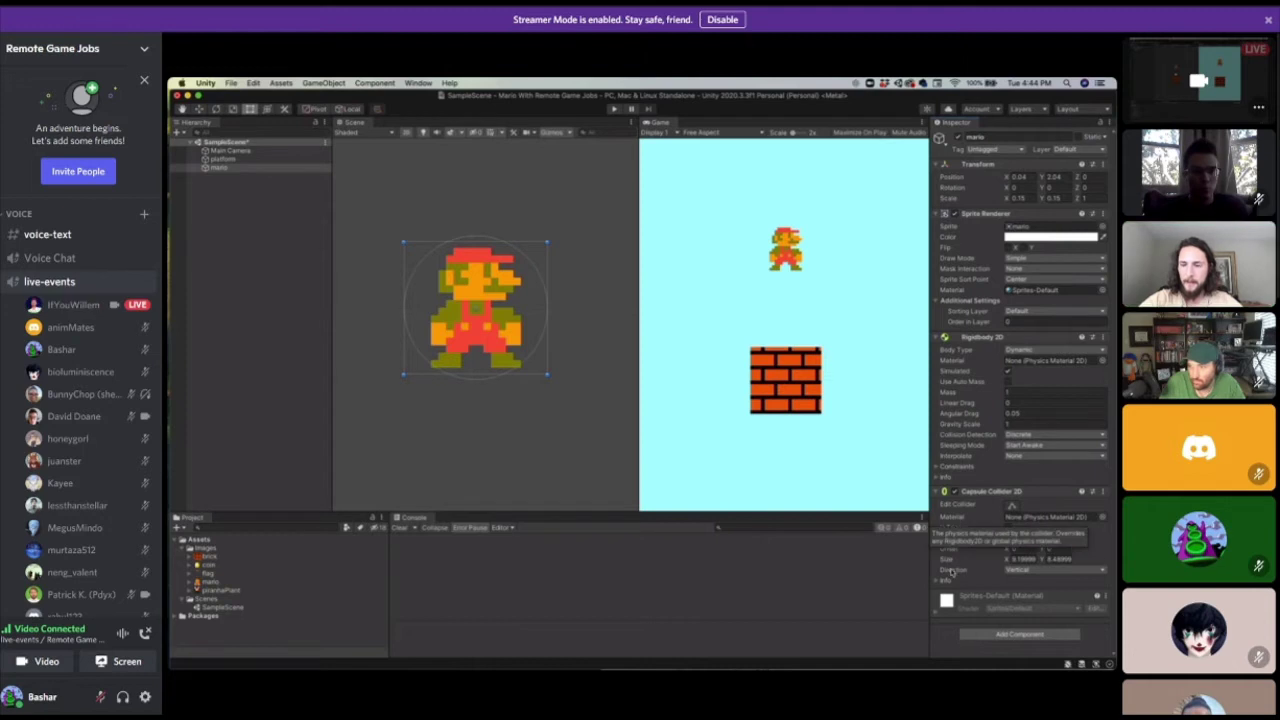
# Set the X size of mario's Capsule Collider 2D to 6 and check the narrower outline around the sprite.
pyautogui.click(1025, 560)
pyautogui.click(1068, 560)
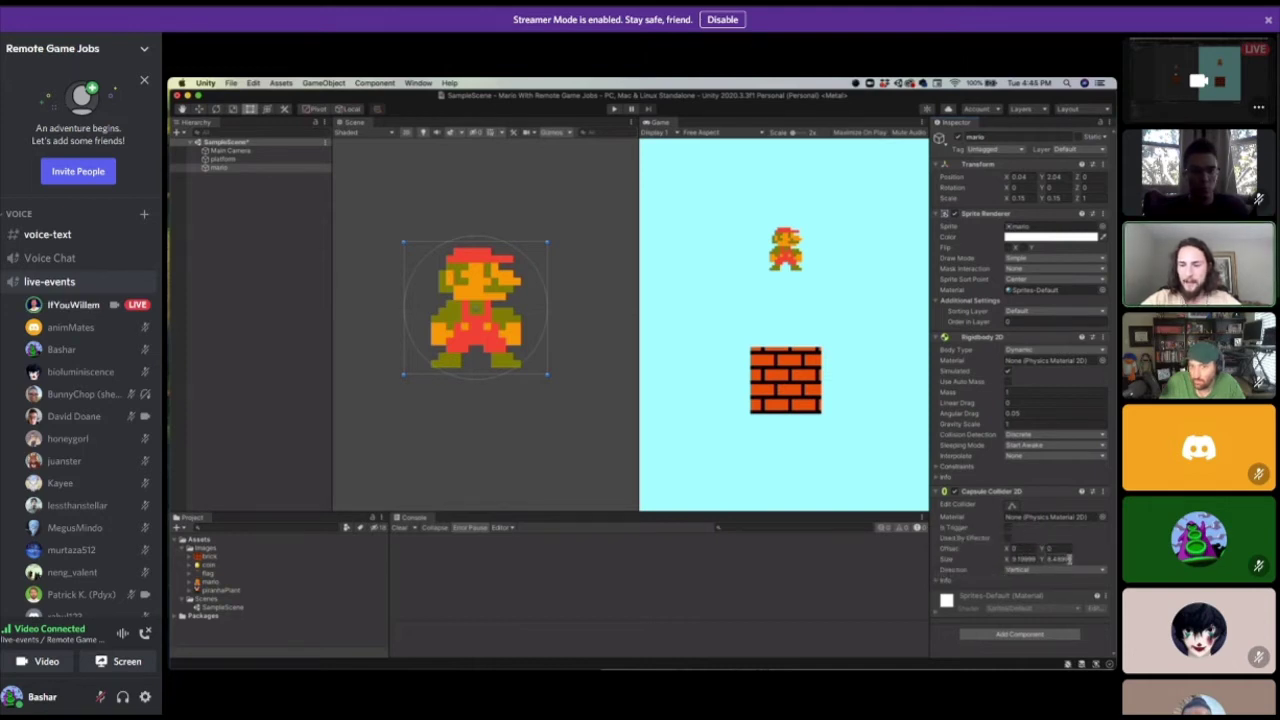
pyautogui.click(1021, 560)
pyautogui.write('1')
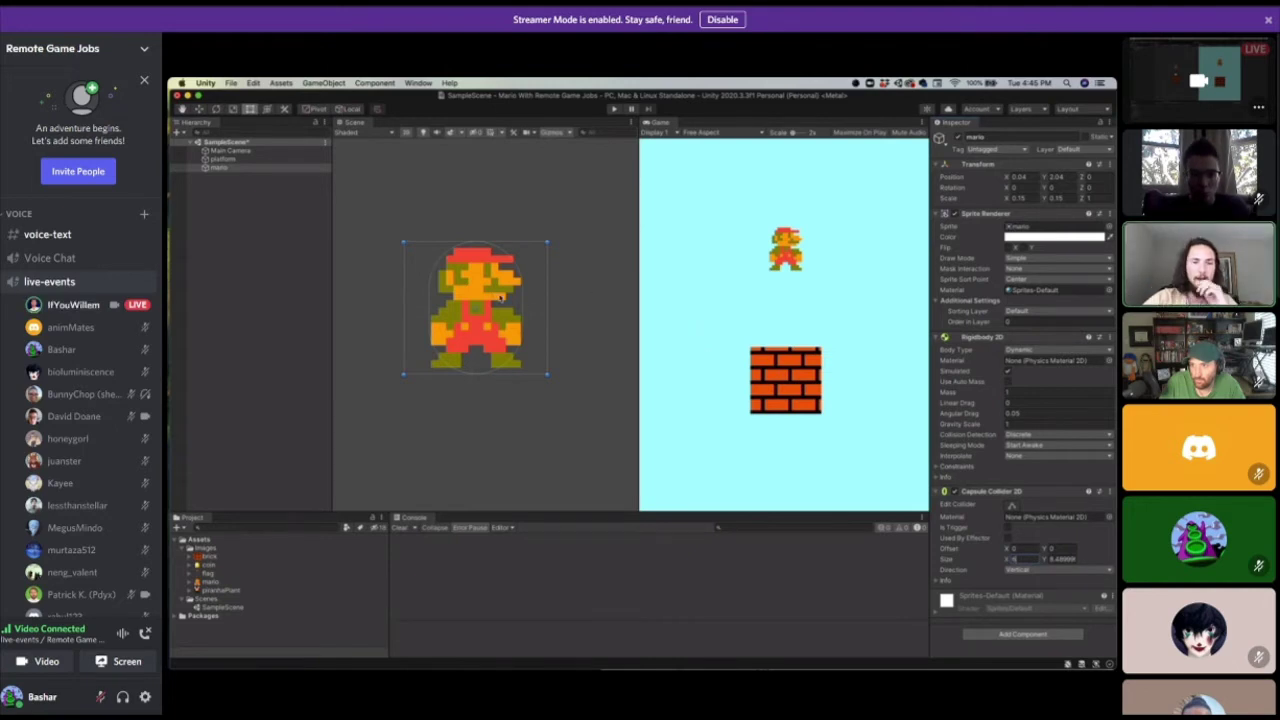
pyautogui.click(216, 168)
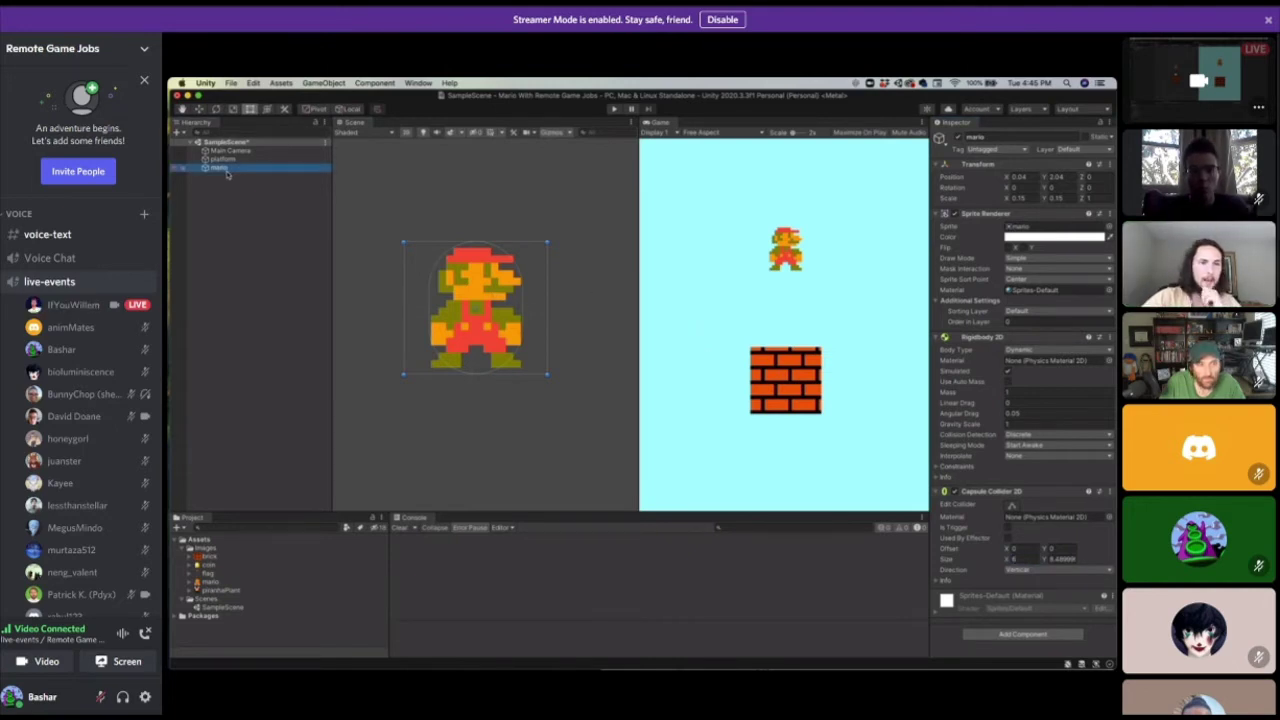
pyautogui.scroll(-3, 508, 318)
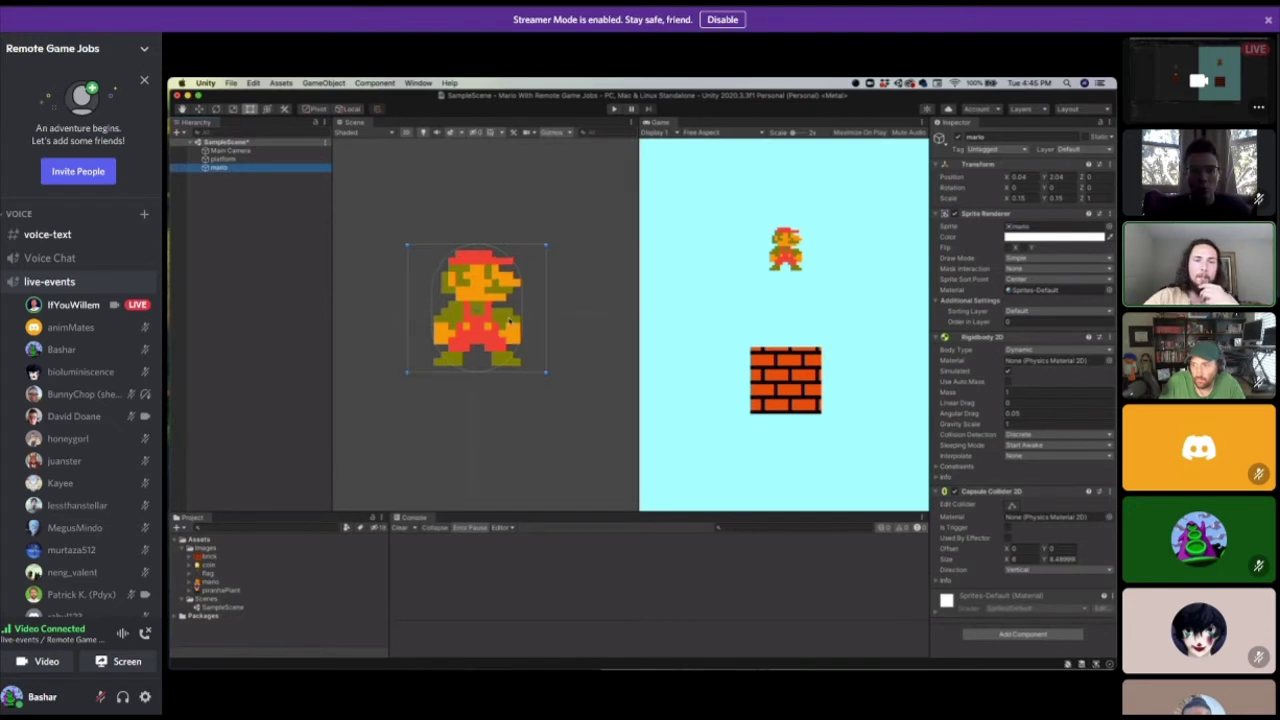
pyautogui.scroll(5, 509, 320)
pyautogui.scroll(-2, 509, 321)
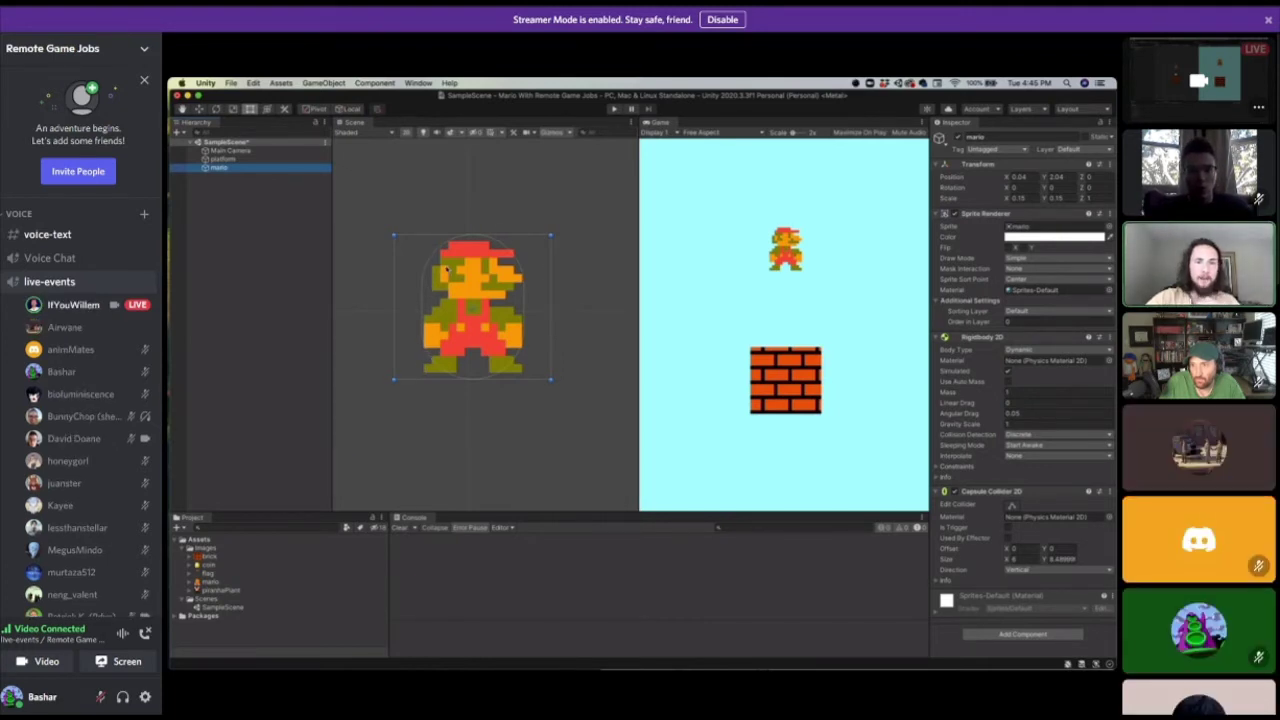
# Try adding a Polygon Collider 2D to mario.
pyautogui.click(1022, 633)
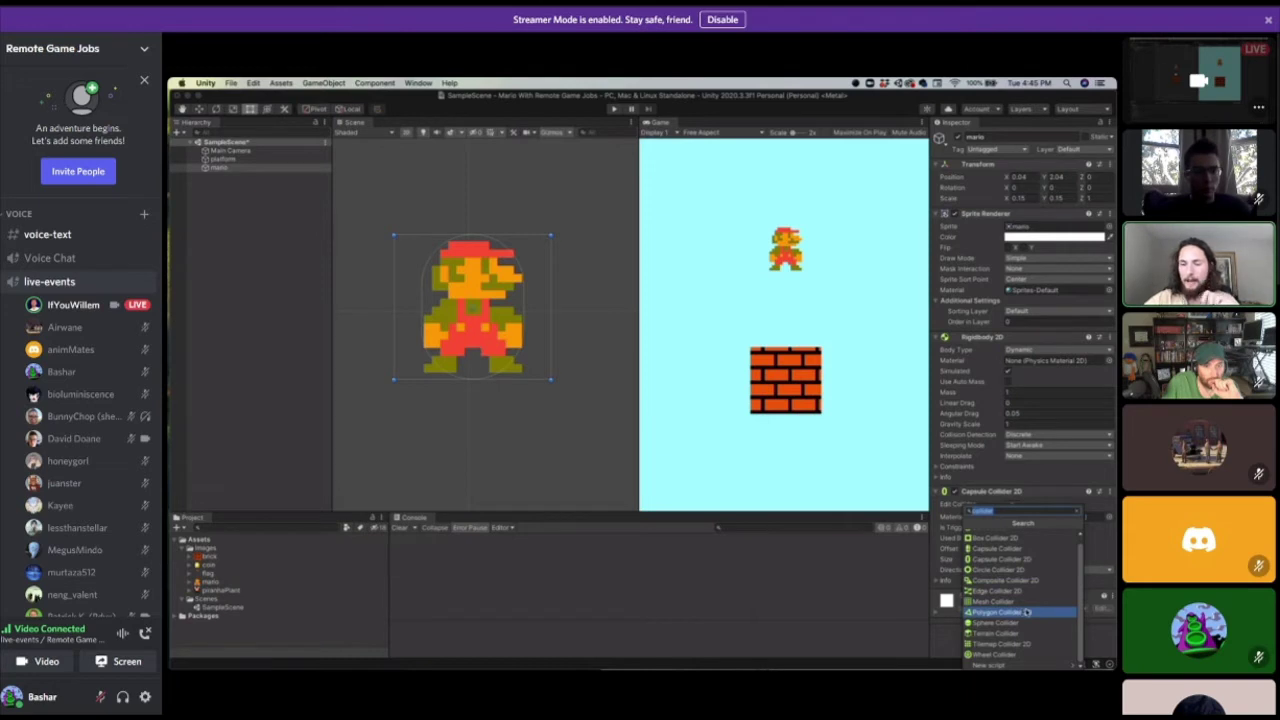
pyautogui.click(1026, 612)
pyautogui.scroll(6, 552, 298)
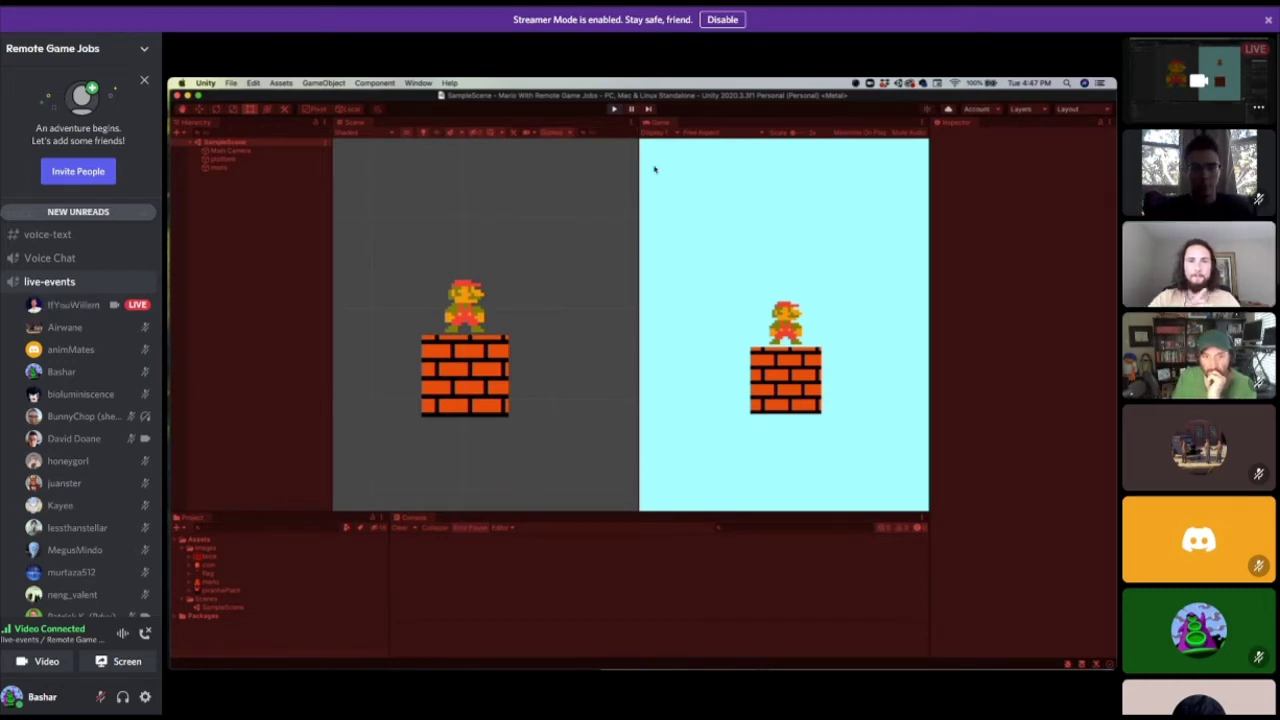
# Test mario landing on the brick in play mode, return to edit mode, and select the platform to inspect its Box Collider 2D.
pyautogui.click(614, 109)
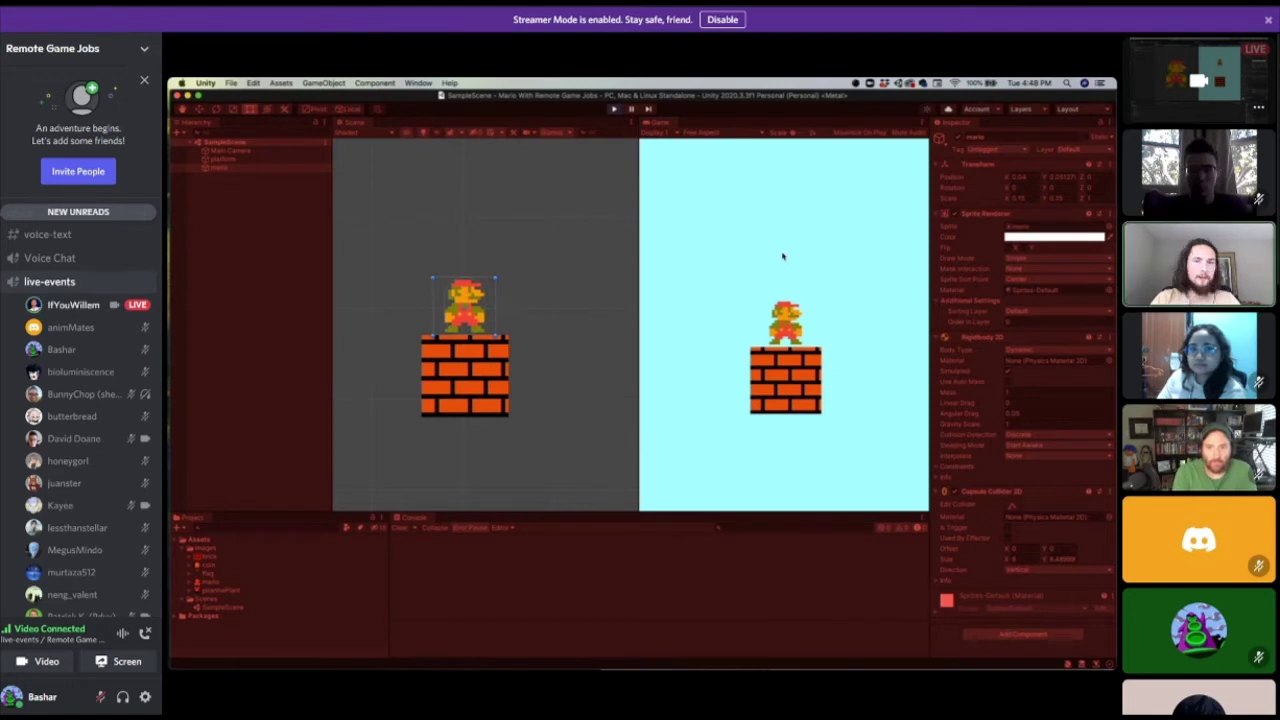
pyautogui.click(614, 108)
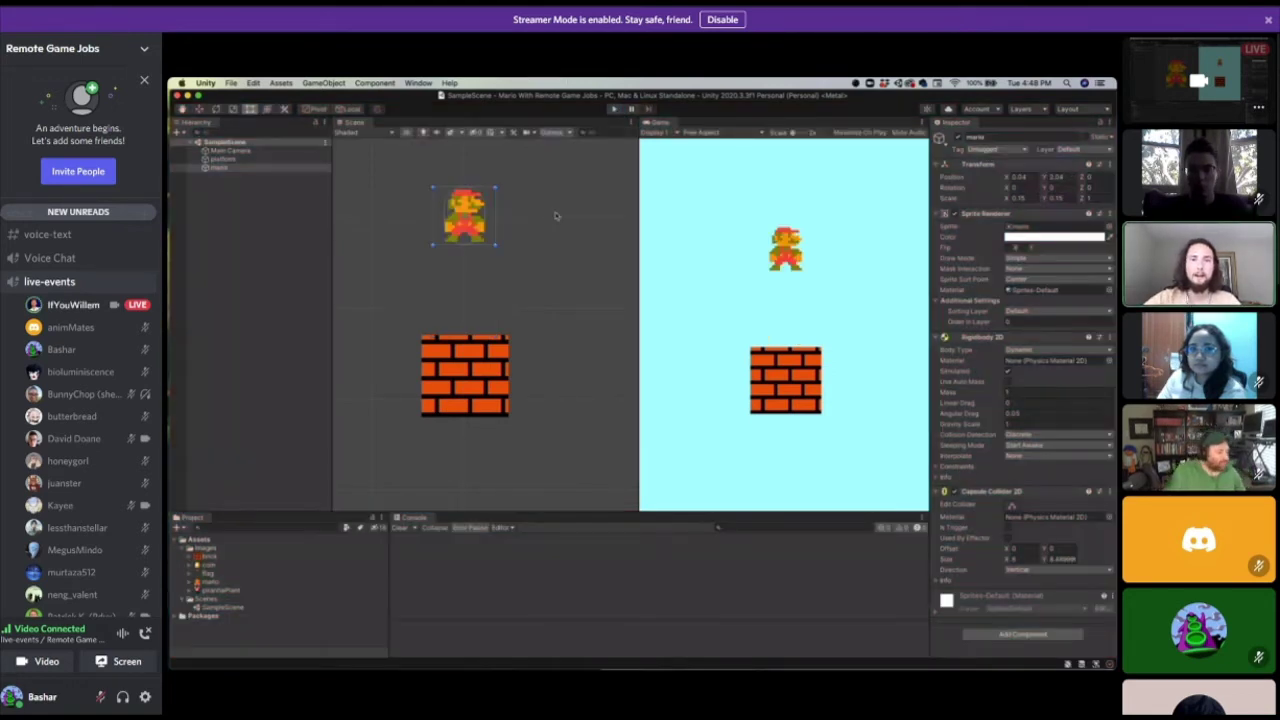
pyautogui.scroll(-3, 492, 314)
pyautogui.scroll(-3, 523, 330)
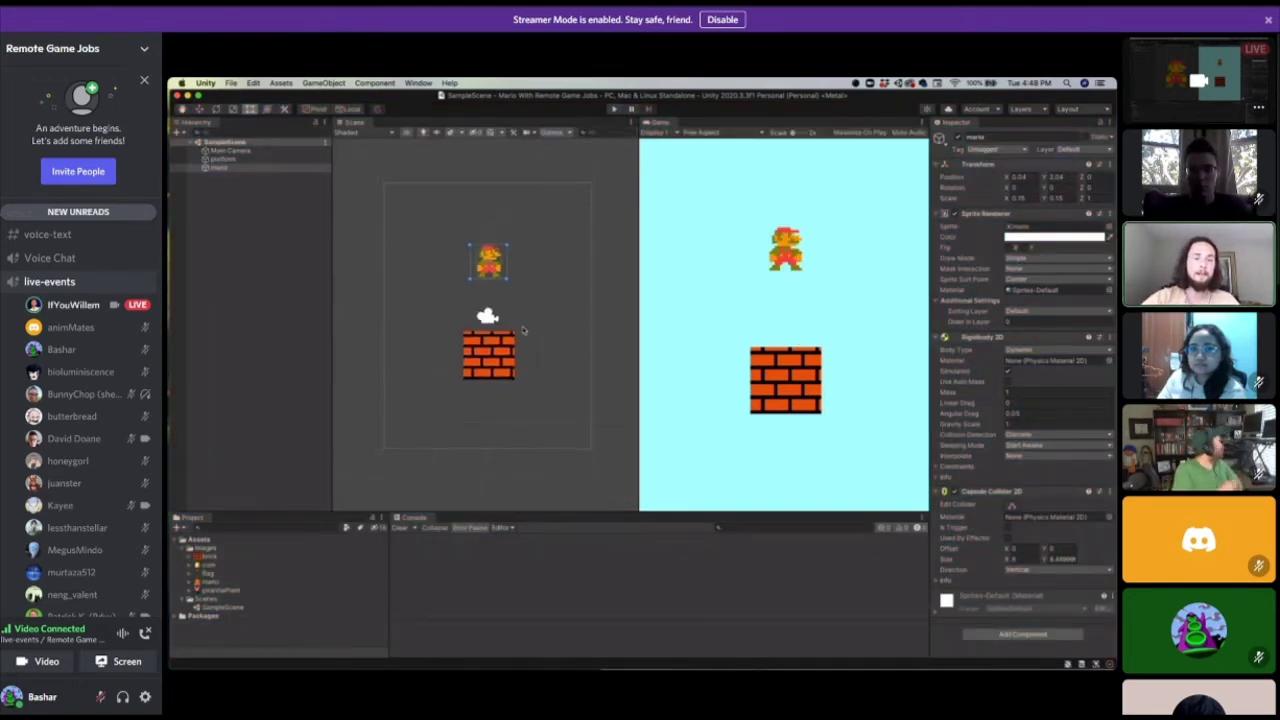
pyautogui.scroll(3, 523, 330)
pyautogui.scroll(2, 523, 330)
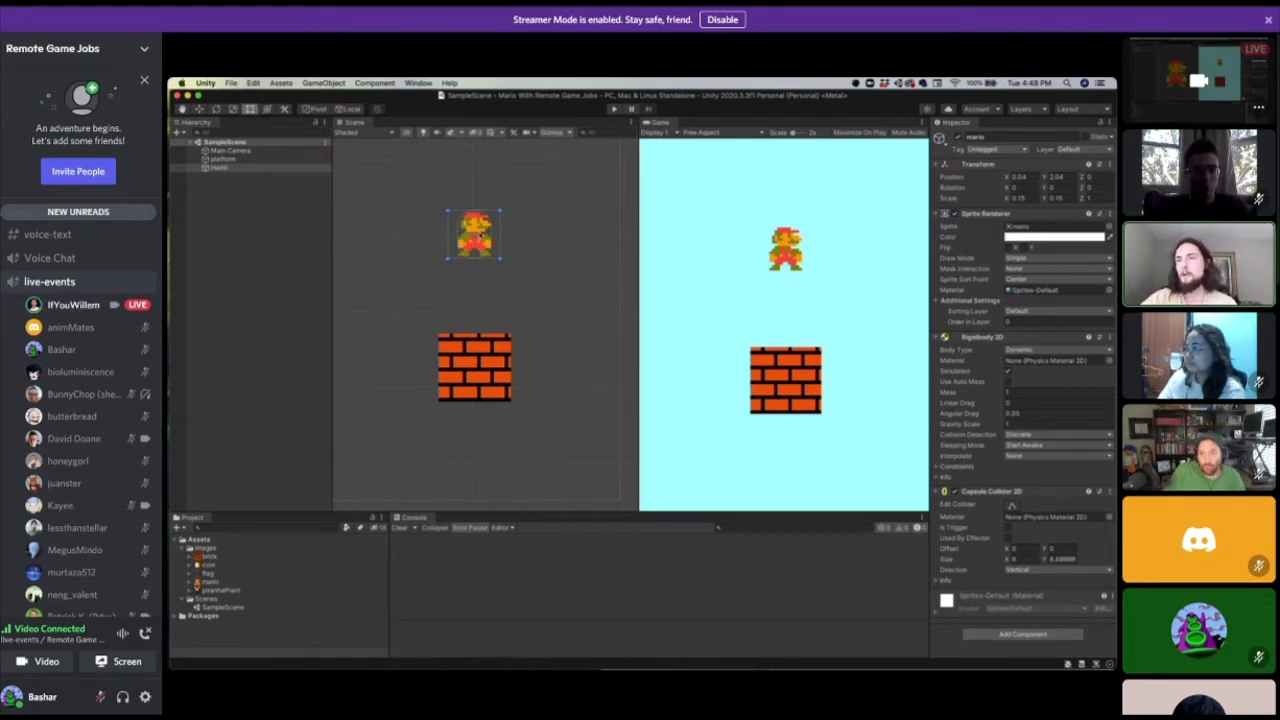
pyautogui.click(474, 373)
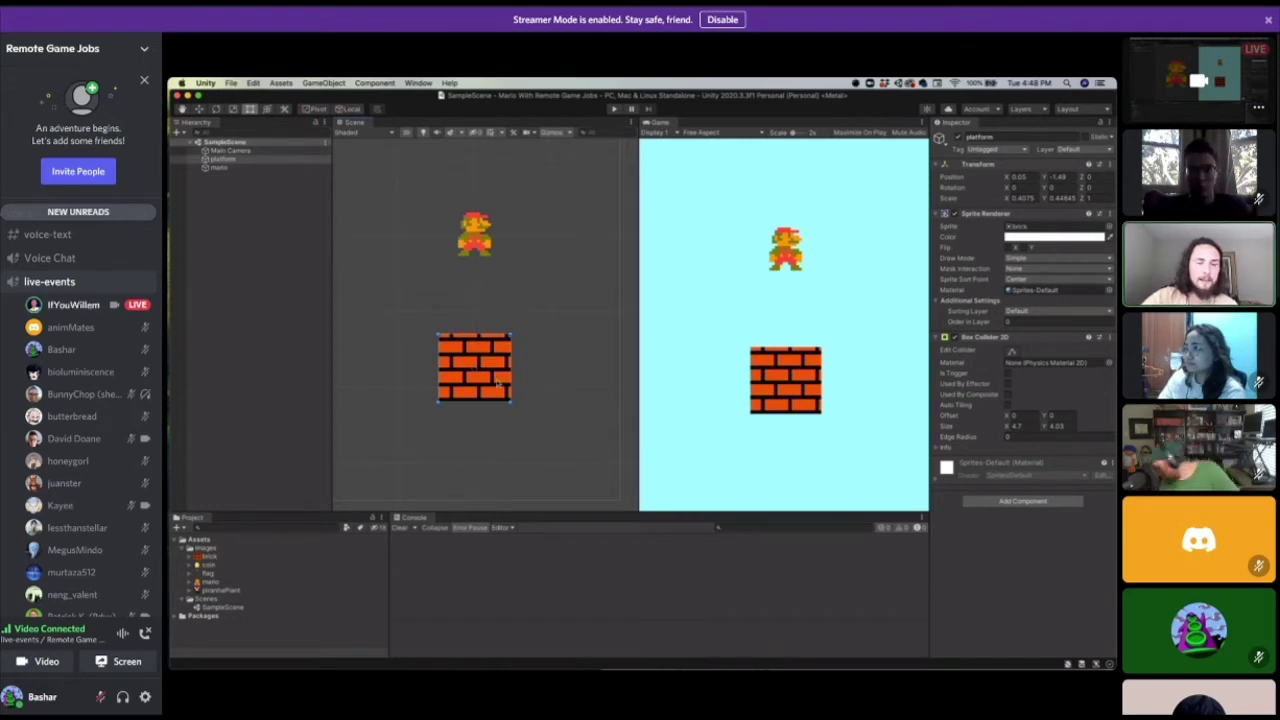
pyautogui.click(250, 159)
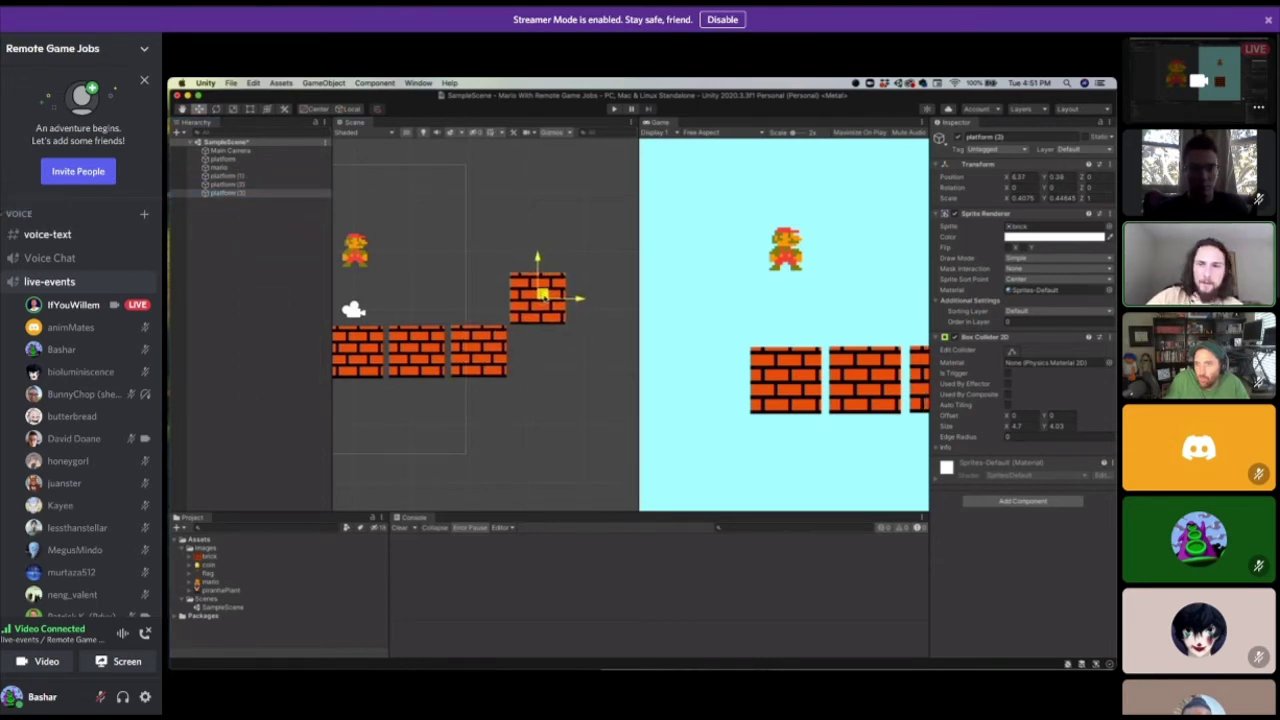
# Duplicate the raised brick platform and place the copy beside it on its right, at about X 8.52, Y 0.41.
pyautogui.scroll(-3, 537, 417)
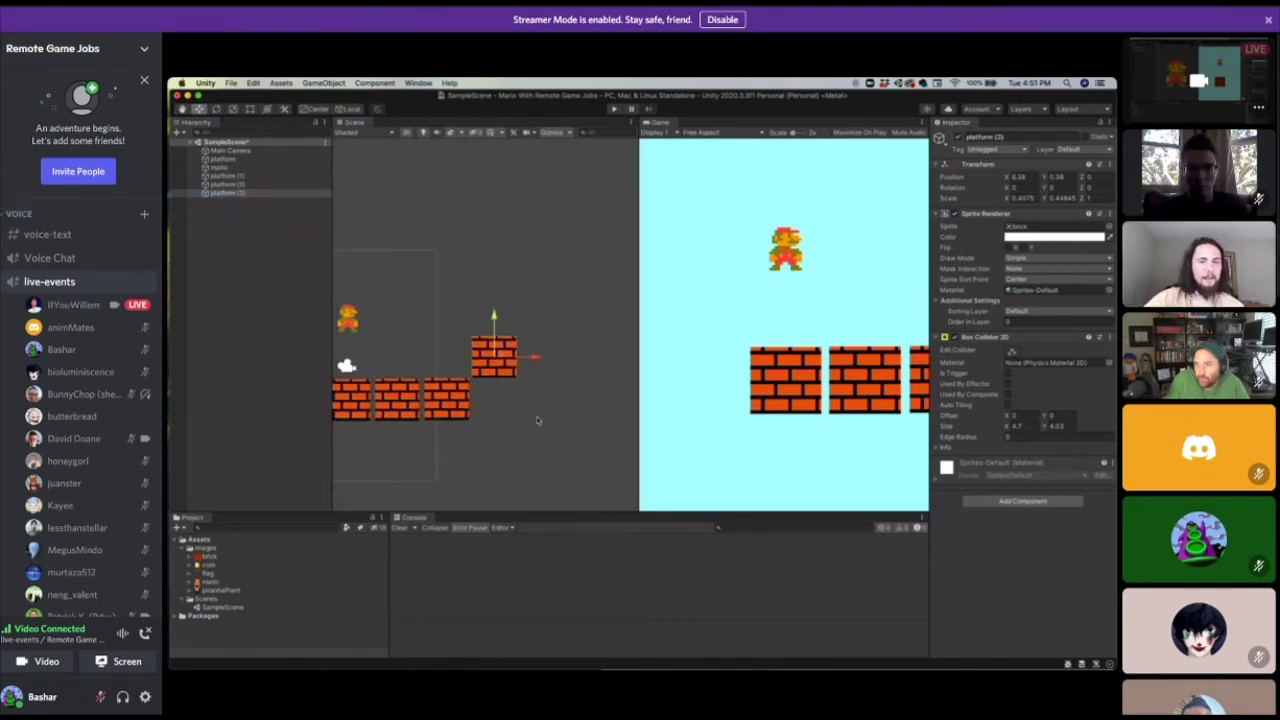
pyautogui.rightClick(231, 192)
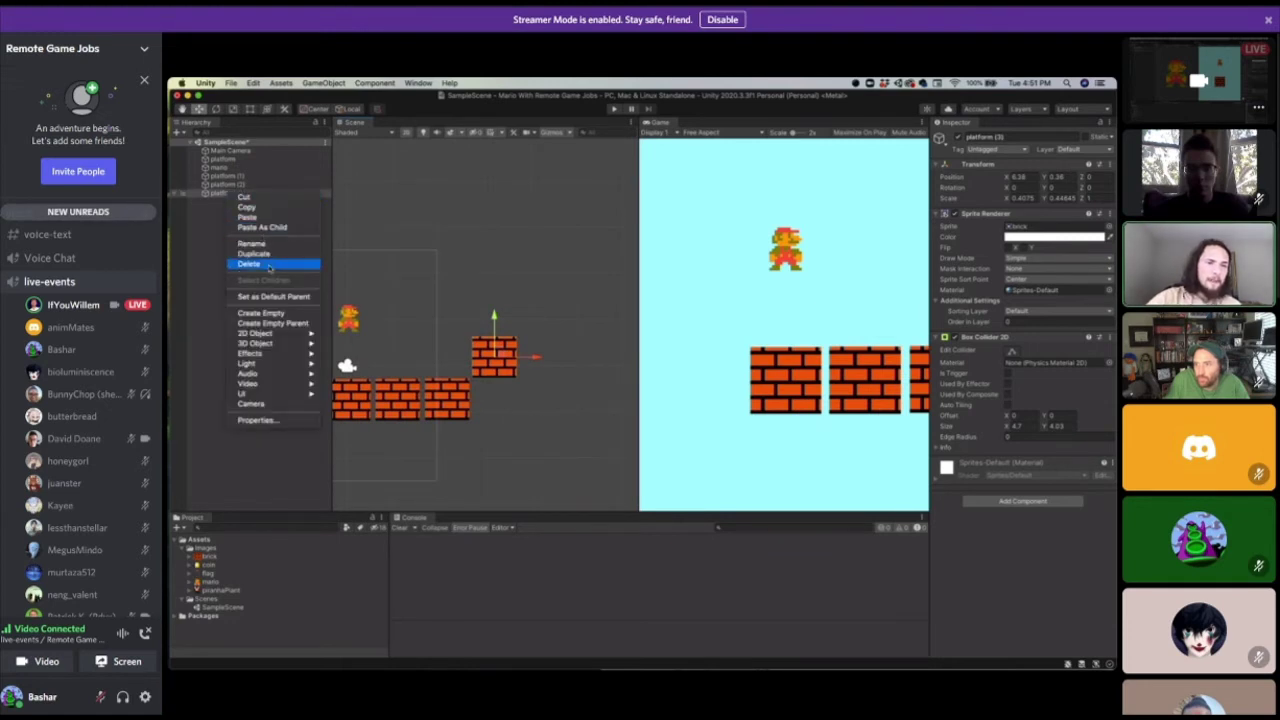
pyautogui.click(254, 253)
pyautogui.moveTo(500, 352); pyautogui.dragTo(549, 353)
pyautogui.moveTo(594, 431); pyautogui.dragTo(472, 396, button='middle')
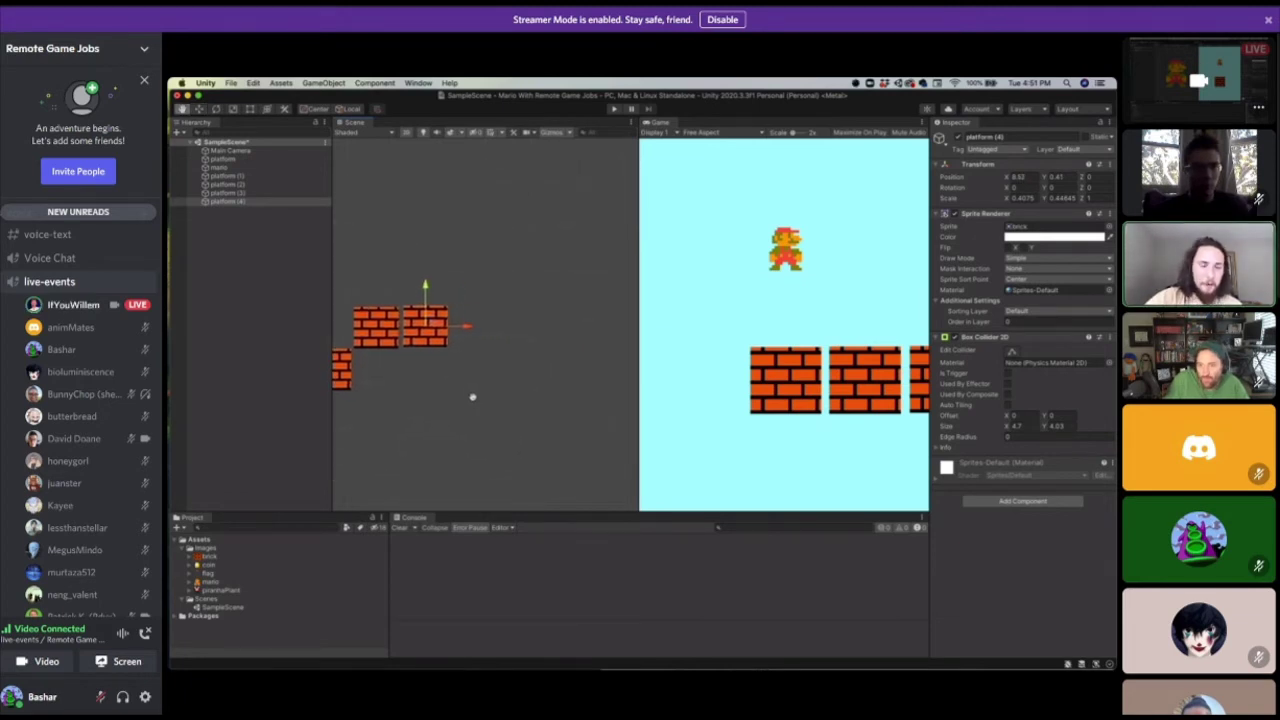
# Duplicate the newest platform and place the copy as the third brick of the raised row, at about X 10.67, Y 0.41.
pyautogui.scroll(-2, 473, 399)
pyautogui.rightClick(226, 202)
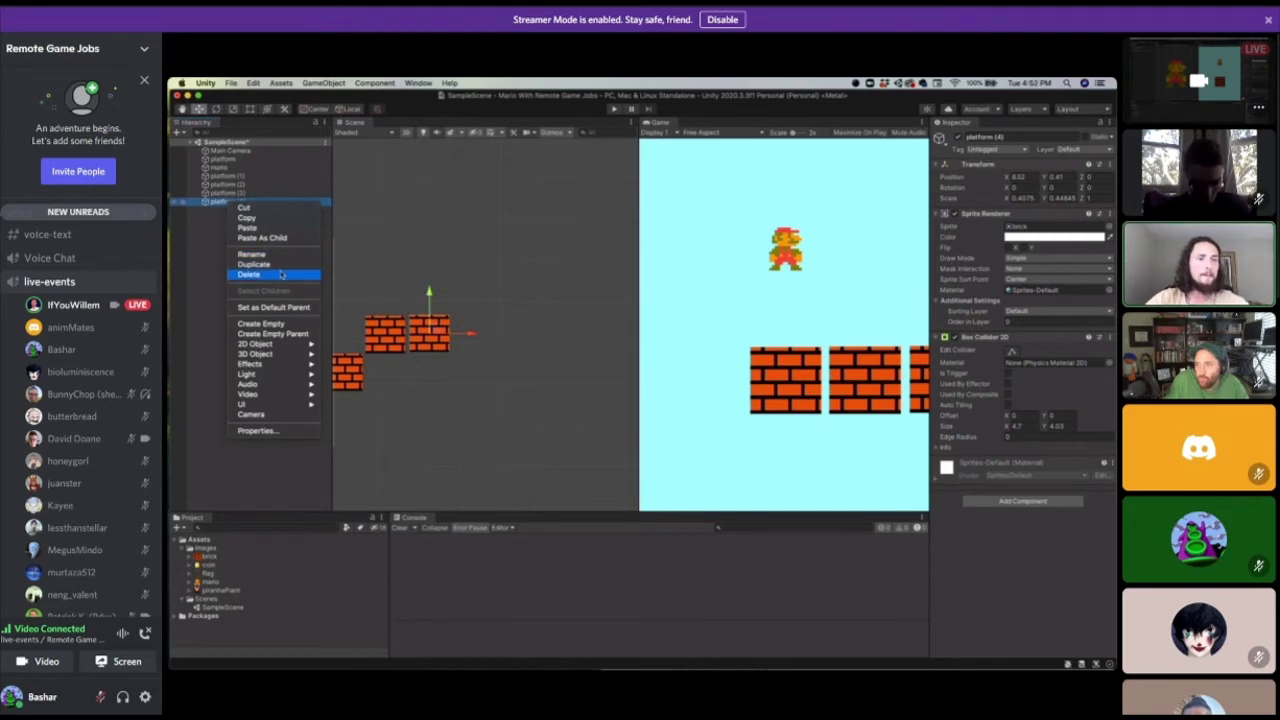
pyautogui.click(254, 264)
pyautogui.moveTo(434, 330); pyautogui.dragTo(479, 328)
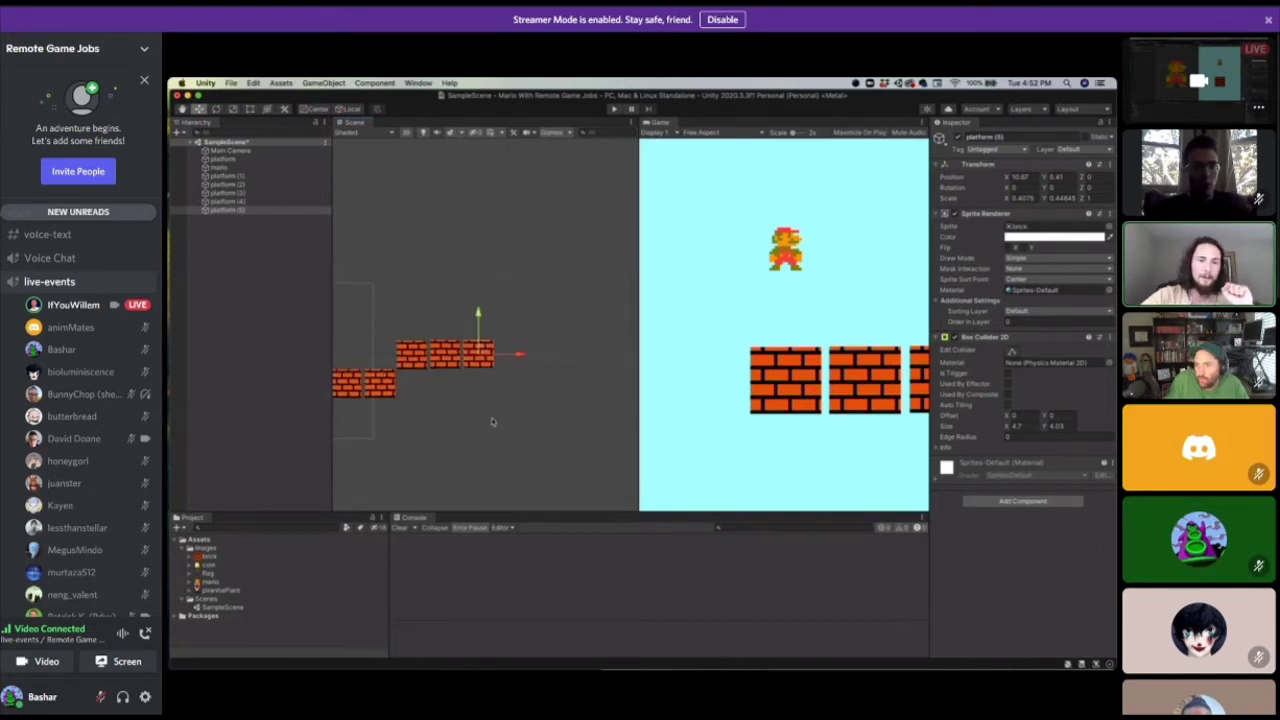
# Duplicate the last brick of the raised row and place the copy one brick higher to its right, at about X 12.8.
pyautogui.rightClick(238, 209)
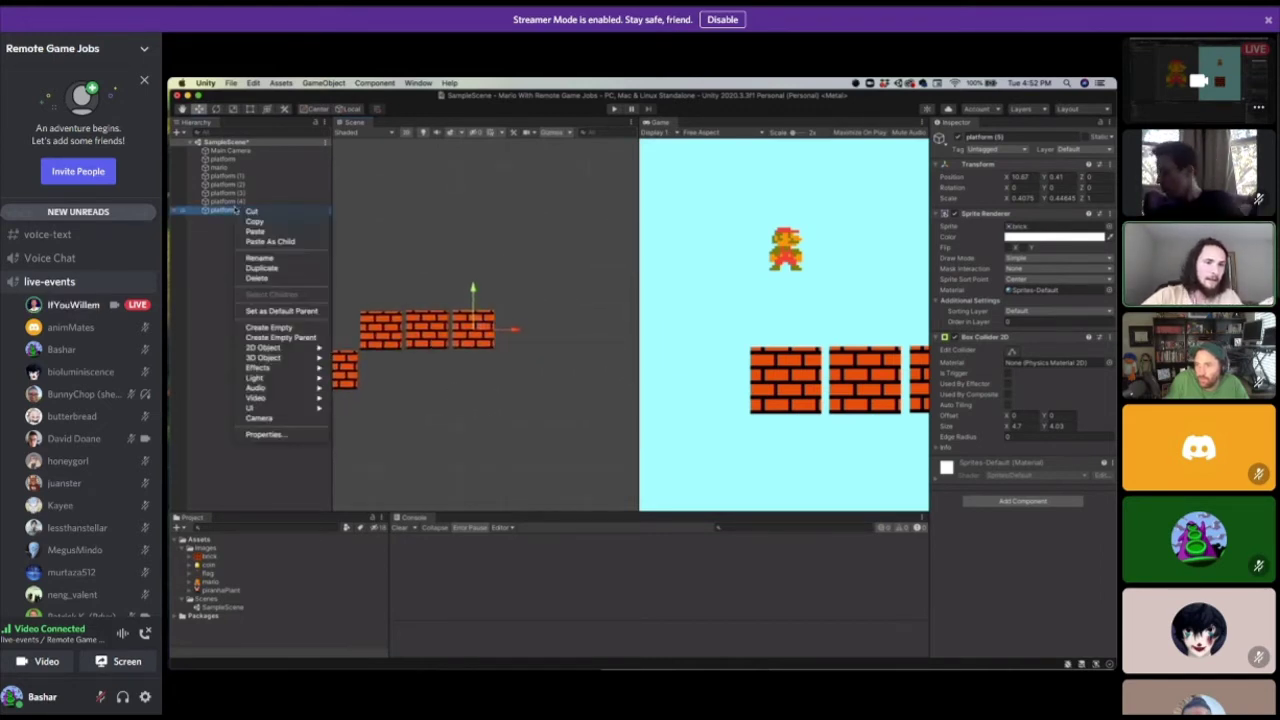
pyautogui.click(264, 268)
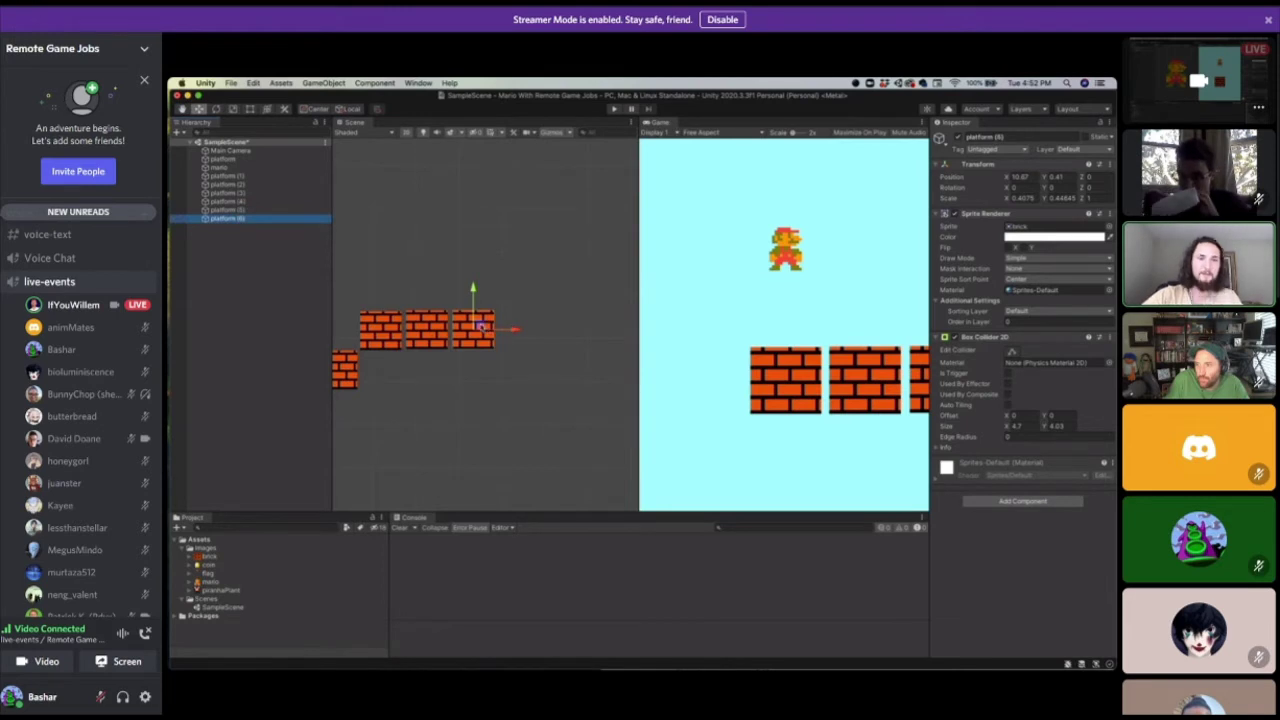
pyautogui.moveTo(478, 328); pyautogui.dragTo(524, 289)
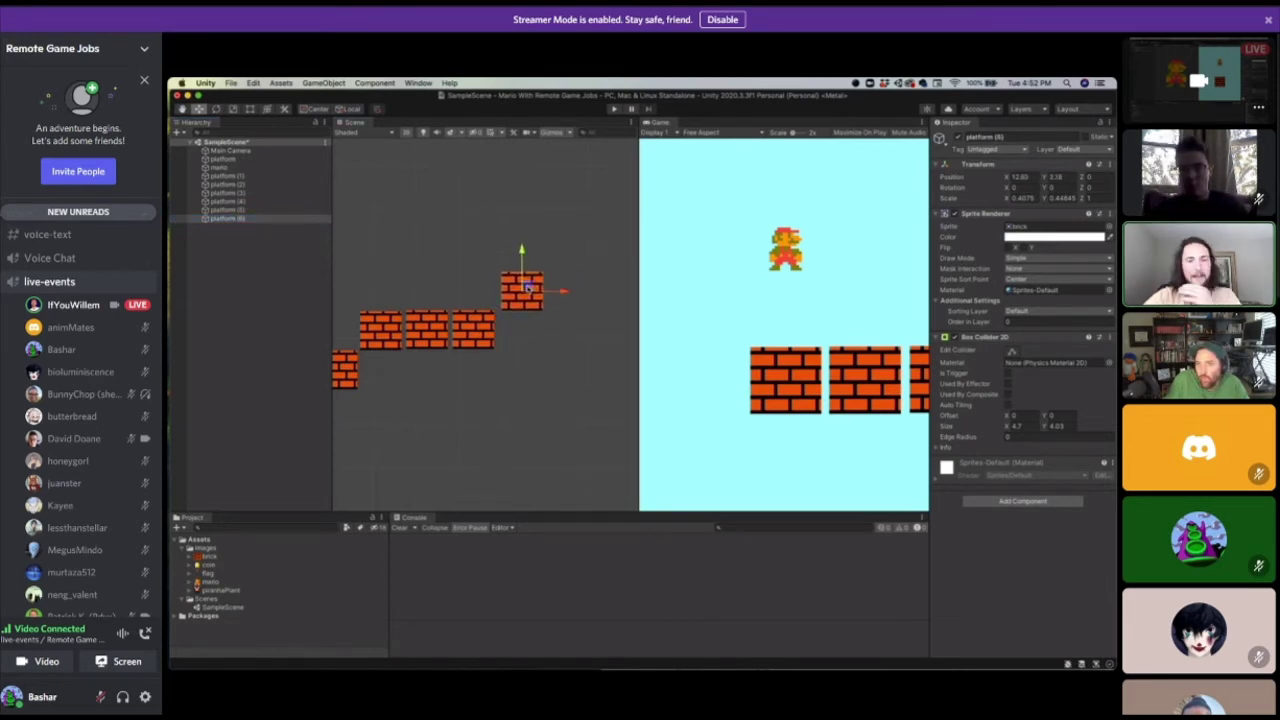
pyautogui.click(507, 397)
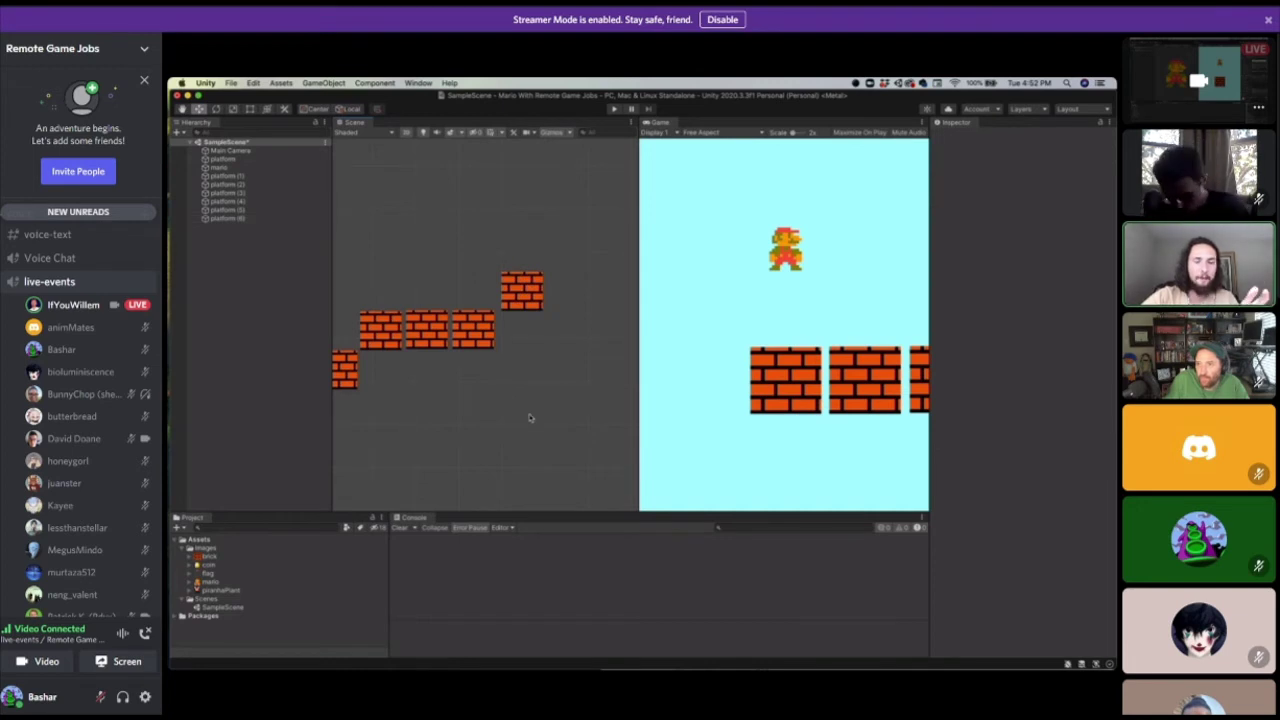
# Pan the Scene view with the Hand tool back to mario and the lower row of bricks.
pyautogui.click(181, 109)
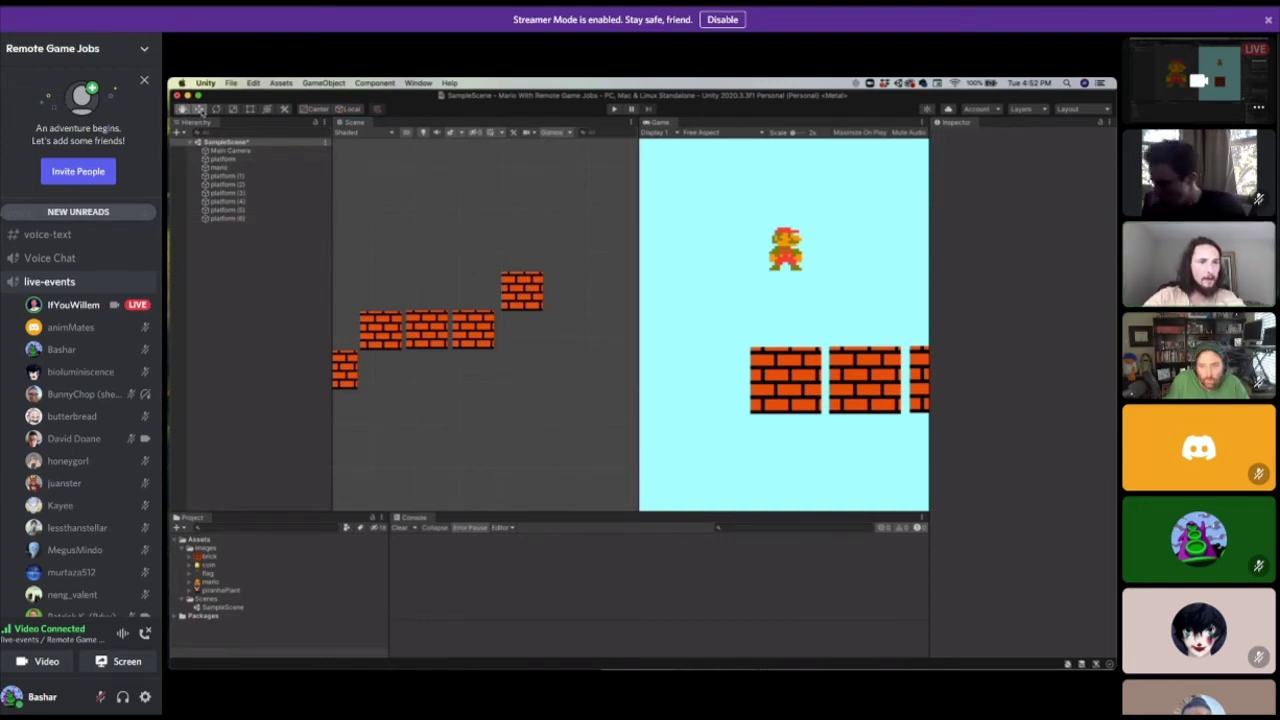
pyautogui.moveTo(422, 286); pyautogui.dragTo(556, 281)
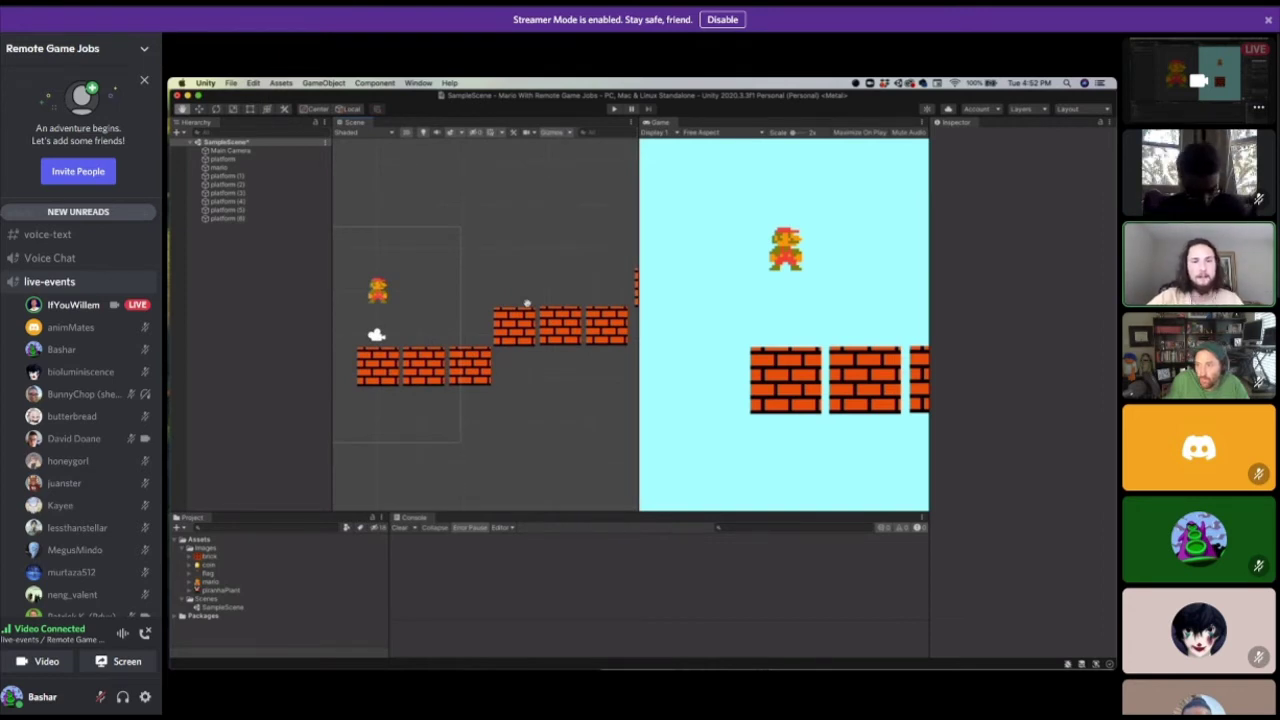
pyautogui.moveTo(530, 260)
pyautogui.mouseDown()
pyautogui.moveTo(496, 271)
pyautogui.moveTo(532, 267)
pyautogui.mouseUp()
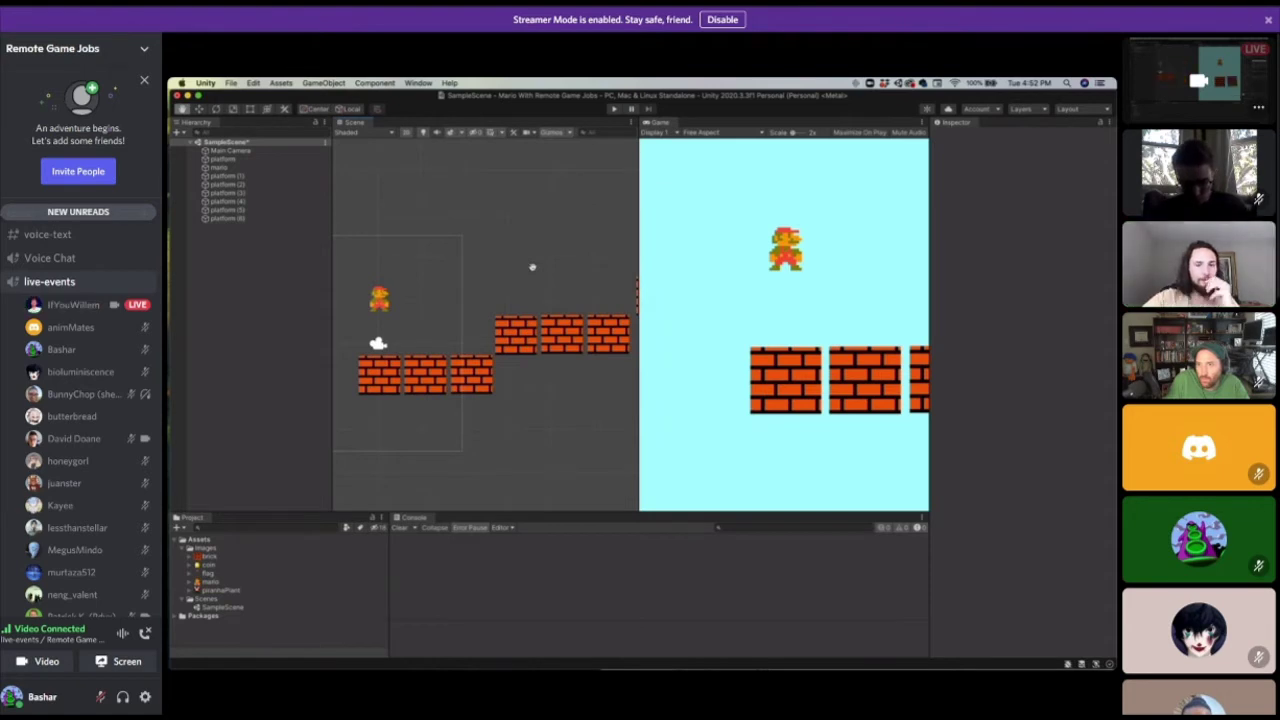
# Duplicate the last, highest brick platform and place the copy directly beside it on its right, at about X 15, Y 2.18.
pyautogui.scroll(-3, 525, 266)
pyautogui.scroll(-2, 520, 262)
pyautogui.moveTo(540, 248)
pyautogui.mouseDown()
pyautogui.moveTo(508, 234)
pyautogui.moveTo(541, 234)
pyautogui.moveTo(532, 221)
pyautogui.moveTo(586, 243)
pyautogui.moveTo(550, 248)
pyautogui.mouseUp()
pyautogui.click(236, 211)
pyautogui.rightClick(230, 216)
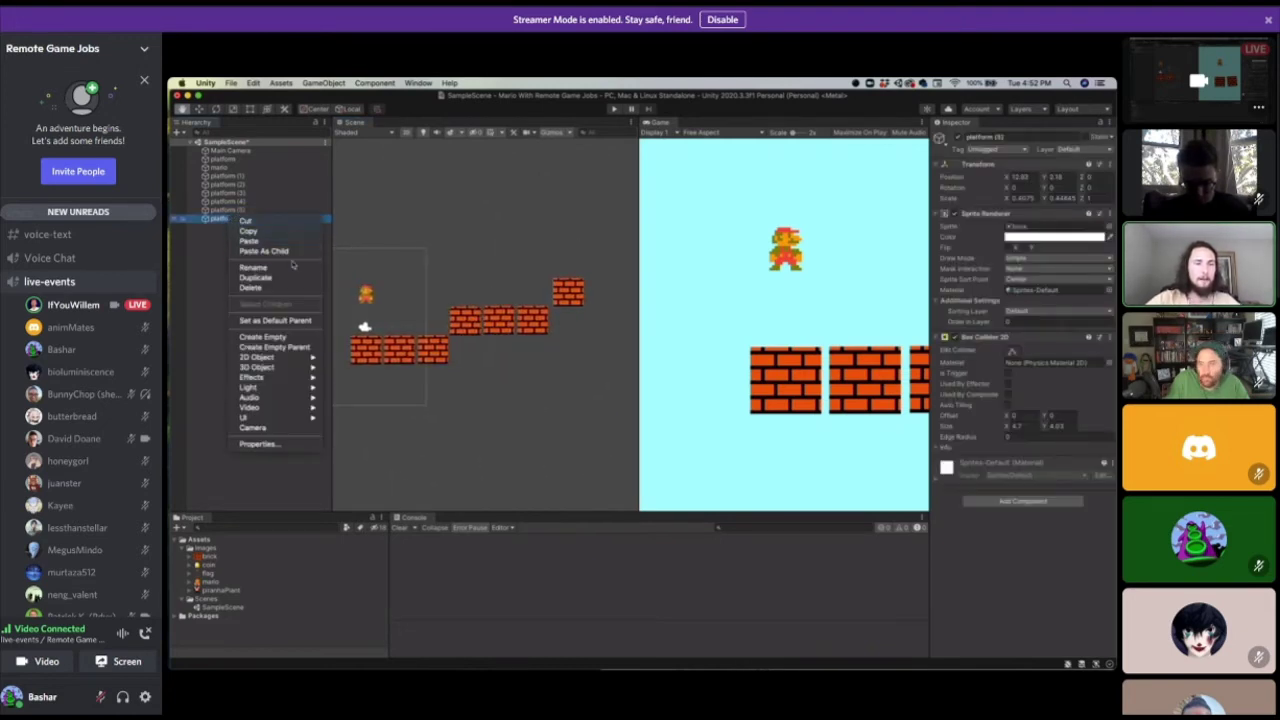
pyautogui.click(250, 270)
pyautogui.moveTo(560, 330); pyautogui.dragTo(498, 340)
pyautogui.press('w')
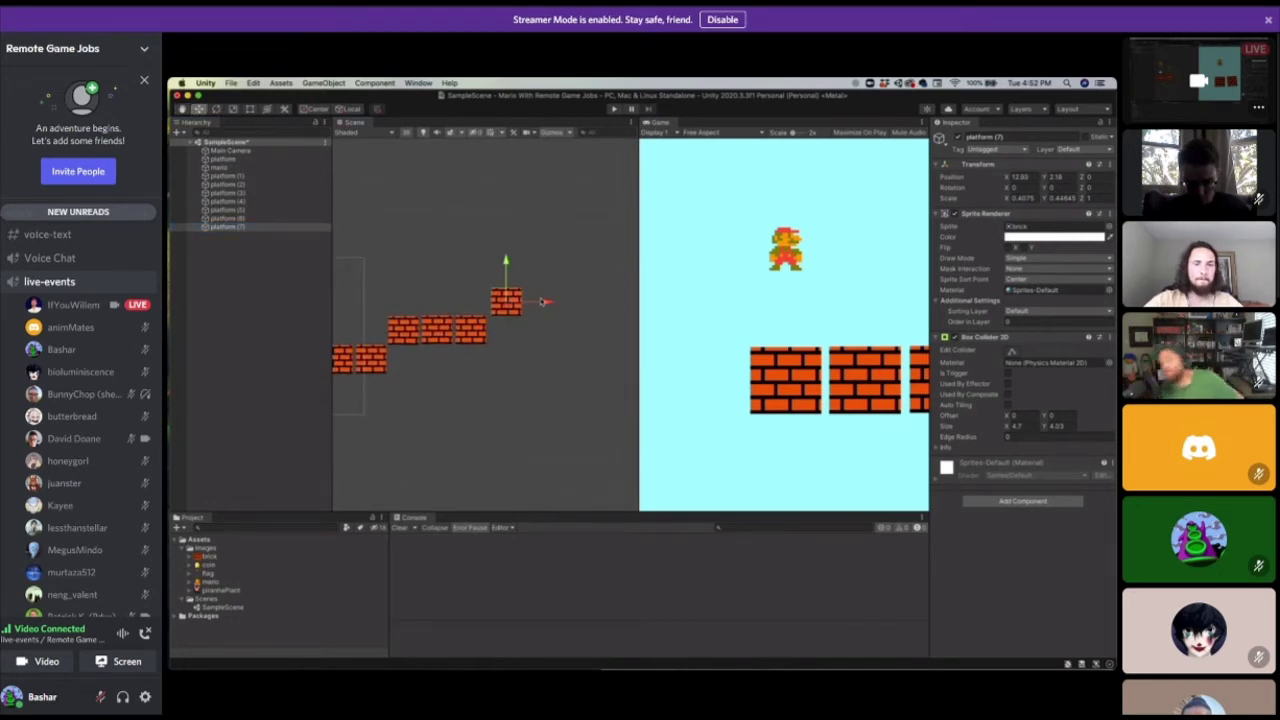
pyautogui.click(421, 271)
pyautogui.click(506, 301)
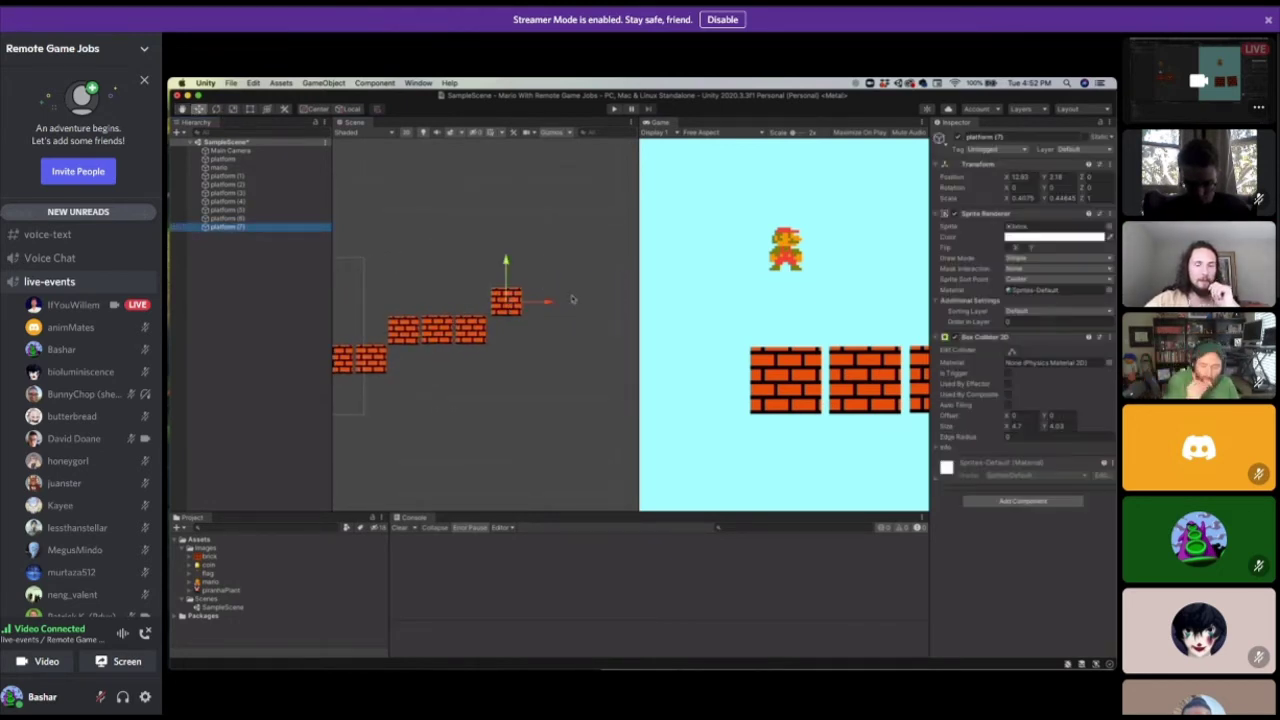
pyautogui.moveTo(550, 304); pyautogui.dragTo(580, 305)
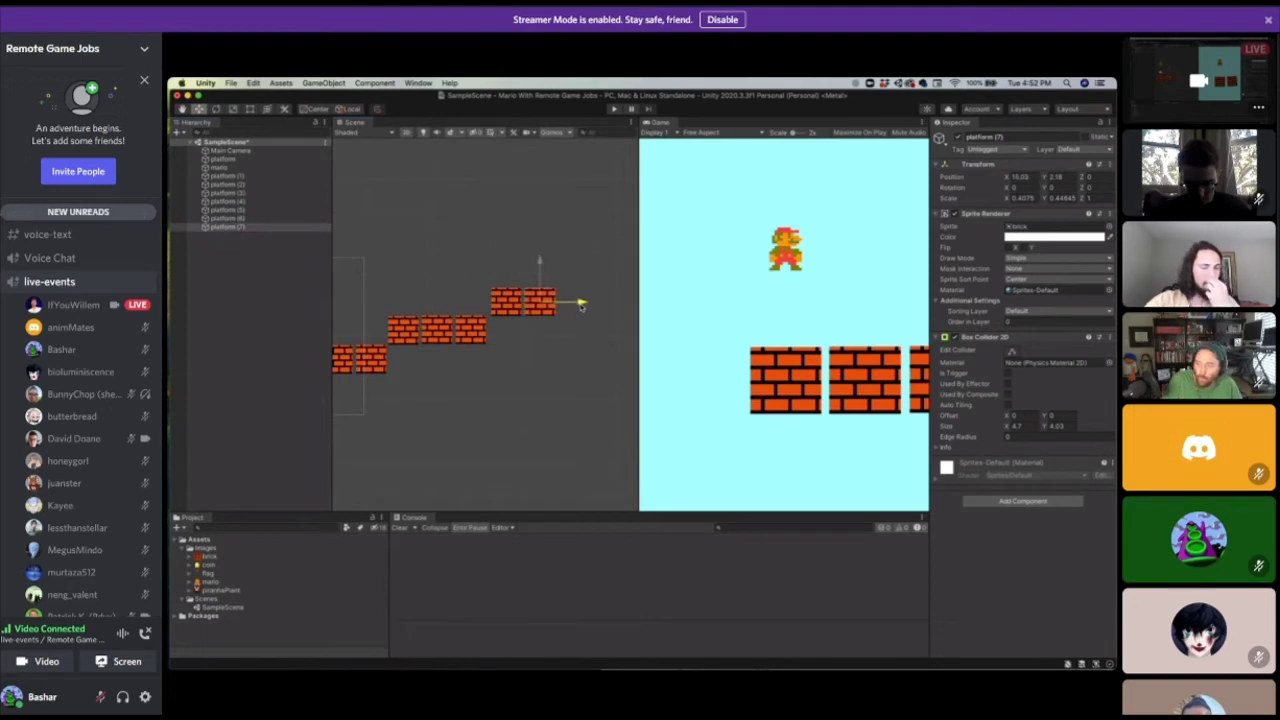
pyautogui.click(550, 338)
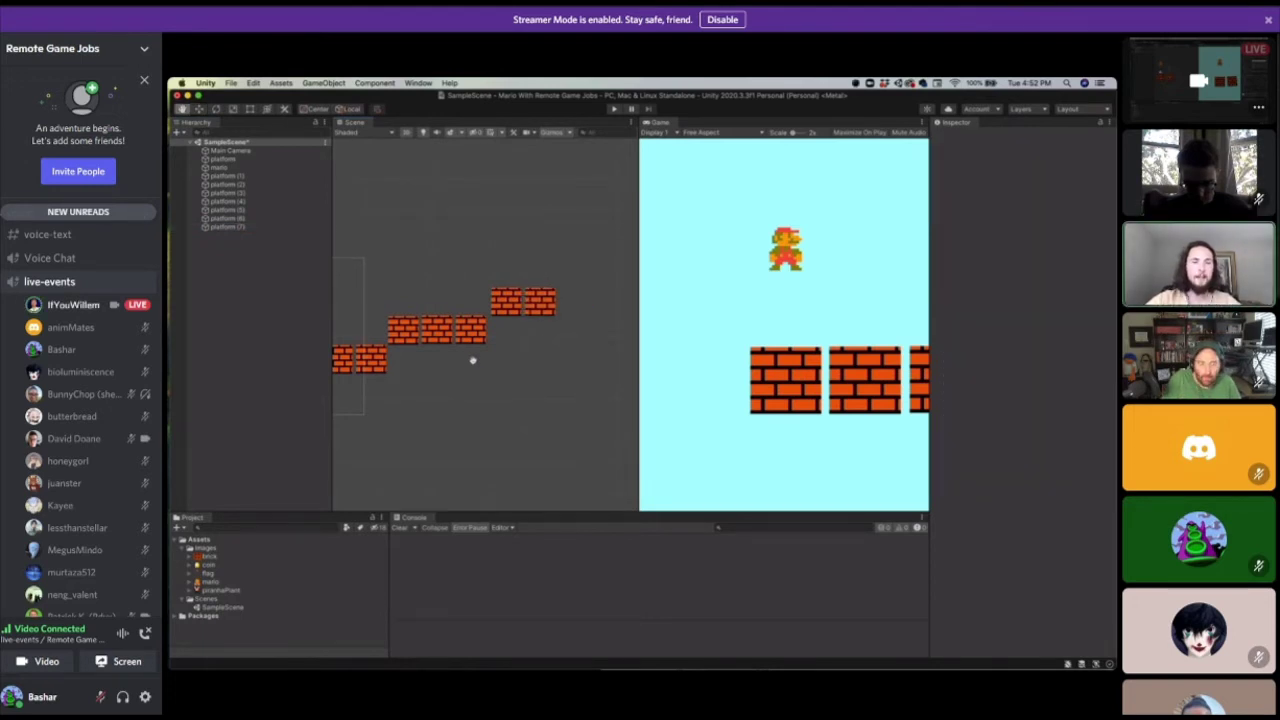
pyautogui.moveTo(473, 360); pyautogui.dragTo(557, 342, button='middle')
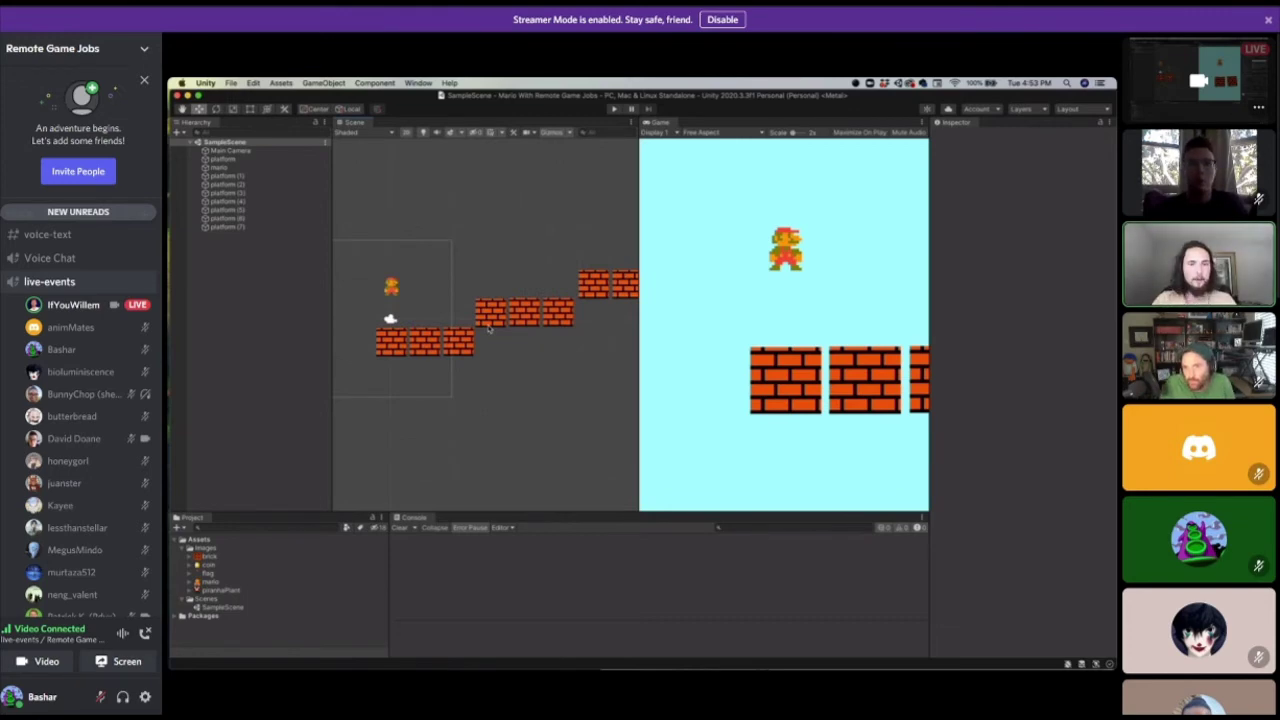
# Switch to Finder, show the contents of the Scripts folder in Mario in 2 Hours, and move the window so the project assets are reachable.
pyautogui.hotkey('ctrl', 'Up')
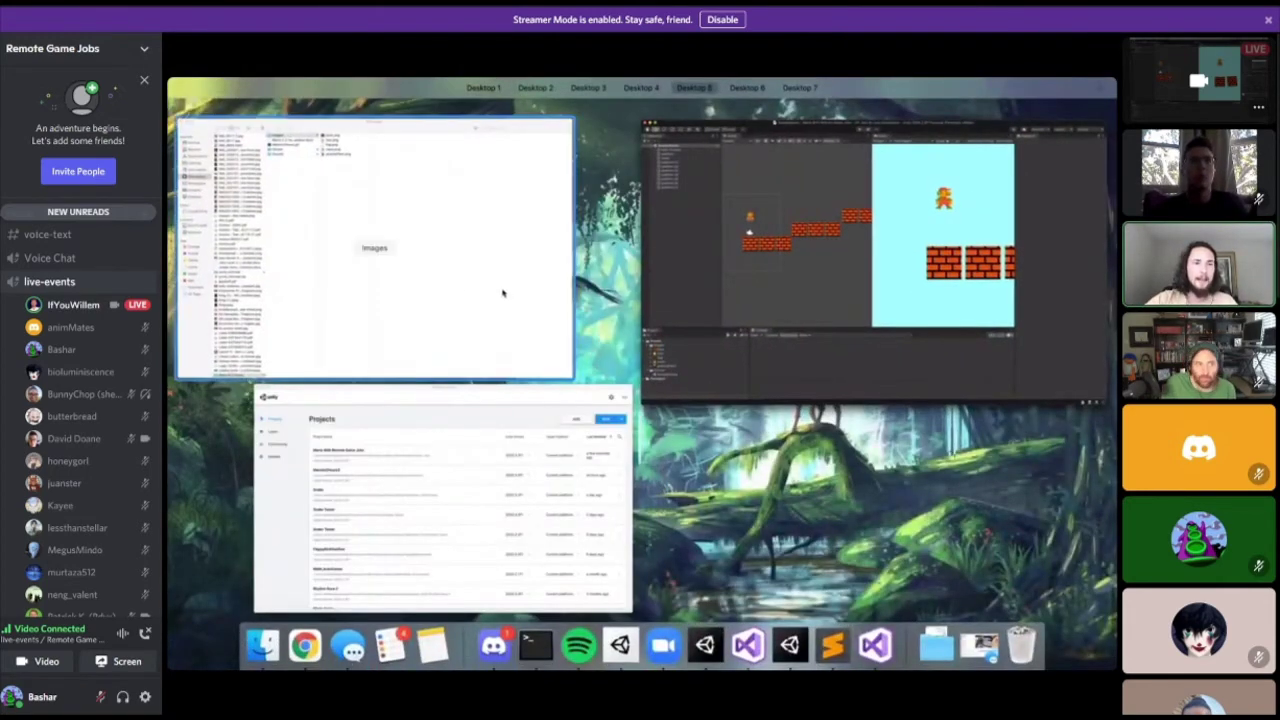
pyautogui.click(503, 293)
pyautogui.click(868, 217)
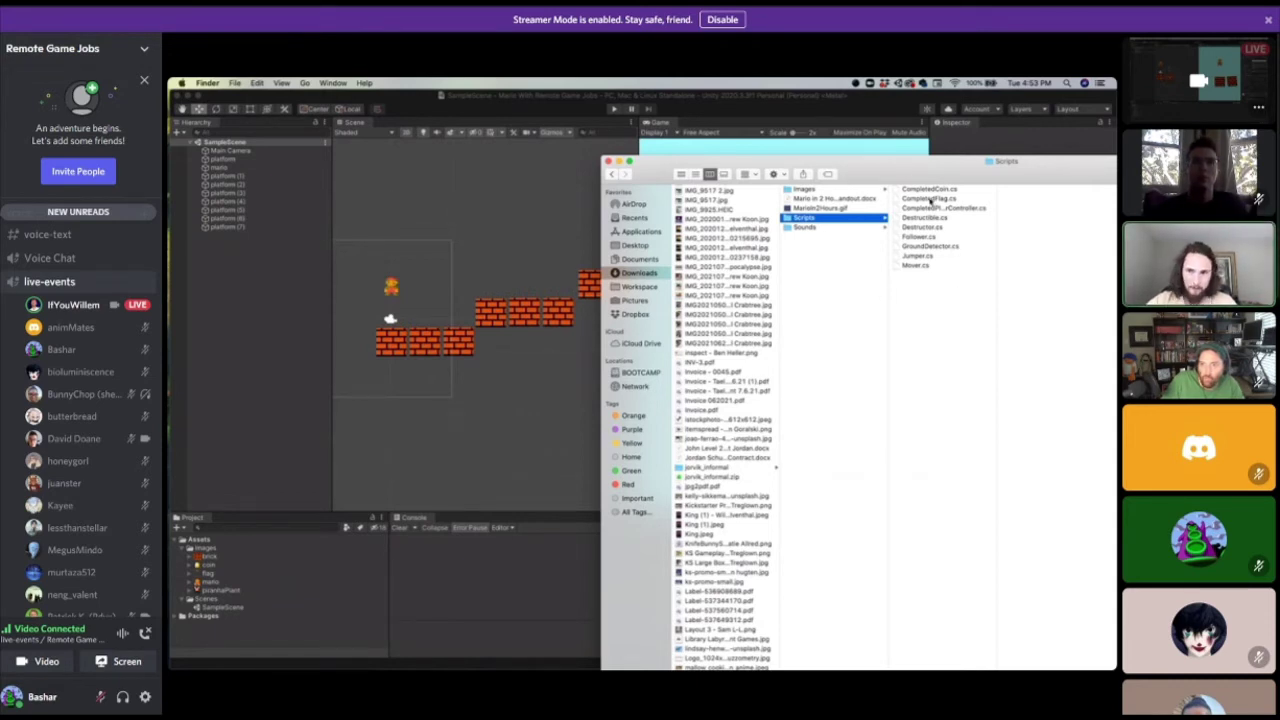
pyautogui.moveTo(928, 148); pyautogui.dragTo(831, 120)
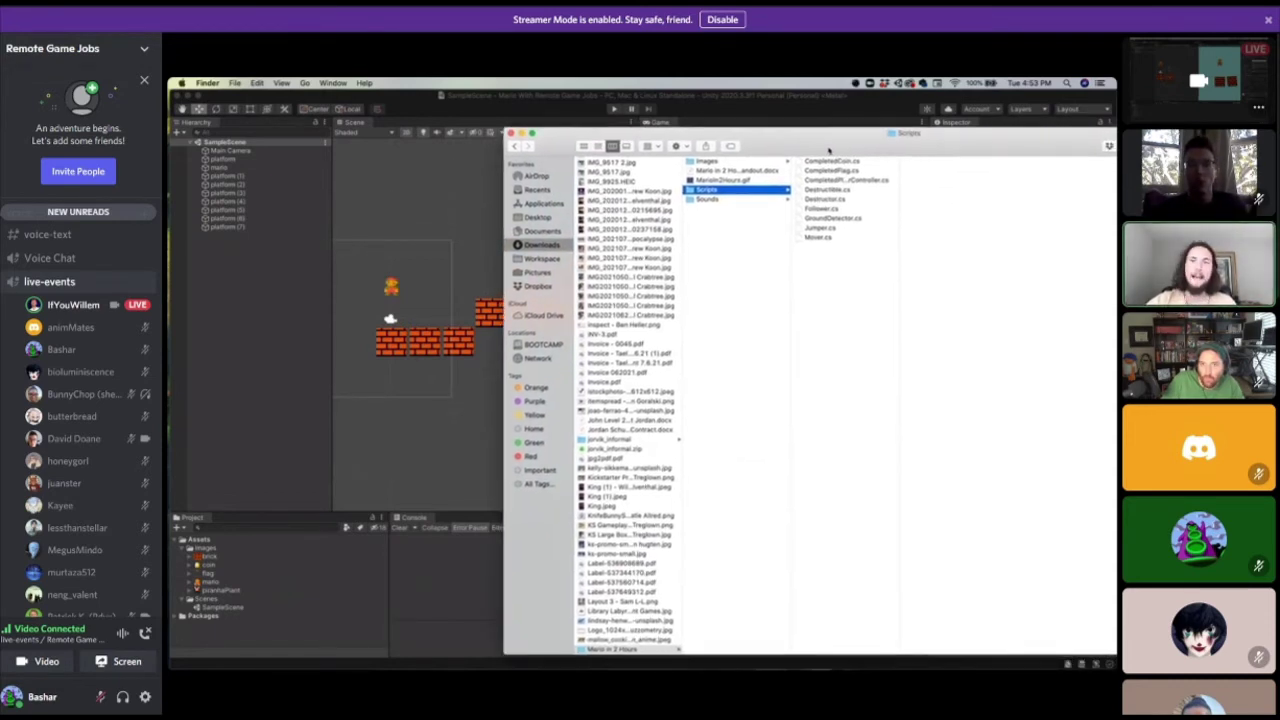
# Import Jumper.cs and Mover.cs from the Finder Scripts folder into the Unity project's Assets.
pyautogui.click(835, 180)
pyautogui.click(823, 190)
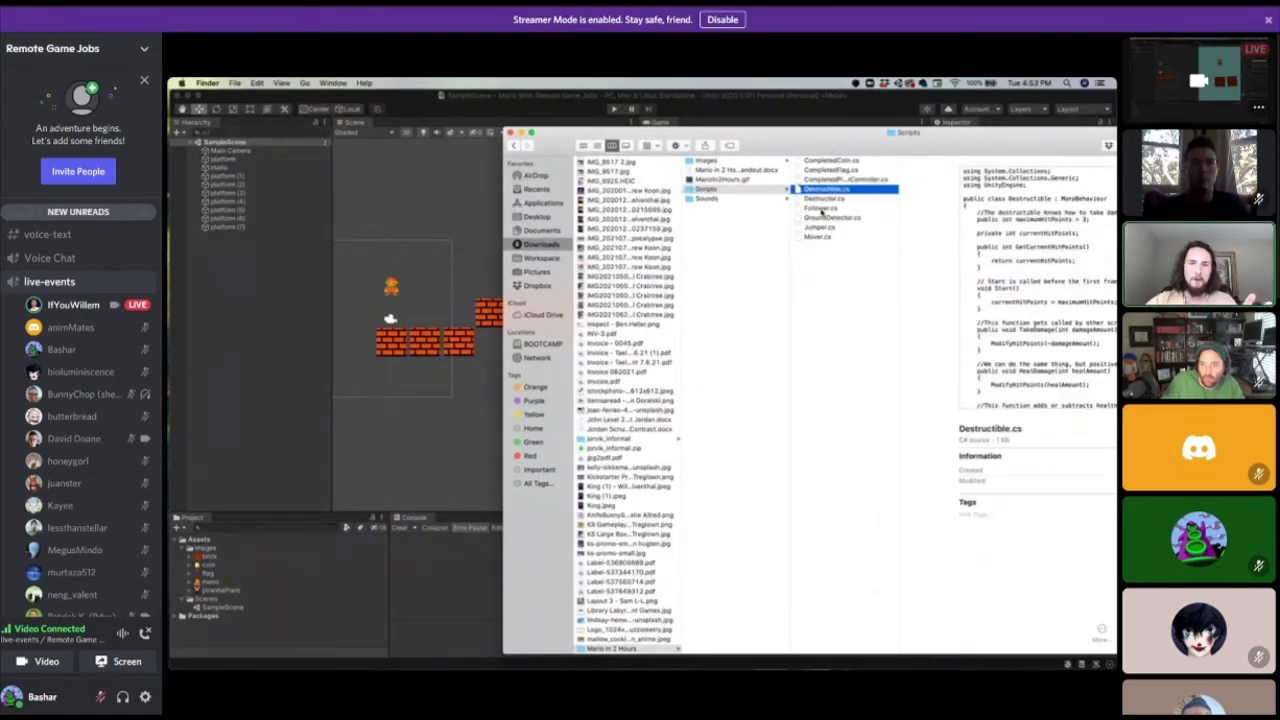
pyautogui.click(822, 199)
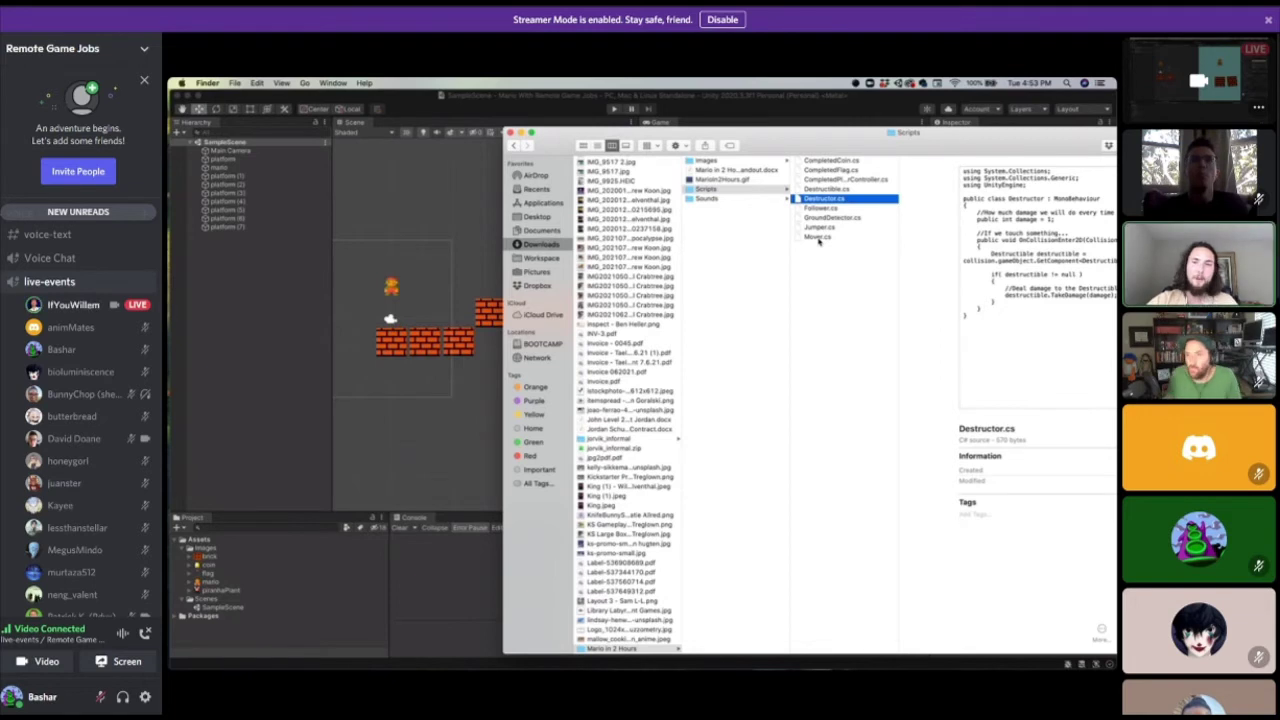
pyautogui.click(818, 238)
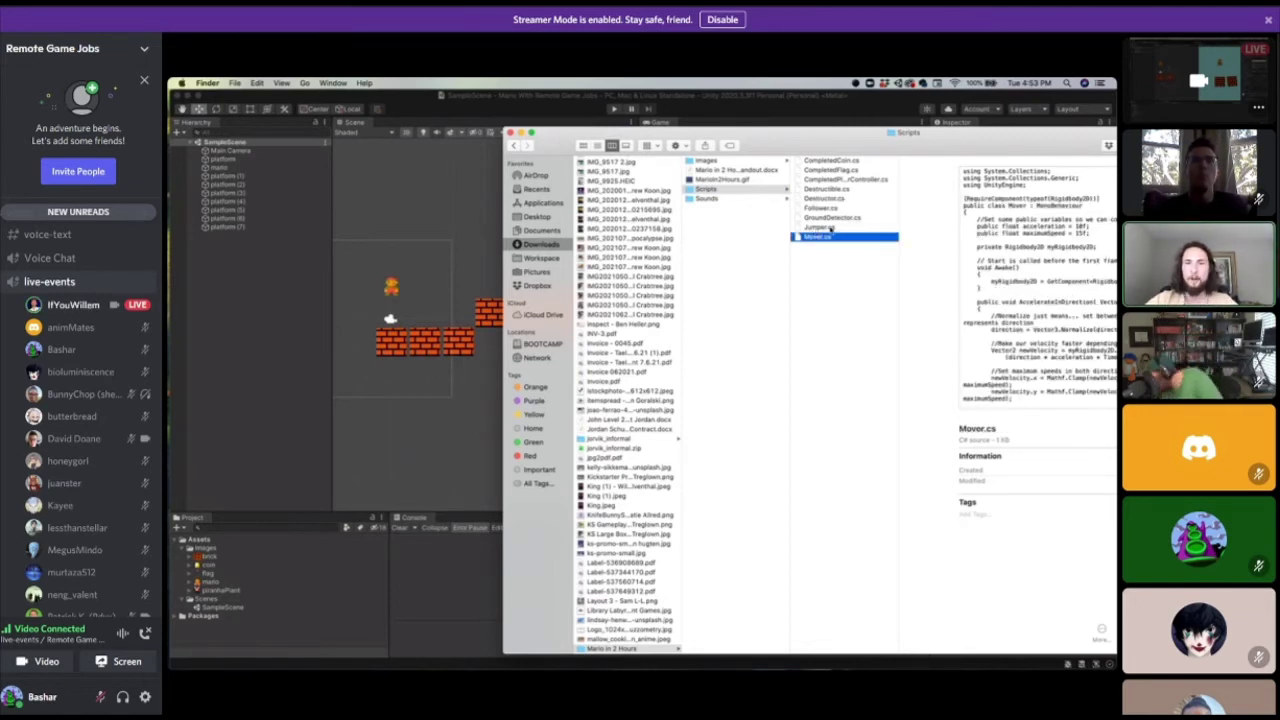
pyautogui.keyDown('shift'); pyautogui.click(817, 228); pyautogui.keyUp('shift')
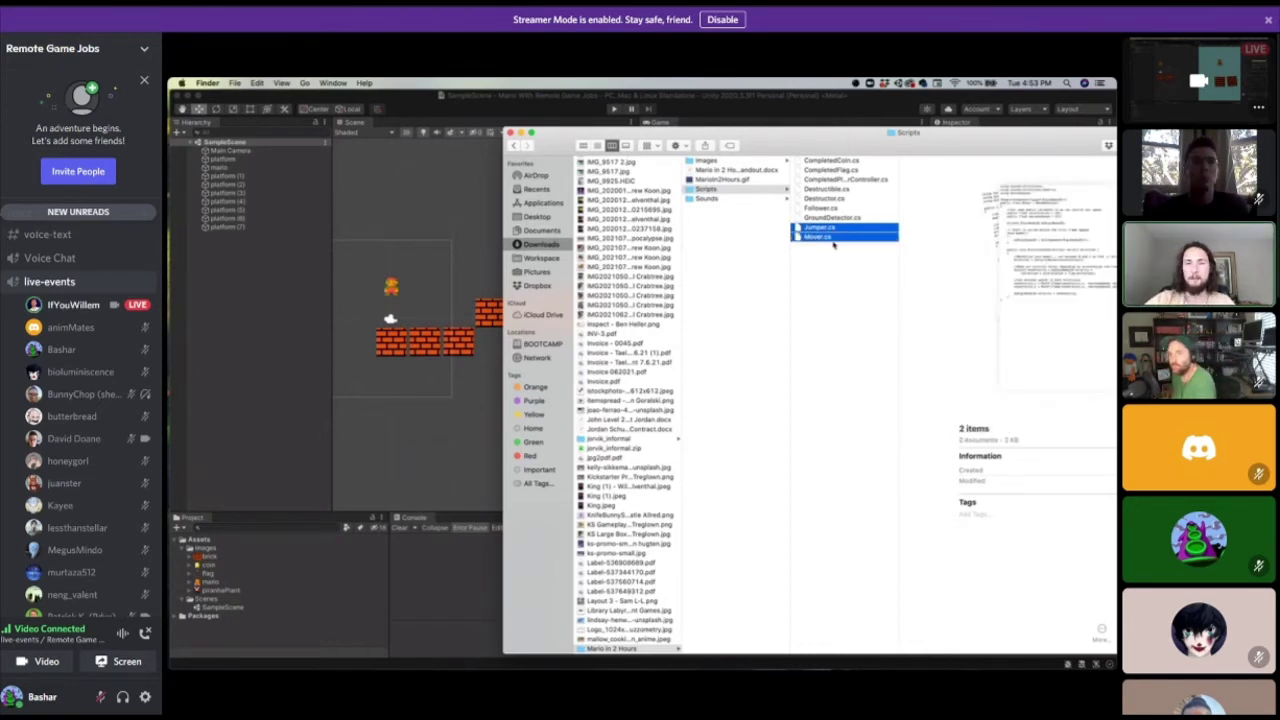
pyautogui.moveTo(817, 232); pyautogui.dragTo(208, 549)
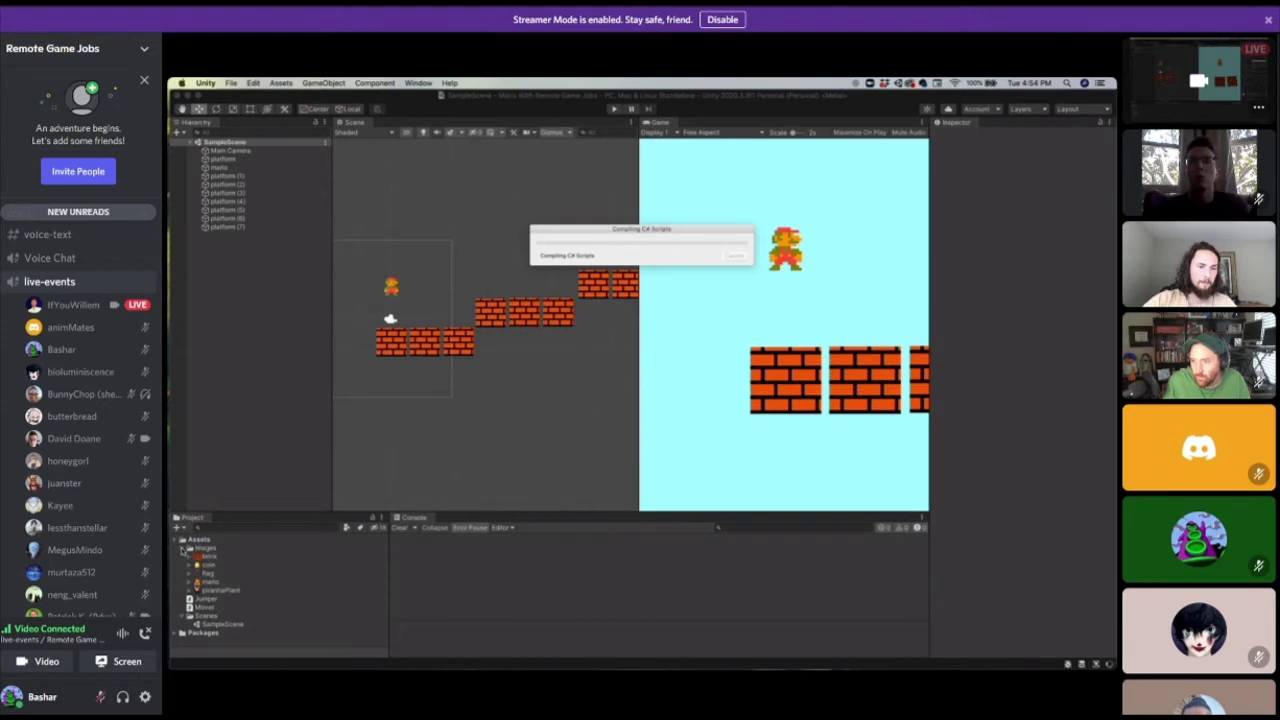
# Collapse the Images and Scenes folders in the project's Assets.
pyautogui.click(183, 552)
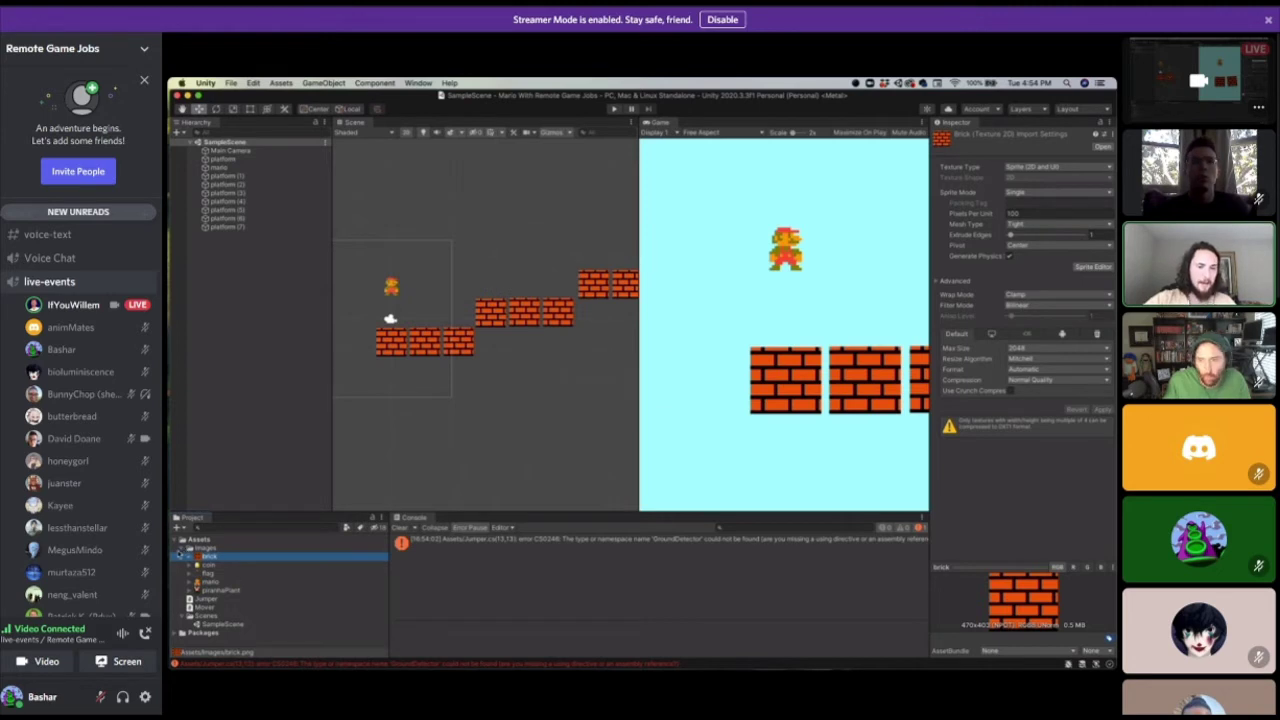
pyautogui.click(184, 548)
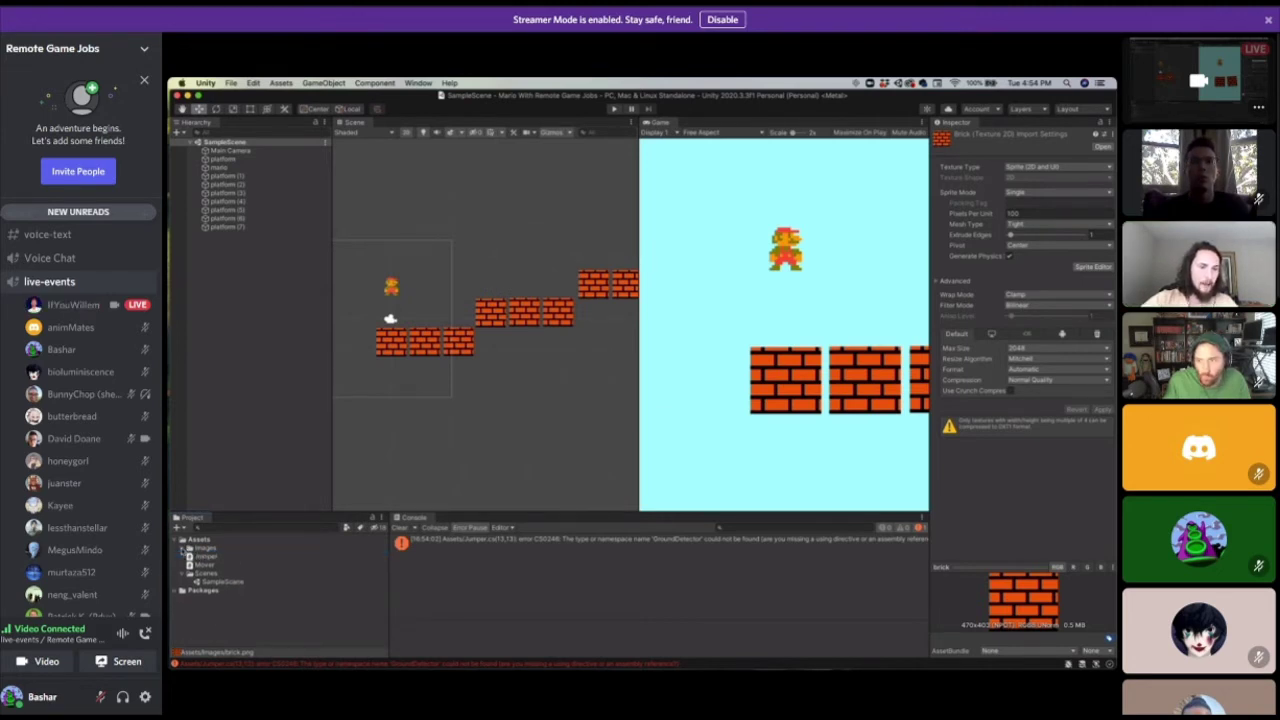
pyautogui.click(183, 574)
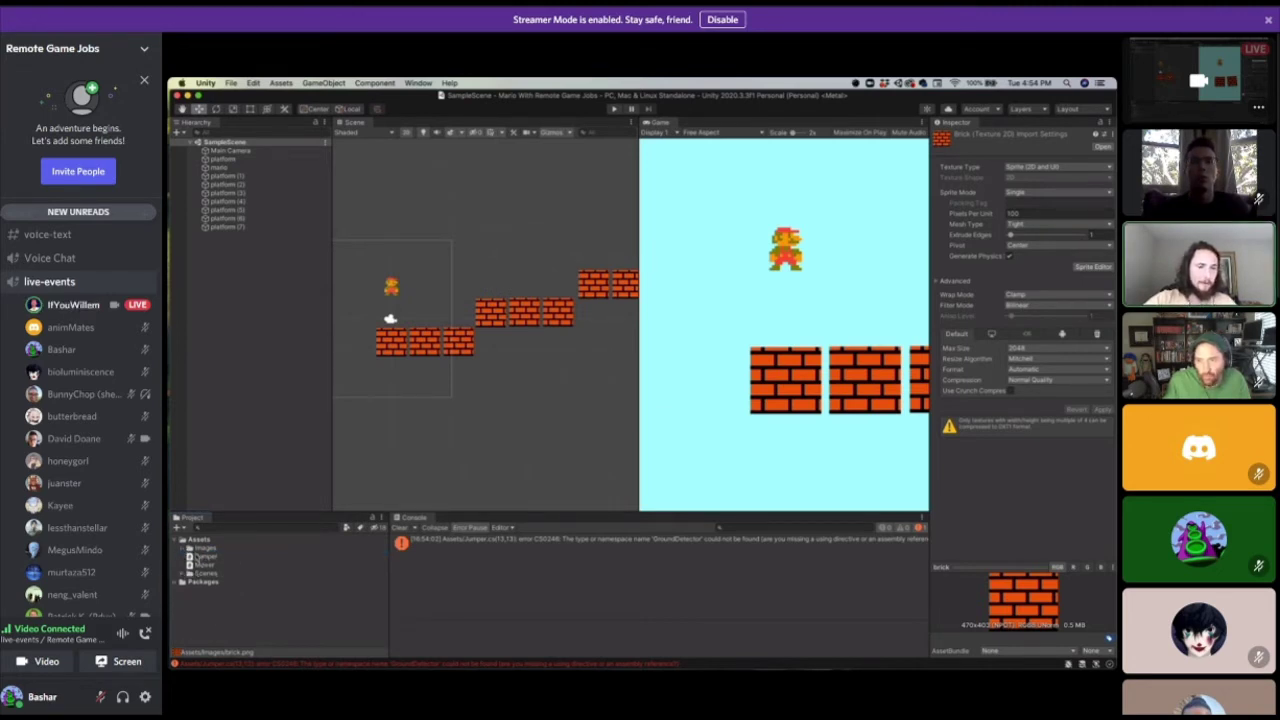
# Create a folder named Scripts in the project's Assets.
pyautogui.click(198, 539)
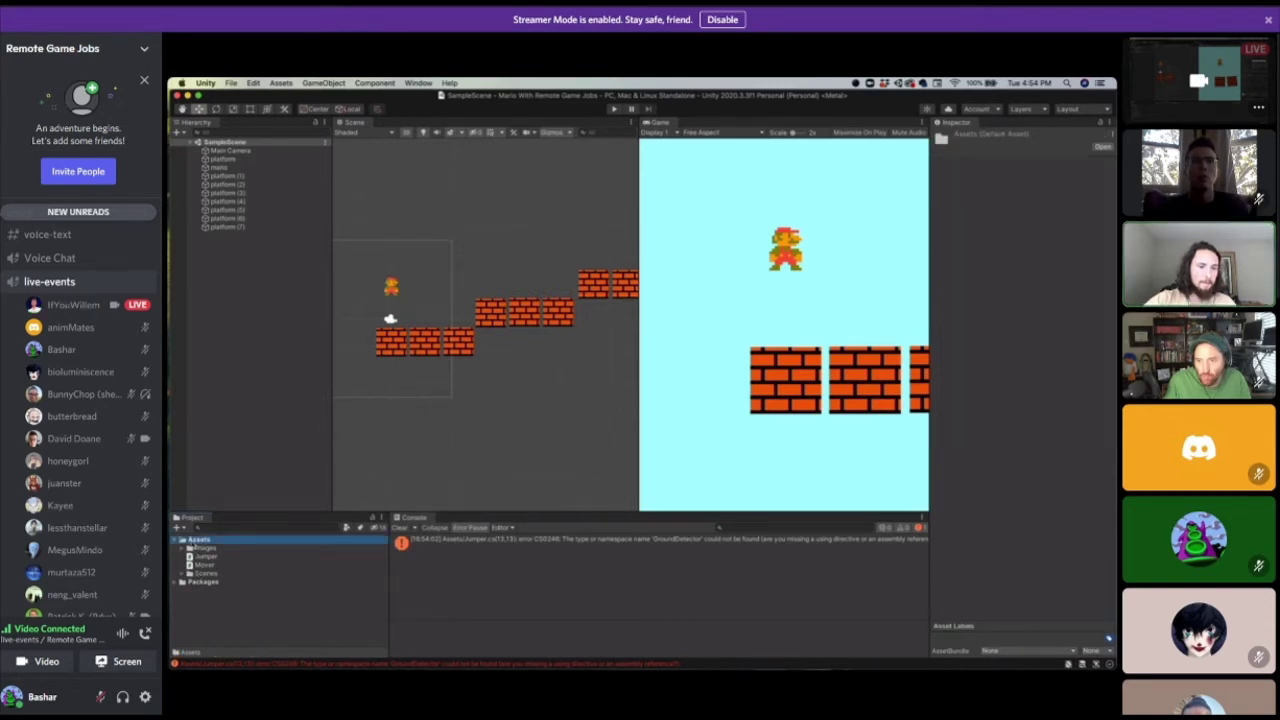
pyautogui.click(178, 527)
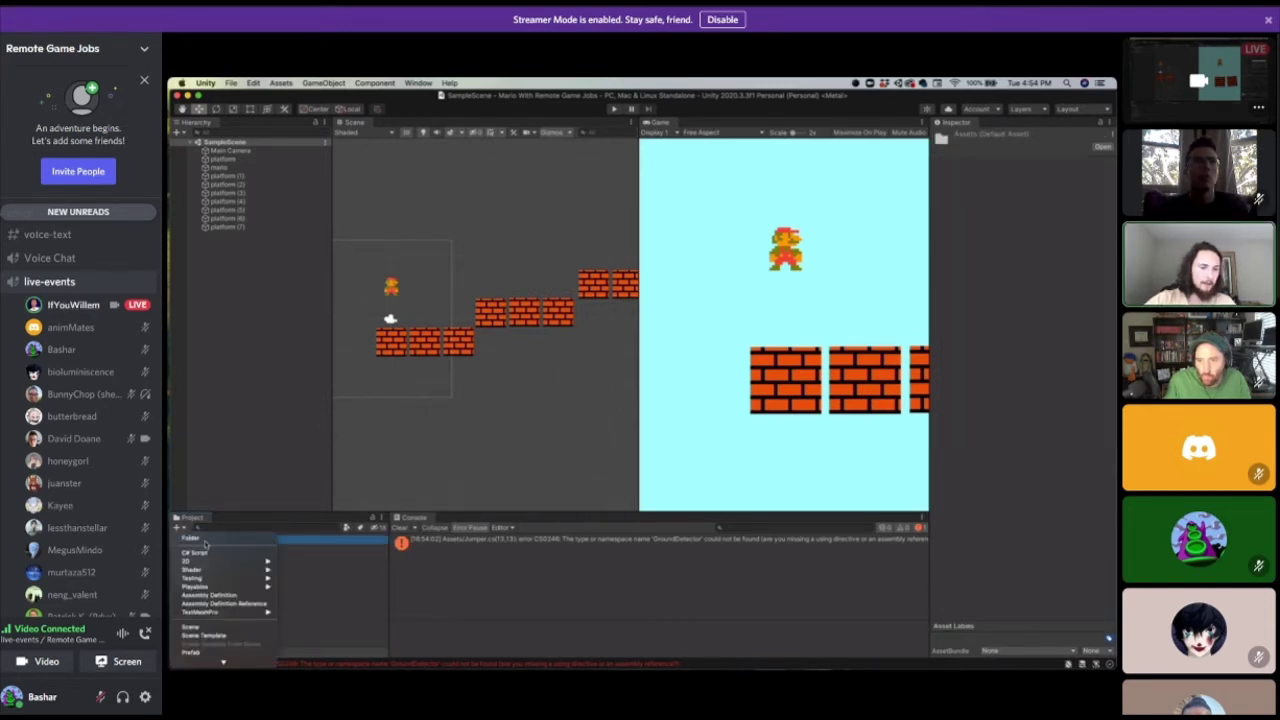
pyautogui.click(200, 552)
pyautogui.write('Scripts')
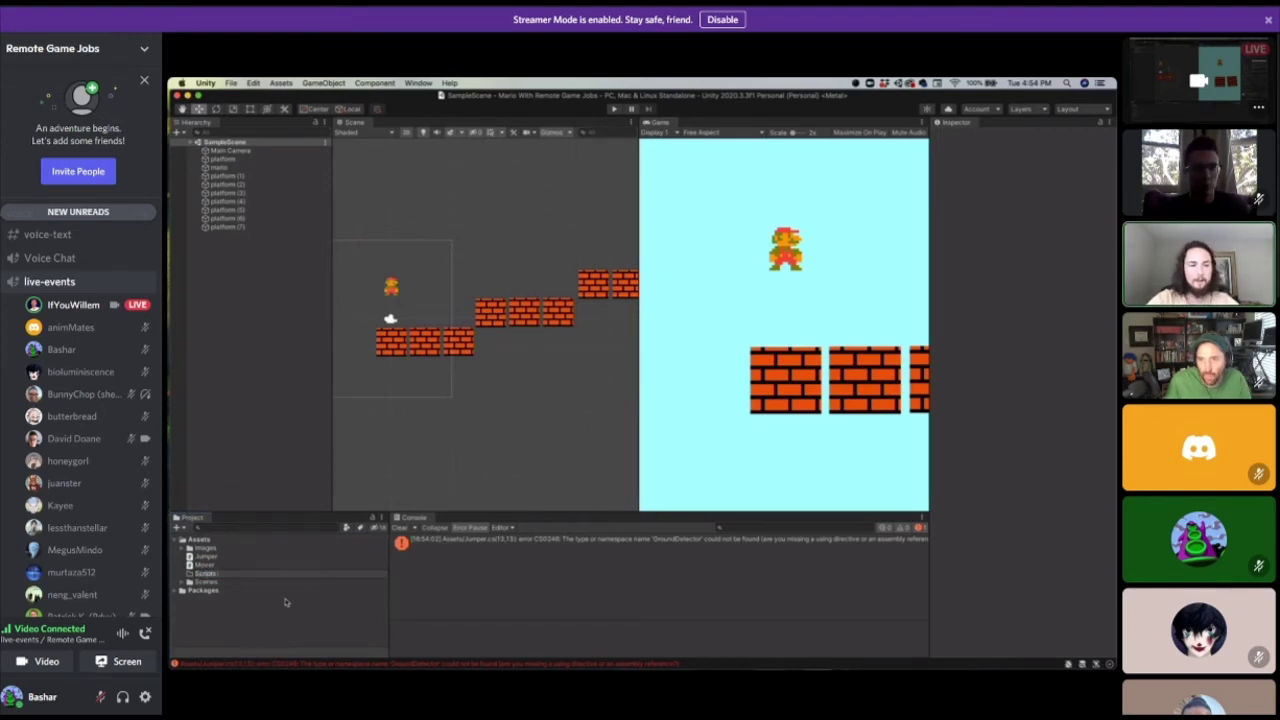
pyautogui.press('Return')
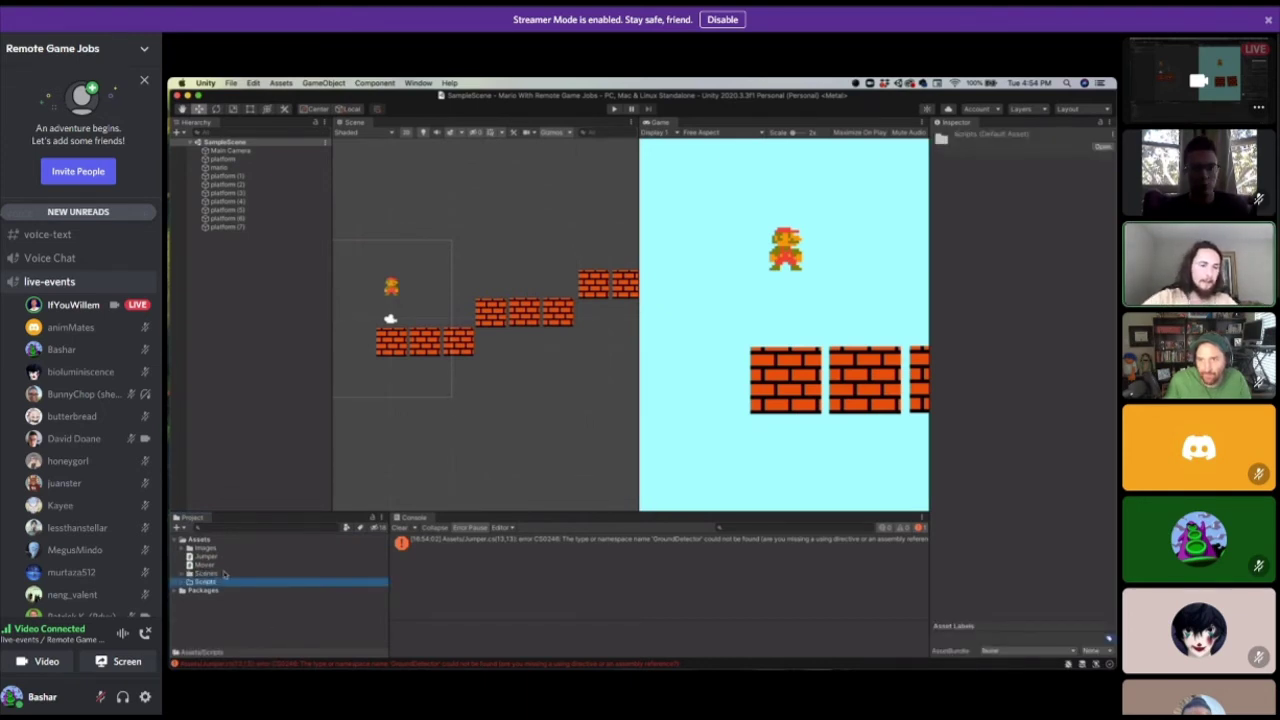
# Move the Jumper and Mover scripts into the Scripts folder.
pyautogui.click(204, 566)
pyautogui.keyDown('shift'); pyautogui.click(205, 557); pyautogui.keyUp('shift')
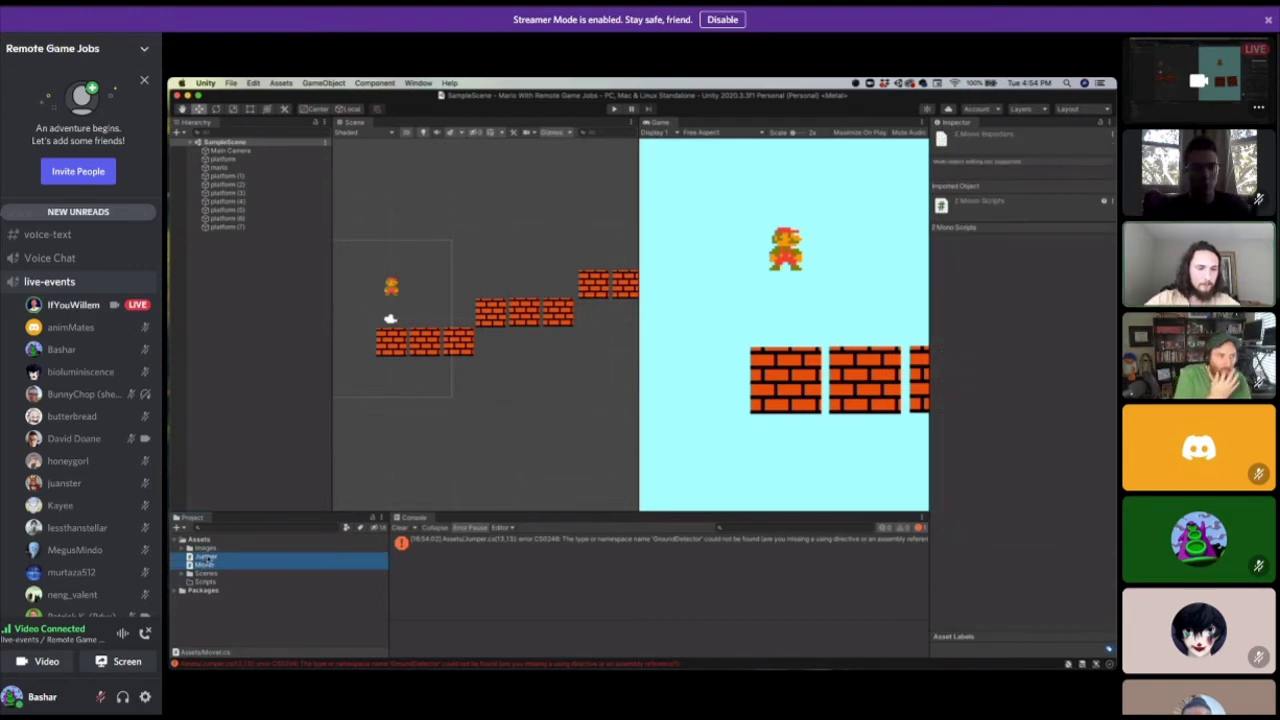
pyautogui.moveTo(240, 572); pyautogui.dragTo(202, 581)
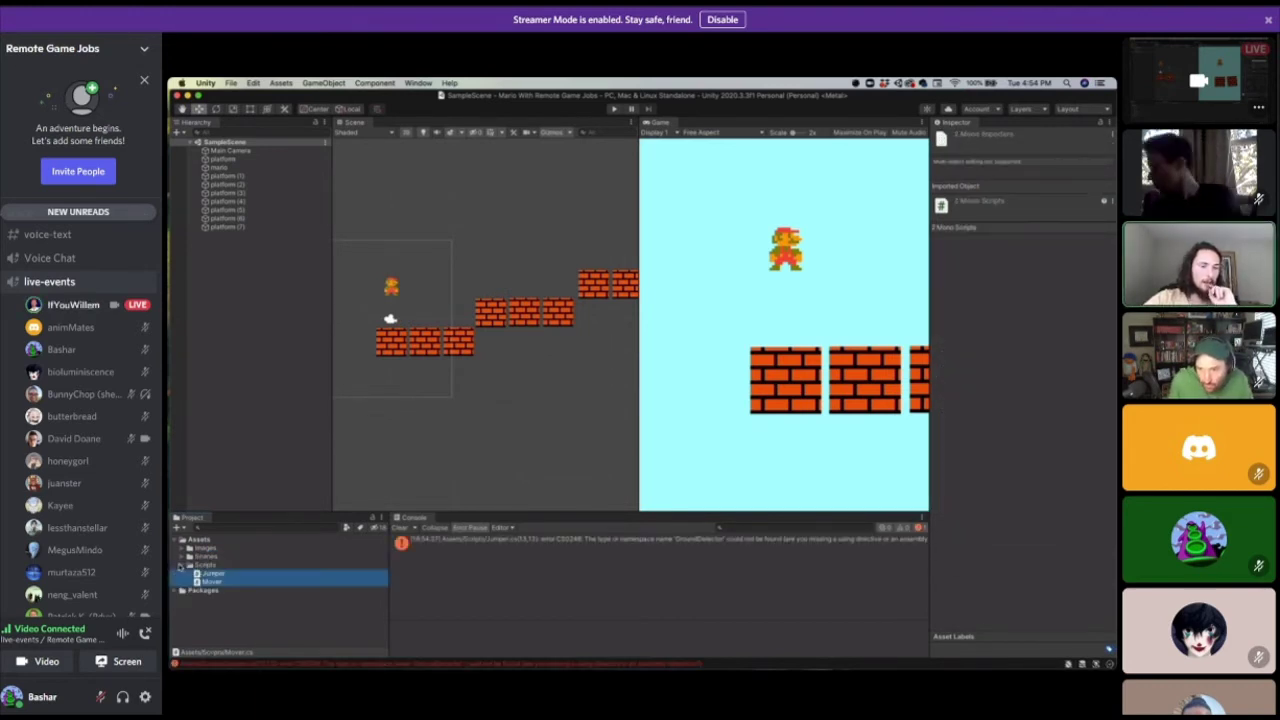
# Check the compile error in the console and import GroundDetector.cs from the Finder Scripts folder into the project's Scripts folder.
pyautogui.click(470, 550)
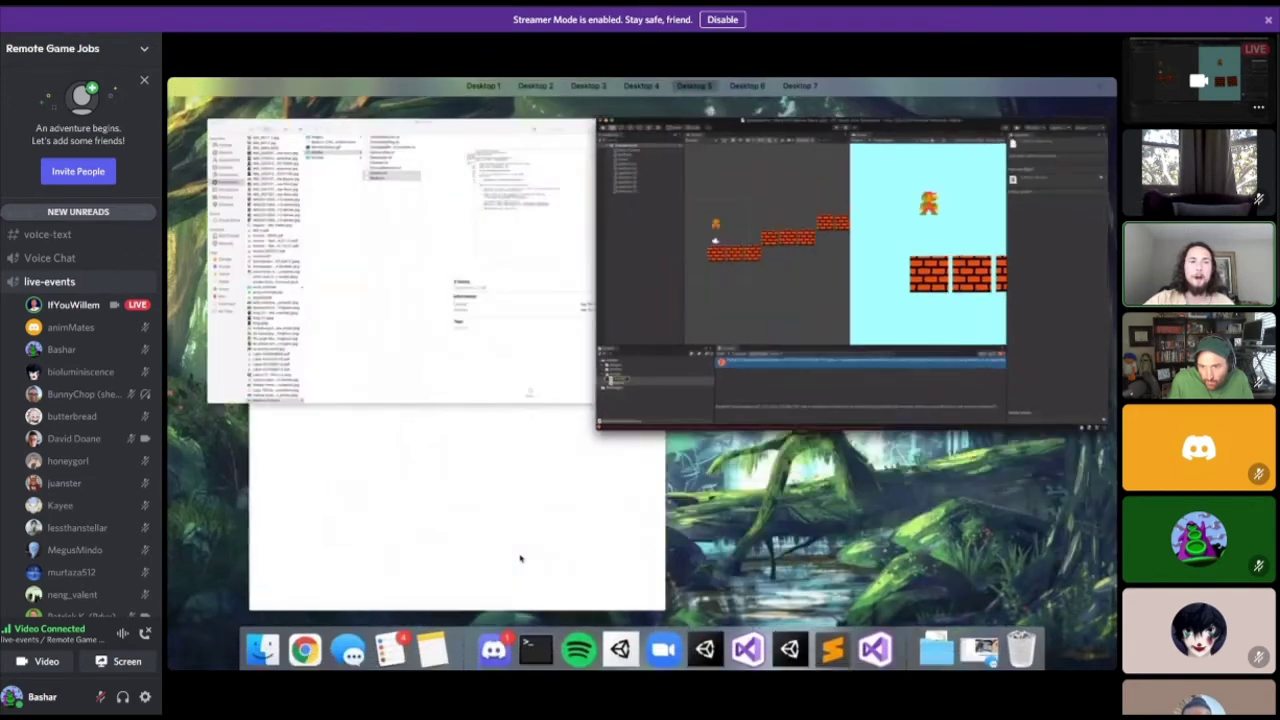
pyautogui.click(517, 261)
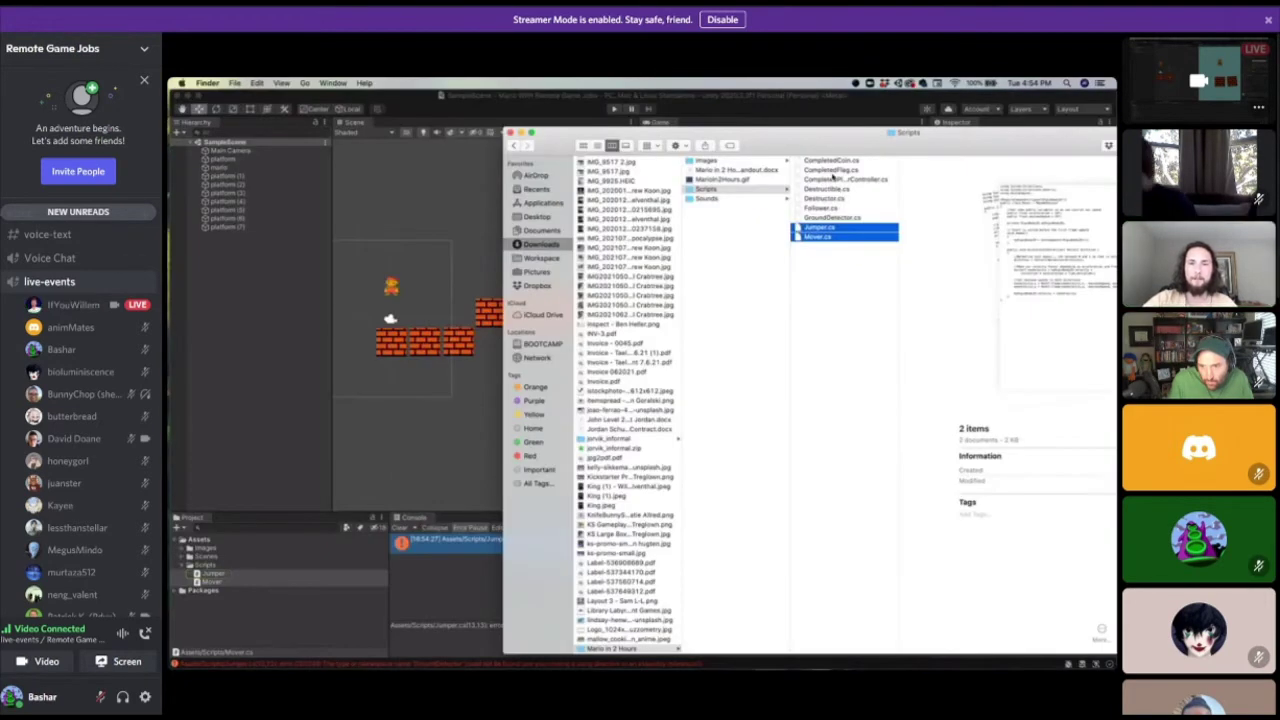
pyautogui.click(445, 431)
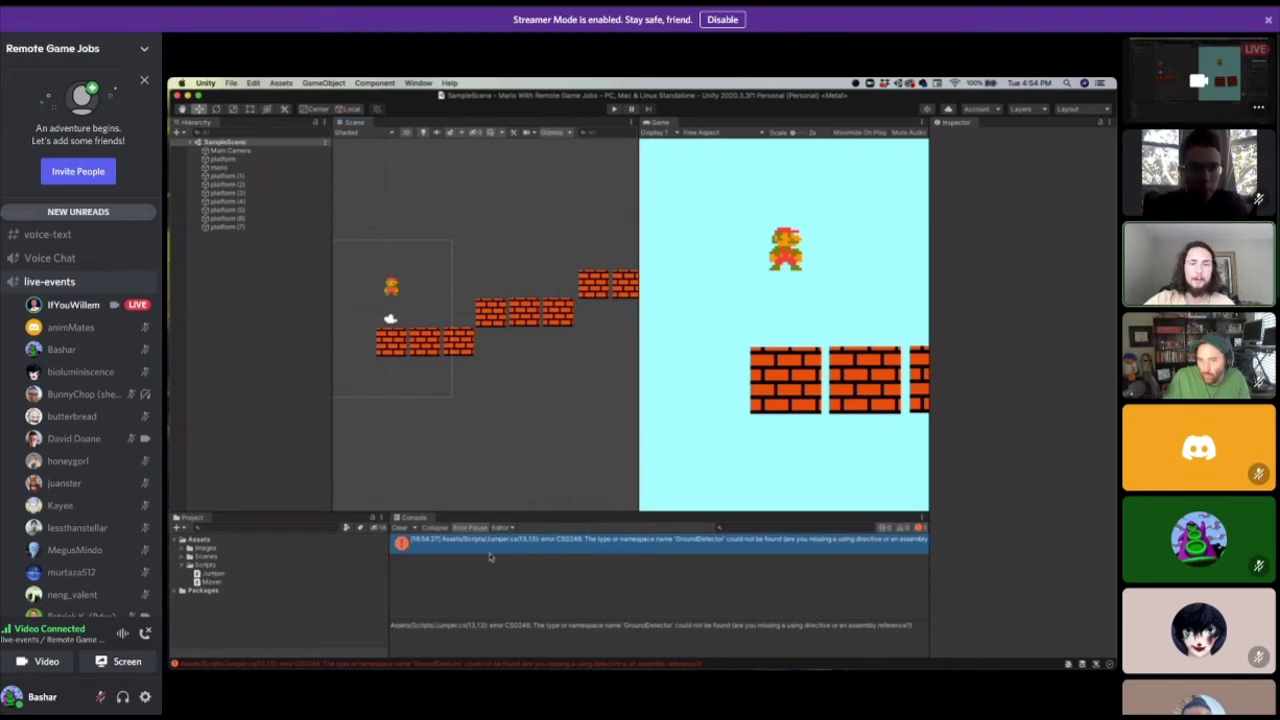
pyautogui.hotkey('ctrl', 'Up')
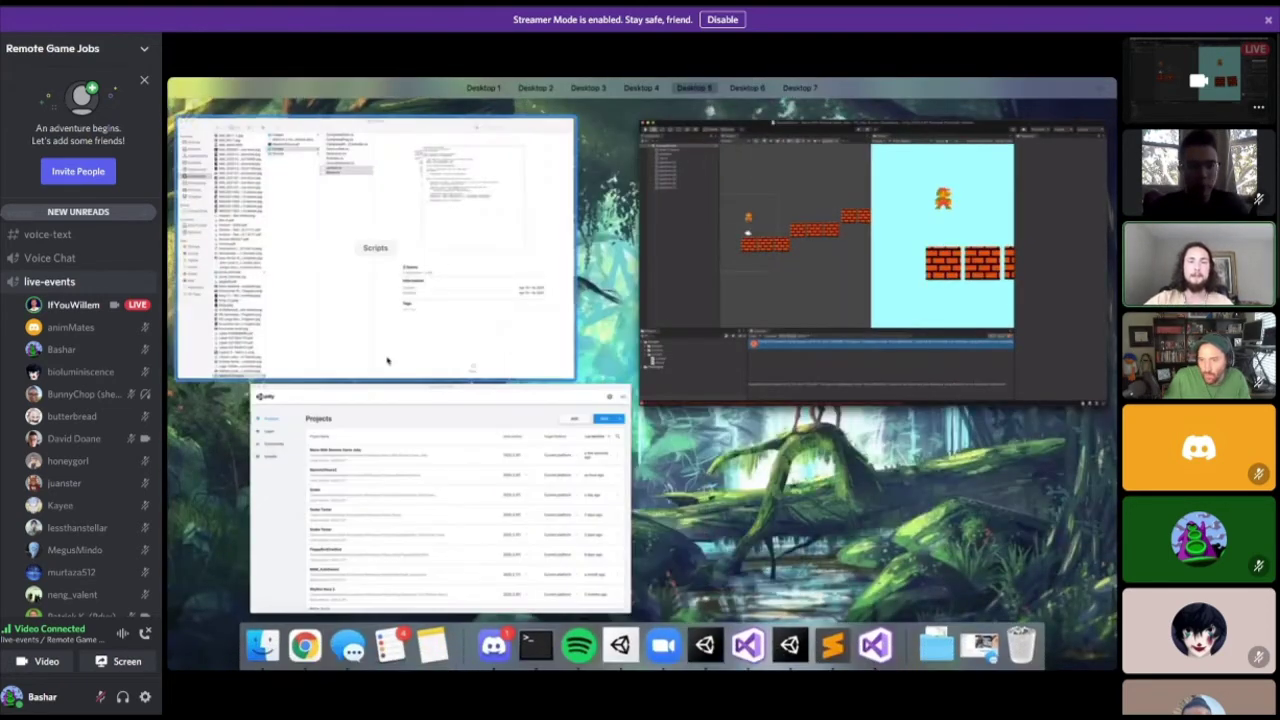
pyautogui.click(388, 361)
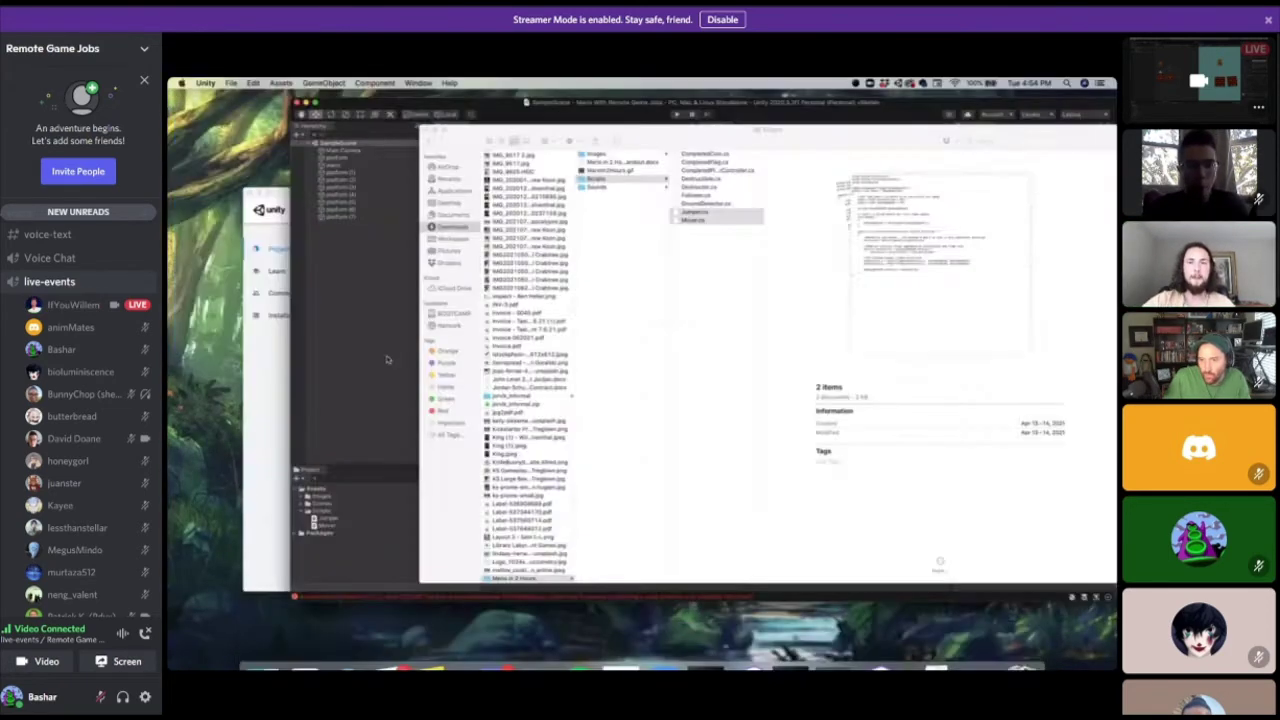
pyautogui.click(826, 218)
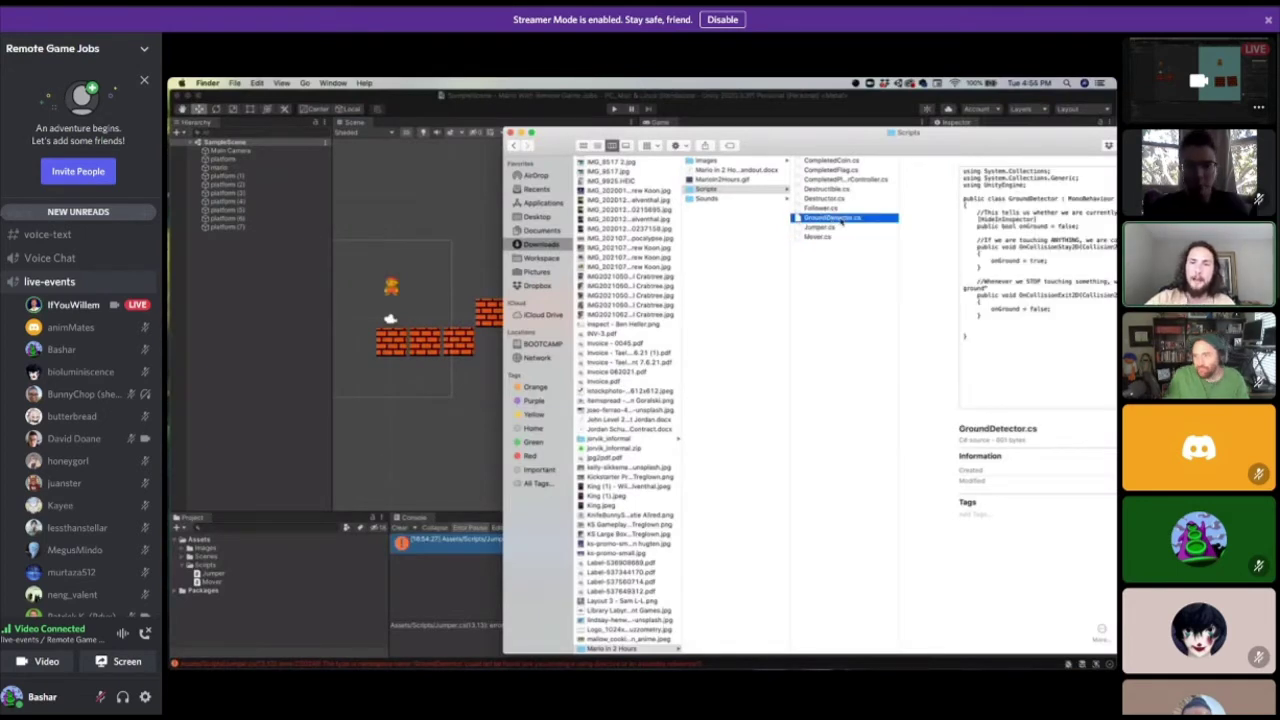
pyautogui.moveTo(843, 221); pyautogui.dragTo(220, 576)
pyautogui.moveTo(280, 568); pyautogui.dragTo(282, 570)
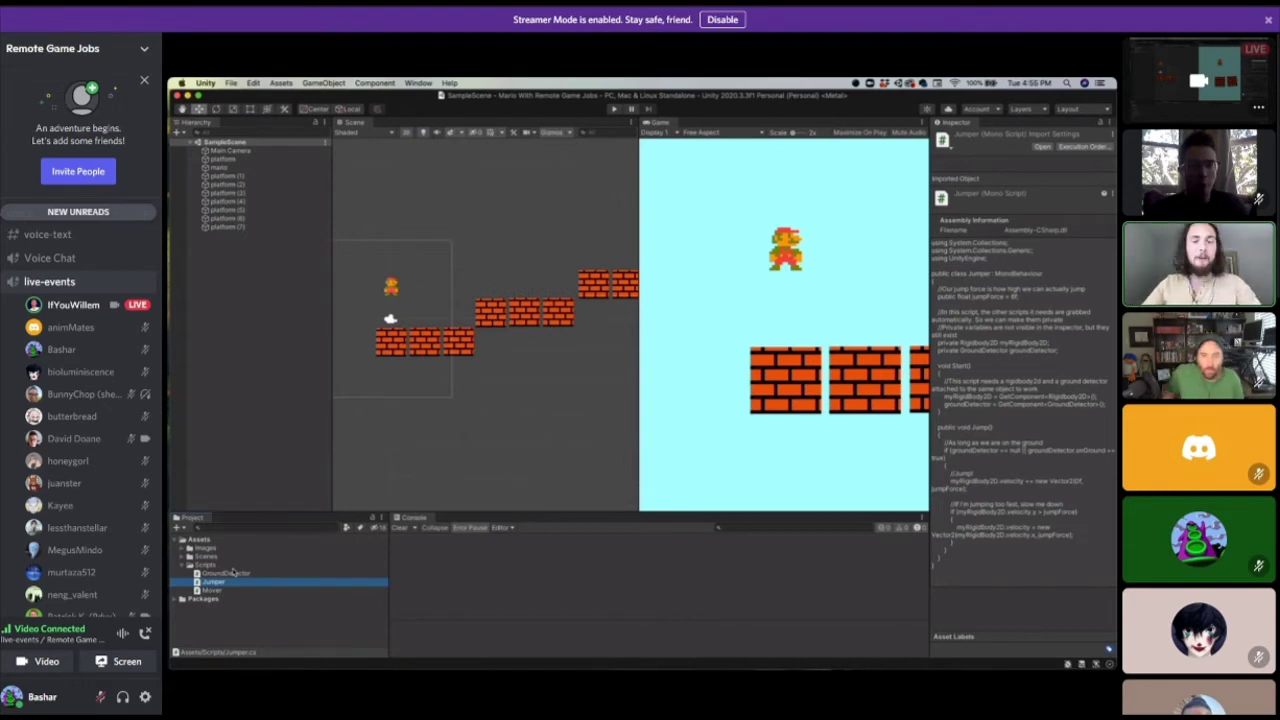
# Create a C# script named PlayerController in the project's Scripts folder.
pyautogui.click(216, 566)
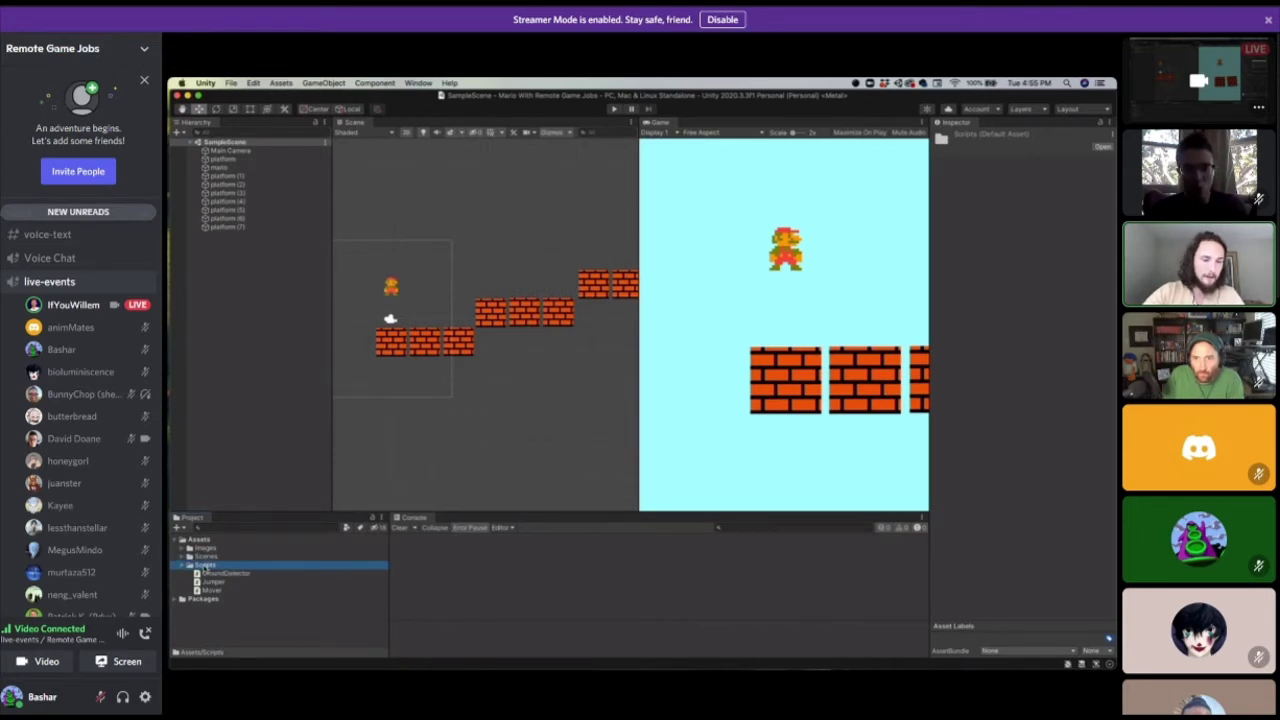
pyautogui.click(178, 527)
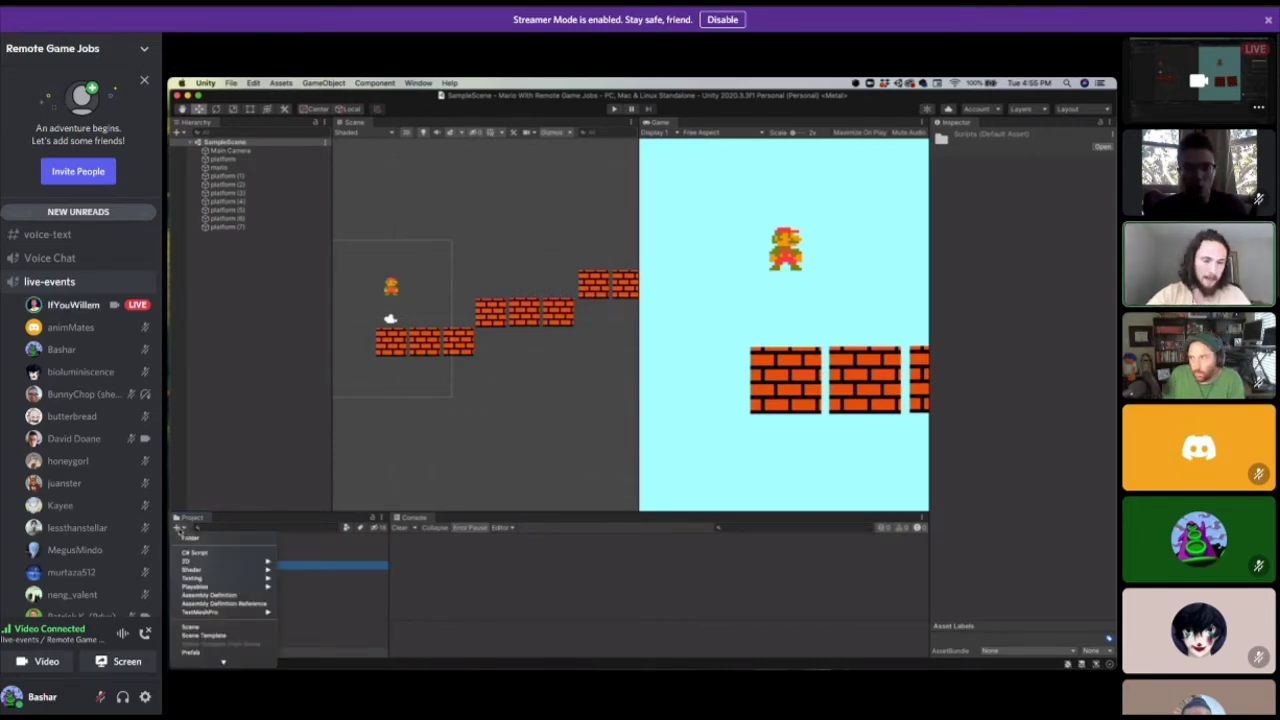
pyautogui.click(179, 531)
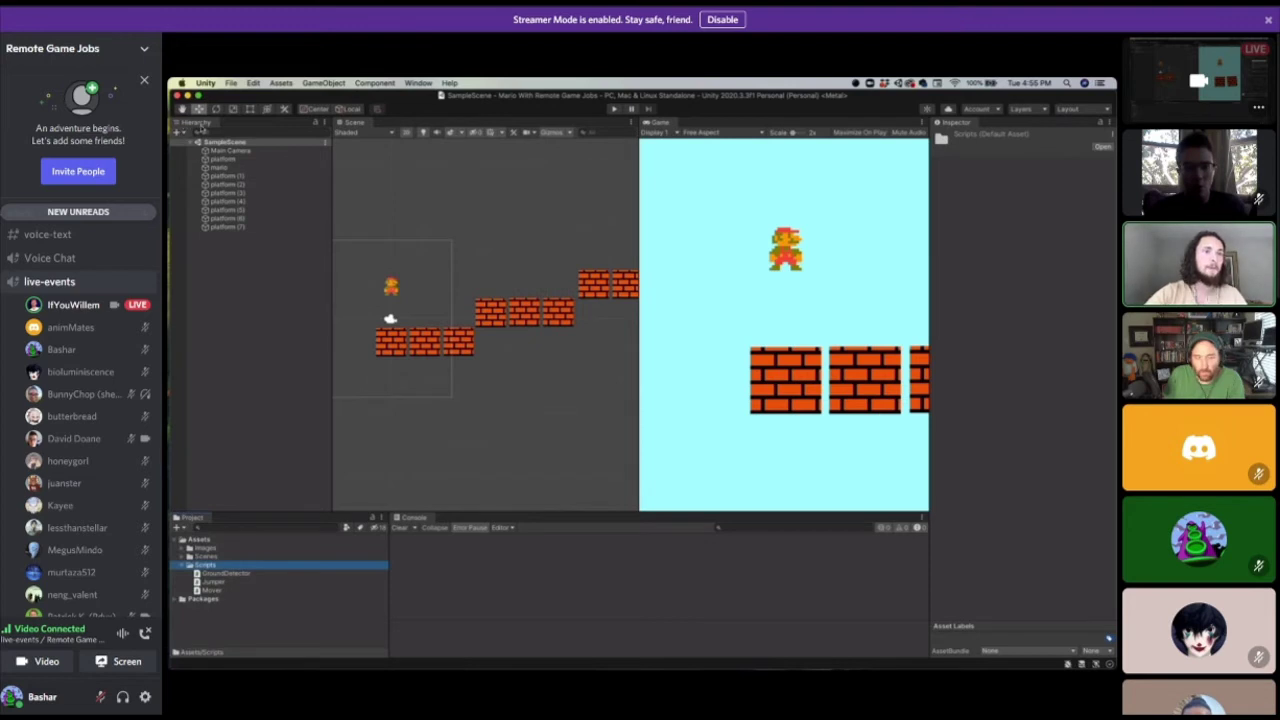
pyautogui.click(178, 527)
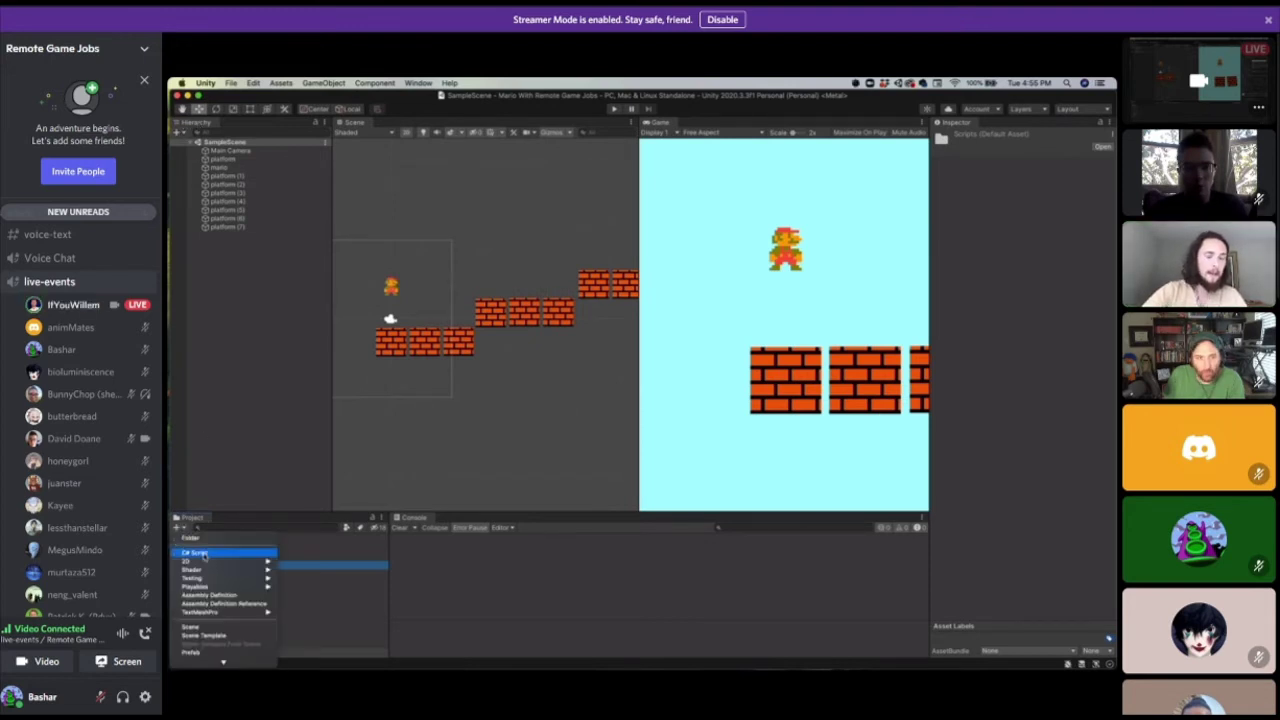
pyautogui.click(212, 553)
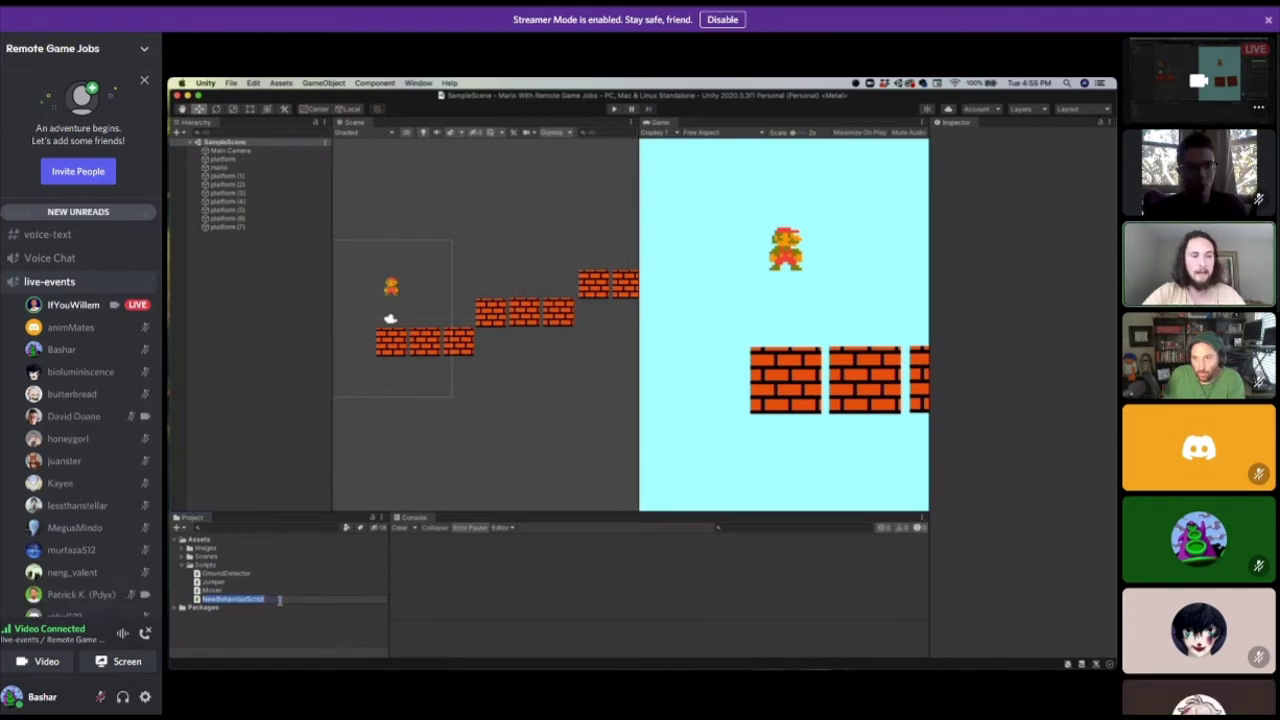
pyautogui.write('In')
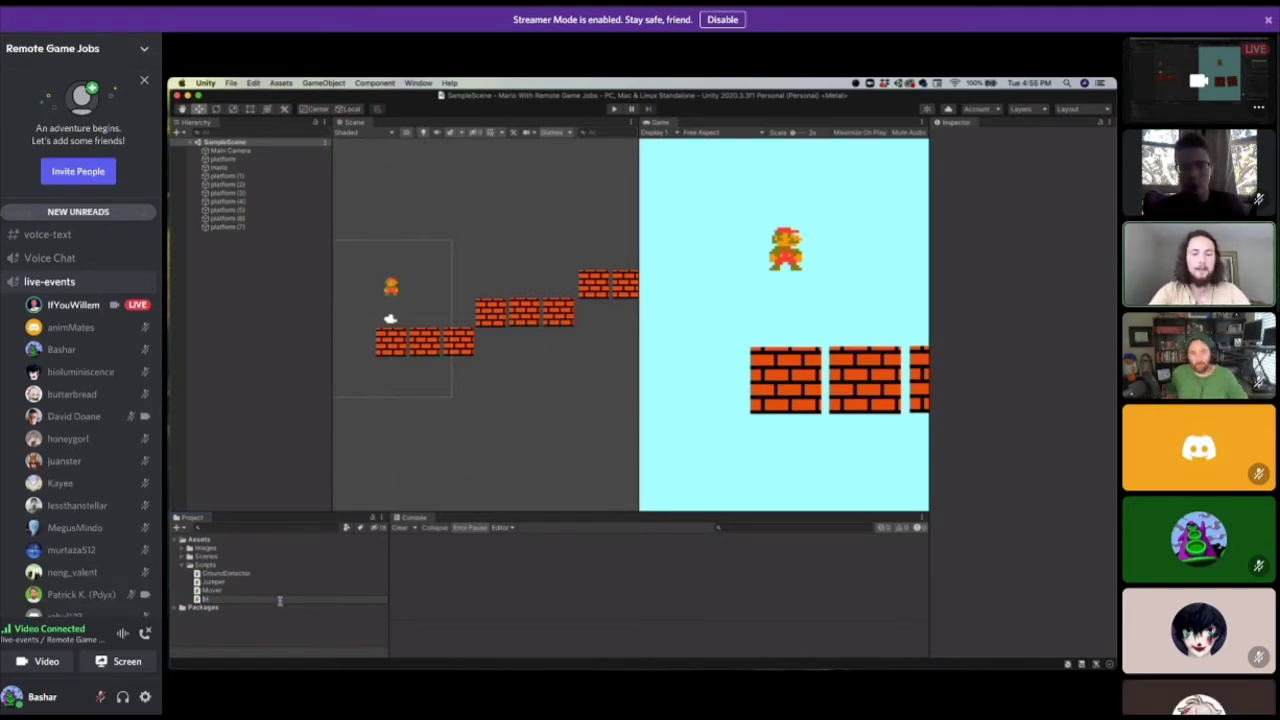
pyautogui.write('ayerController')
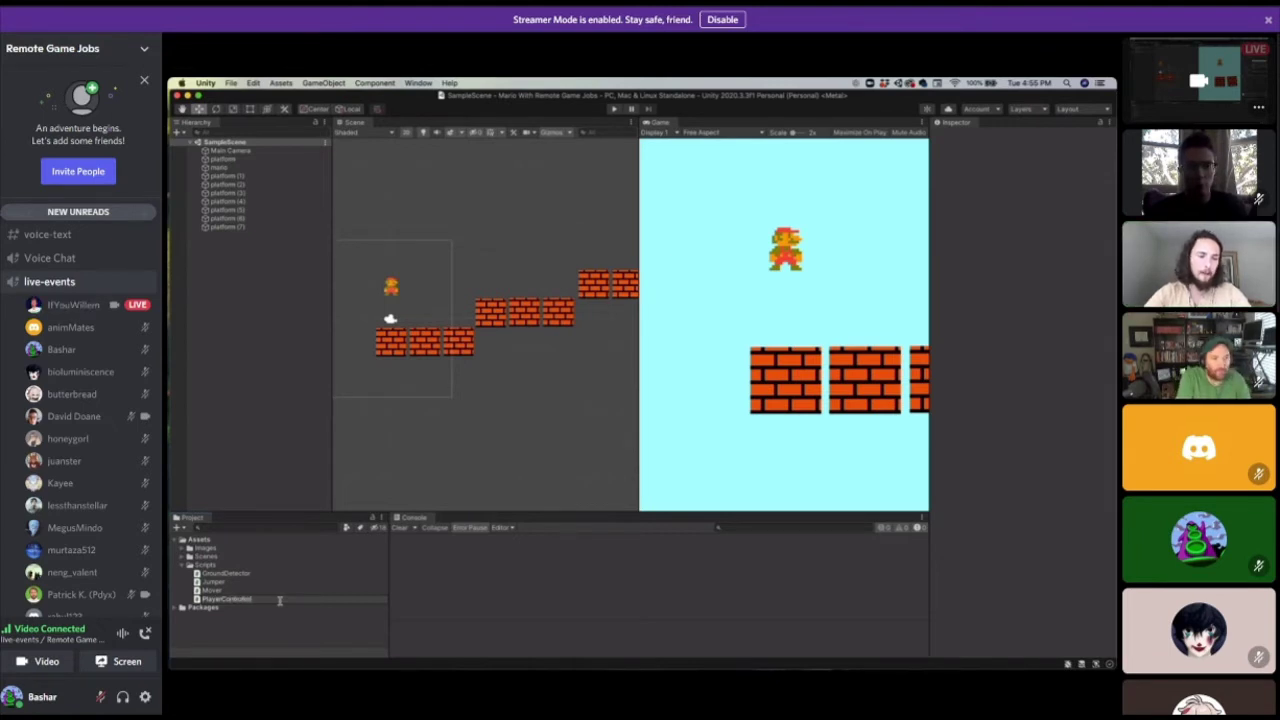
pyautogui.press('Return')
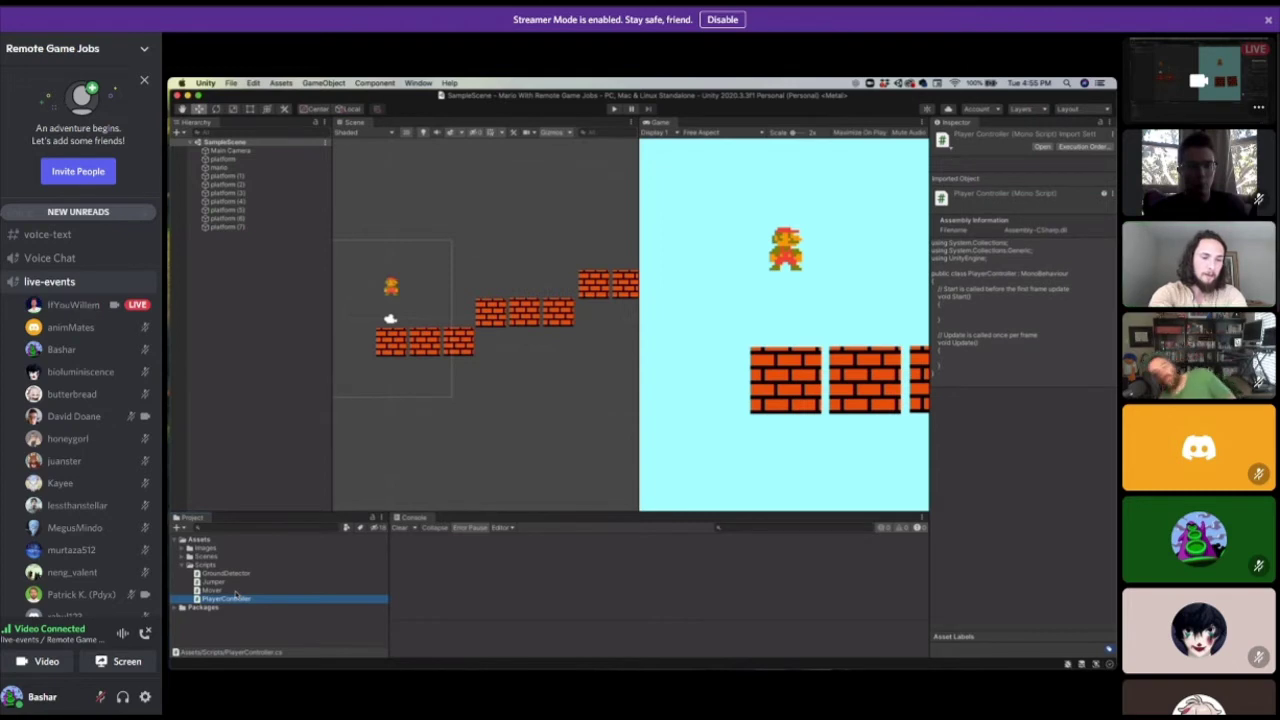
pyautogui.click(180, 527)
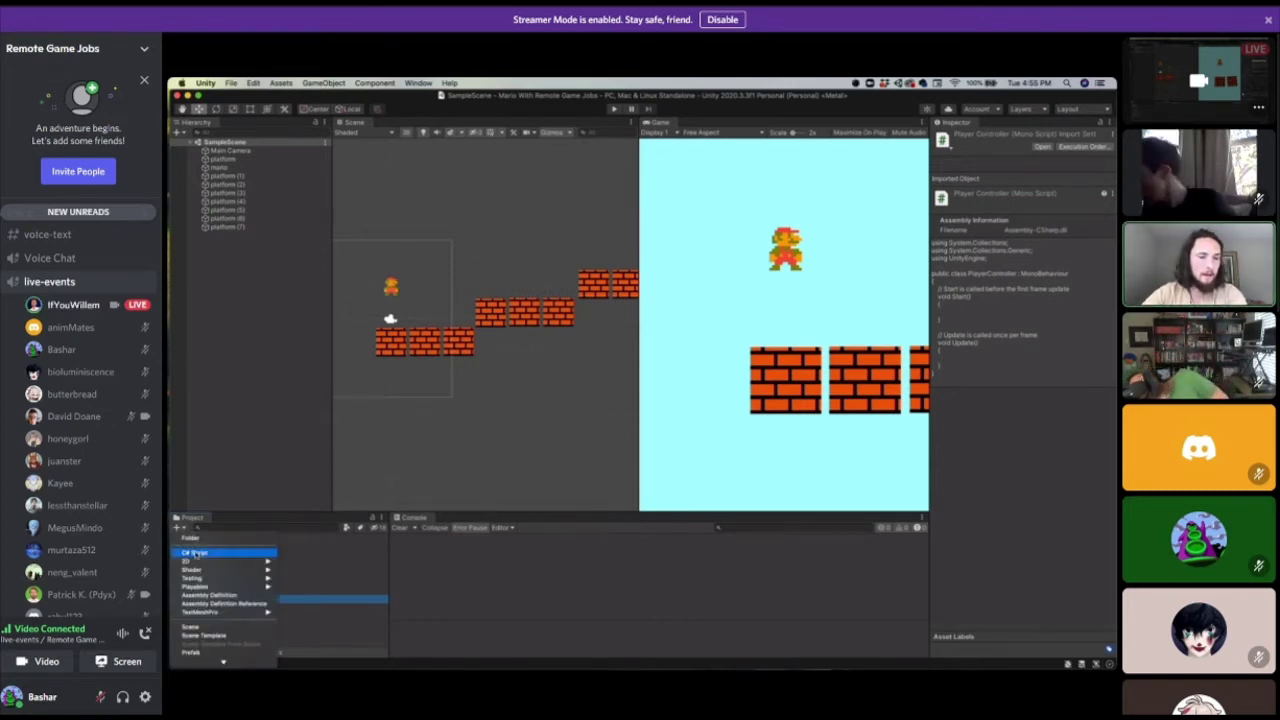
pyautogui.click(347, 574)
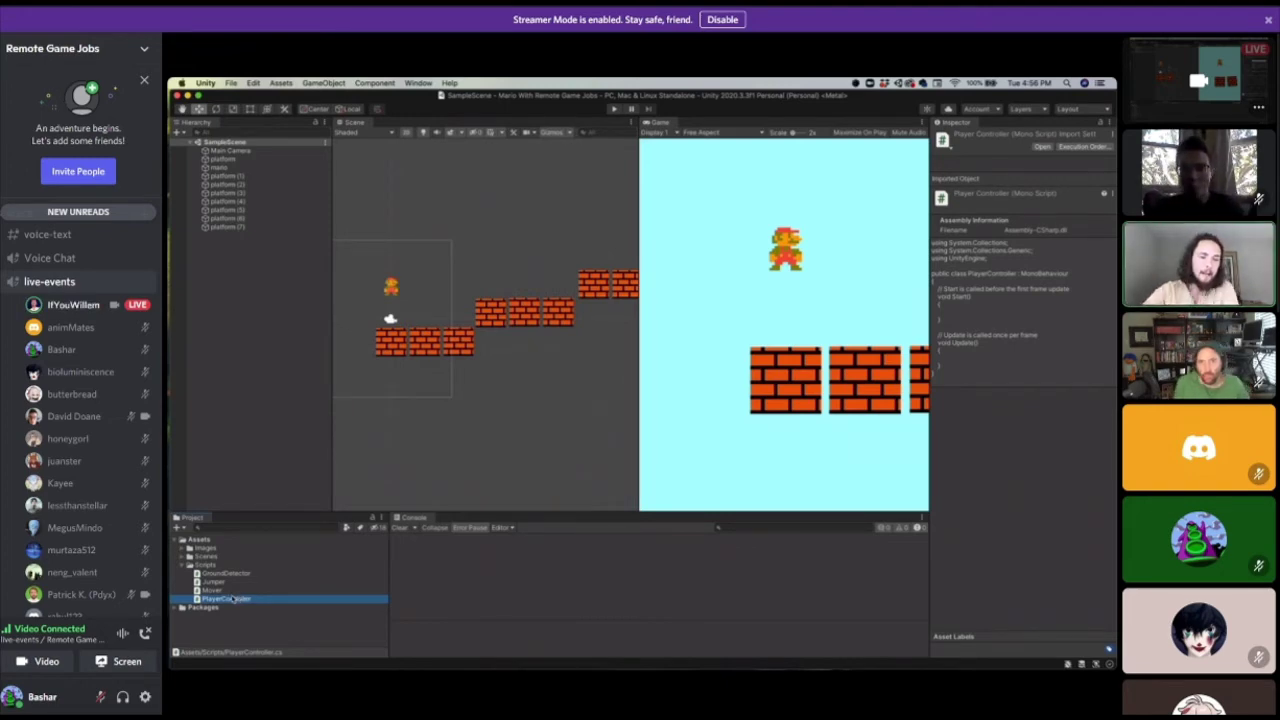
# Open the PlayerController script in Visual Studio to check that it loads, and switch back to Unity.
pyautogui.doubleClick(230, 598)
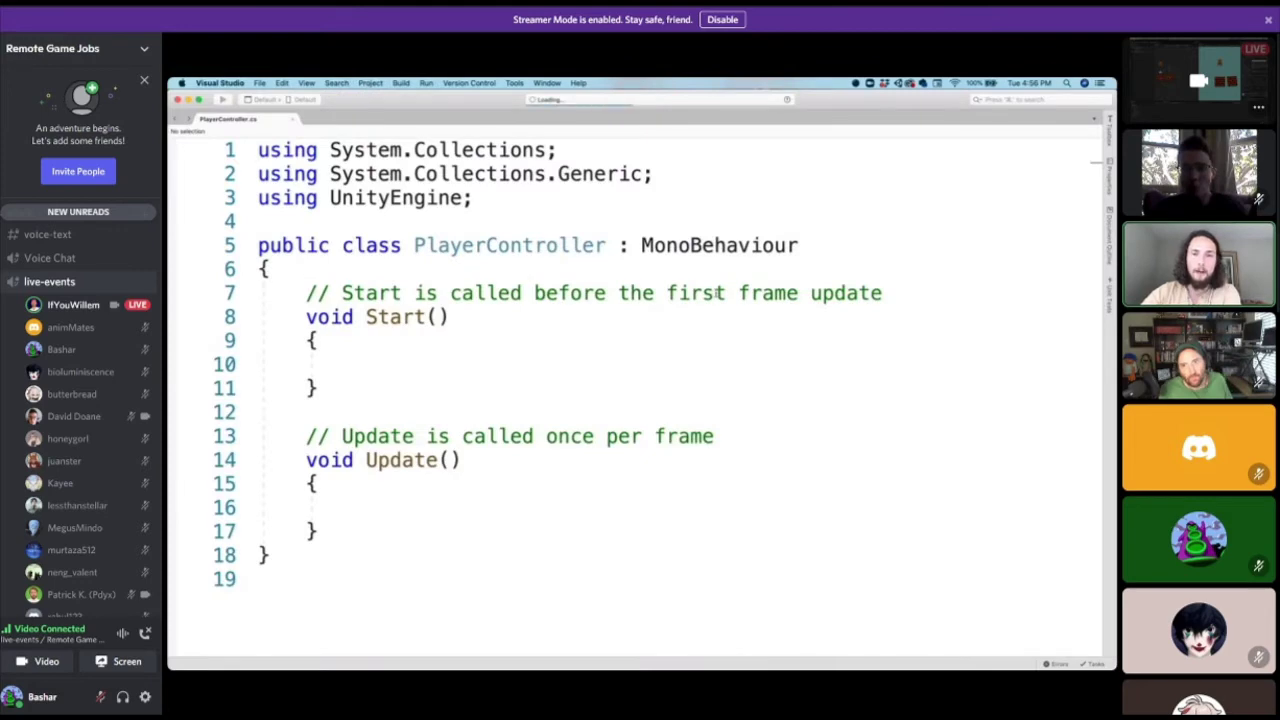
pyautogui.hotkey('ctrl', 'Left')
pyautogui.click(222, 574)
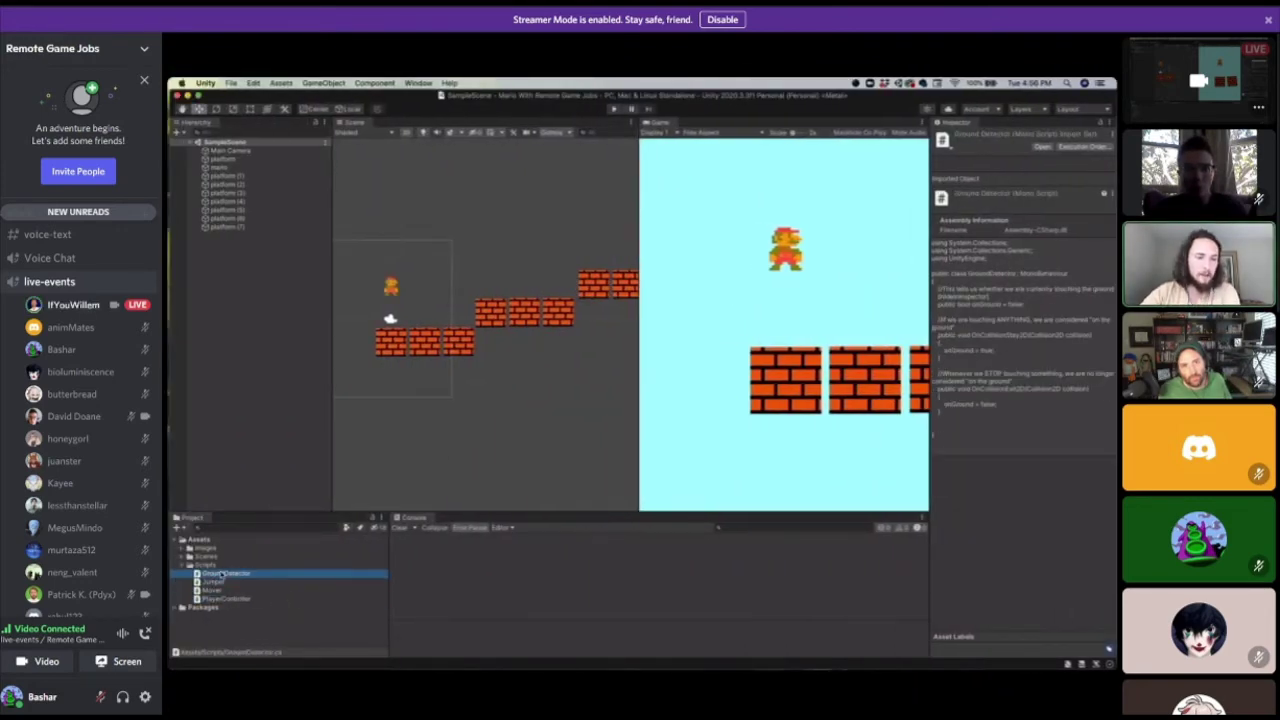
pyautogui.doubleClick(228, 598)
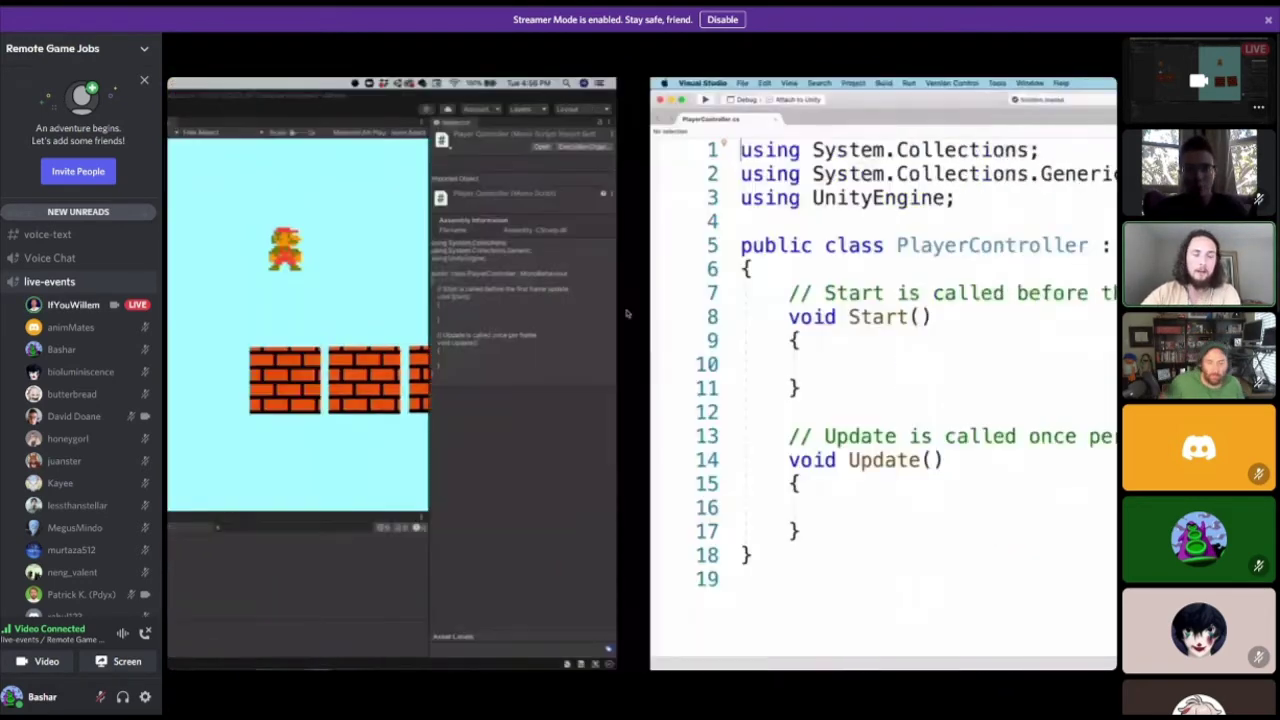
pyautogui.hotkey('ctrl', 'Left')
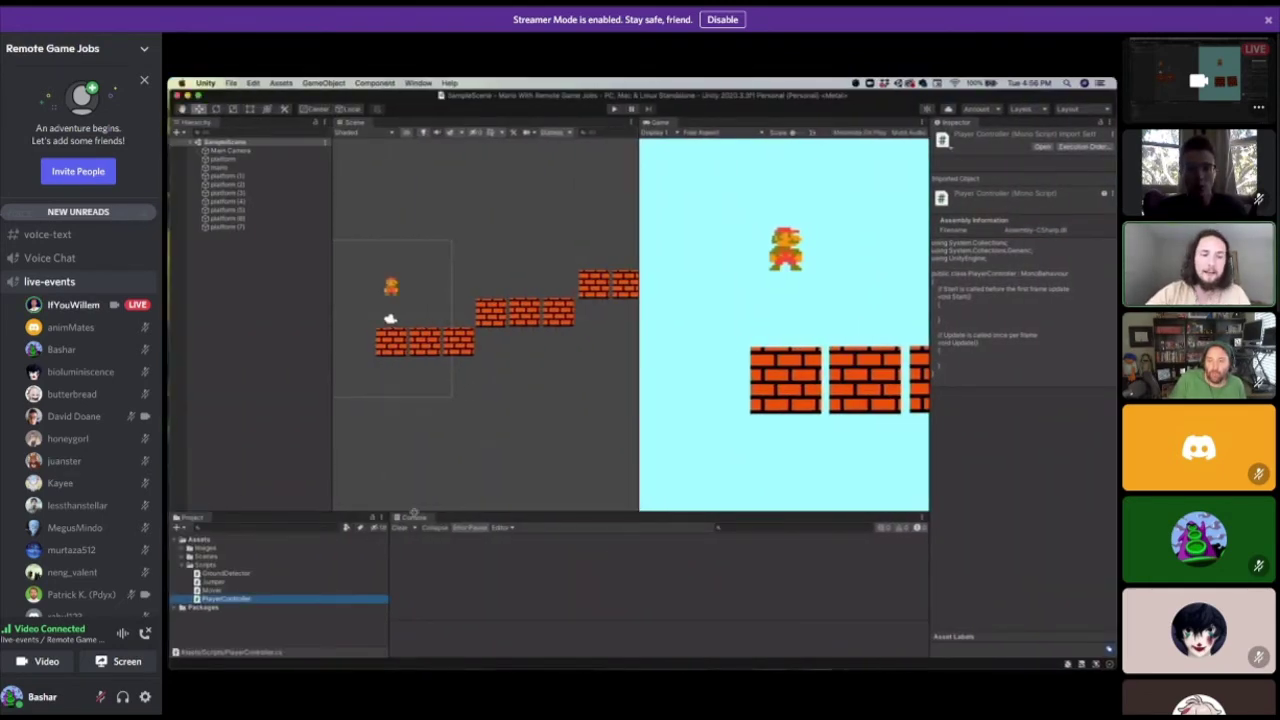
pyautogui.moveTo(705, 648)
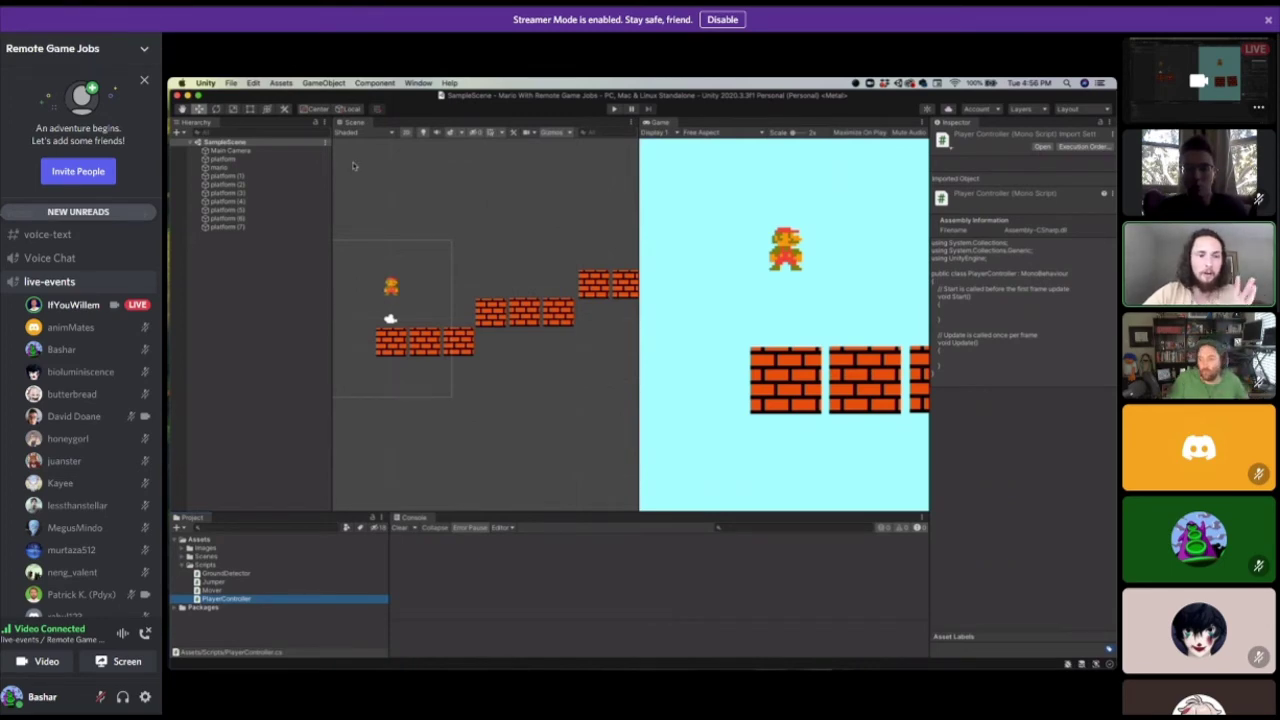
pyautogui.click(230, 83)
pyautogui.moveTo(205, 83)
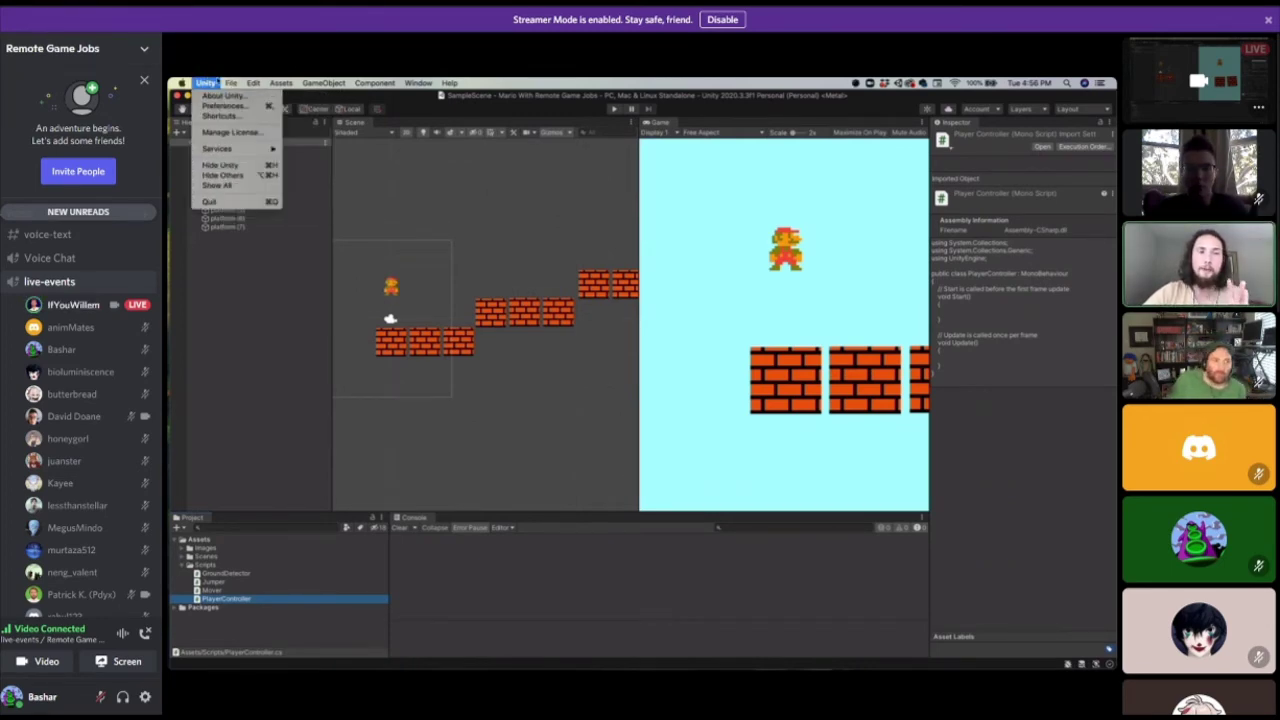
pyautogui.click(335, 495)
pyautogui.hotkey('ctrl', 'Right')
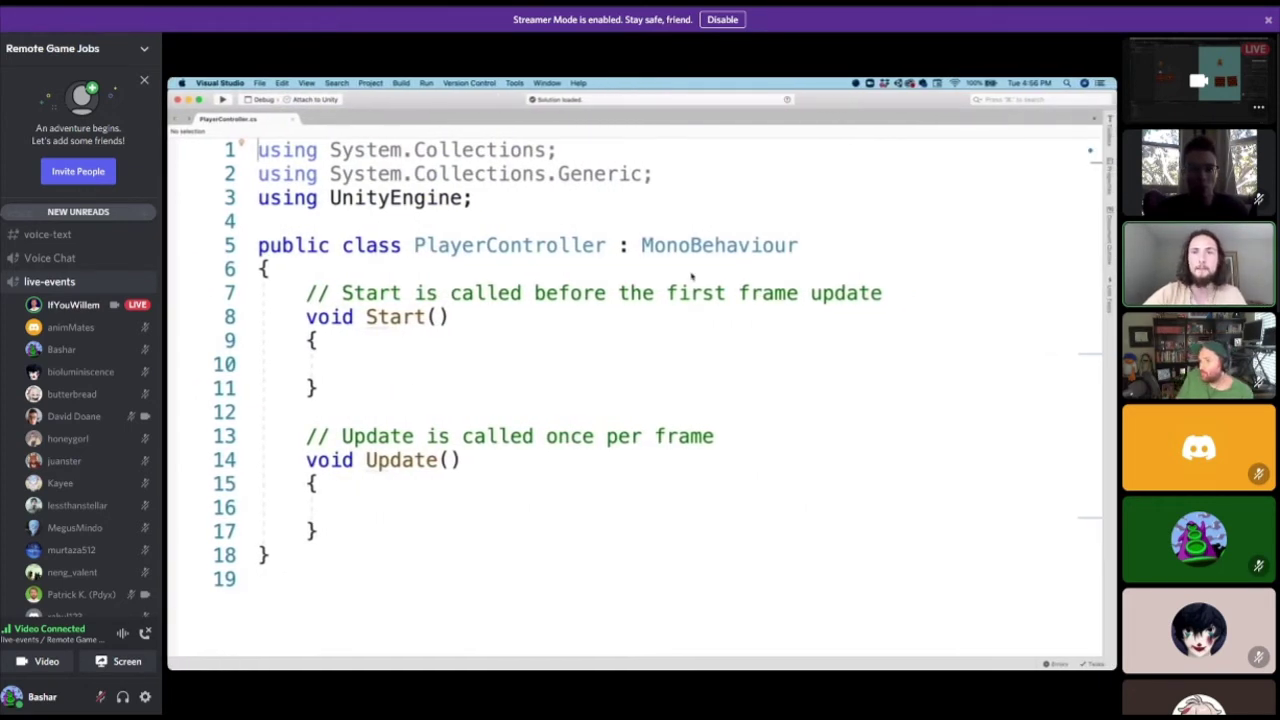
pyautogui.hotkey('ctrl', 'Left')
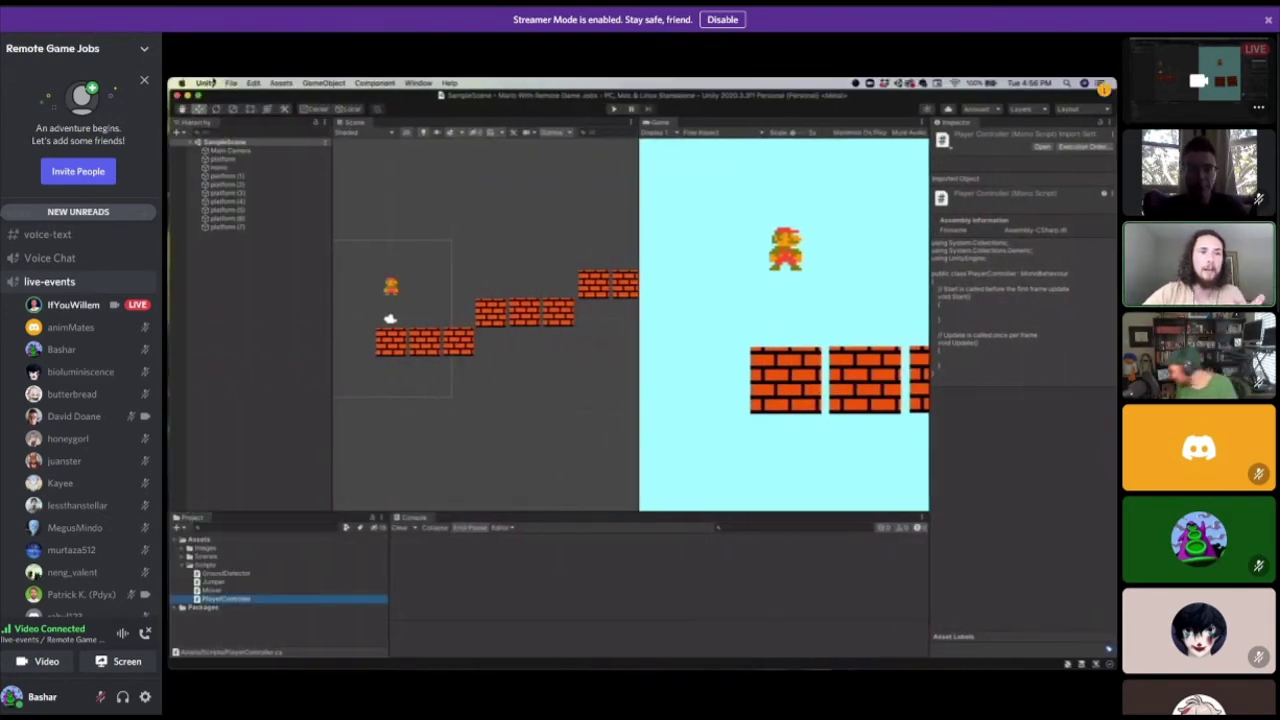
pyautogui.click(207, 83)
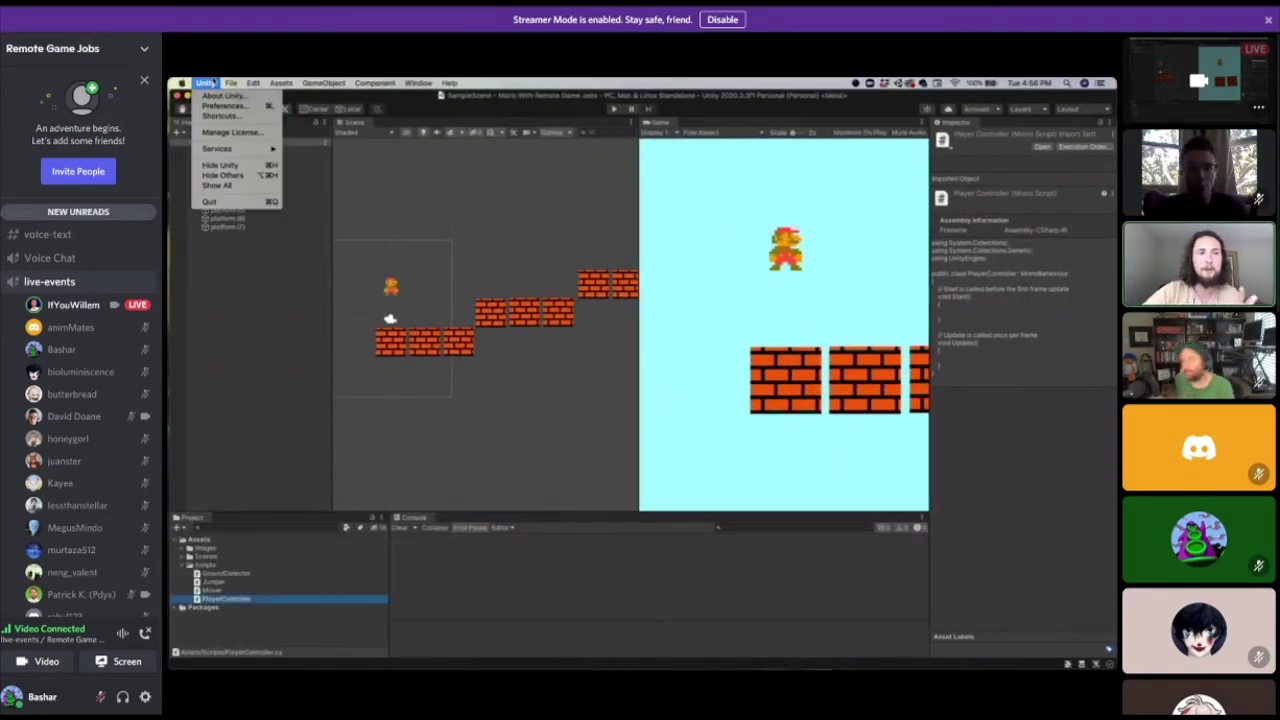
pyautogui.click(207, 83)
pyautogui.click(207, 83)
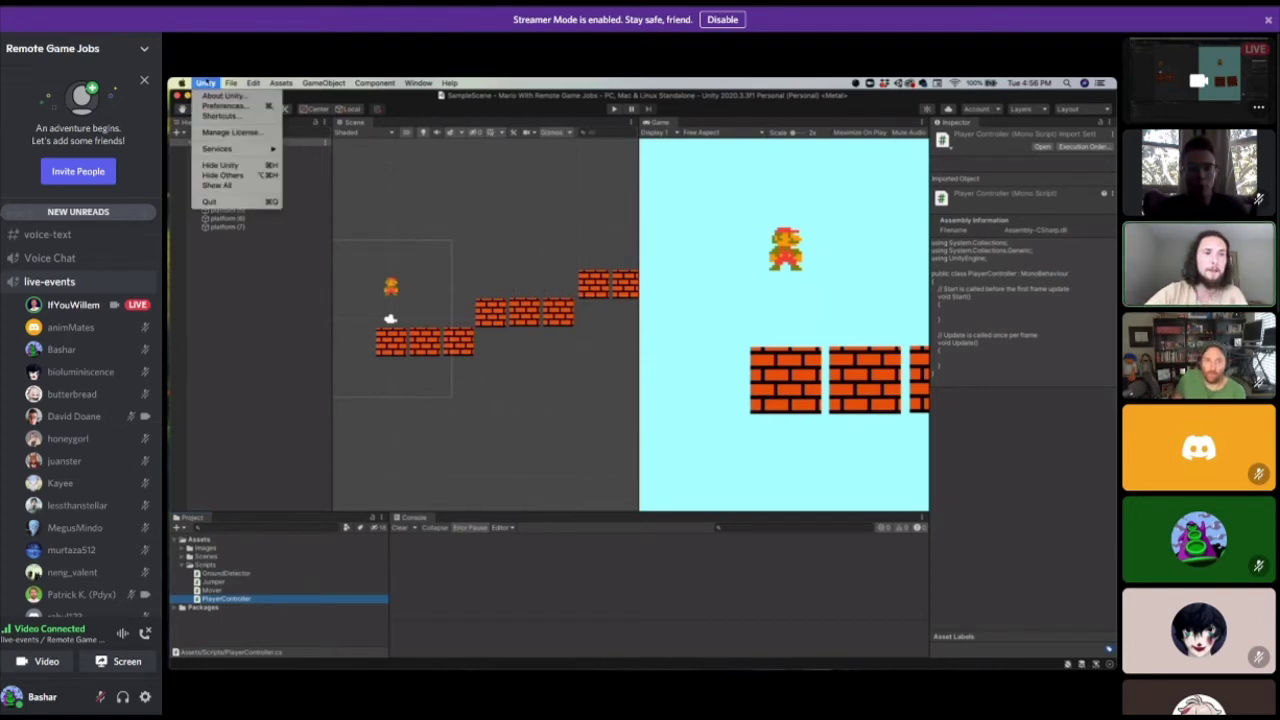
# Check which external script editor is selected in the External Tools preferences, then close the preferences.
pyautogui.click(221, 106)
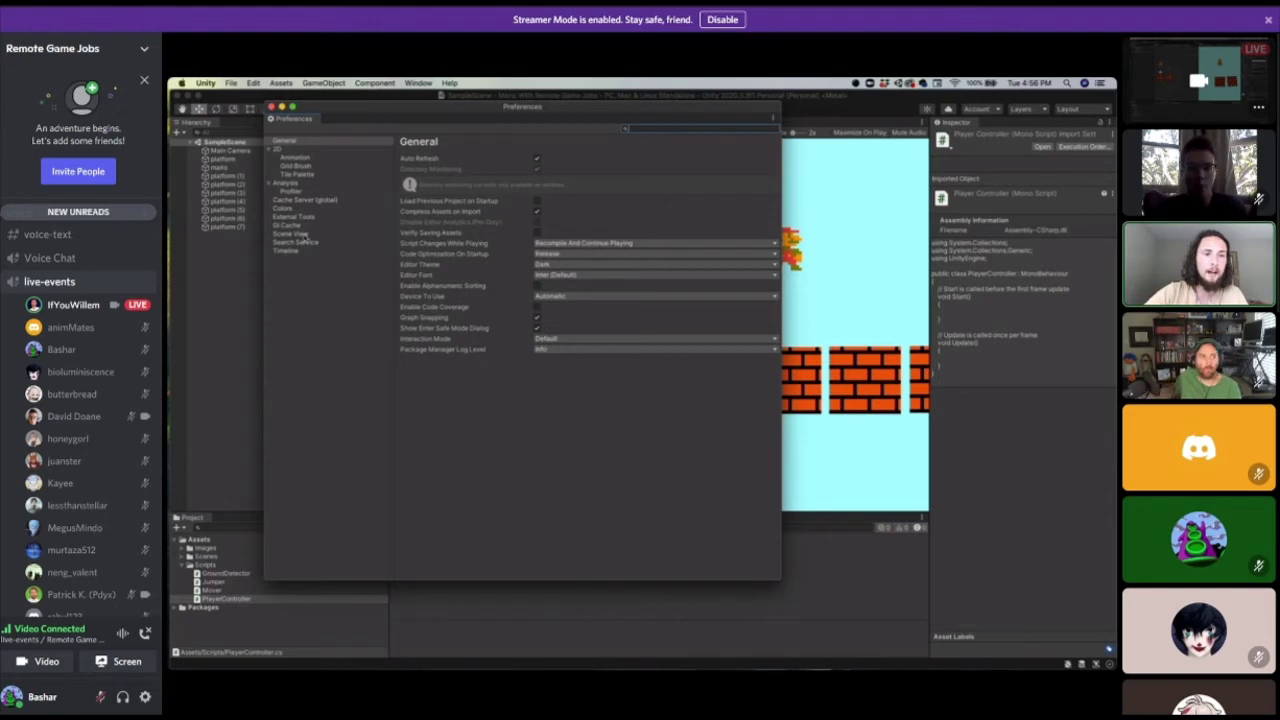
pyautogui.click(295, 217)
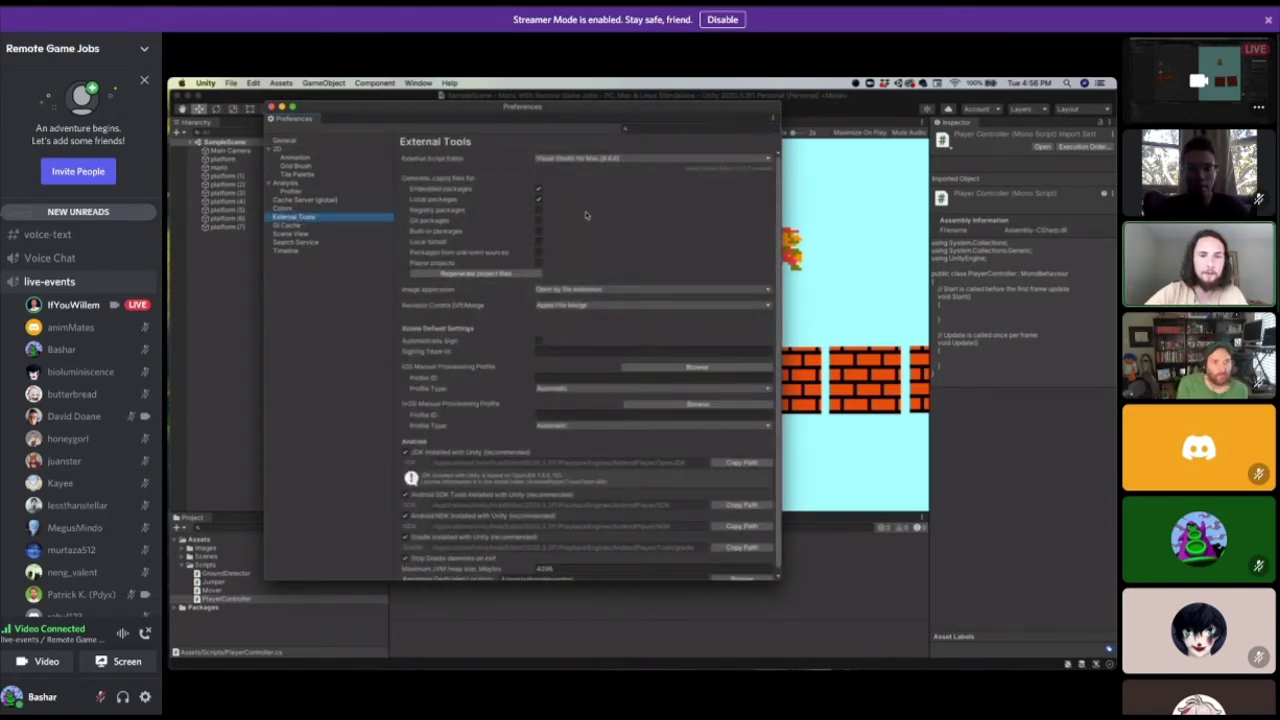
pyautogui.click(582, 159)
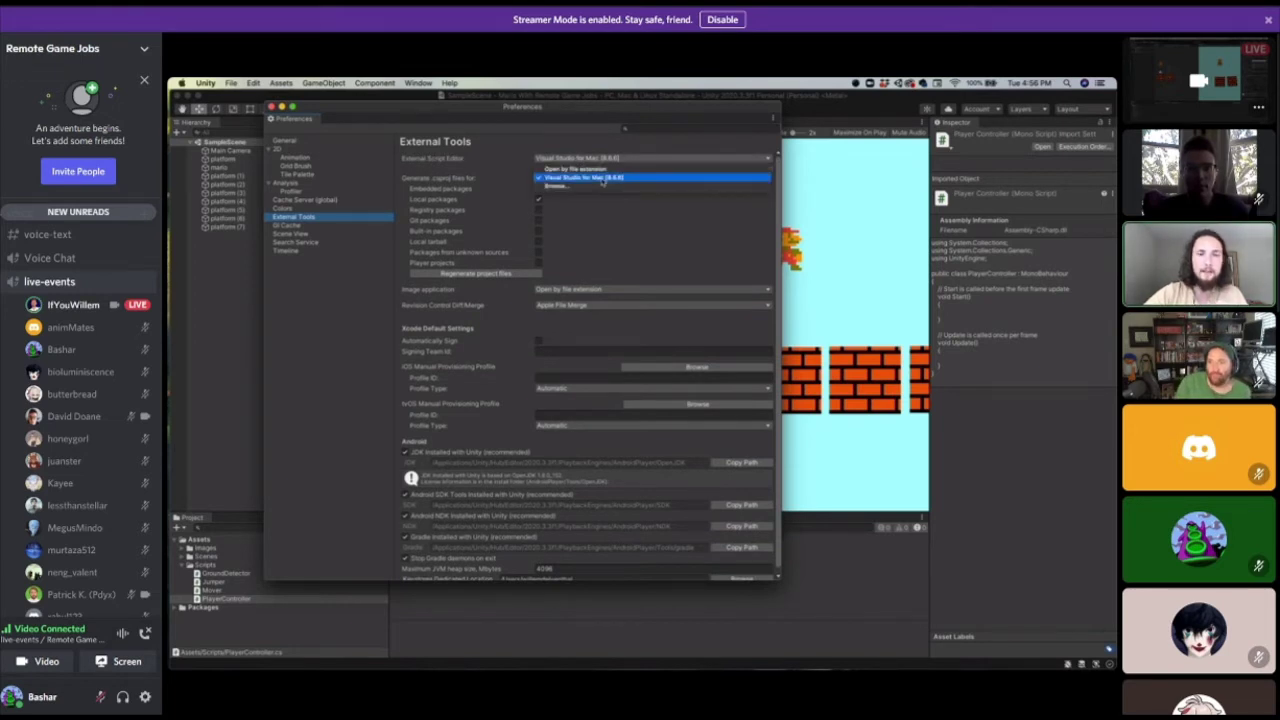
pyautogui.click(530, 147)
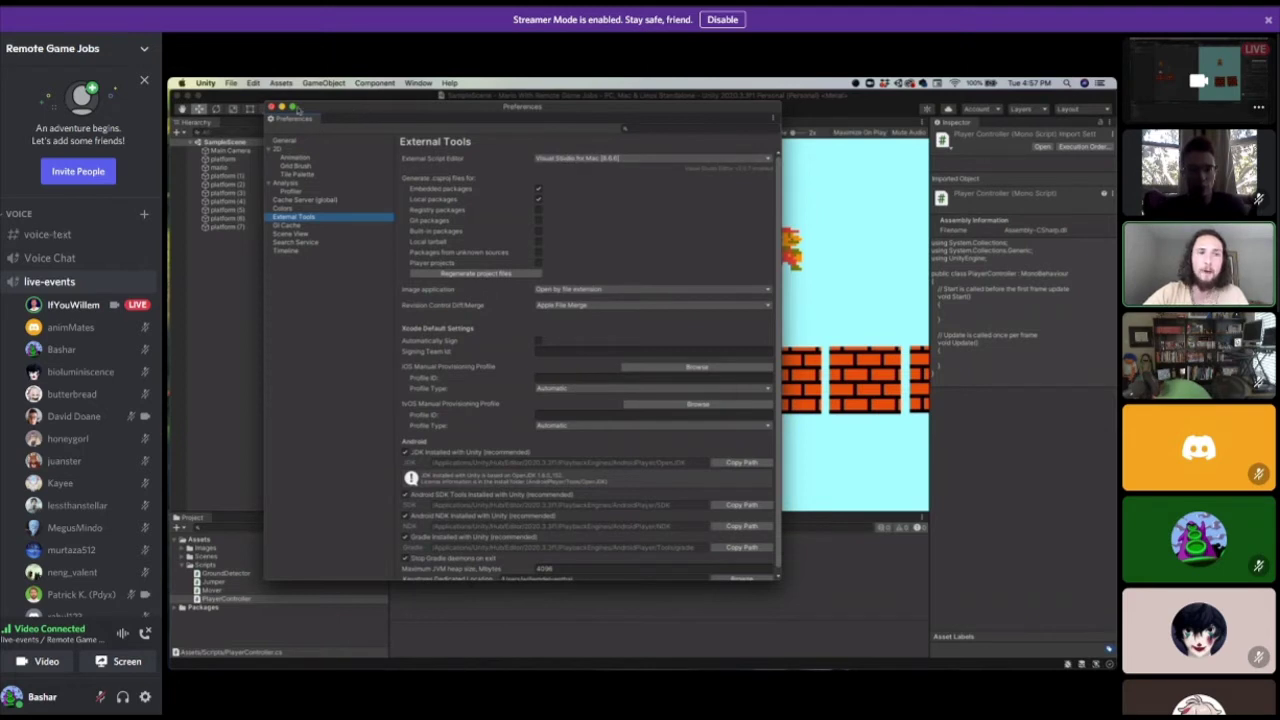
pyautogui.click(271, 106)
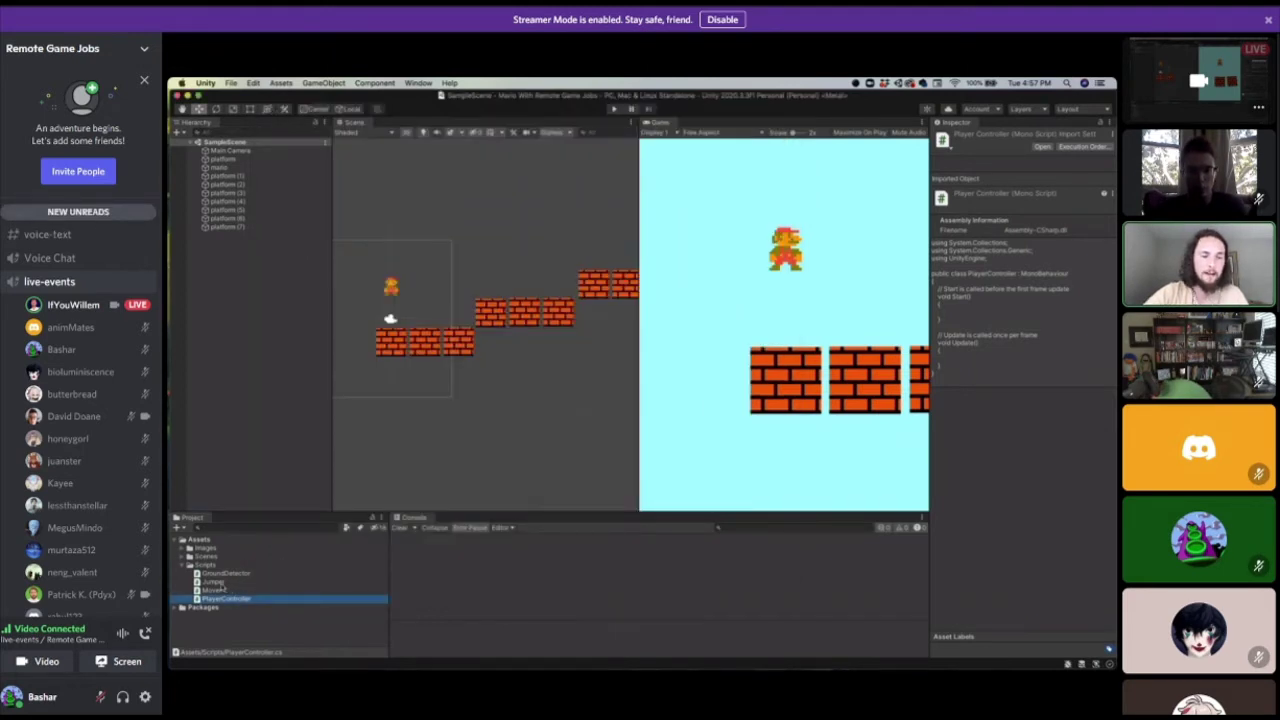
# Open the PlayerController script in Visual Studio to view its class, then return to Unity.
pyautogui.click(222, 583)
pyautogui.click(221, 598)
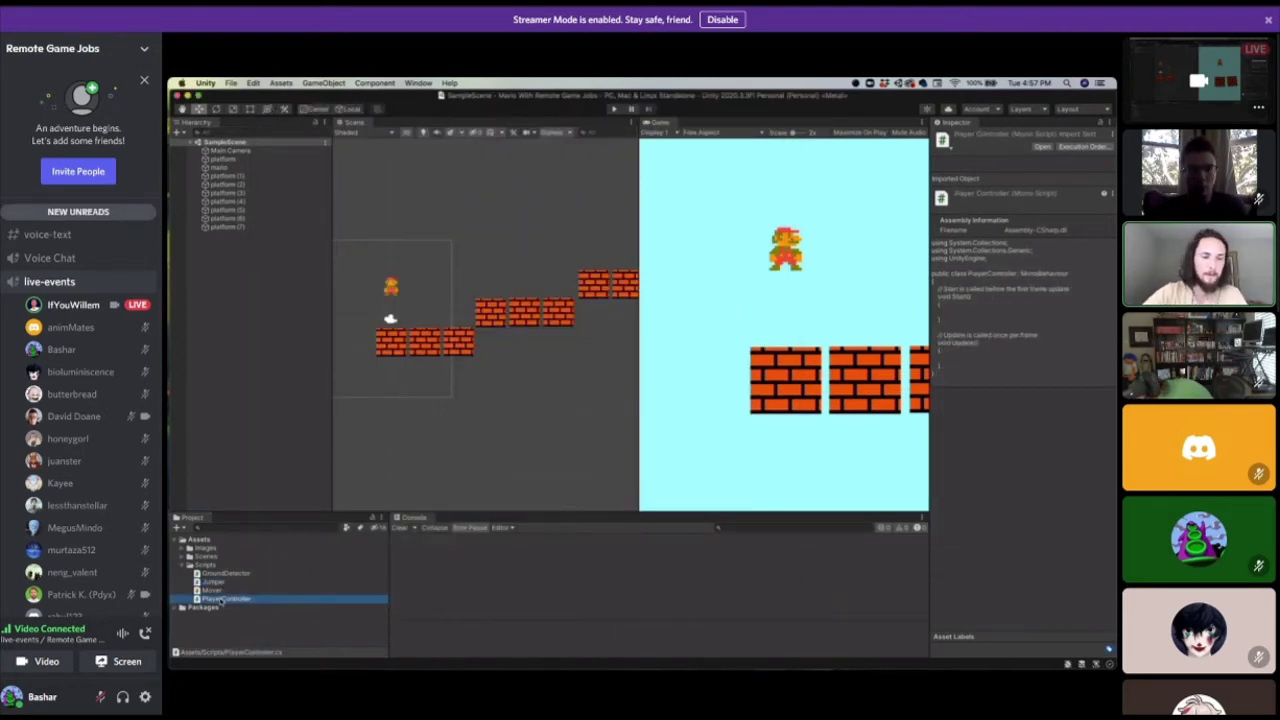
pyautogui.doubleClick(221, 601)
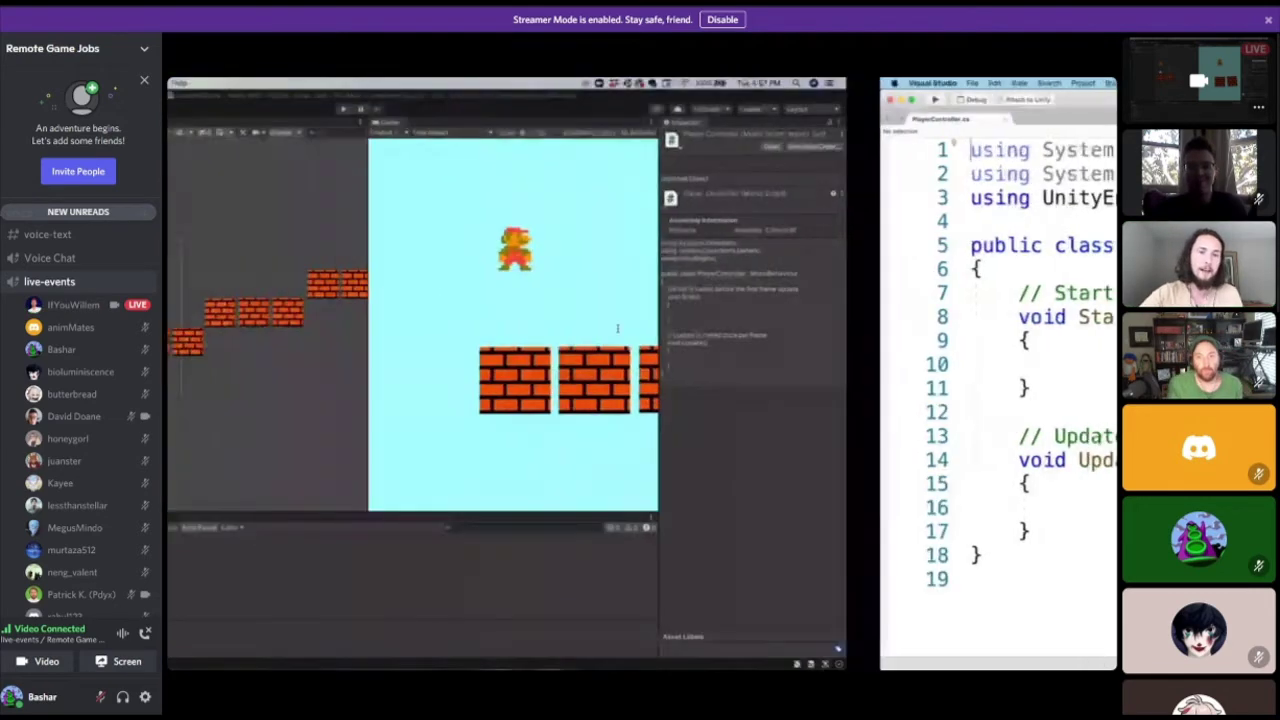
pyautogui.hotkey('ctrl', 'Left')
pyautogui.doubleClick(245, 600)
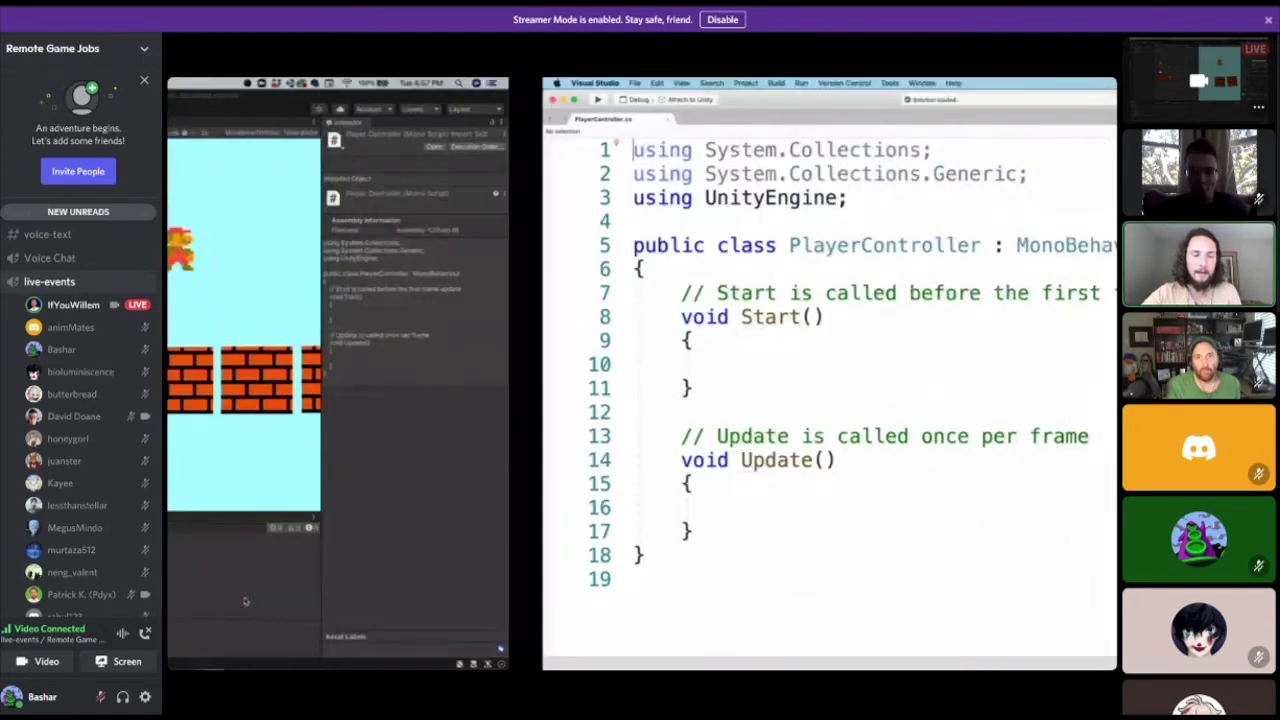
pyautogui.hotkey('ctrl', 'Left')
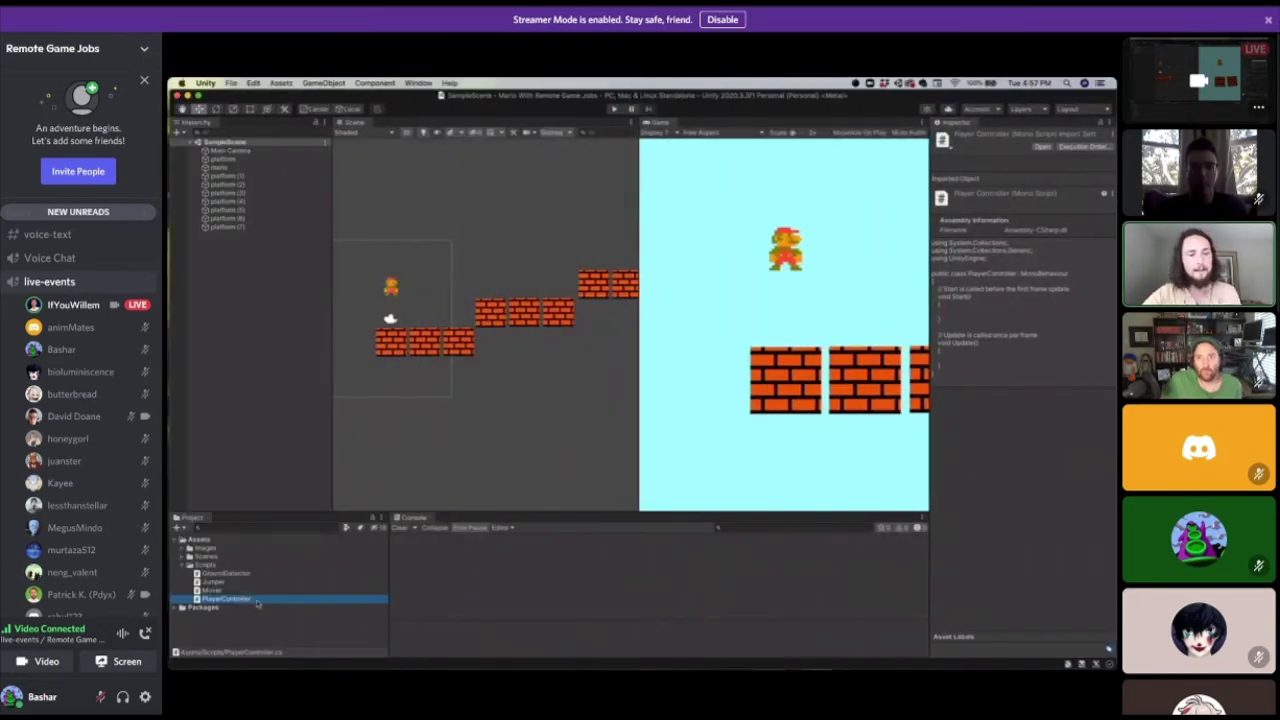
# Rename the PlayerController script in the Scripts folder to InputController.
pyautogui.click(219, 591)
pyautogui.click(232, 599)
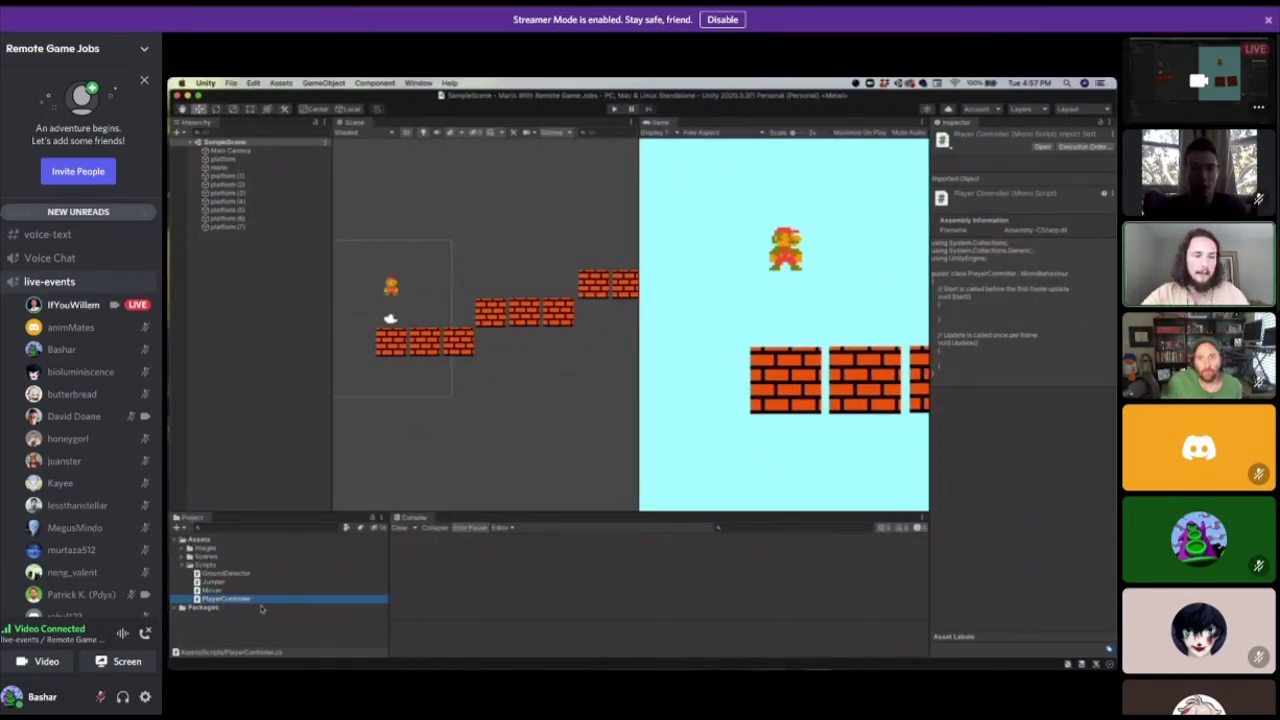
pyautogui.press('Return')
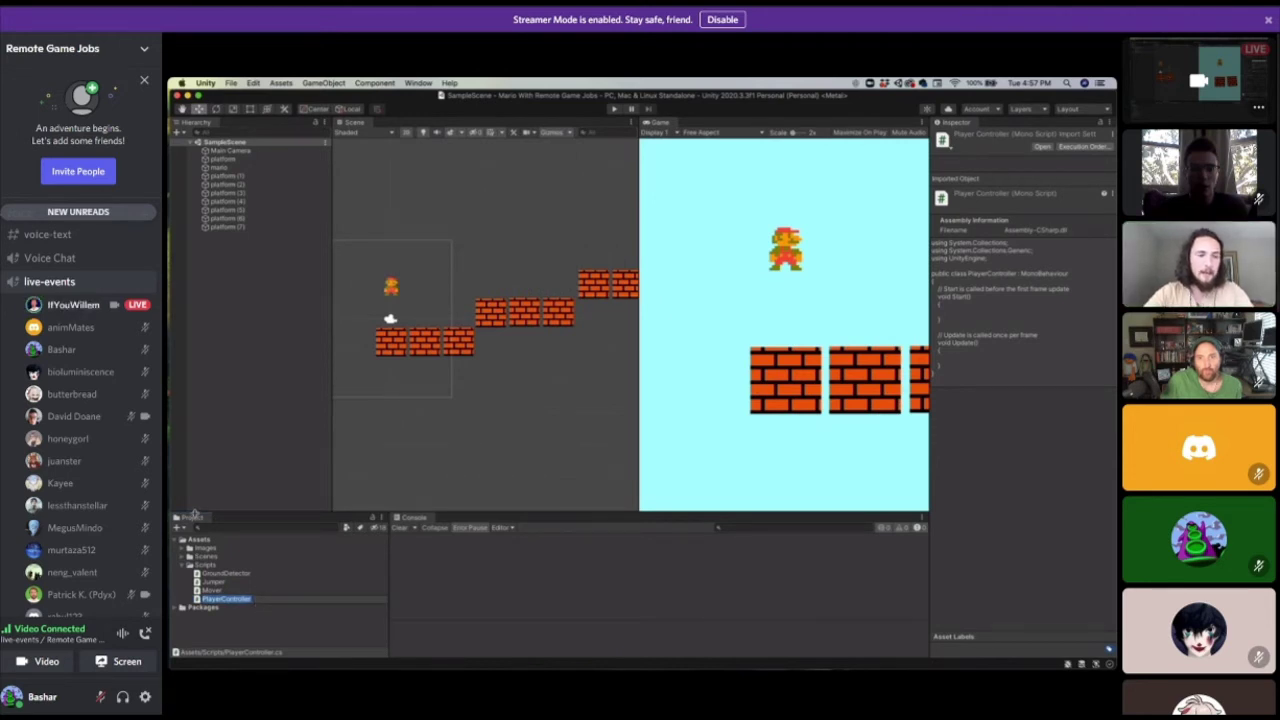
pyautogui.click(247, 591)
pyautogui.click(244, 600)
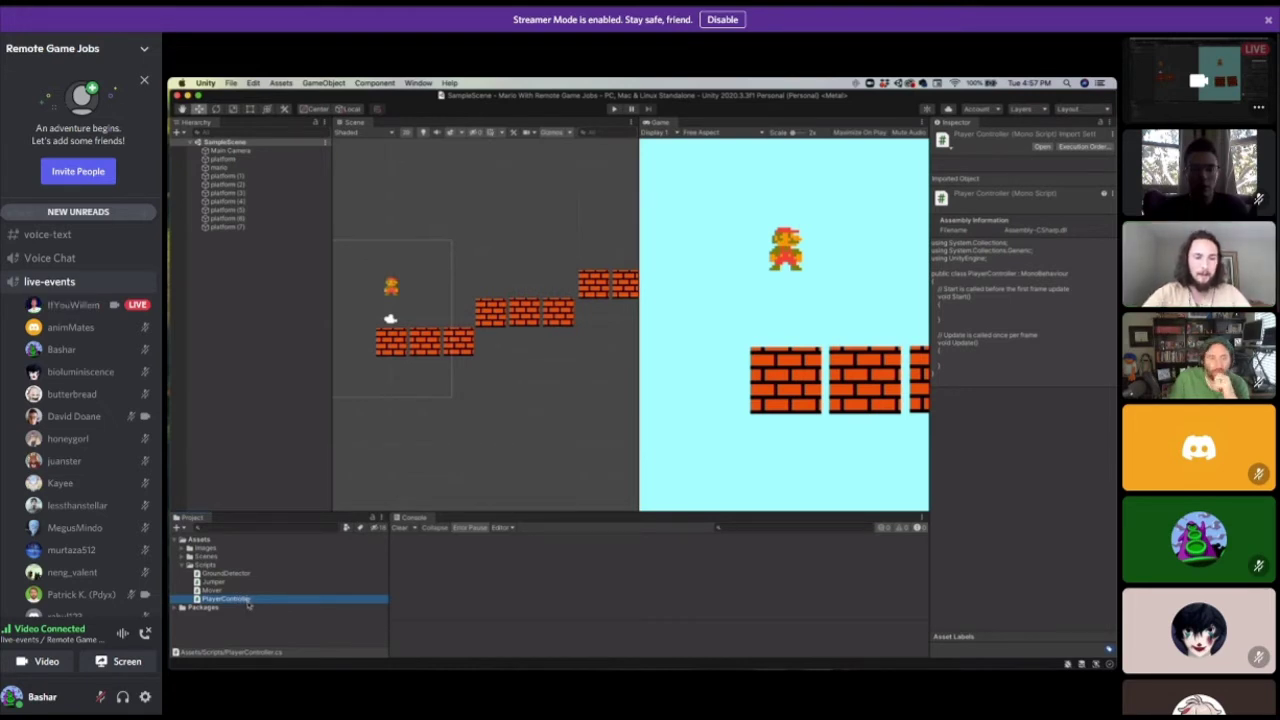
pyautogui.rightClick(252, 599)
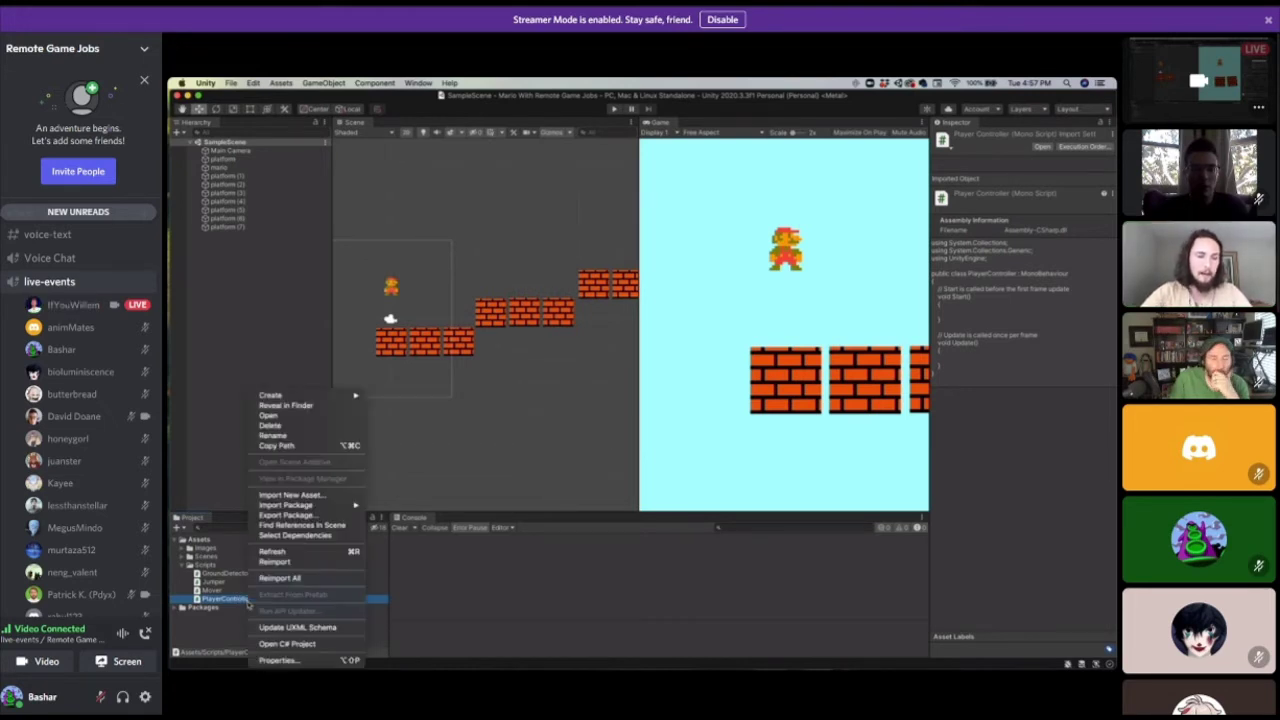
pyautogui.click(273, 435)
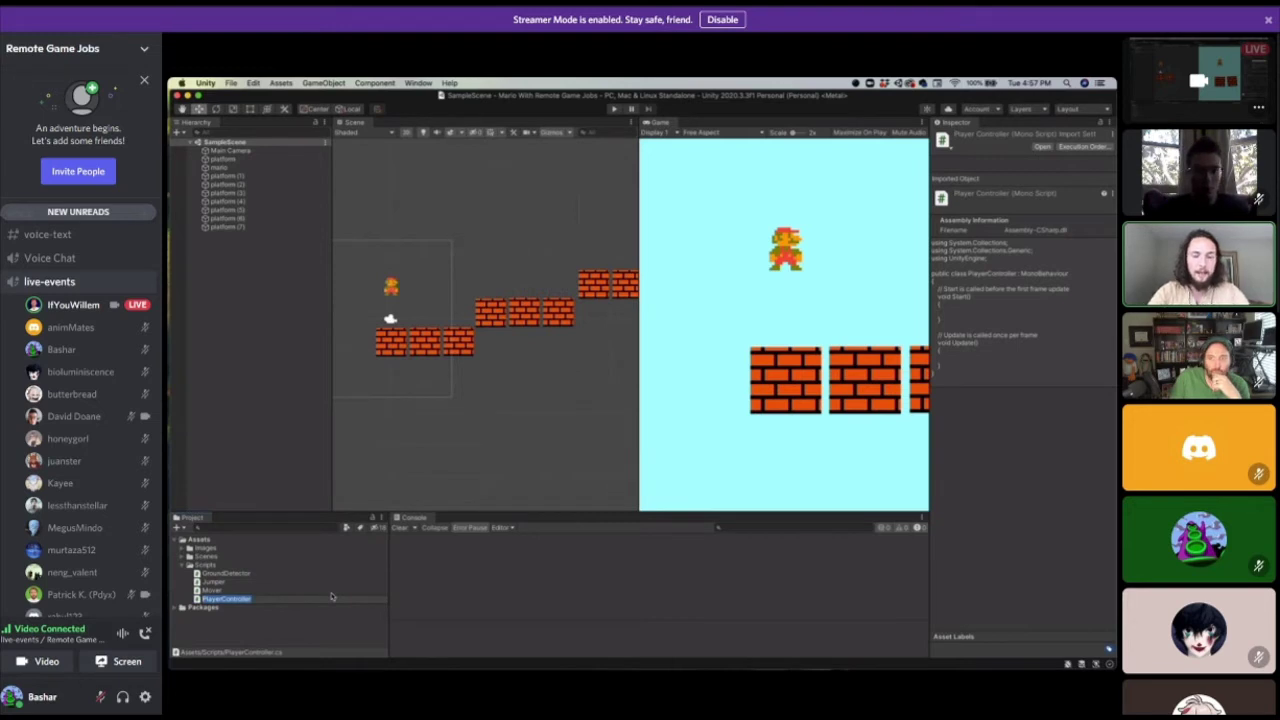
pyautogui.write('Input')
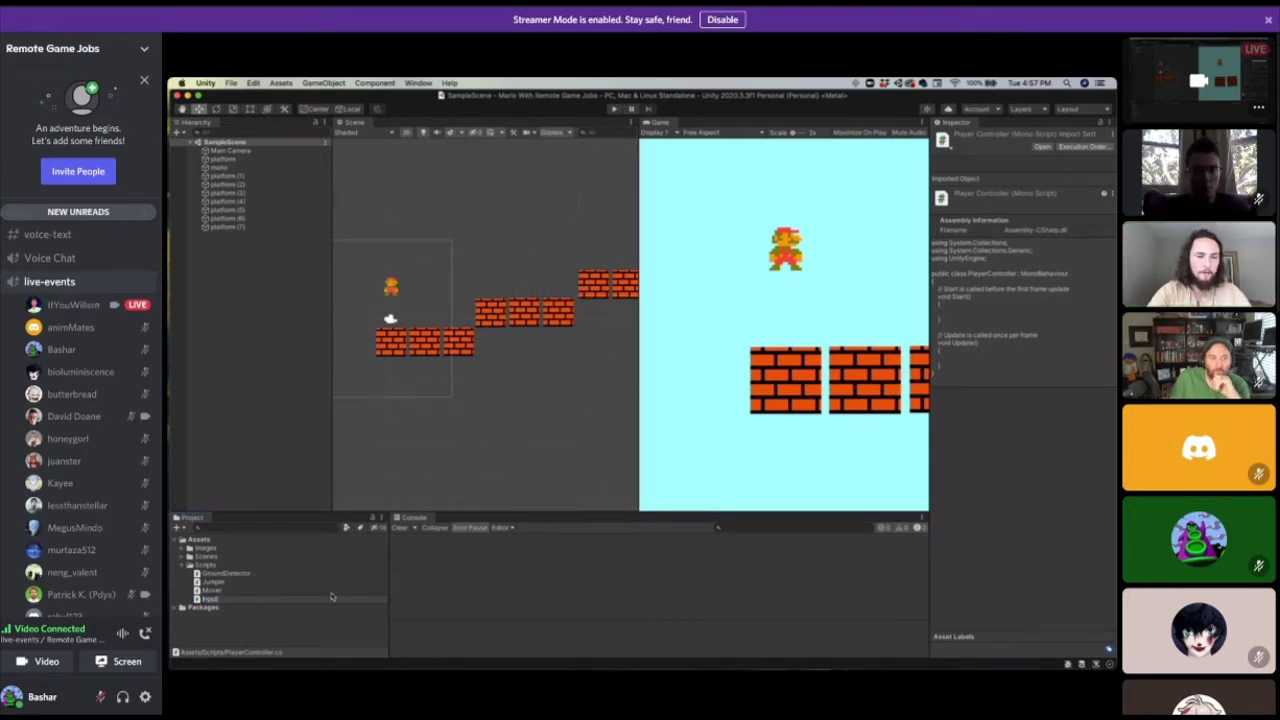
pyautogui.write('Controller')
pyautogui.press('Return')
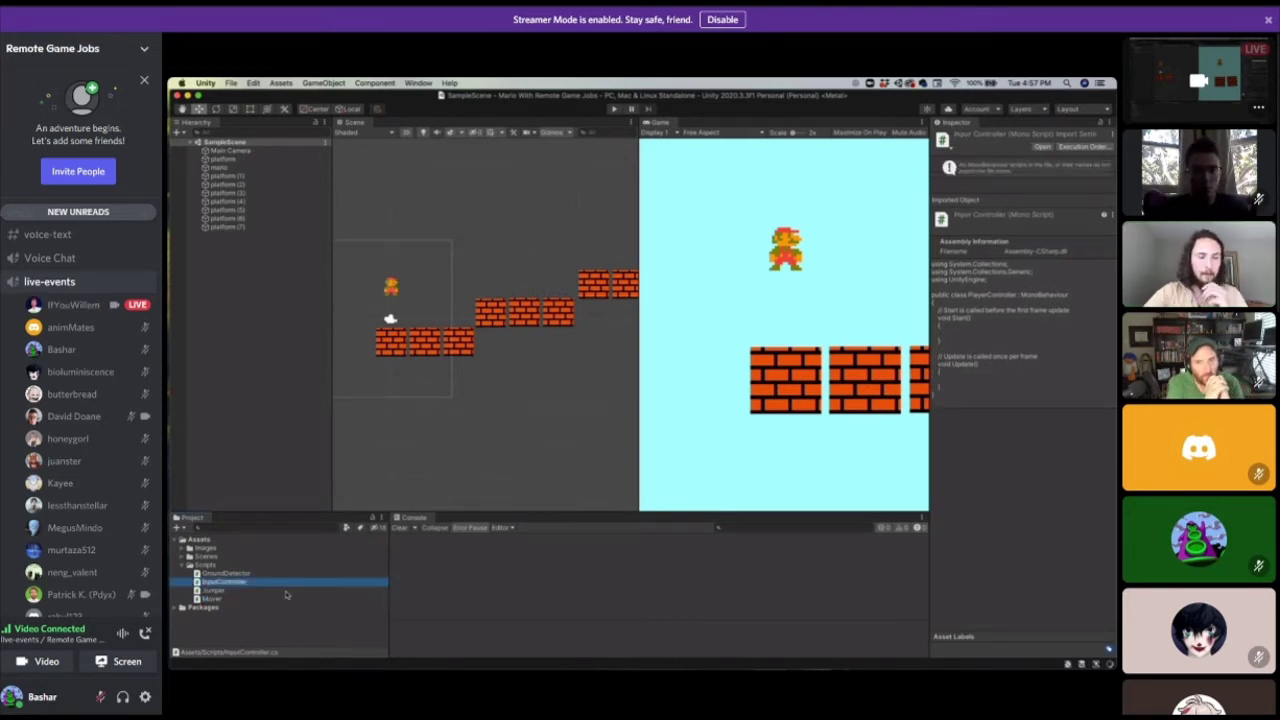
# Open the InputController script in Visual Studio and examine its class name, then return to Unity.
pyautogui.doubleClick(226, 586)
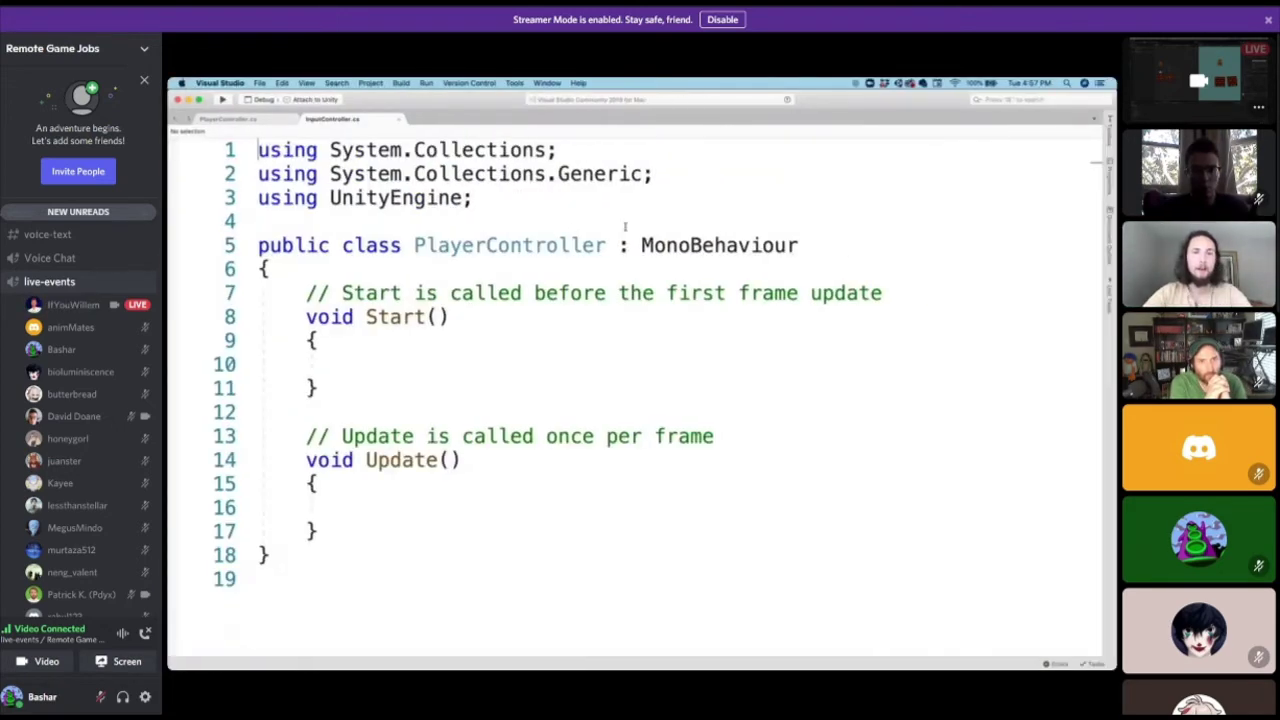
pyautogui.doubleClick(446, 246)
pyautogui.click(488, 245)
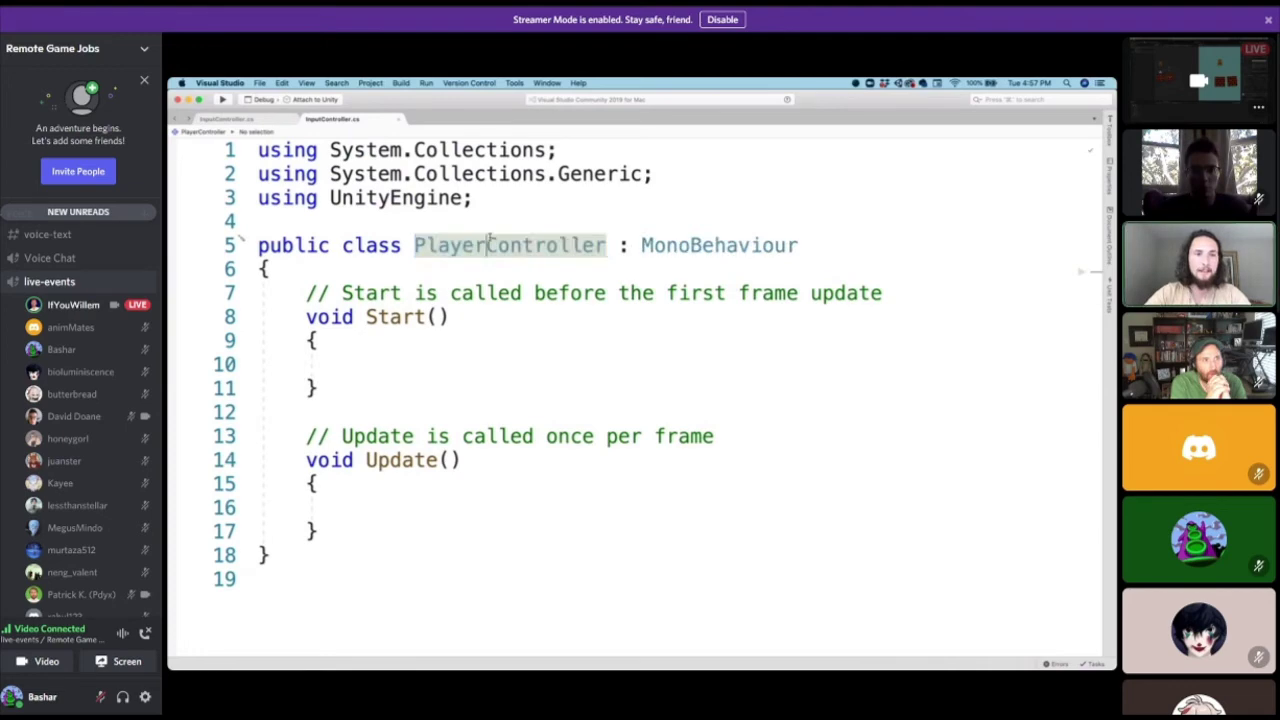
pyautogui.click(508, 308)
pyautogui.doubleClick(520, 246)
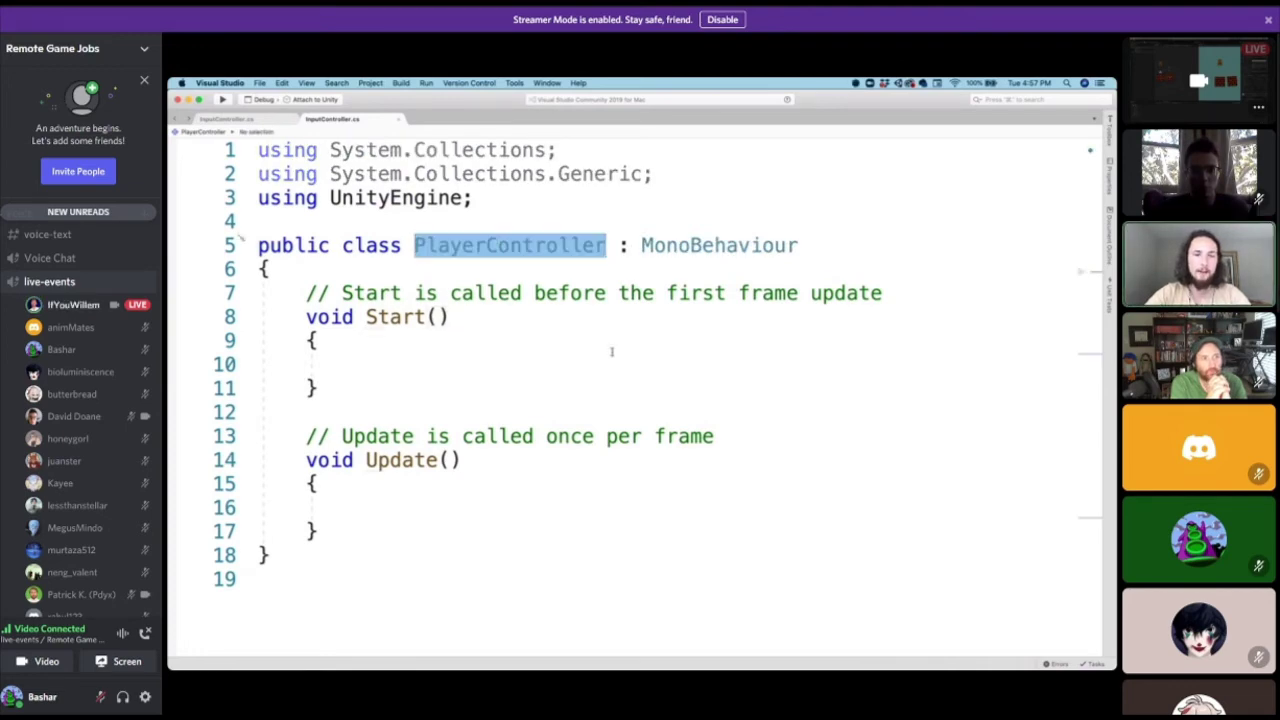
pyautogui.hotkey('ctrl', 'Left')
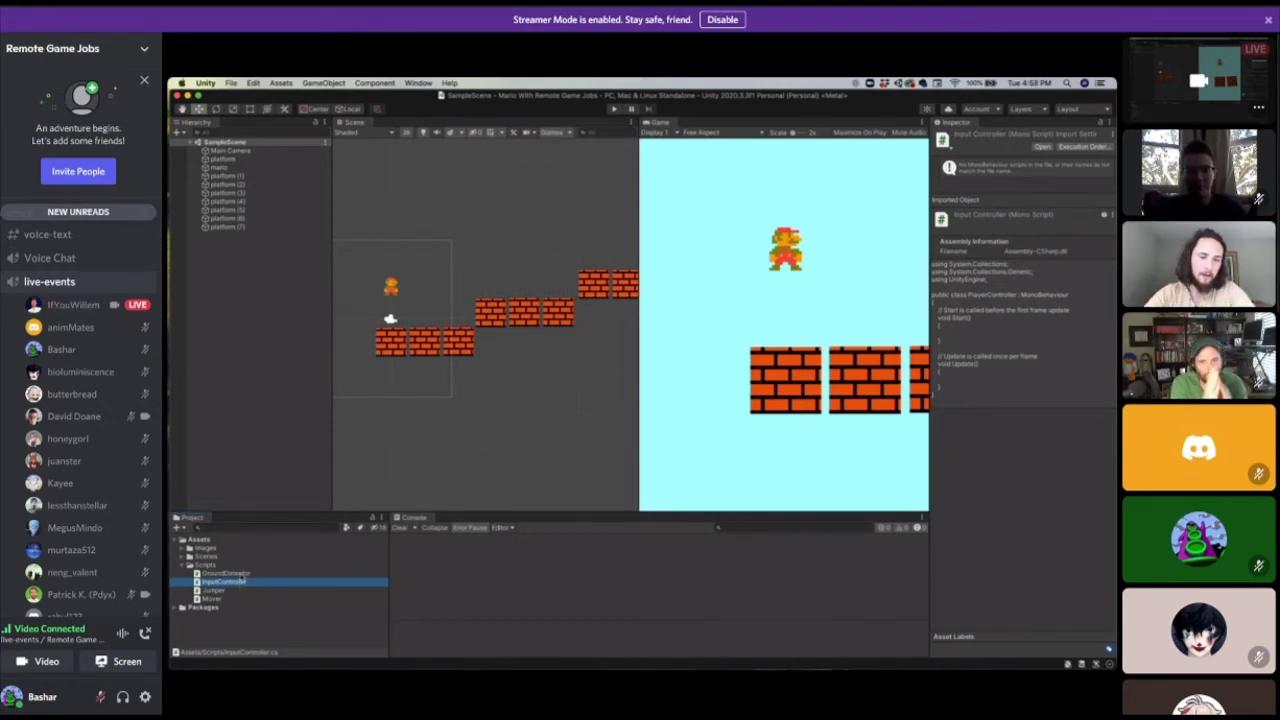
# Inspect the GroundDetector and InputController scripts, comparing InputController's file name with the class name declared in its code.
pyautogui.click(226, 573)
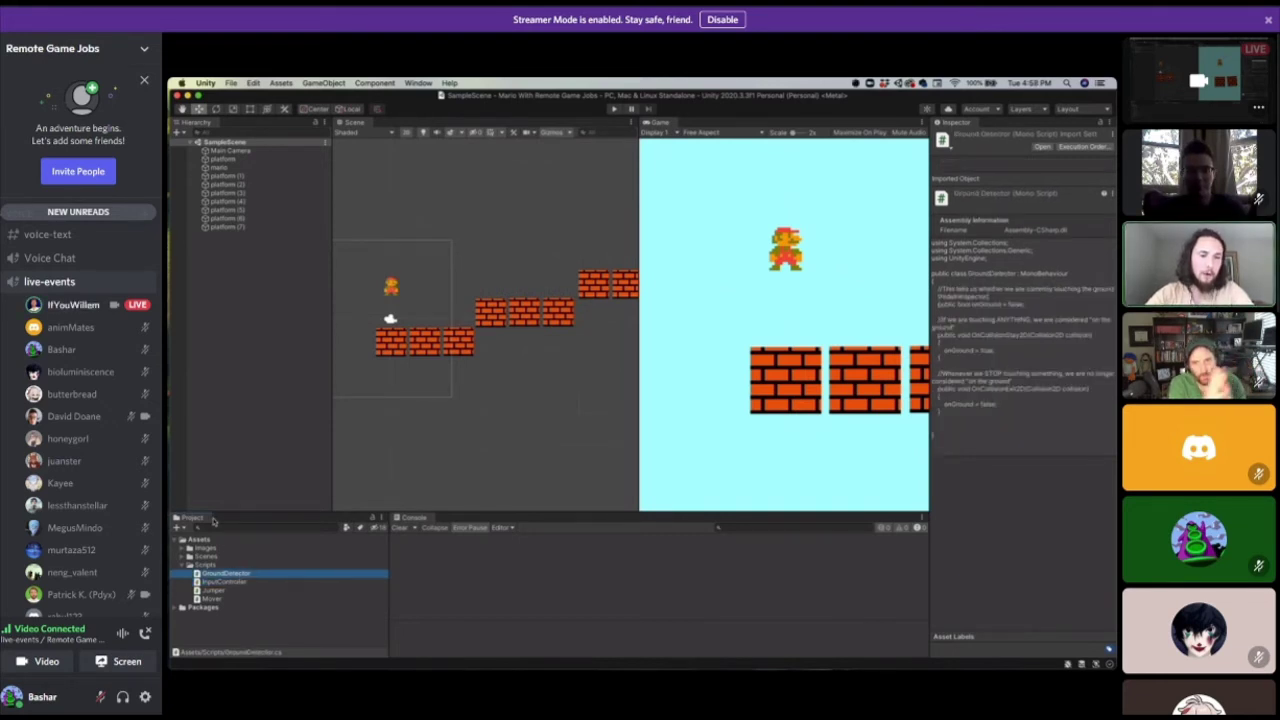
pyautogui.click(211, 582)
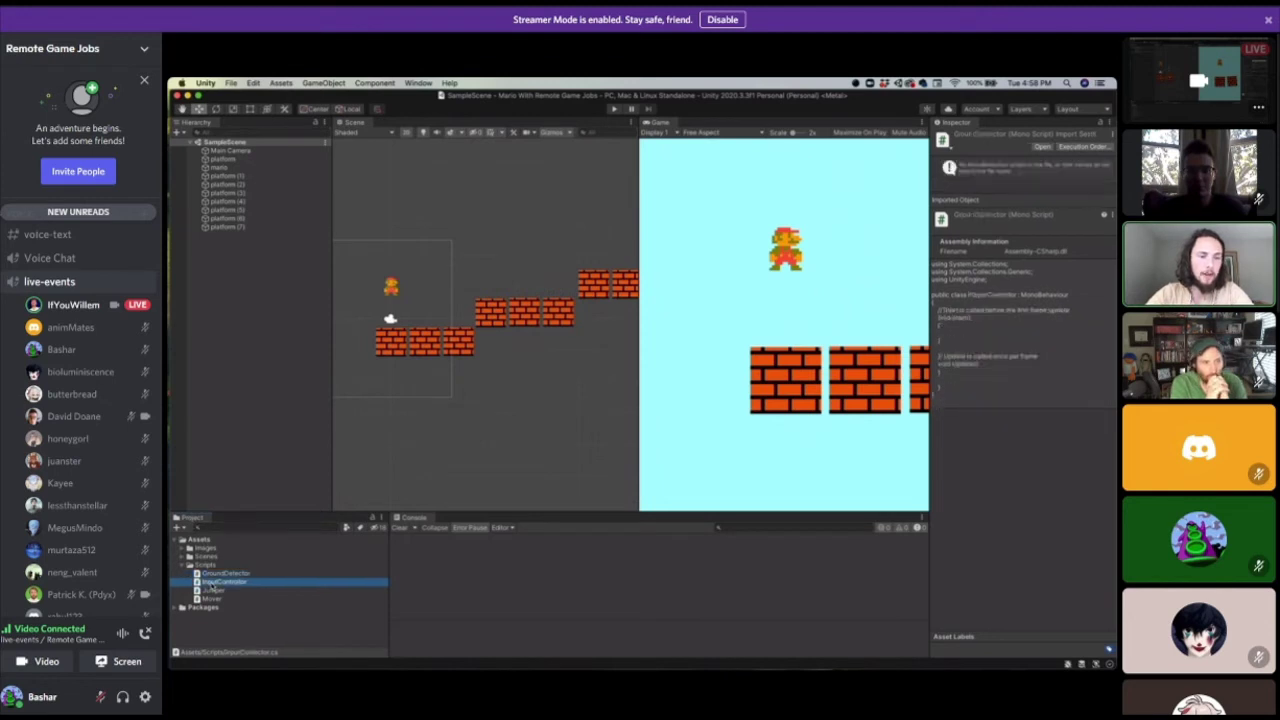
pyautogui.doubleClick(226, 582)
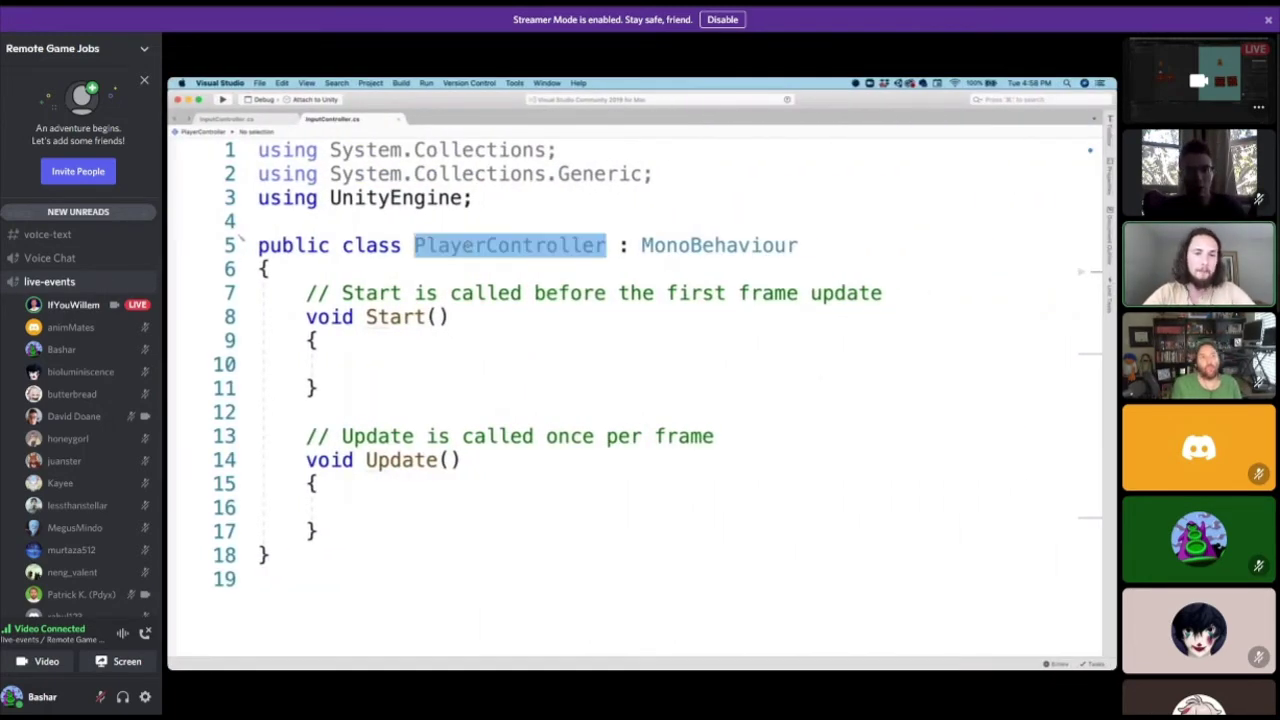
pyautogui.click(474, 246)
pyautogui.moveTo(486, 246); pyautogui.dragTo(422, 246)
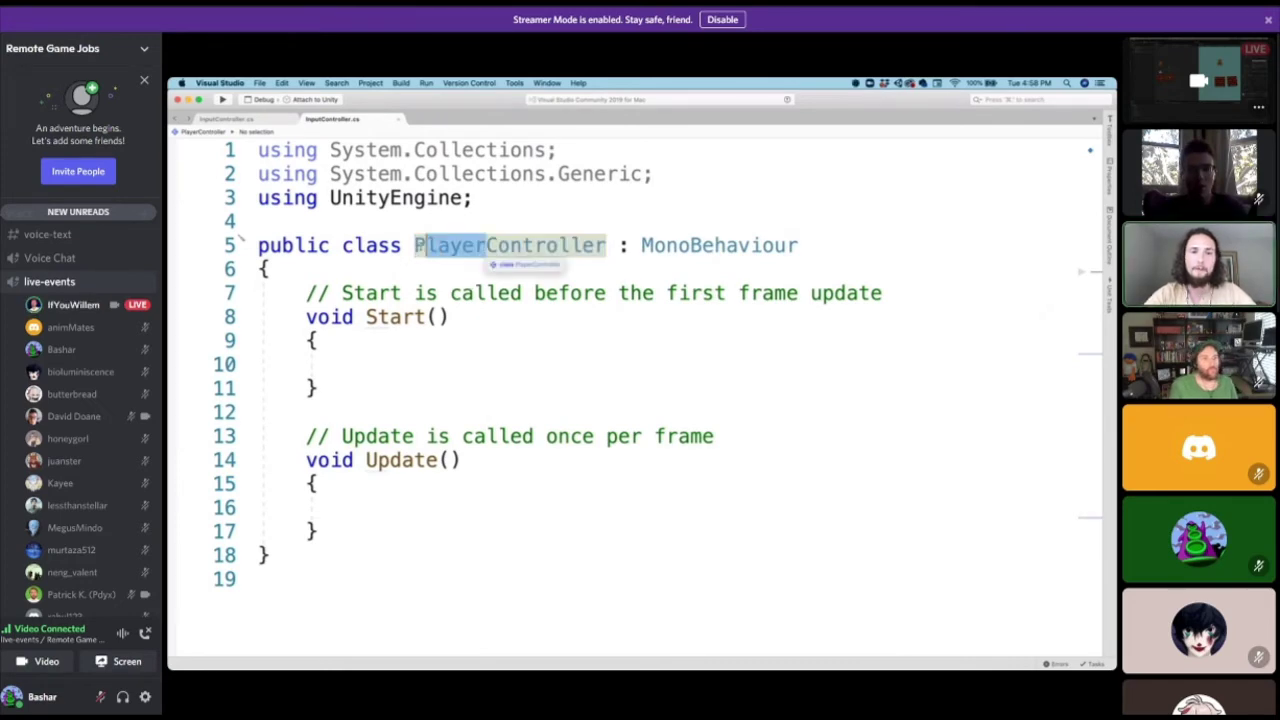
pyautogui.doubleClick(418, 245)
pyautogui.click(569, 363)
pyautogui.rightClick(570, 362)
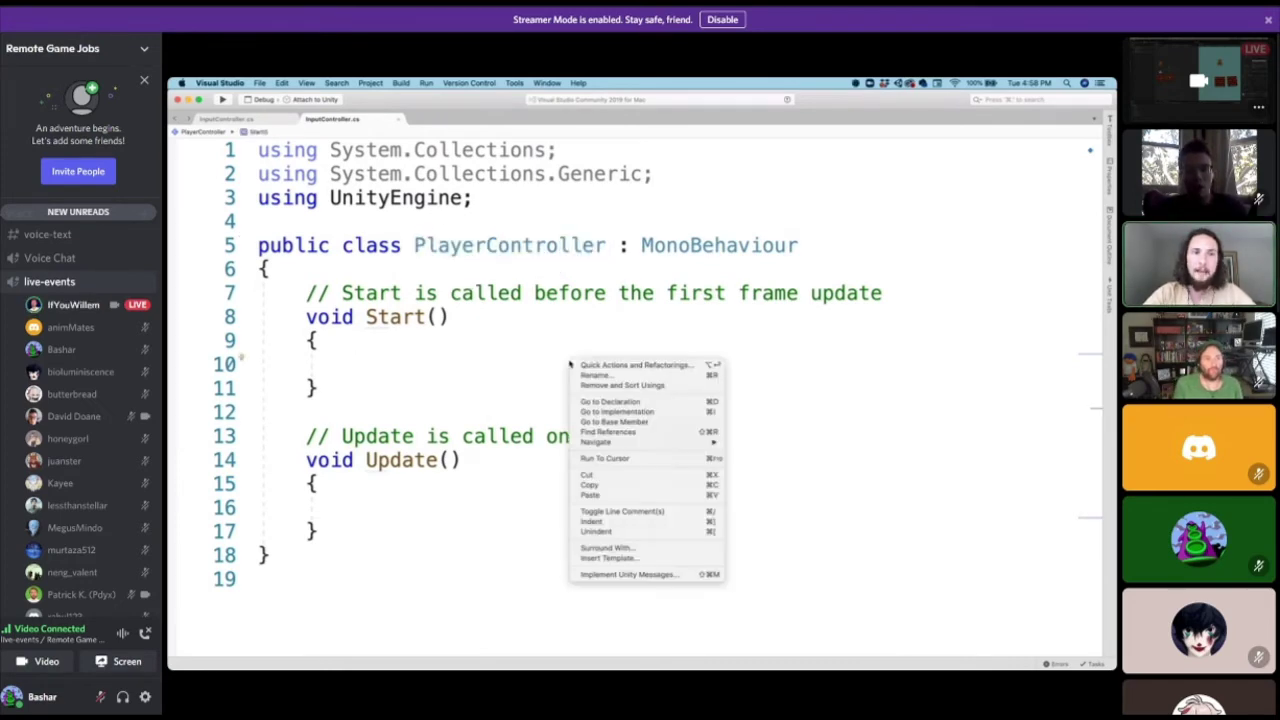
pyautogui.click(484, 338)
pyautogui.hotkey('ctrl', 'Left')
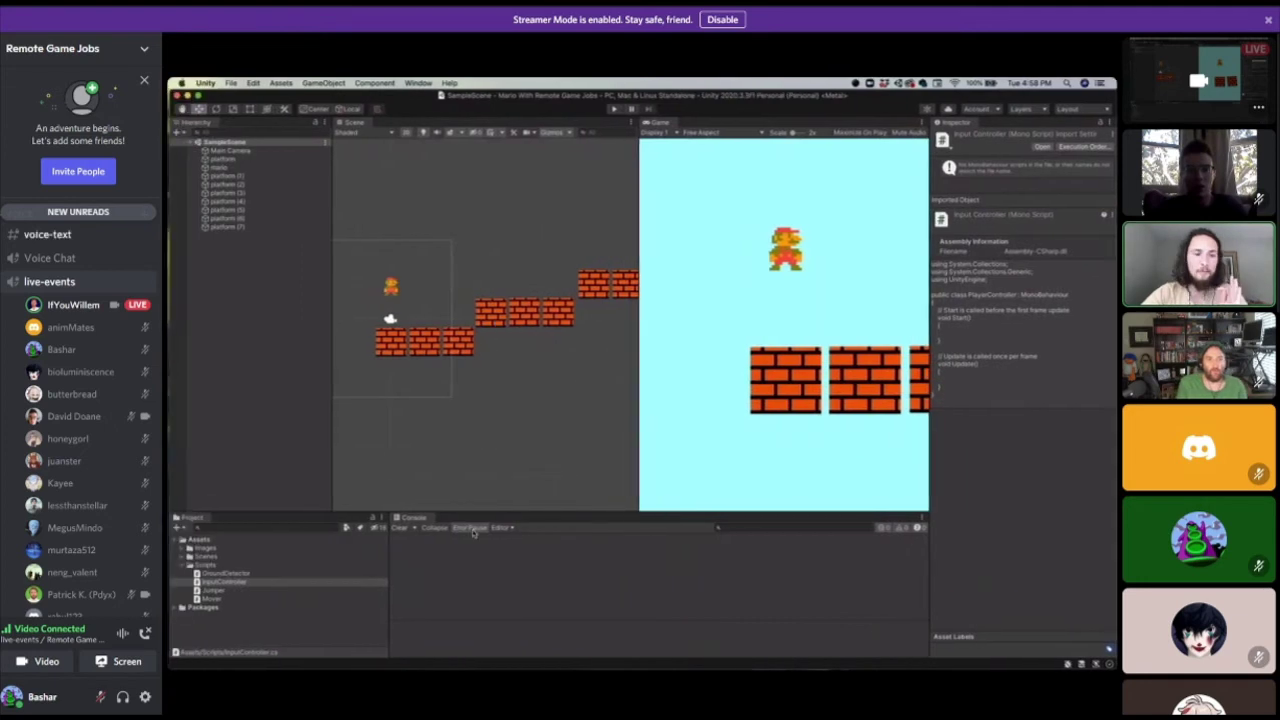
# Reselect the InputController script and reopen it in Visual Studio.
pyautogui.click(220, 582)
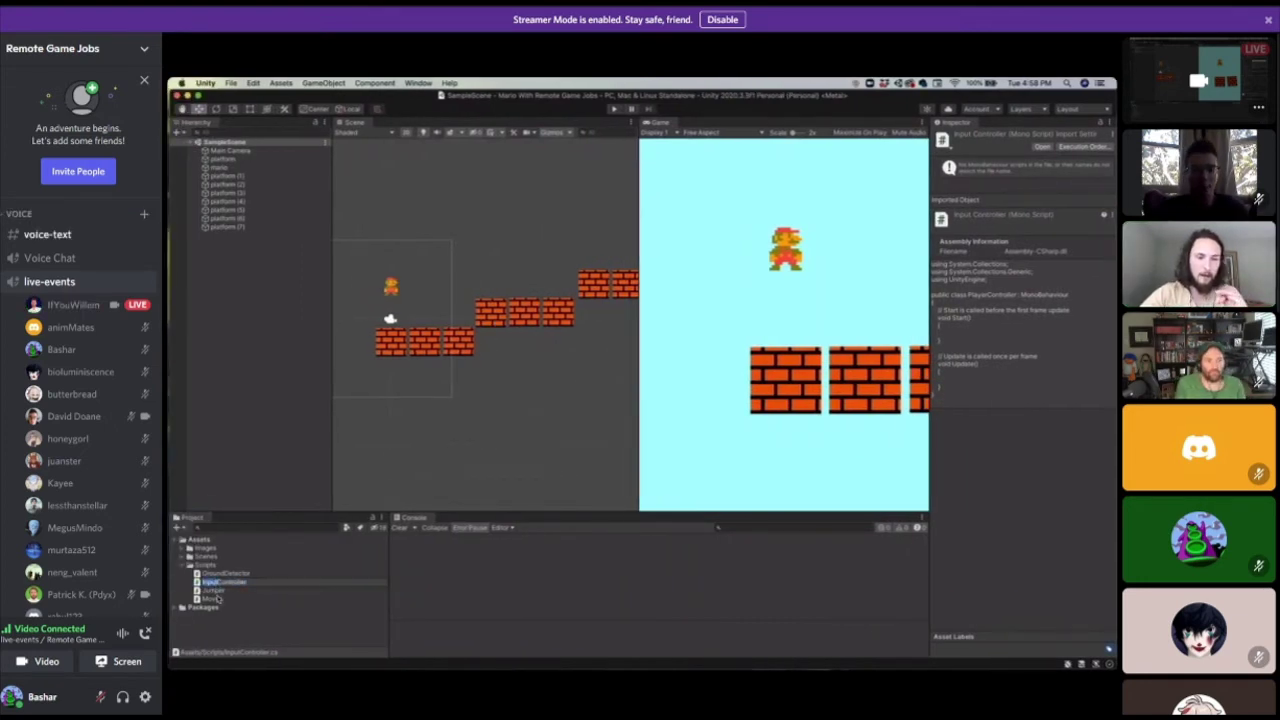
pyautogui.click(292, 600)
pyautogui.click(238, 575)
pyautogui.click(227, 584)
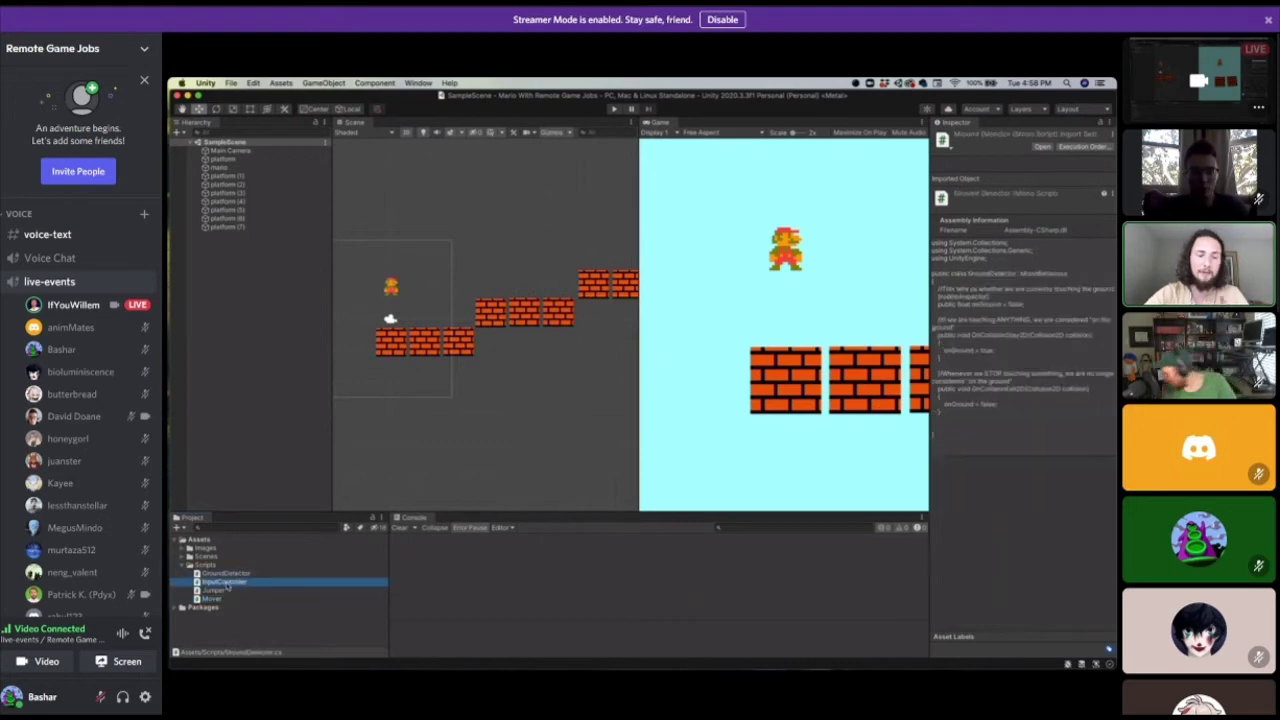
pyautogui.doubleClick(227, 586)
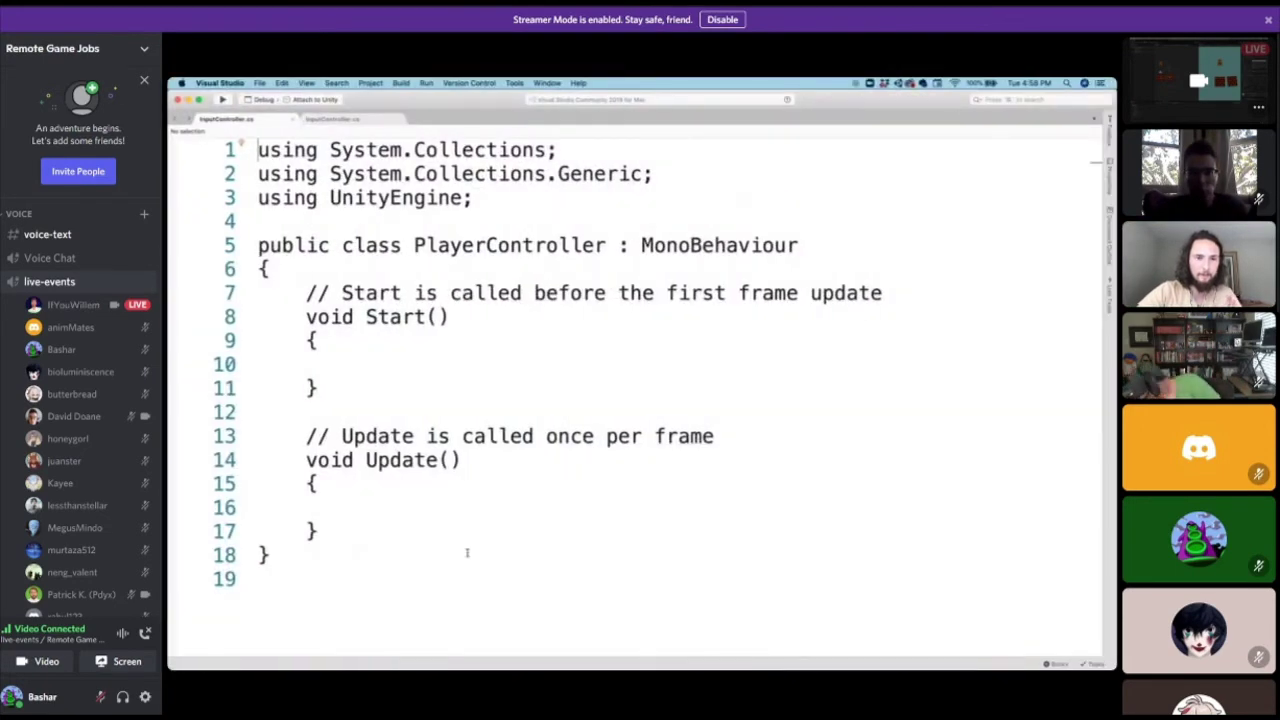
pyautogui.hotkey('ctrl', 'Left')
pyautogui.doubleClick(238, 580)
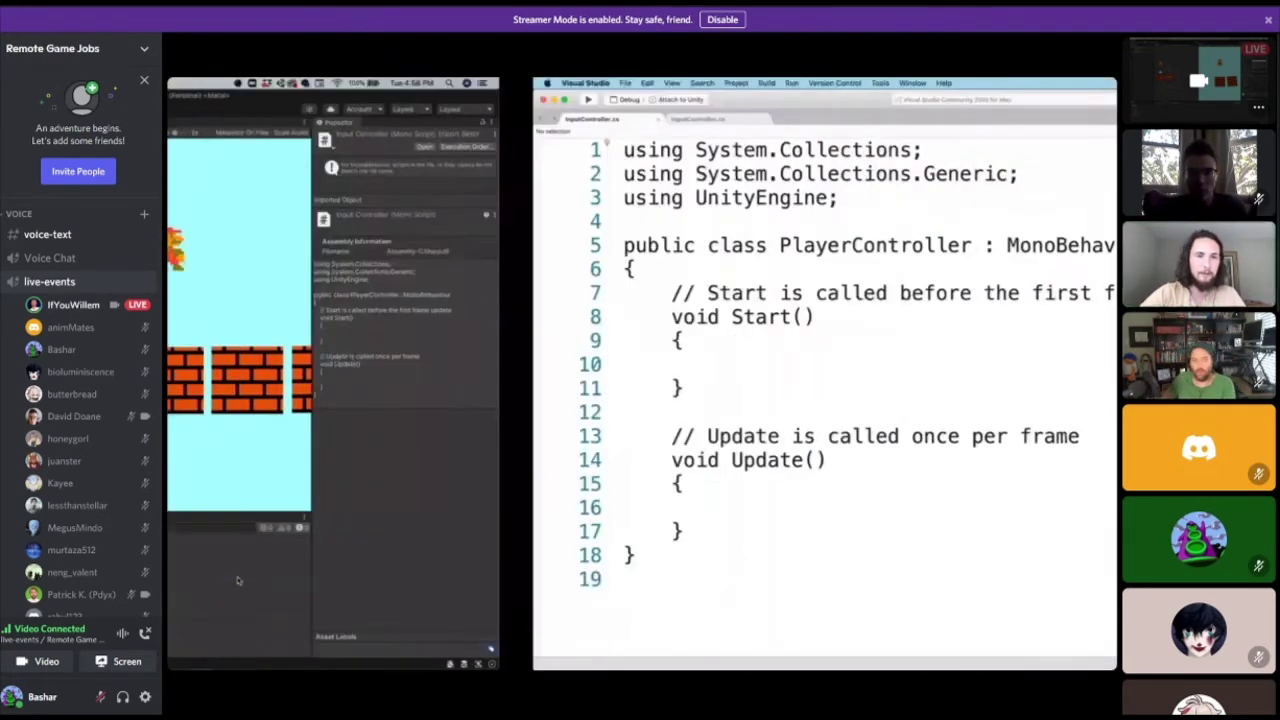
# Close the duplicate InputController files open in Visual Studio and switch back to Unity.
pyautogui.click(290, 121)
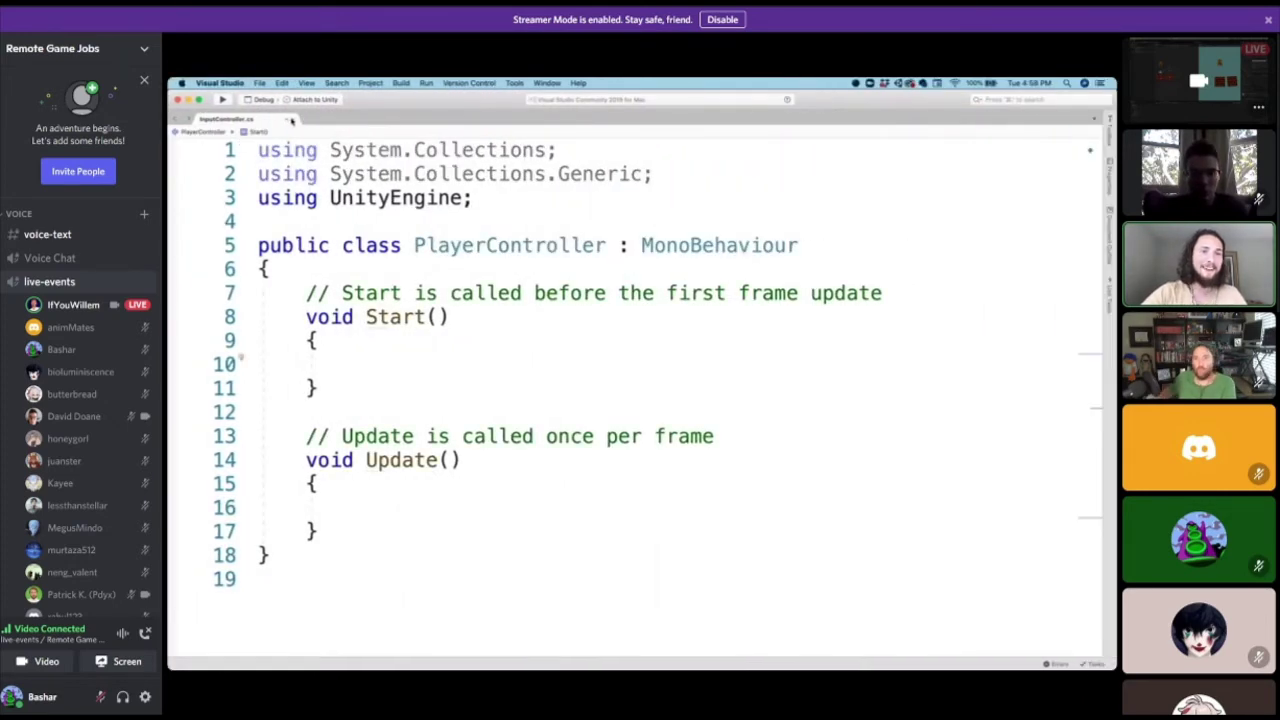
pyautogui.click(291, 121)
pyautogui.hotkey('ctrl', 'Left')
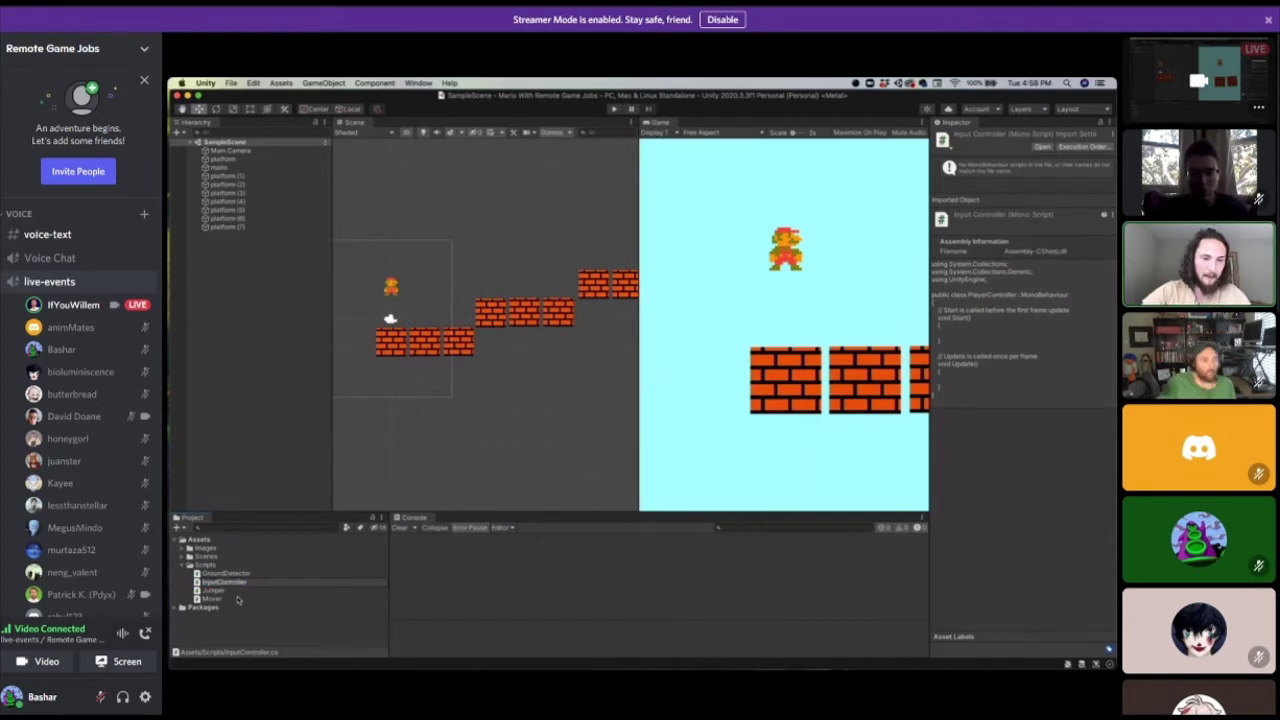
# Rename the InputController script to PlayerController and select it in the Scripts folder.
pyautogui.press('BackSpace')
pyautogui.press('BackSpace')
pyautogui.press('BackSpace')
pyautogui.press('BackSpace')
pyautogui.press('BackSpace')
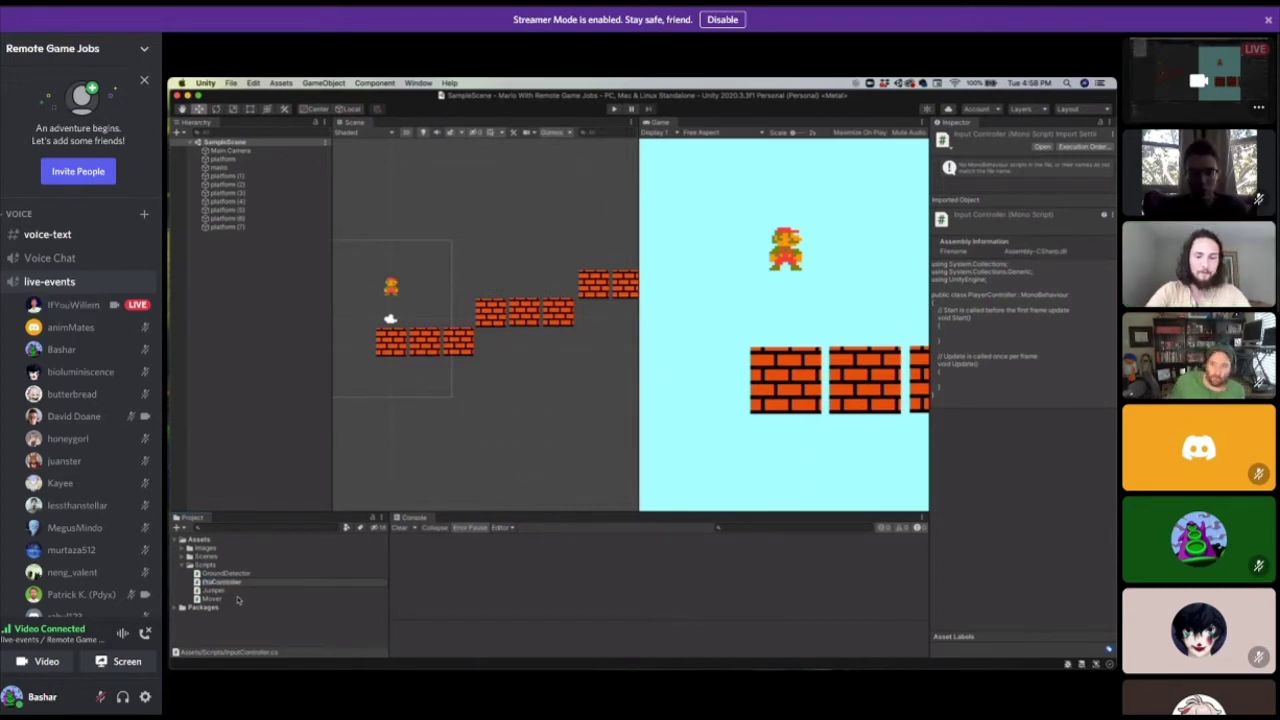
pyautogui.write('Player')
pyautogui.press('Return')
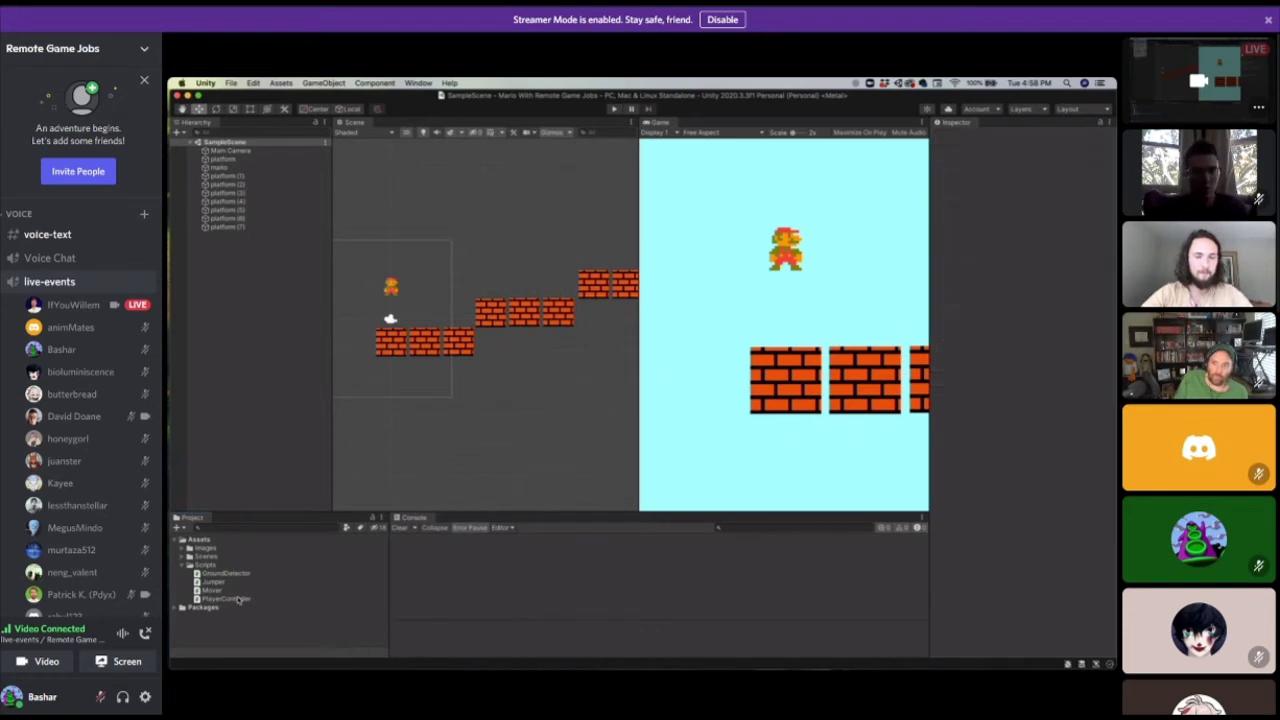
pyautogui.click(236, 598)
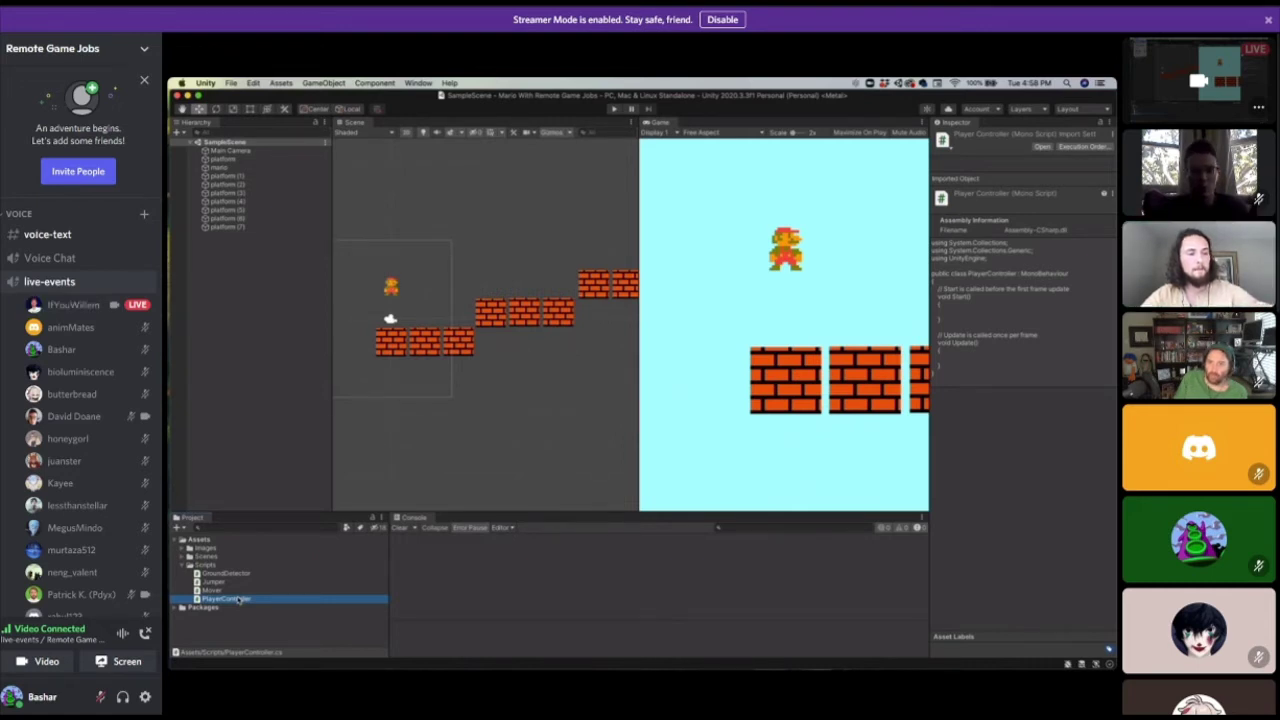
# Try twice to open the PlayerController script in Visual Studio, returning to Unity each time.
pyautogui.doubleClick(238, 600)
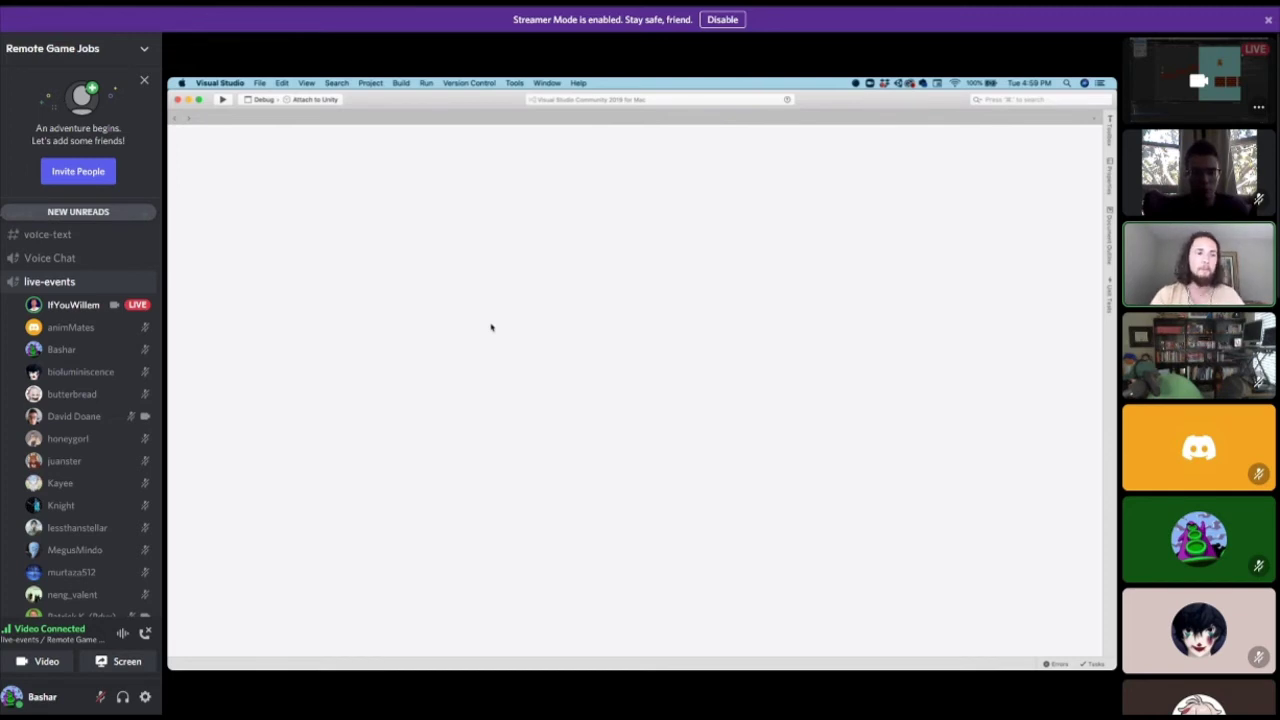
pyautogui.hotkey('ctrl', 'Left')
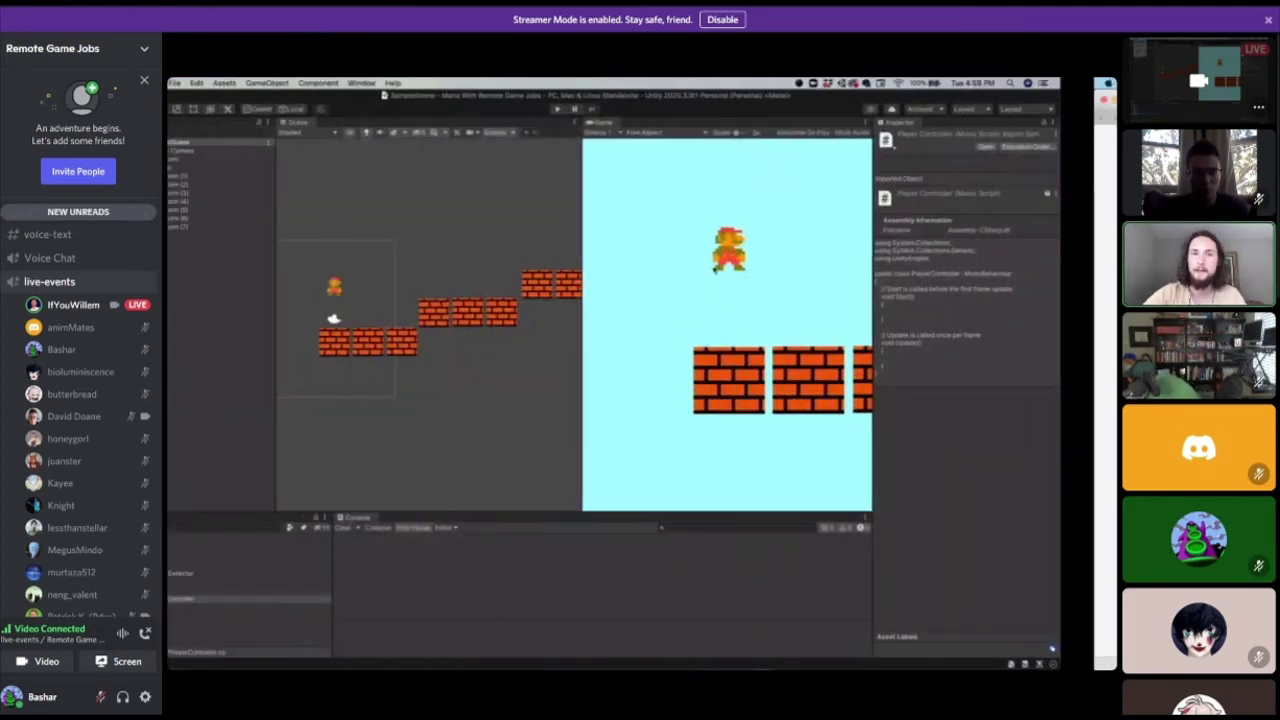
pyautogui.click(226, 598)
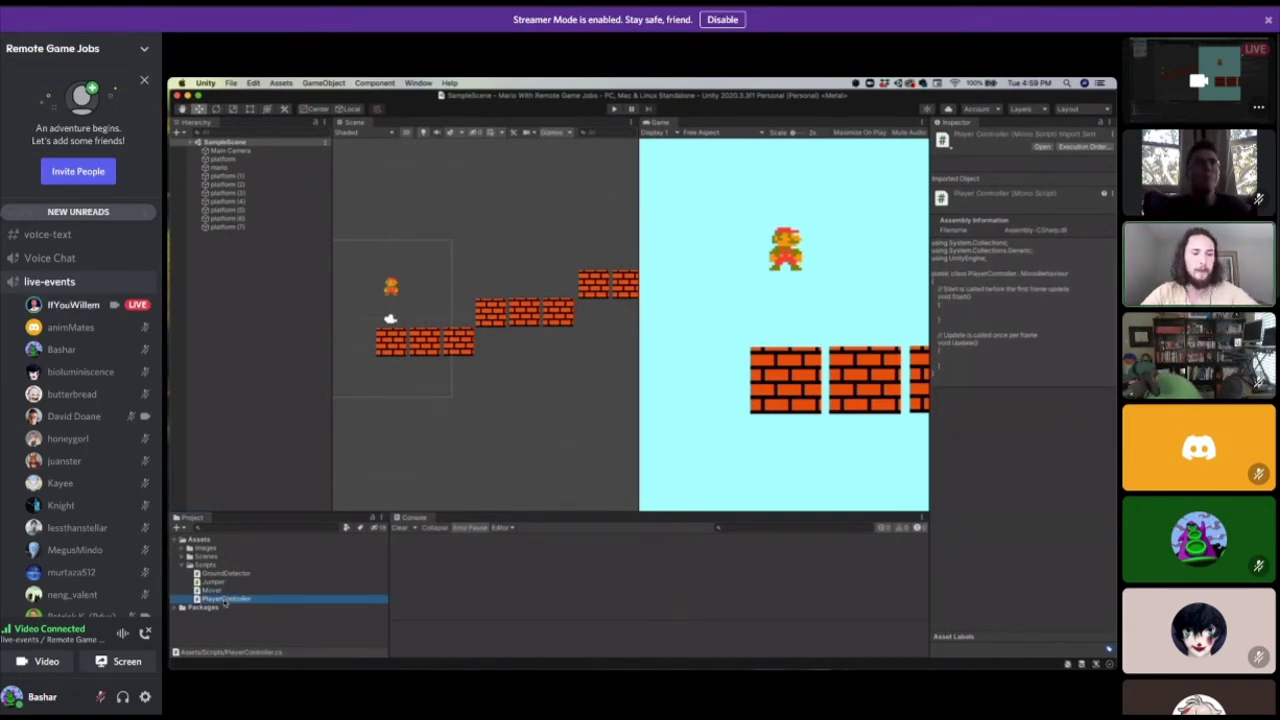
pyautogui.doubleClick(226, 599)
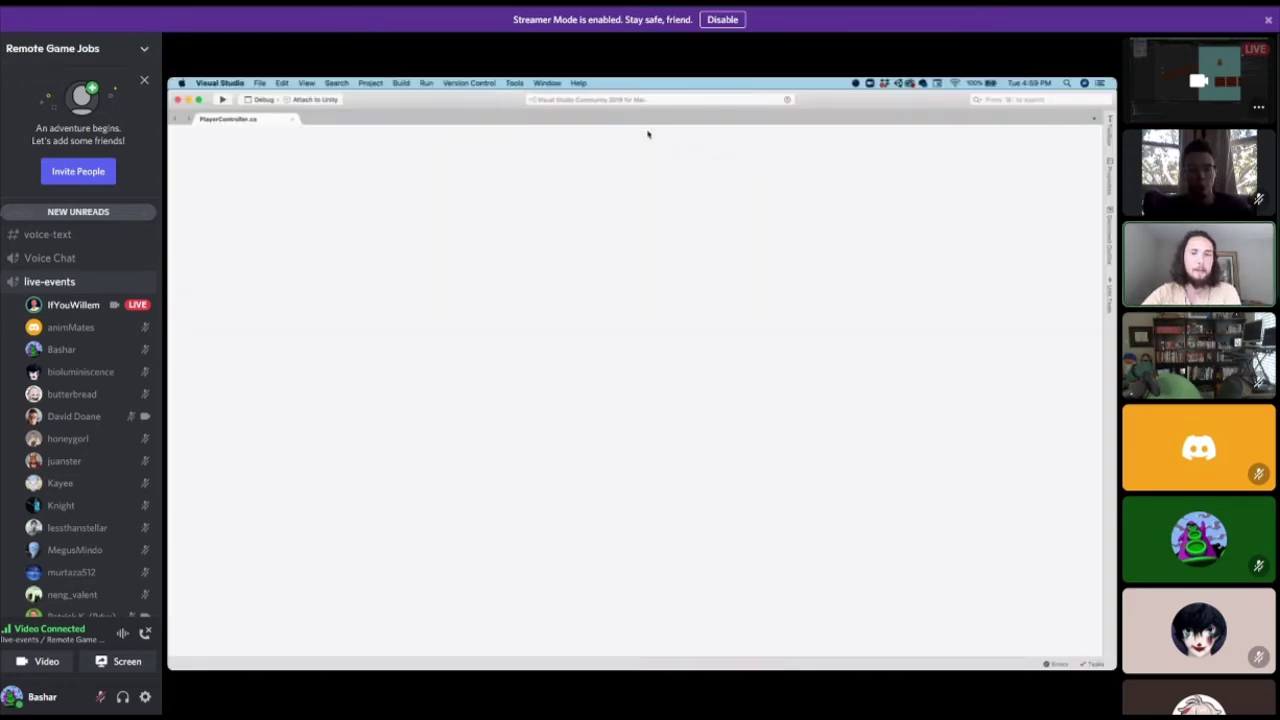
pyautogui.press('super+Tab')
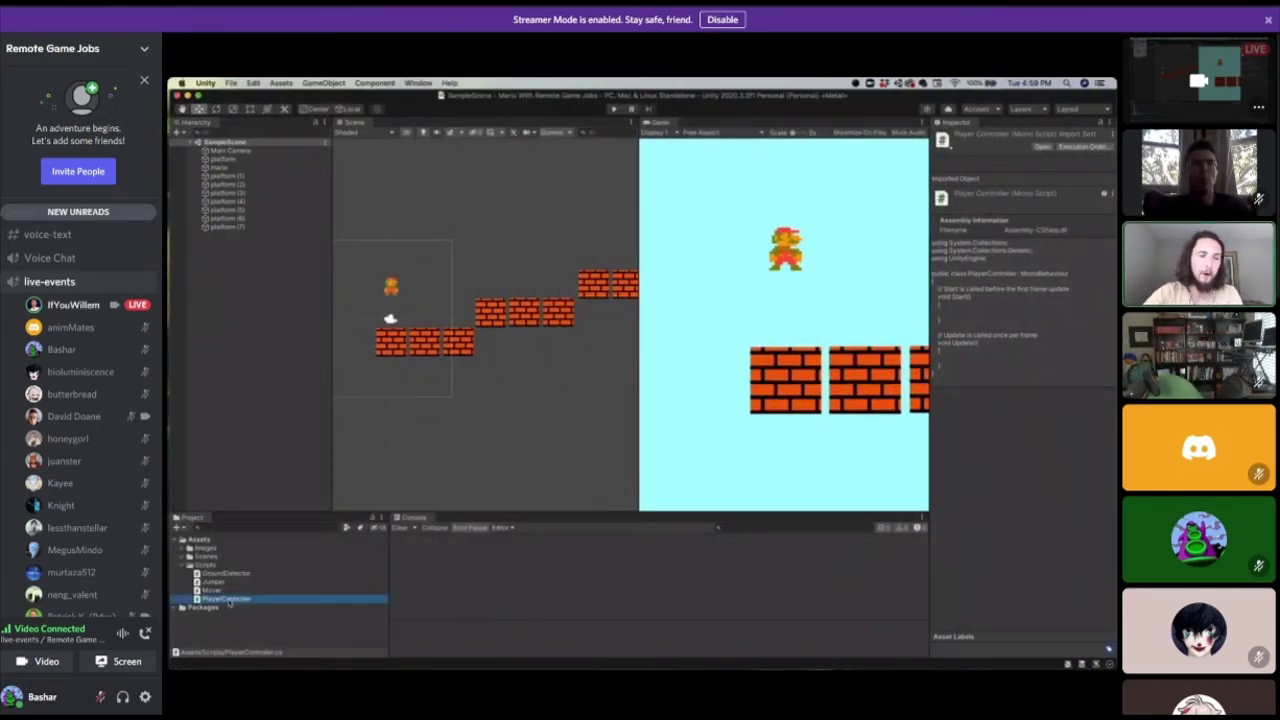
# Reveal the PlayerController script in Finder and browse the project's Assets folder around it.
pyautogui.rightClick(228, 601)
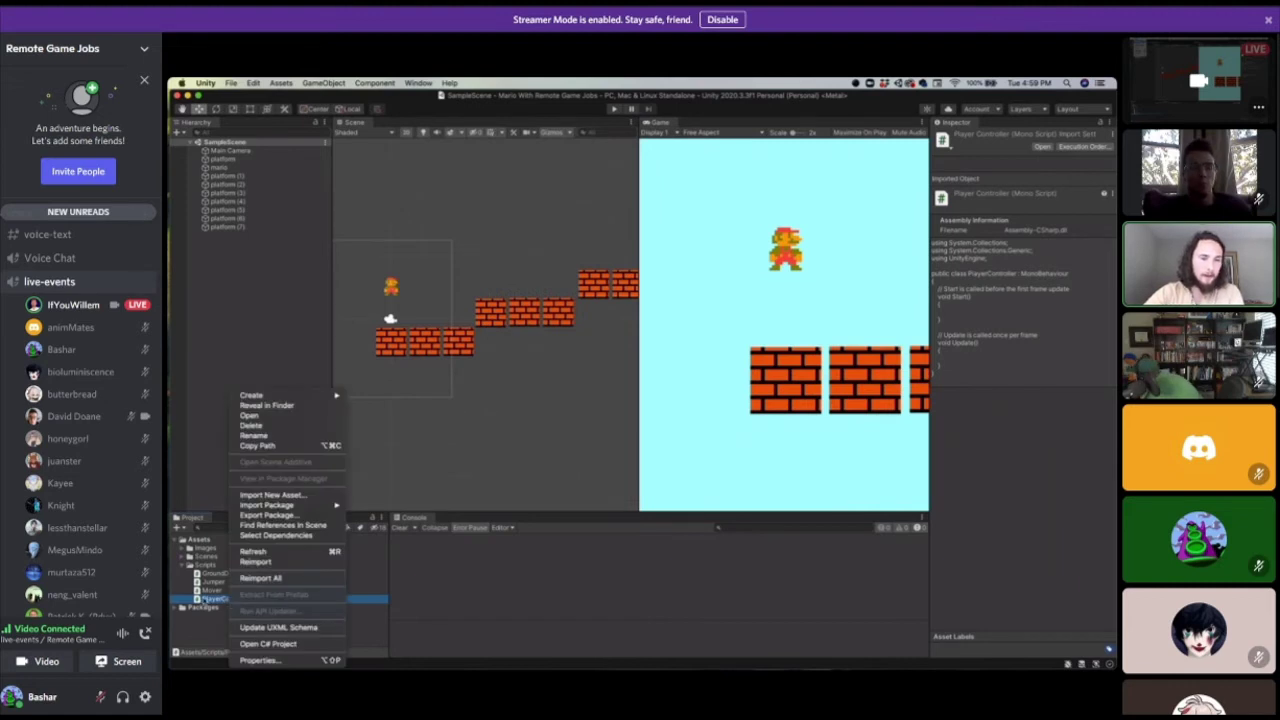
pyautogui.click(268, 405)
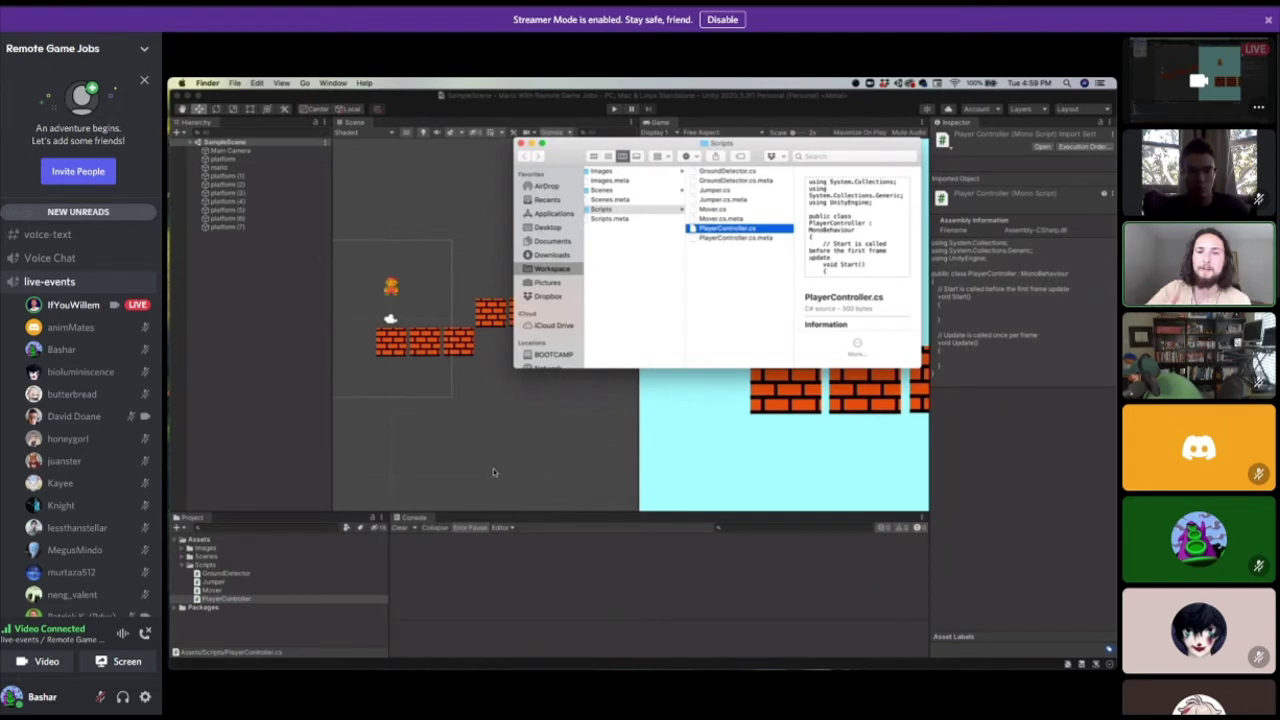
pyautogui.hscroll(-10, 693, 224)
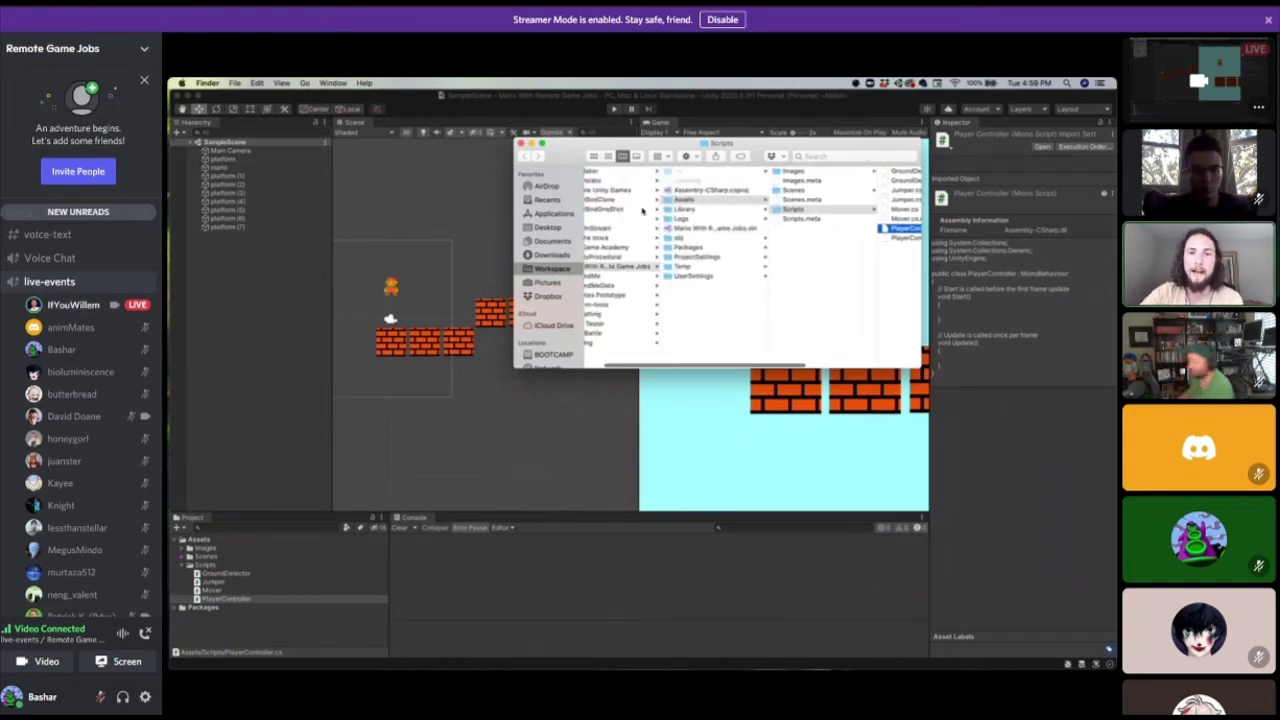
pyautogui.hscroll(5, 643, 209)
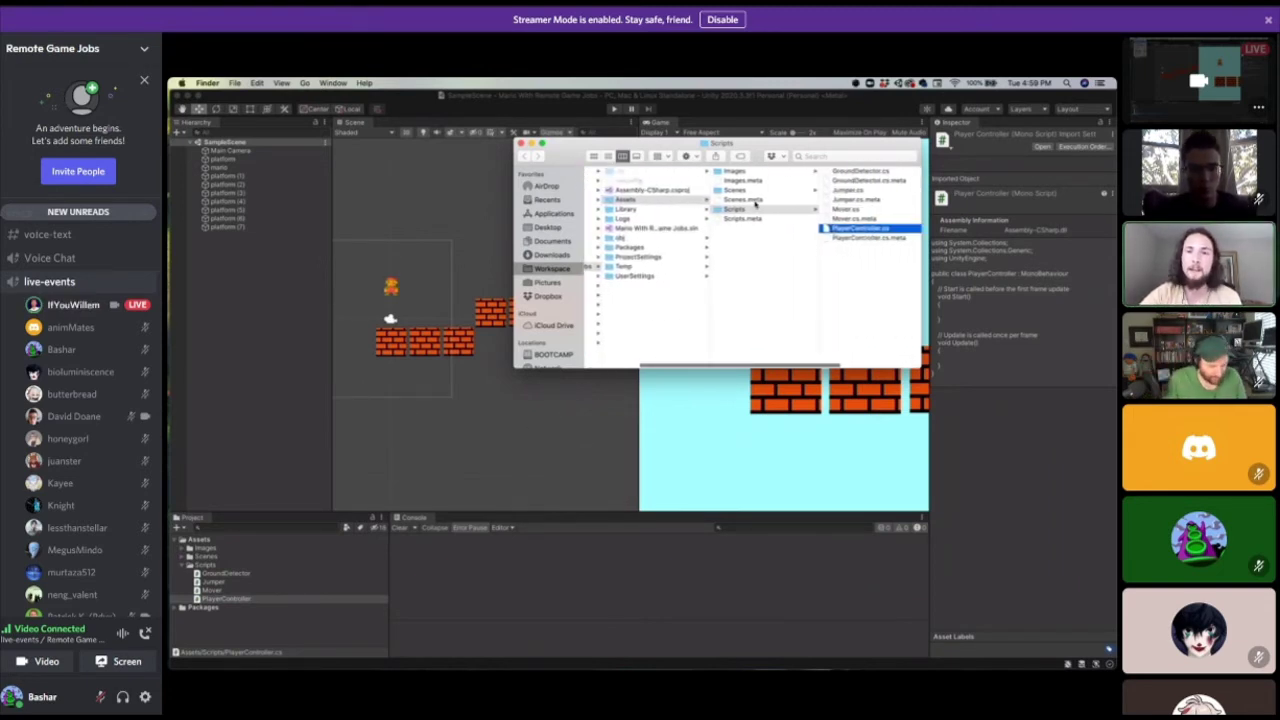
pyautogui.press('Left')
pyautogui.click(734, 191)
# Browse the Images folder, inspecting the coin, flag and mario files and their matching .meta files.
pyautogui.click(745, 172)
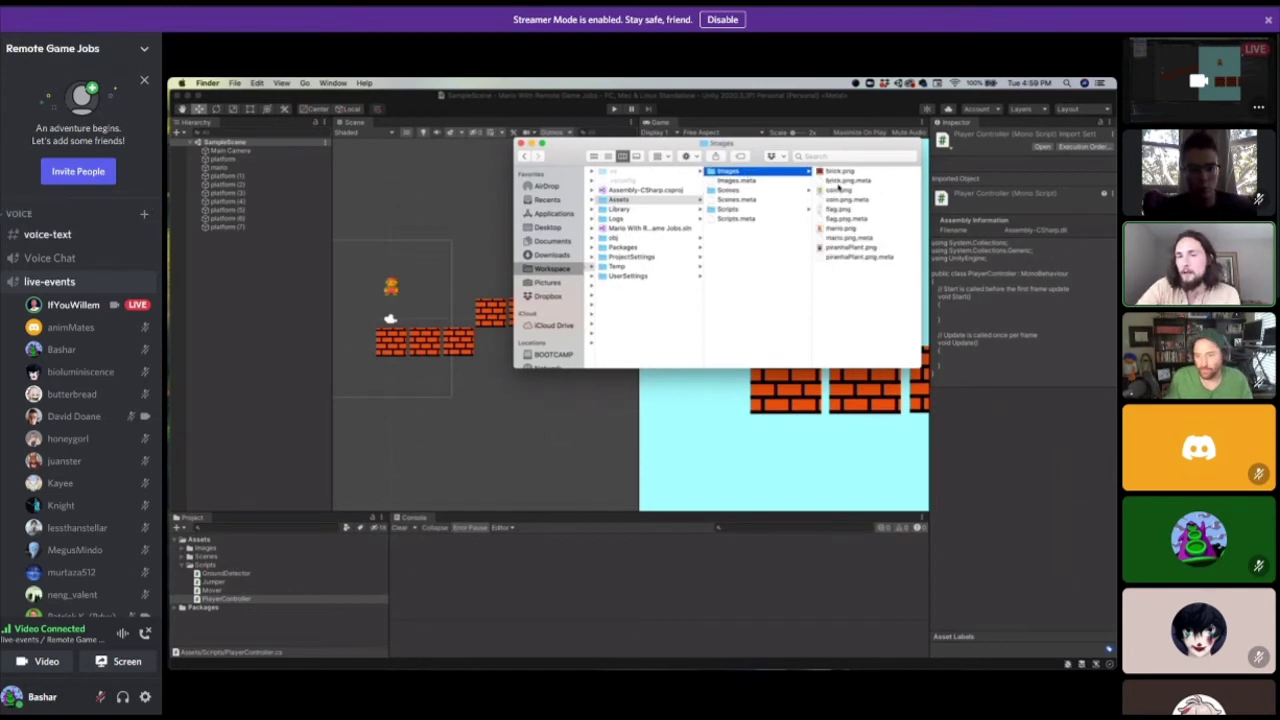
pyautogui.click(830, 191)
pyautogui.click(701, 172)
pyautogui.click(709, 191)
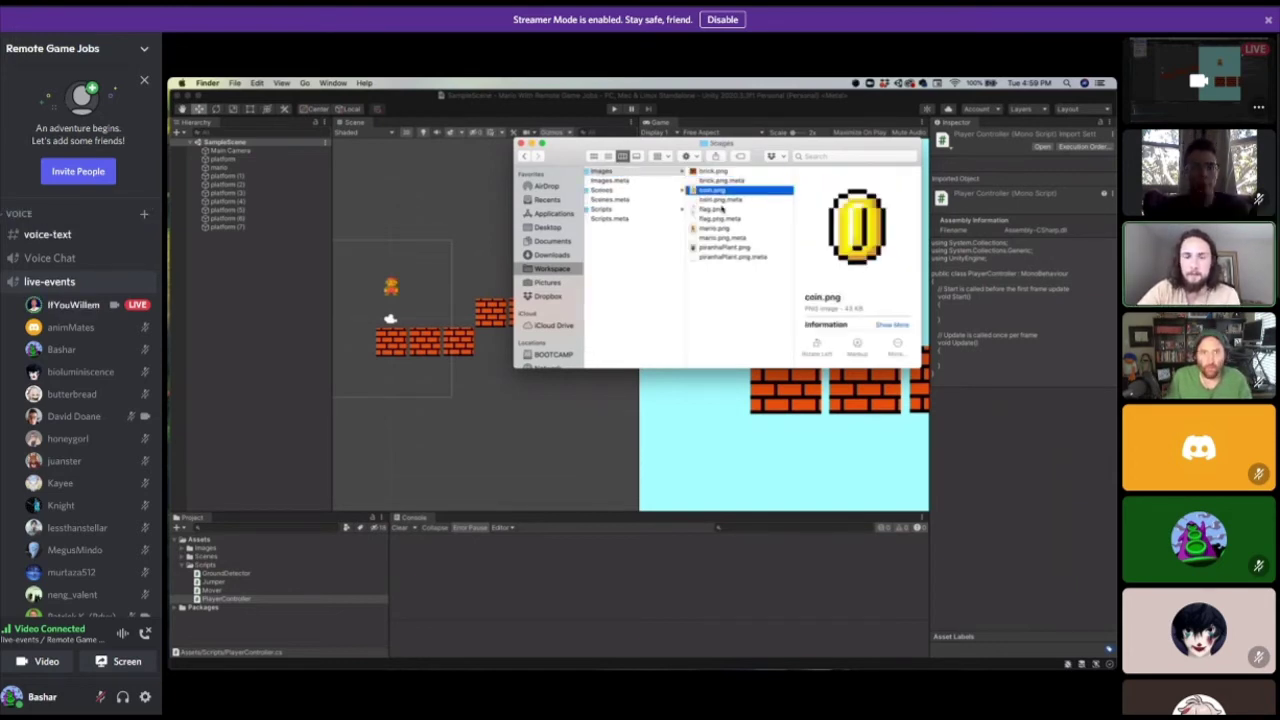
pyautogui.click(715, 209)
pyautogui.click(727, 200)
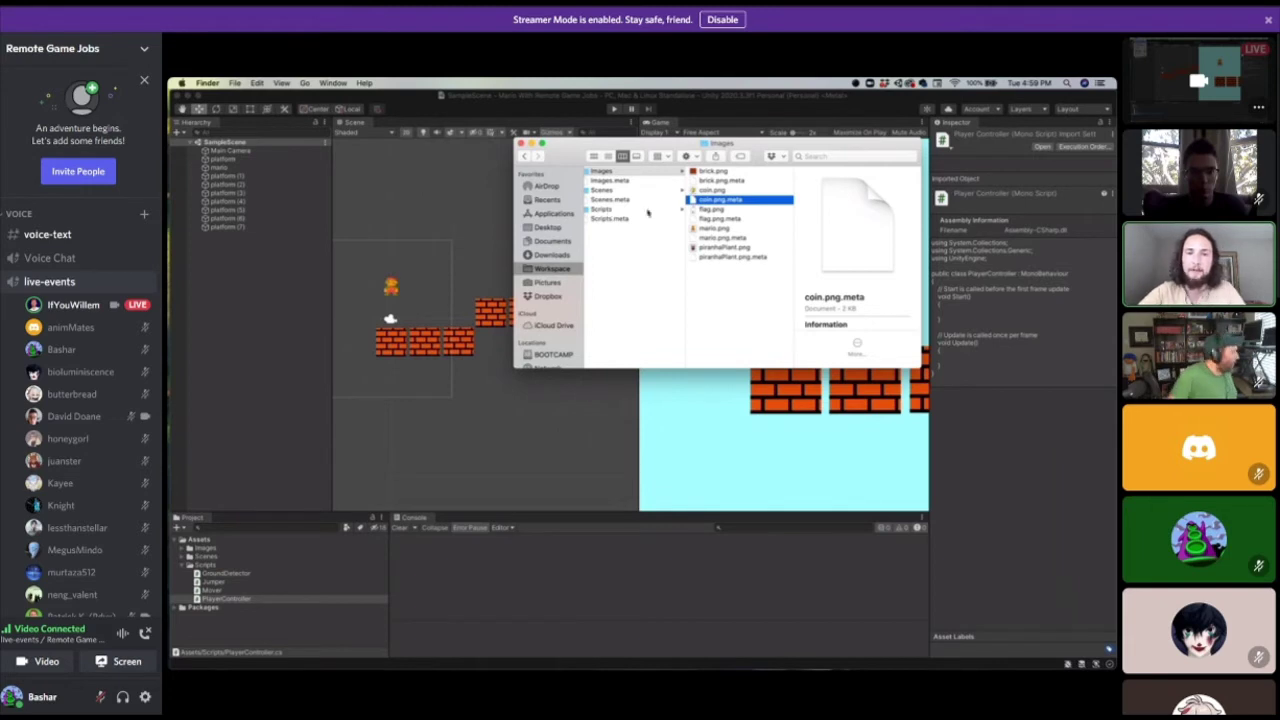
pyautogui.click(724, 189)
pyautogui.click(733, 219)
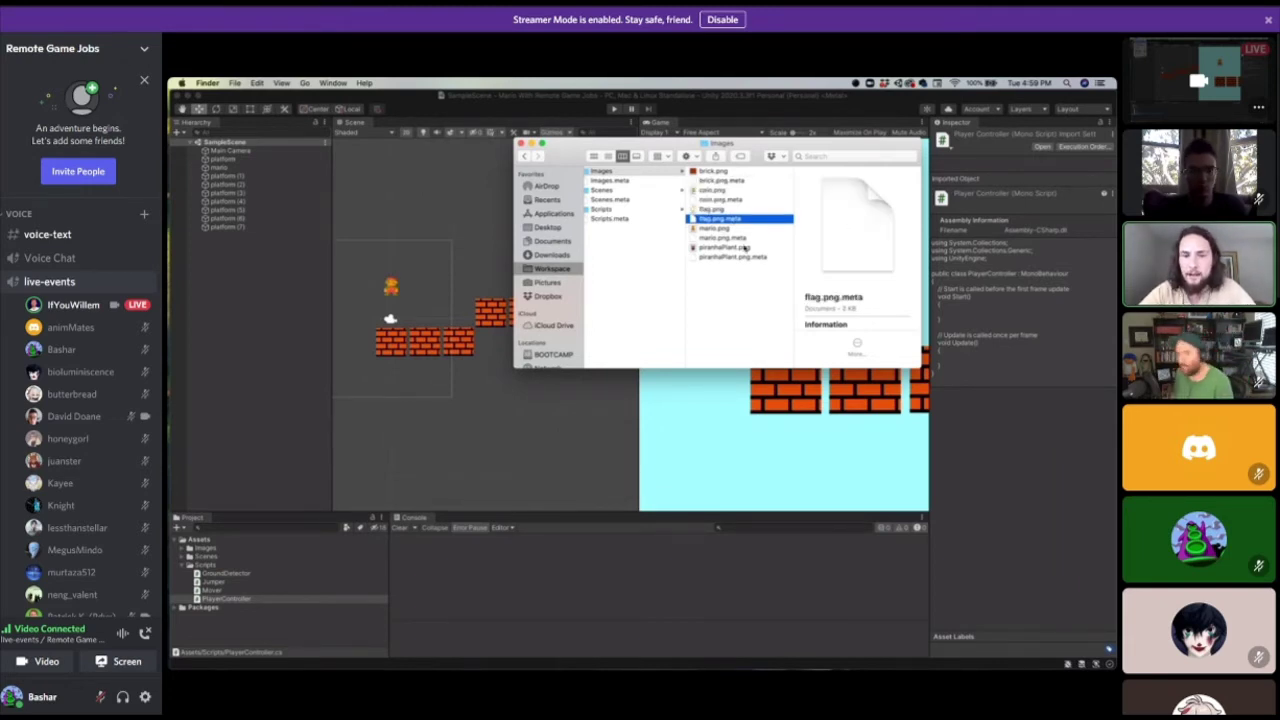
pyautogui.click(737, 238)
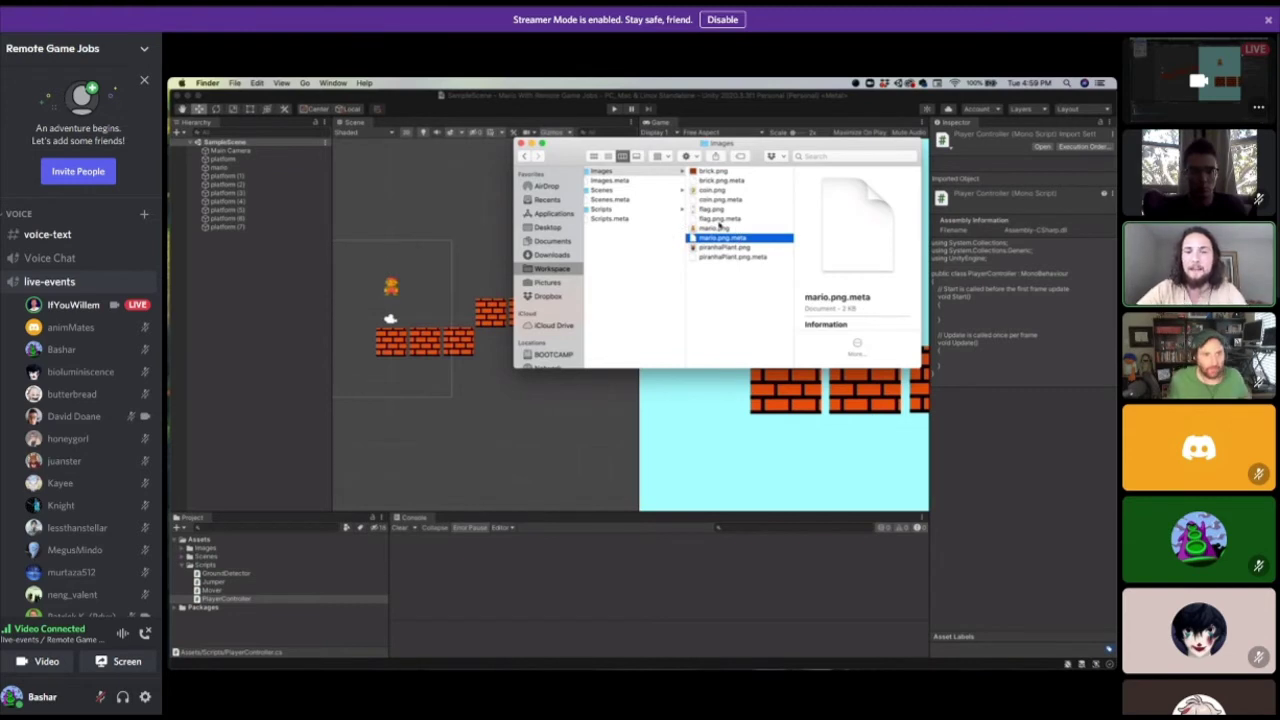
# Check which applications can open Jumper.cs in the Scripts folder and return to Unity.
pyautogui.click(605, 209)
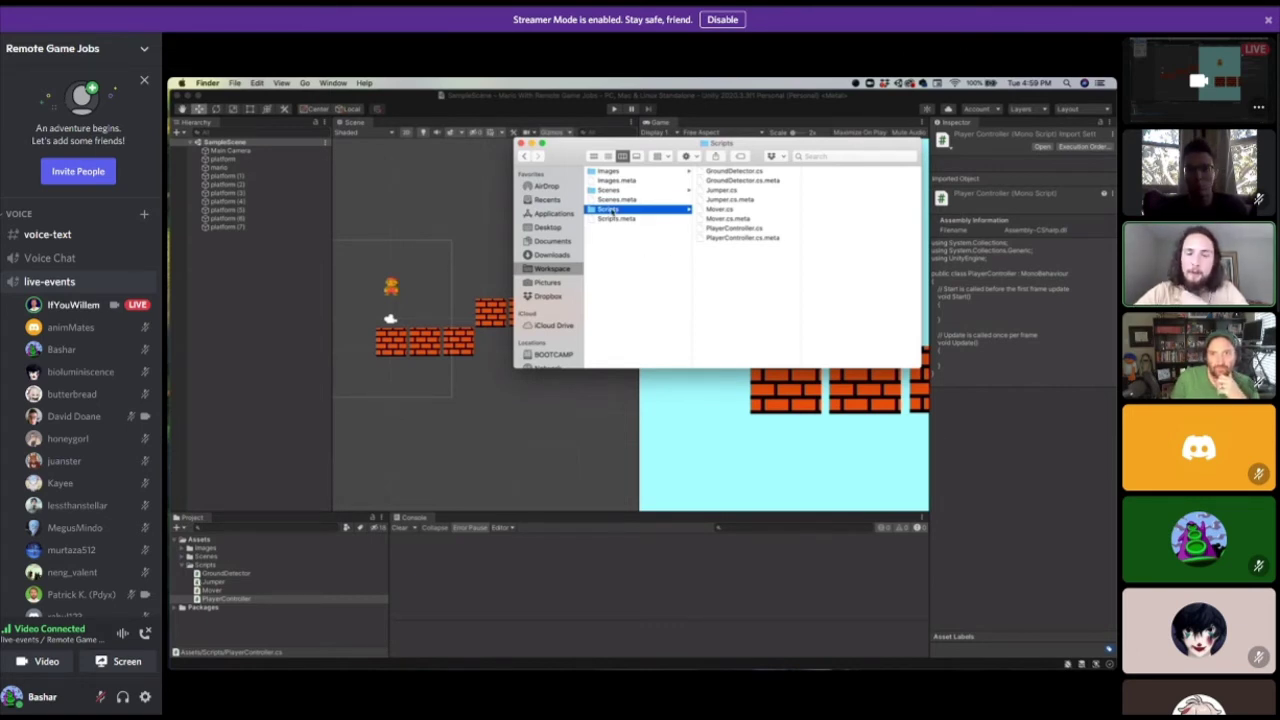
pyautogui.click(738, 191)
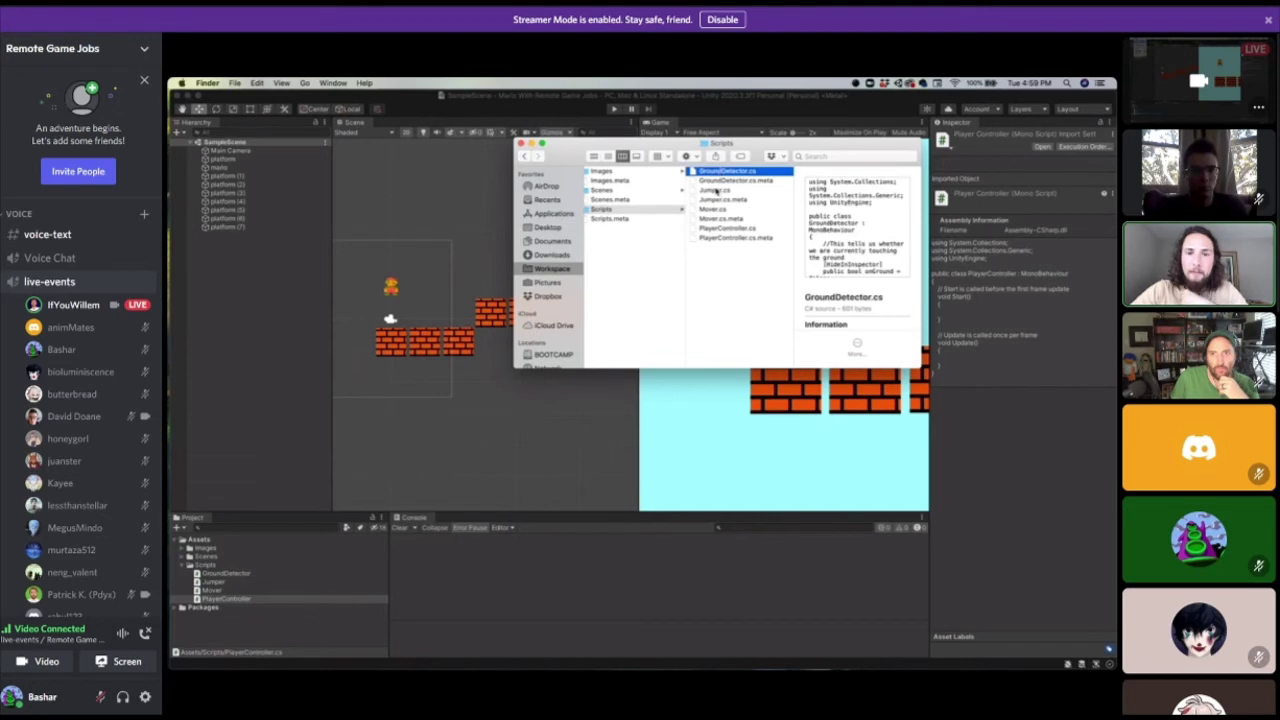
pyautogui.rightClick(716, 189)
pyautogui.moveTo(820, 203)
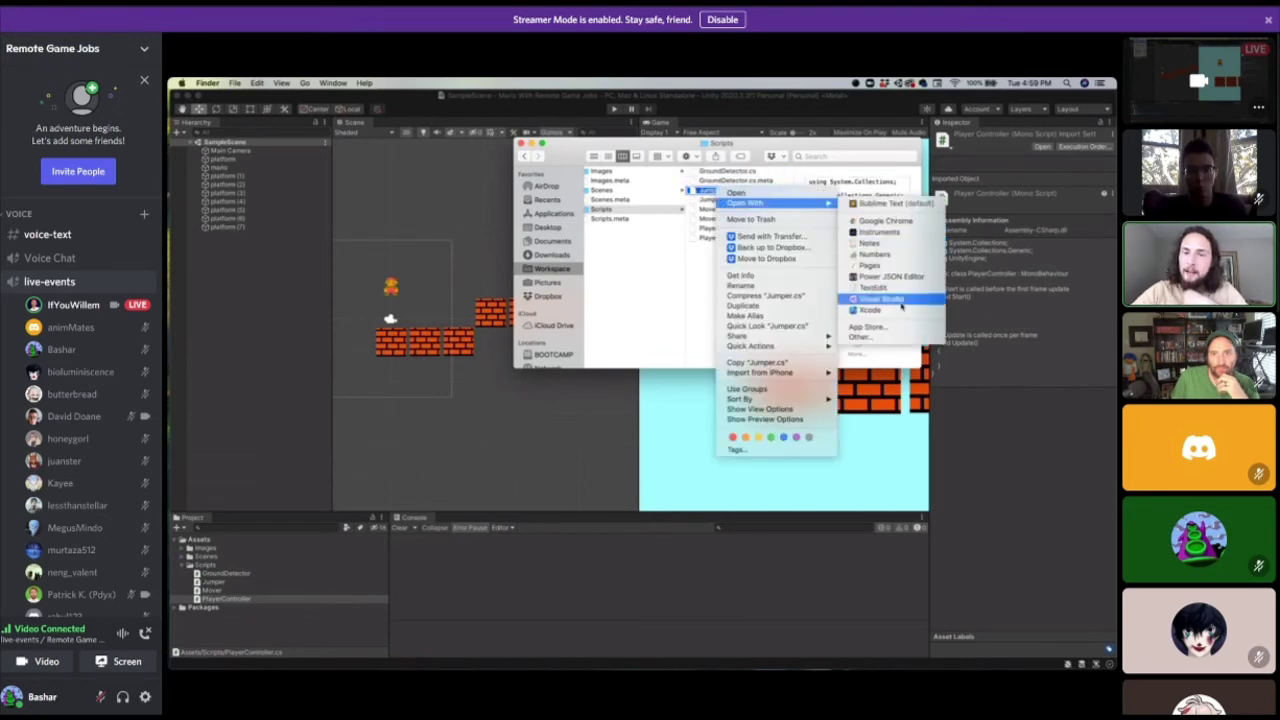
pyautogui.click(631, 247)
pyautogui.click(541, 143)
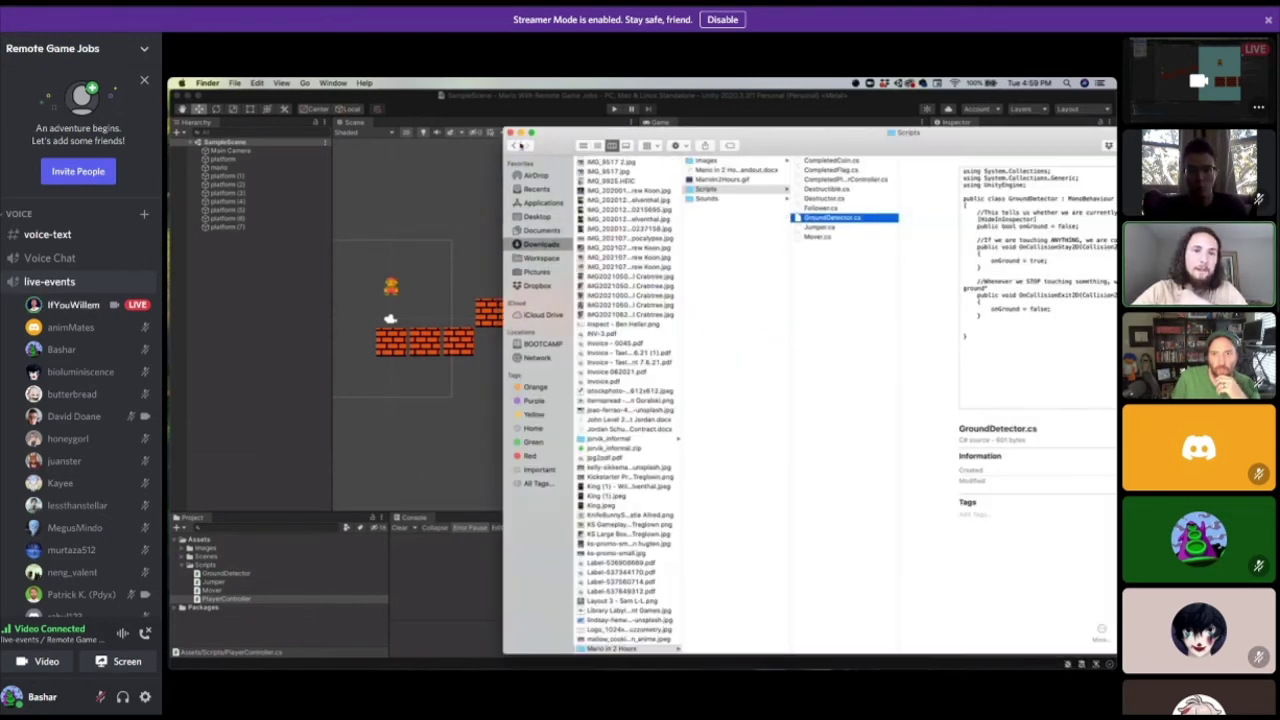
pyautogui.click(374, 132)
# Check the External Script Editor choices in Unity's External Tools preferences and close the preferences.
pyautogui.click(206, 83)
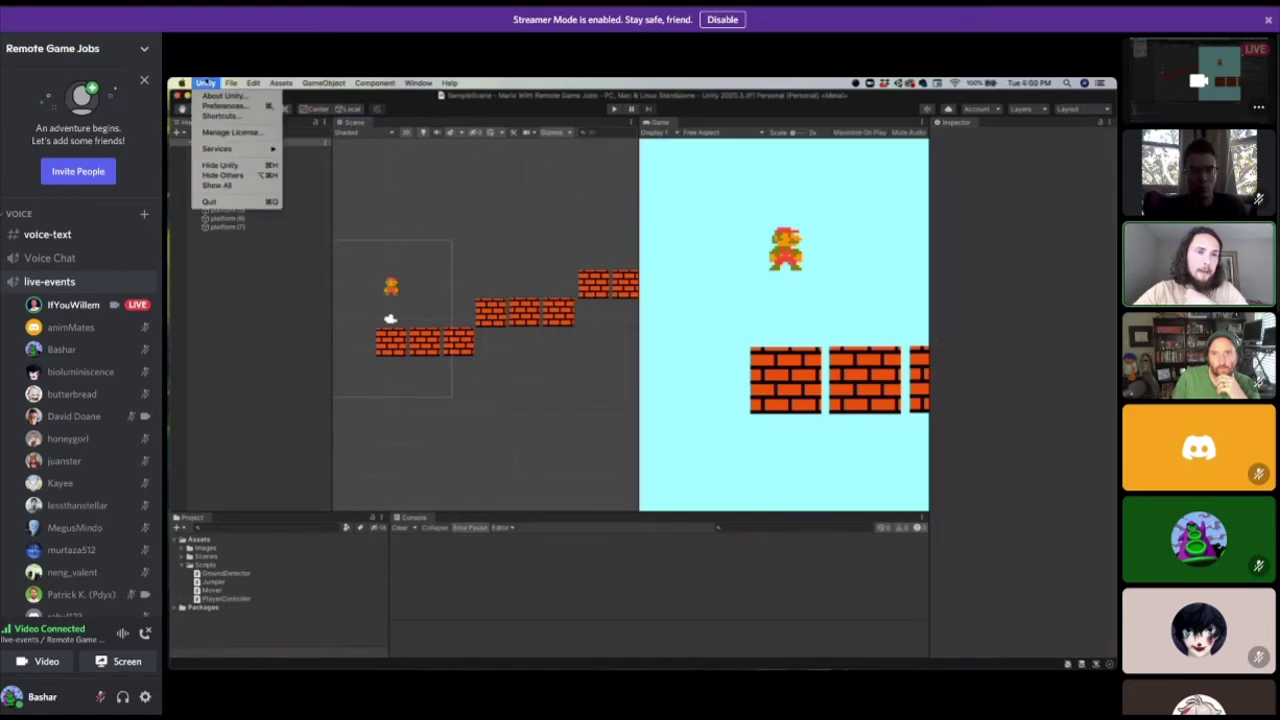
pyautogui.click(224, 106)
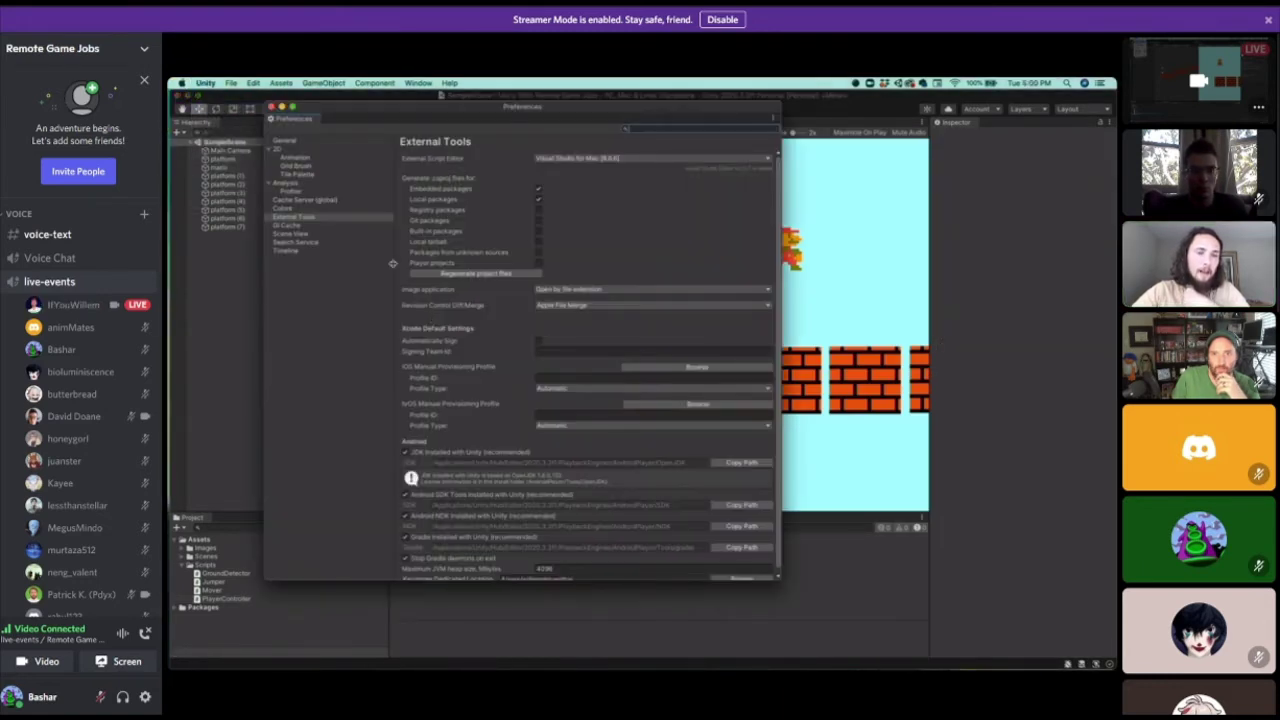
pyautogui.click(579, 161)
pyautogui.click(579, 163)
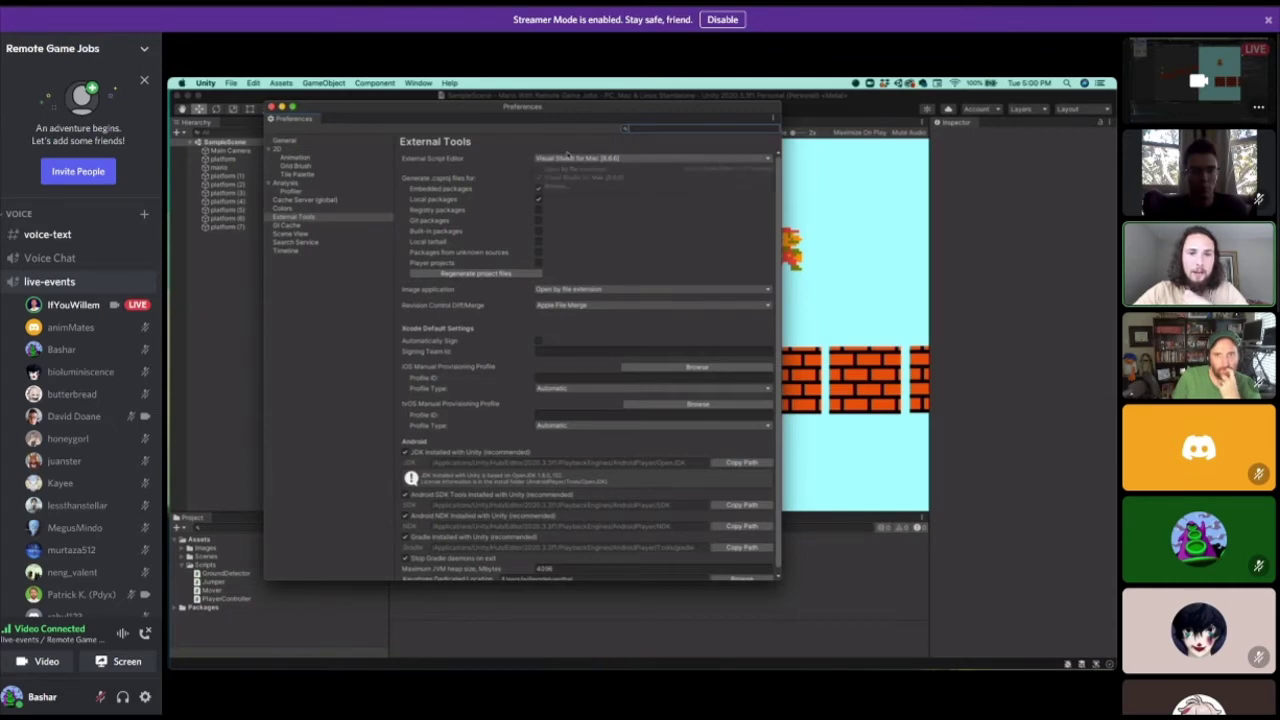
pyautogui.click(271, 106)
# Close the blank Visual Studio window and reopen the PlayerController script from Unity so its code loads.
pyautogui.doubleClick(226, 598)
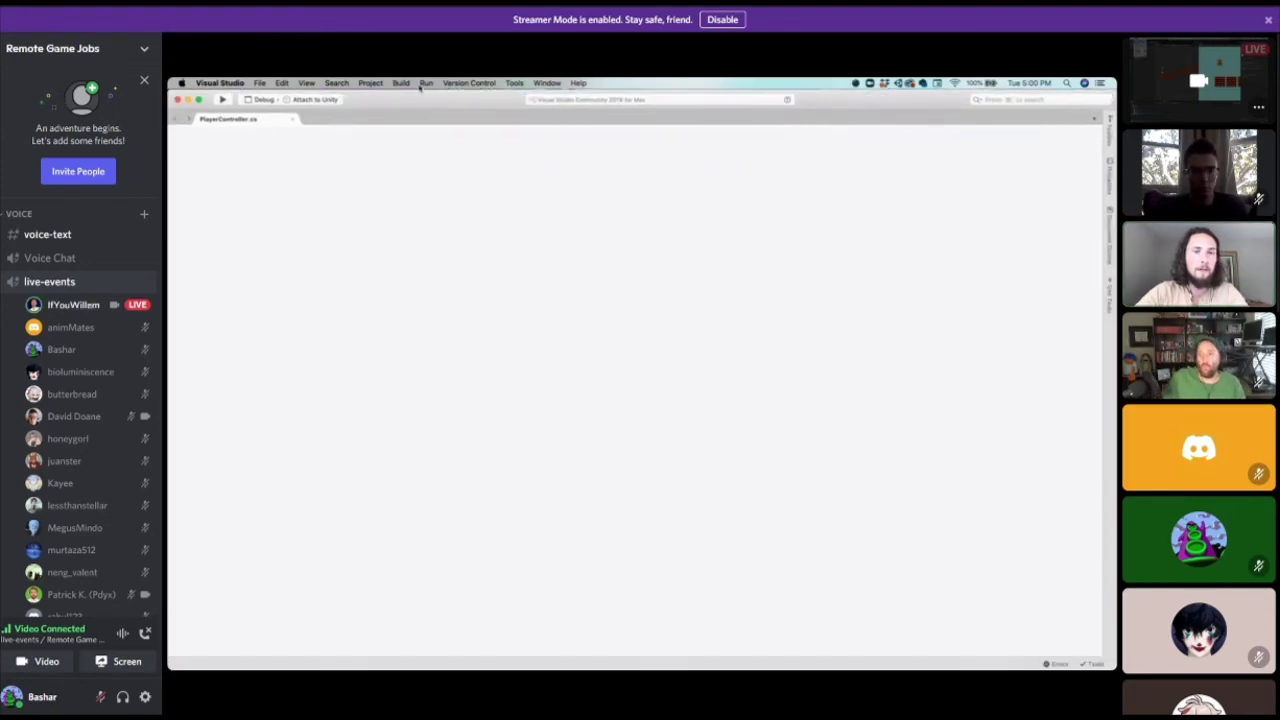
pyautogui.click(178, 100)
pyautogui.hotkey('ctrl', 'Left')
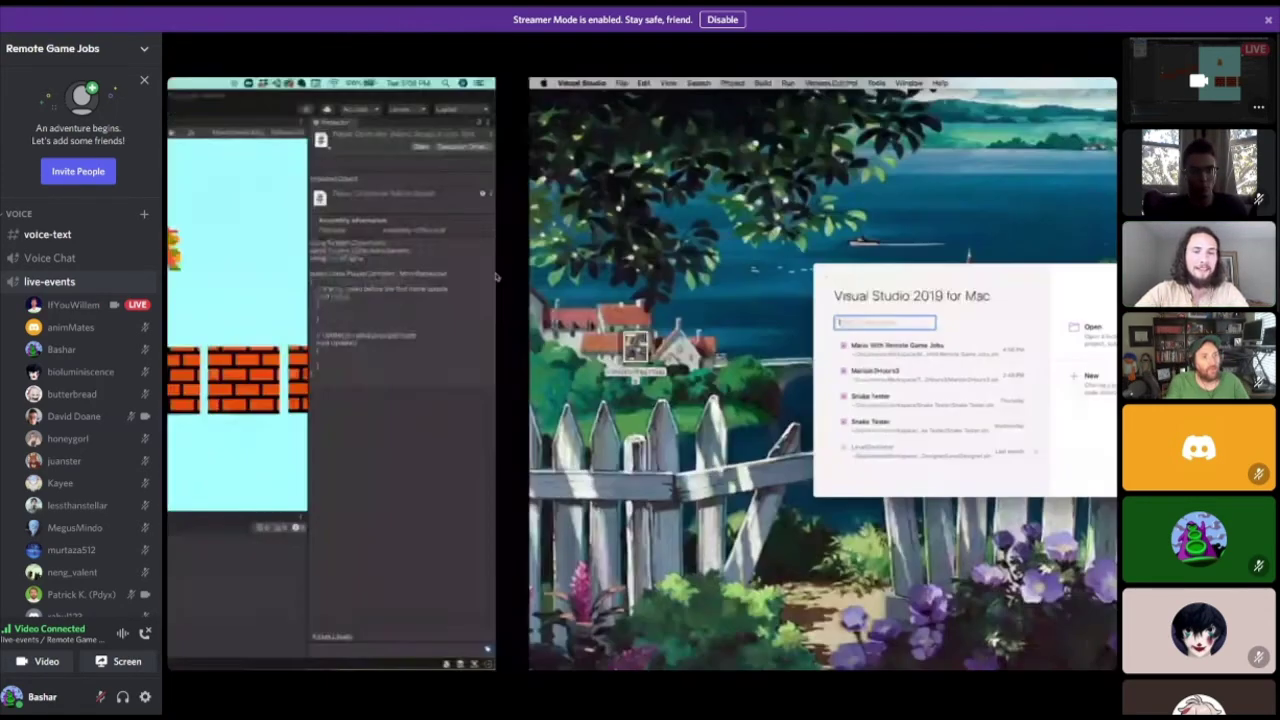
pyautogui.hotkey('ctrl', 'Right')
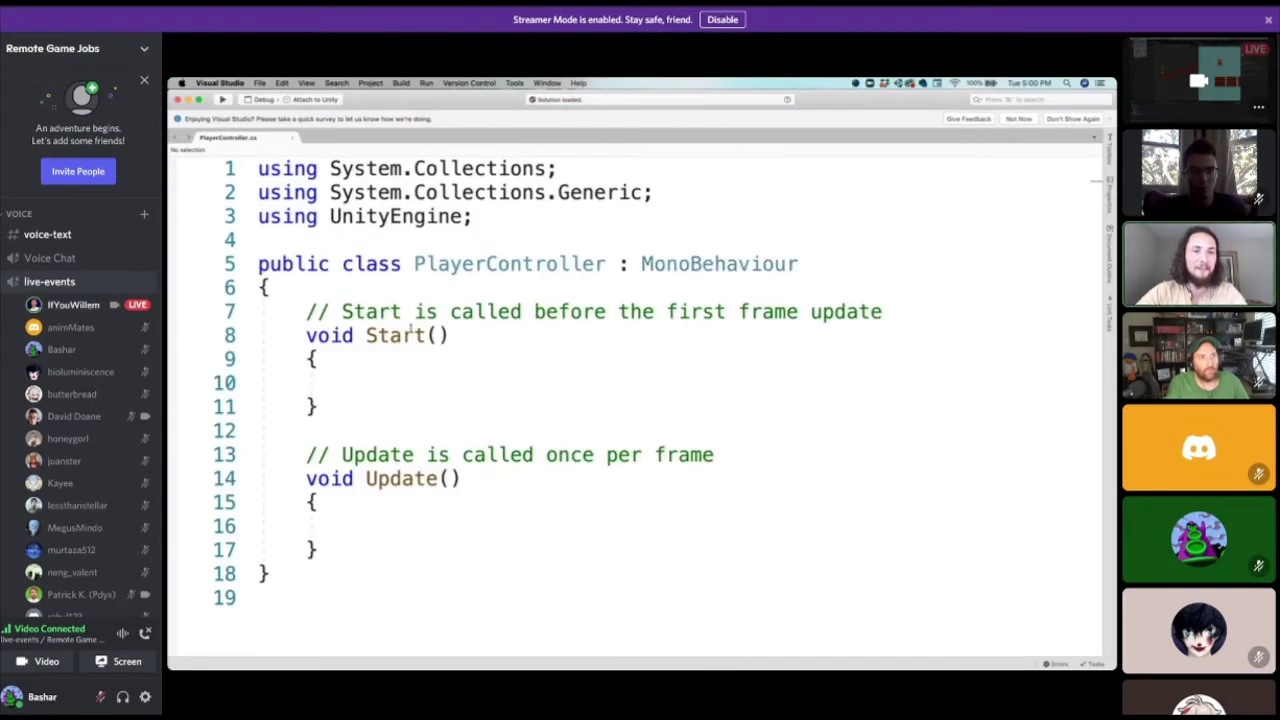
# Examine the PlayerController script's class declaration and highlight the three using lines above it.
pyautogui.click(531, 312)
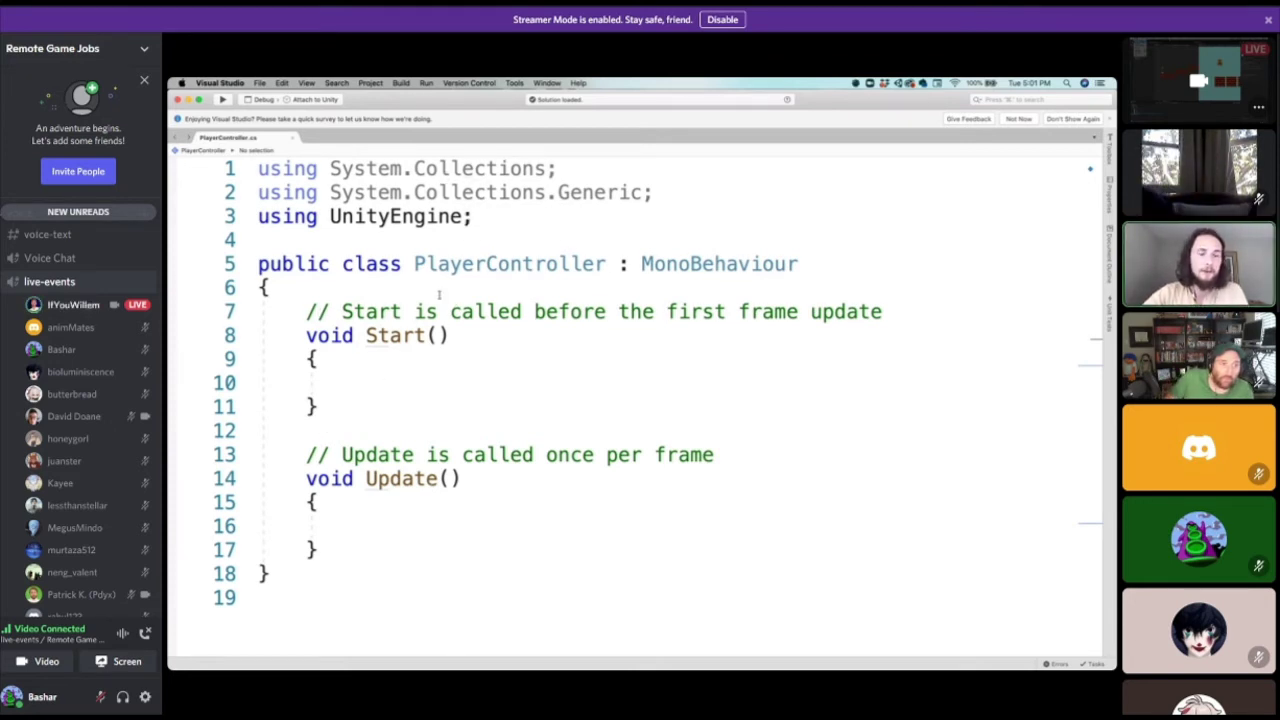
pyautogui.scroll(-3, 438, 294)
pyautogui.scroll(3, 438, 294)
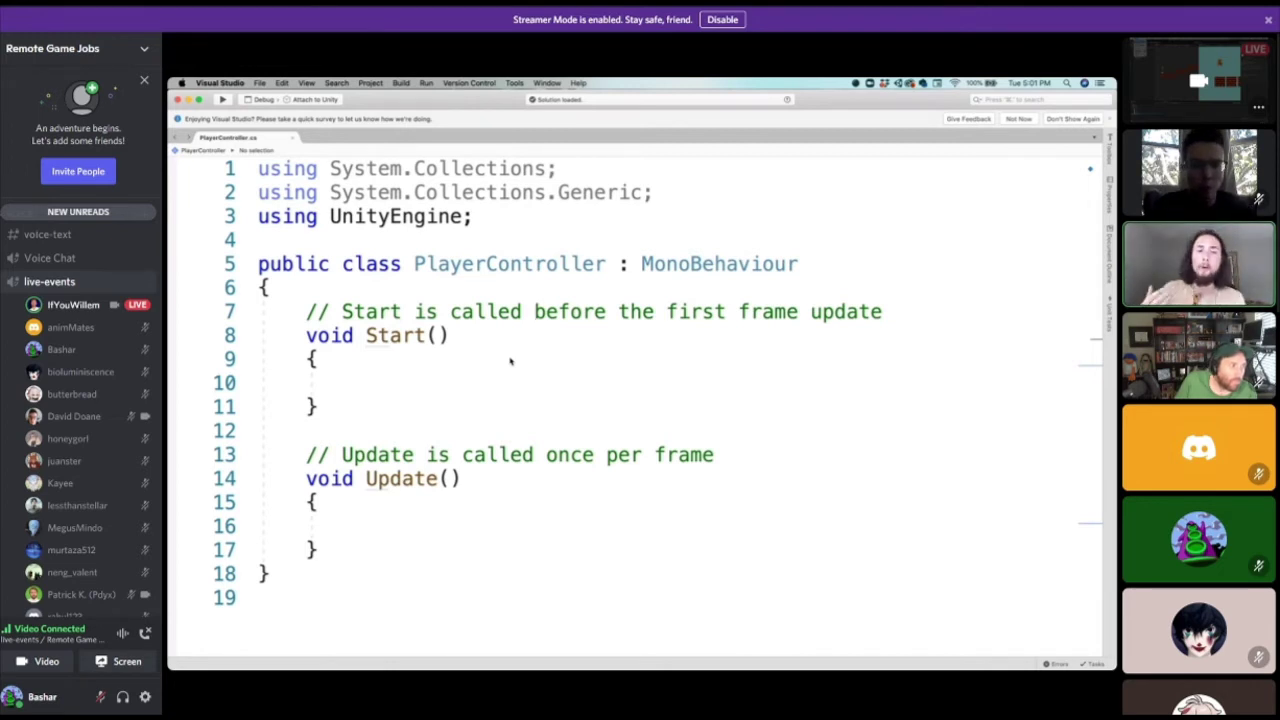
pyautogui.click(457, 262)
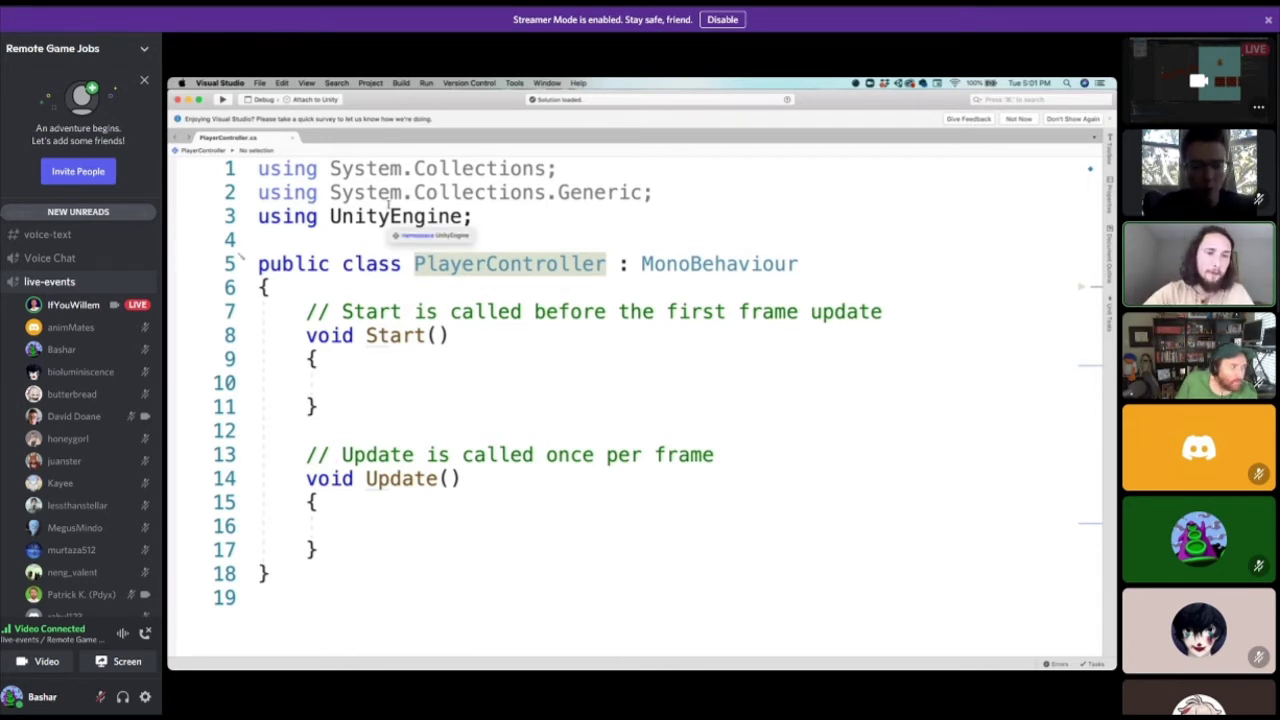
pyautogui.click(440, 192)
pyautogui.moveTo(484, 217); pyautogui.dragTo(237, 166)
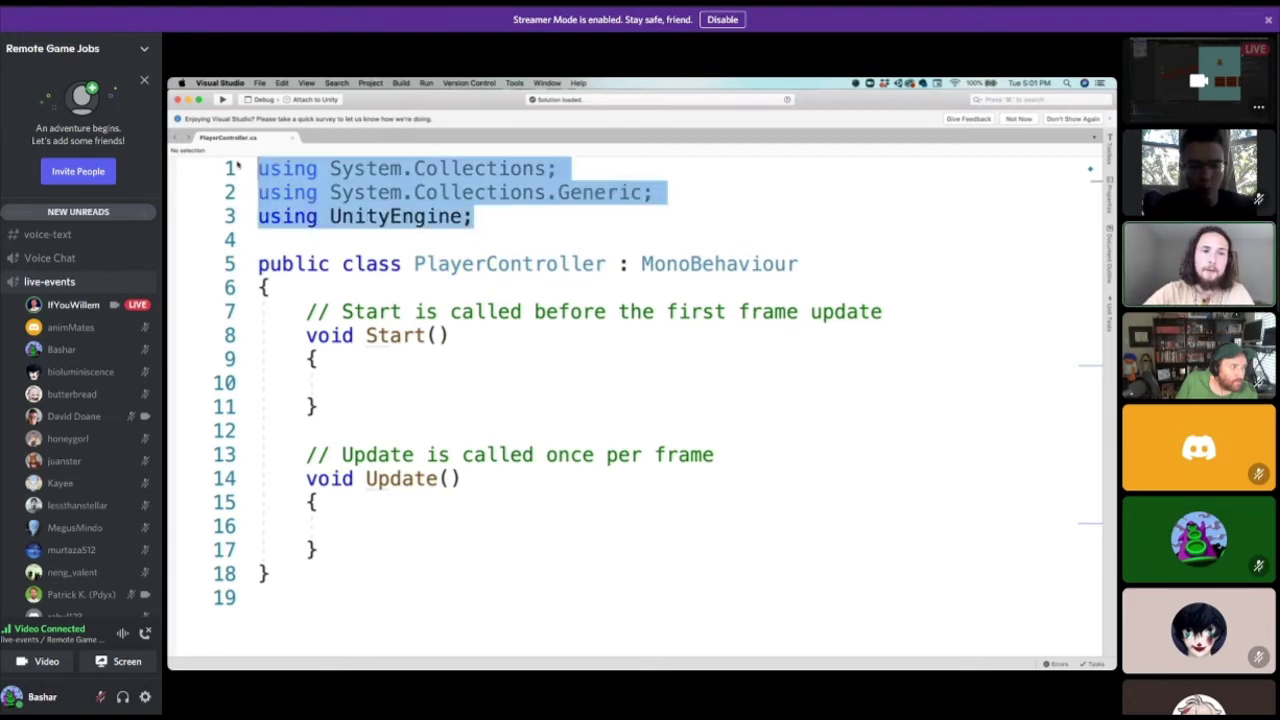
pyautogui.click(511, 336)
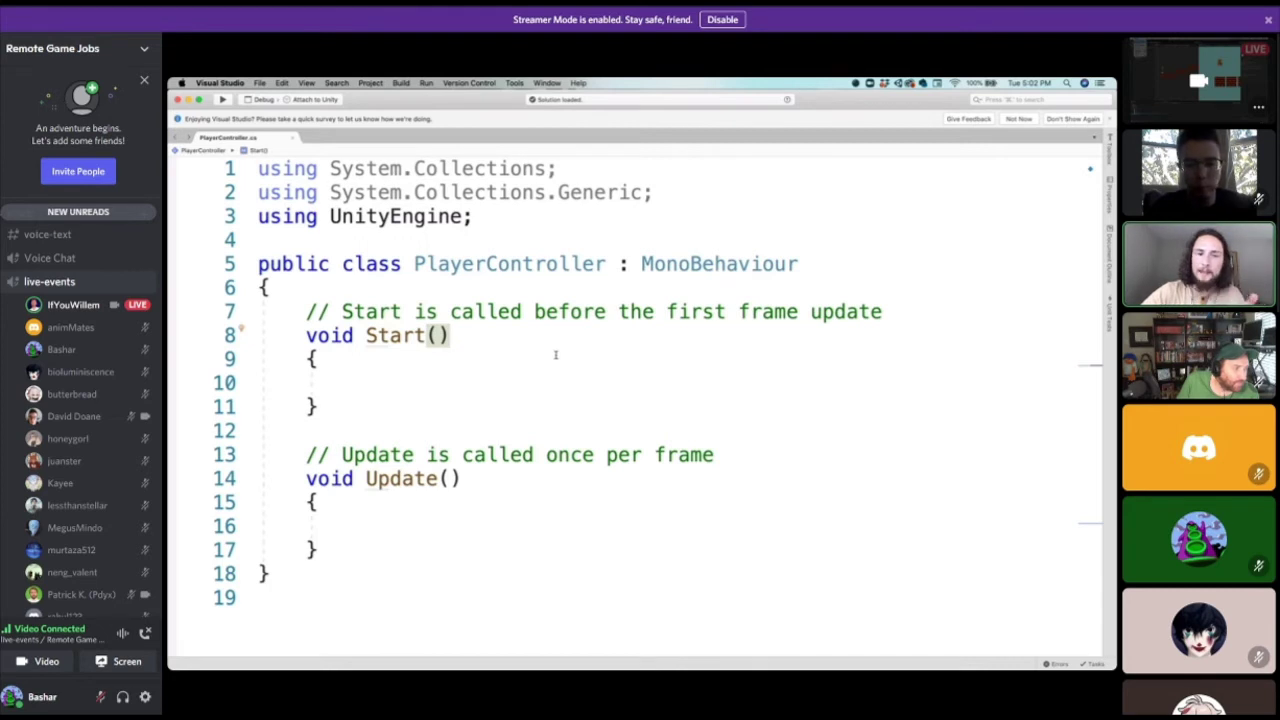
# Highlight the comment above the Start method and review the rest of the PlayerController code.
pyautogui.tripleClick(660, 316)
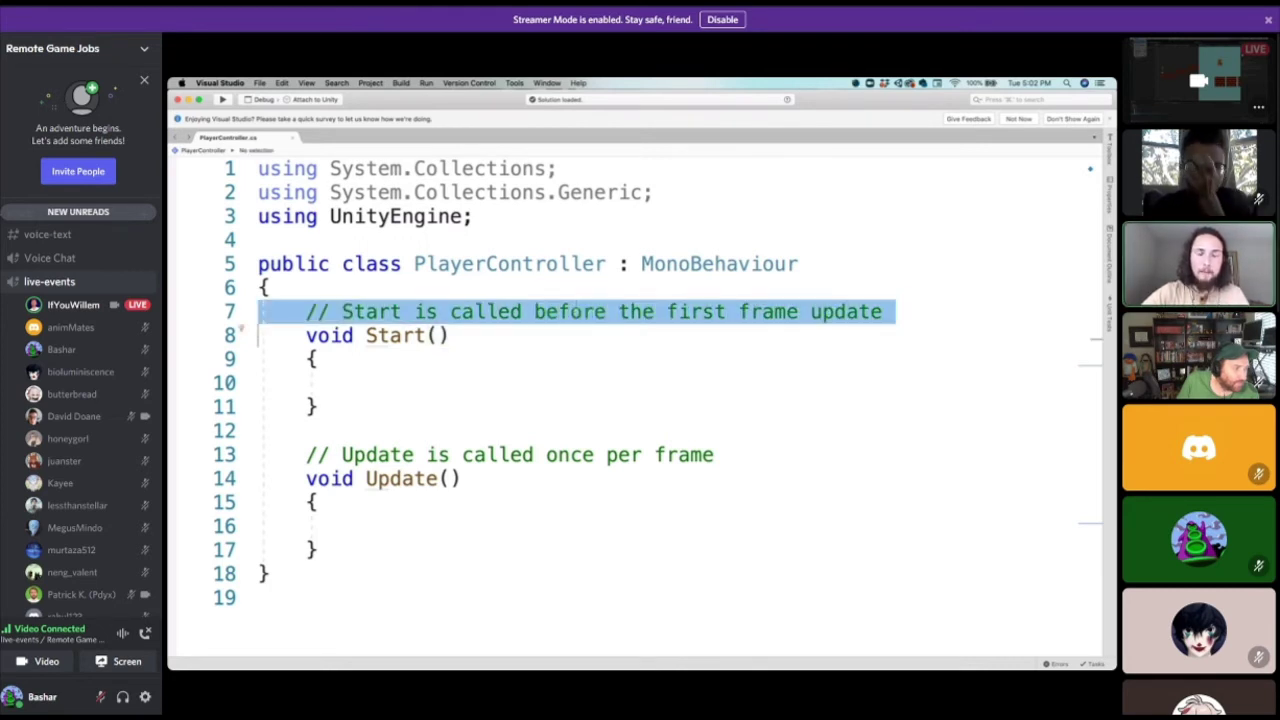
pyautogui.click(331, 333)
pyautogui.moveTo(310, 312); pyautogui.dragTo(892, 312)
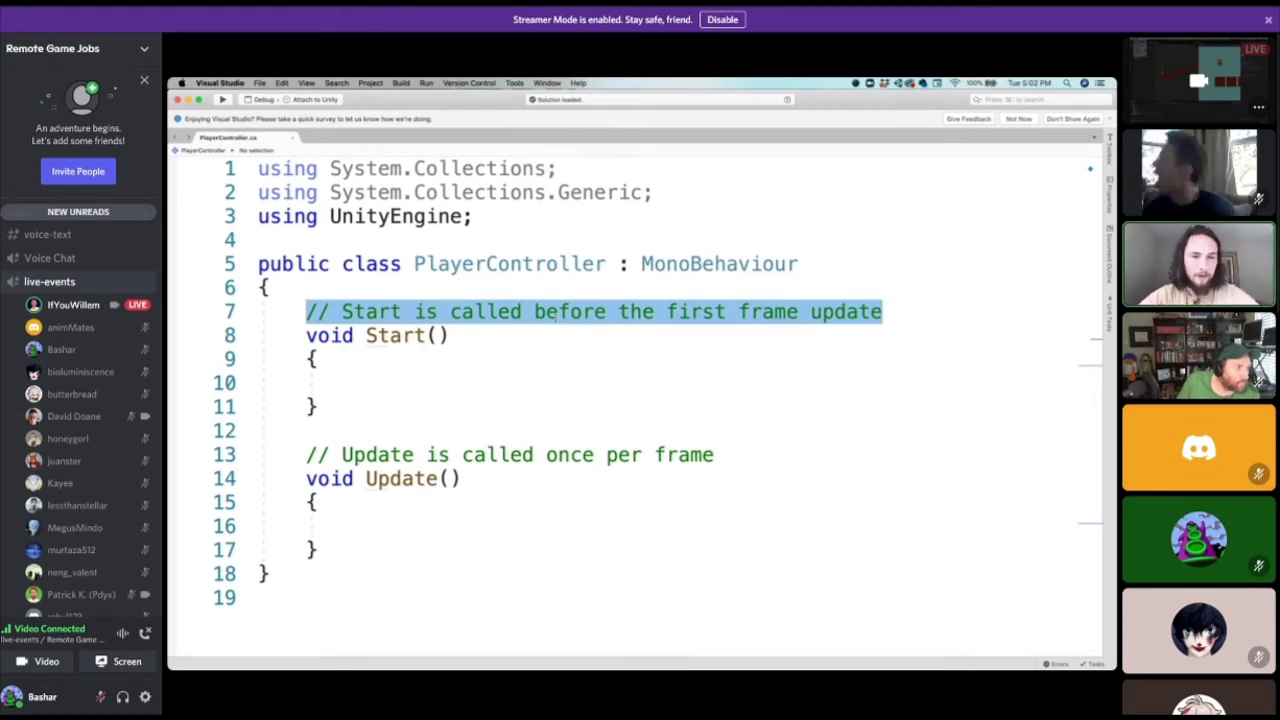
pyautogui.click(277, 282)
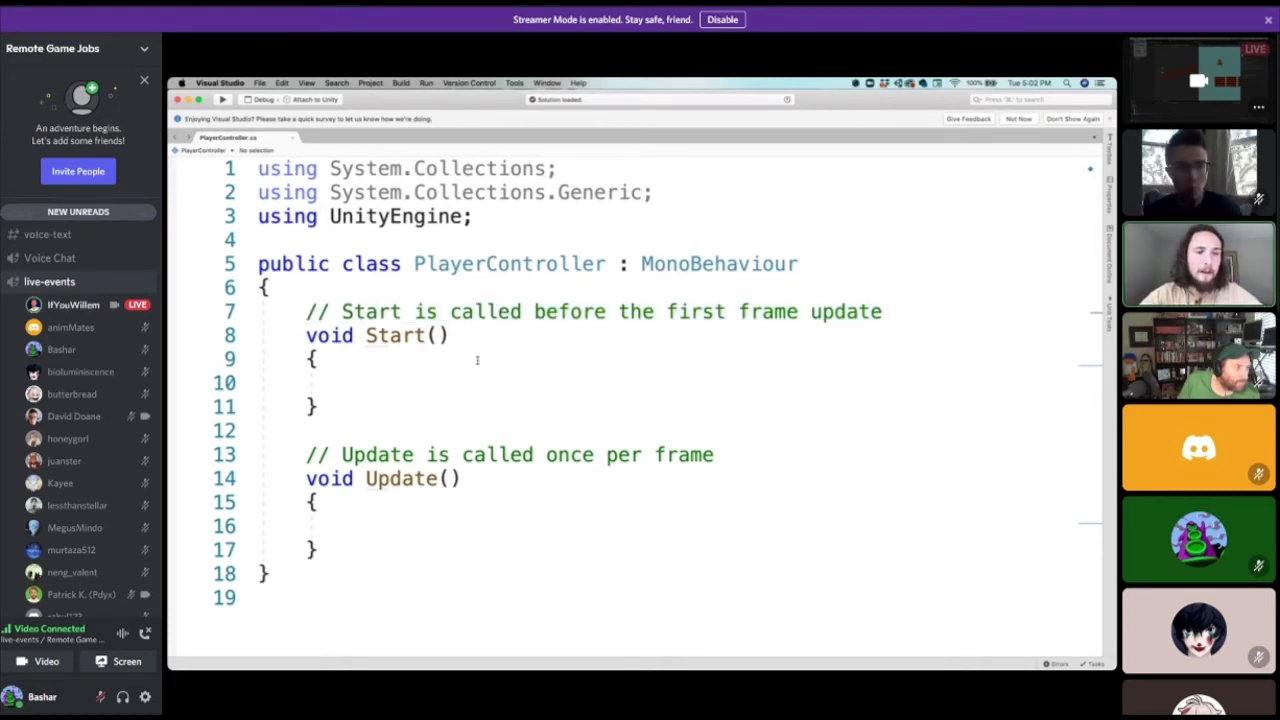
pyautogui.scroll(-3, 477, 360)
pyautogui.scroll(3, 429, 306)
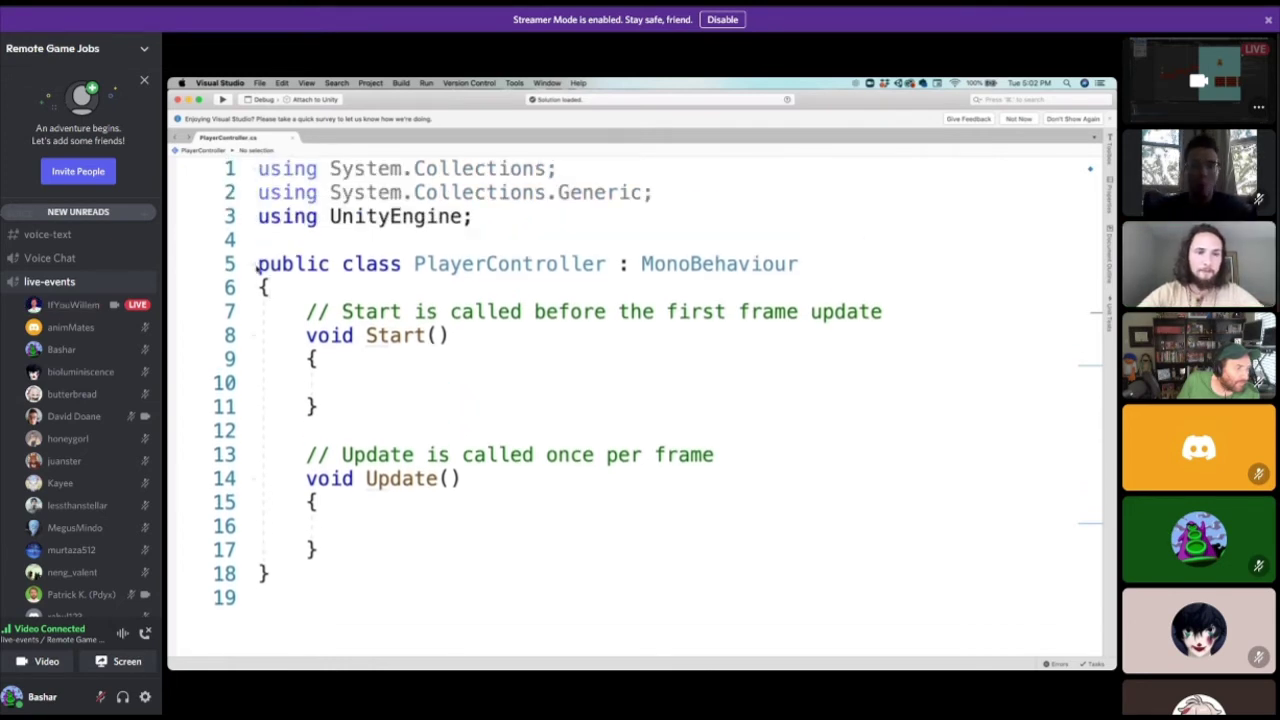
# Highlight the block of using directives and the using keyword on each of its three lines.
pyautogui.moveTo(497, 224); pyautogui.dragTo(258, 168)
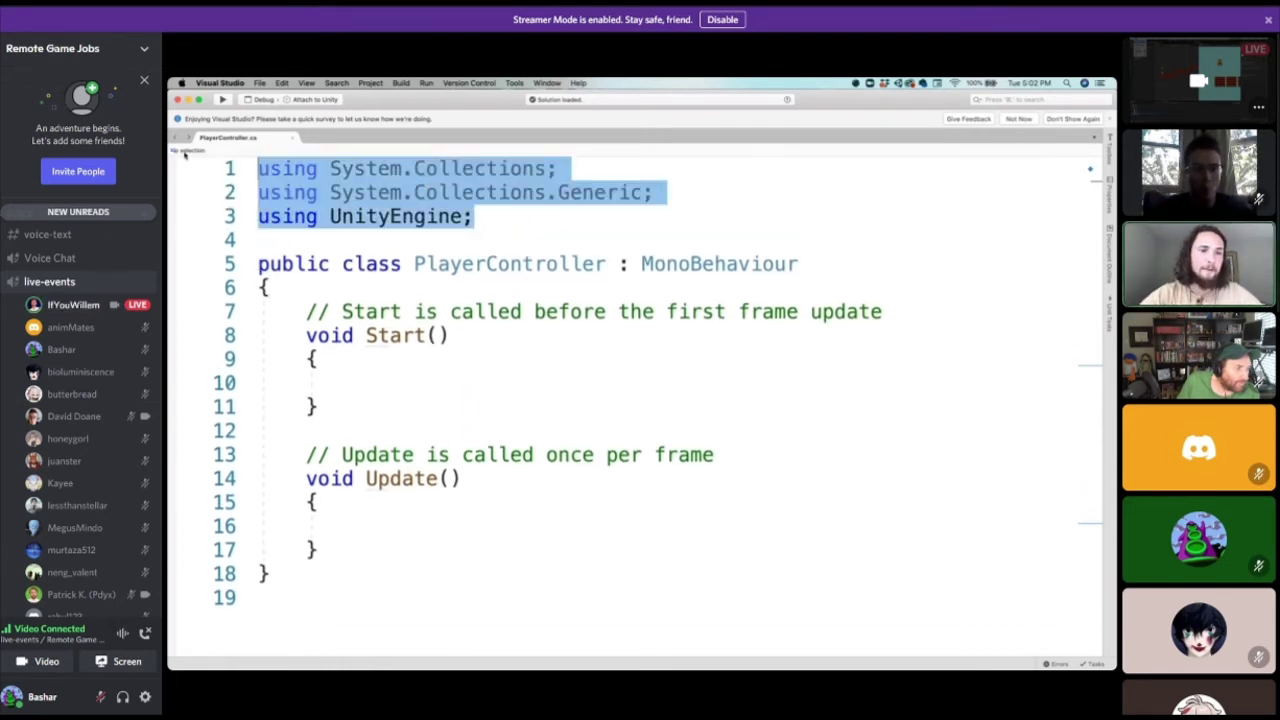
pyautogui.click(287, 168)
pyautogui.doubleClick(287, 168)
pyautogui.doubleClick(287, 192)
pyautogui.doubleClick(287, 216)
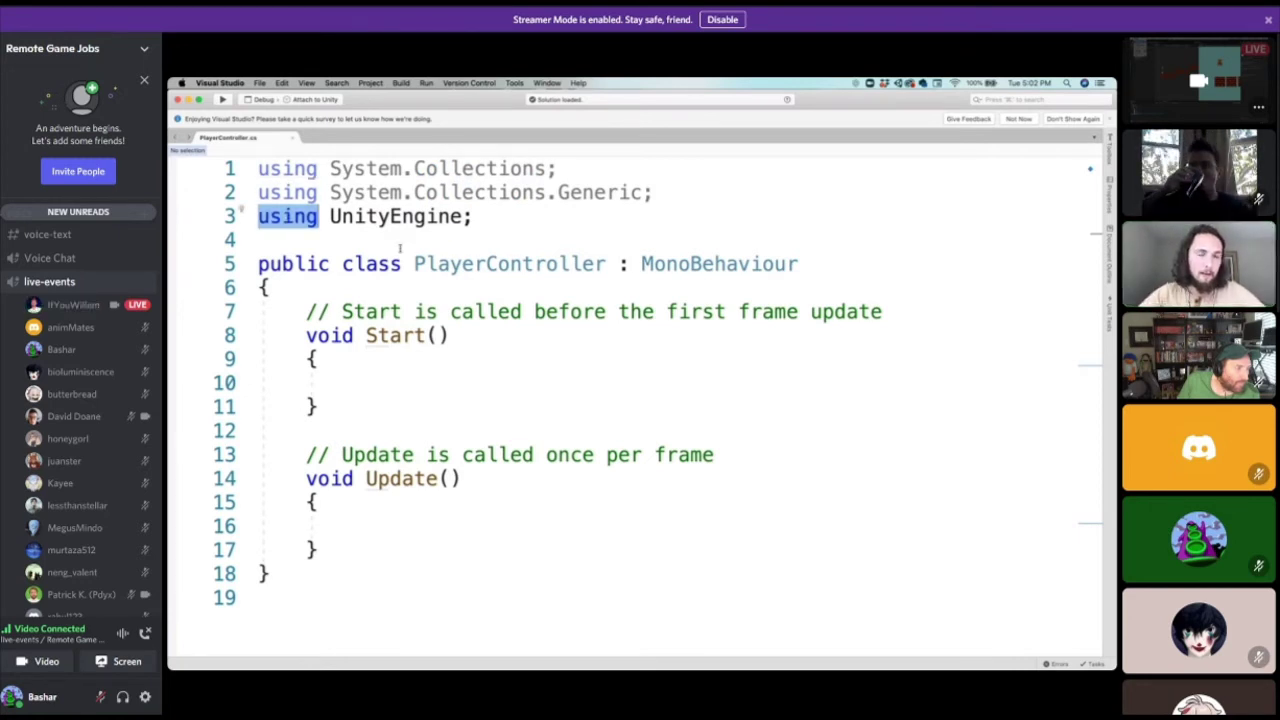
# Highlight the namespaces System.Collections, System.Collections.Generic and UnityEngine on the three using lines.
pyautogui.moveTo(331, 168); pyautogui.dragTo(540, 169)
pyautogui.moveTo(648, 207); pyautogui.dragTo(489, 210)
pyautogui.click(336, 199)
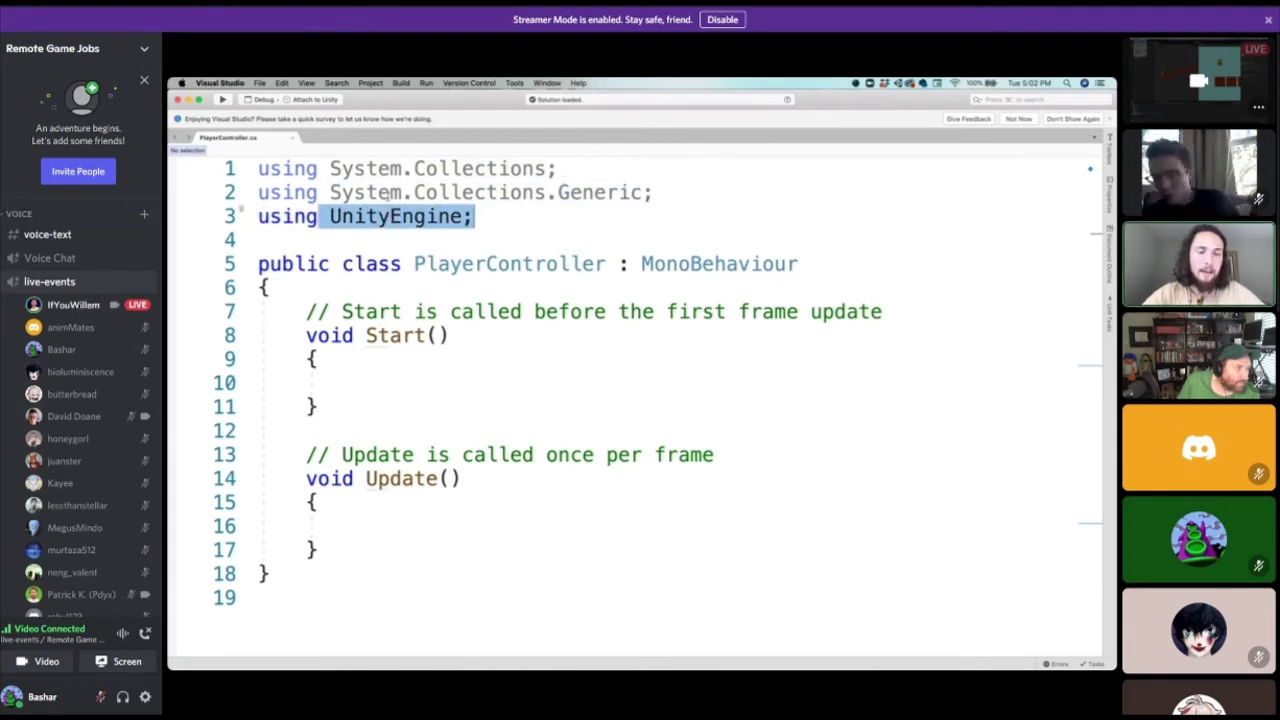
pyautogui.click(457, 194)
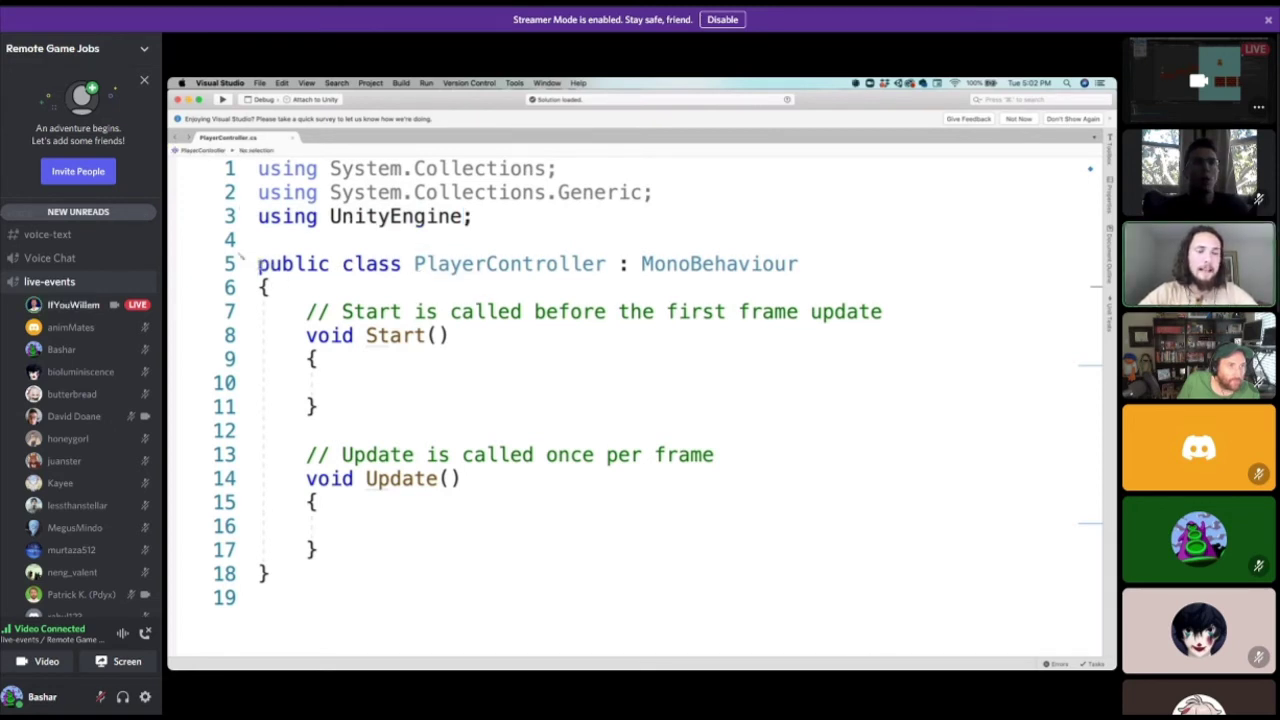
# Highlight the whole PlayerController class declaration on line 5, and its class and public keywords individually.
pyautogui.moveTo(242, 258); pyautogui.dragTo(820, 264)
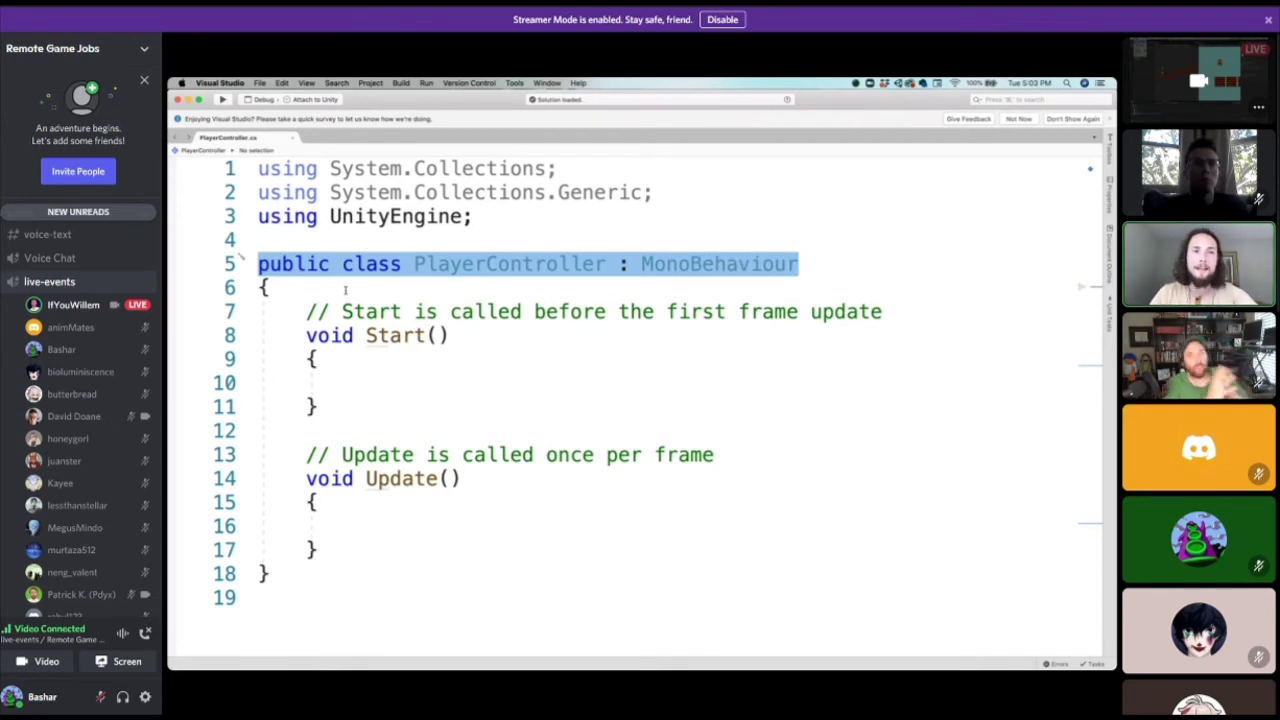
pyautogui.click(345, 290)
pyautogui.doubleClick(362, 265)
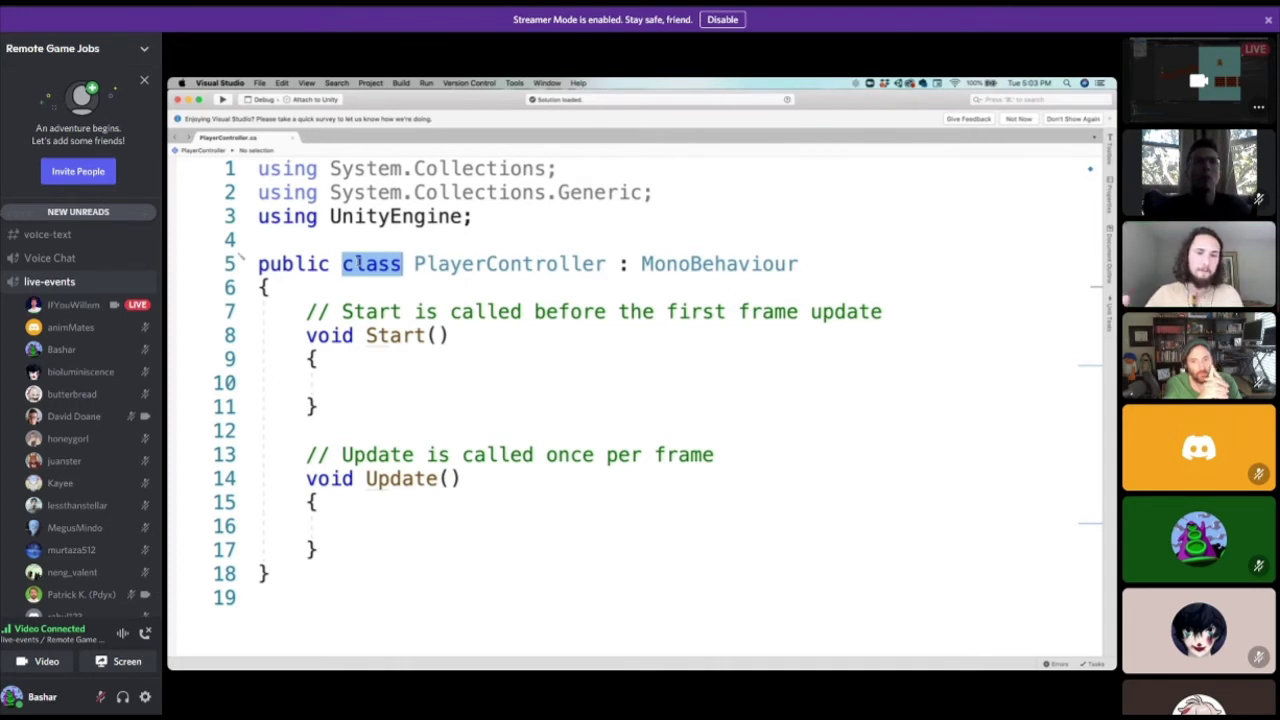
pyautogui.doubleClick(298, 264)
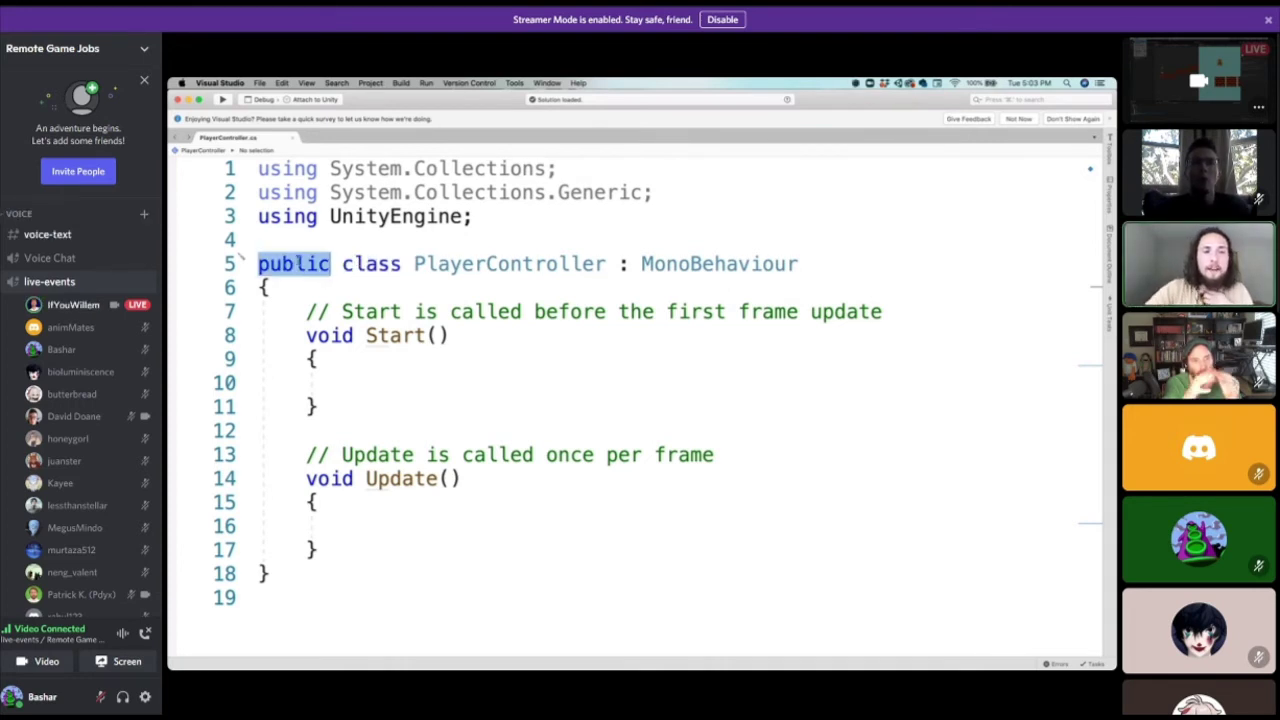
pyautogui.doubleClick(289, 264)
pyautogui.click(290, 287)
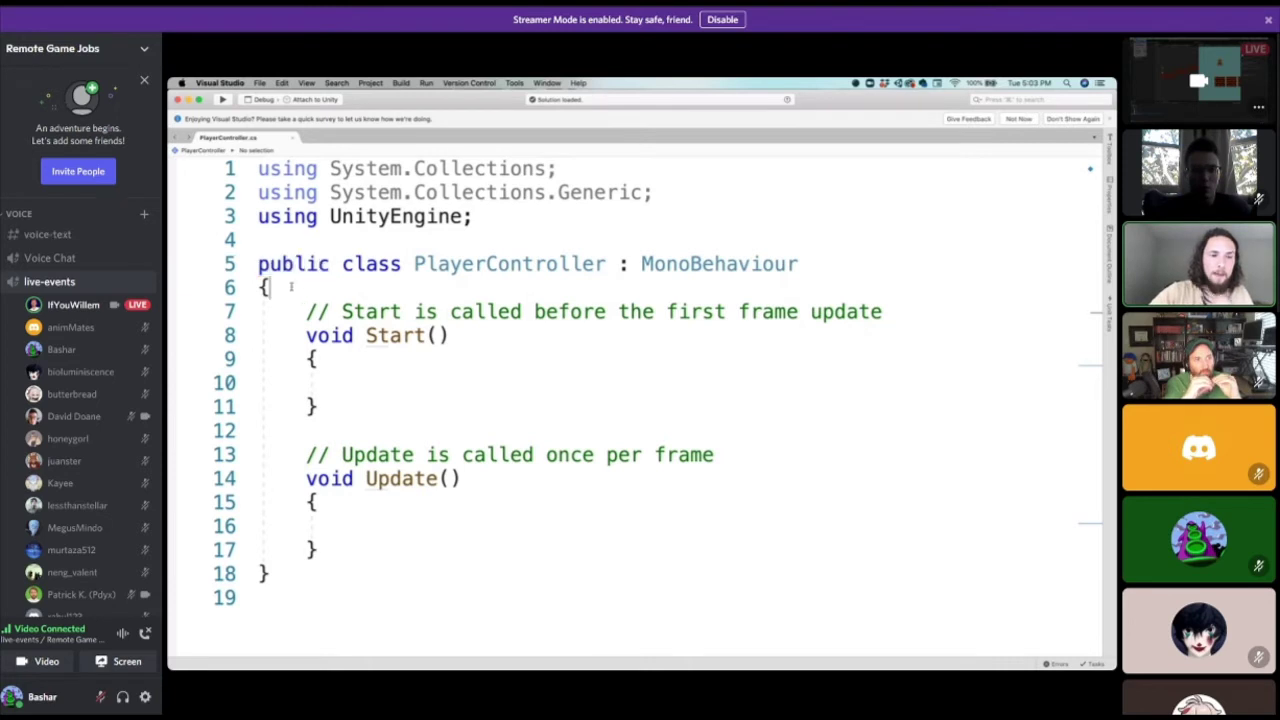
pyautogui.doubleClick(308, 265)
pyautogui.click(296, 288)
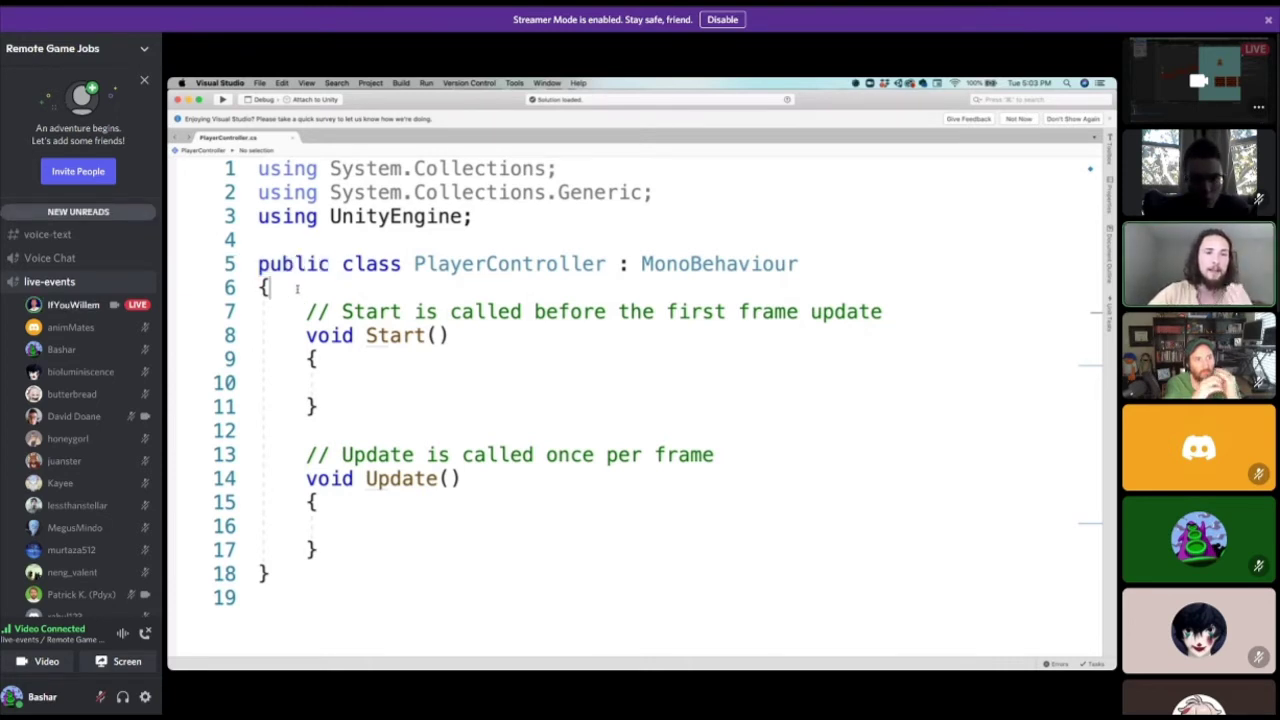
pyautogui.doubleClick(292, 268)
pyautogui.click(294, 285)
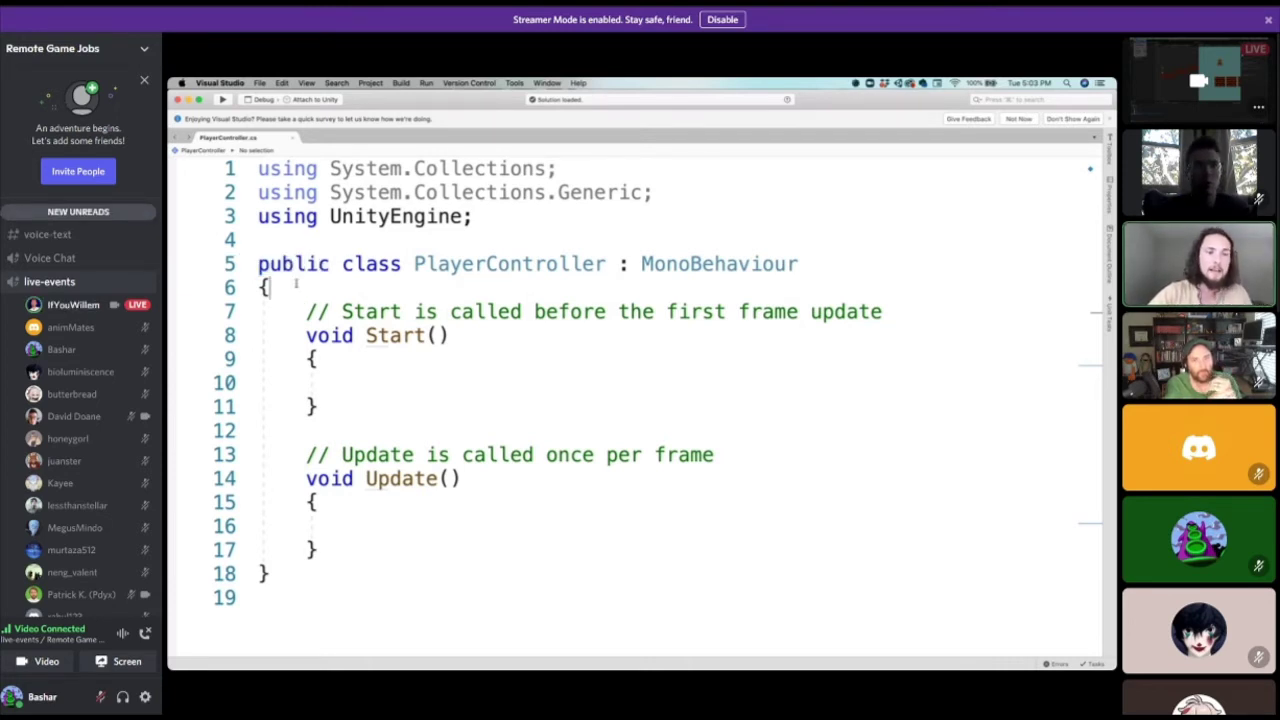
pyautogui.doubleClick(295, 268)
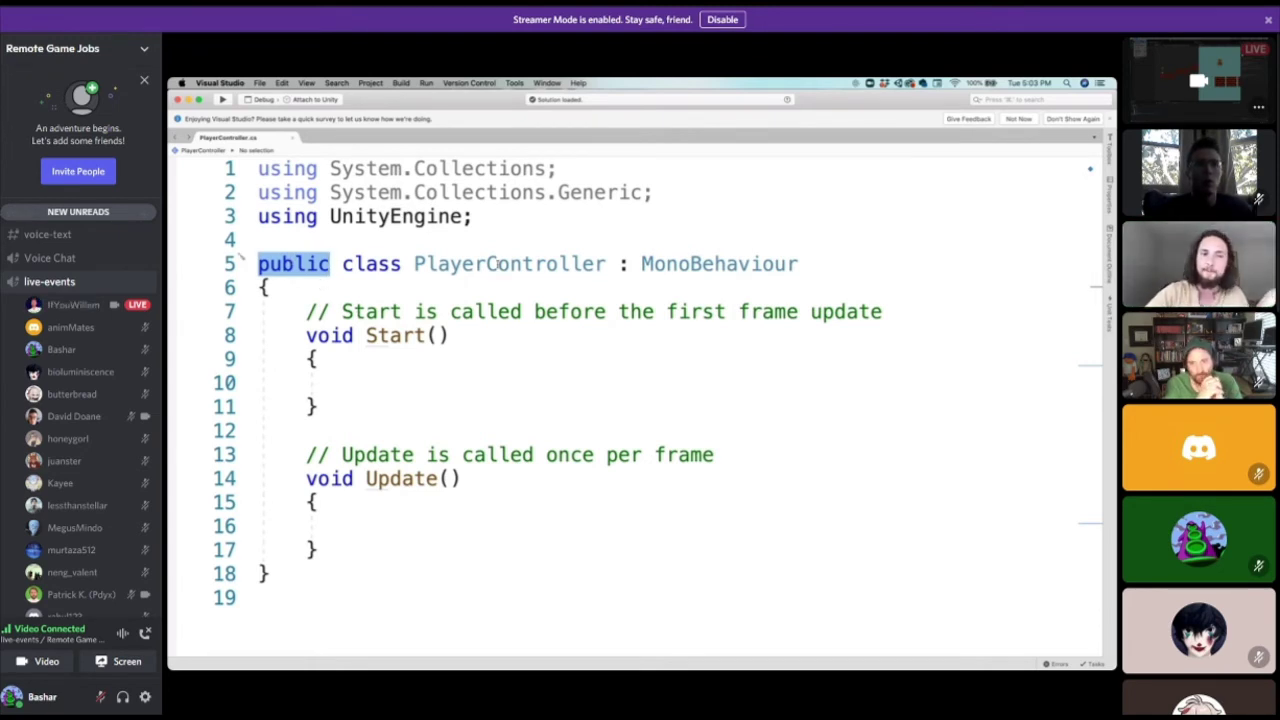
# Try replacing the class name PlayerController with Anything in the declaration, and undo the replacement.
pyautogui.doubleClick(520, 266)
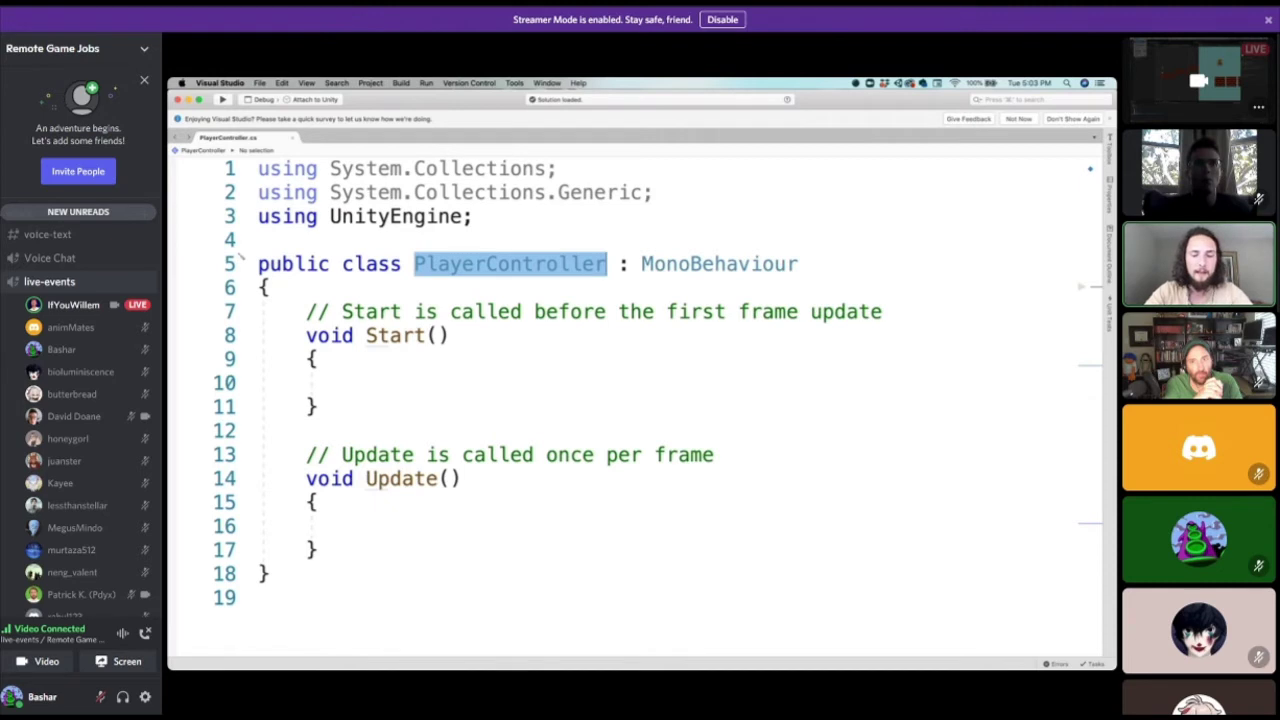
pyautogui.write('Anything')
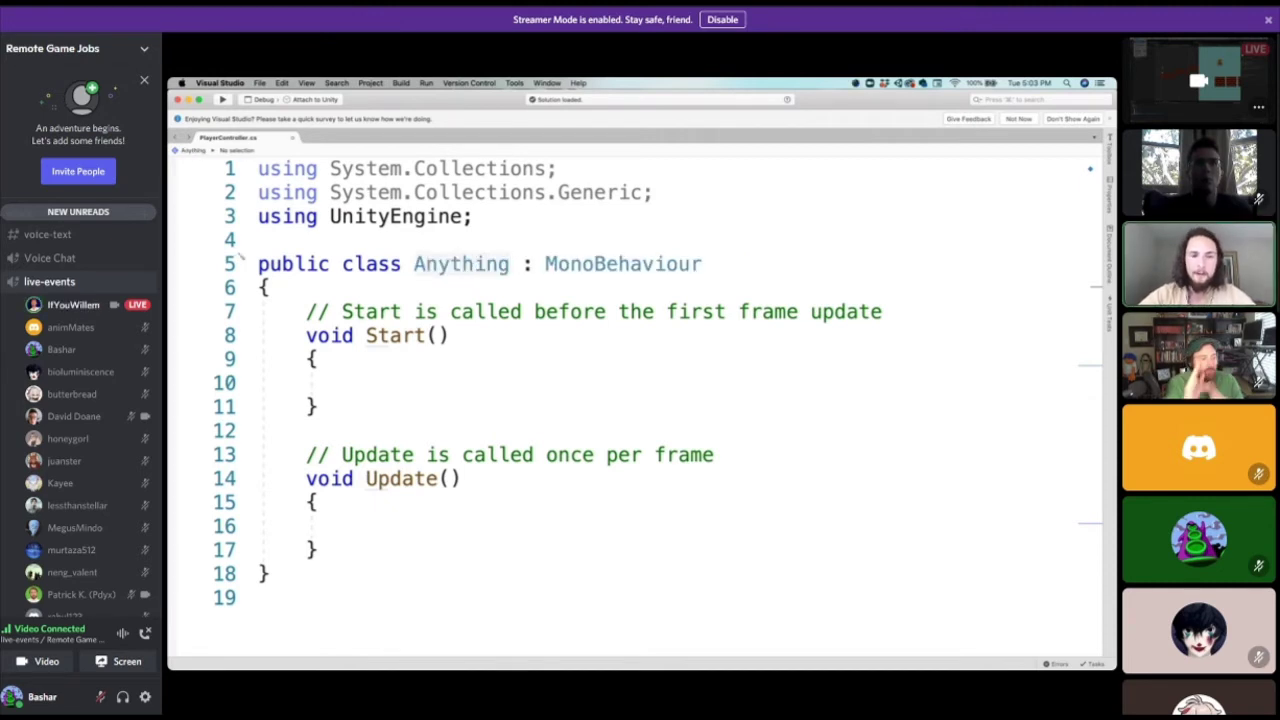
pyautogui.press('super+z')
pyautogui.press('super+z')
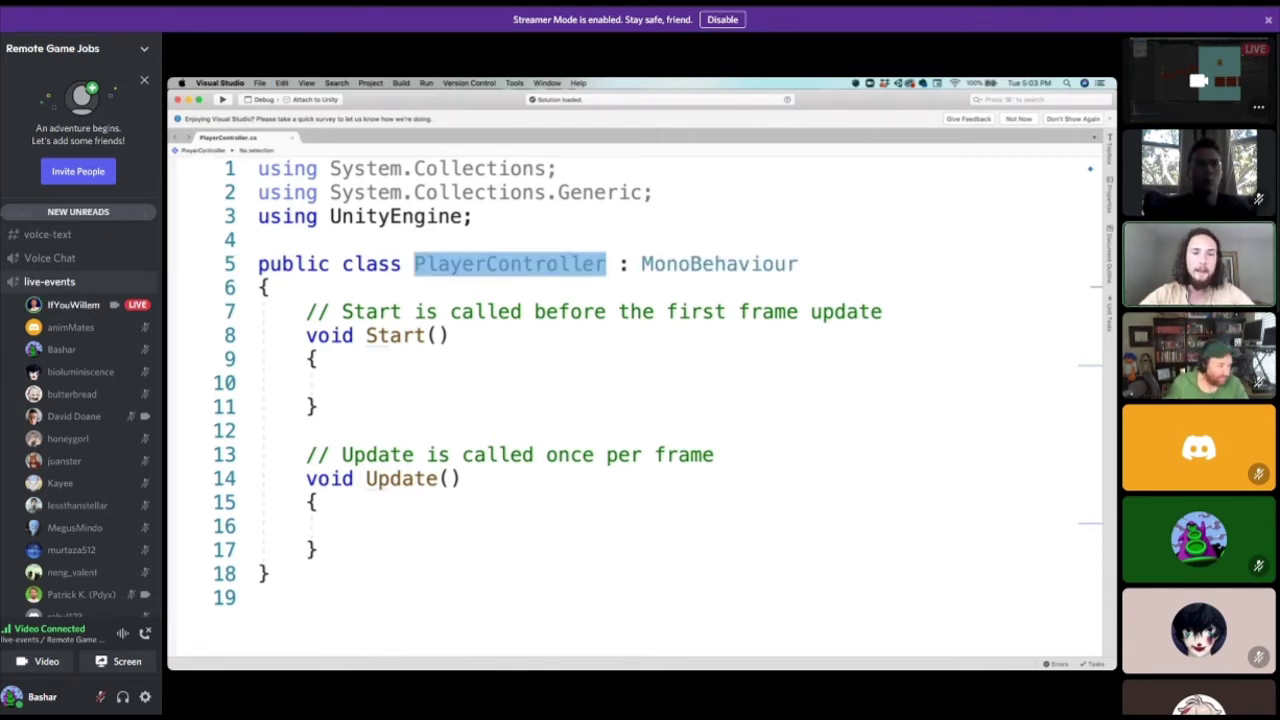
# Highlight the class name PlayerController and the ": MonoBehaviour" inheritance part of the declaration.
pyautogui.click(597, 369)
pyautogui.doubleClick(482, 265)
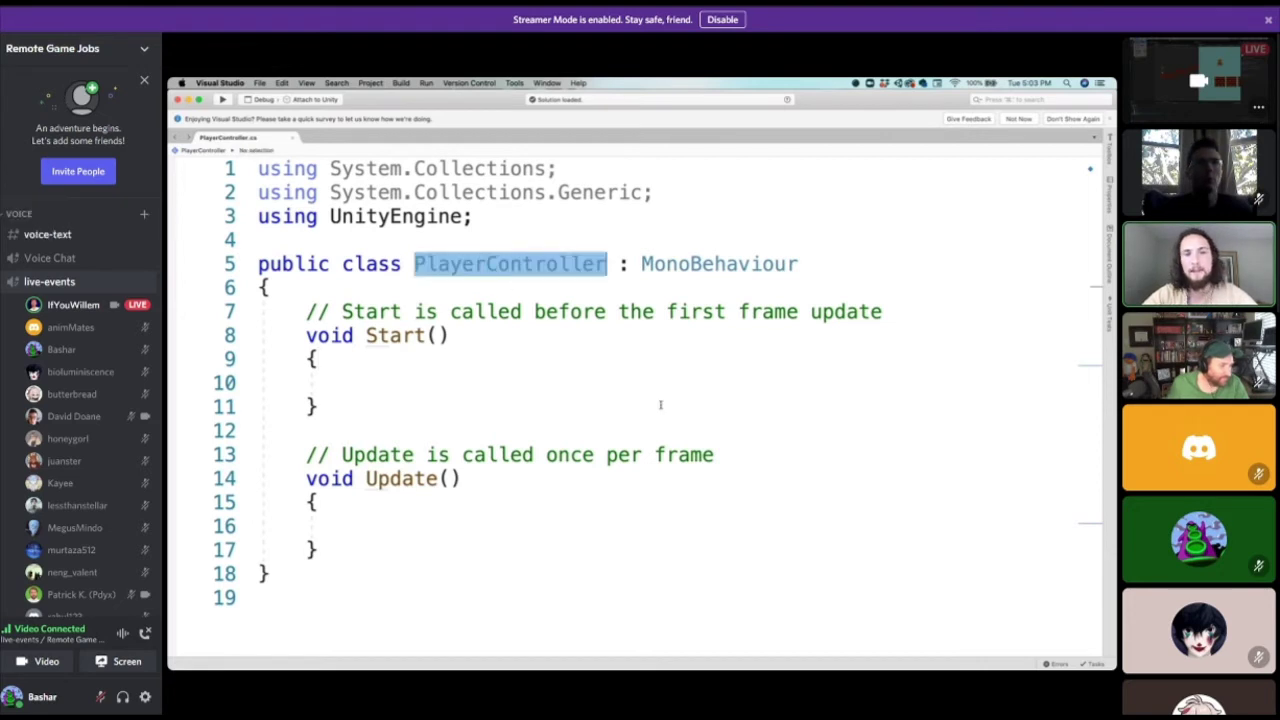
pyautogui.click(549, 363)
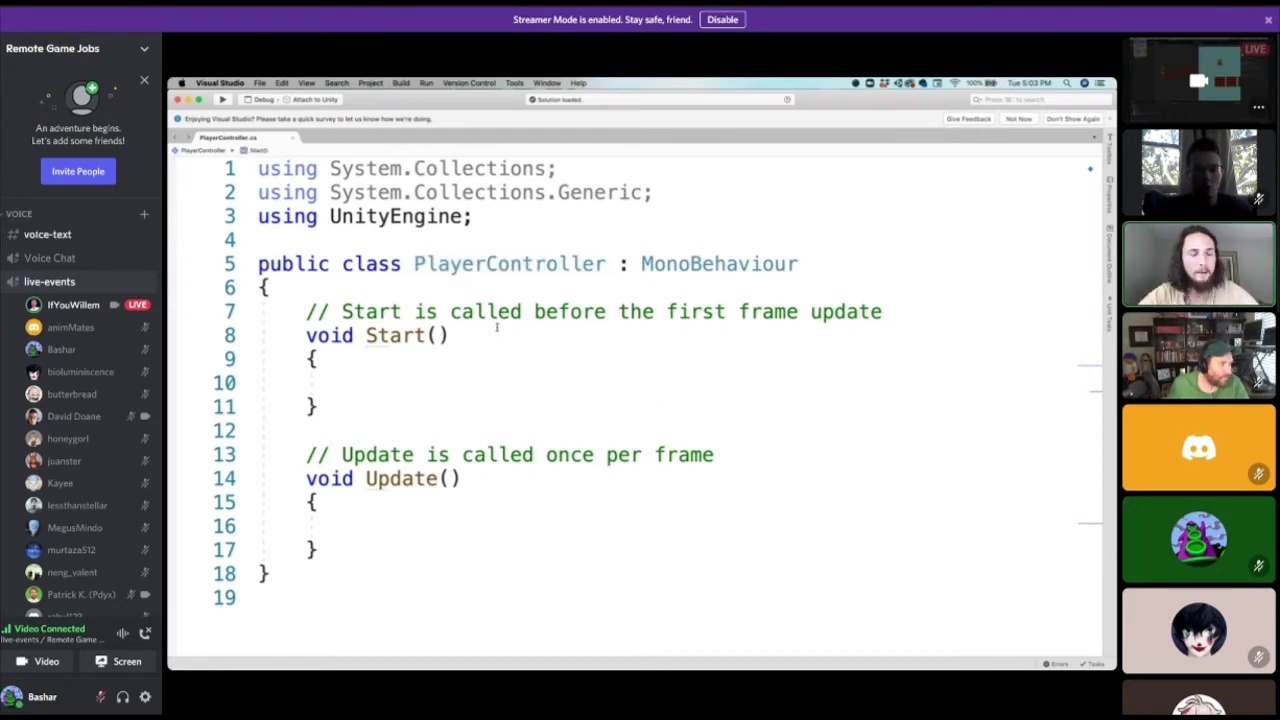
pyautogui.moveTo(414, 265); pyautogui.dragTo(606, 265)
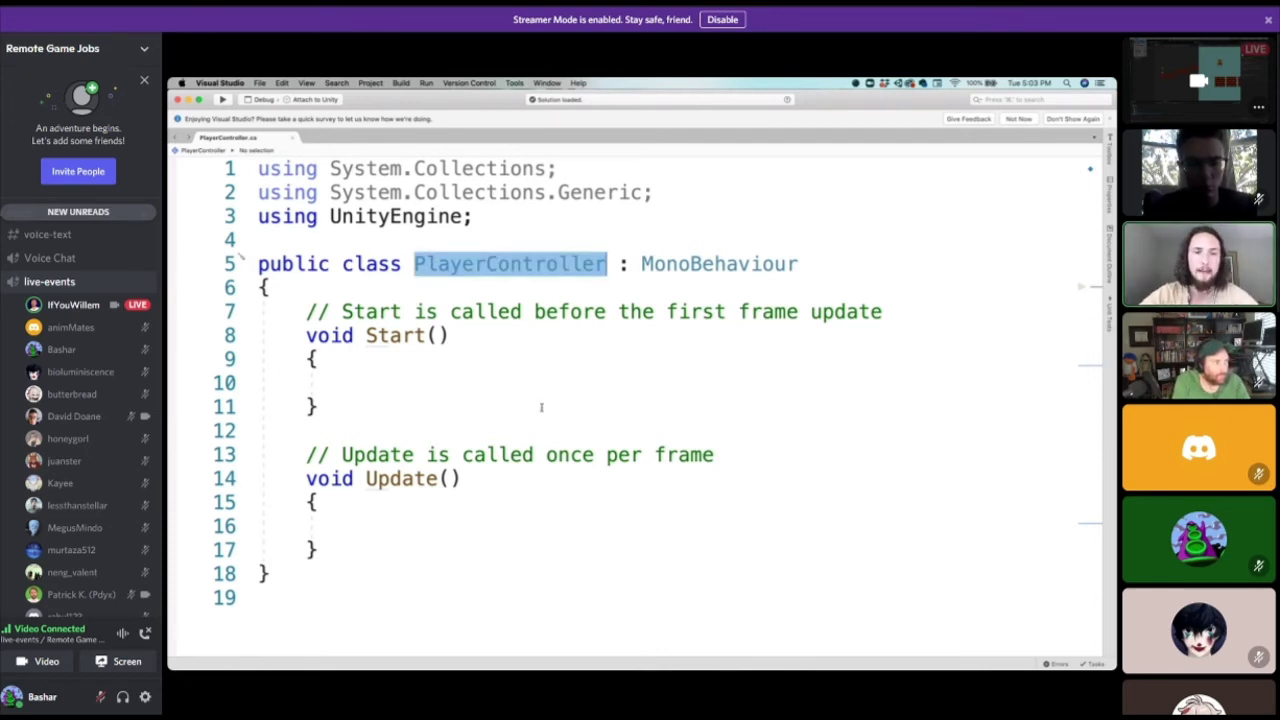
pyautogui.moveTo(617, 263); pyautogui.dragTo(800, 262)
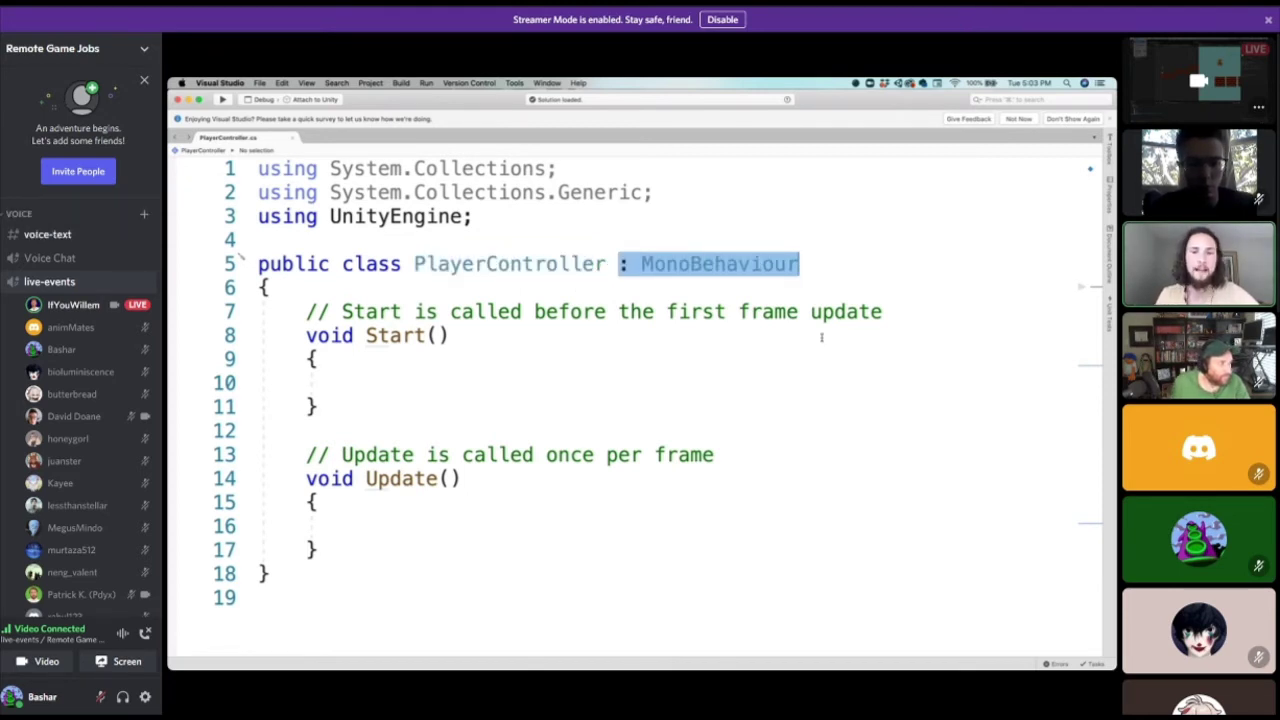
pyautogui.moveTo(617, 263); pyautogui.dragTo(816, 257)
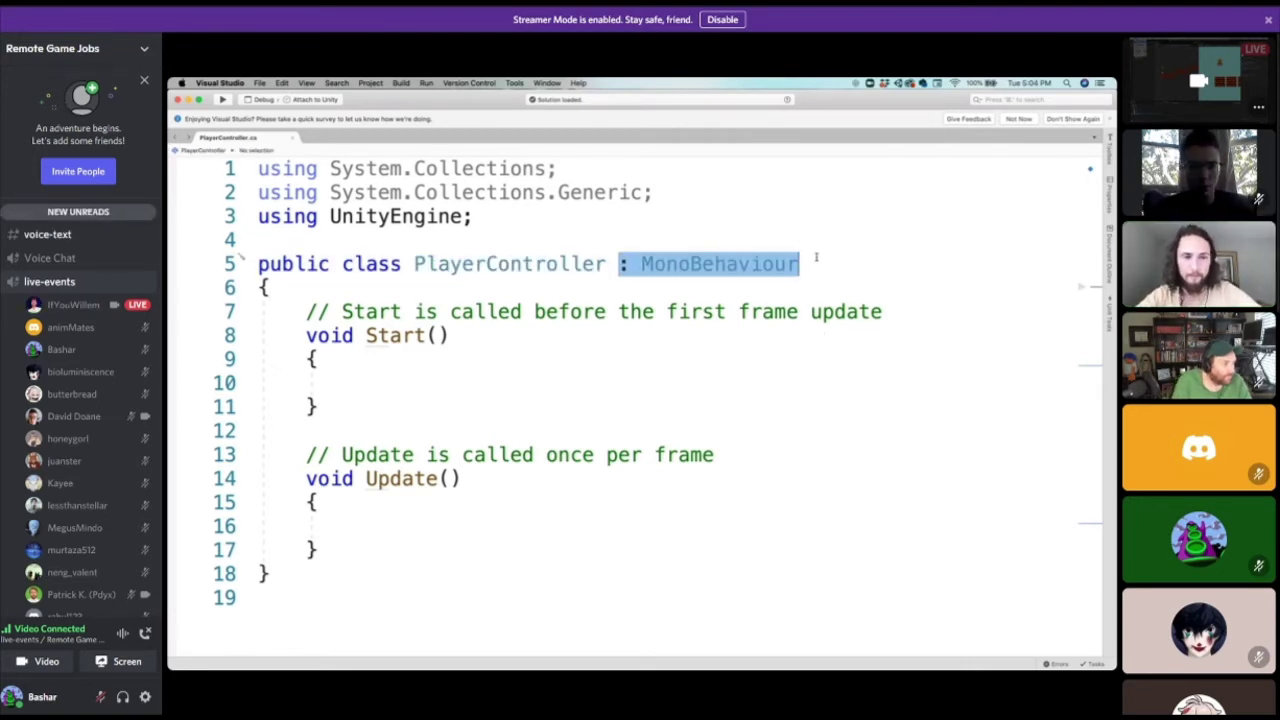
# Highlight the class's opening curly brace on line 6 and its matching closing brace on line 18.
pyautogui.click(279, 287)
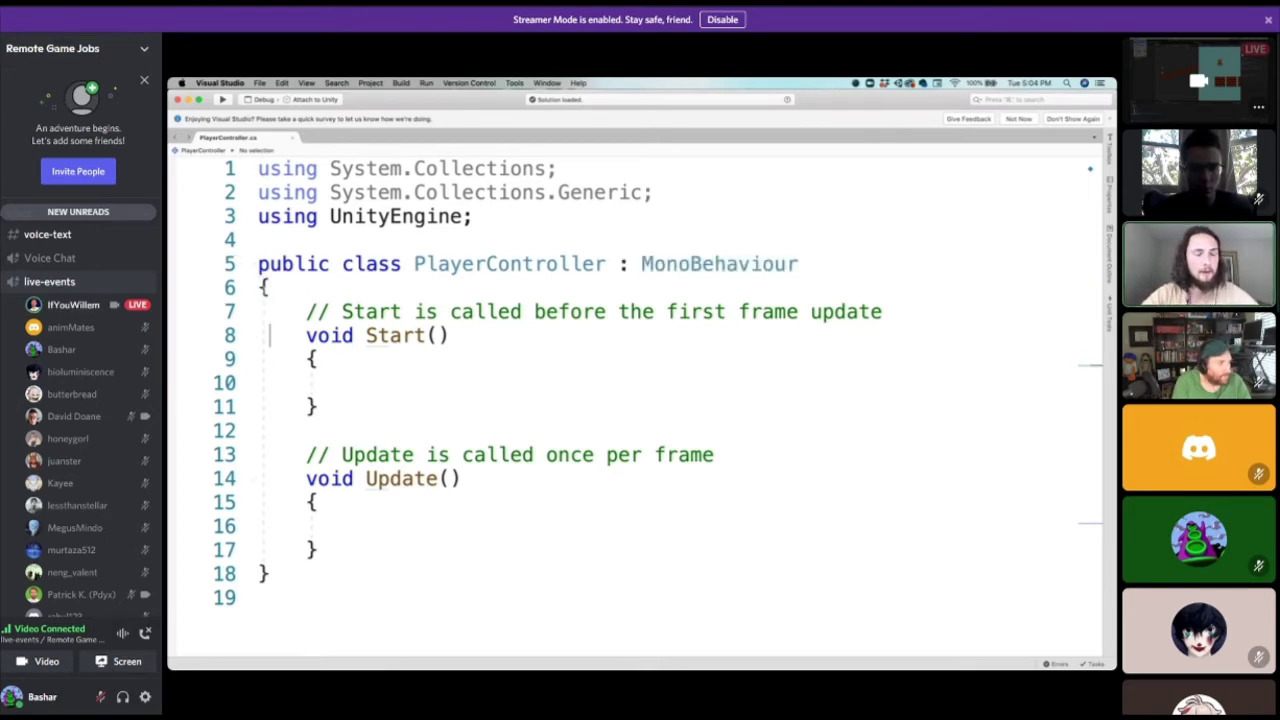
pyautogui.click(258, 573)
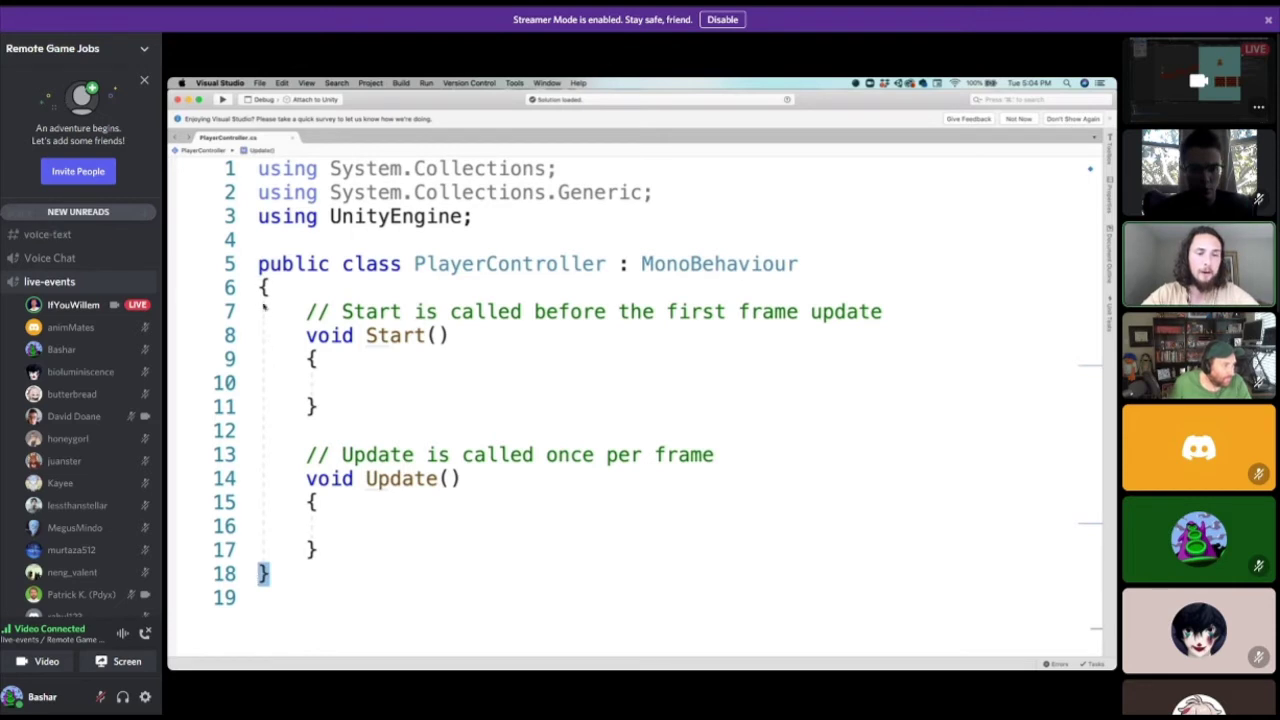
pyautogui.click(275, 572)
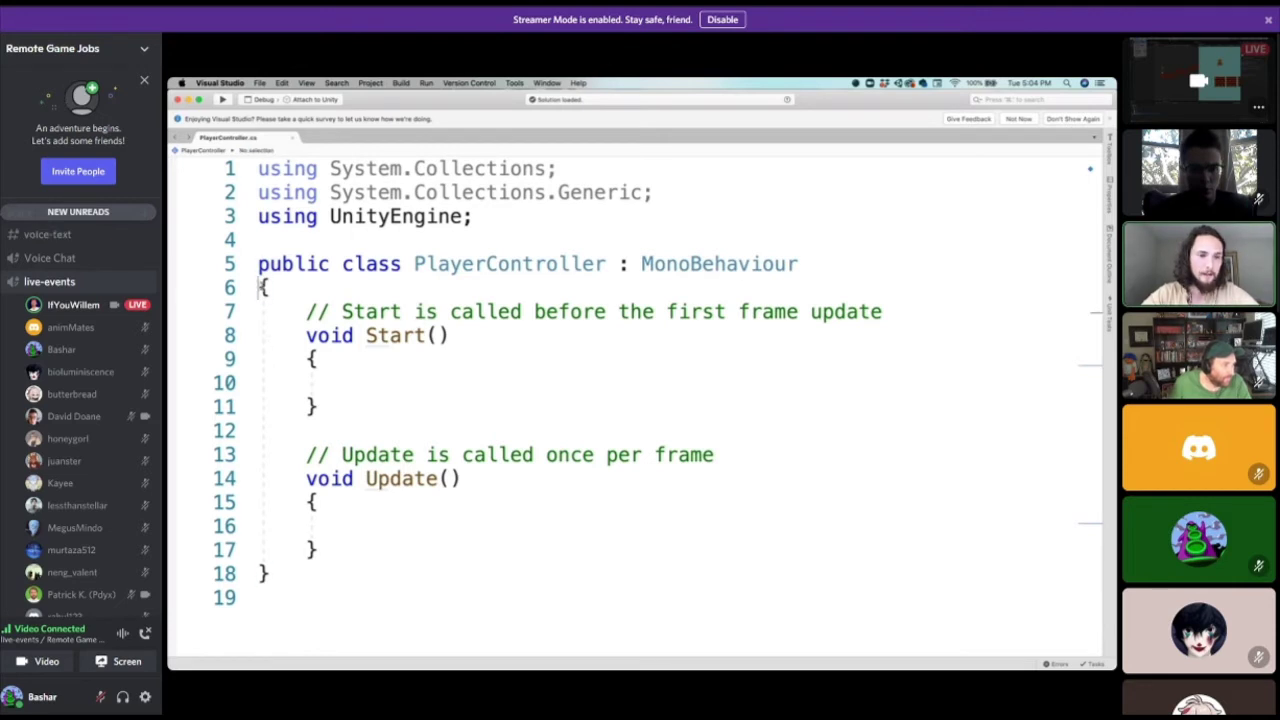
pyautogui.click(260, 573)
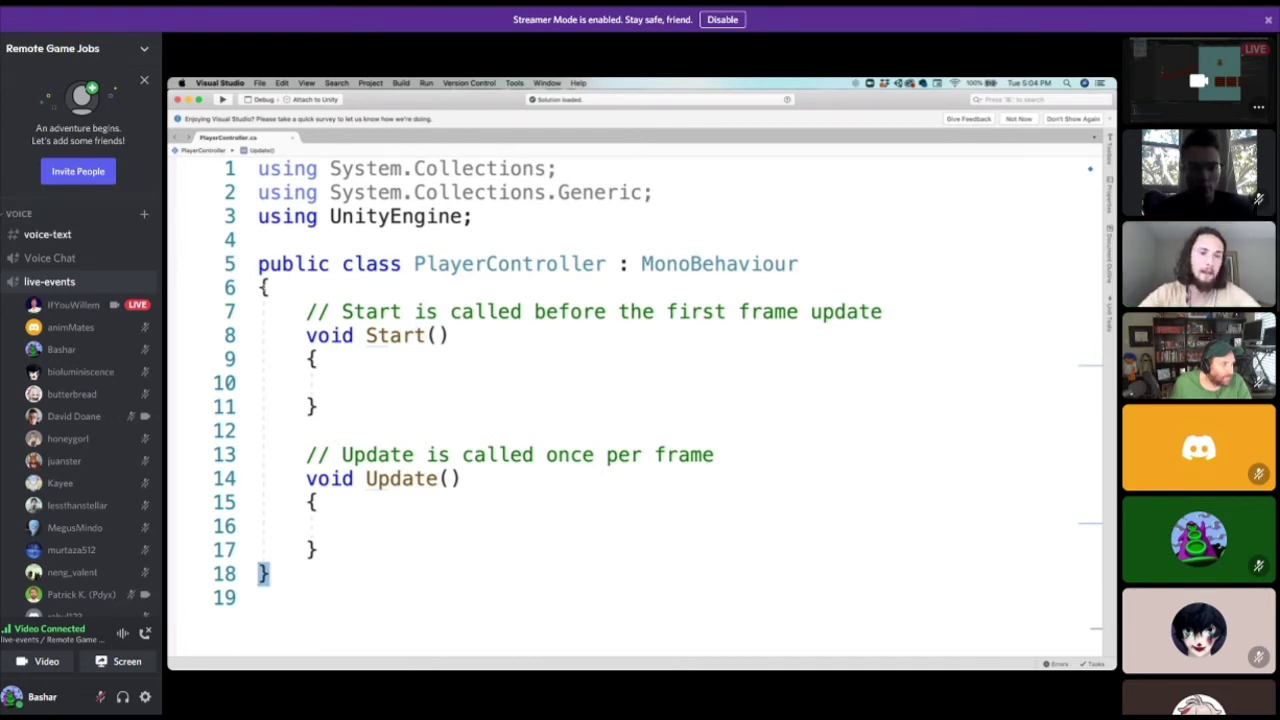
pyautogui.click(264, 287)
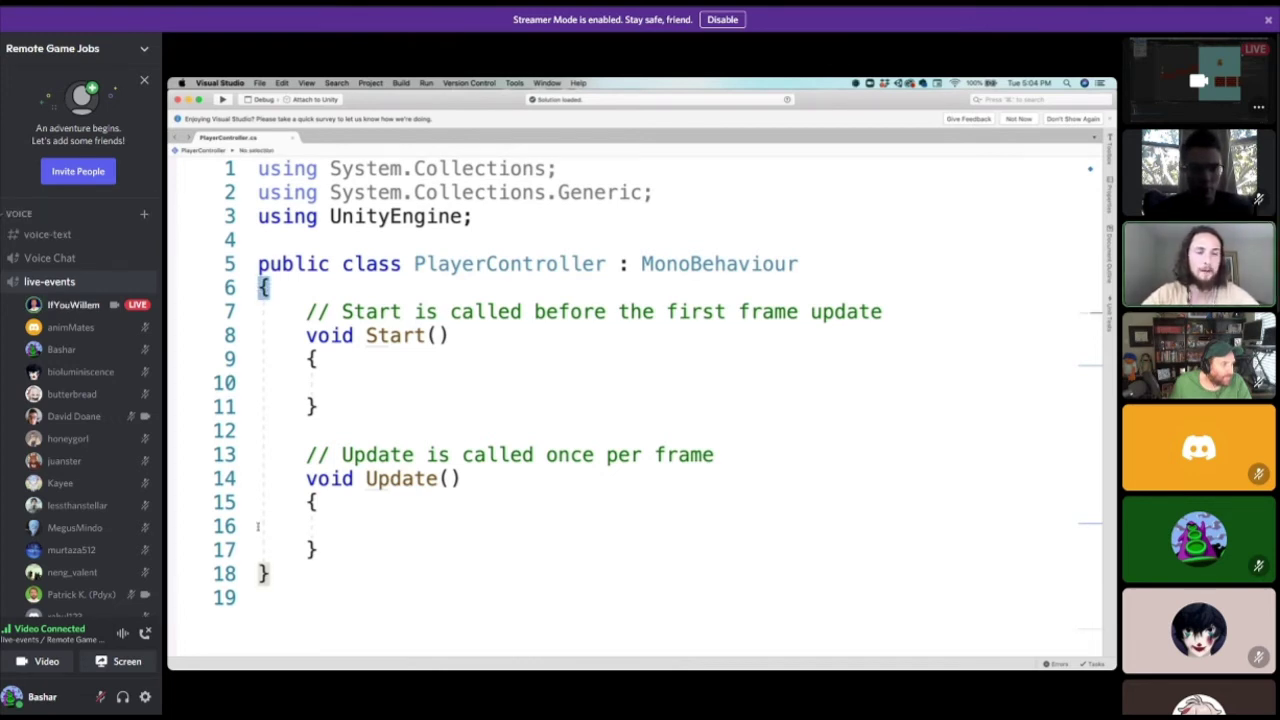
pyautogui.click(252, 576)
pyautogui.moveTo(262, 575)
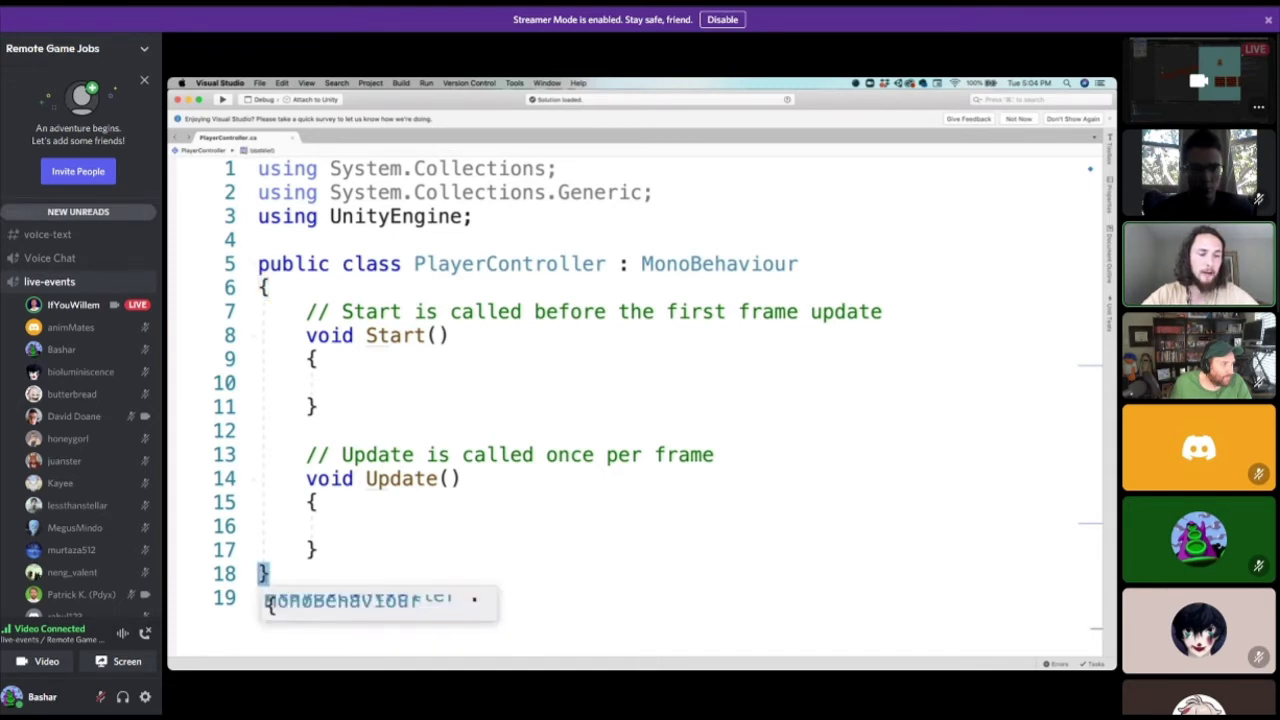
pyautogui.click(266, 288)
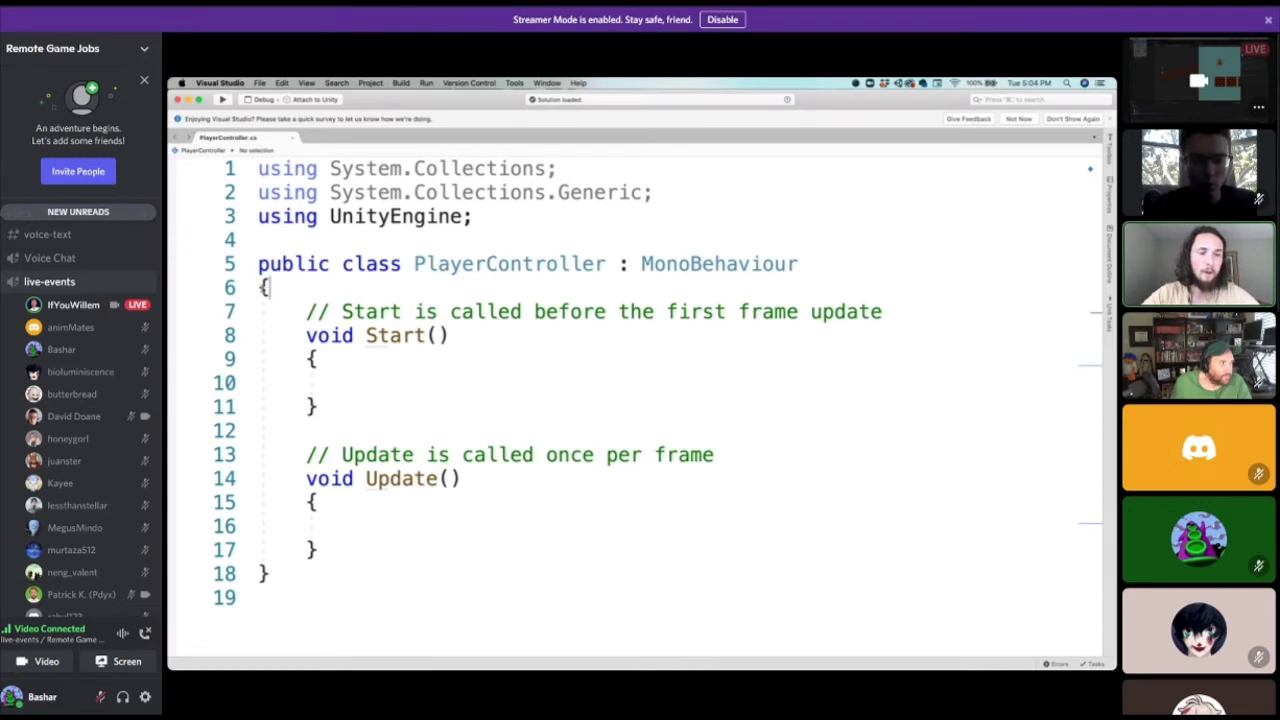
# Remove the class's closing curly brace on line 18 and put it back.
pyautogui.click(461, 338)
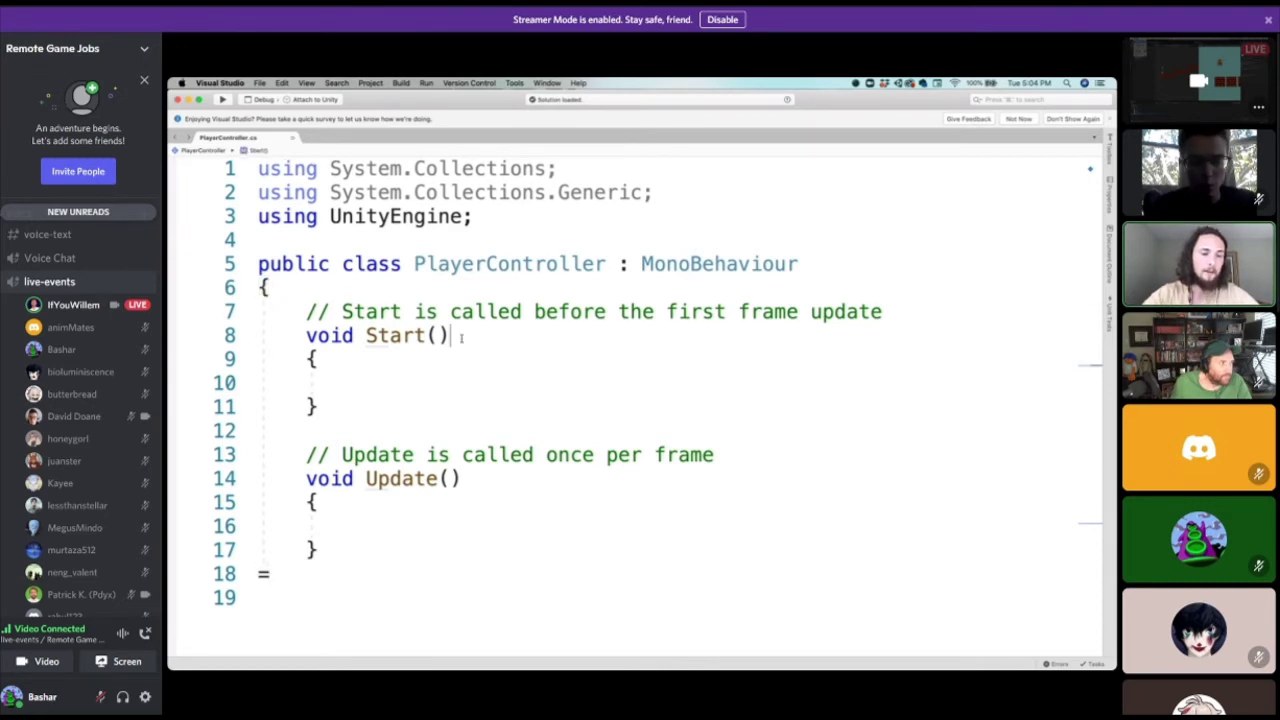
pyautogui.click(420, 427)
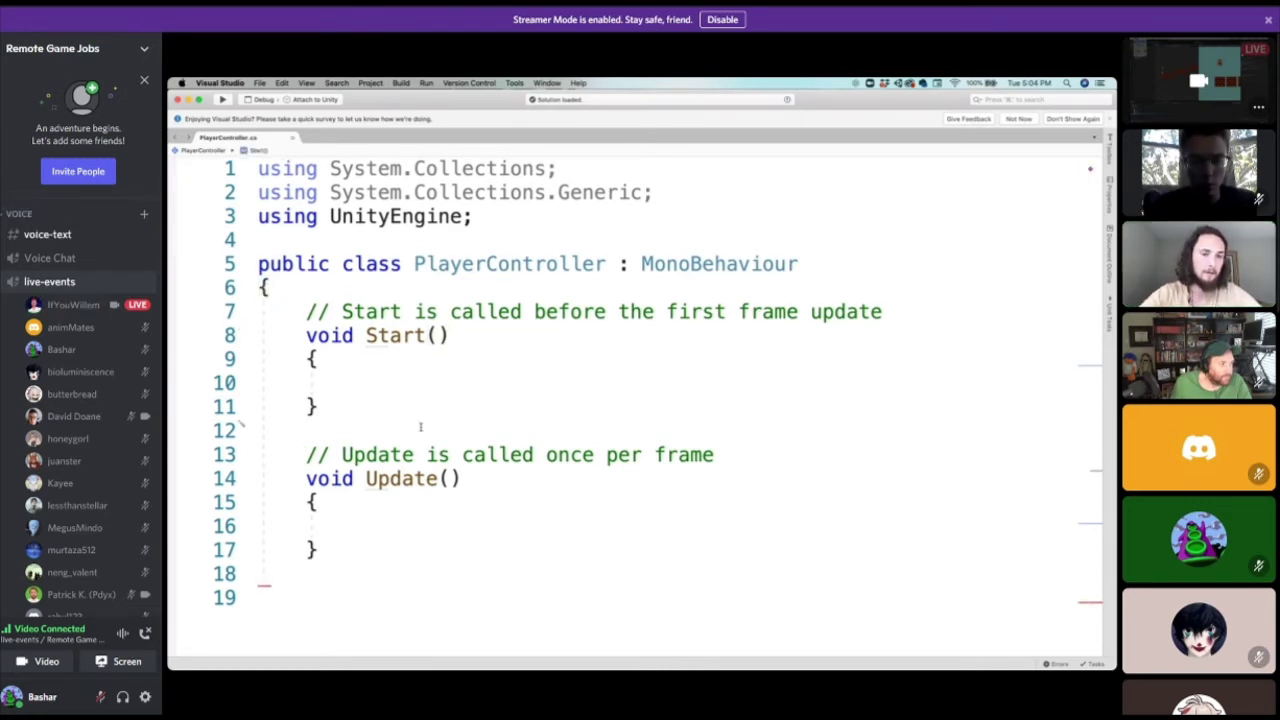
pyautogui.click(272, 576)
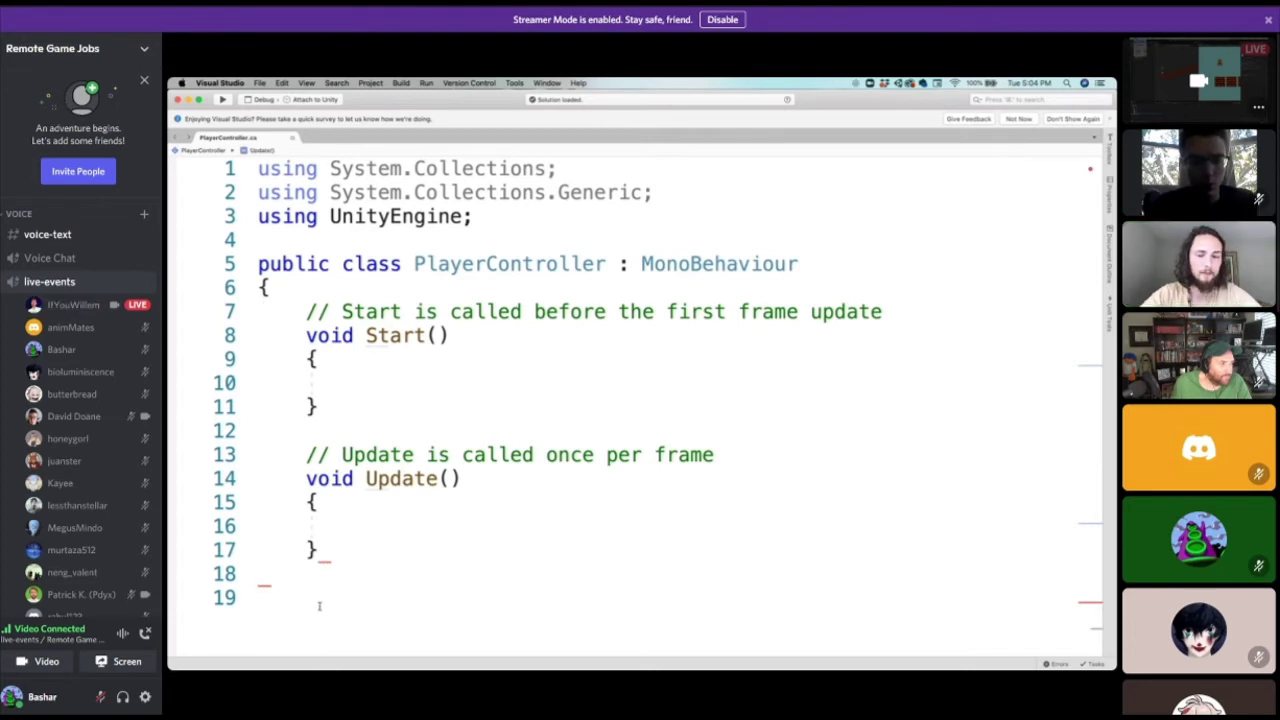
pyautogui.write('}')
# Highlight the class's opening and closing braces, the full declaration line and the name PlayerController in it.
pyautogui.click(260, 264)
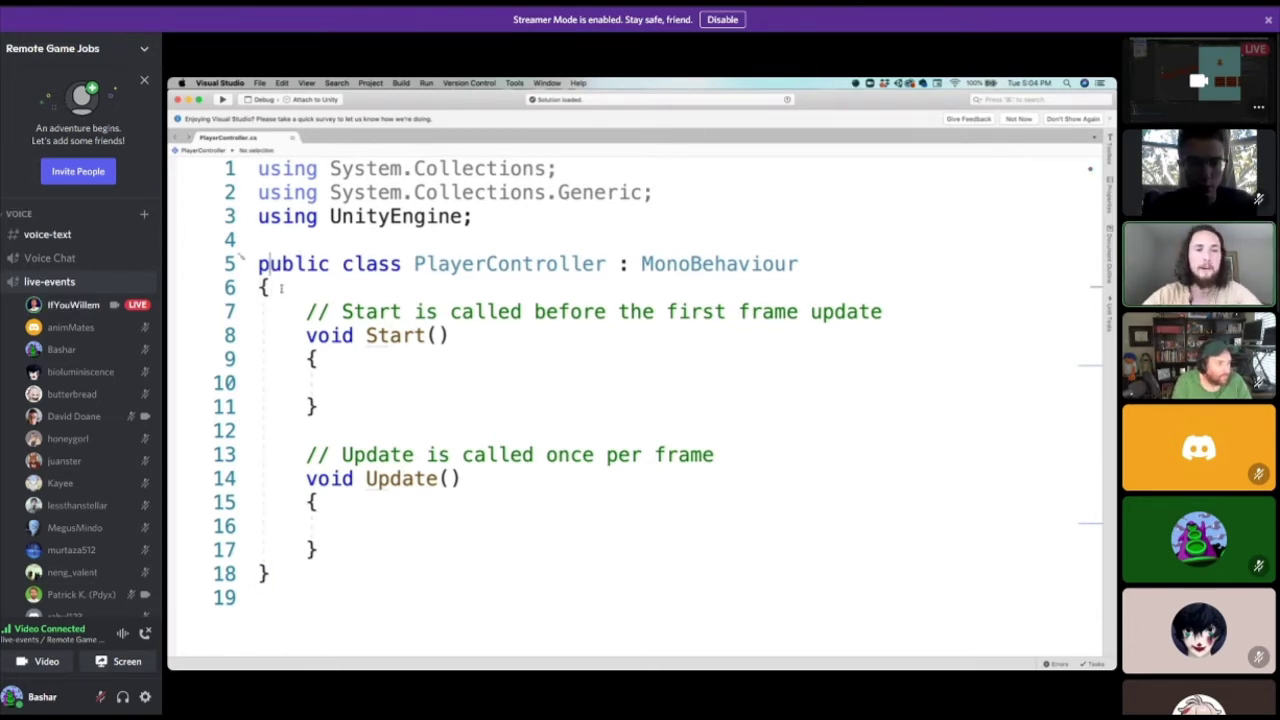
pyautogui.click(264, 288)
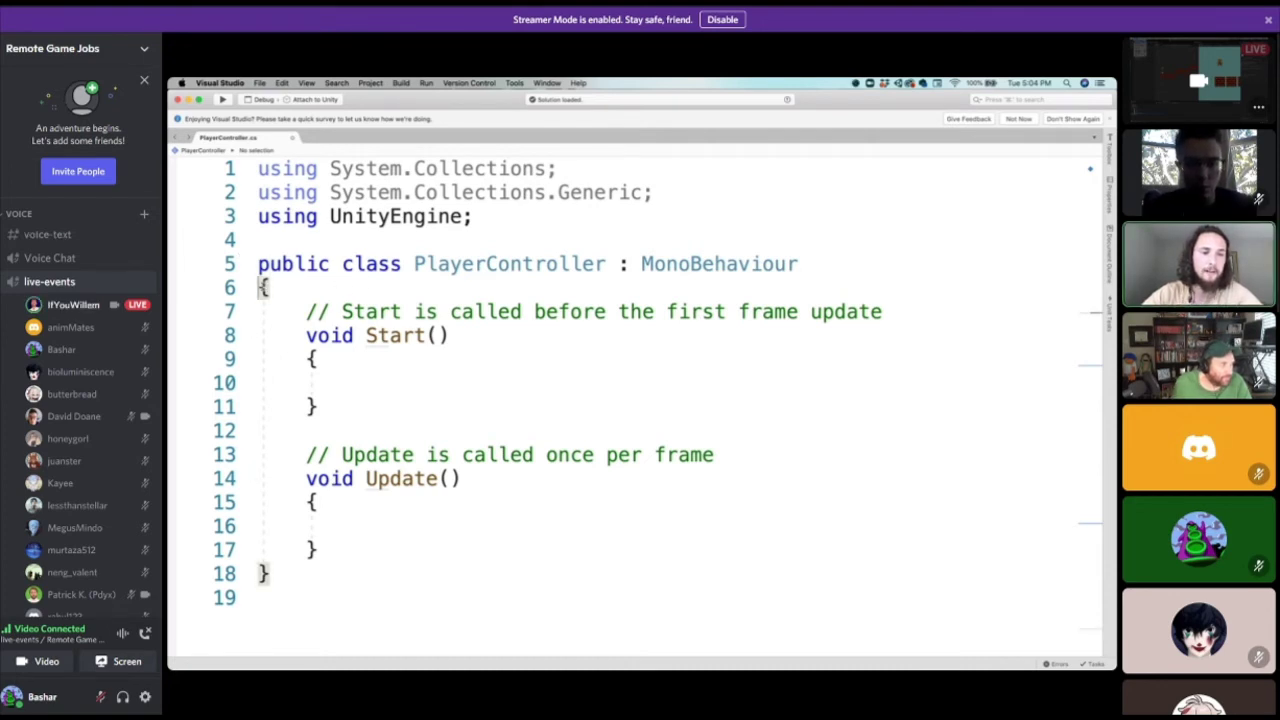
pyautogui.moveTo(260, 288); pyautogui.dragTo(275, 286)
pyautogui.moveTo(272, 577); pyautogui.dragTo(248, 578)
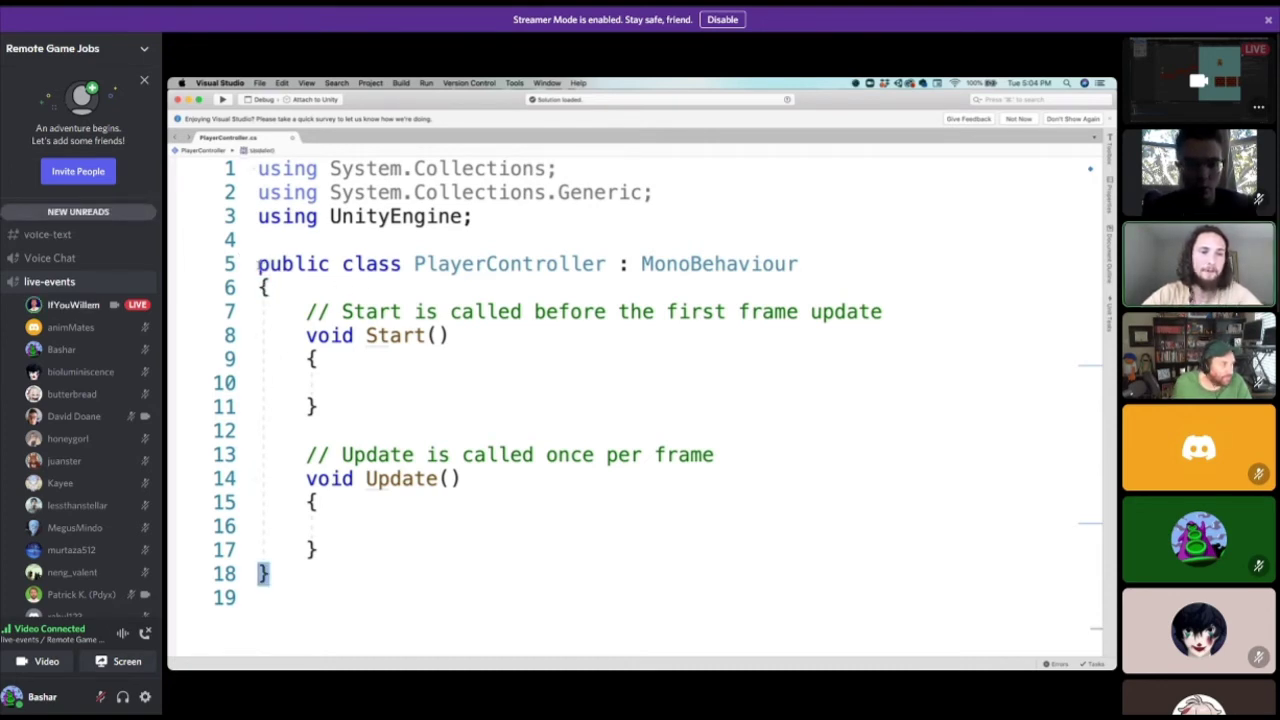
pyautogui.moveTo(258, 264); pyautogui.dragTo(800, 264)
pyautogui.click(498, 264)
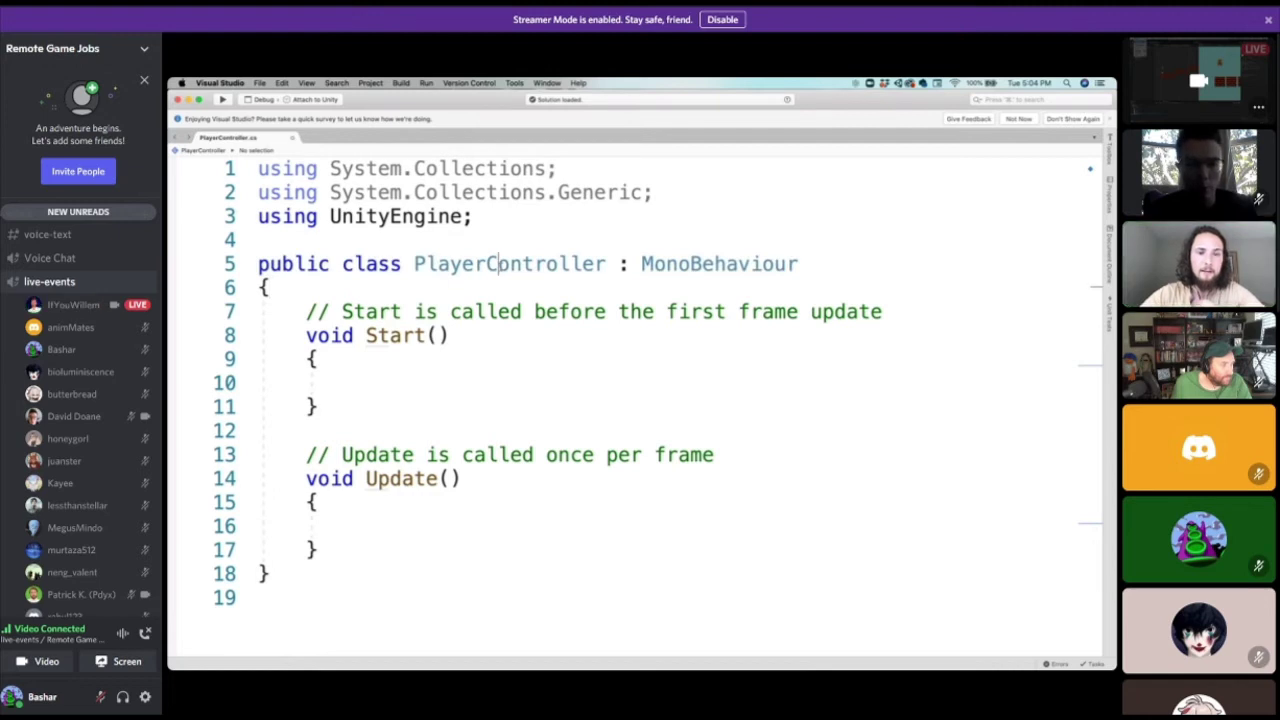
pyautogui.doubleClick(498, 264)
# Highlight the brace pair enclosing the class body once more, and the PlayerController class name above it.
pyautogui.scroll(-2, 368, 299)
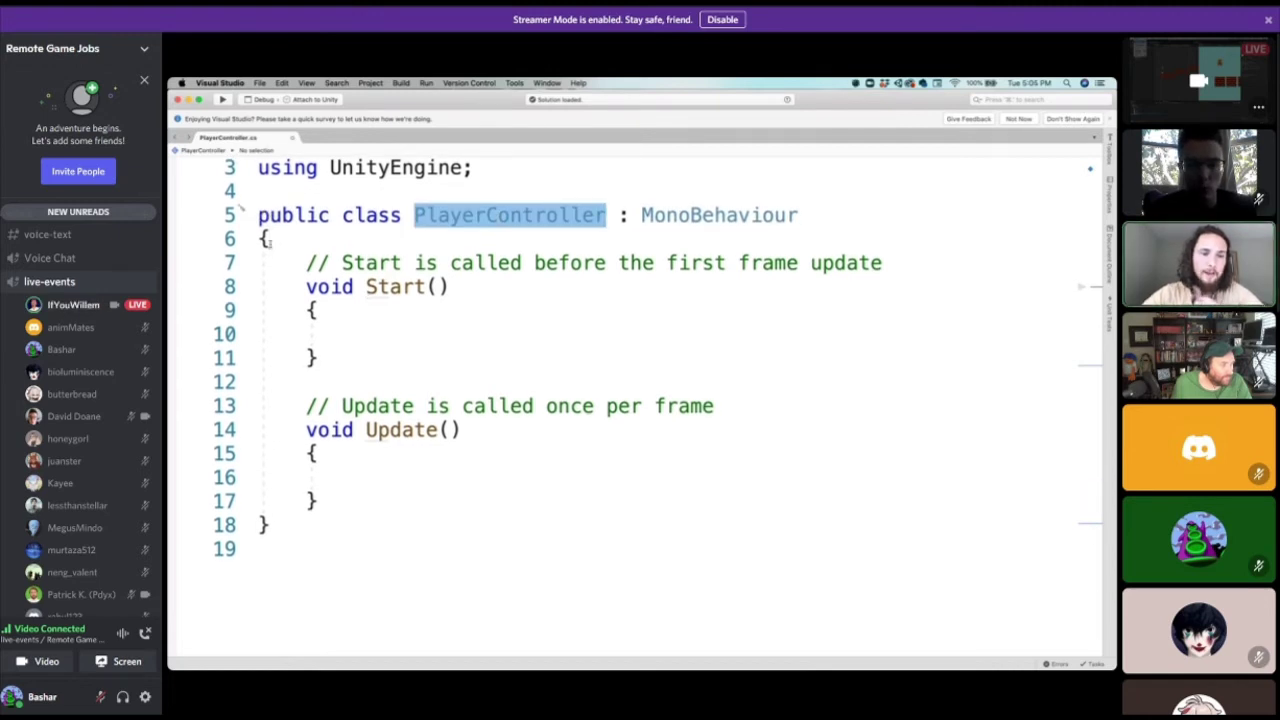
pyautogui.moveTo(259, 240); pyautogui.dragTo(270, 240)
pyautogui.moveTo(272, 524); pyautogui.dragTo(258, 524)
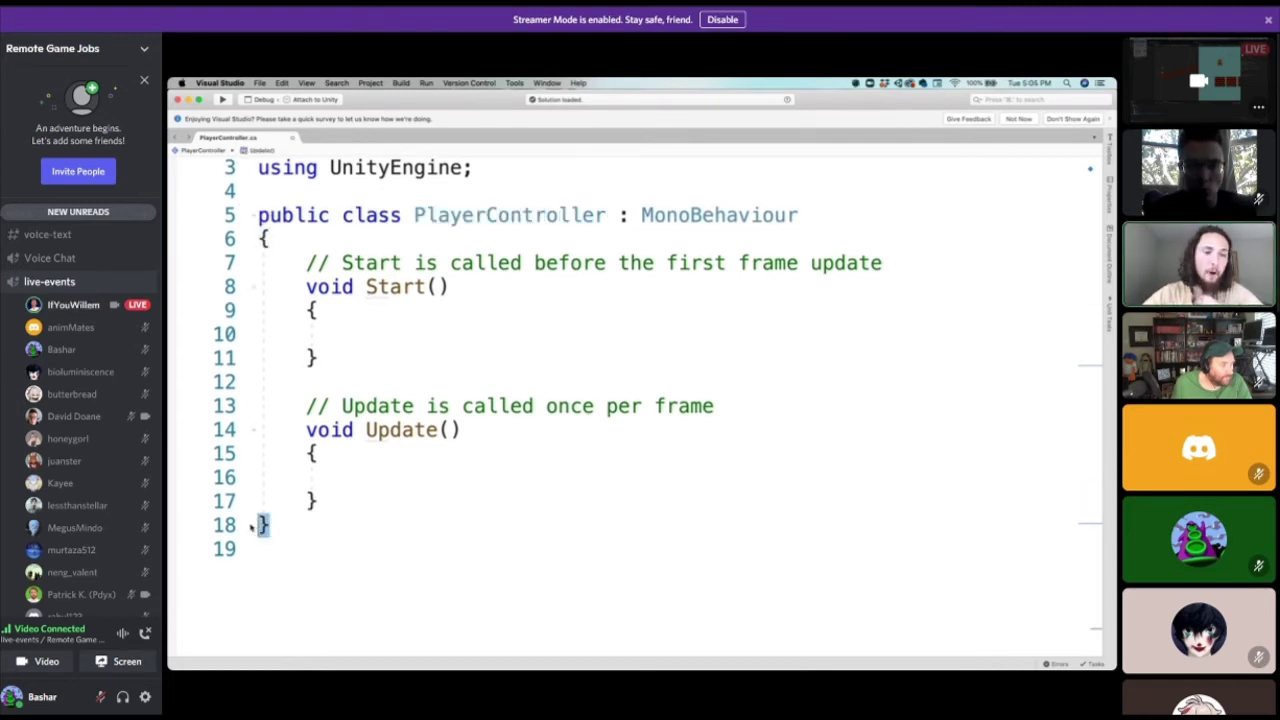
pyautogui.scroll(2, 461, 296)
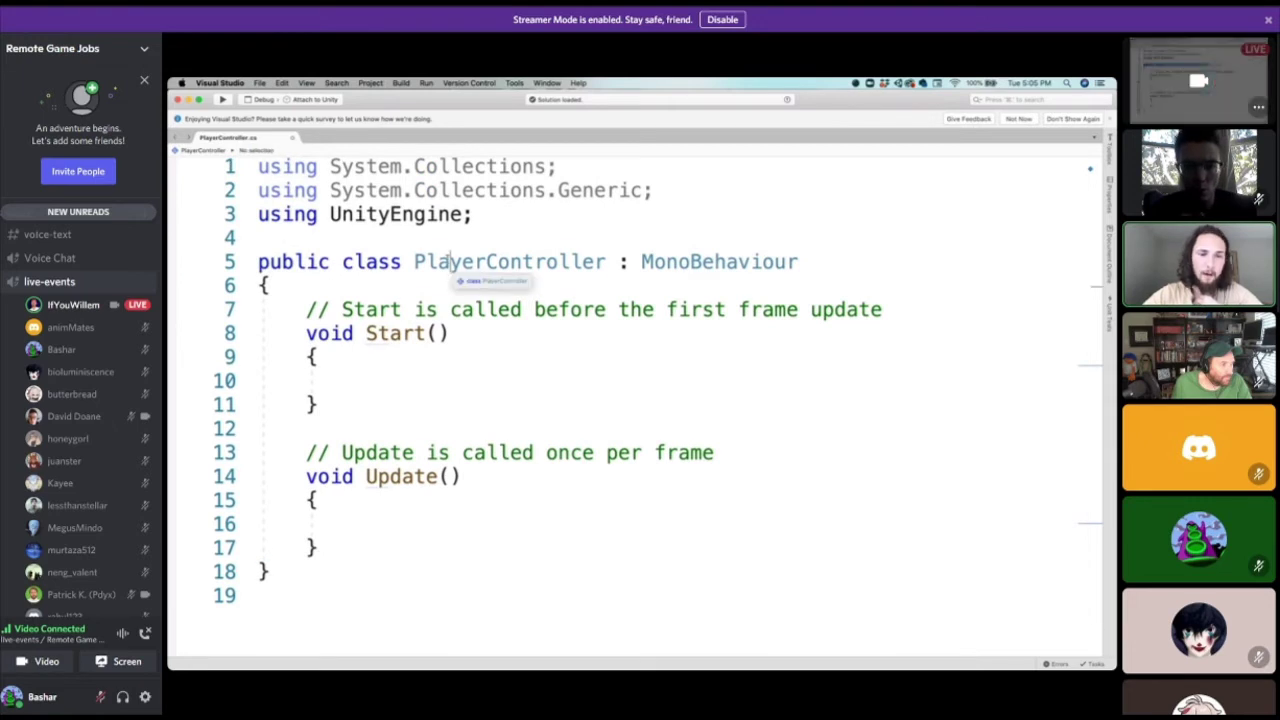
pyautogui.doubleClick(447, 260)
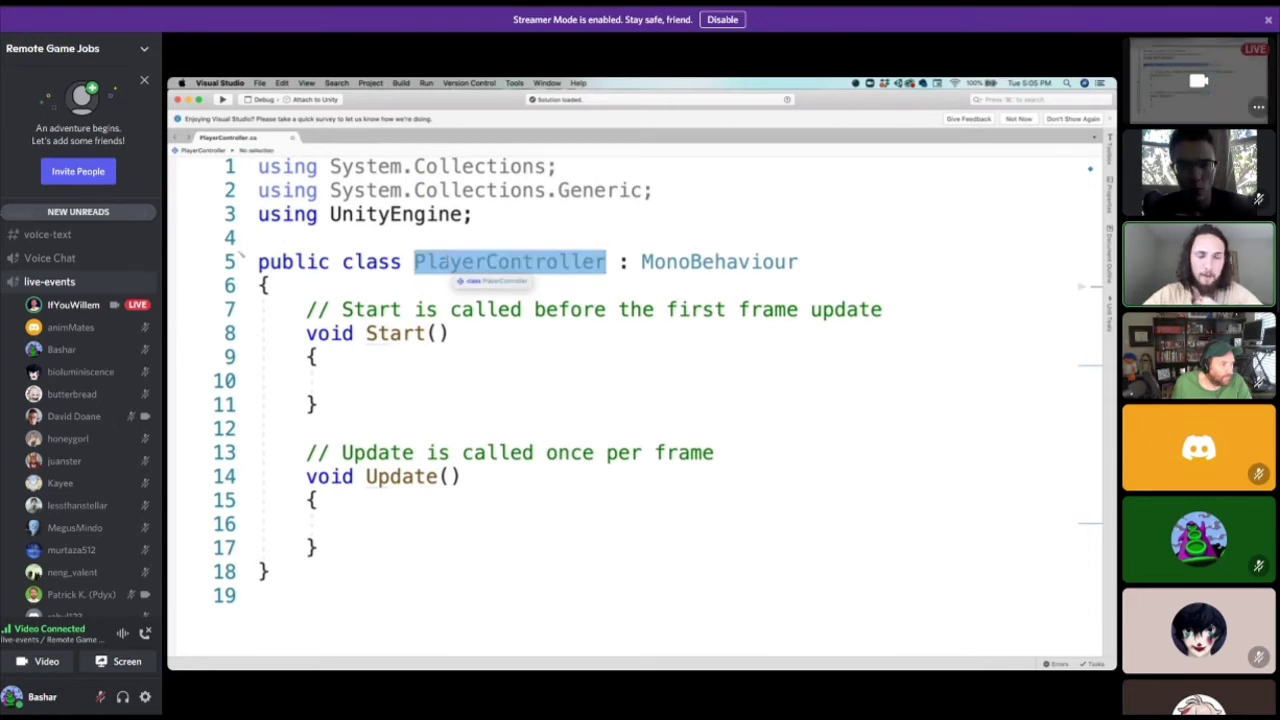
# Add the statement Thing(); to the body of Start and highlight it together with the method name Start.
pyautogui.click(371, 384)
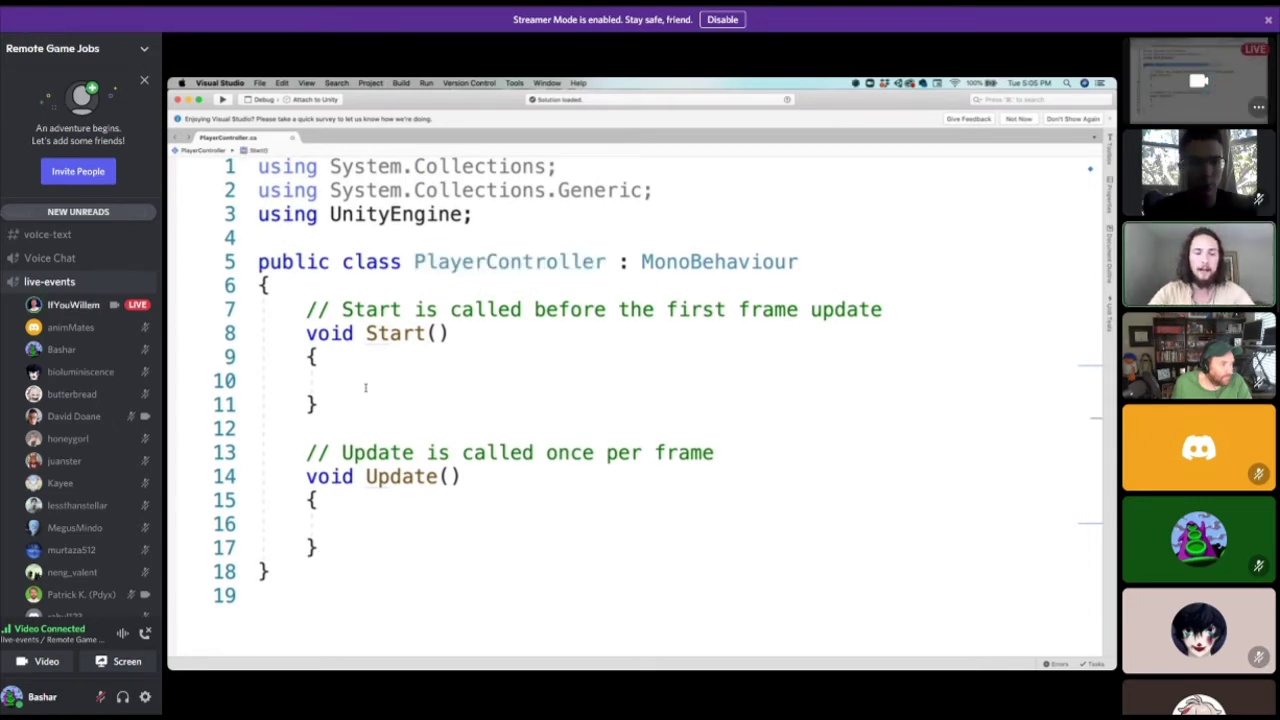
pyautogui.write('Thing')
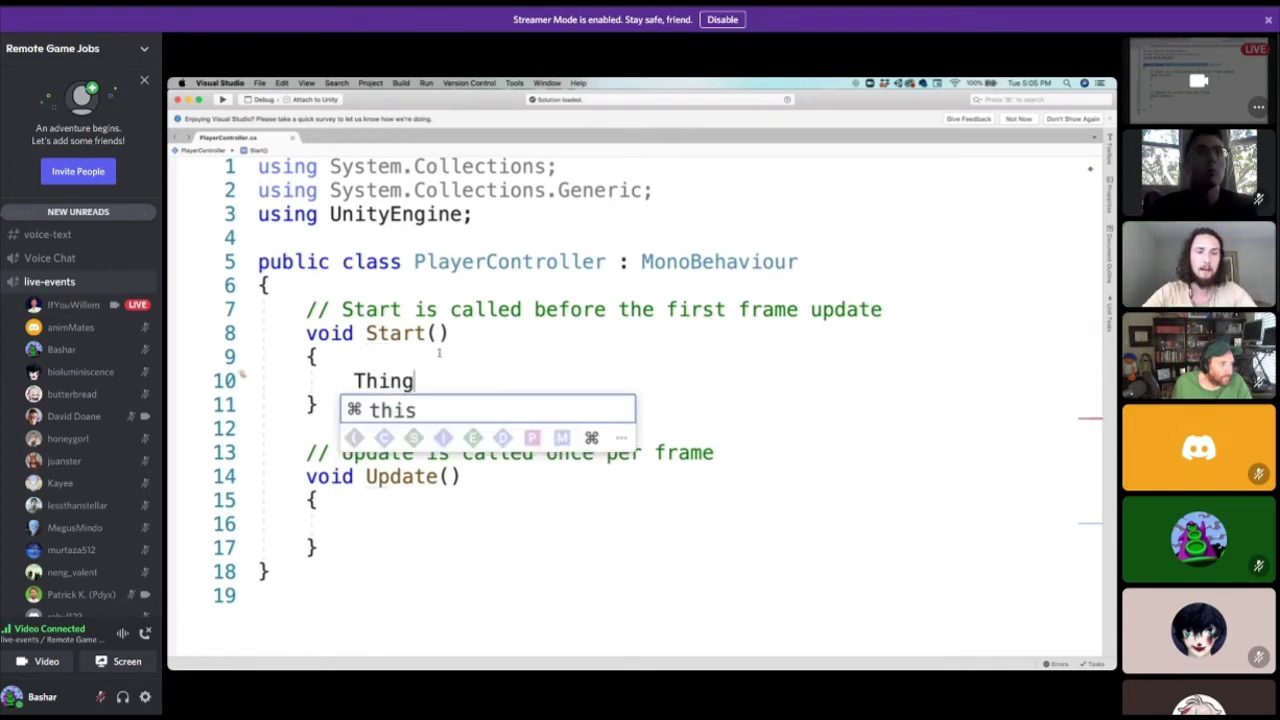
pyautogui.write('();')
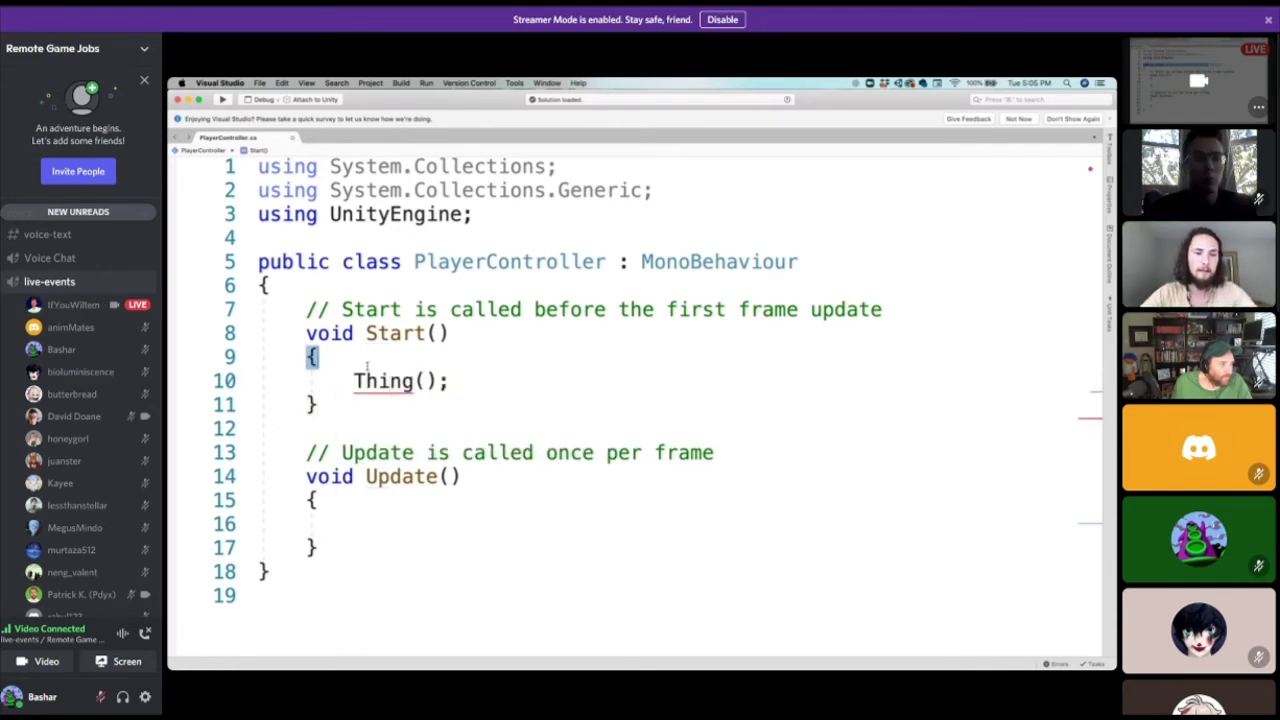
pyautogui.doubleClick(383, 383)
pyautogui.doubleClick(395, 332)
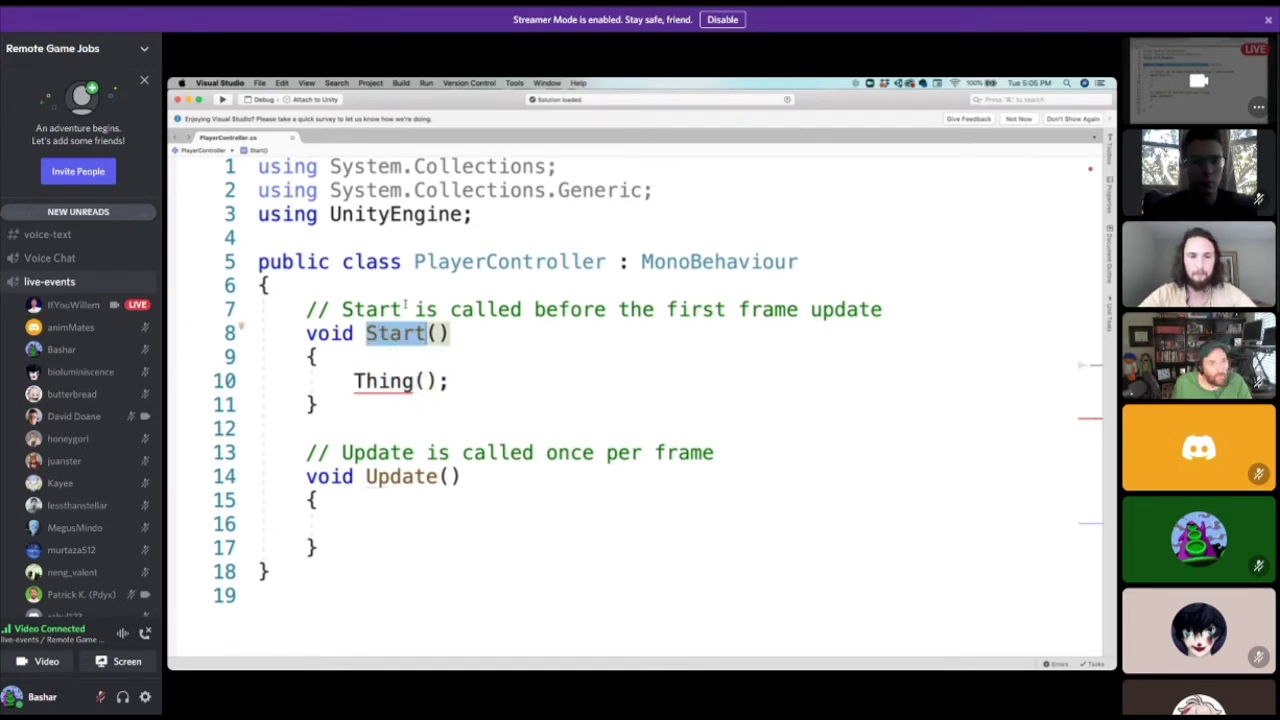
pyautogui.moveTo(354, 382); pyautogui.dragTo(463, 369)
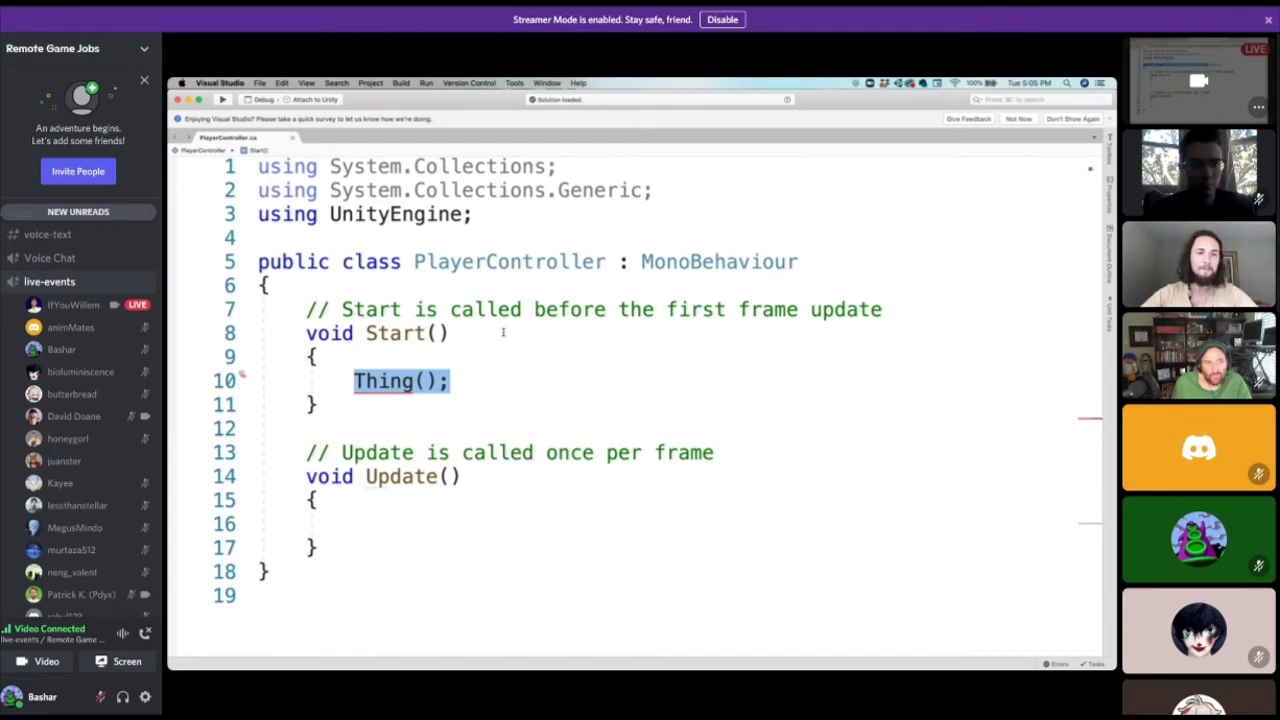
# Highlight the curly-brace block of Update, enter the filler text oiwjfio inside it and undo that entry.
pyautogui.click(355, 519)
pyautogui.moveTo(308, 501); pyautogui.dragTo(354, 543)
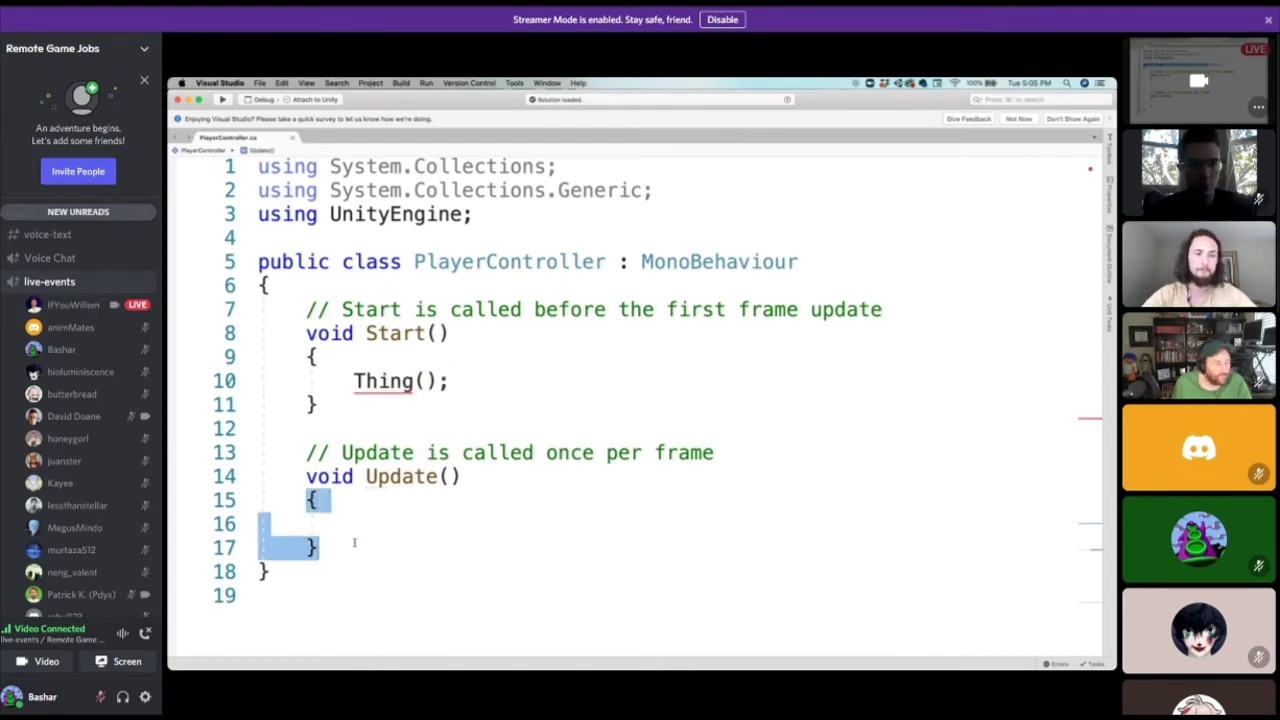
pyautogui.click(421, 516)
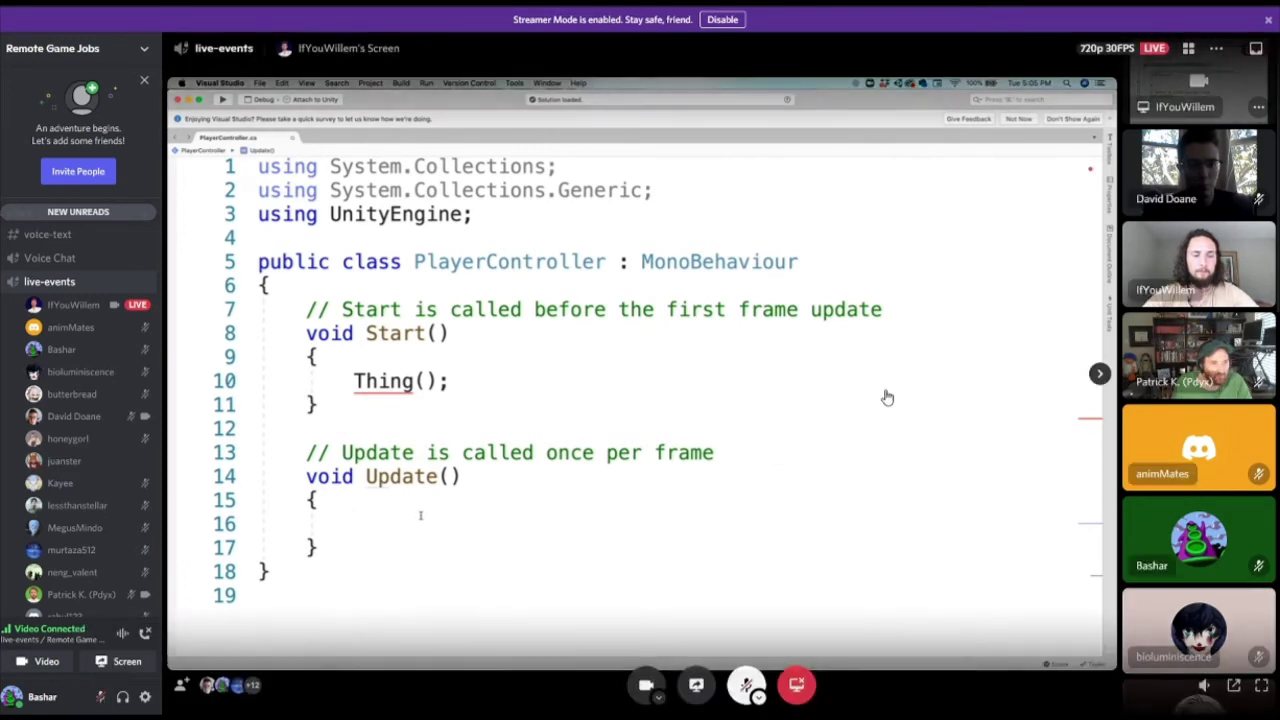
pyautogui.write('oiwjfio')
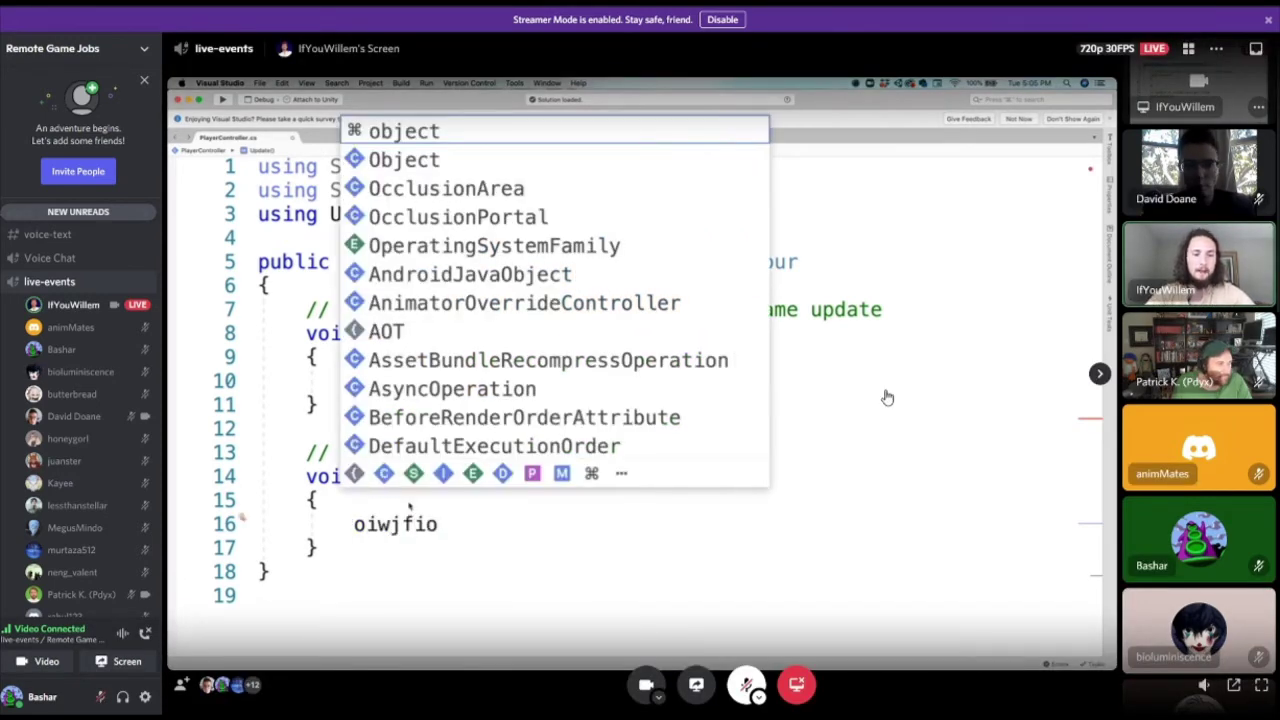
pyautogui.press('super+z')
# Highlight the class name PlayerController and the class's closing curly brace on line 18.
pyautogui.doubleClick(484, 262)
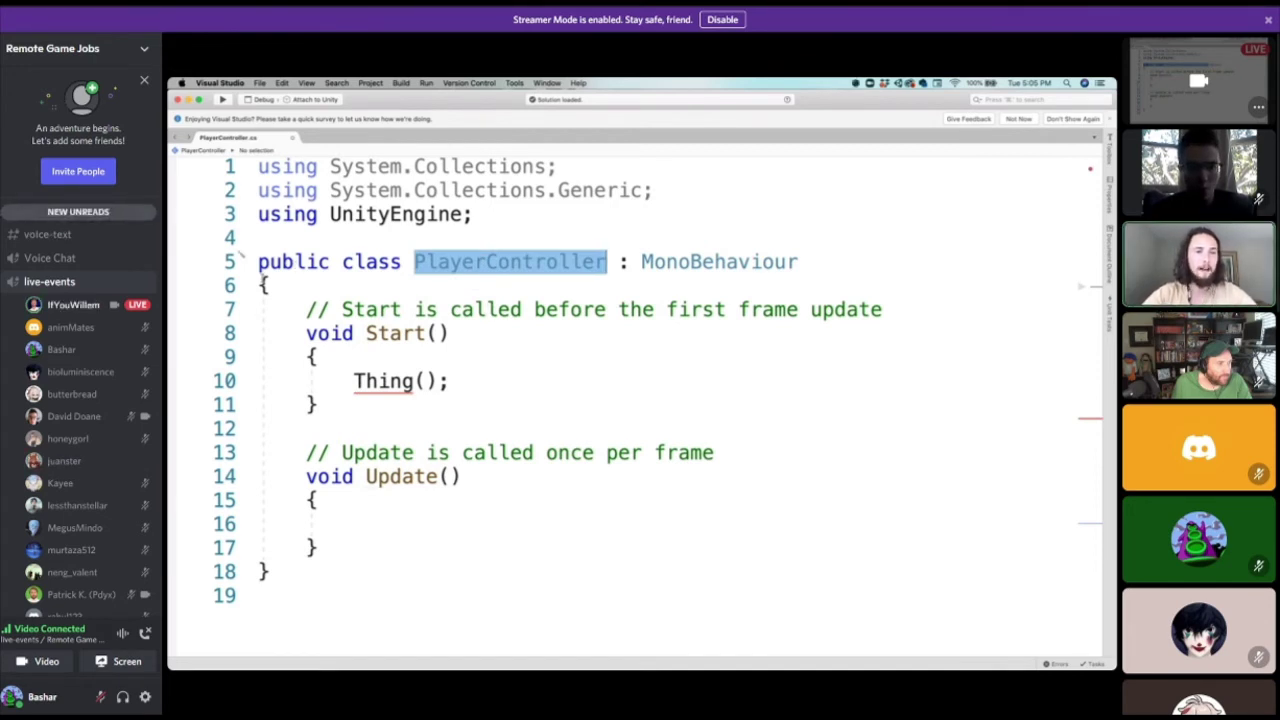
pyautogui.click(287, 281)
pyautogui.moveTo(270, 573); pyautogui.dragTo(250, 577)
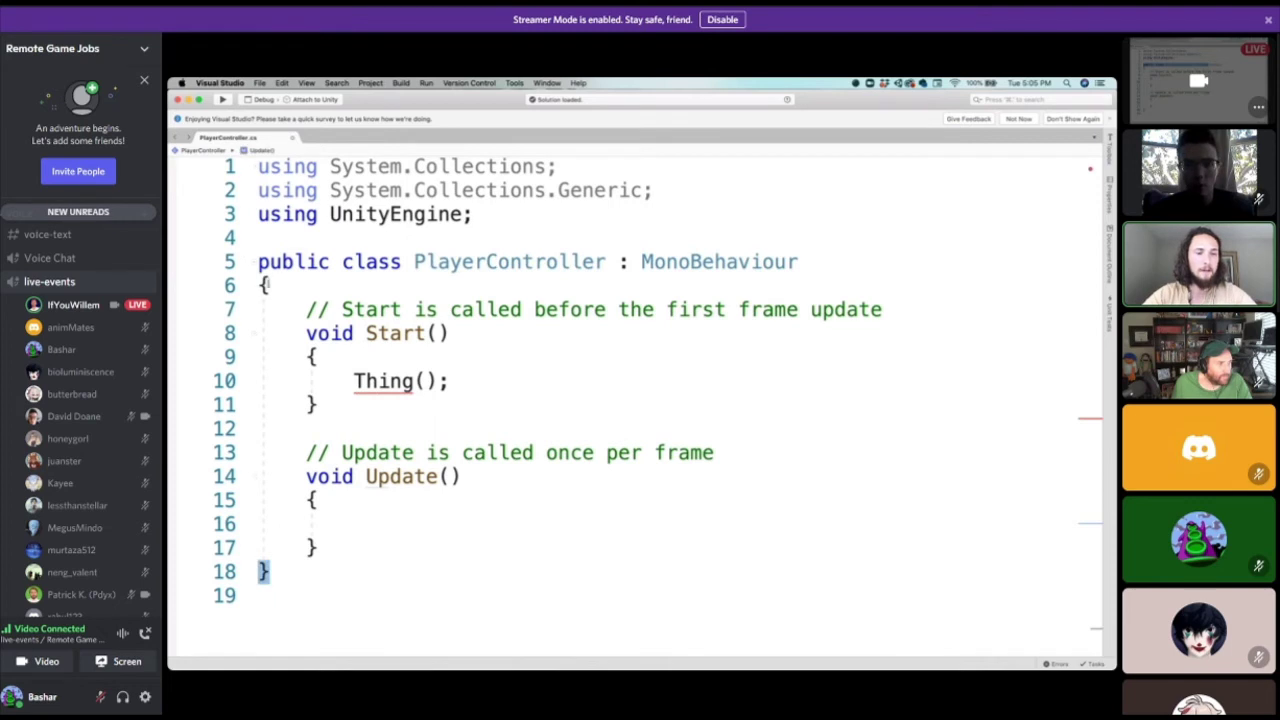
# Delete the Thing(); statement from the body of Start.
pyautogui.moveTo(450, 381); pyautogui.dragTo(293, 404)
pyautogui.press('BackSpace')
pyautogui.press('Up')
pyautogui.press('Up')
# Highlight the opening curly brace of Start on line 9 and its closing brace on line 11.
pyautogui.moveTo(319, 357); pyautogui.dragTo(304, 357)
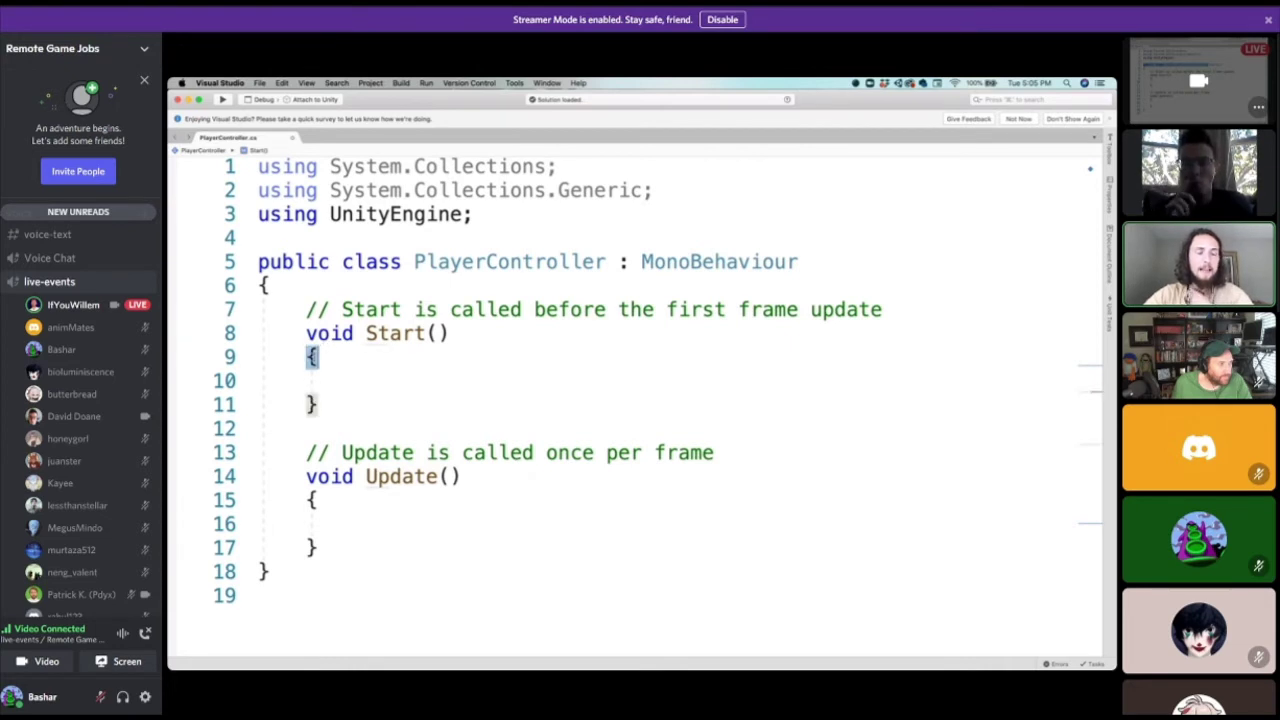
pyautogui.click(319, 404)
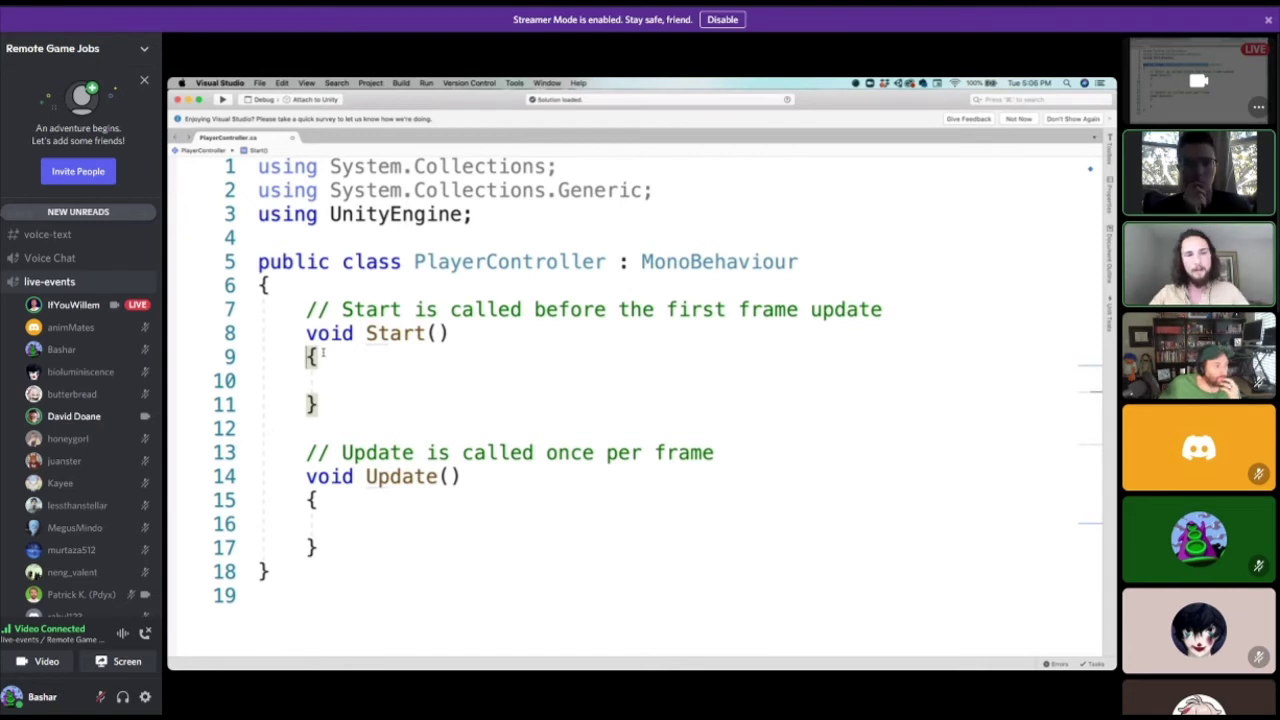
pyautogui.moveTo(322, 352); pyautogui.dragTo(305, 358)
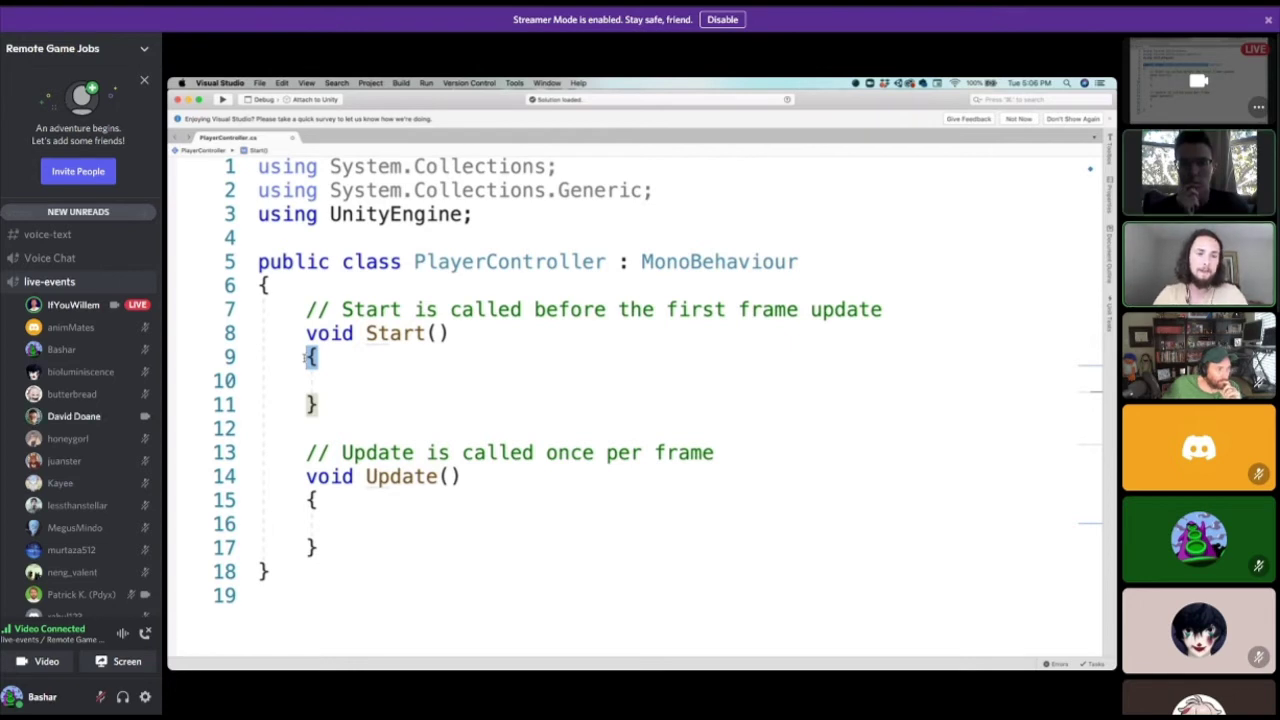
pyautogui.click(343, 381)
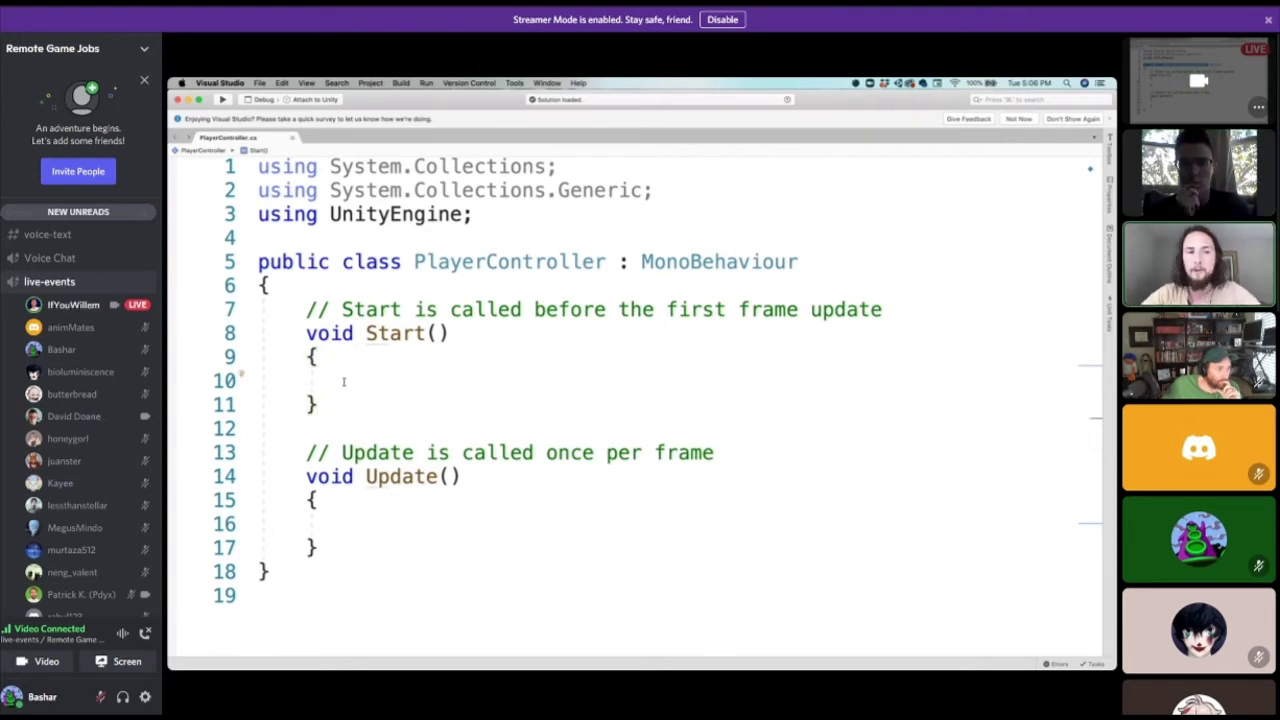
pyautogui.moveTo(308, 357); pyautogui.dragTo(322, 357)
pyautogui.moveTo(319, 405); pyautogui.dragTo(304, 405)
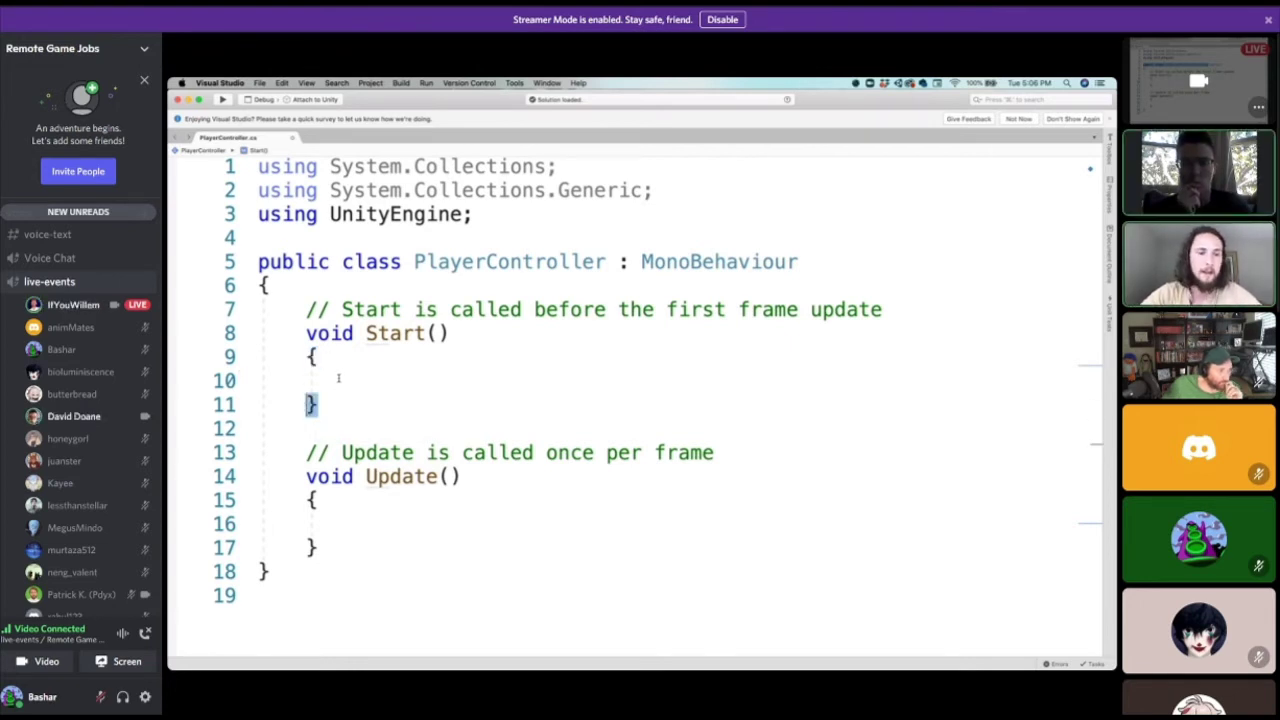
# Highlight the void Start() declaration and the whole Start method down to its closing brace.
pyautogui.click(340, 379)
pyautogui.click(320, 357)
pyautogui.moveTo(456, 335)
pyautogui.mouseDown()
pyautogui.moveTo(306, 336)
pyautogui.moveTo(451, 333)
pyautogui.mouseUp()
pyautogui.click(353, 374)
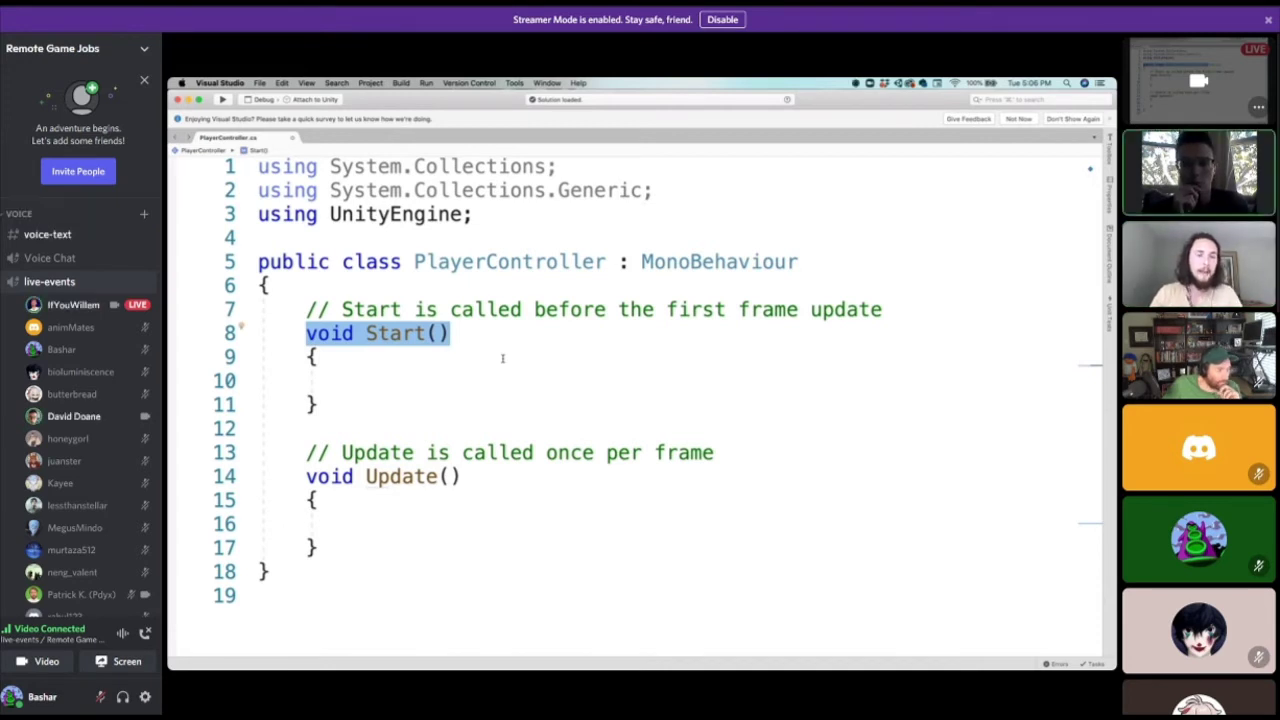
pyautogui.click(354, 370)
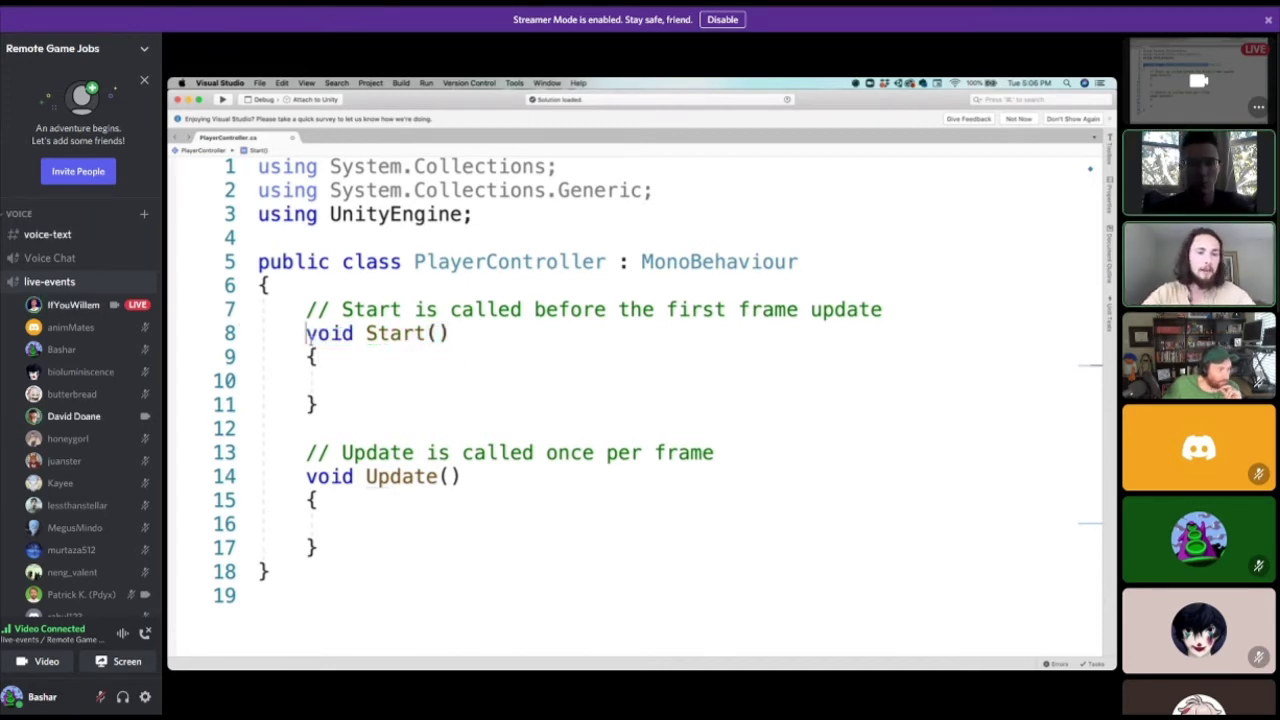
pyautogui.moveTo(306, 333); pyautogui.dragTo(352, 400)
# Insert new lines after the Start method and begin a declaration with public on line 13.
pyautogui.click(364, 410)
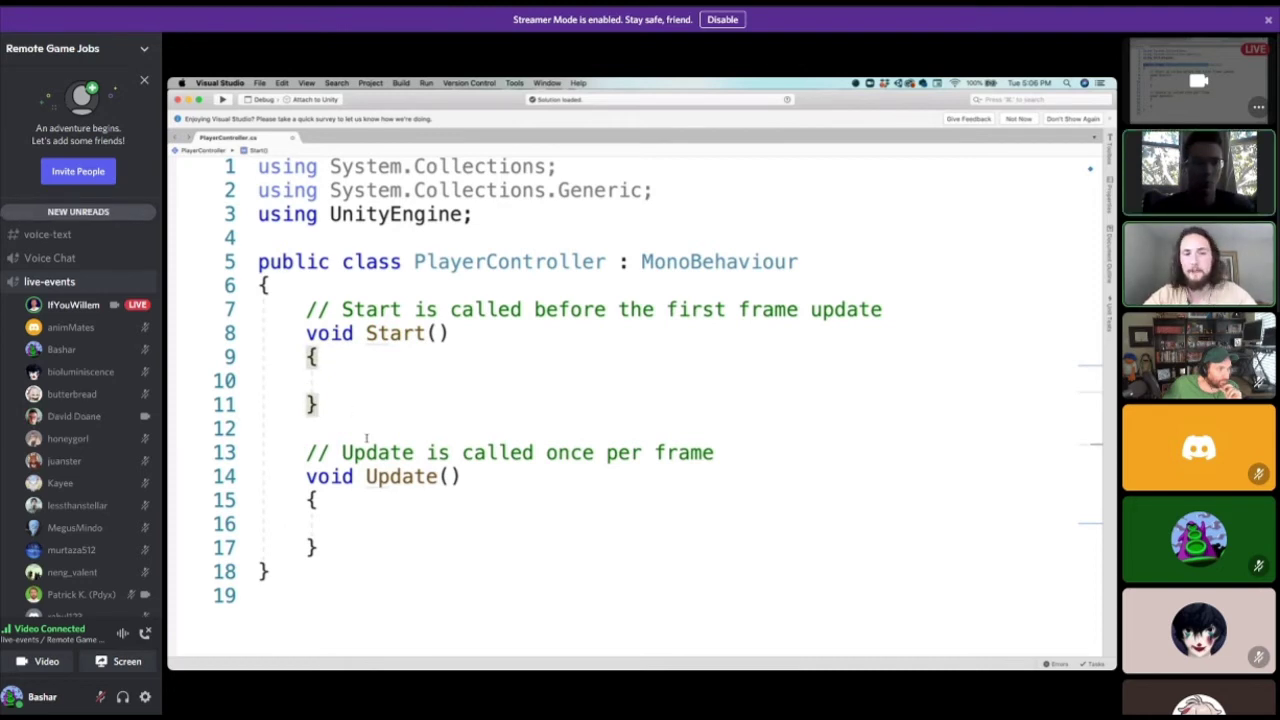
pyautogui.press('Return')
pyautogui.press('Return')
pyautogui.write('p')
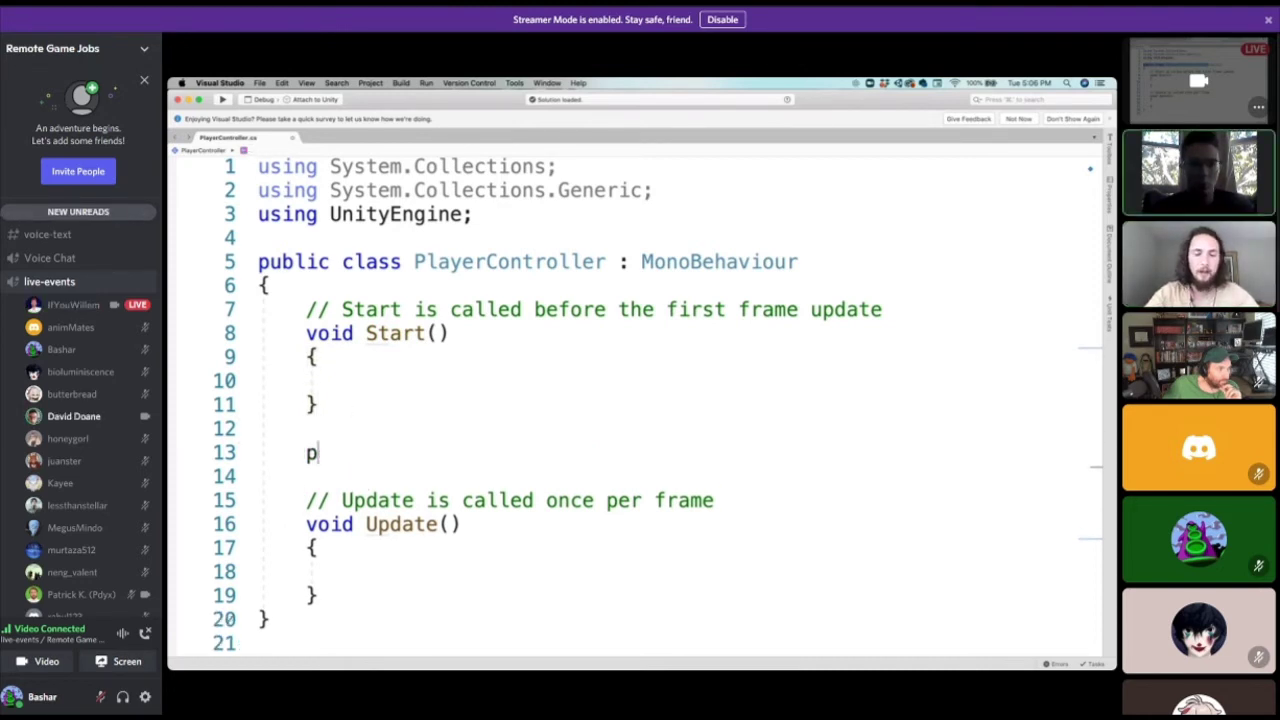
pyautogui.write('ublic ')
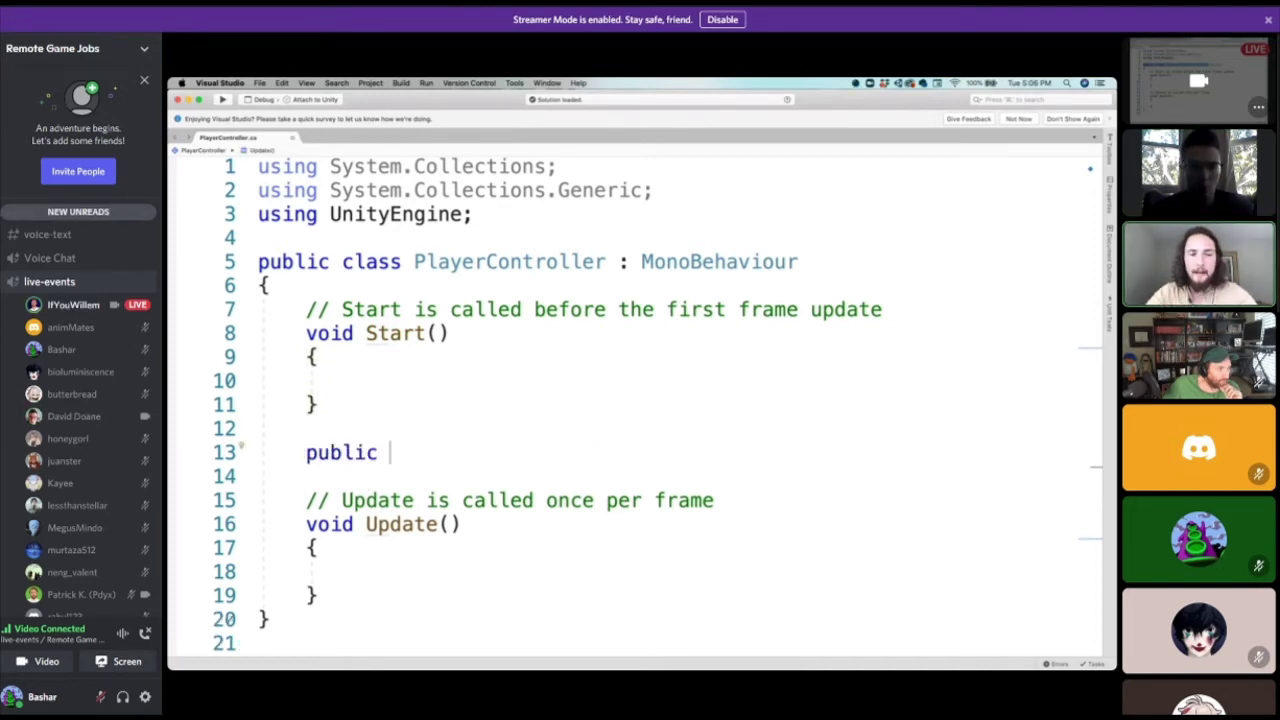
pyautogui.write('Sum(')
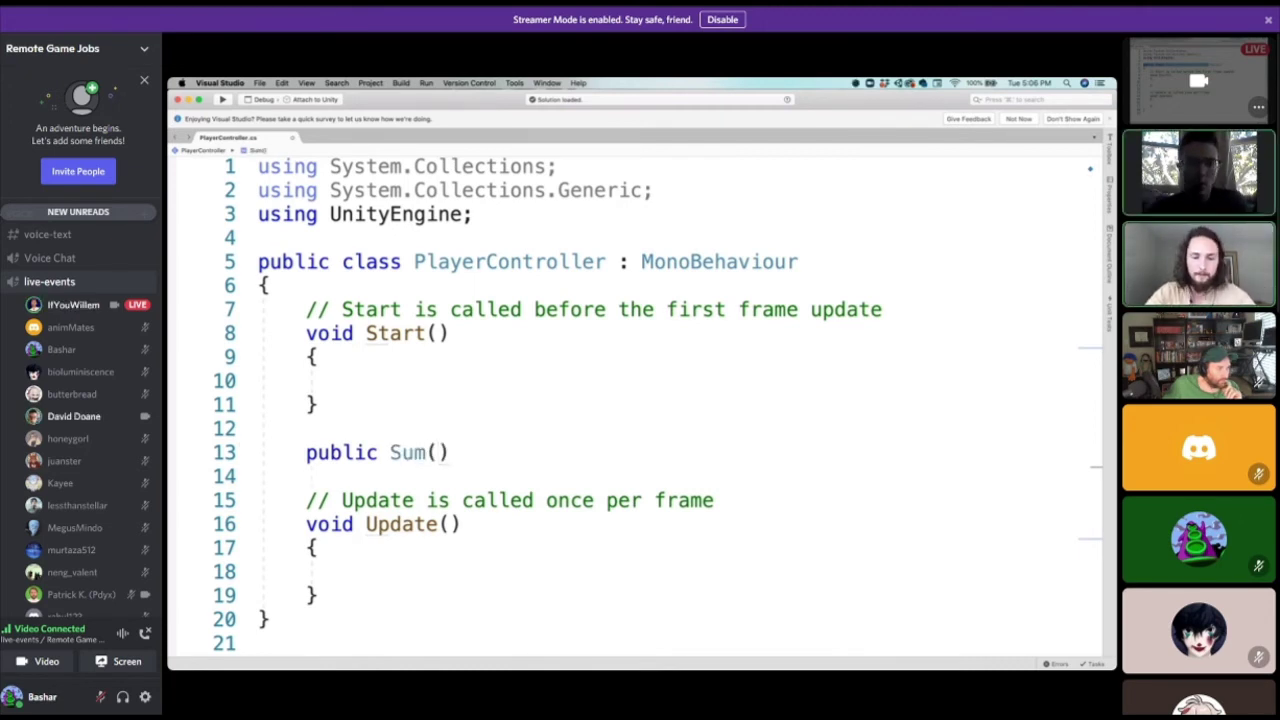
pyautogui.press('BackSpace')
pyautogui.press('BackSpace')
pyautogui.press('BackSpace')
pyautogui.press('BackSpace')
pyautogui.write('void')
pyautogui.press('BackSpace')
pyautogui.press('BackSpace')
pyautogui.press('BackSpace')
pyautogui.press('BackSpace')
pyautogui.press('BackSpace')
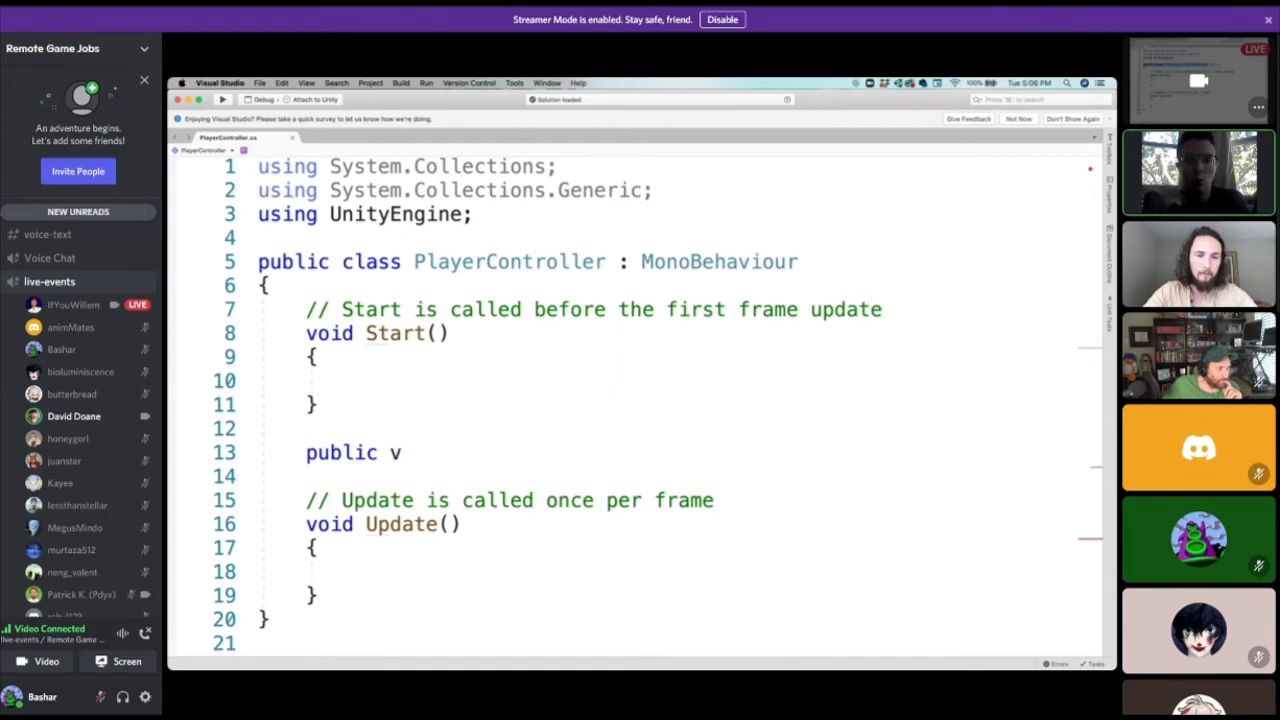
# Complete the method signature on line 13 as public int Sum( int exampleOne, int exampleTwo ).
pyautogui.write('int Sum( ')
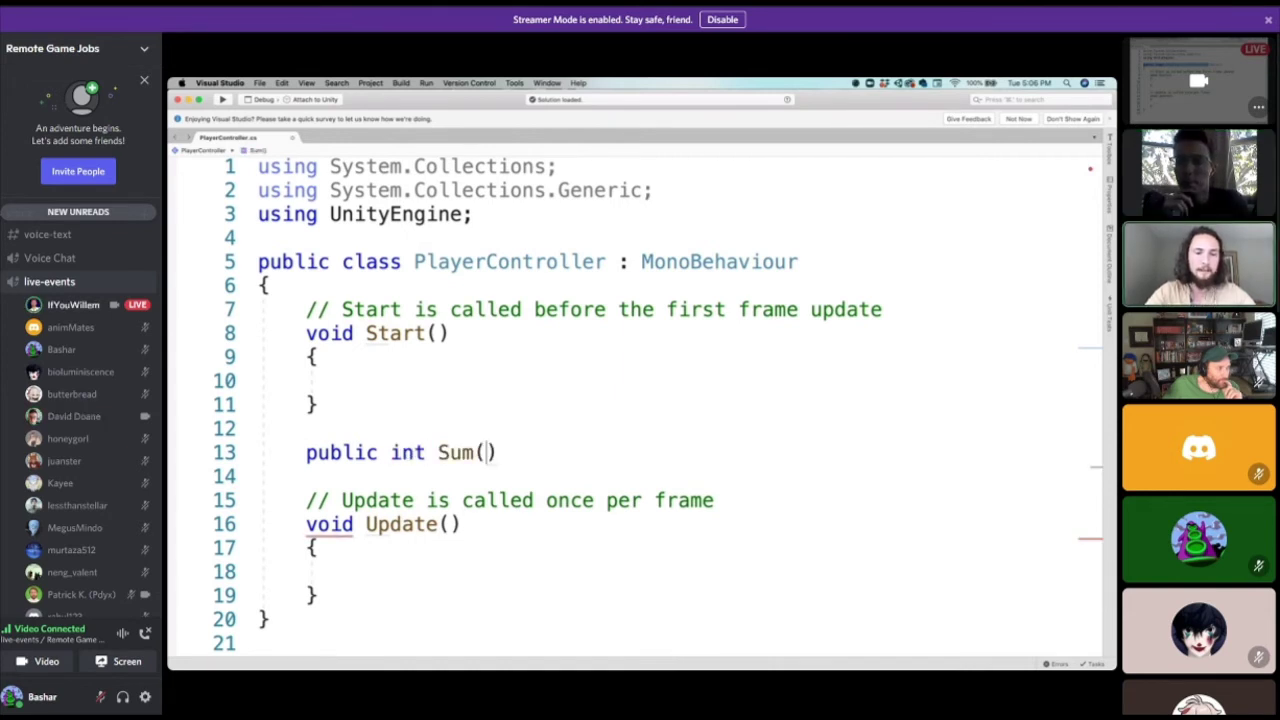
pyautogui.write('int  ')
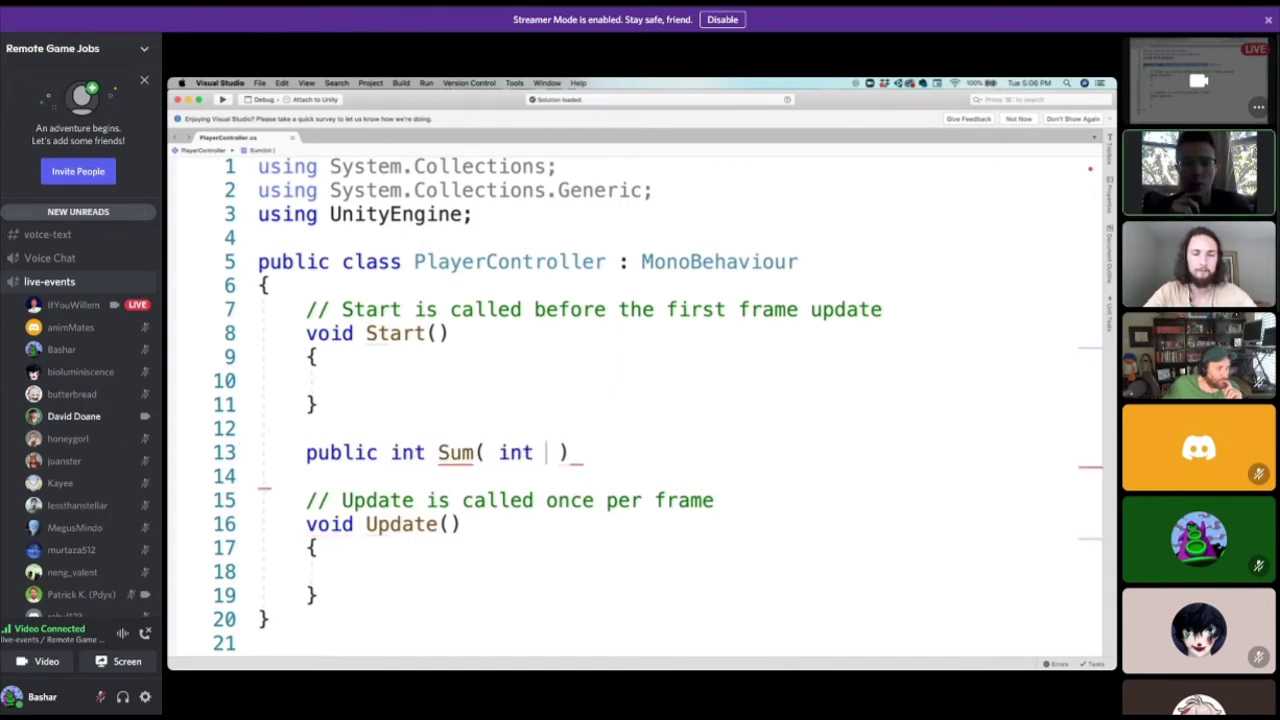
pyautogui.write('exampleOne, ')
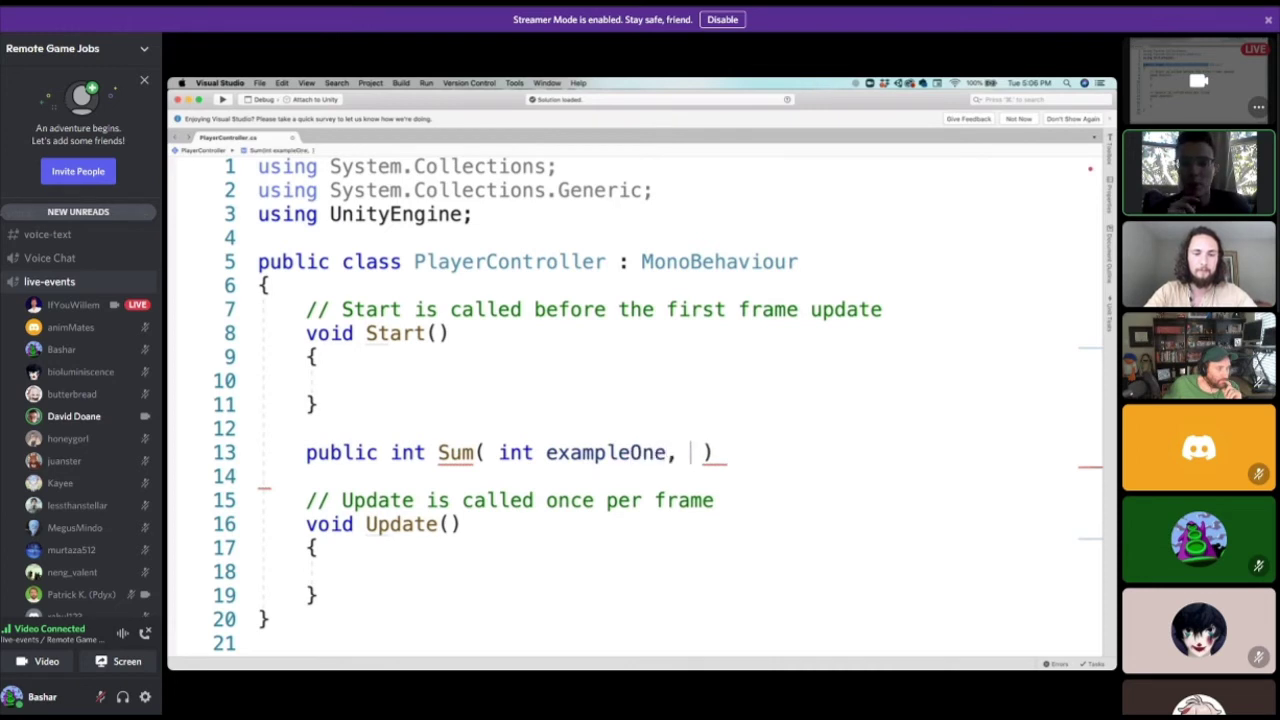
pyautogui.write('int exam')
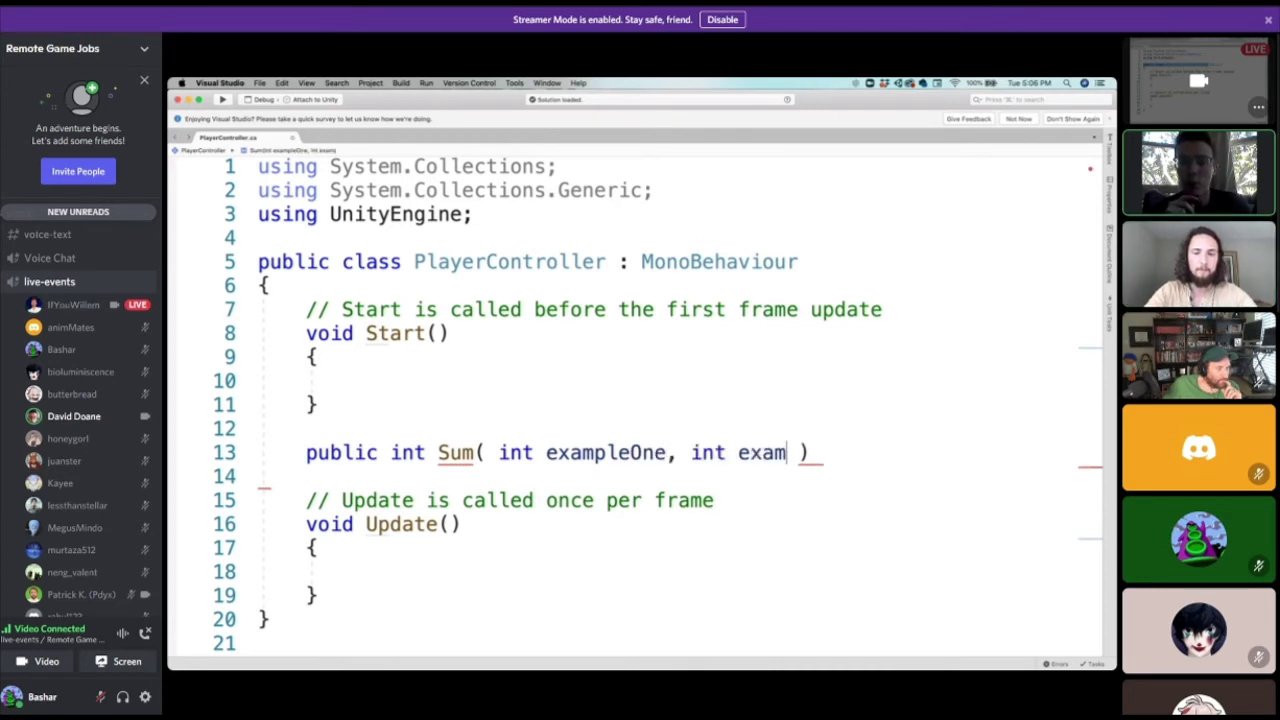
pyautogui.write('pleTwo')
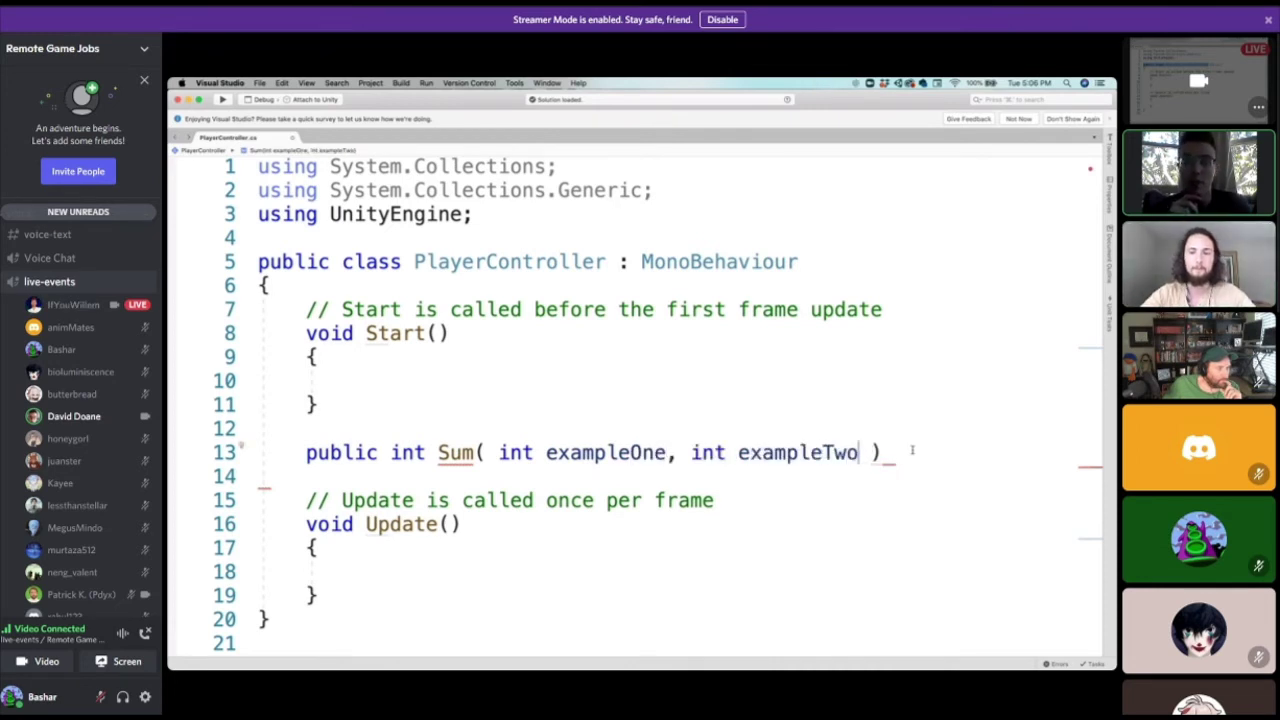
# Give the Sum method an empty body in curly braces and place the caret inside it.
pyautogui.press('End')
pyautogui.press('Return')
pyautogui.write('{')
pyautogui.press('Return')
pyautogui.click(487, 374)
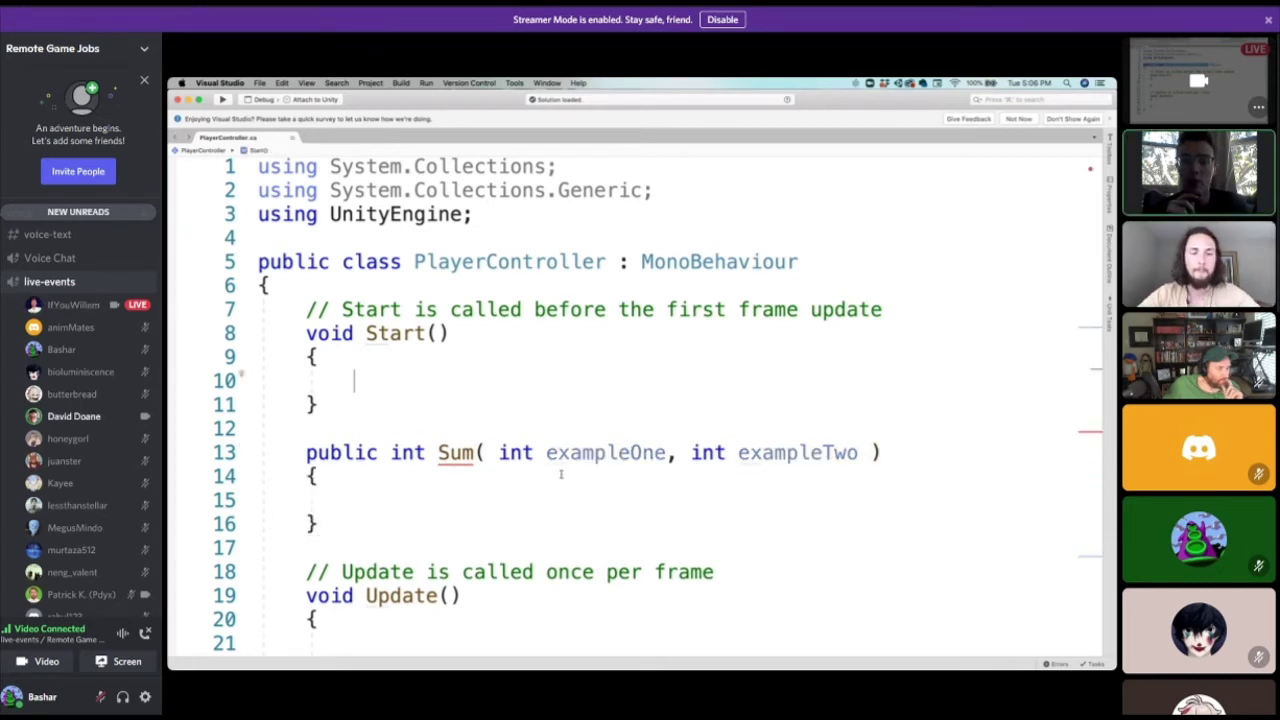
pyautogui.scroll(-3, 560, 471)
pyautogui.click(463, 375)
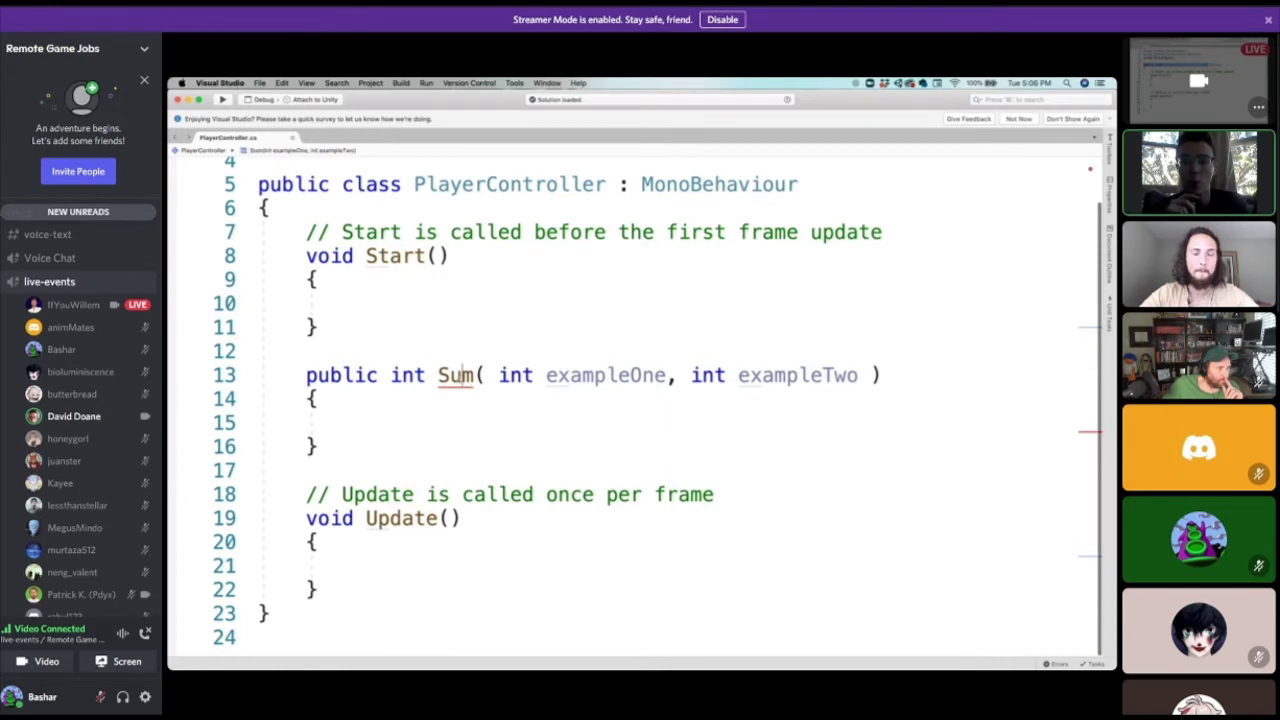
pyautogui.click(404, 405)
pyautogui.moveTo(278, 653)
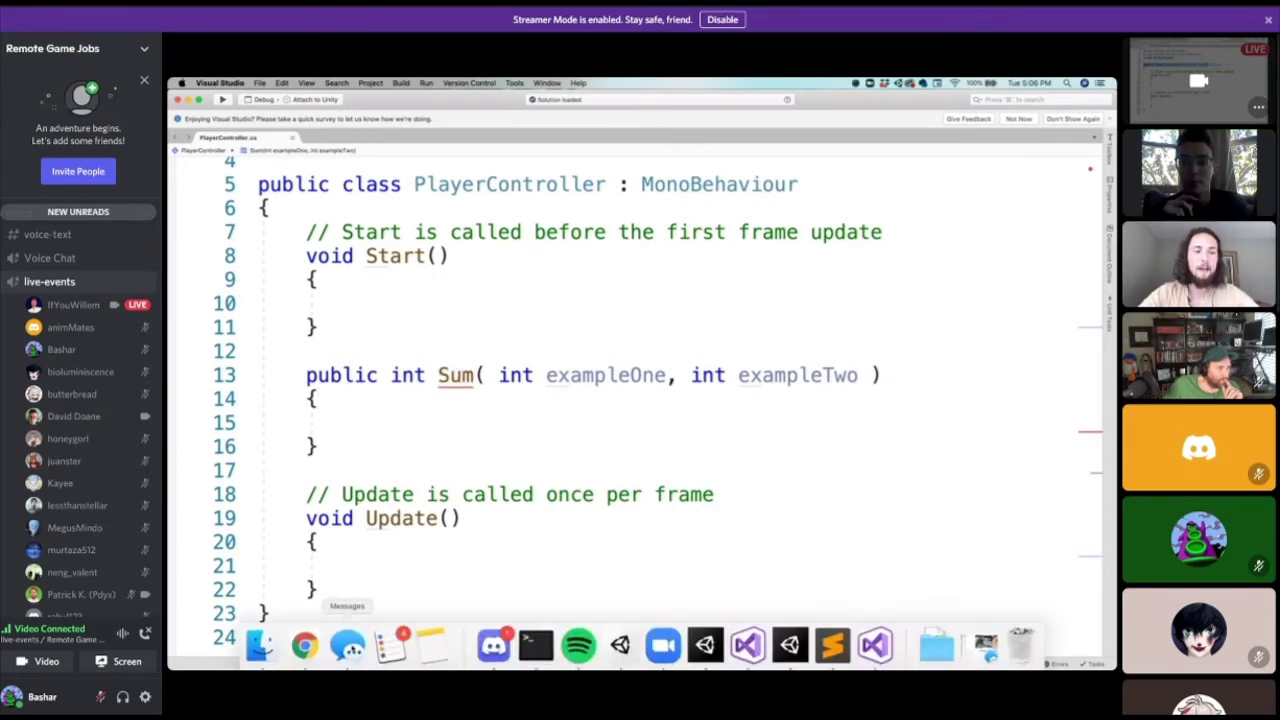
pyautogui.click(262, 645)
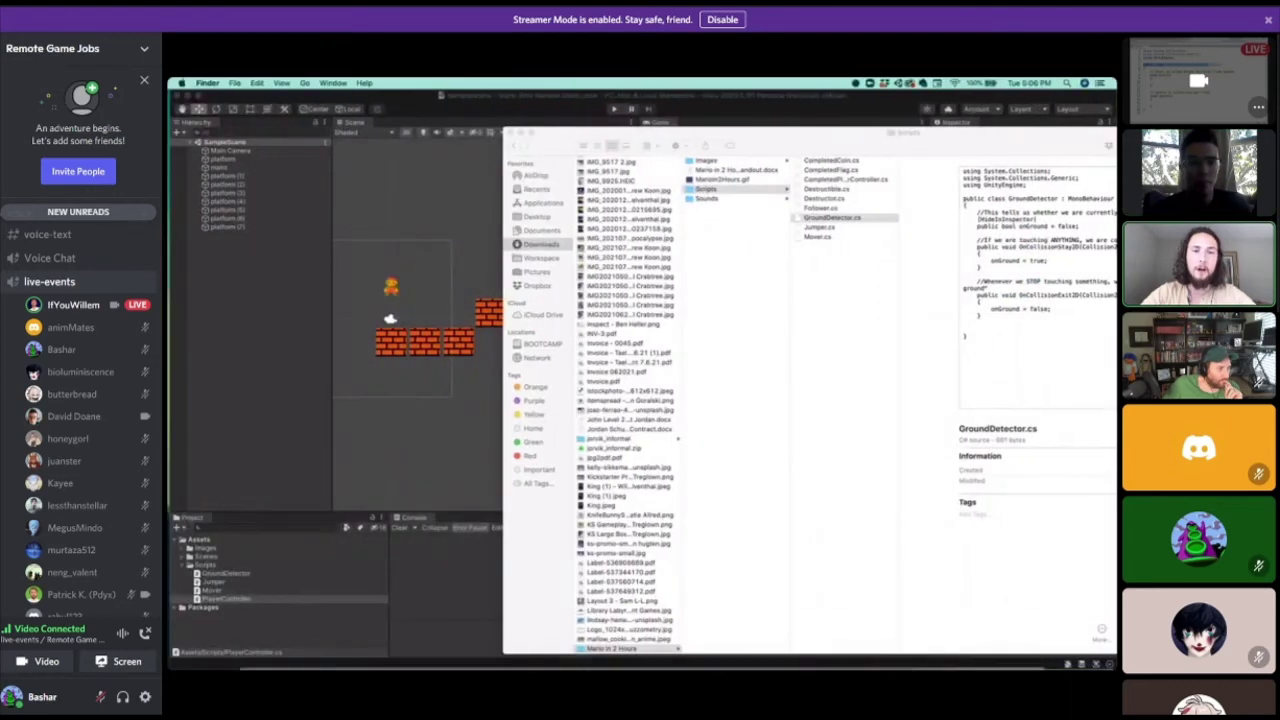
pyautogui.moveTo(432, 640)
pyautogui.hotkey('ctrl', 'Right')
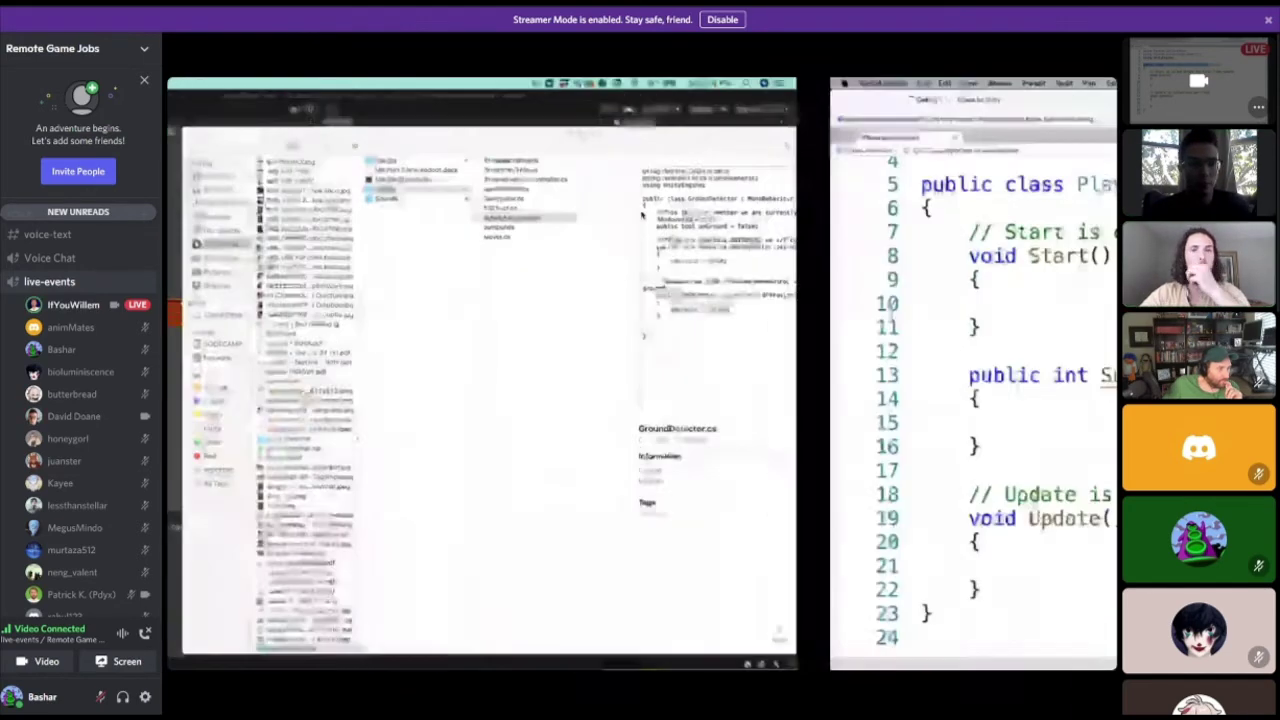
pyautogui.click(221, 83)
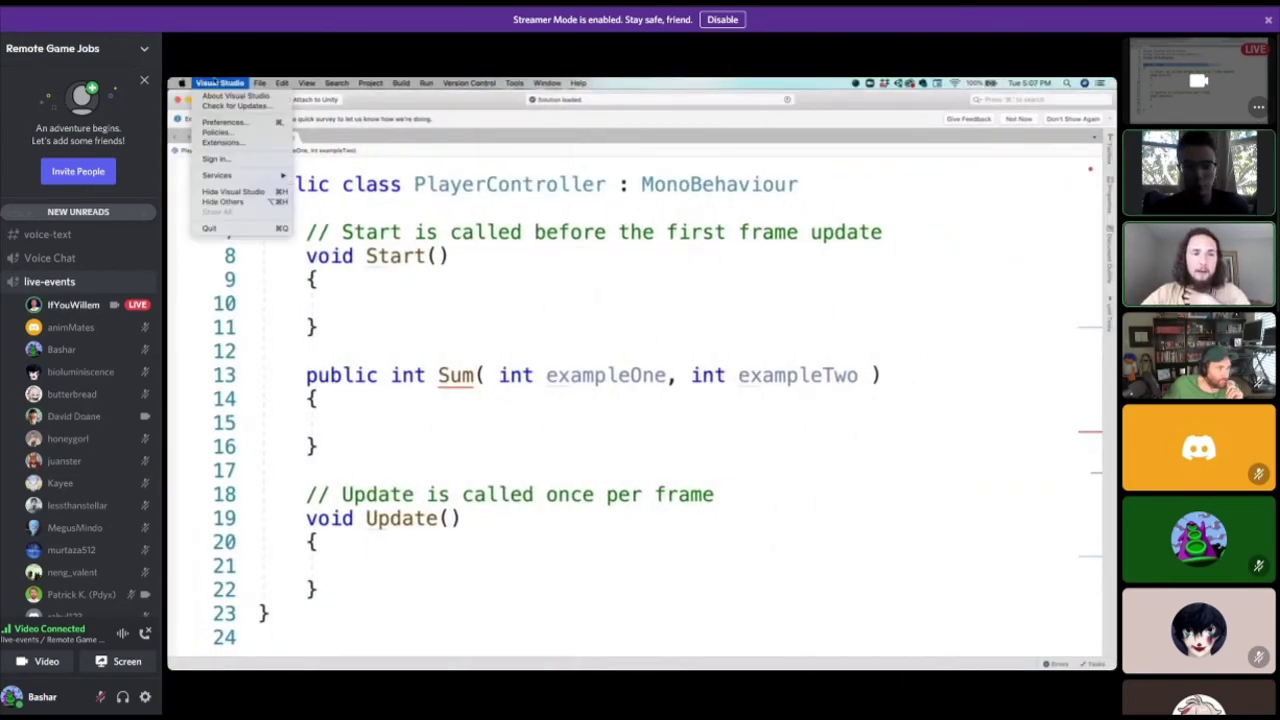
pyautogui.click(221, 83)
# Switch to Sublime Text with its empty untitled file.
pyautogui.hotkey('ctrl', 'Left')
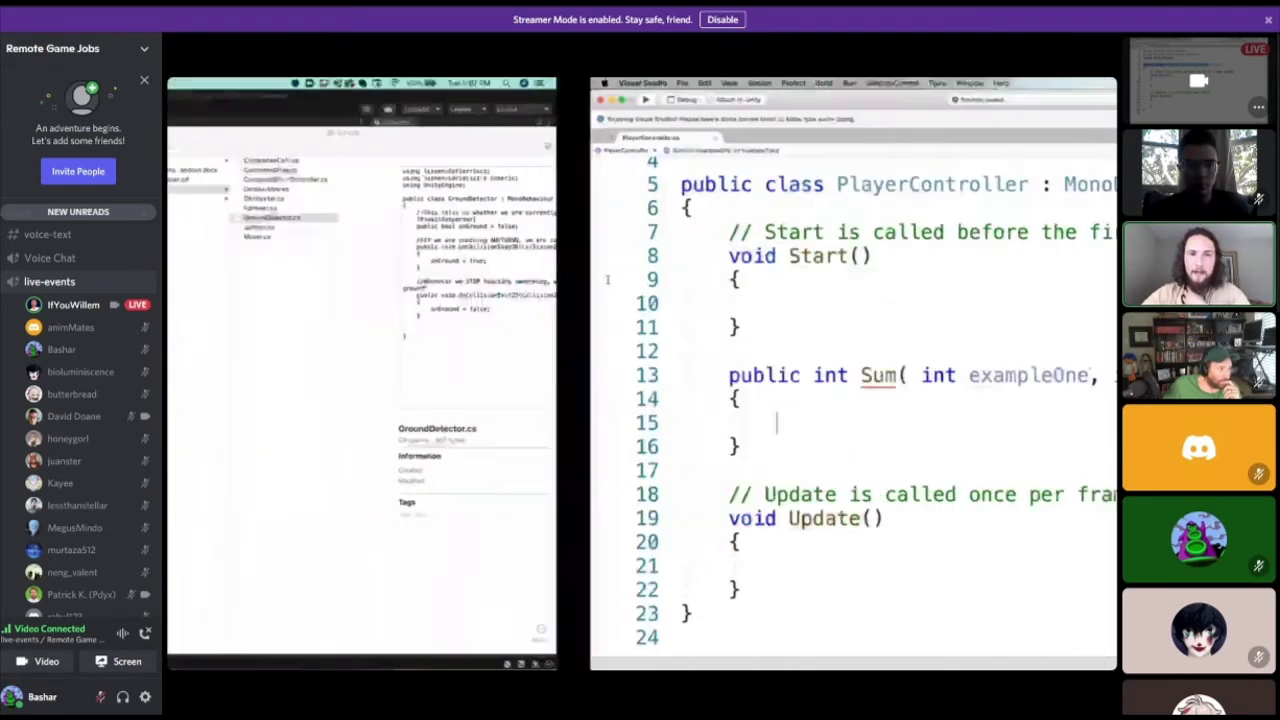
pyautogui.click(830, 648)
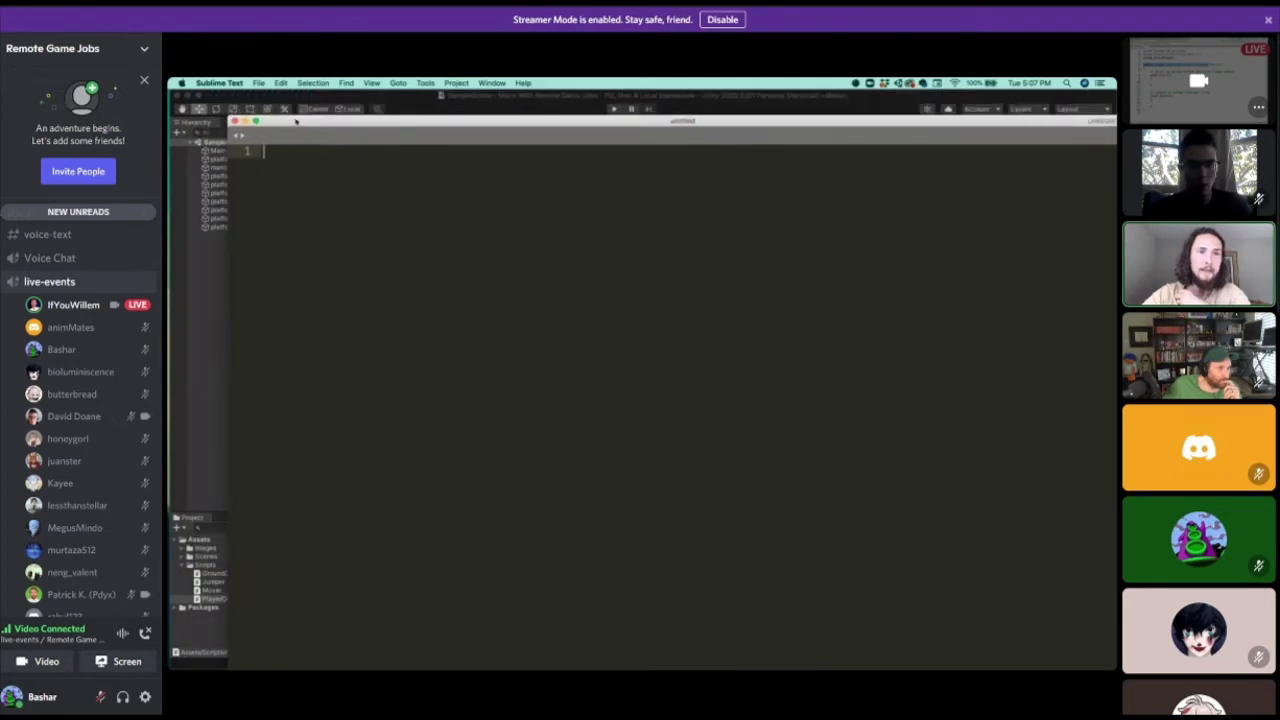
# Switch from Sublime Text back to the Unity editor and mute the microphone in the Discord call.
pyautogui.click(219, 83)
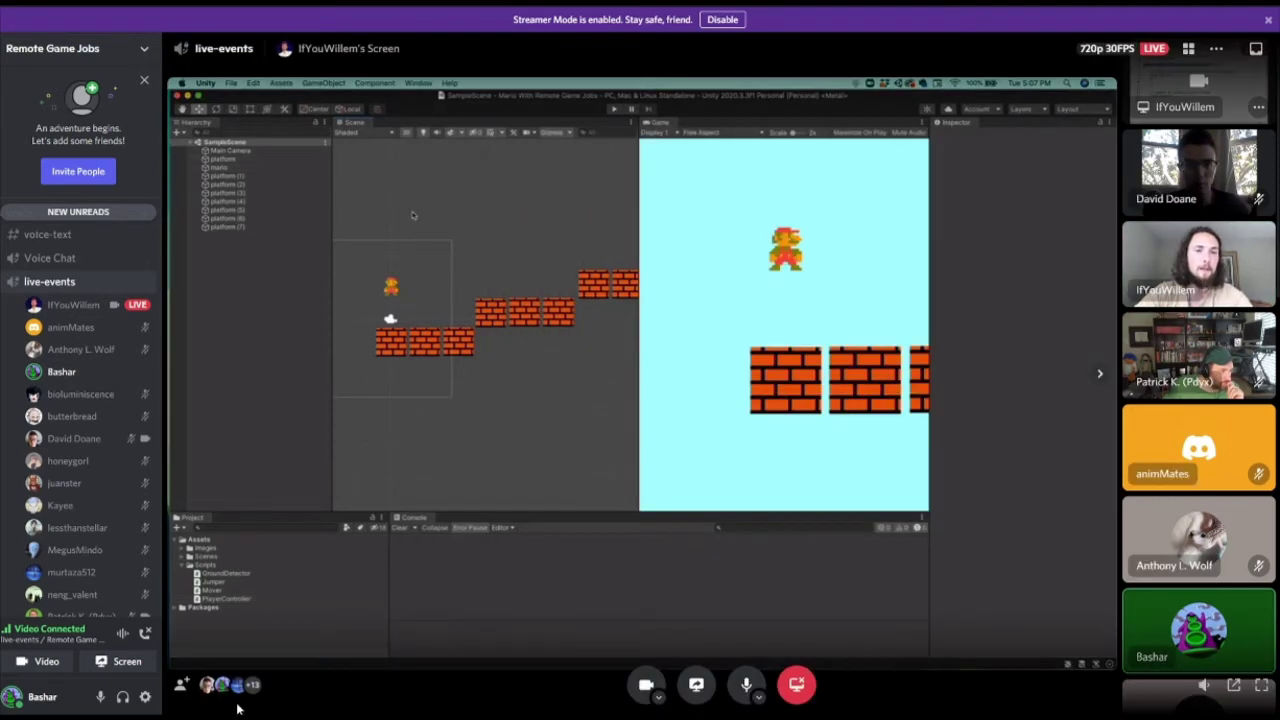
pyautogui.click(100, 696)
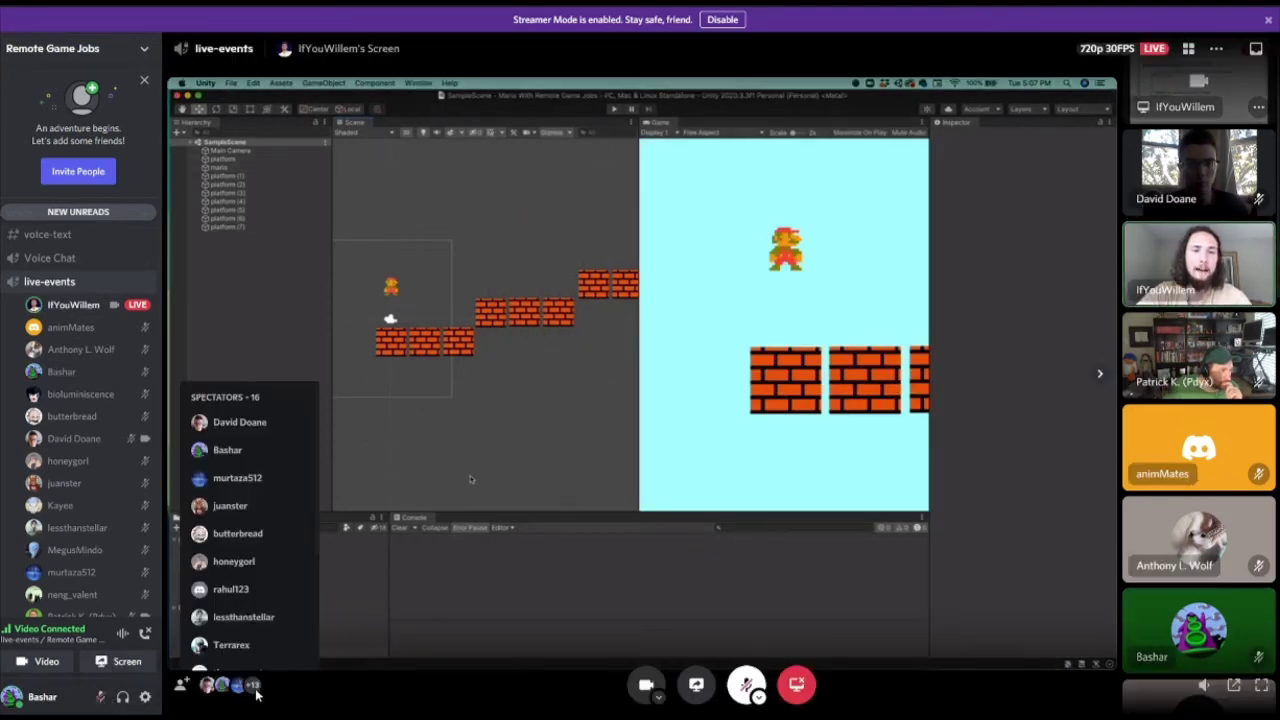
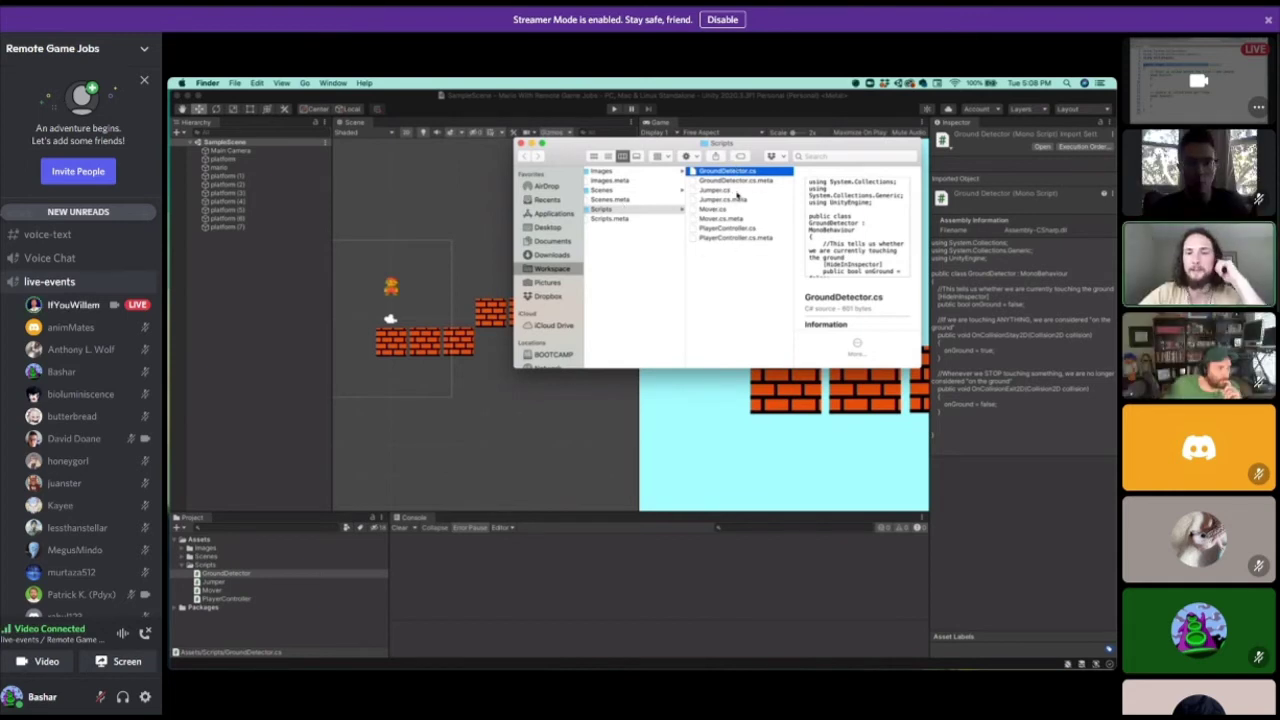
# Open Jumper.cs from the project's Scripts folder in TextEdit.
pyautogui.click(724, 192)
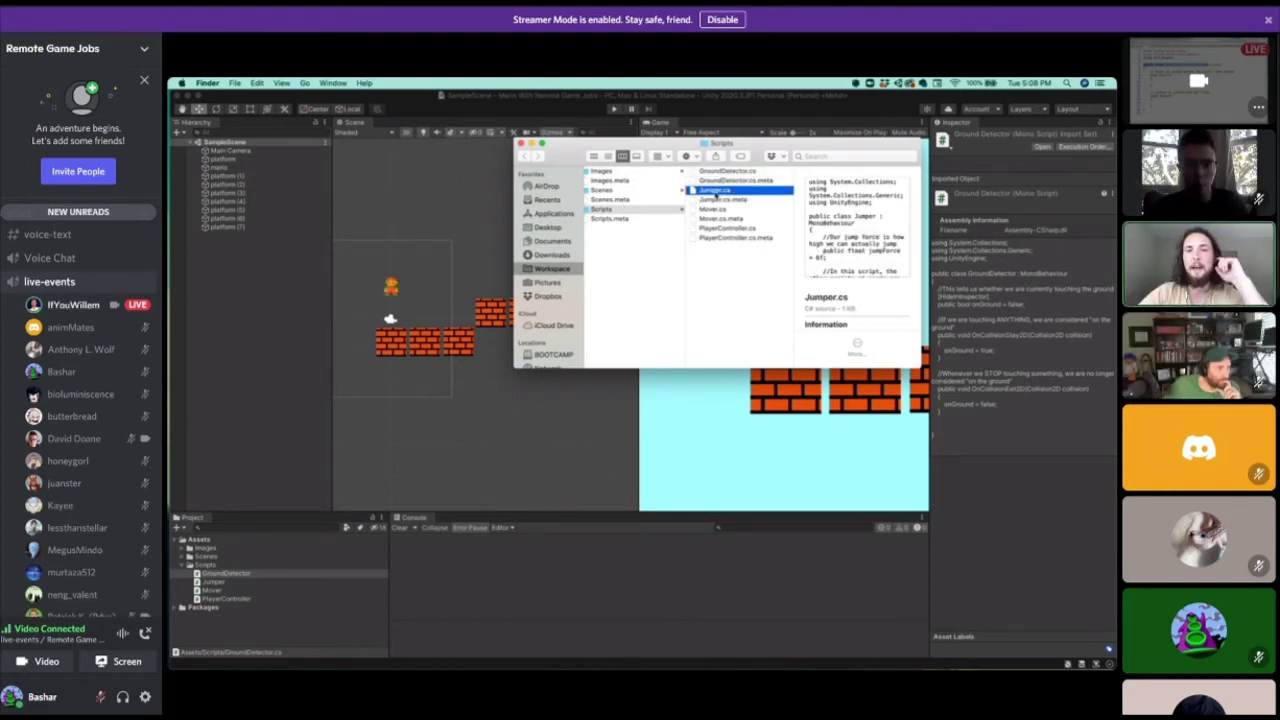
pyautogui.rightClick(716, 192)
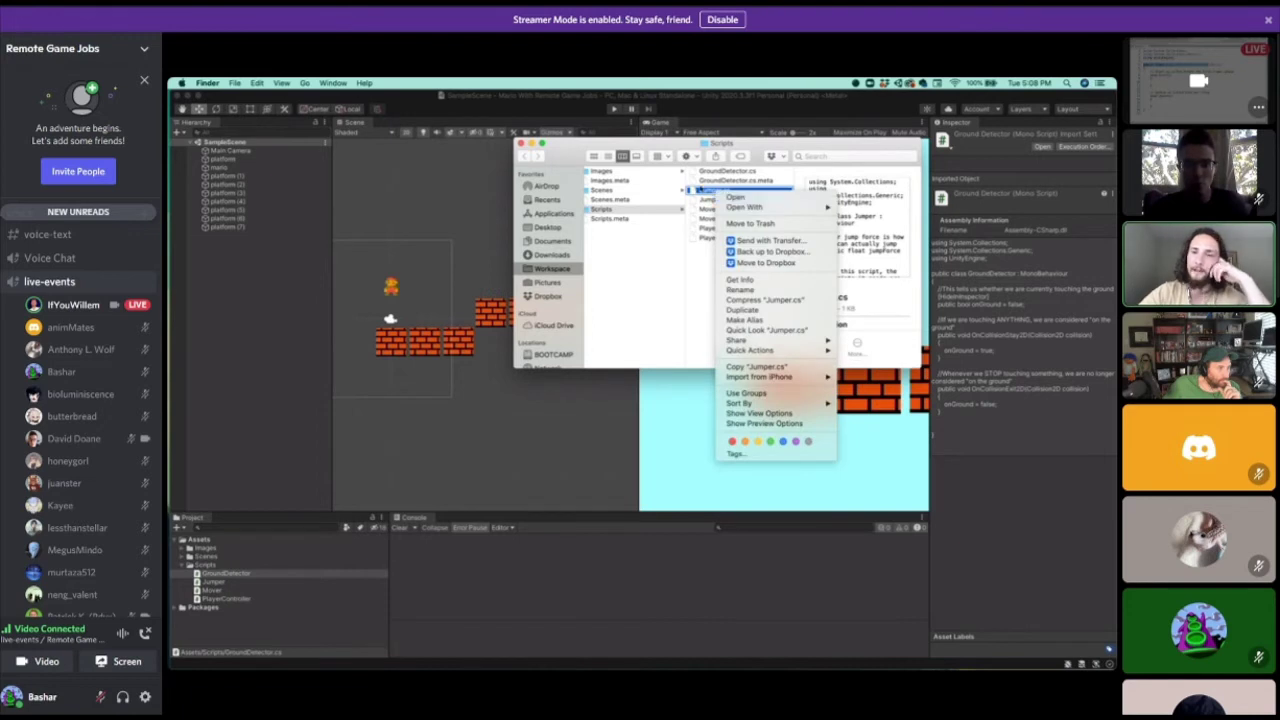
pyautogui.moveTo(766, 208)
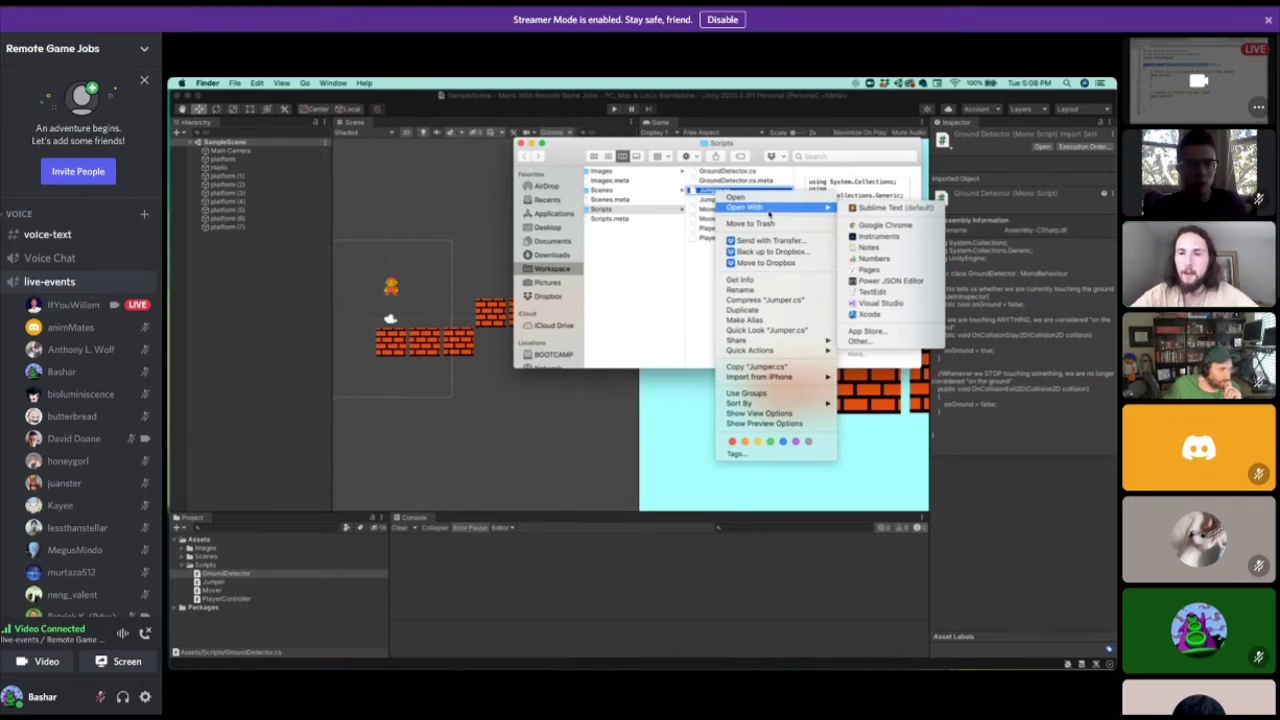
pyautogui.click(898, 297)
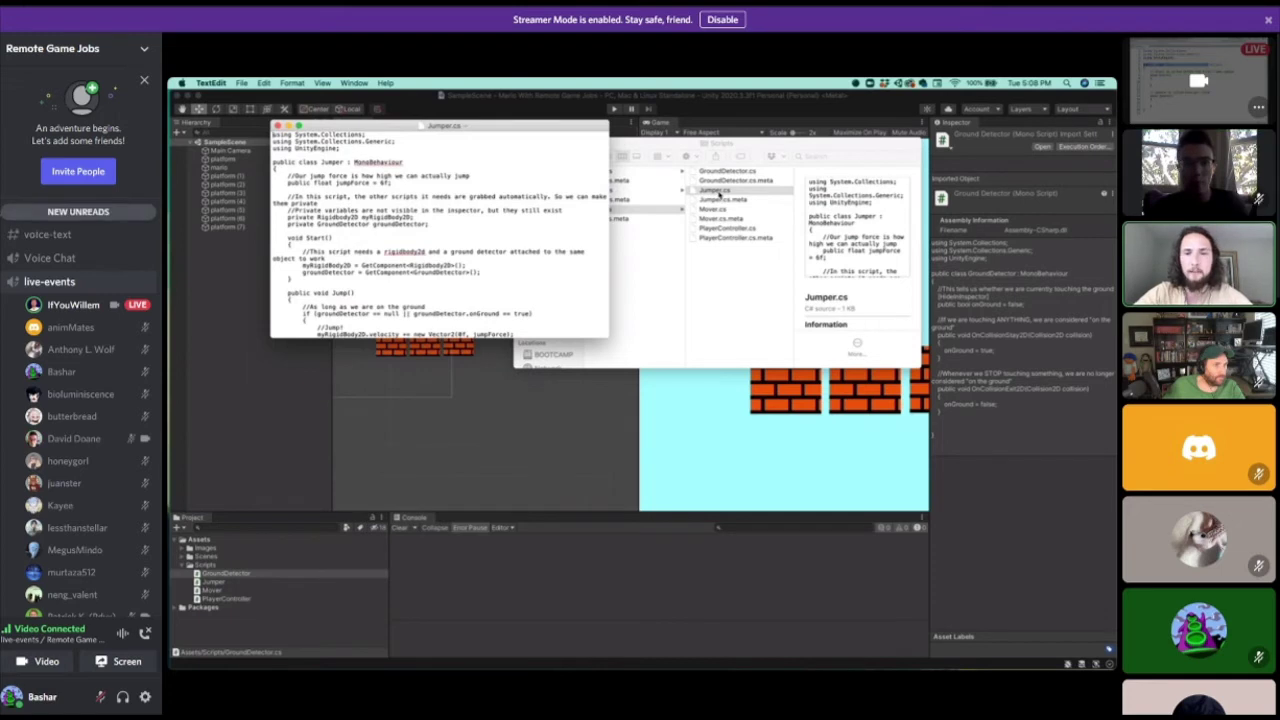
# Enlarge and reposition the Jumper.cs window so the whole script fits without wrapped lines.
pyautogui.moveTo(604, 335); pyautogui.dragTo(1086, 552)
pyautogui.moveTo(841, 131); pyautogui.dragTo(747, 106)
pyautogui.moveTo(984, 523); pyautogui.dragTo(1047, 567)
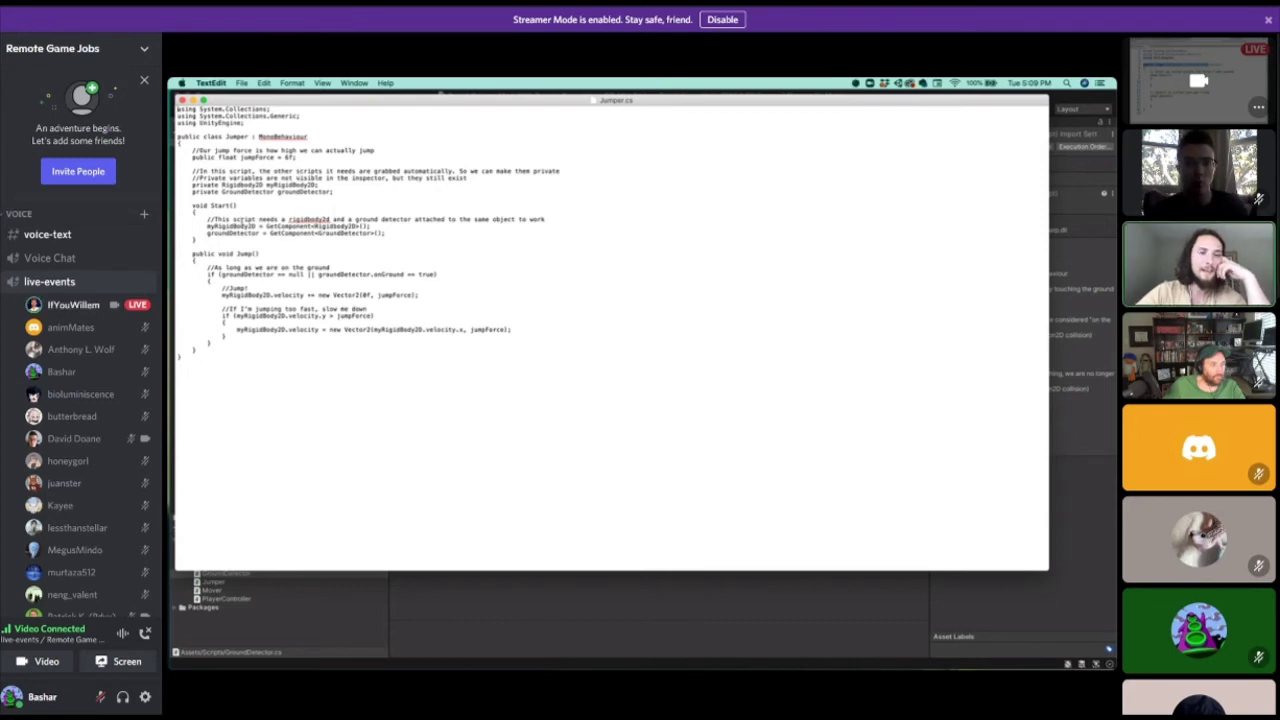
# Pull the opening brace of Start up onto its declaration line, and put it back on its own line.
pyautogui.click(192, 212)
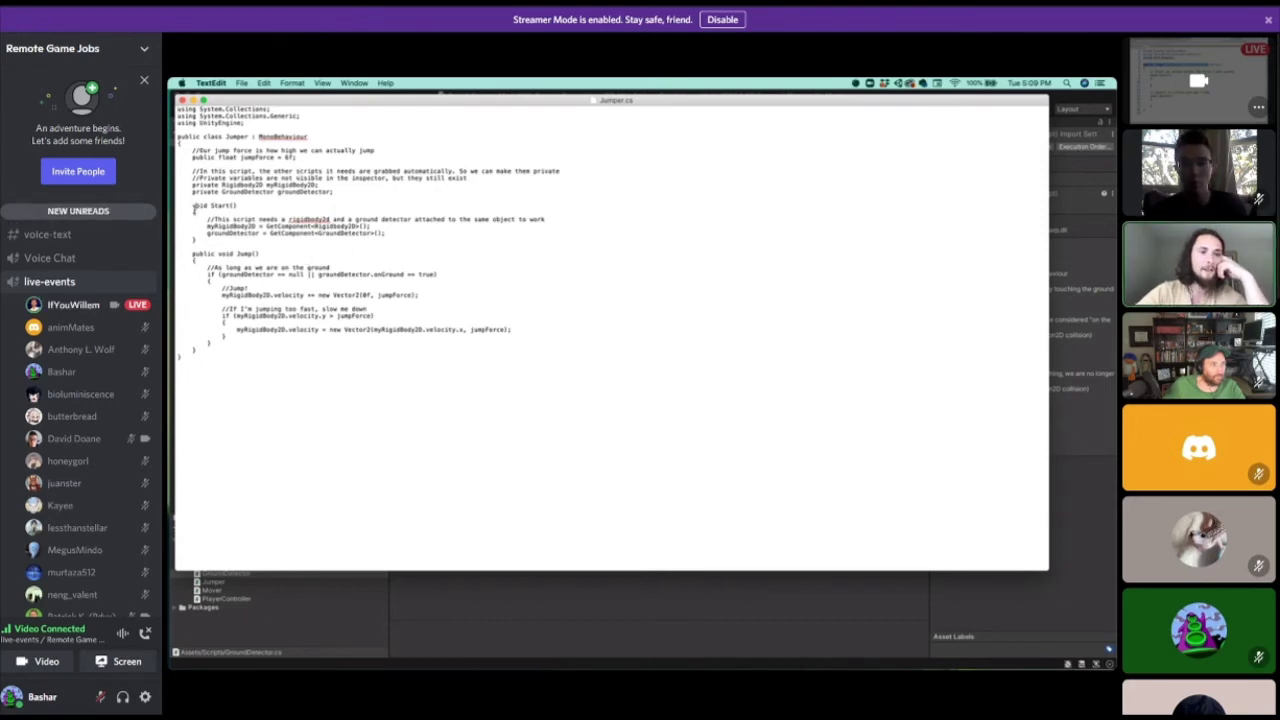
pyautogui.press('BackSpace')
pyautogui.press('BackSpace')
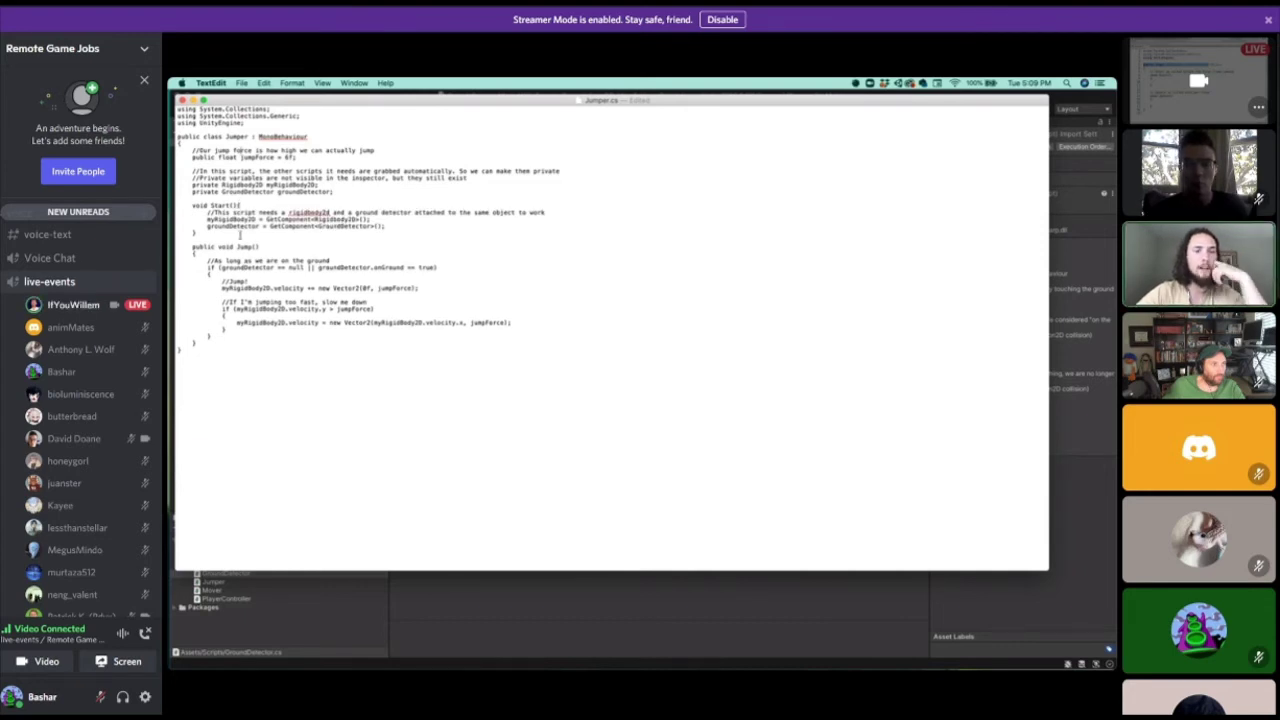
pyautogui.press('Return')
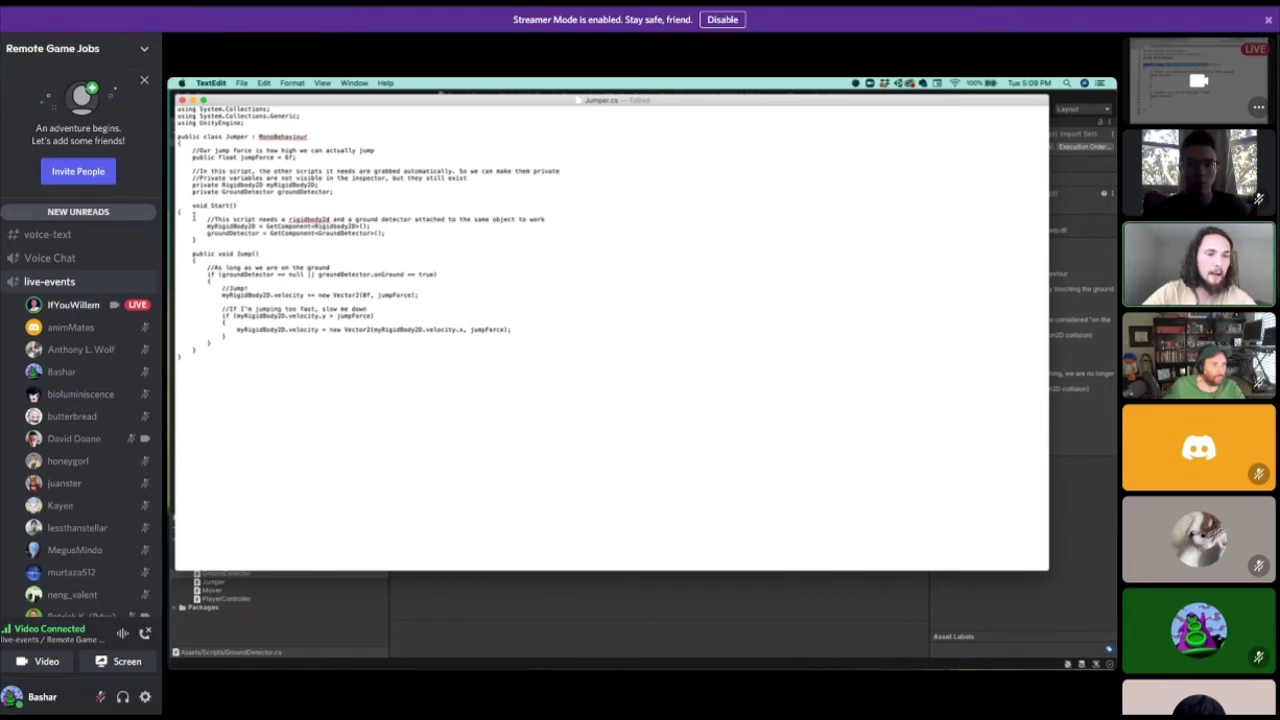
# Put Start's opening brace on its own line and indent both of the method's braces one level deeper.
pyautogui.press('BackSpace')
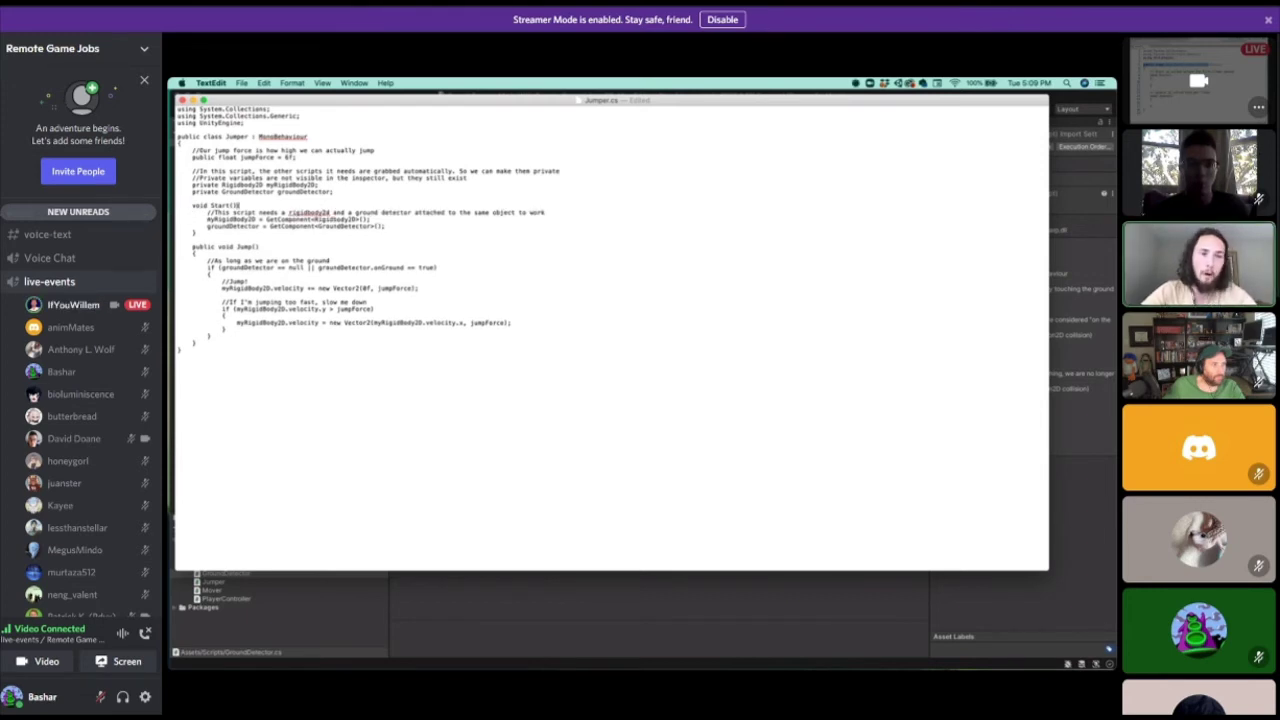
pyautogui.press('Return')
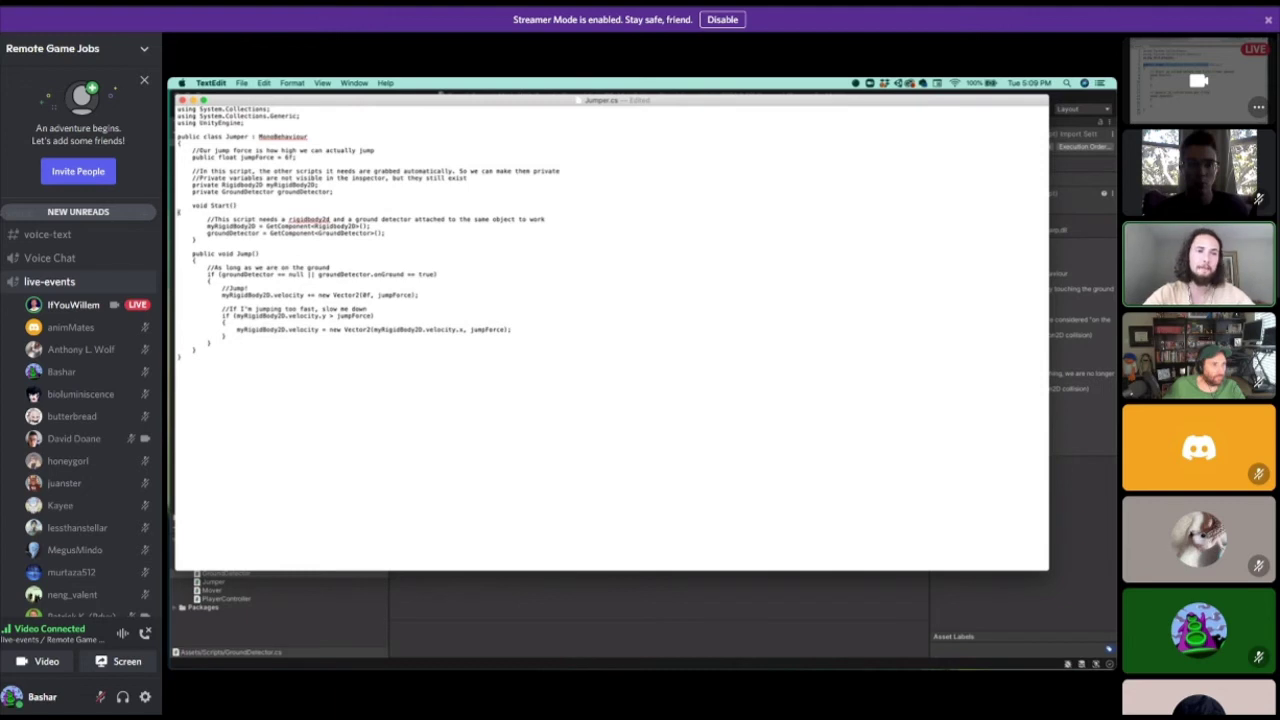
pyautogui.press('Tab')
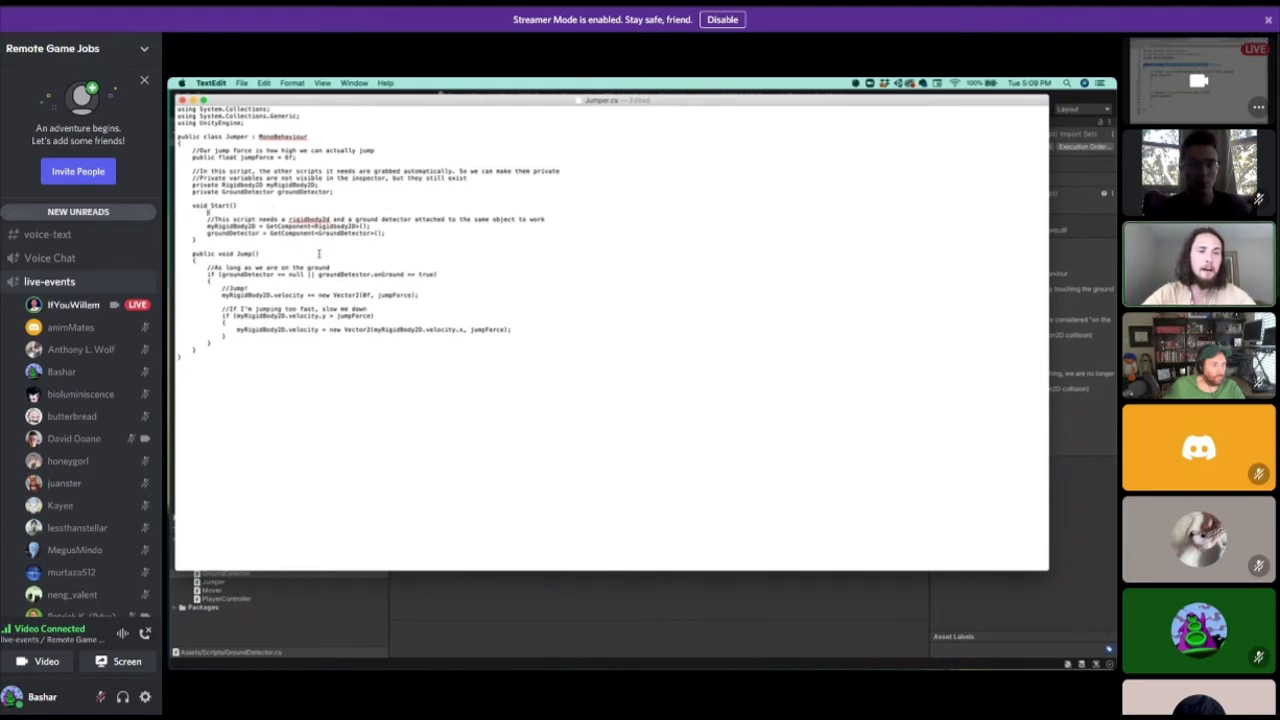
pyautogui.click(208, 240)
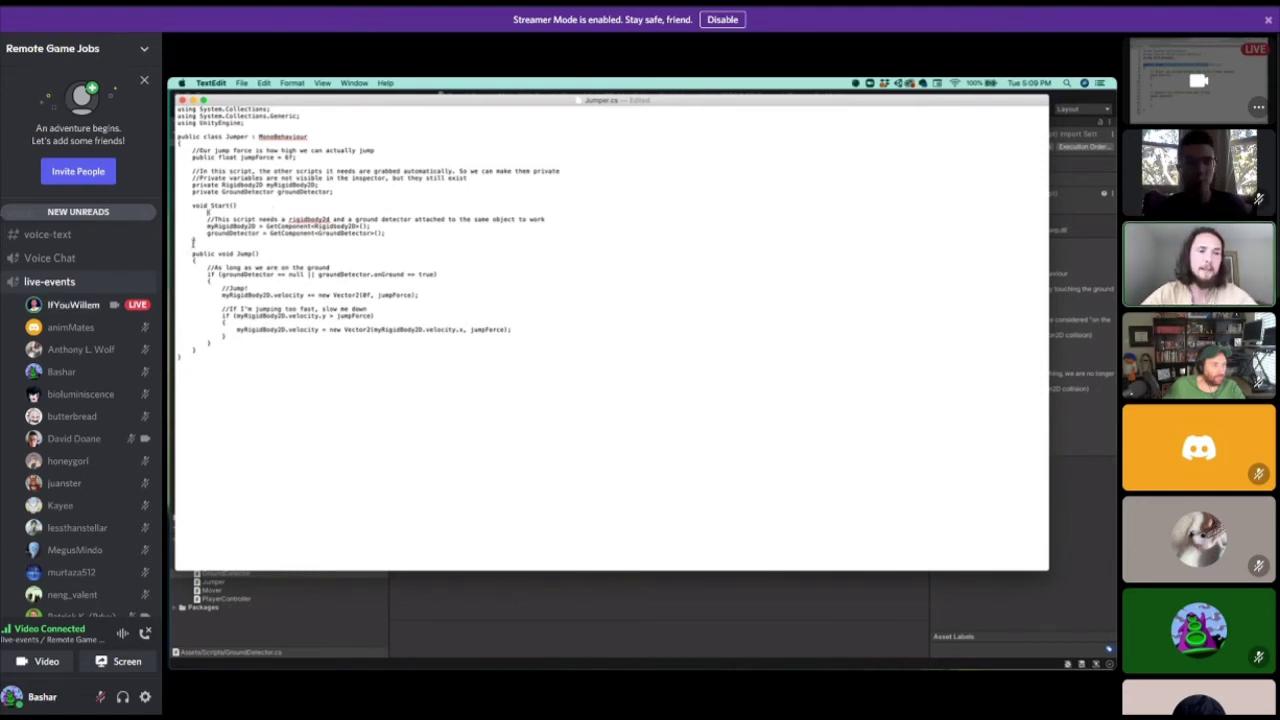
pyautogui.press('Tab')
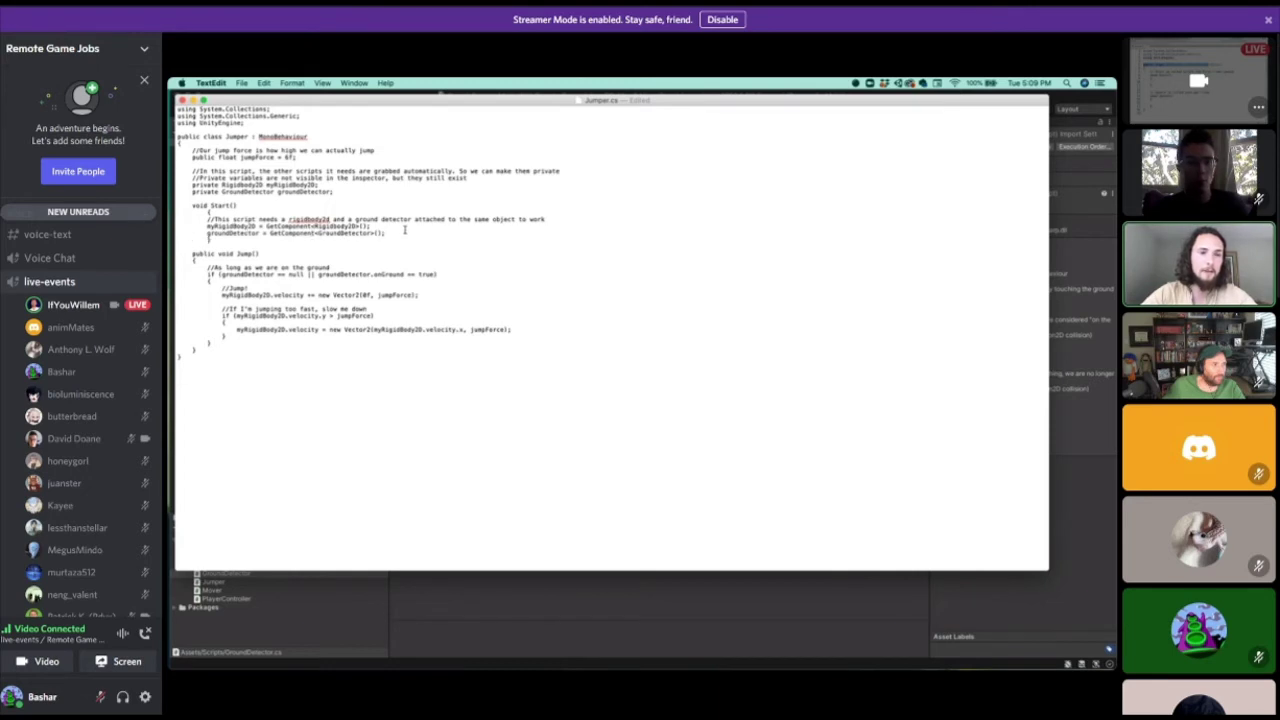
# Indent the void Start() declaration line to align with its braces.
pyautogui.moveTo(405, 229)
pyautogui.mouseDown()
pyautogui.moveTo(229, 217)
pyautogui.moveTo(413, 236)
pyautogui.mouseUp()
pyautogui.click(209, 222)
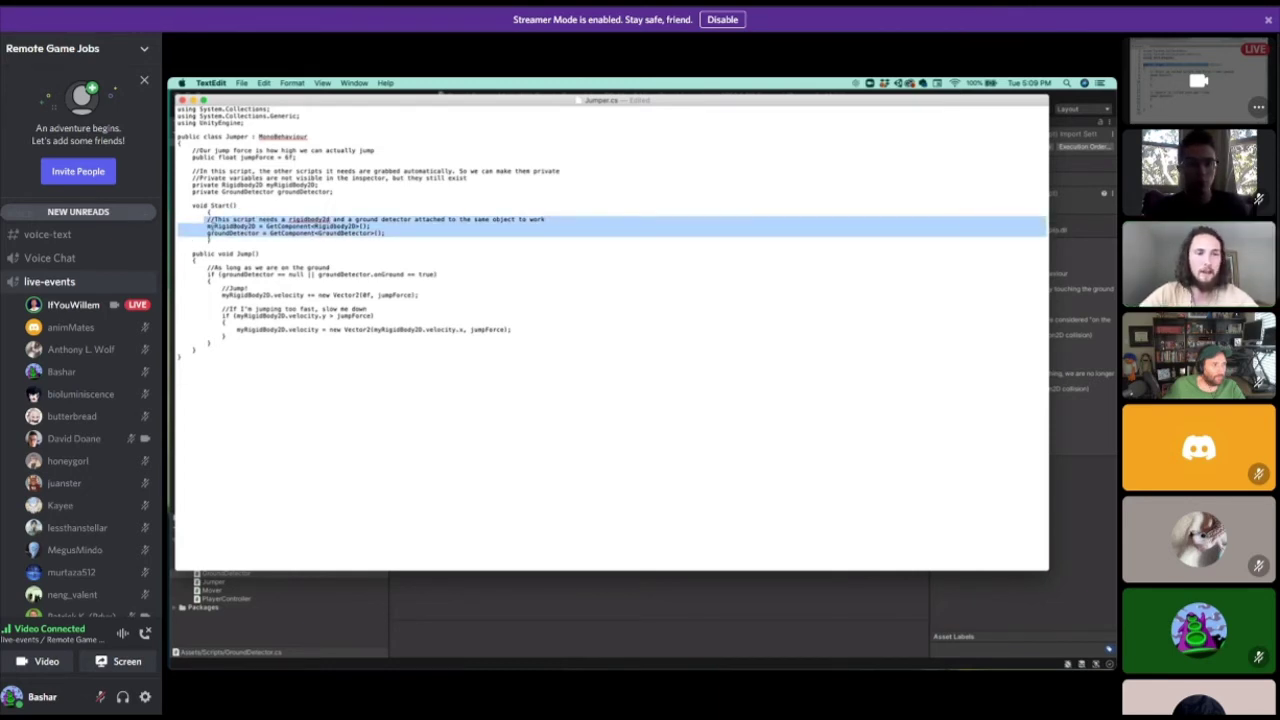
pyautogui.moveTo(207, 219); pyautogui.dragTo(370, 227)
pyautogui.click(262, 214)
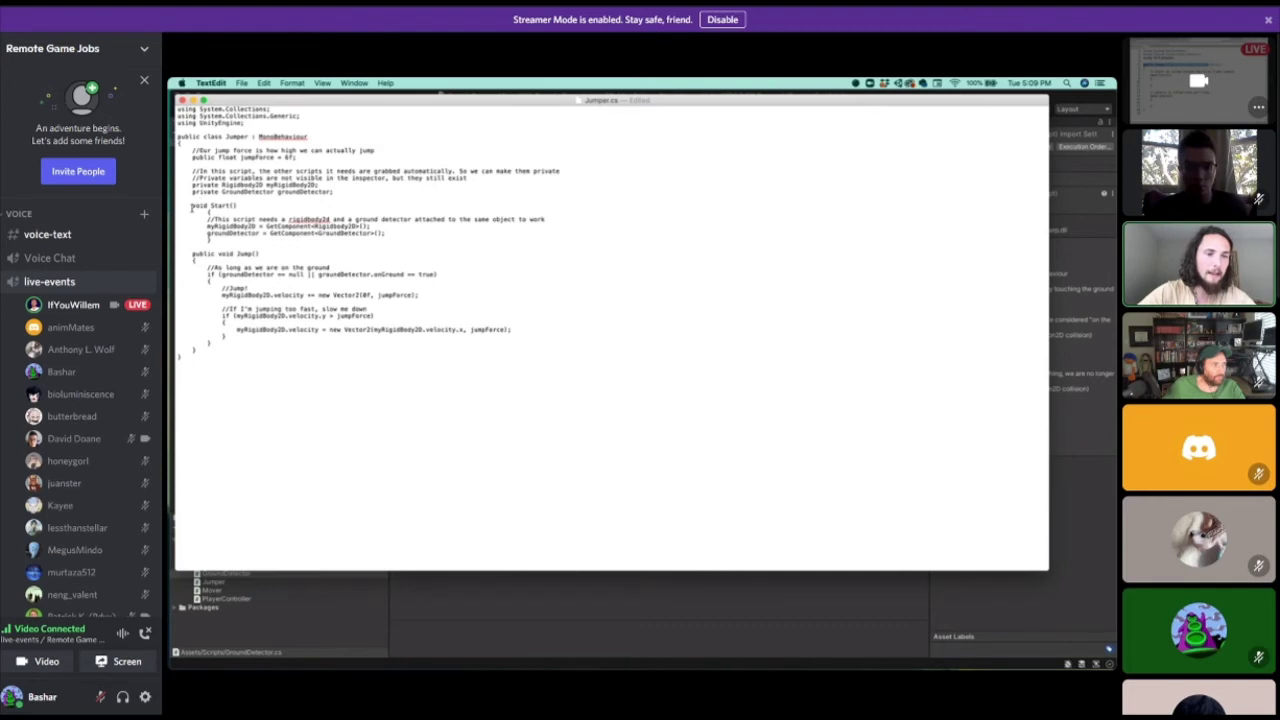
pyautogui.click(191, 207)
pyautogui.press('Tab')
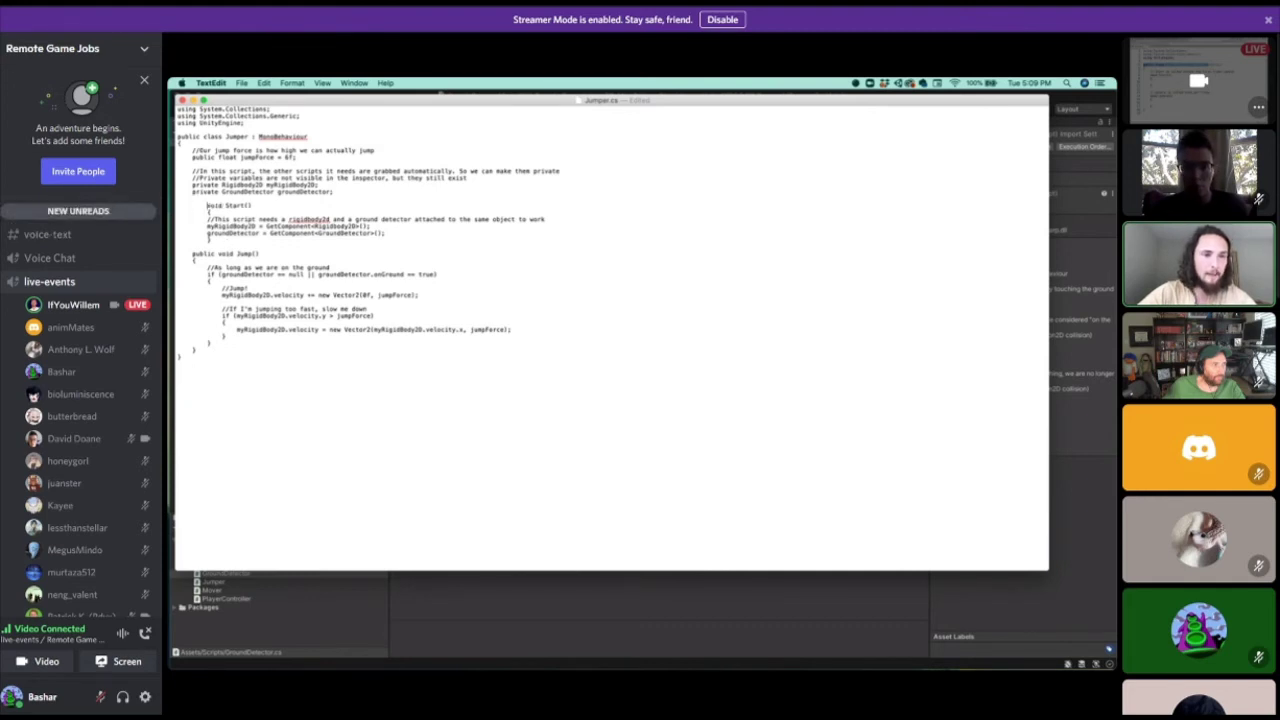
pyautogui.moveTo(210, 221); pyautogui.dragTo(411, 231)
pyautogui.press('BackSpace')
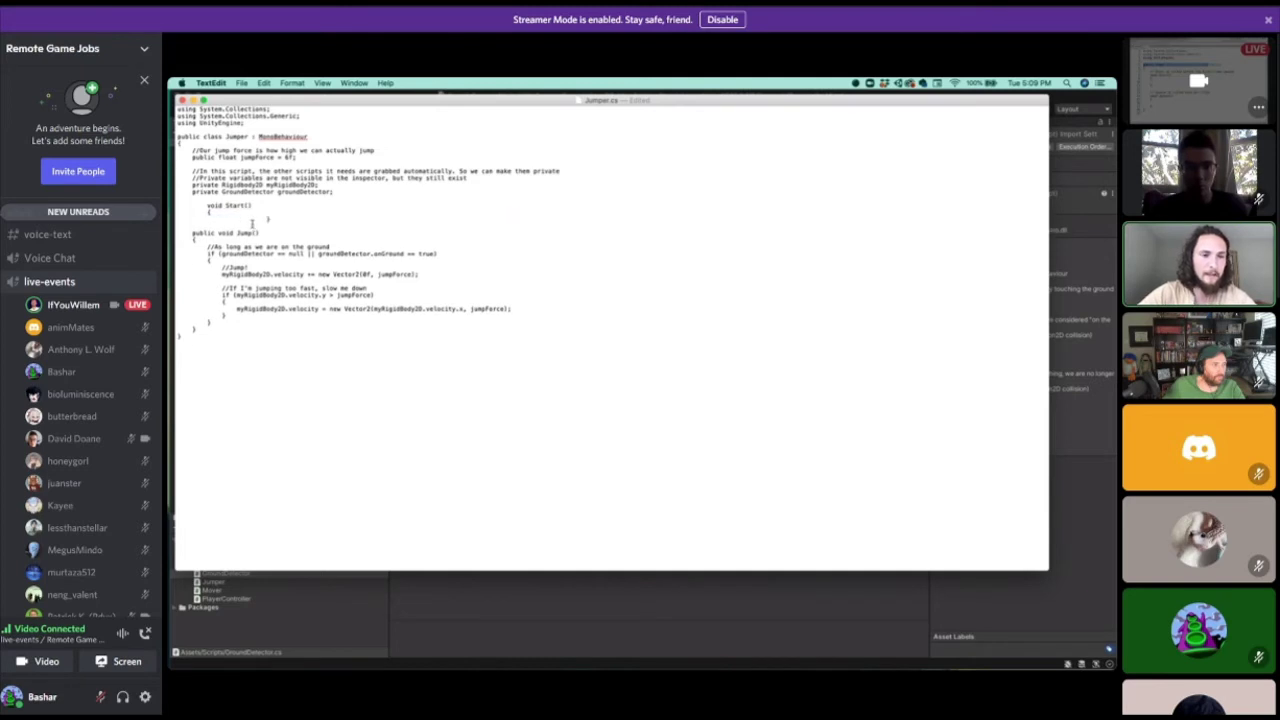
pyautogui.press('super+z')
# Indent the comment and the two GetComponent lines in Start deeper than the method's braces.
pyautogui.click(212, 220)
pyautogui.press('Tab')
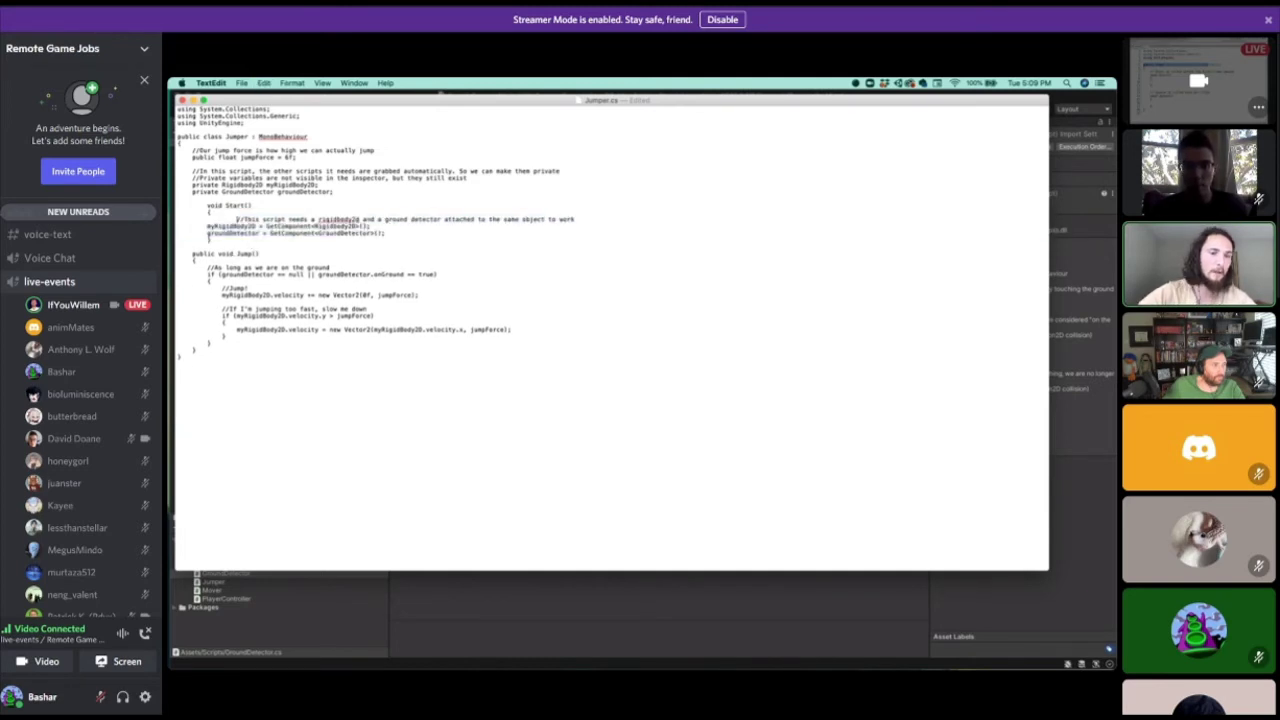
pyautogui.press('Tab')
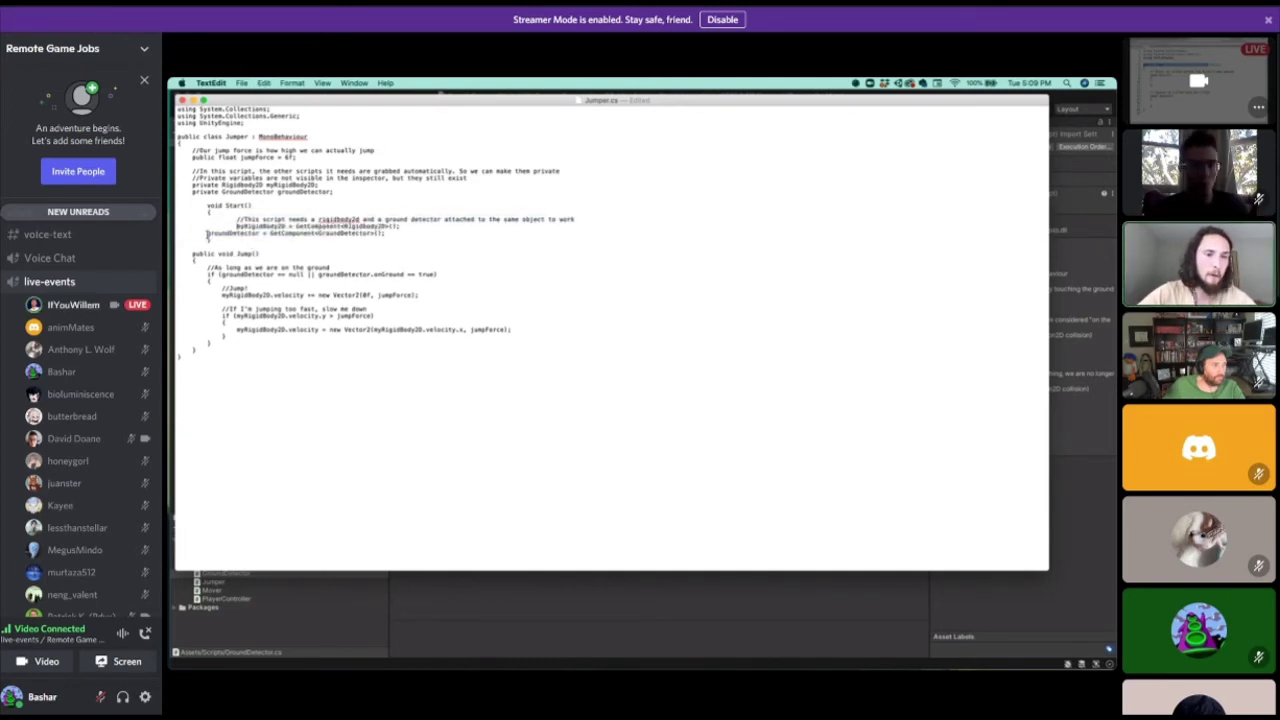
pyautogui.click(208, 233)
pyautogui.press('Tab')
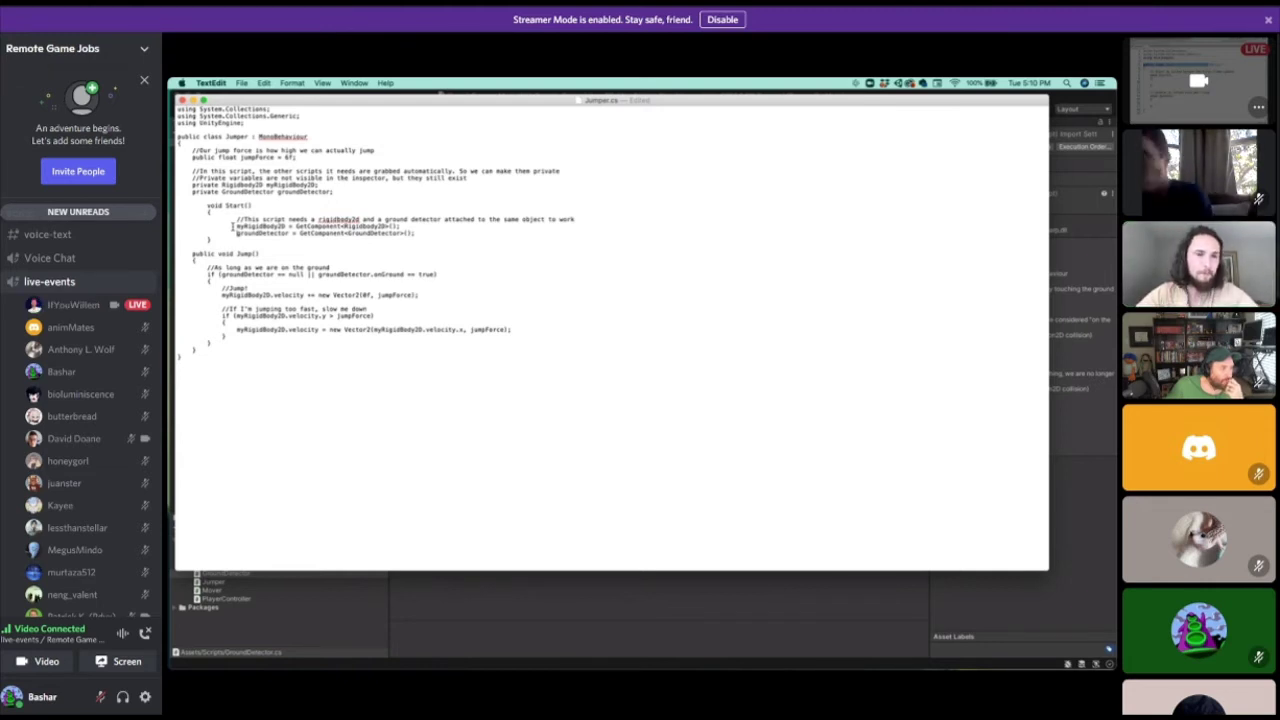
# Close Jumper.cs and browse the project's Images, Scenes and Scripts folders in Finder, moving the window aside.
pyautogui.click(181, 101)
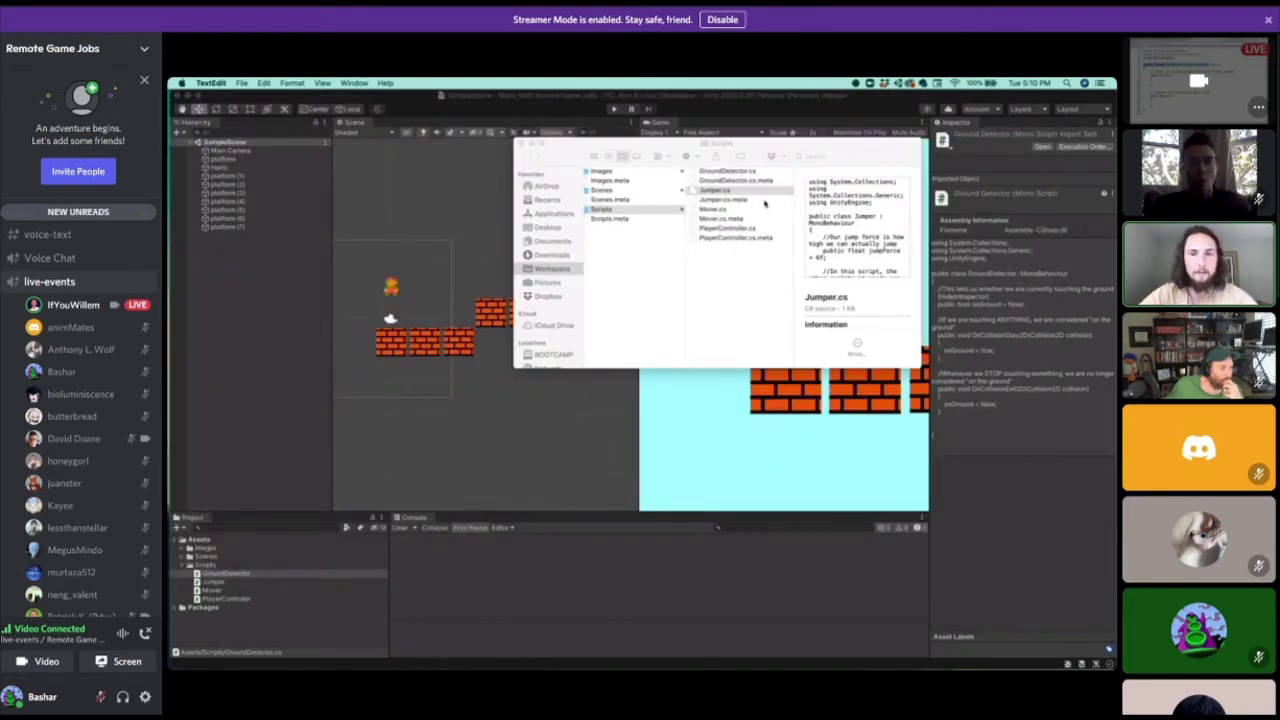
pyautogui.click(605, 170)
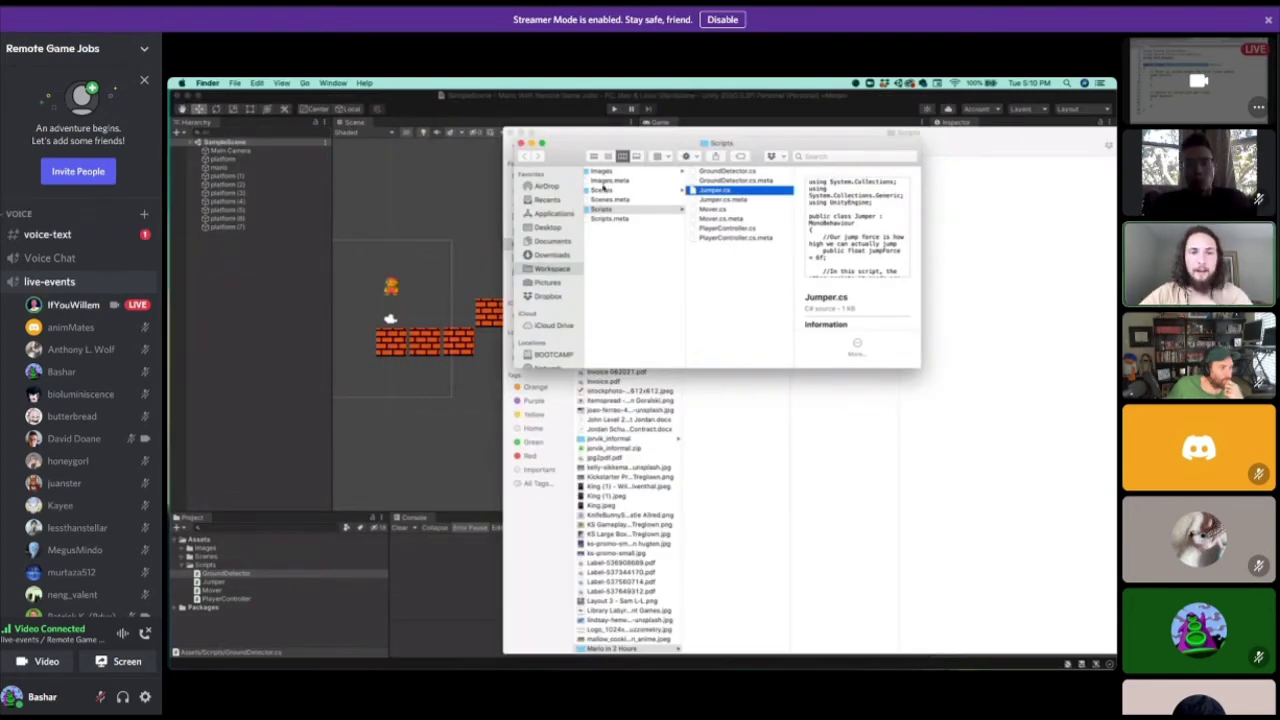
pyautogui.click(605, 190)
pyautogui.click(612, 218)
pyautogui.click(608, 208)
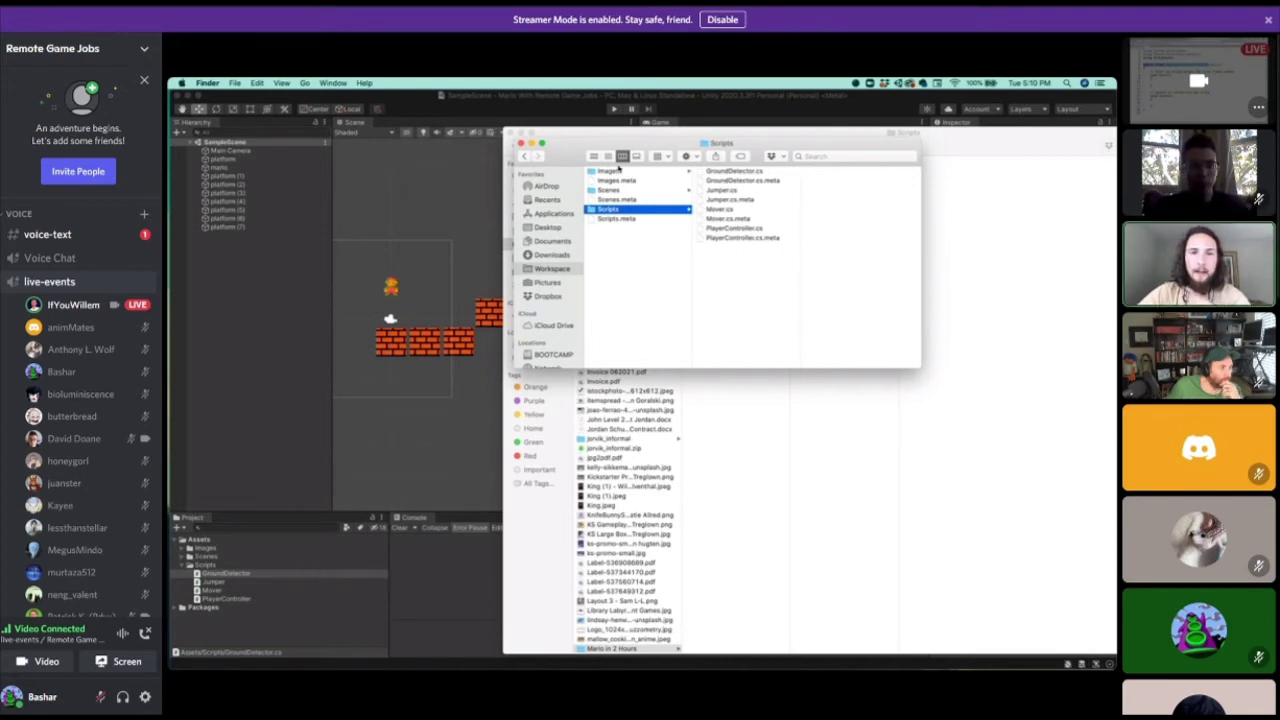
pyautogui.moveTo(583, 146); pyautogui.dragTo(480, 234)
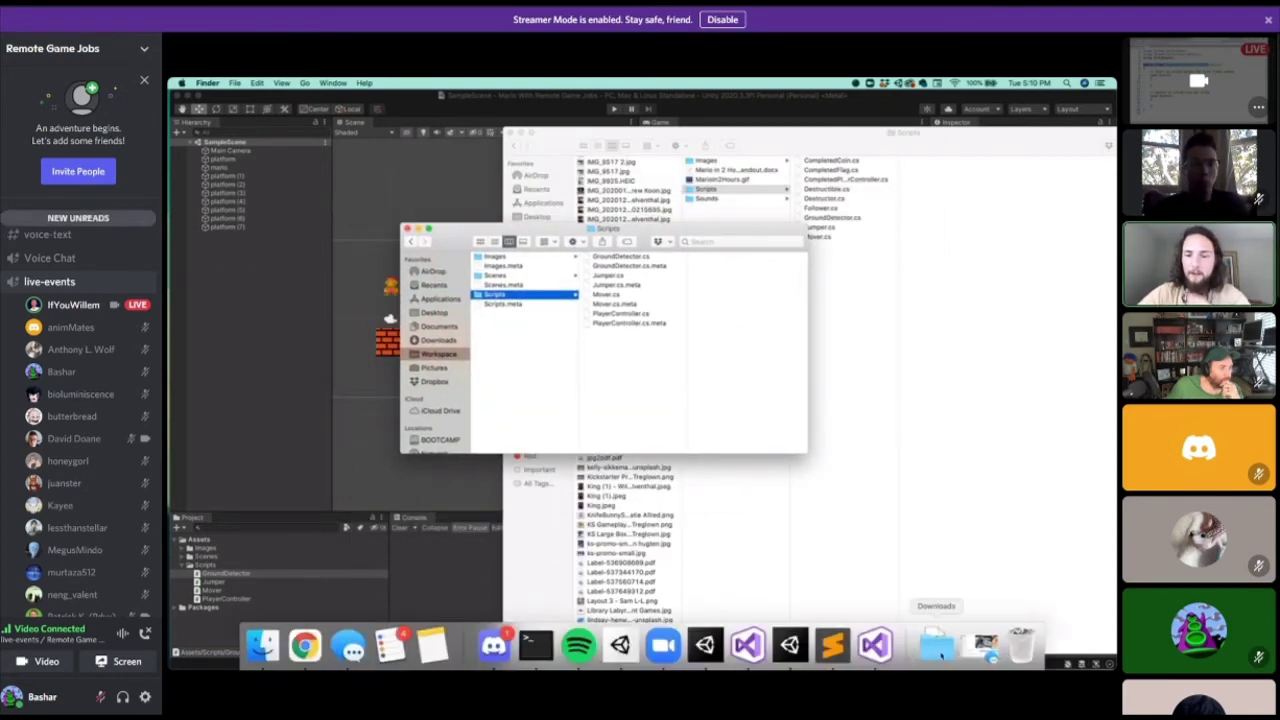
# Browse the Scripts folder inside Mario in 2 Hours and preview CompletedPlayerController.cs.
pyautogui.click(985, 655)
pyautogui.click(968, 334)
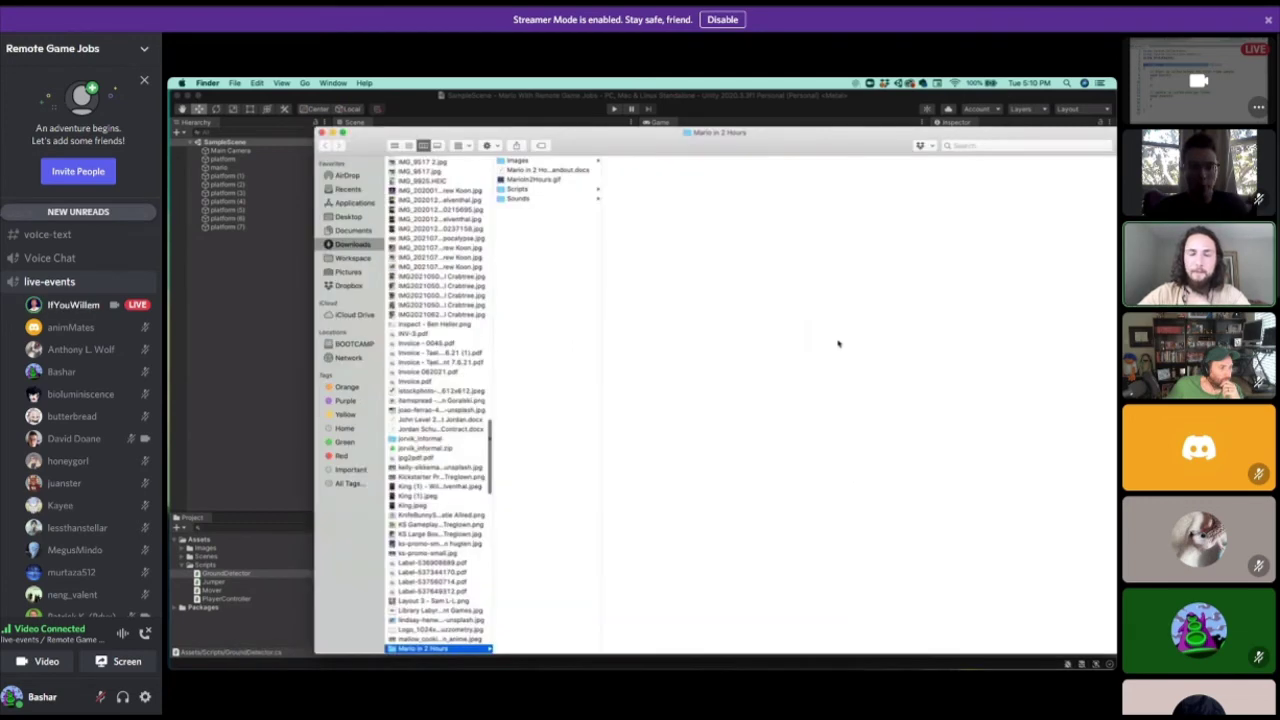
pyautogui.click(518, 162)
pyautogui.click(519, 190)
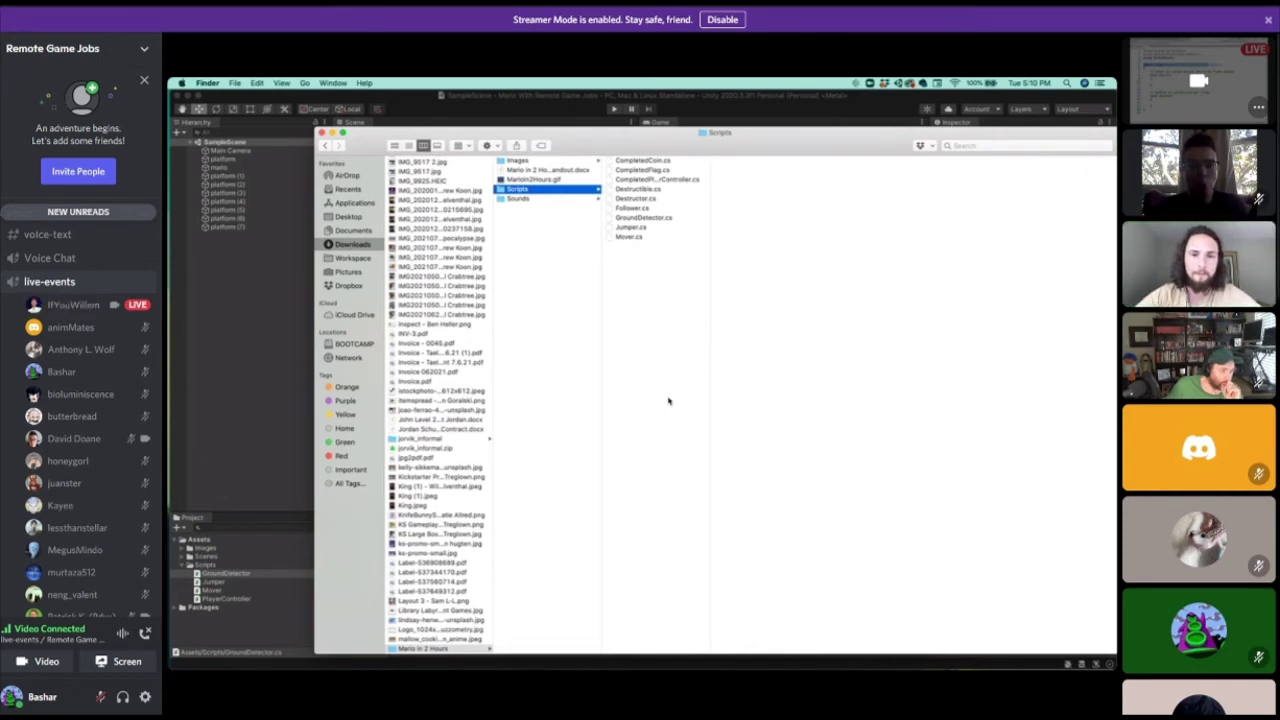
pyautogui.click(660, 180)
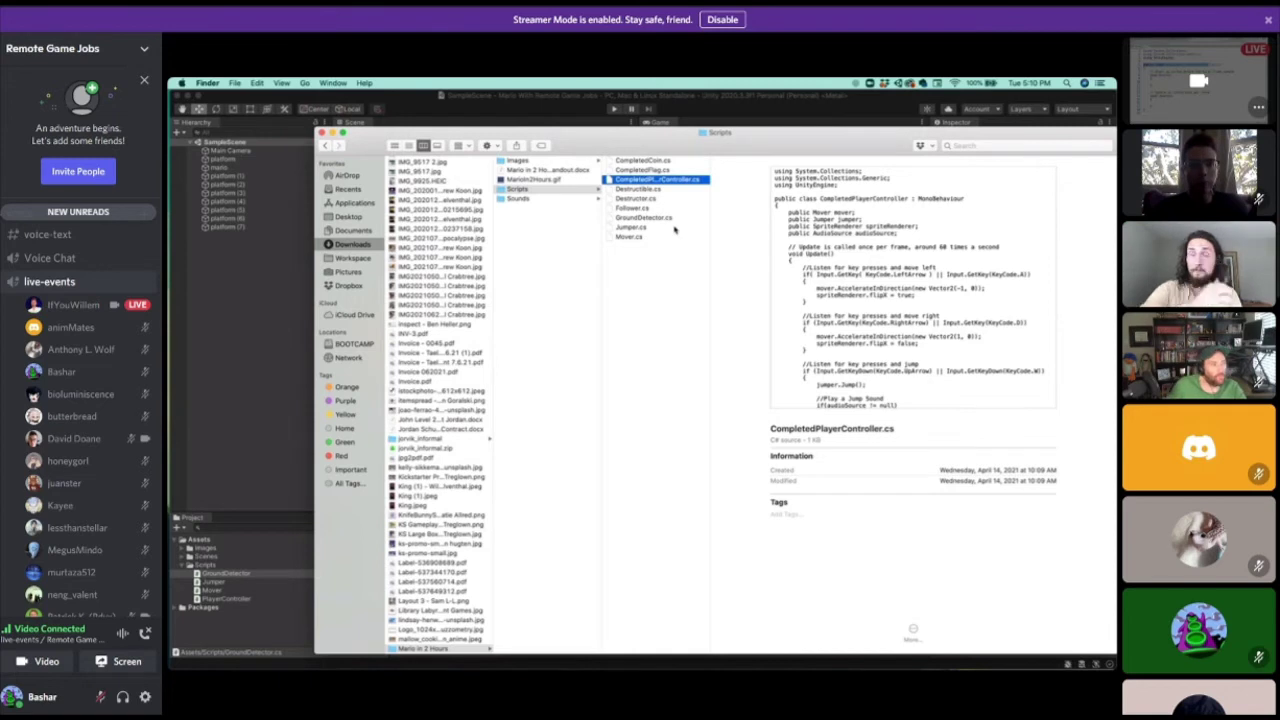
# Close the open Finder windows and switch to PlayerController.cs in Visual Studio.
pyautogui.click(322, 133)
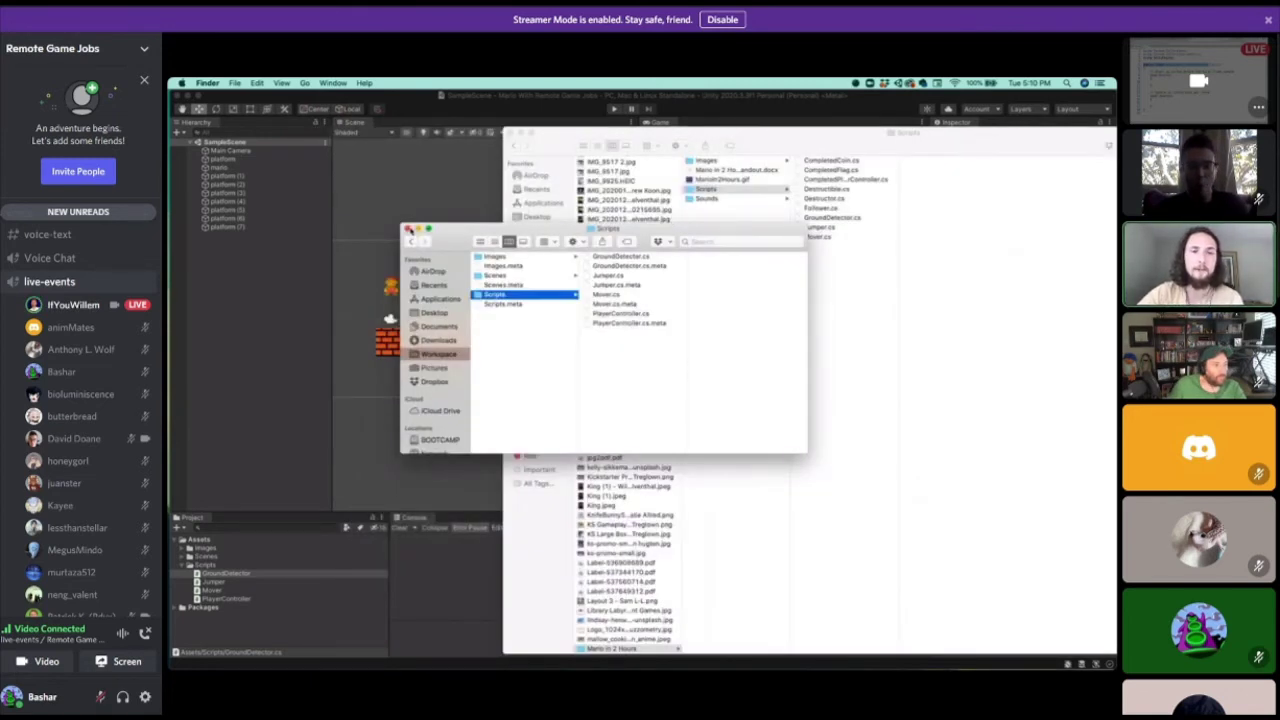
pyautogui.click(409, 230)
pyautogui.click(510, 133)
pyautogui.hotkey('ctrl', 'Right')
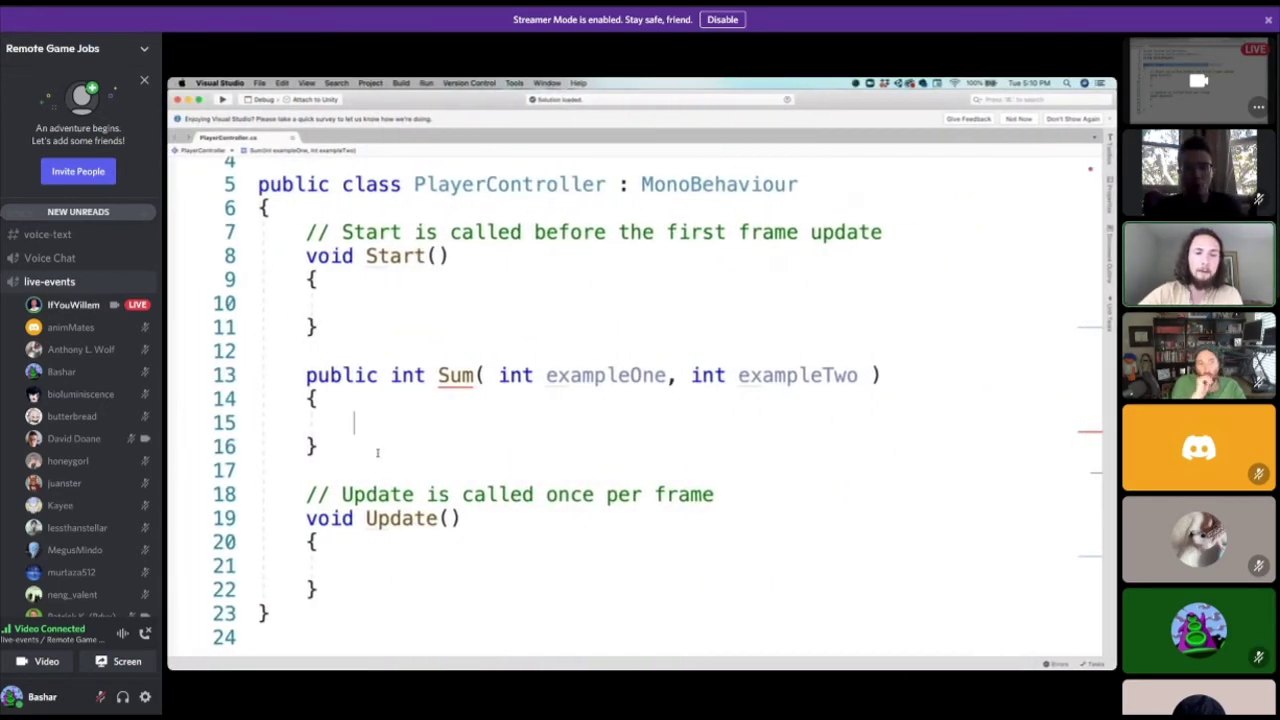
# Point out the Sum method, the bodies of Start and Sum, and the public keyword on line 13.
pyautogui.moveTo(306, 375); pyautogui.dragTo(440, 440)
pyautogui.click(343, 300)
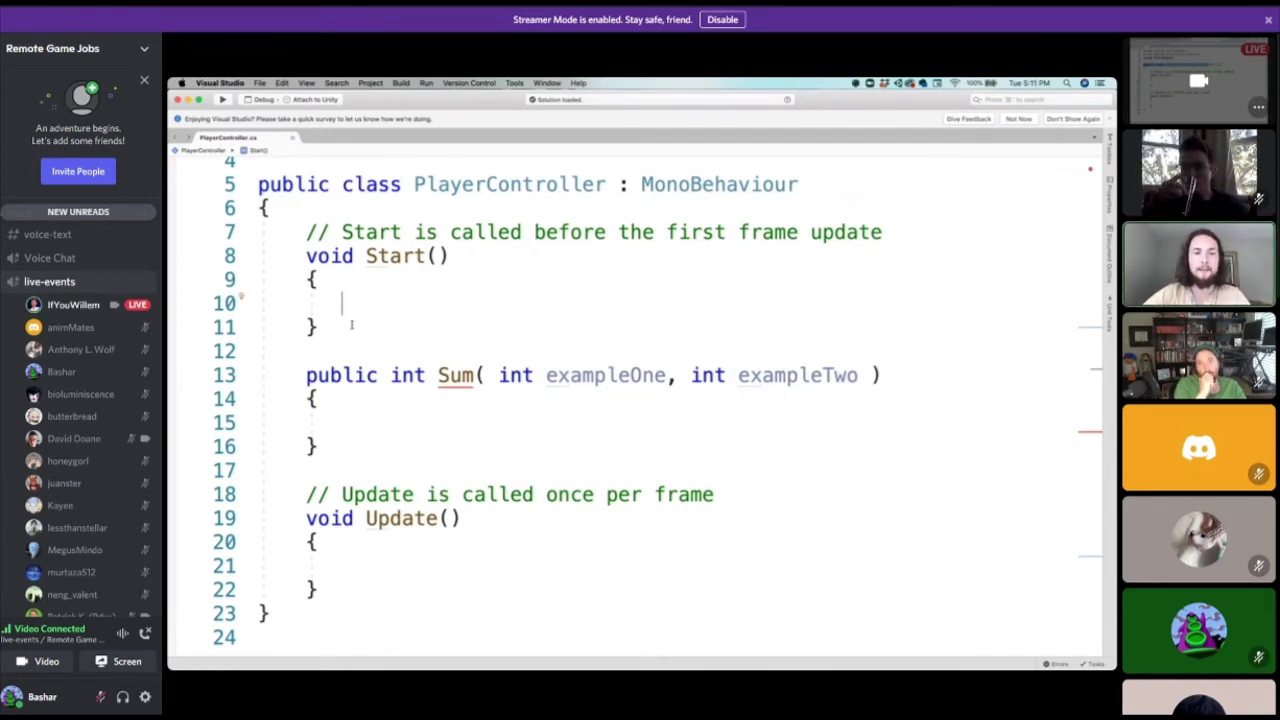
pyautogui.moveTo(318, 445); pyautogui.dragTo(292, 445)
pyautogui.click(344, 421)
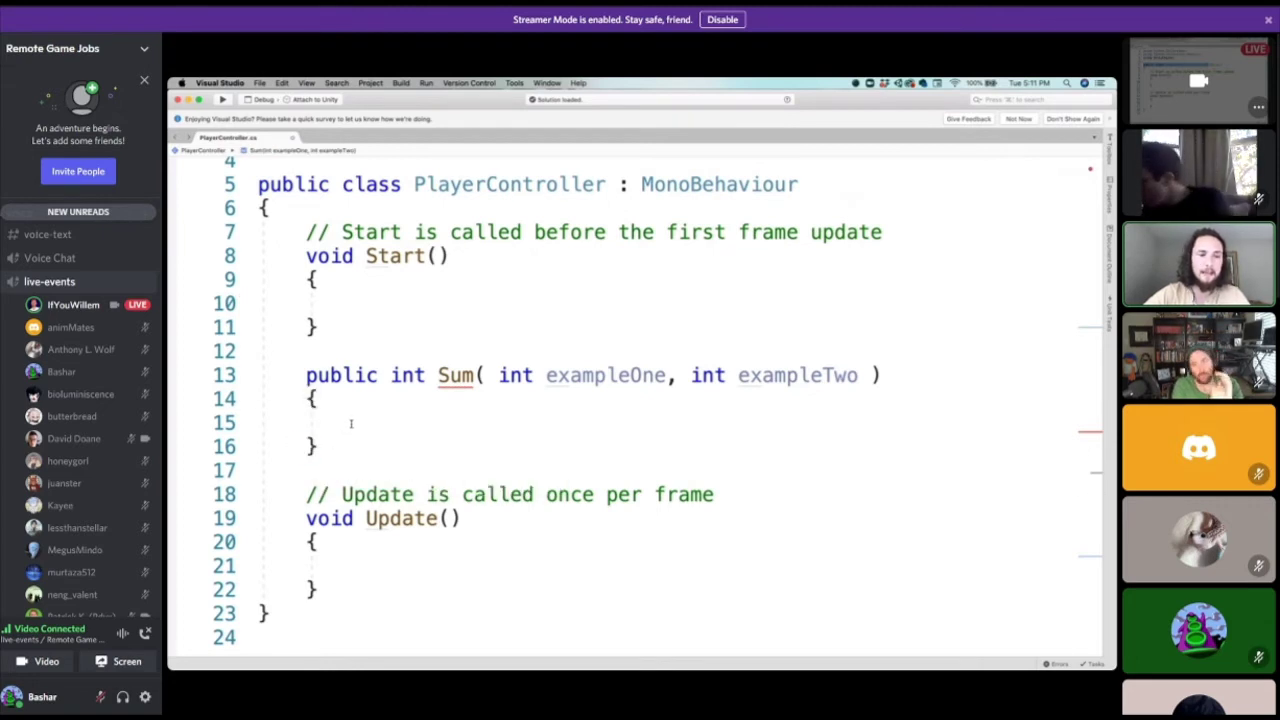
pyautogui.doubleClick(340, 375)
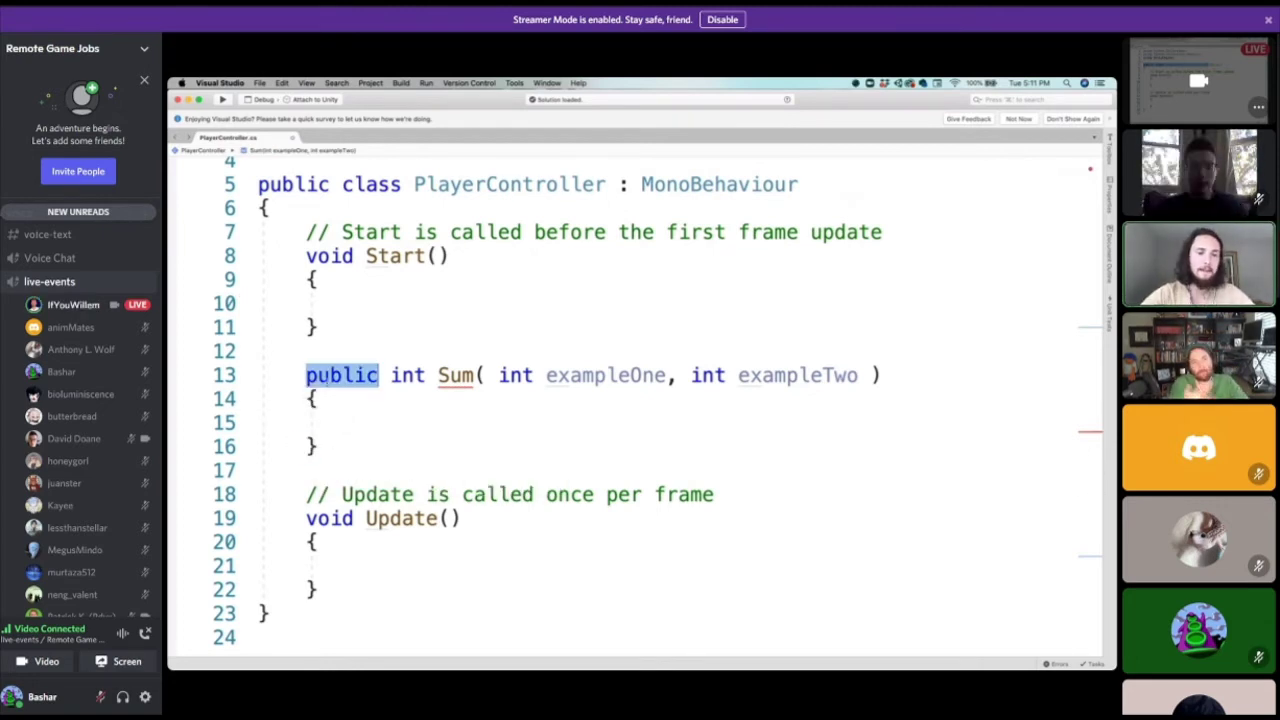
# Point out the empty parentheses of Start and the exampleOne and exampleTwo parameters of Sum.
pyautogui.press('Left')
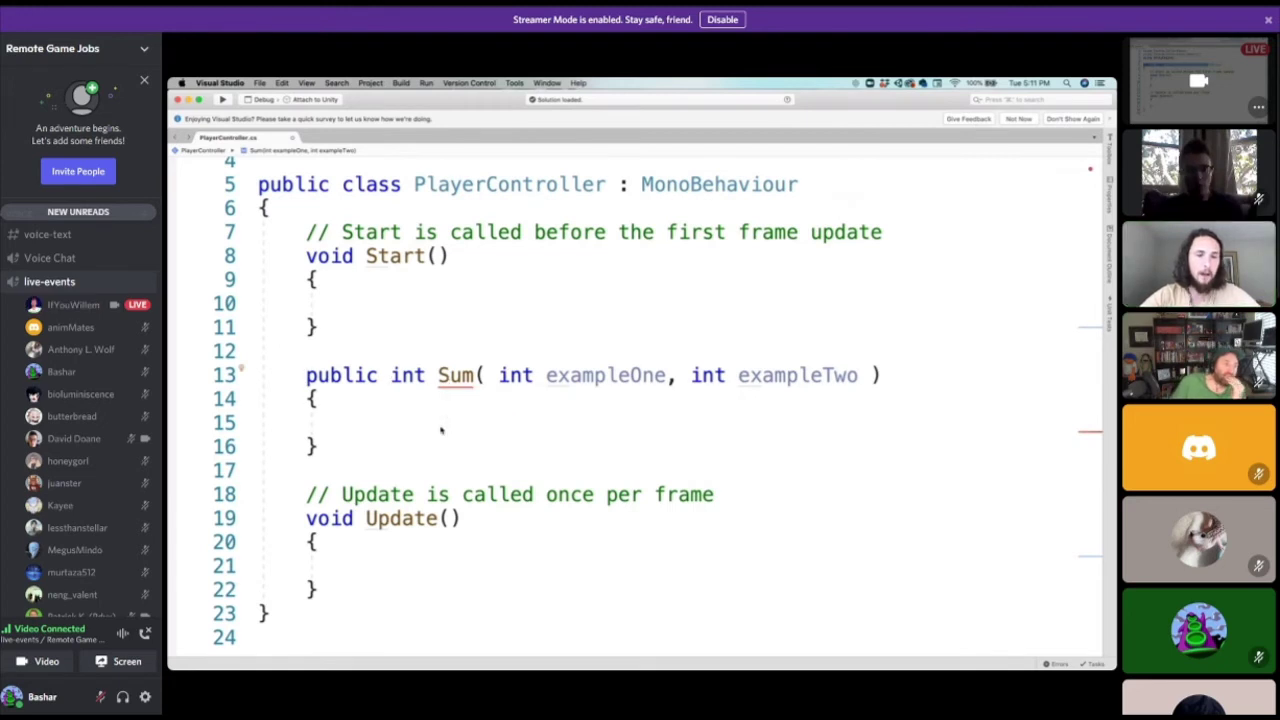
pyautogui.click(430, 256)
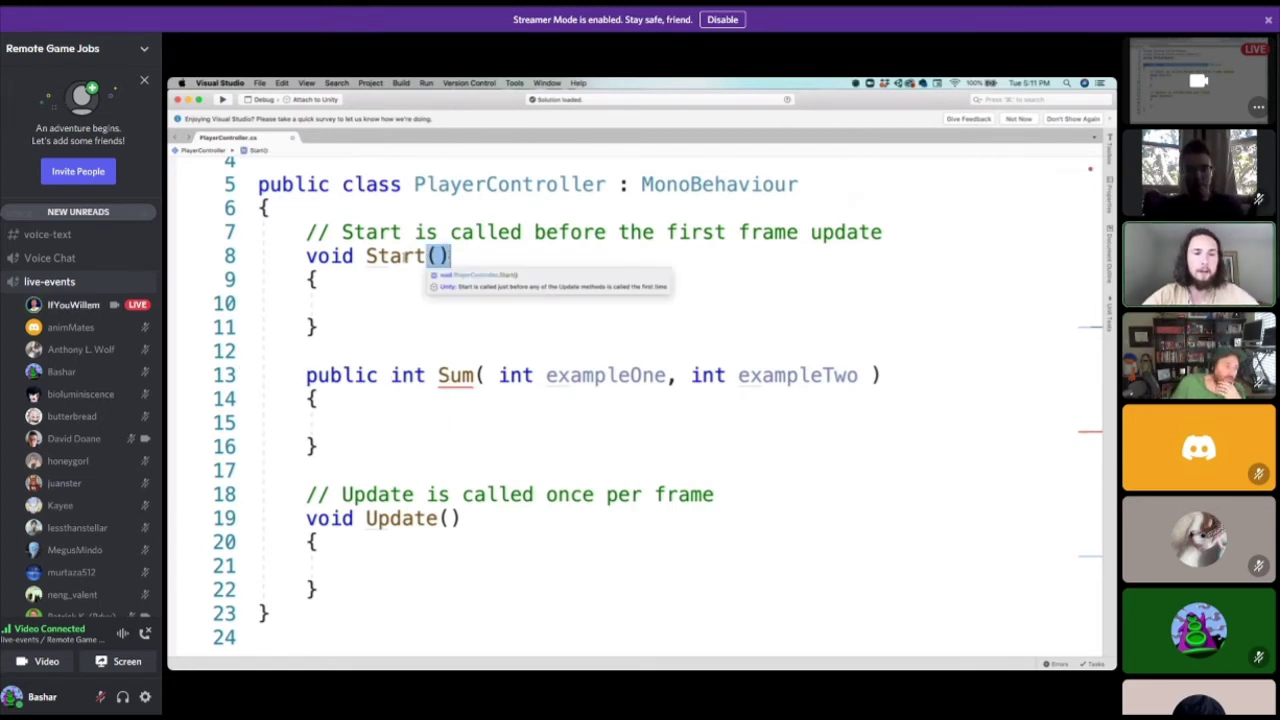
pyautogui.doubleClick(428, 256)
pyautogui.moveTo(428, 256); pyautogui.dragTo(456, 255)
pyautogui.click(460, 256)
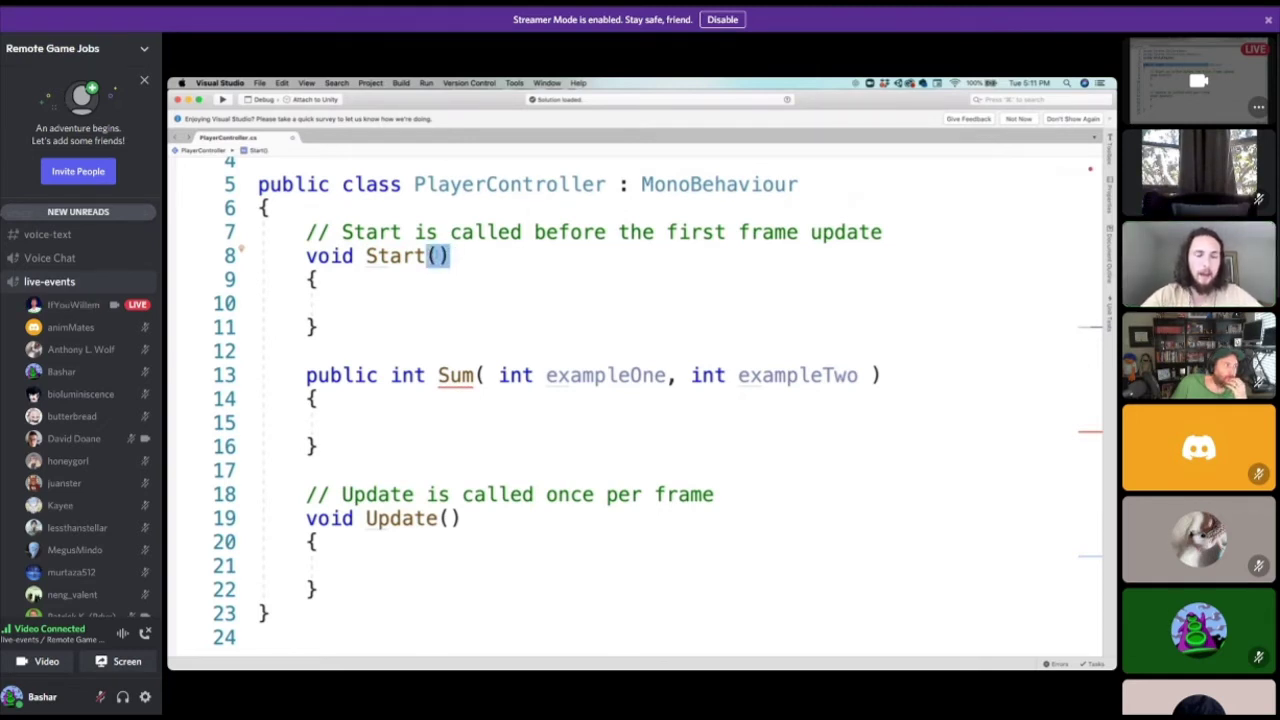
pyautogui.click(439, 256)
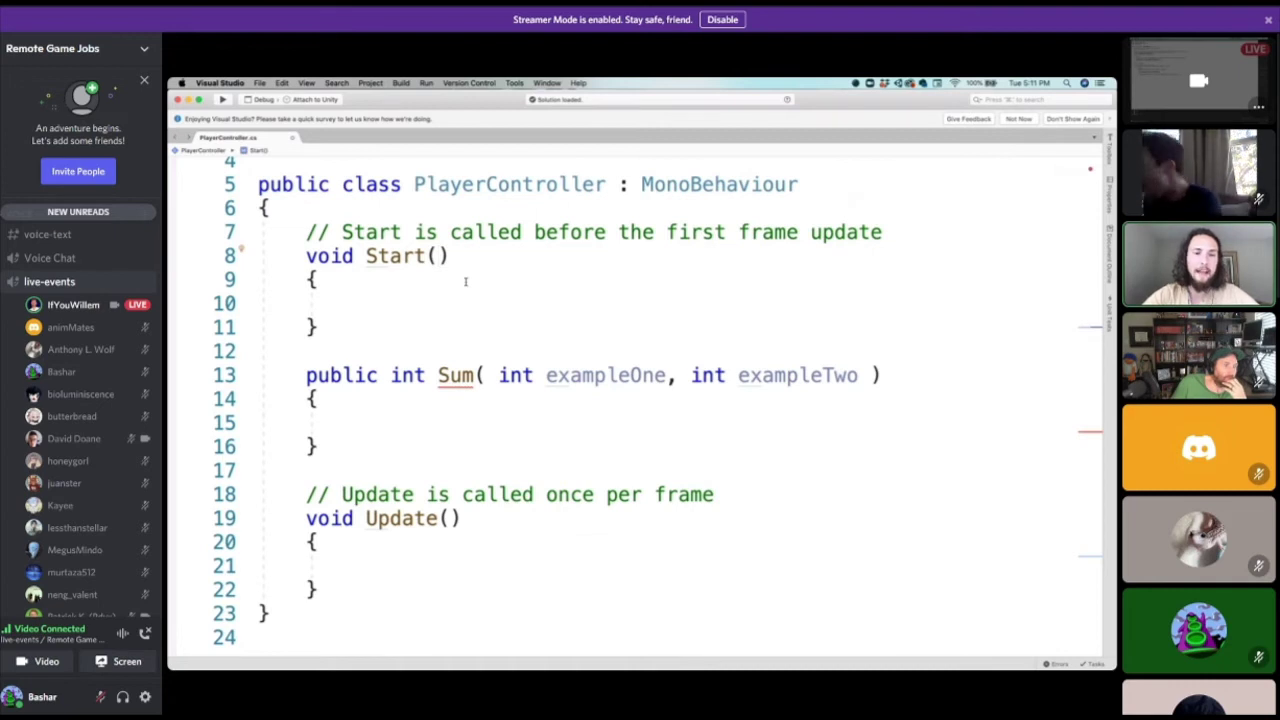
pyautogui.moveTo(499, 376); pyautogui.dragTo(859, 376)
pyautogui.click(812, 375)
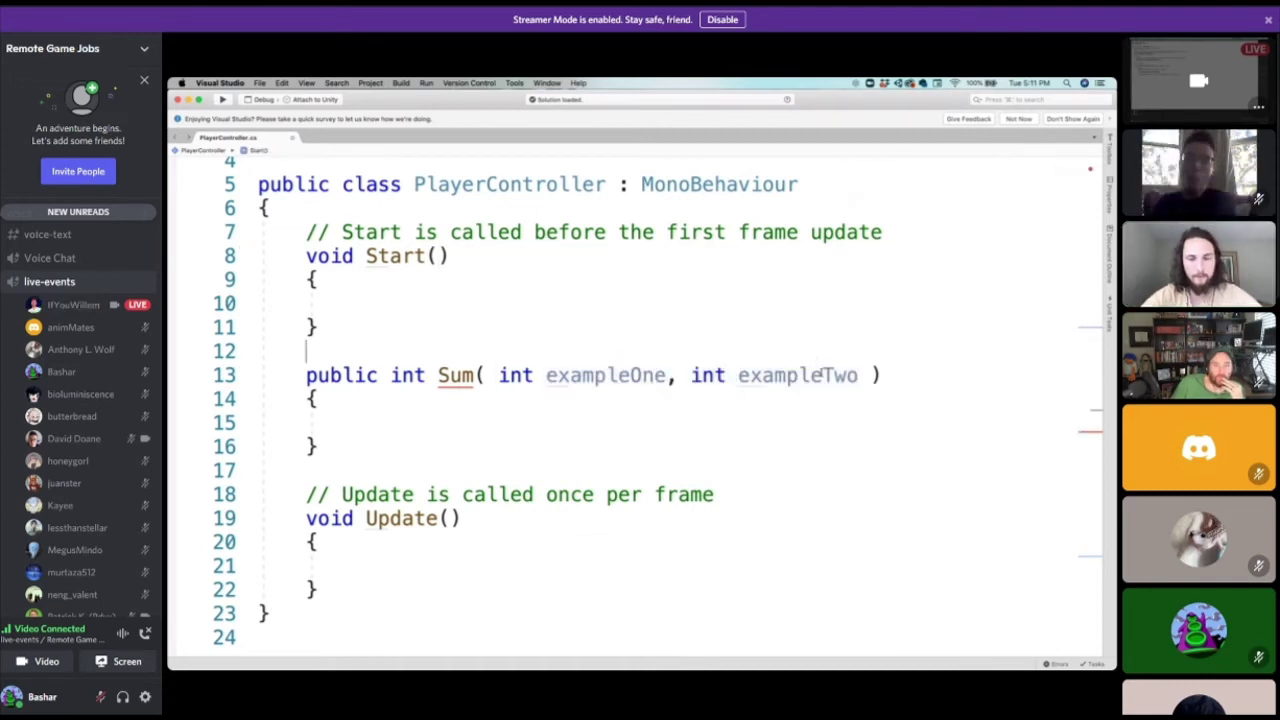
pyautogui.doubleClick(798, 375)
pyautogui.doubleClick(605, 375)
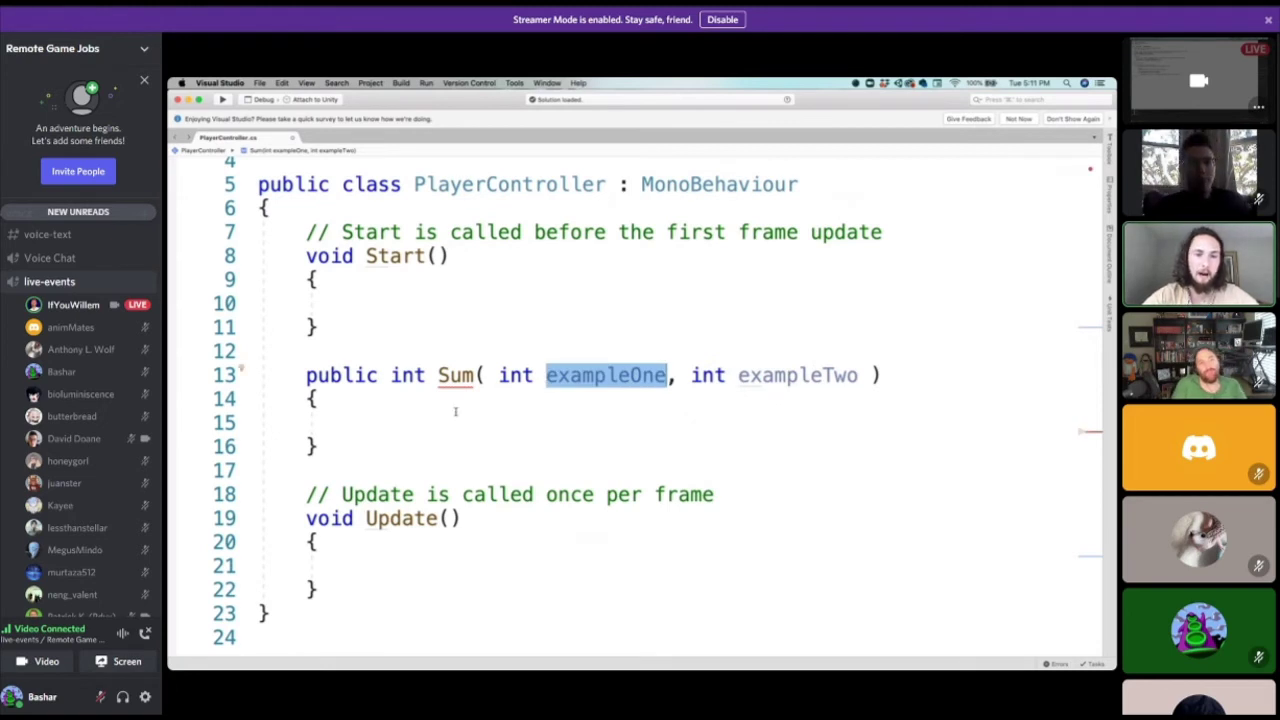
# Write "return exampleOne + exampleTwo;" in the body of the Sum method.
pyautogui.click(400, 425)
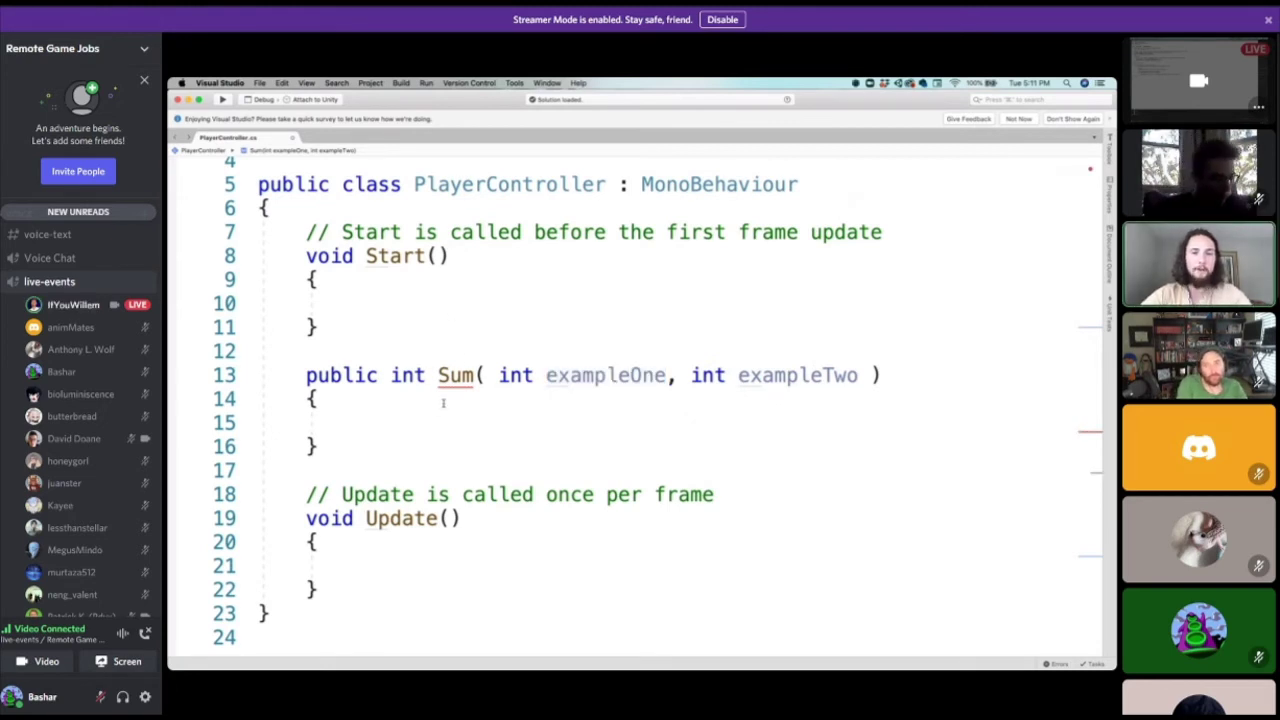
pyautogui.write('return')
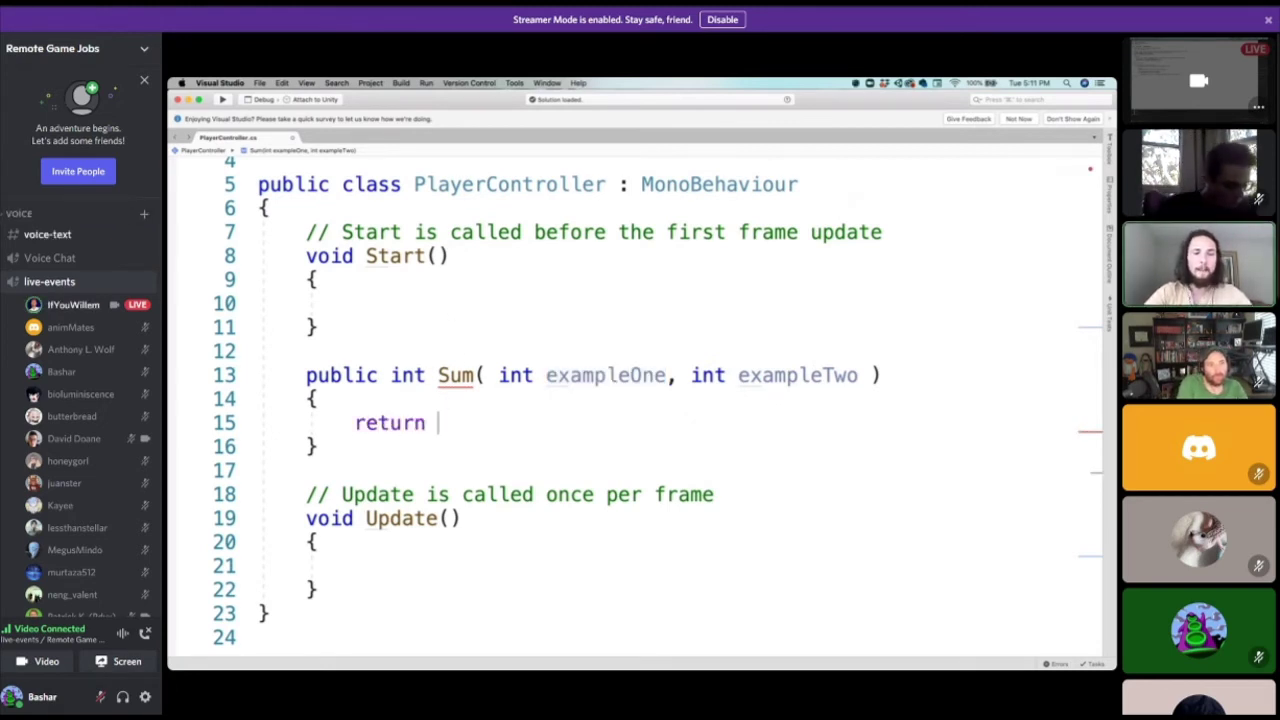
pyautogui.write(' exampleOne + ')
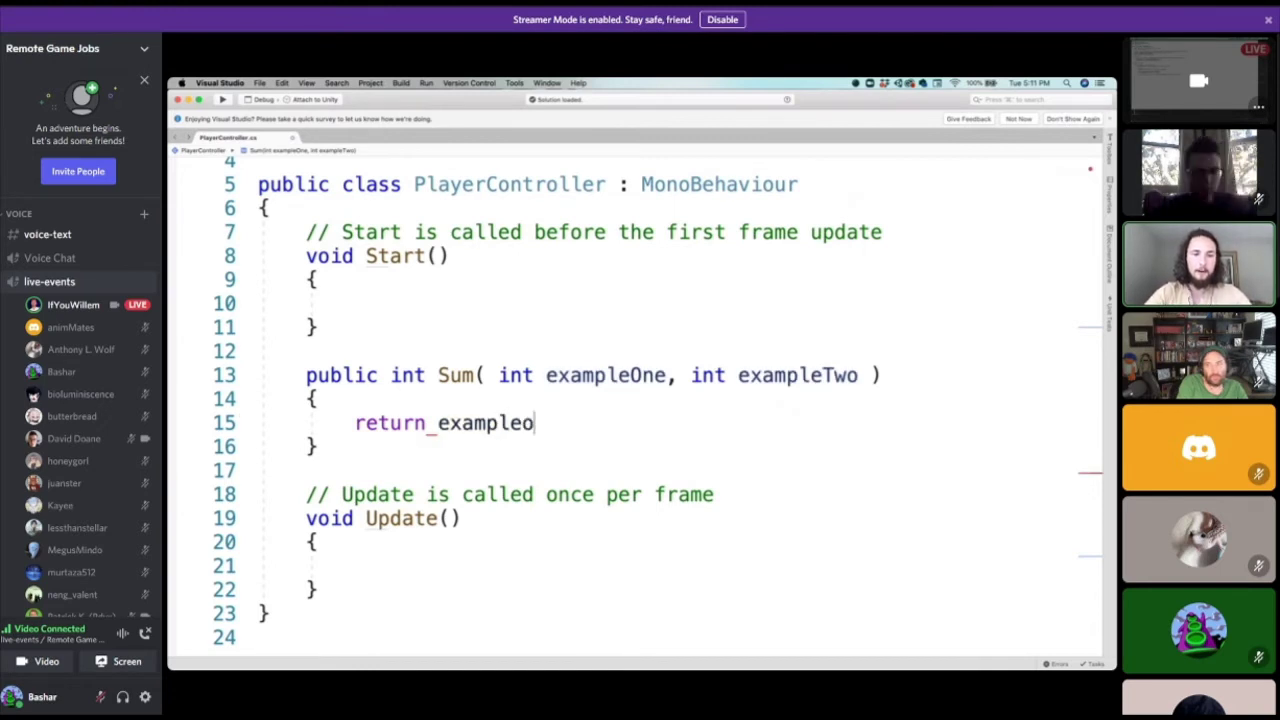
pyautogui.write('exam')
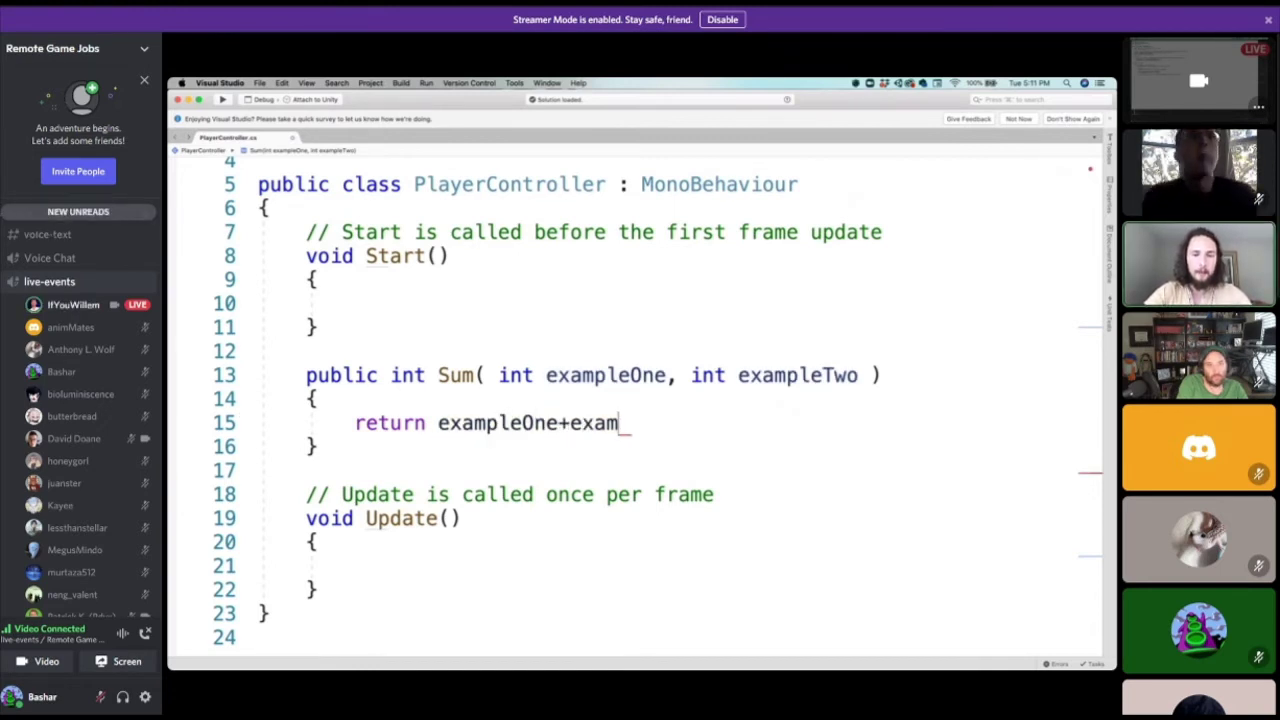
pyautogui.write('pleTwo;')
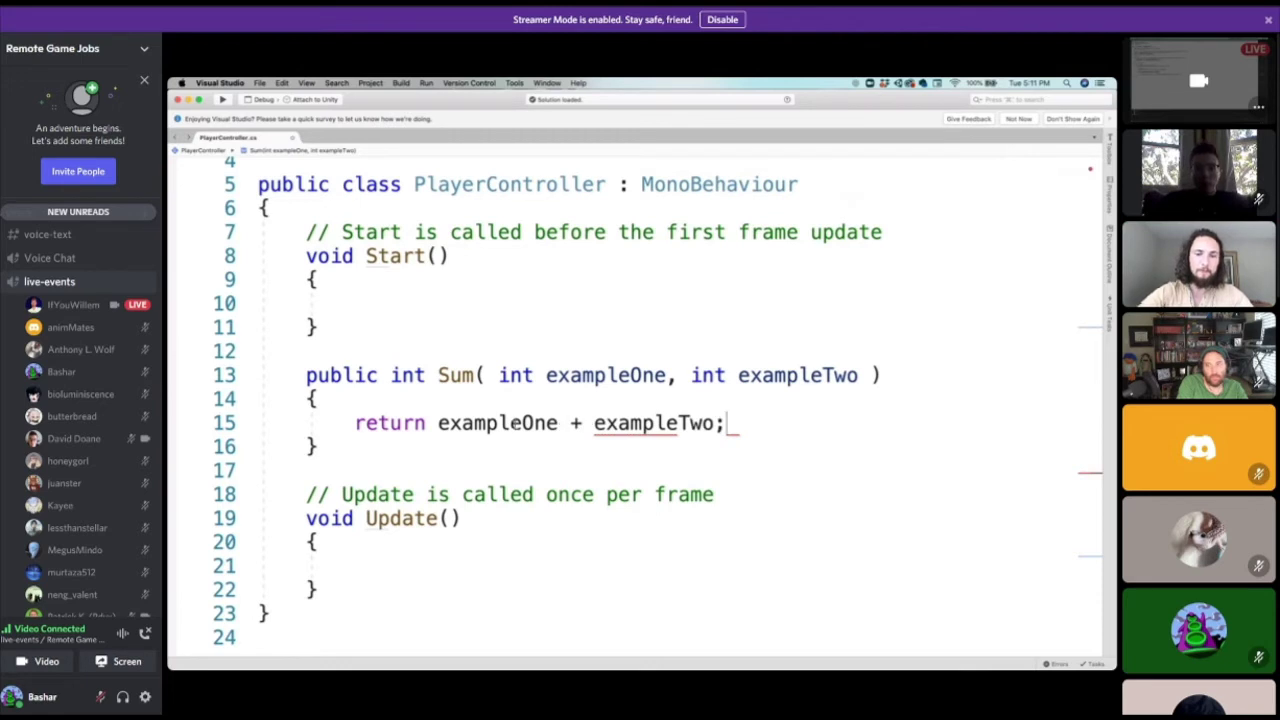
# Add the line "int exampleInt = Sum(5, 5);" inside the Start method.
pyautogui.press('Up')
pyautogui.press('Up')
pyautogui.press('Up')
pyautogui.press('Up')
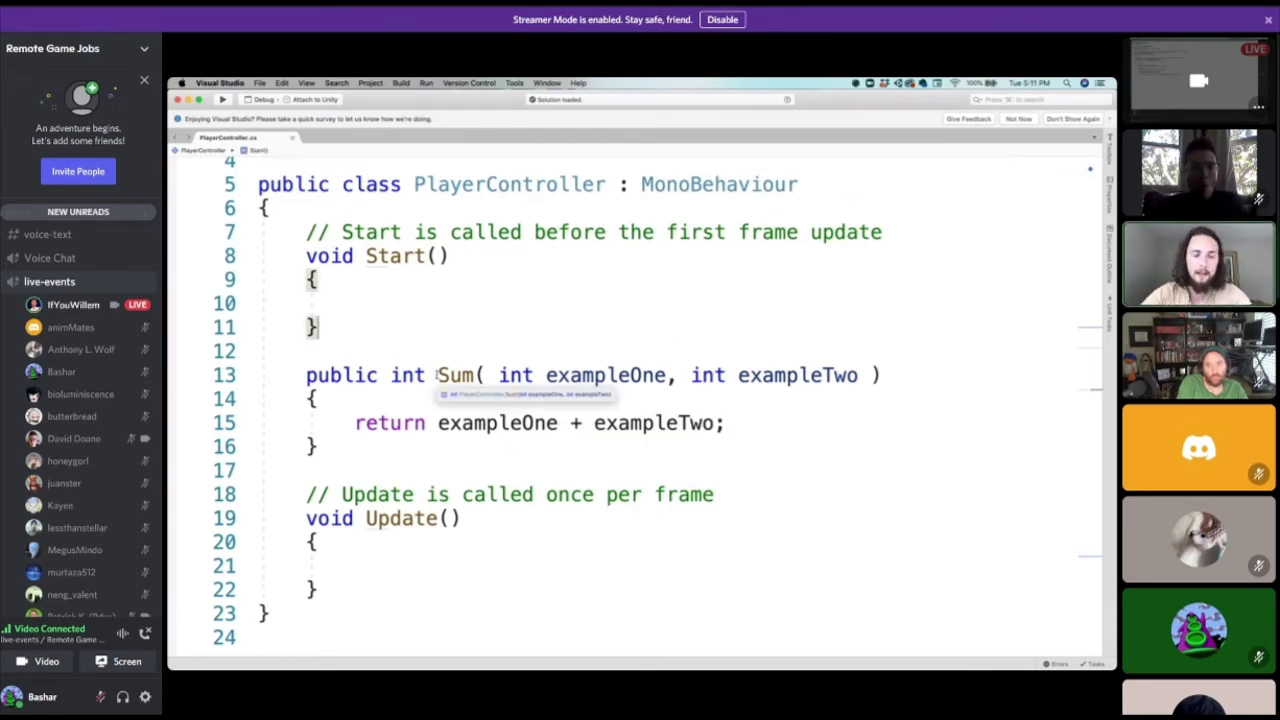
pyautogui.click(364, 303)
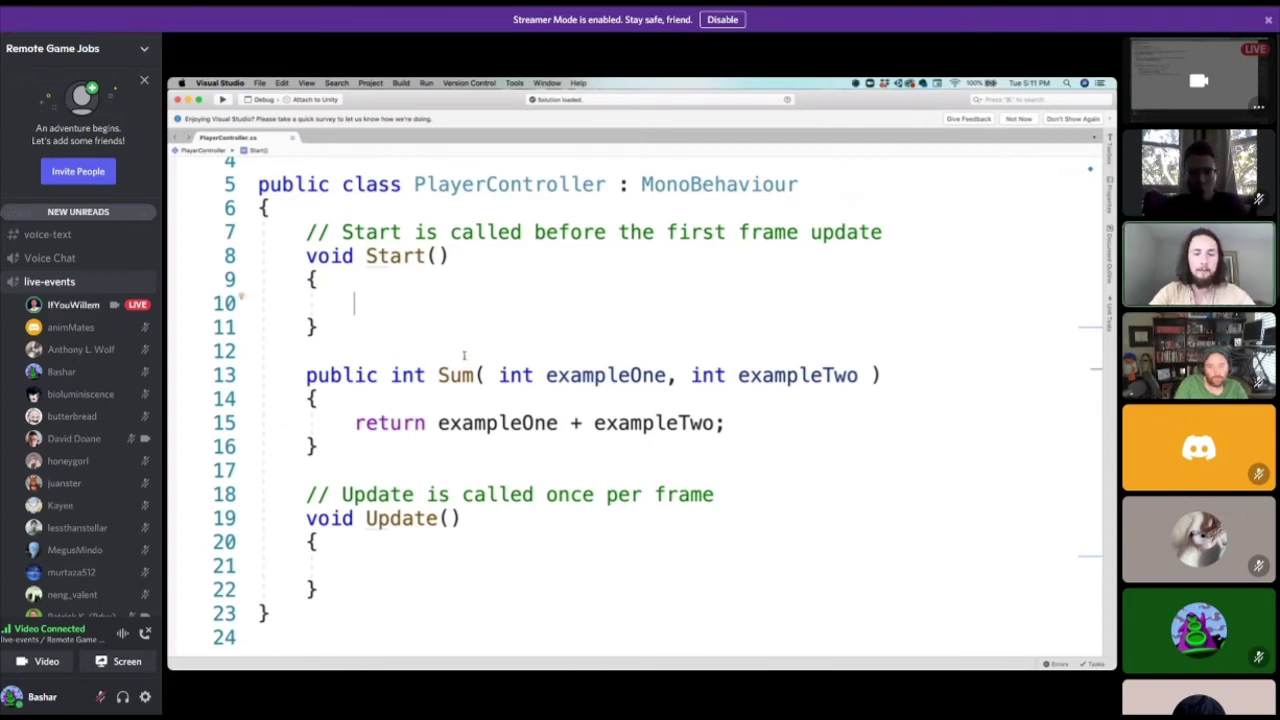
pyautogui.write('int example')
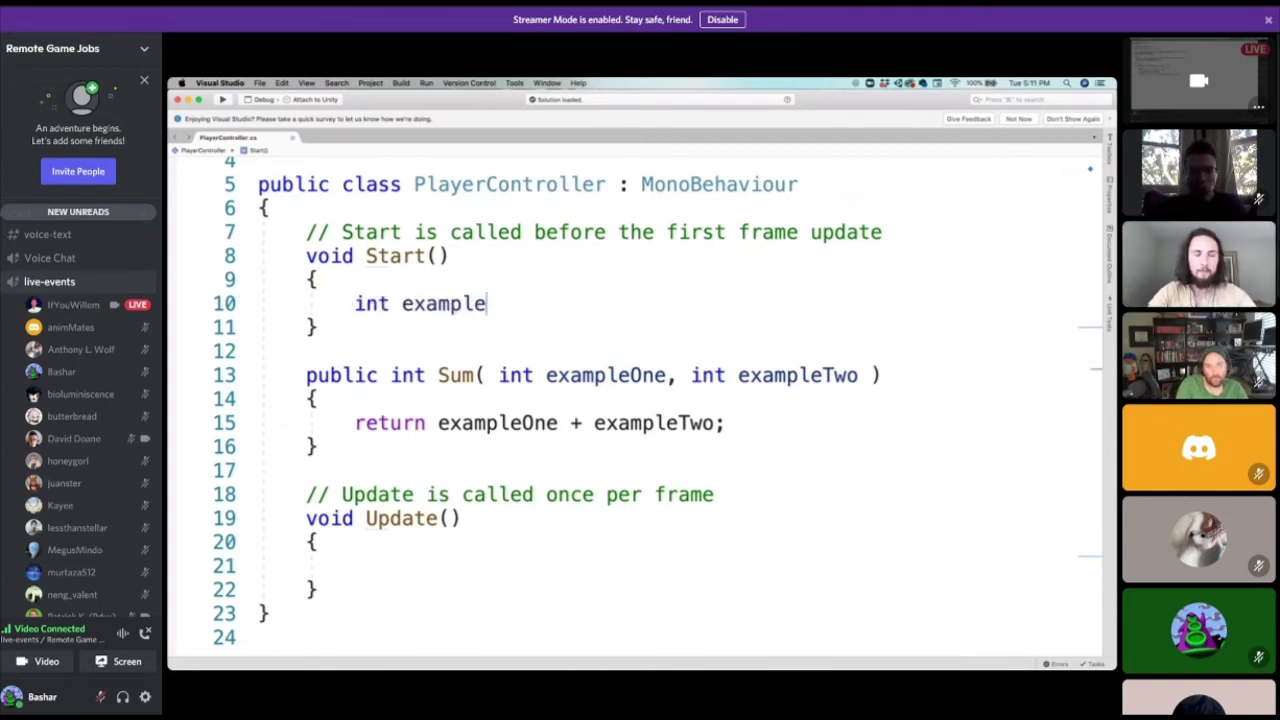
pyautogui.write('Int = Su')
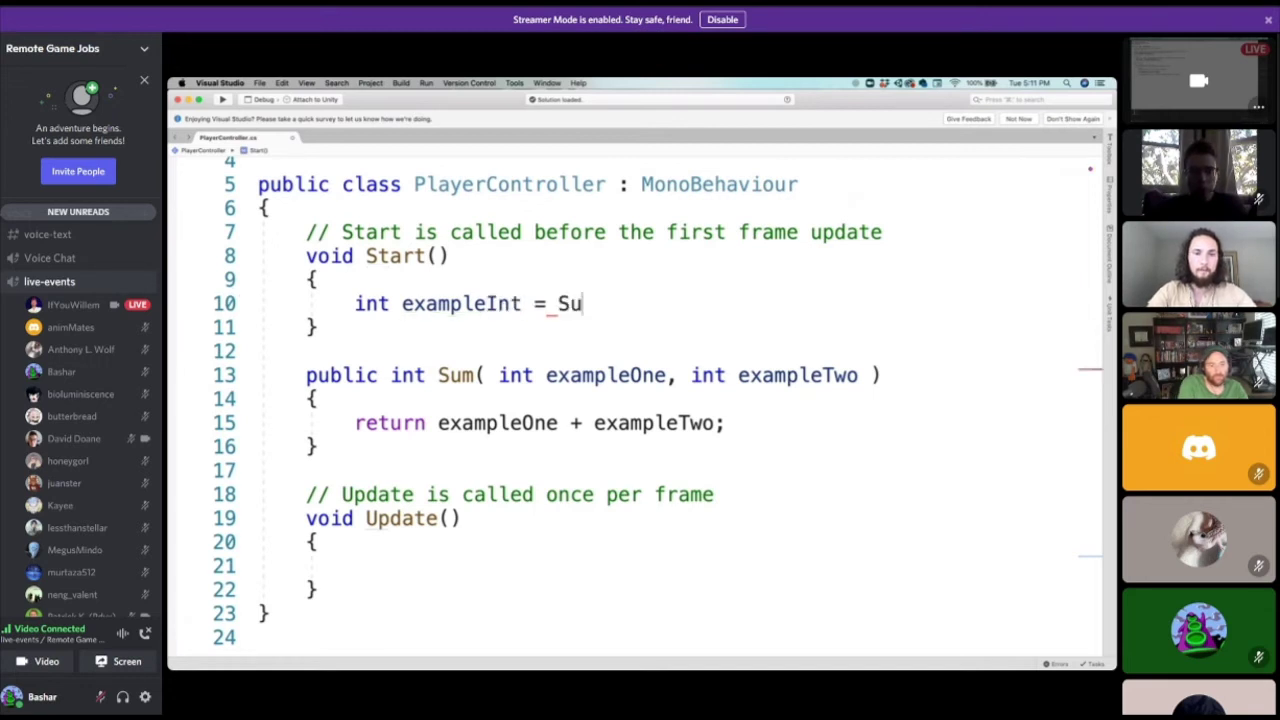
pyautogui.write('m(5, 5')
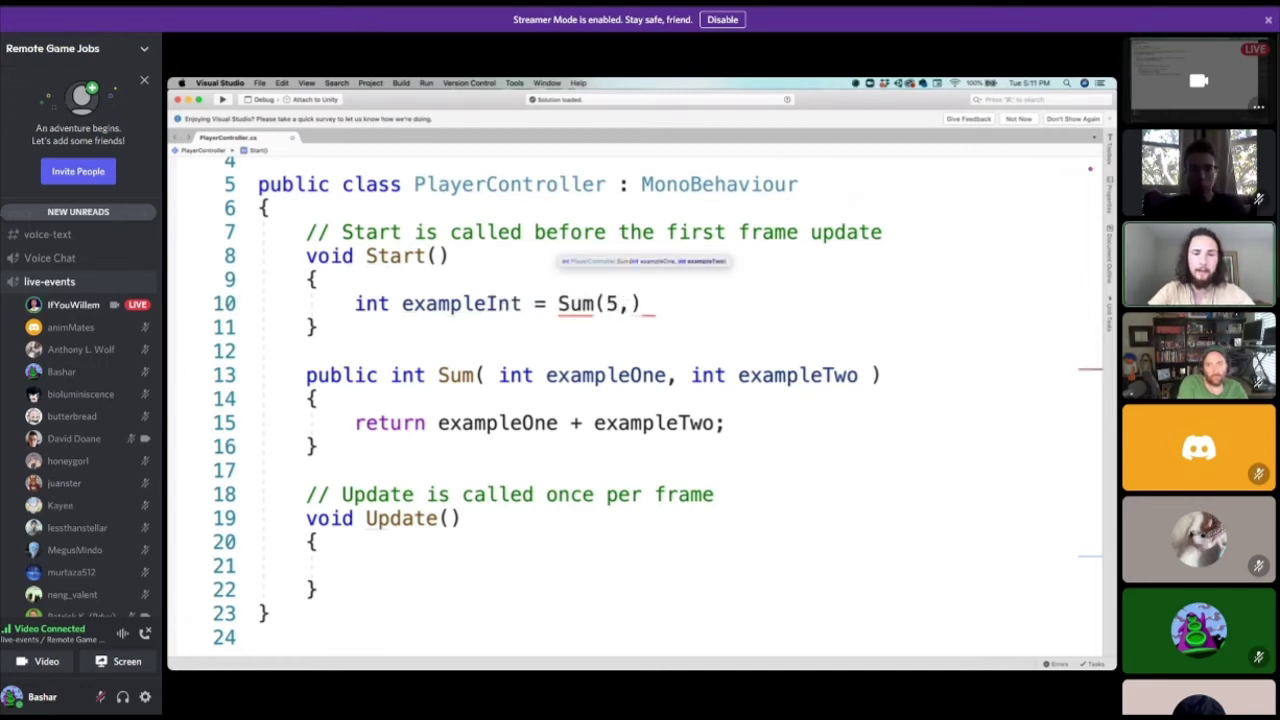
pyautogui.write(');')
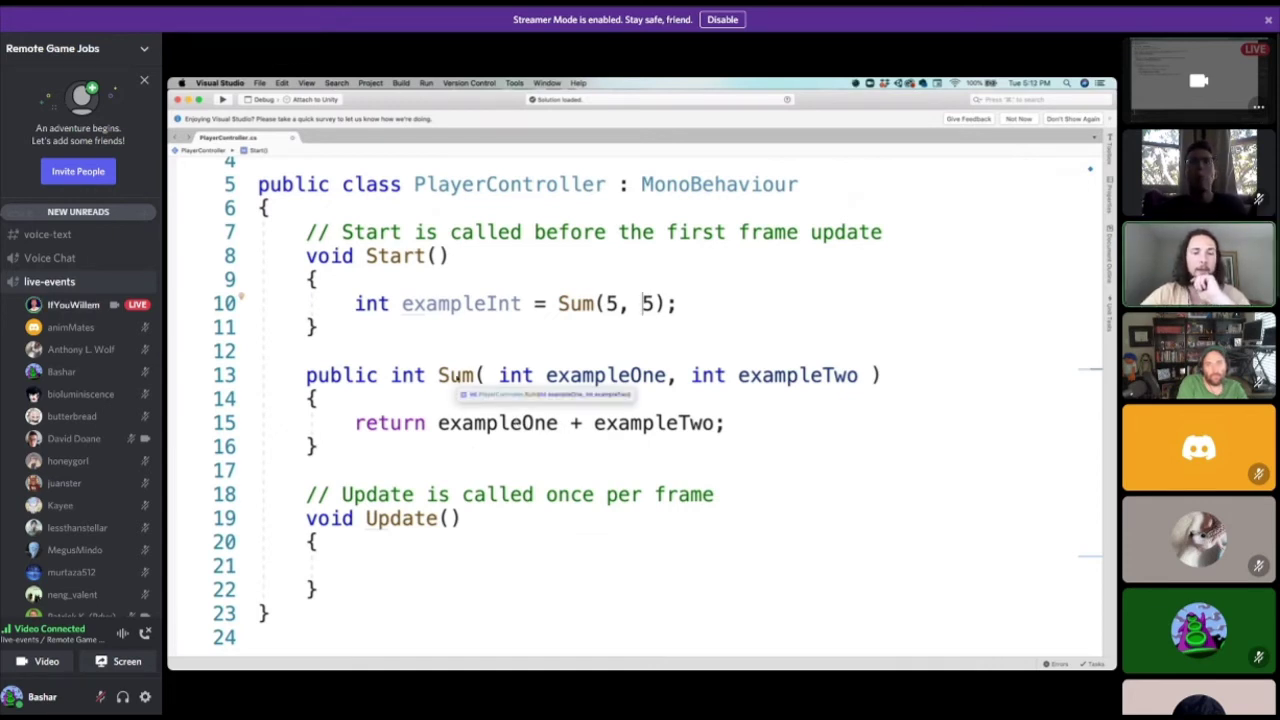
# Point out exampleInt on line 10 and set the first argument of the Sum call to 2.
pyautogui.doubleClick(433, 310)
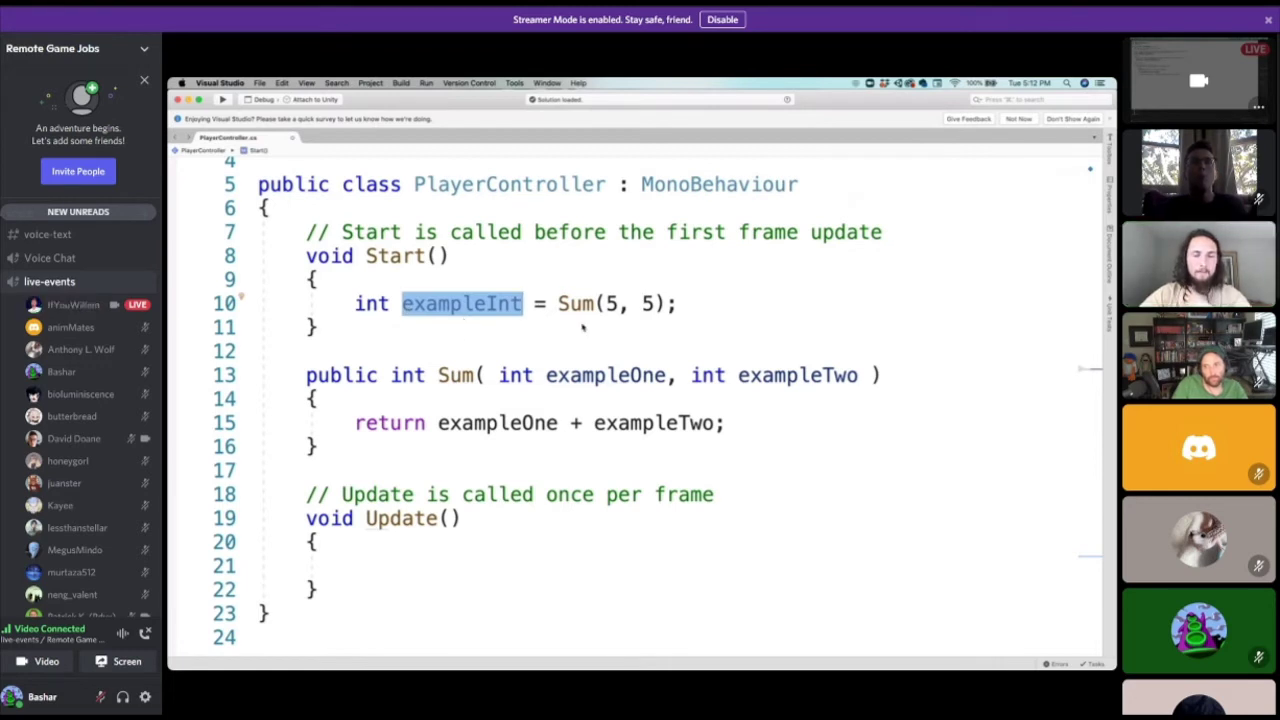
pyautogui.click(617, 304)
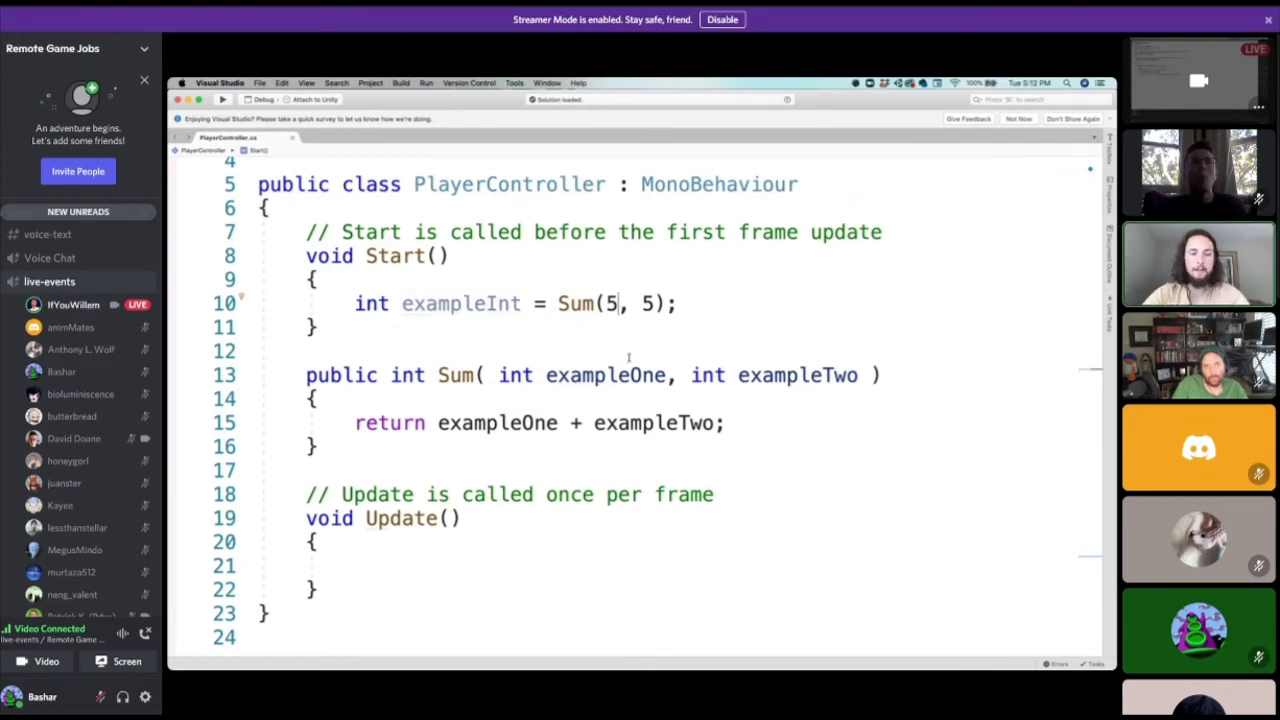
pyautogui.press('BackSpace')
pyautogui.write('2')
pyautogui.press('Down')
pyautogui.press('Down')
pyautogui.press('Down')
pyautogui.press('Down')
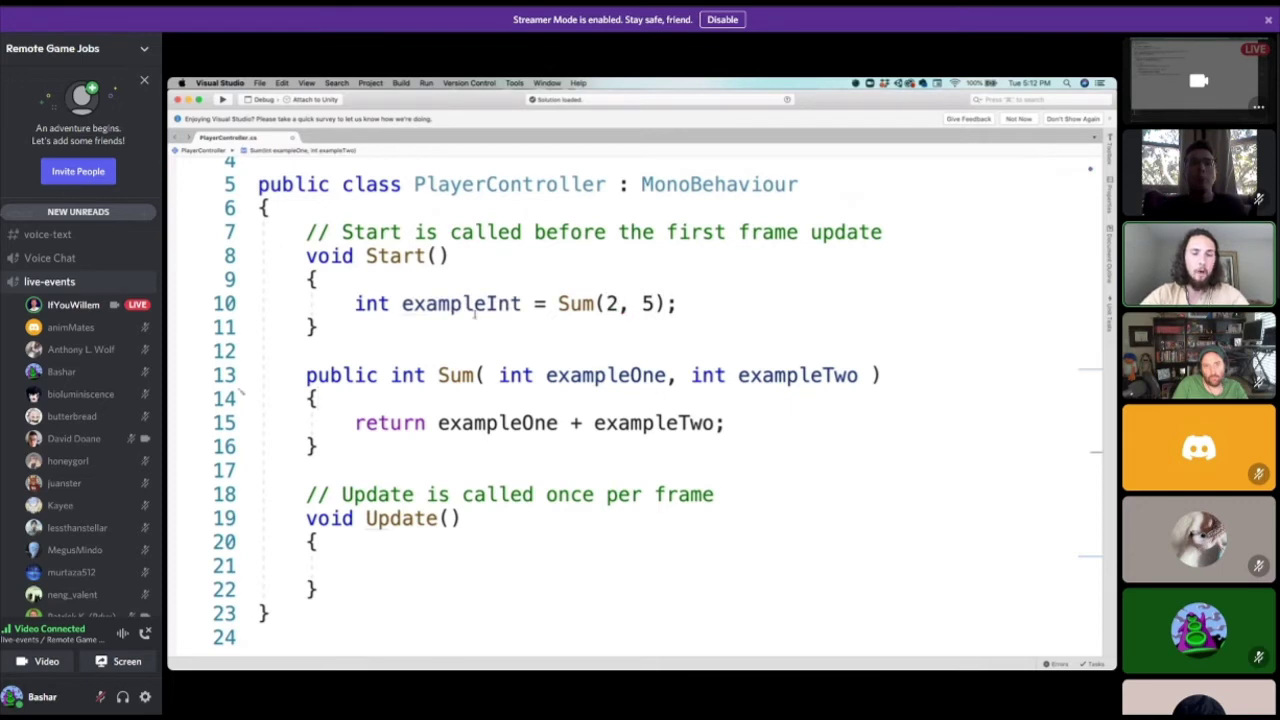
# Highlight the exampleInt variable in Start and the whole block of methods from the Start comment through Update.
pyautogui.tripleClick(476, 313)
pyautogui.click(429, 289)
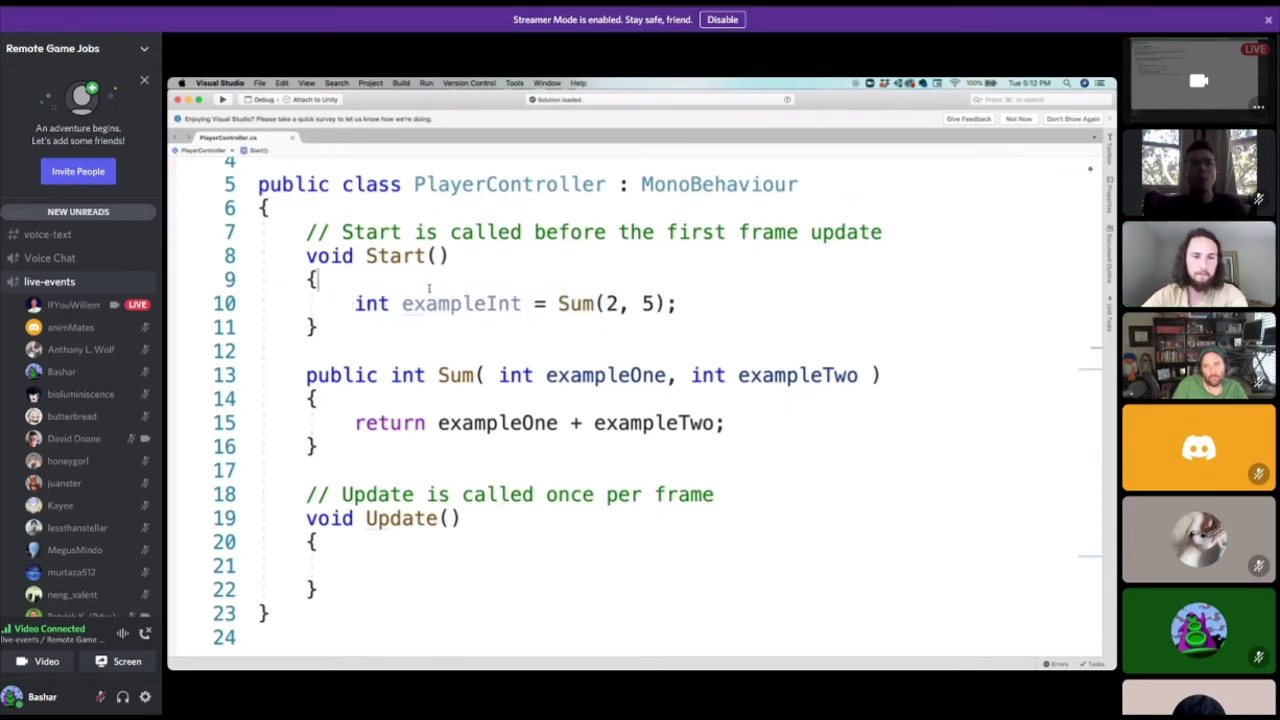
pyautogui.doubleClick(431, 299)
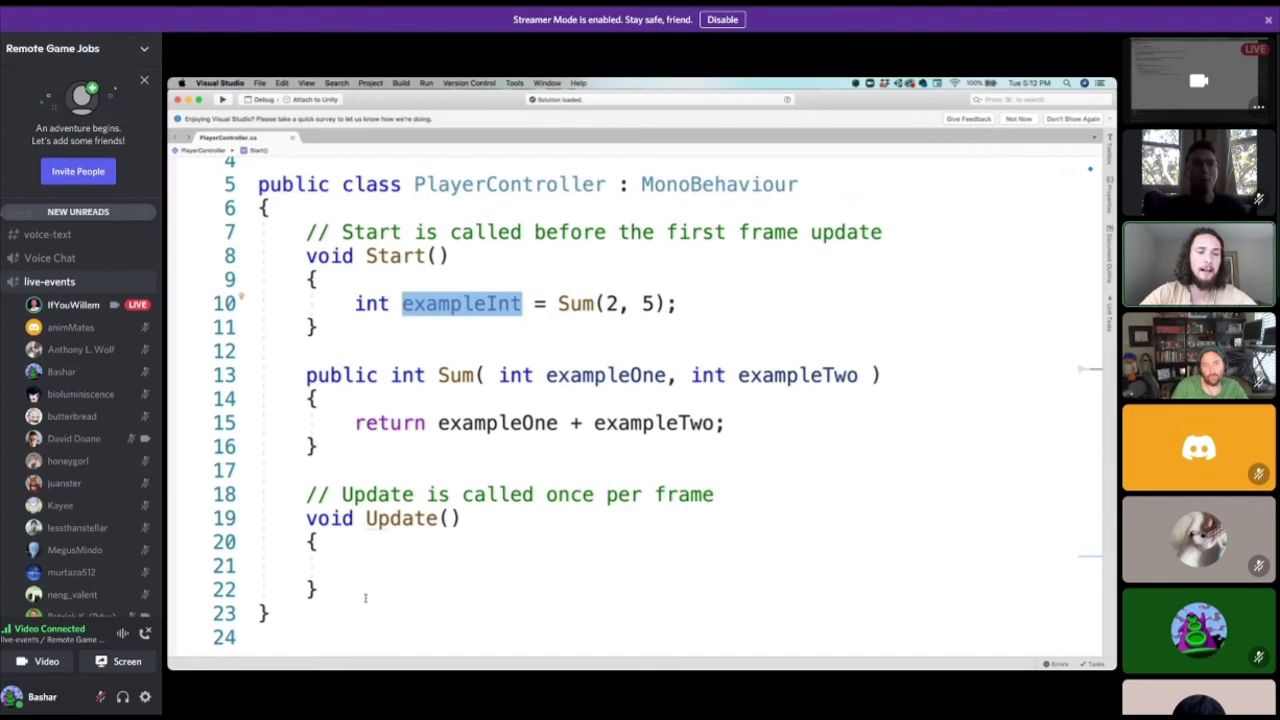
pyautogui.moveTo(330, 591); pyautogui.dragTo(310, 232)
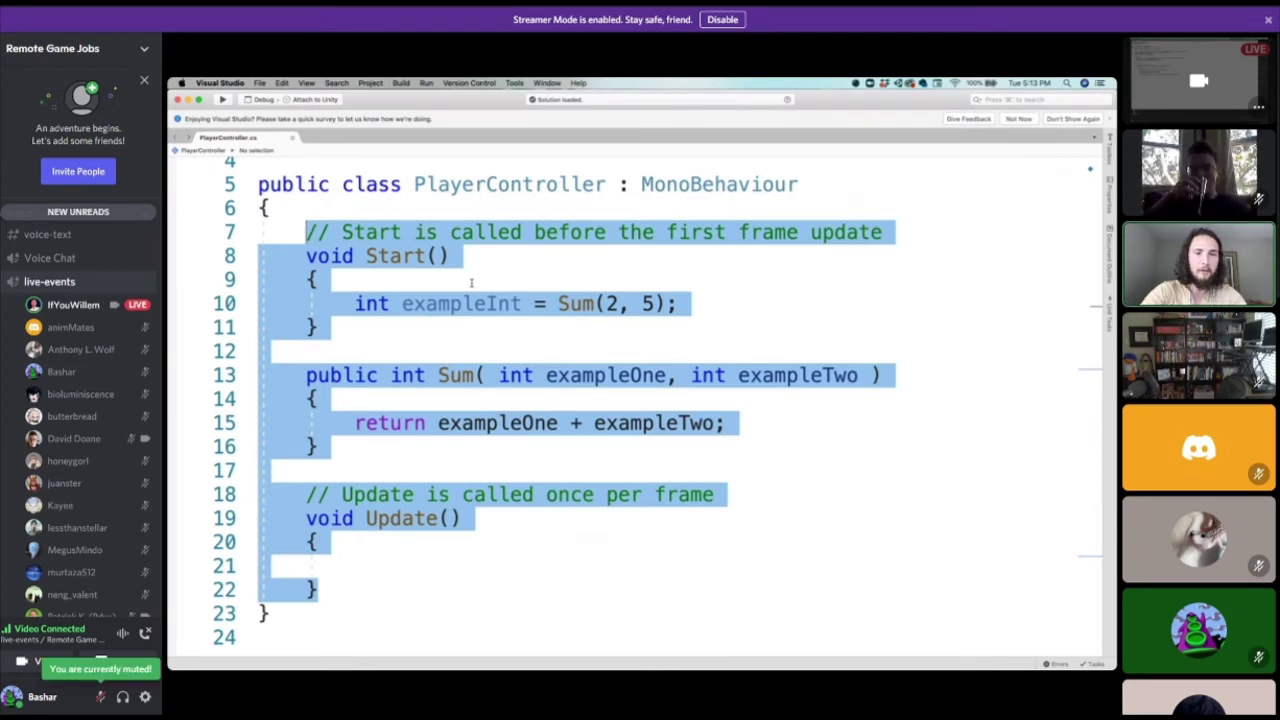
pyautogui.click(474, 283)
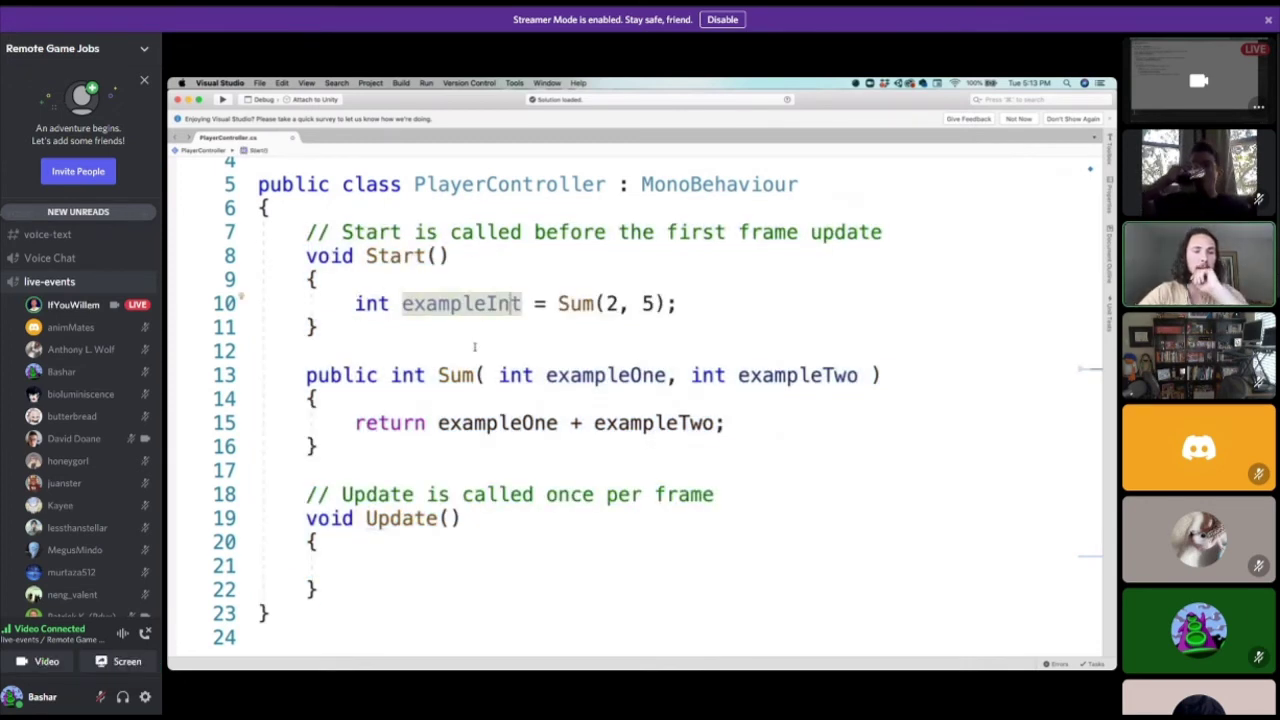
pyautogui.click(319, 278)
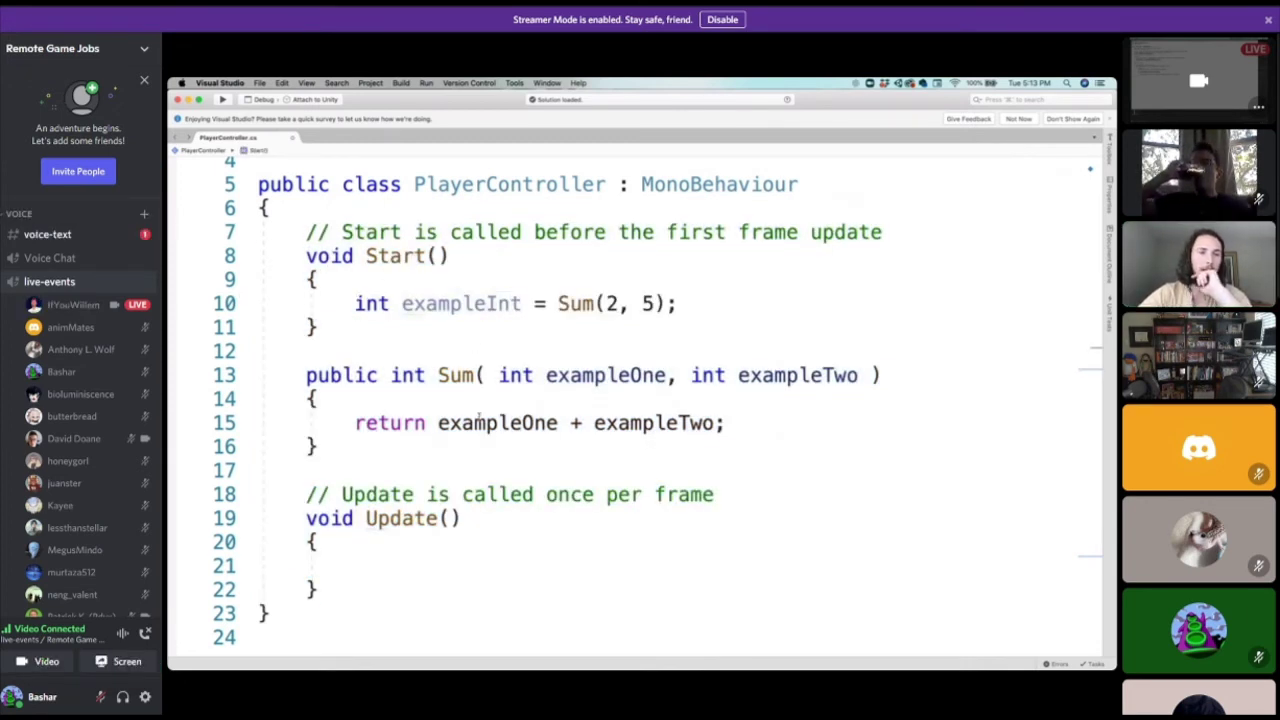
# Open CompletedPlayerController.cs from the Scripts folder in Finder to view its full code, and return to PlayerController.cs in Visual Studio.
pyautogui.hscroll(-5, 494, 437)
pyautogui.hscroll(2, 495, 436)
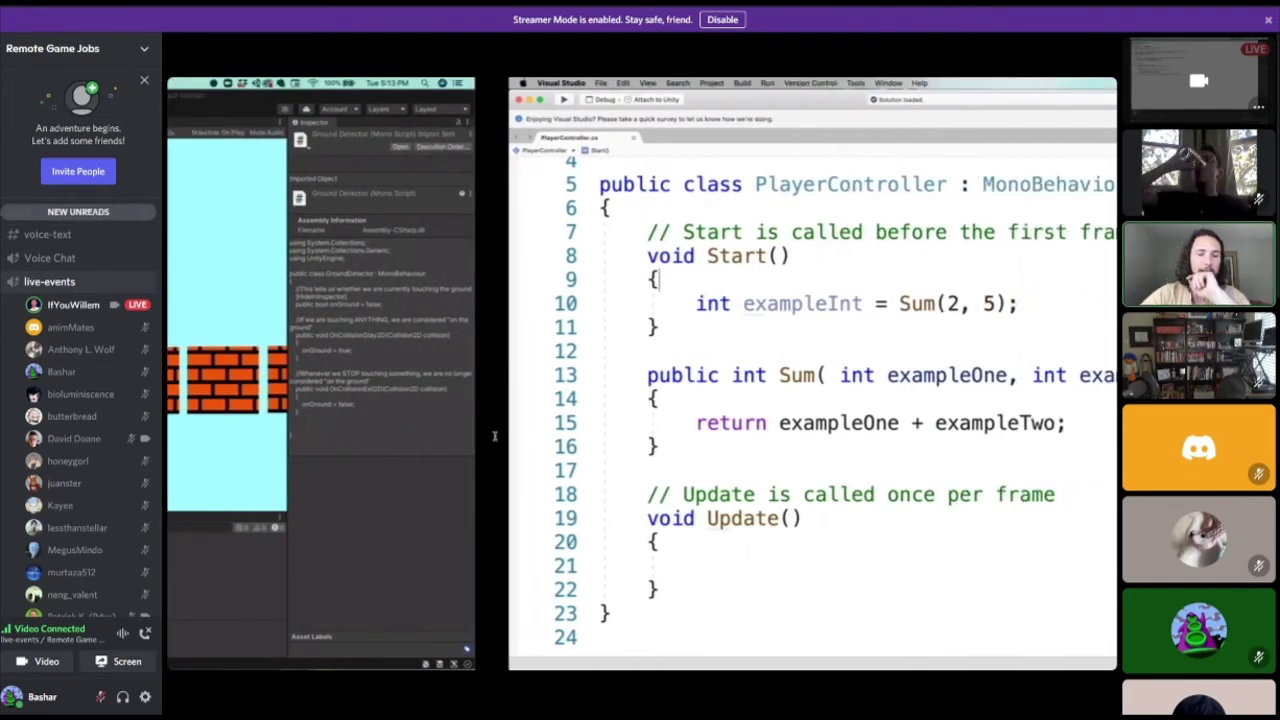
pyautogui.hscroll(2, 494, 437)
pyautogui.moveTo(259, 648)
pyautogui.hscroll(2, 259, 648)
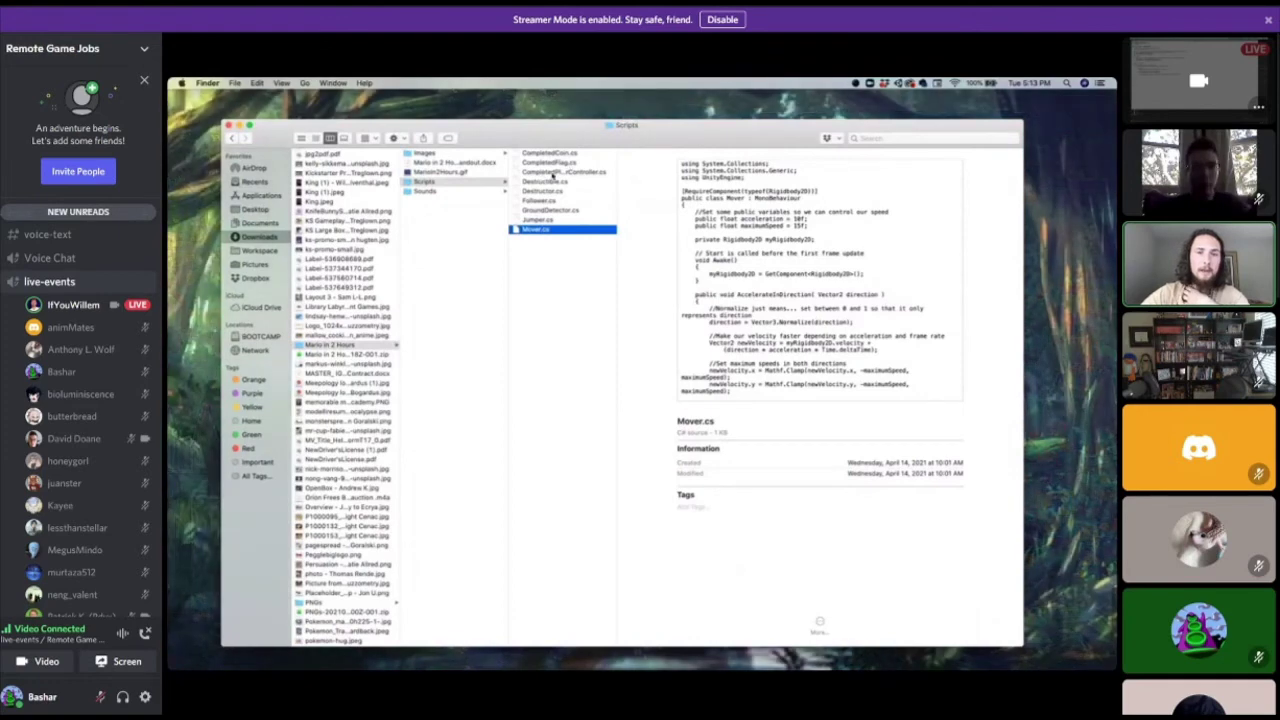
pyautogui.doubleClick(553, 172)
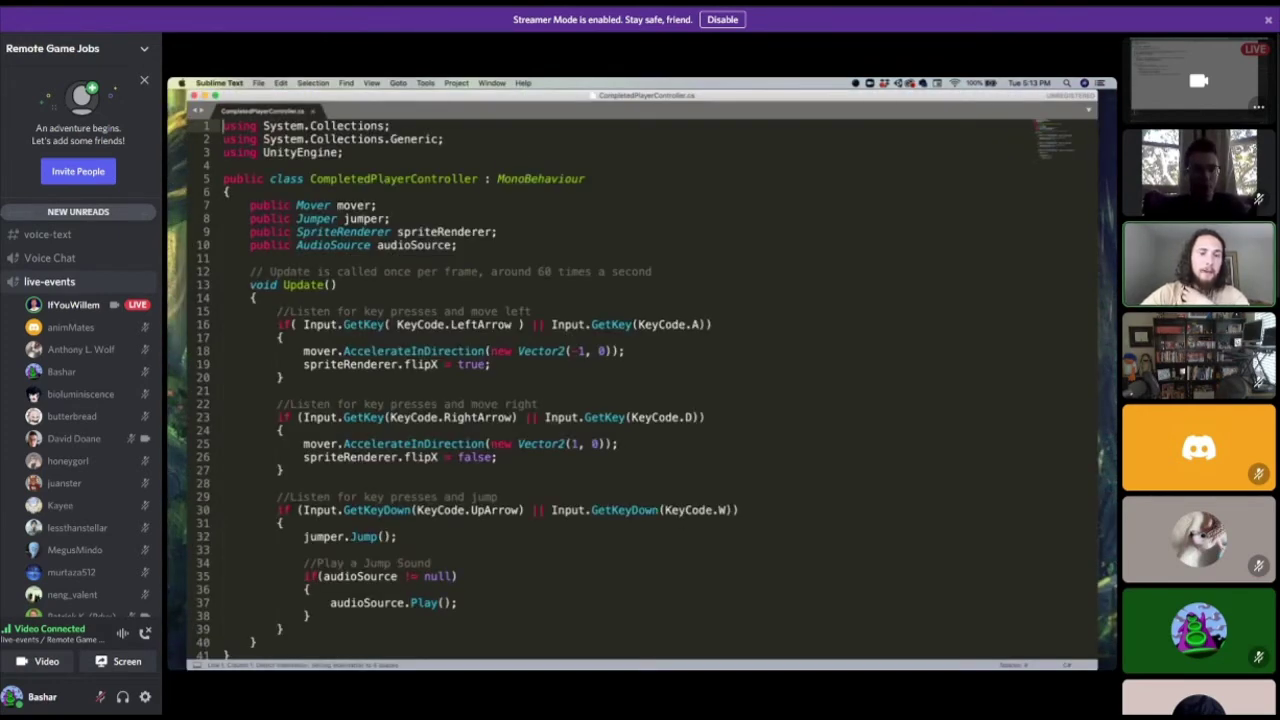
pyautogui.scroll(-1, 397, 322)
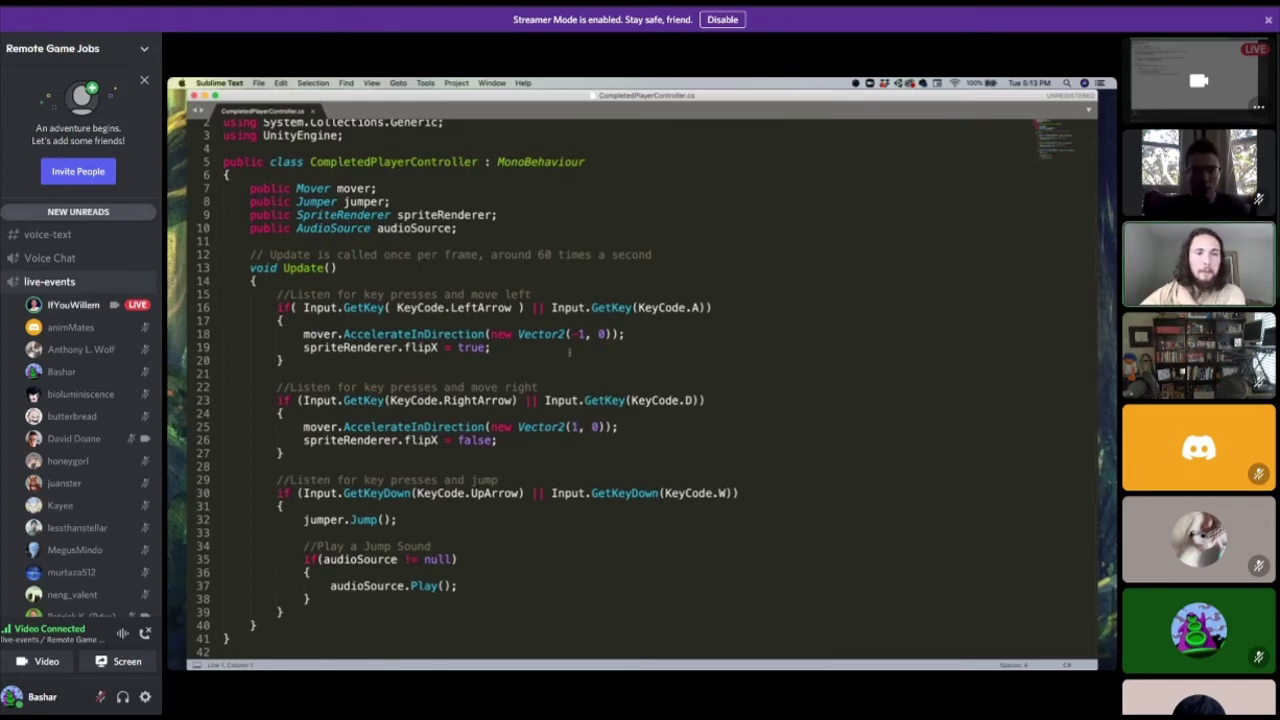
pyautogui.hotkey('ctrl', 'Left')
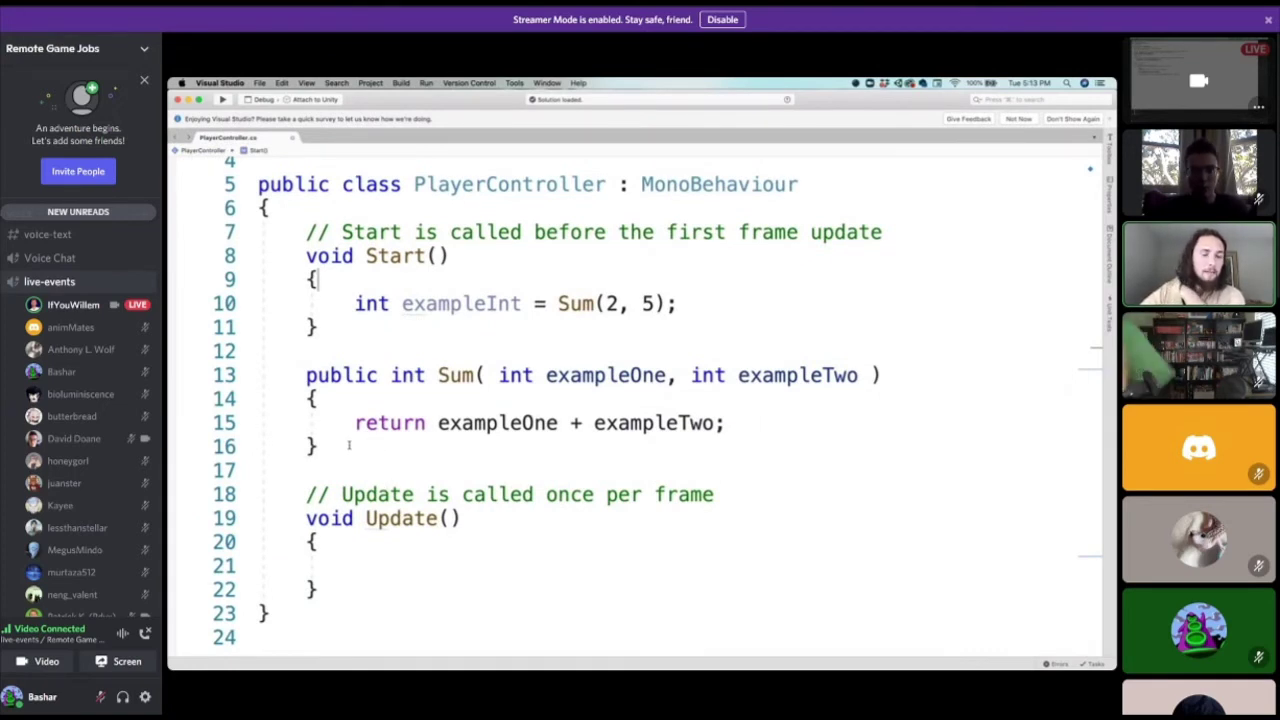
# Delete the Start method with its comment, the Sum method and the leftover blank lines above the Update comment.
pyautogui.moveTo(349, 445); pyautogui.dragTo(307, 232)
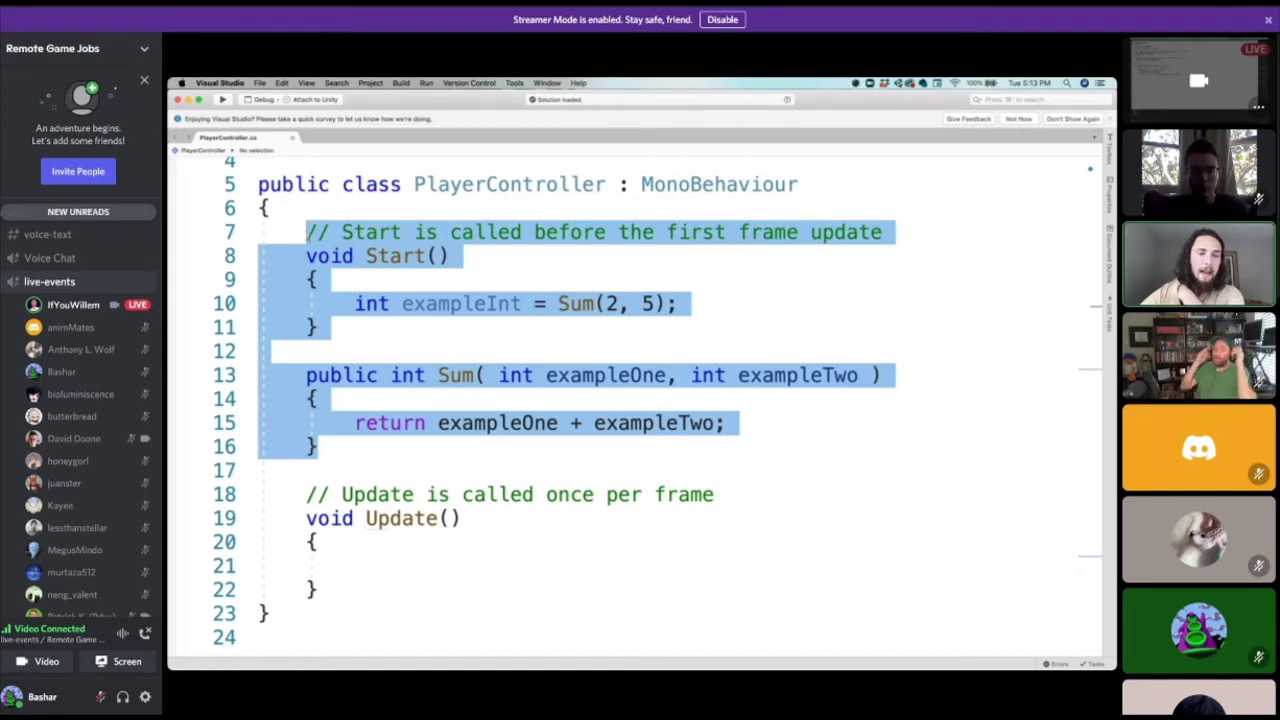
pyautogui.click(601, 276)
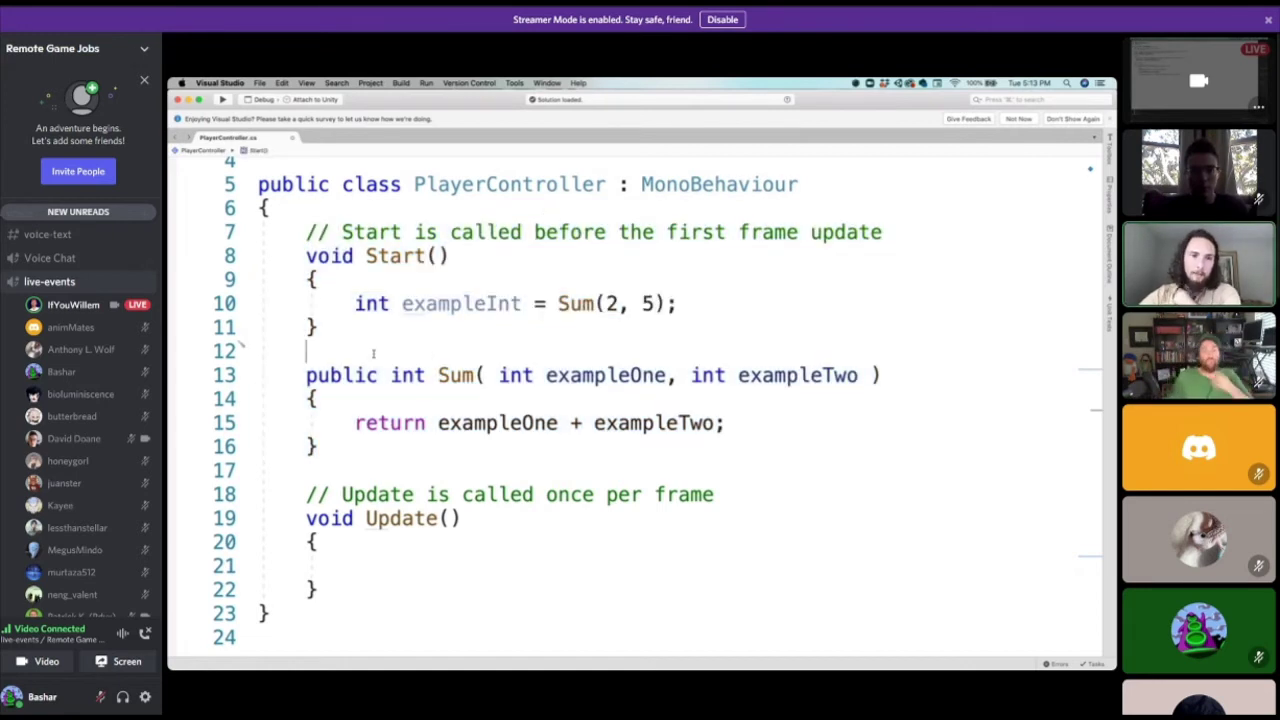
pyautogui.scroll(-1, 371, 423)
pyautogui.scroll(2, 371, 427)
pyautogui.scroll(1, 372, 427)
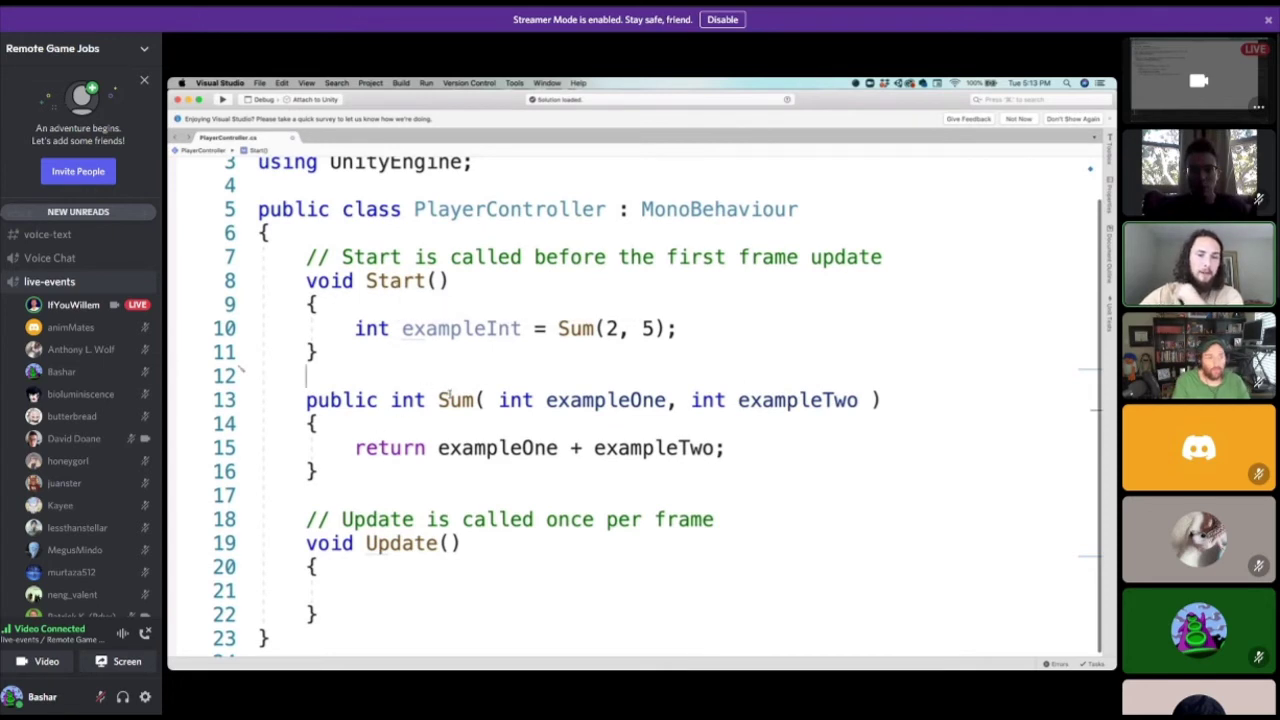
pyautogui.moveTo(363, 468); pyautogui.dragTo(232, 258)
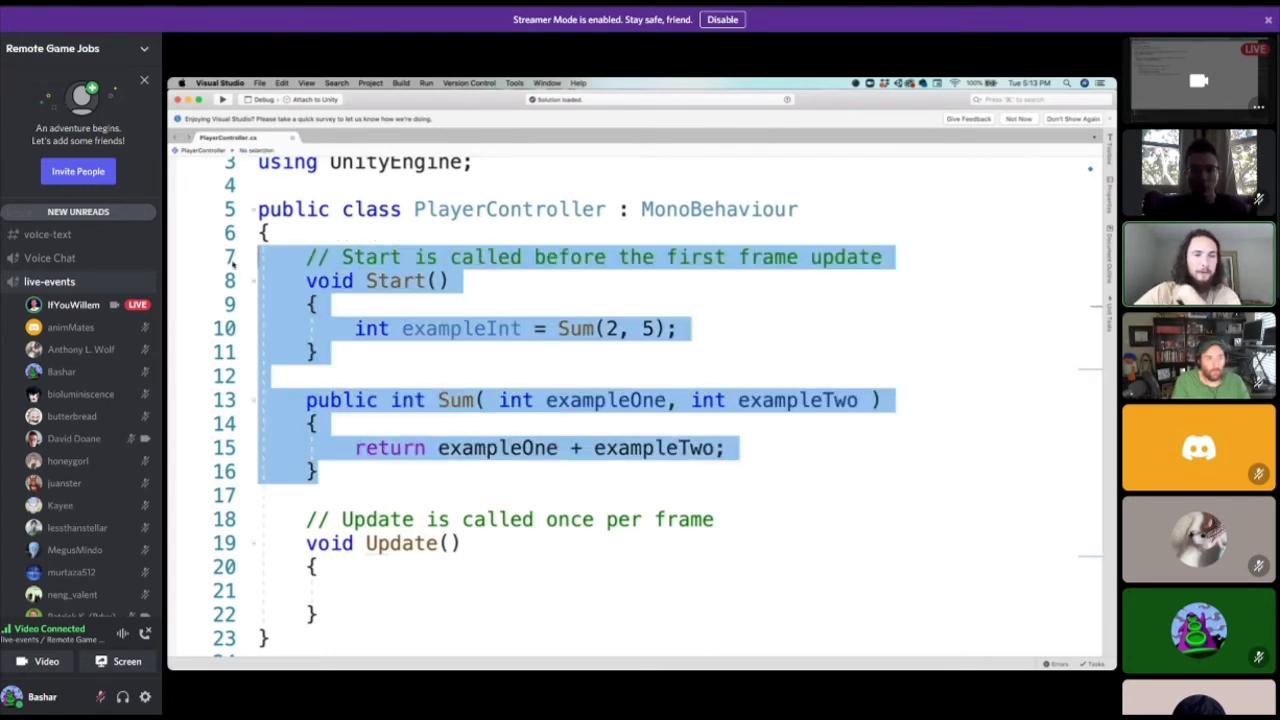
pyautogui.press('BackSpace')
pyautogui.press('Delete')
pyautogui.press('Delete')
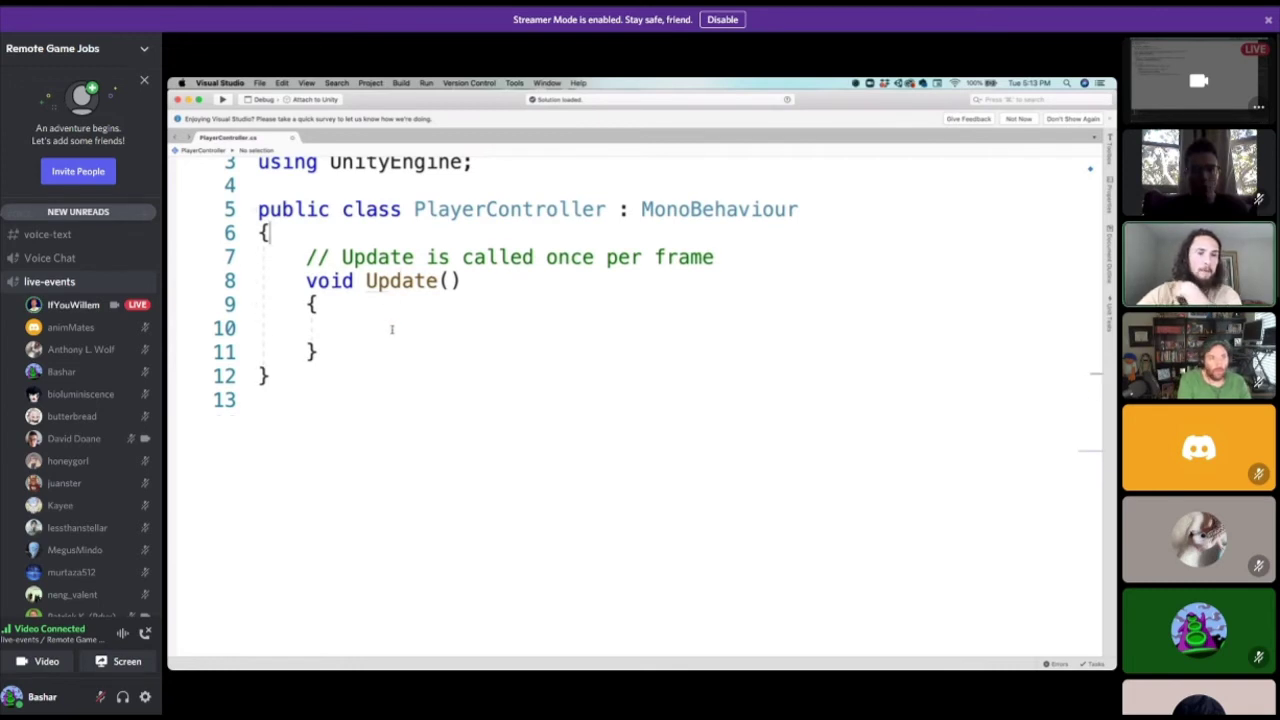
# Delete the comment line above the Update method so the method directly follows the class's opening brace.
pyautogui.click(390, 330)
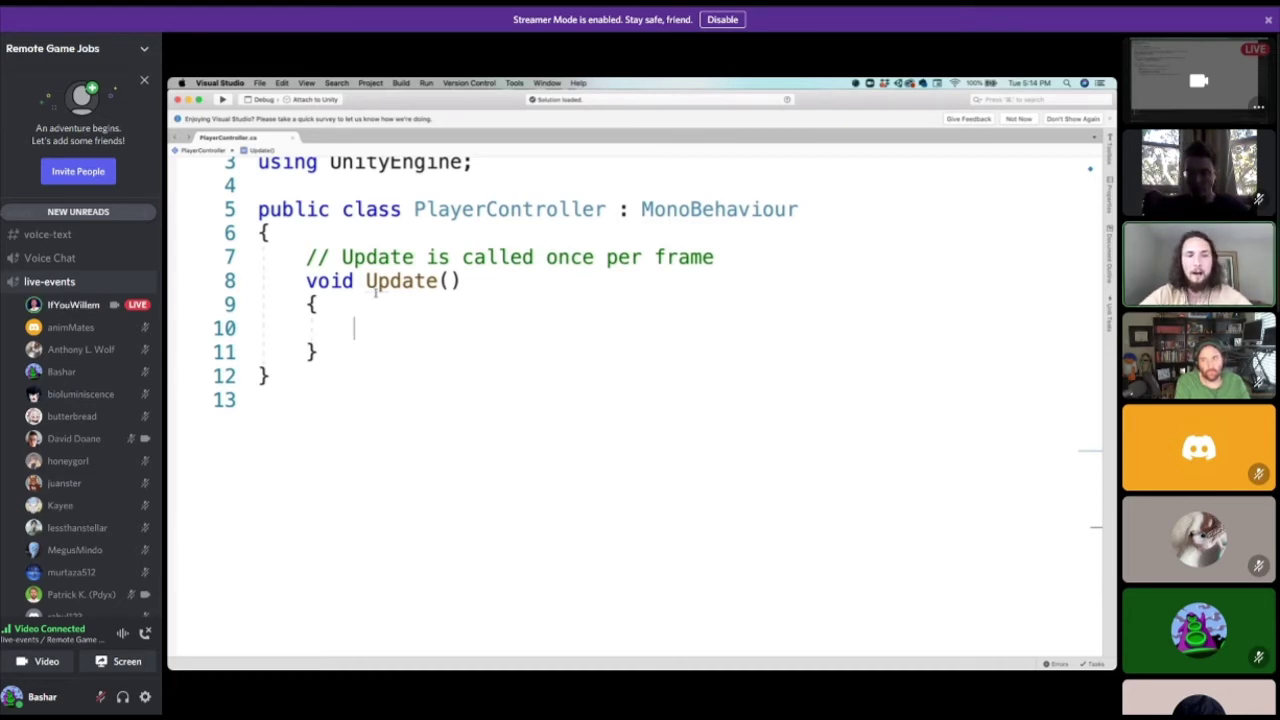
pyautogui.doubleClick(381, 287)
pyautogui.moveTo(712, 252); pyautogui.dragTo(247, 264)
pyautogui.press('BackSpace')
pyautogui.press('BackSpace')
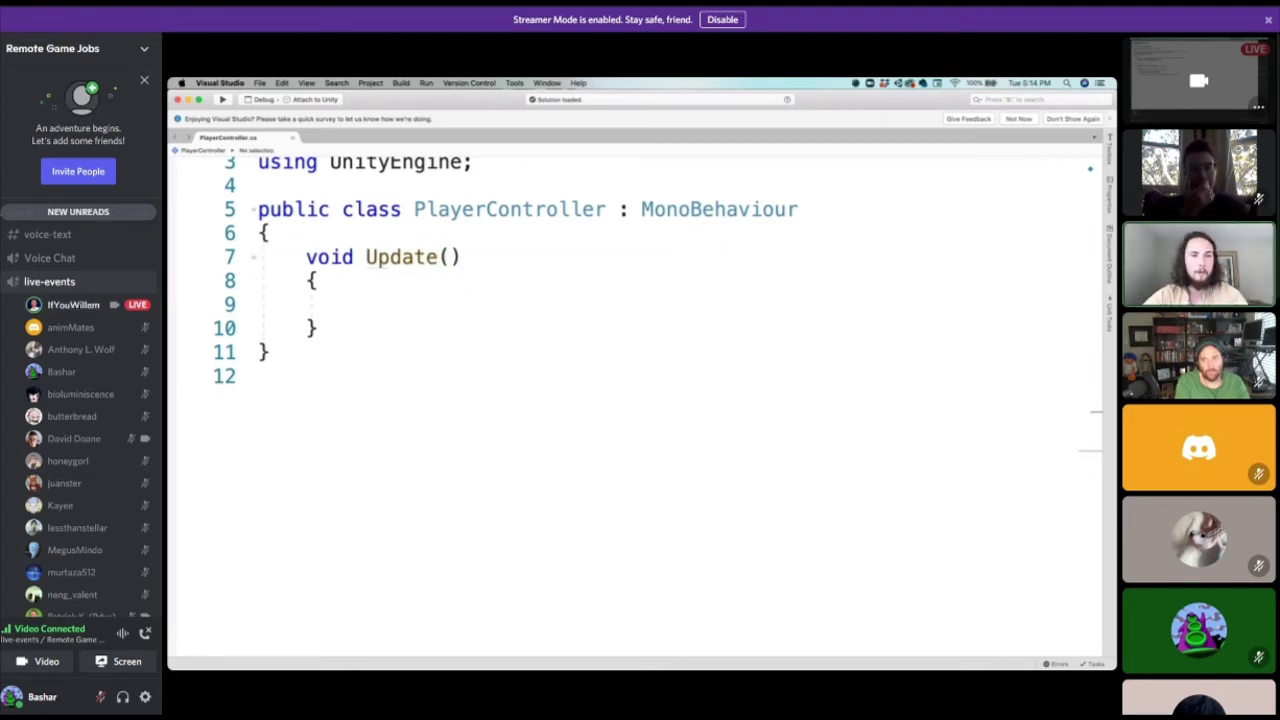
pyautogui.press('Return')
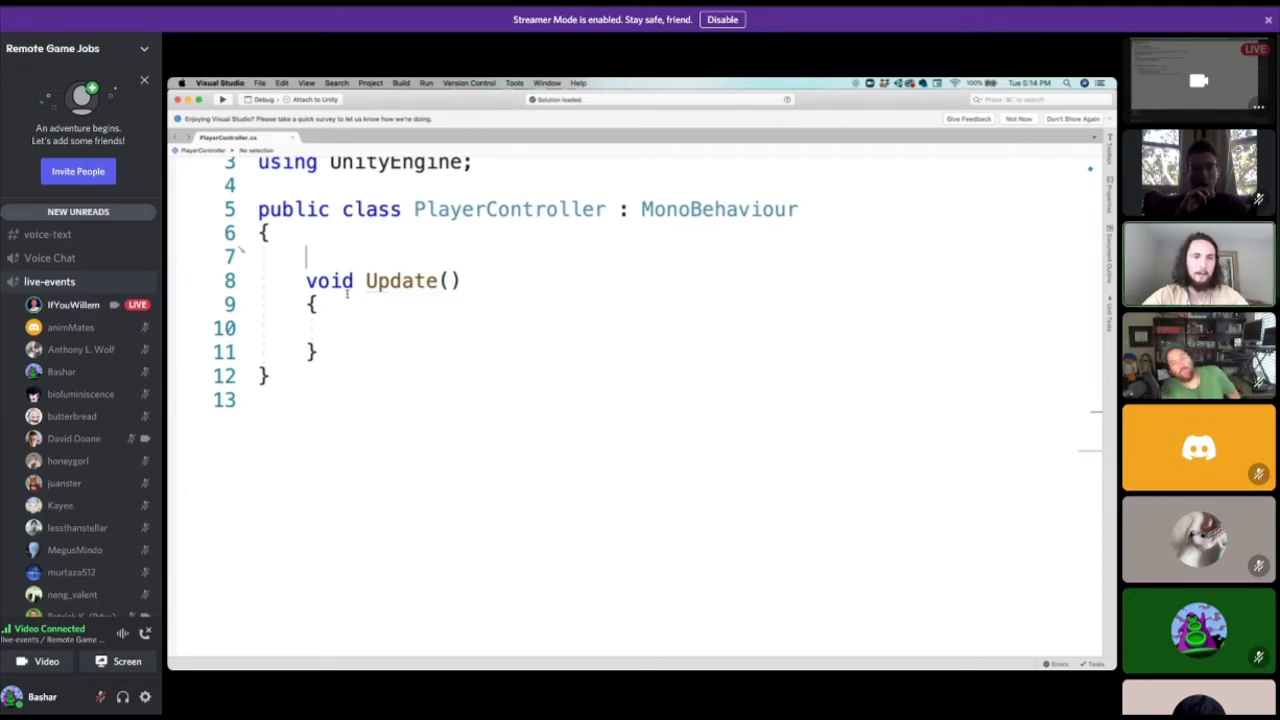
pyautogui.press('BackSpace')
pyautogui.click(383, 300)
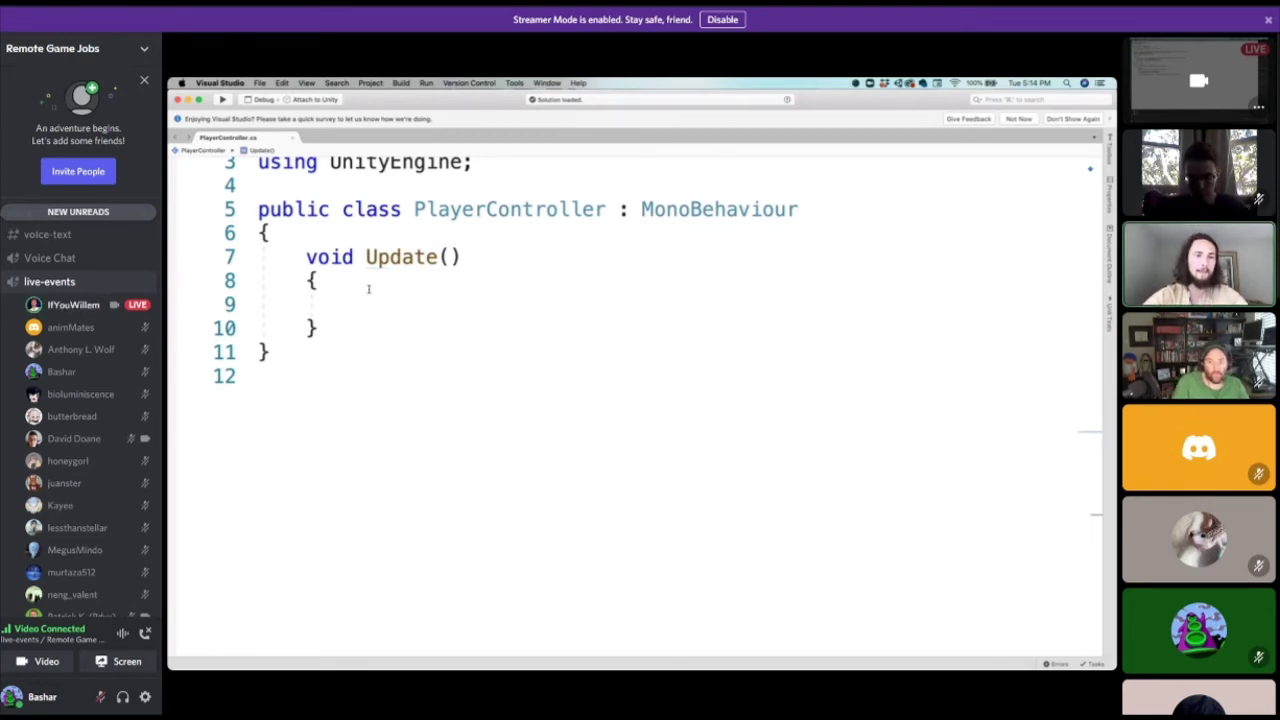
# Add blank lines above the Update method and declare the field public Mover myMover; at the start of the class.
pyautogui.click(284, 229)
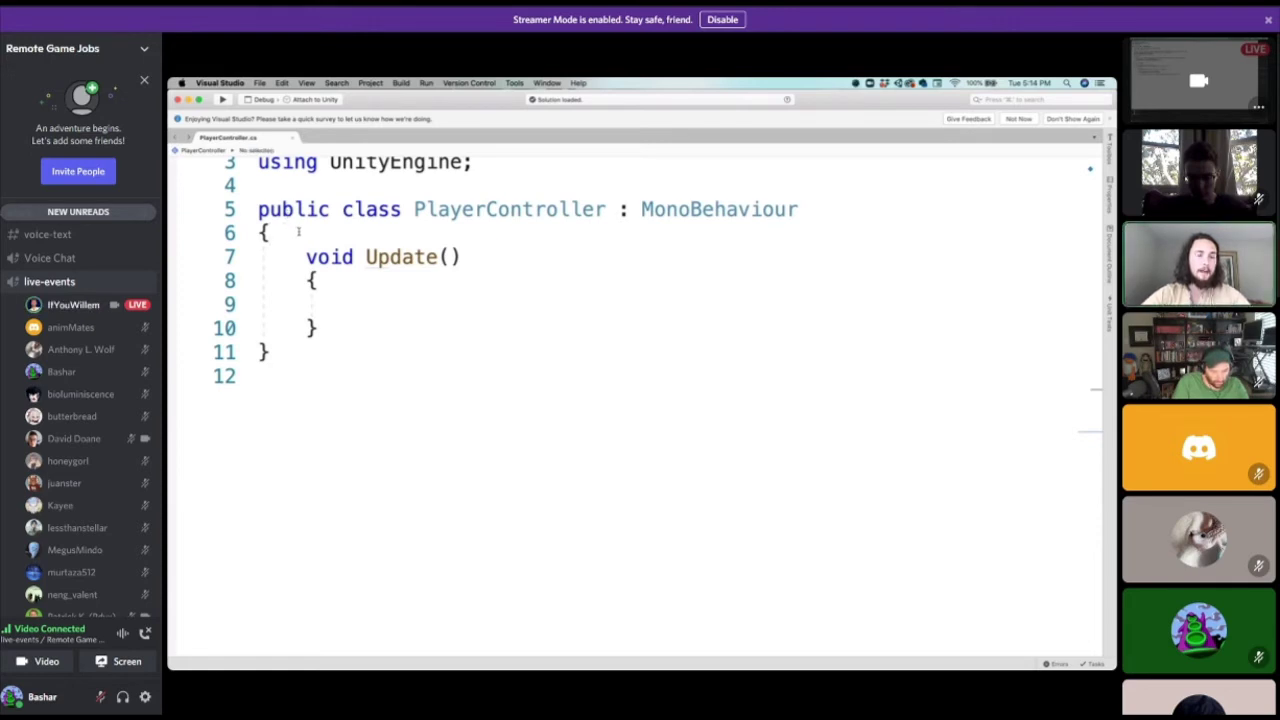
pyautogui.press('Return')
pyautogui.press('Return')
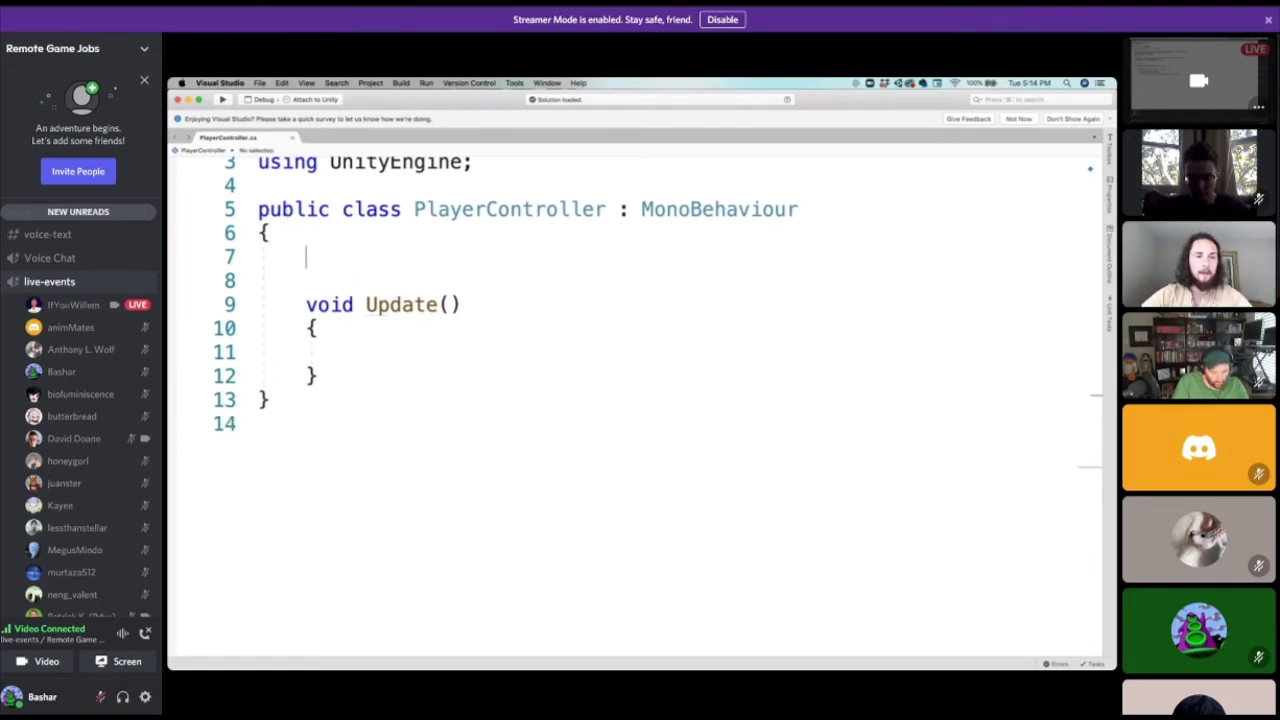
pyautogui.moveTo(306, 304); pyautogui.dragTo(449, 304)
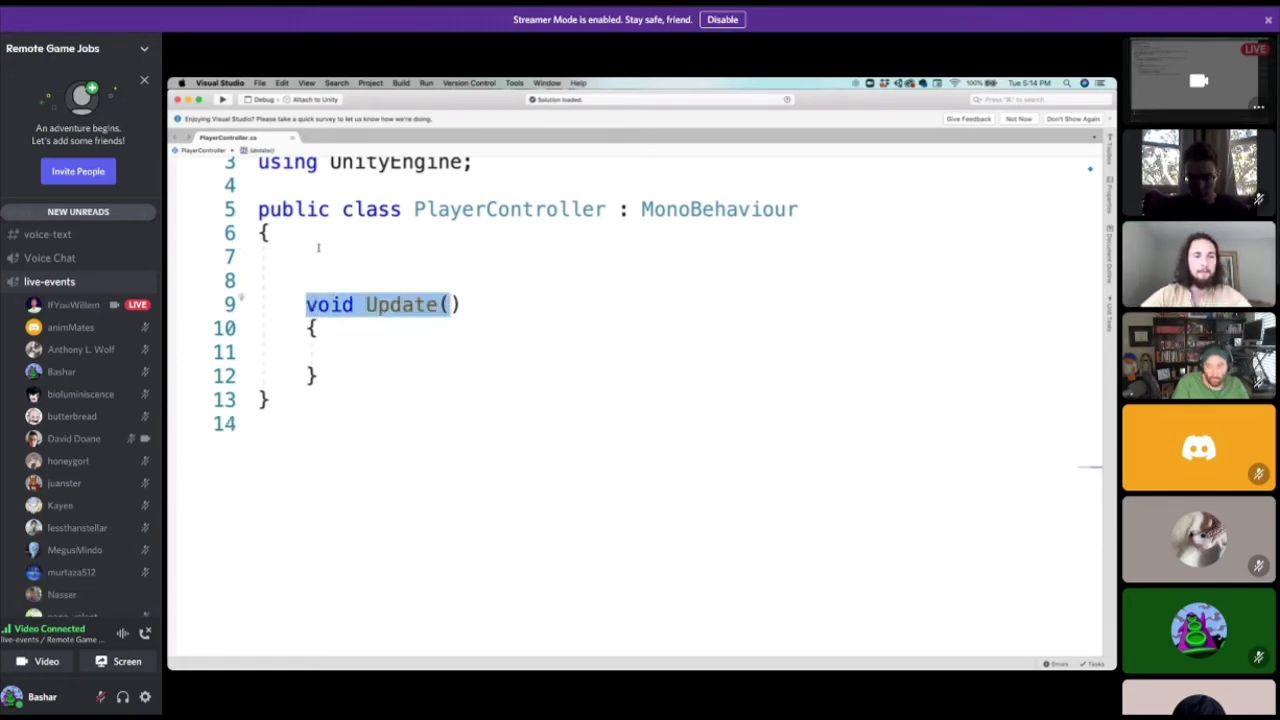
pyautogui.click(284, 237)
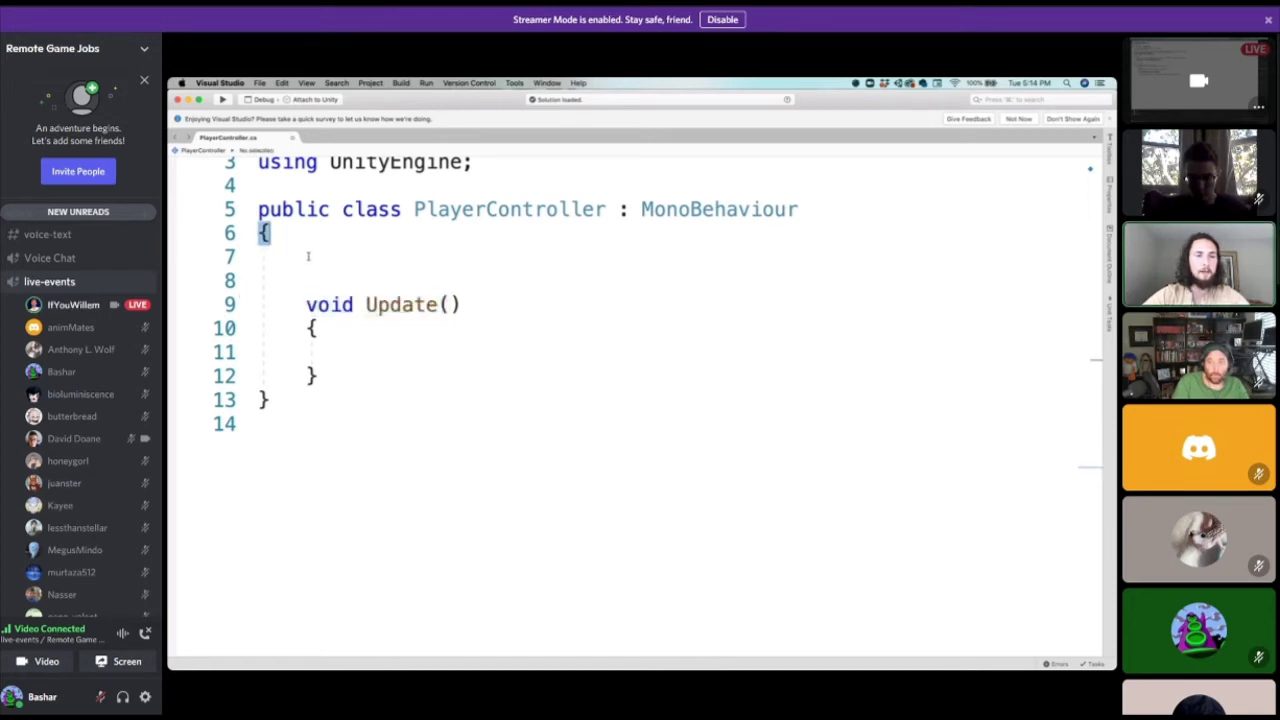
pyautogui.click(308, 256)
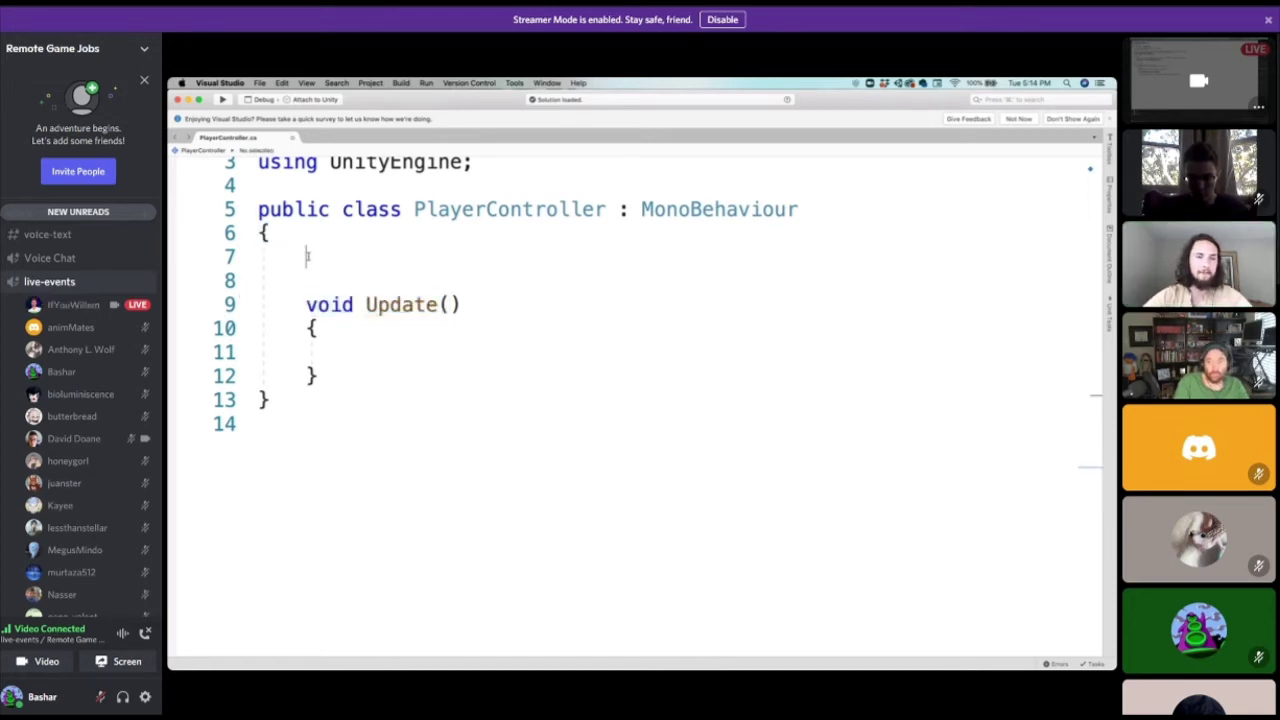
pyautogui.write('public')
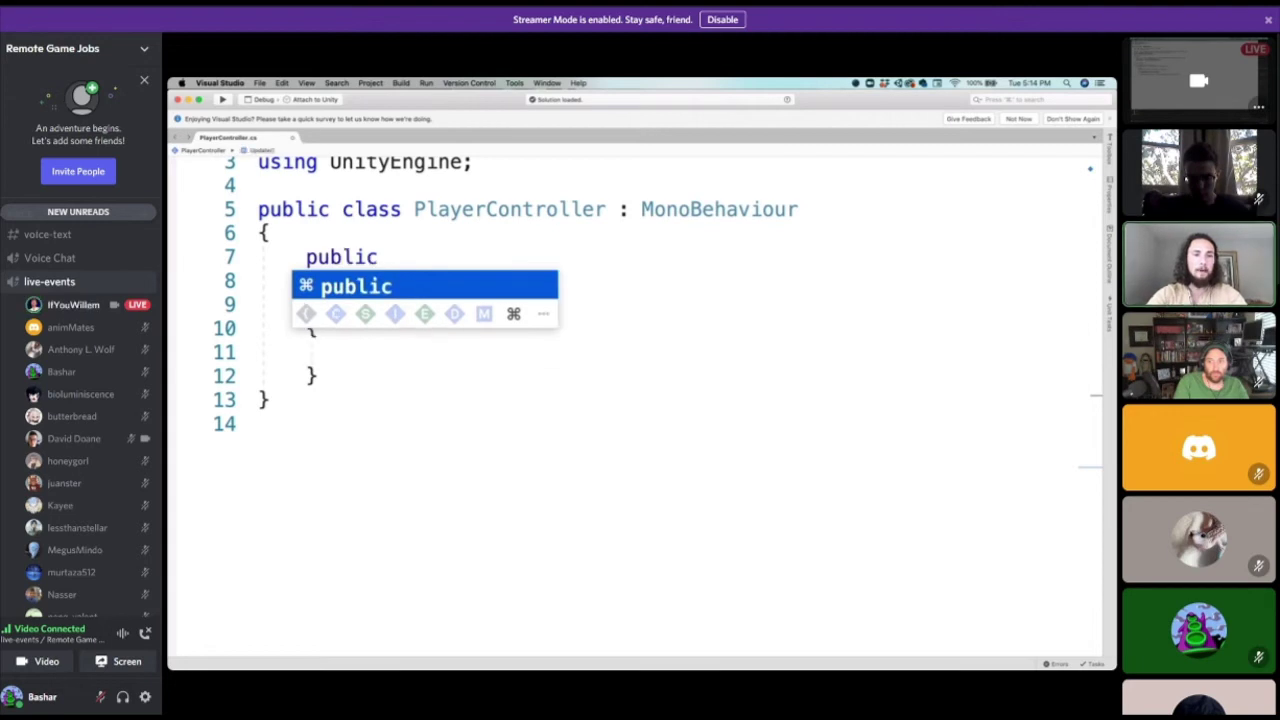
pyautogui.write(' Mover')
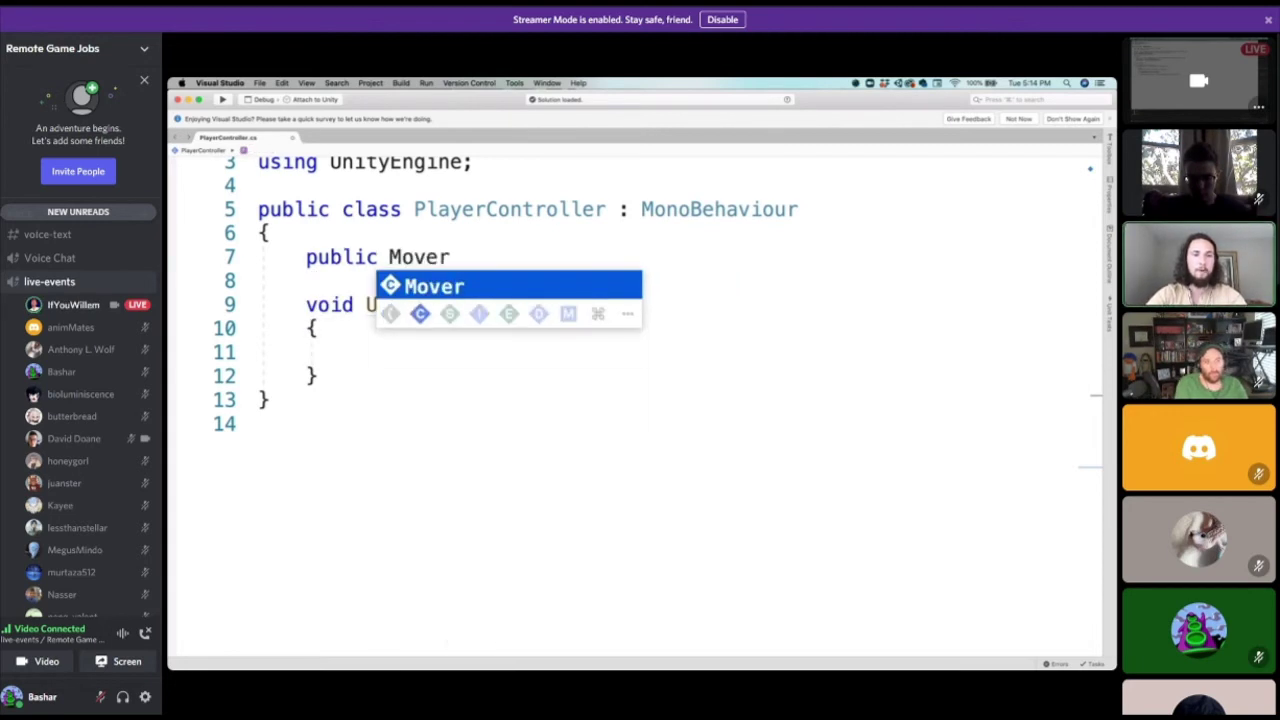
pyautogui.write(' myMover;')
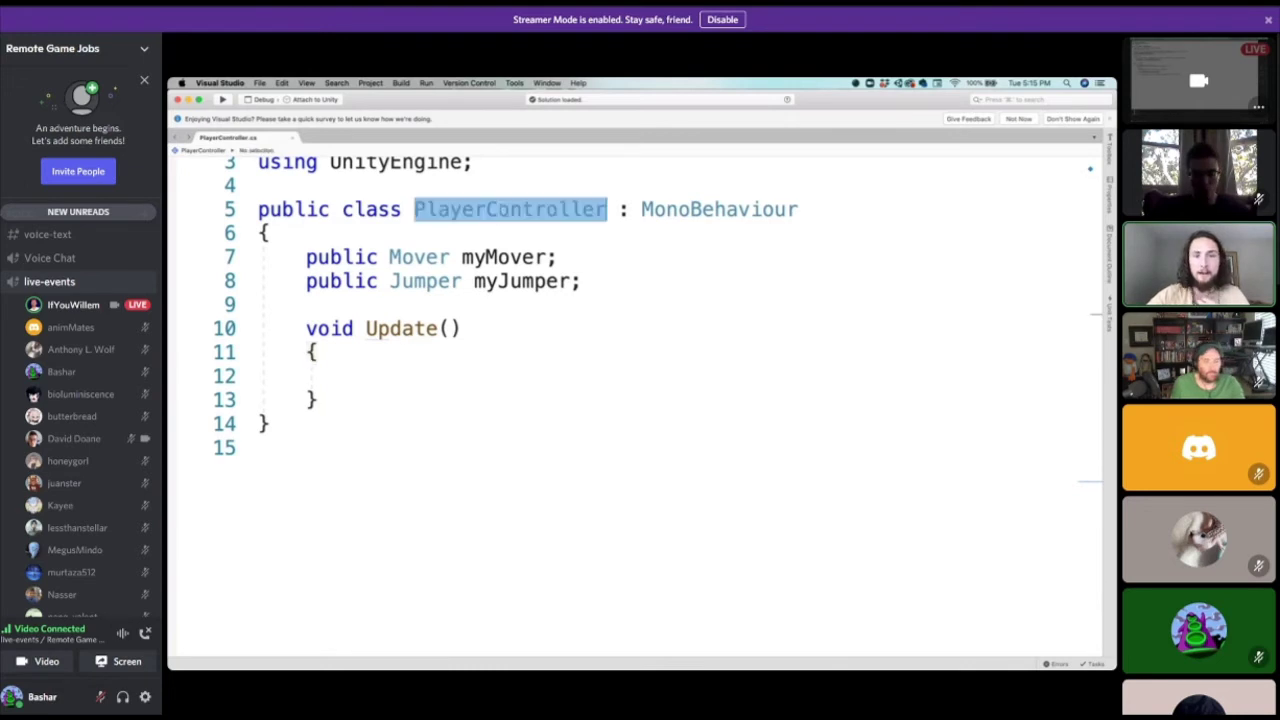
# Try adding the line public PlayerController; below the myJumper field, and remove it again.
pyautogui.click(594, 283)
pyautogui.press('Return')
pyautogui.write('public')
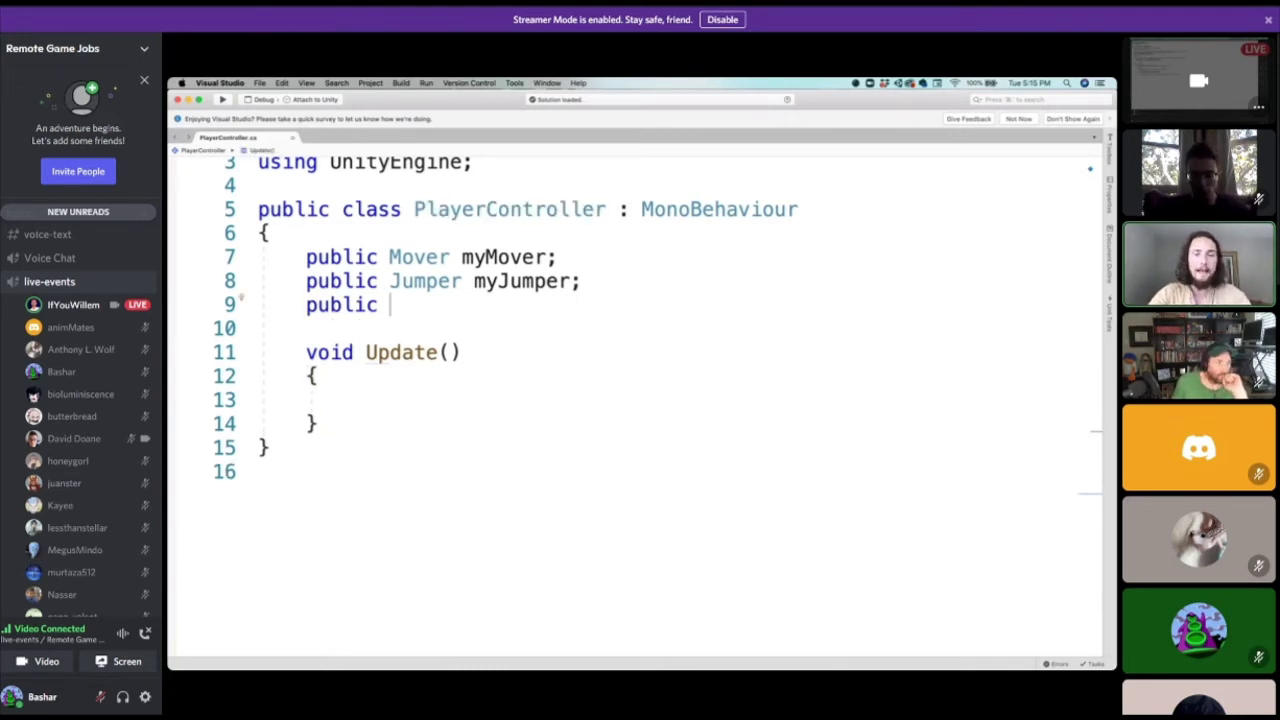
pyautogui.write(' PlayerController;')
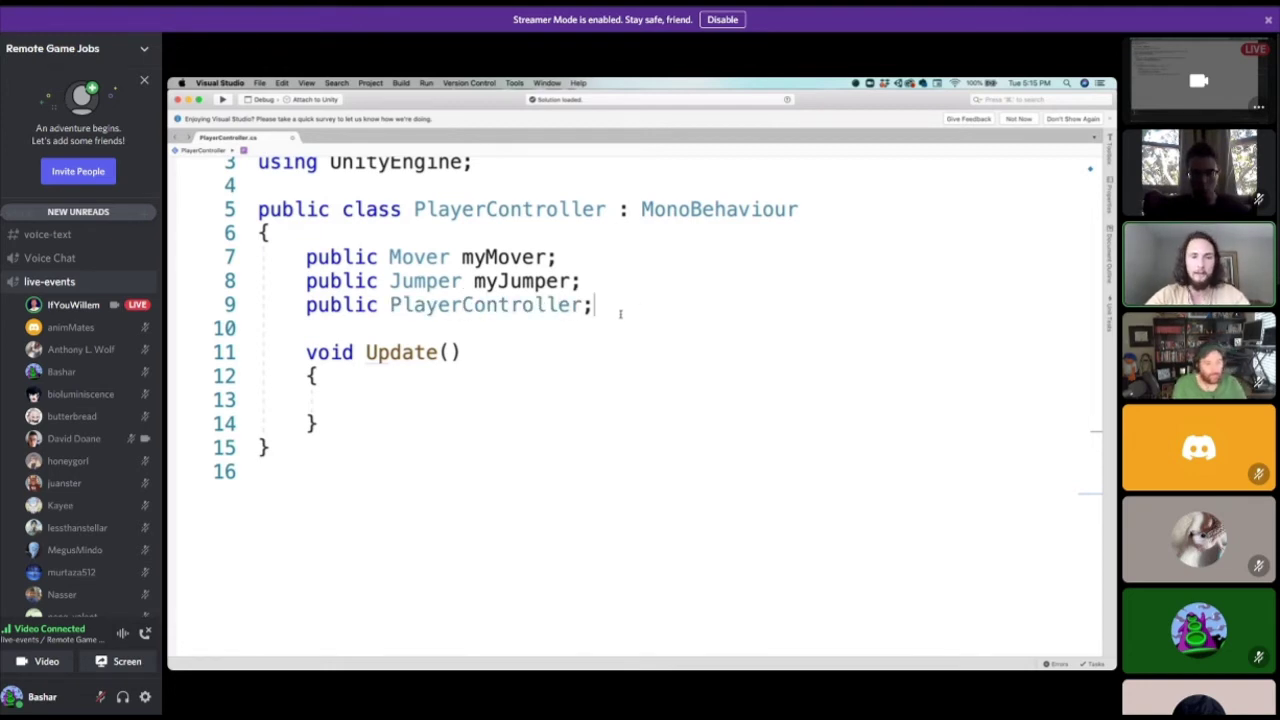
pyautogui.moveTo(605, 305); pyautogui.dragTo(258, 305)
pyautogui.press('BackSpace')
pyautogui.press('BackSpace')
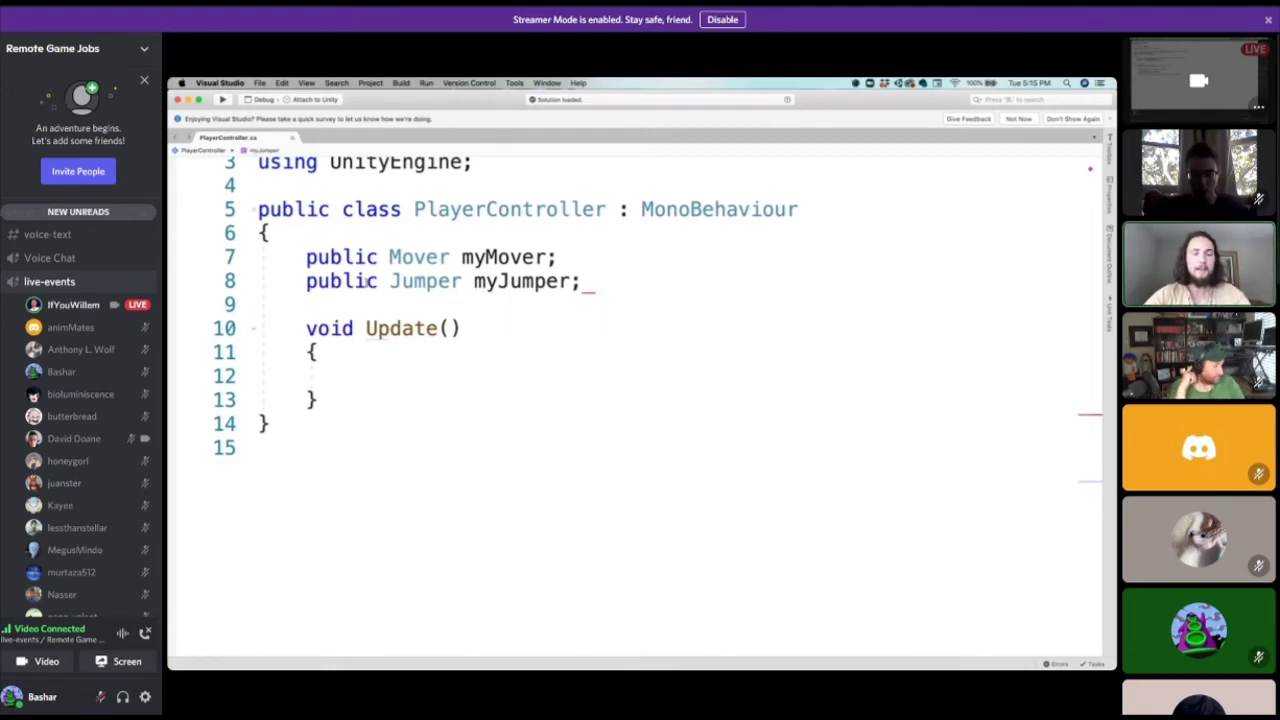
# Highlight the Mover and Jumper types in the two field declarations and point out the myMover variable.
pyautogui.doubleClick(418, 257)
pyautogui.doubleClick(420, 281)
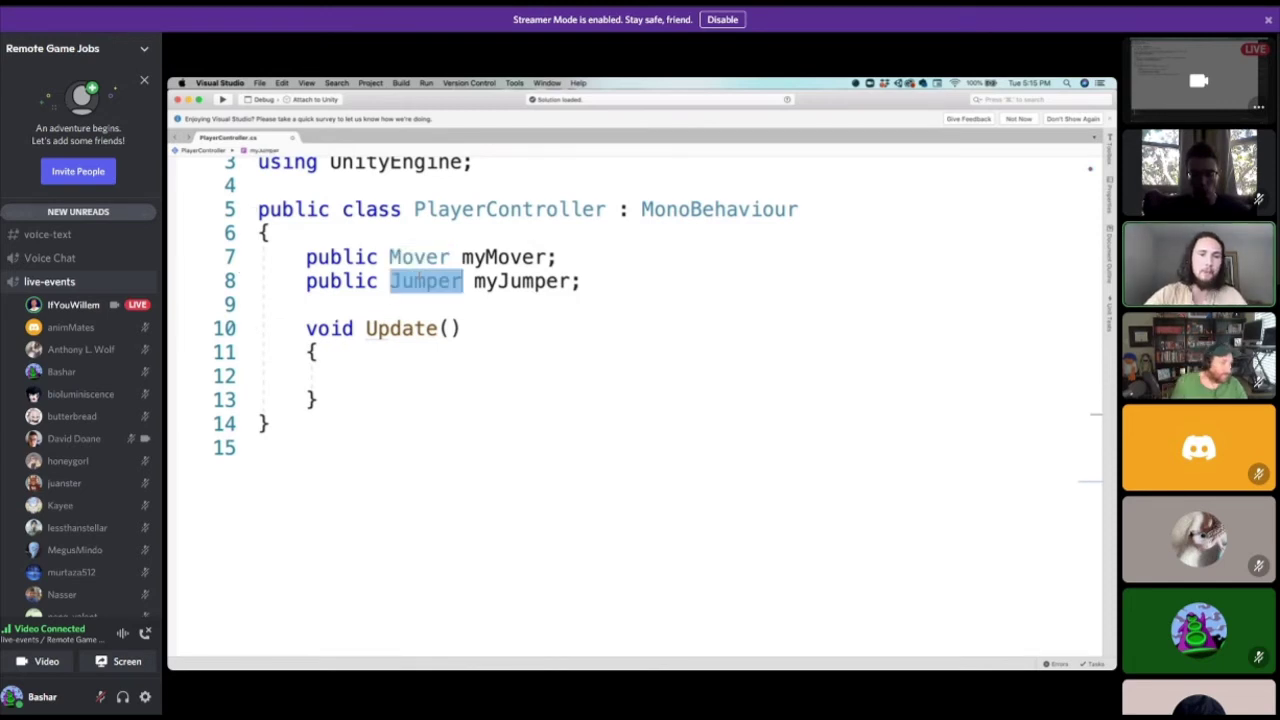
pyautogui.click(510, 257)
pyautogui.click(596, 259)
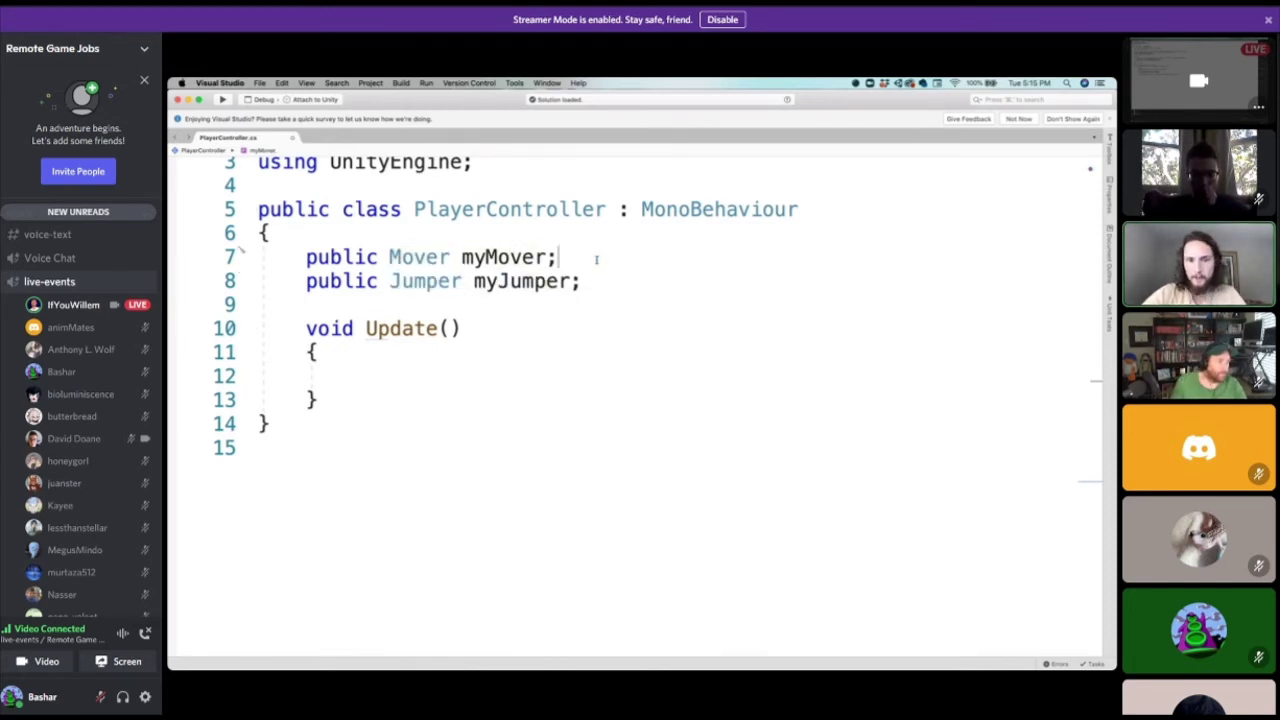
pyautogui.doubleClick(418, 257)
pyautogui.doubleClick(424, 281)
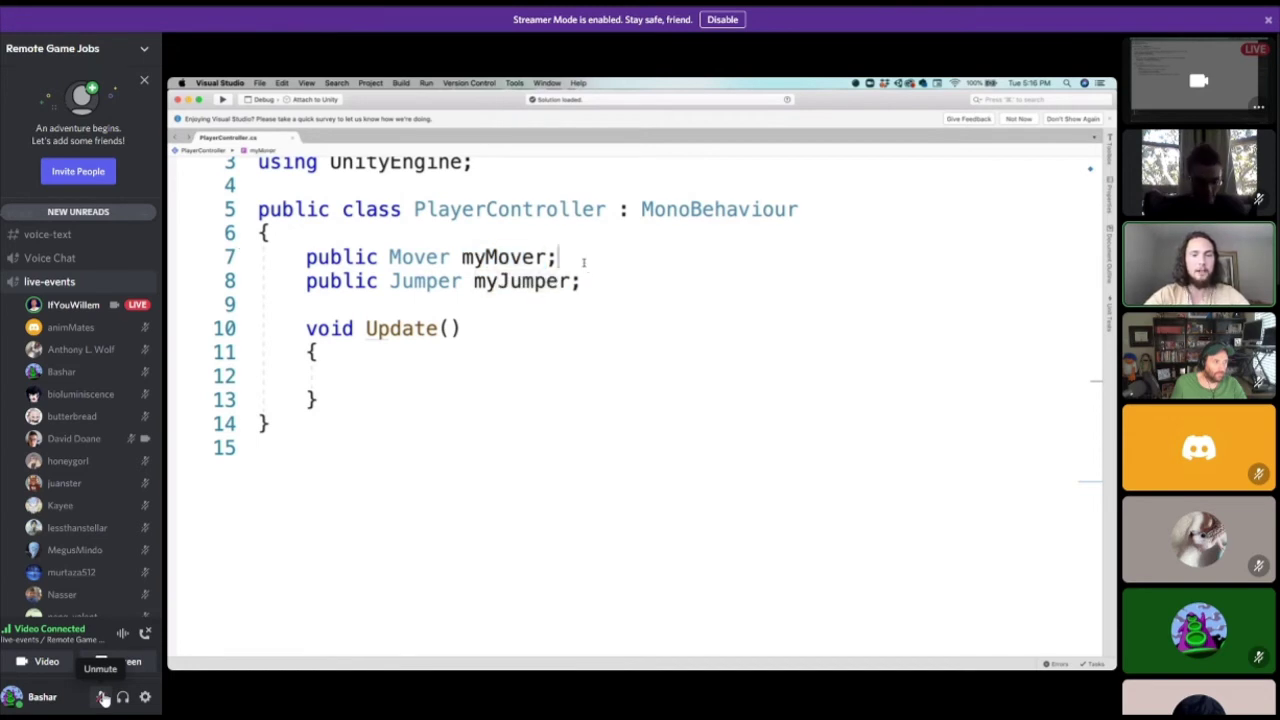
# Mute the microphone in the Discord call.
pyautogui.moveTo(763, 620)
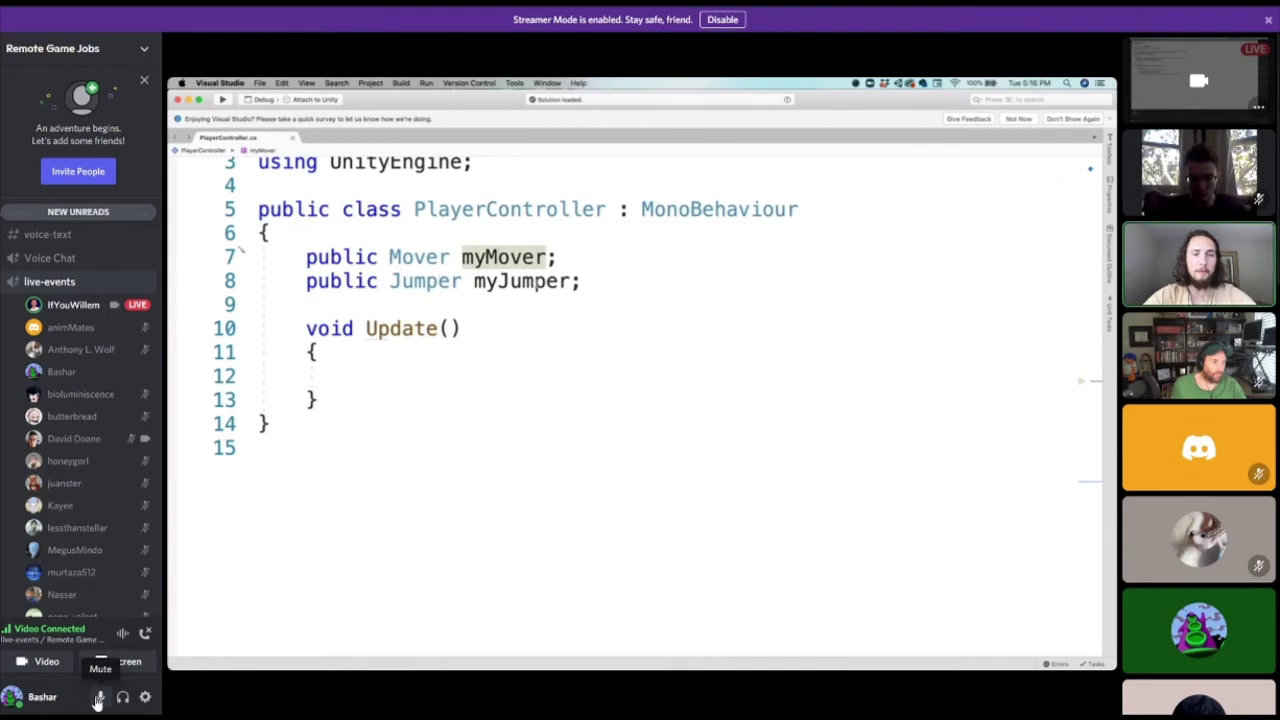
pyautogui.click(98, 703)
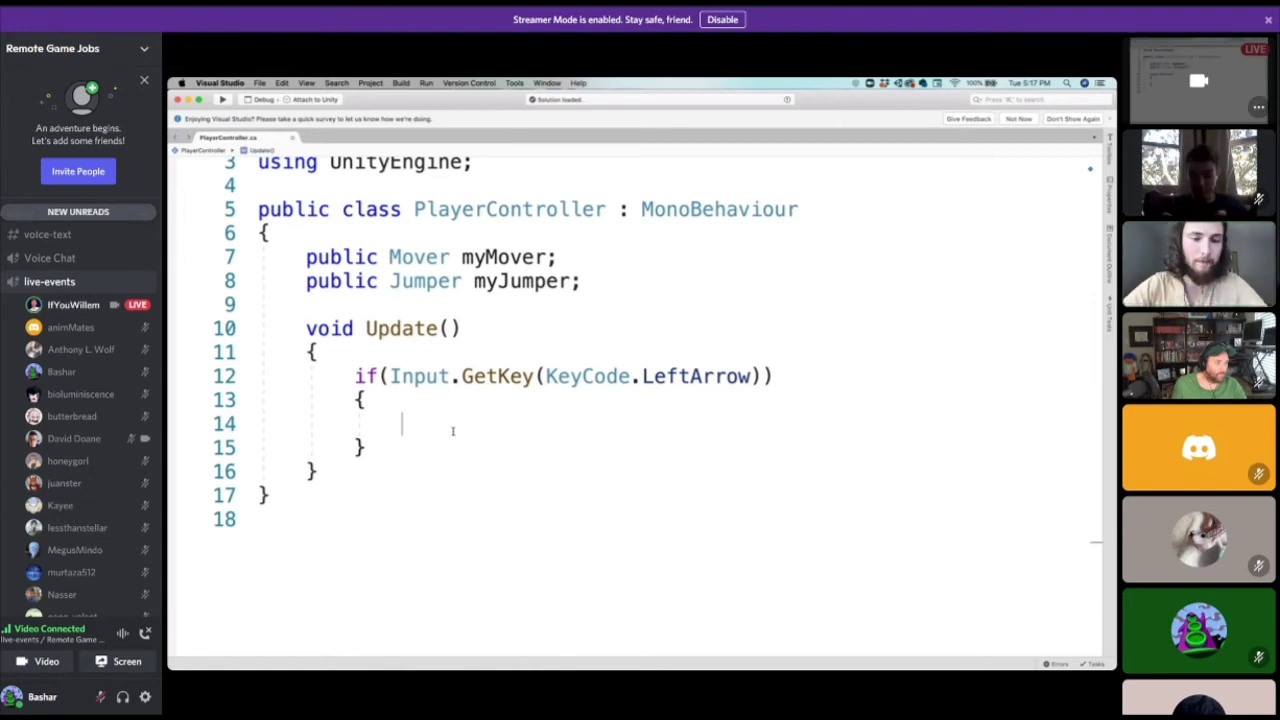
# Insert a space just inside each outer parenthesis of the if condition in Update.
pyautogui.click(391, 377)
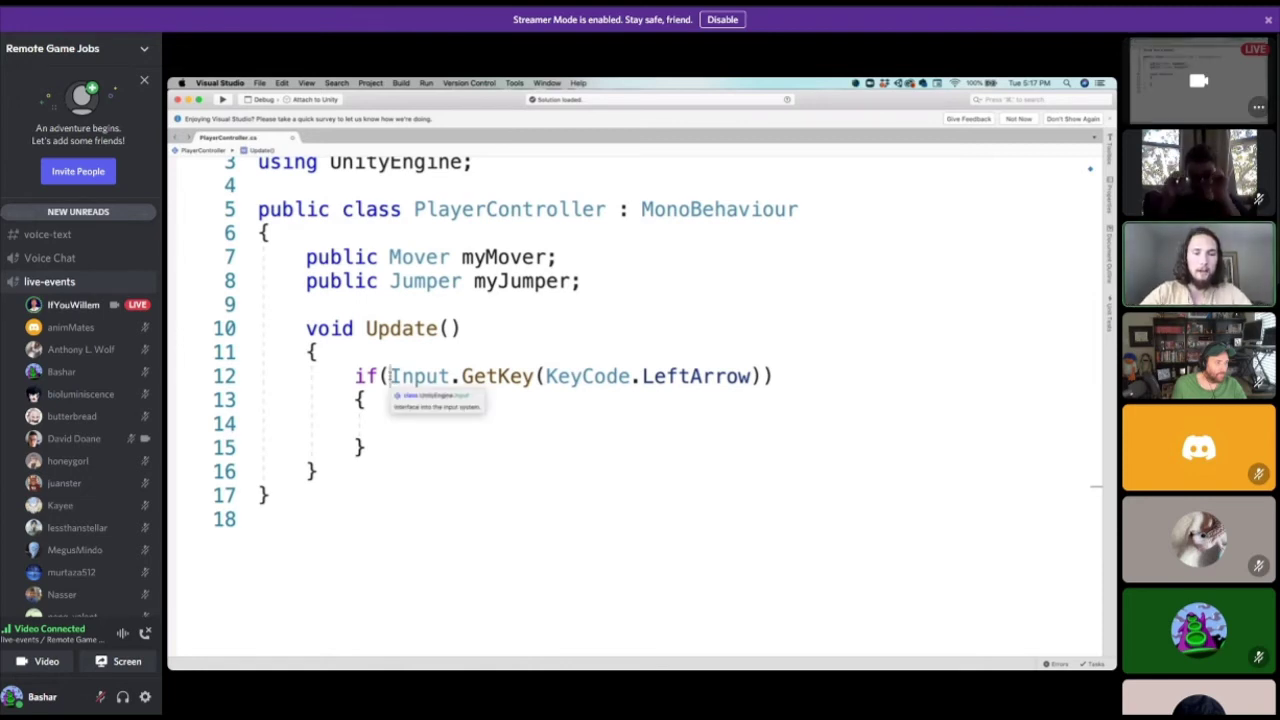
pyautogui.click(770, 376)
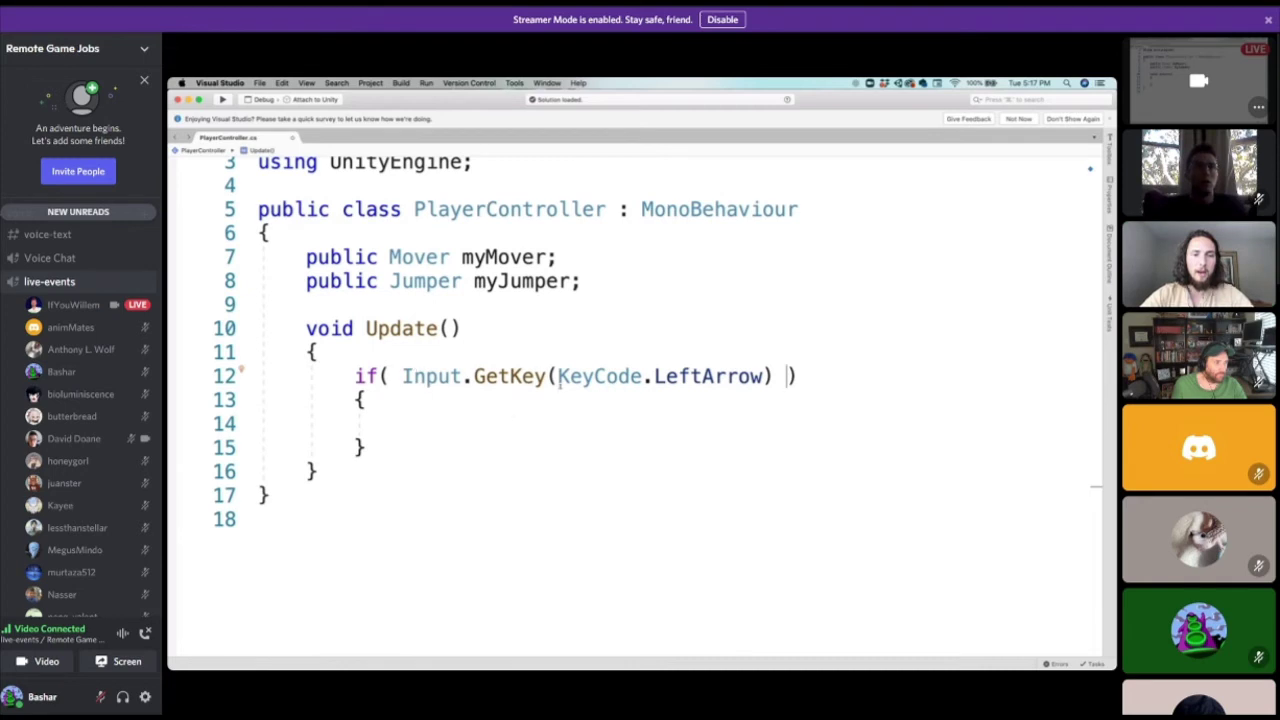
# Highlight the Input class in the if condition, along with the dot and the GetKey method that follow it.
pyautogui.doubleClick(432, 377)
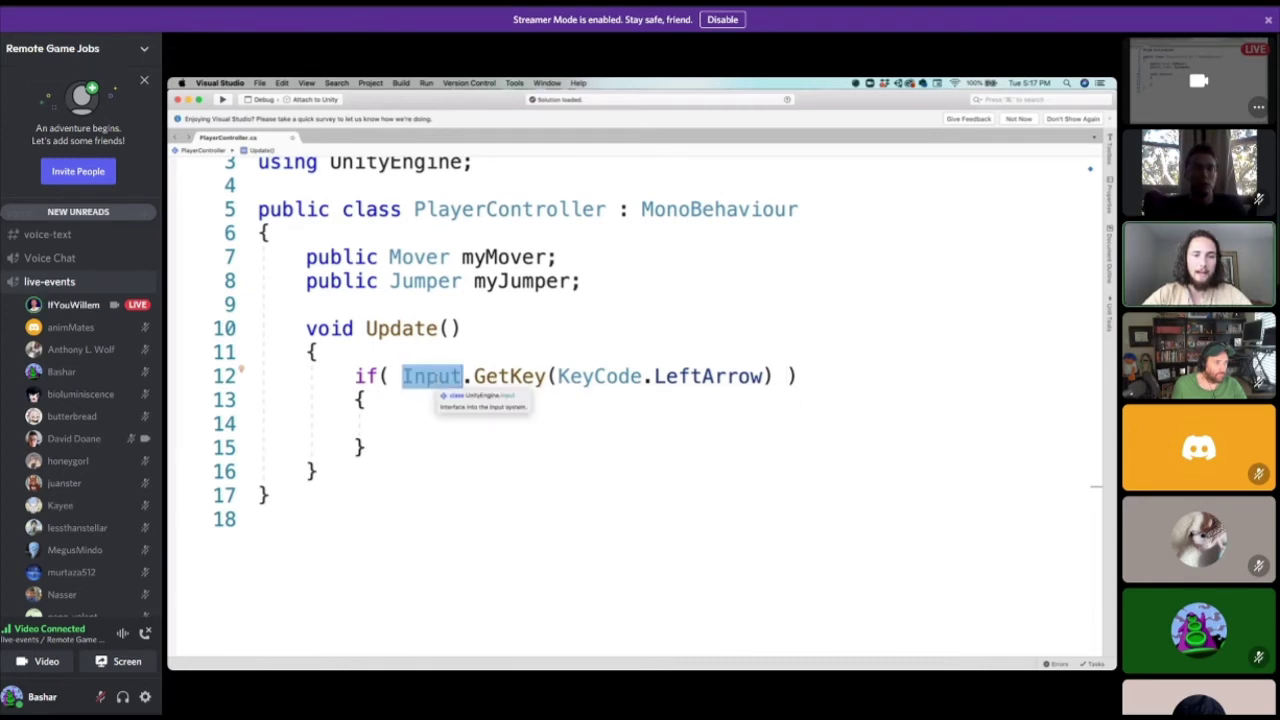
pyautogui.click(412, 412)
pyautogui.doubleClick(418, 377)
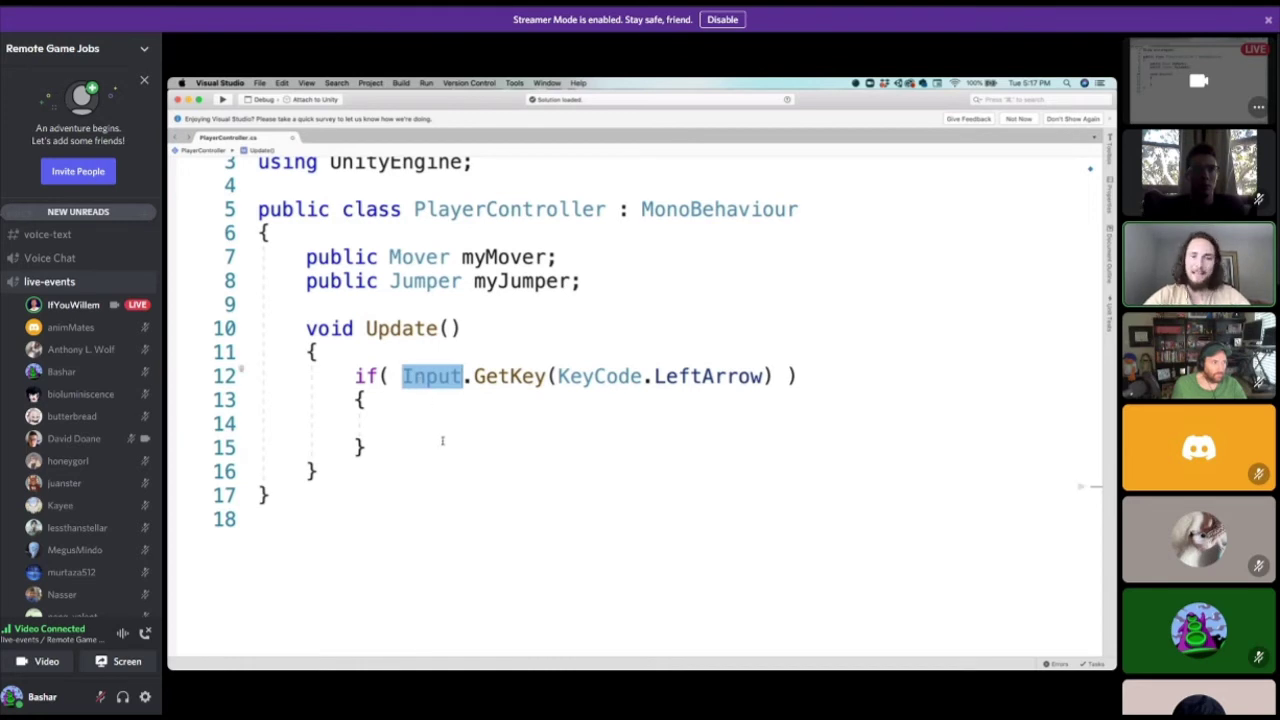
pyautogui.click(416, 426)
pyautogui.doubleClick(432, 377)
pyautogui.click(414, 416)
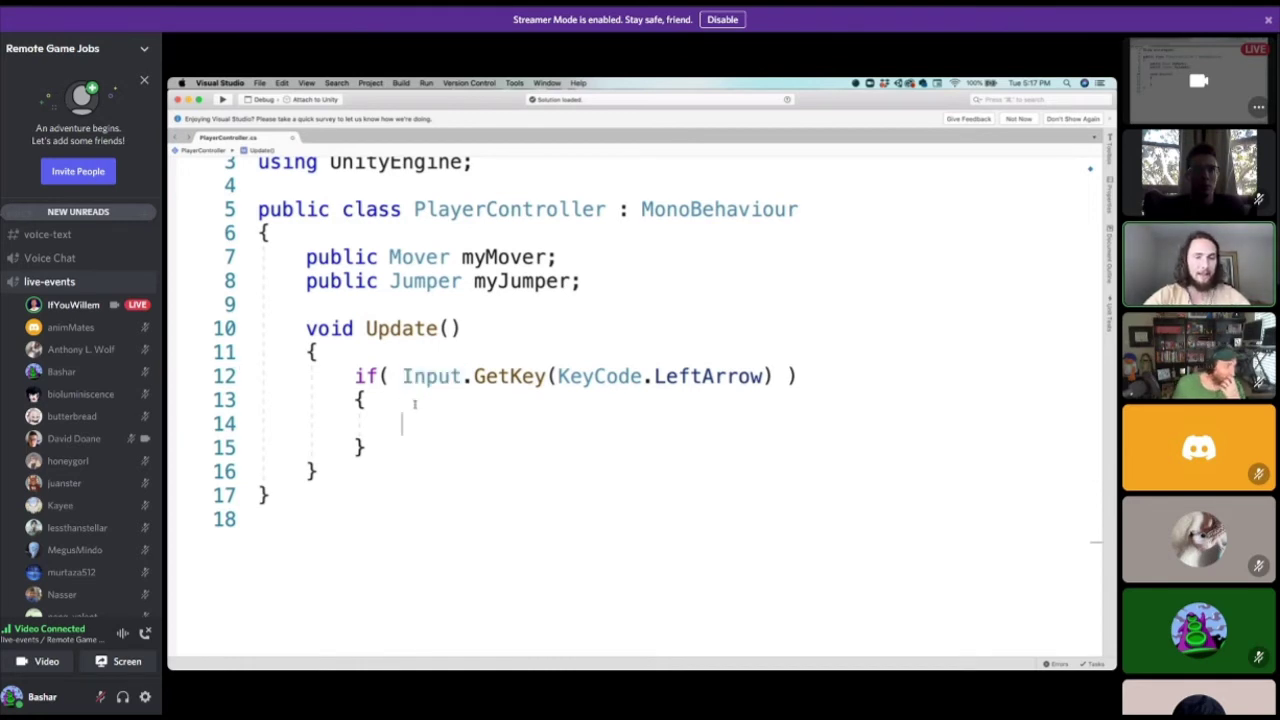
pyautogui.doubleClick(430, 377)
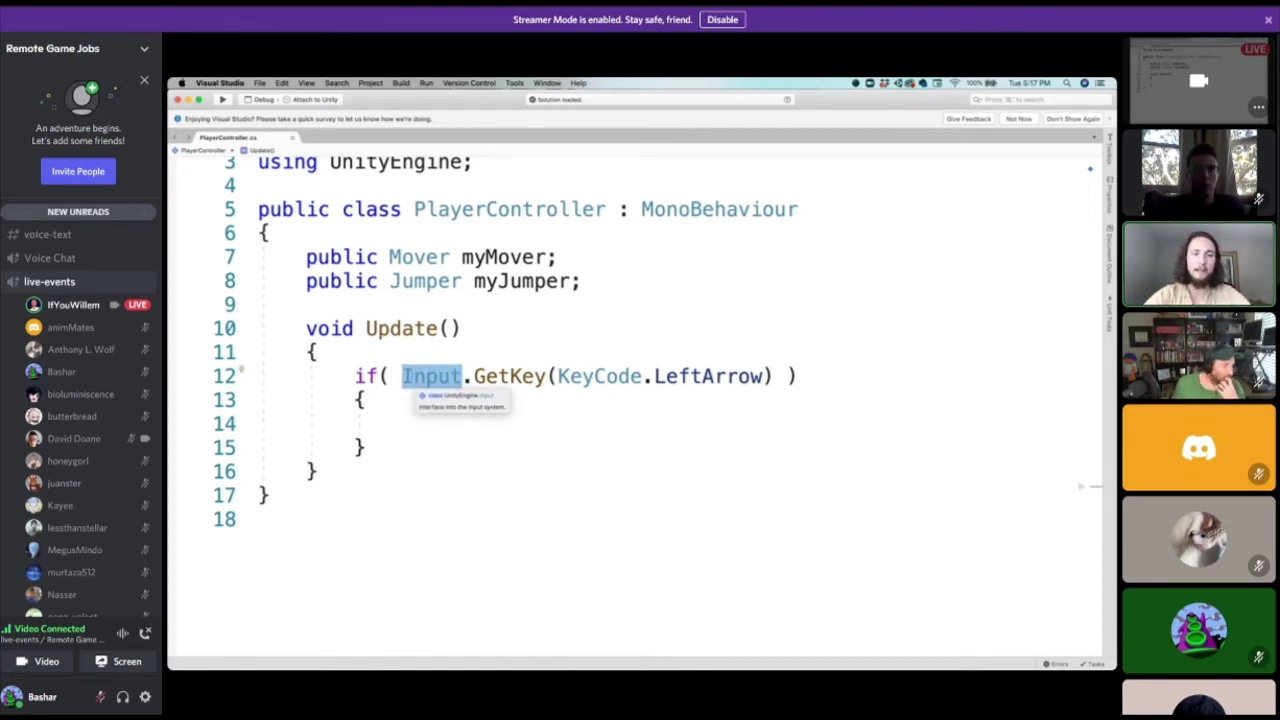
pyautogui.moveTo(404, 376); pyautogui.dragTo(464, 378)
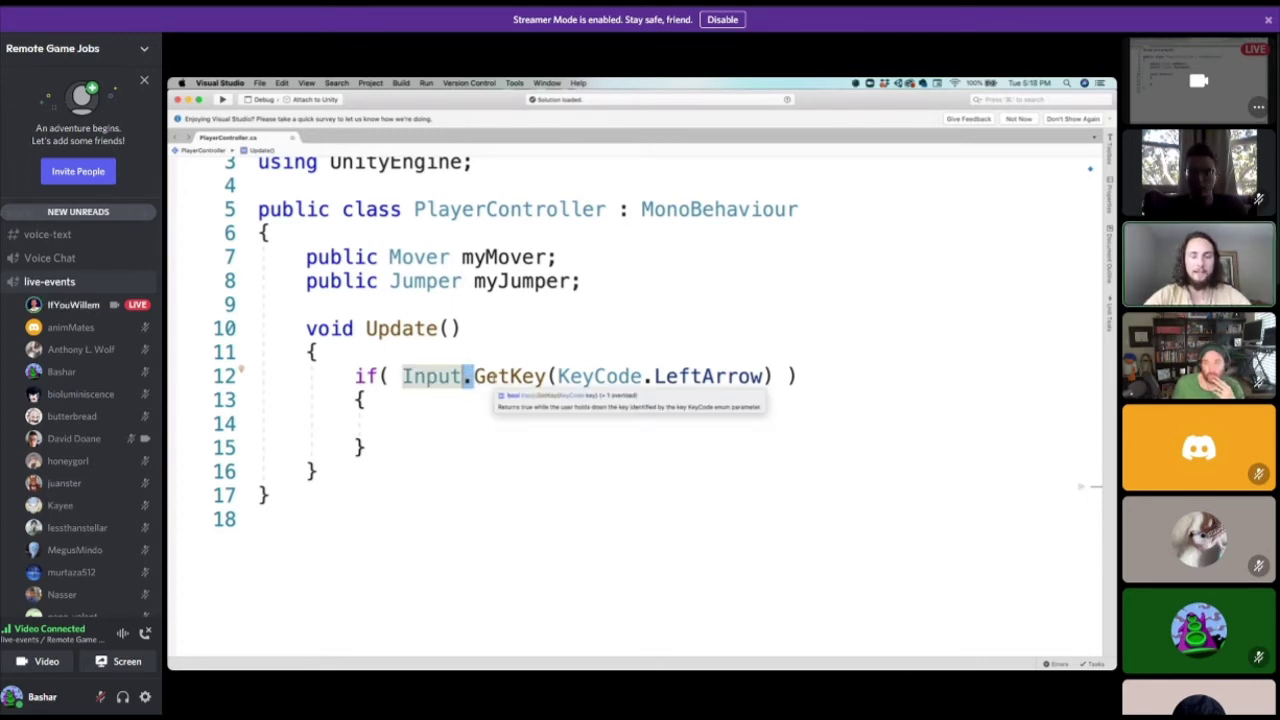
pyautogui.doubleClick(508, 377)
pyautogui.doubleClick(432, 377)
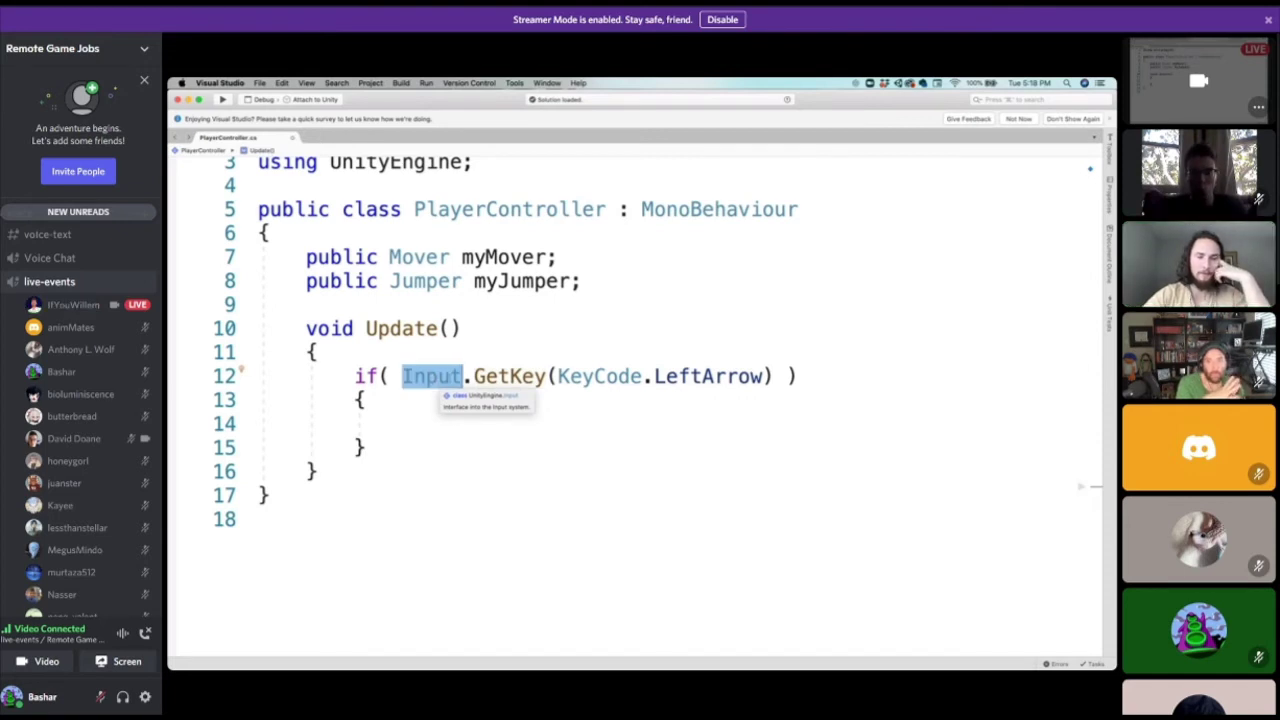
# Point out the GetKey method name and the parentheses that enclose its argument.
pyautogui.moveTo(473, 378); pyautogui.dragTo(548, 378)
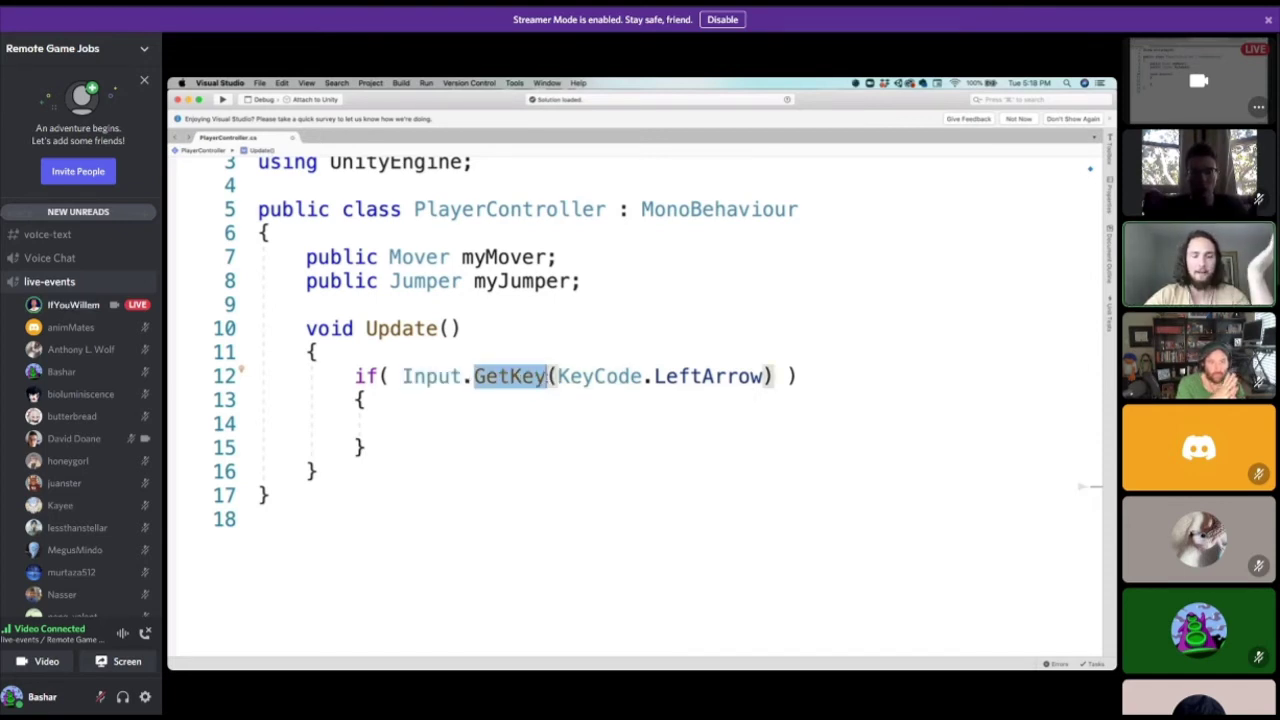
pyautogui.click(503, 378)
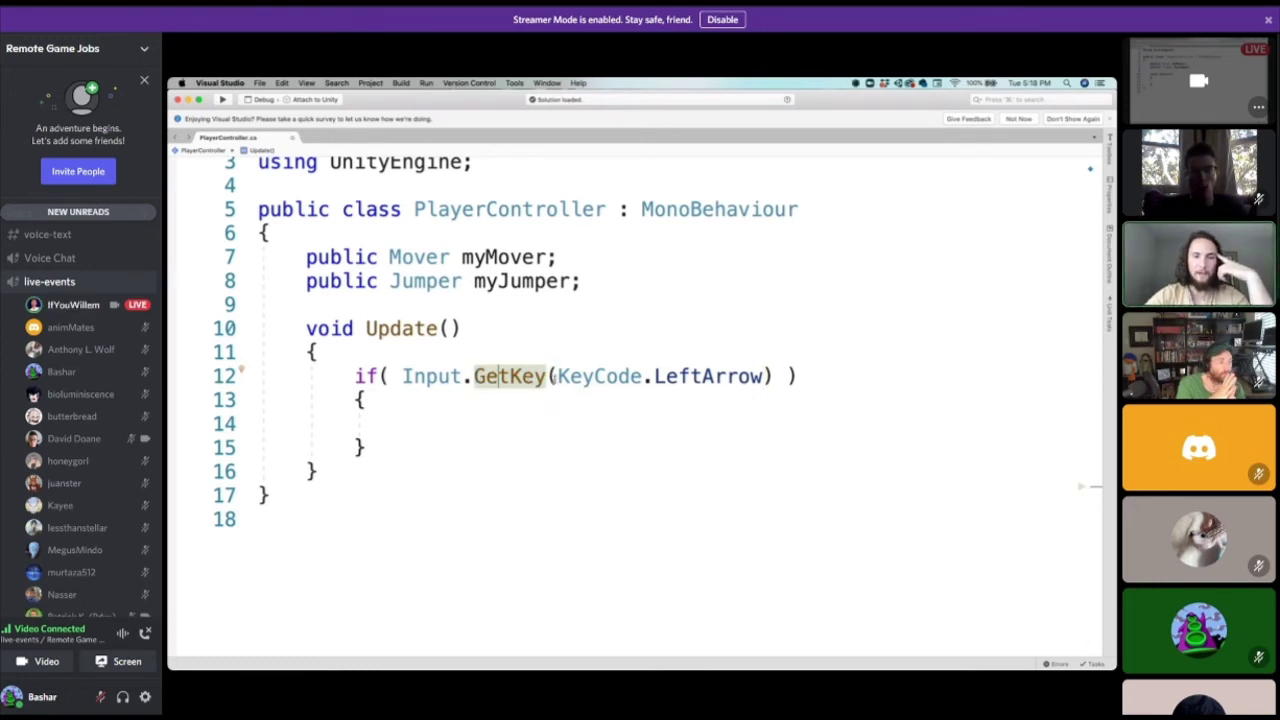
pyautogui.click(548, 377)
pyautogui.click(763, 377)
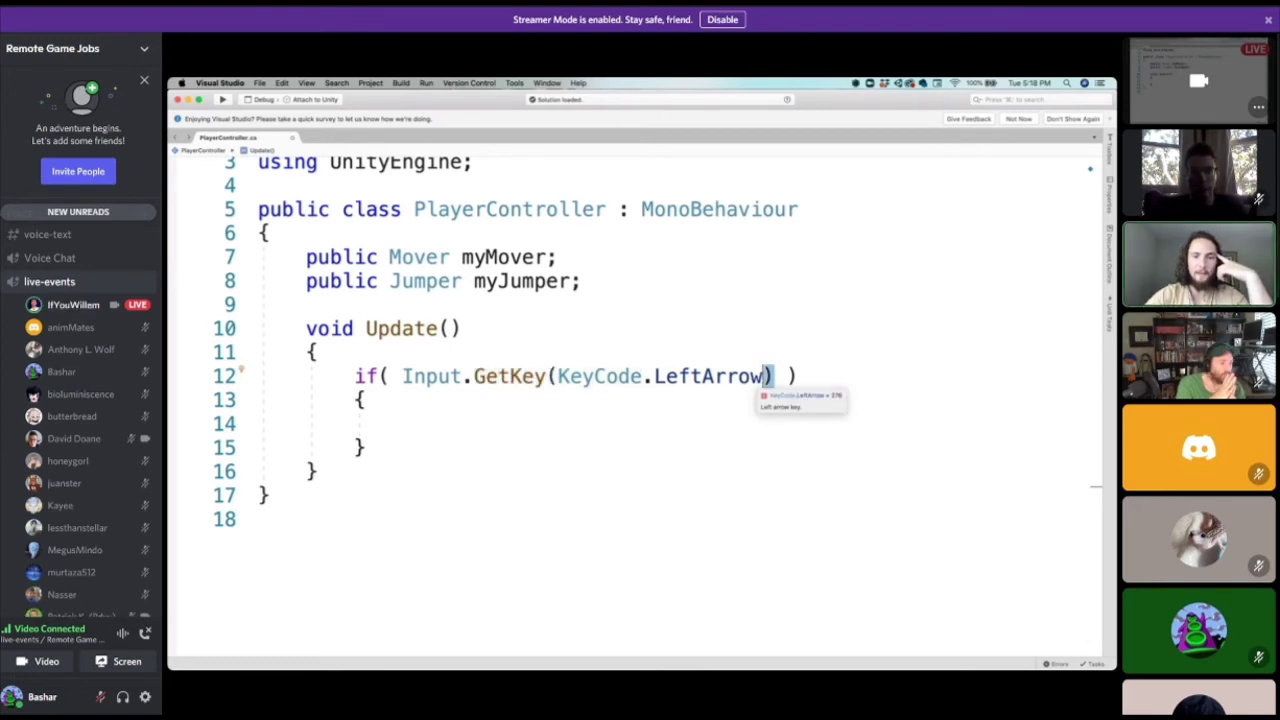
pyautogui.click(550, 377)
pyautogui.doubleClick(544, 377)
# Highlight the KeyCode.LeftArrow argument and view the description of GetKey.
pyautogui.moveTo(562, 377); pyautogui.dragTo(764, 377)
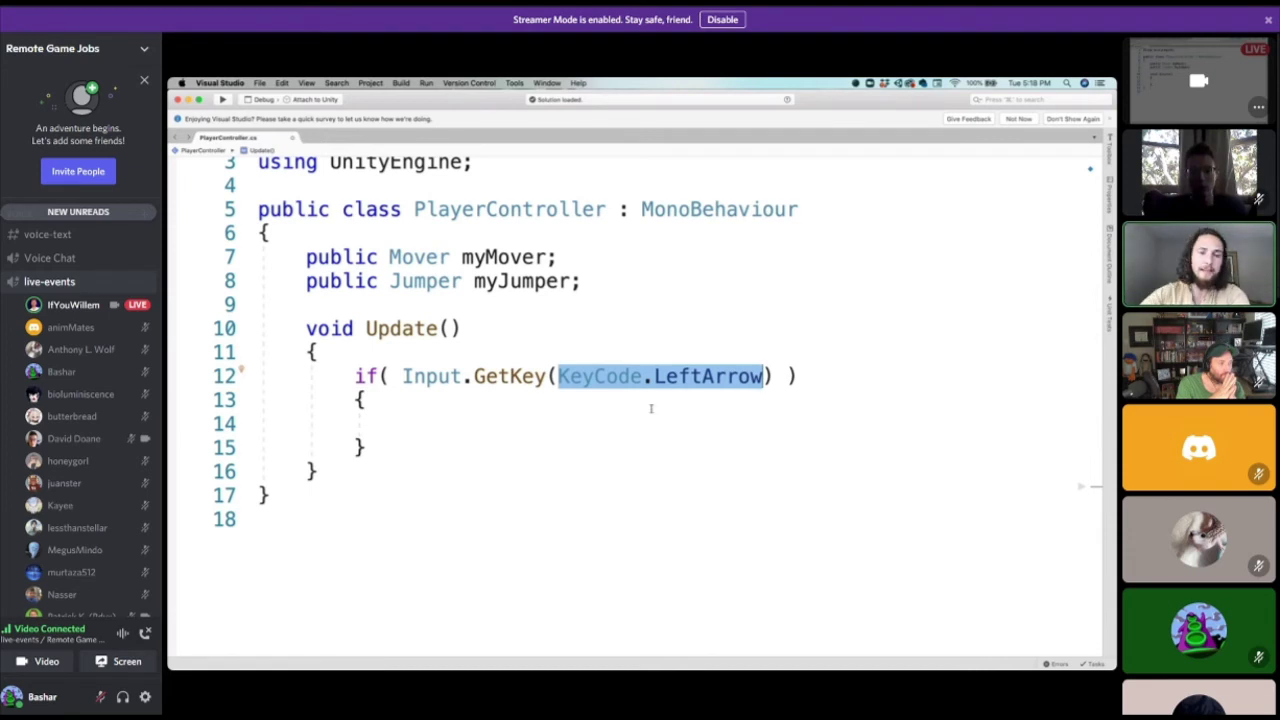
pyautogui.moveTo(517, 383)
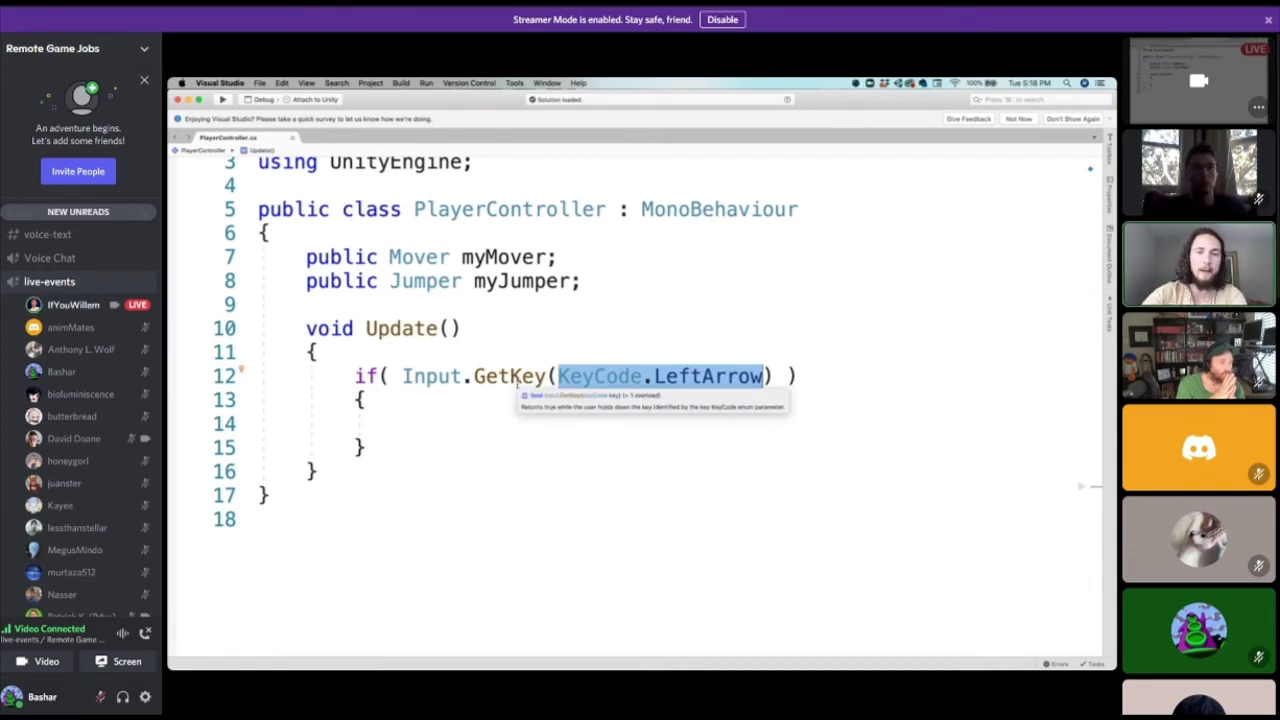
pyautogui.click(438, 417)
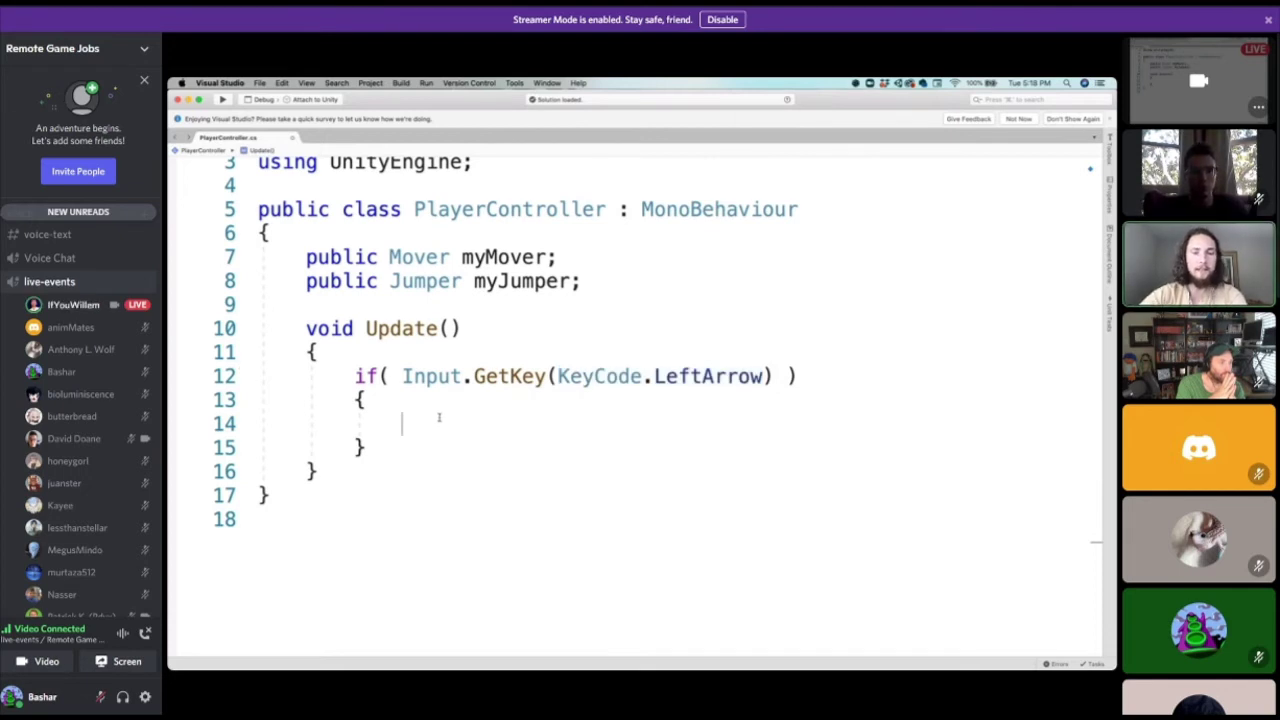
pyautogui.moveTo(558, 376); pyautogui.dragTo(766, 378)
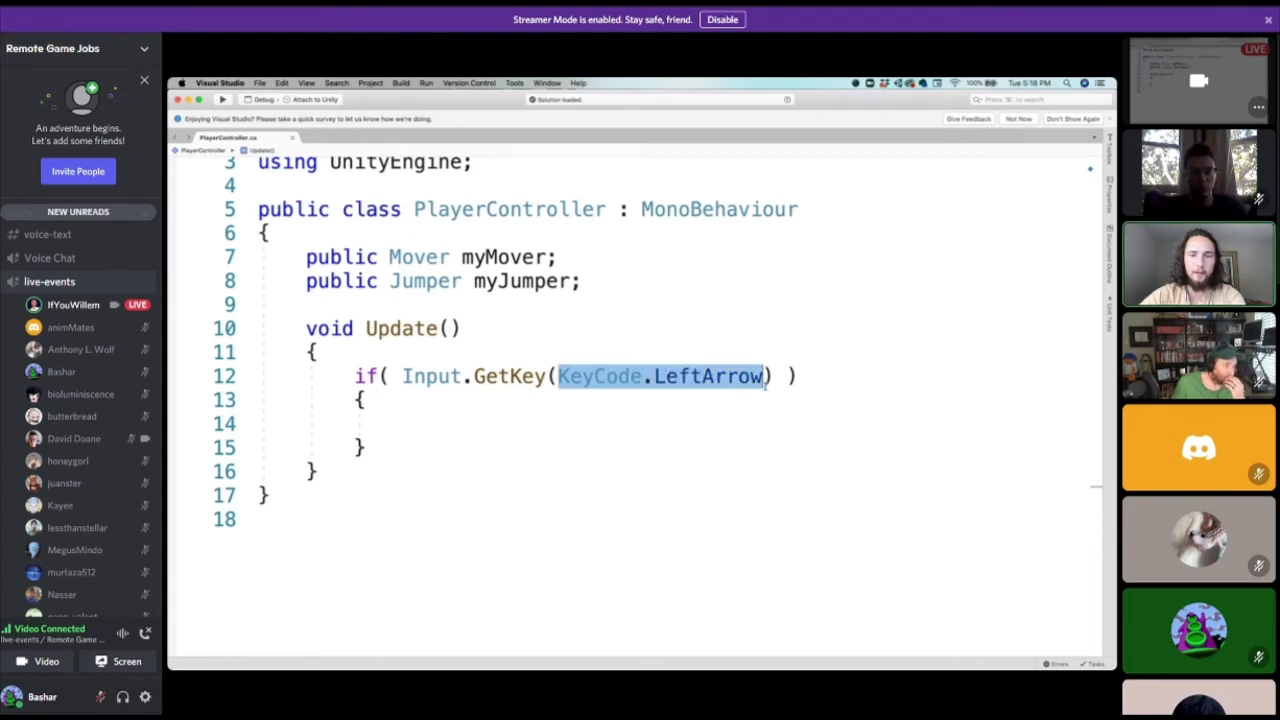
# Highlight KeyCode and LeftArrow separately in the GetKey argument.
pyautogui.doubleClick(605, 377)
pyautogui.doubleClick(680, 377)
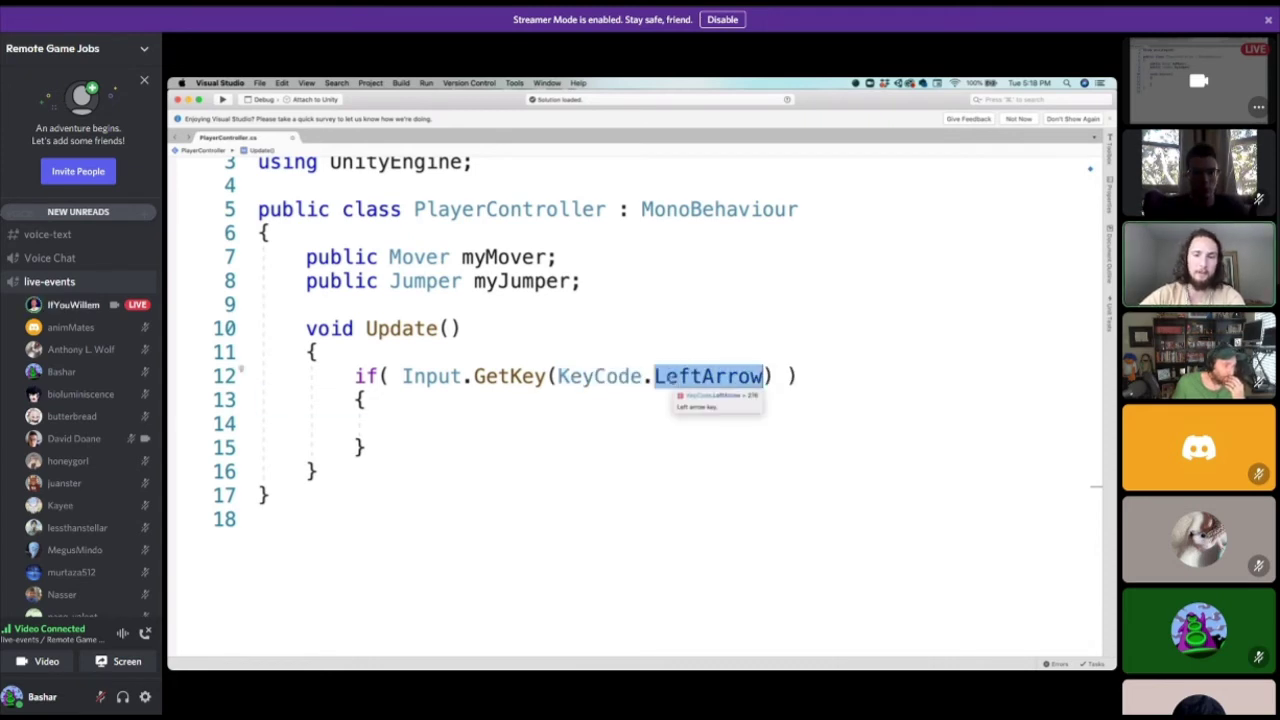
pyautogui.click(460, 432)
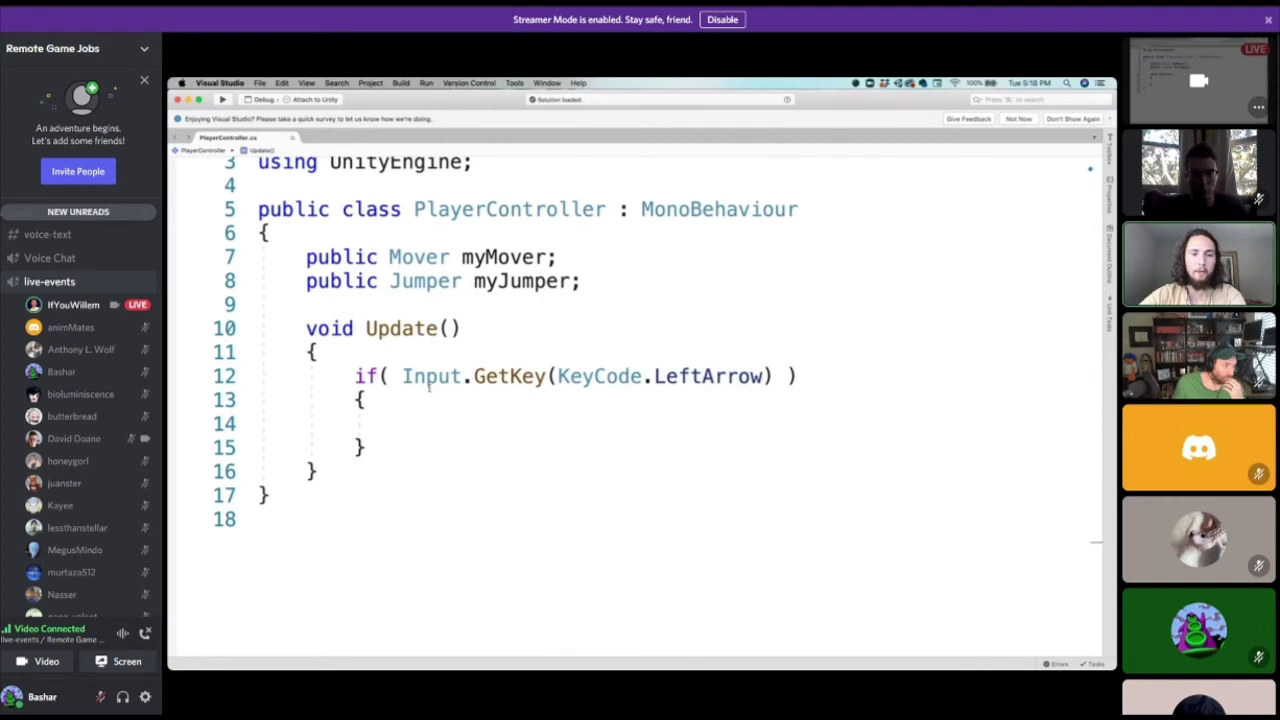
# Highlight the opening brace of the if statement's body.
pyautogui.press('Down')
pyautogui.press('Up')
pyautogui.press('Up')
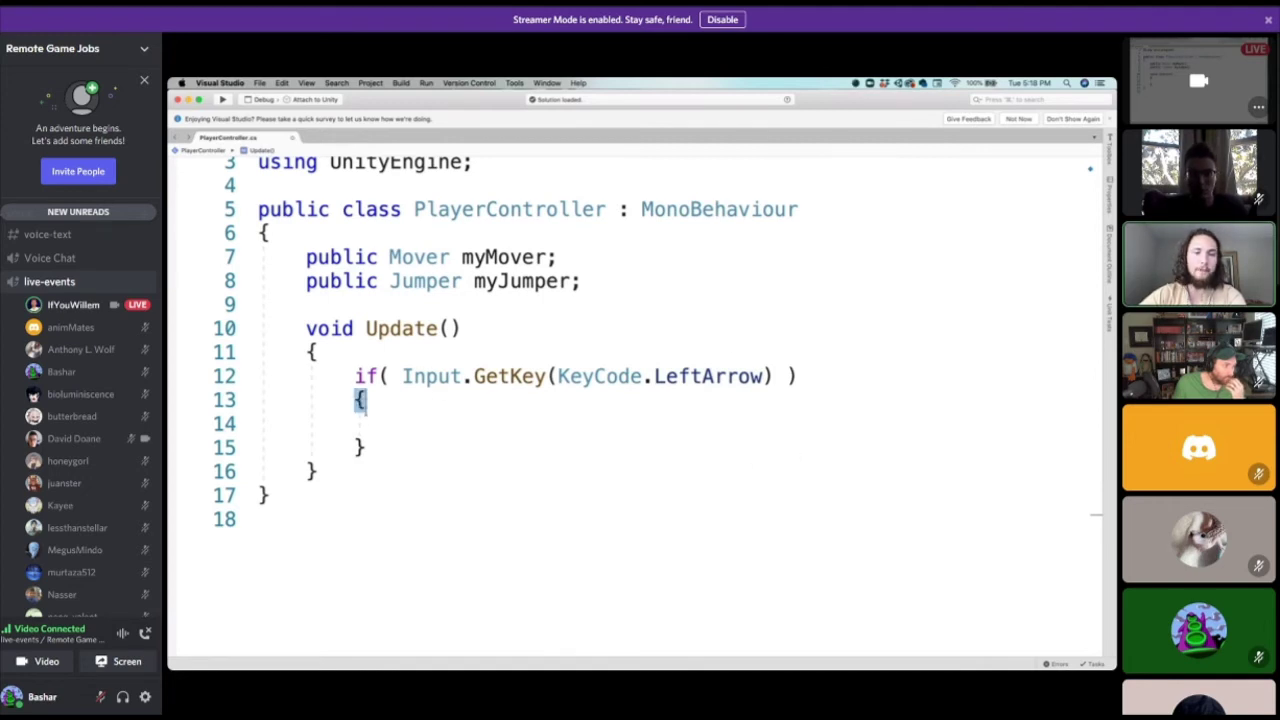
pyautogui.press('Down')
pyautogui.press('Down')
pyautogui.moveTo(355, 401); pyautogui.dragTo(366, 401)
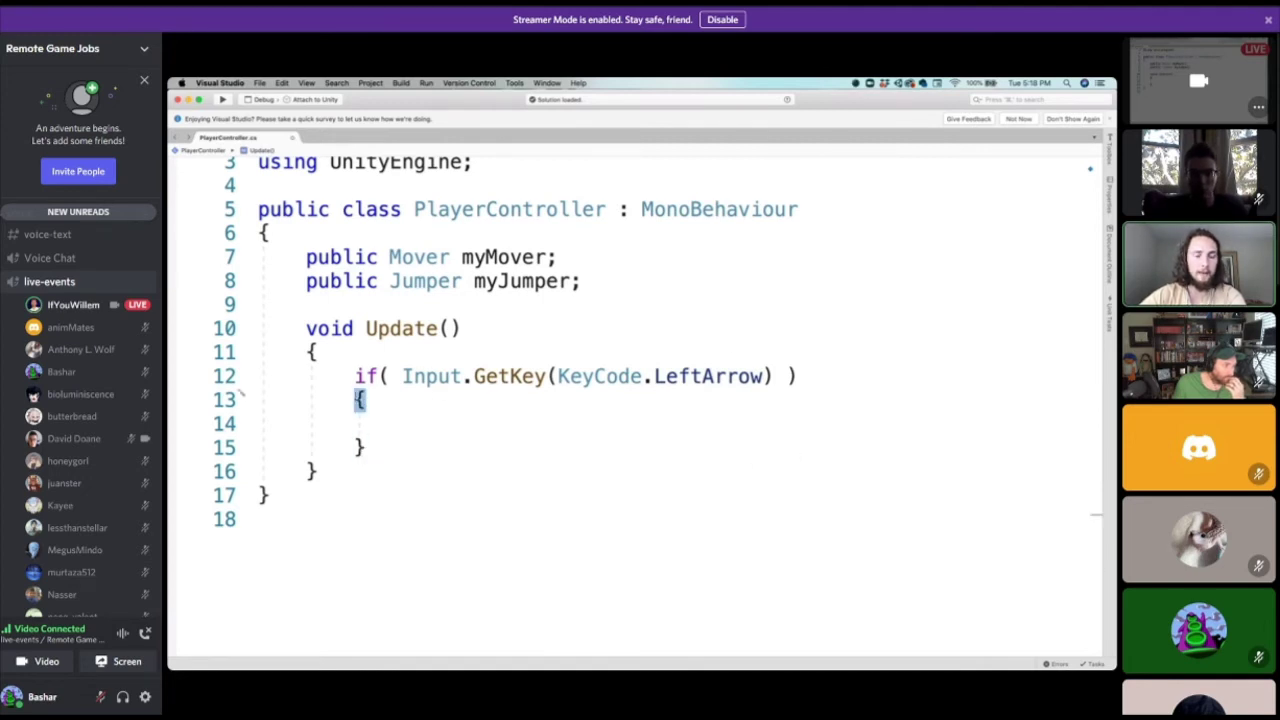
# Add a call to myMover.AccelerateInDirection() on the empty line inside the if block and view the method's description.
pyautogui.click(388, 420)
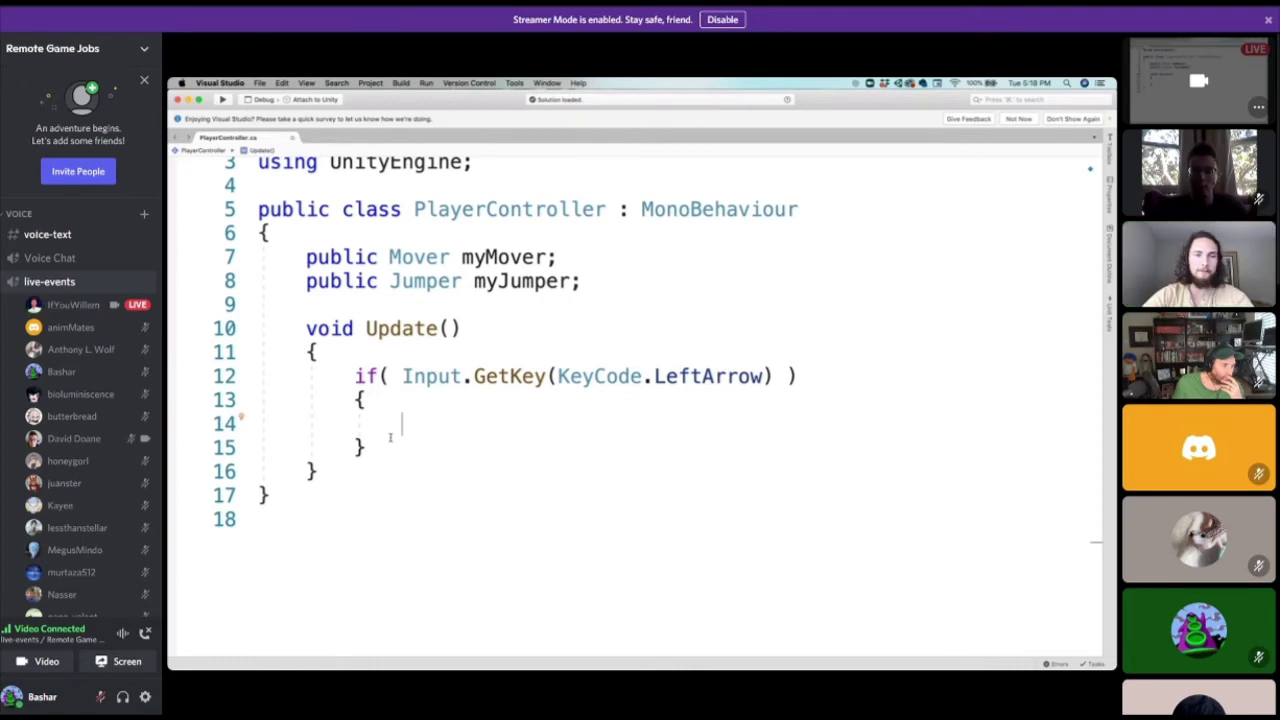
pyautogui.hotkey('ctrl', 'Right')
pyautogui.hotkey('ctrl', 'Left')
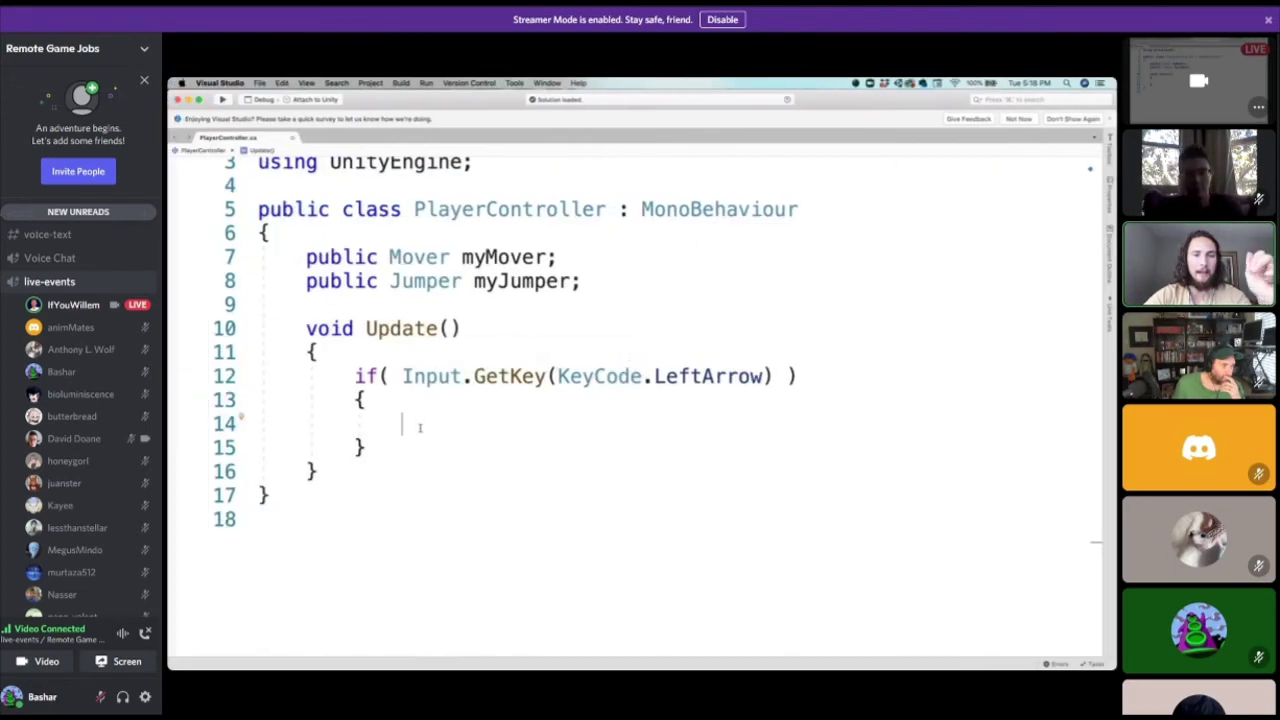
pyautogui.write('myM')
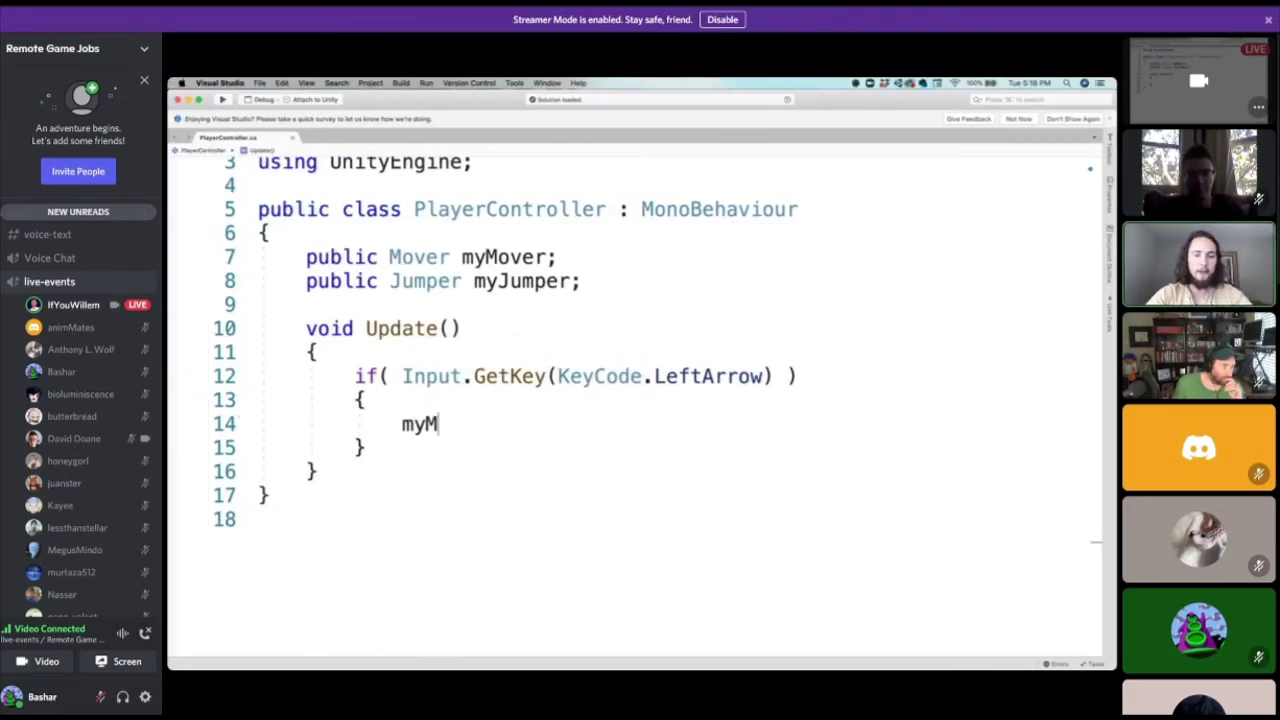
pyautogui.write('over.')
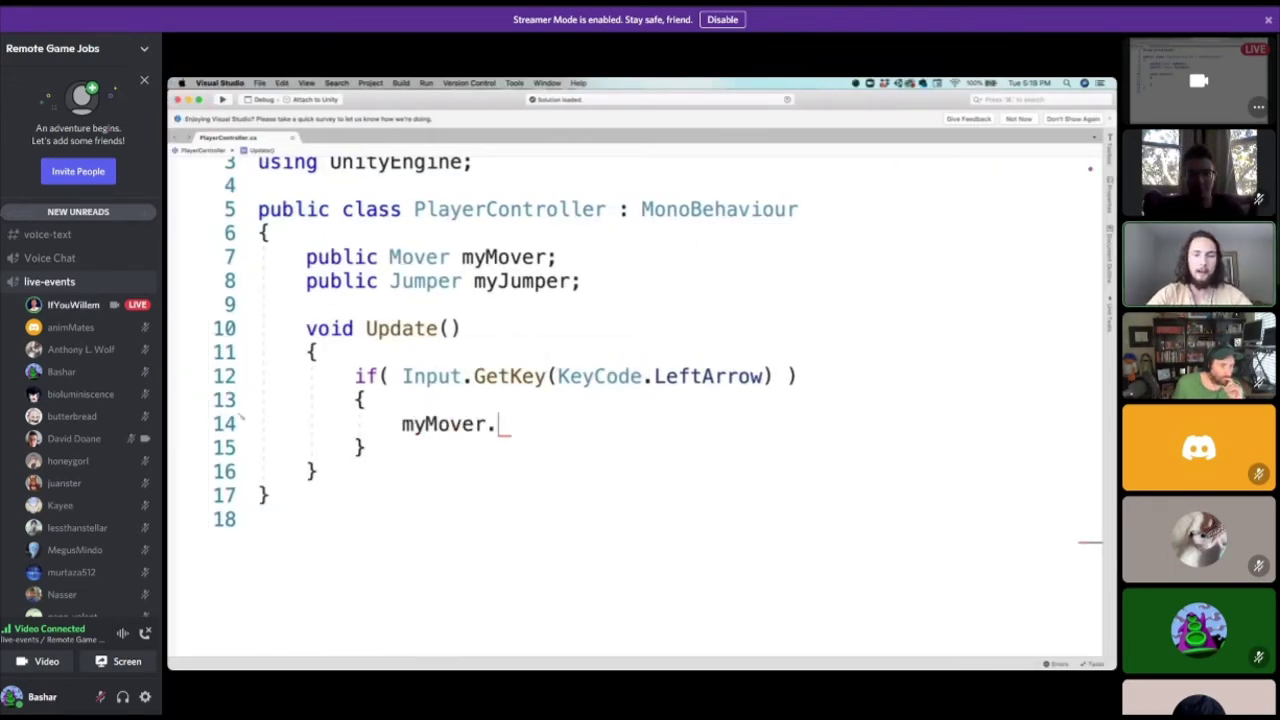
pyautogui.write('AccelerateIn')
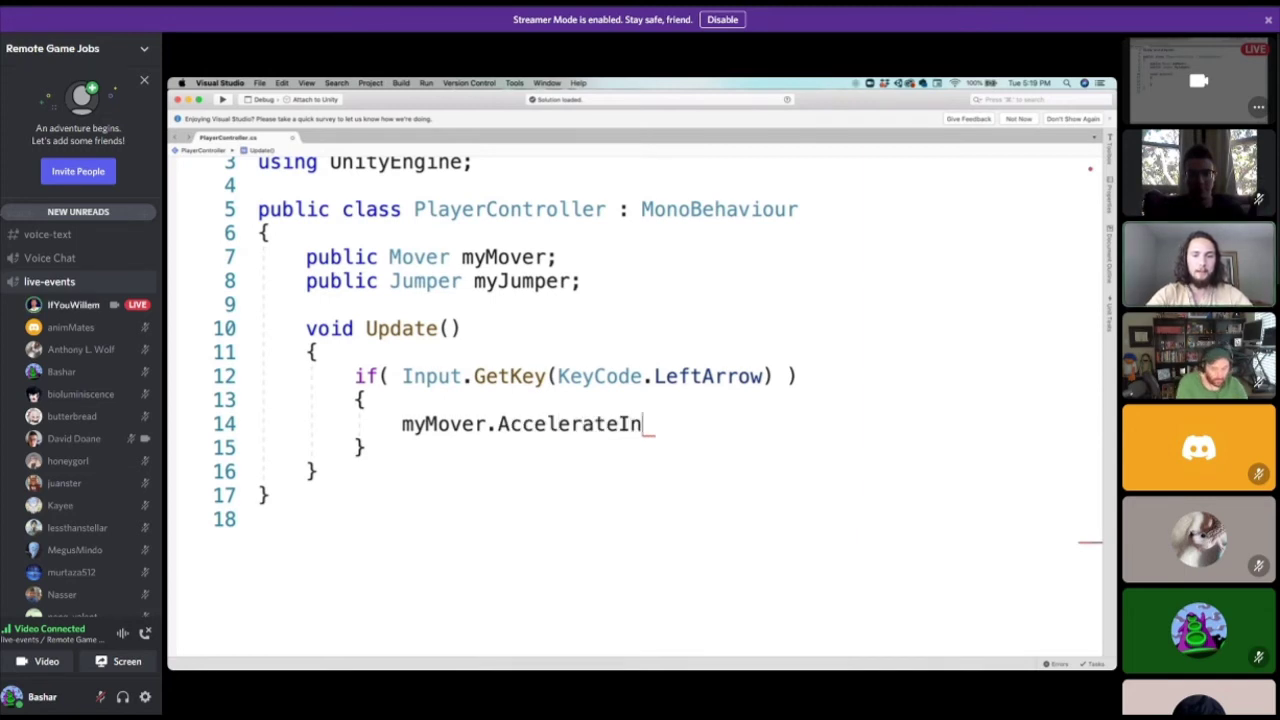
pyautogui.write('Direction')
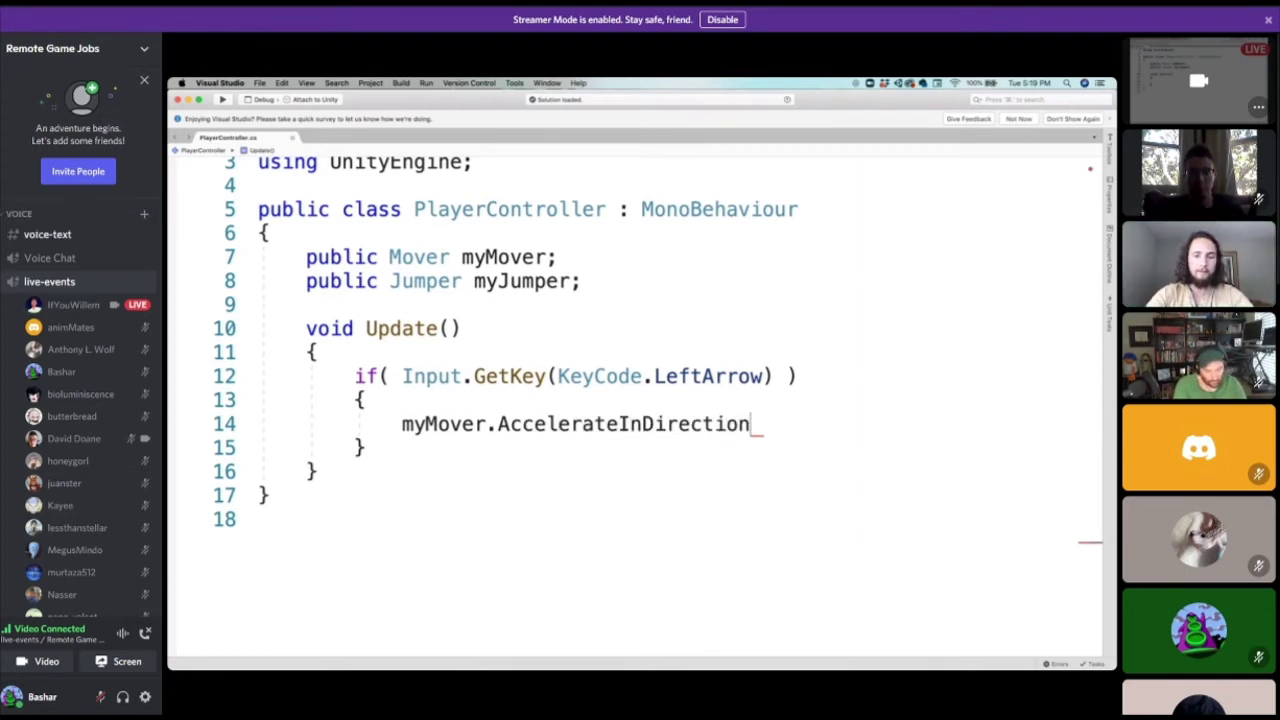
pyautogui.write('(')
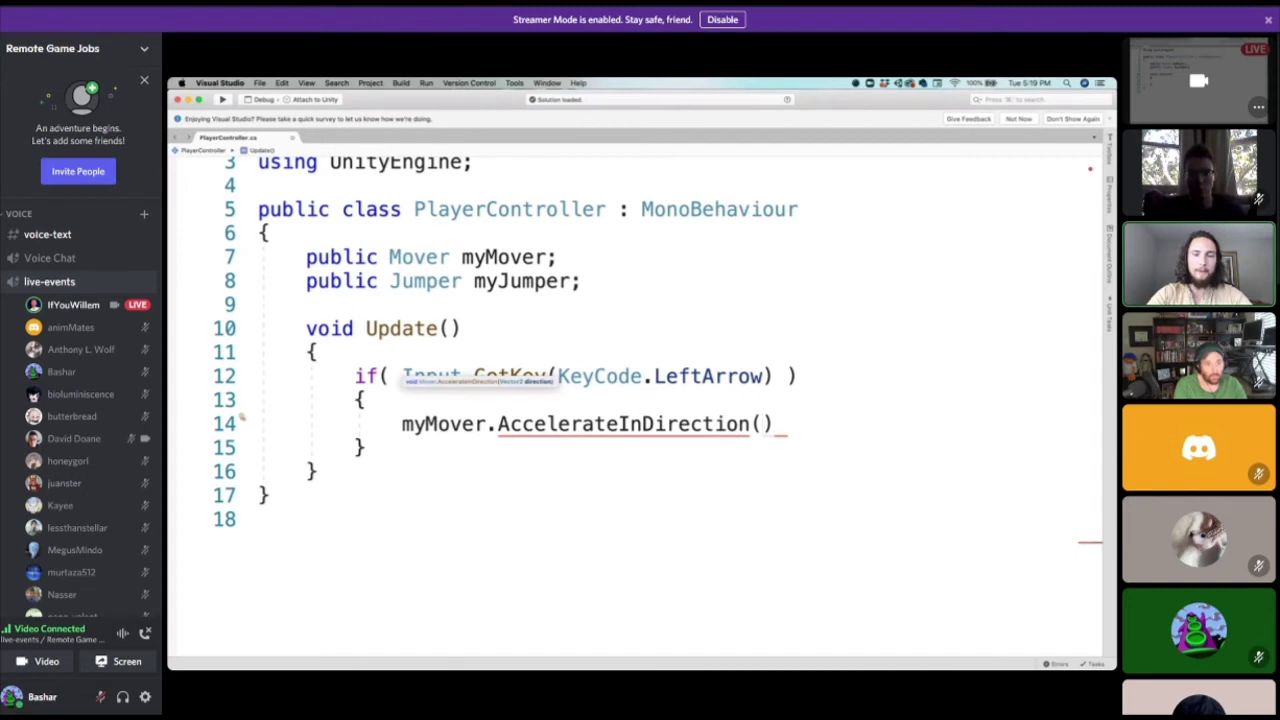
pyautogui.rightClick(618, 424)
pyautogui.press('Escape')
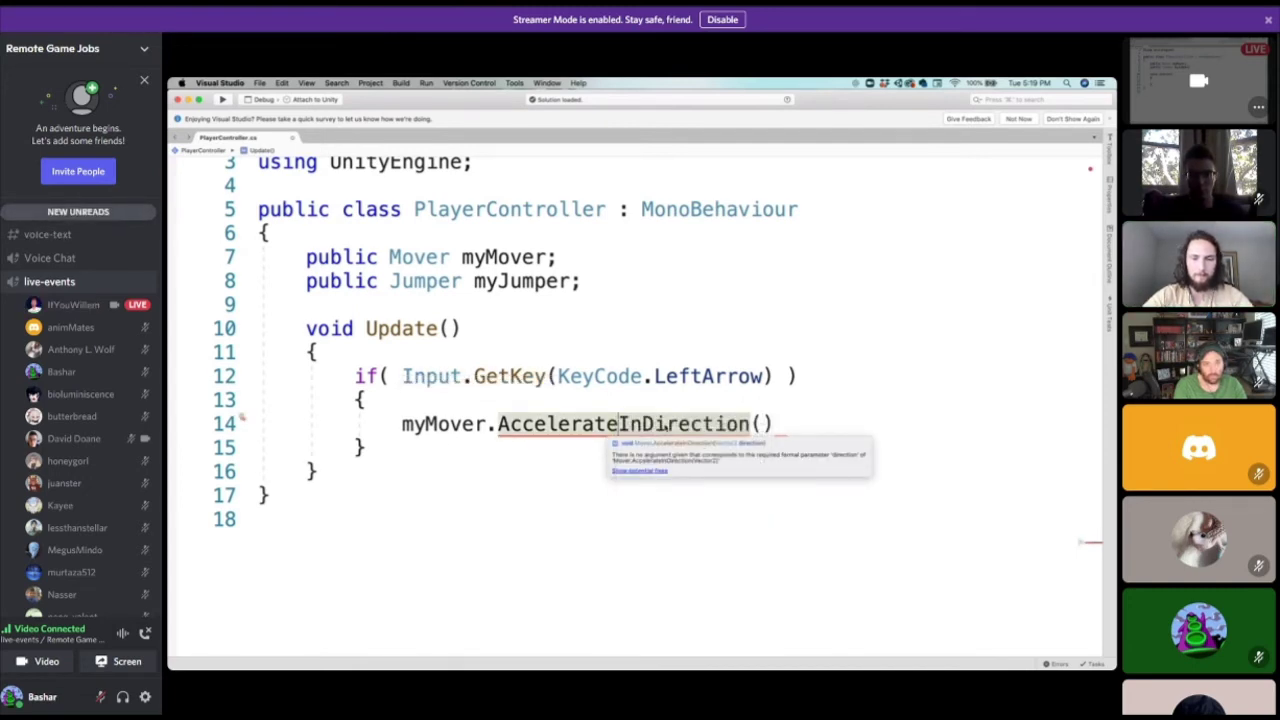
# Pass a new Vector2 with the values -1f and 0 as the argument of AccelerateInDirection.
pyautogui.click(764, 424)
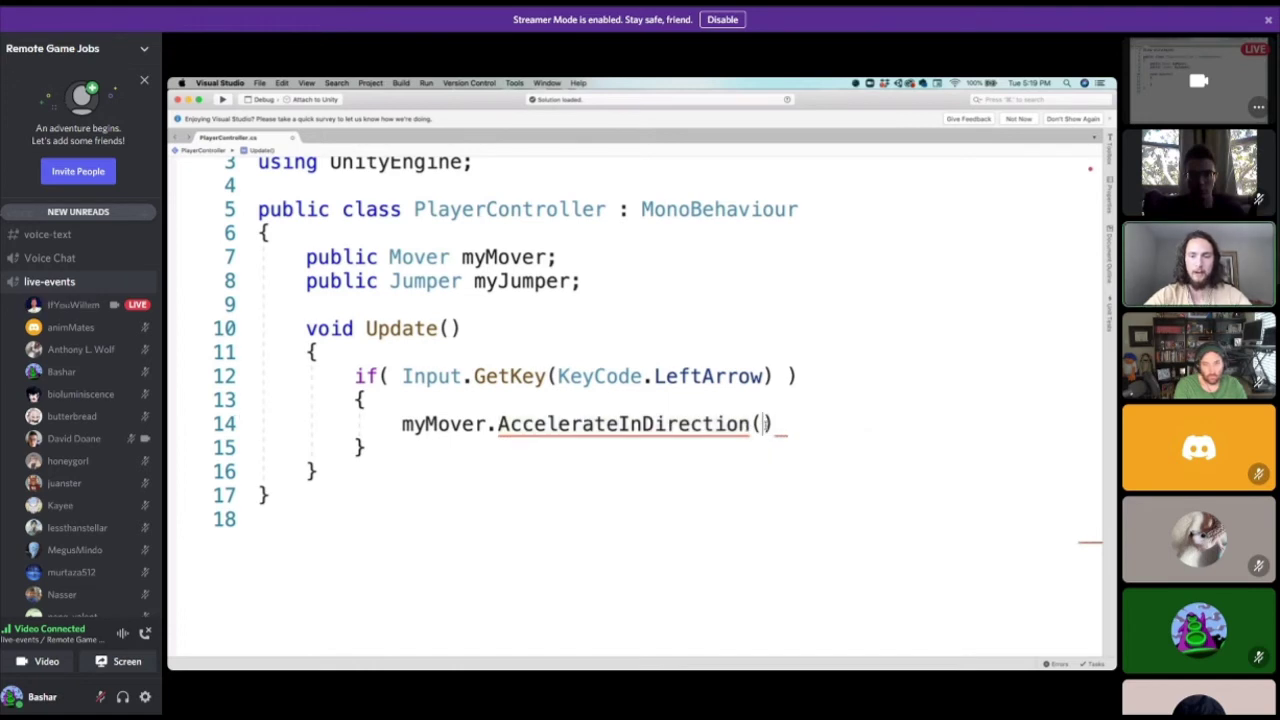
pyautogui.moveTo(697, 426)
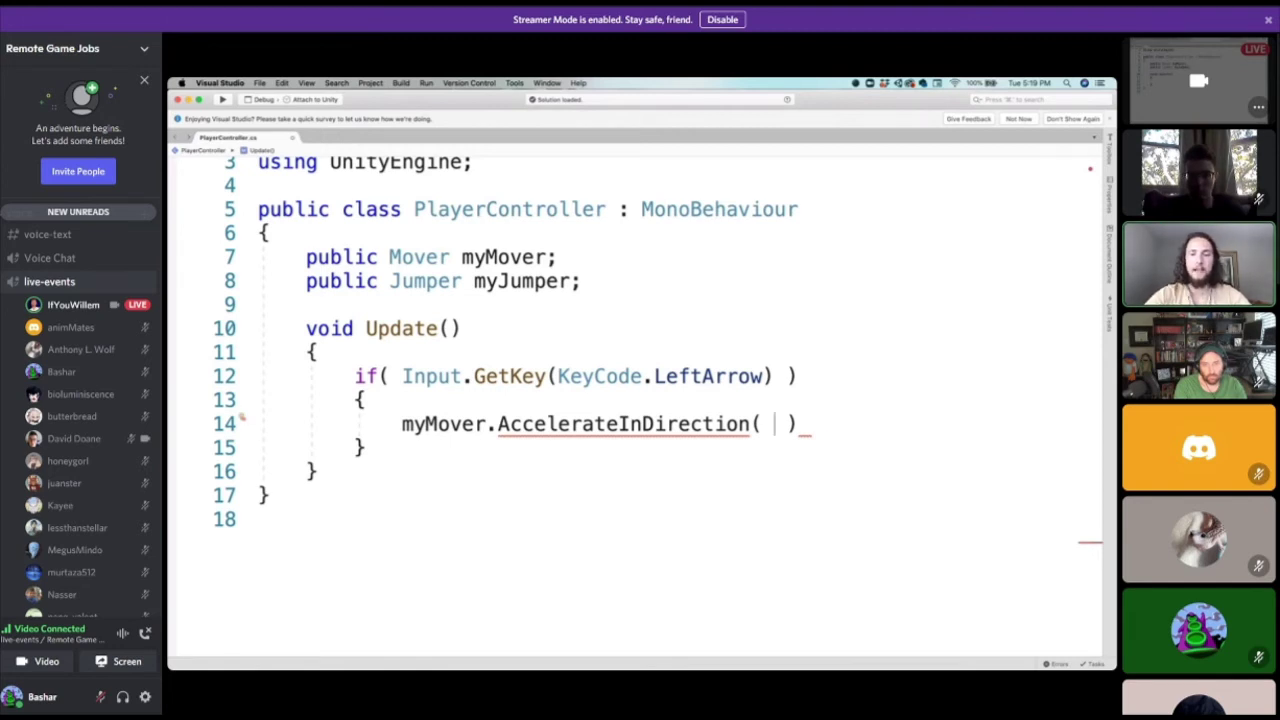
pyautogui.write('new Vector')
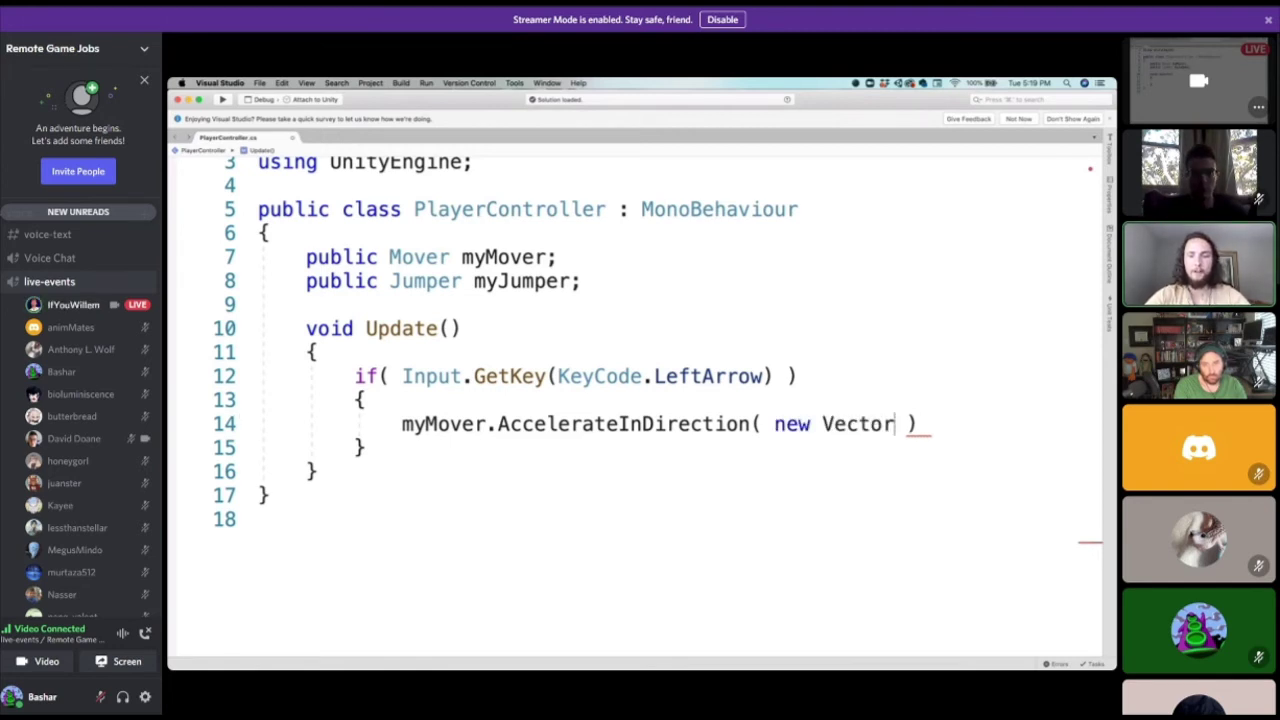
pyautogui.write('()')
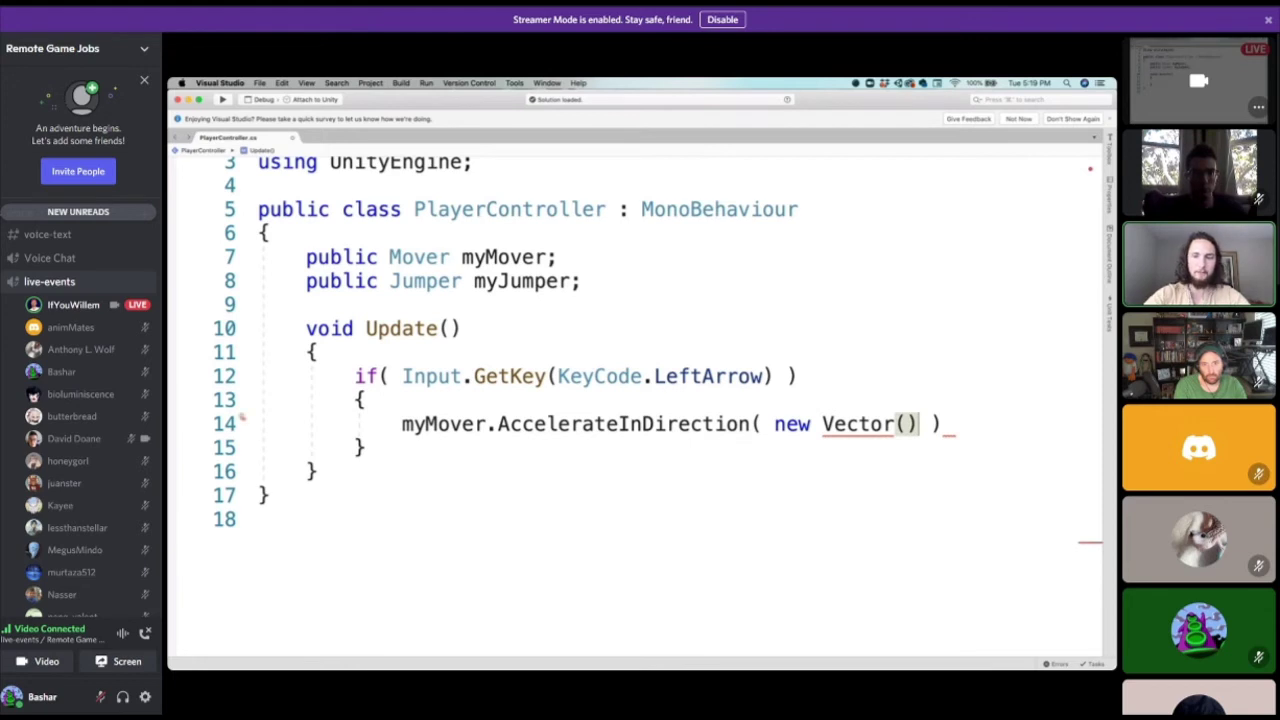
pyautogui.press('Left')
pyautogui.press('Right')
pyautogui.press('Left')
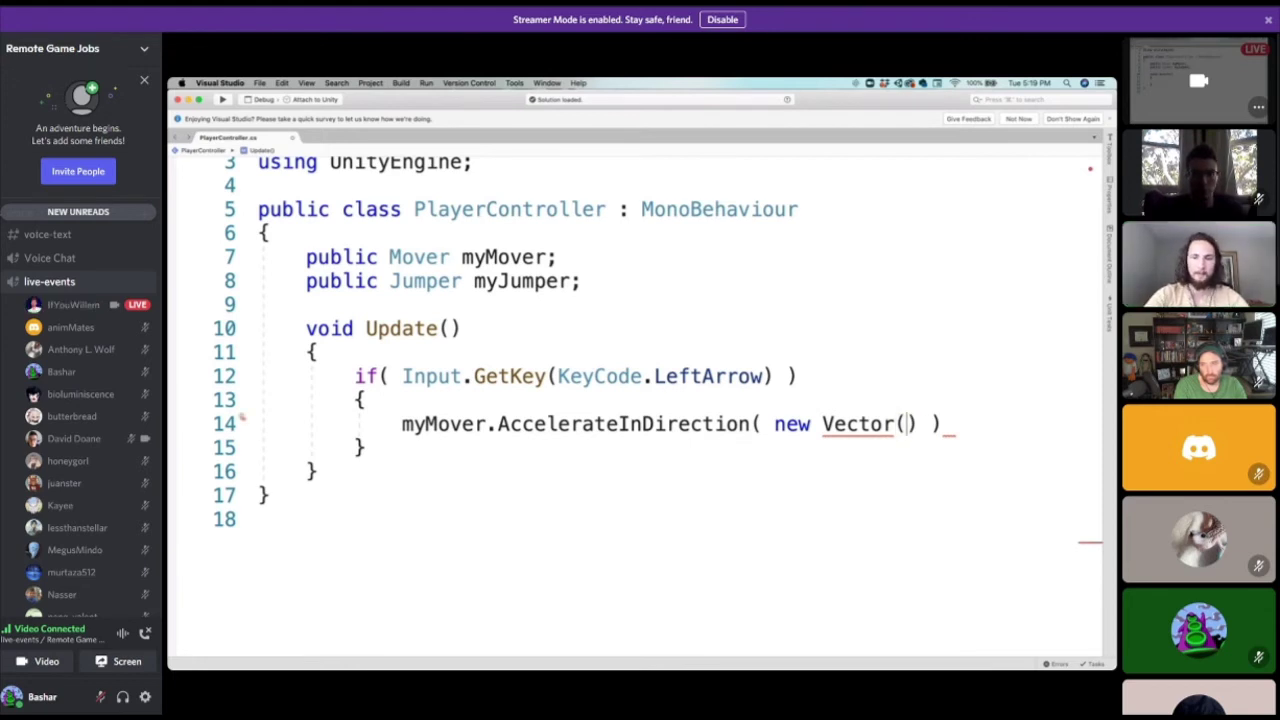
pyautogui.write('2(')
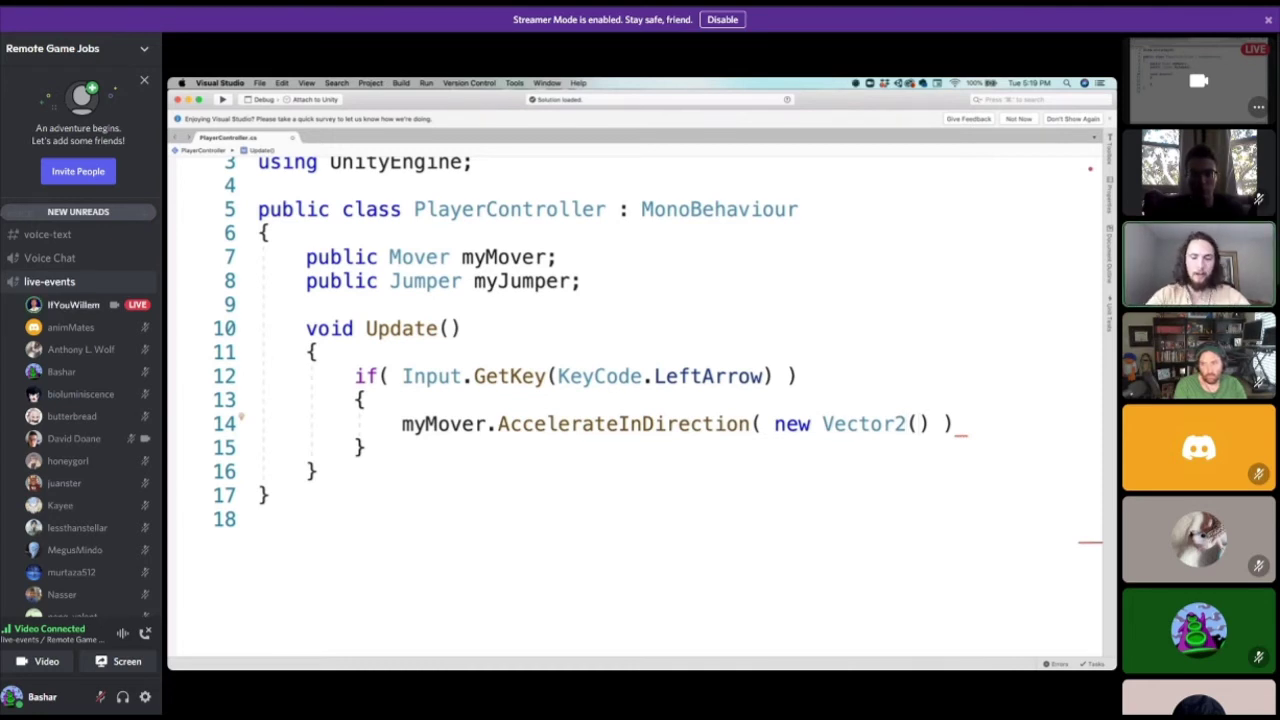
pyautogui.write('-1f')
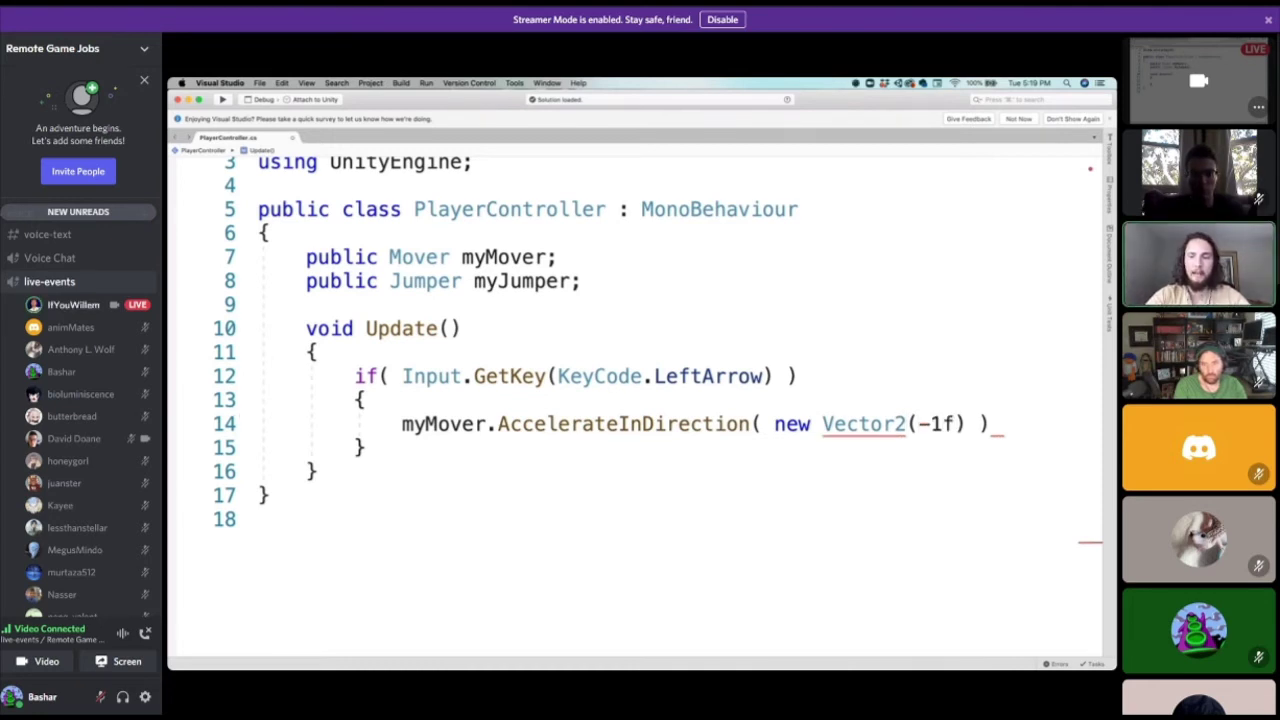
pyautogui.write(',0')
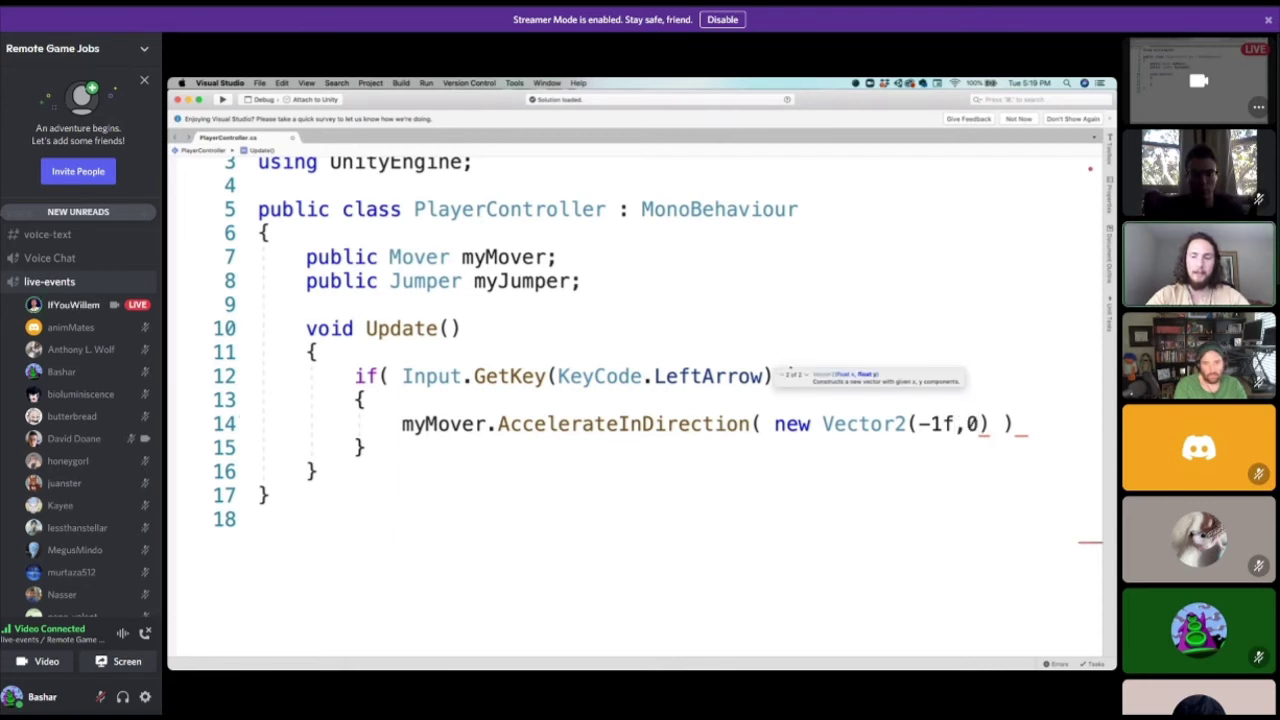
# End the AccelerateInDirection statement with a semicolon.
pyautogui.press('Right')
pyautogui.press('Right')
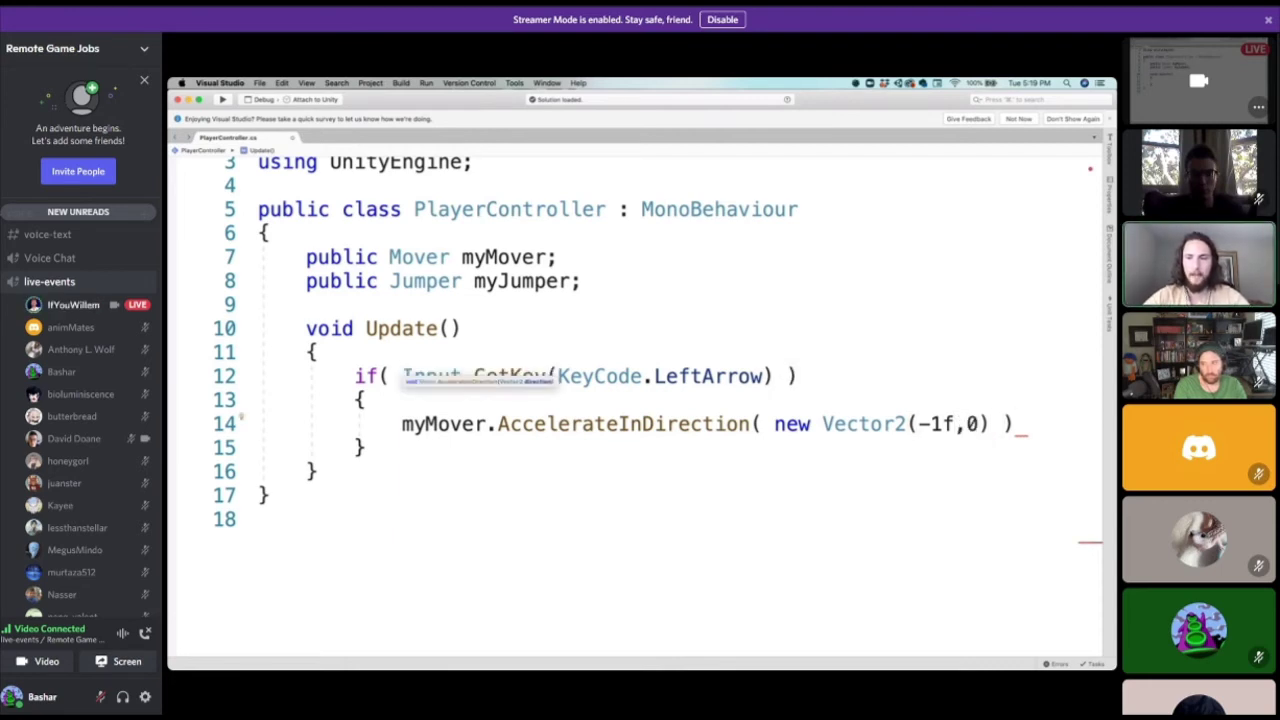
pyautogui.press('Right')
pyautogui.write(';')
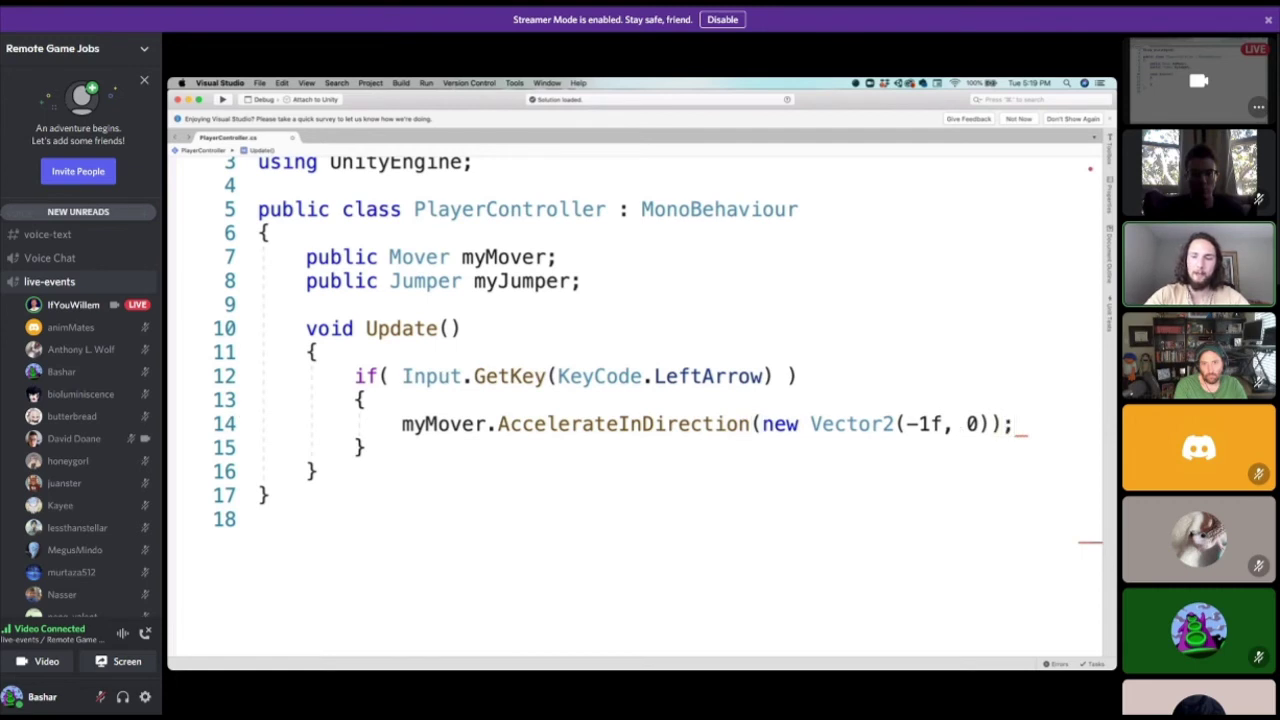
pyautogui.press('Down')
pyautogui.press('Down')
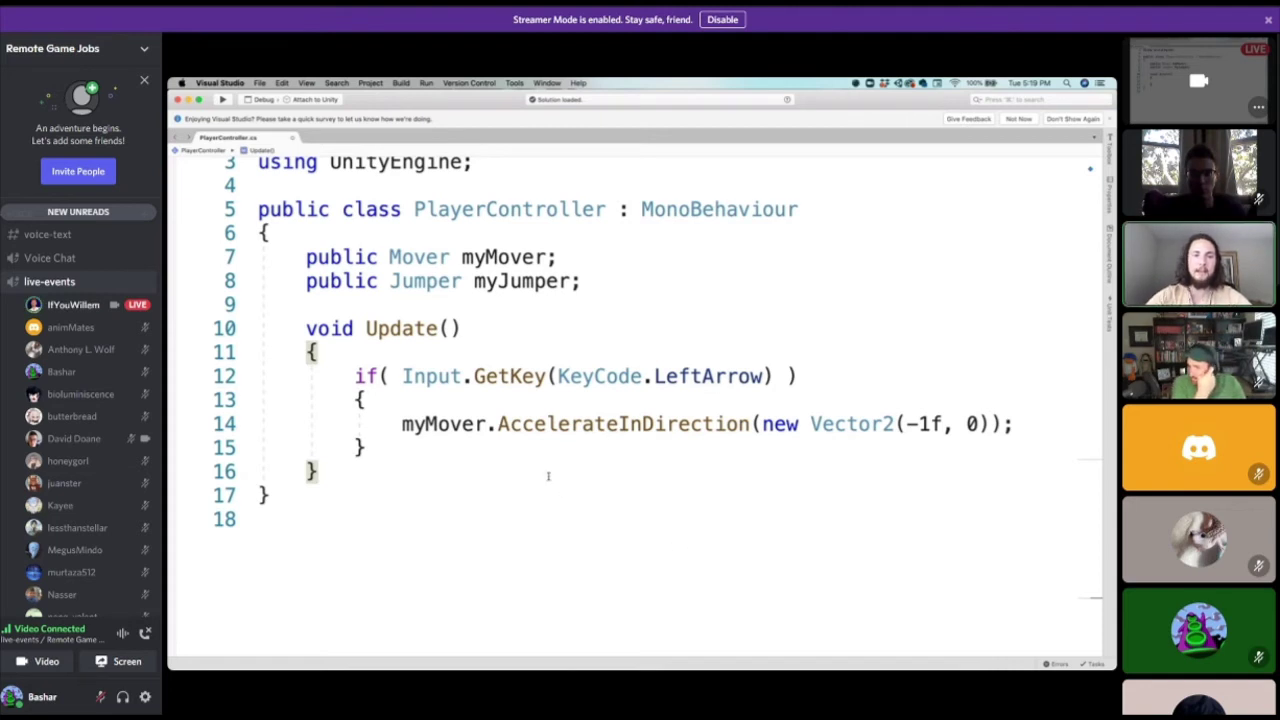
pyautogui.press('Up')
pyautogui.press('Up')
pyautogui.press('Up')
pyautogui.press('Up')
pyautogui.press('Up')
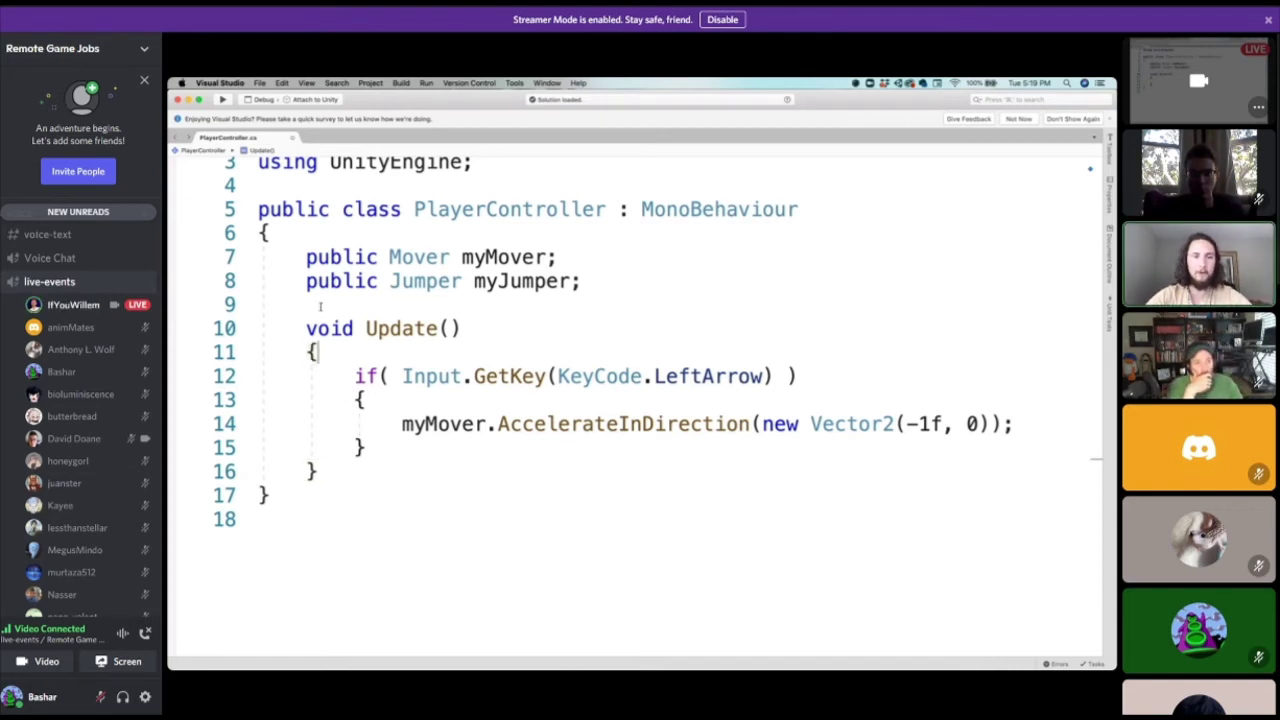
pyautogui.press('Up')
pyautogui.press('Up')
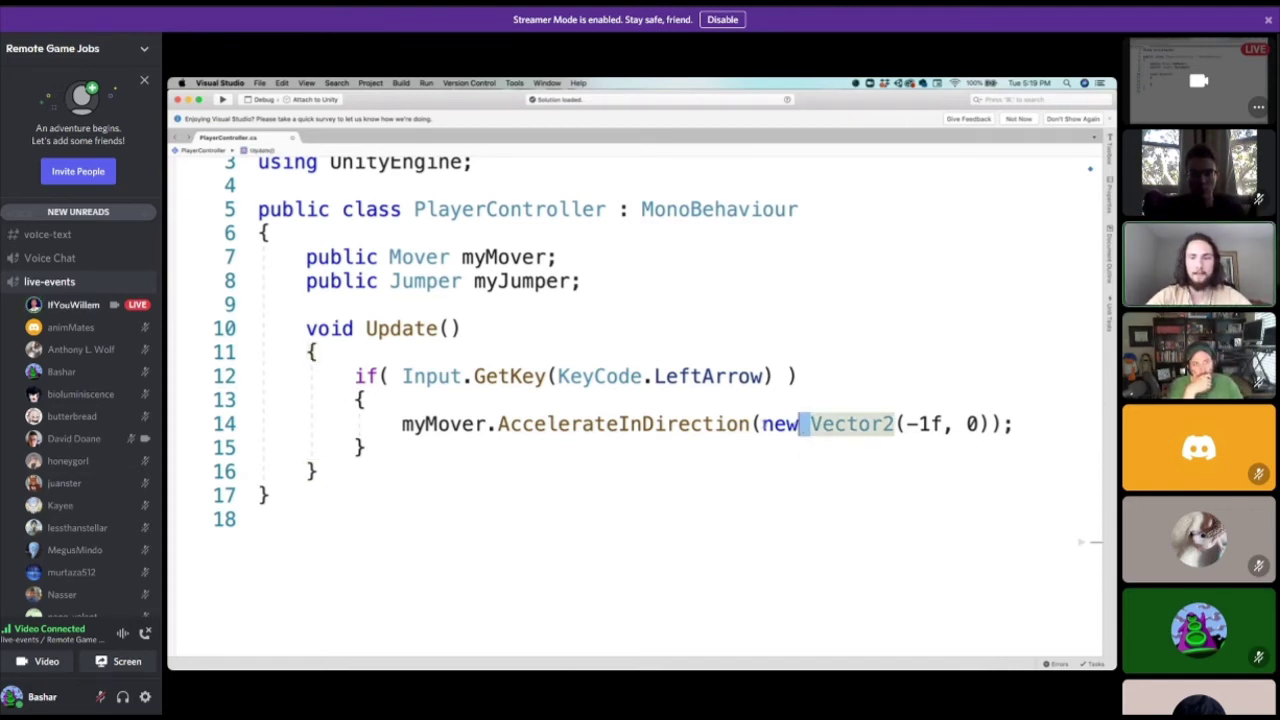
# Try removing the space between the two closing parentheses of the if condition.
pyautogui.click(353, 356)
pyautogui.click(414, 400)
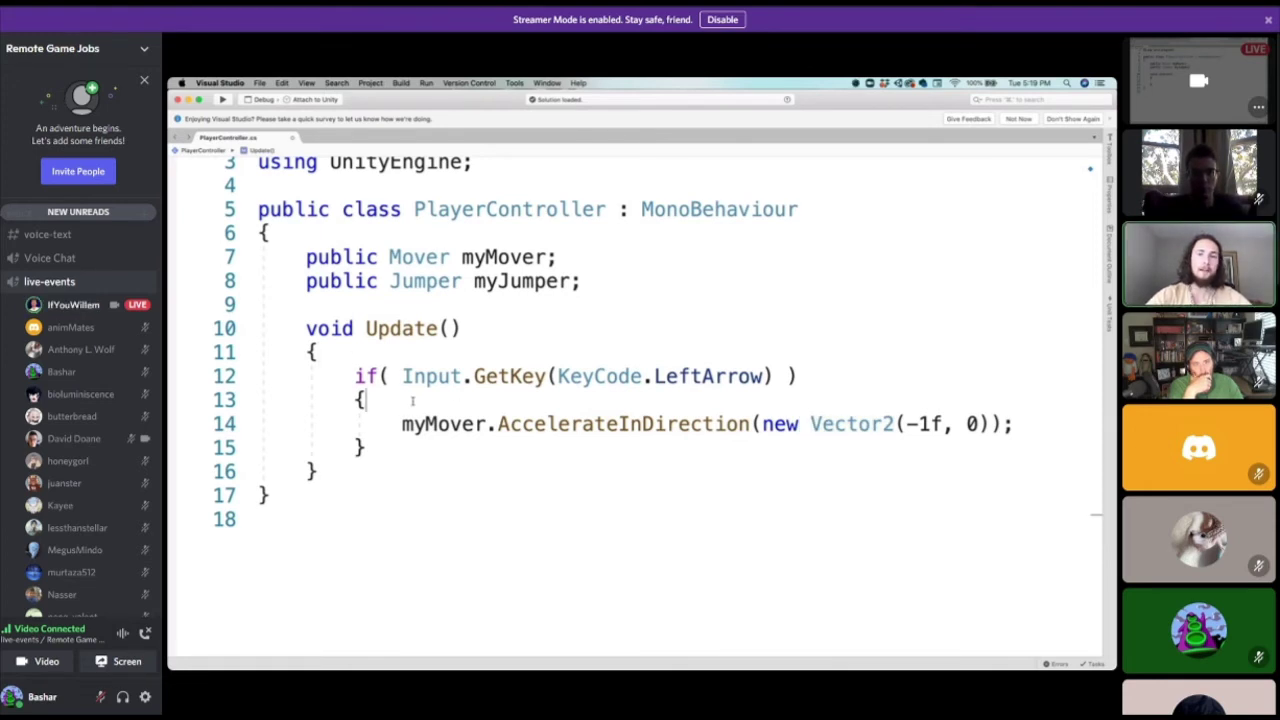
pyautogui.click(785, 376)
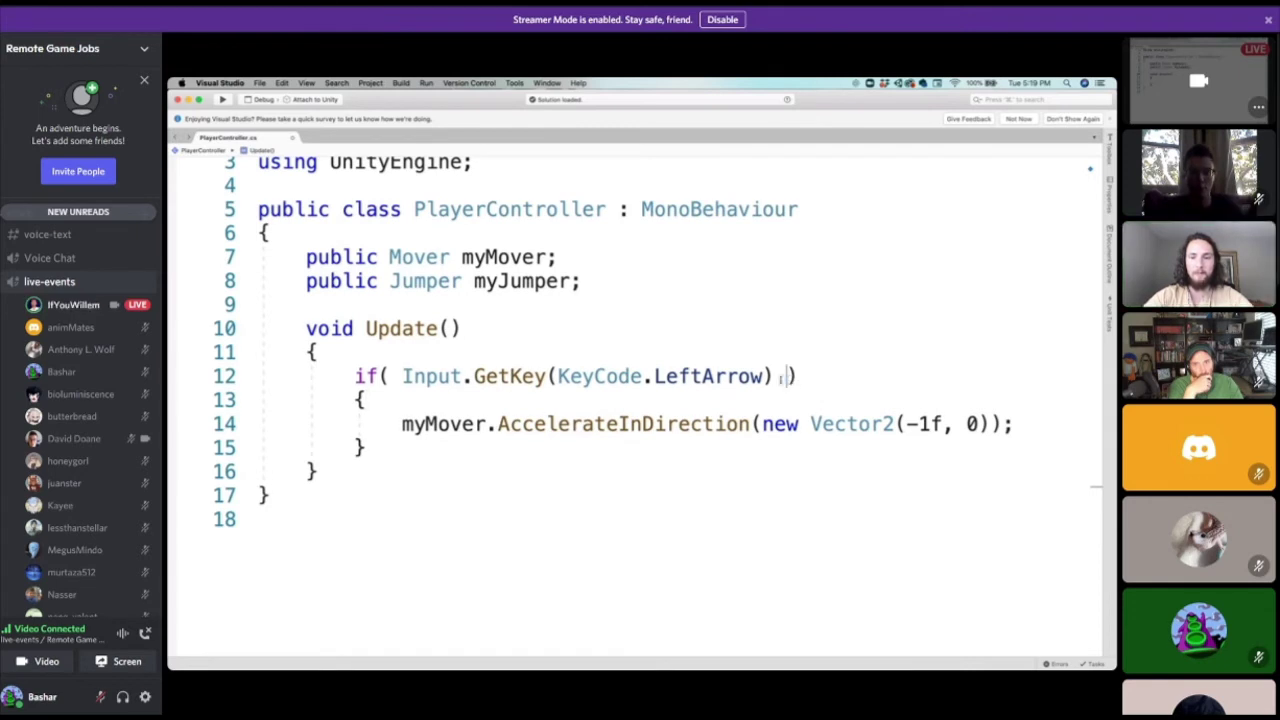
pyautogui.press('BackSpace')
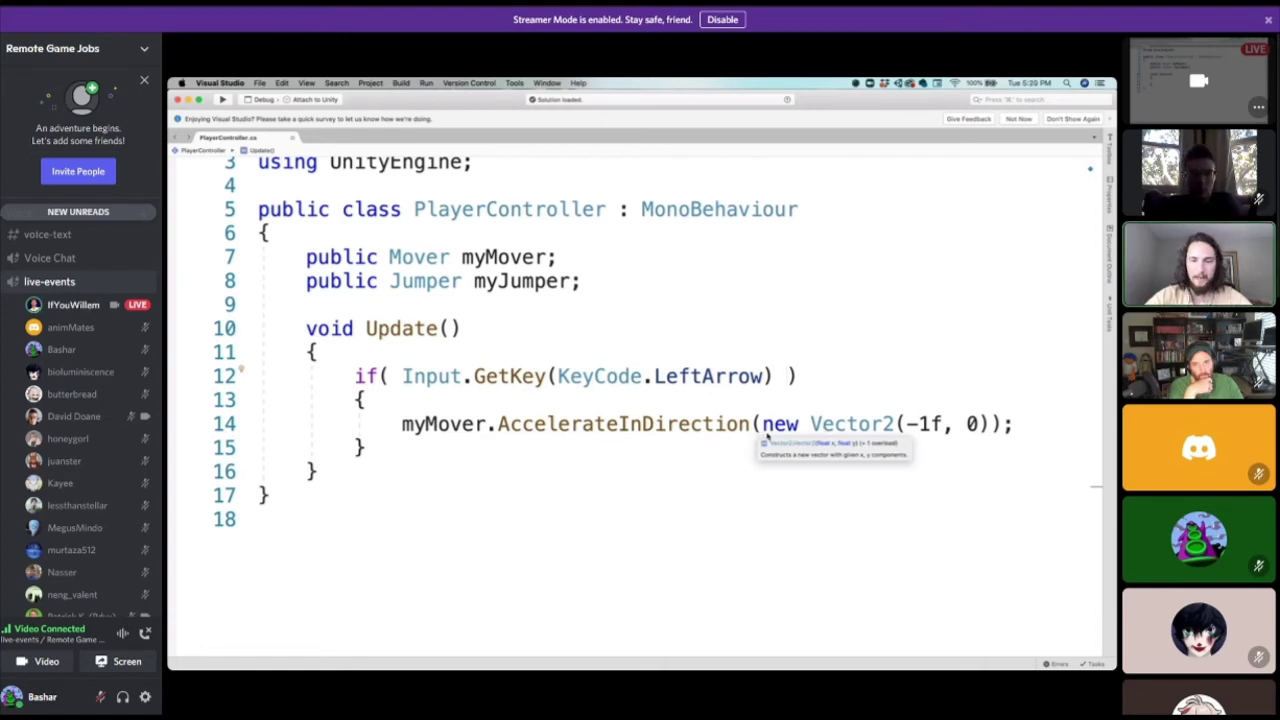
# Capitalise the new keyword before Vector2 as a demonstration, and restore it to lowercase.
pyautogui.click(772, 426)
pyautogui.press('BackSpace')
pyautogui.write('N')
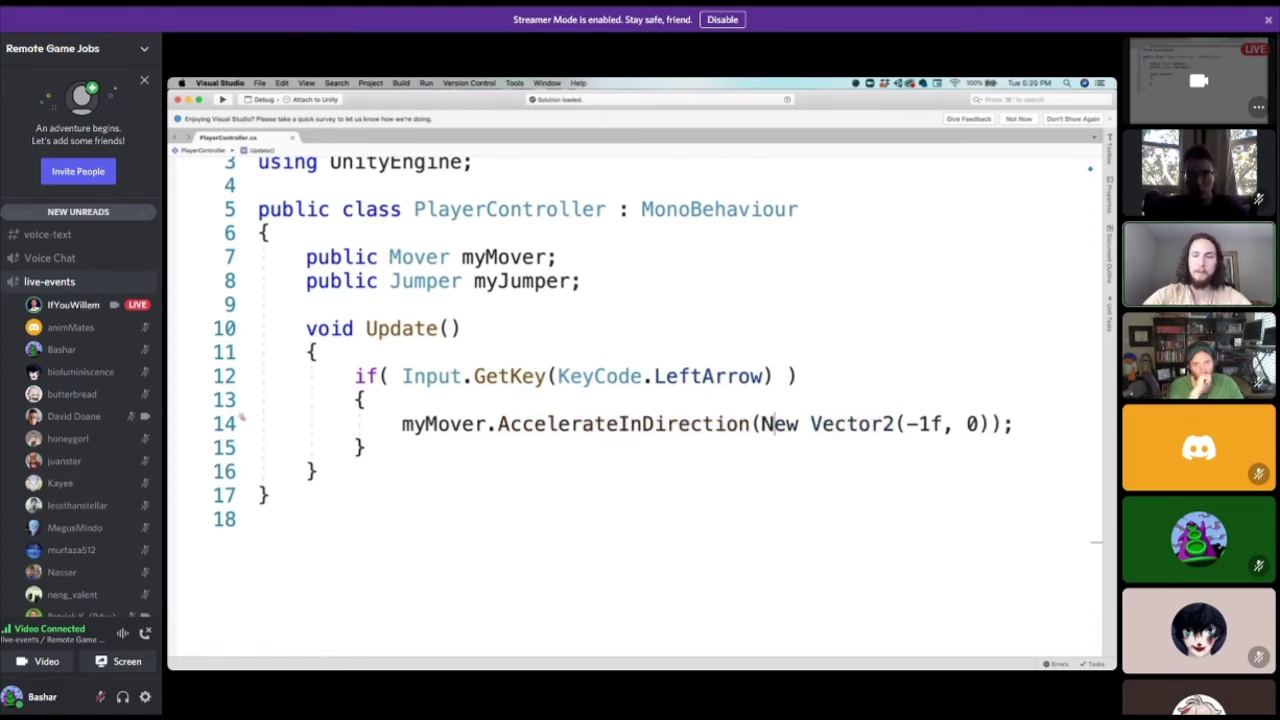
pyautogui.click(774, 424)
pyautogui.press('BackSpace')
pyautogui.write('n')
# Change Vector2 to Vector3 in the AccelerateInDirection argument as a demonstration, and restore Vector2.
pyautogui.click(834, 432)
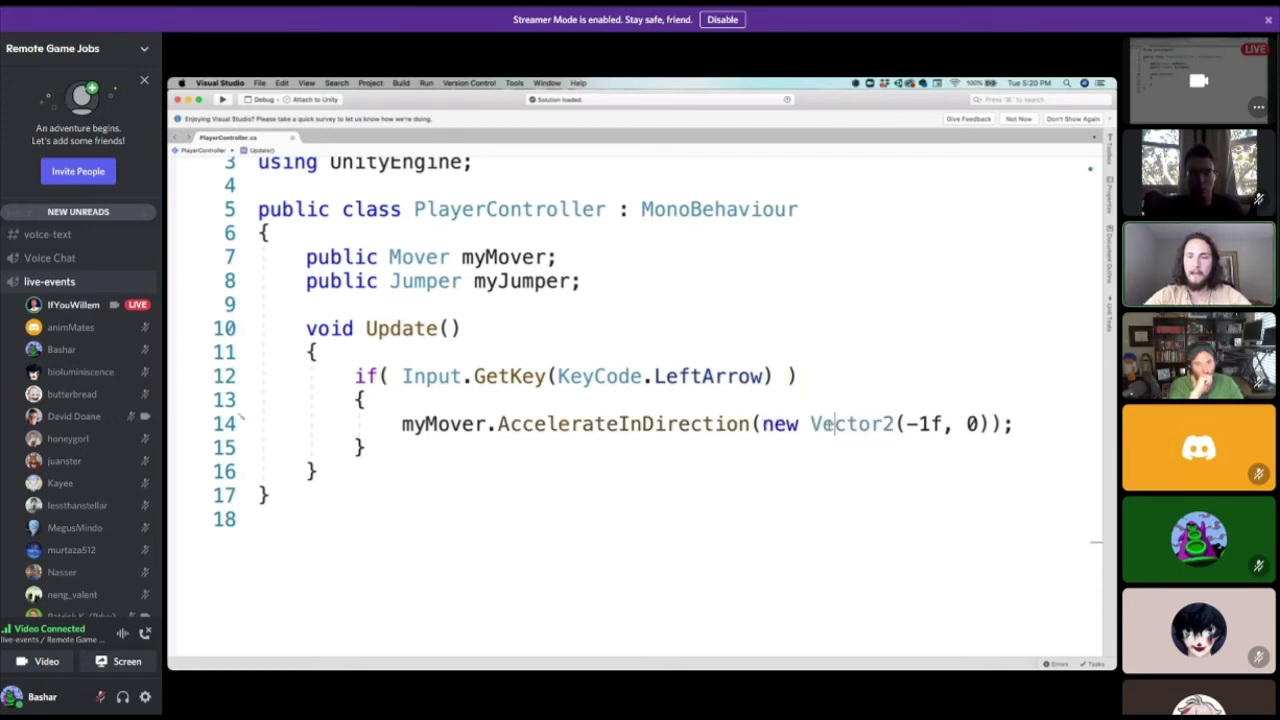
pyautogui.click(894, 426)
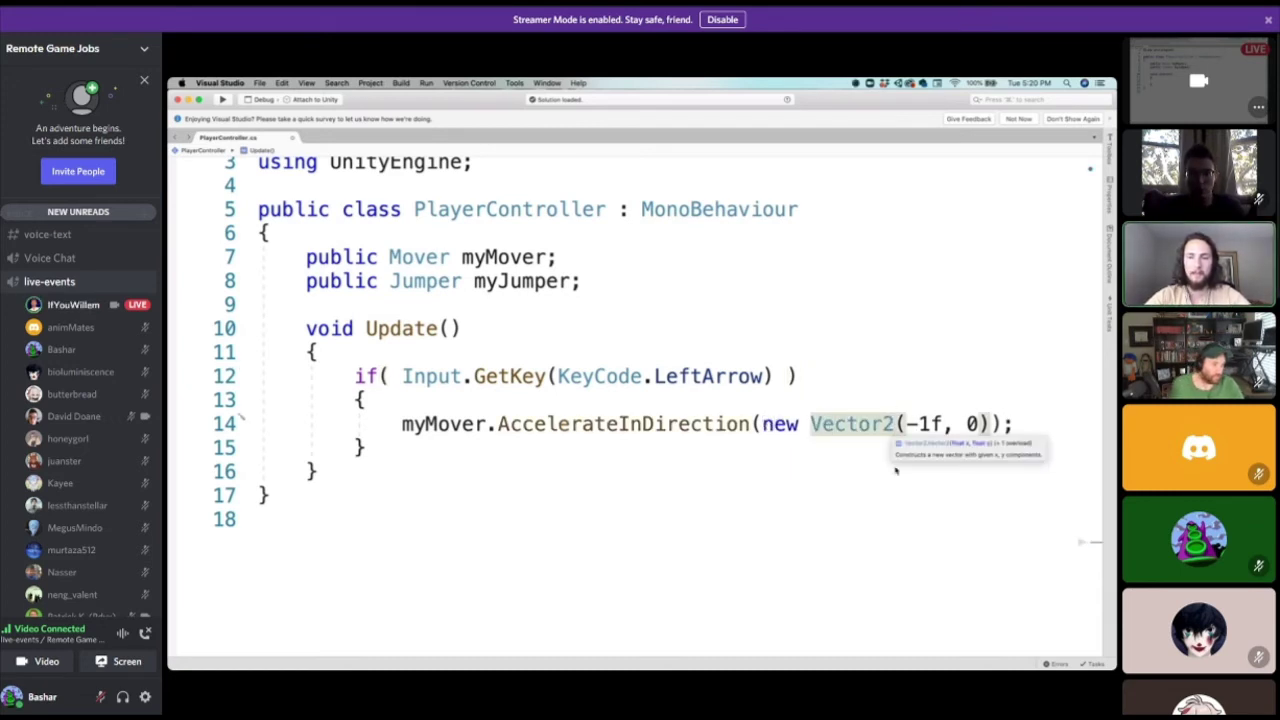
pyautogui.press('BackSpace')
pyautogui.write('3')
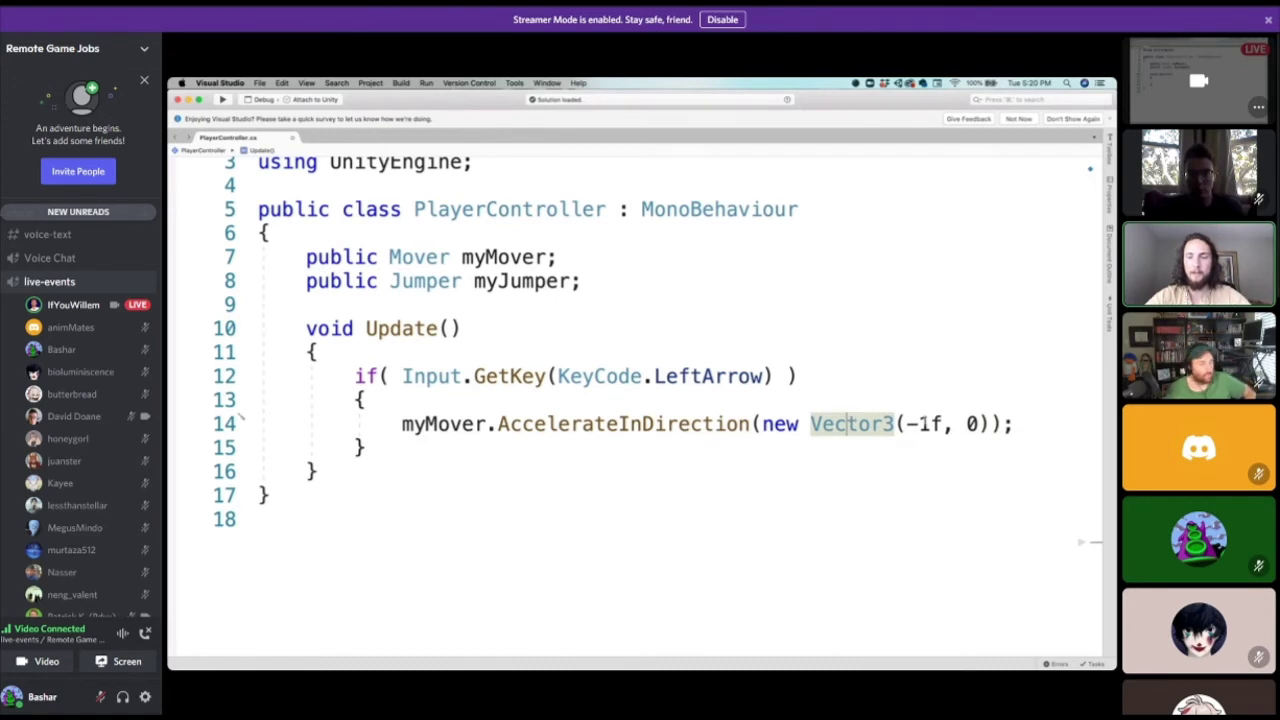
pyautogui.press('BackSpace')
pyautogui.write('2')
# Remove the semicolon at the end of the AccelerateInDirection statement to show the resulting syntax error.
pyautogui.press('End')
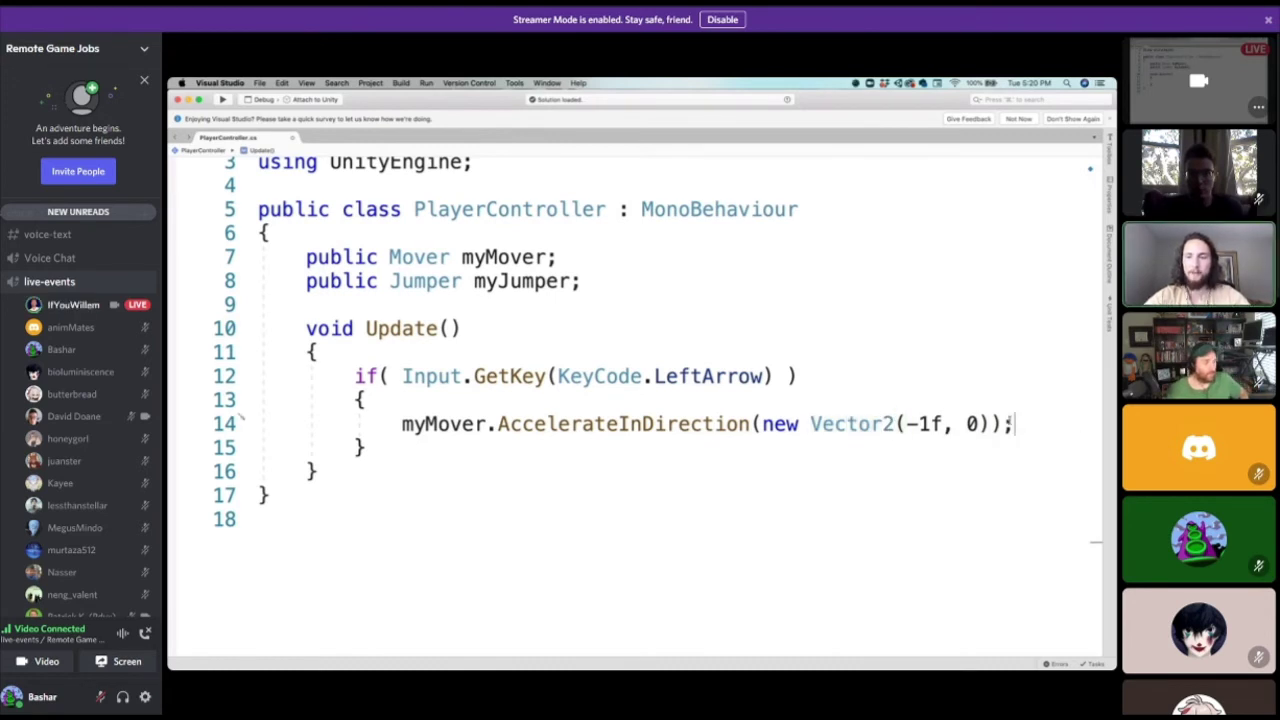
pyautogui.press('BackSpace')
pyautogui.click(864, 337)
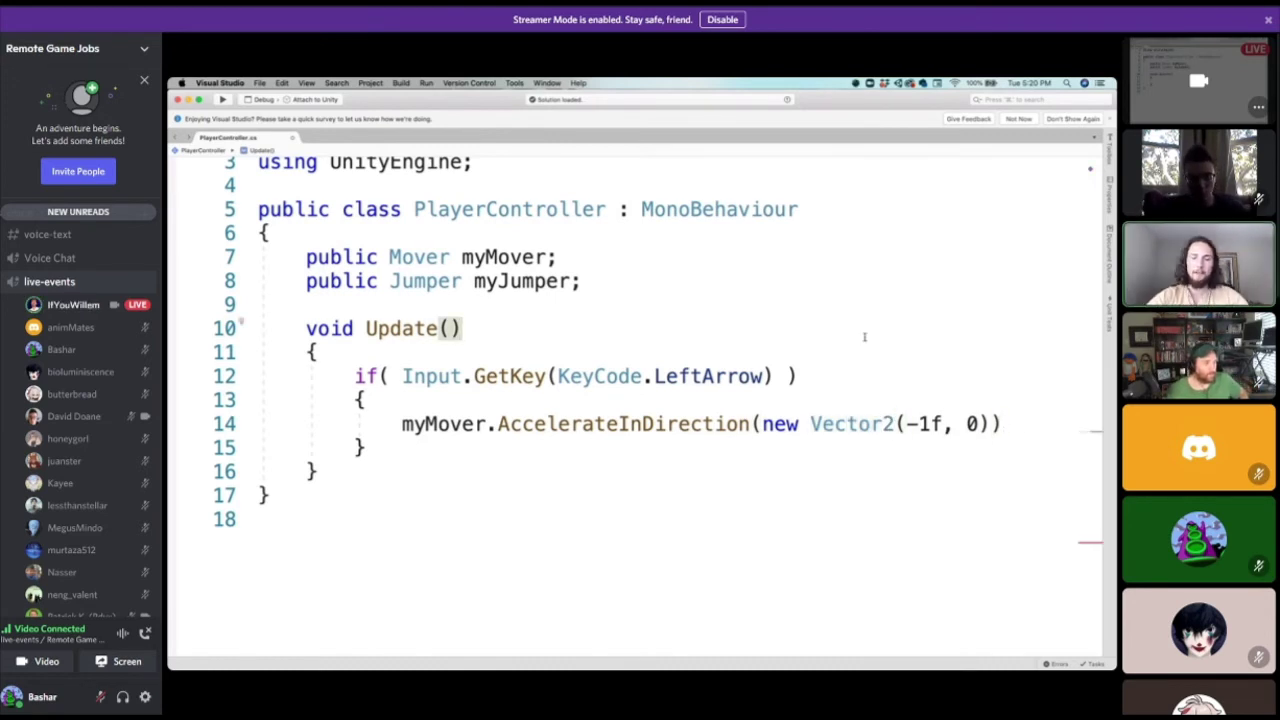
pyautogui.click(1068, 431)
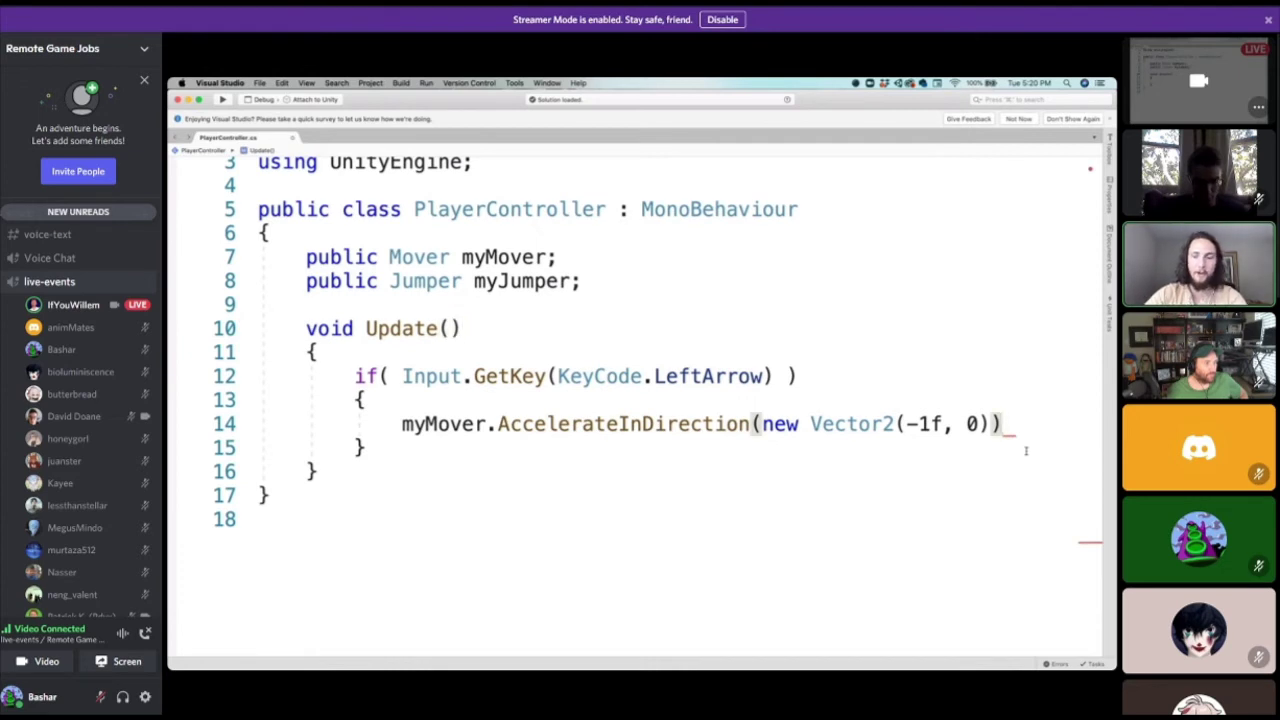
# Restore the semicolon at the end of the AccelerateInDirection statement on line 14.
pyautogui.write(';')
pyautogui.hscroll(2, 766, 424)
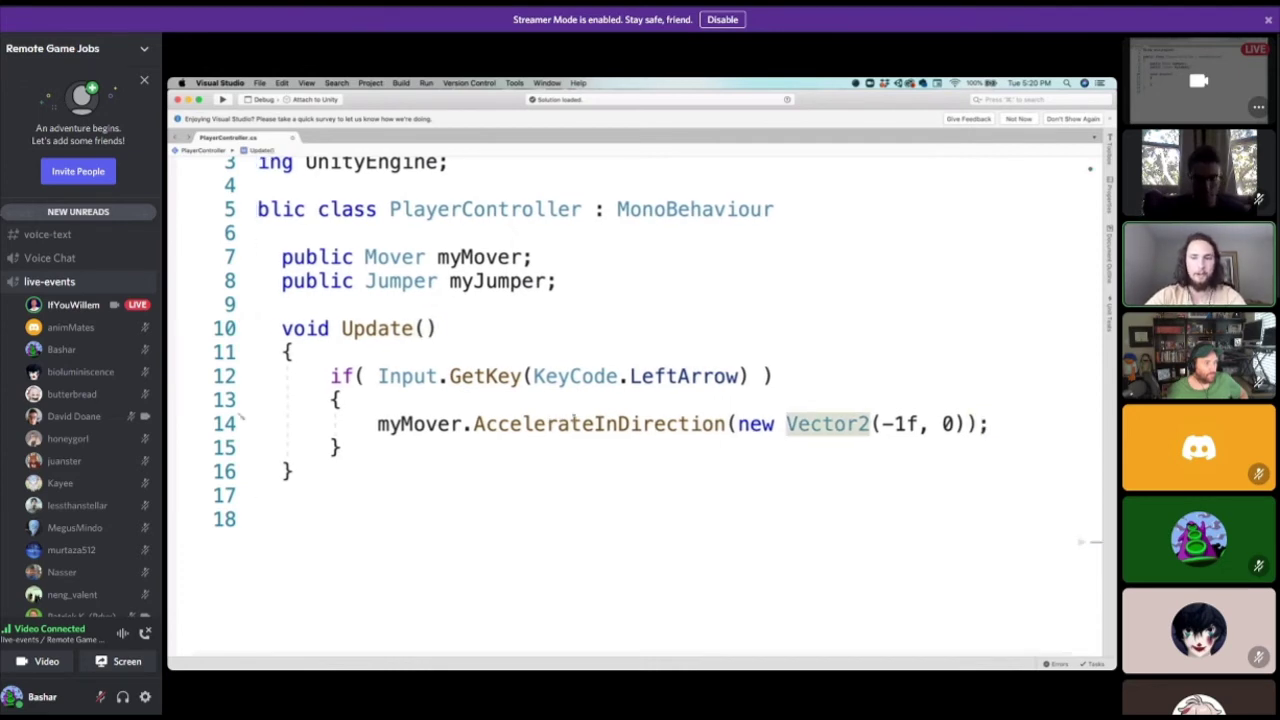
pyautogui.click(480, 404)
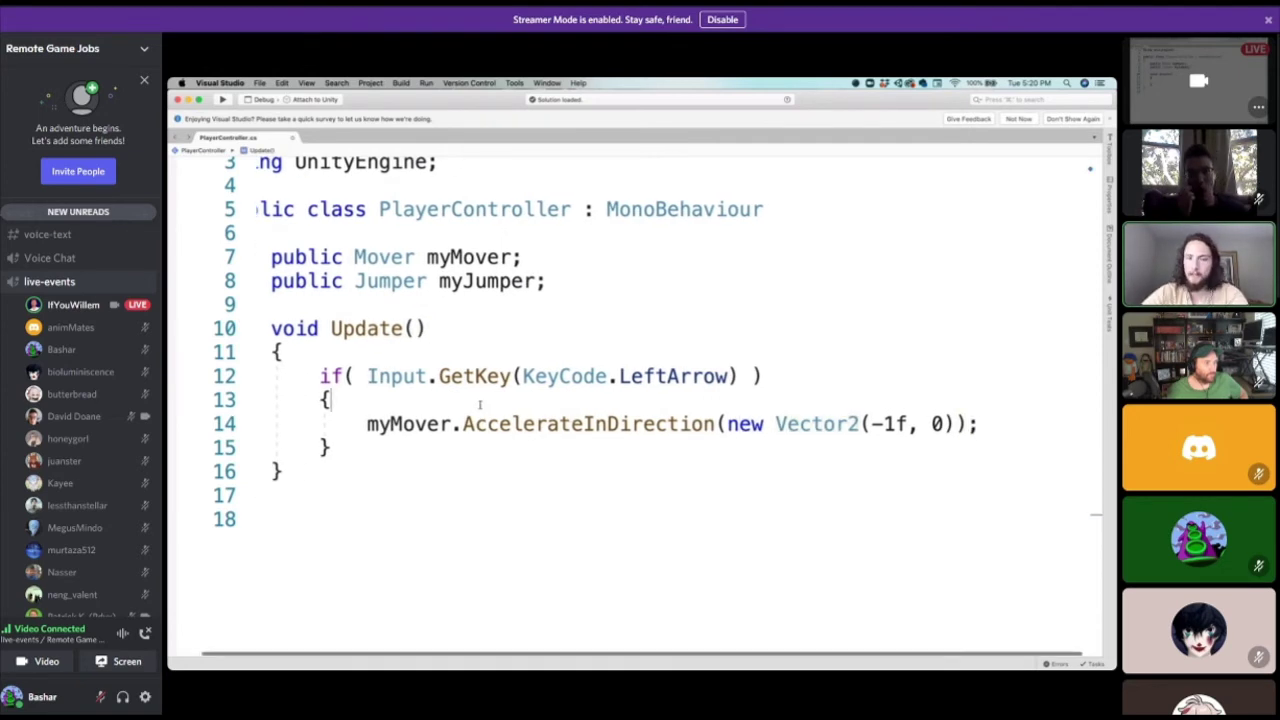
pyautogui.click(446, 452)
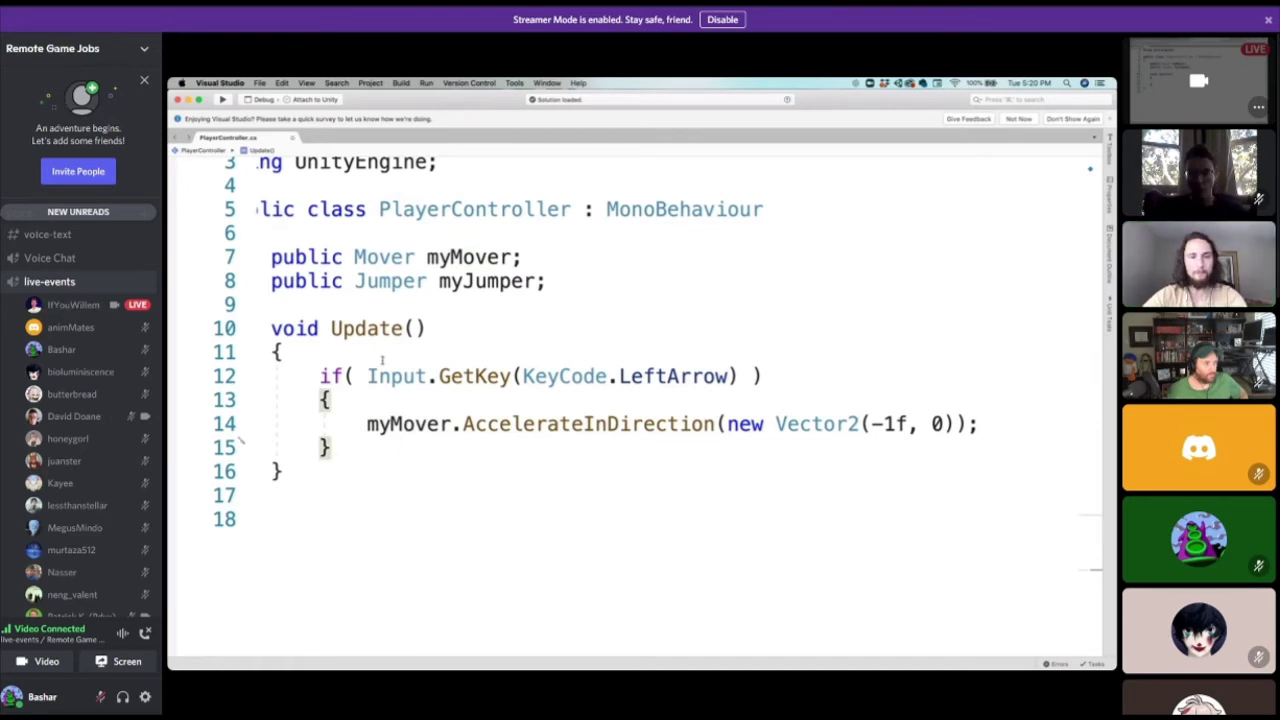
# Examine the parts of the AccelerateInDirection statement: the myMover reference, the method name, the Vector2 argument and the nested pairs of parentheses.
pyautogui.doubleClick(408, 428)
pyautogui.moveTo(453, 424); pyautogui.dragTo(463, 424)
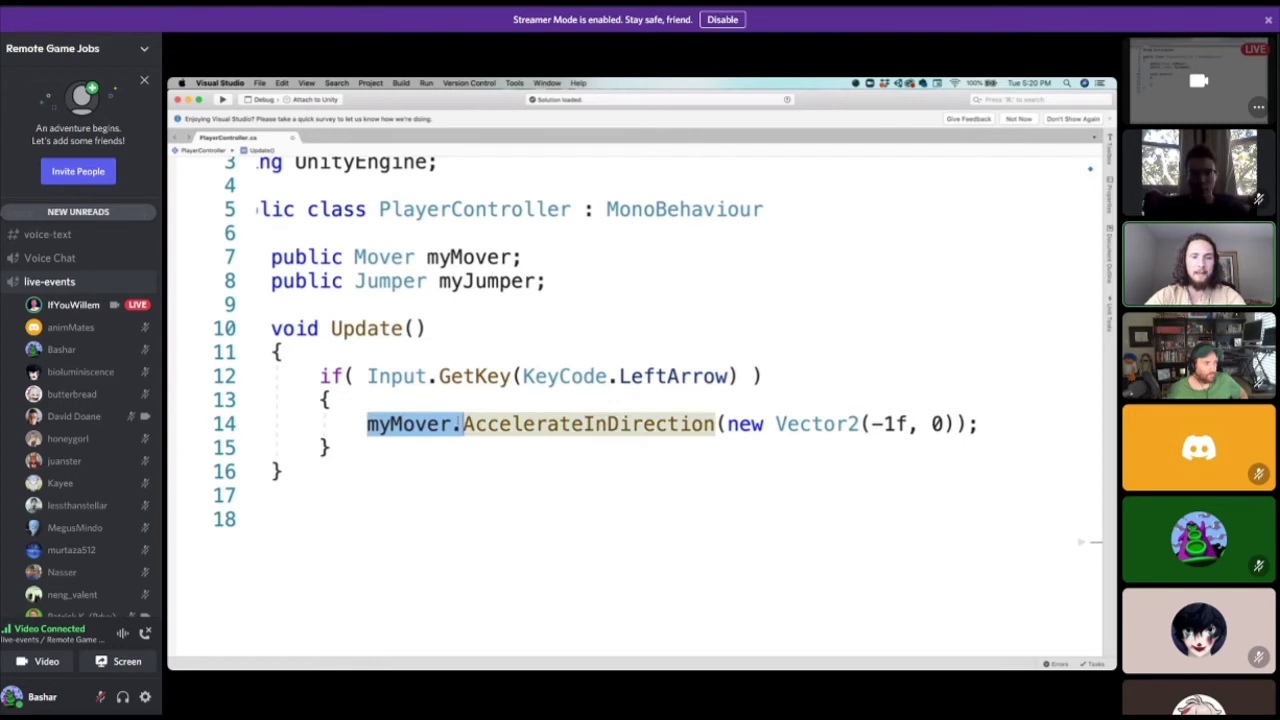
pyautogui.doubleClick(528, 424)
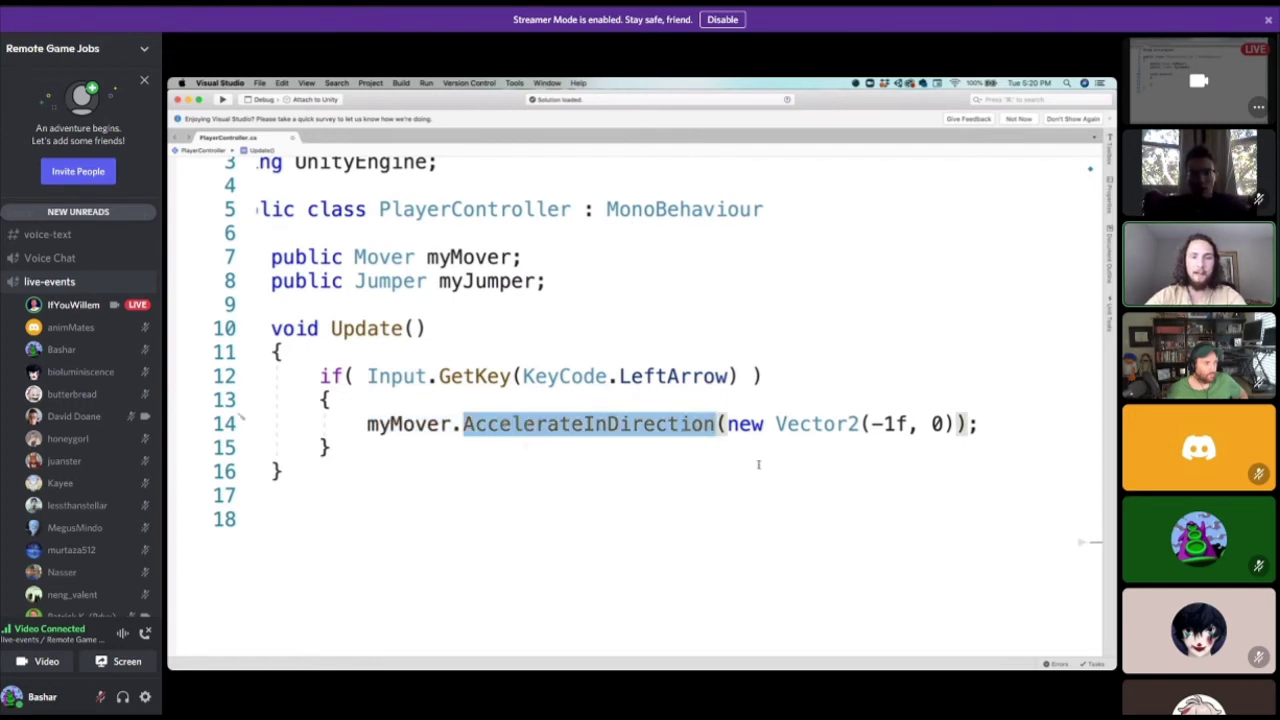
pyautogui.press('Right')
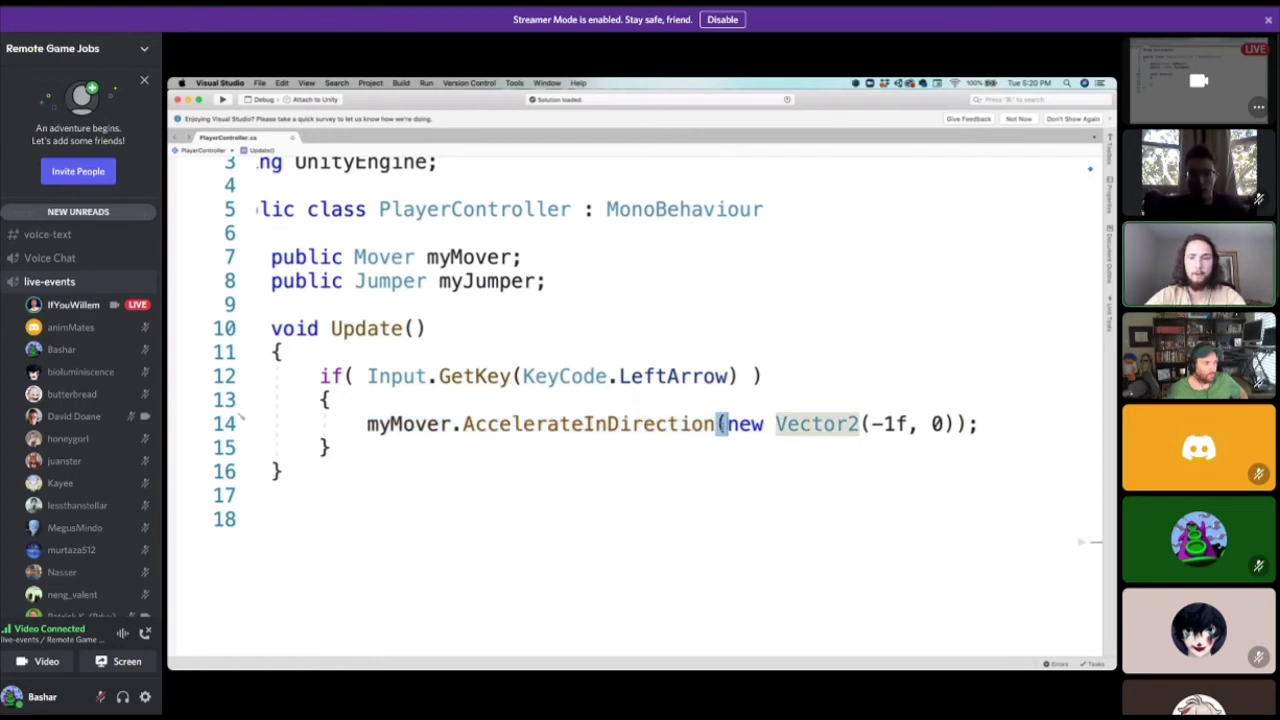
pyautogui.moveTo(776, 424); pyautogui.dragTo(872, 424)
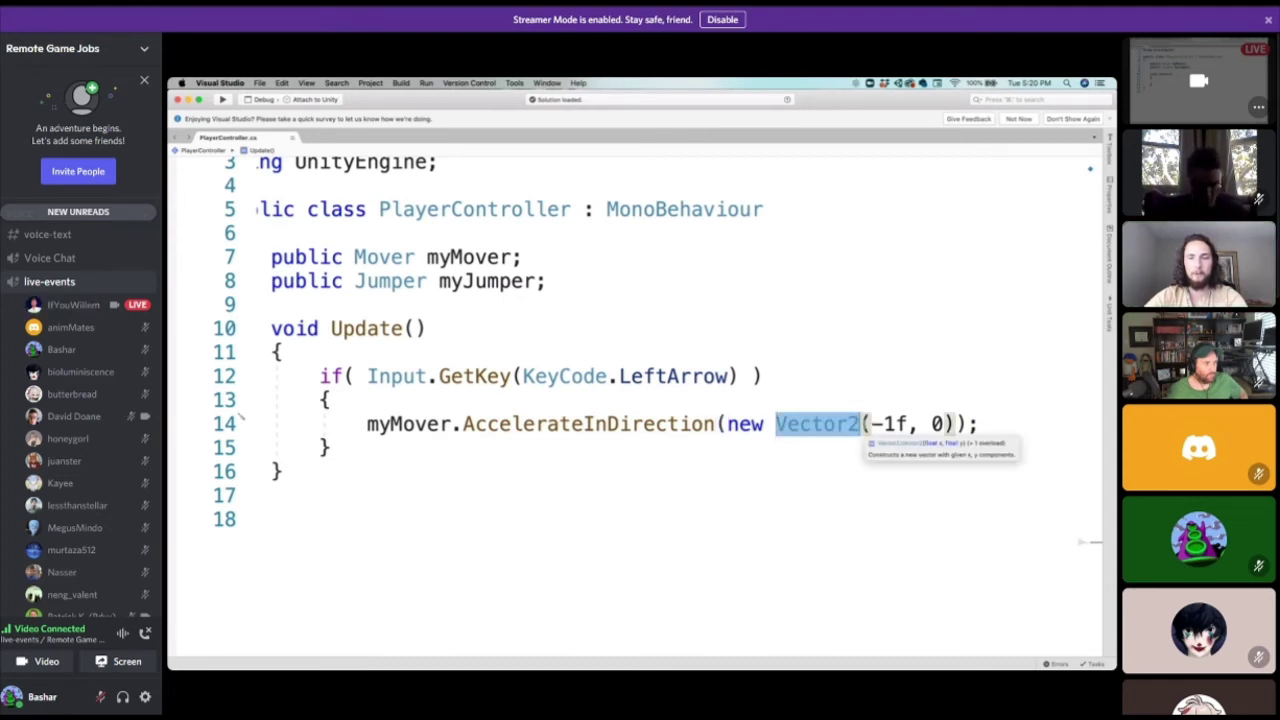
pyautogui.click(866, 424)
pyautogui.moveTo(872, 424); pyautogui.dragTo(965, 424)
pyautogui.click(957, 424)
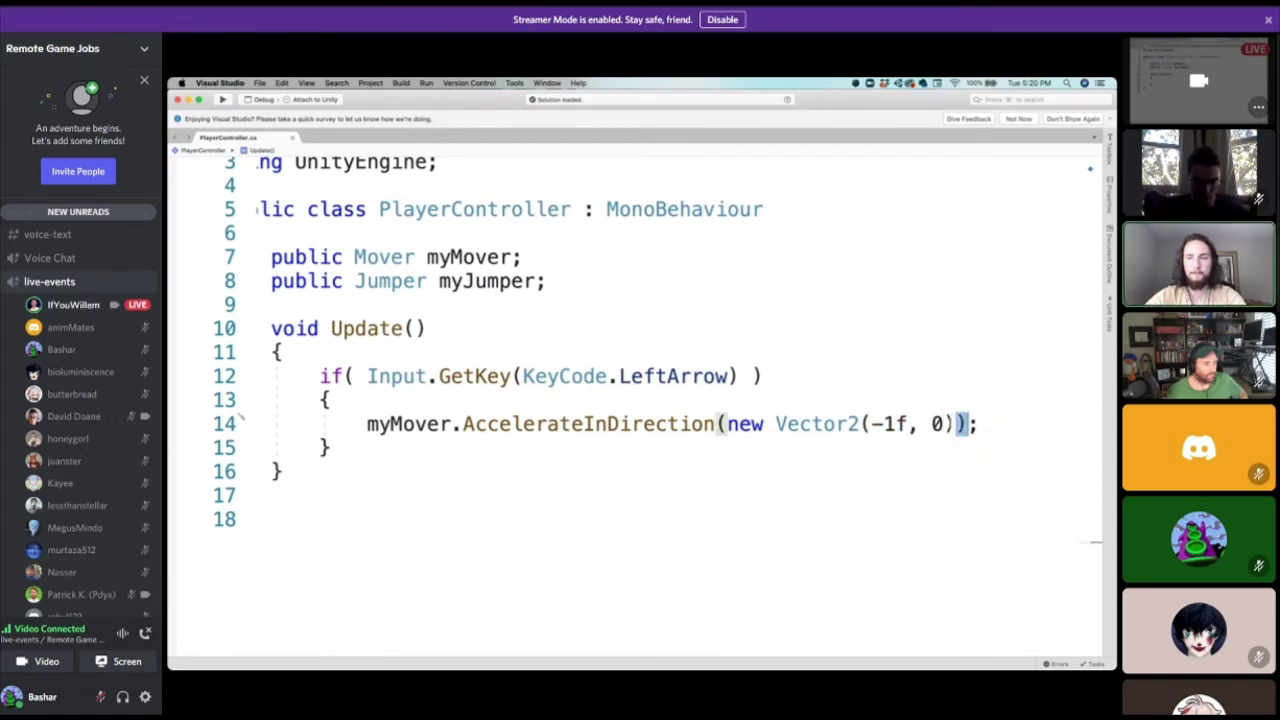
pyautogui.click(955, 425)
pyautogui.click(948, 425)
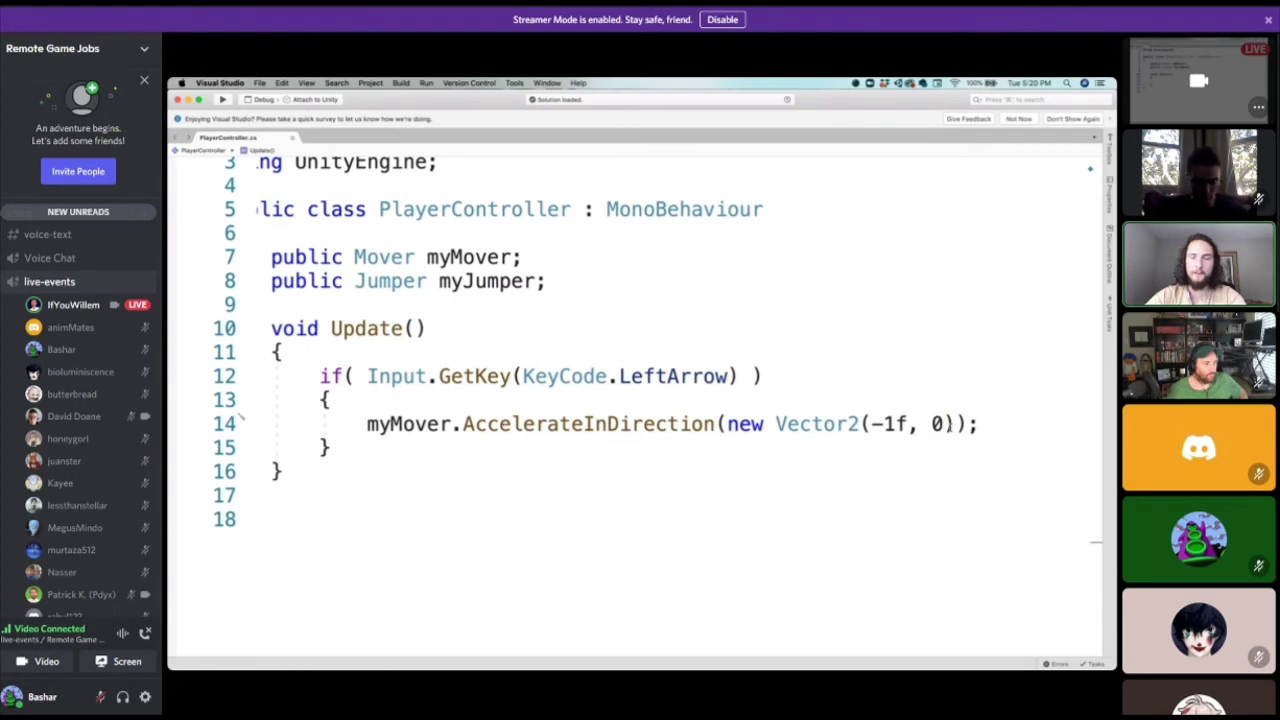
pyautogui.click(862, 424)
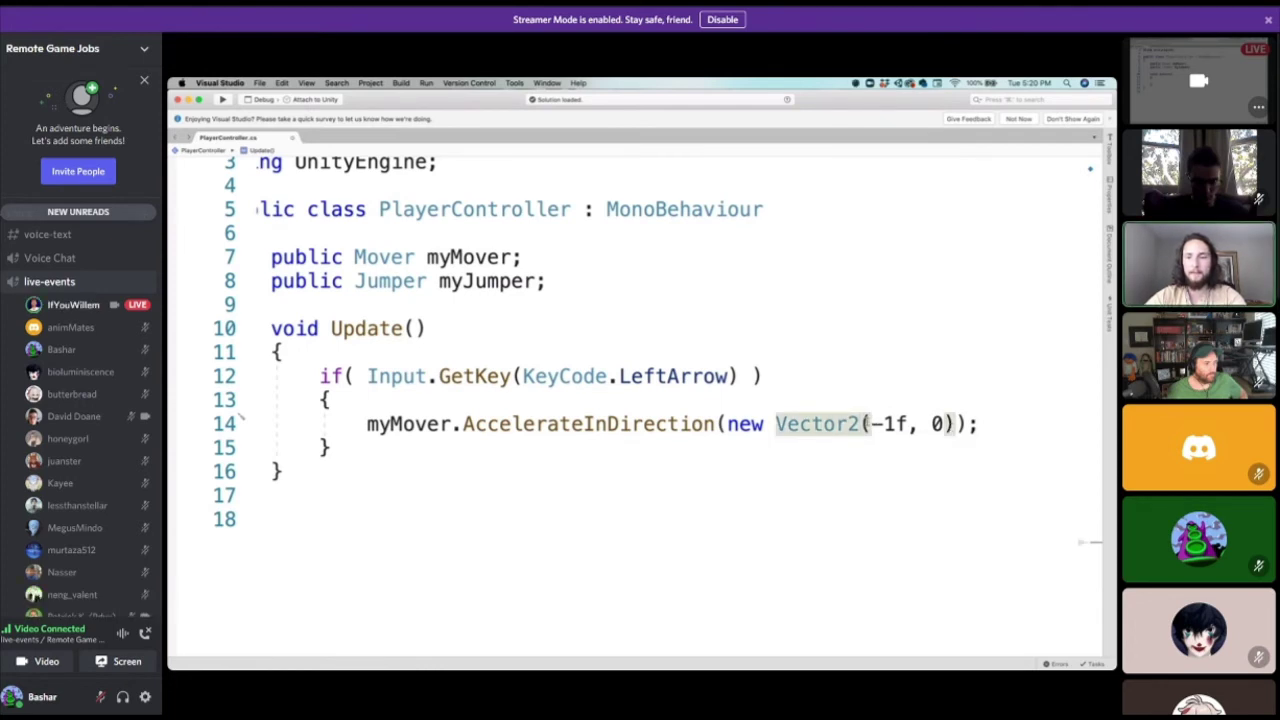
pyautogui.moveTo(872, 424); pyautogui.dragTo(863, 424)
pyautogui.click(716, 424)
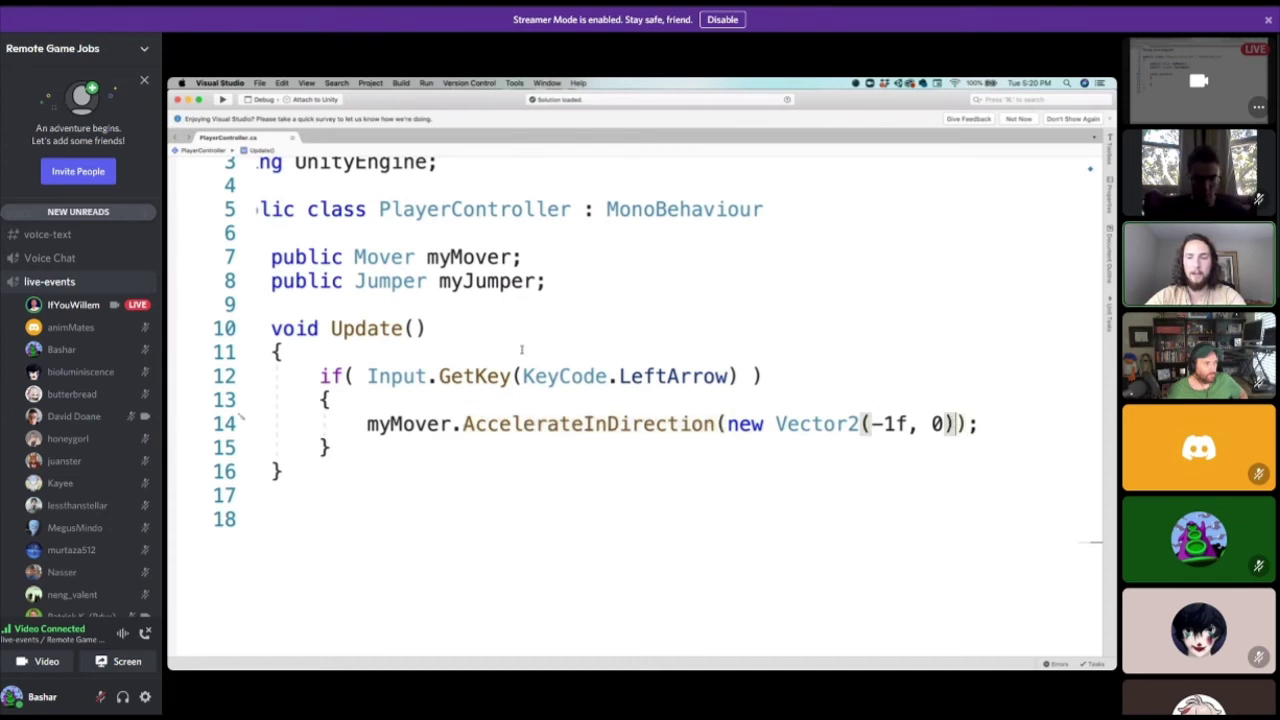
# Examine the matching braces of Update and the if block, the if condition's outer parentheses, and the AccelerateInDirection call.
pyautogui.click(280, 352)
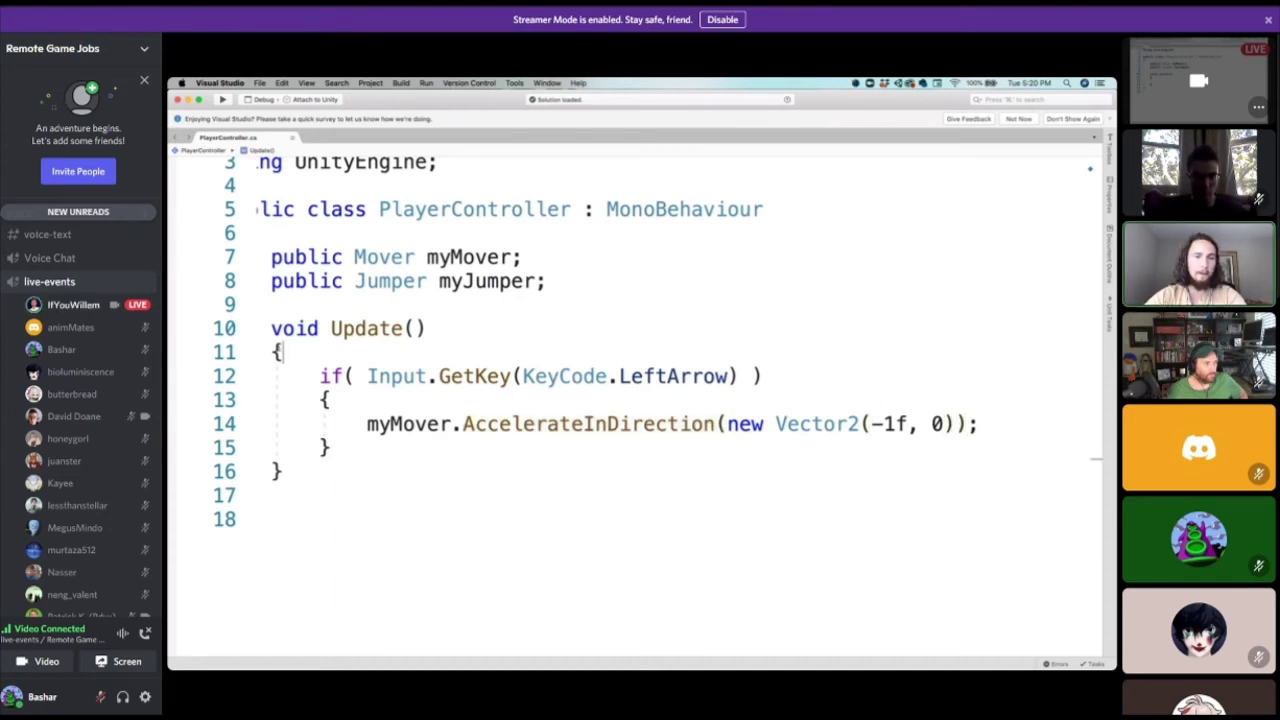
pyautogui.click(275, 472)
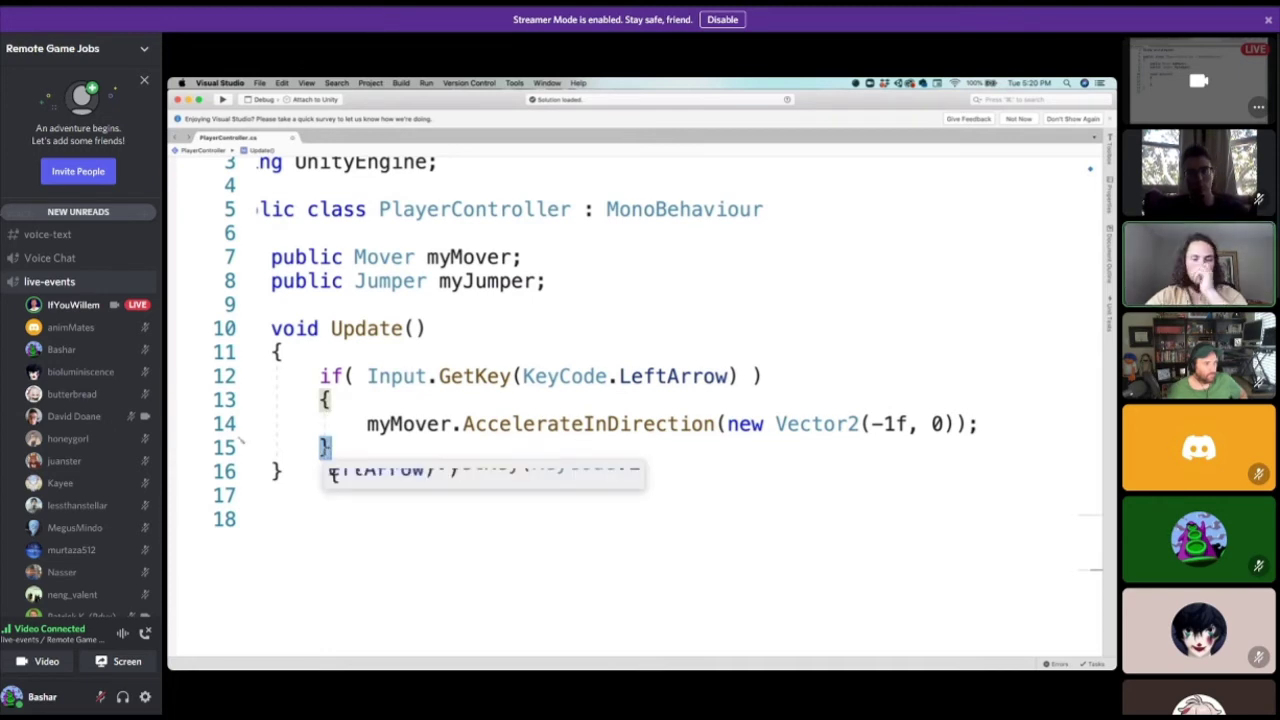
pyautogui.tripleClick(325, 446)
pyautogui.doubleClick(360, 400)
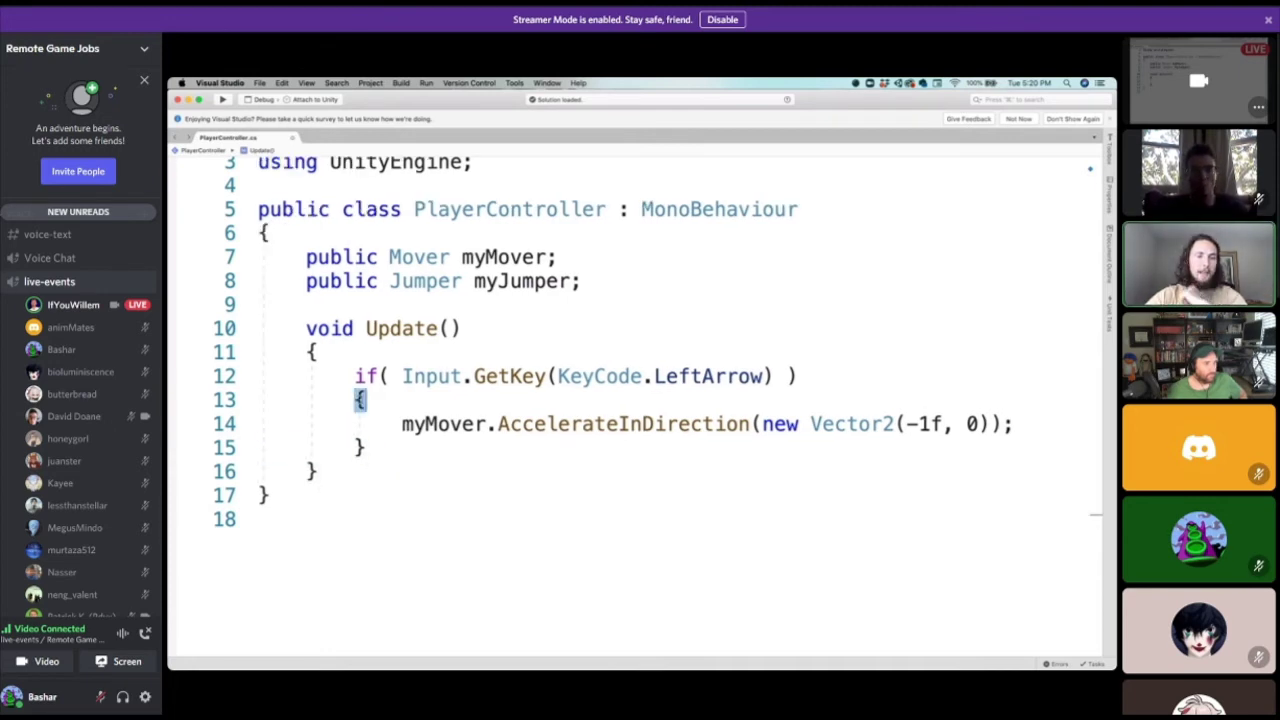
pyautogui.doubleClick(314, 352)
pyautogui.doubleClick(313, 471)
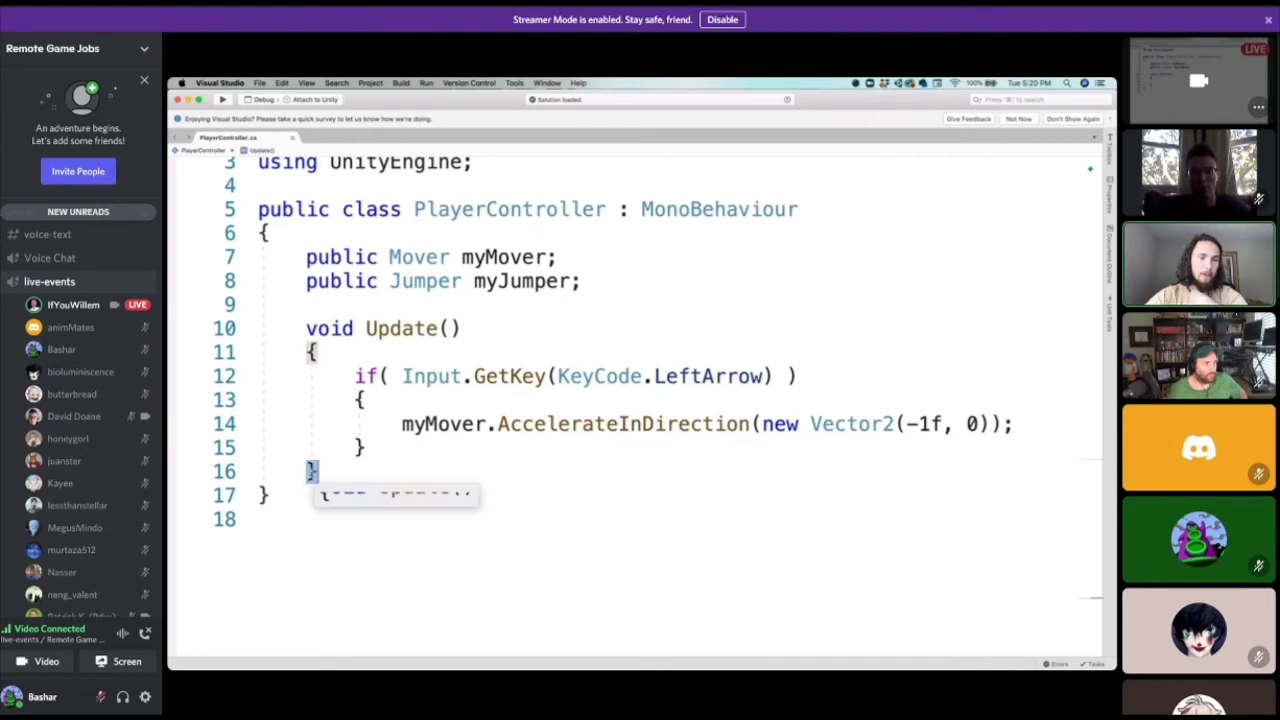
pyautogui.doubleClick(381, 376)
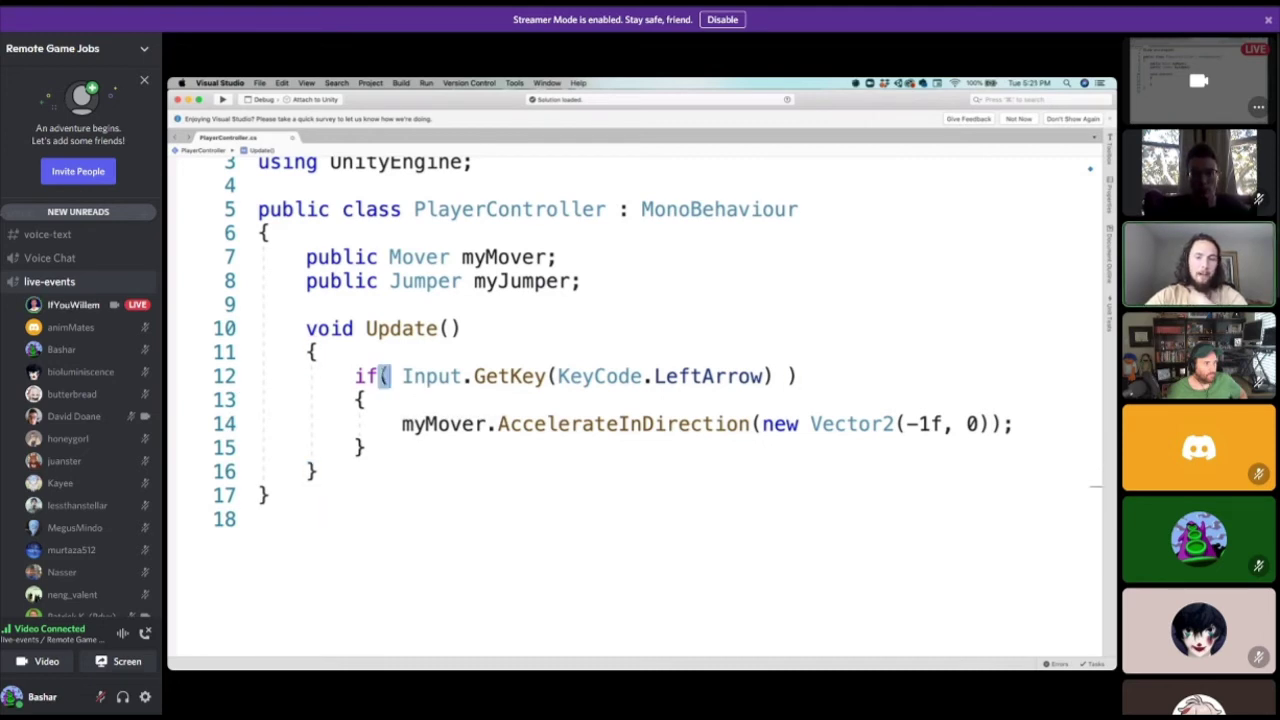
pyautogui.doubleClick(792, 376)
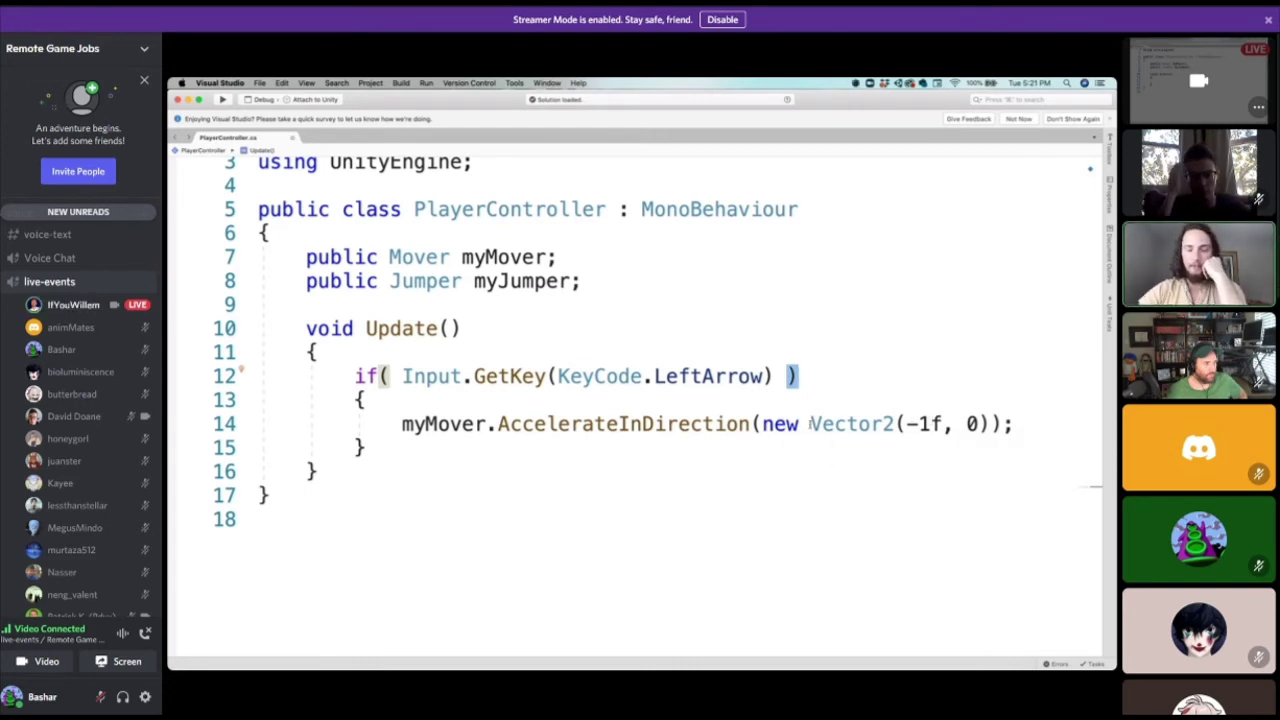
pyautogui.click(750, 400)
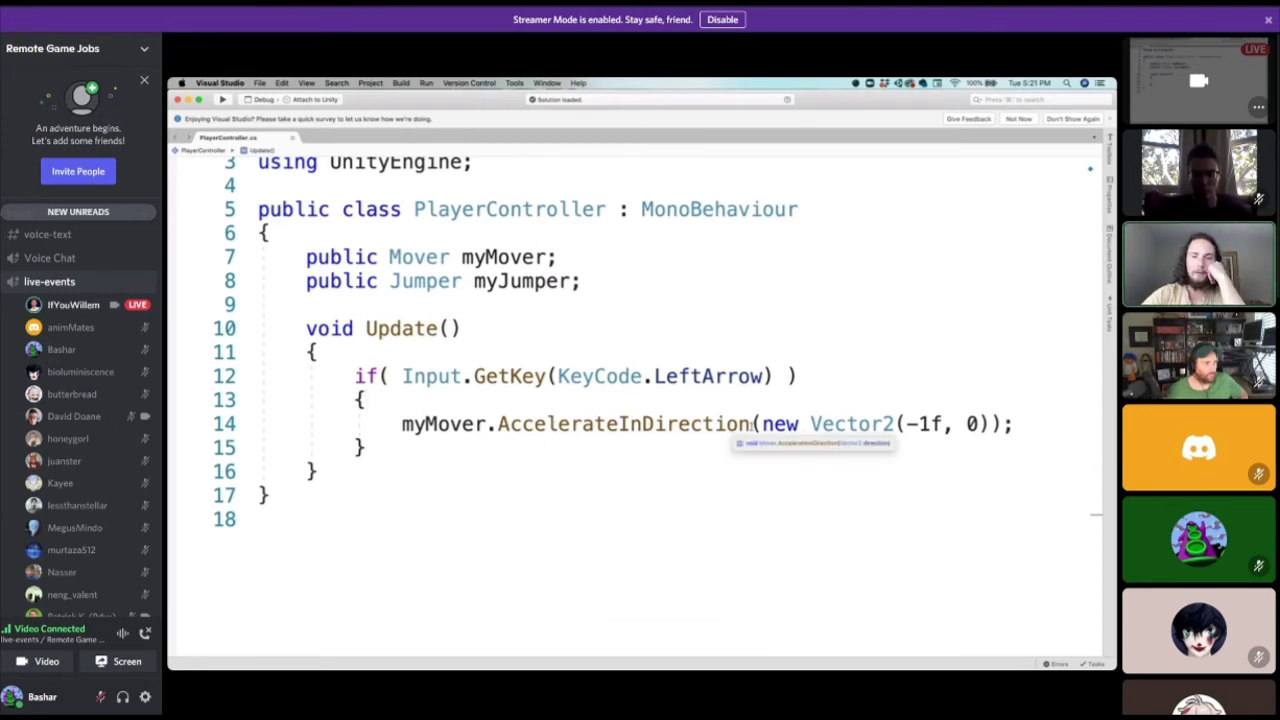
pyautogui.doubleClick(614, 424)
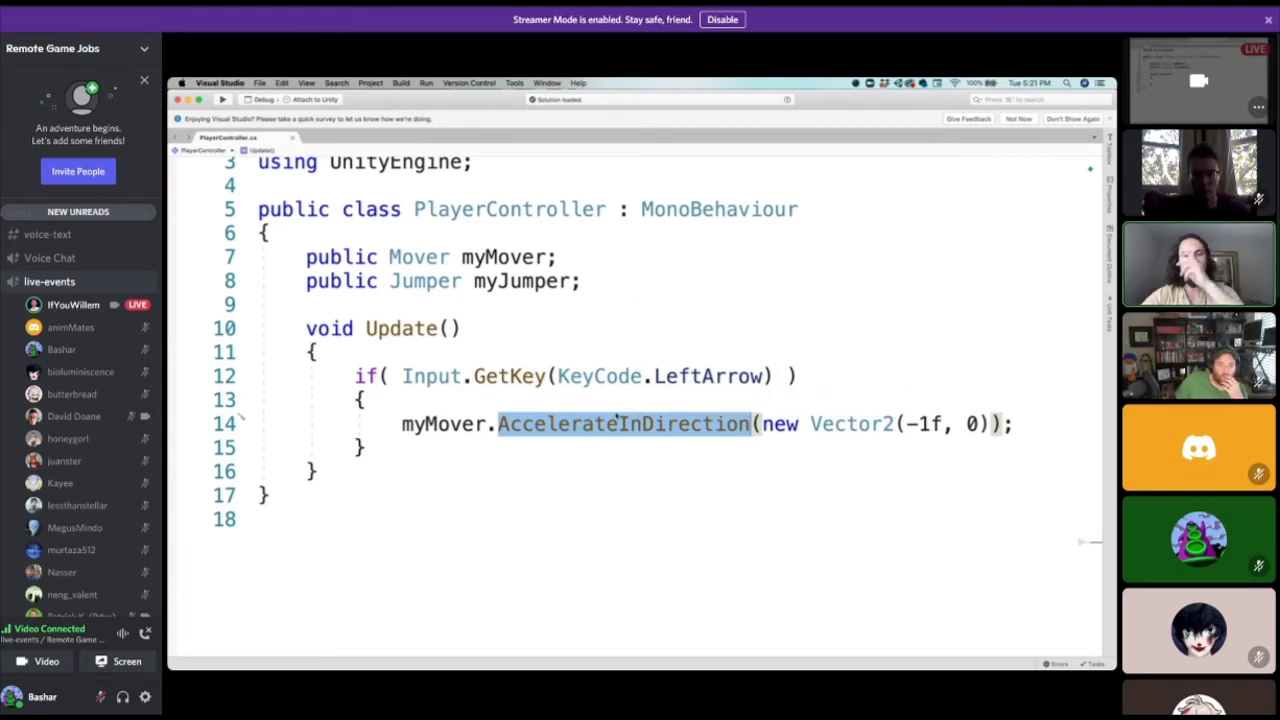
pyautogui.click(592, 470)
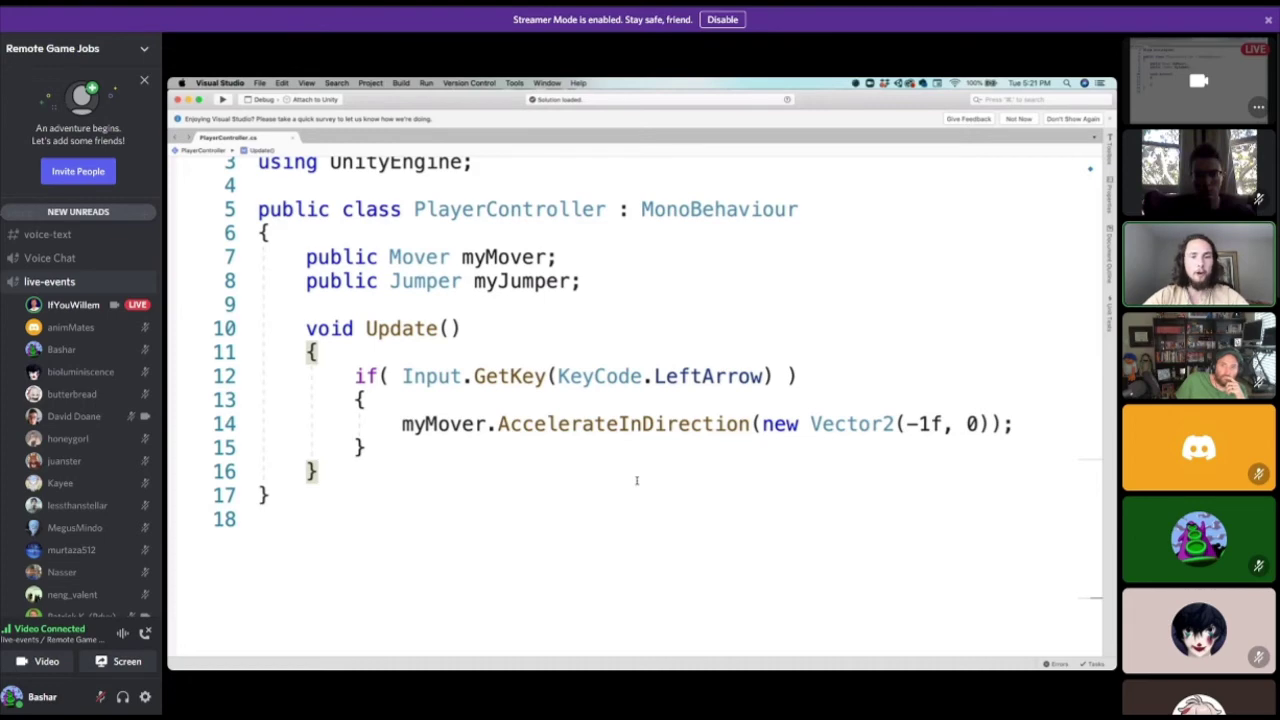
# View the CompletedPlayerController class in Sublime Text for comparison, and switch to the Unity editor.
pyautogui.hotkey('ctrl', 'Right')
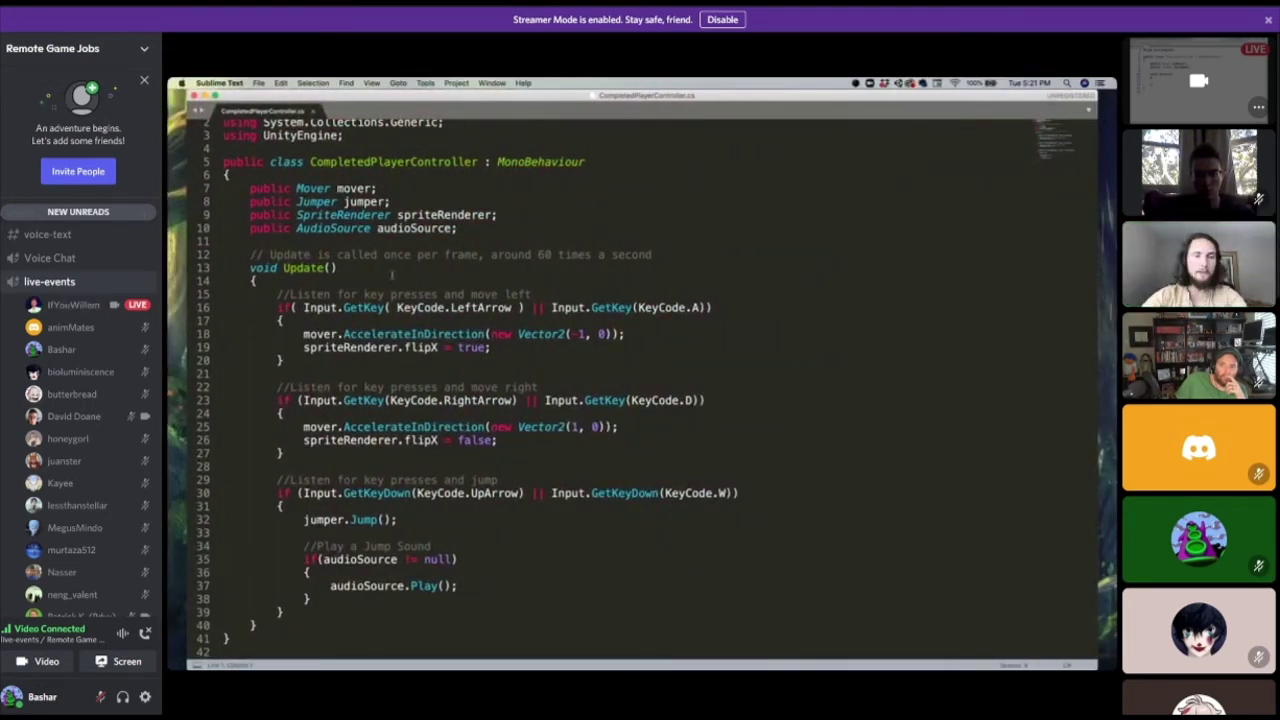
pyautogui.doubleClick(342, 161)
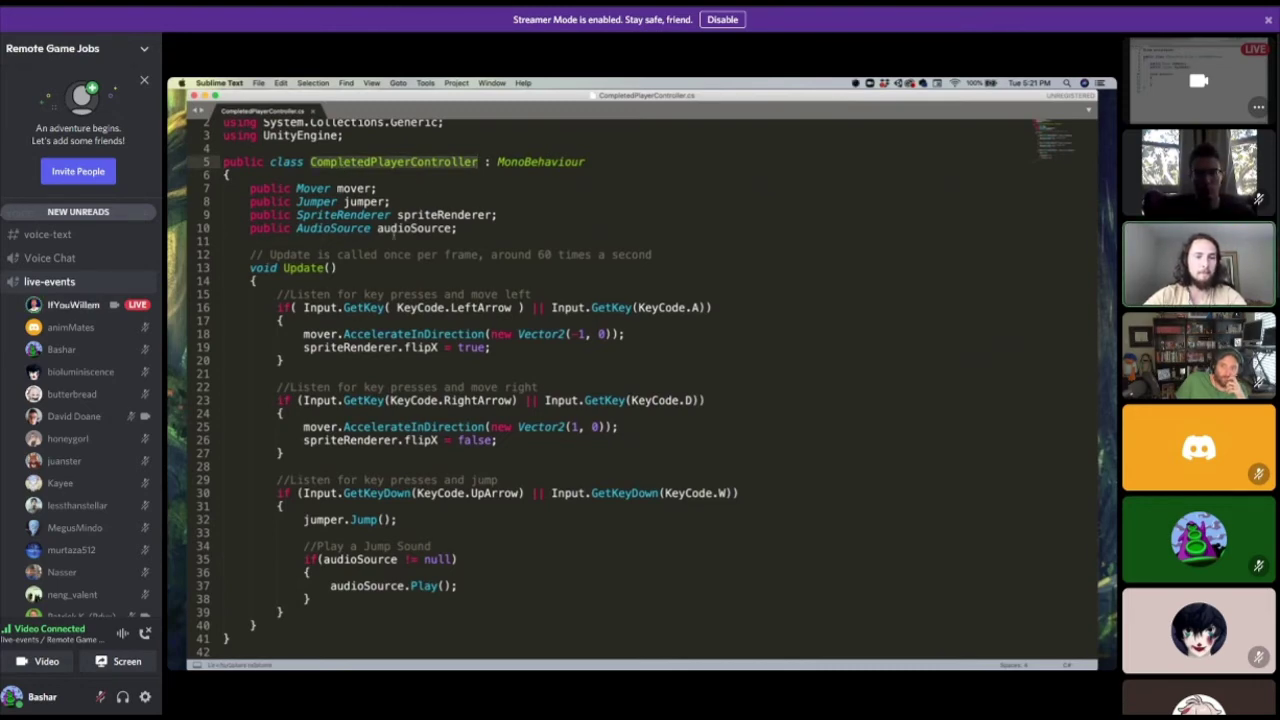
pyautogui.hotkey('ctrl', 'Left')
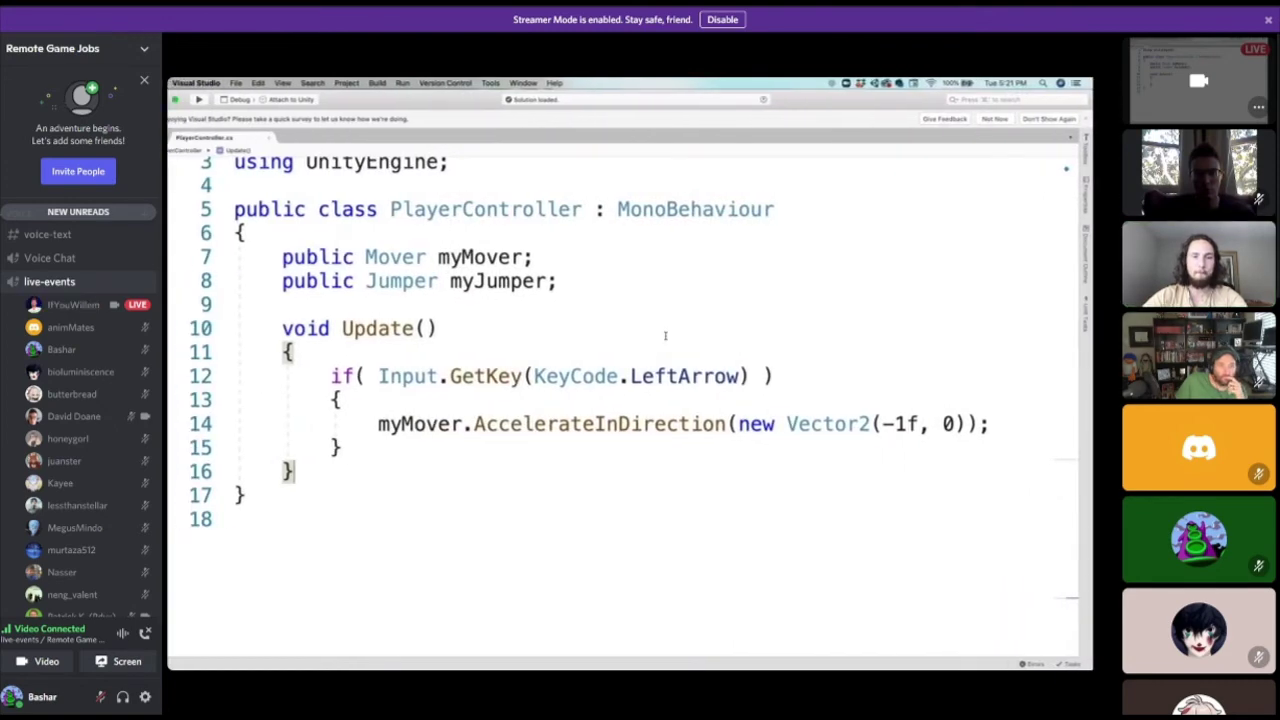
pyautogui.hotkey('ctrl', 'Left')
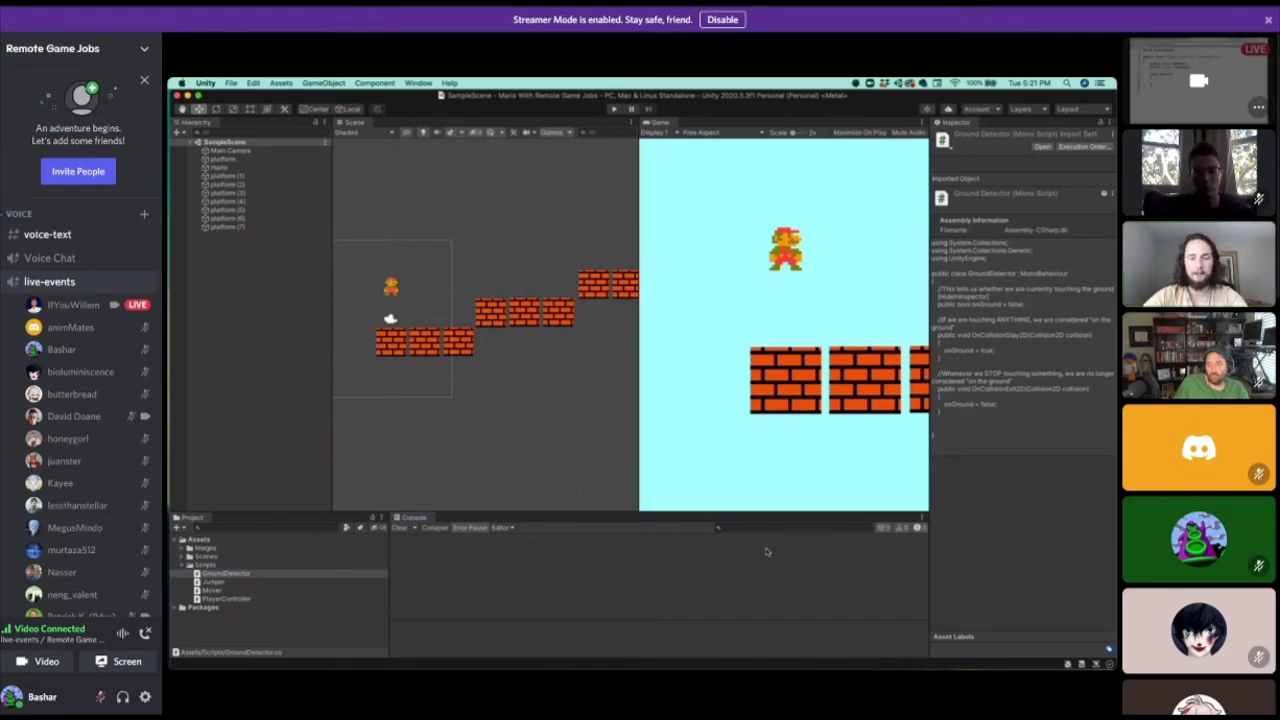
# Switch back to Visual Studio and remove the semicolon ending the AccelerateInDirection statement to demonstrate a compile error.
pyautogui.hotkey('ctrl', 'Right')
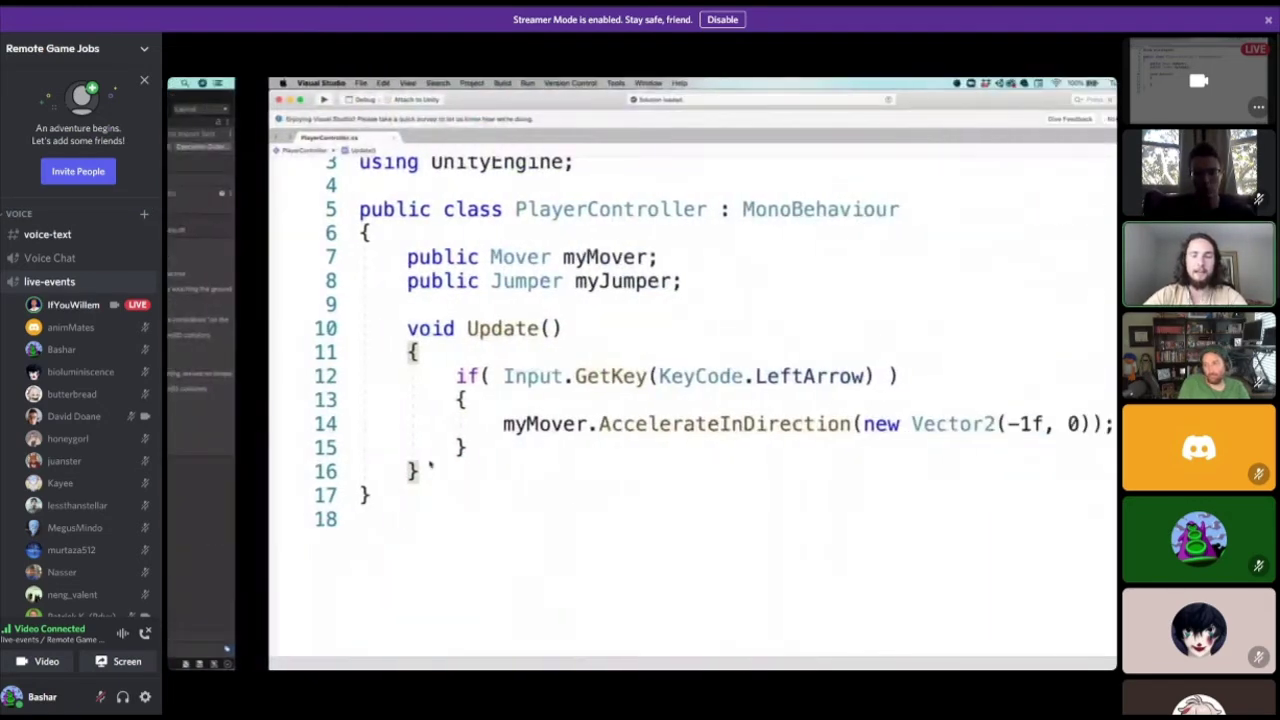
pyautogui.click(1020, 430)
pyautogui.press('BackSpace')
pyautogui.click(836, 376)
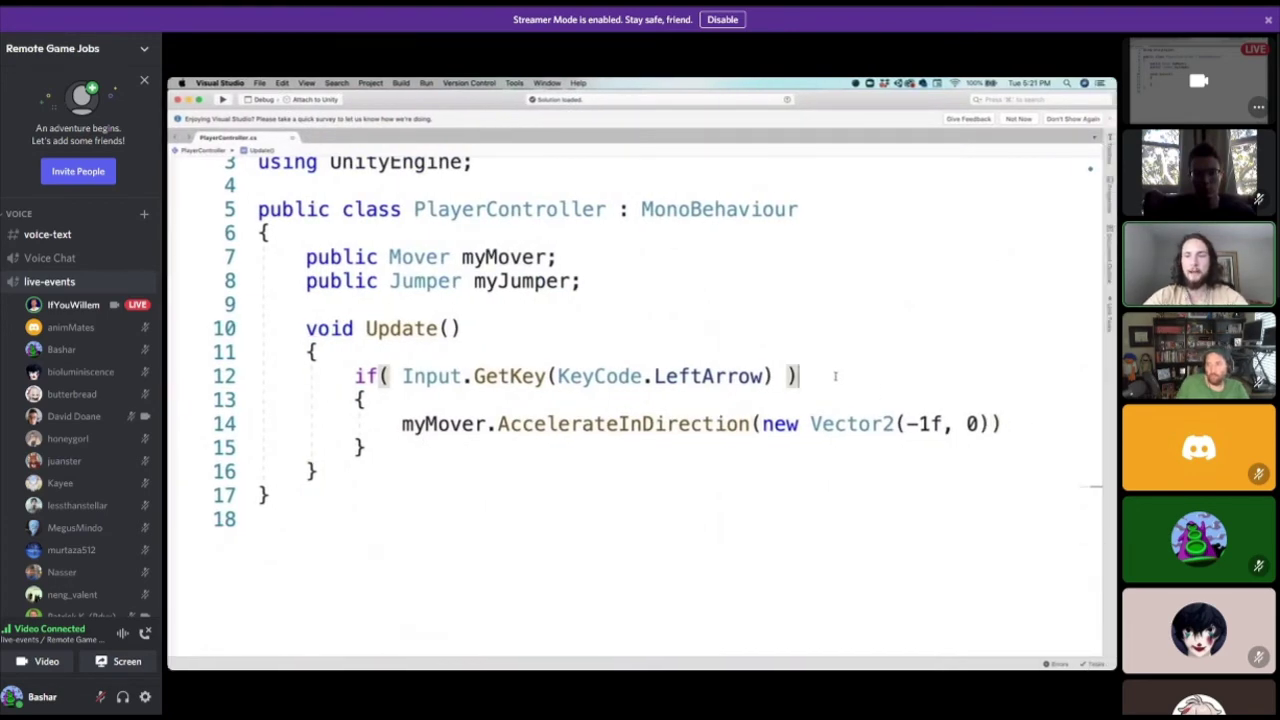
# Inspect the CS1002 error in Unity's Console, open its script in Visual Studio, and highlight the reported line 14.
pyautogui.hotkey('ctrl', 'Left')
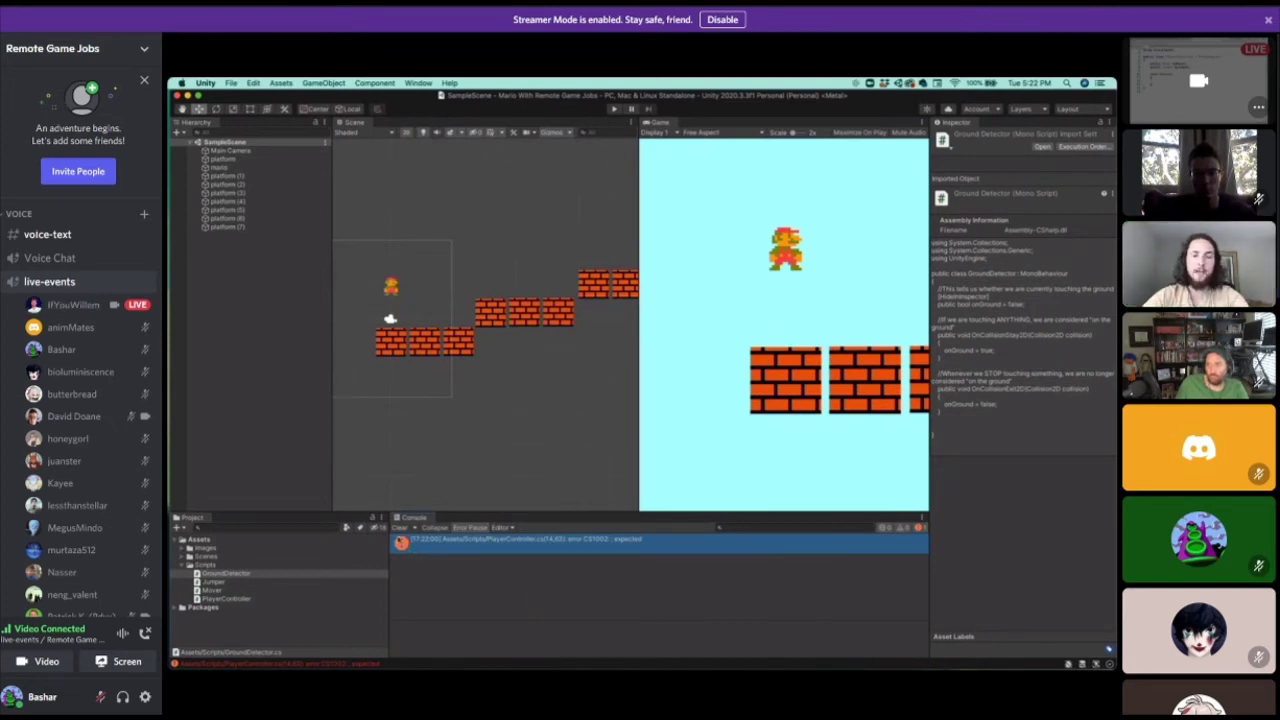
pyautogui.click(606, 549)
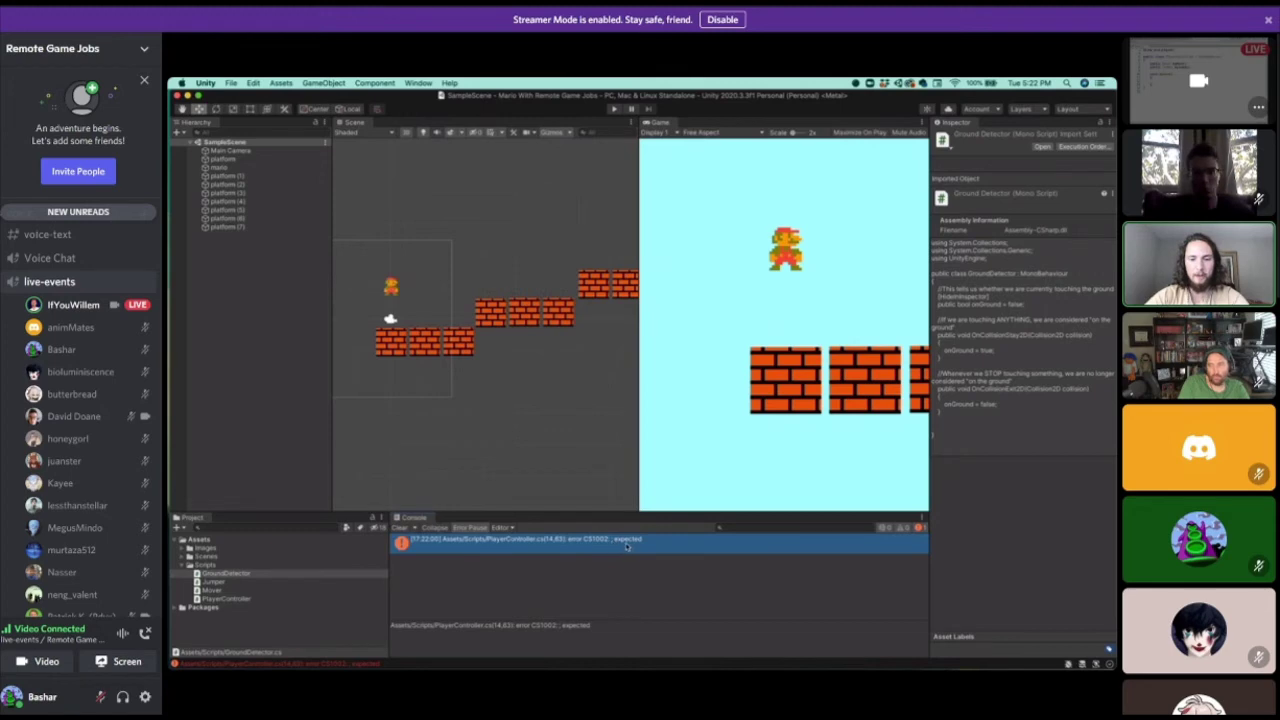
pyautogui.doubleClick(568, 542)
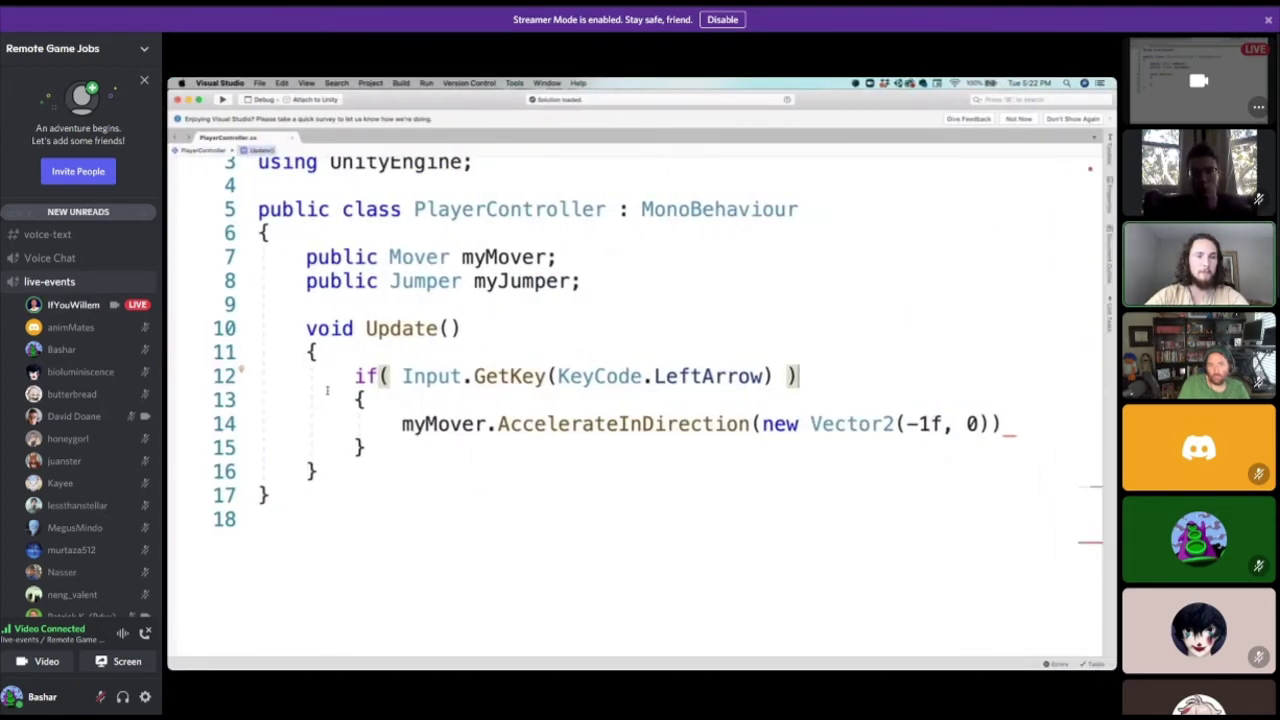
pyautogui.click(218, 424)
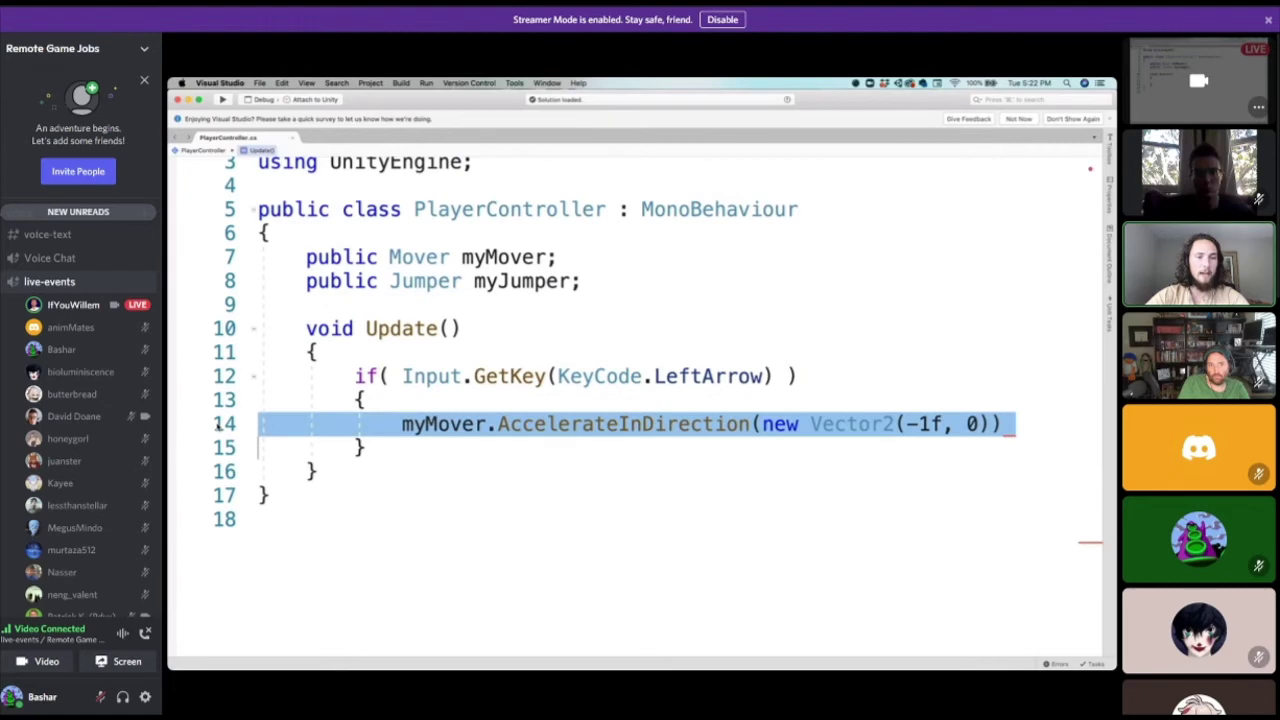
# Put the missing semicolon back after the AccelerateInDirection call to fix the reported error.
pyautogui.click(1018, 427)
pyautogui.write(';')
pyautogui.click(843, 345)
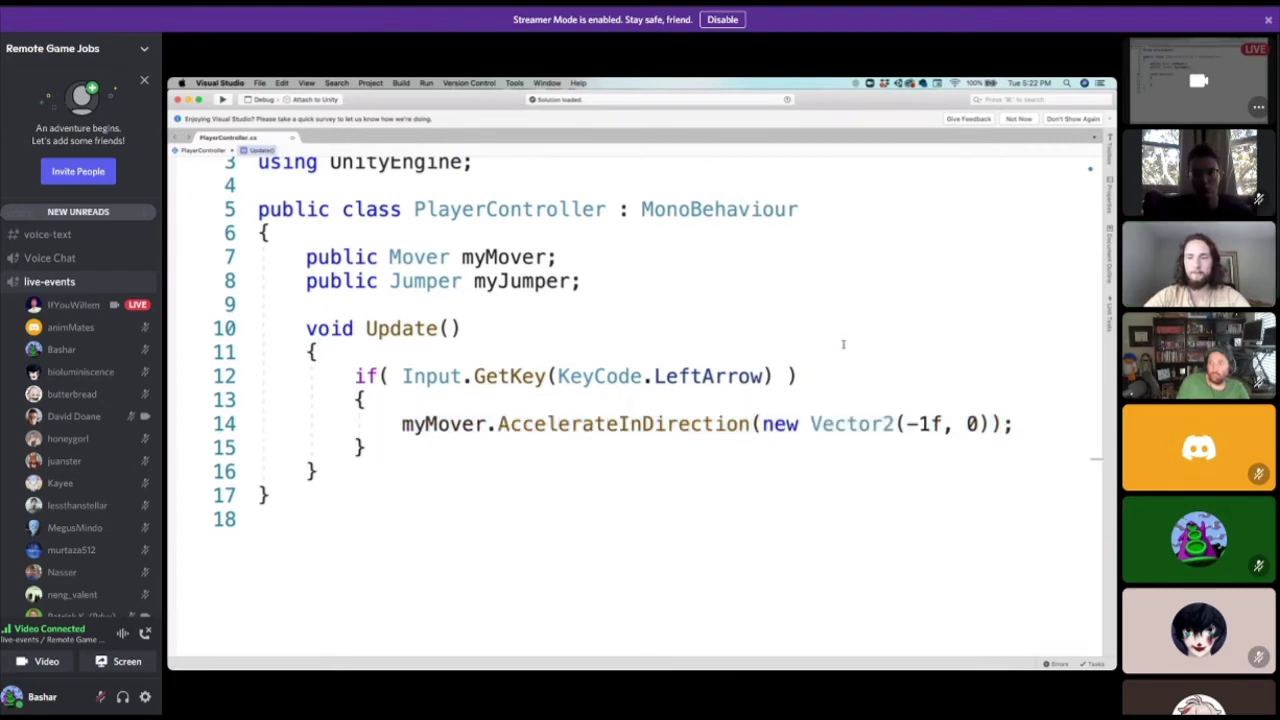
# Switch to the Unity editor, select the mario object and add the Mover script to it as a component.
pyautogui.press('super+Tab')
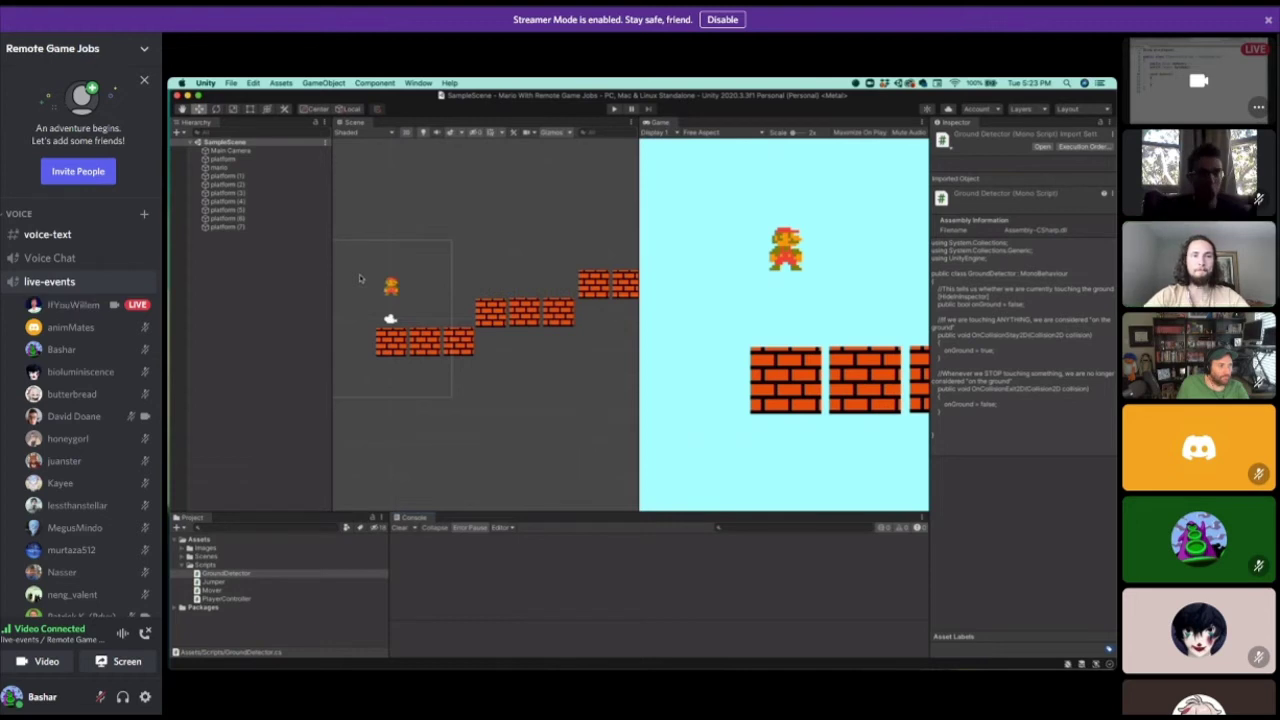
pyautogui.click(227, 168)
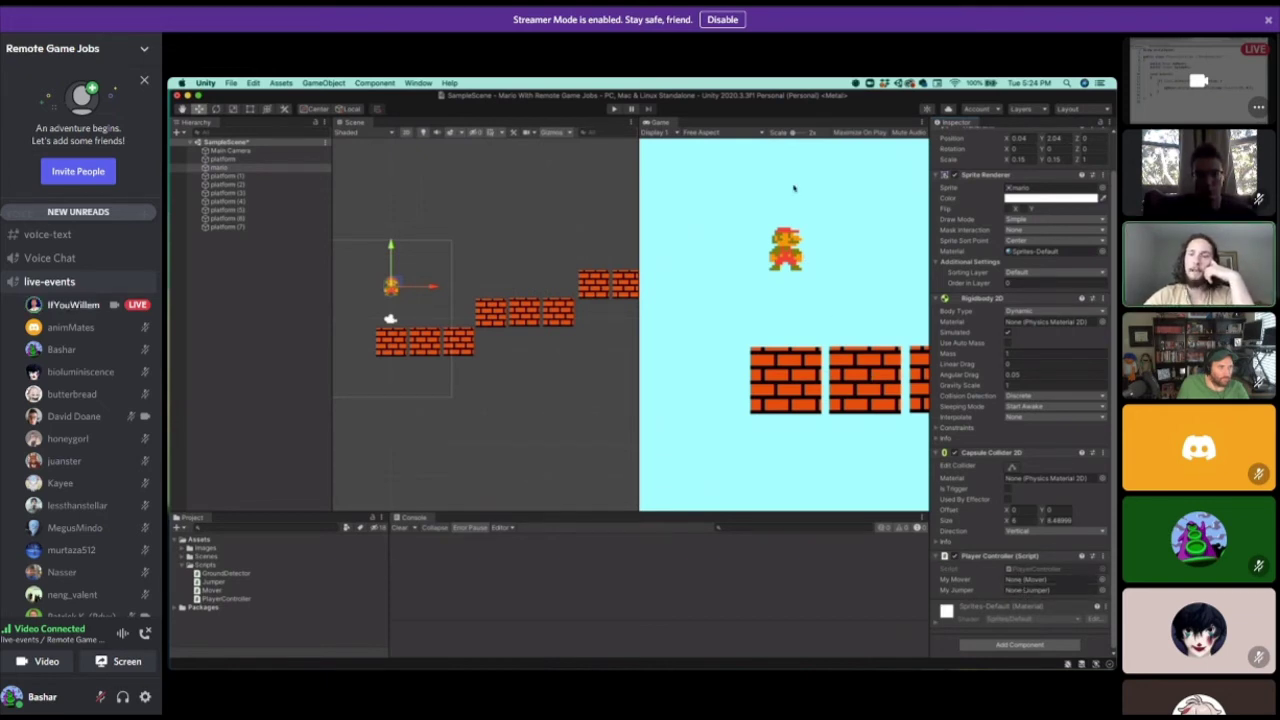
pyautogui.click(1012, 645)
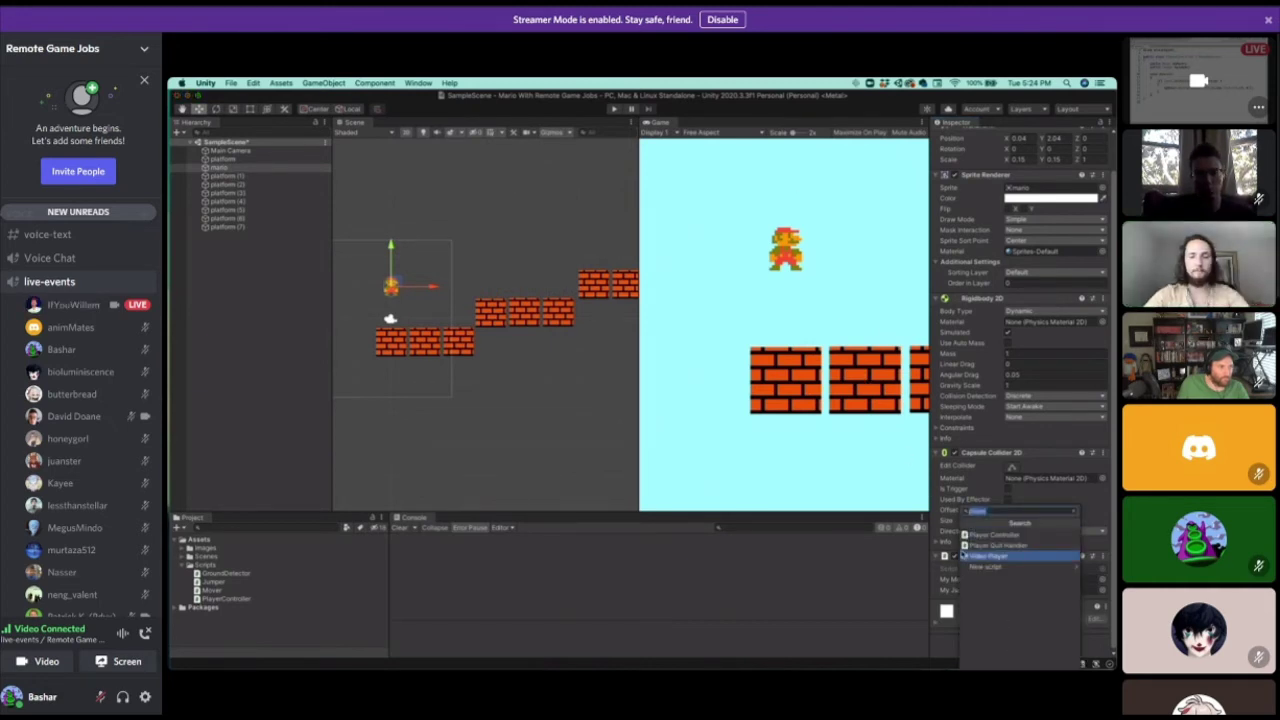
pyautogui.write('mover')
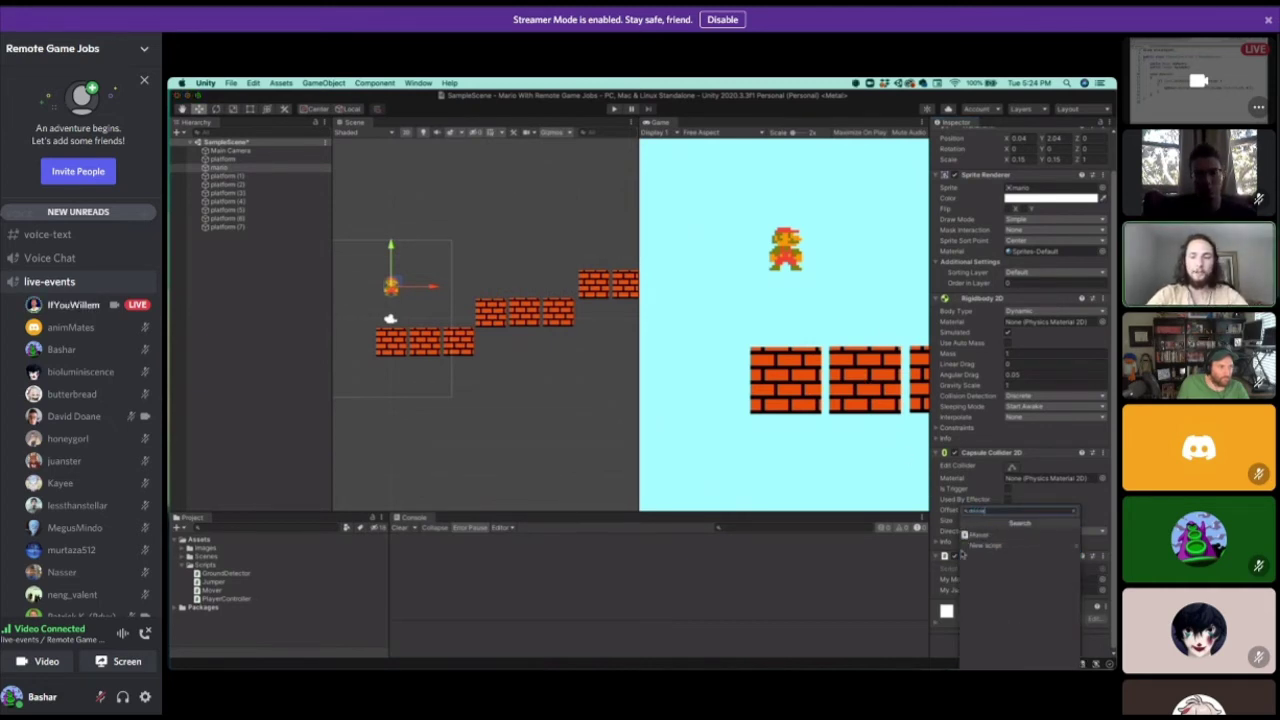
pyautogui.click(984, 536)
pyautogui.scroll(-2, 960, 573)
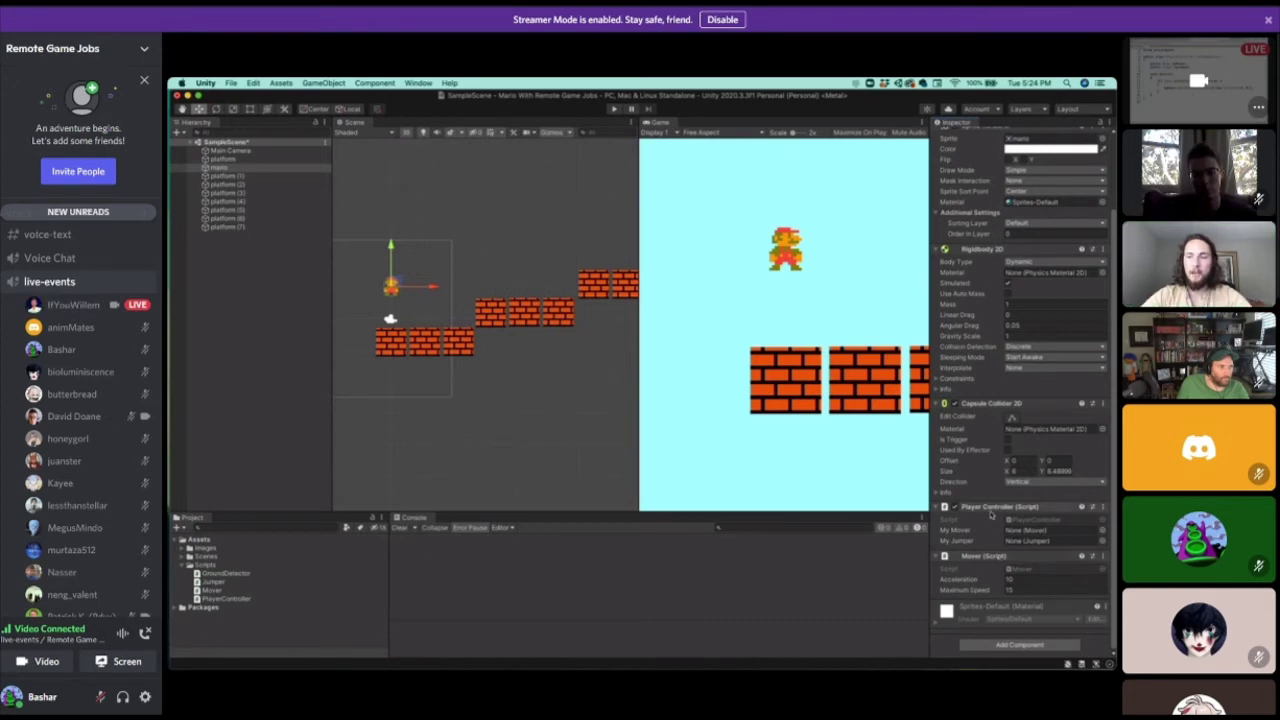
# Play-test the scene, inspect the NullReferenceException entry in the Console, and stop play mode.
pyautogui.click(614, 109)
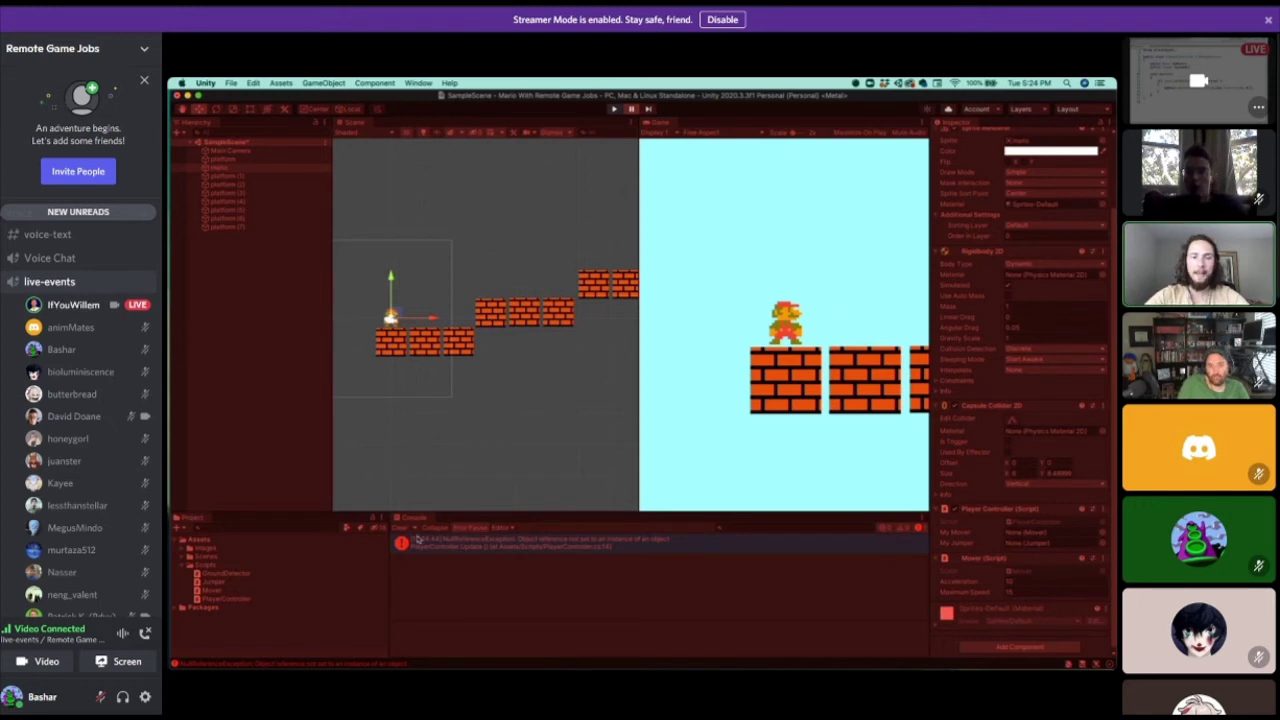
pyautogui.click(483, 545)
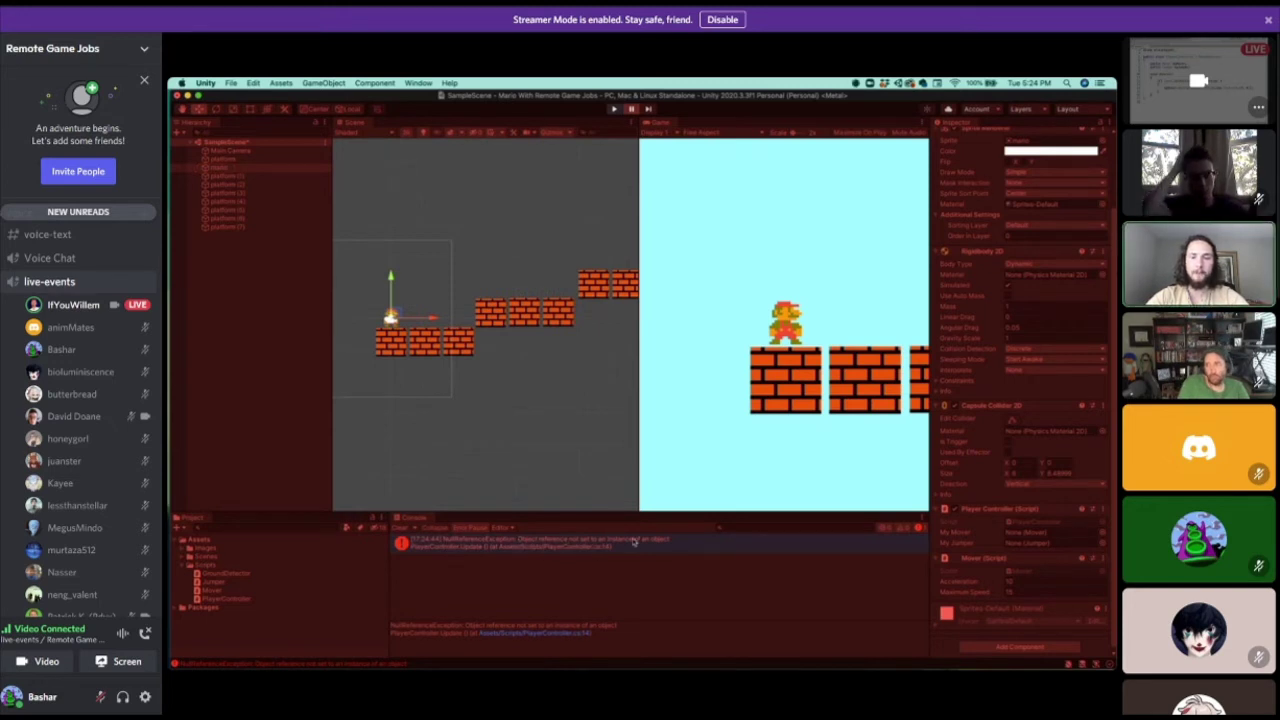
pyautogui.click(614, 109)
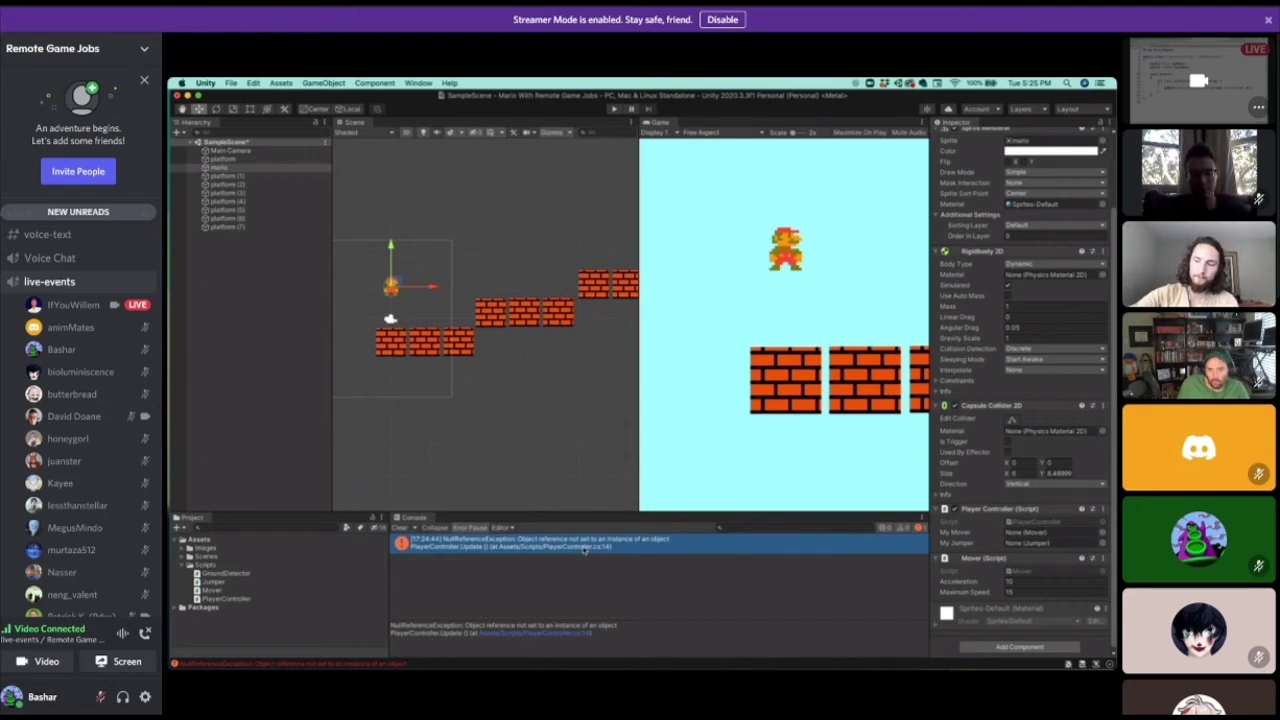
# Unmute the microphone in the Discord call and mute it again.
pyautogui.click(103, 701)
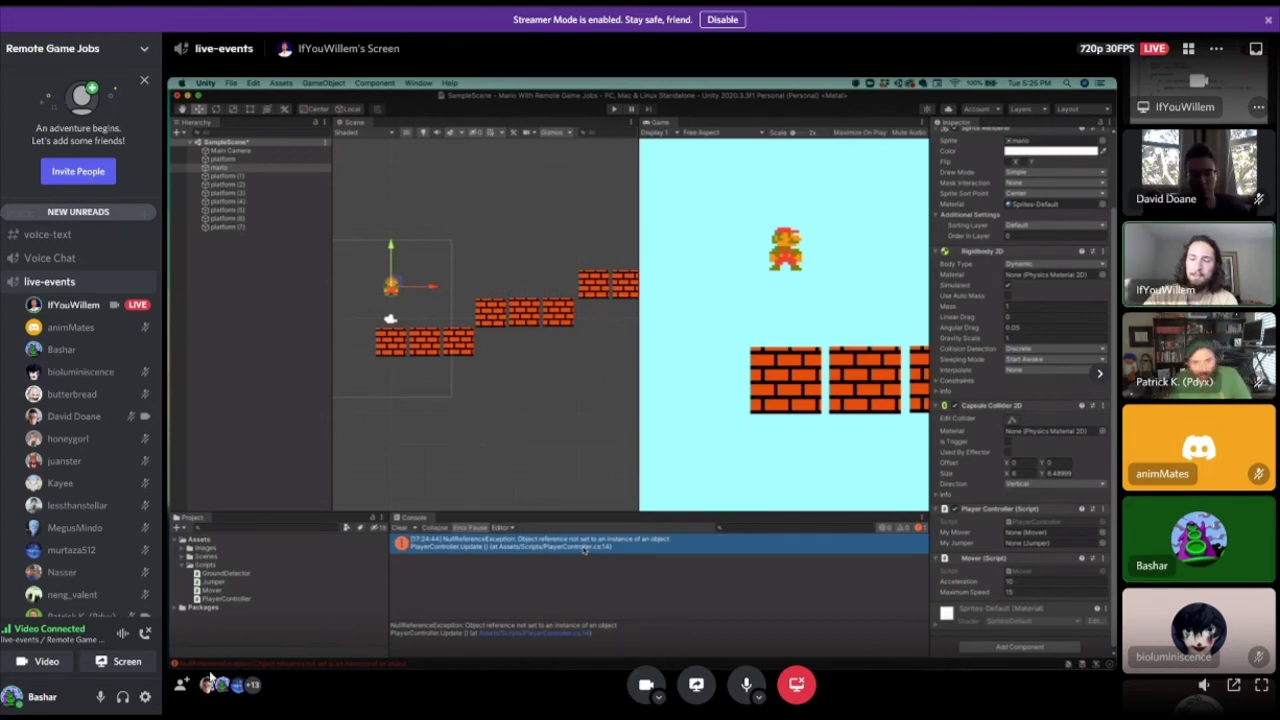
pyautogui.click(103, 701)
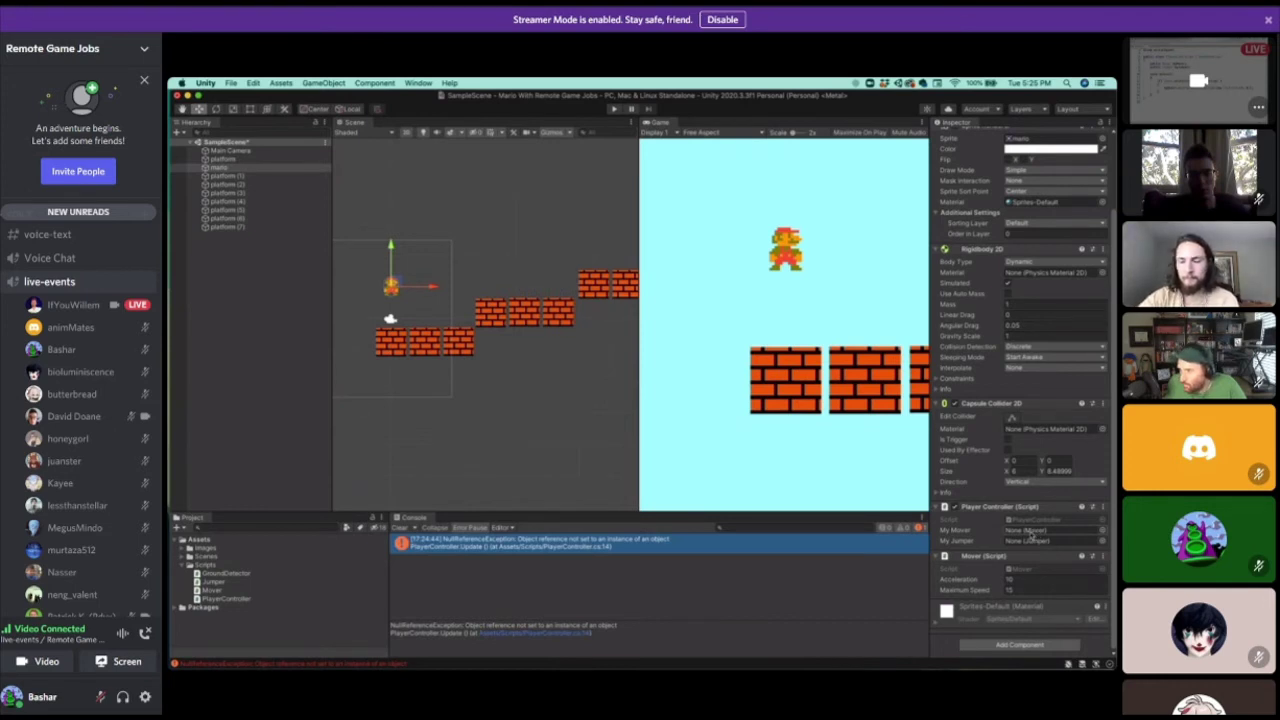
# Assign mario's Mover component to the Player Controller's My Mover reference, and try to assign script assets from the Scripts folder to the same reference.
pyautogui.moveTo(689, 526)
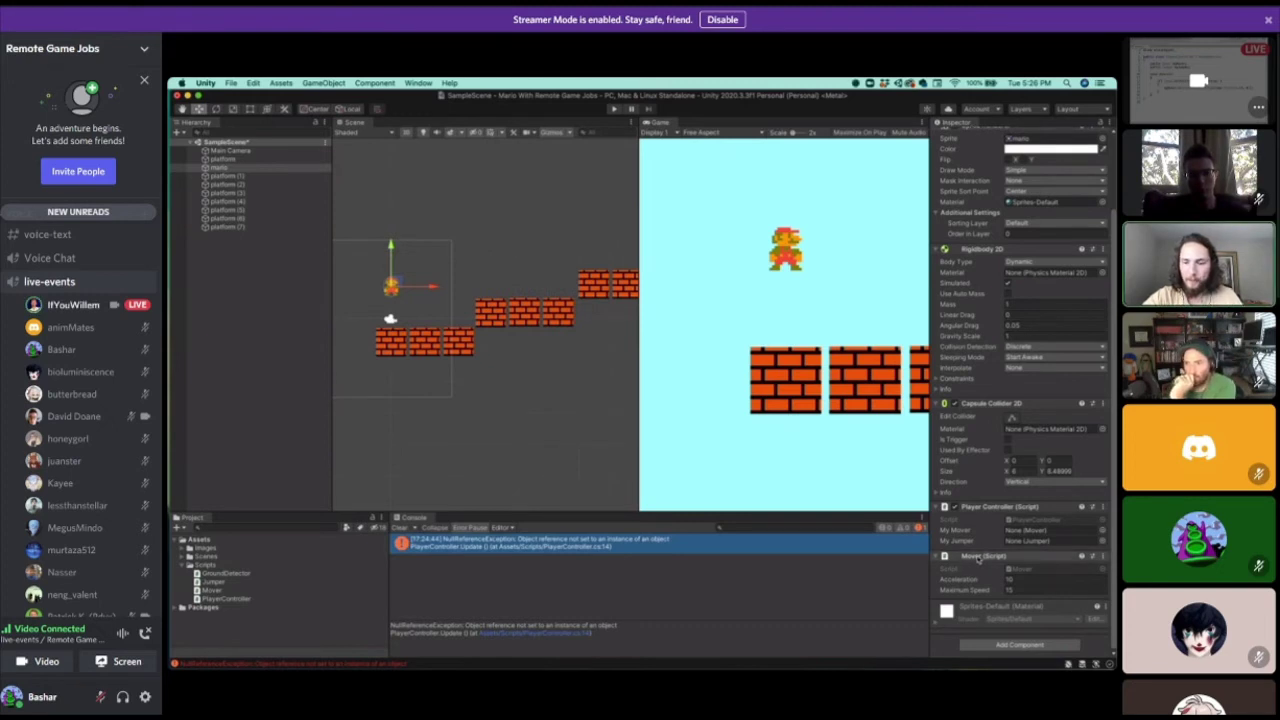
pyautogui.moveTo(979, 556); pyautogui.dragTo(1026, 531)
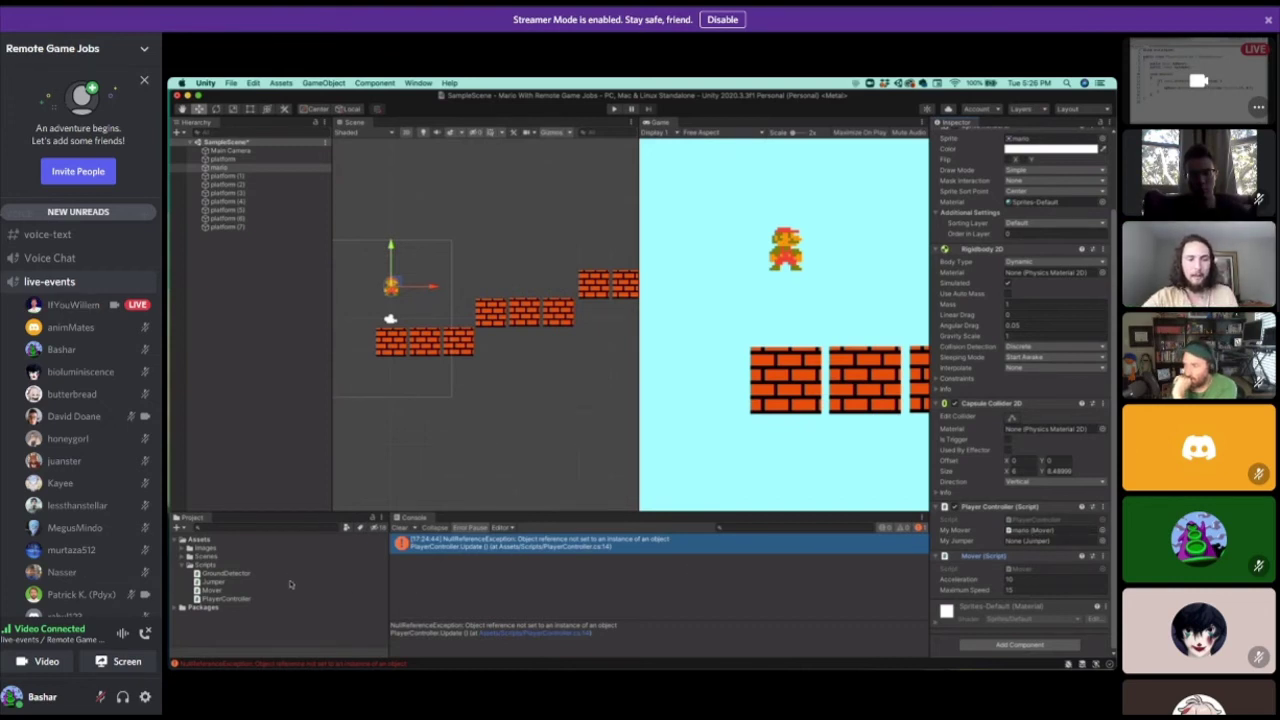
pyautogui.moveTo(208, 591); pyautogui.dragTo(1030, 528)
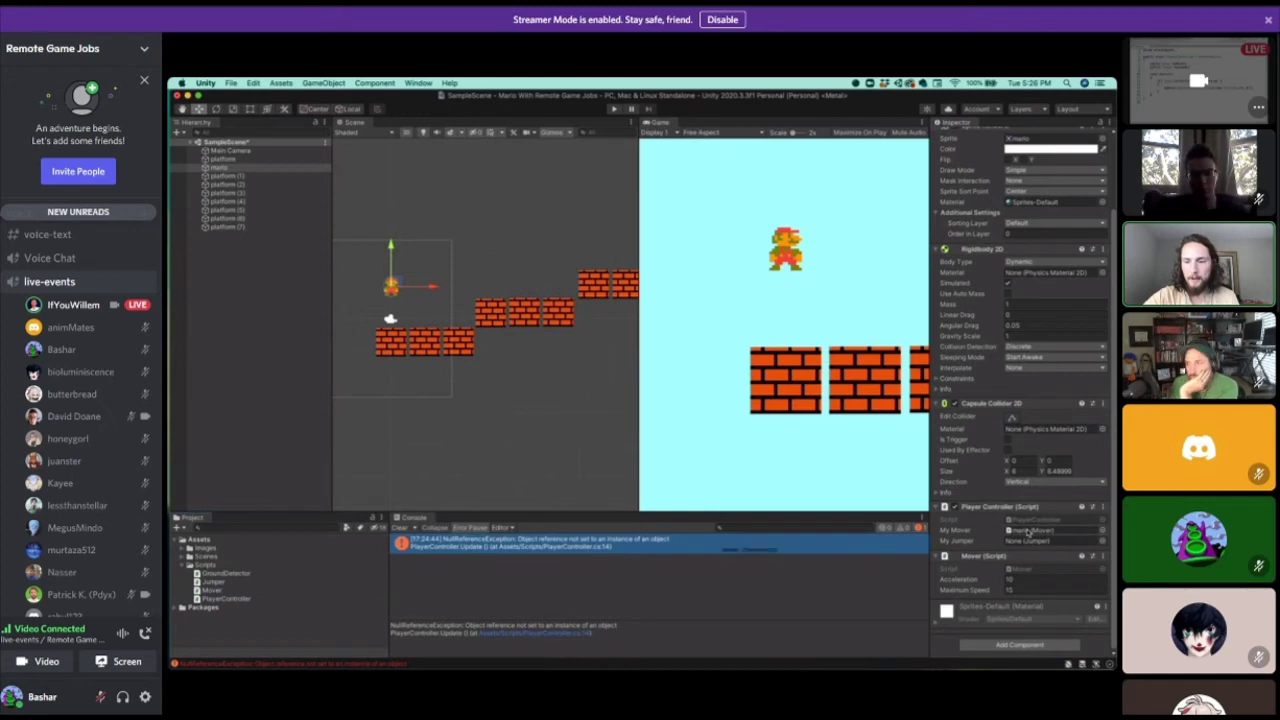
pyautogui.moveTo(216, 597); pyautogui.dragTo(1040, 532)
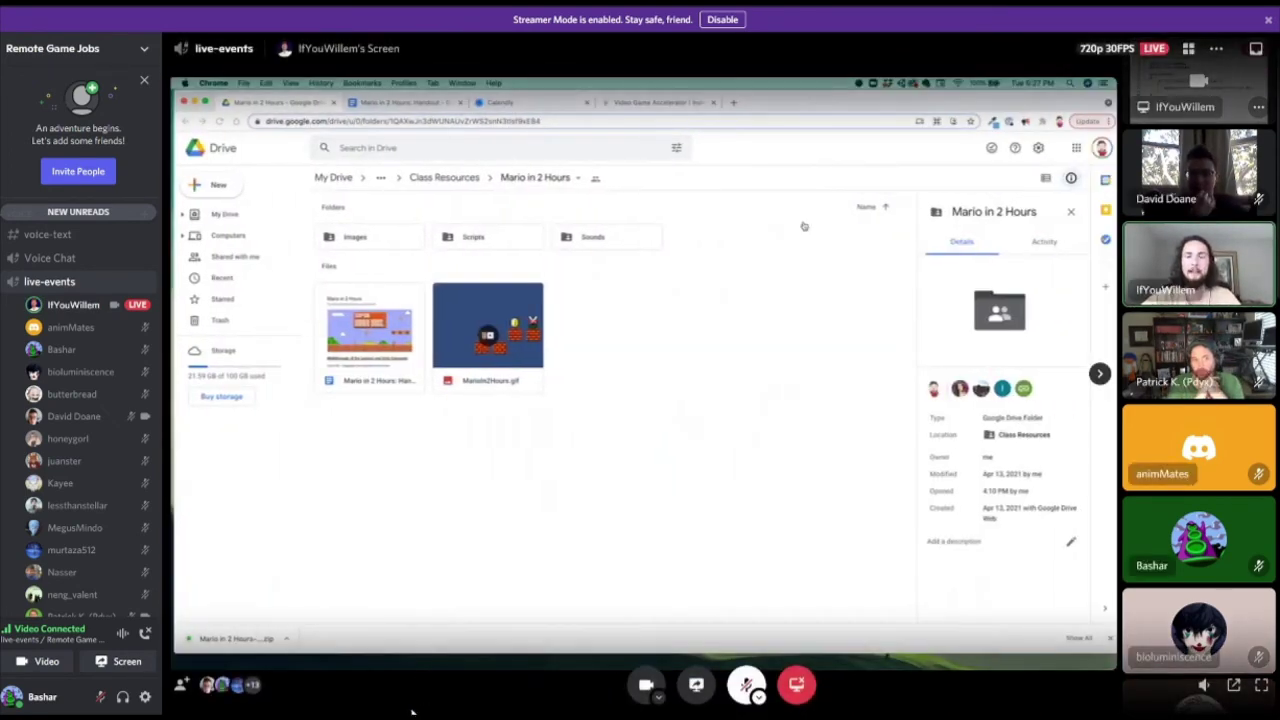
# Unmute the microphone in the Discord call.
pyautogui.moveTo(193, 690)
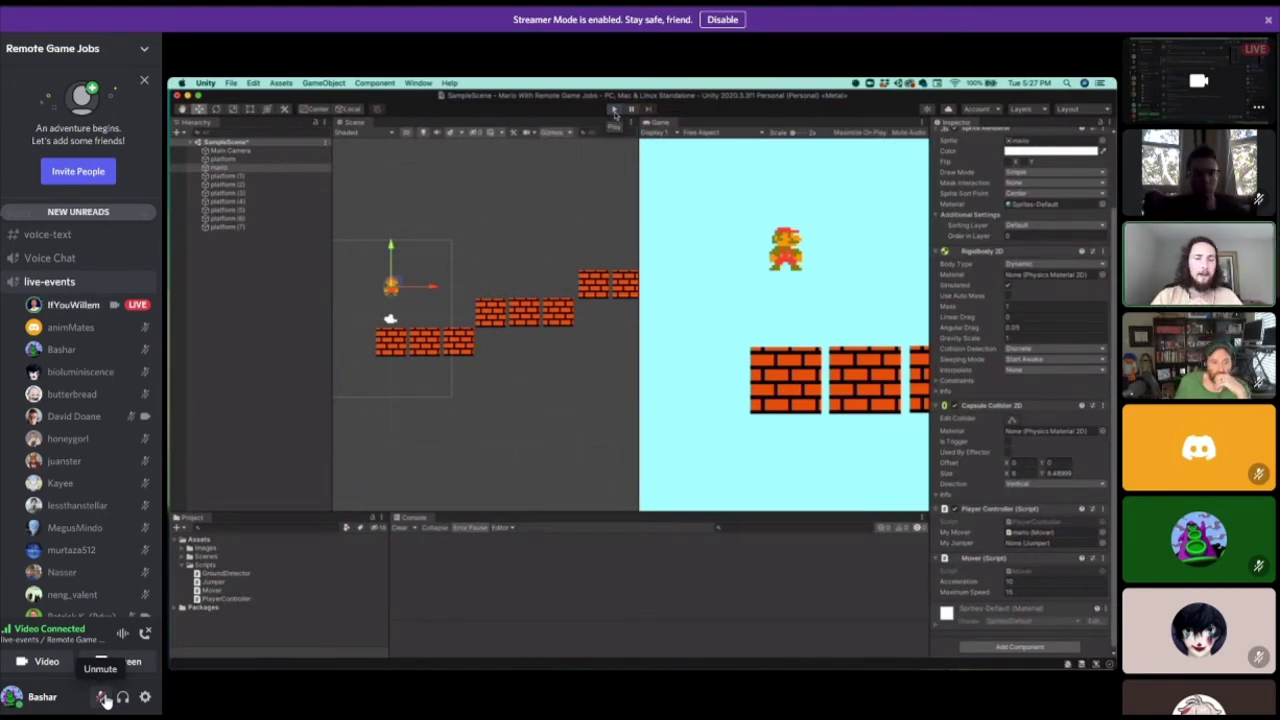
pyautogui.click(105, 700)
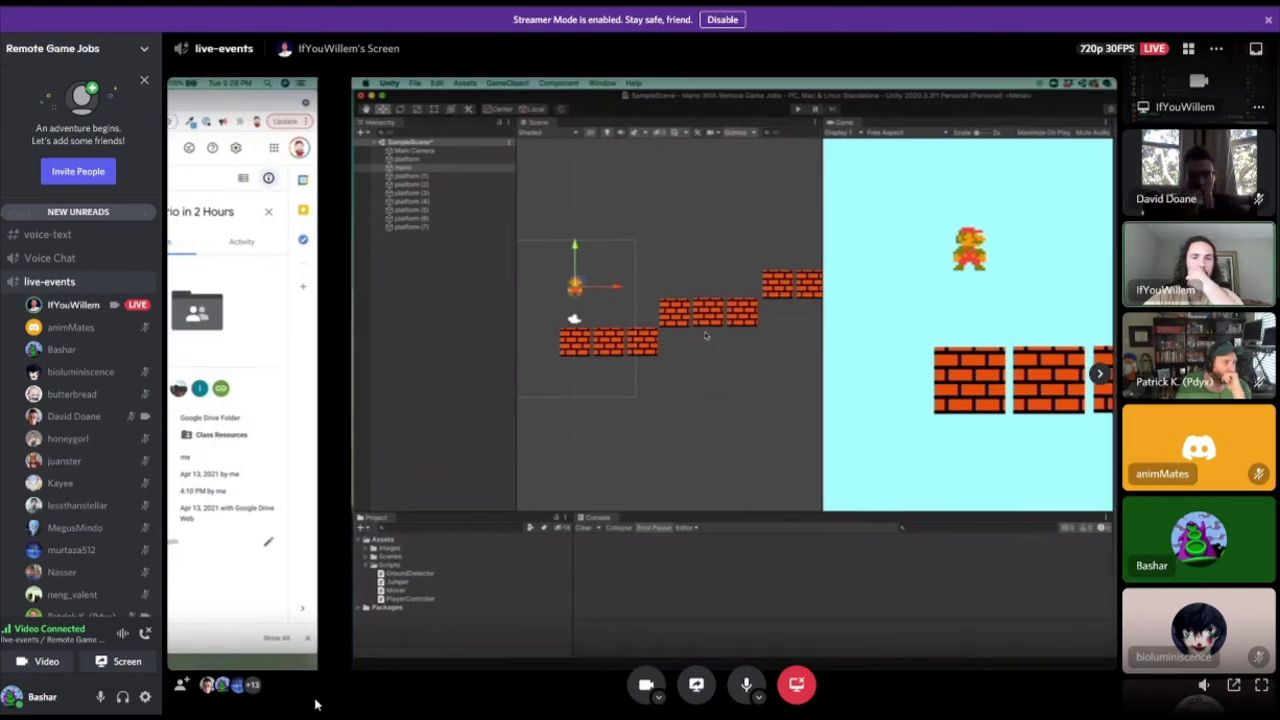
# Mute the microphone in the voice channel.
pyautogui.click(101, 699)
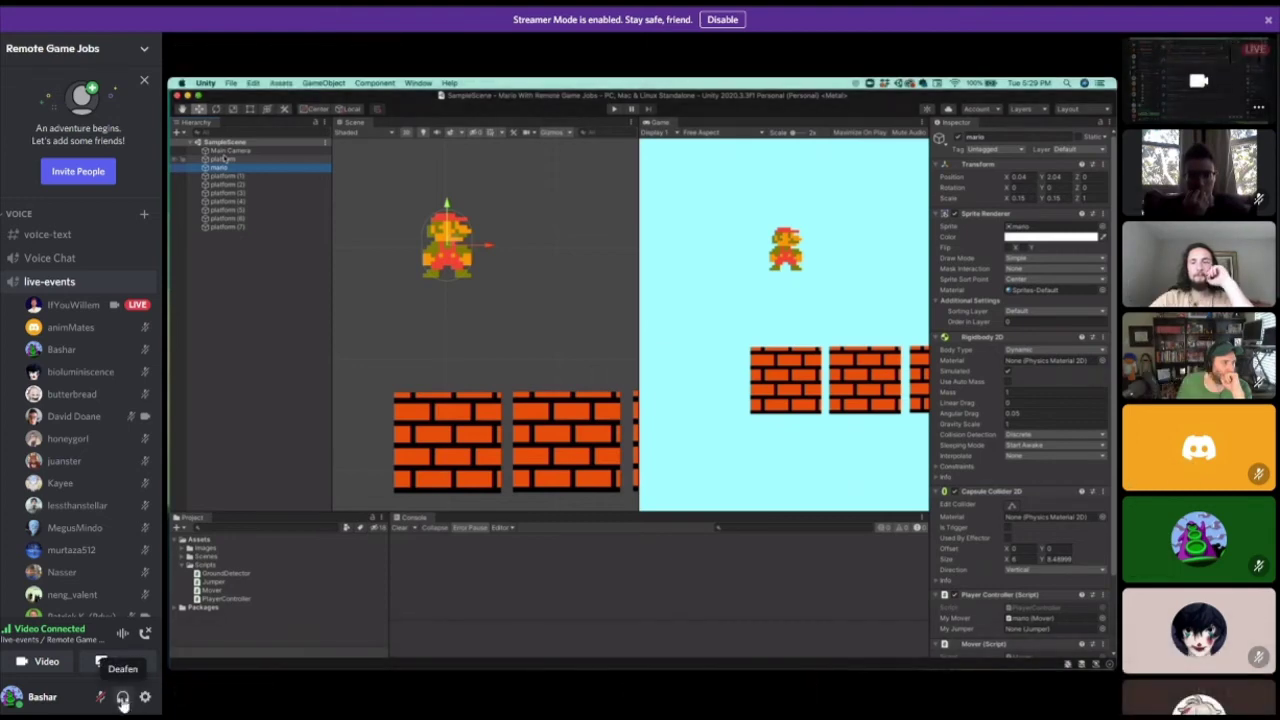
# Open the PlayerController script in Visual Studio and compare its class name with the script asset's file name in Unity.
pyautogui.moveTo(230, 688)
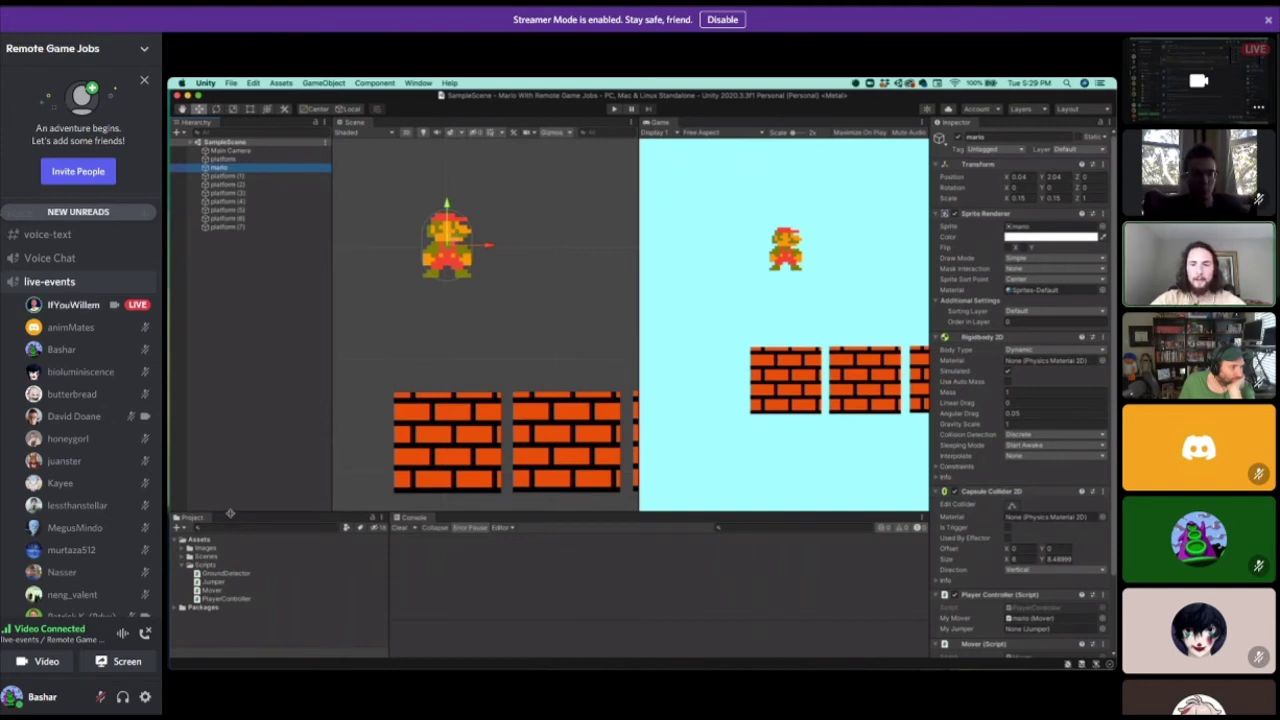
pyautogui.doubleClick(218, 594)
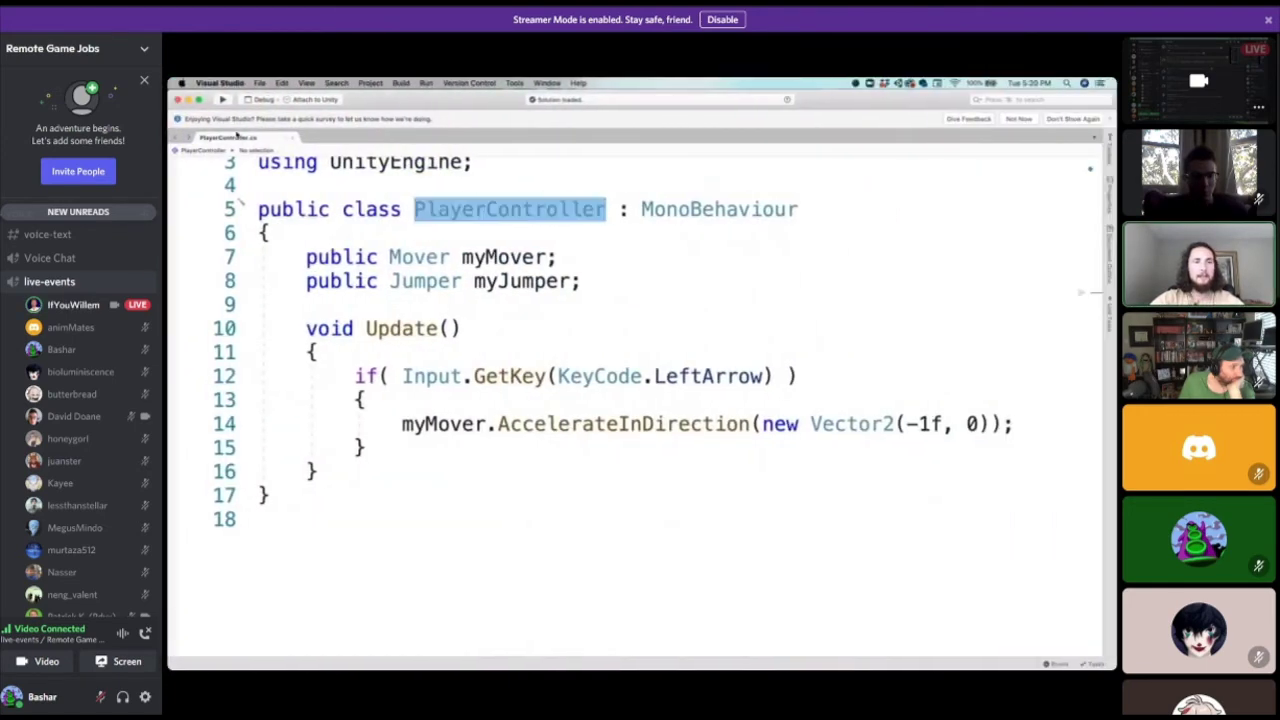
pyautogui.hotkey('ctrl', 'Left')
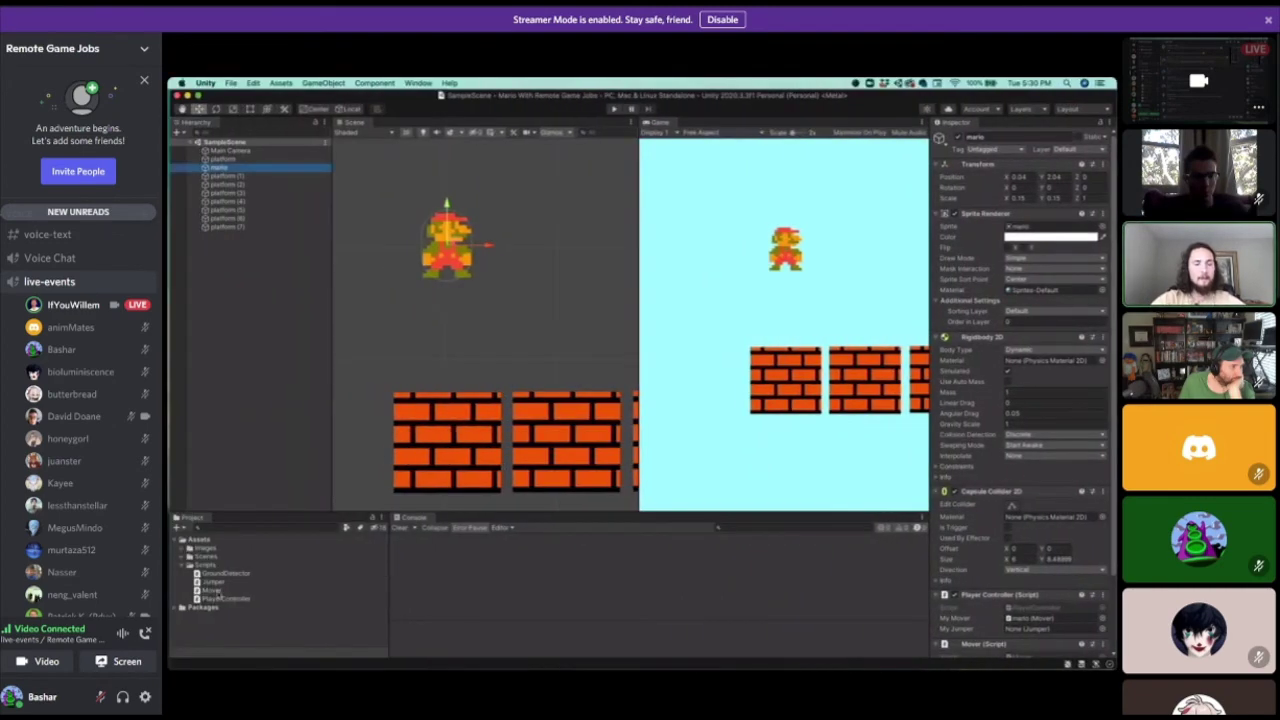
pyautogui.click(232, 600)
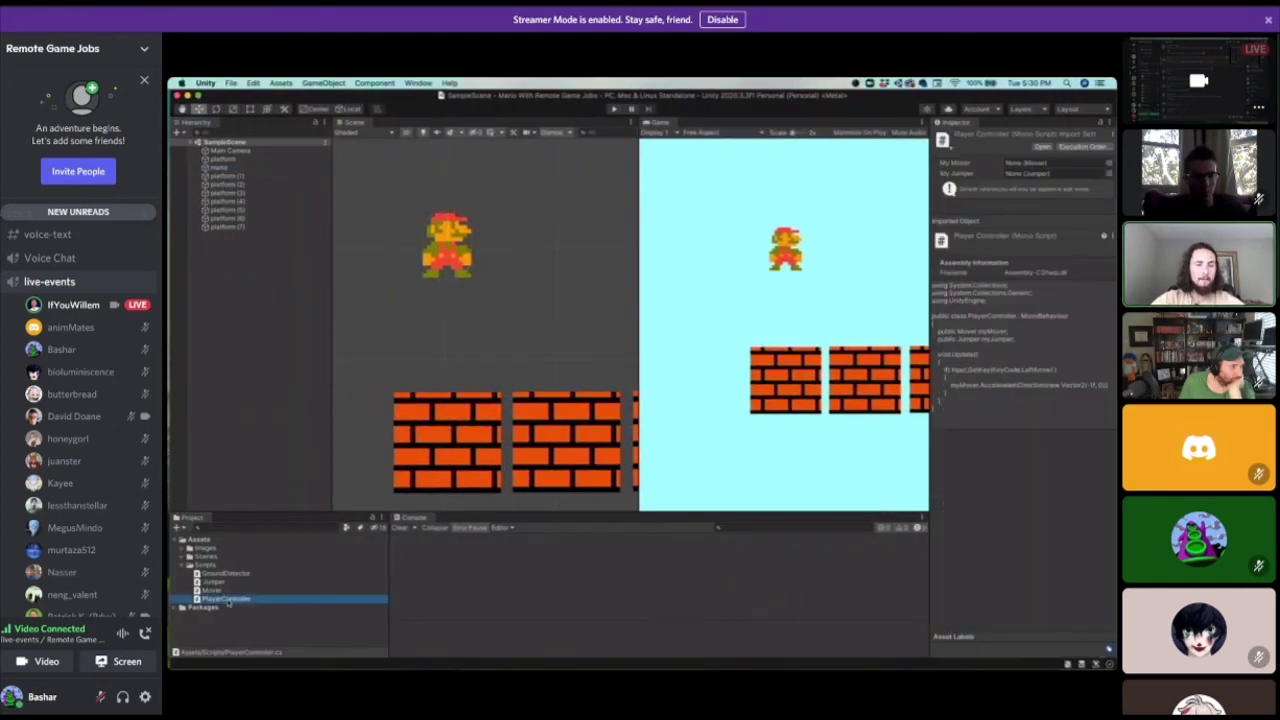
pyautogui.hotkey('ctrl', 'Right')
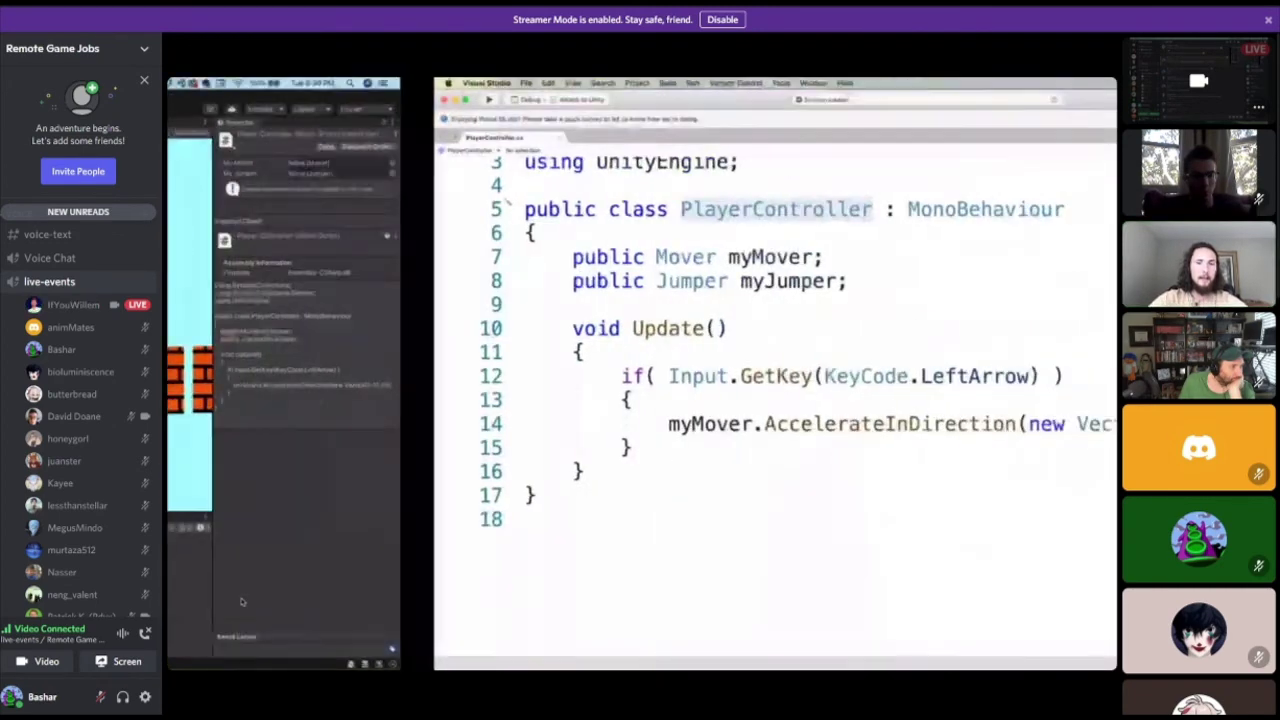
# Change the class name to Playercontroller with a lowercase c and compare it with the script asset in Unity.
pyautogui.doubleClick(488, 210)
pyautogui.click(594, 212)
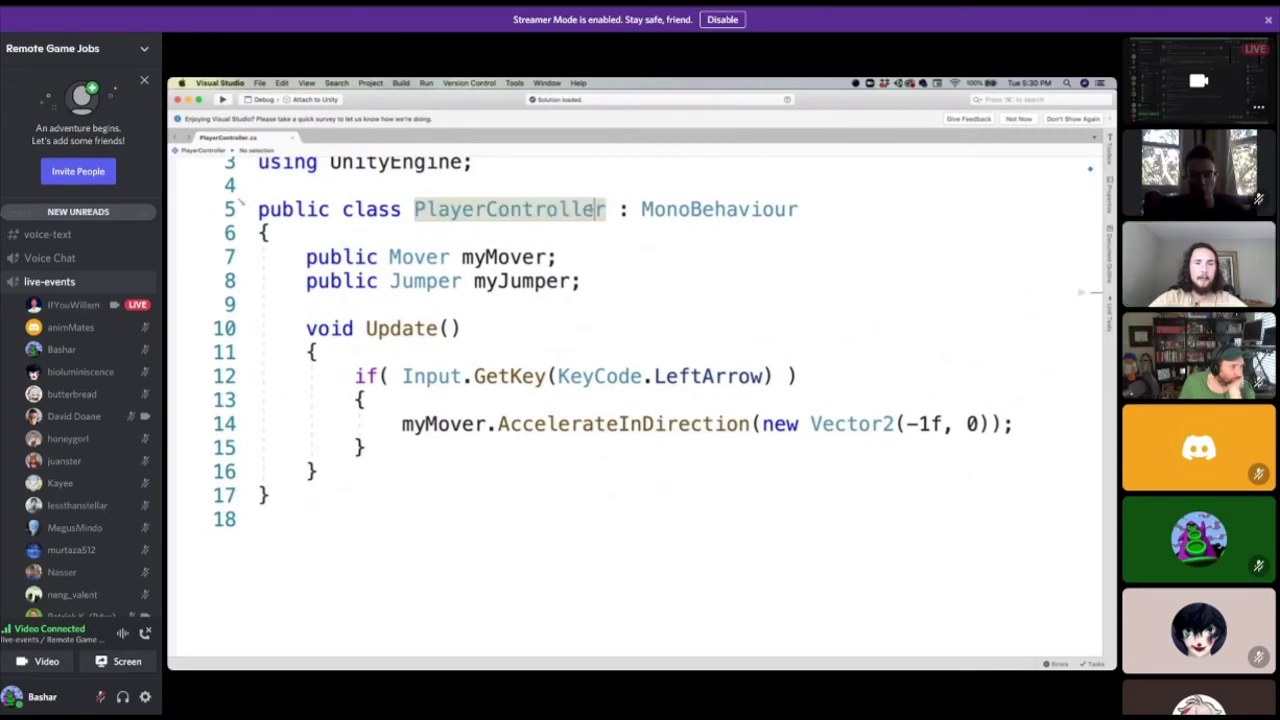
pyautogui.click(487, 214)
pyautogui.press('Right')
pyautogui.press('BackSpace')
pyautogui.write('c')
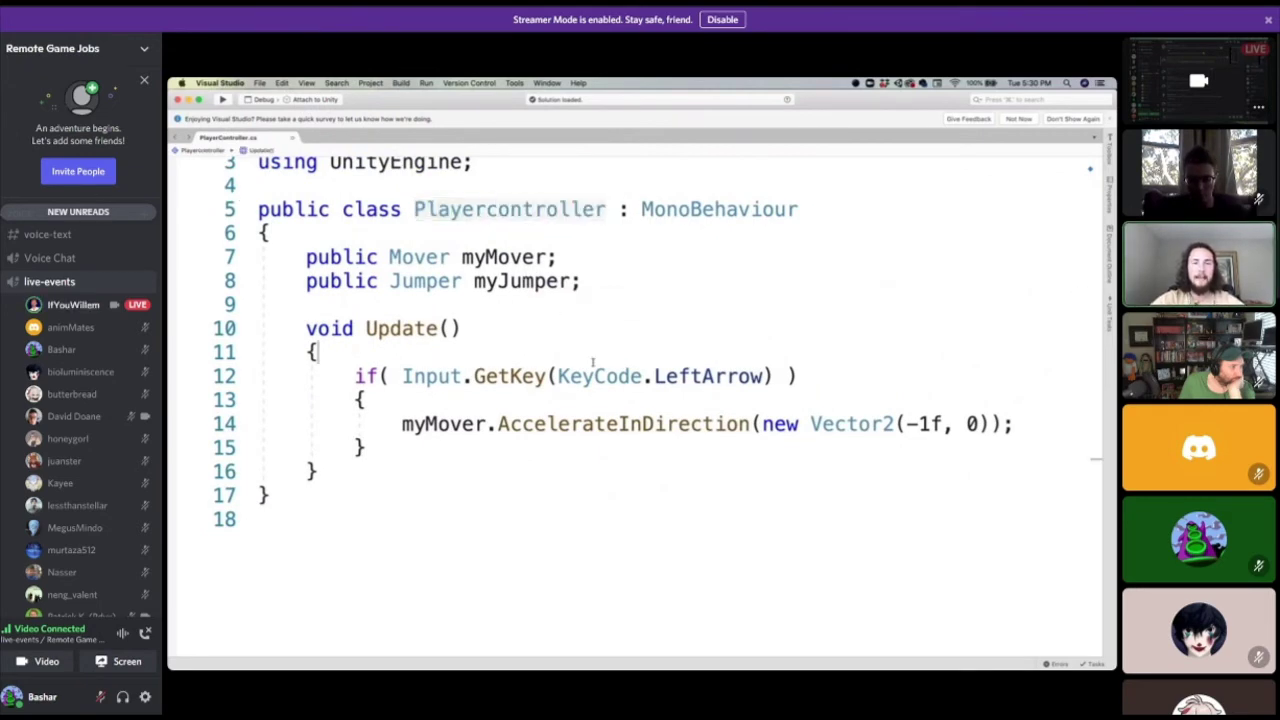
pyautogui.hotkey('ctrl', 'Left')
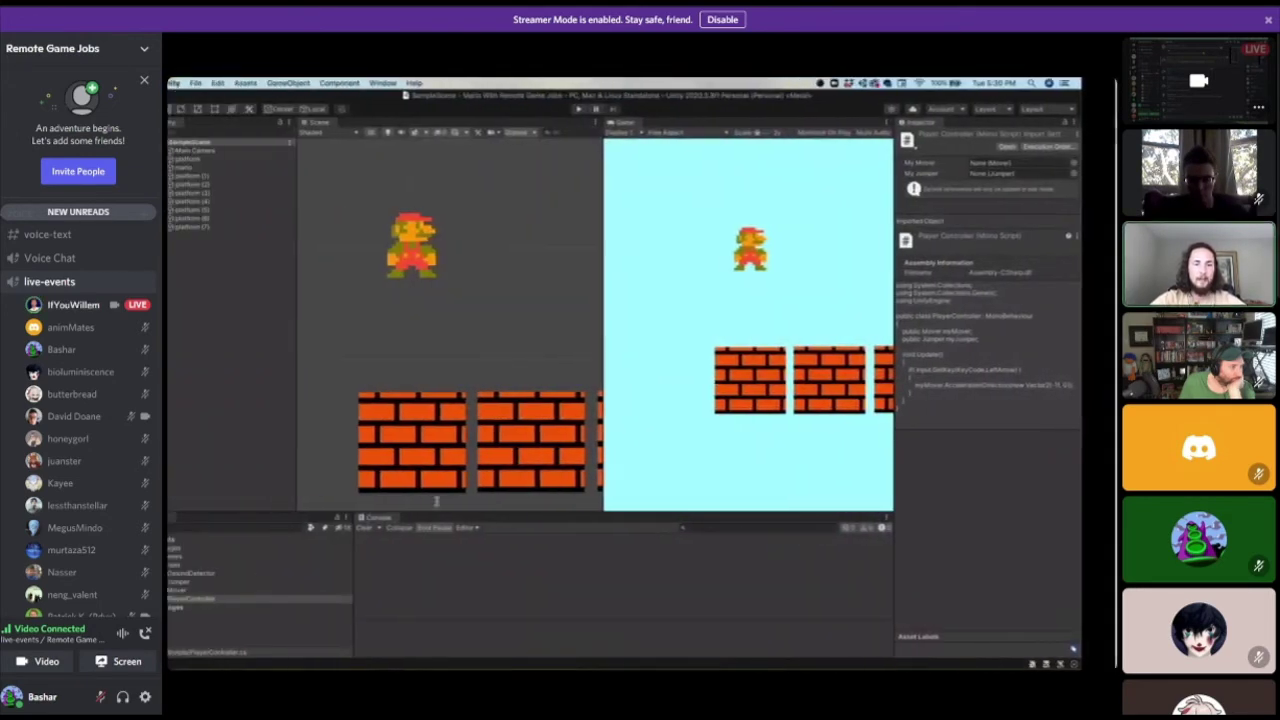
# Restore the class name to PlayerController with a capital C in the script.
pyautogui.hotkey('ctrl', 'Right')
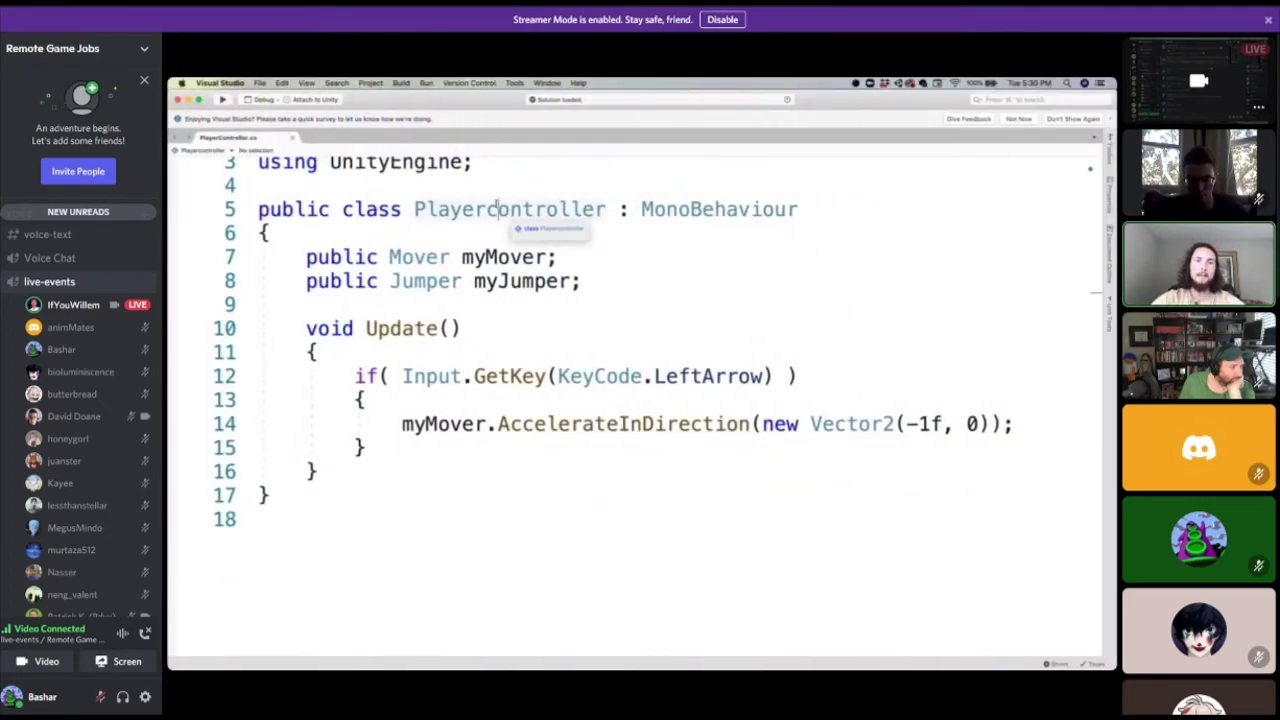
pyautogui.press('BackSpace')
pyautogui.write('C')
pyautogui.click(589, 273)
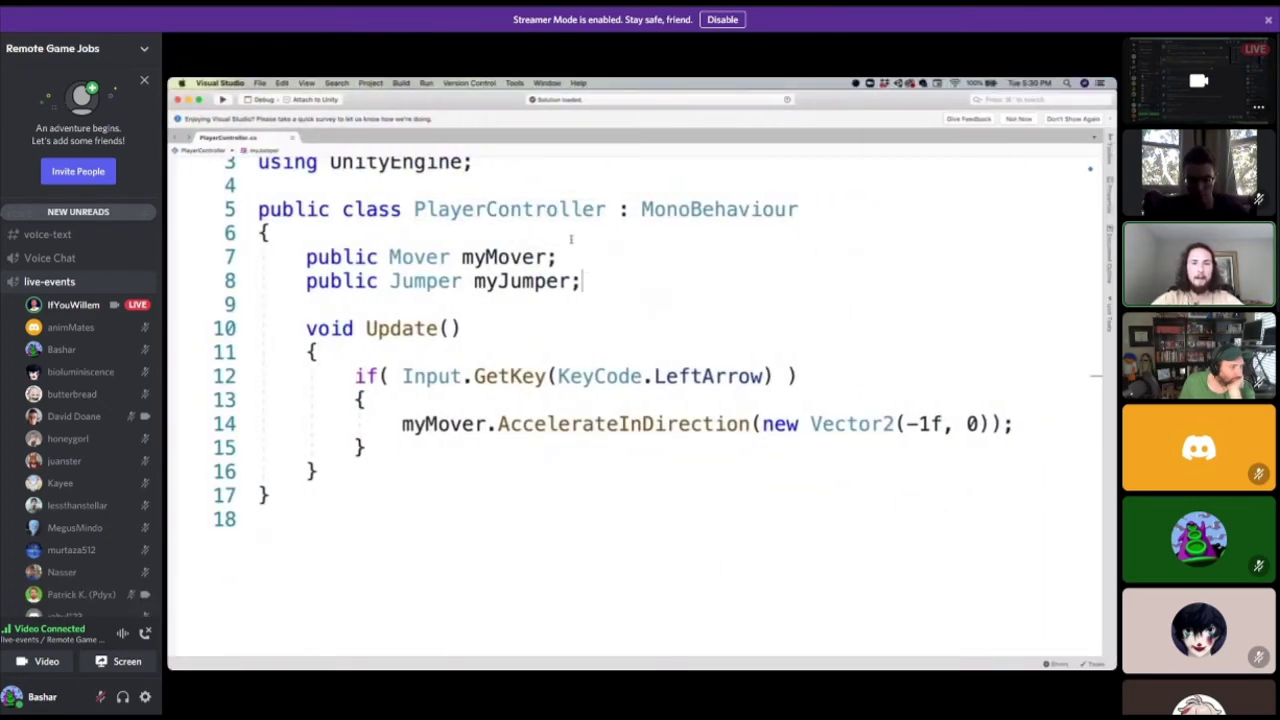
pyautogui.hotkey('ctrl', 'Left')
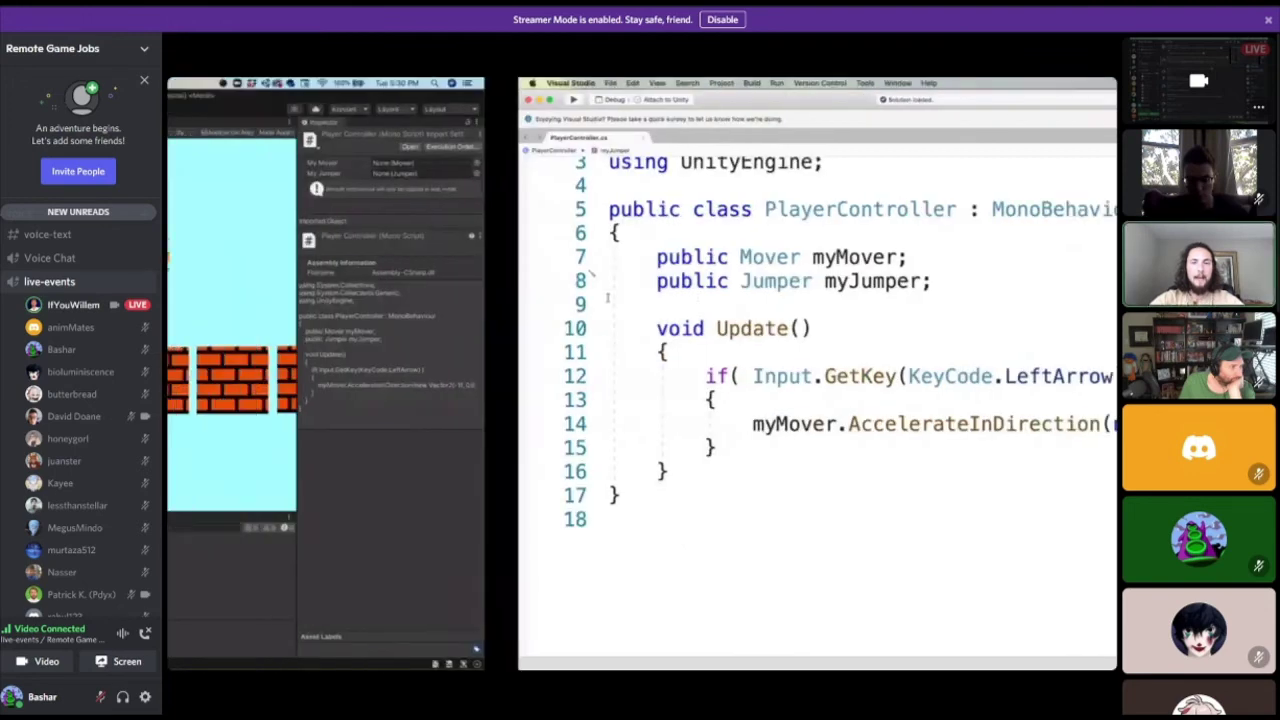
# Remove the semicolon after the AccelerateInDirection call in Update and check the Unity console.
pyautogui.hotkey('ctrl', 'Right')
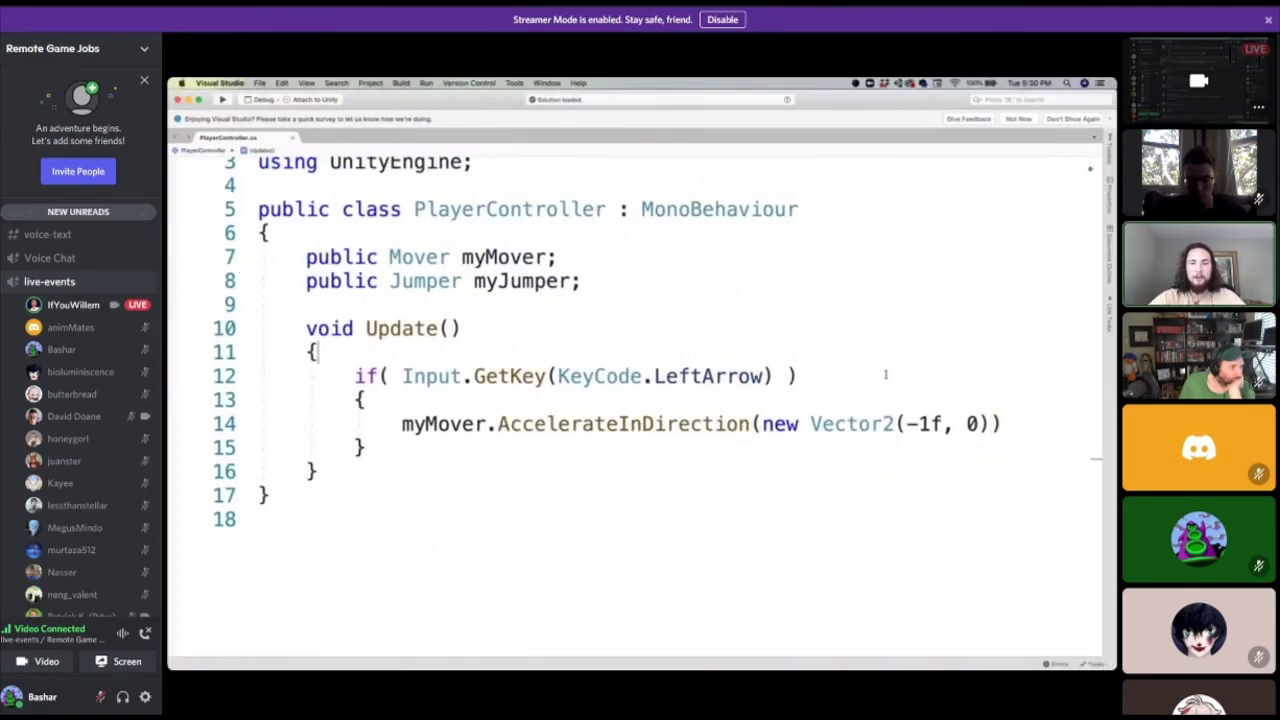
pyautogui.hotkey('ctrl', 'Left')
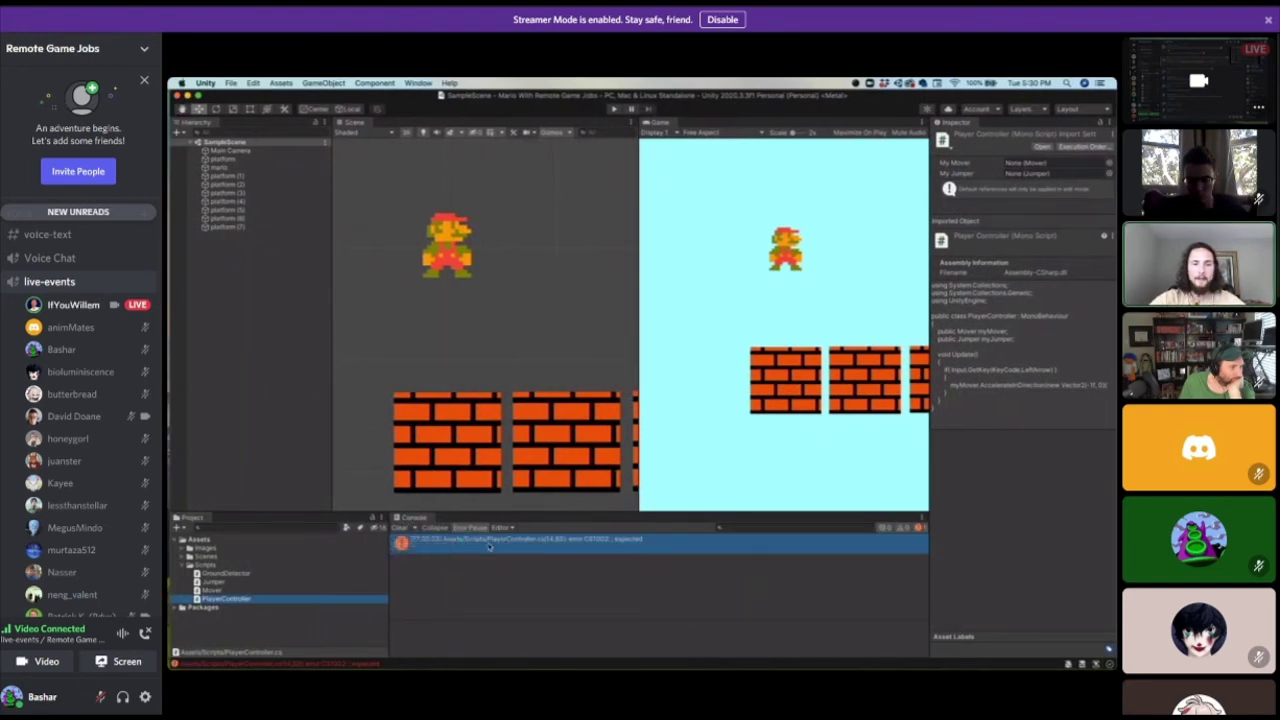
# Open the faulty line from the console error, add the missing semicolon after the AccelerateInDirection call and return to Unity.
pyautogui.doubleClick(583, 550)
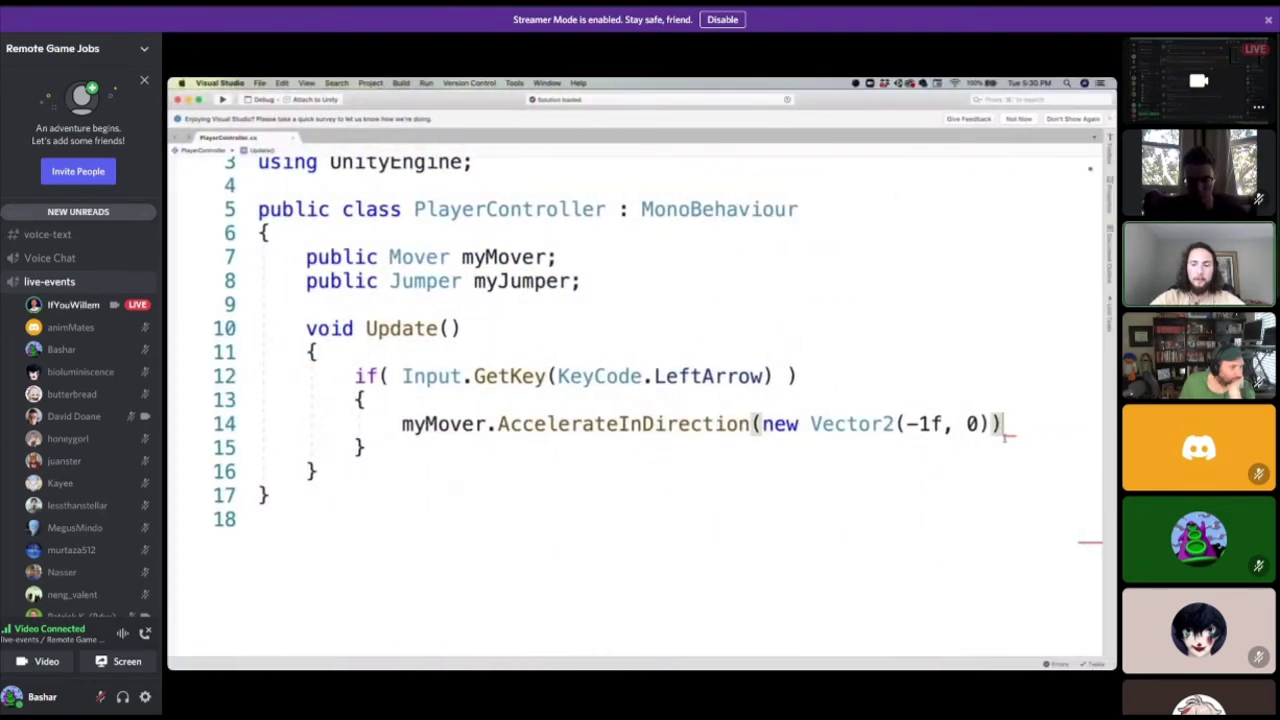
pyautogui.write(';')
pyautogui.press('super+Tab')
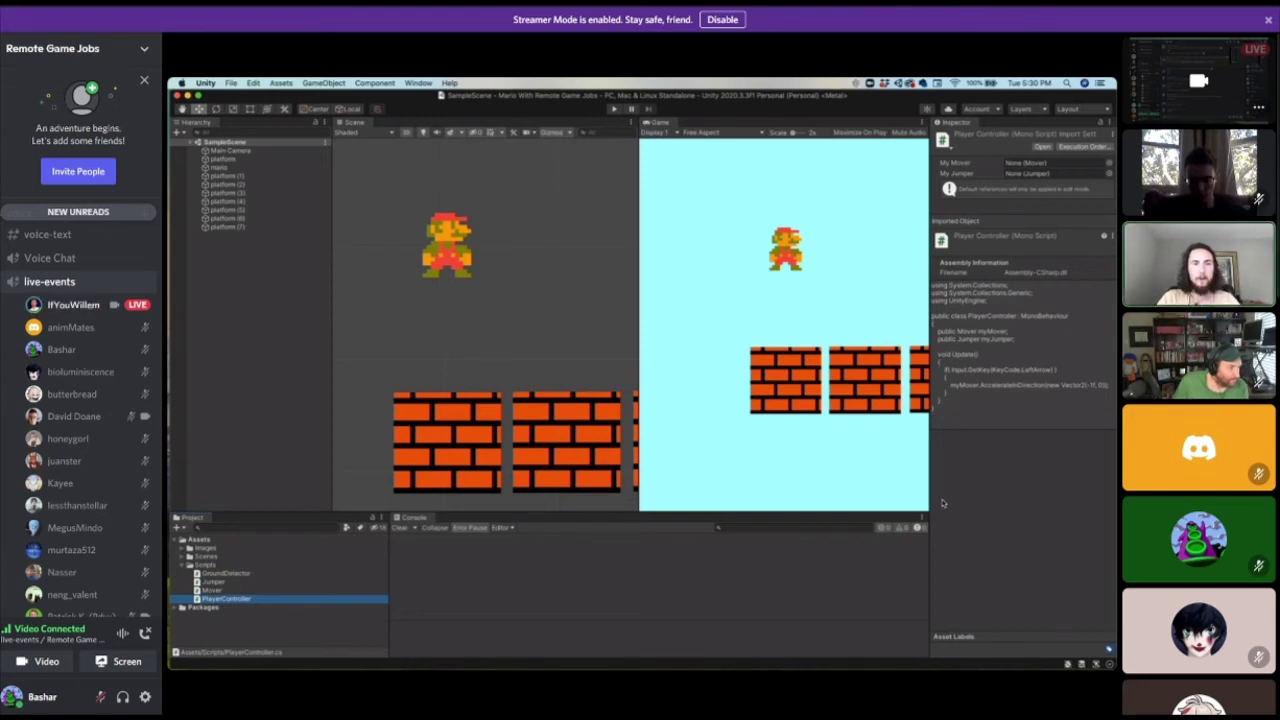
# Select the mario object, play-test the scene by moving Mario left off the platform, and exit play mode.
pyautogui.click(219, 167)
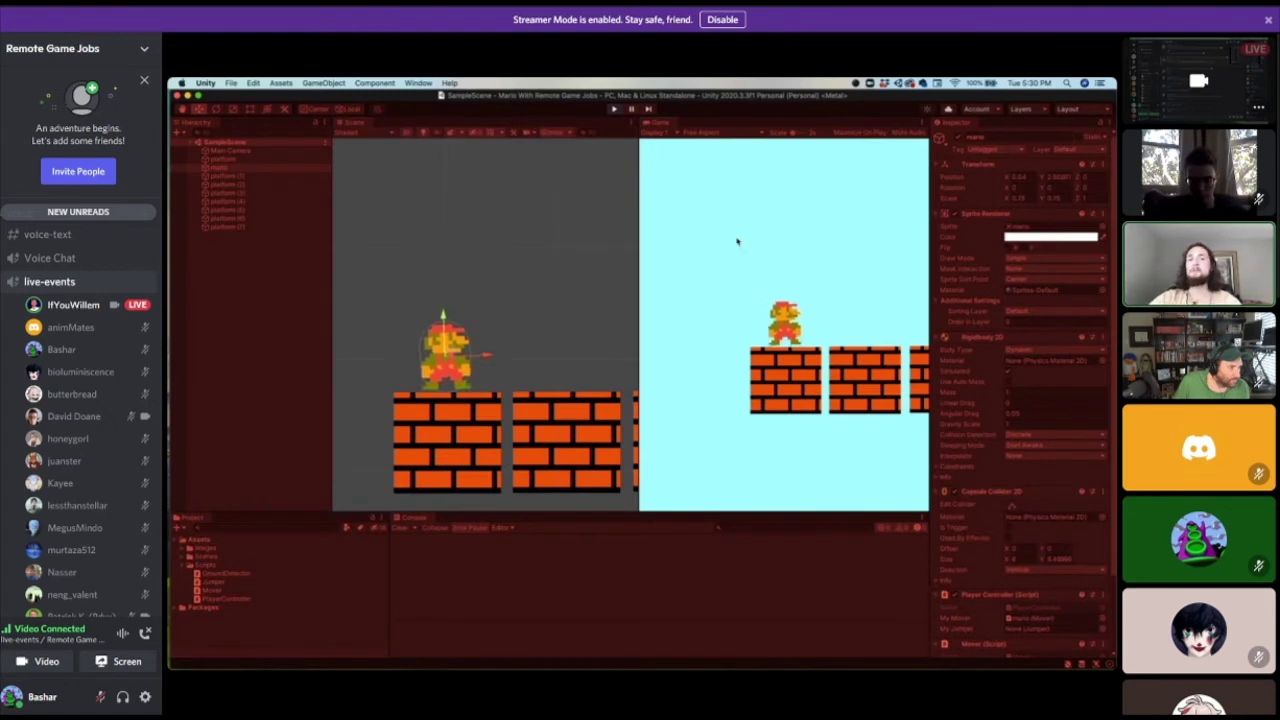
pyautogui.click(615, 109)
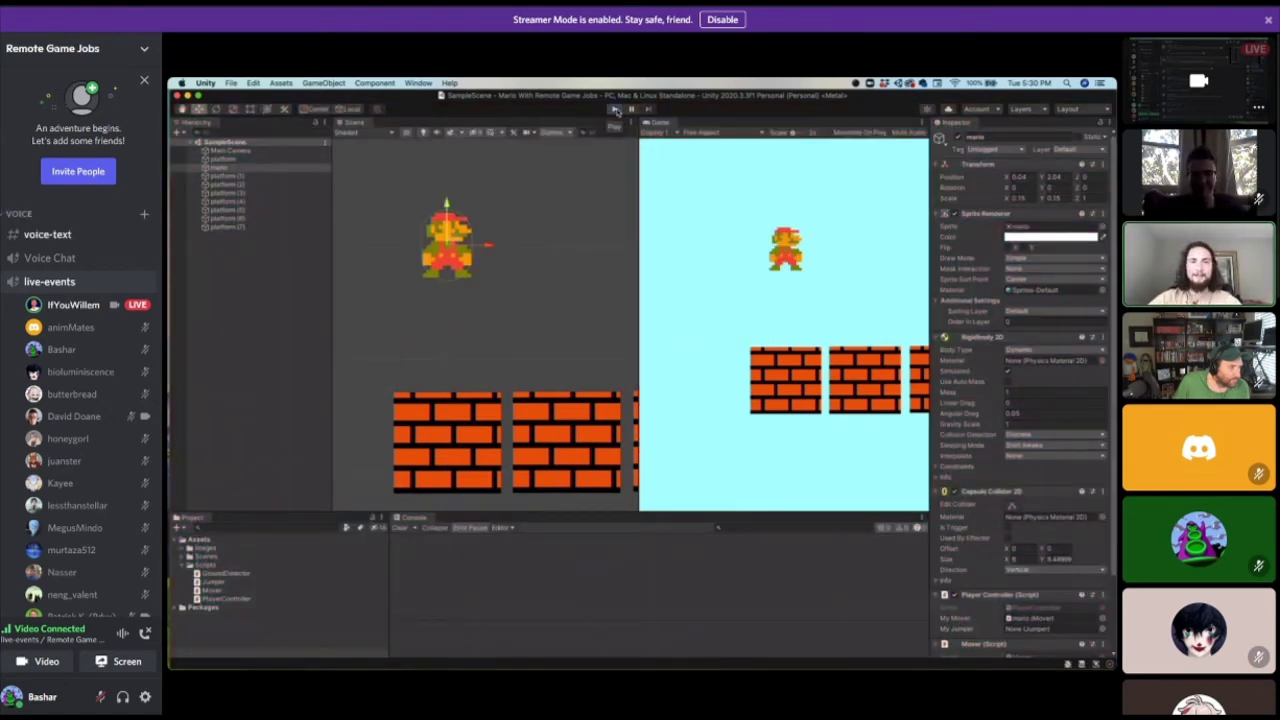
pyautogui.click(616, 109)
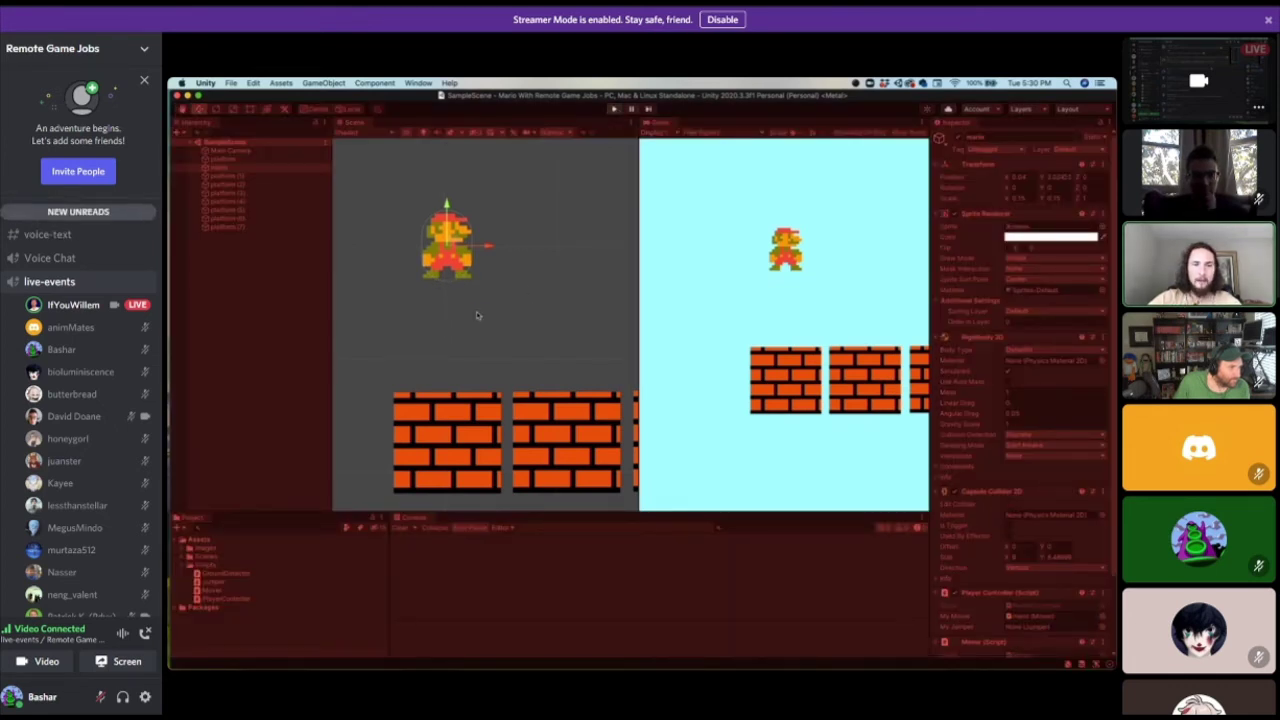
pyautogui.press('a')
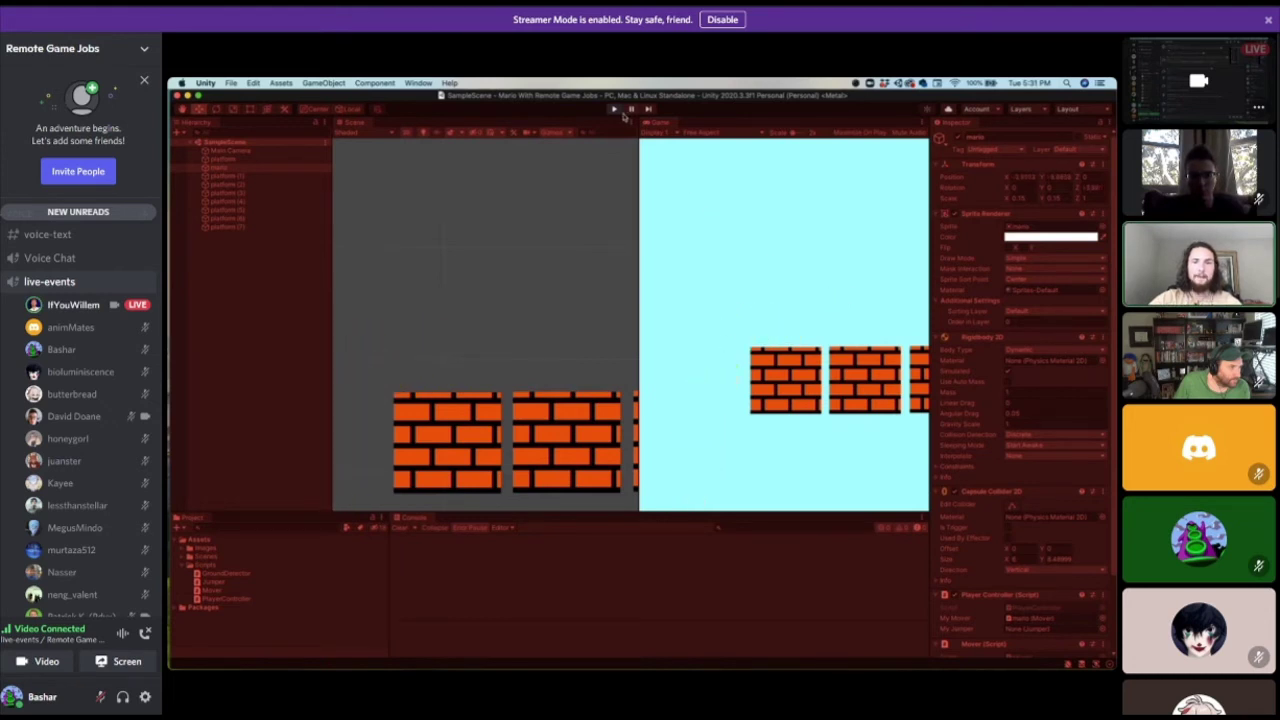
pyautogui.click(616, 109)
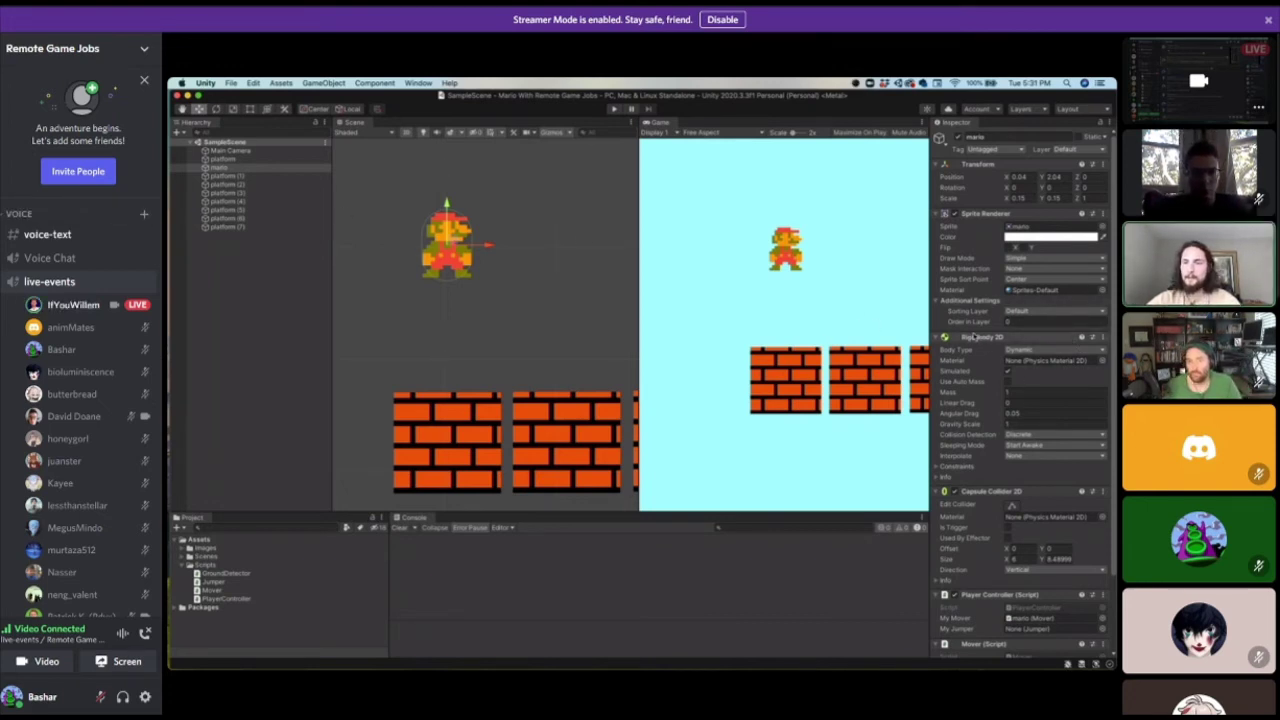
# Expand the Constraints of mario's Rigidbody 2D and enable Freeze Rotation on Z.
pyautogui.click(226, 168)
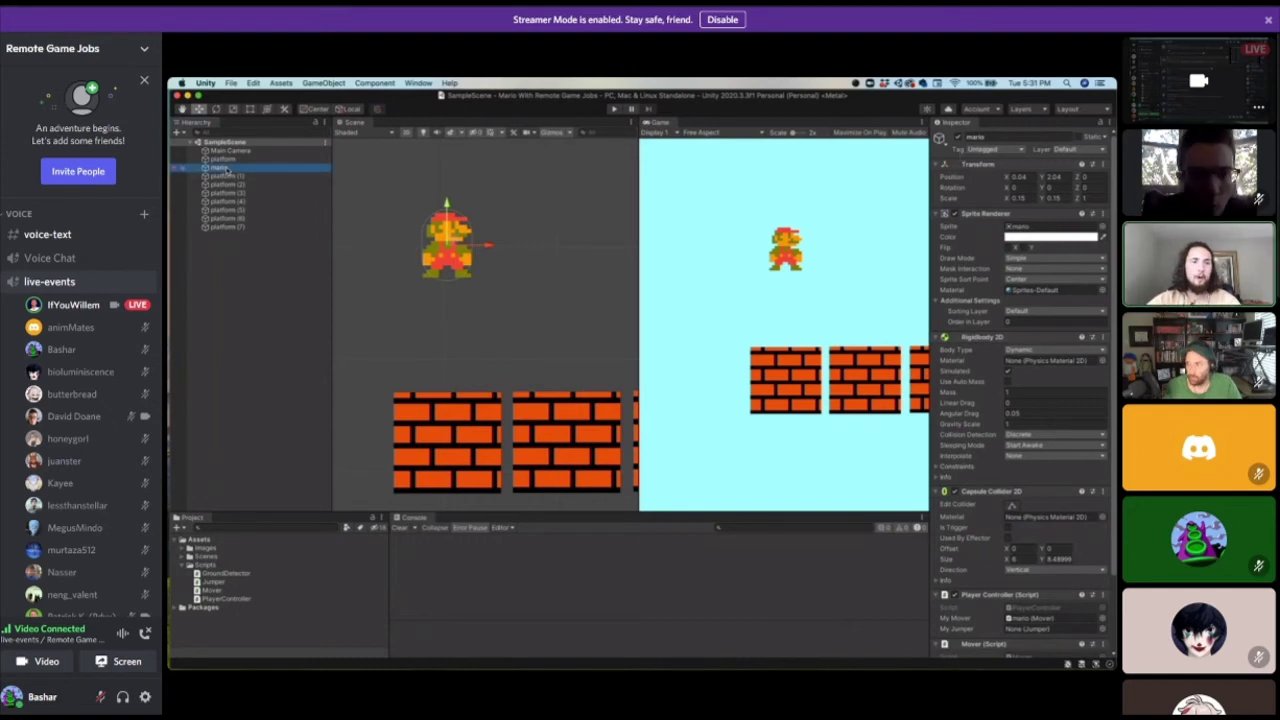
pyautogui.scroll(-3, 1021, 364)
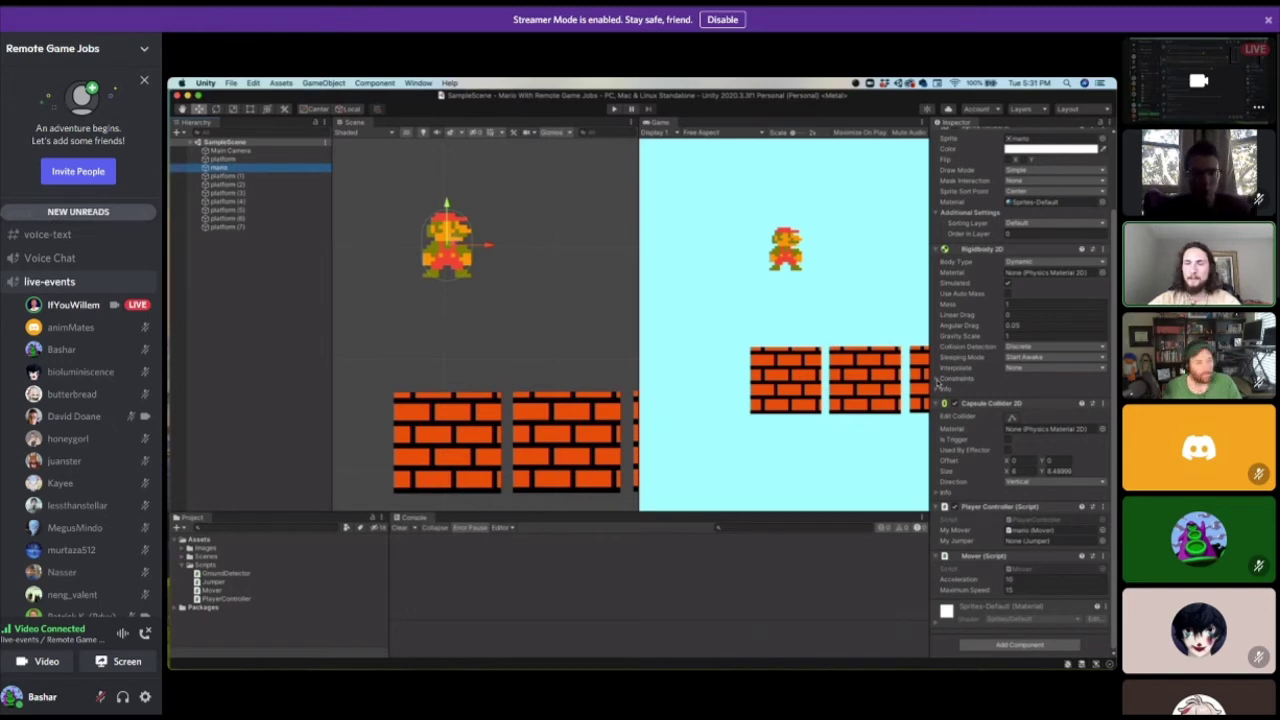
pyautogui.click(938, 380)
pyautogui.click(940, 380)
pyautogui.click(950, 381)
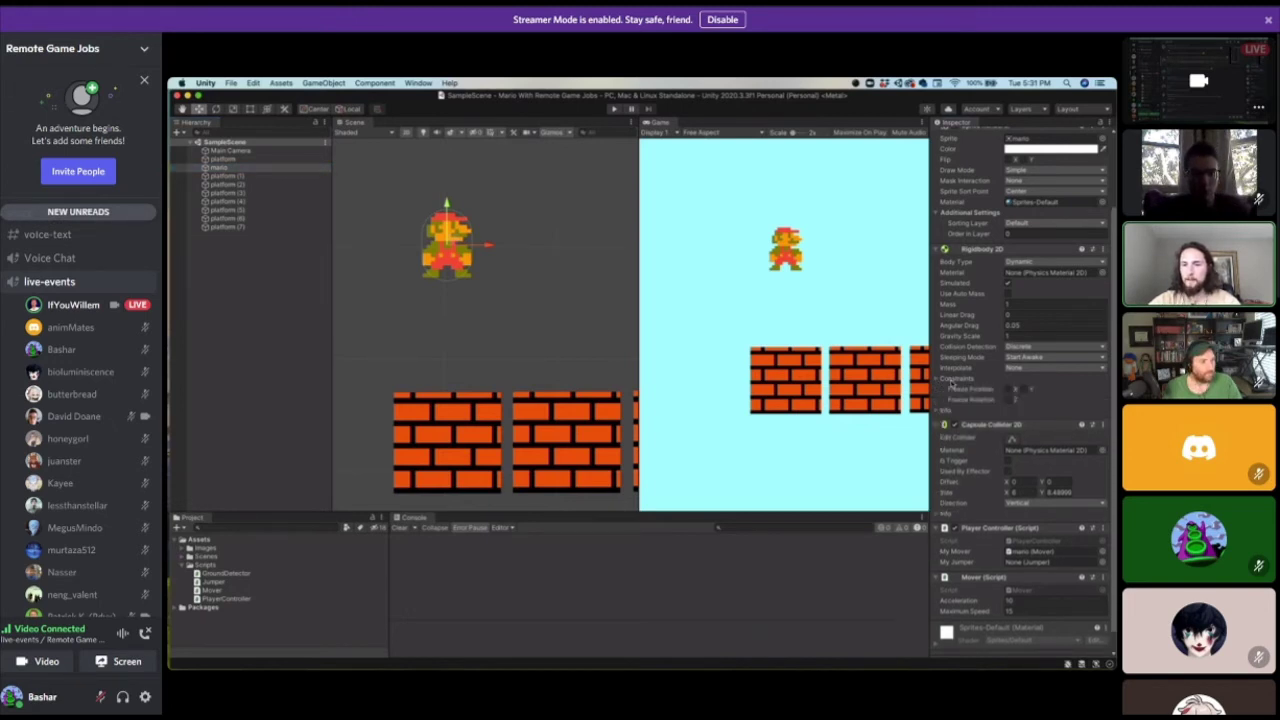
pyautogui.click(950, 381)
pyautogui.click(951, 381)
pyautogui.click(951, 381)
pyautogui.click(951, 381)
pyautogui.click(951, 381)
pyautogui.click(951, 381)
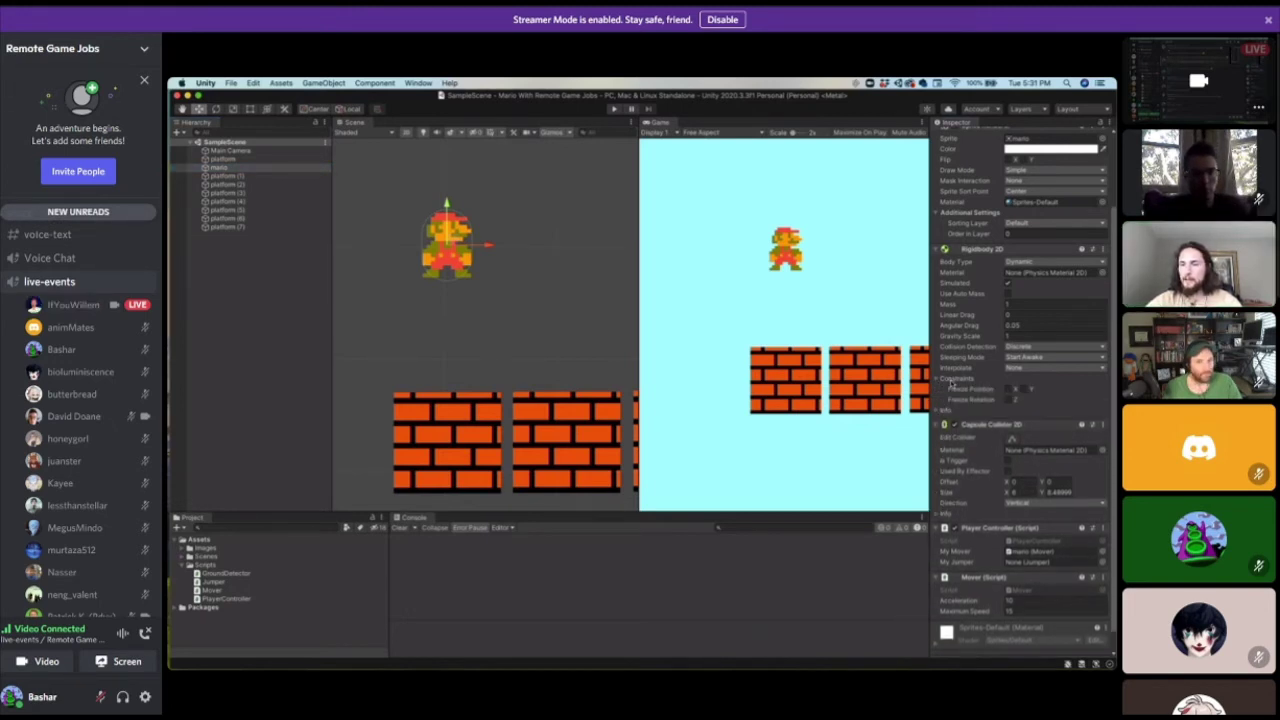
pyautogui.scroll(2, 990, 410)
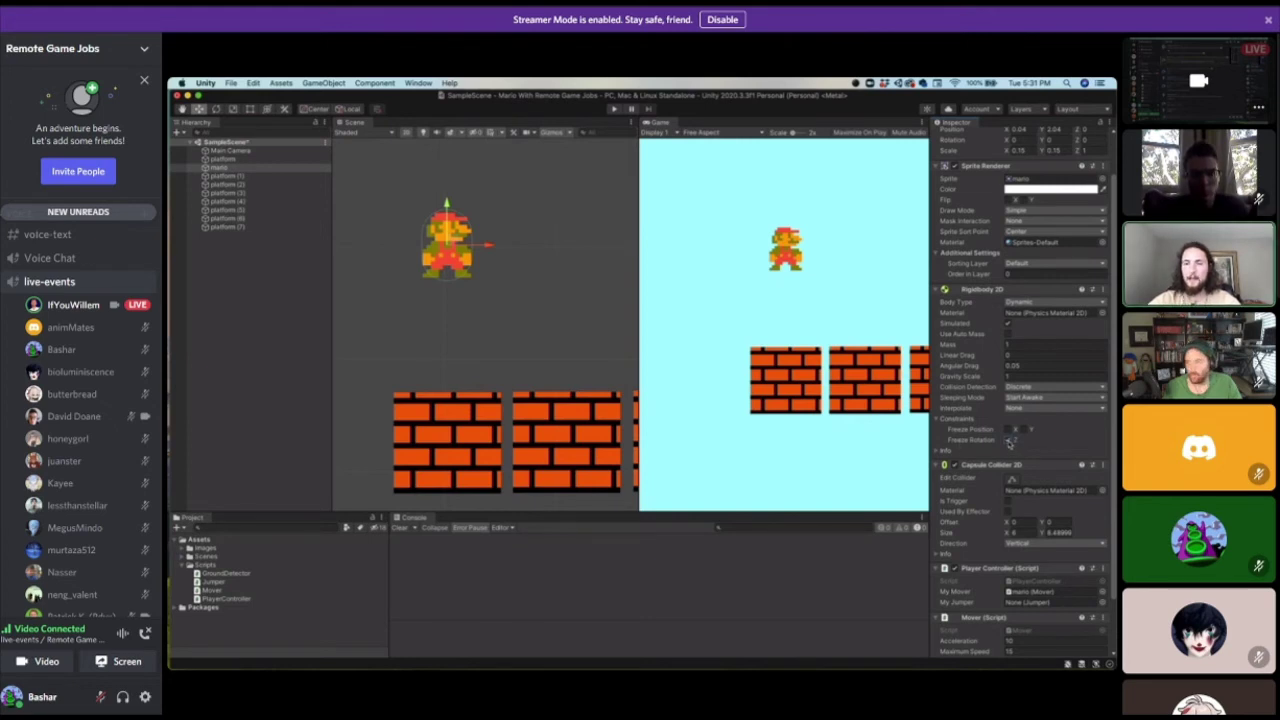
# Run the game again to test moving Mario left with rotation frozen, and stop it.
pyautogui.click(614, 109)
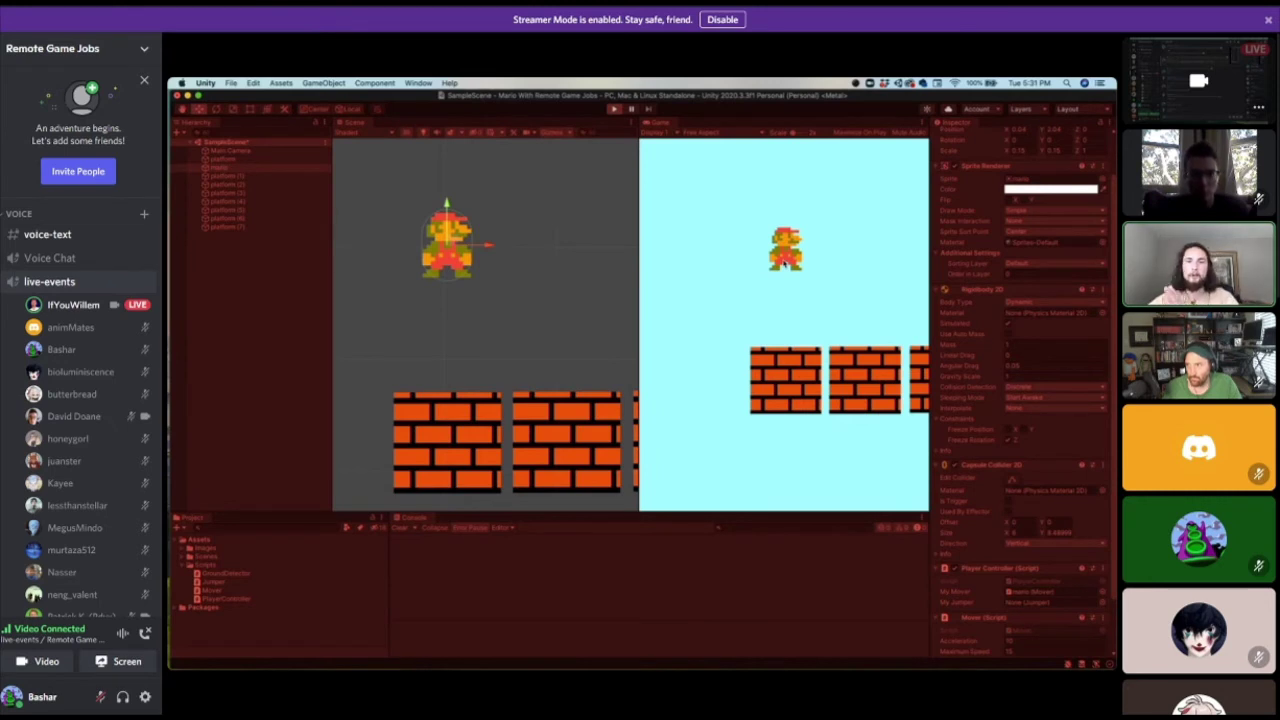
pyautogui.press('Left')
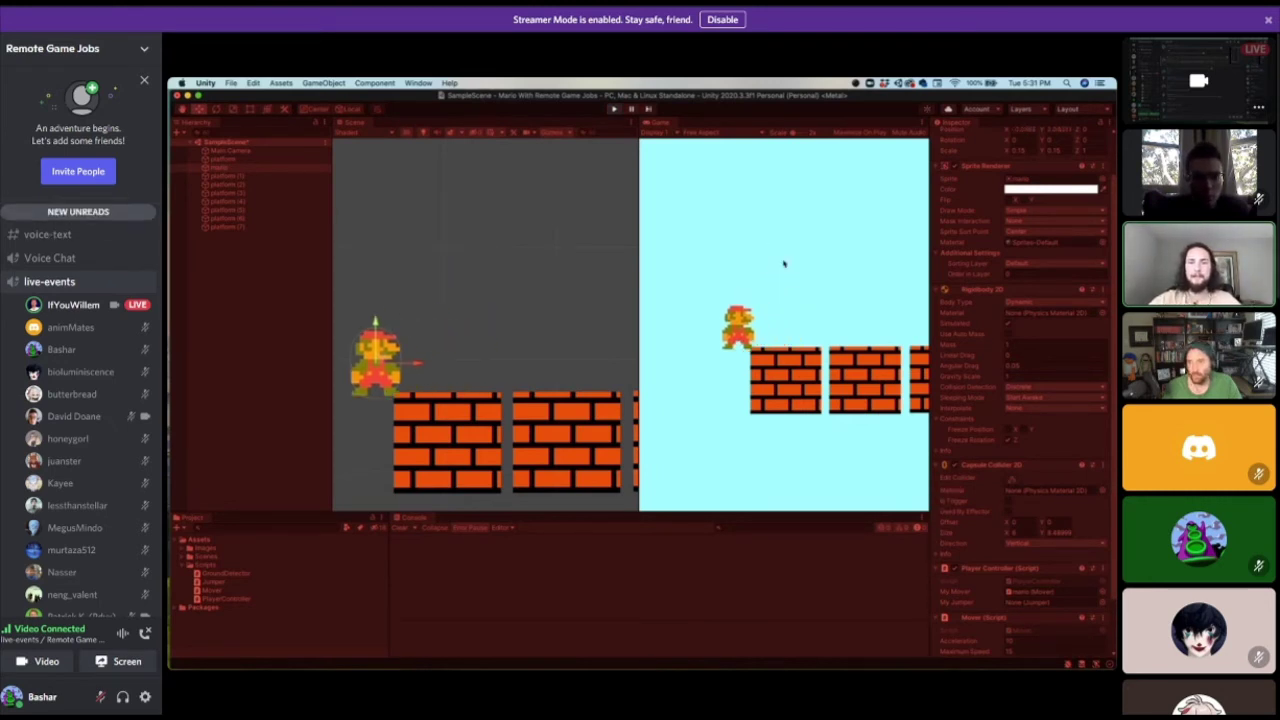
pyautogui.click(614, 109)
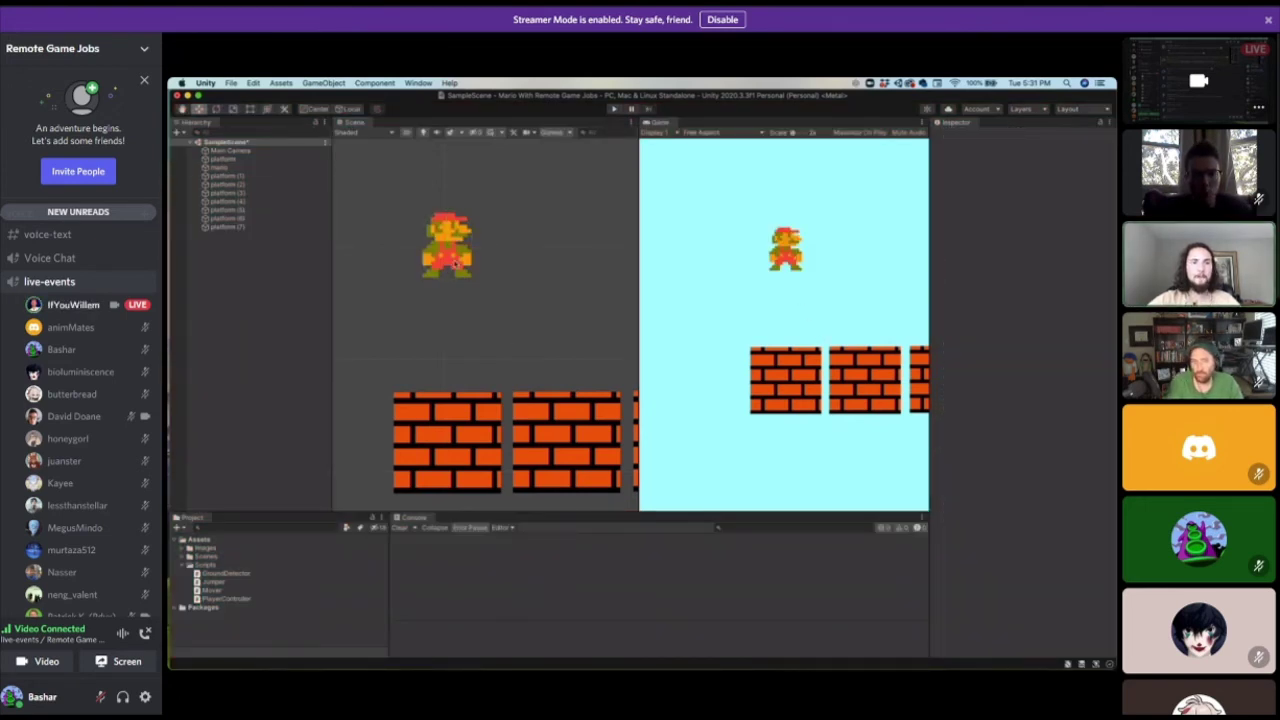
# Save the scene and review the mario object's components down to the Mover script.
pyautogui.click(220, 168)
pyautogui.press('super+s')
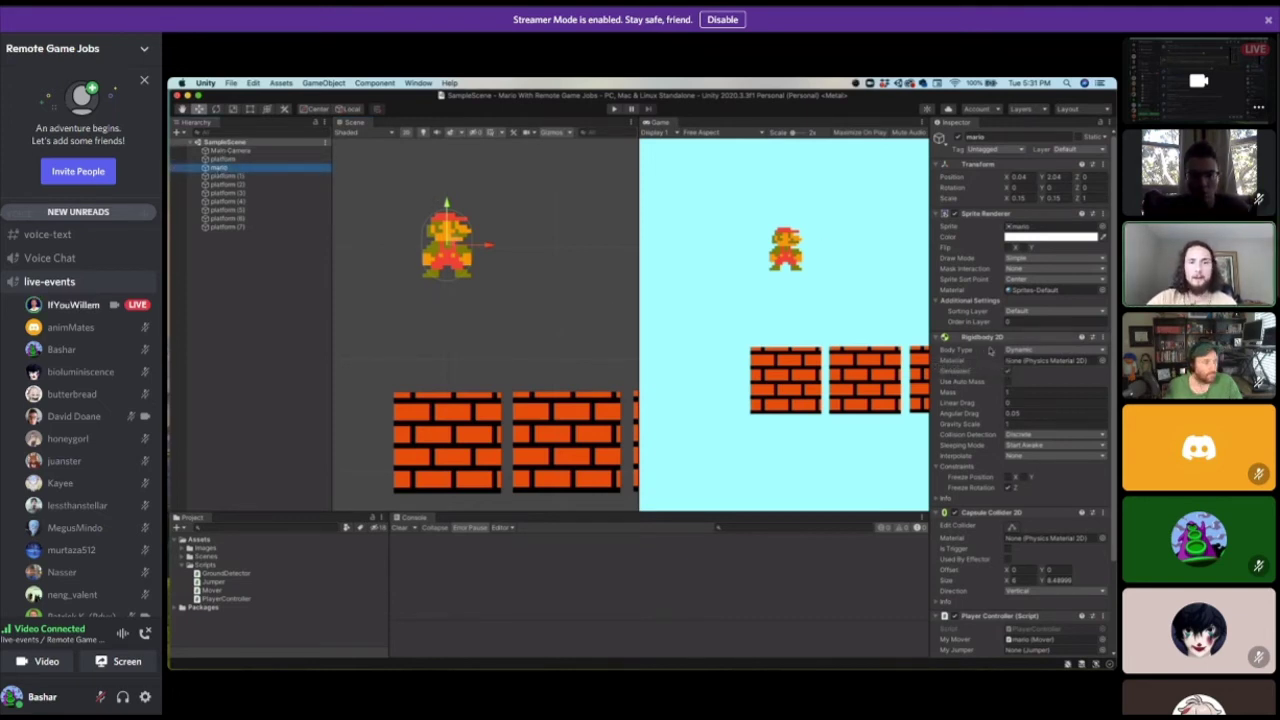
pyautogui.scroll(-3, 968, 334)
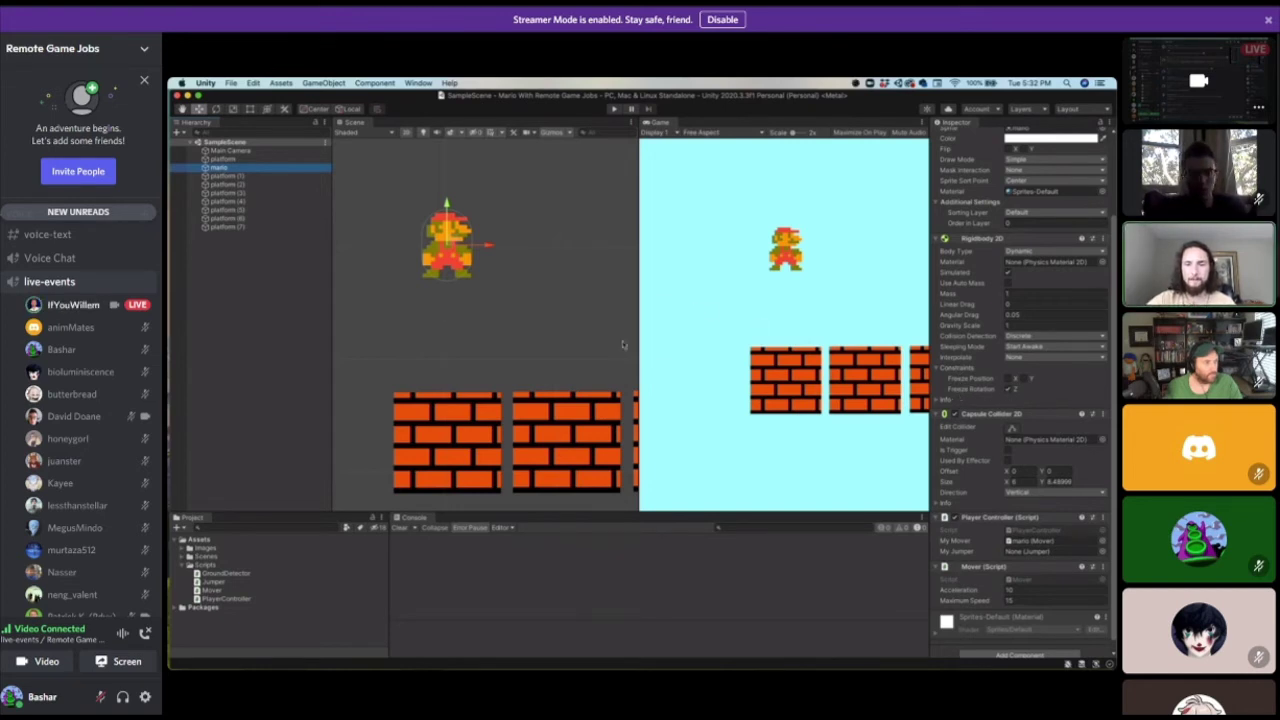
# Switch to the PlayerController script in Visual Studio and duplicate the LeftArrow if block beneath the original inside Update().
pyautogui.hotkey('ctrl', 'Right')
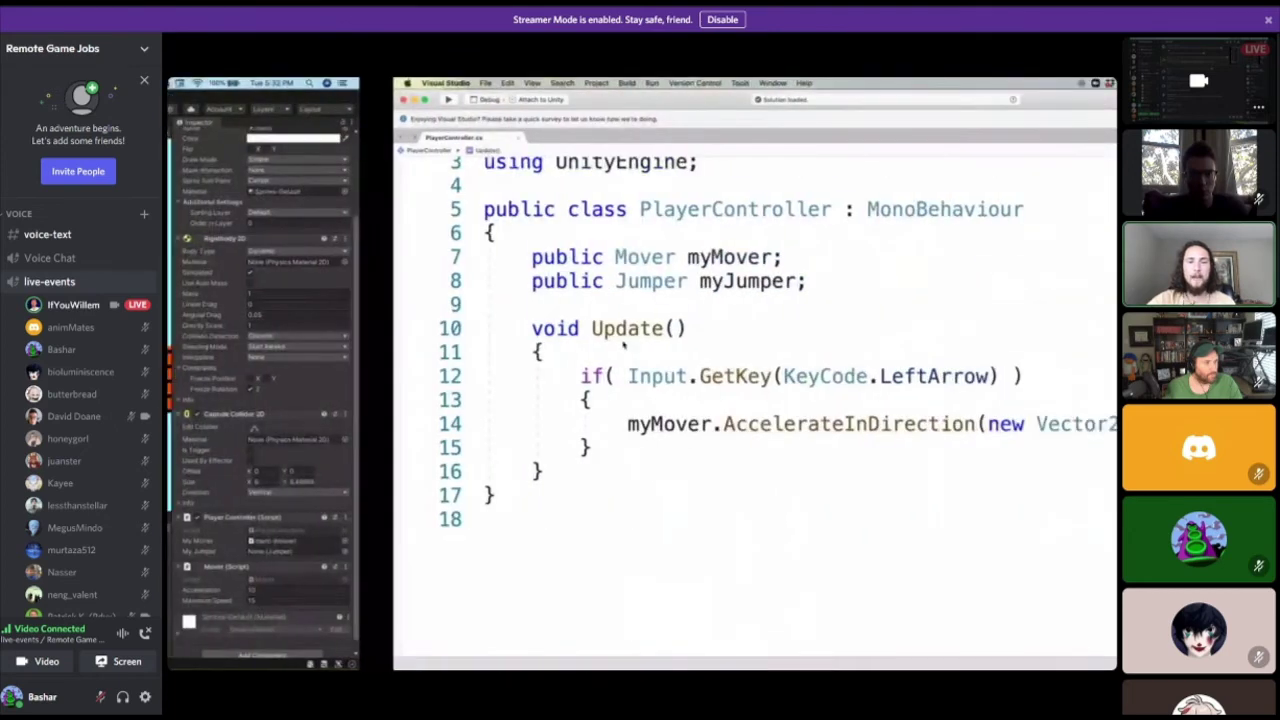
pyautogui.hotkey('ctrl', 'Left')
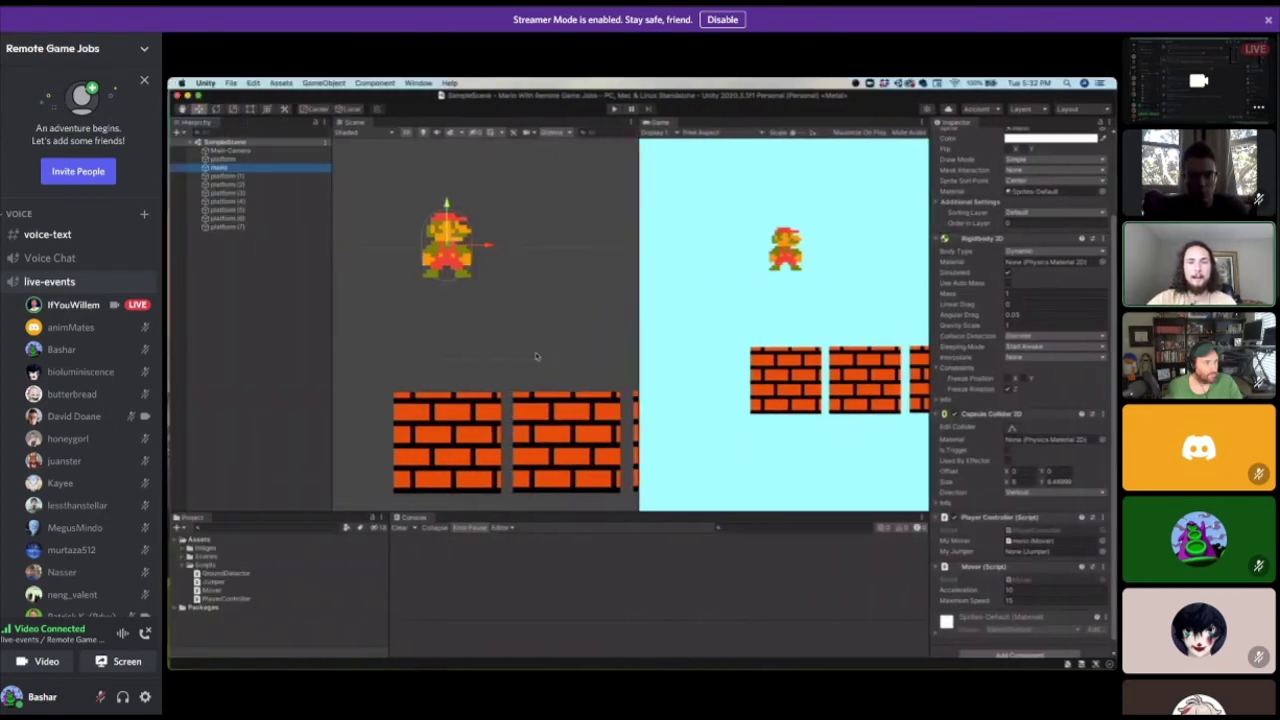
pyautogui.hotkey('ctrl', 'Right')
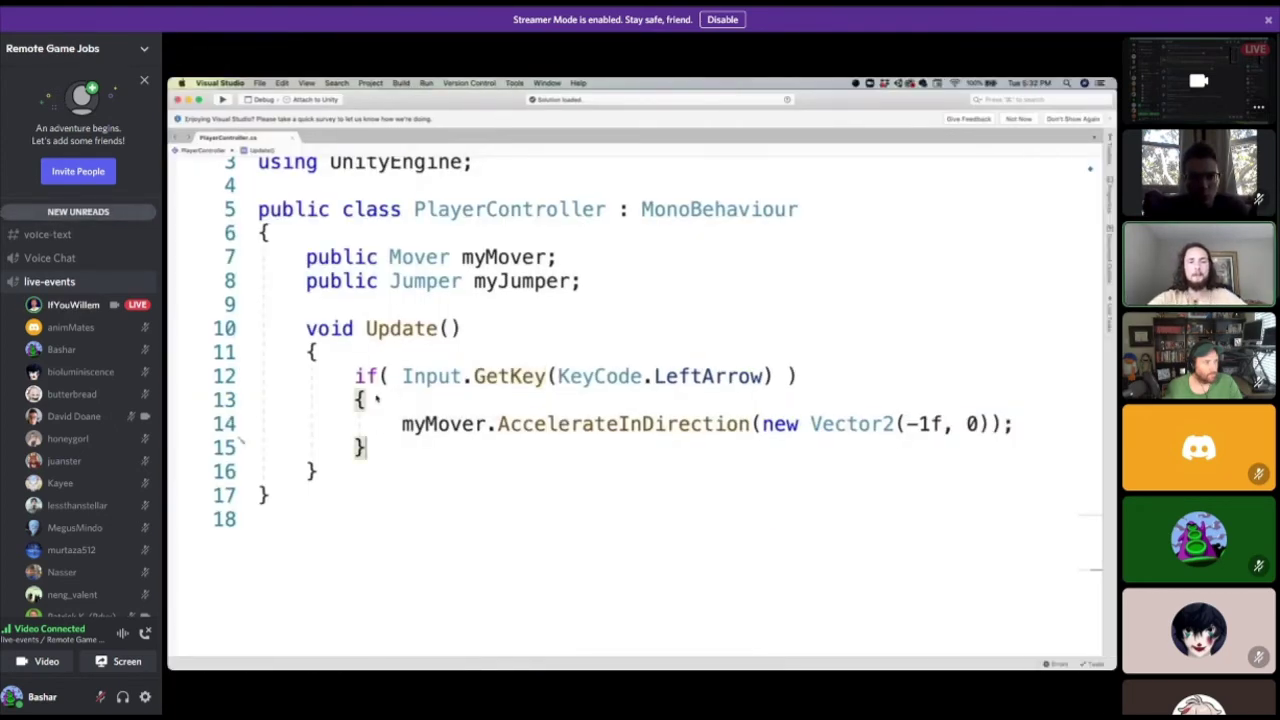
pyautogui.moveTo(370, 448); pyautogui.dragTo(356, 376)
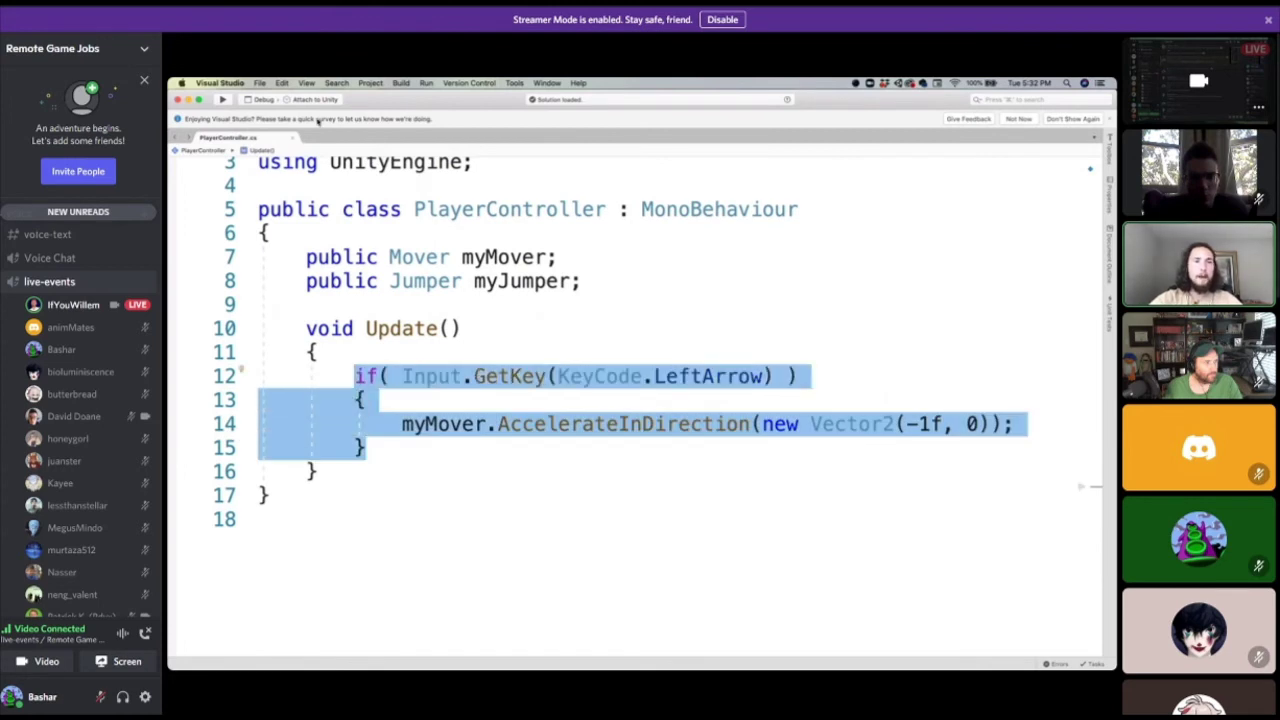
pyautogui.click(428, 310)
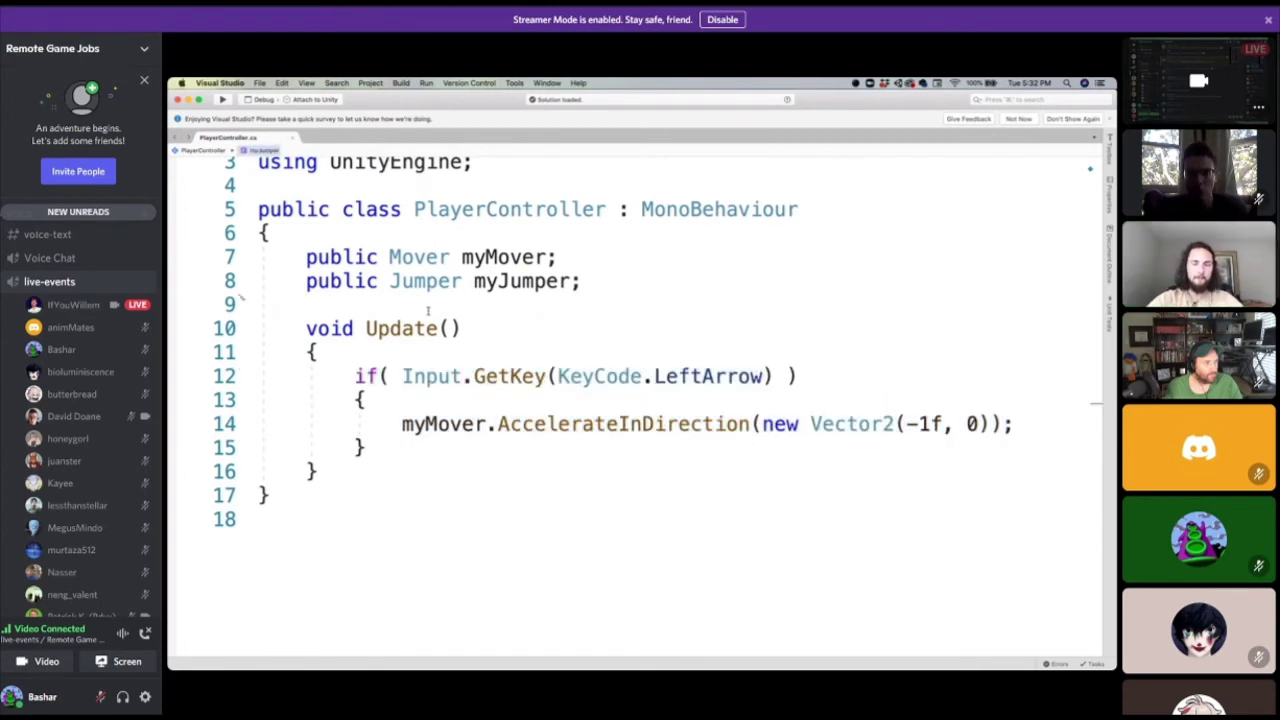
pyautogui.moveTo(370, 447); pyautogui.dragTo(354, 376)
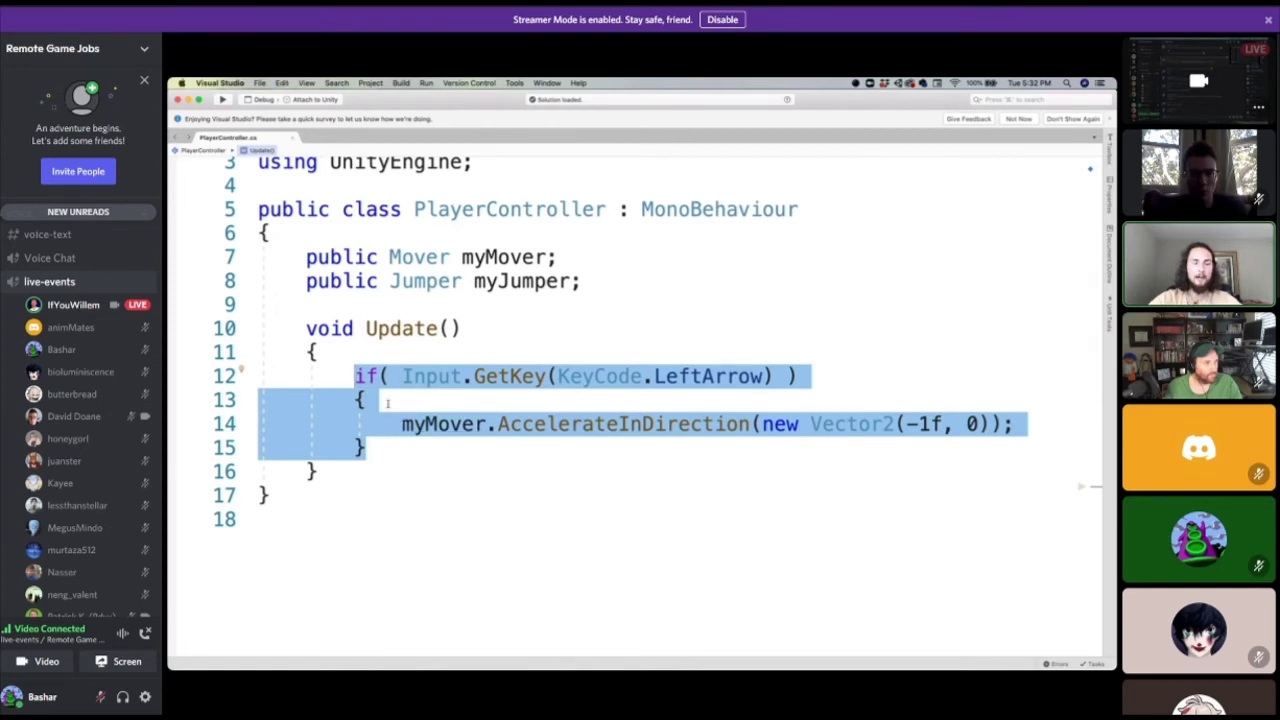
pyautogui.click(381, 446)
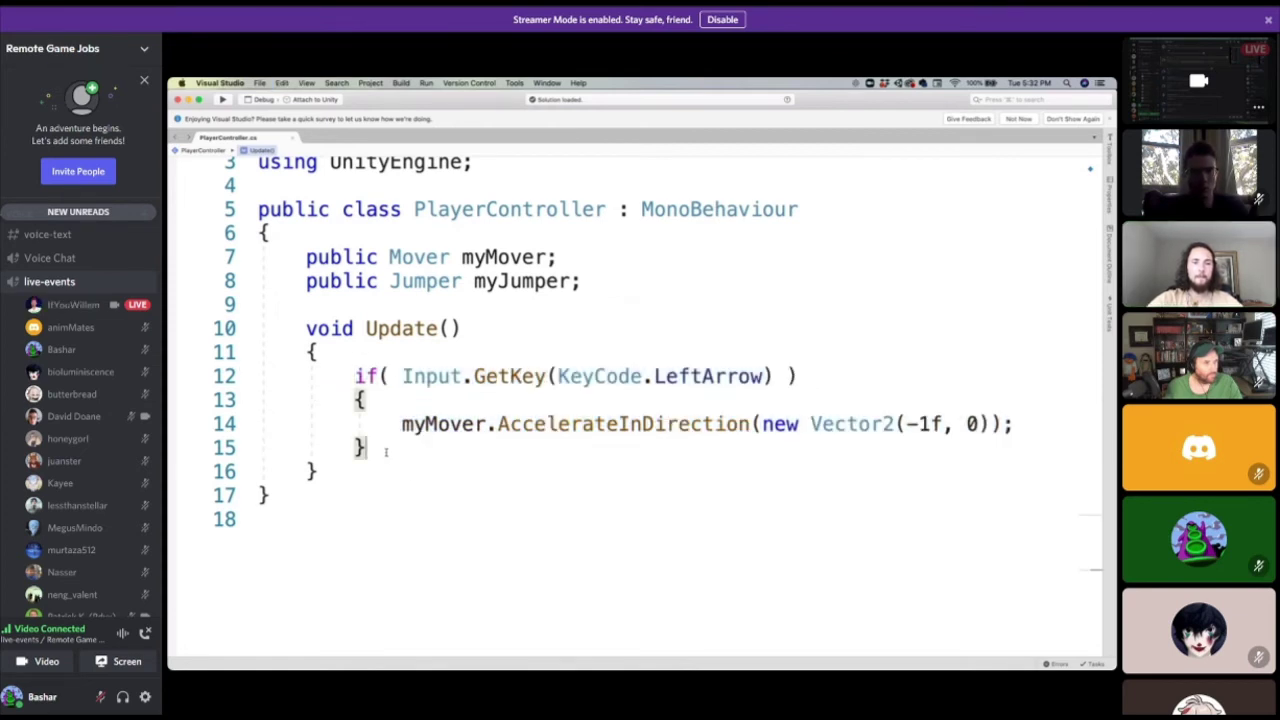
pyautogui.press('Return')
pyautogui.press('Return')
pyautogui.write('if (Input.GetKey(KeyCode.LeftArrow)) {     myMover.AccelerateInDirection(new Vector2(-1f, 0)); }')
pyautogui.scroll(-3, 331, 369)
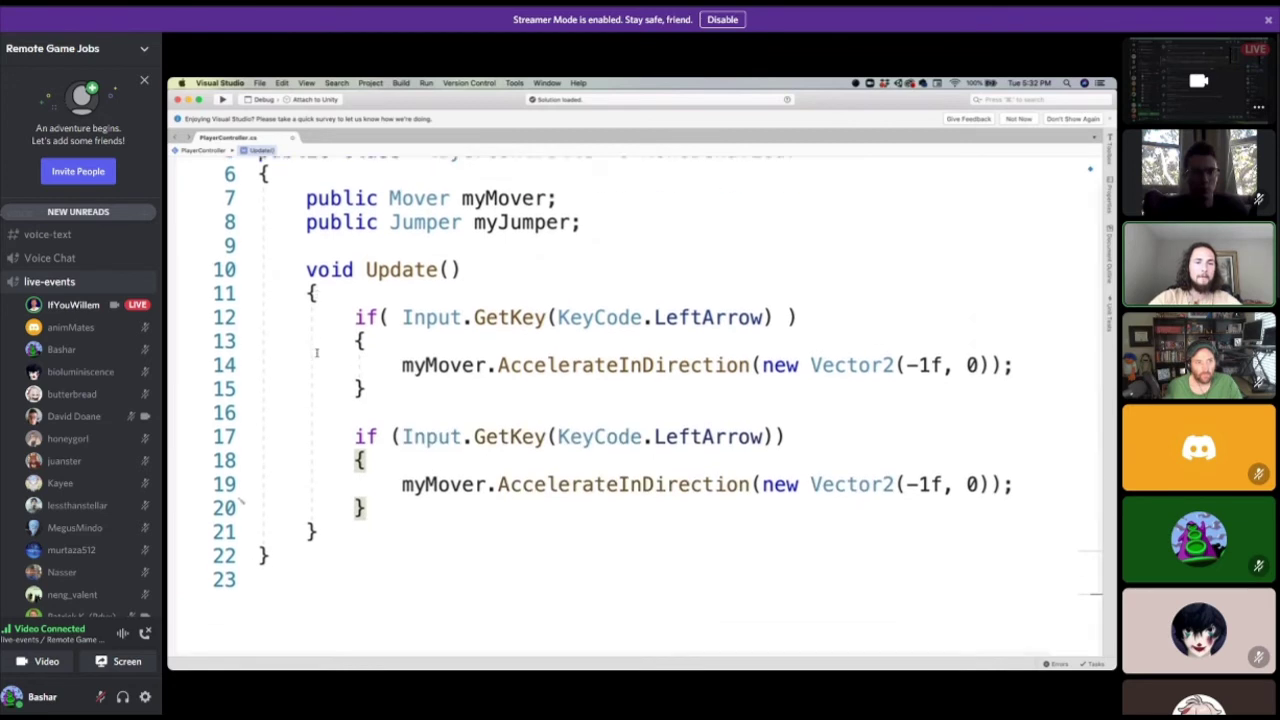
pyautogui.press('Down')
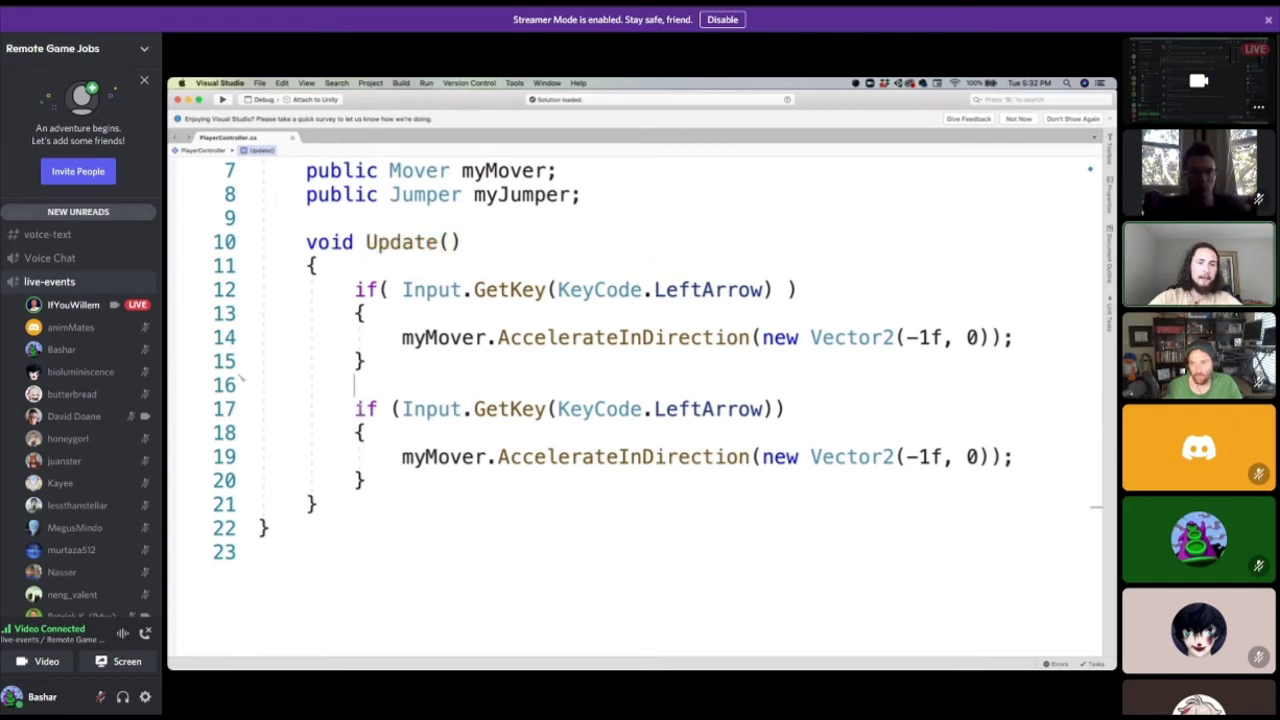
# Change the key checked in the second if block to KeyCode.RightArrow.
pyautogui.moveTo(355, 408); pyautogui.dragTo(1024, 473)
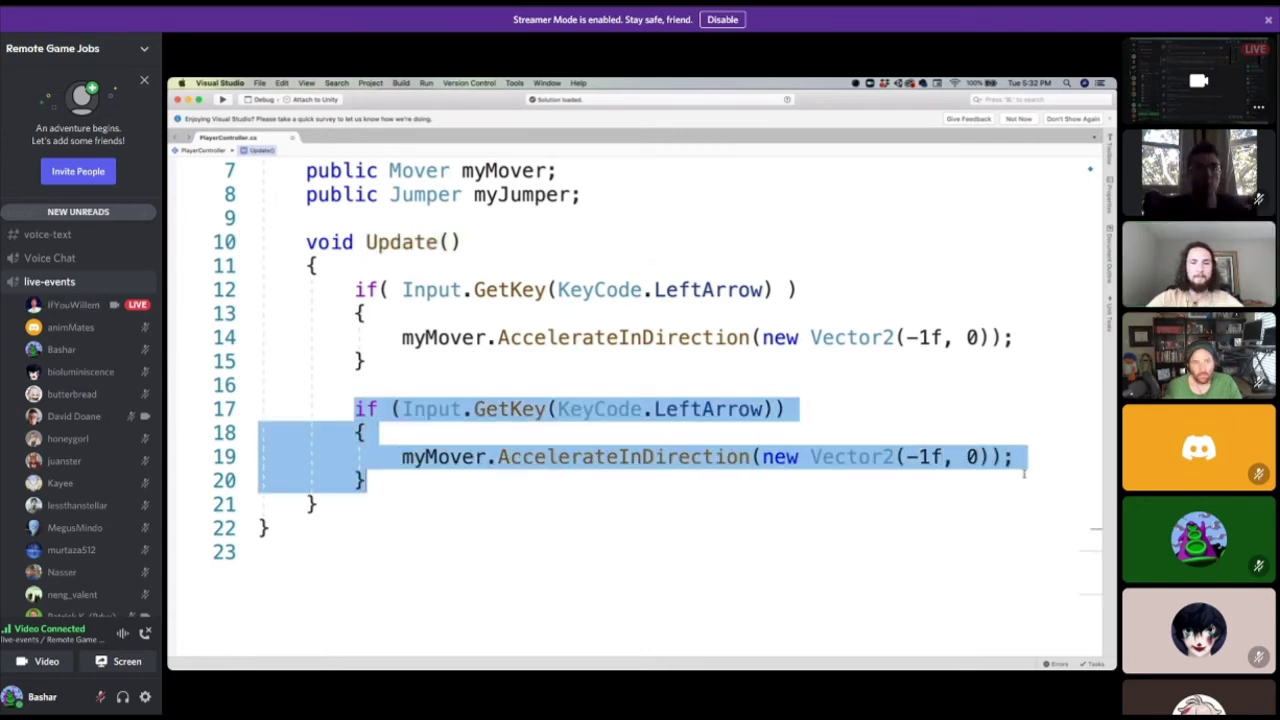
pyautogui.click(723, 503)
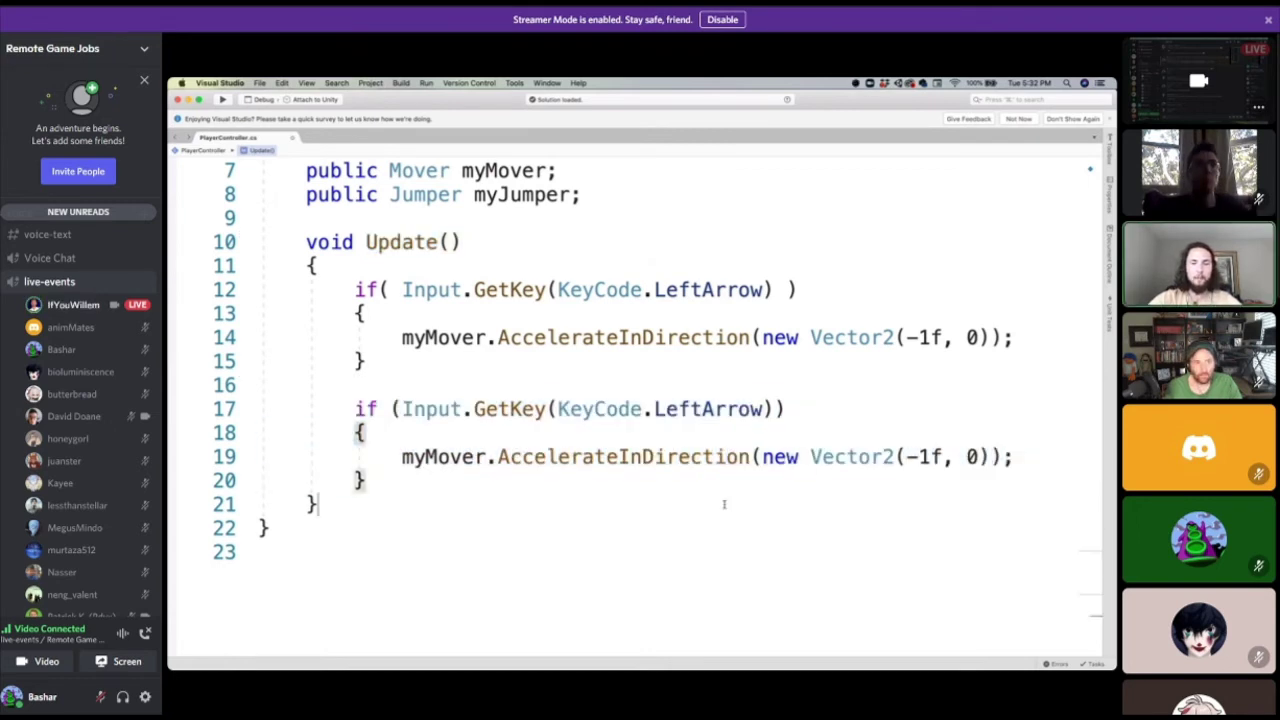
pyautogui.click(680, 408)
pyautogui.click(521, 457)
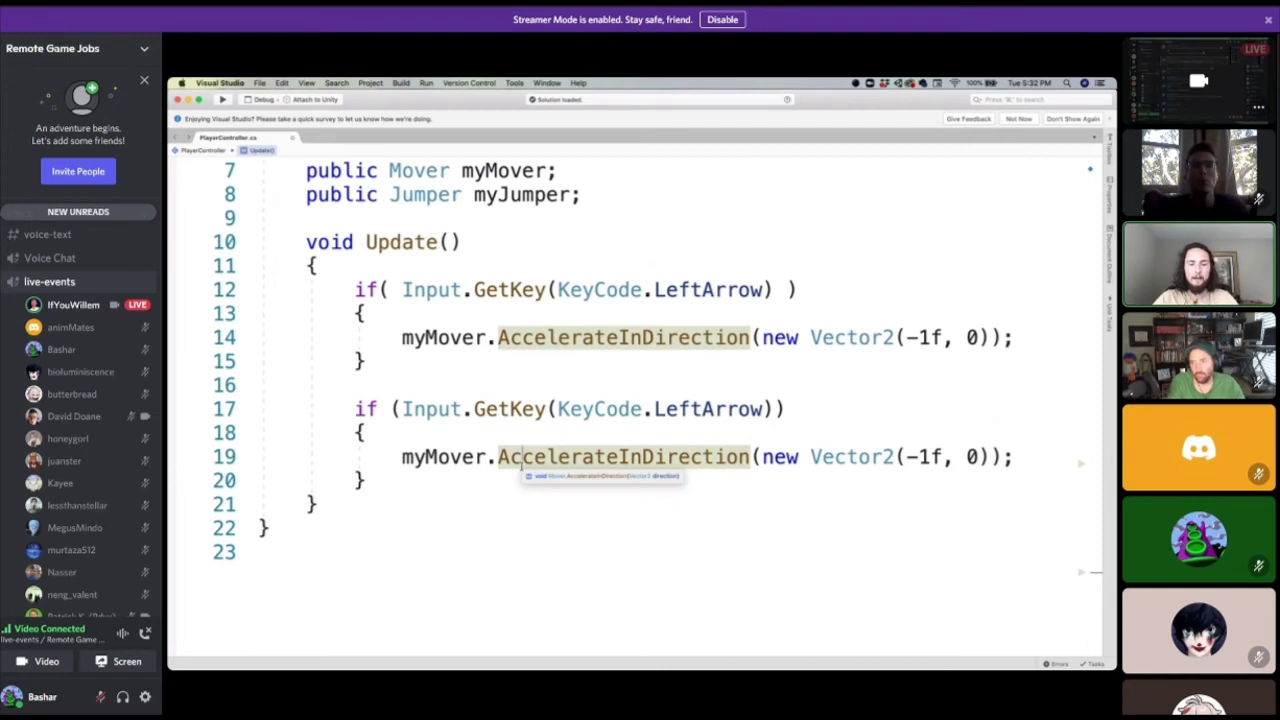
pyautogui.click(705, 409)
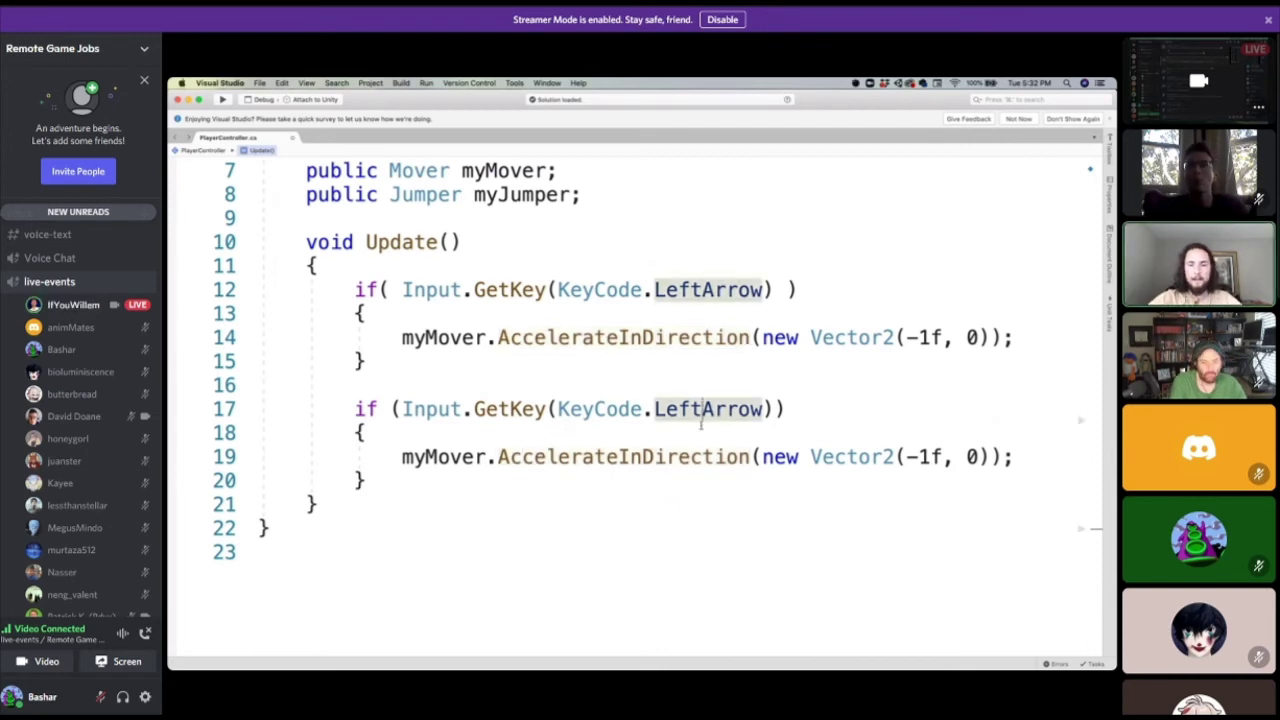
pyautogui.doubleClick(703, 412)
pyautogui.click(701, 411)
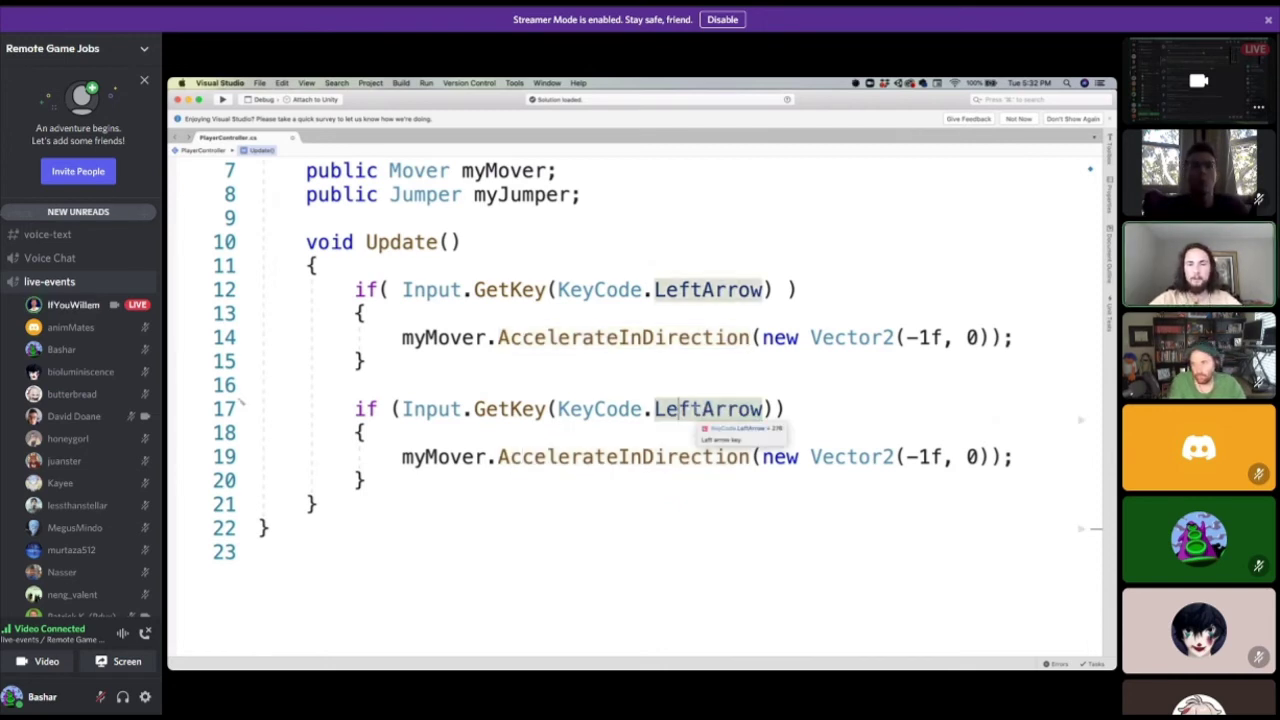
pyautogui.press('BackSpace')
pyautogui.press('BackSpace')
pyautogui.press('BackSpace')
pyautogui.press('BackSpace')
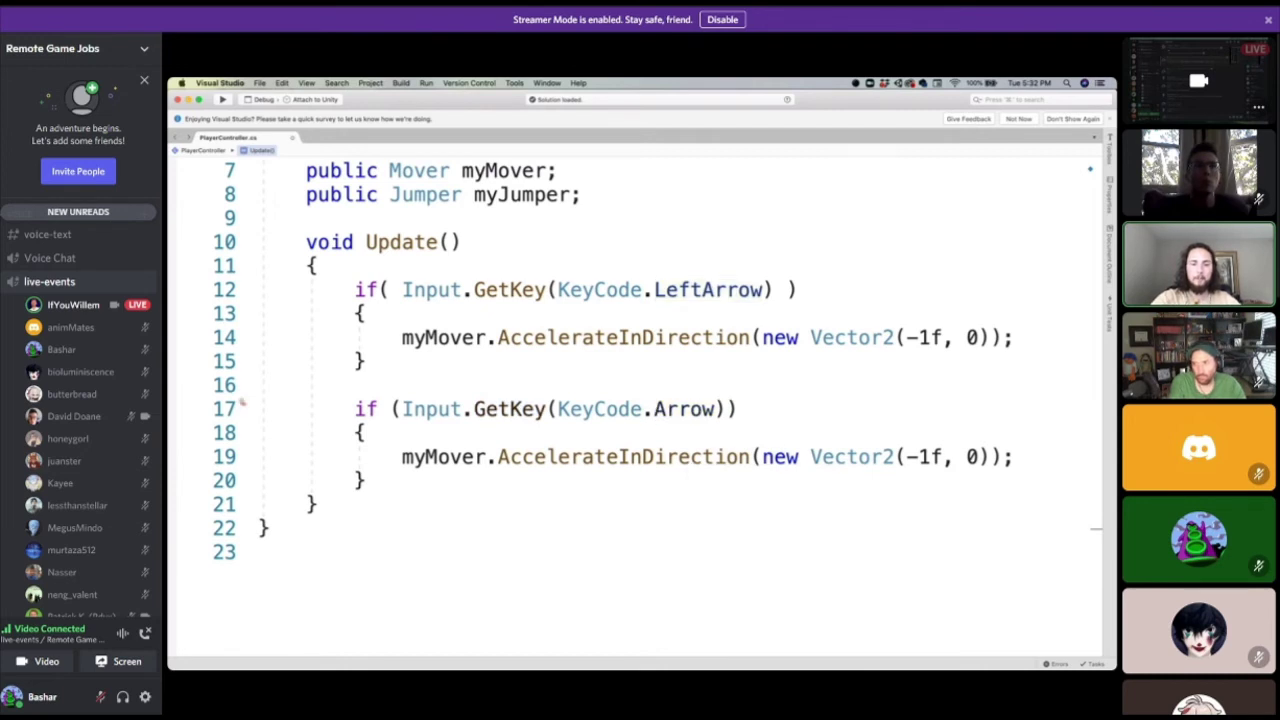
pyautogui.write('Right')
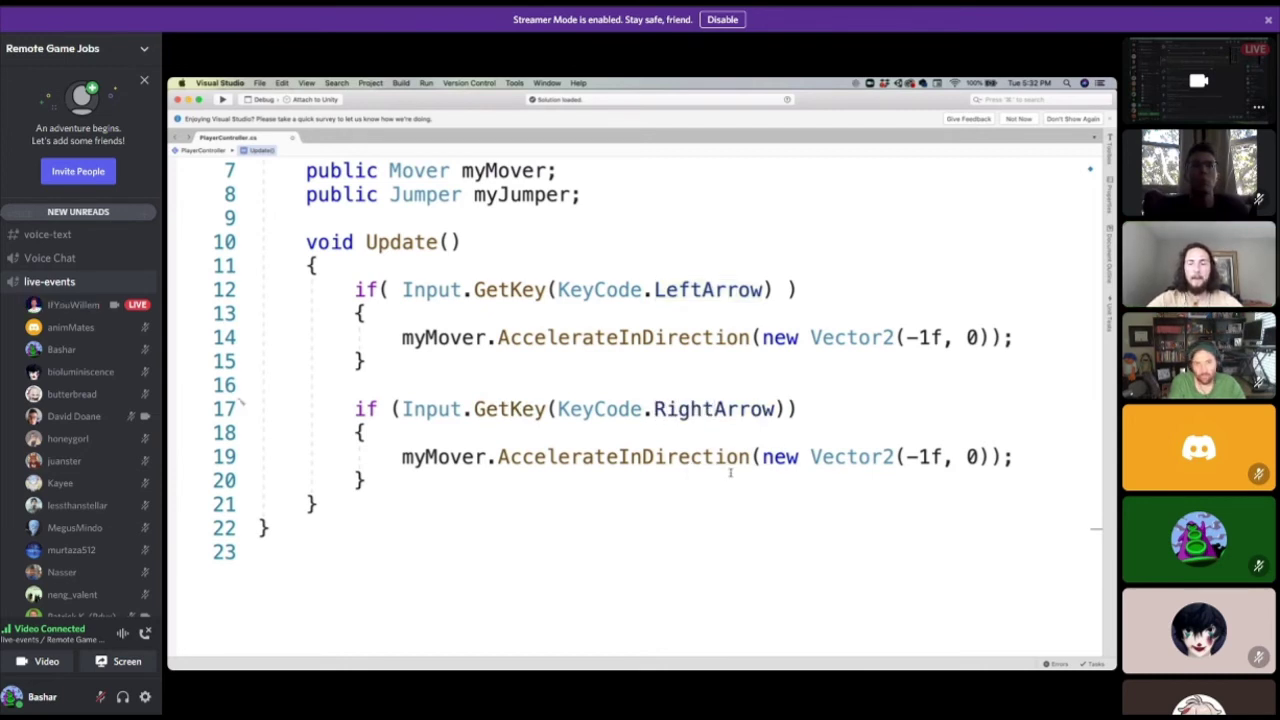
# Make the x value of the Vector2 in the RightArrow block positive, so it reads new Vector2(1f, 0).
pyautogui.doubleClick(728, 460)
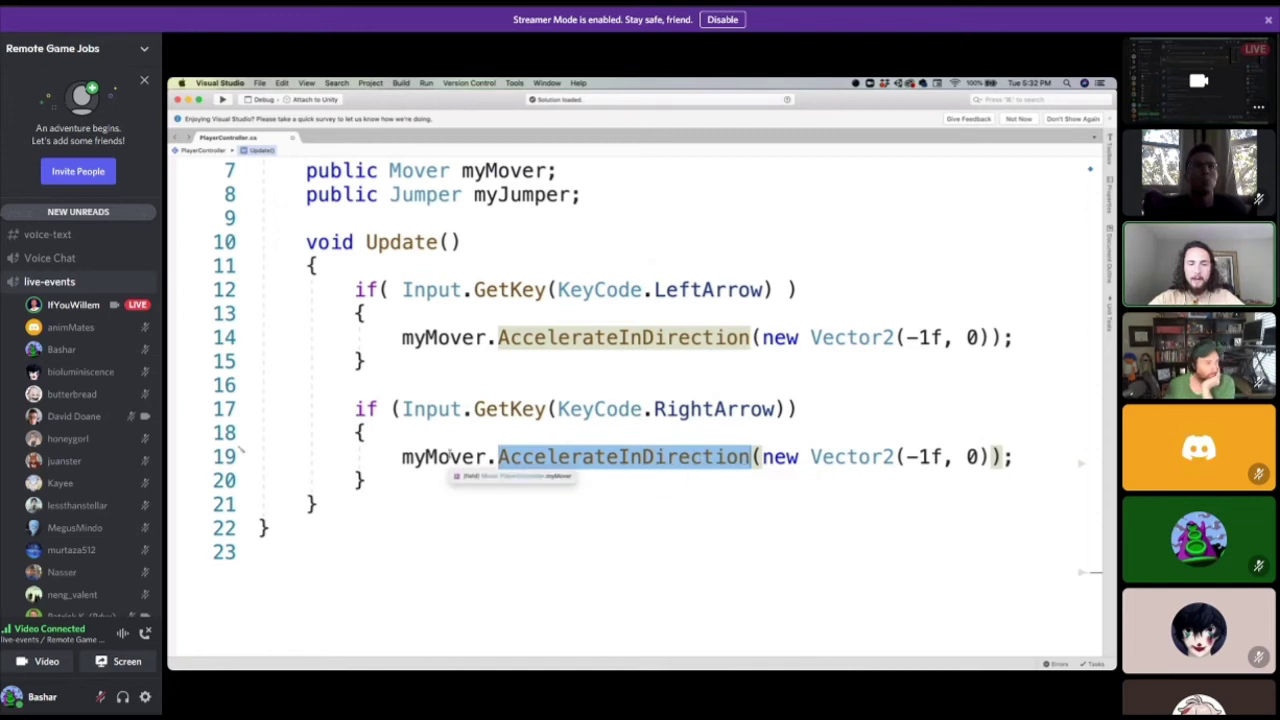
pyautogui.doubleClick(850, 456)
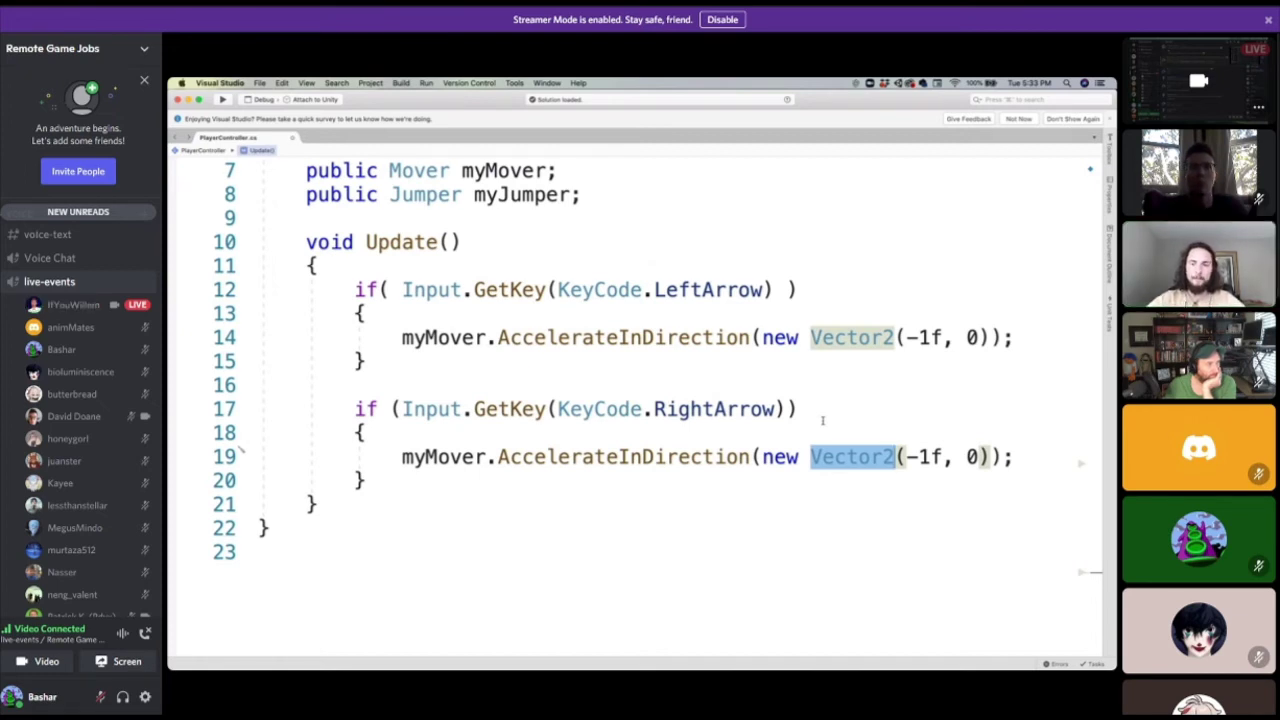
pyautogui.tripleClick(908, 340)
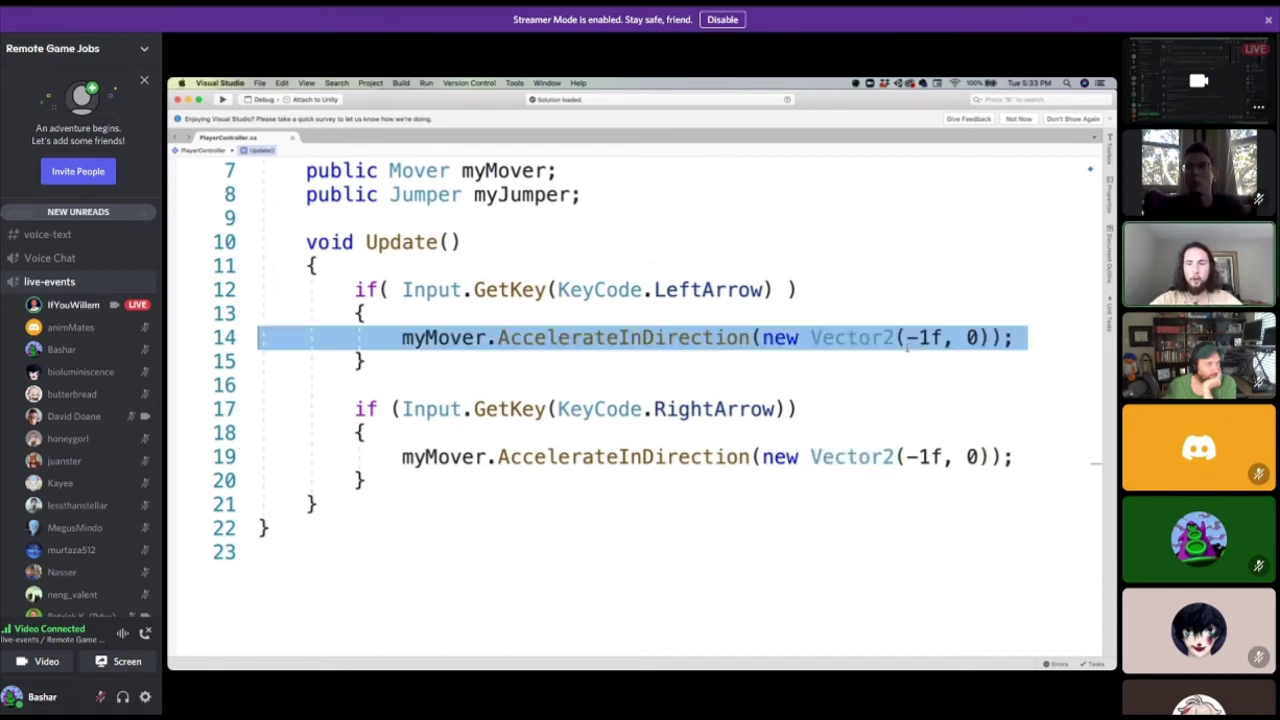
pyautogui.doubleClick(929, 338)
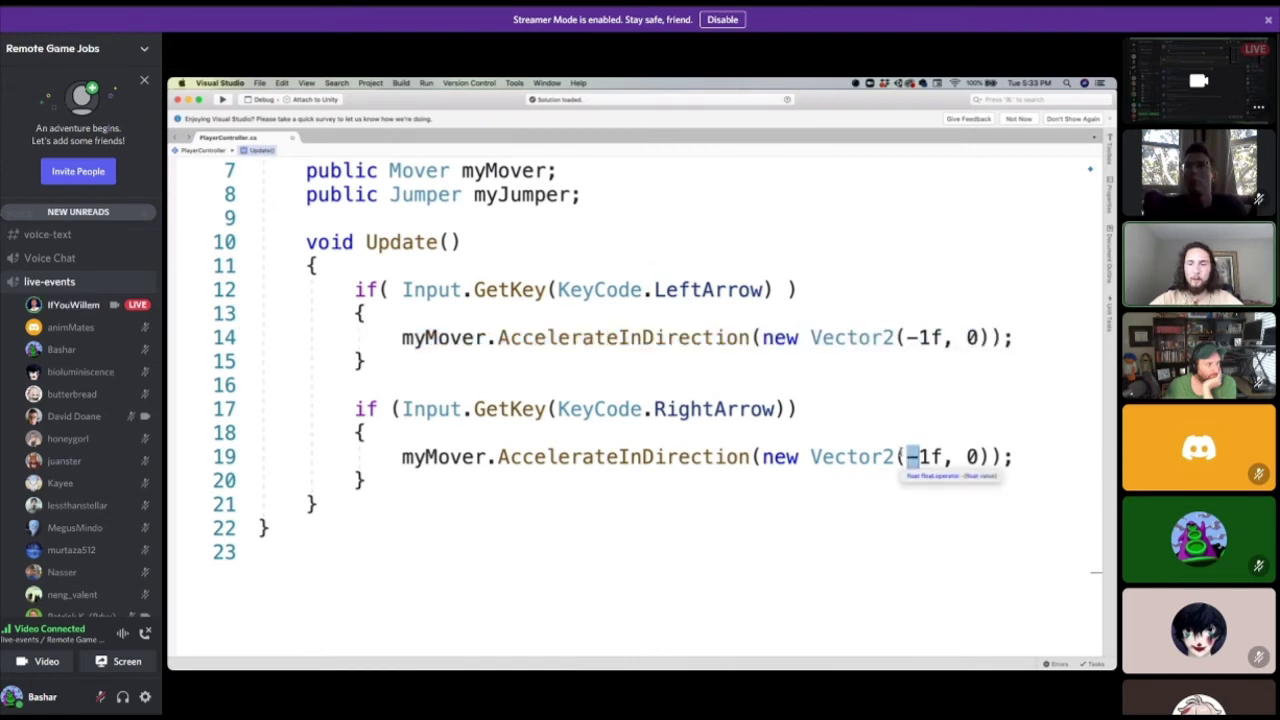
pyautogui.tripleClick(912, 457)
pyautogui.click(870, 457)
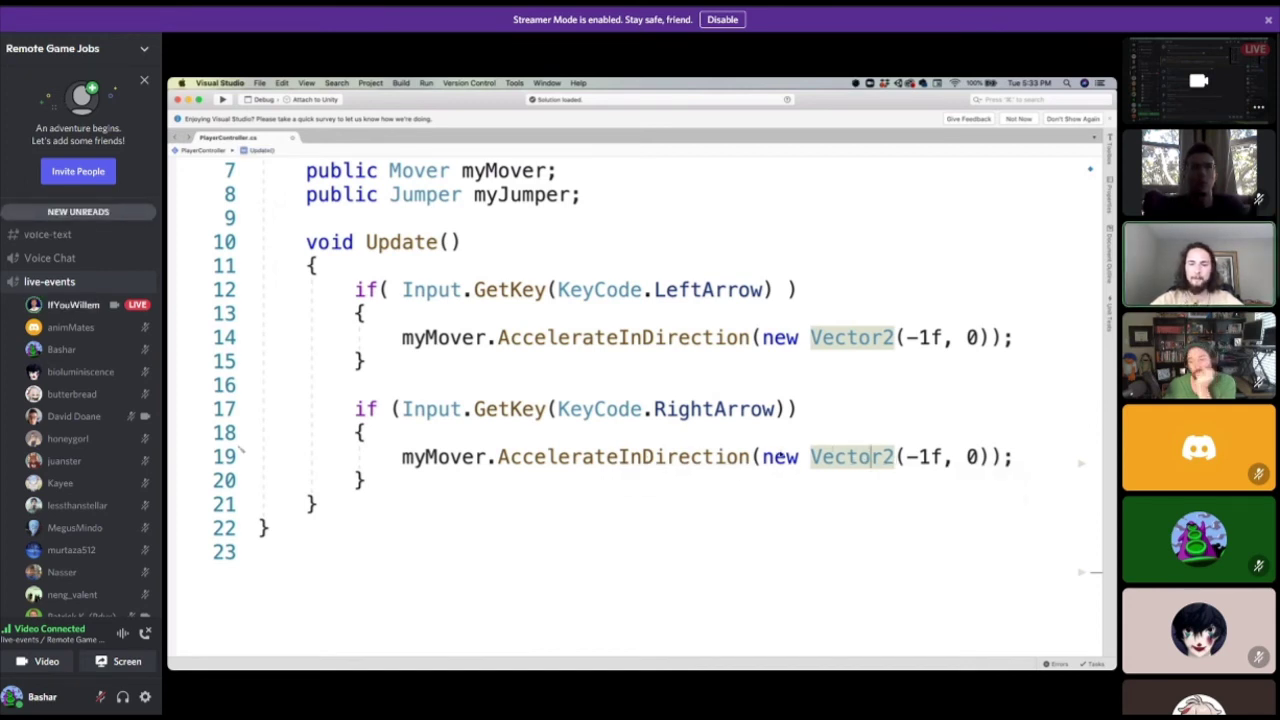
pyautogui.click(995, 425)
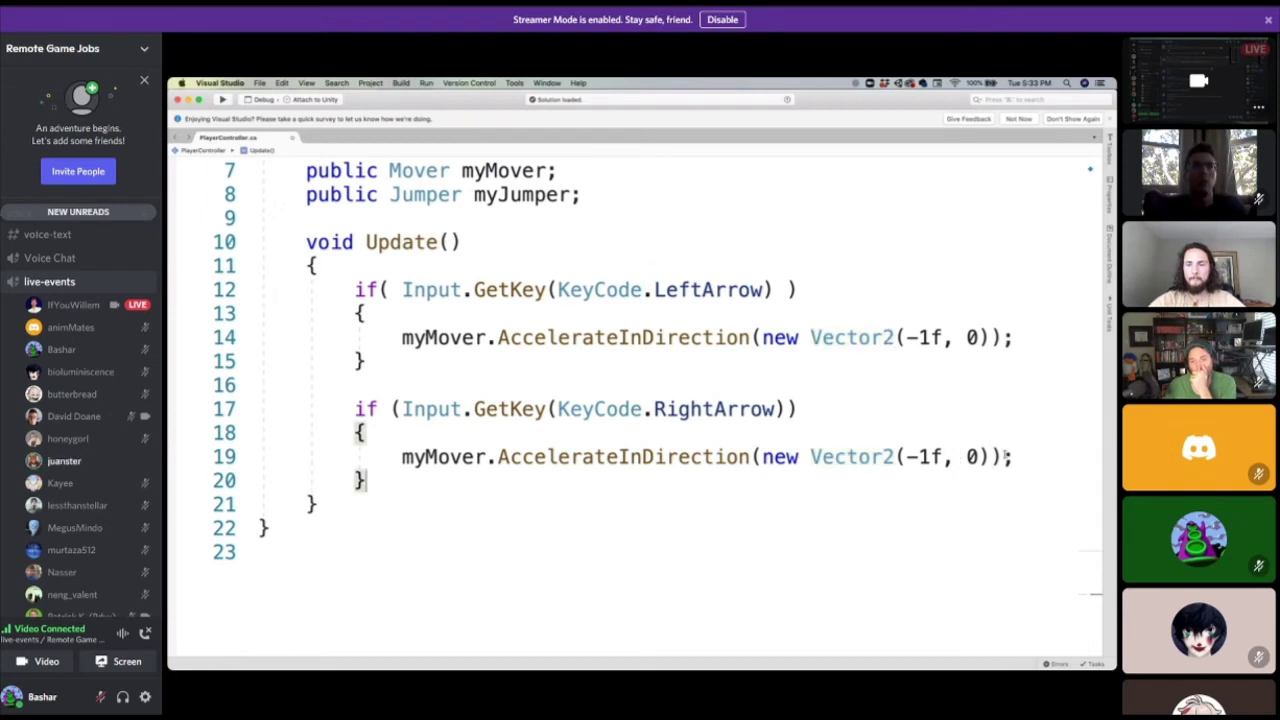
pyautogui.click(1004, 456)
pyautogui.press('BackSpace')
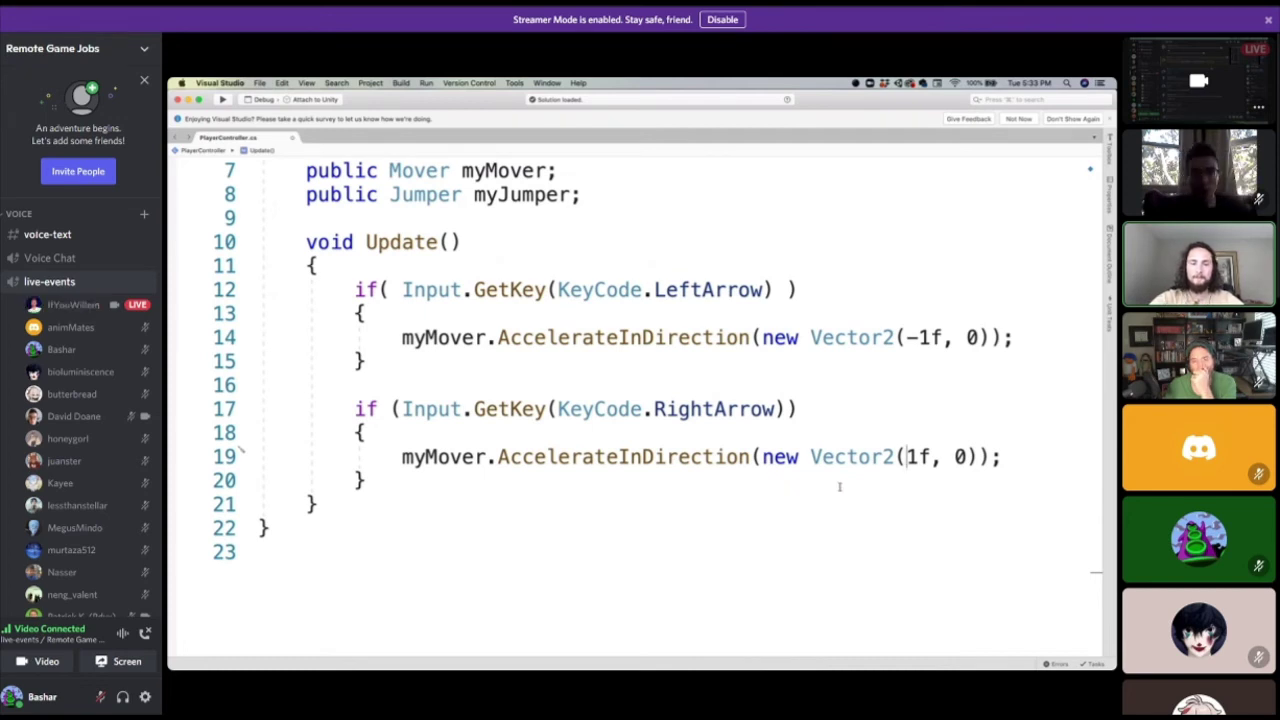
# Compare the x and y direction values passed to AccelerateInDirection in the LeftArrow and RightArrow blocks.
pyautogui.moveTo(947, 338); pyautogui.dragTo(906, 338)
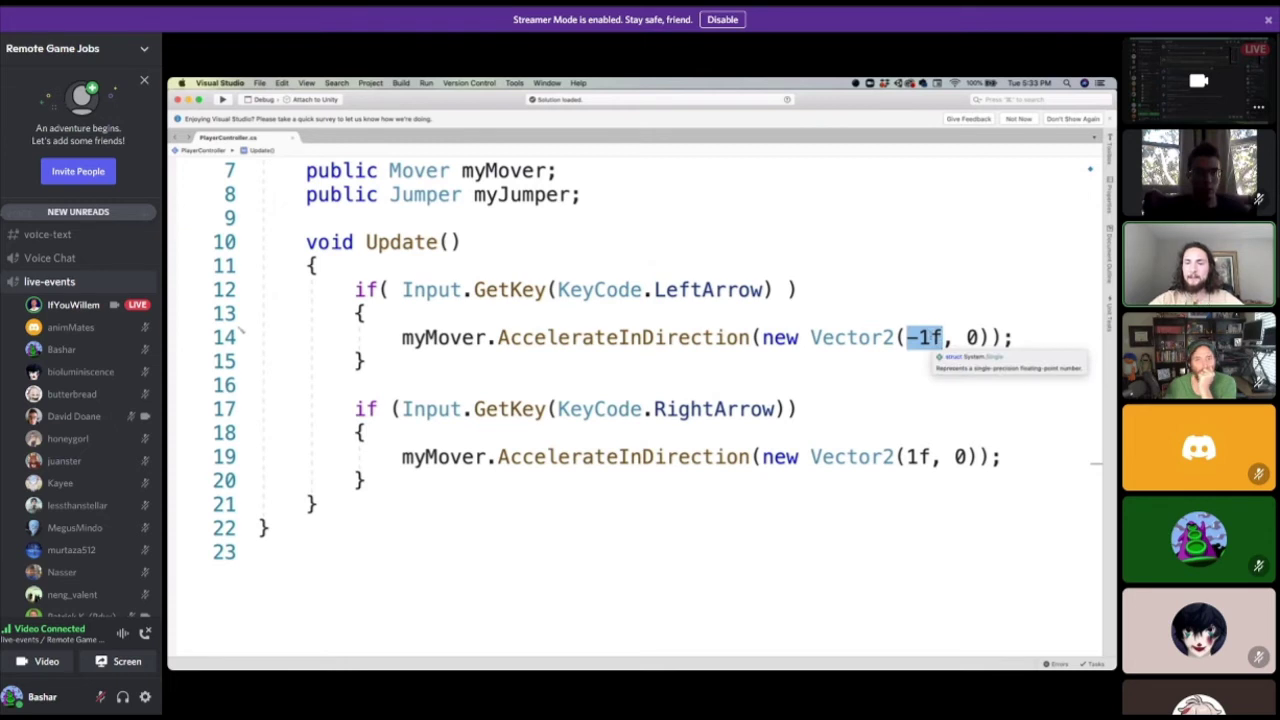
pyautogui.click(967, 338)
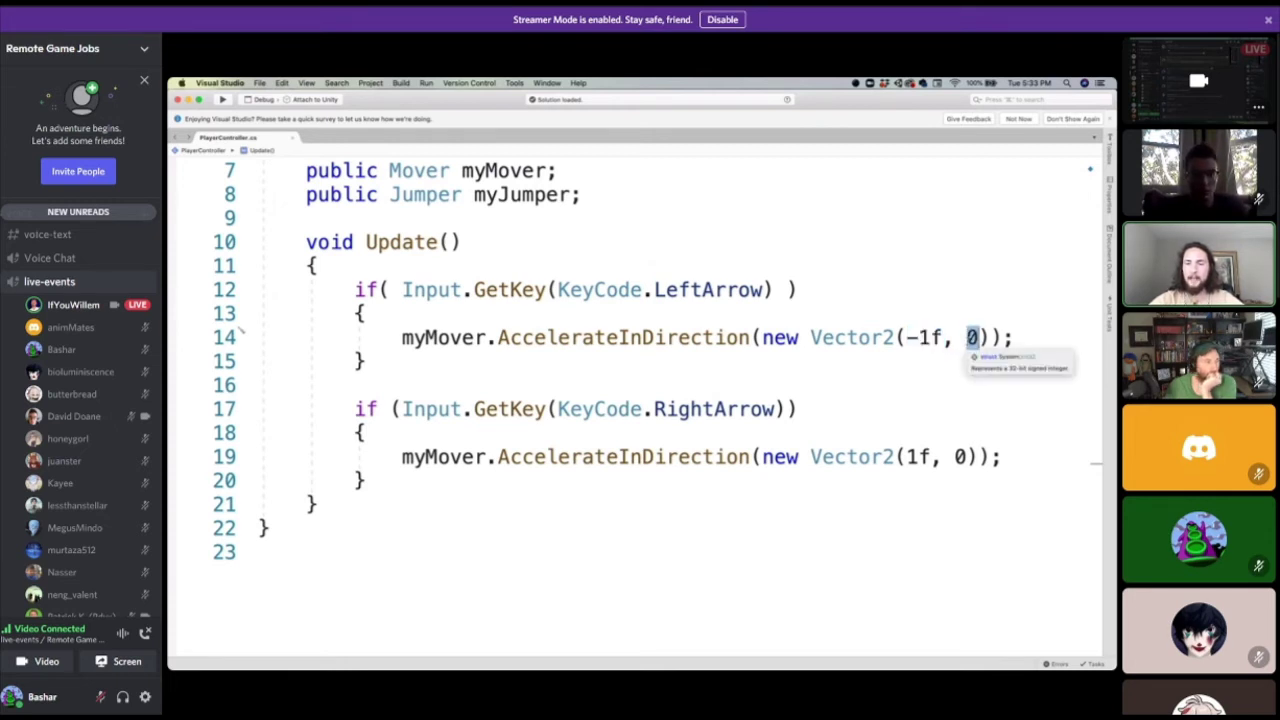
pyautogui.doubleClick(915, 338)
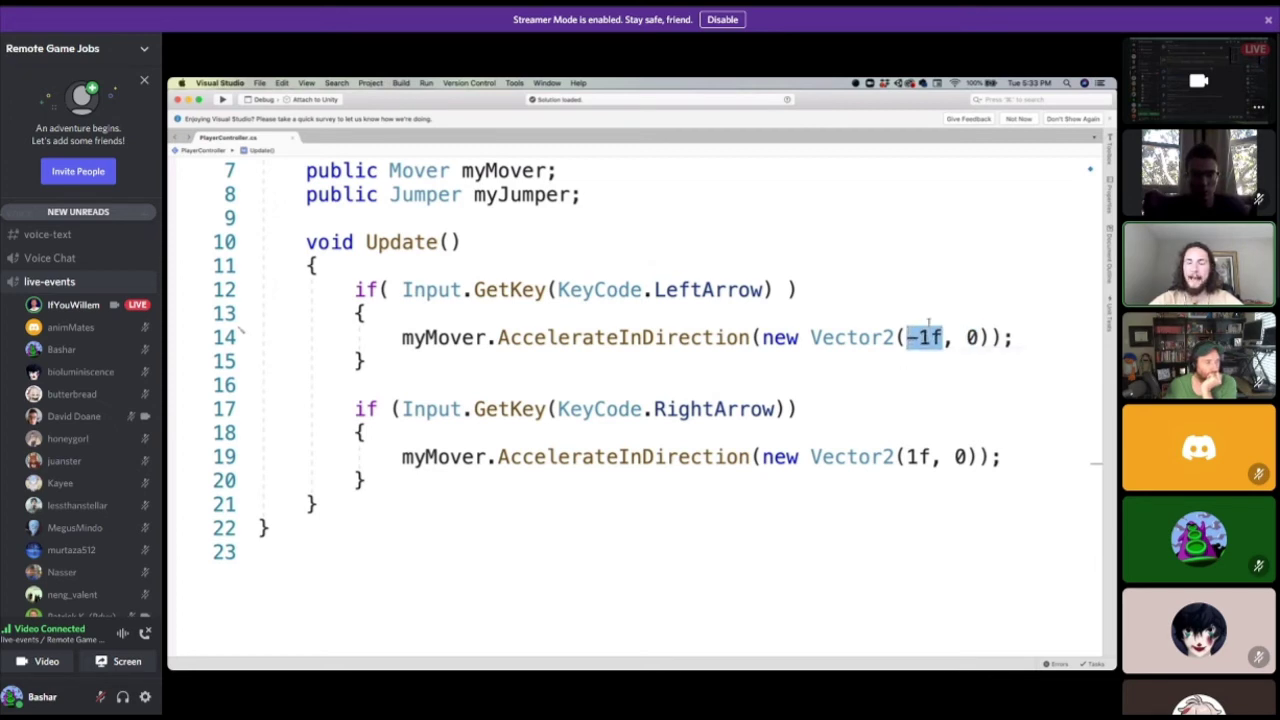
pyautogui.doubleClick(917, 457)
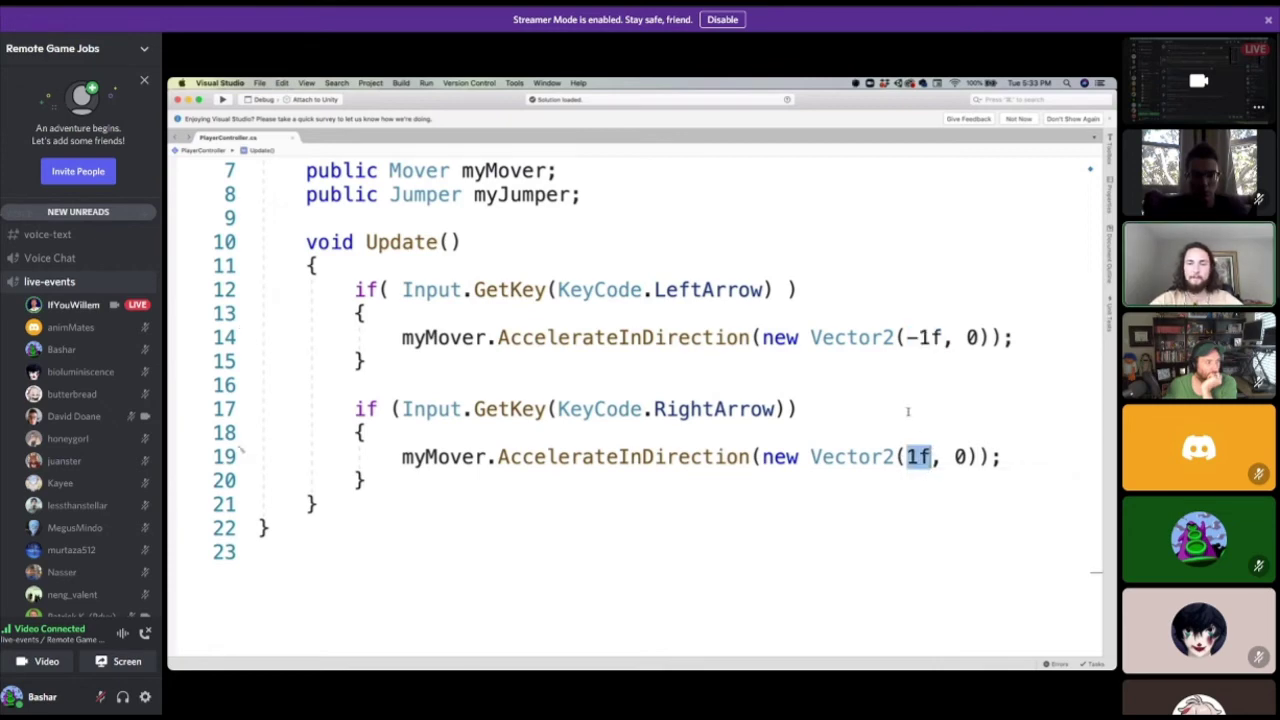
pyautogui.hotkey('ctrl', 'Left')
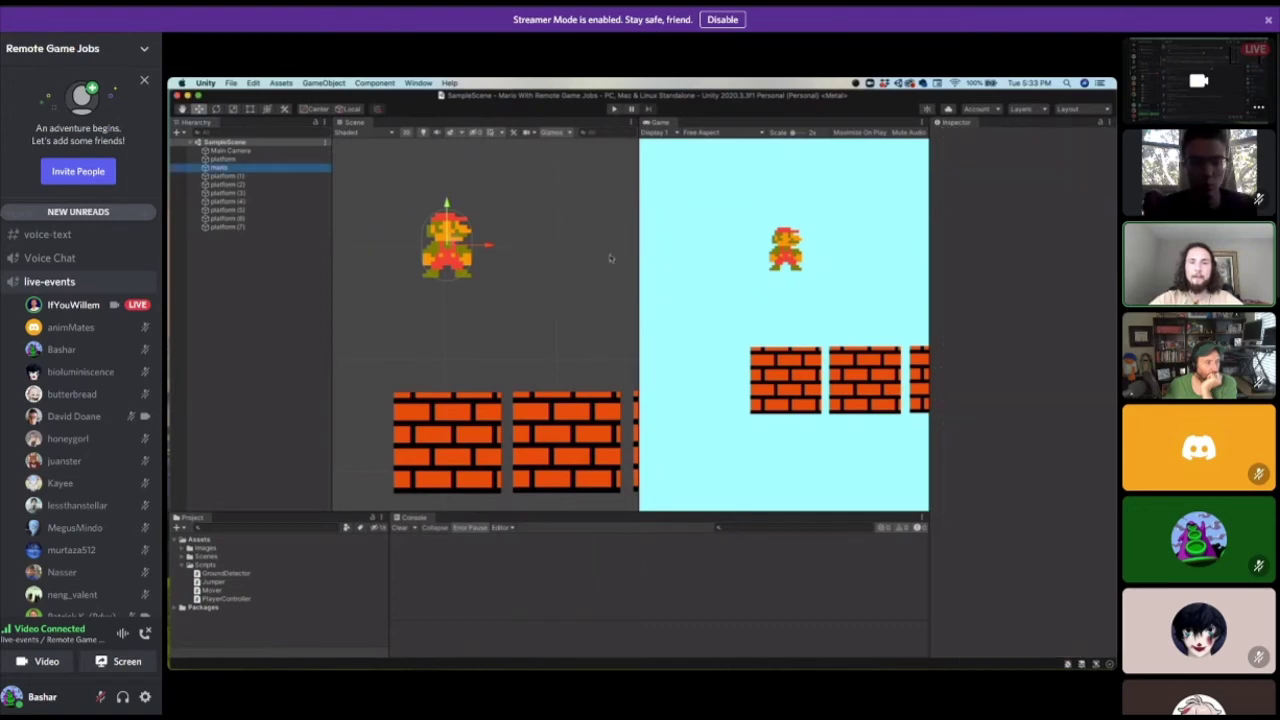
pyautogui.hotkey('ctrl', 'Right')
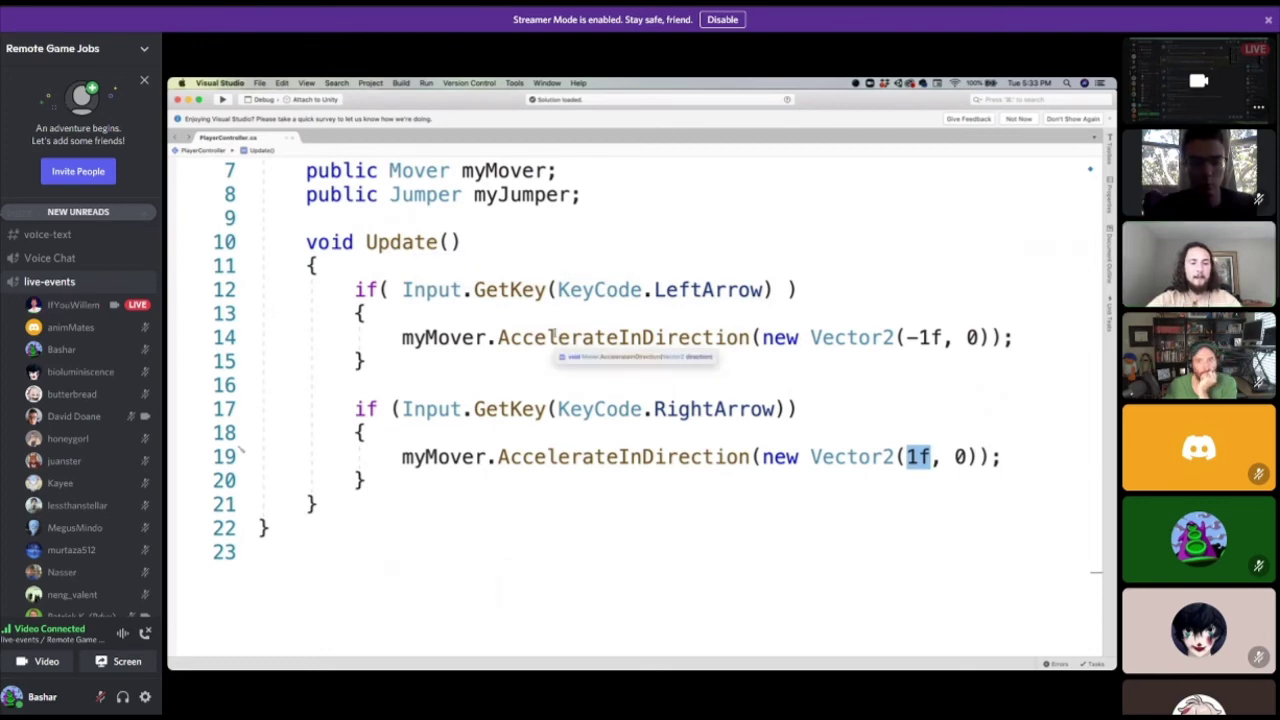
pyautogui.click(536, 318)
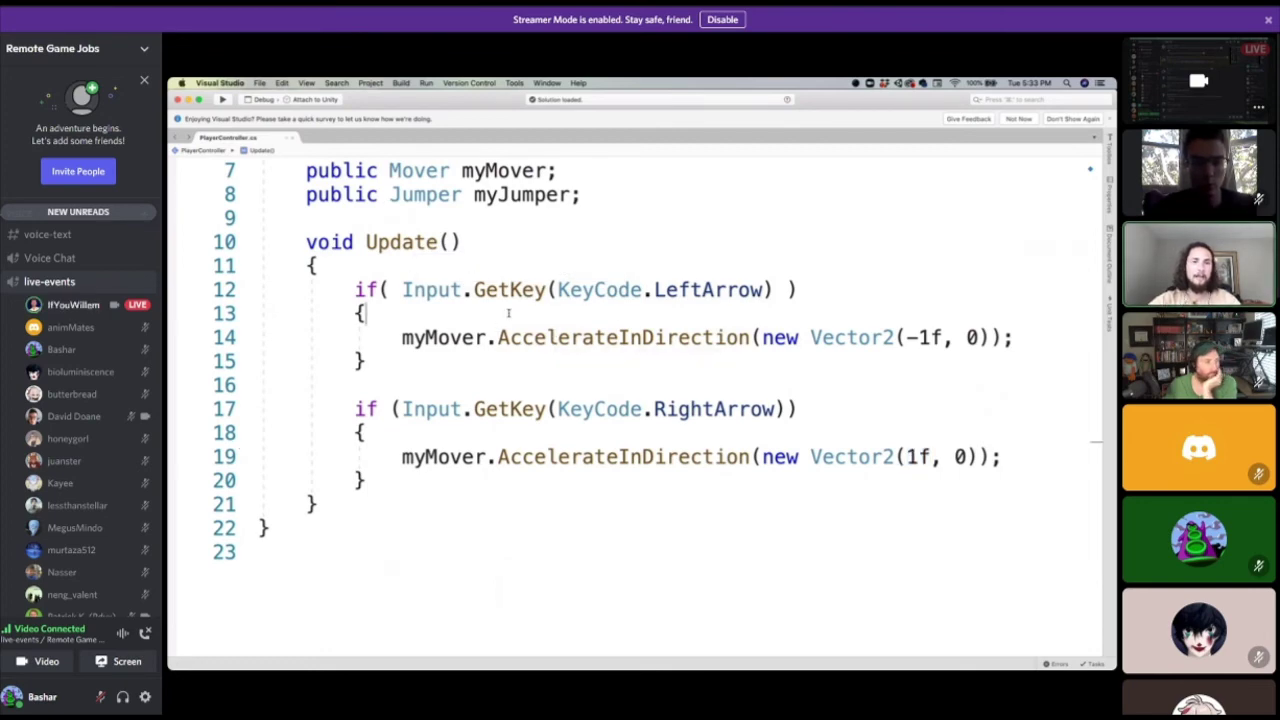
# Switch to Unity, run the game and test moving Mario right and left along the platforms.
pyautogui.hotkey('ctrl', 'Left')
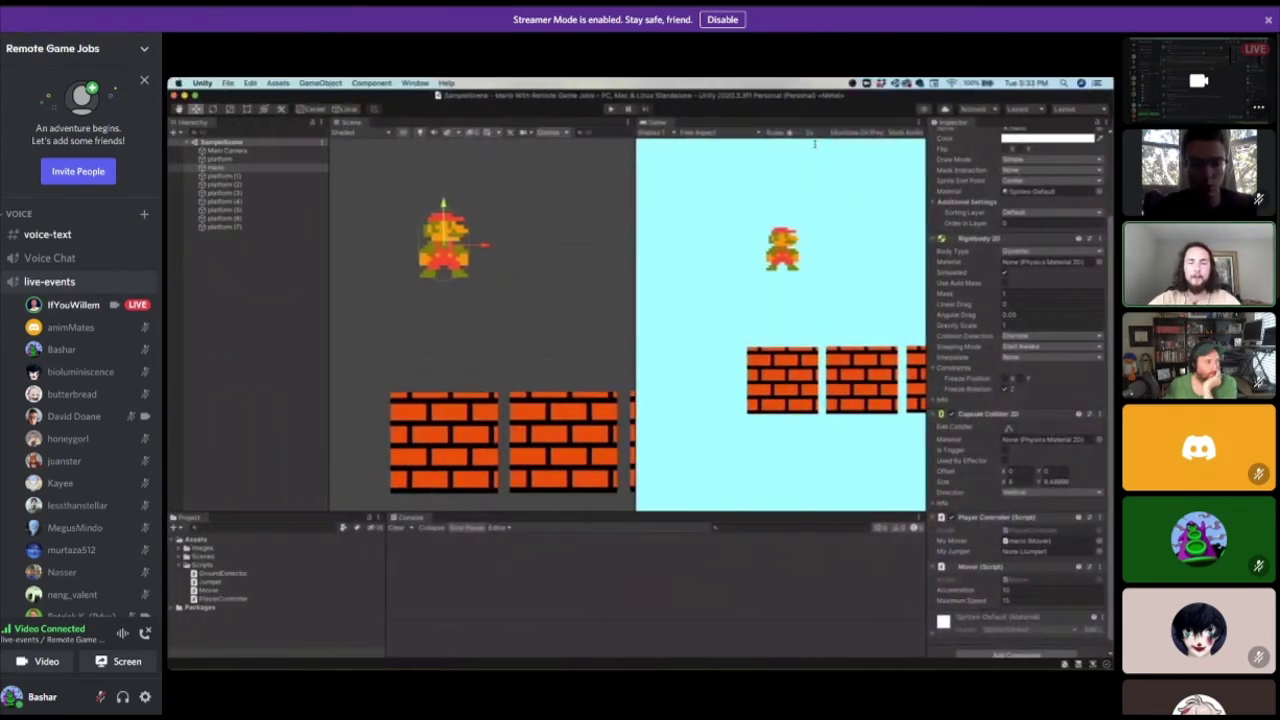
pyautogui.click(614, 109)
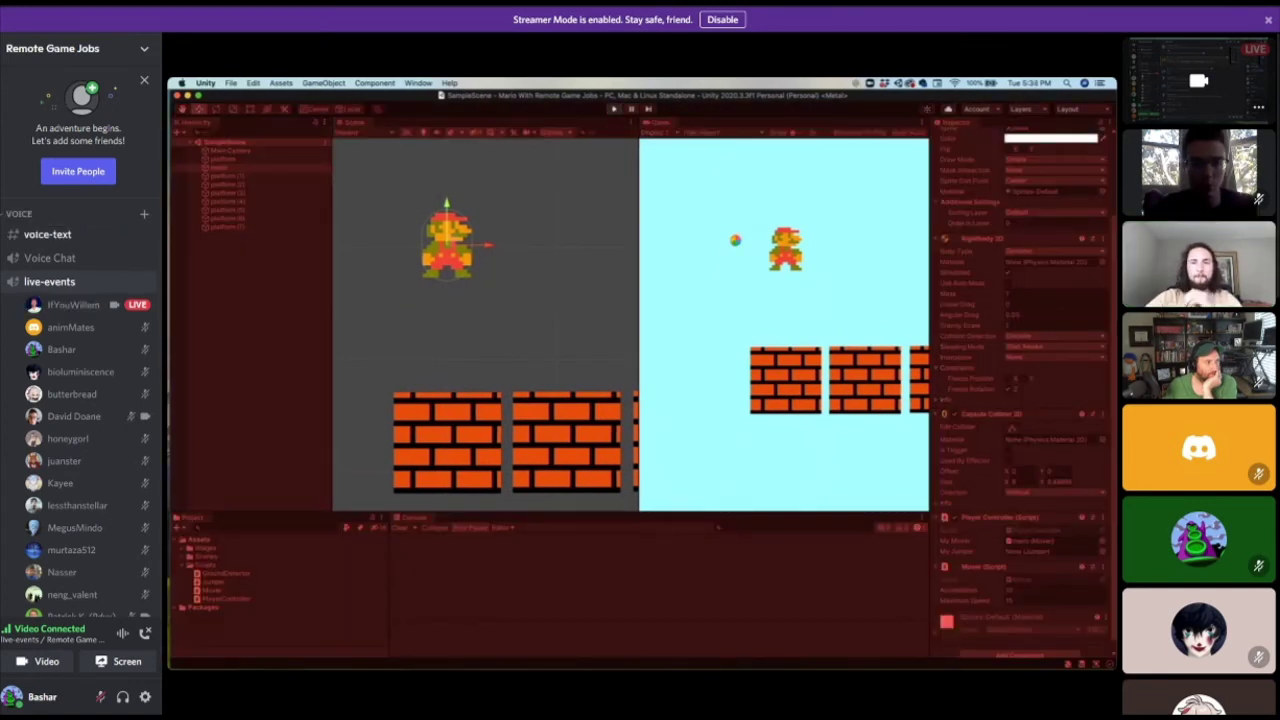
pyautogui.press('Right')
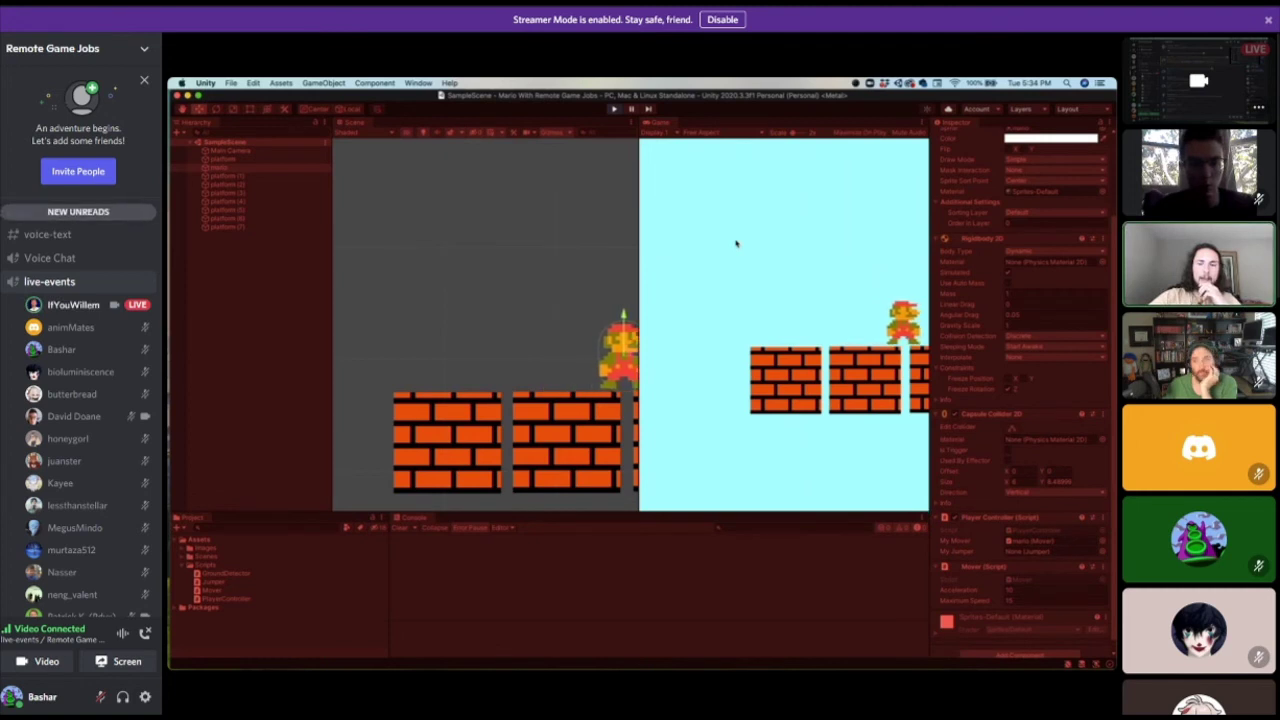
pyautogui.press('Left')
pyautogui.press('Right')
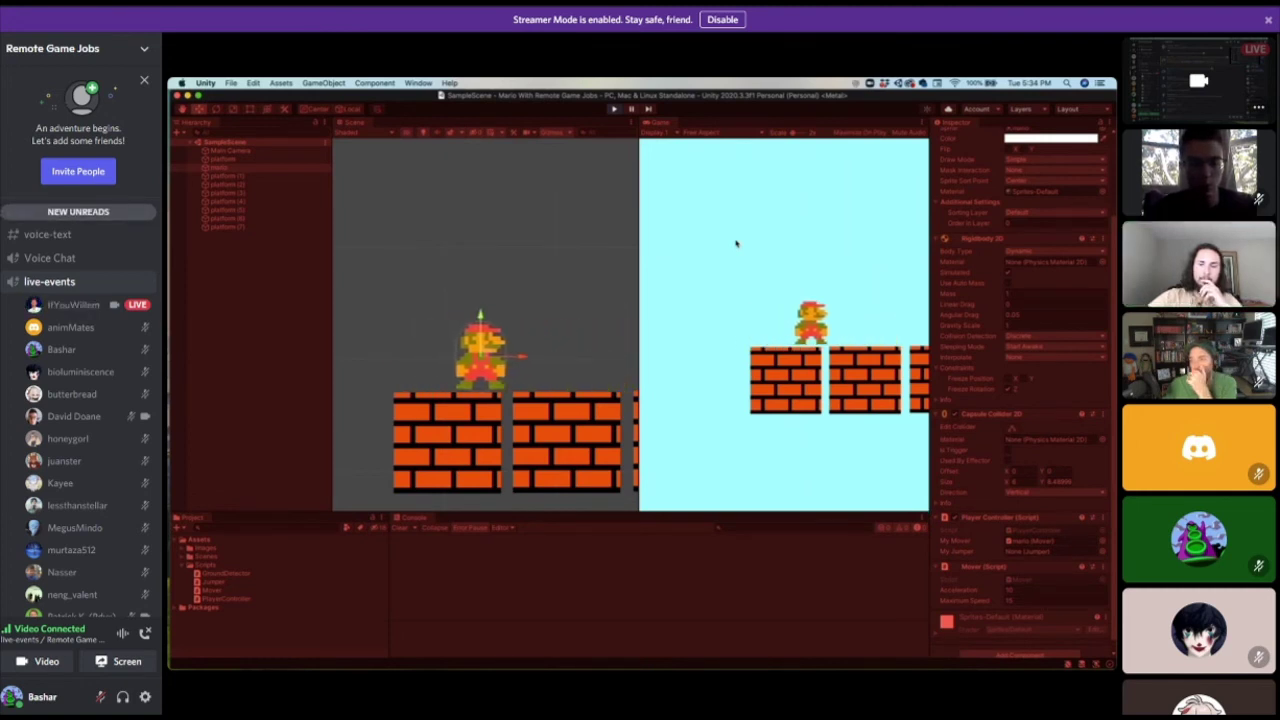
pyautogui.press('Left')
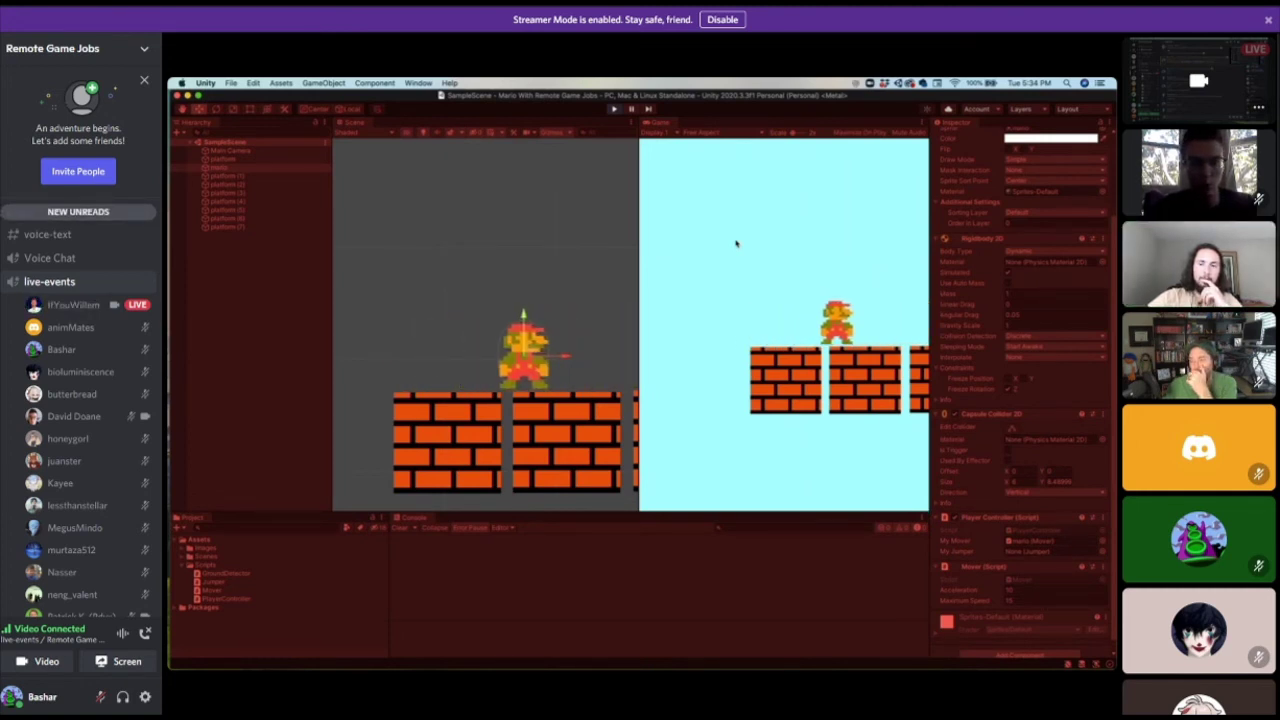
# Test moving Mario left and right until he runs off the edge of the first platform, and stop the game.
pyautogui.press('Right')
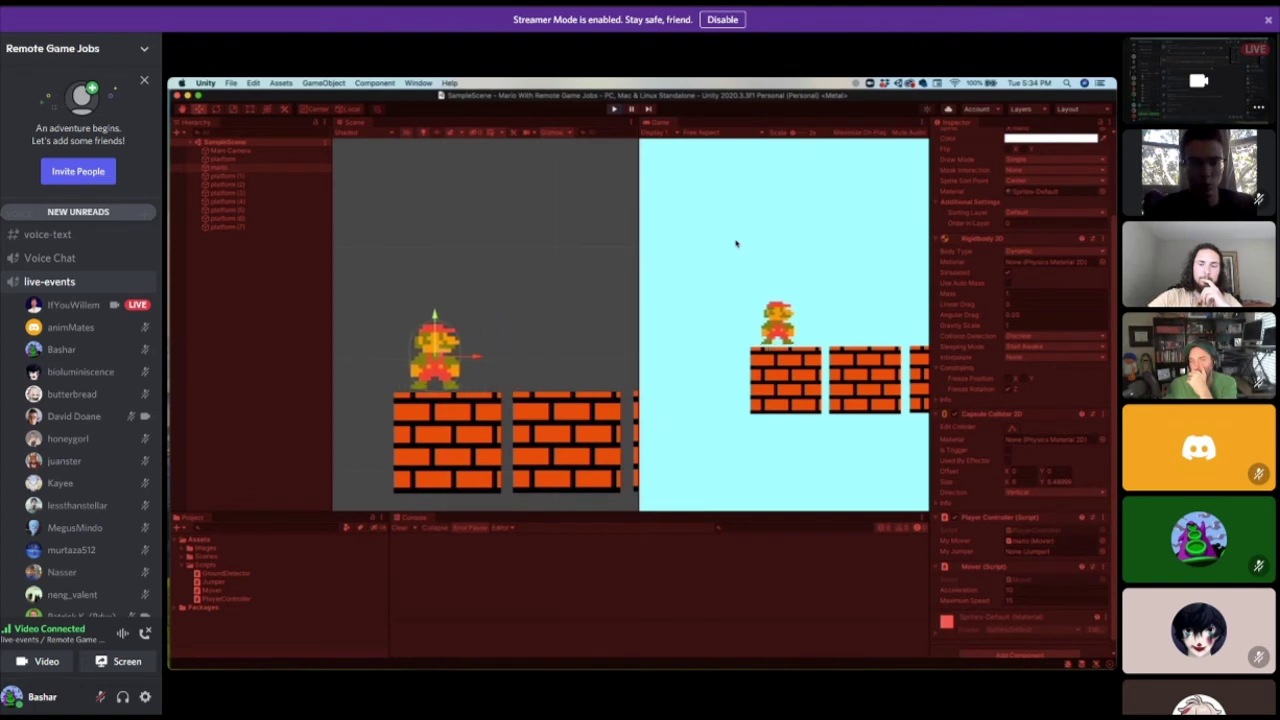
pyautogui.press('Left')
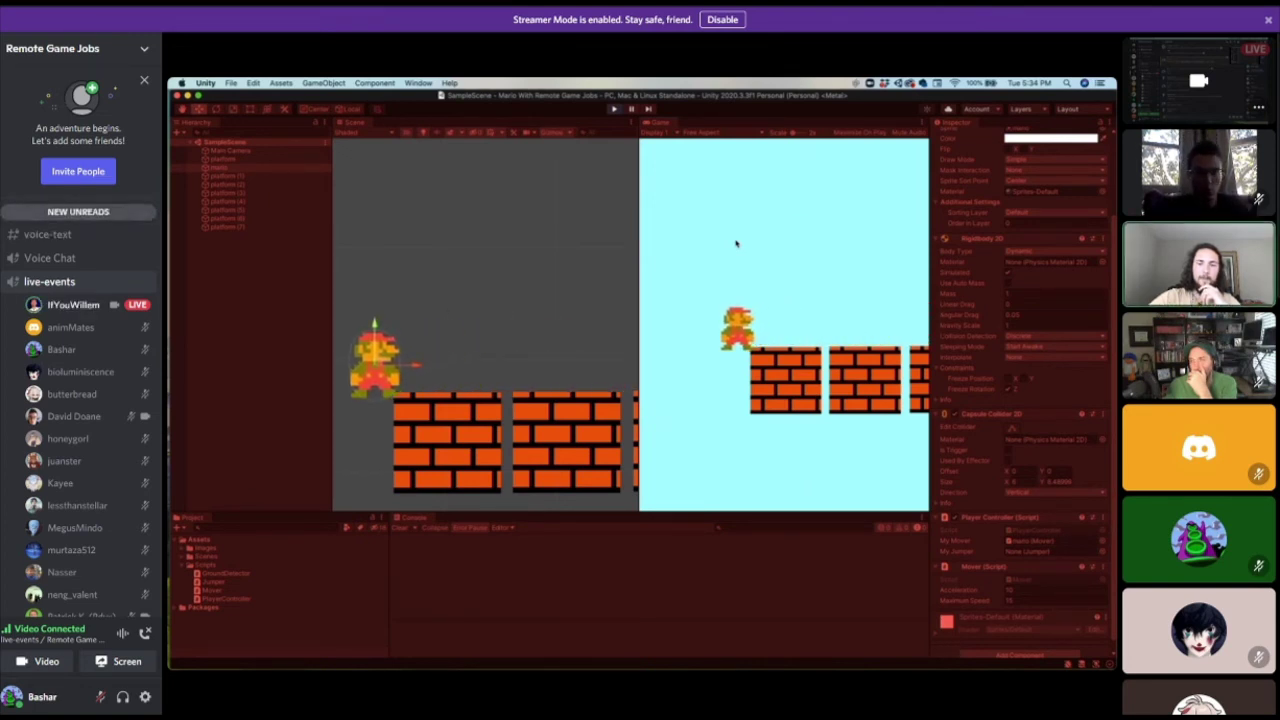
pyautogui.press('Left')
pyautogui.press('Right')
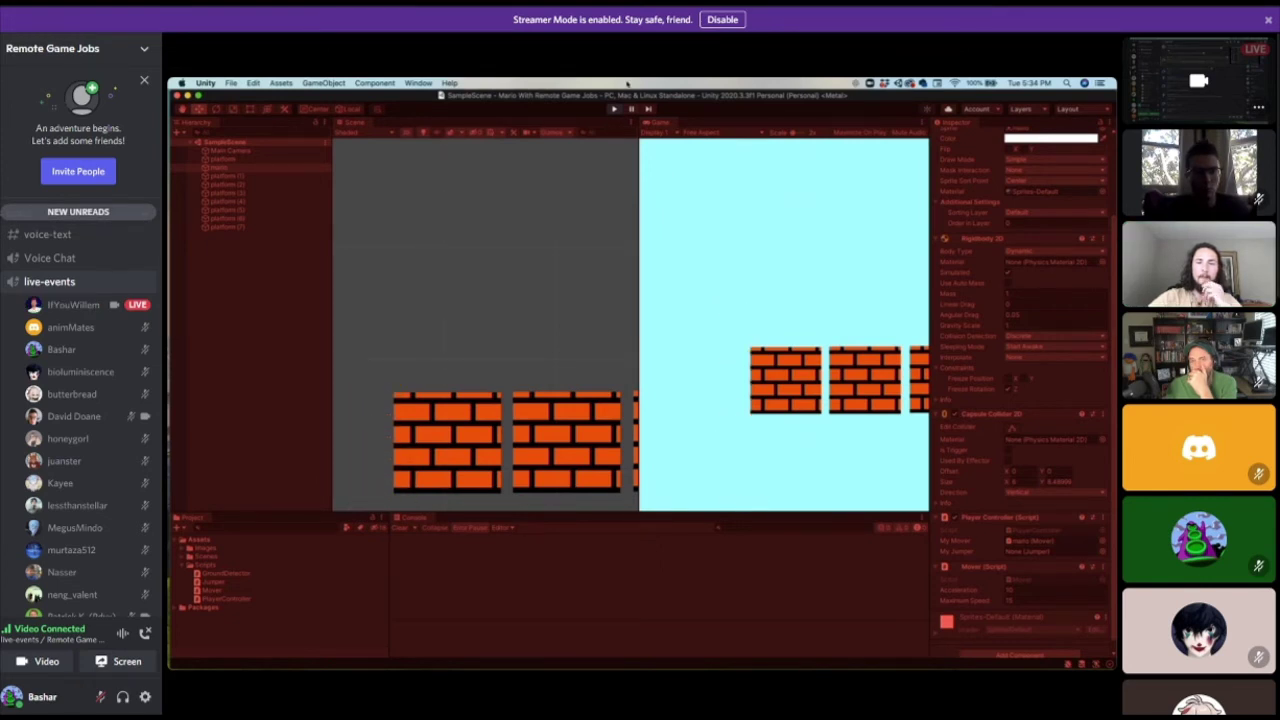
pyautogui.click(614, 108)
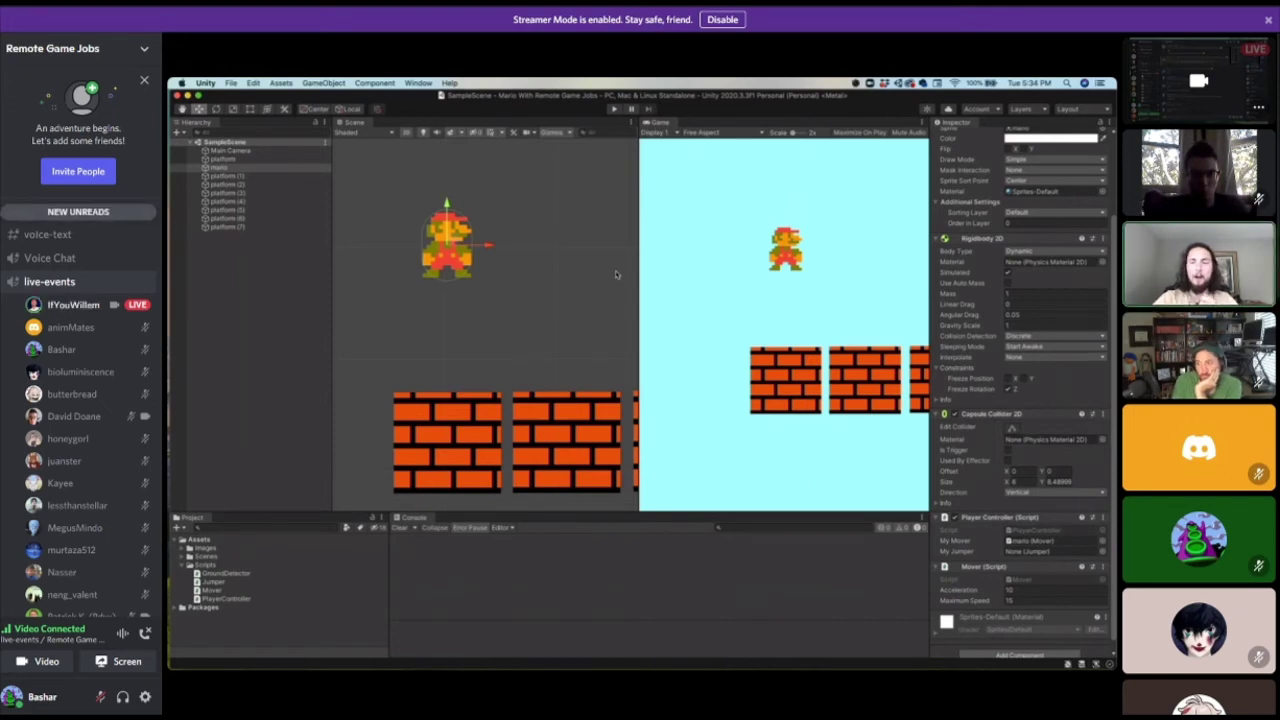
pyautogui.scroll(3, 997, 186)
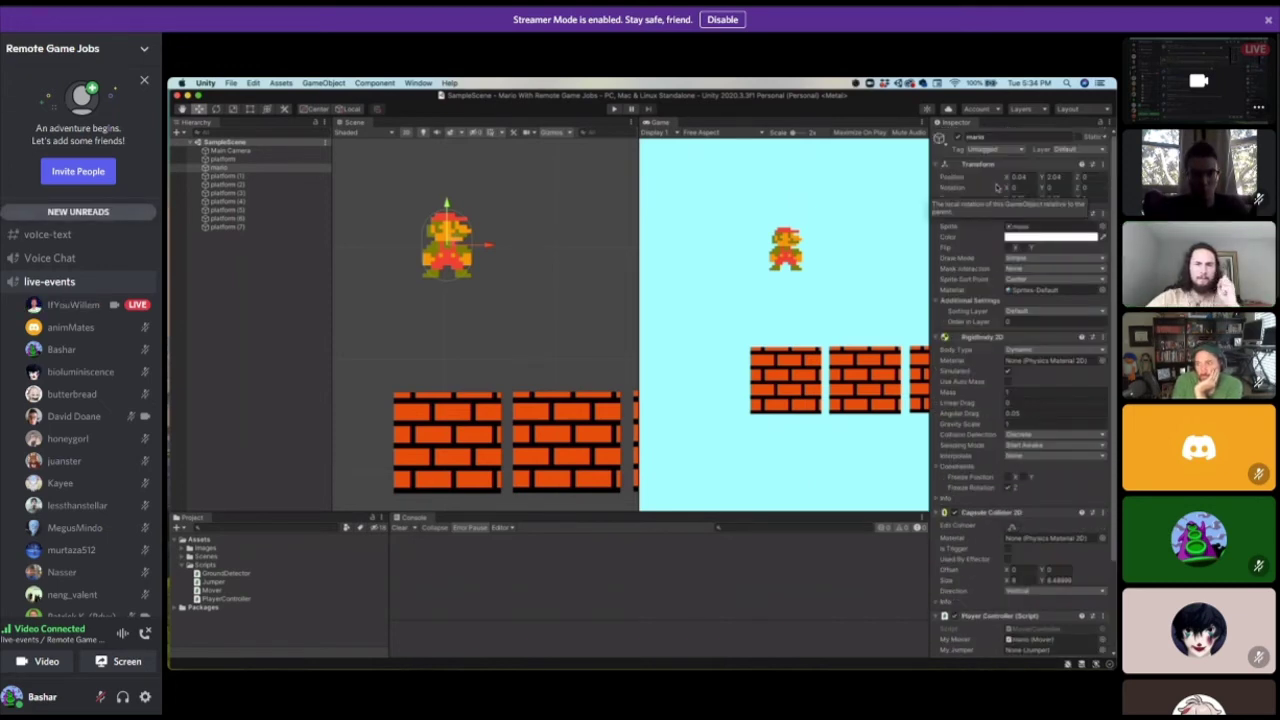
pyautogui.scroll(-3, 986, 338)
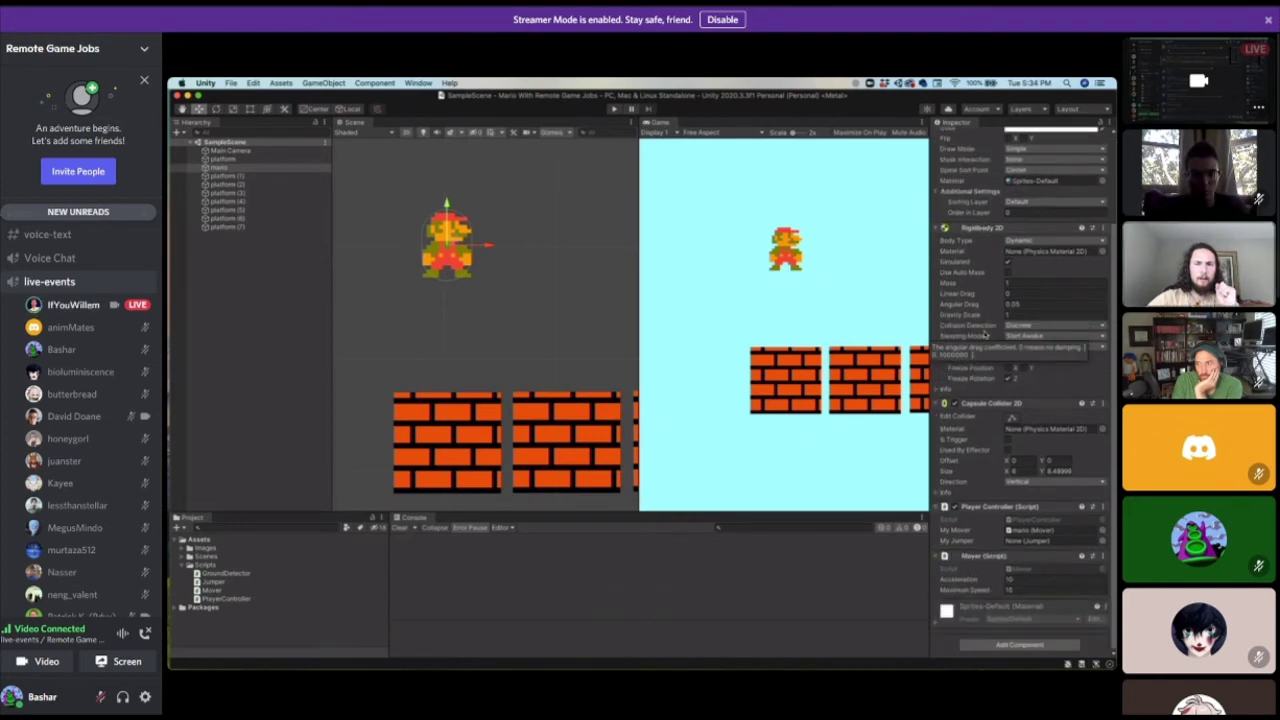
pyautogui.click(1054, 646)
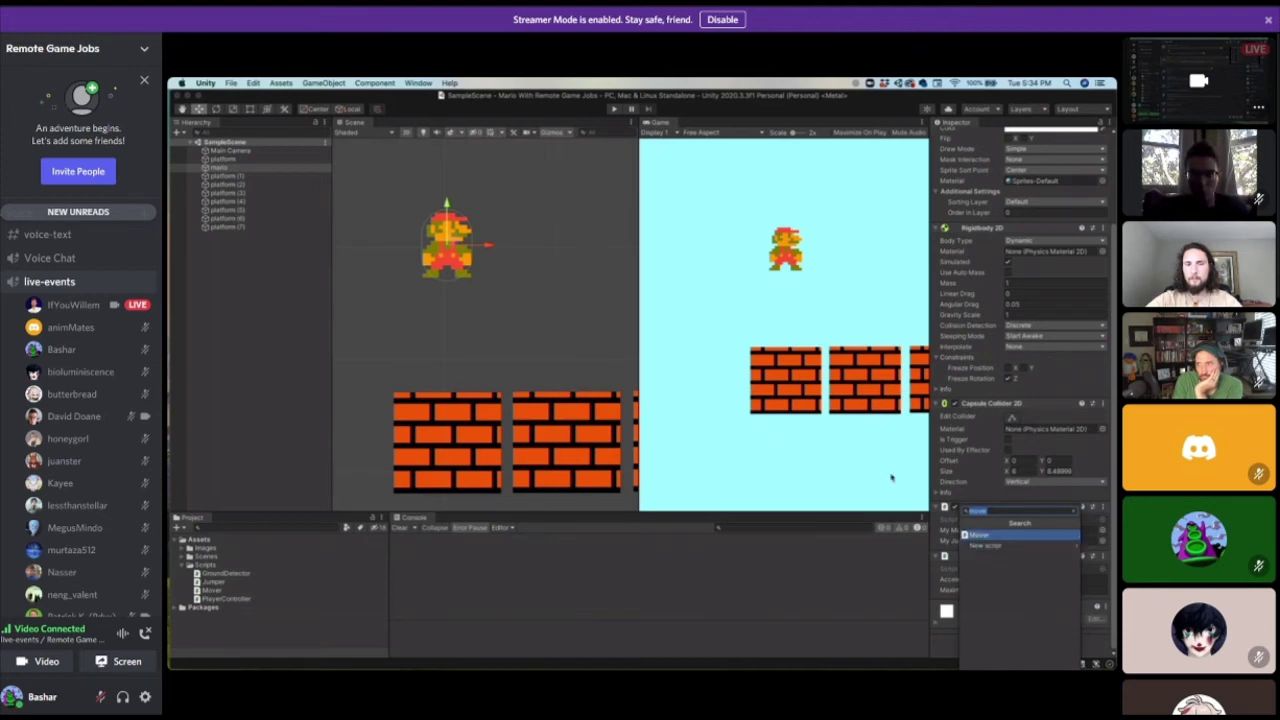
pyautogui.click(586, 308)
pyautogui.click(446, 245)
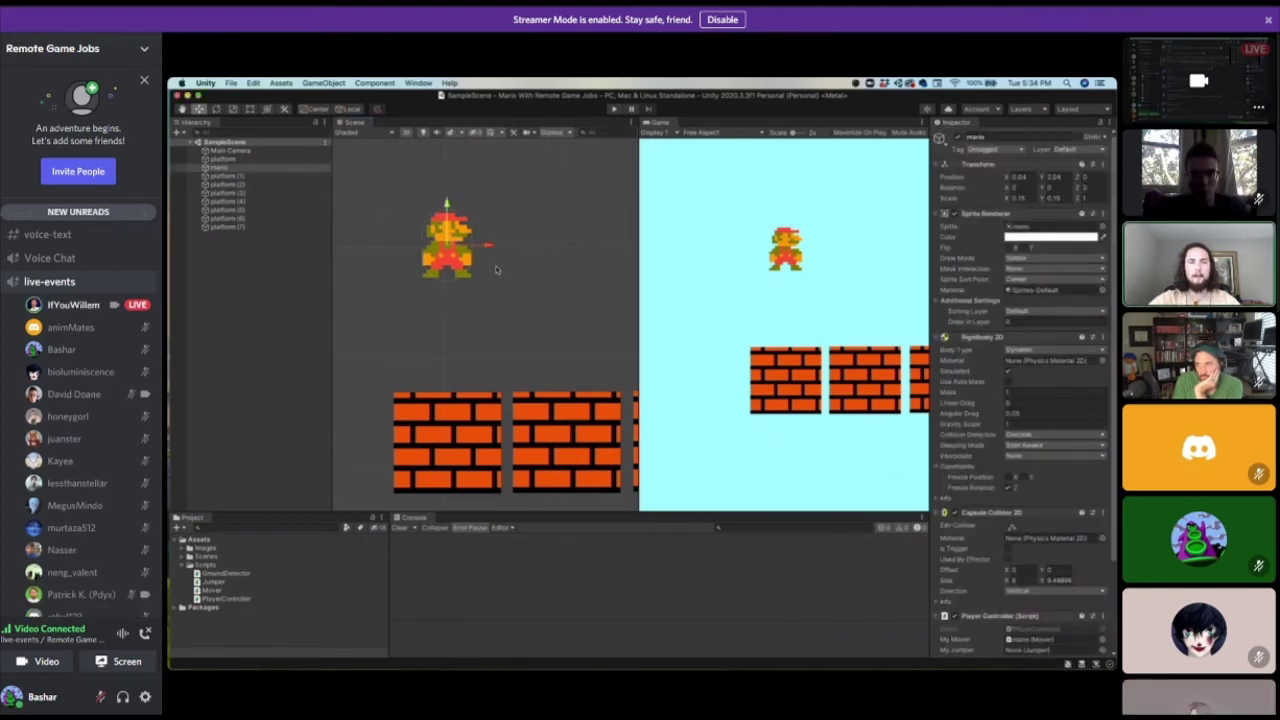
# Zoom the Scene view far out and frame the mario object again so that Mario and the nearby platforms are in view.
pyautogui.scroll(-2, 497, 270)
pyautogui.scroll(-3, 496, 270)
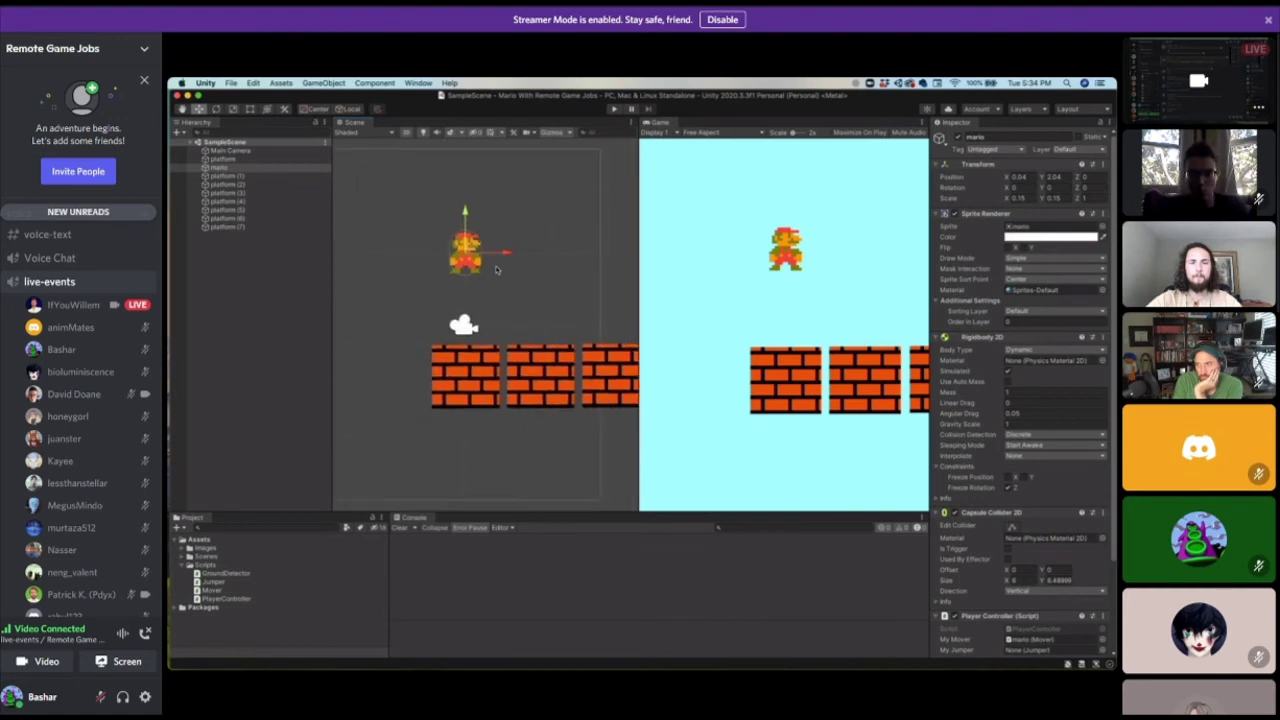
pyautogui.scroll(-5, 500, 271)
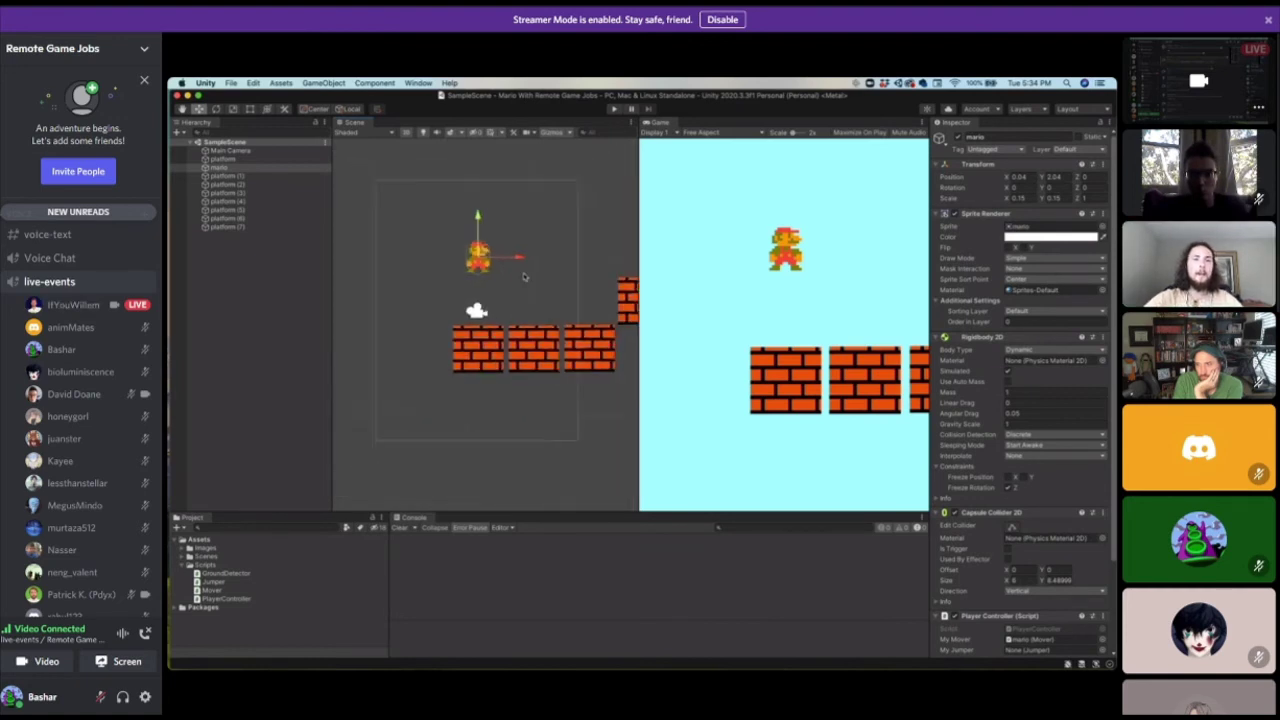
pyautogui.scroll(4, 524, 276)
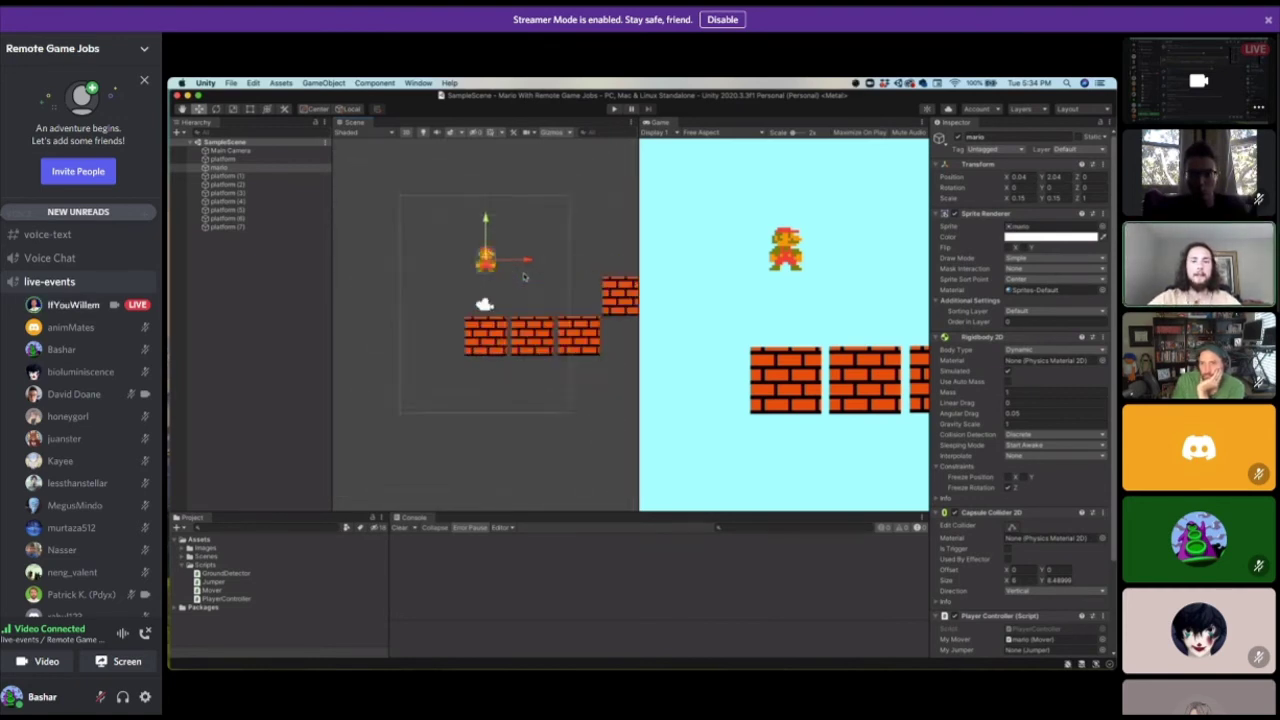
pyautogui.scroll(-5, 558, 302)
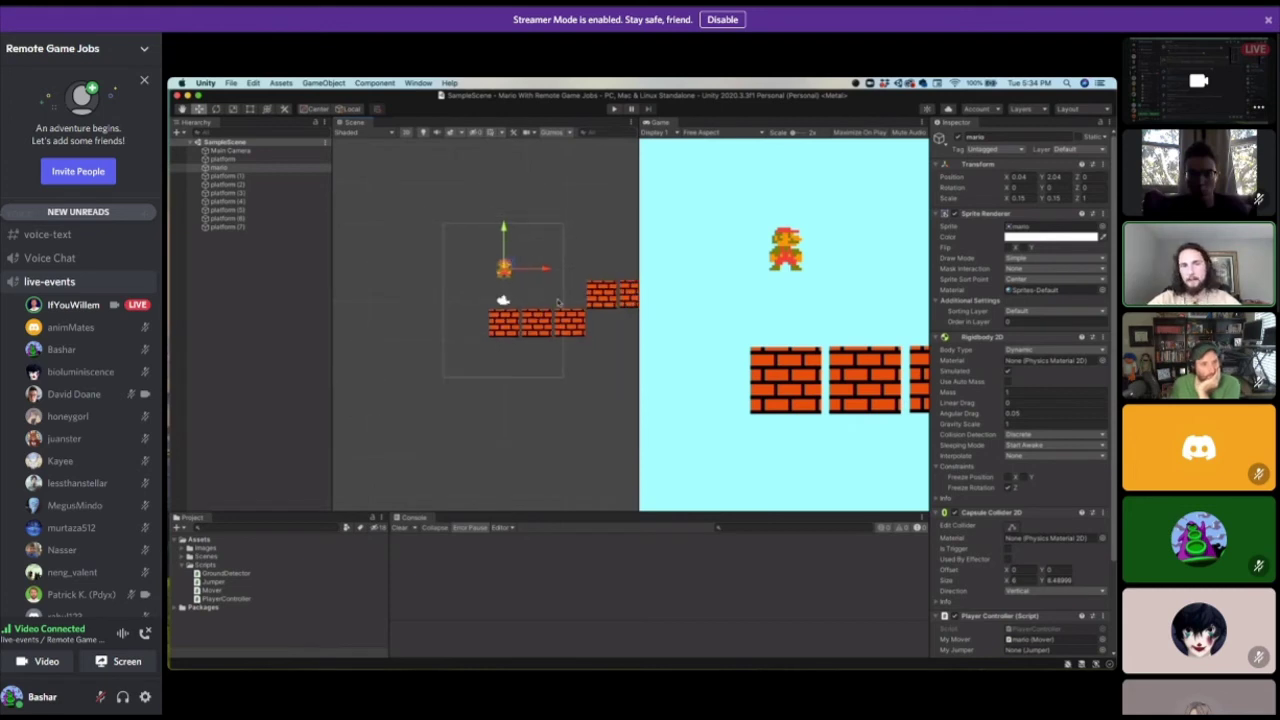
pyautogui.scroll(-5, 570, 315)
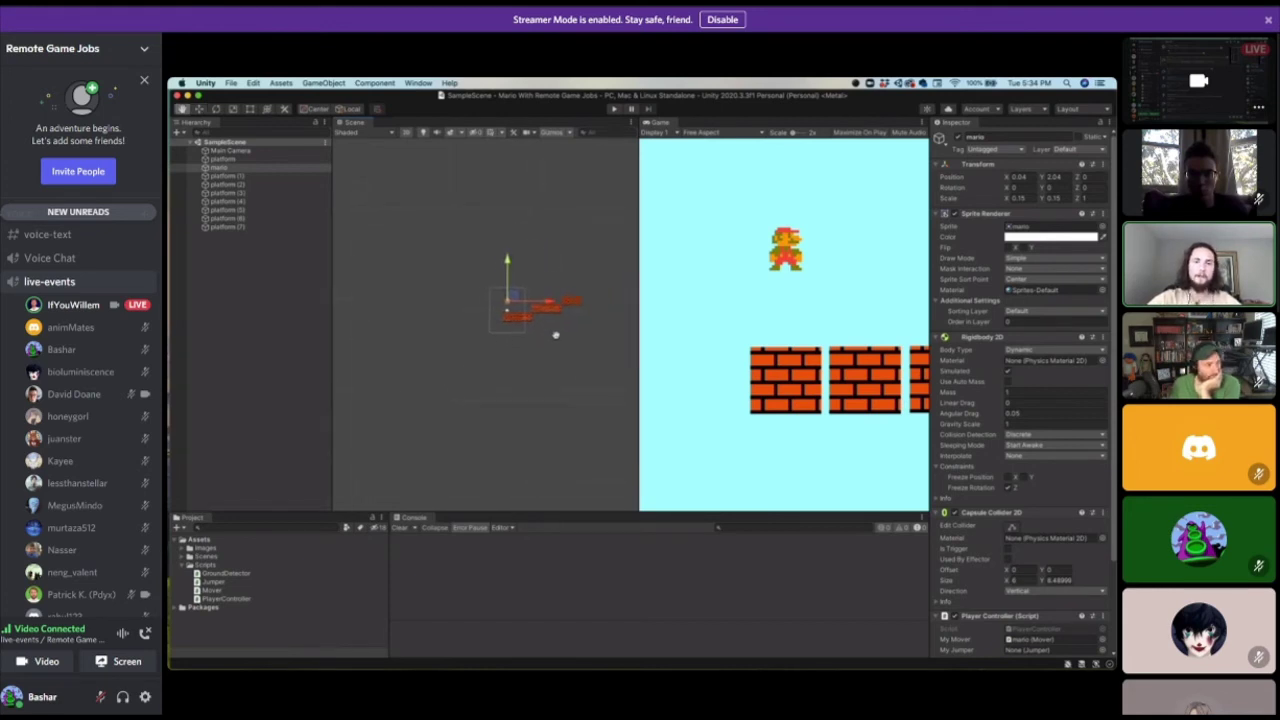
pyautogui.scroll(10, 545, 330)
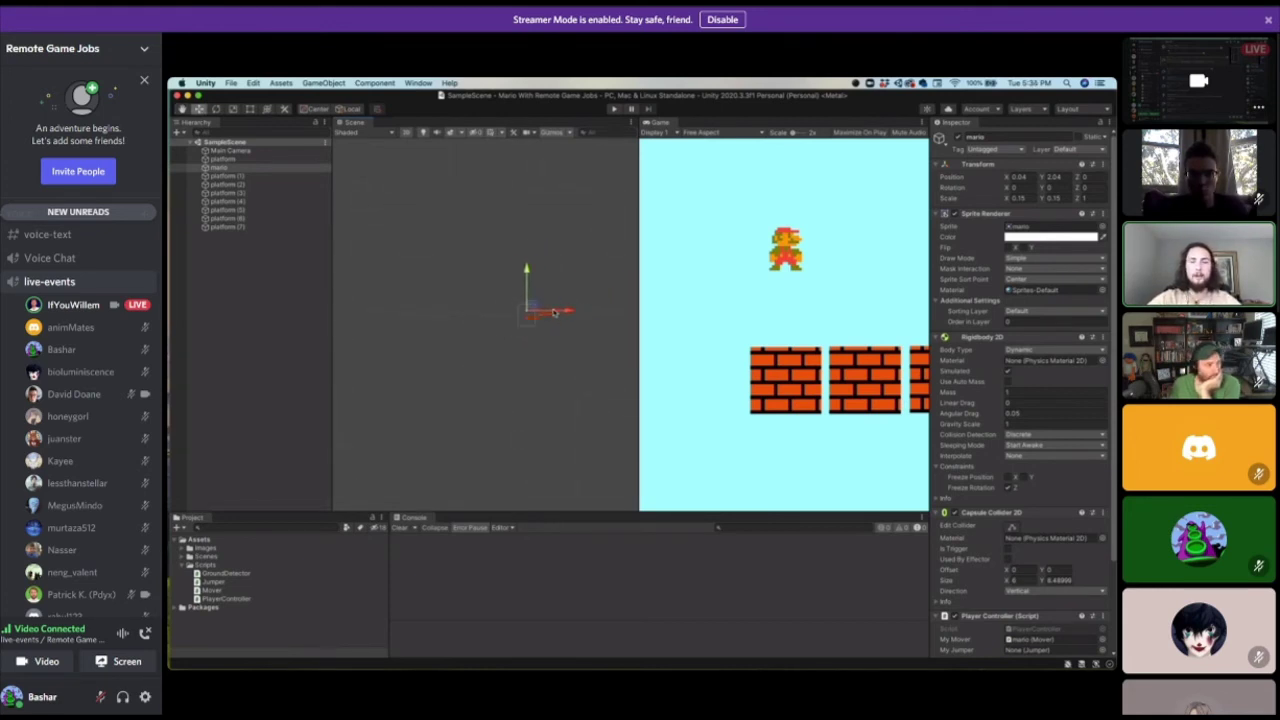
pyautogui.scroll(-6, 535, 371)
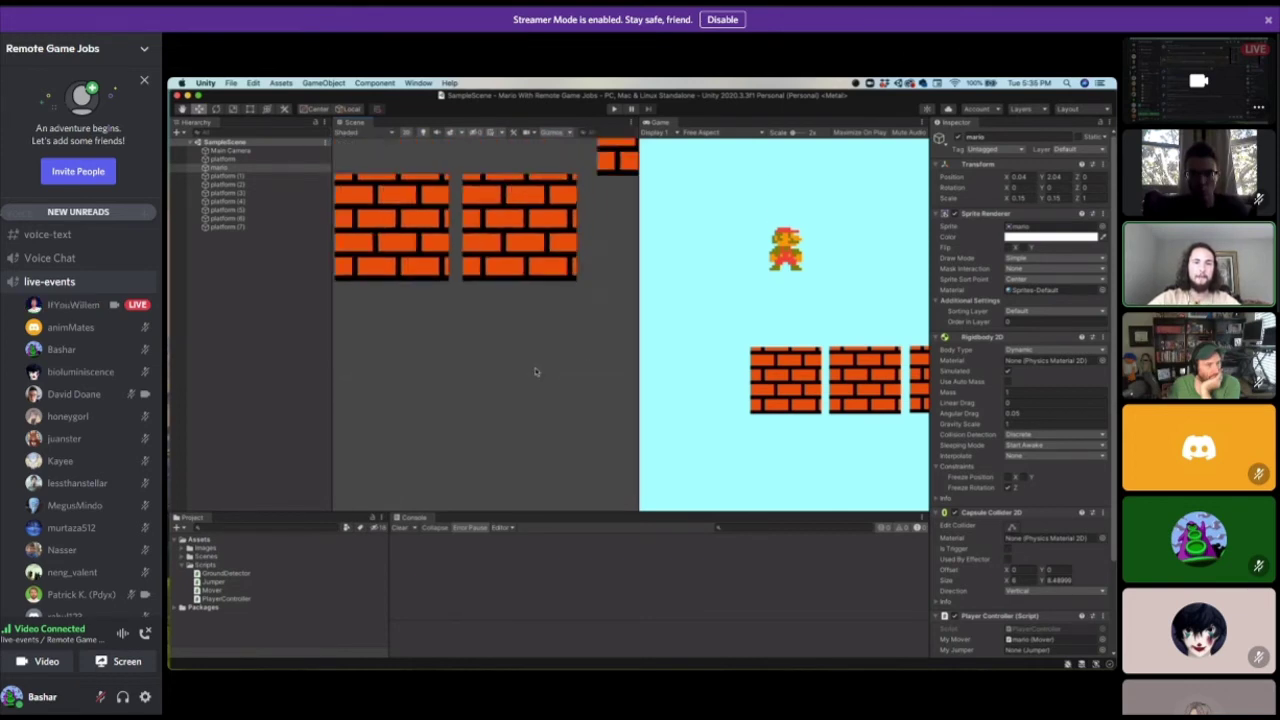
pyautogui.doubleClick(218, 168)
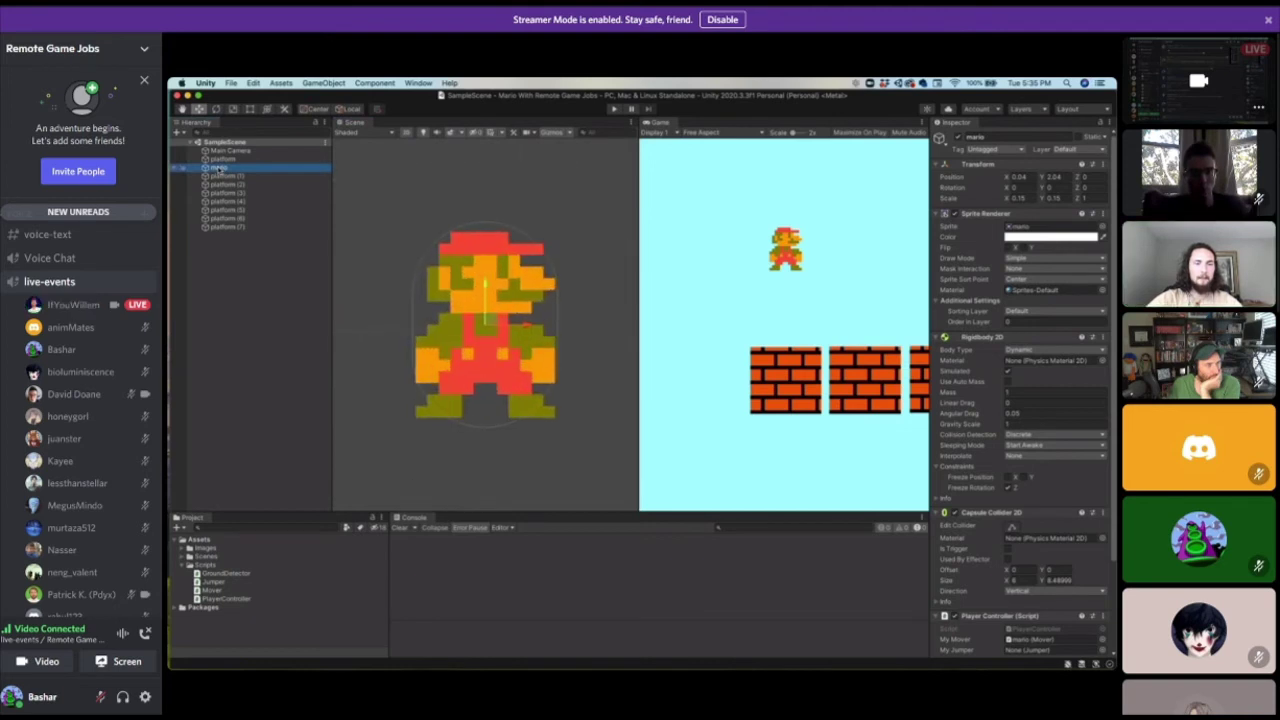
pyautogui.scroll(-5, 482, 390)
pyautogui.scroll(-1, 482, 390)
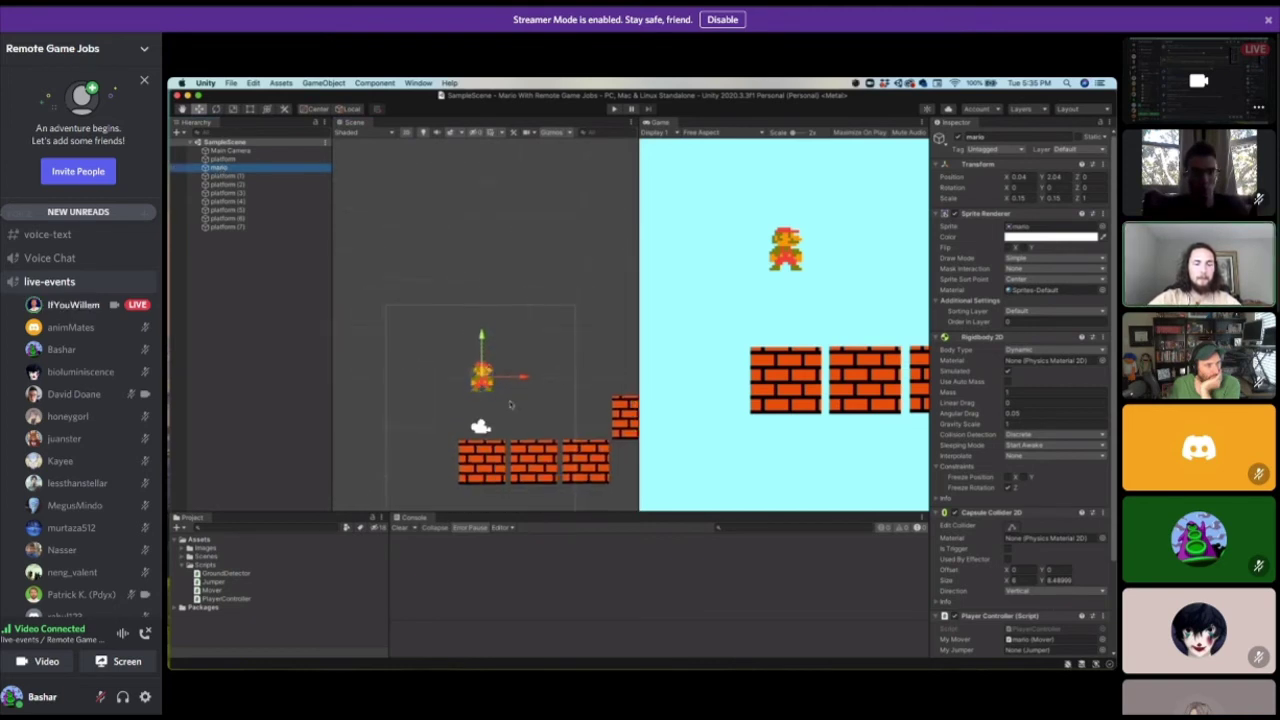
pyautogui.moveTo(504, 394); pyautogui.dragTo(454, 343, button='middle')
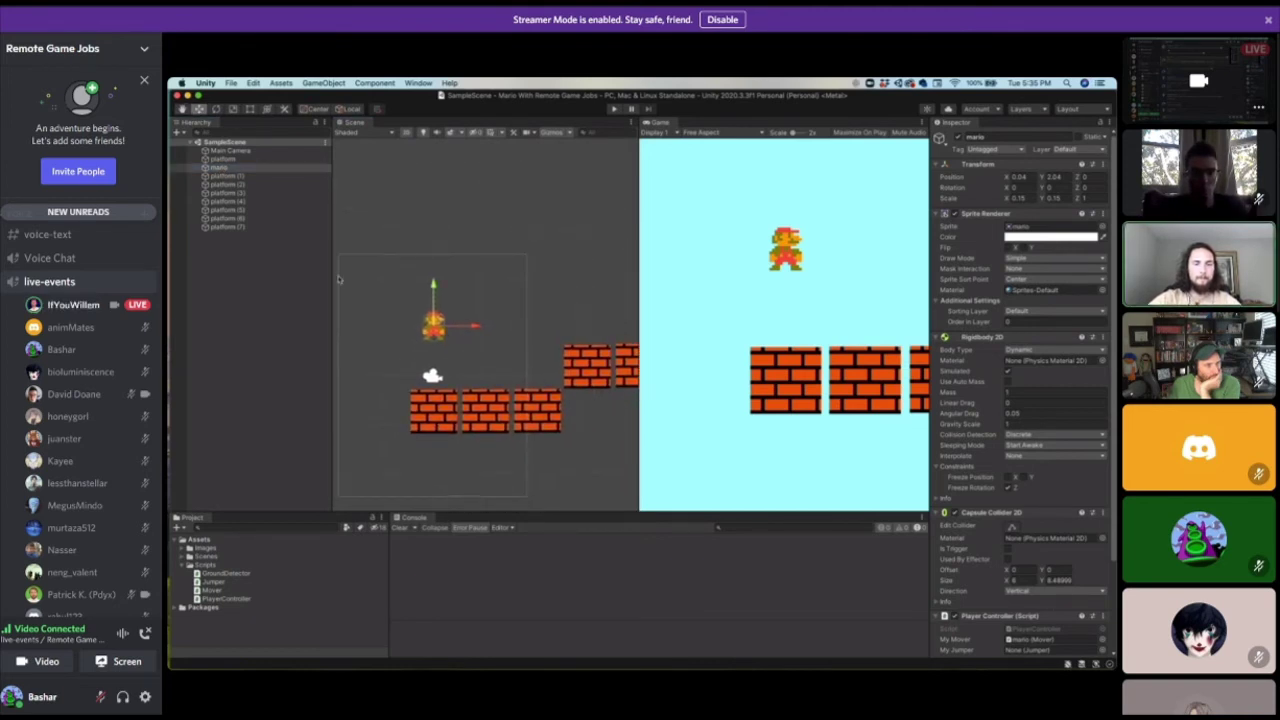
# Frame platform (1) in the Scene view, widen the view to all the platforms, and clear the selection.
pyautogui.doubleClick(228, 176)
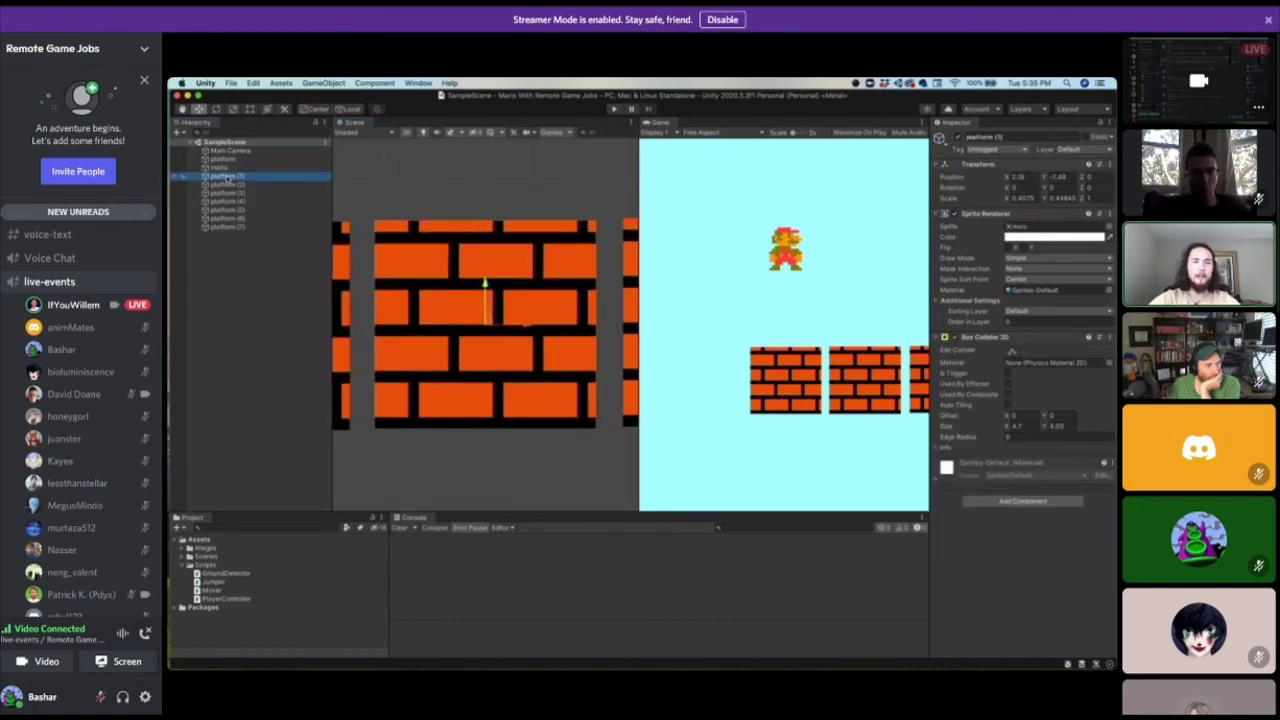
pyautogui.scroll(-6, 513, 336)
pyautogui.scroll(-3, 513, 334)
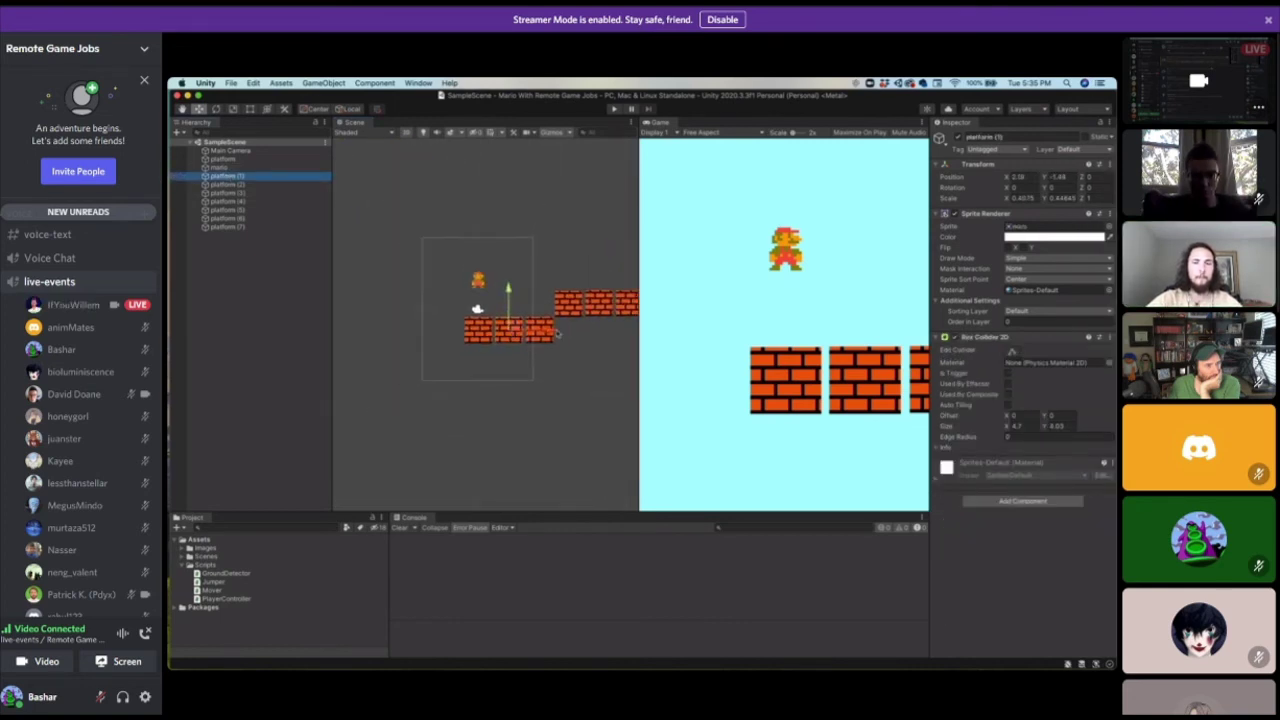
pyautogui.moveTo(556, 332); pyautogui.dragTo(543, 378, button='middle')
pyautogui.click(584, 380)
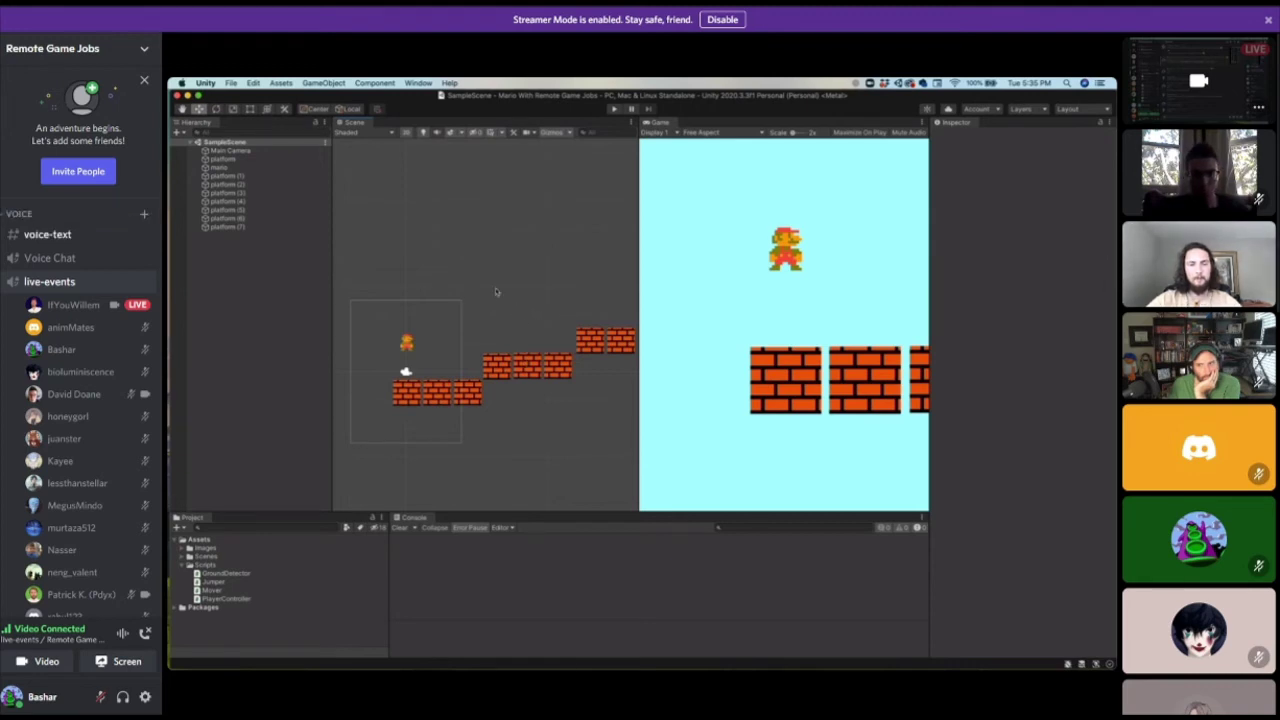
pyautogui.click(226, 176)
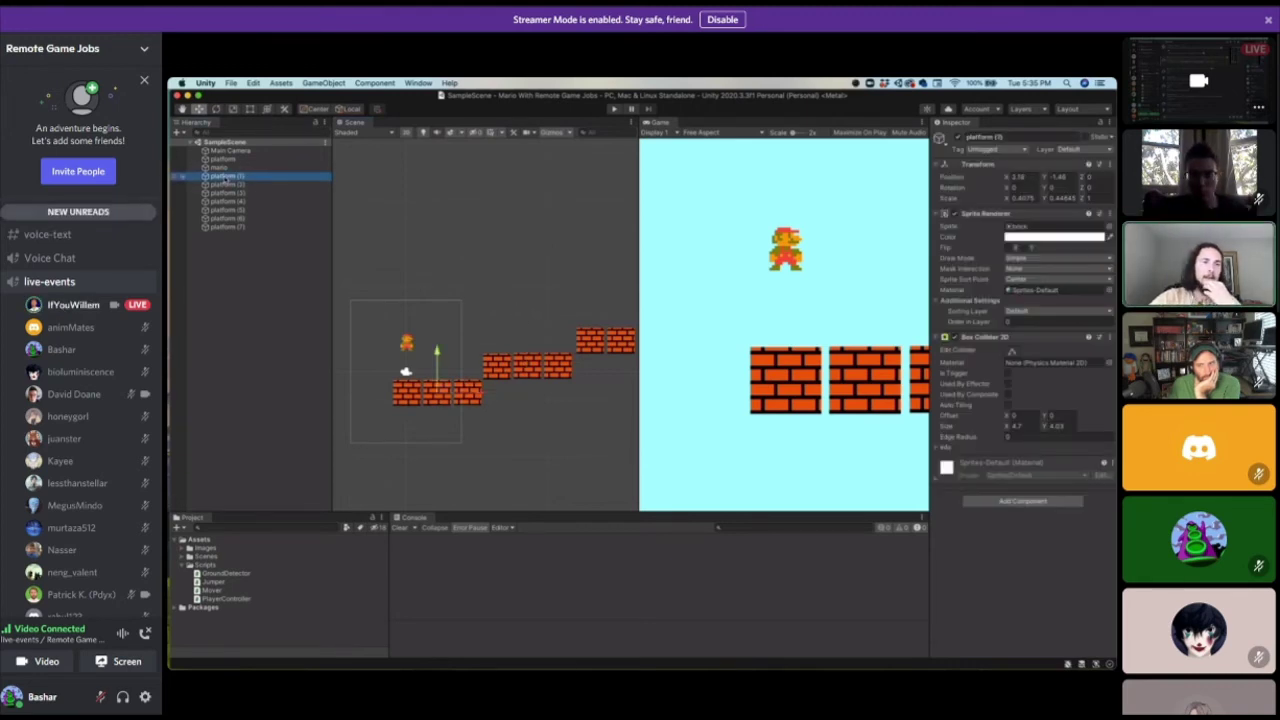
pyautogui.click(485, 256)
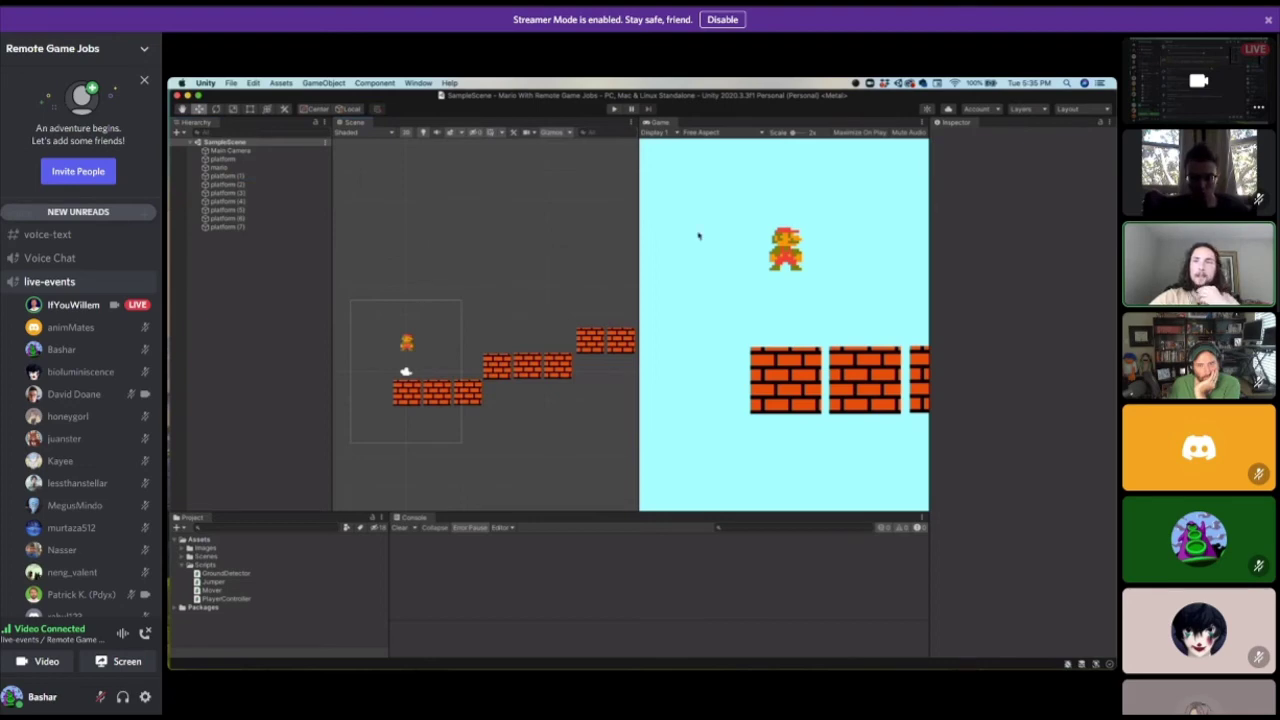
# Switch to Discord, open the live-events voice channel and enlarge the video of the participant whose camera has just come on.
pyautogui.hotkey('ctrl', 'Left')
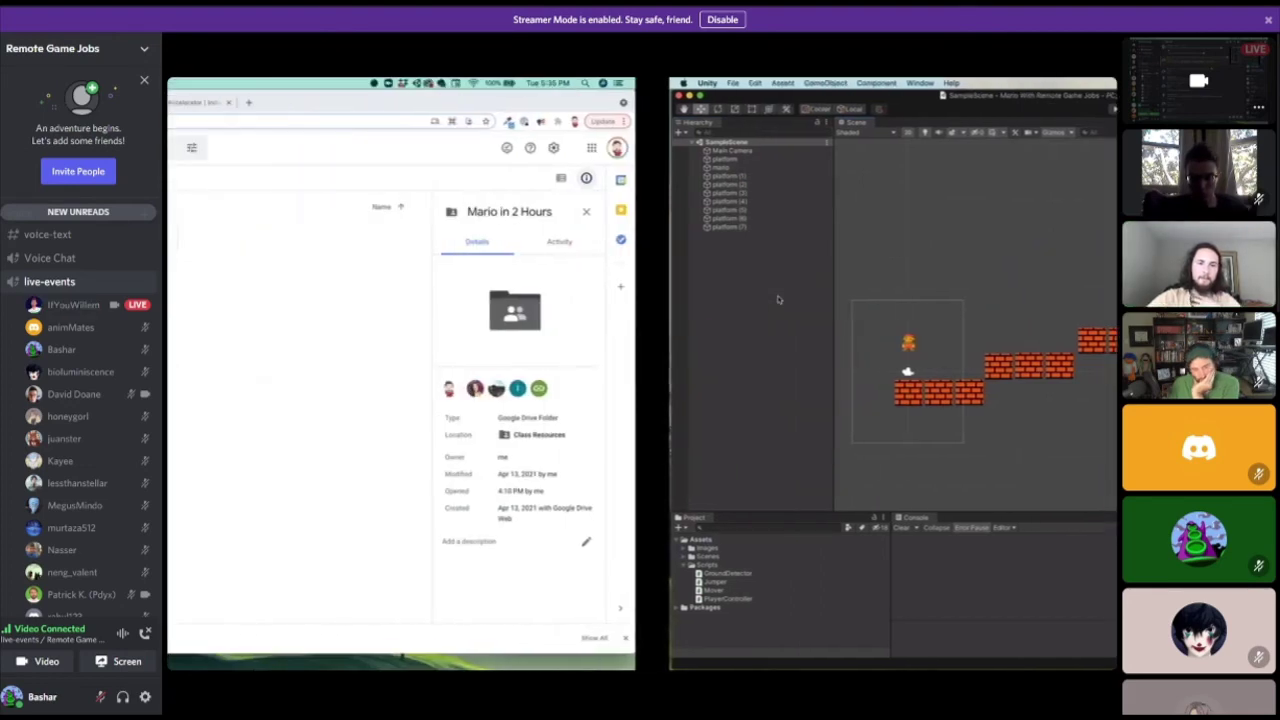
pyautogui.hotkey('ctrl', 'Left')
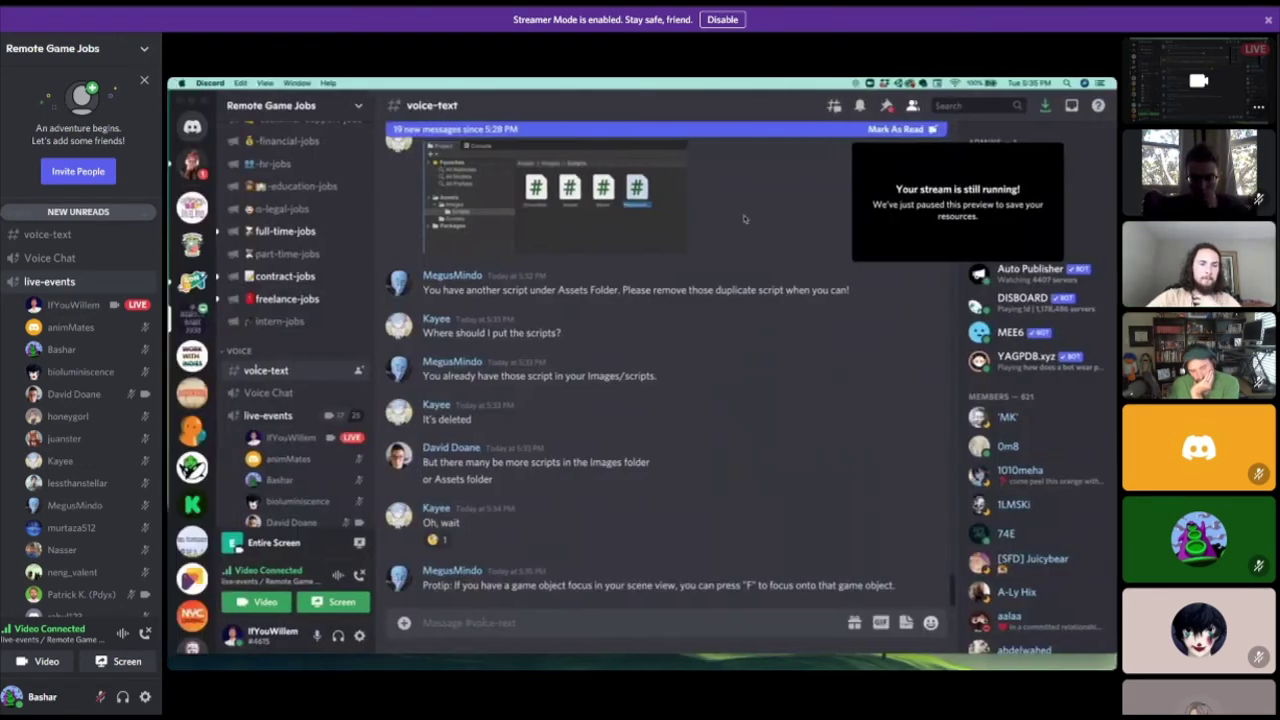
pyautogui.click(269, 416)
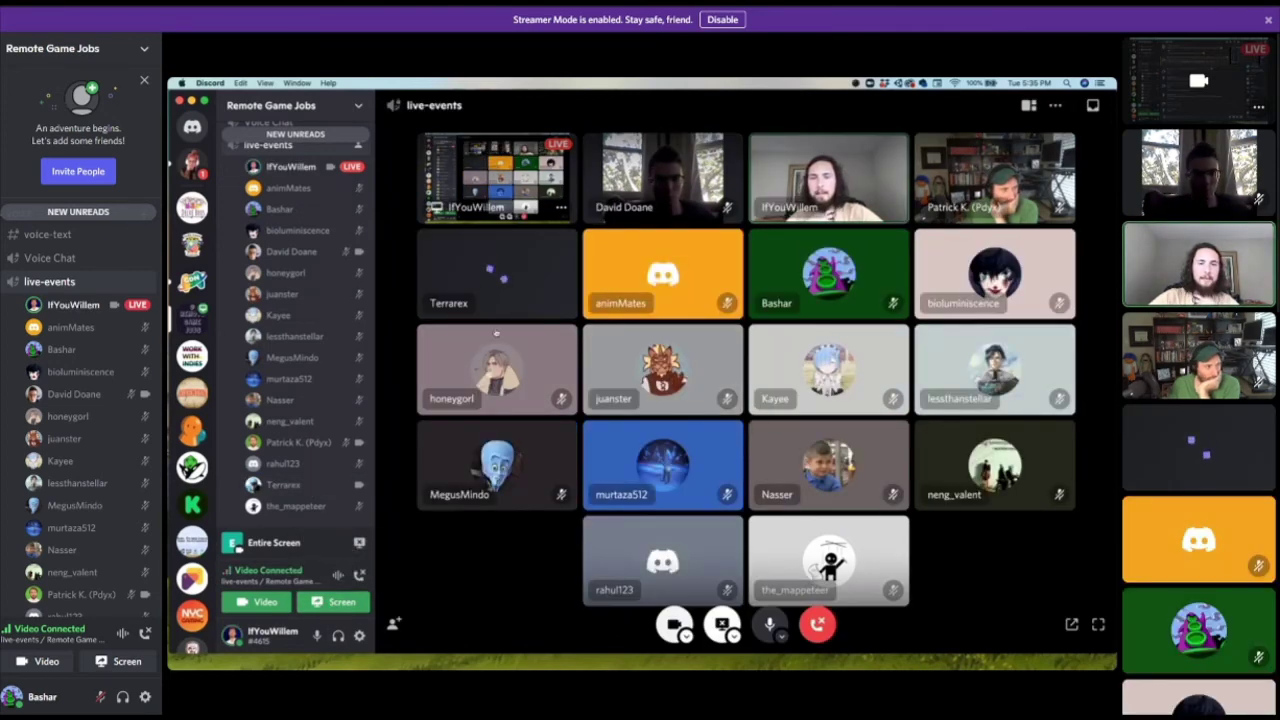
pyautogui.click(526, 278)
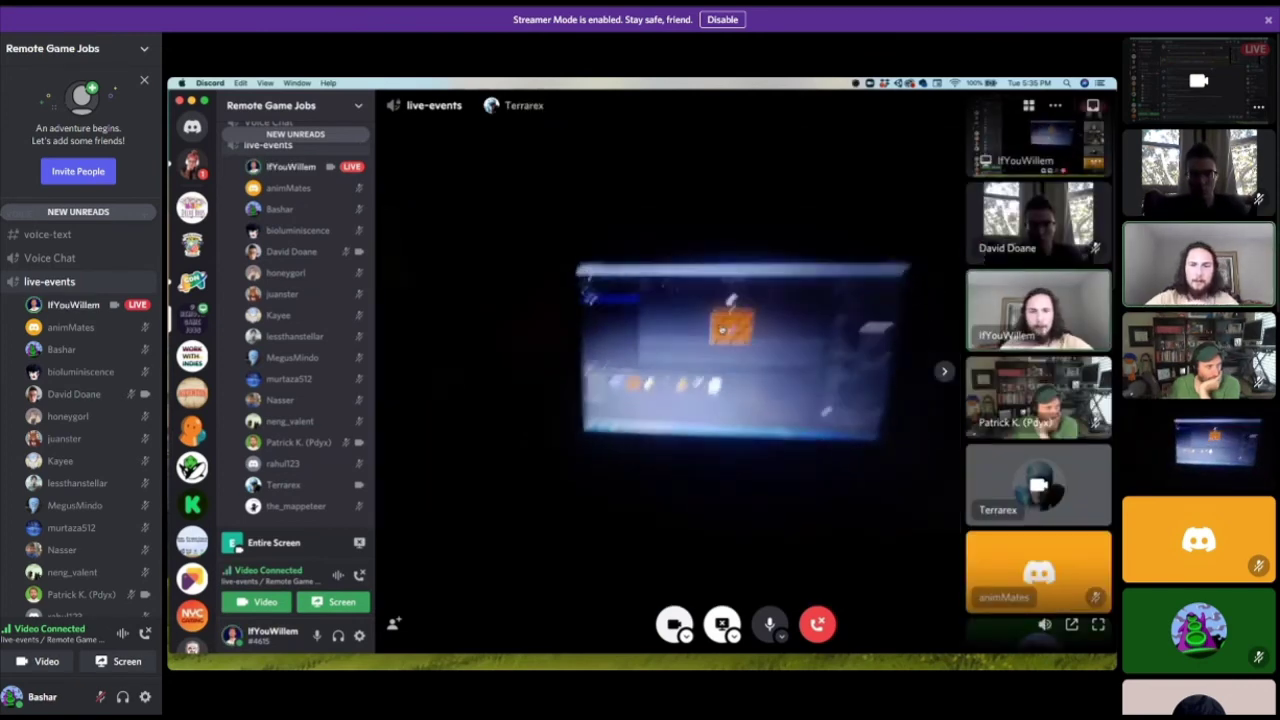
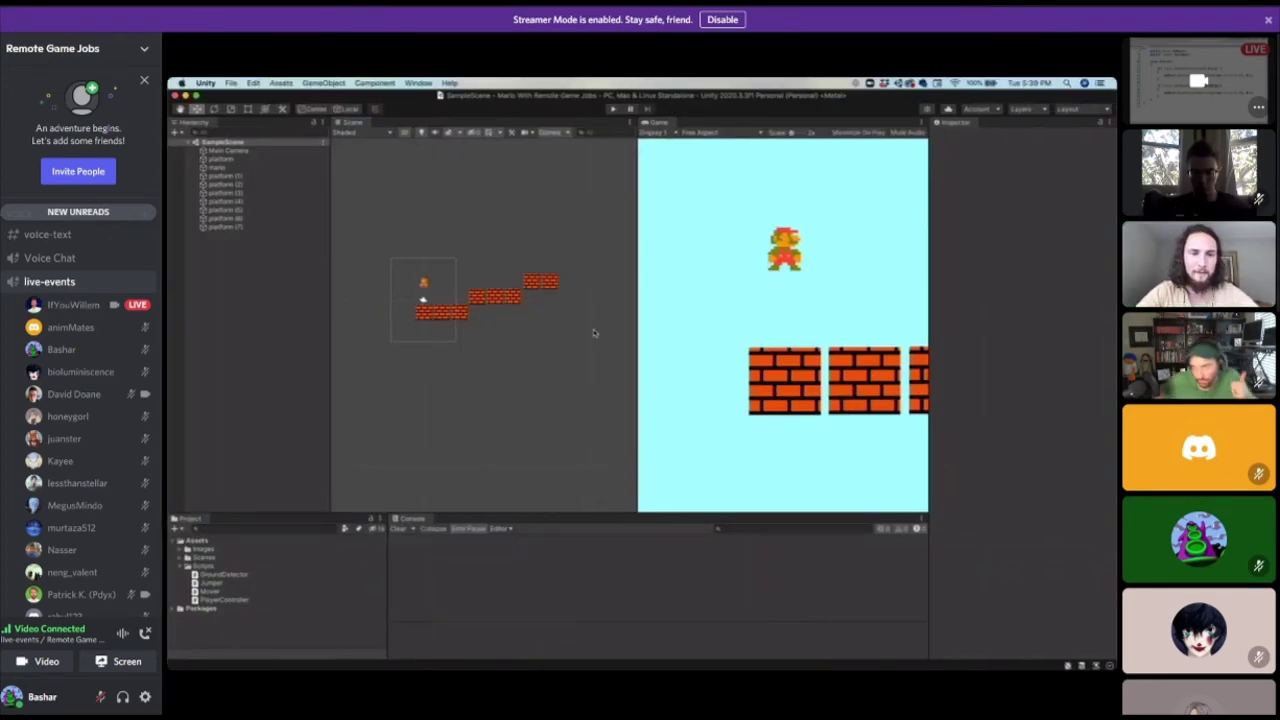
# Unmute the microphone in the Discord call.
pyautogui.click(50, 661)
pyautogui.click(97, 697)
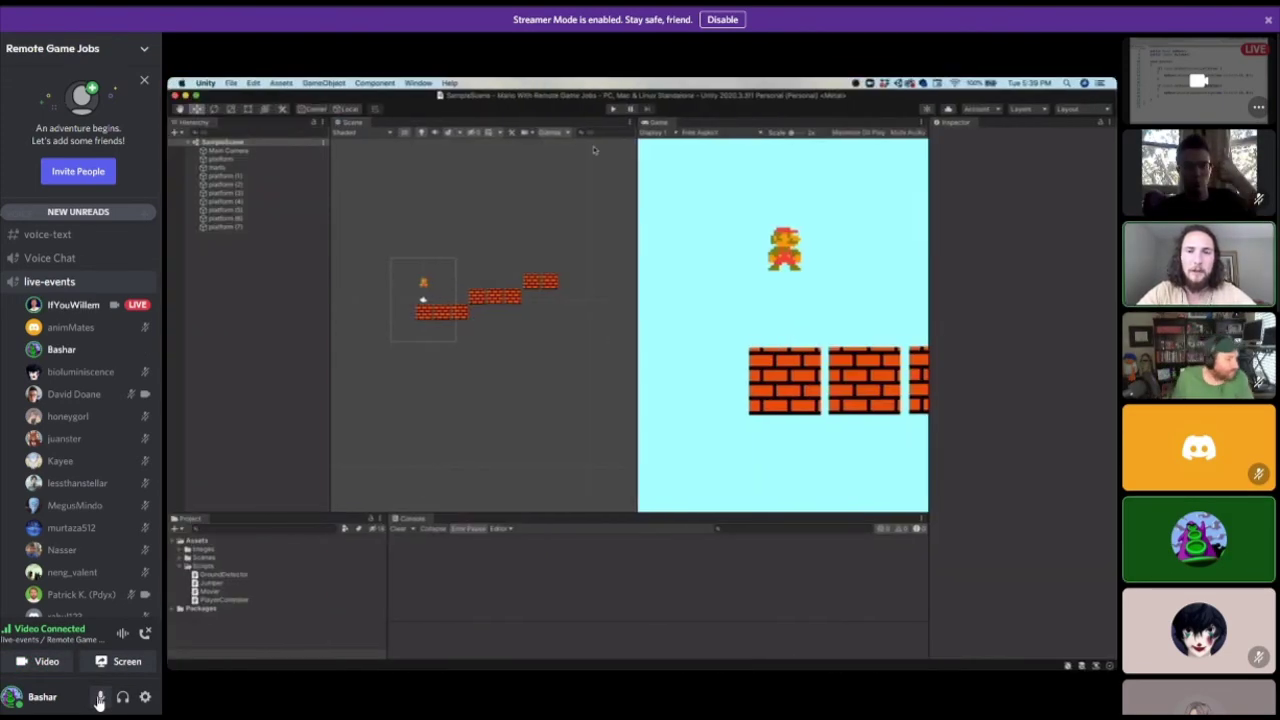
pyautogui.moveTo(734, 628)
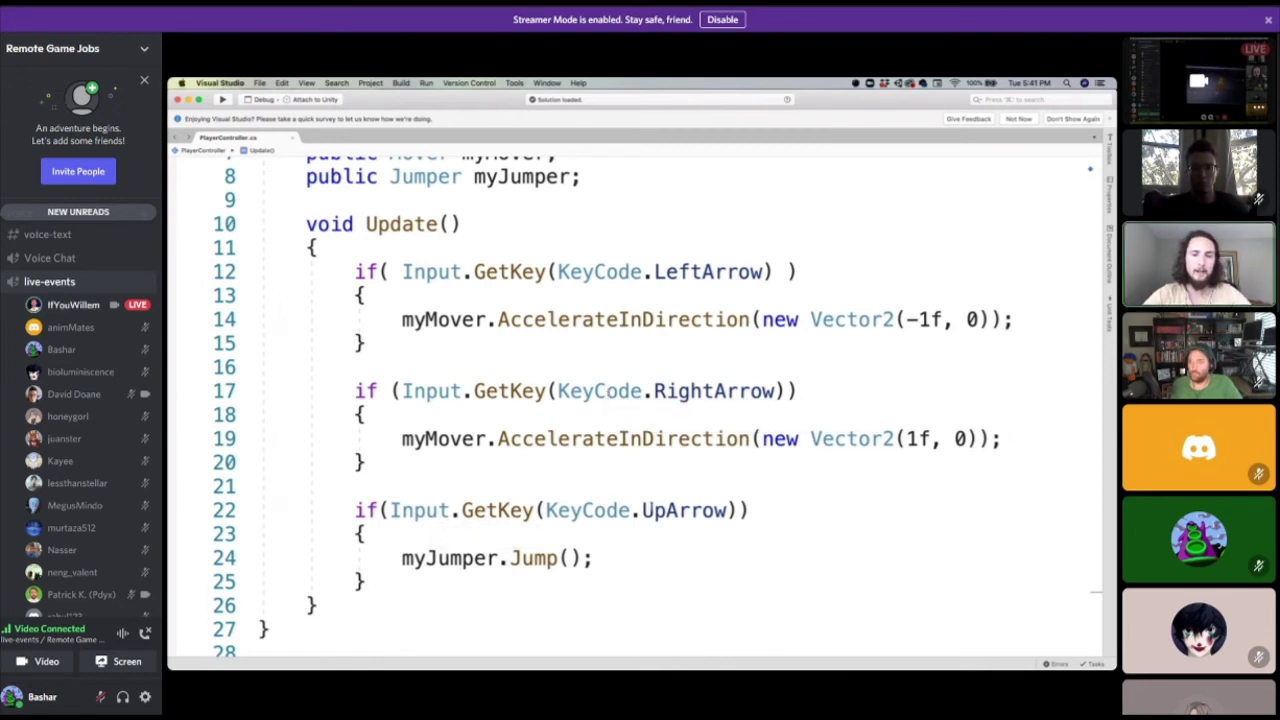
# Examine the UpArrow if block that calls myJumper.Jump() in the PlayerController script.
pyautogui.moveTo(355, 510); pyautogui.dragTo(474, 585)
pyautogui.click(516, 578)
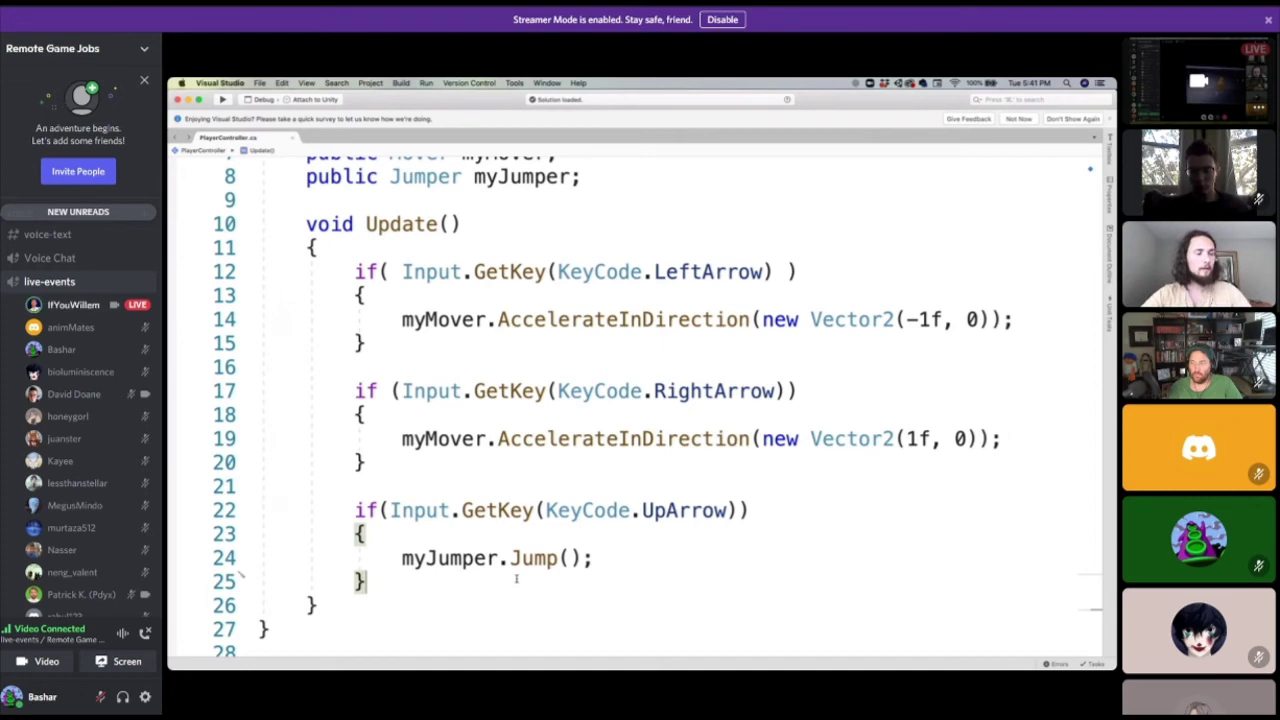
pyautogui.click(545, 337)
# Switch to Unity, run the game to test Mario's jump, and stop it.
pyautogui.hotkey('ctrl', 'Left')
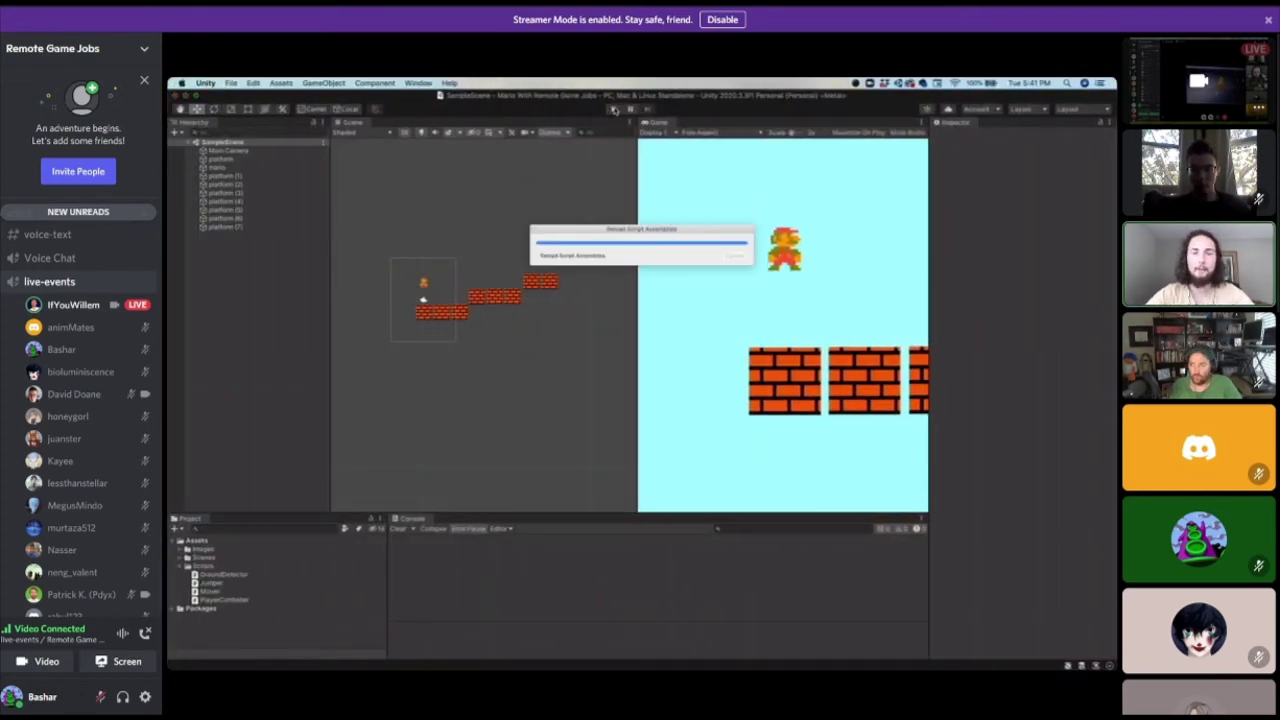
pyautogui.click(614, 109)
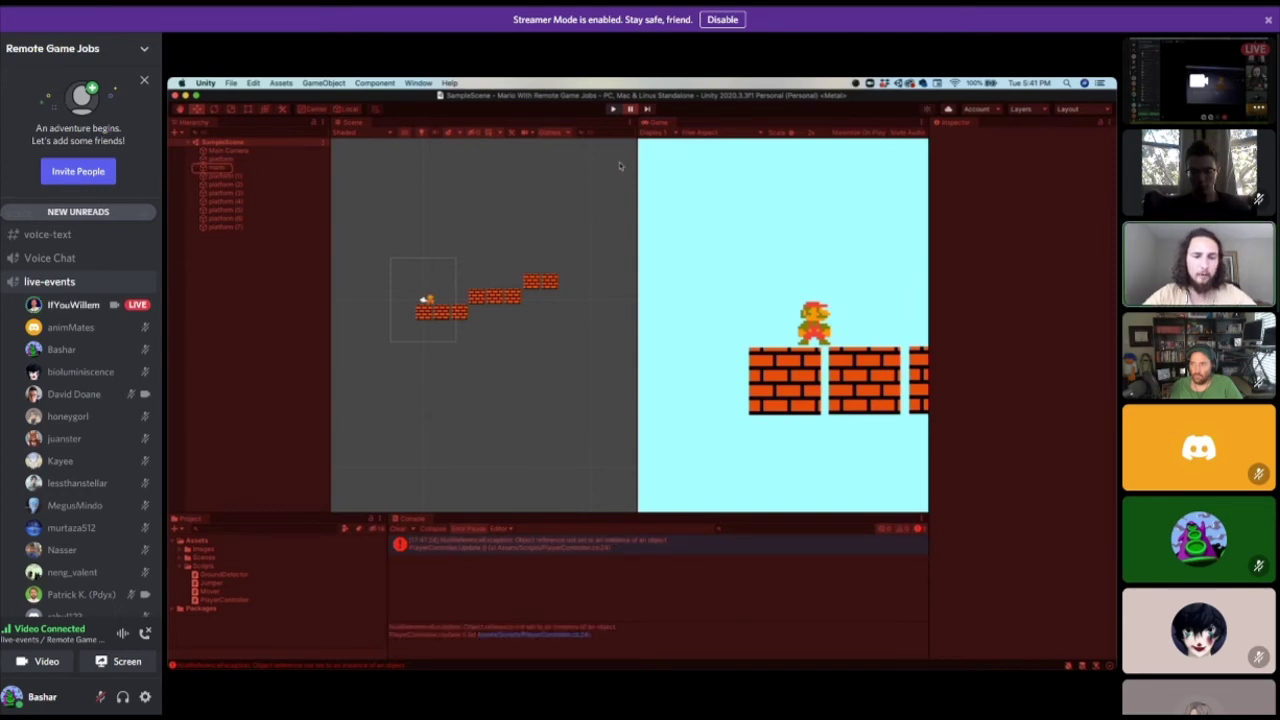
pyautogui.click(612, 110)
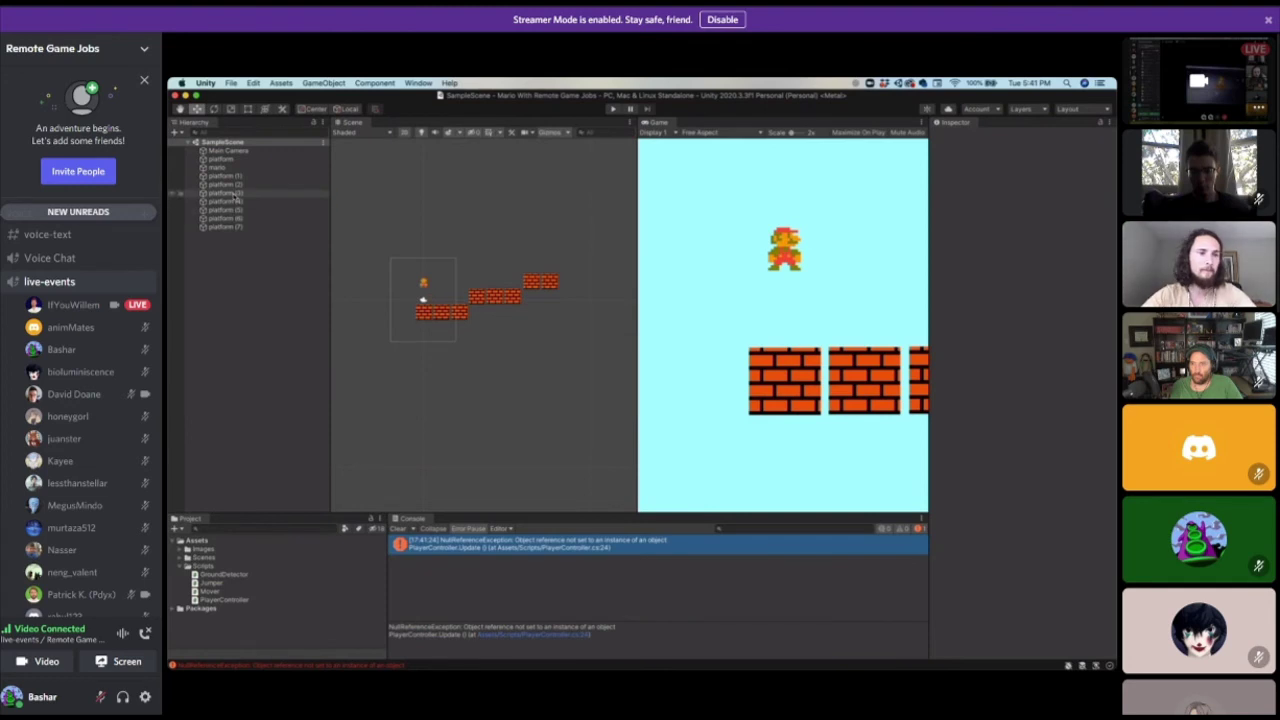
# Add the Jumper and Ground Detector scripts to mario and assign mario's Jumper to the Player Controller's My Jumper reference.
pyautogui.click(219, 168)
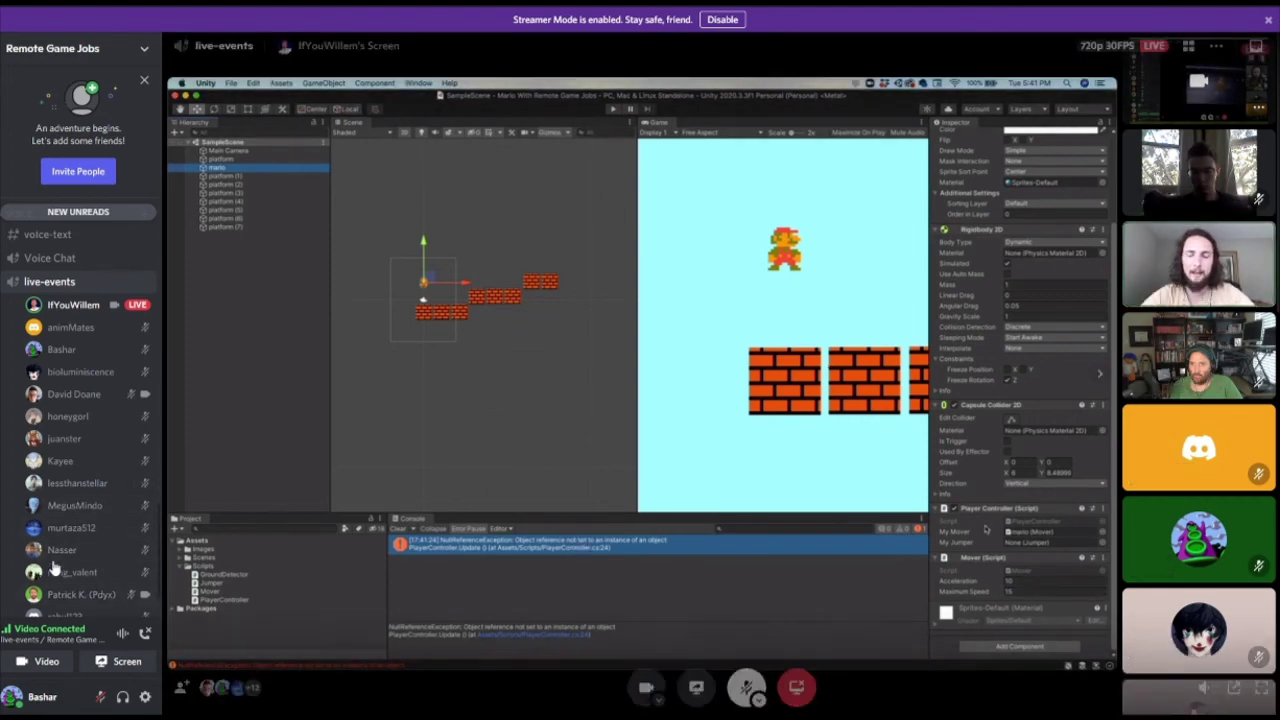
pyautogui.scroll(2, 88, 511)
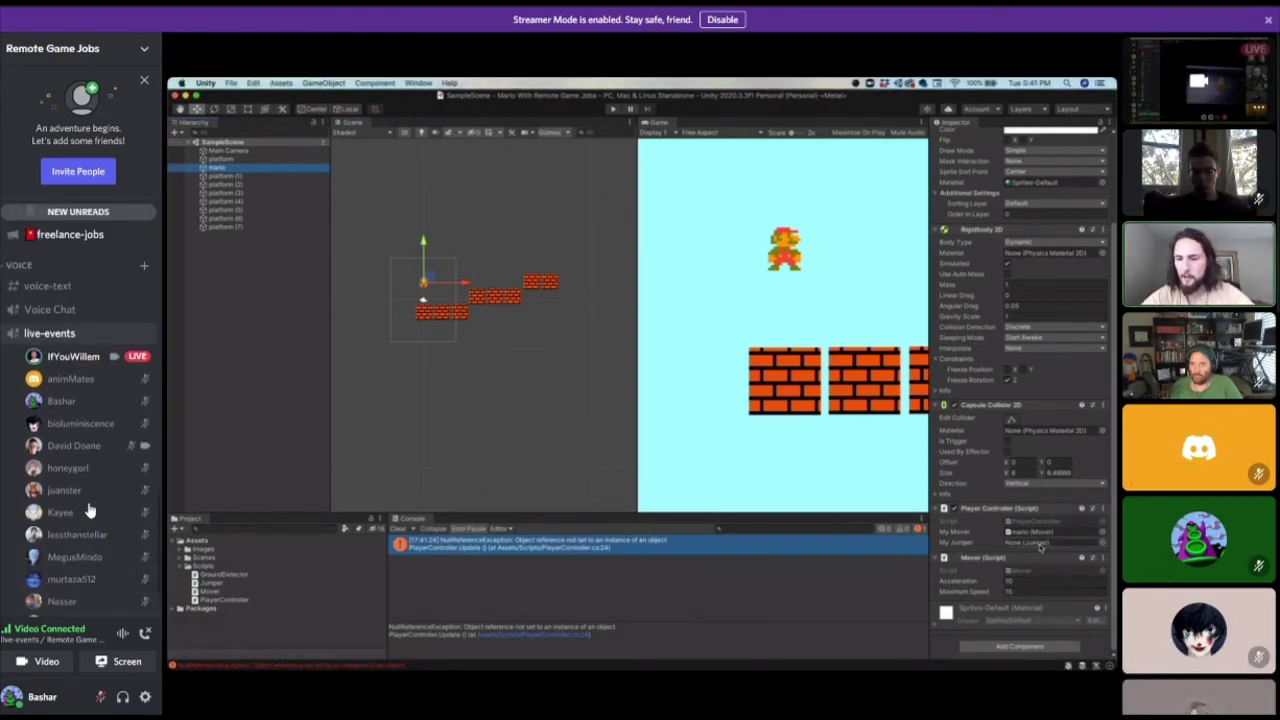
pyautogui.scroll(3, 88, 511)
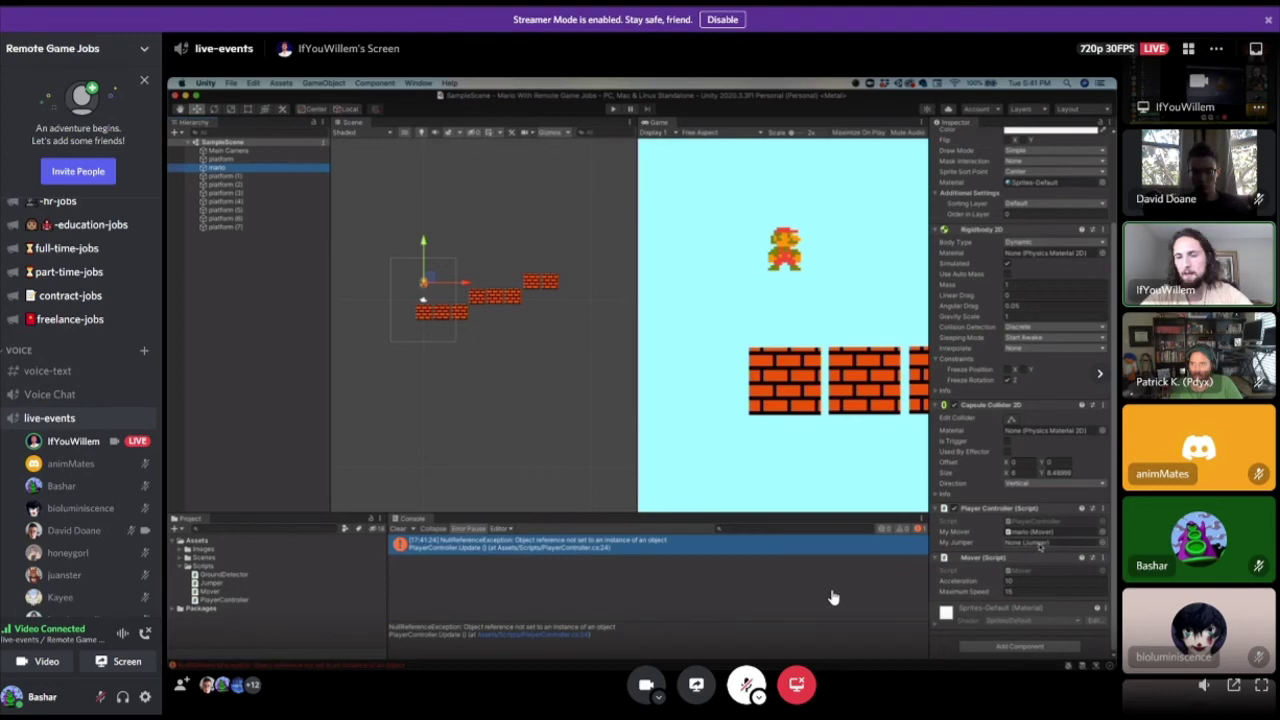
pyautogui.click(1009, 650)
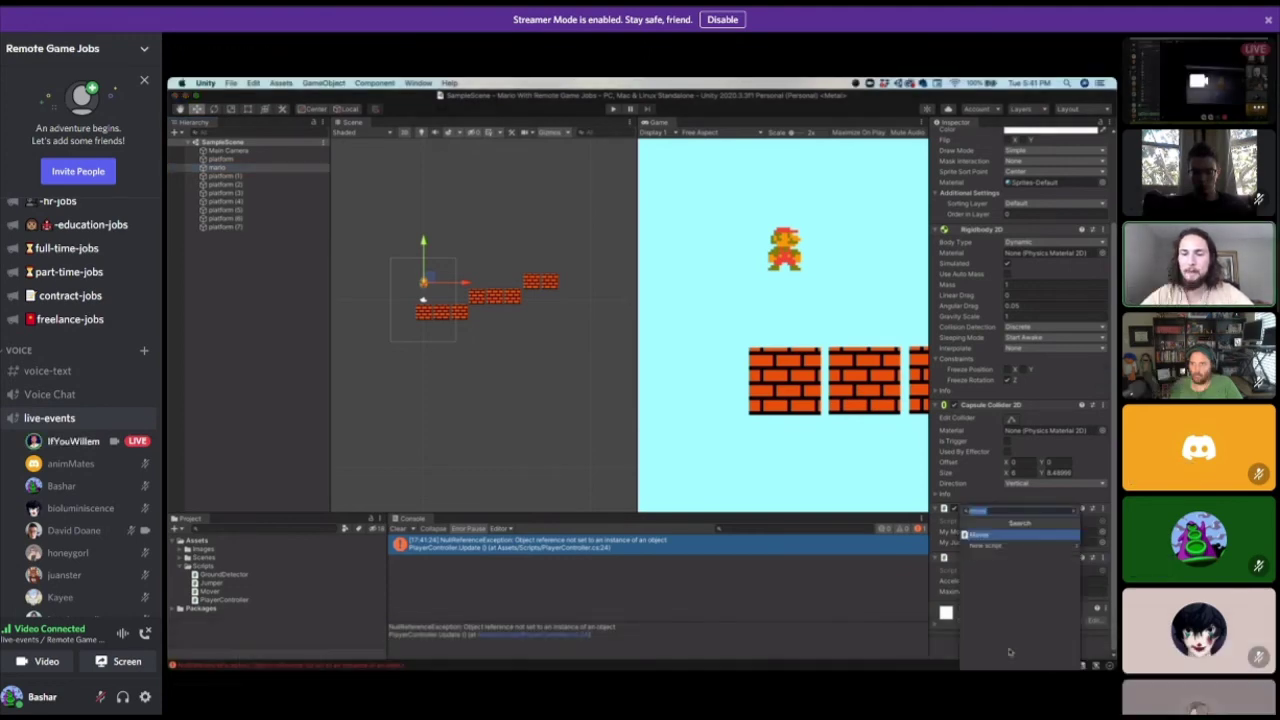
pyautogui.scroll(-3, 65, 570)
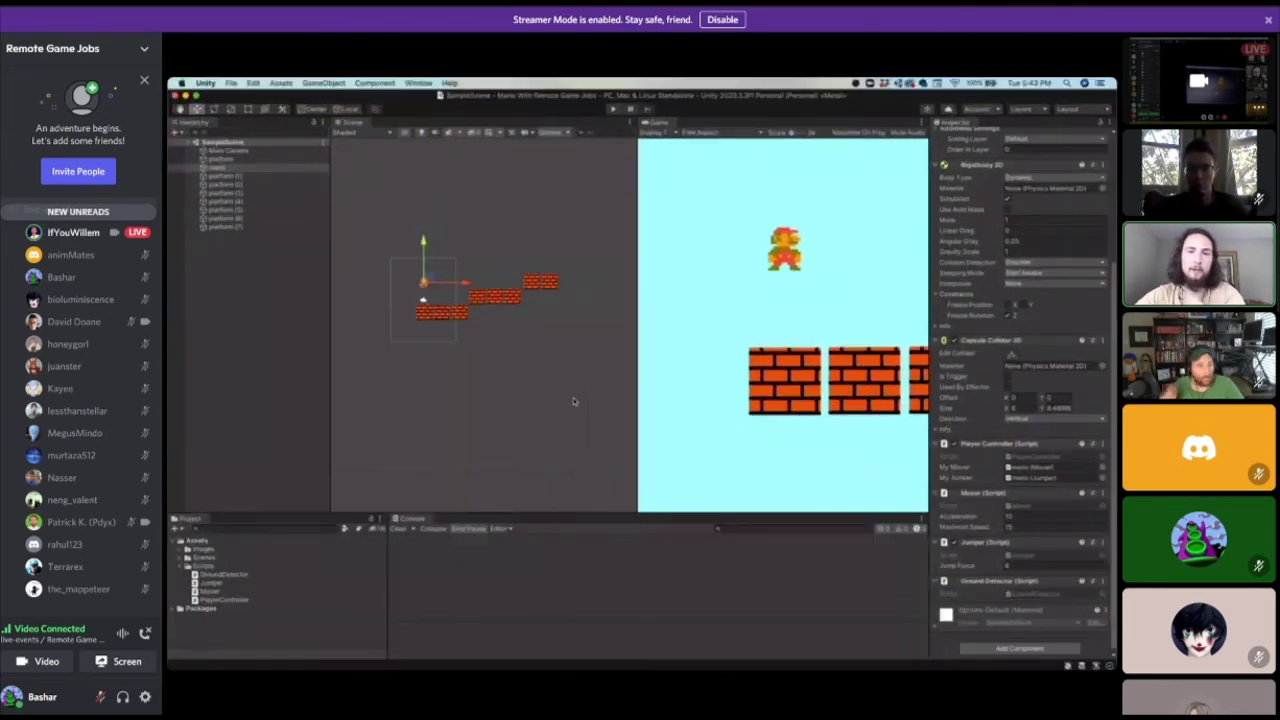
# Run the game, move Mario left and right across the platforms beyond the camera's frame, and stop it.
pyautogui.click(613, 111)
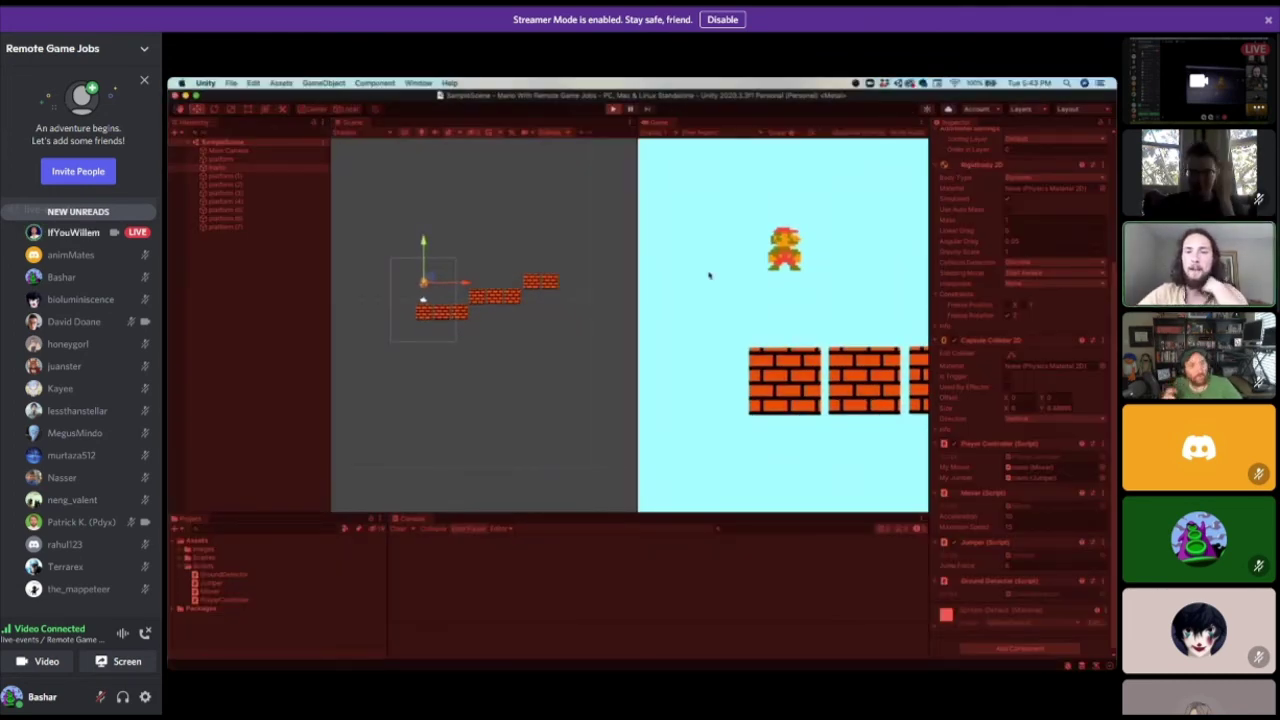
pyautogui.press('Right')
pyautogui.press('Left')
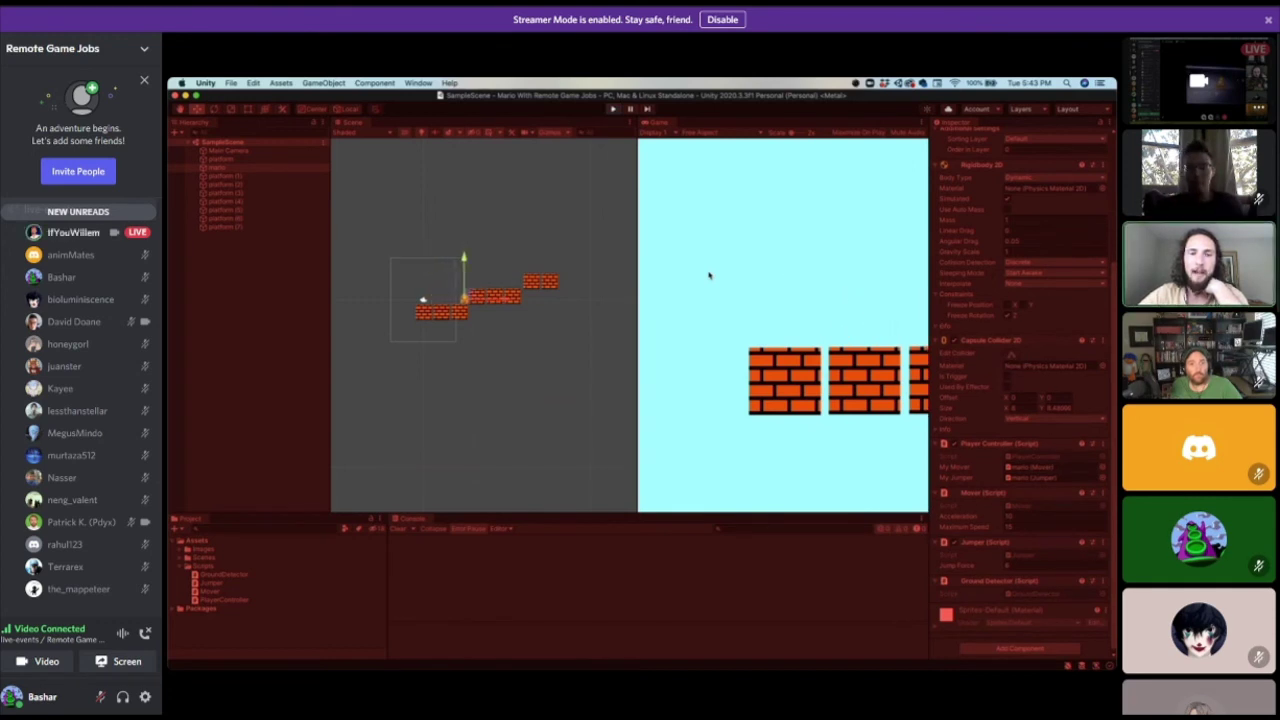
pyautogui.press('Right')
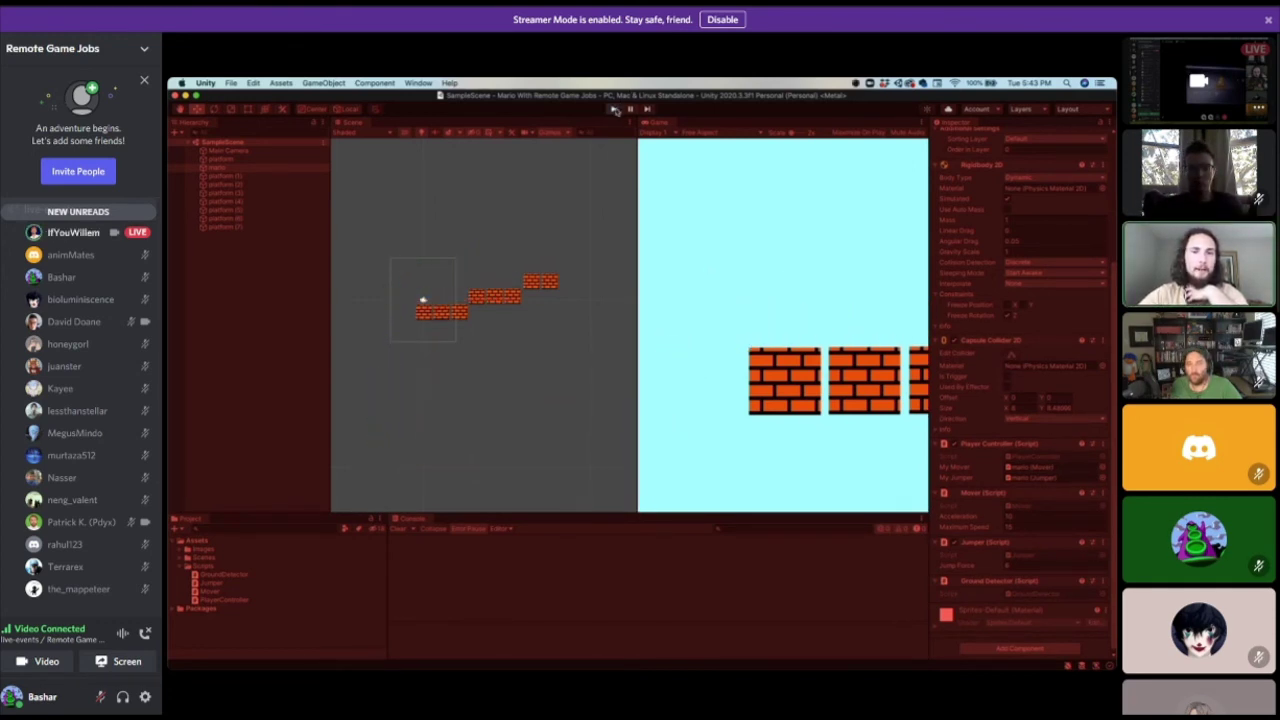
pyautogui.click(614, 108)
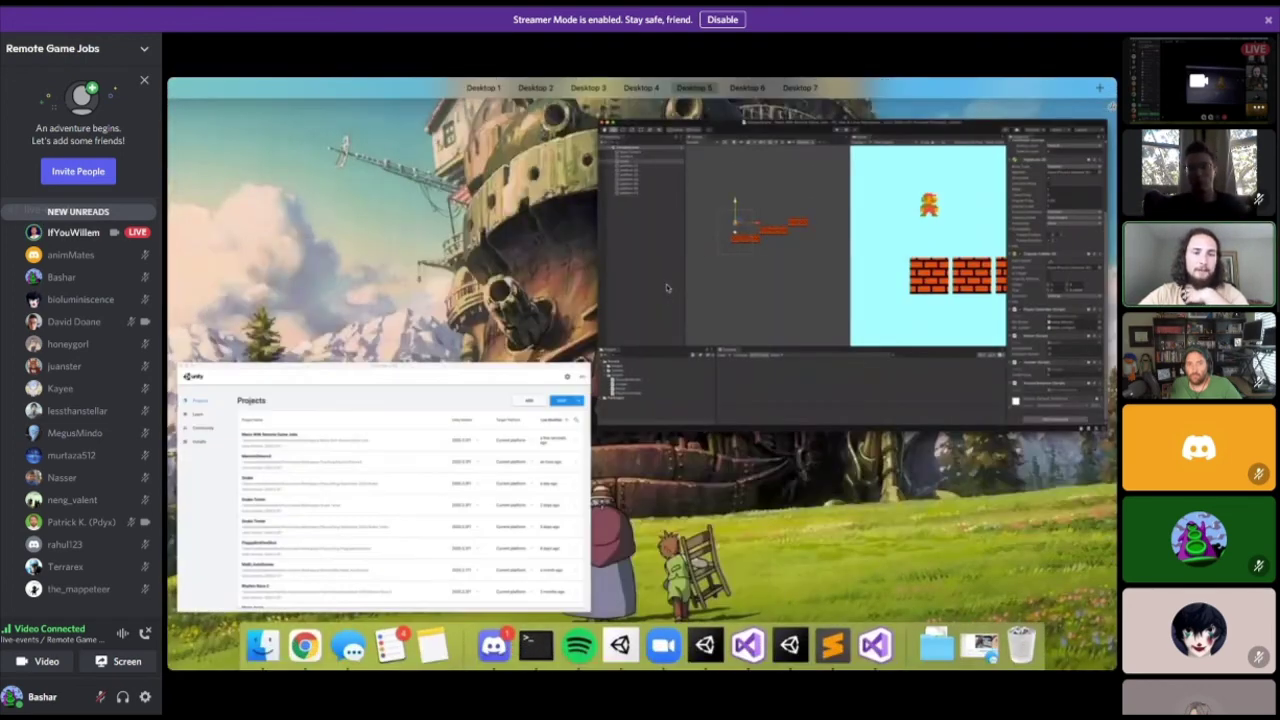
# Switch to Finder and import Follower.cs from the downloaded Scripts folder into the Unity project's Scripts folder.
pyautogui.click(667, 287)
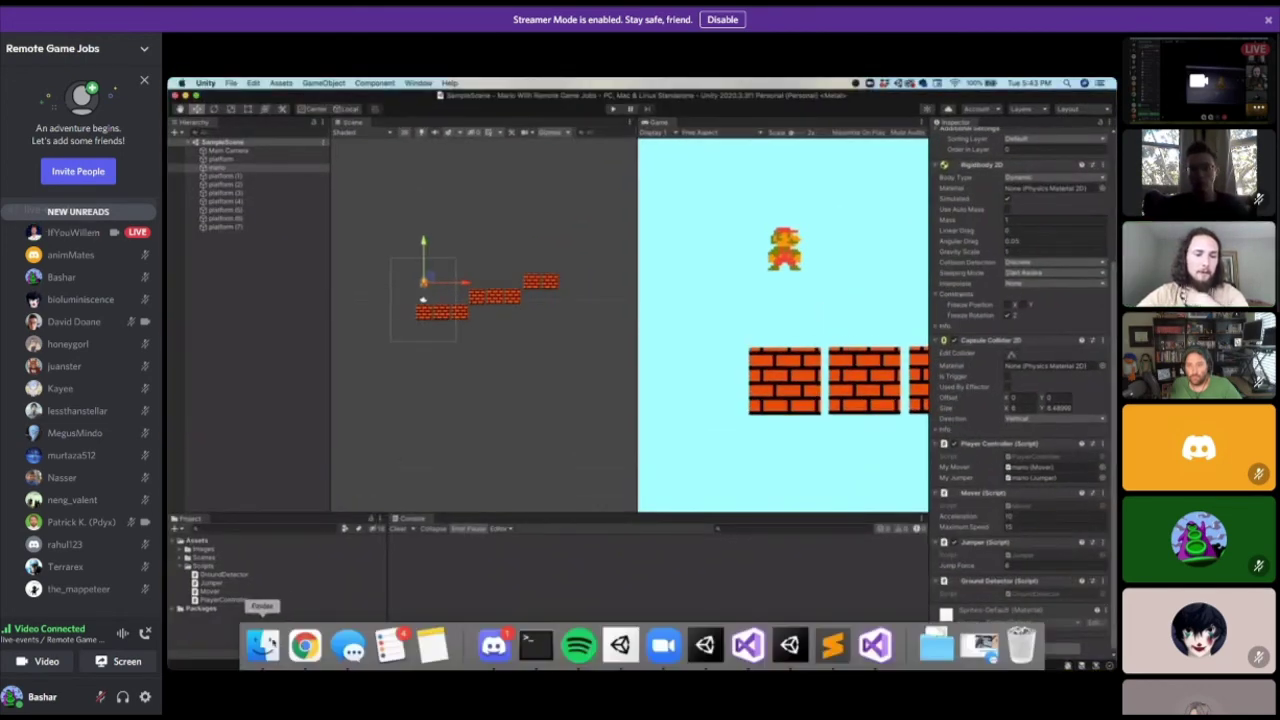
pyautogui.click(262, 645)
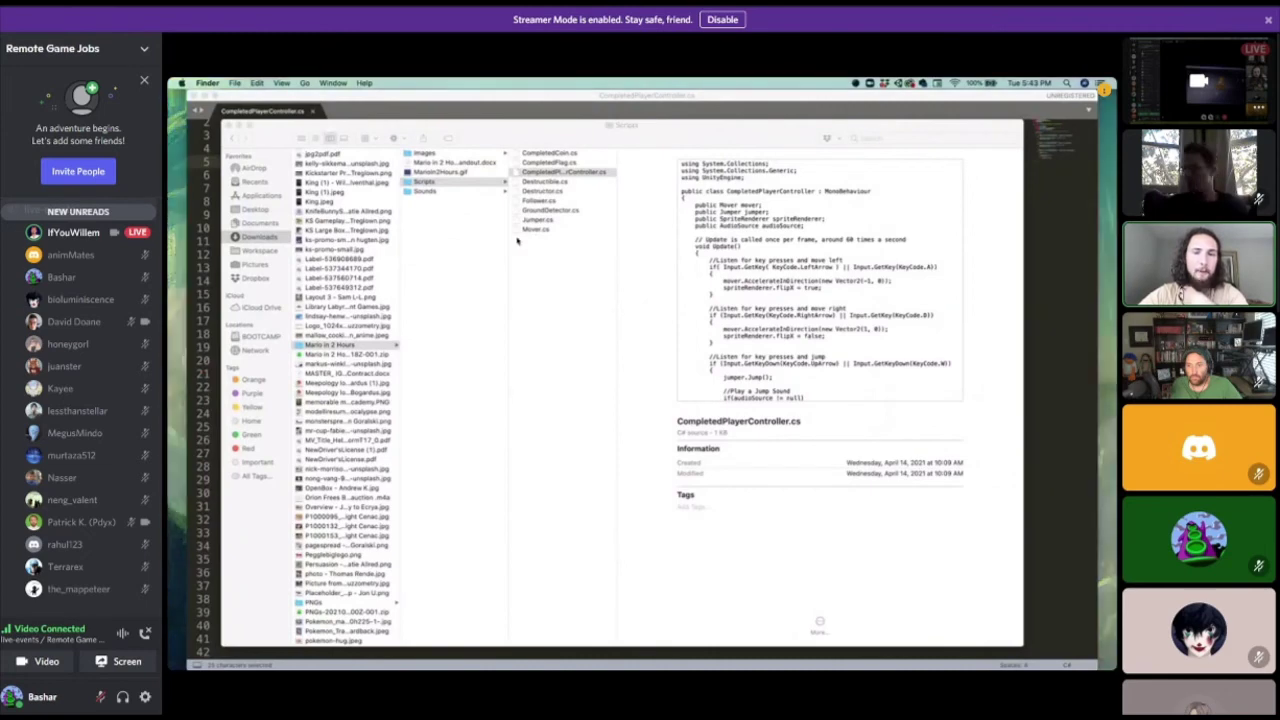
pyautogui.click(541, 191)
pyautogui.click(552, 201)
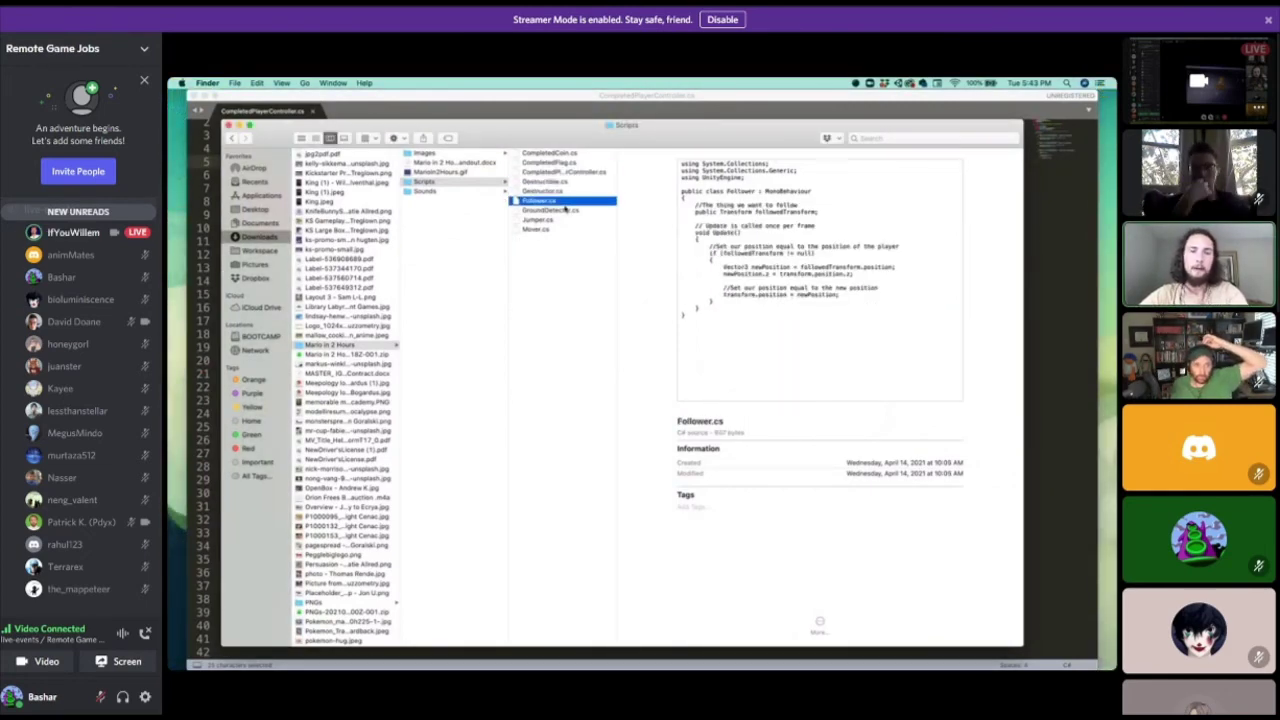
pyautogui.moveTo(565, 208); pyautogui.dragTo(286, 591)
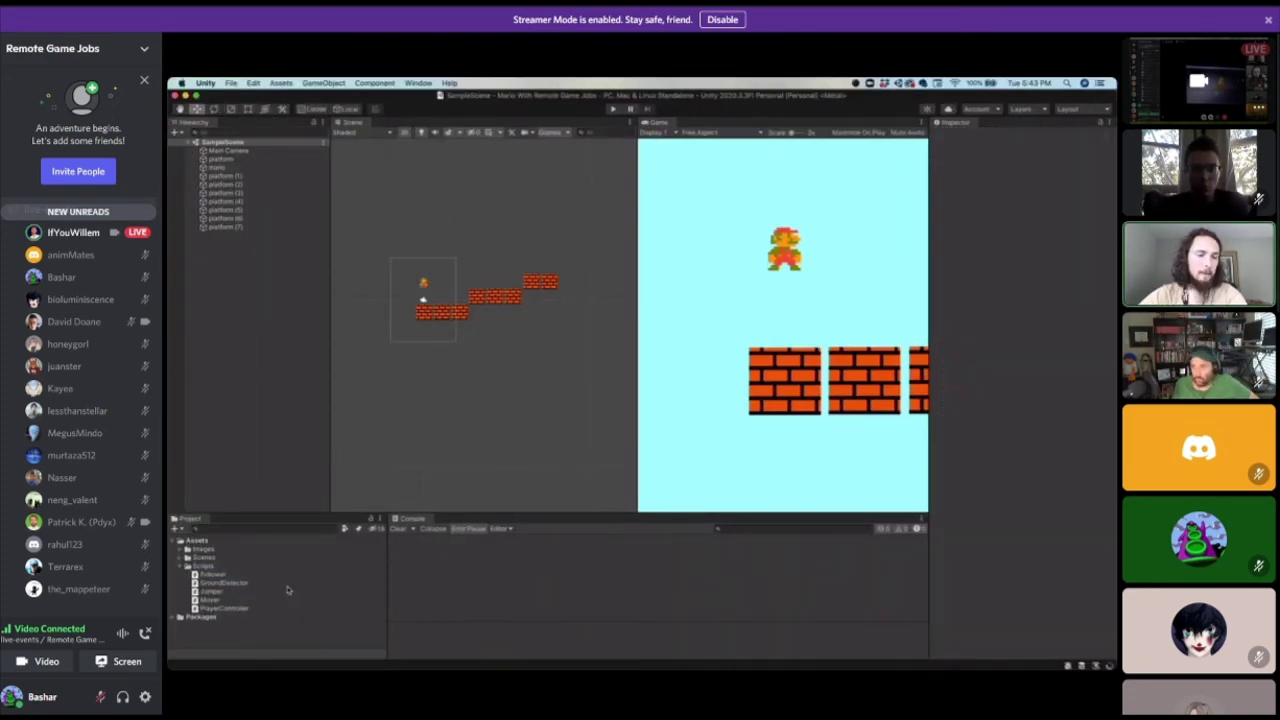
# Add the Follower script to the Main Camera and set mario as its Followed Transform.
pyautogui.click(213, 577)
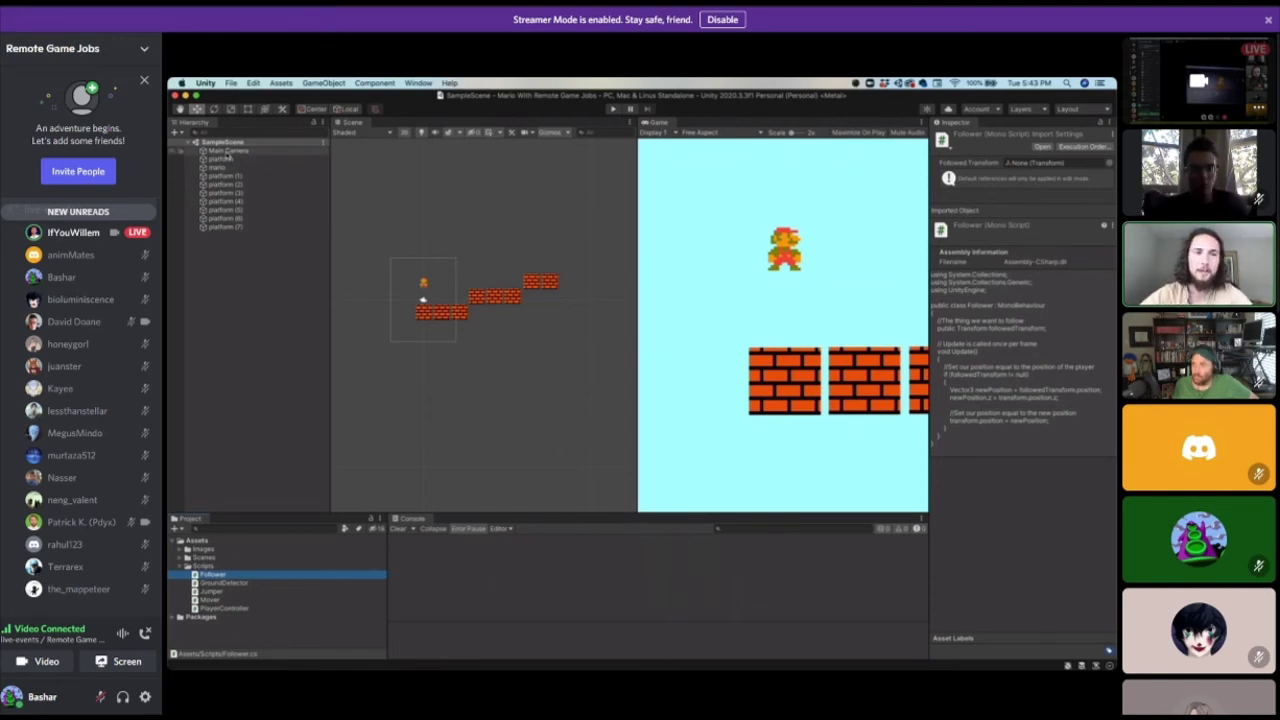
pyautogui.click(226, 151)
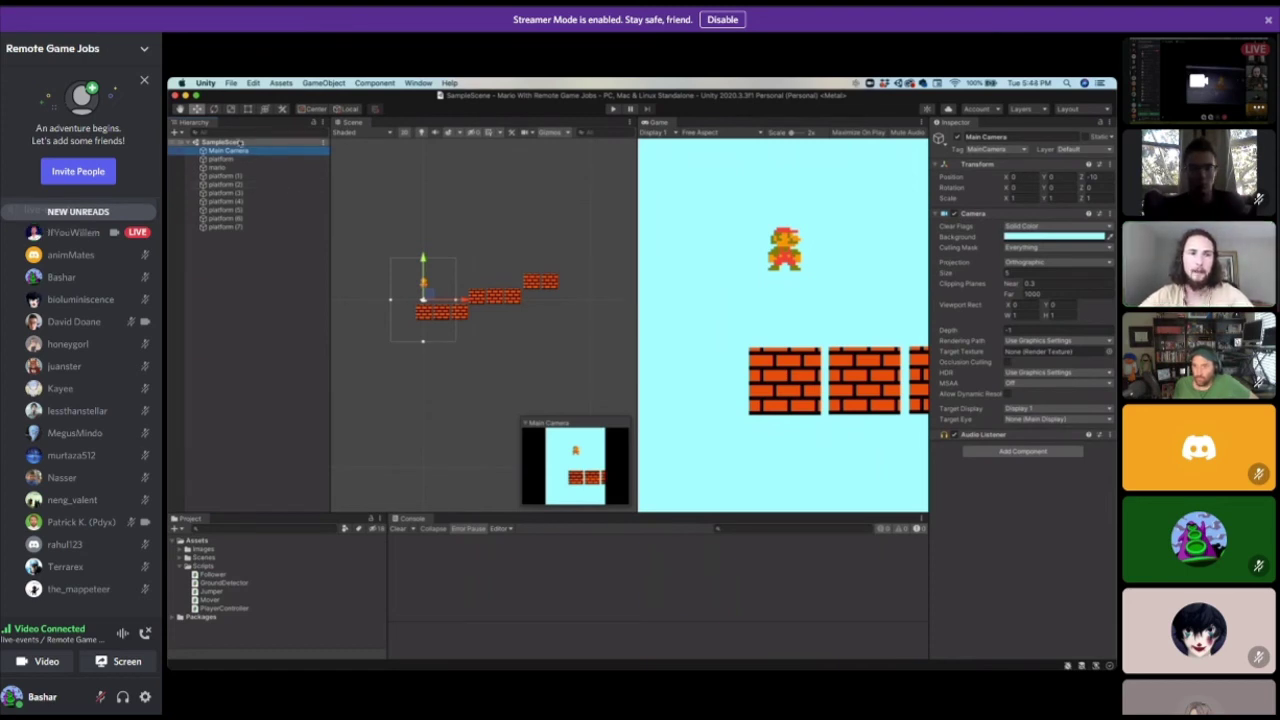
pyautogui.click(1013, 451)
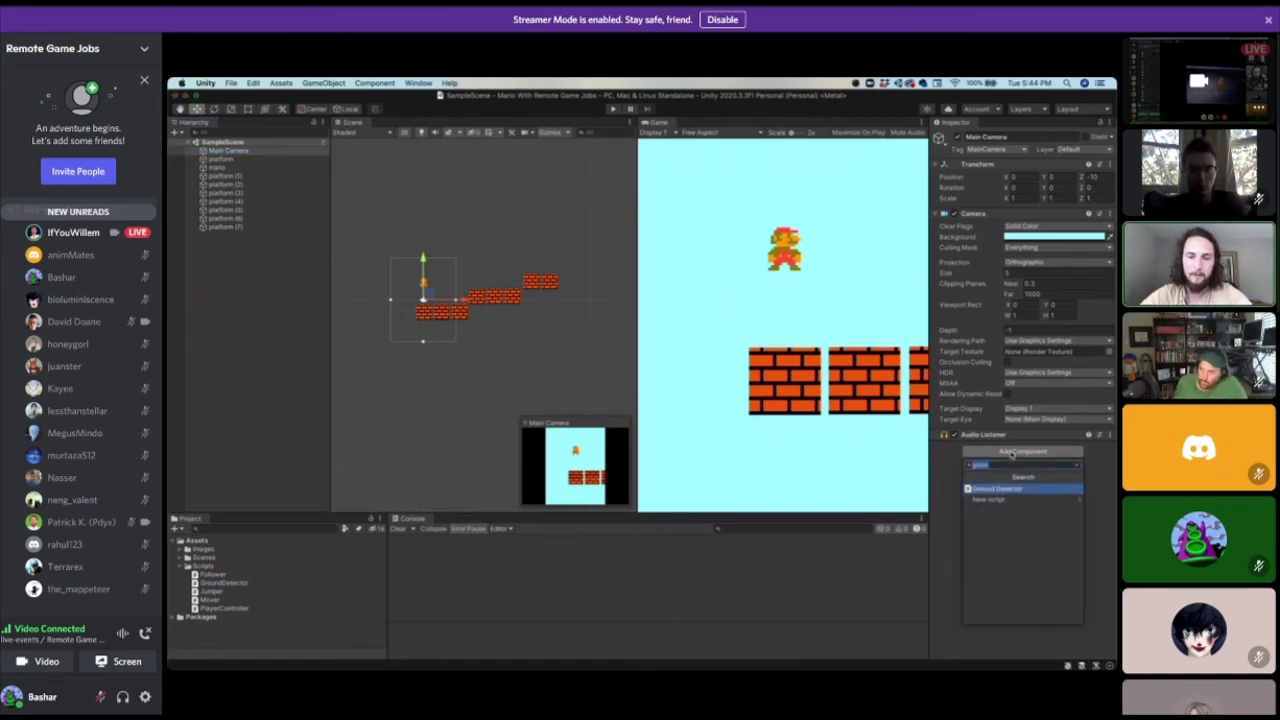
pyautogui.write('fol')
pyautogui.press('Return')
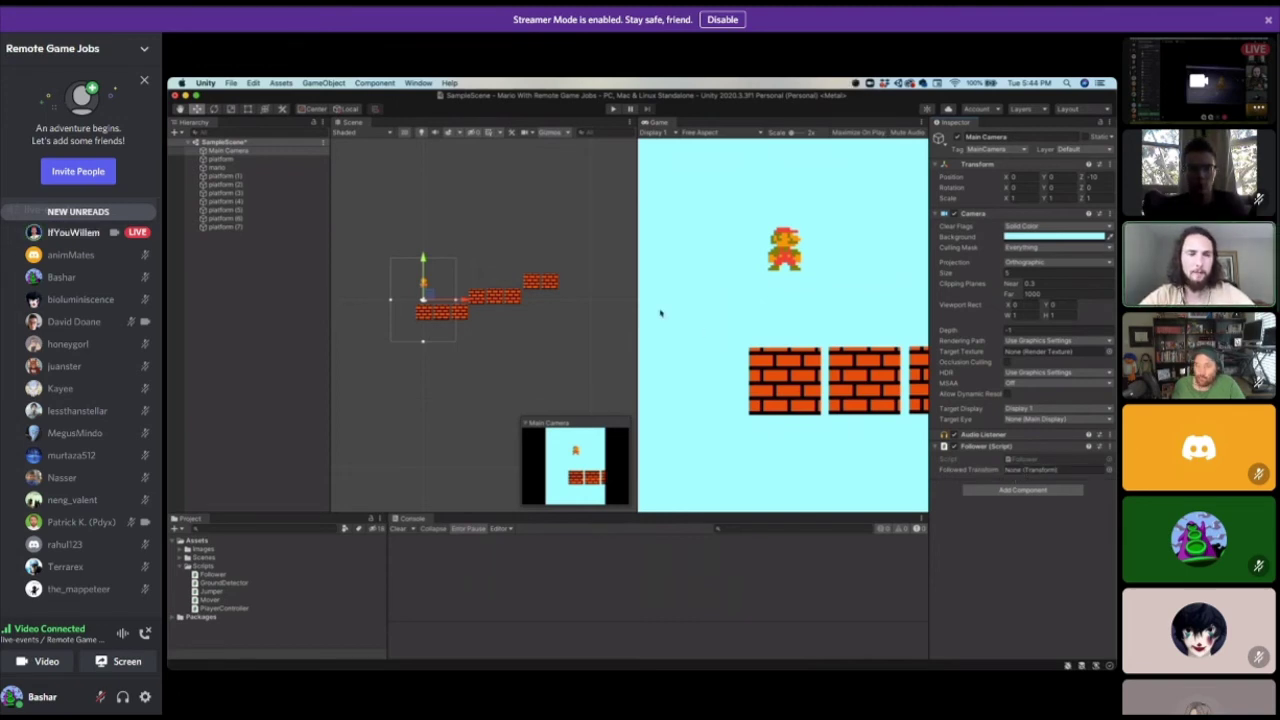
pyautogui.moveTo(226, 169); pyautogui.dragTo(266, 170)
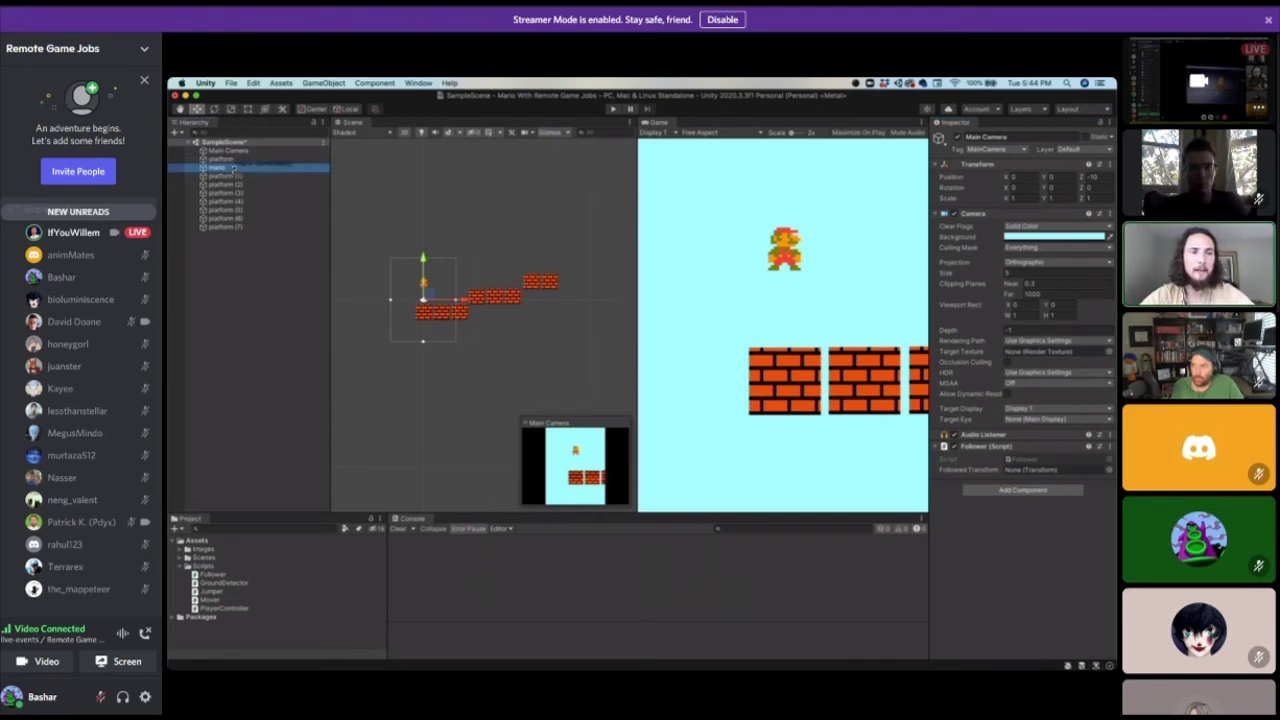
pyautogui.moveTo(250, 168); pyautogui.dragTo(1006, 469)
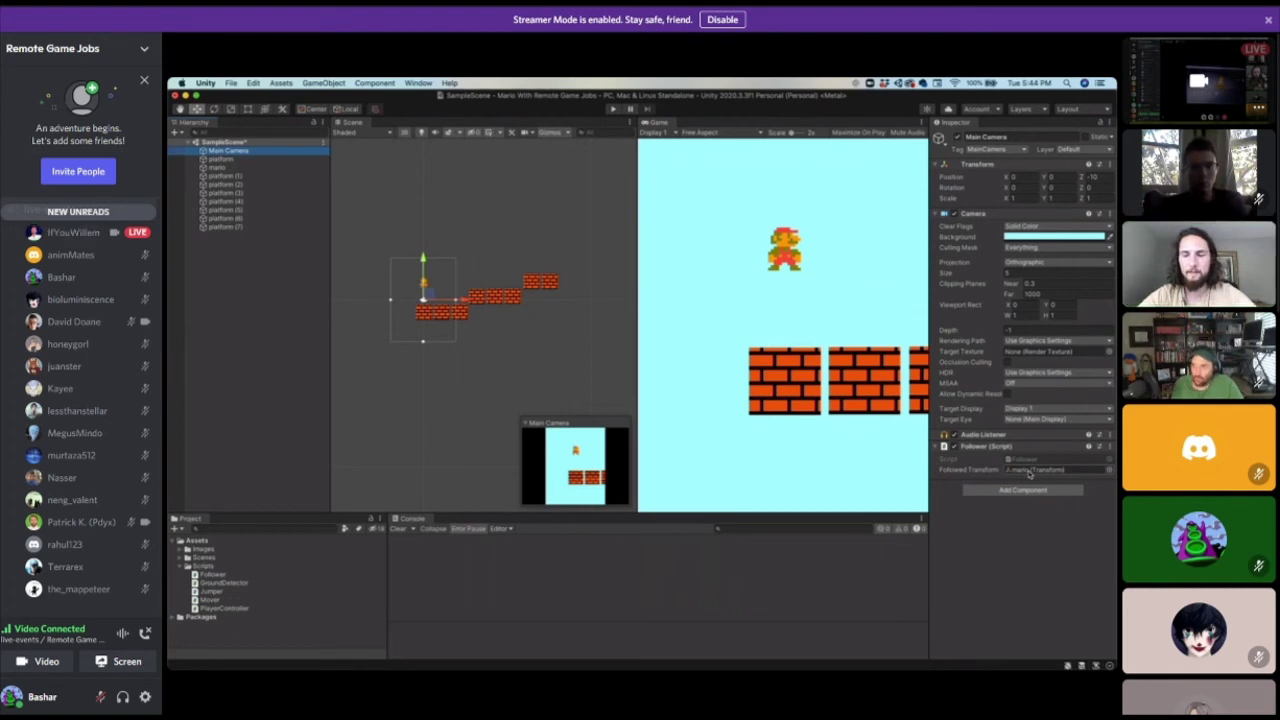
# Run the game, move and jump Mario across the platforms to test that the camera follows him, and stop it.
pyautogui.press('super+p')
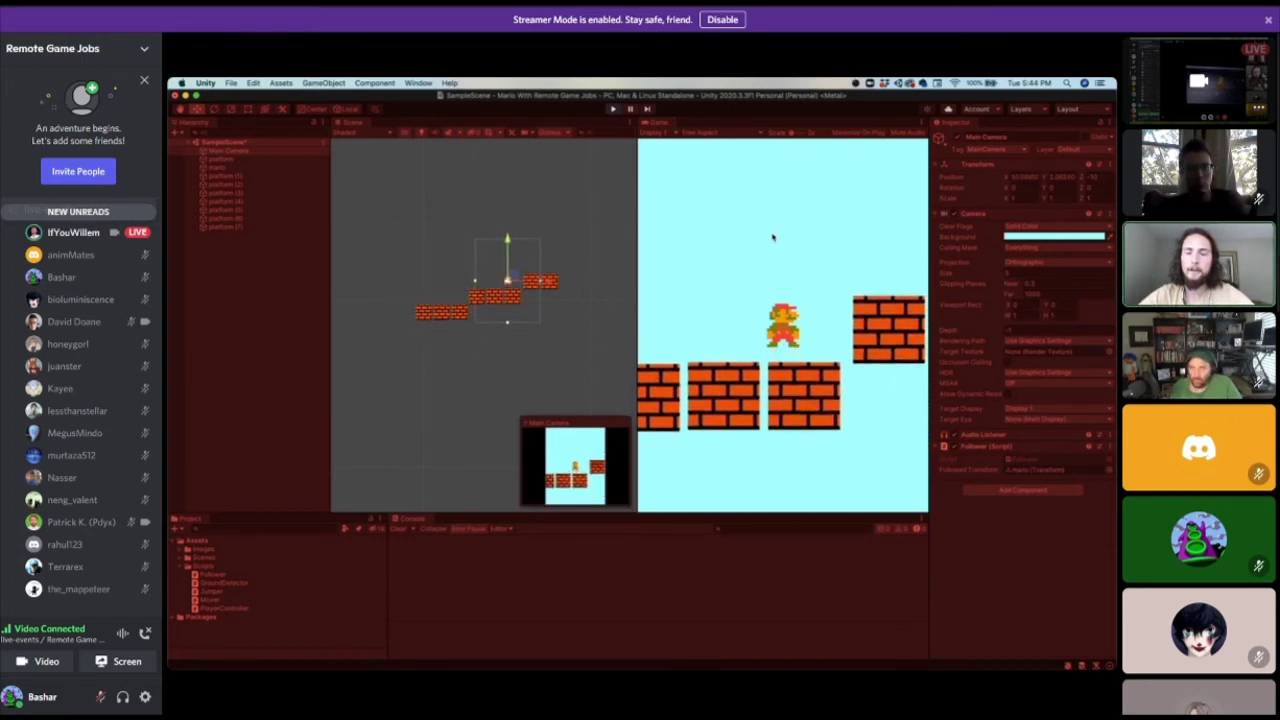
pyautogui.press('space')
pyautogui.press('Left')
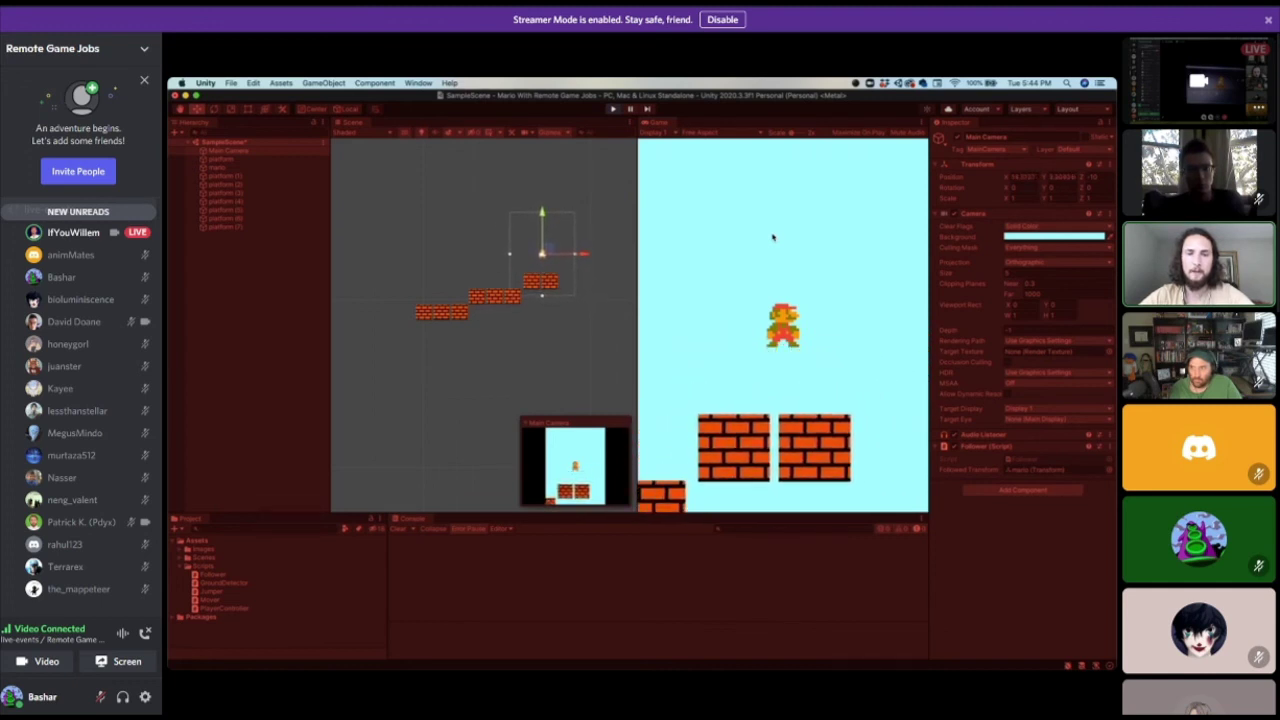
pyautogui.press('space')
pyautogui.press('Left')
pyautogui.press('Left')
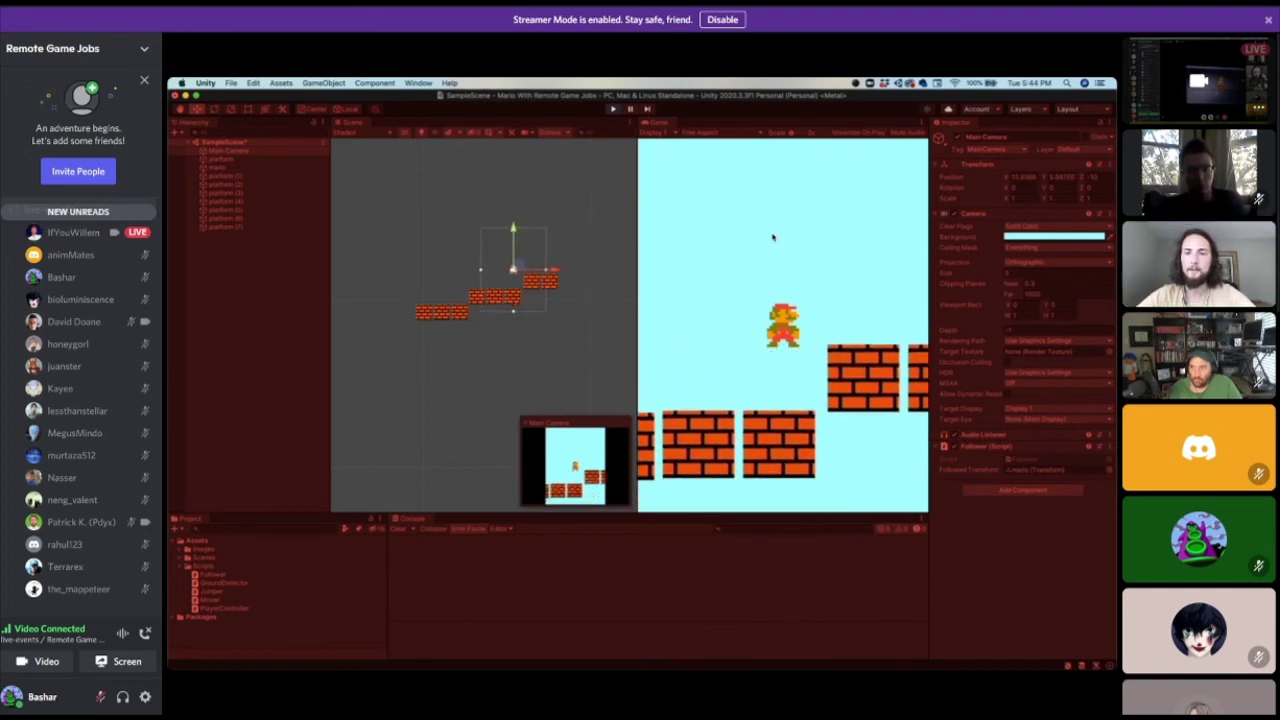
pyautogui.press('space')
pyautogui.press('Left')
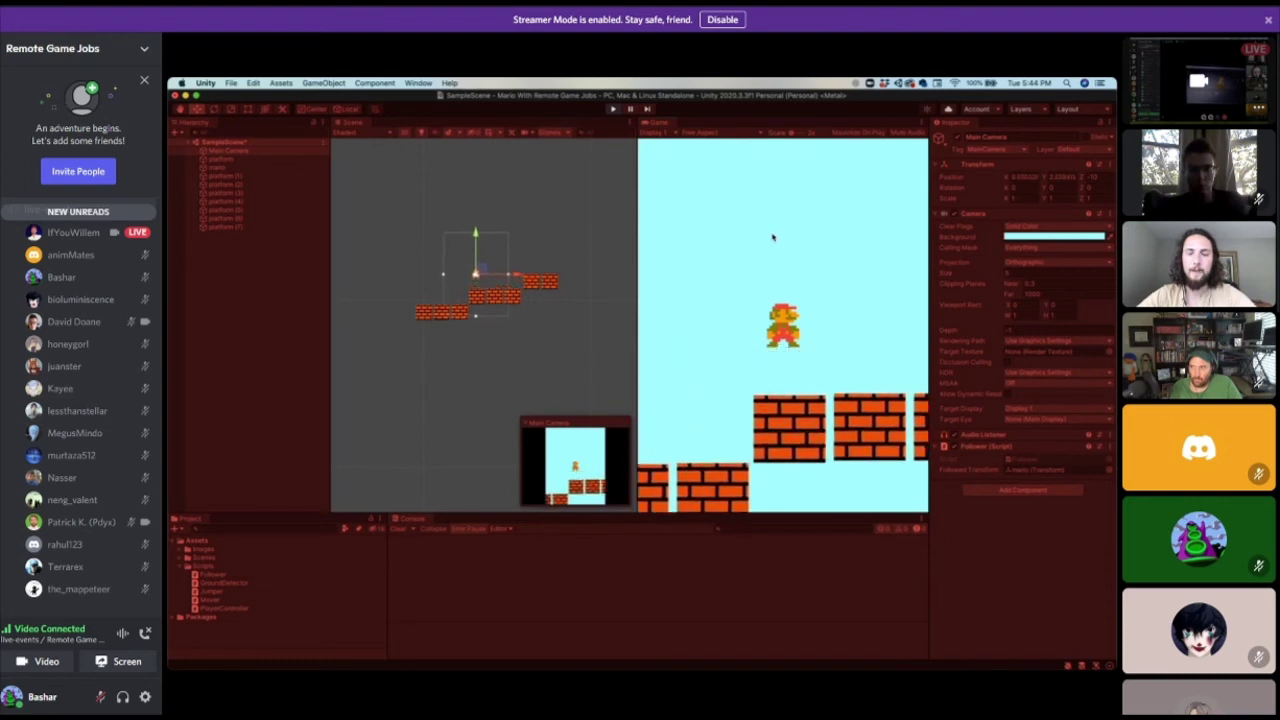
pyautogui.press('Left')
pyautogui.press('space')
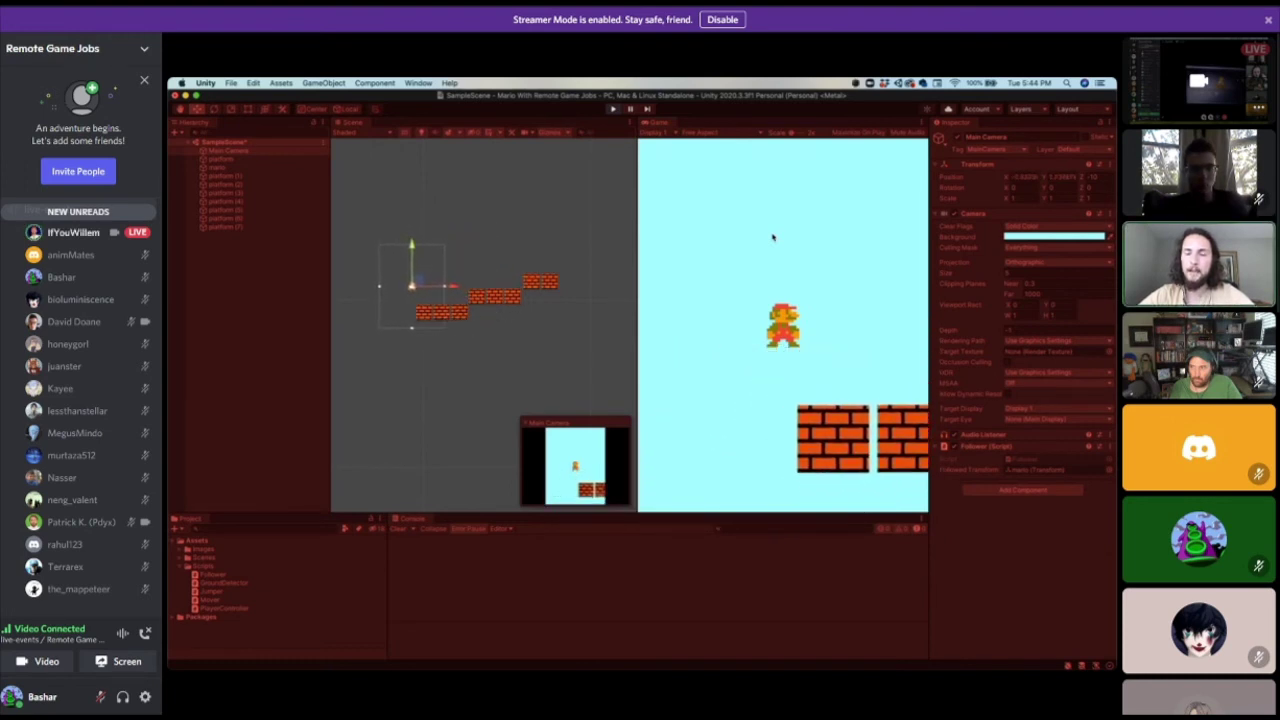
pyautogui.press('Right')
pyautogui.press('space')
pyautogui.press('Right')
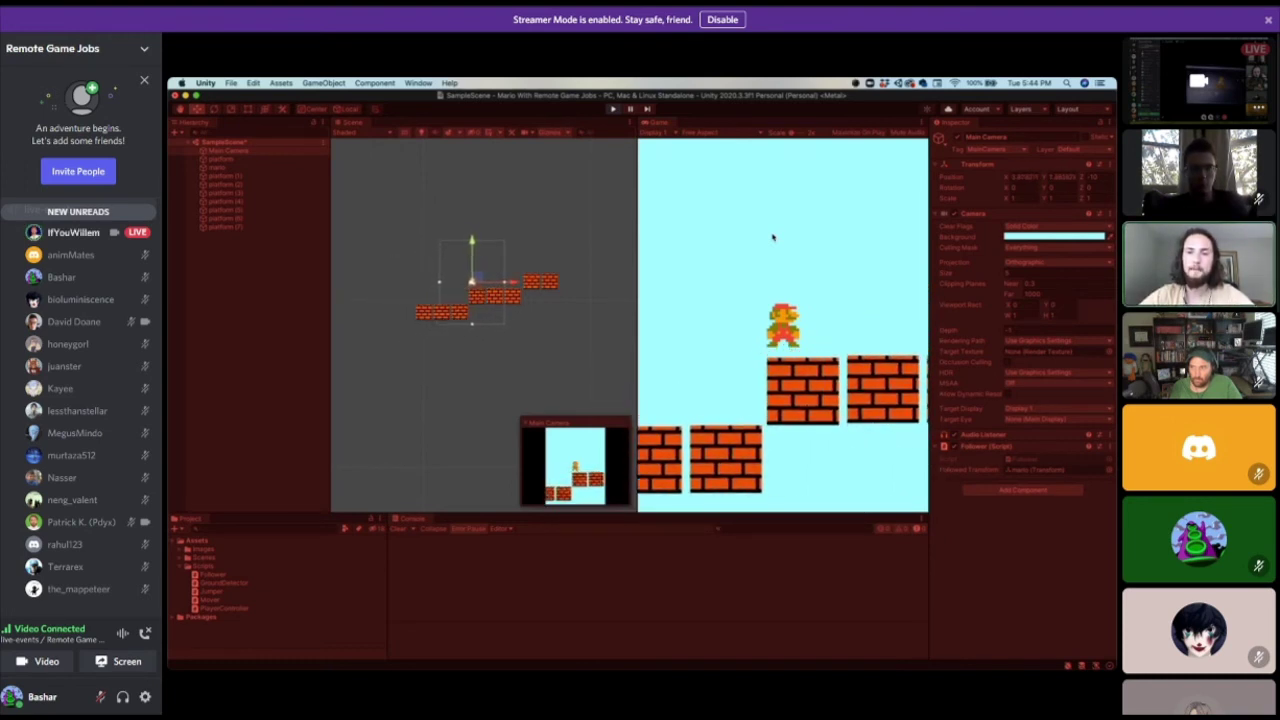
pyautogui.press('Right')
pyautogui.press('Right')
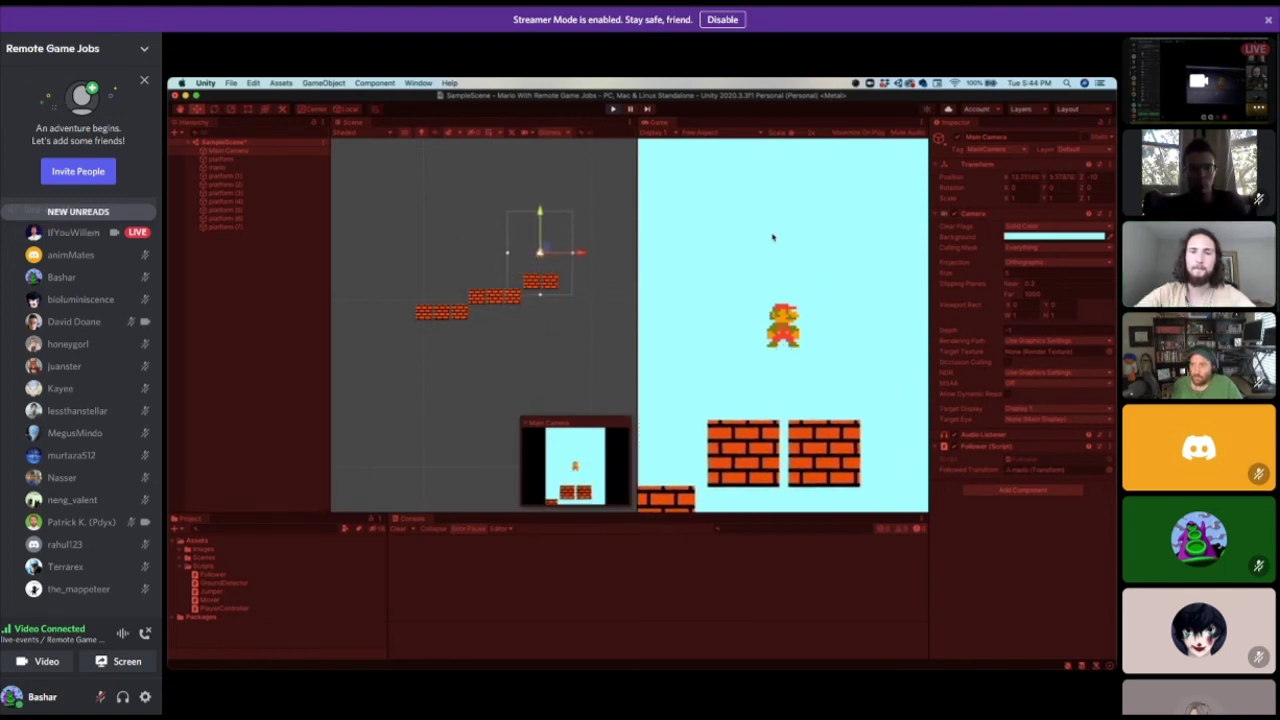
pyautogui.click(613, 109)
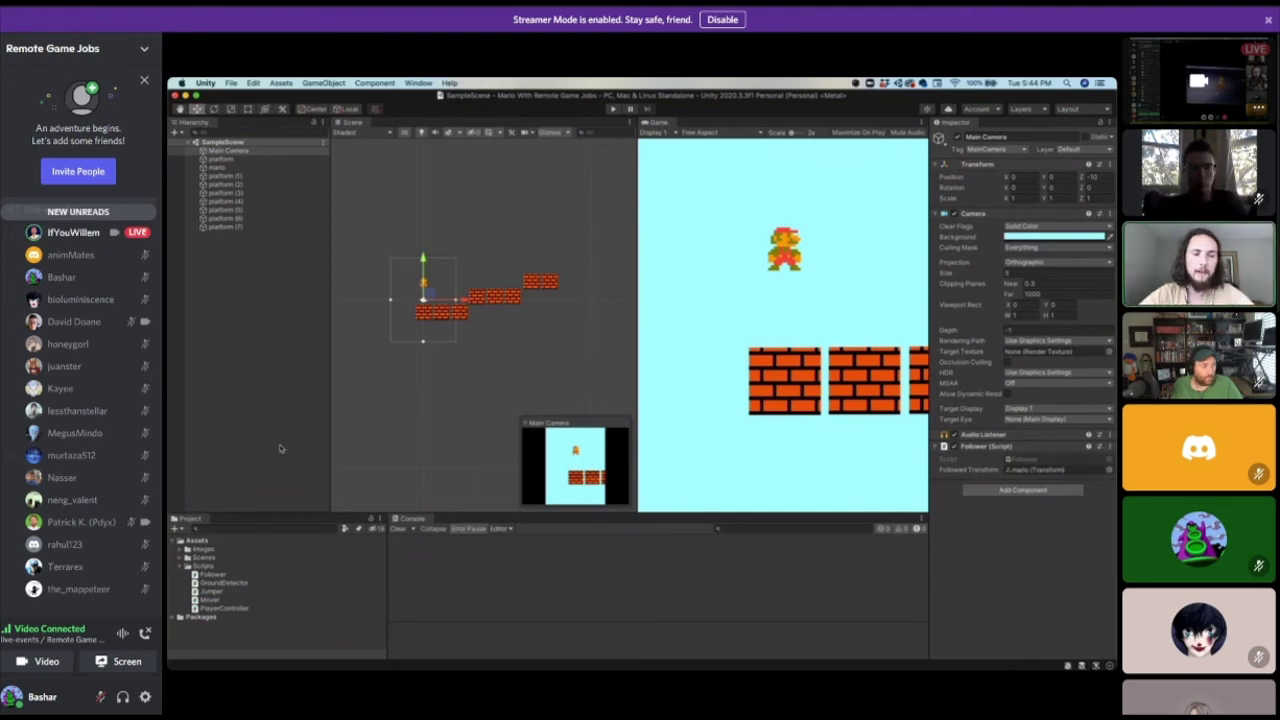
# Switch to Finder to review Follower.cs in the downloaded Scripts folder and return to Unity.
pyautogui.hotkey('ctrl', 'Right')
pyautogui.hotkey('ctrl', 'Right')
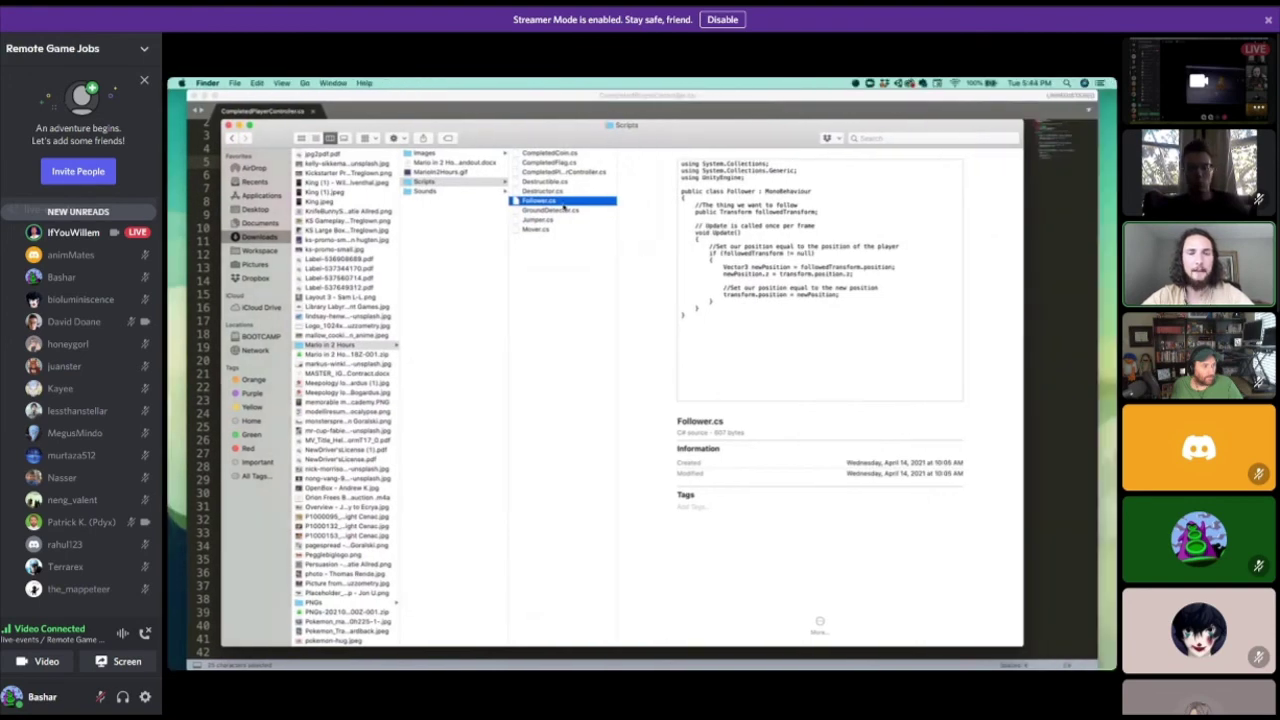
pyautogui.hotkey('ctrl', 'Left')
pyautogui.hotkey('ctrl', 'Left')
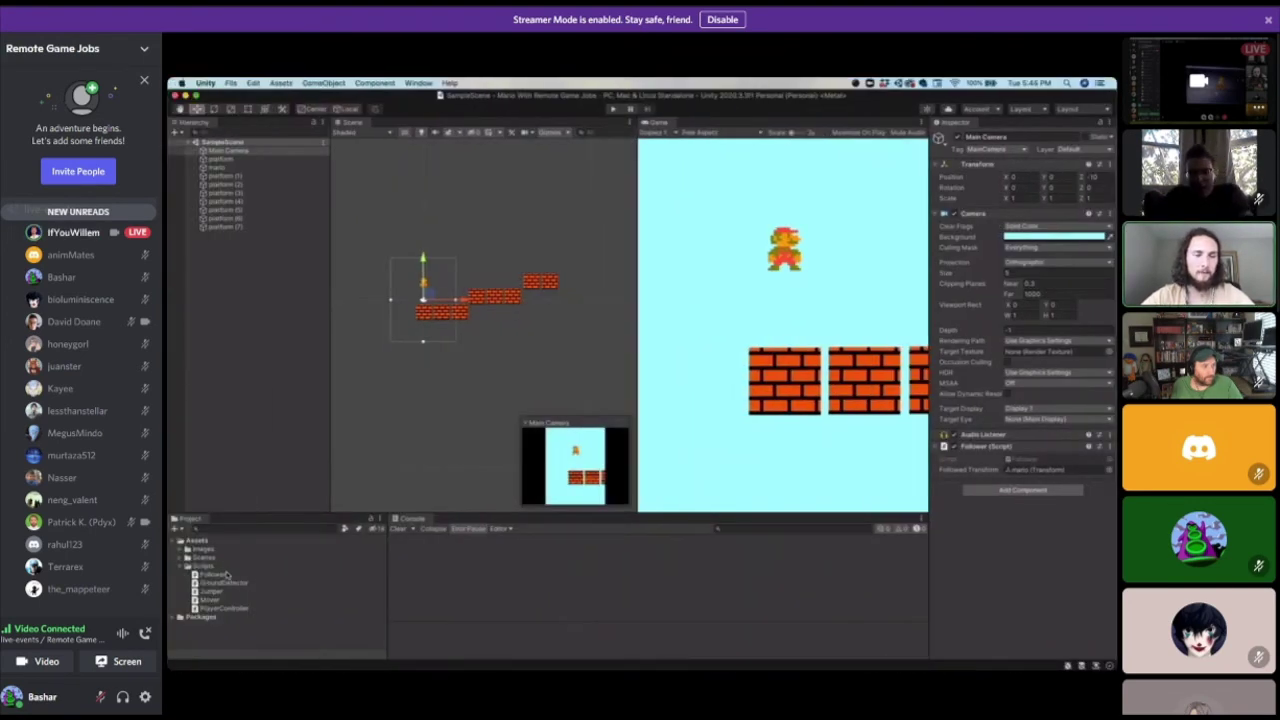
# Assign mario again as the Followed Transform of the Main Camera's Follower script and deselect the camera.
pyautogui.click(230, 151)
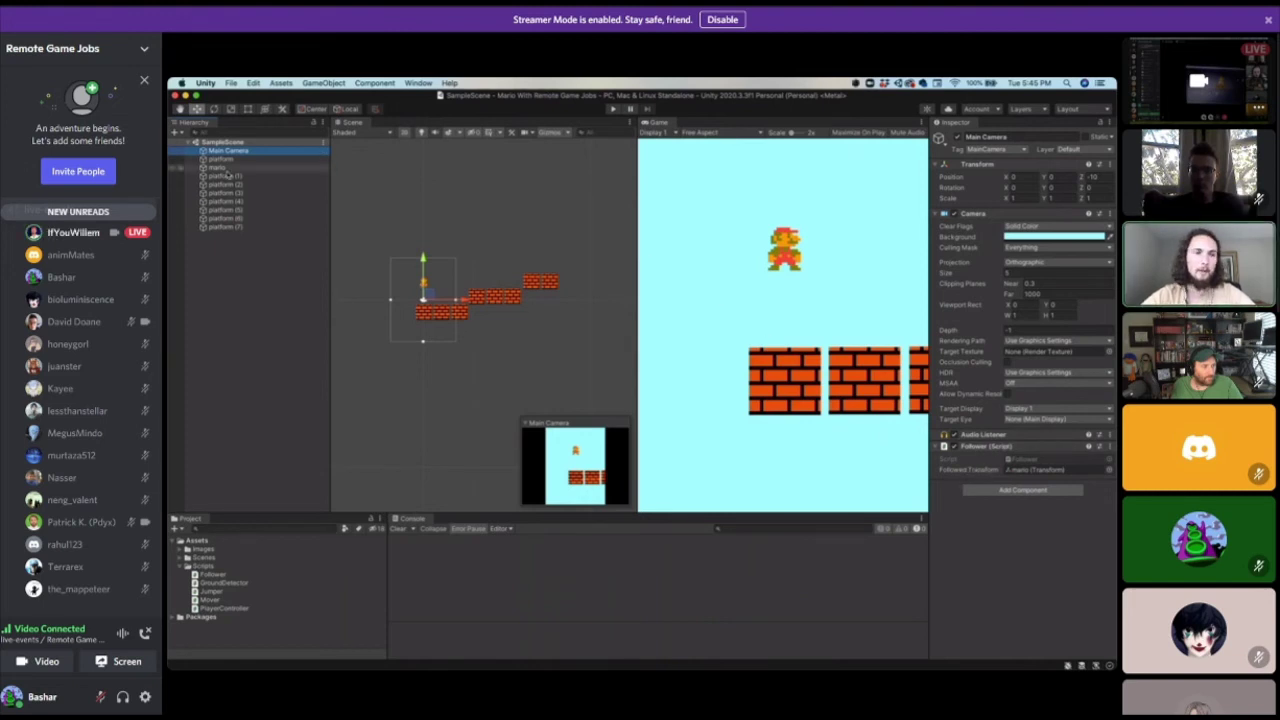
pyautogui.moveTo(226, 170); pyautogui.dragTo(1003, 470)
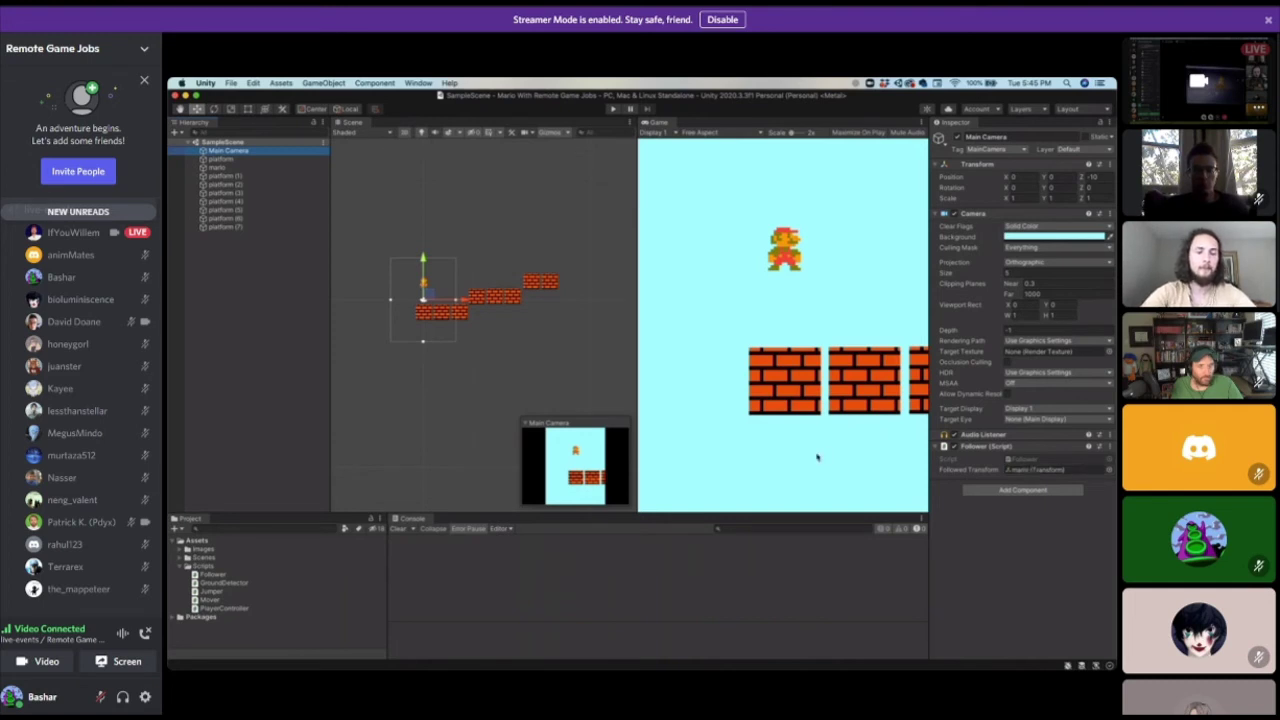
pyautogui.click(276, 322)
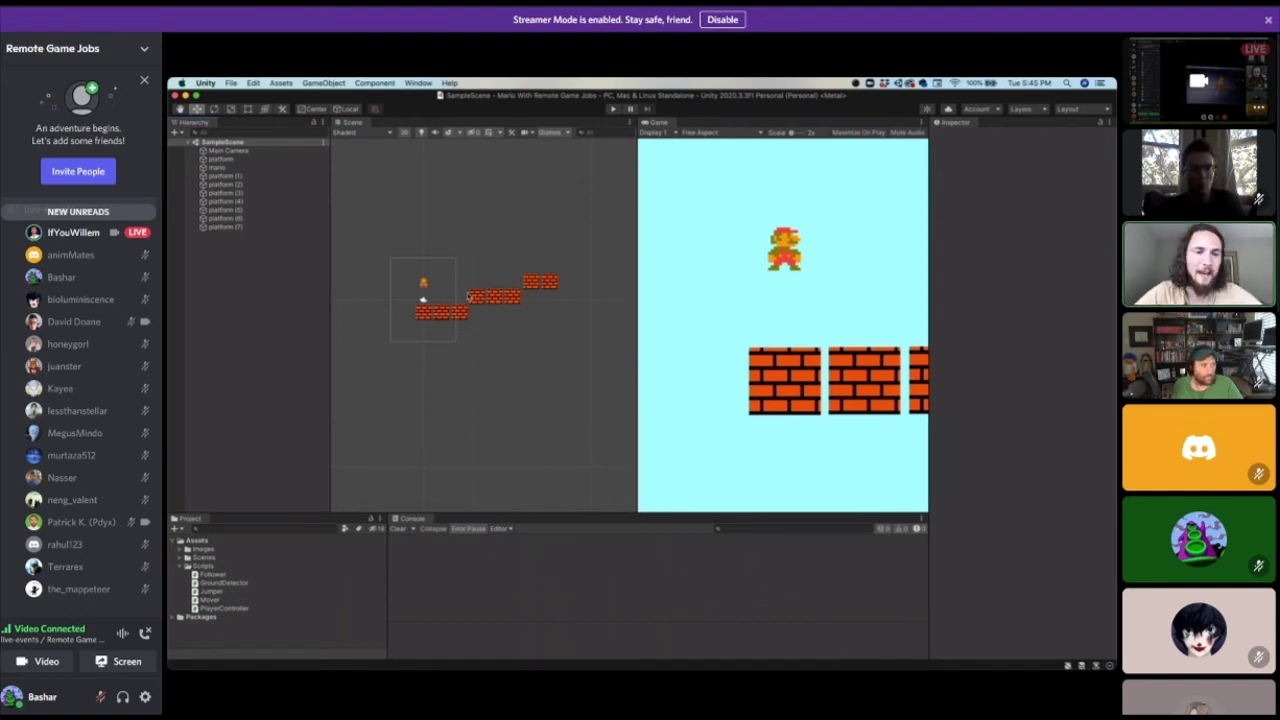
# Switch to Finder and import the CompletedCoin, CompletedFlag, Destructible and Destructor scripts into the Unity project's Scripts folder.
pyautogui.scroll(3, 426, 295)
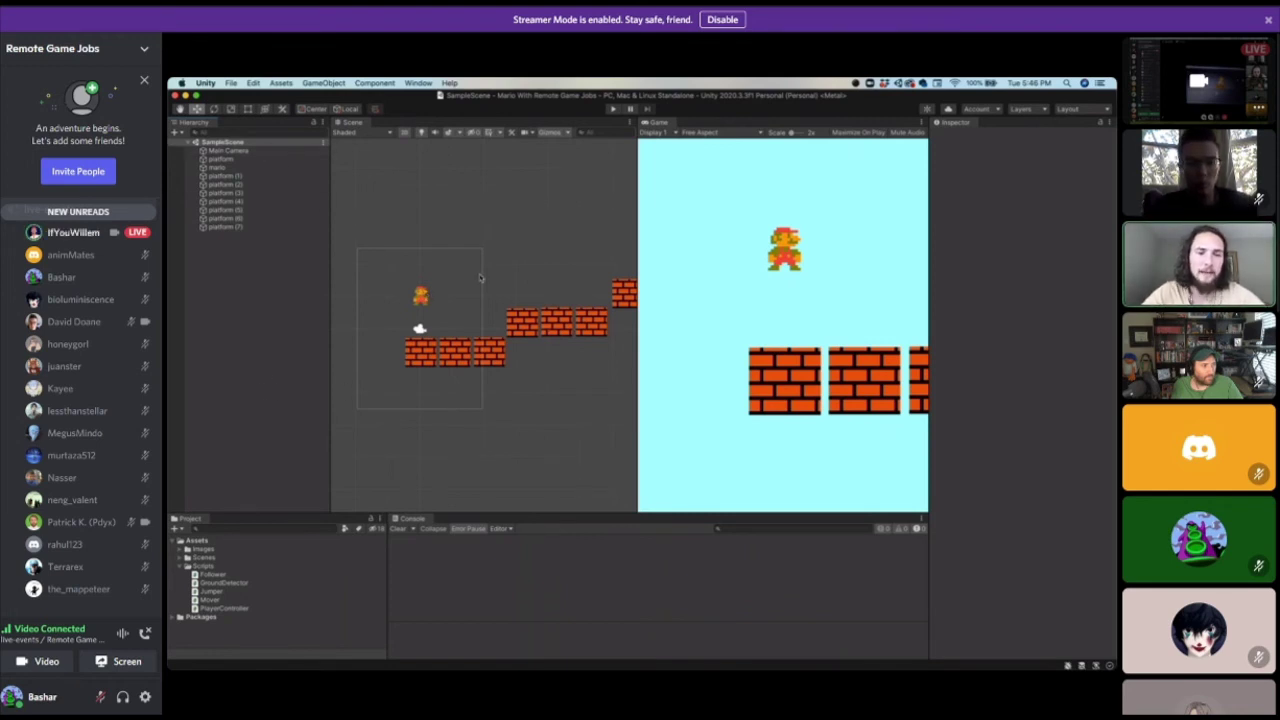
pyautogui.hotkey('ctrl', 'Right')
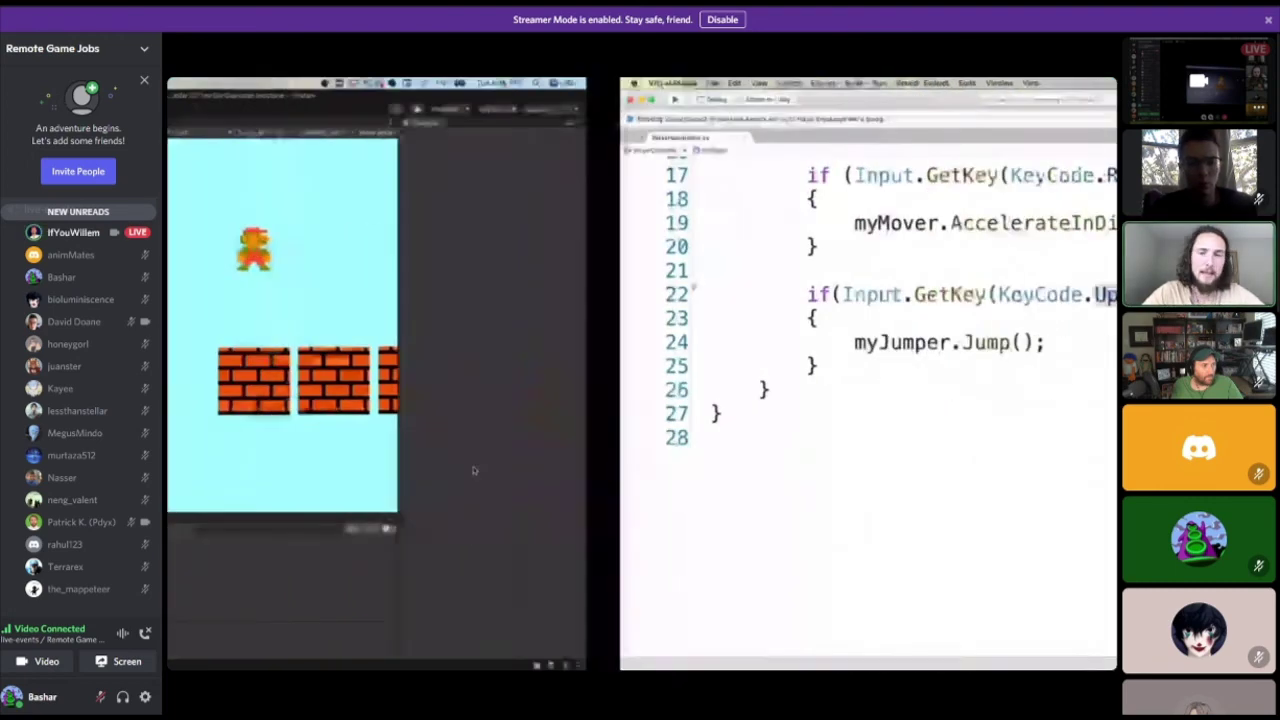
pyautogui.hotkey('ctrl', 'Right')
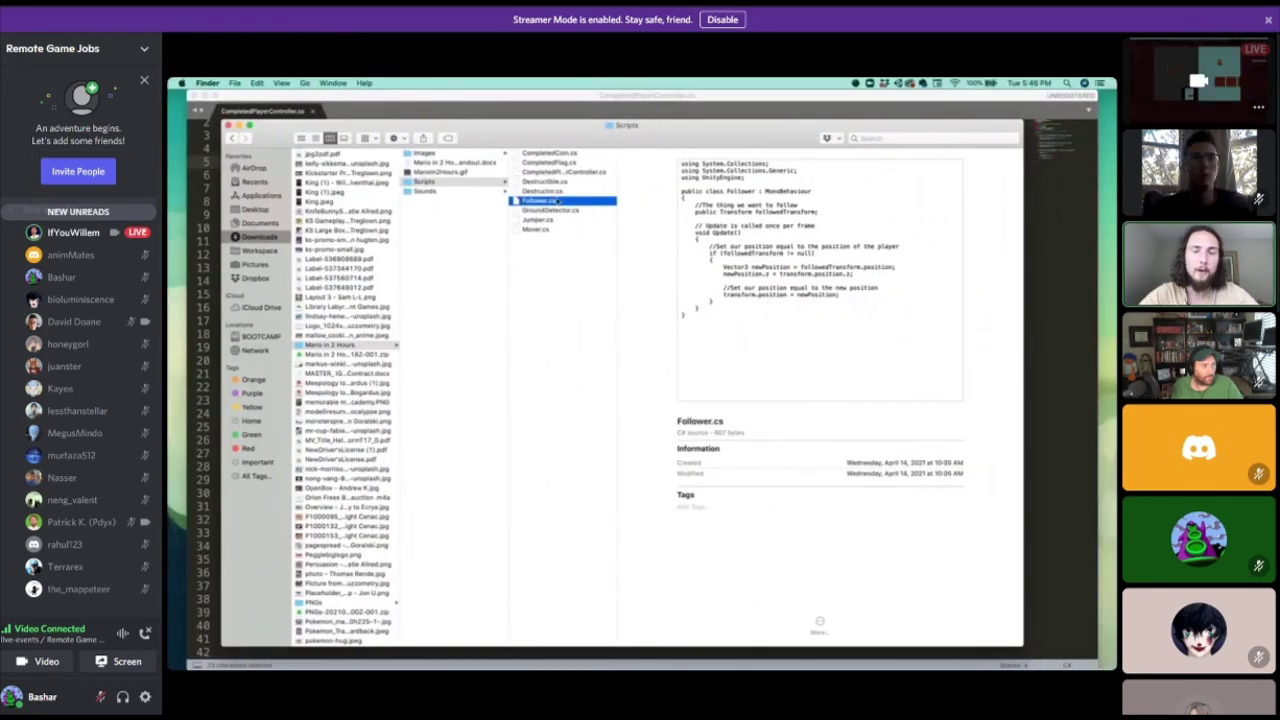
pyautogui.click(549, 153)
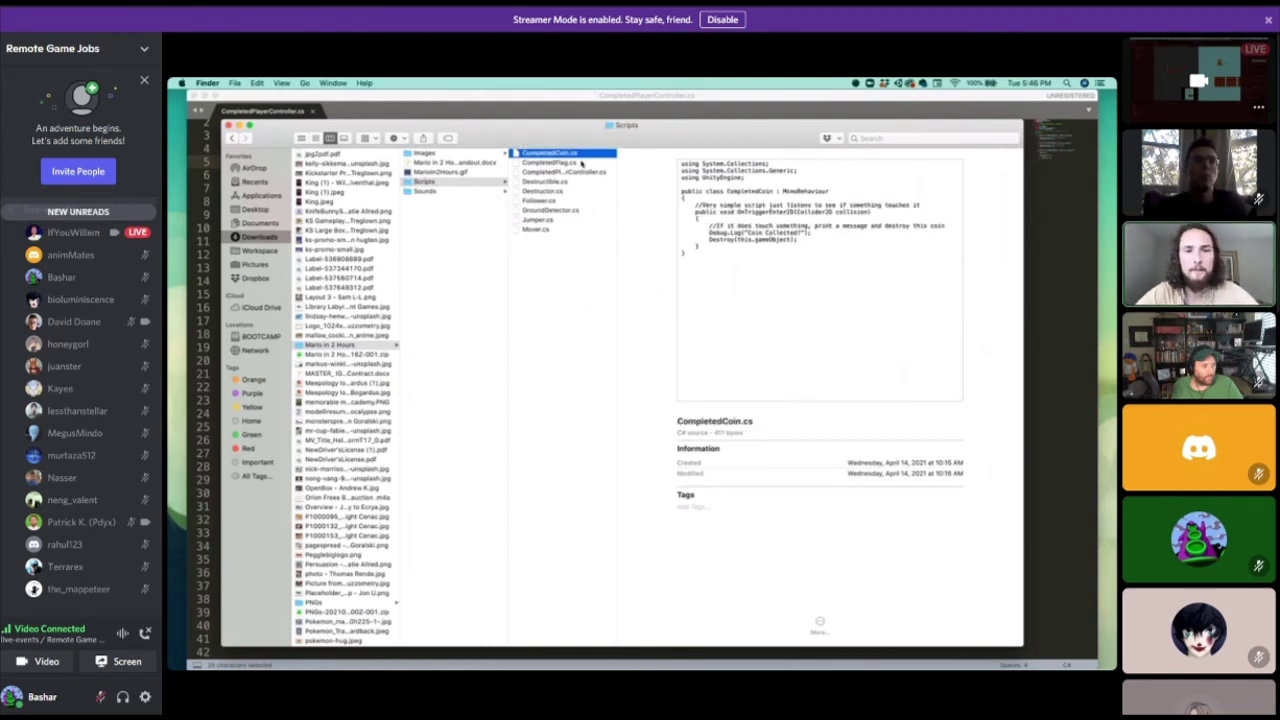
pyautogui.keyDown('shift'); pyautogui.click(568, 163); pyautogui.keyUp('shift')
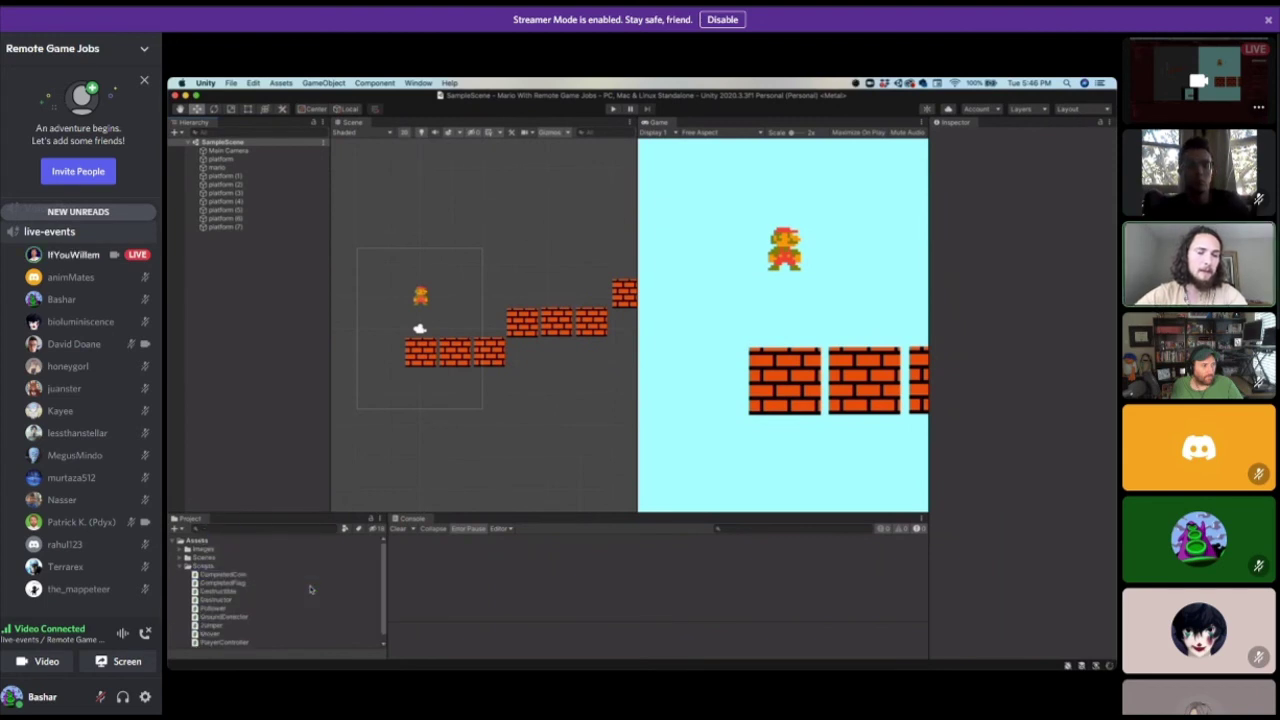
# Add a Capsule Collider 2D component to the coin above the second group of platforms.
pyautogui.moveTo(954, 686)
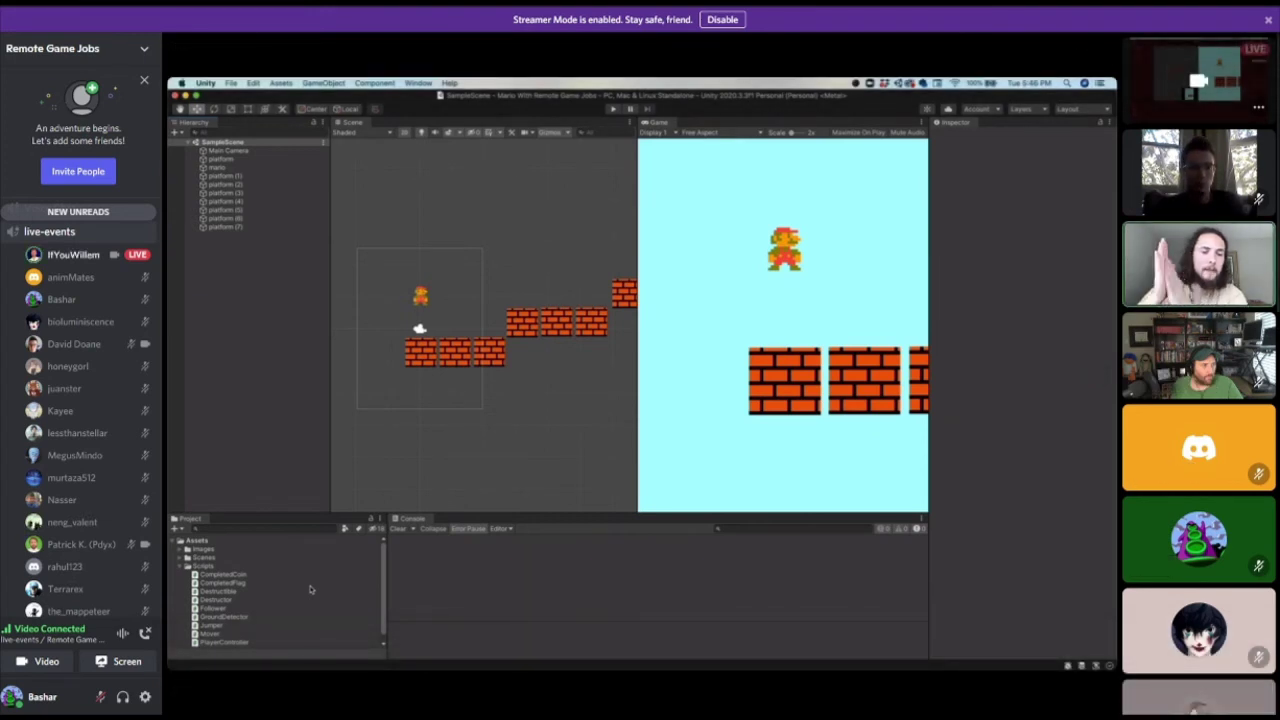
pyautogui.moveTo(977, 623)
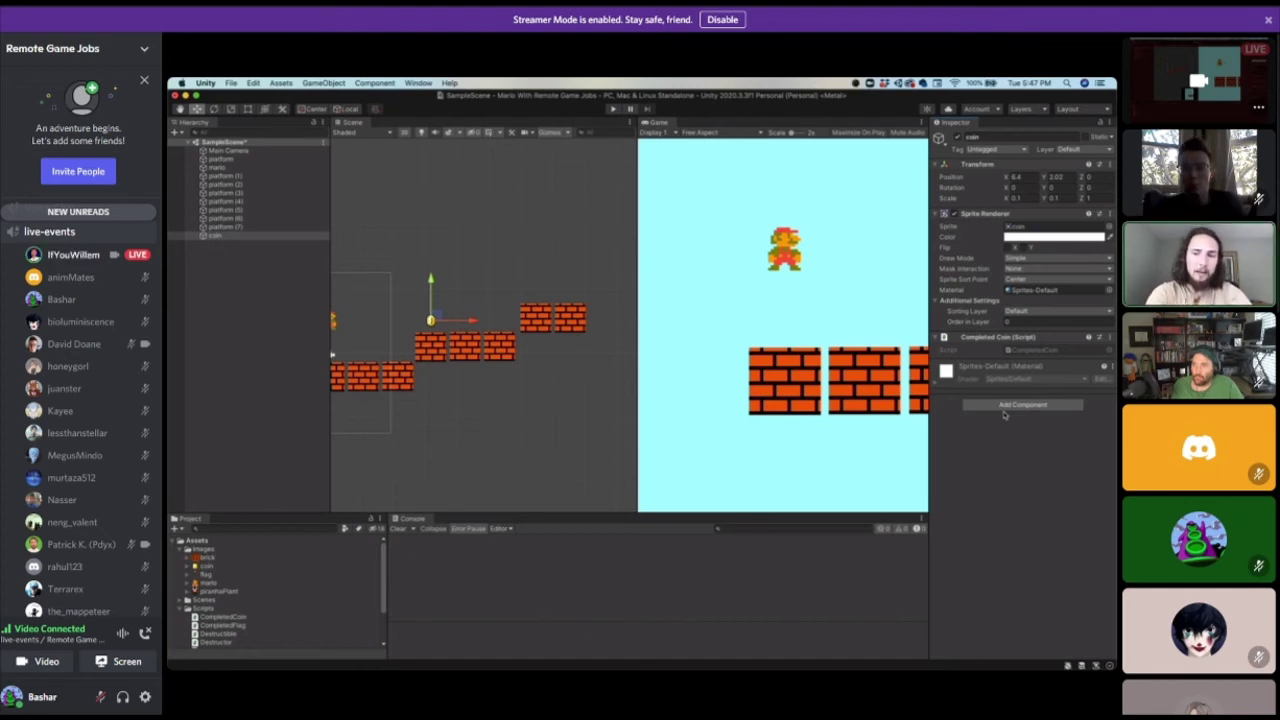
pyautogui.click(1001, 409)
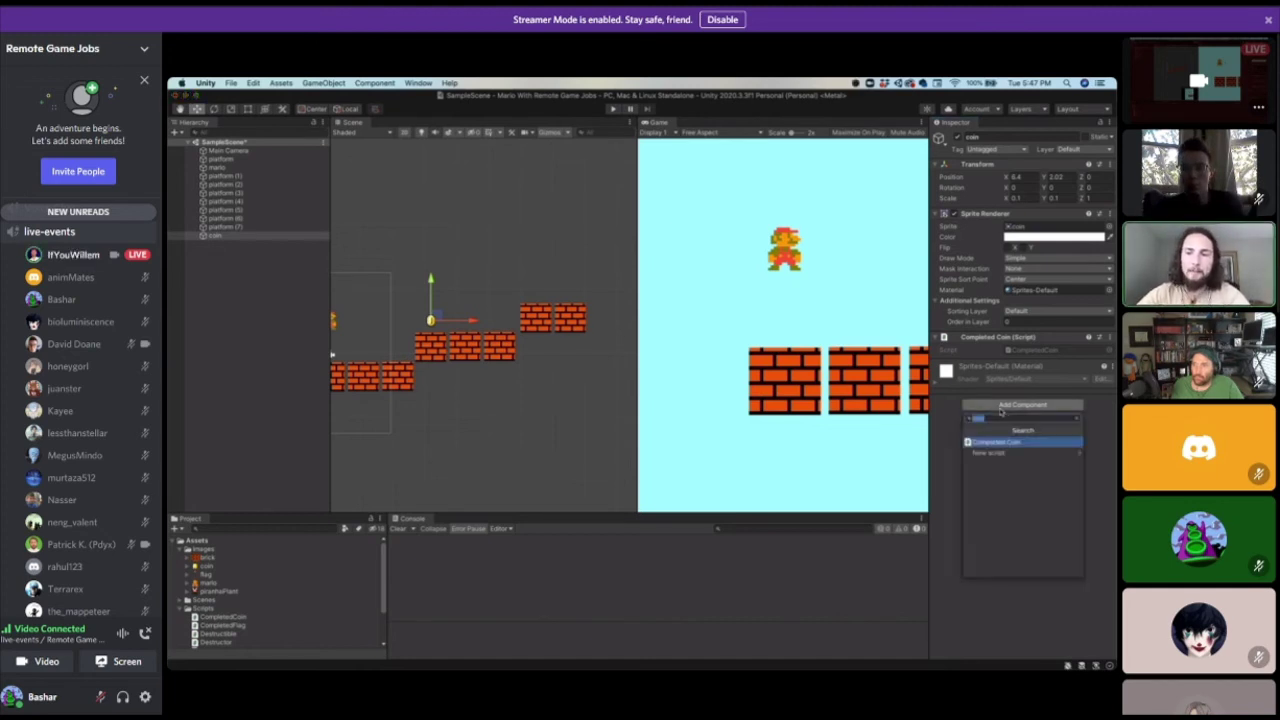
pyautogui.write('collid')
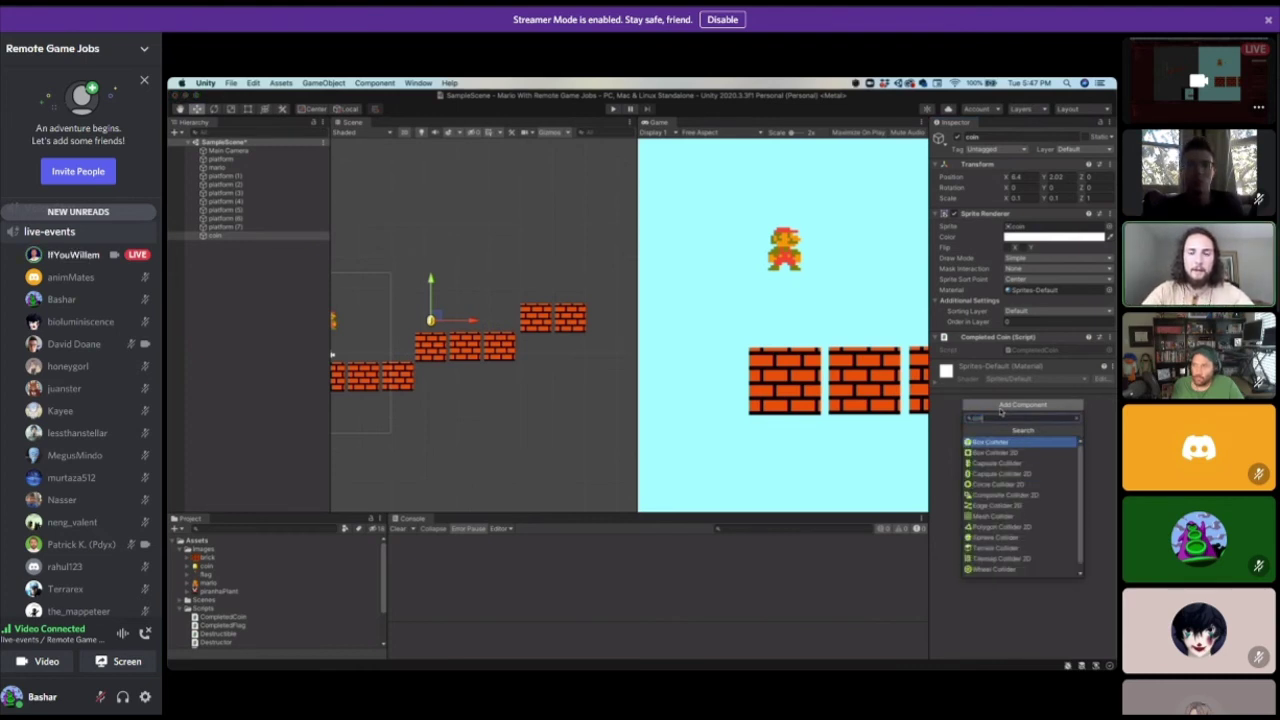
pyautogui.click(1012, 476)
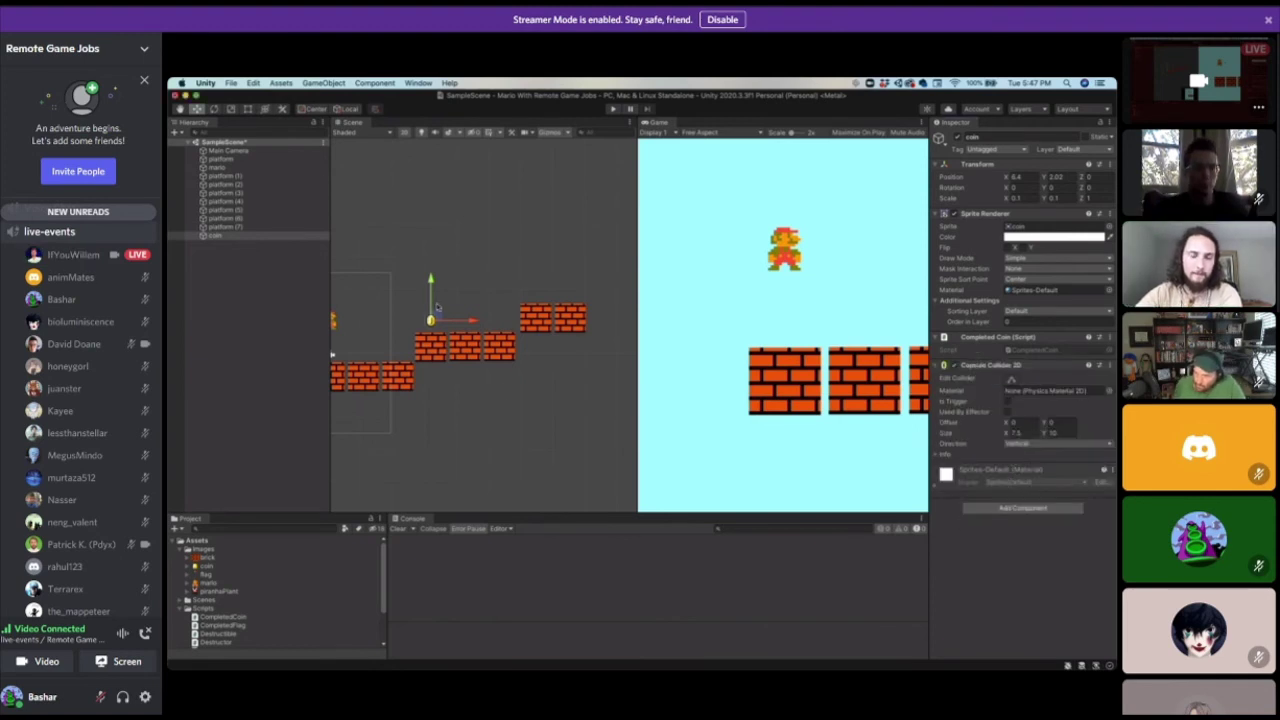
# Inspect the coin up close with the Rect tool and enable Is Trigger on its Capsule Collider 2D.
pyautogui.hotkey('shift', 'space')
pyautogui.hotkey('shift', 'space')
pyautogui.press('t')
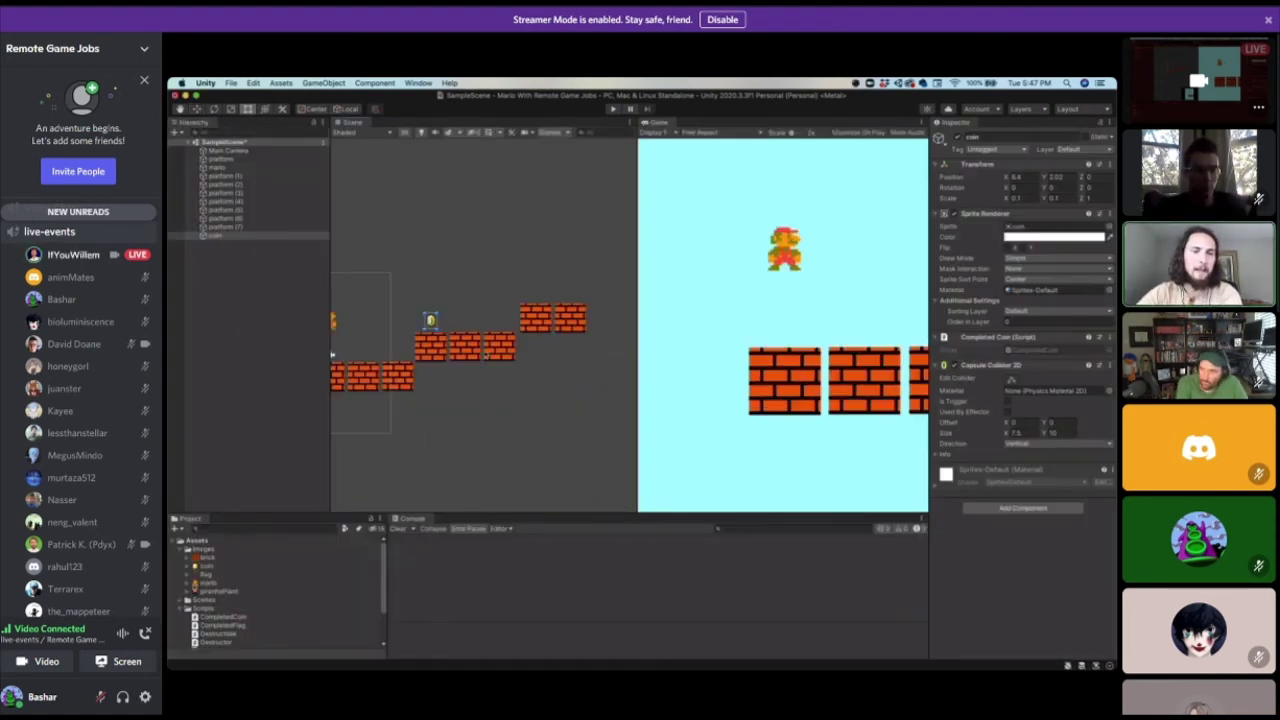
pyautogui.scroll(5, 460, 340)
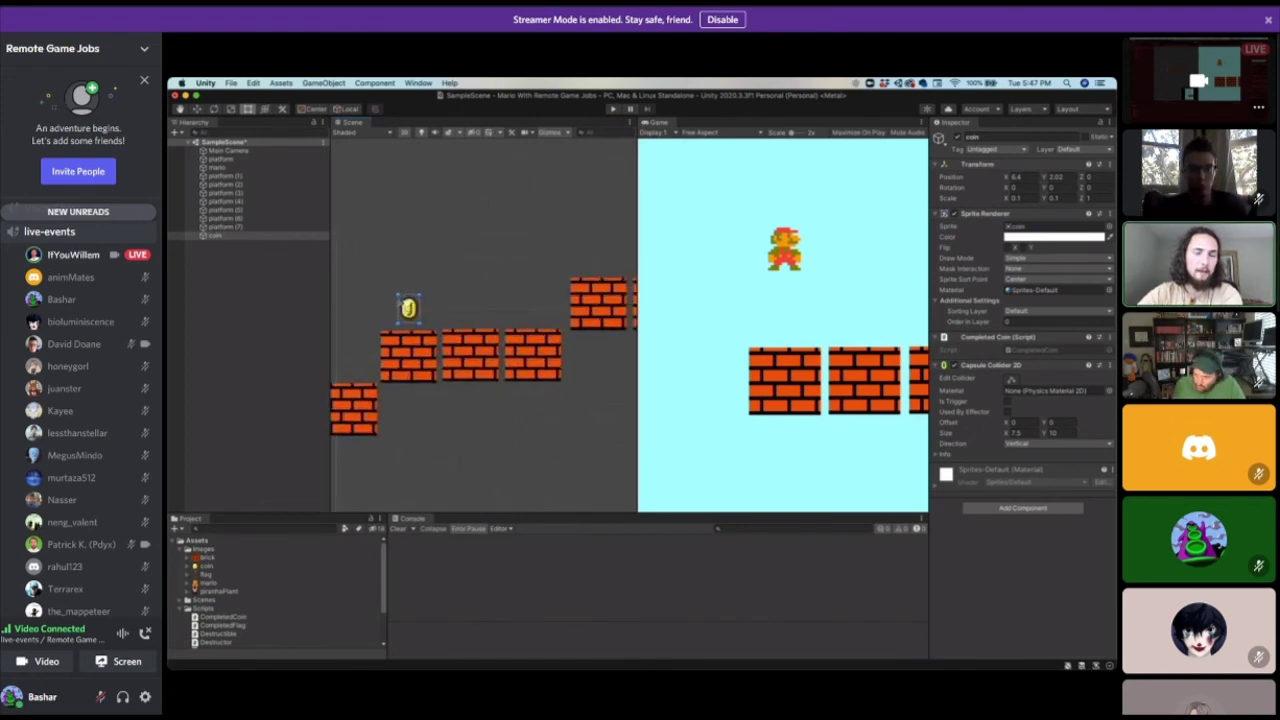
pyautogui.scroll(3, 403, 308)
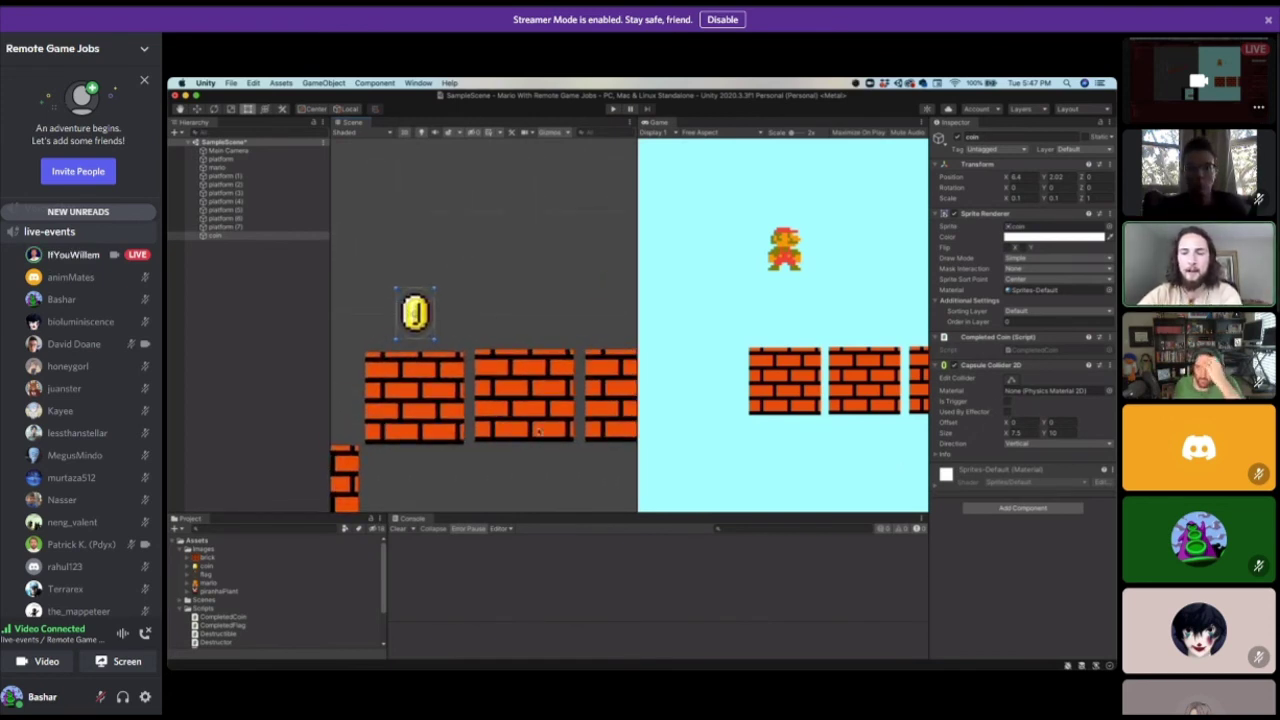
pyautogui.scroll(-6, 538, 430)
pyautogui.moveTo(549, 423); pyautogui.dragTo(519, 370, button='middle')
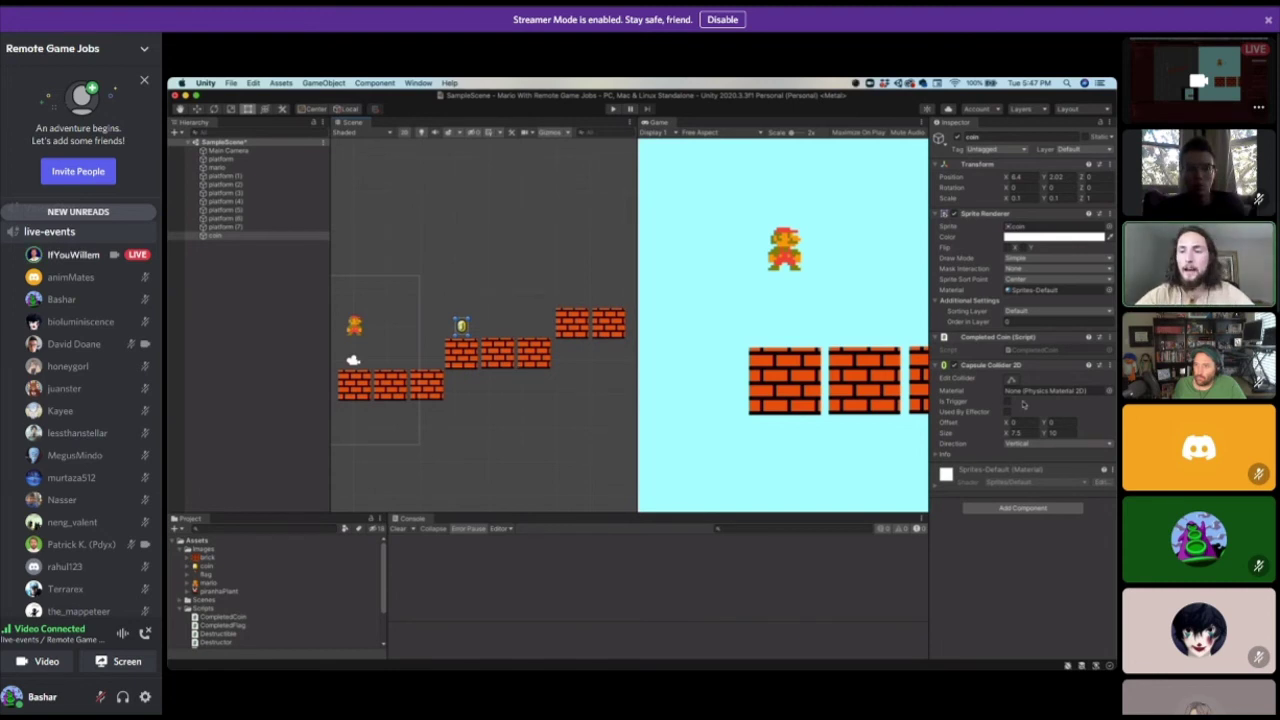
pyautogui.click(222, 237)
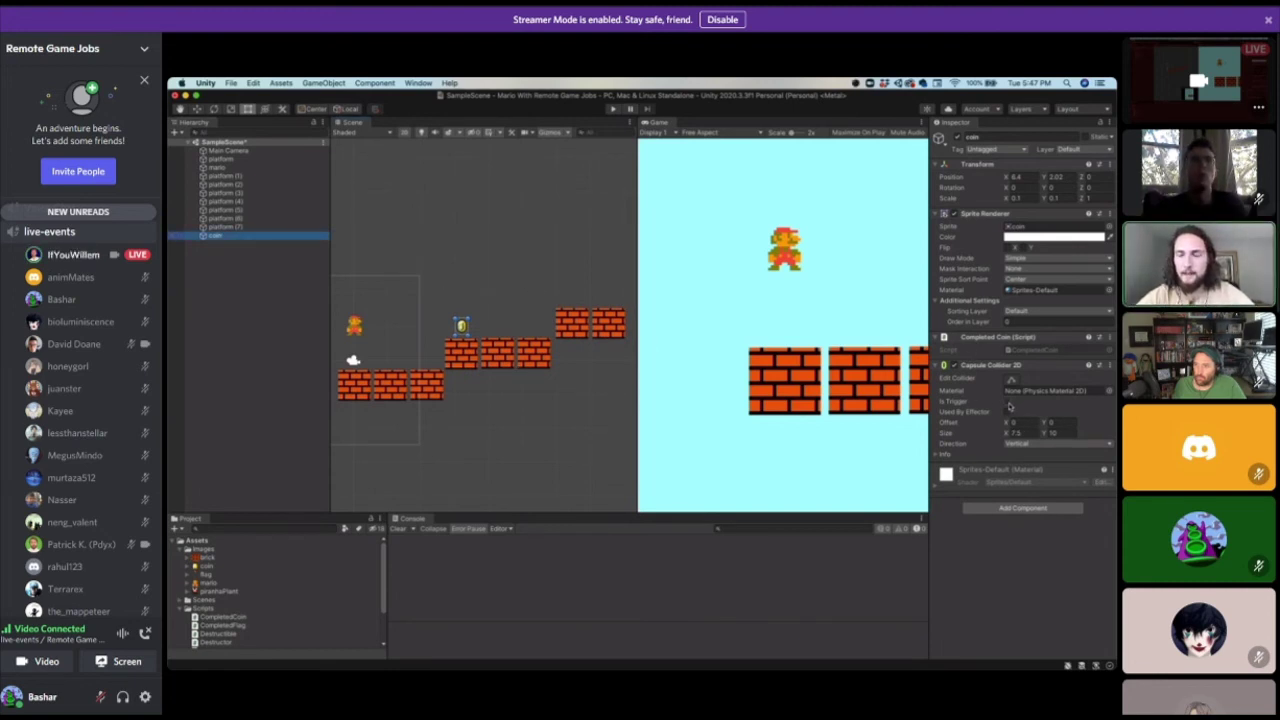
pyautogui.click(1008, 402)
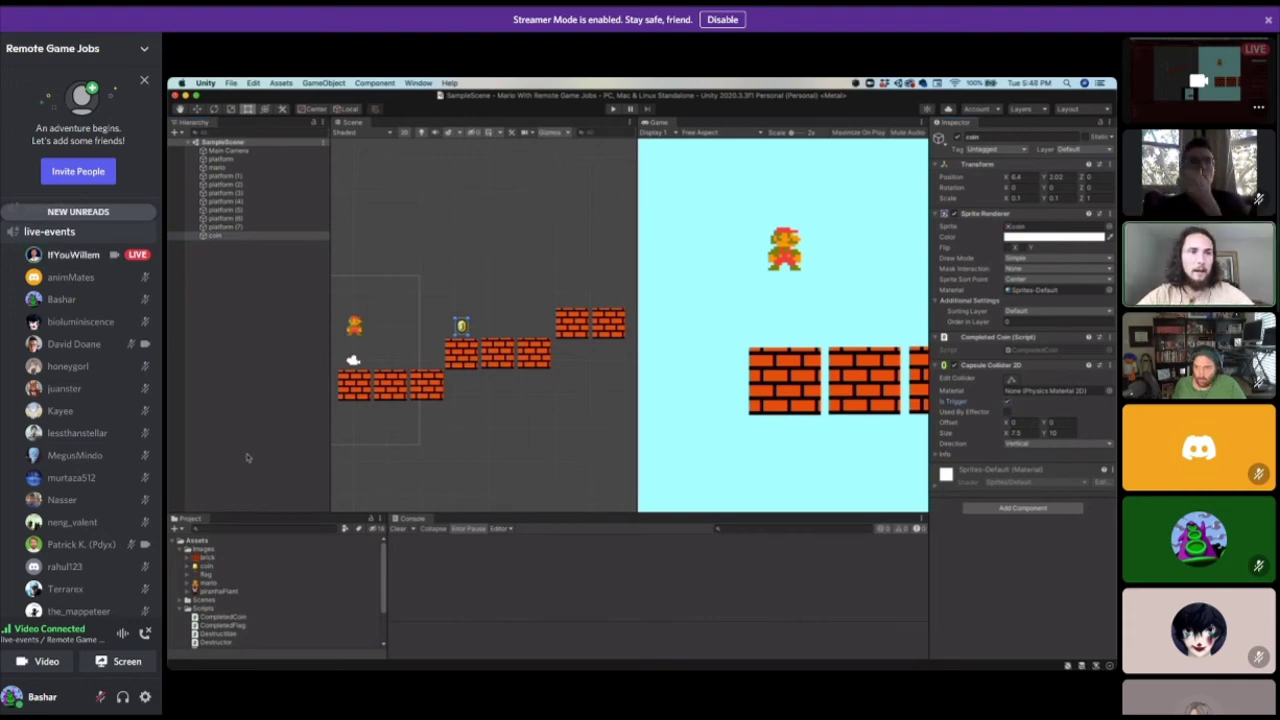
# Open the CompletedCoin script in Visual Studio and review its OnTriggerEnter2D method.
pyautogui.scroll(-2, 250, 615)
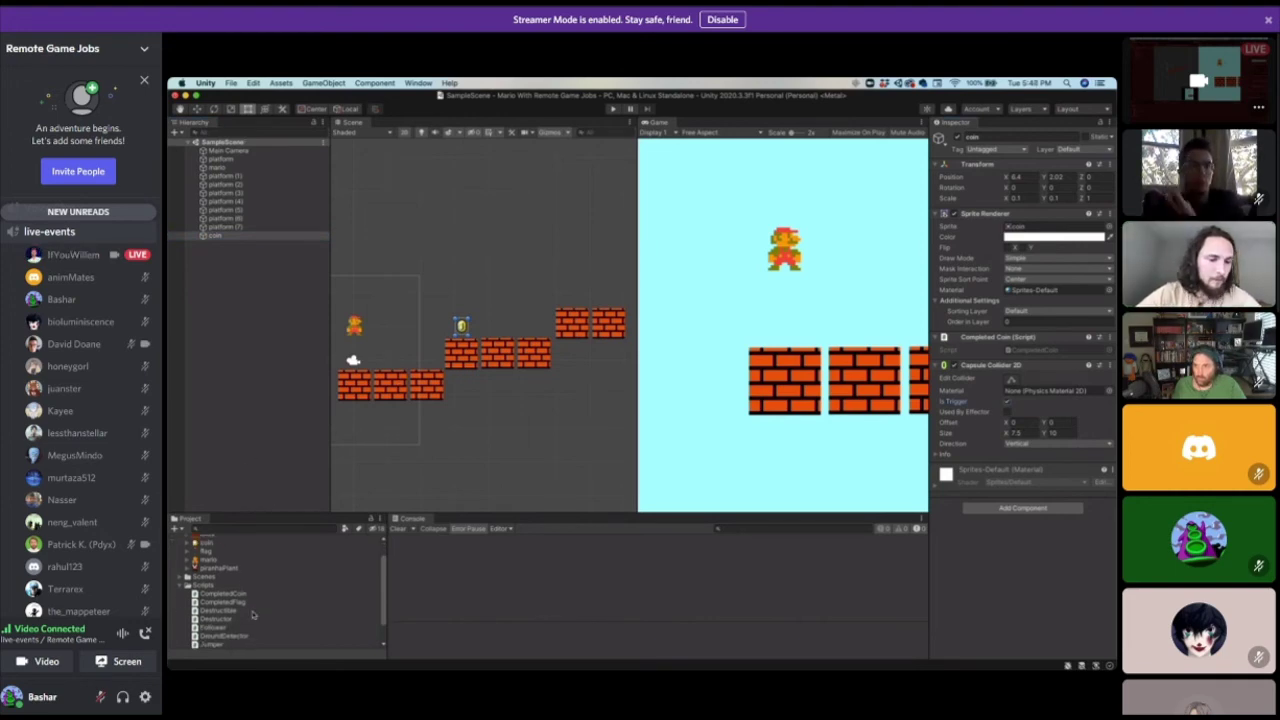
pyautogui.doubleClick(238, 598)
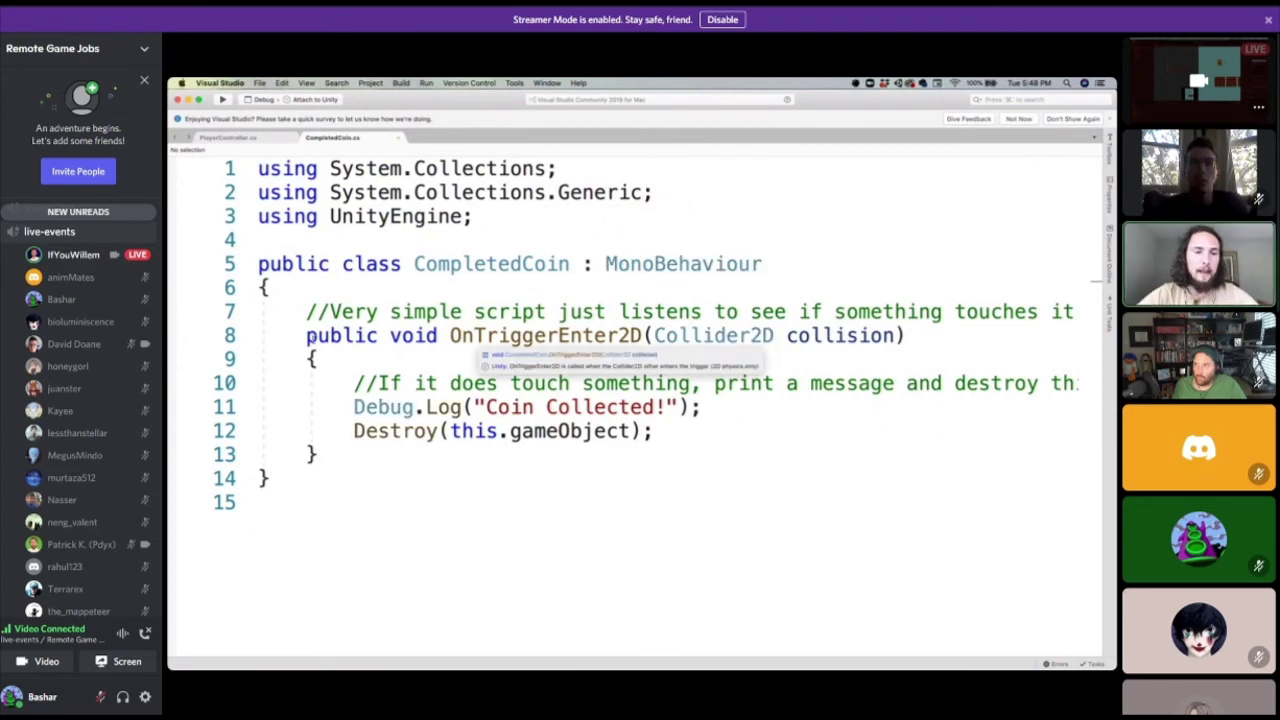
pyautogui.moveTo(450, 336); pyautogui.dragTo(641, 336)
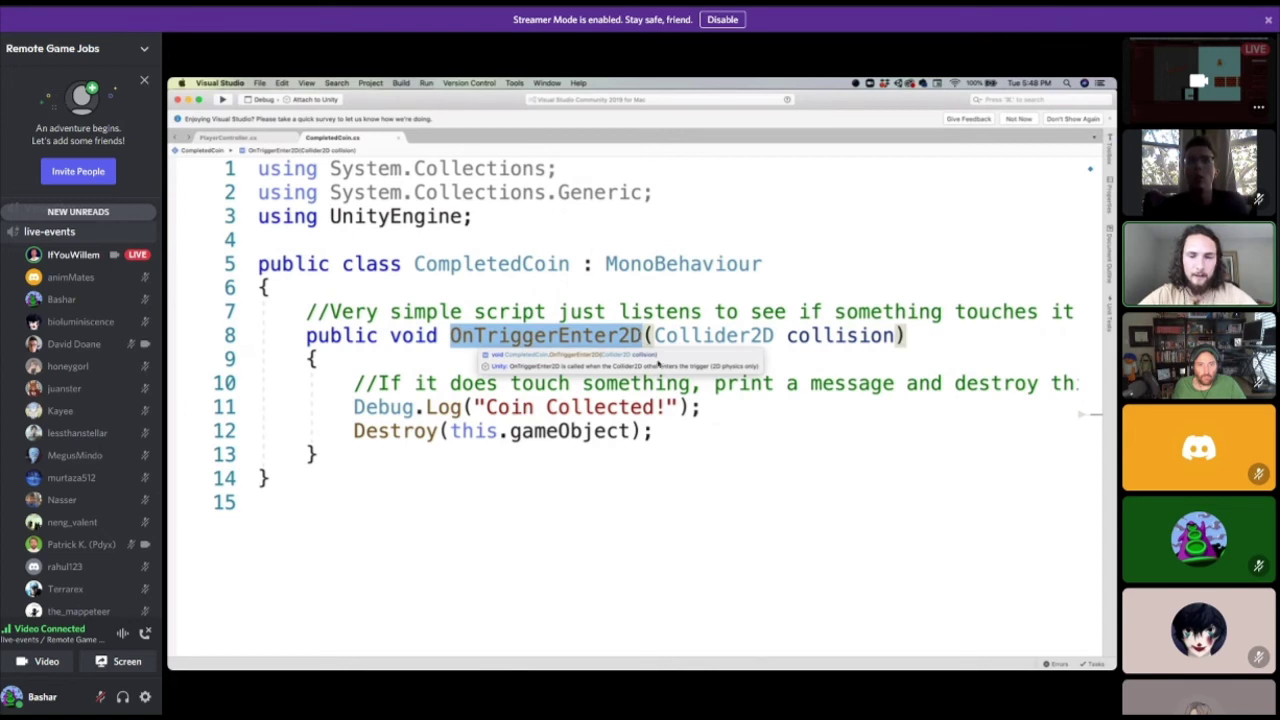
pyautogui.click(680, 407)
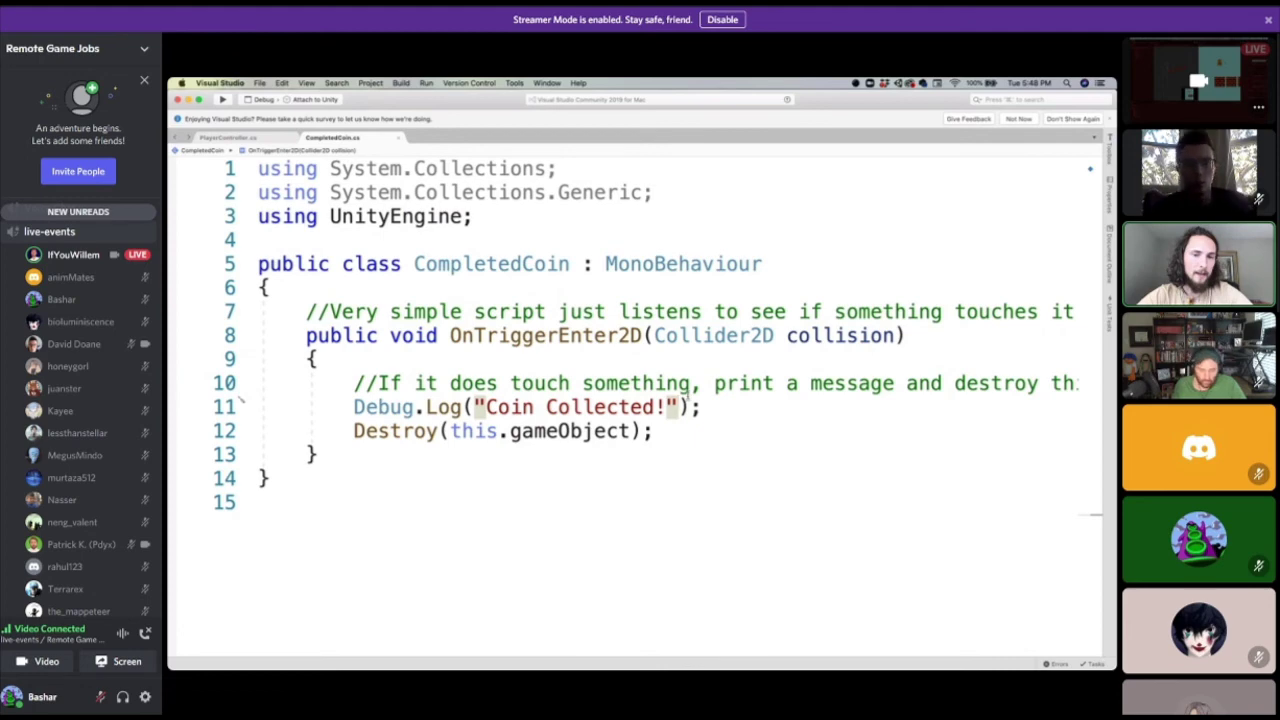
pyautogui.moveTo(451, 335); pyautogui.dragTo(643, 336)
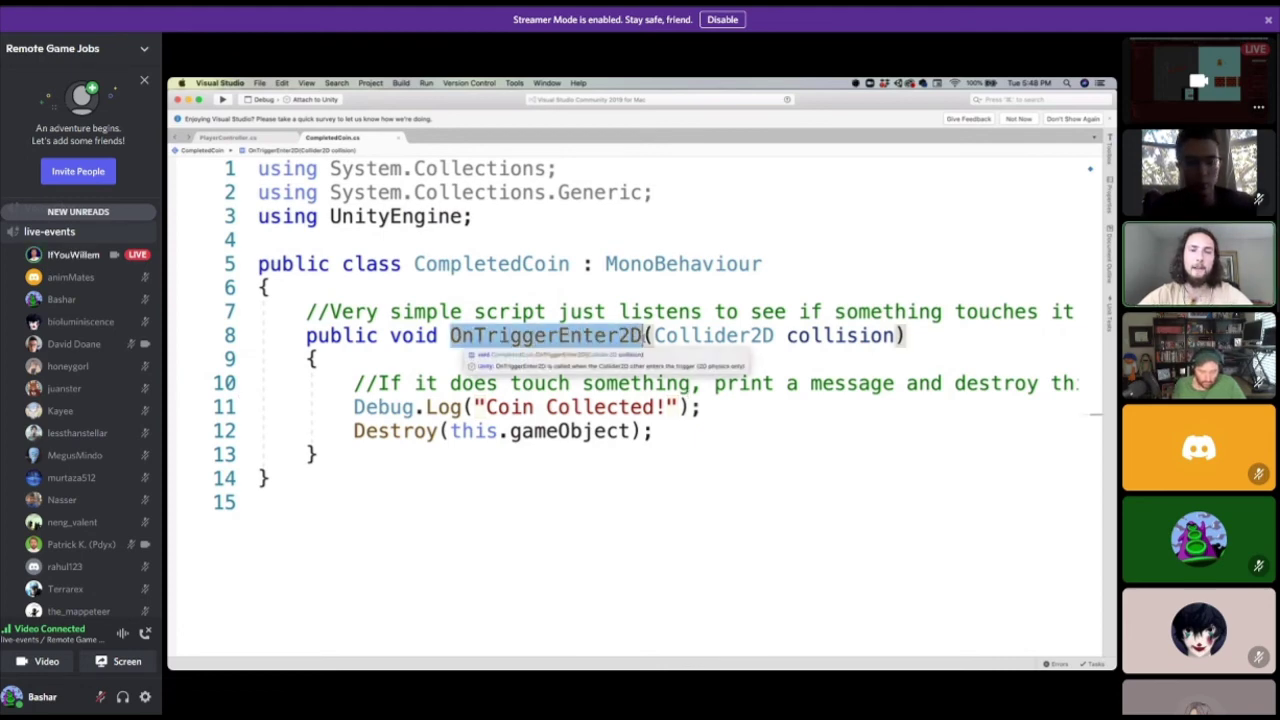
# Compare the coin and its collider's Is Trigger setting in Unity with the trigger method and its message and Destroy lines in CompletedCoin.
pyautogui.hotkey('ctrl', 'Left')
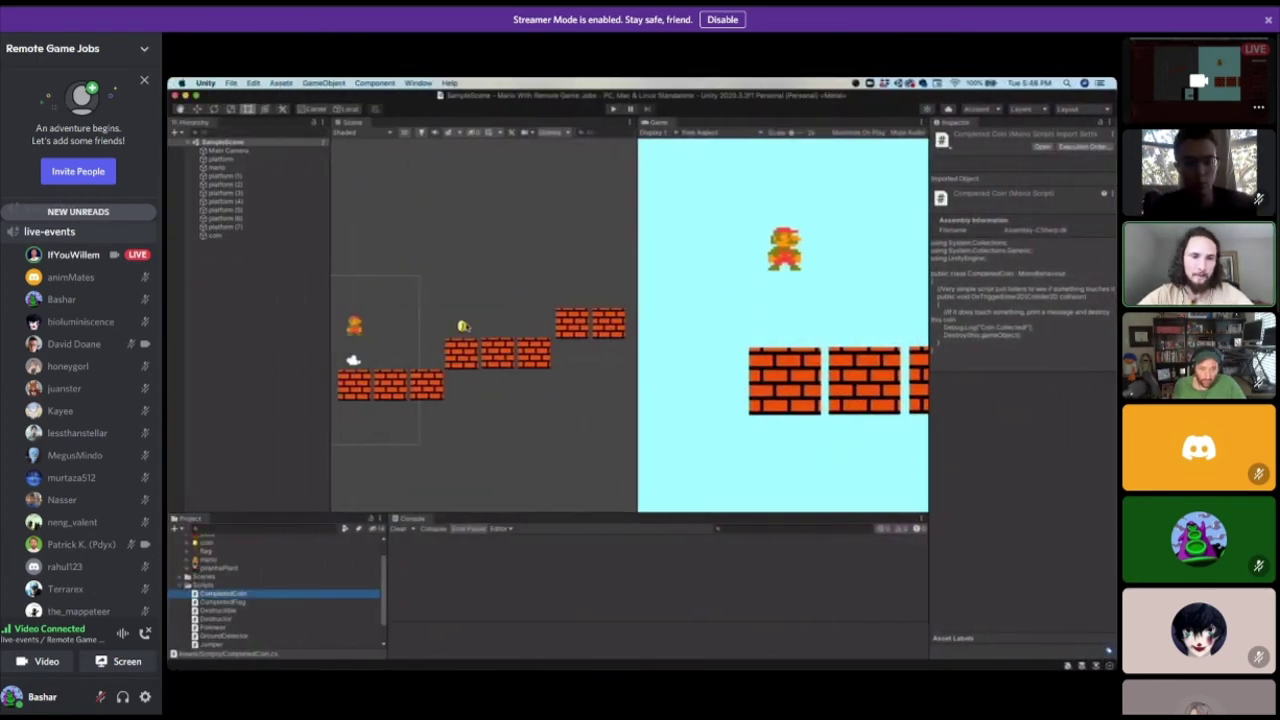
pyautogui.click(463, 327)
pyautogui.hotkey('ctrl', 'Right')
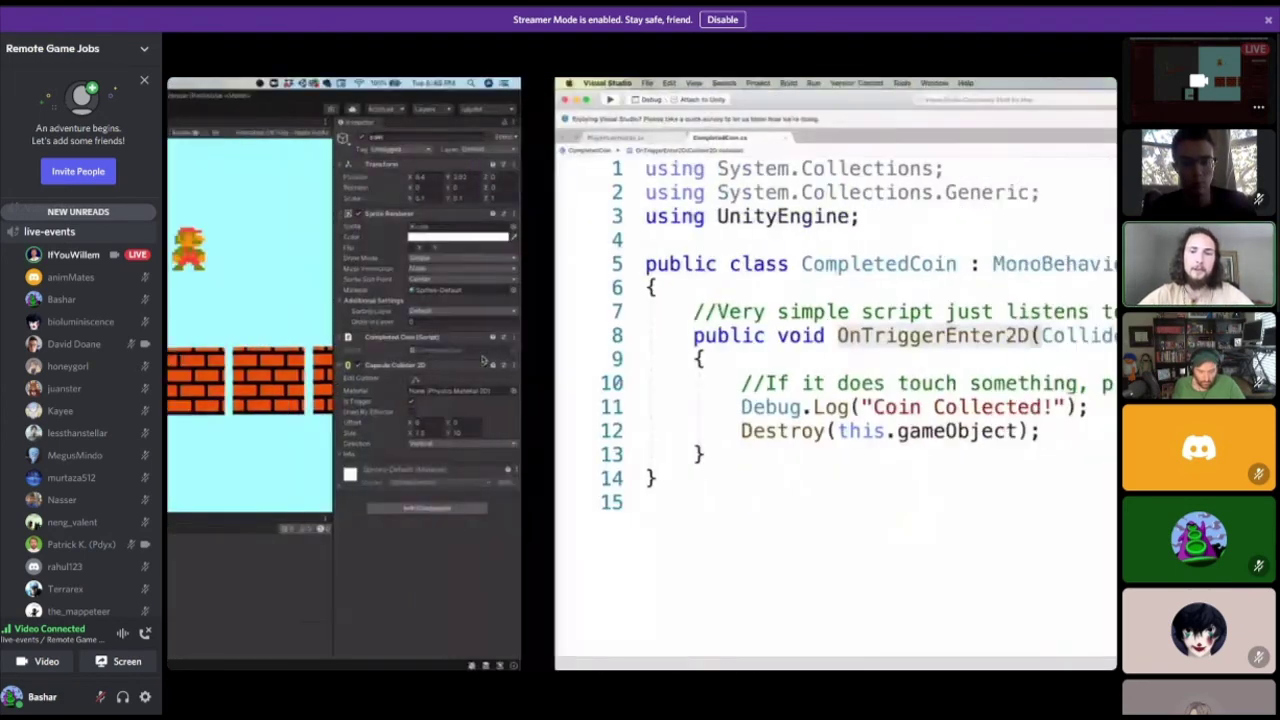
pyautogui.moveTo(343, 383); pyautogui.dragTo(753, 425)
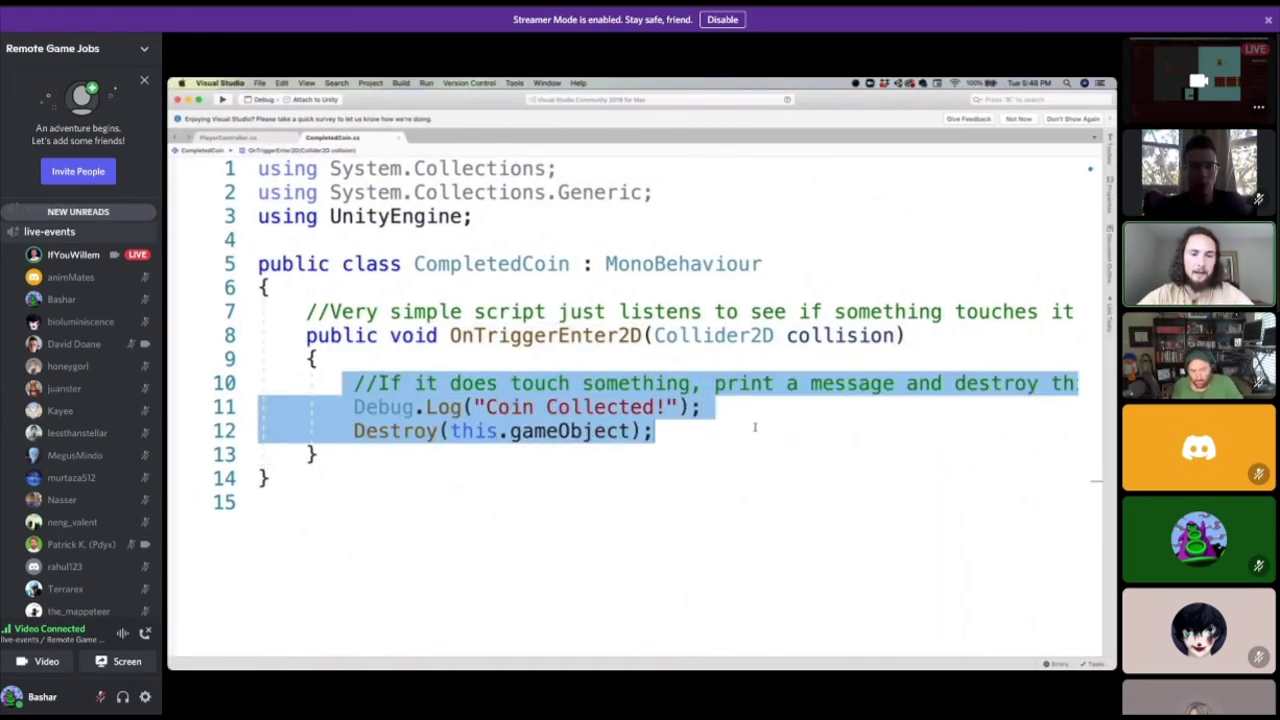
pyautogui.hotkey('ctrl', 'Left')
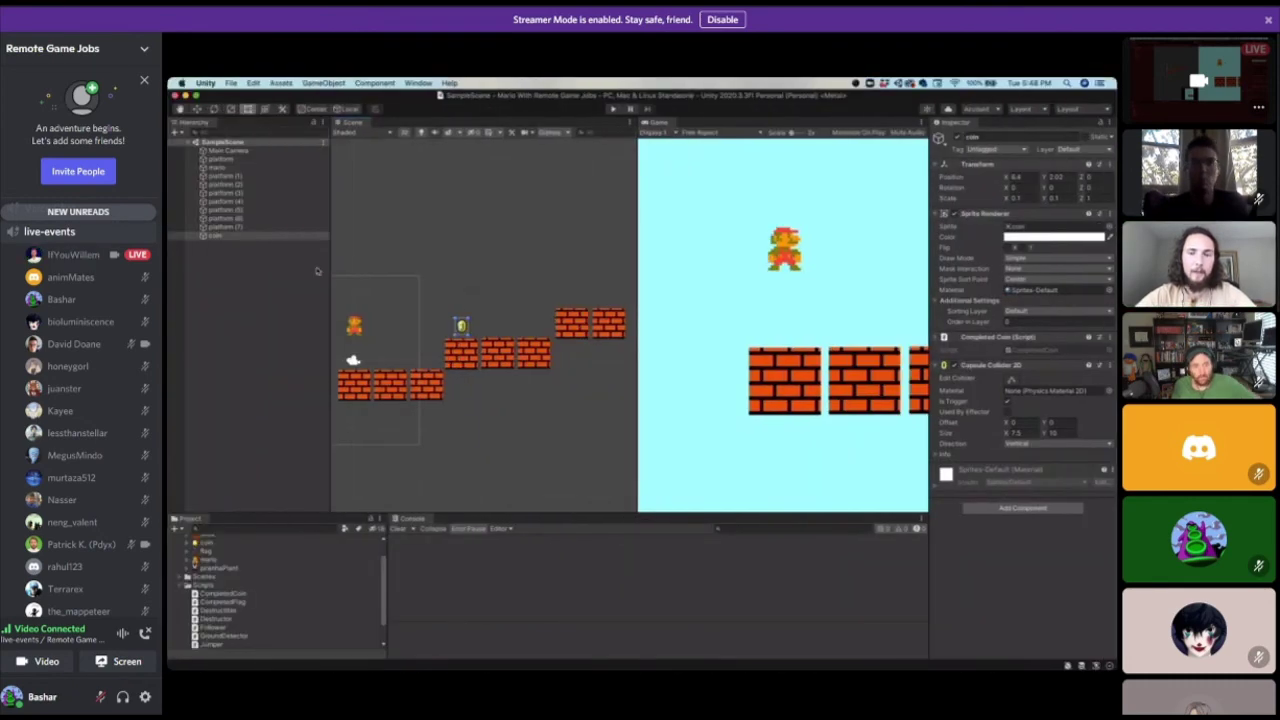
pyautogui.hotkey('ctrl', 'Right')
pyautogui.moveTo(474, 337); pyautogui.dragTo(548, 337)
pyautogui.hotkey('ctrl', 'Left')
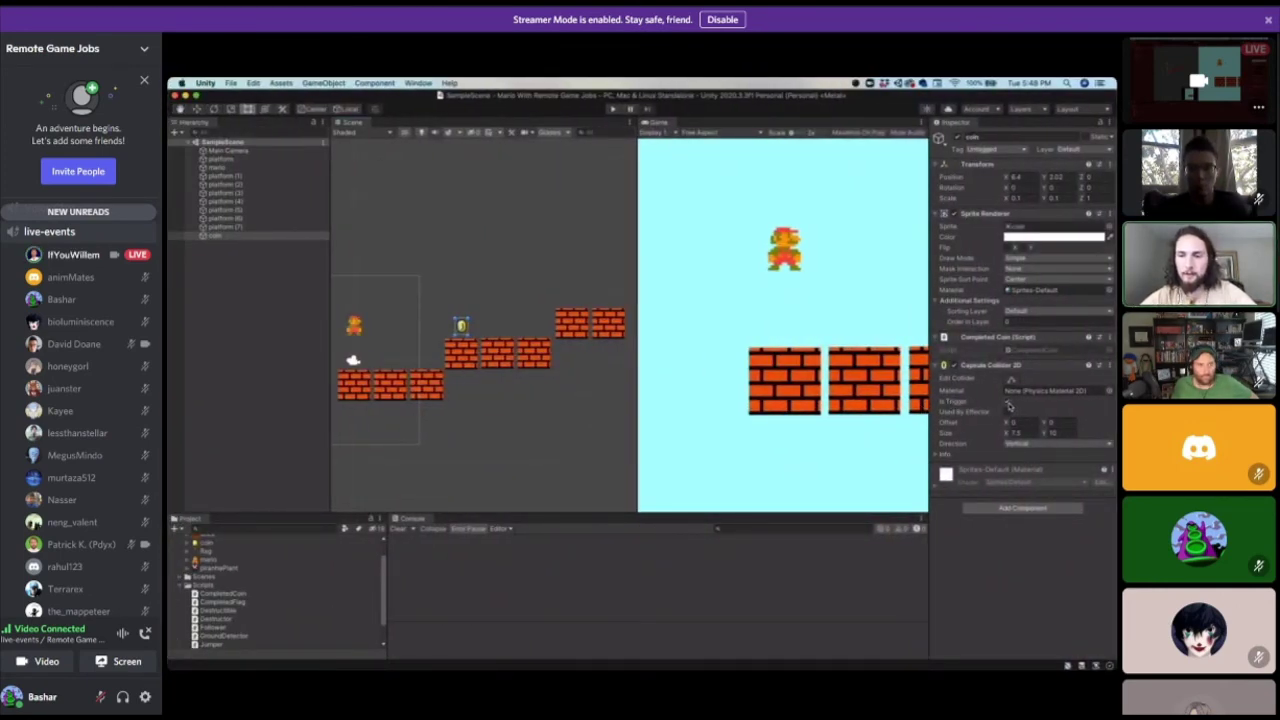
pyautogui.click(222, 236)
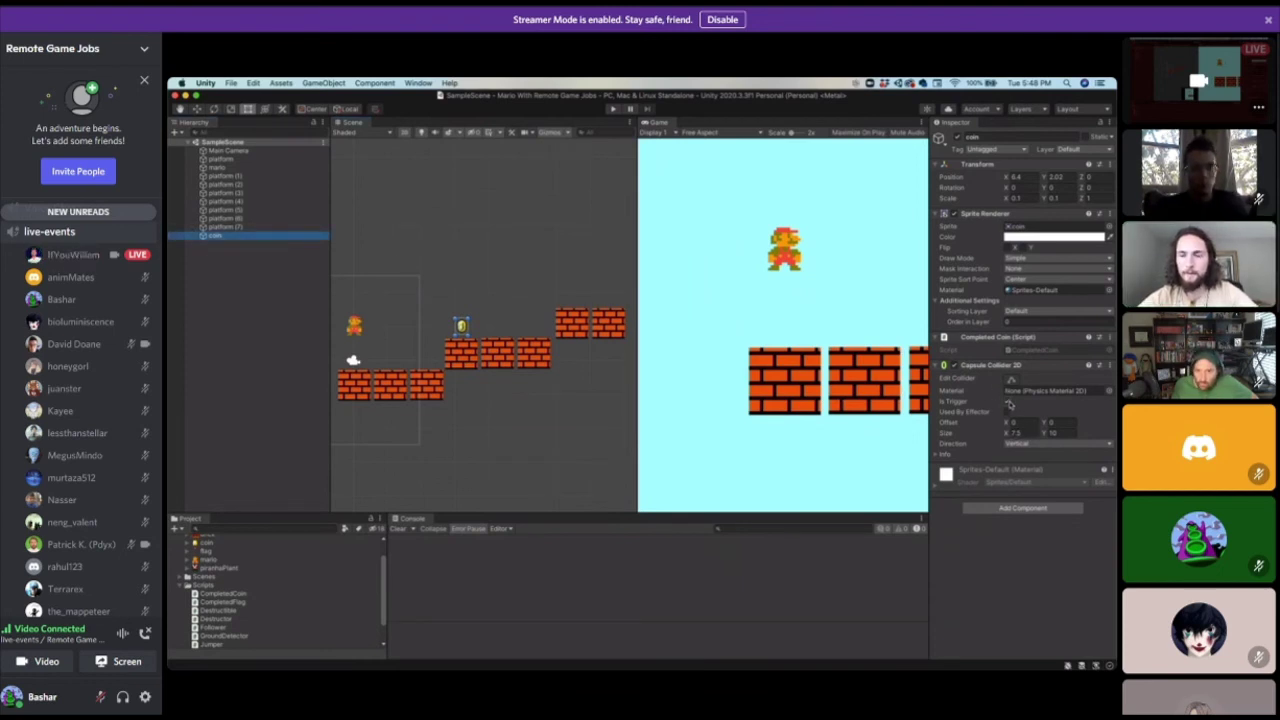
pyautogui.click(1008, 402)
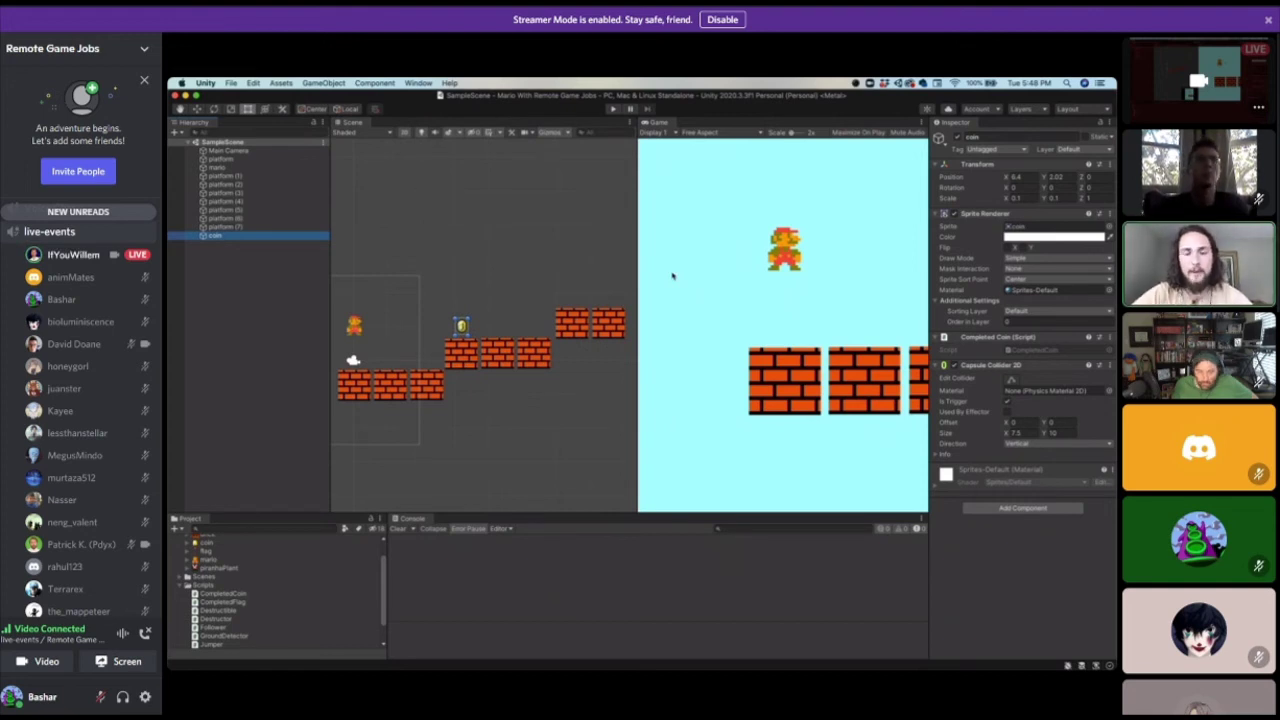
# Run the game, move and jump Mario onto the coin to test collecting it, and stop the game.
pyautogui.click(612, 108)
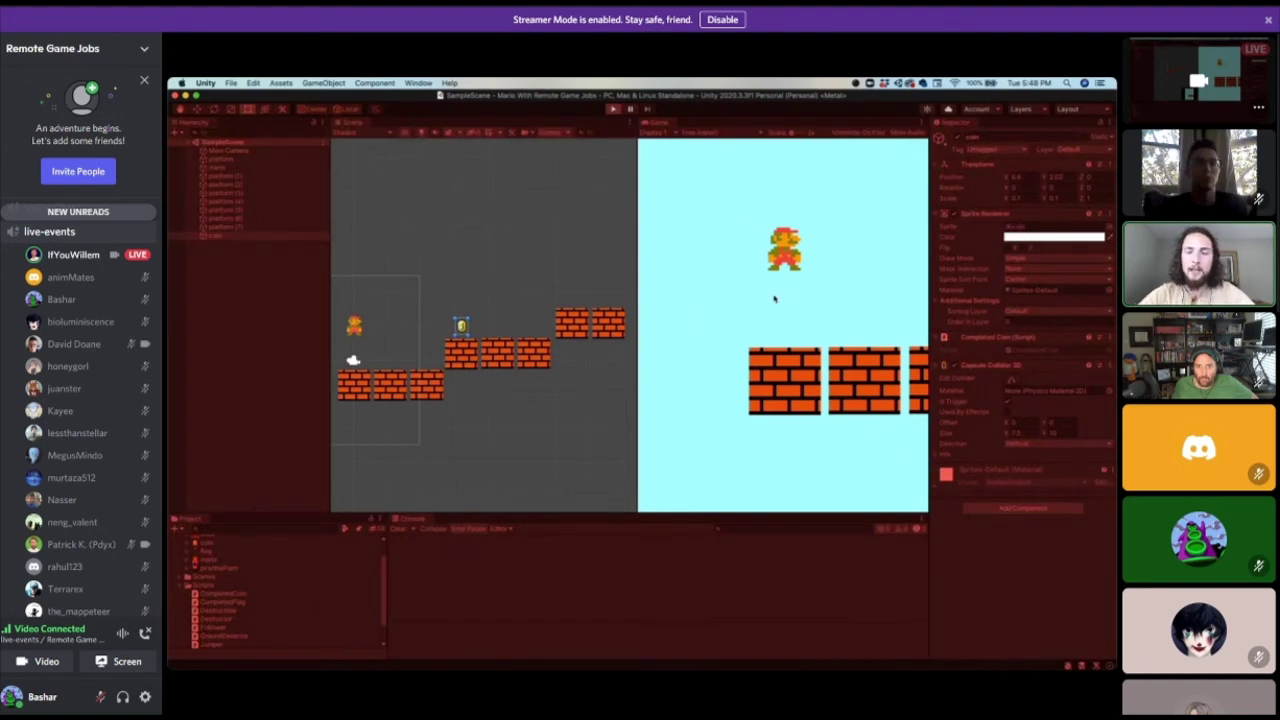
pyautogui.press('Right')
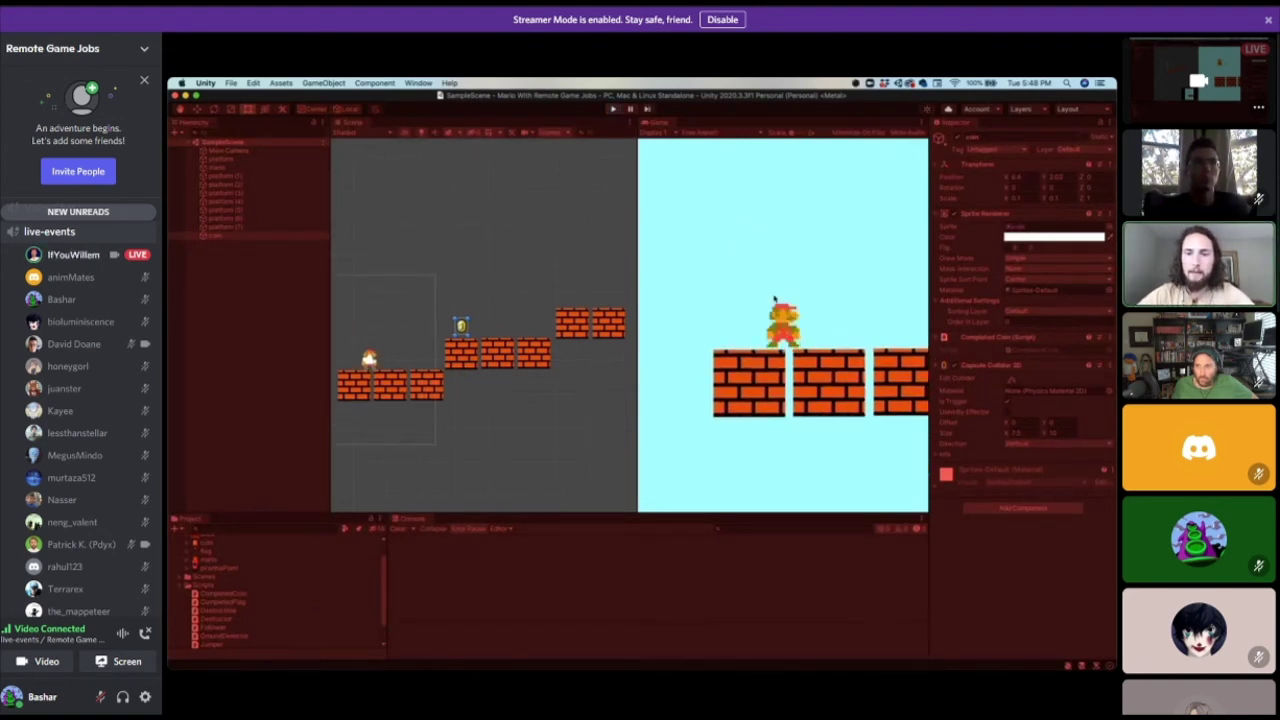
pyautogui.press('Left')
pyautogui.press('space')
pyautogui.press('Right')
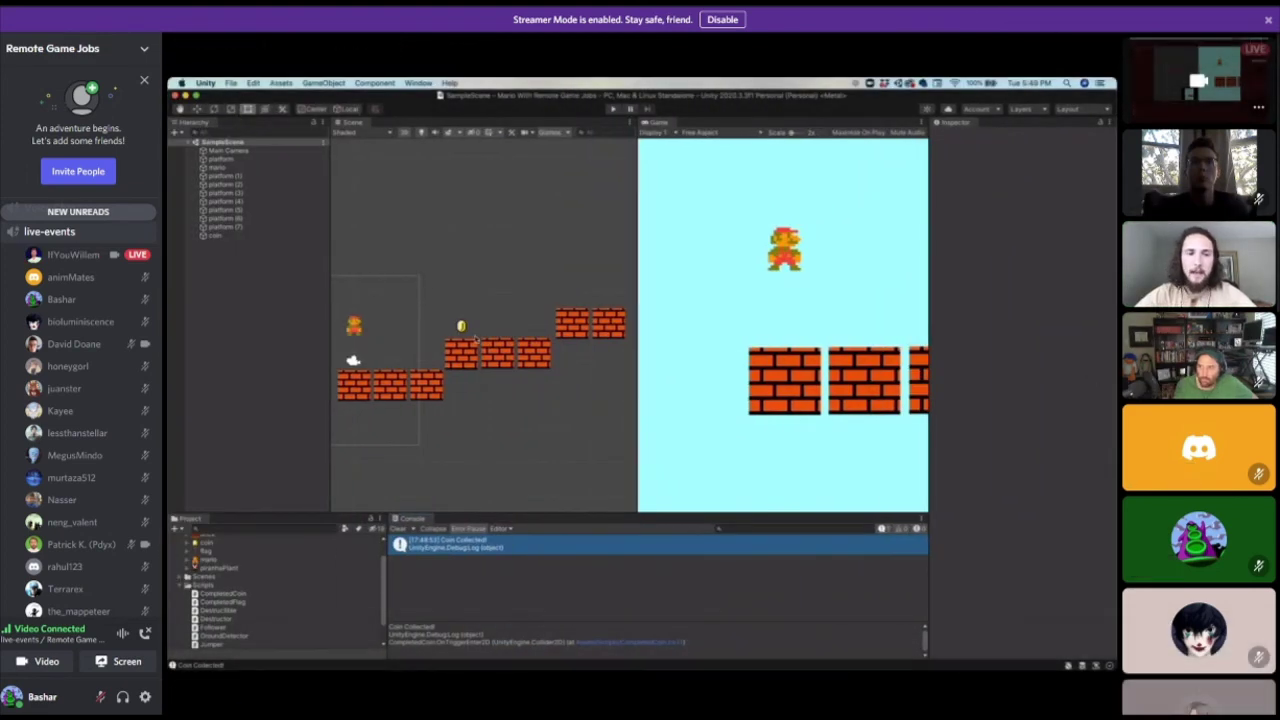
# Select the coin again and check the Is Trigger setting of its Capsule Collider 2D.
pyautogui.moveTo(754, 433)
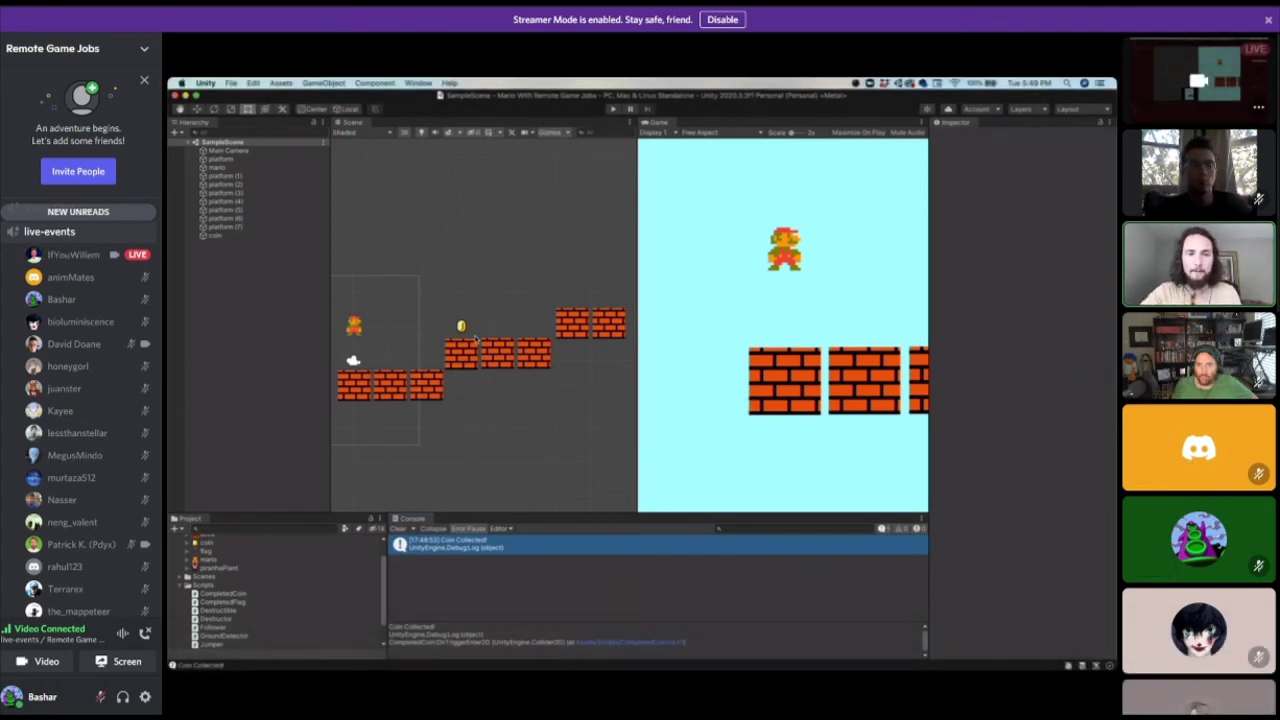
pyautogui.click(462, 329)
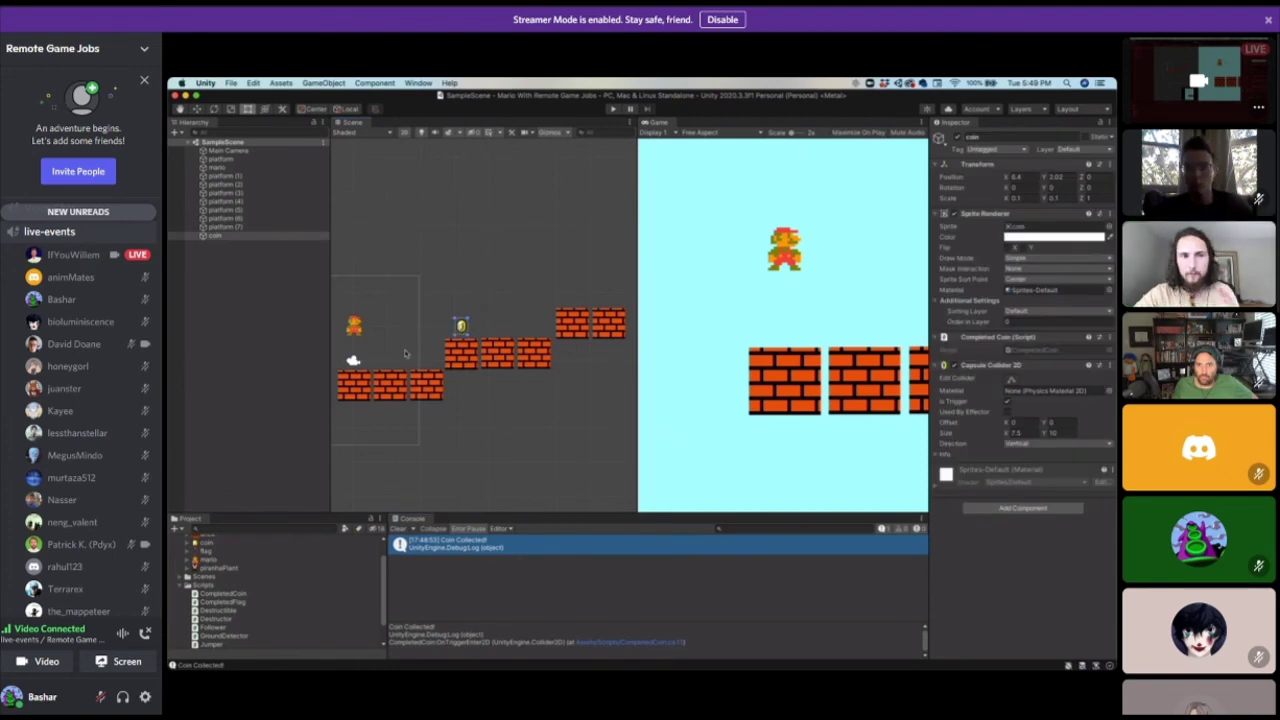
pyautogui.click(1007, 401)
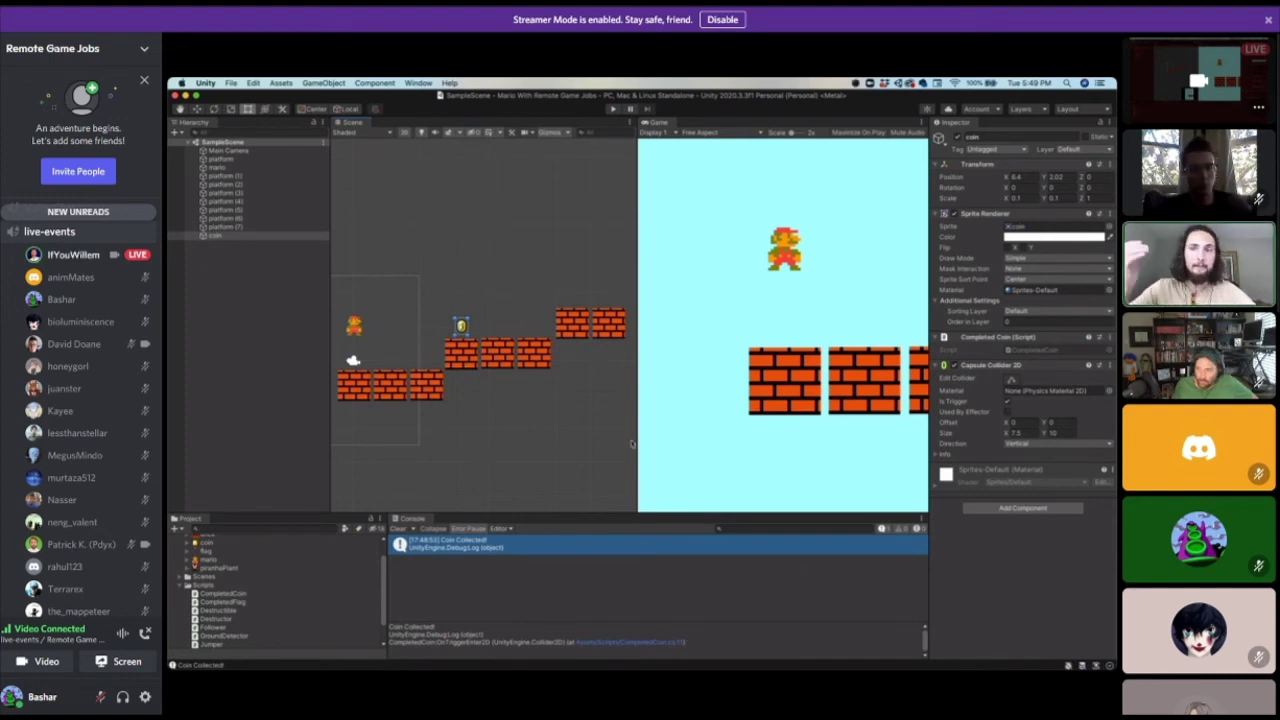
pyautogui.click(228, 238)
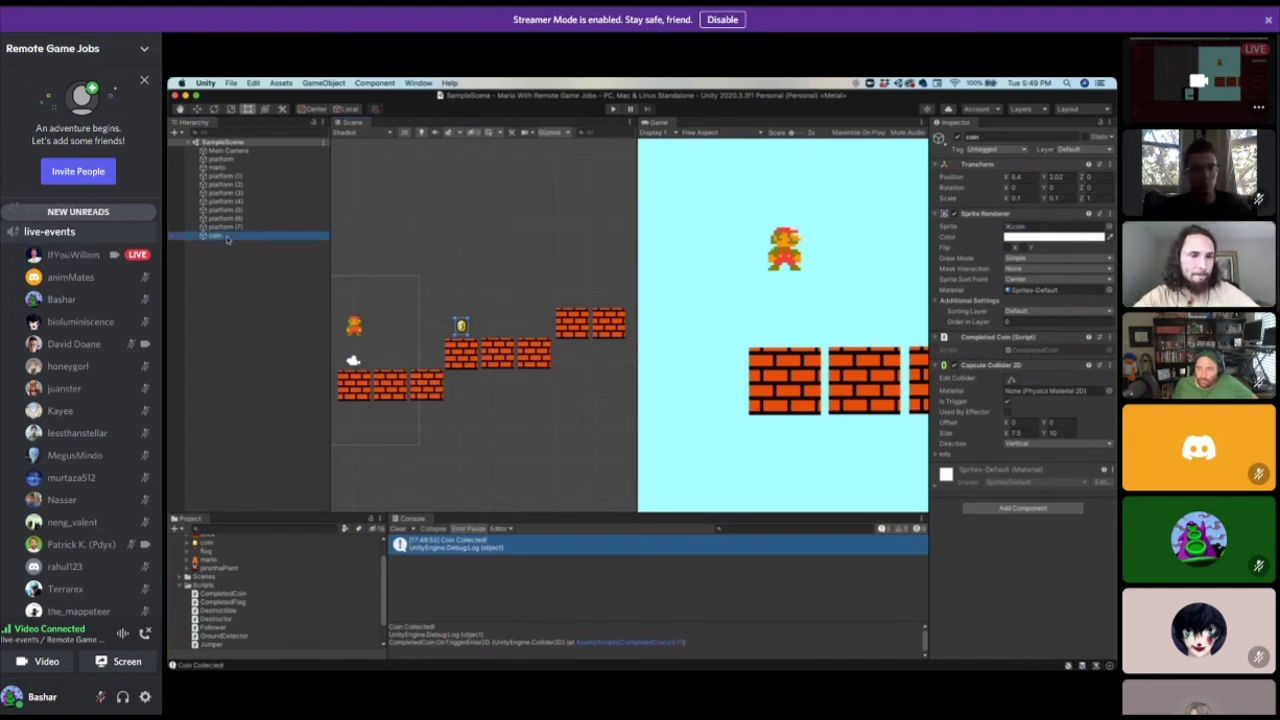
# Start the game and review the Debug.Log line with its "Coin Collected!" message in the CompletedCoin script in Visual Studio.
pyautogui.click(455, 427)
pyautogui.scroll(1, 257, 595)
pyautogui.scroll(2, 257, 595)
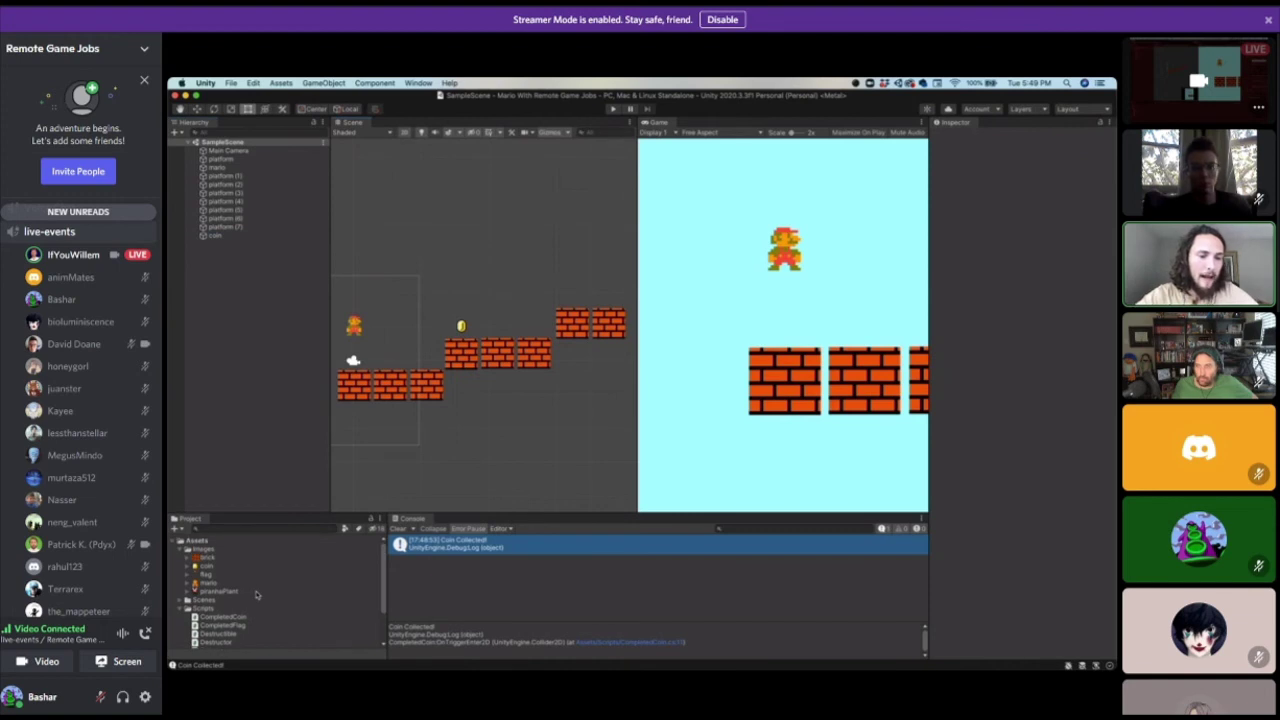
pyautogui.click(613, 109)
pyautogui.hotkey('ctrl', 'Right')
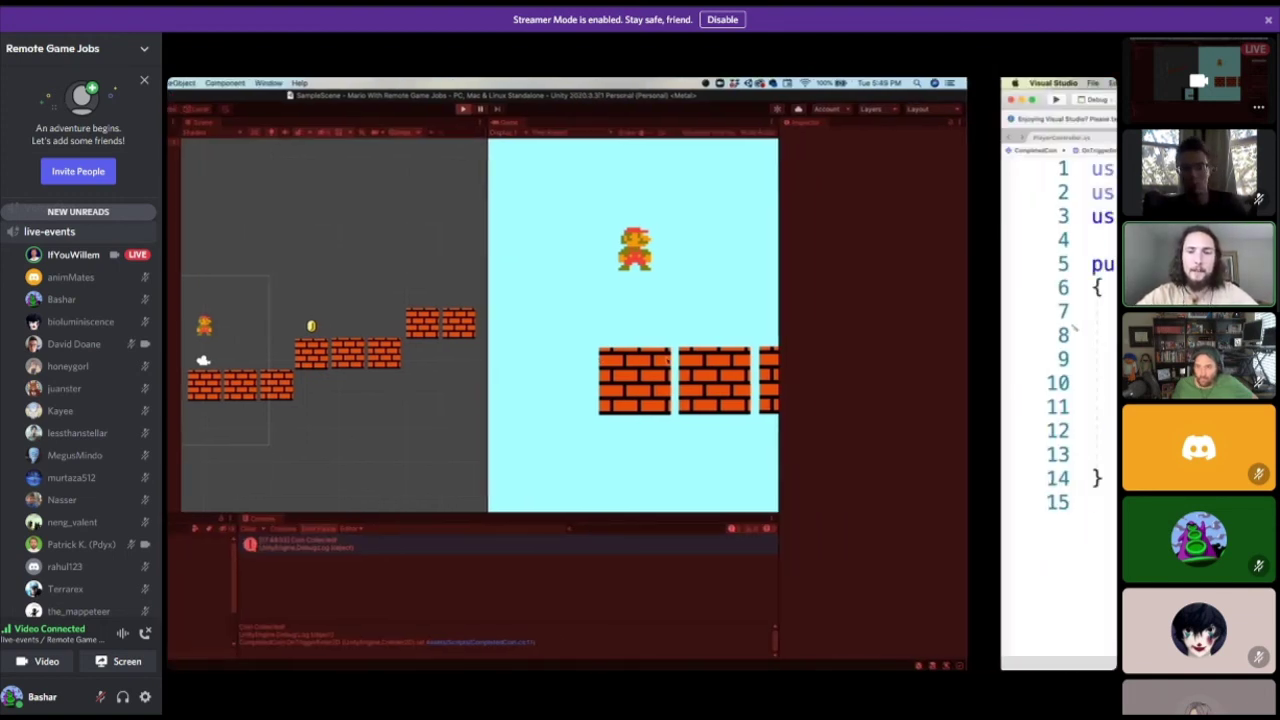
pyautogui.hotkey('ctrl', 'Right')
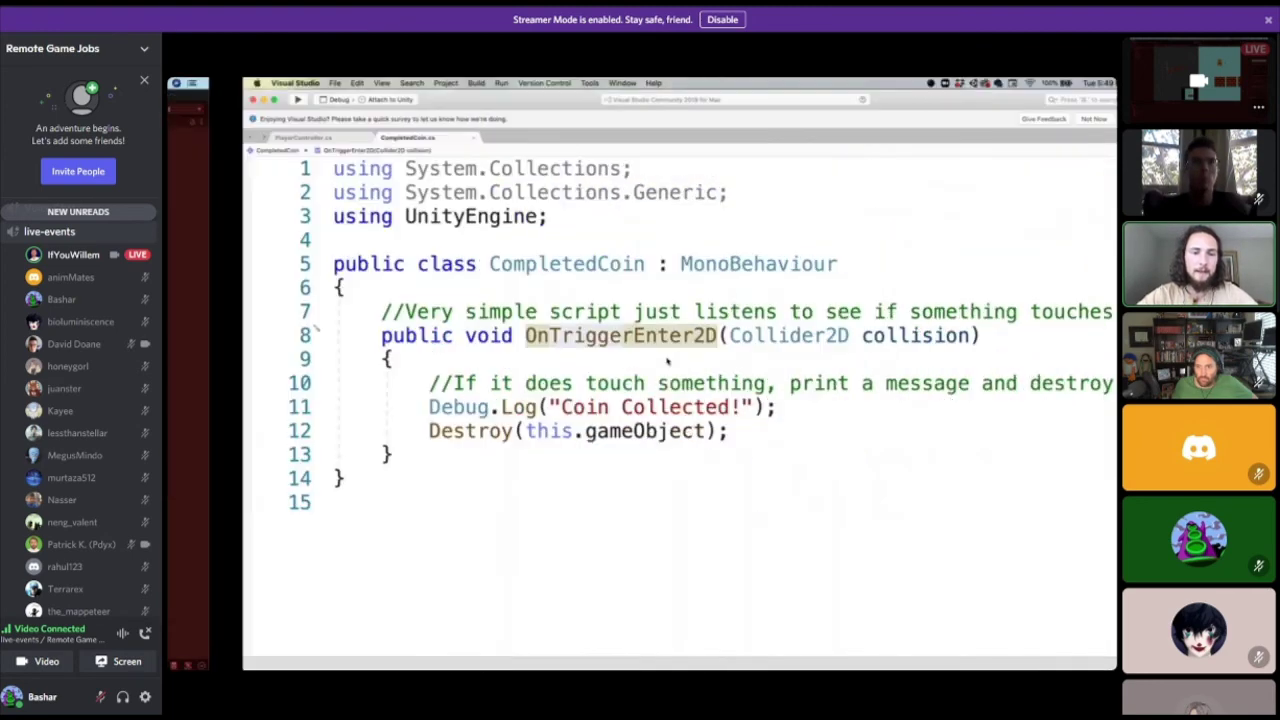
pyautogui.moveTo(353, 407); pyautogui.dragTo(474, 407)
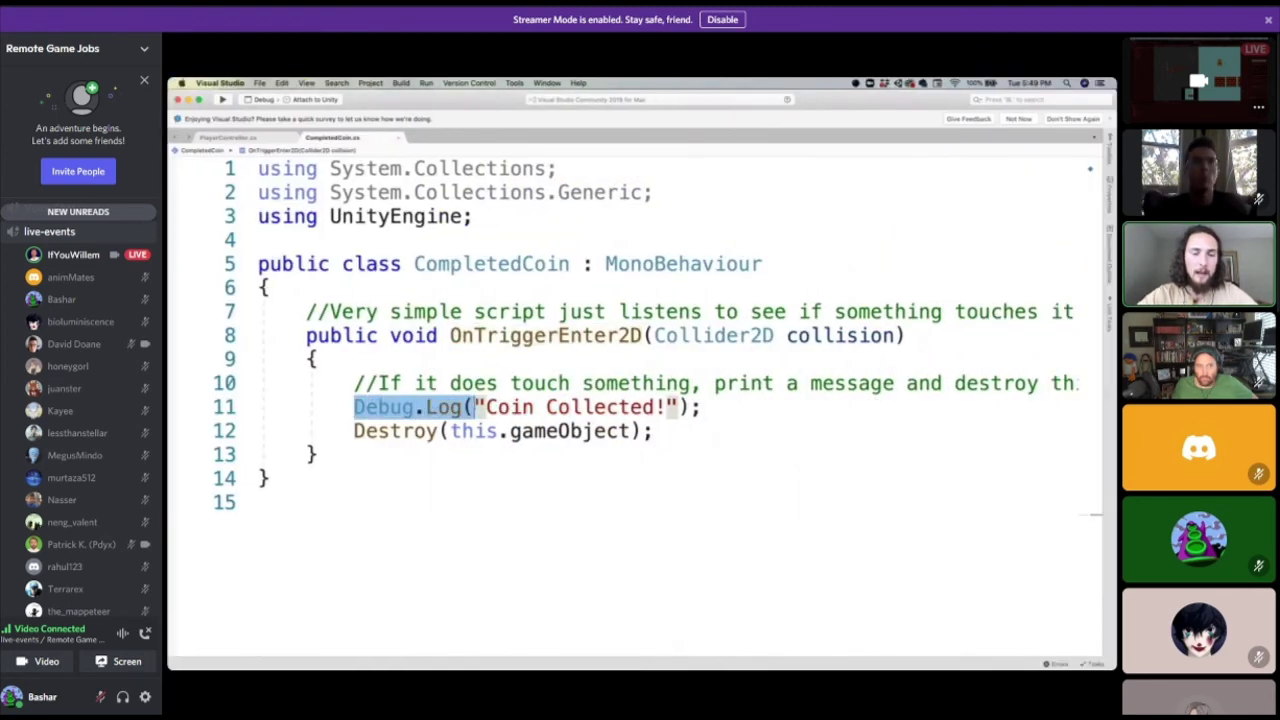
pyautogui.click(490, 407)
pyautogui.moveTo(486, 407); pyautogui.dragTo(668, 407)
pyautogui.hotkey('ctrl', 'Left')
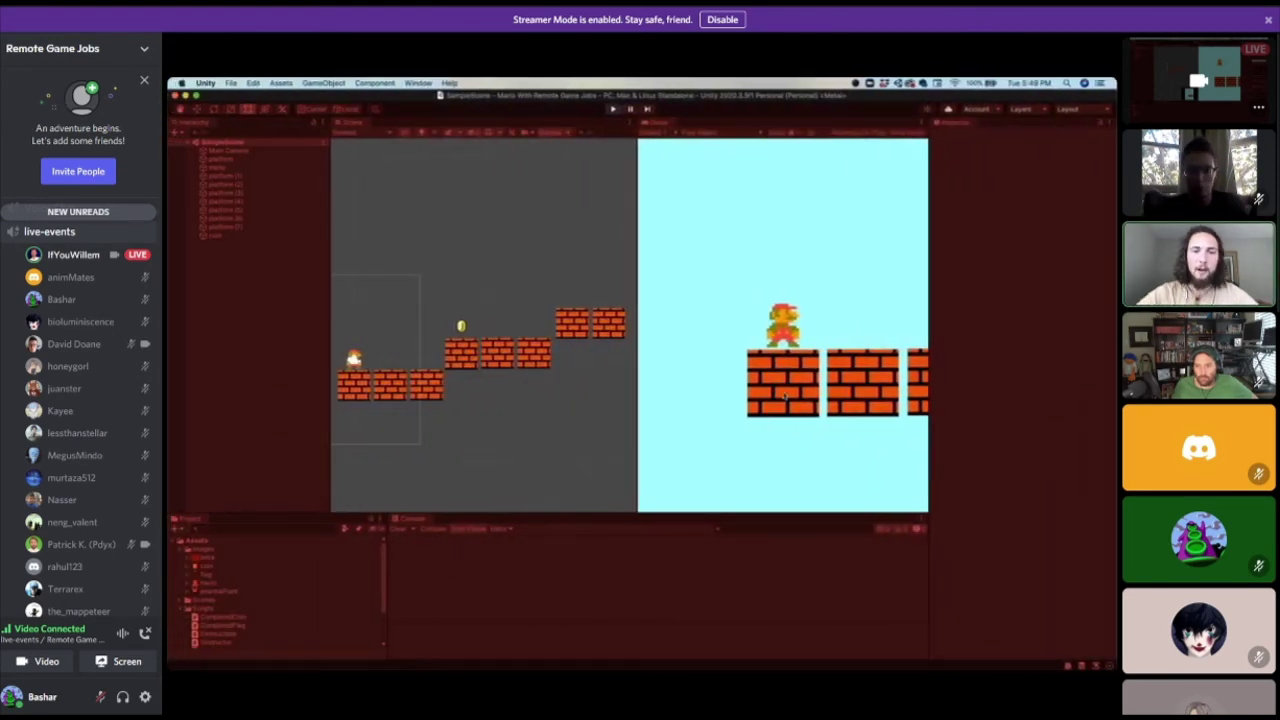
# Move and jump Mario onto the coin in Unity to test the collection message, and stop the game.
pyautogui.press('Right')
pyautogui.press('space')
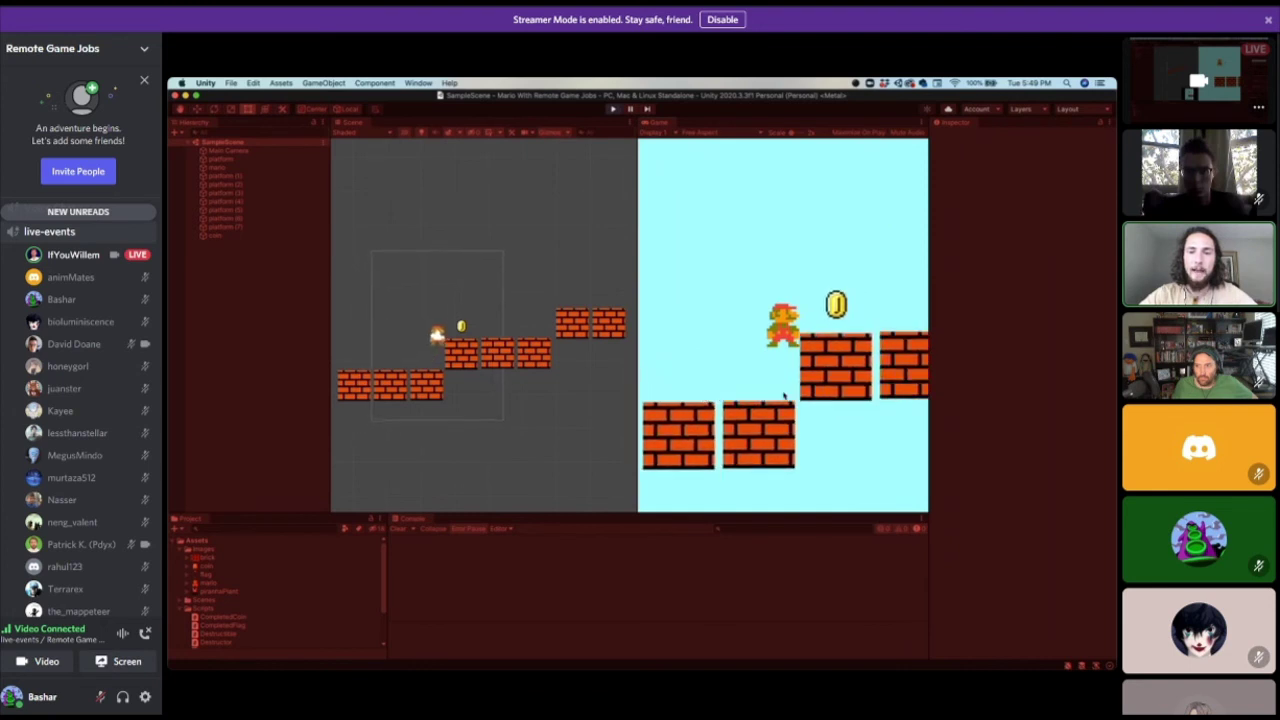
pyautogui.press('Right')
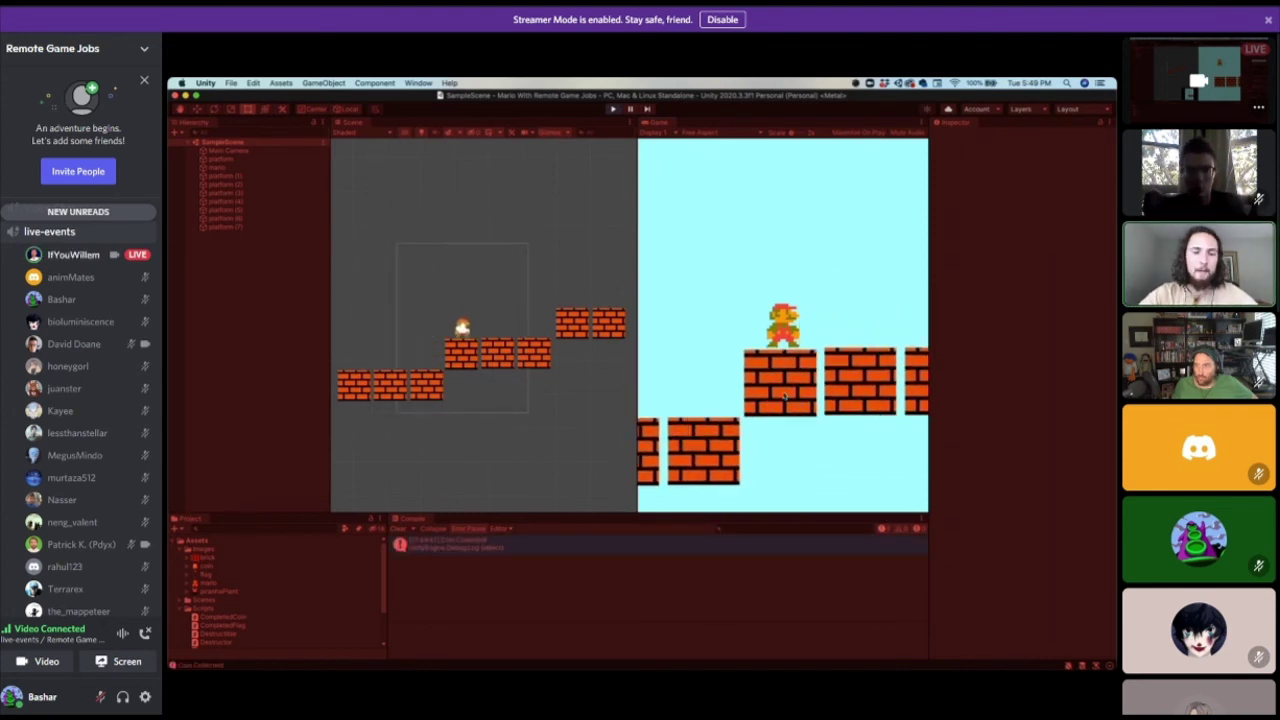
pyautogui.click(613, 108)
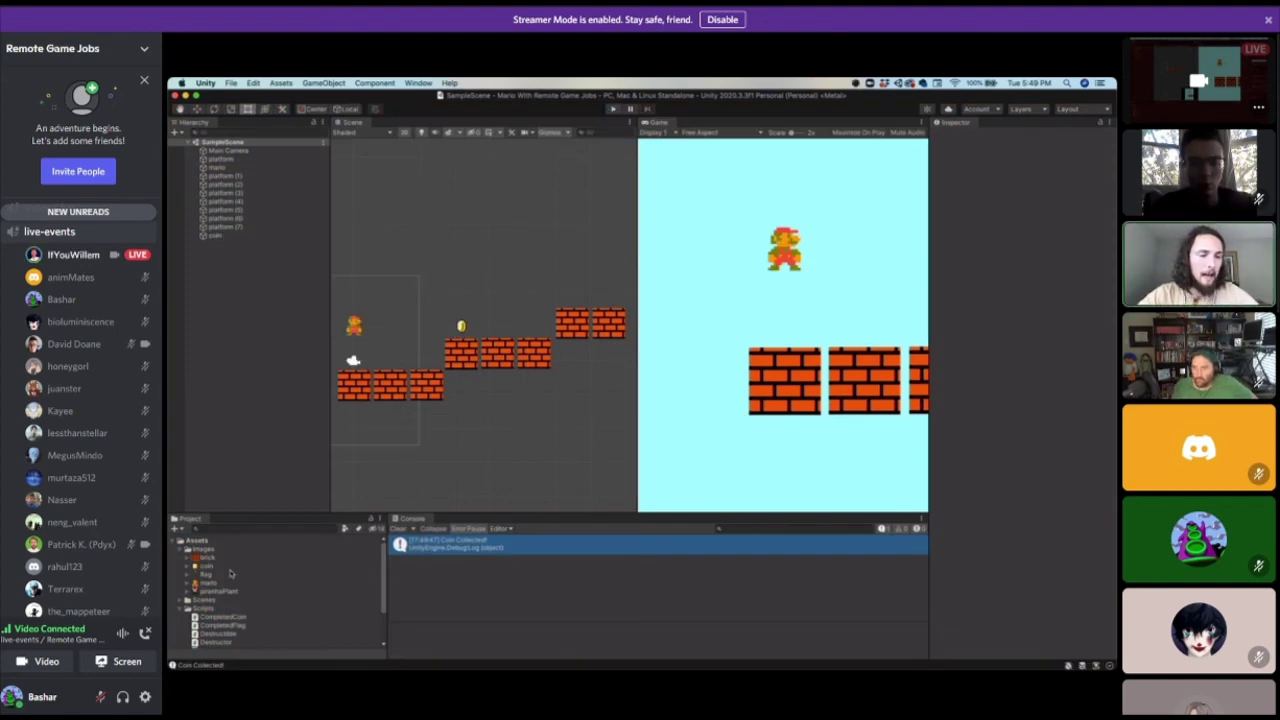
# Add the flag sprite from the Images folder to the scene near the last brick platforms.
pyautogui.scroll(-1, 237, 591)
pyautogui.moveTo(215, 566); pyautogui.dragTo(620, 206)
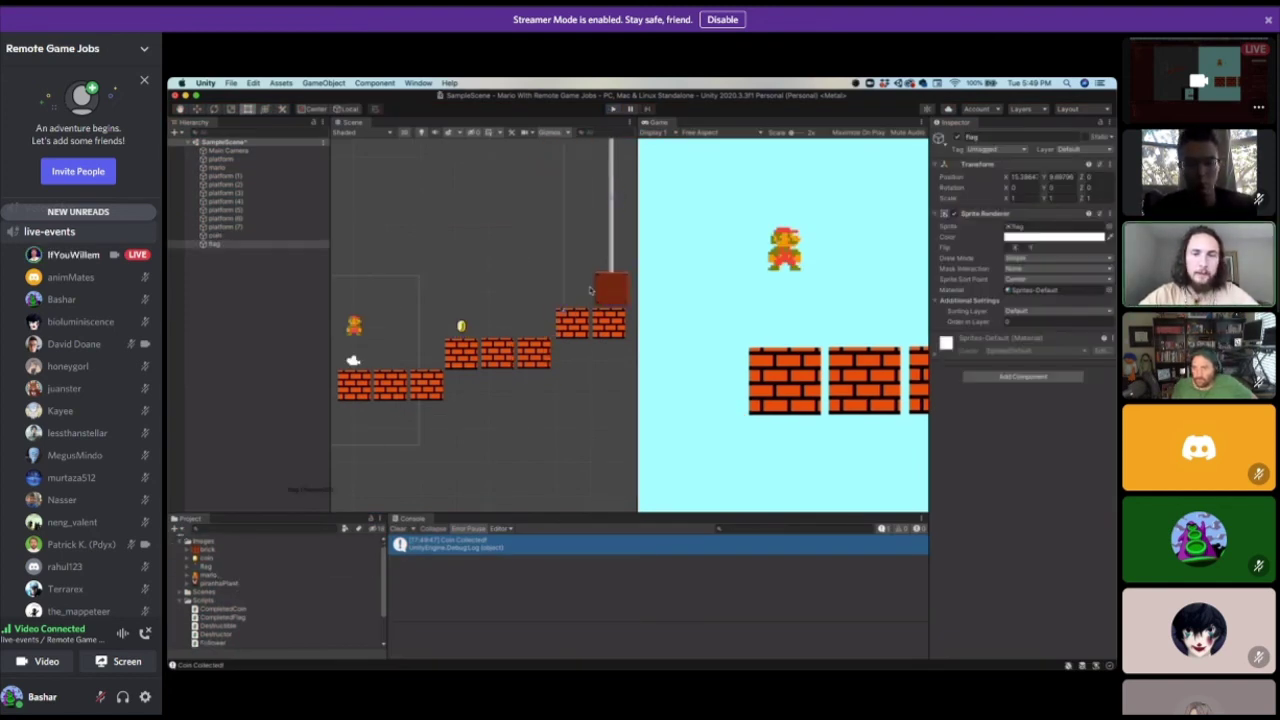
pyautogui.scroll(1, 591, 291)
pyautogui.press('f')
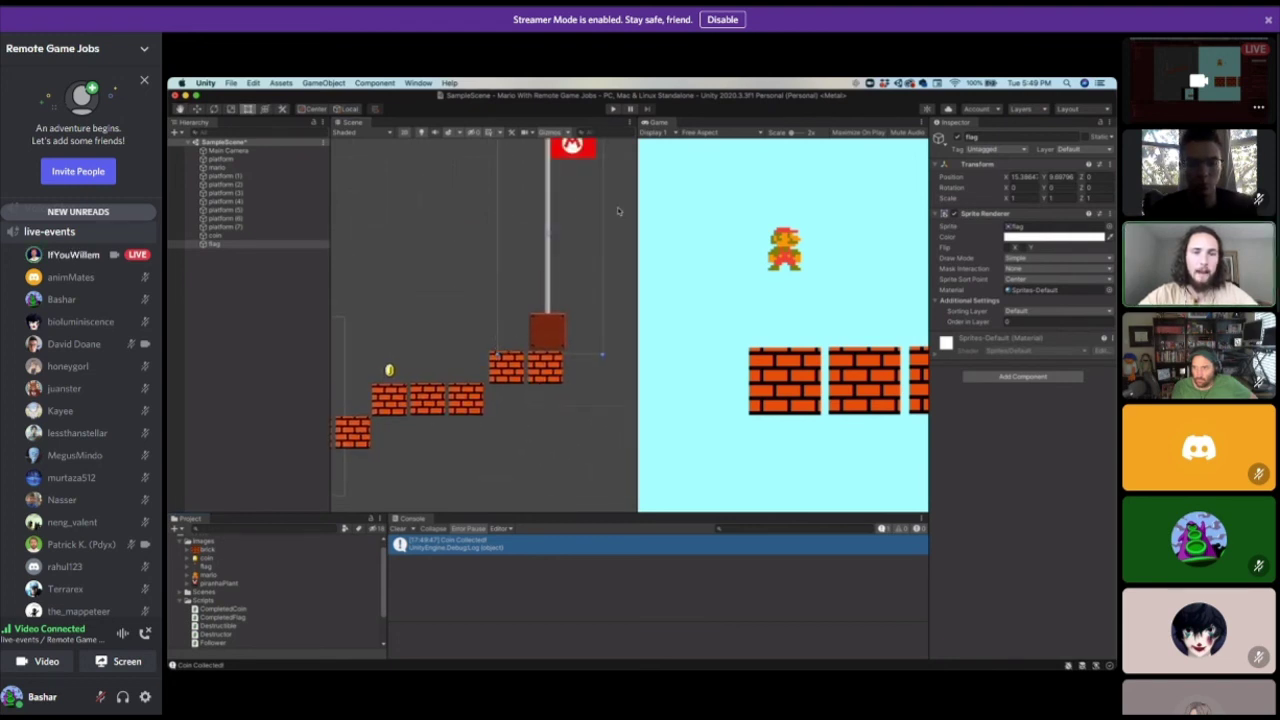
pyautogui.scroll(-5, 545, 370)
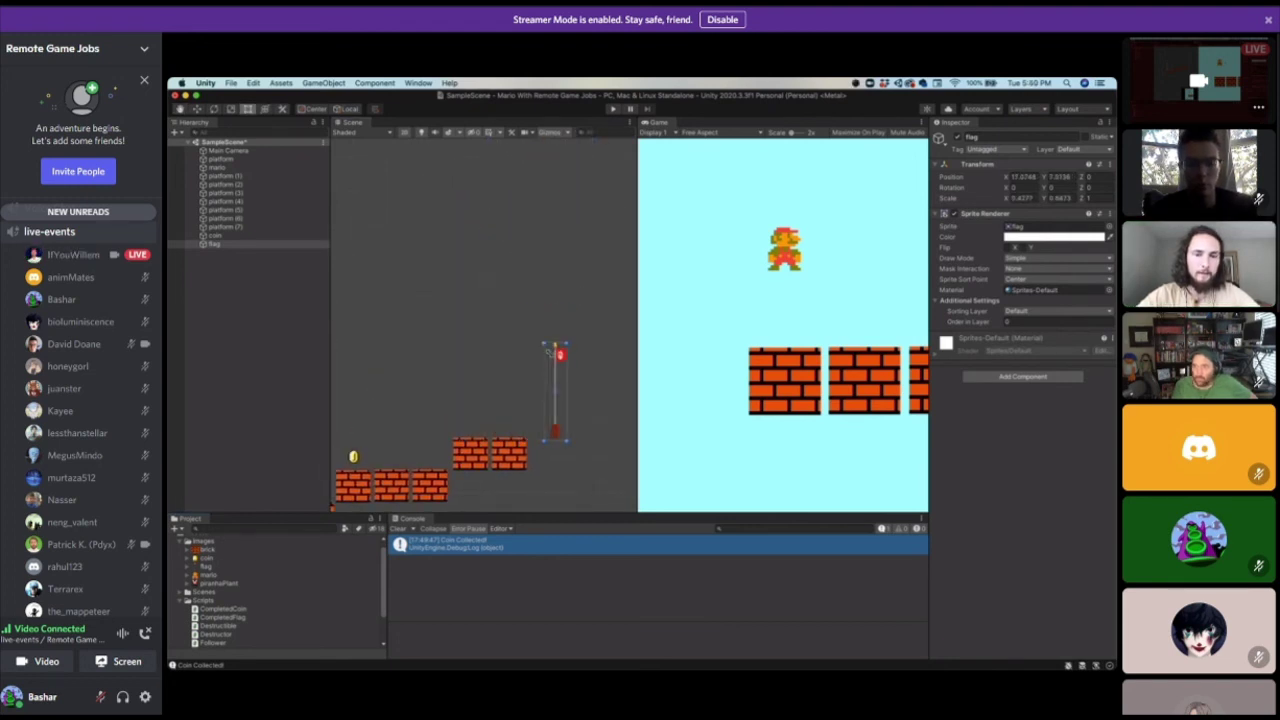
# Scale the flag down to about 0.27 and stand it on the last brick platform.
pyautogui.moveTo(545, 369)
pyautogui.mouseDown()
pyautogui.moveTo(534, 320)
pyautogui.moveTo(541, 375)
pyautogui.mouseUp()
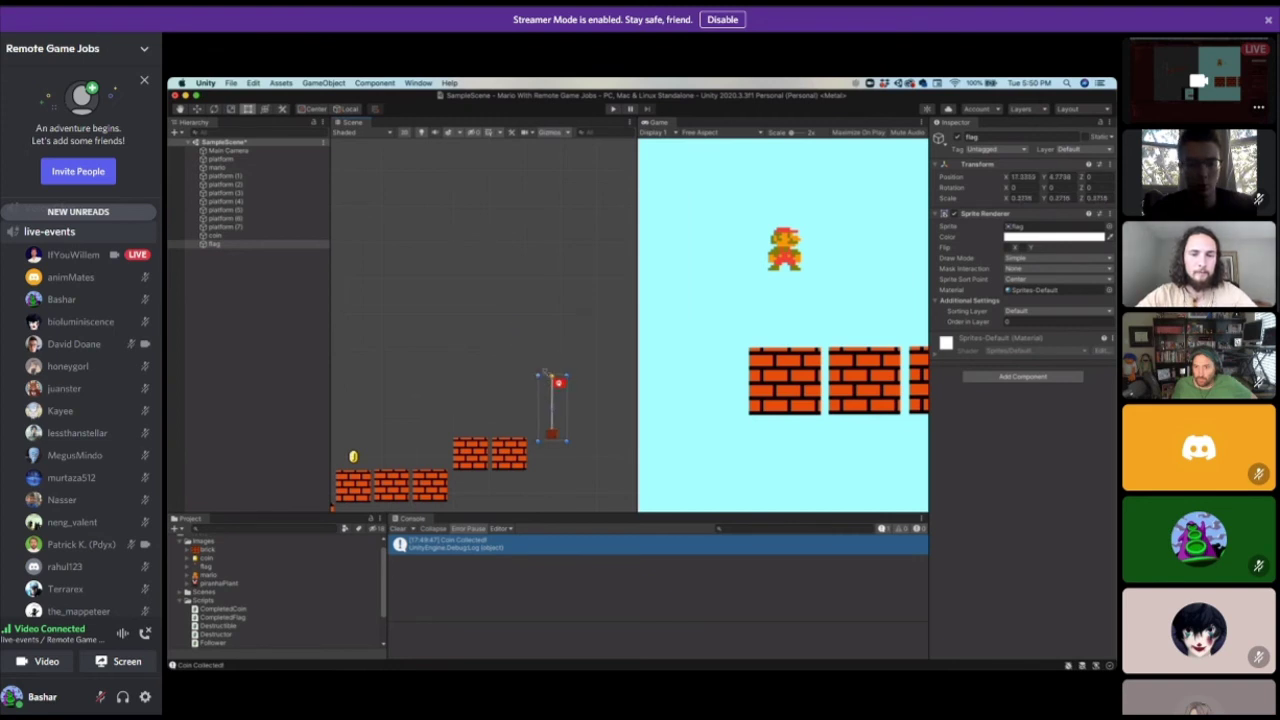
pyautogui.moveTo(550, 436); pyautogui.dragTo(506, 435)
pyautogui.click(507, 430)
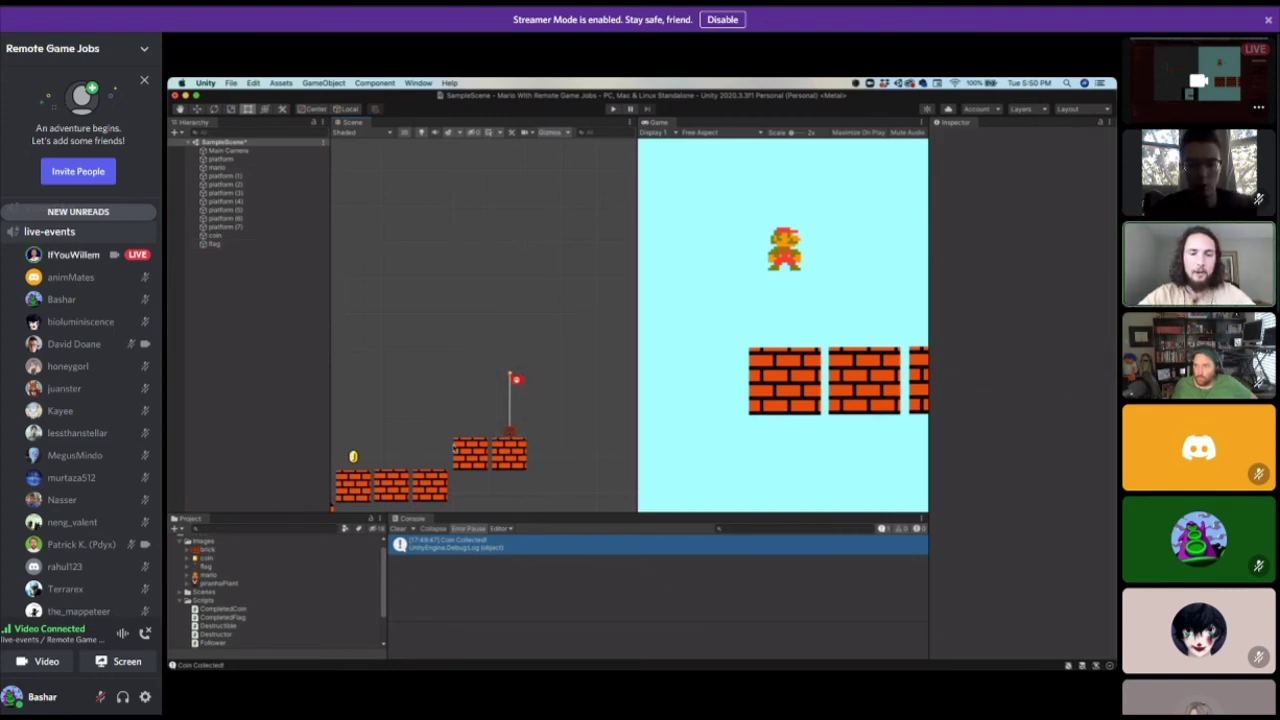
# Add a Box Collider 2D to the flag and set the collider's X size to 3.
pyautogui.click(214, 244)
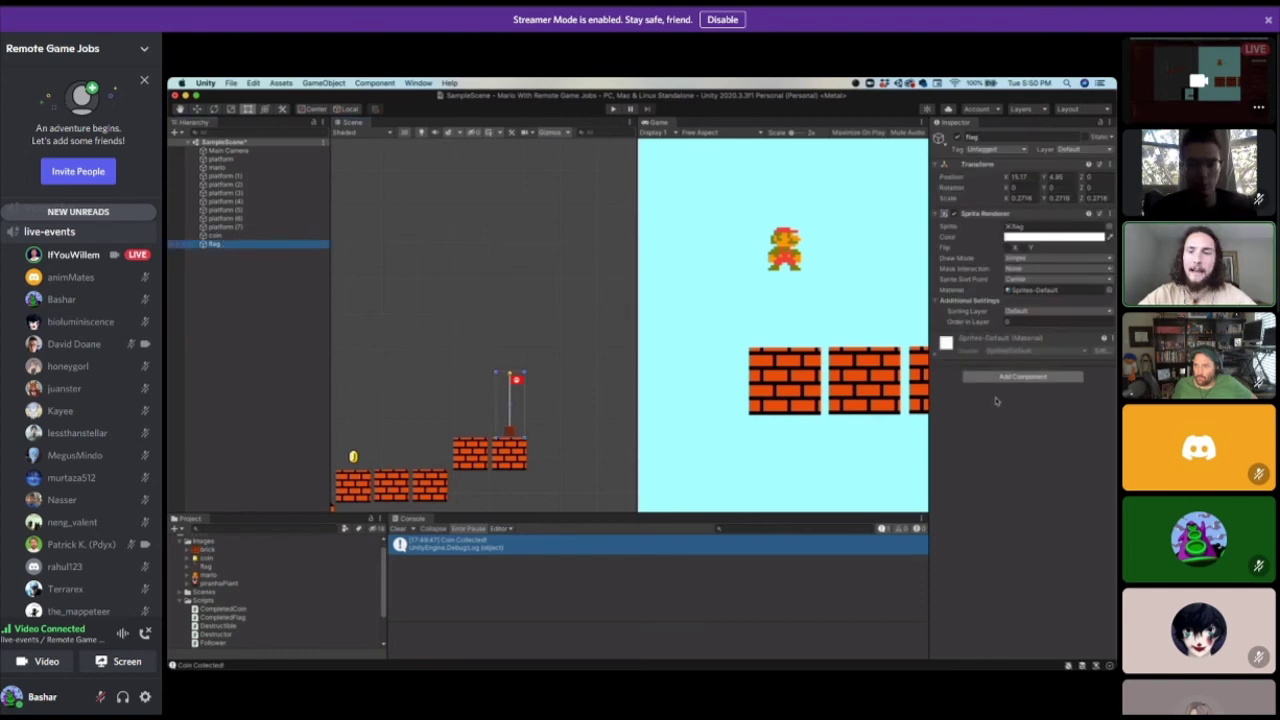
pyautogui.click(1027, 378)
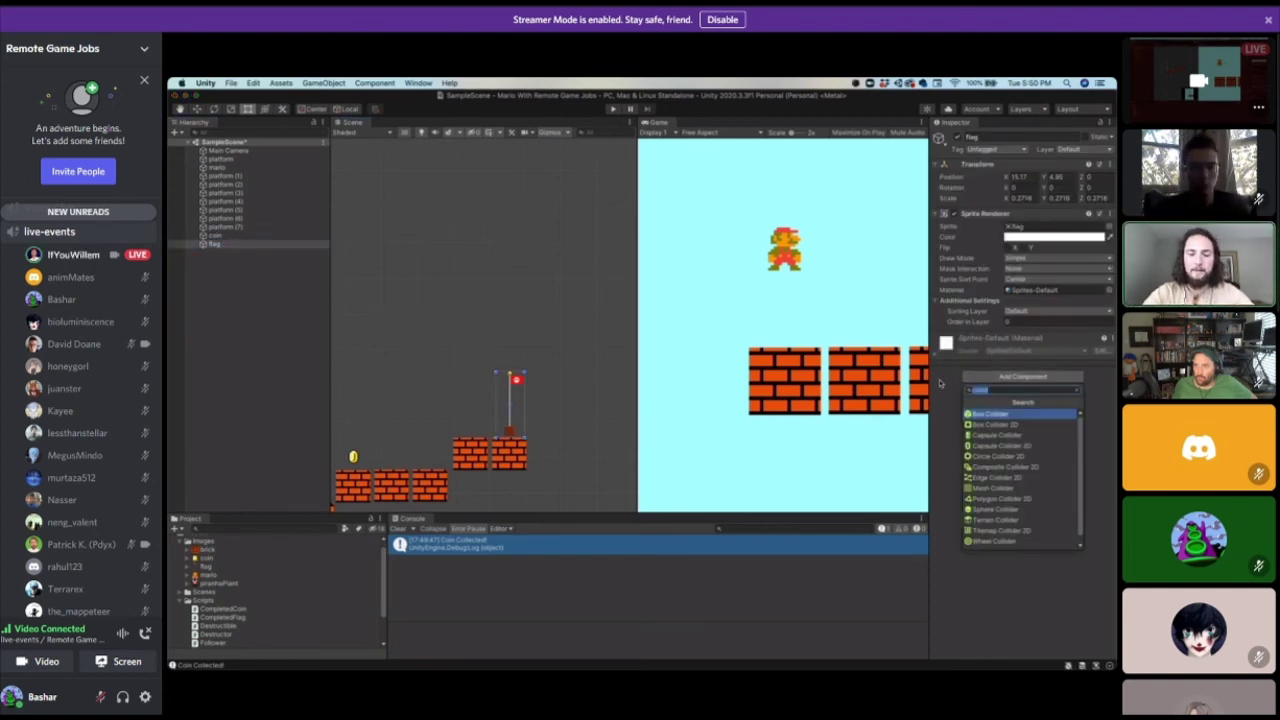
pyautogui.press('Down')
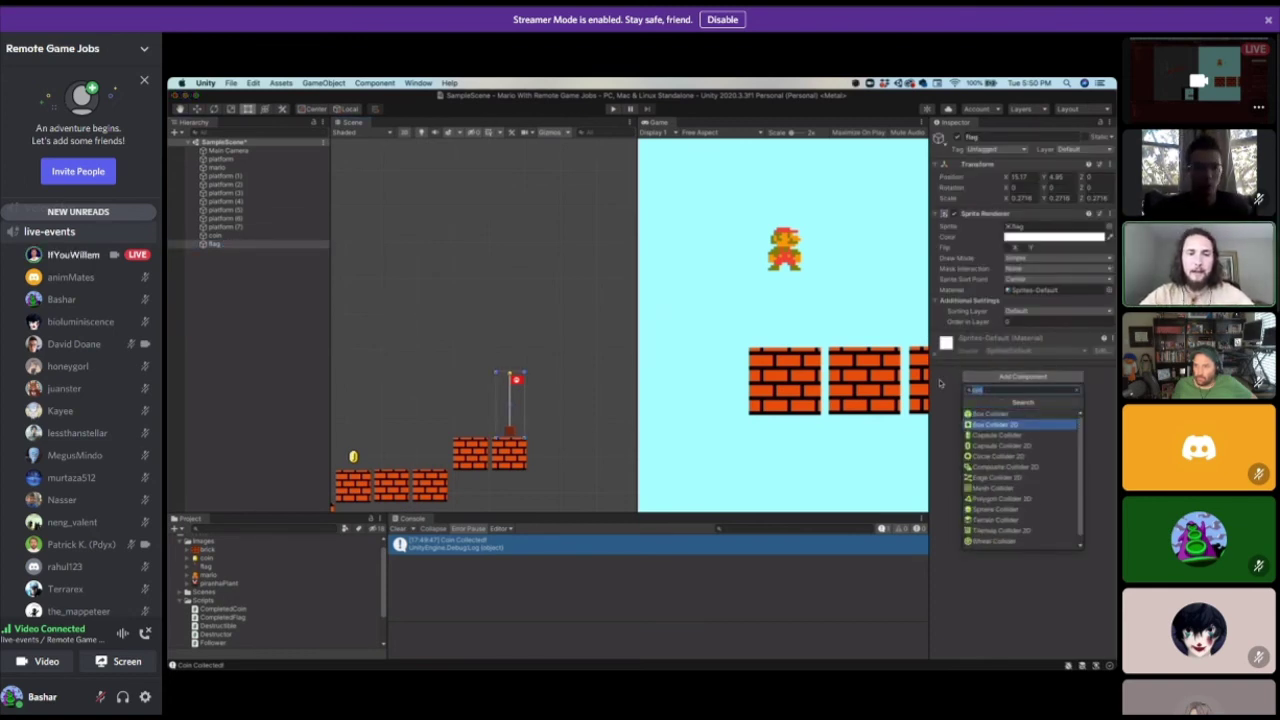
pyautogui.press('Return')
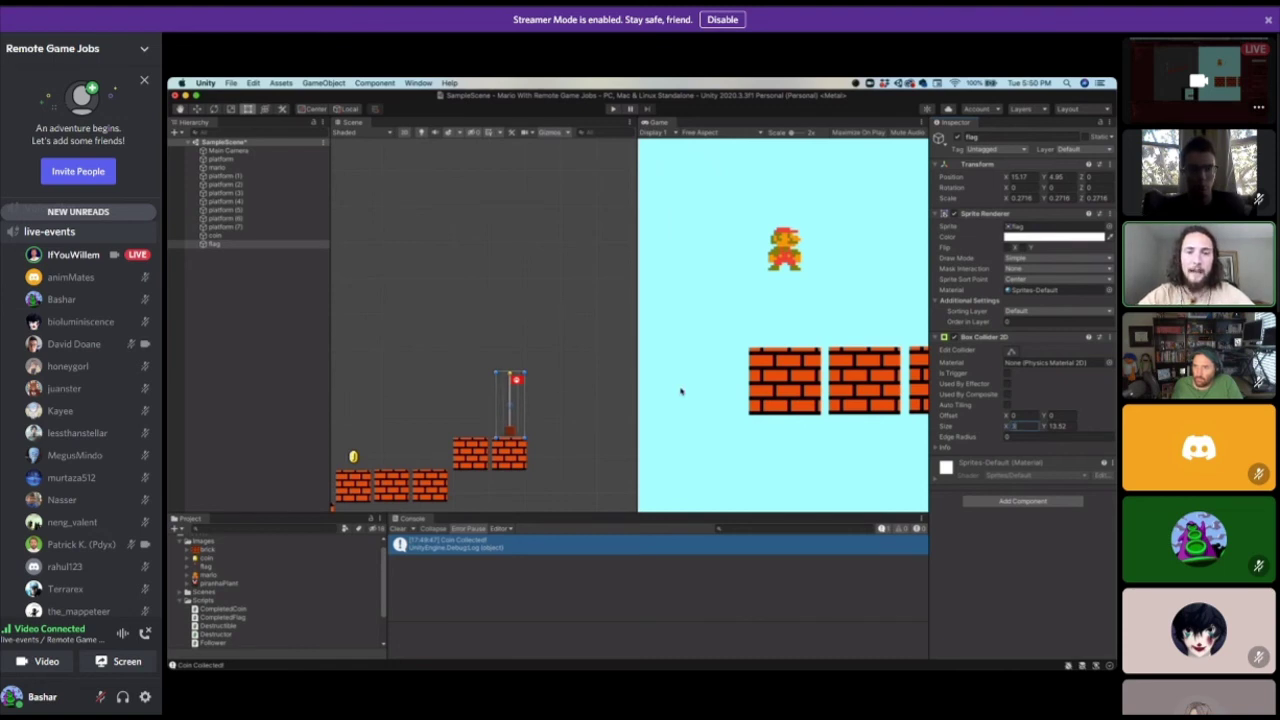
pyautogui.scroll(5, 502, 436)
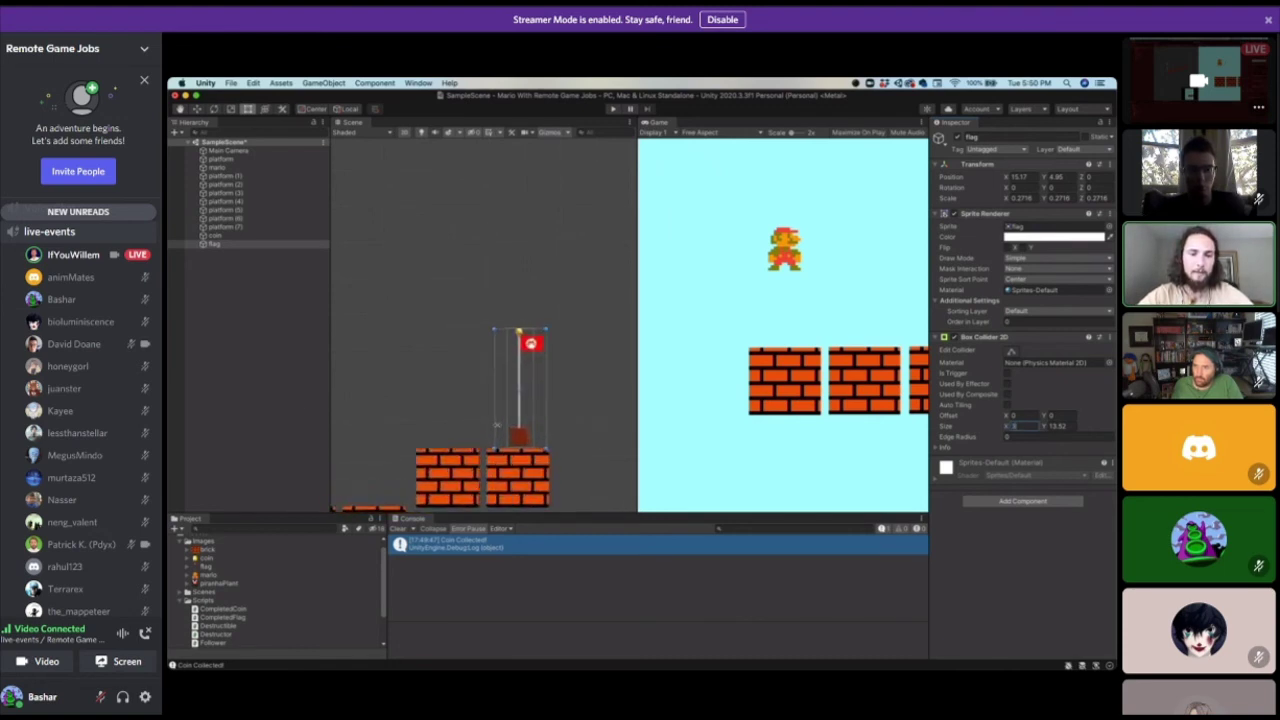
pyautogui.click(502, 436)
pyautogui.click(531, 435)
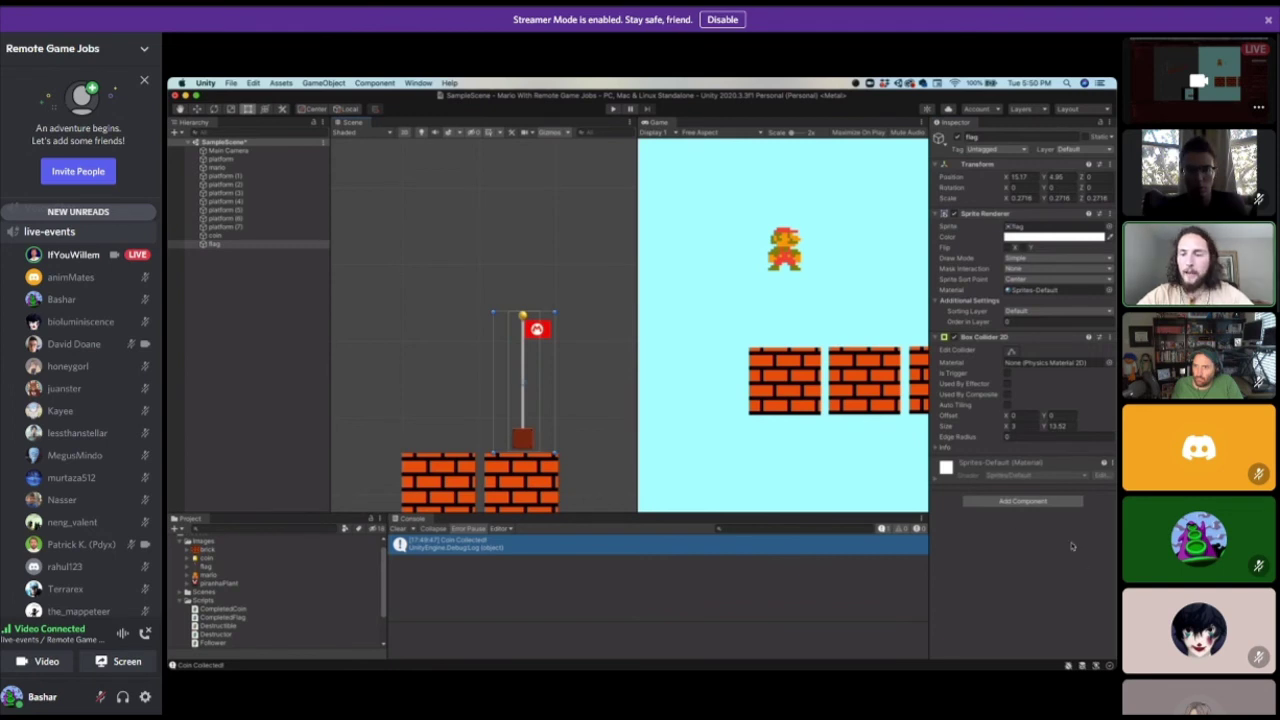
# Add the Completed Flag script to the flag as a component.
pyautogui.click(1023, 501)
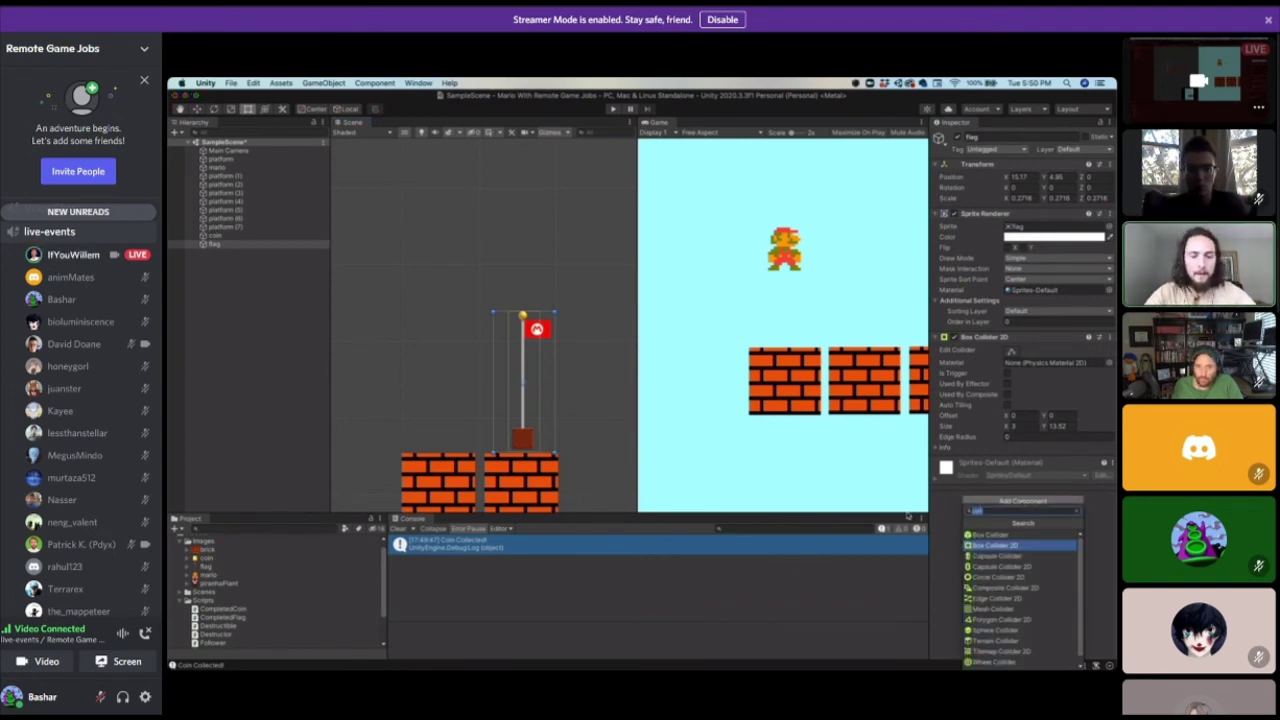
pyautogui.write('goal')
pyautogui.press('BackSpace')
pyautogui.press('BackSpace')
pyautogui.press('BackSpace')
pyautogui.press('BackSpace')
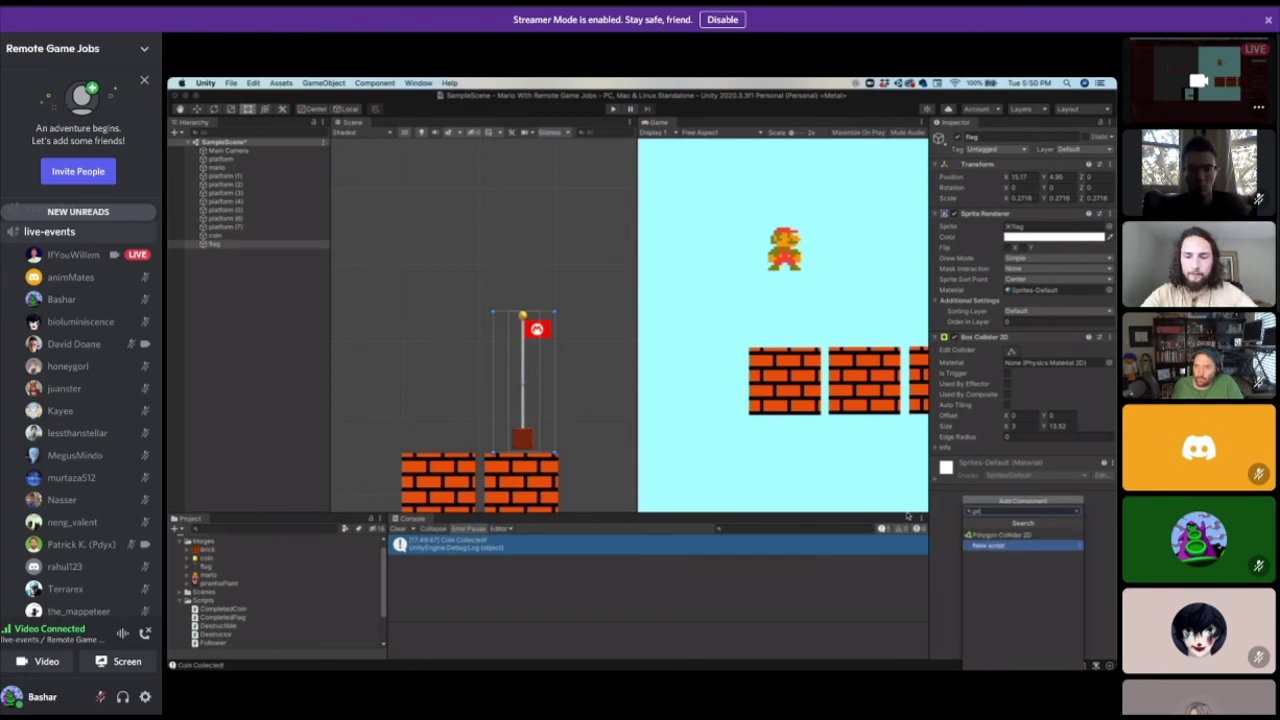
pyautogui.write('flag')
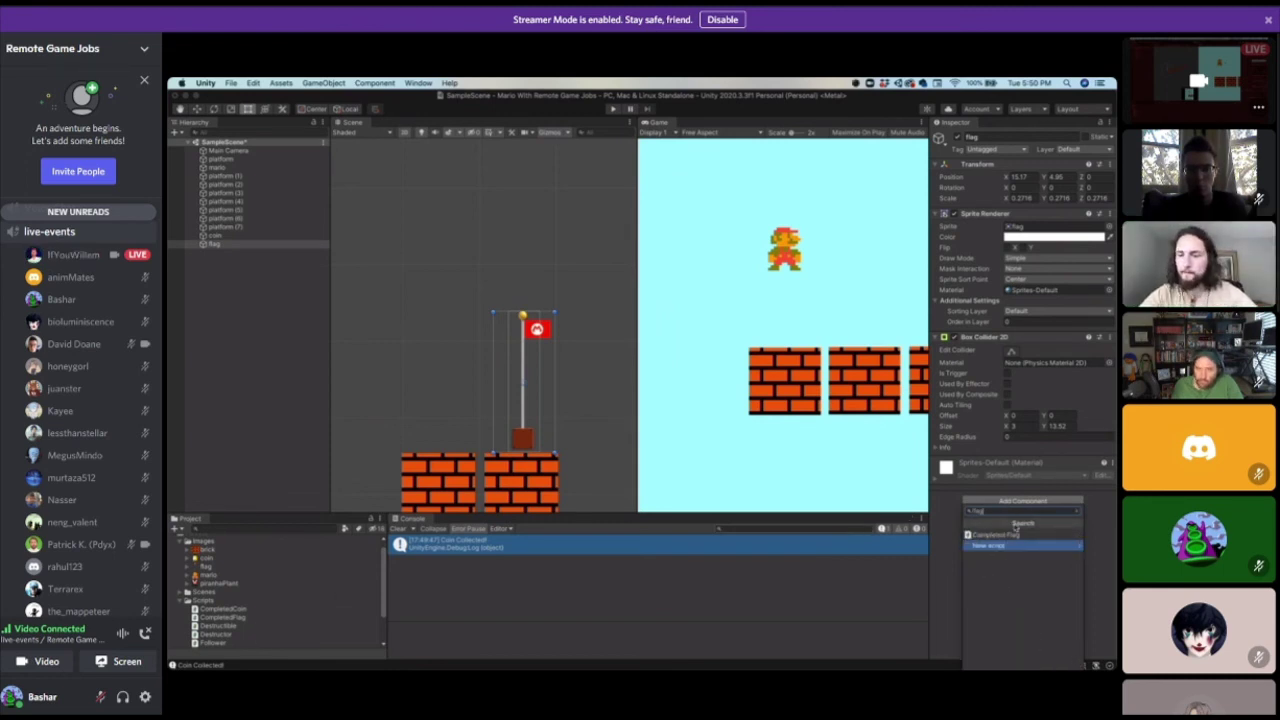
pyautogui.click(1014, 536)
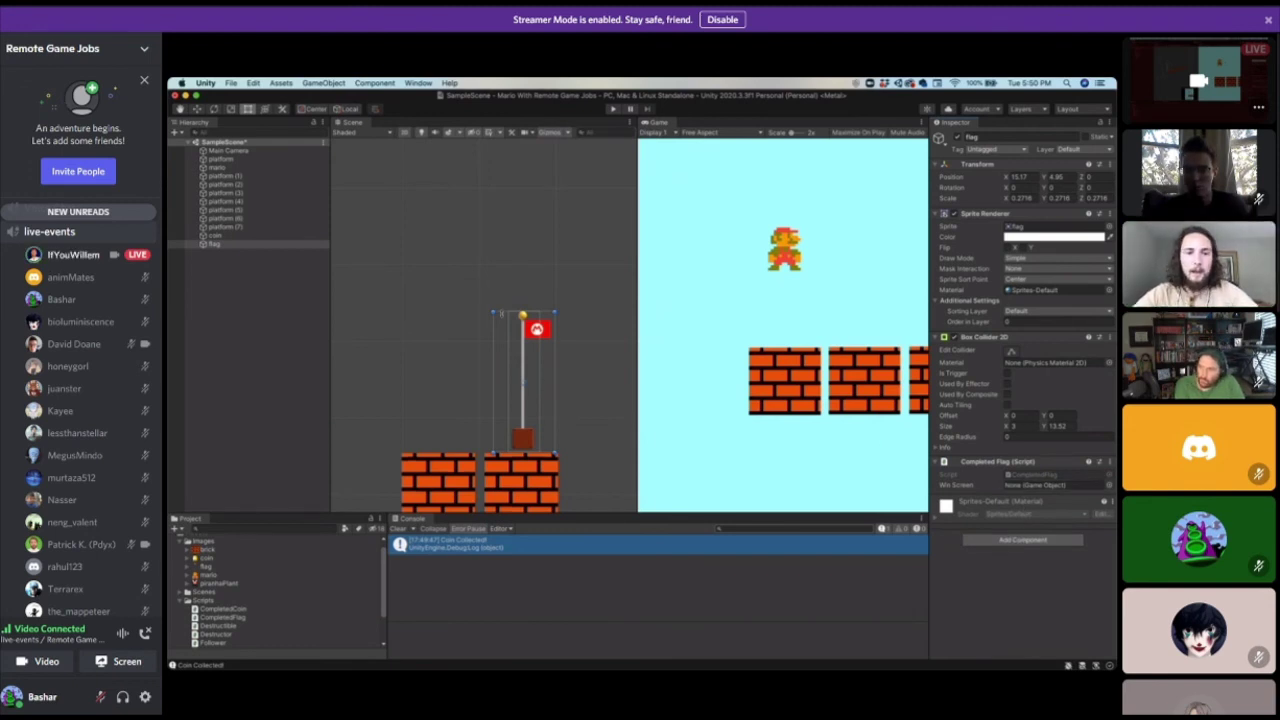
pyautogui.scroll(-5, 503, 312)
pyautogui.moveTo(430, 329); pyautogui.dragTo(503, 297, button='middle')
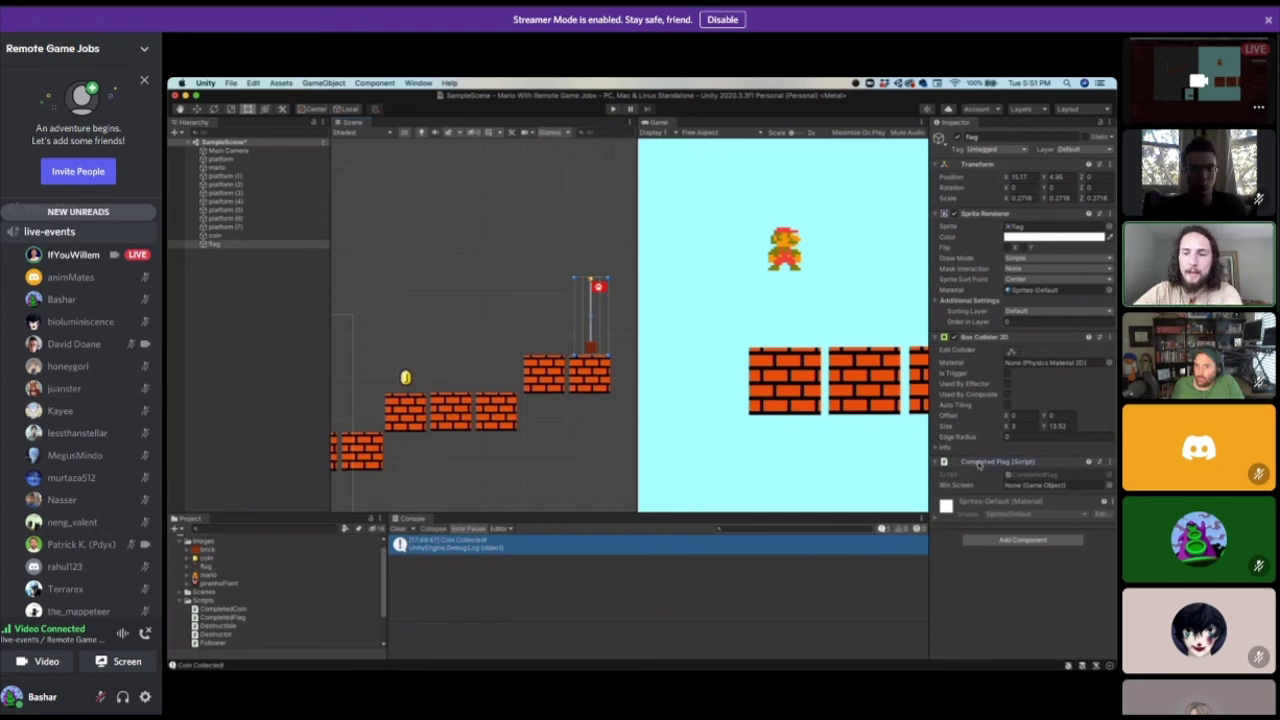
# Open the CompletedFlag script in Visual Studio and examine its winScreen field, the null check and the SetActive(true) line.
pyautogui.click(222, 618)
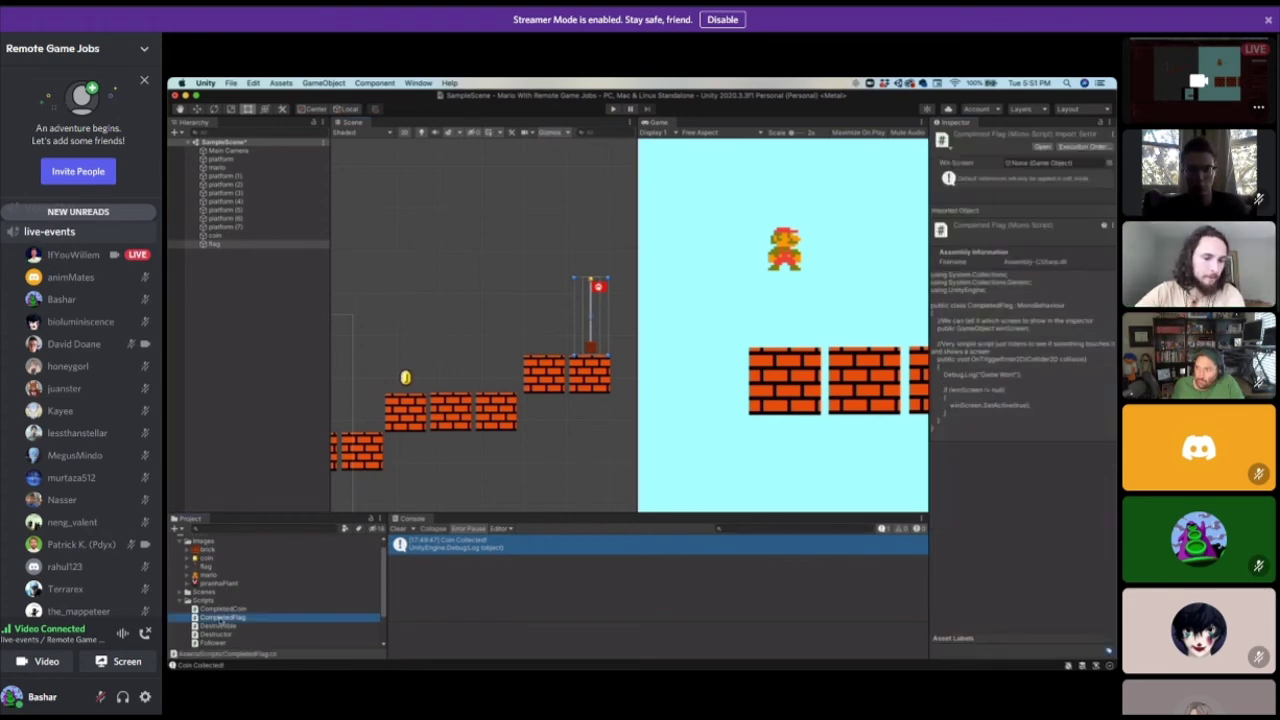
pyautogui.doubleClick(222, 618)
pyautogui.scroll(-3, 462, 418)
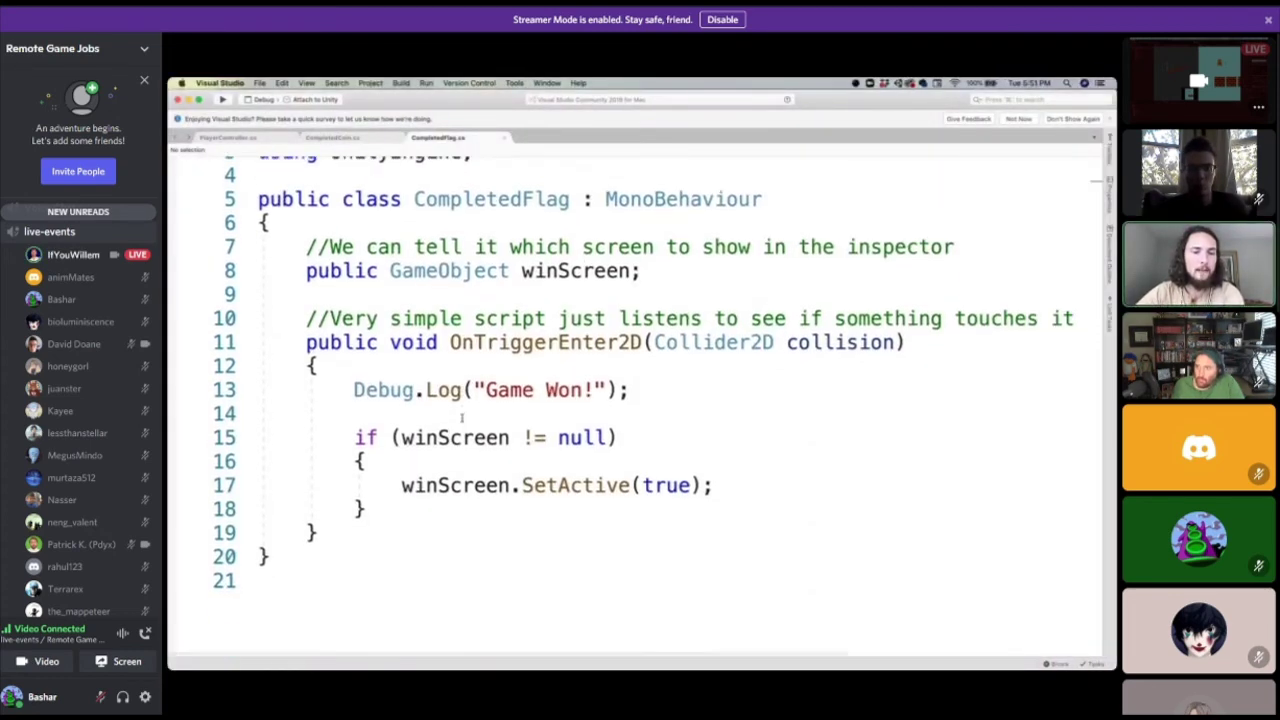
pyautogui.moveTo(356, 427); pyautogui.dragTo(416, 427)
pyautogui.doubleClick(443, 427)
pyautogui.click(585, 426)
pyautogui.doubleClick(585, 426)
pyautogui.doubleClick(478, 426)
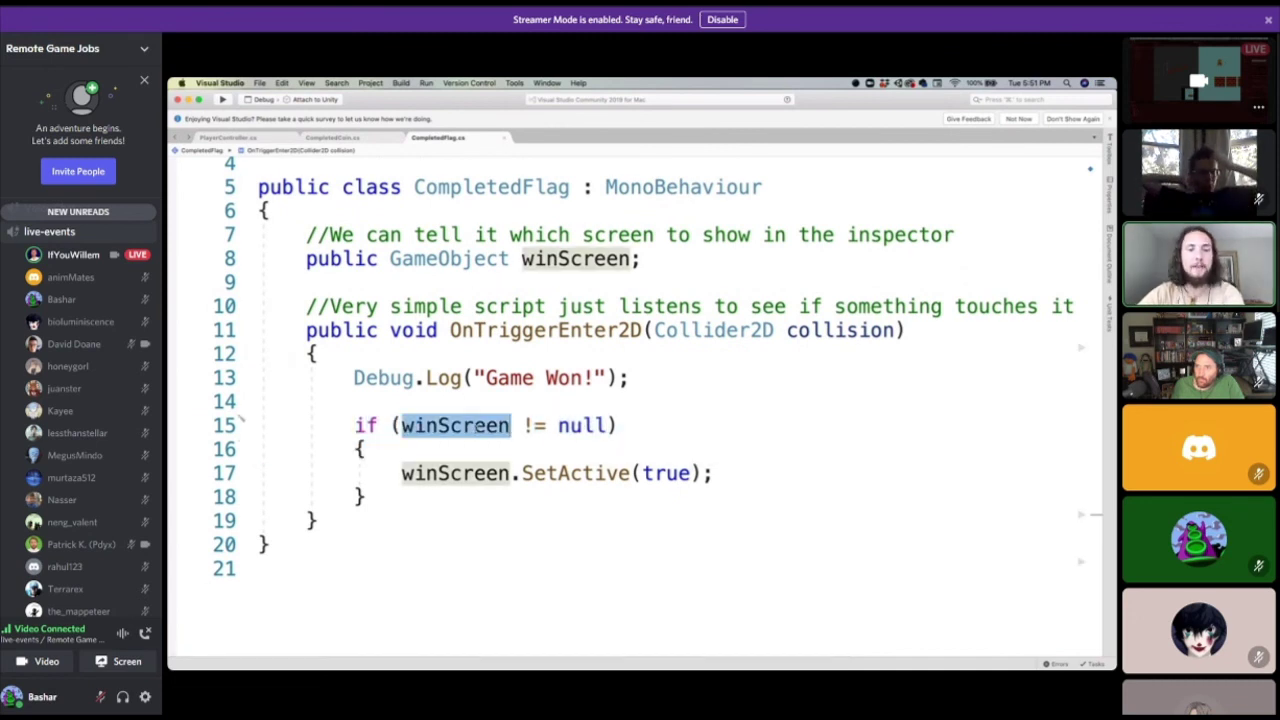
pyautogui.scroll(2, 478, 426)
pyautogui.doubleClick(575, 316)
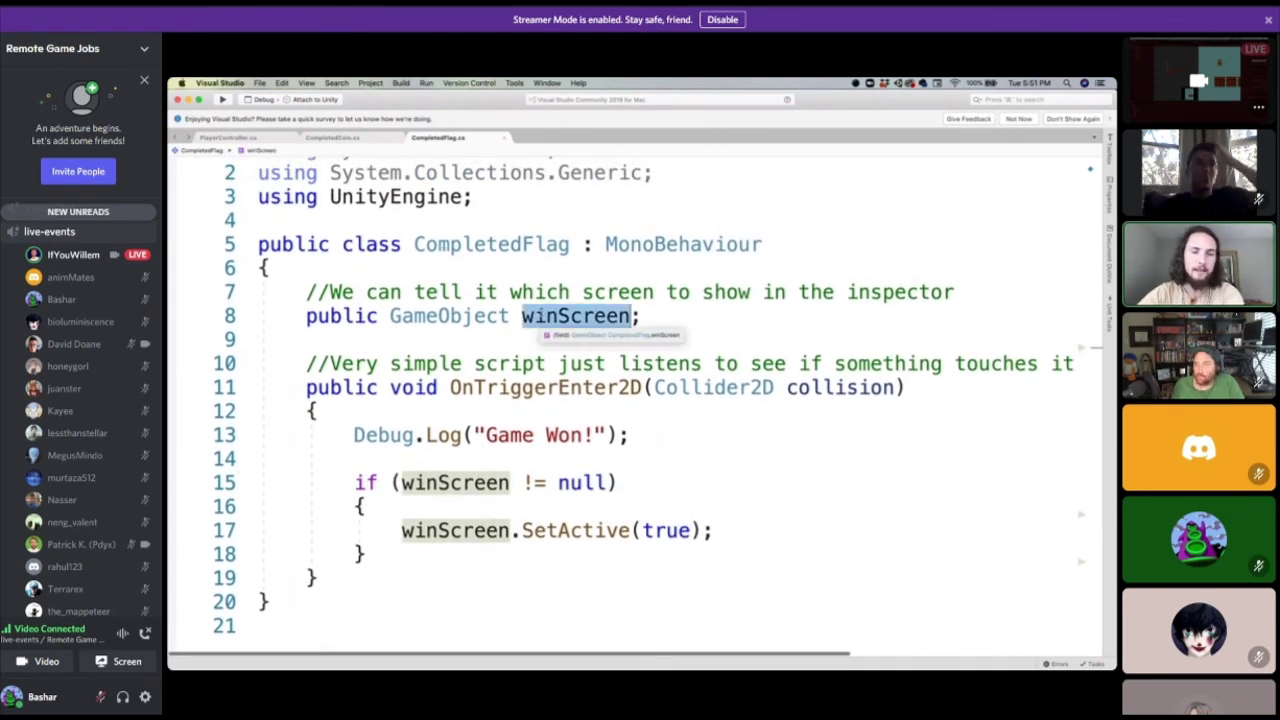
pyautogui.scroll(-4, 543, 307)
pyautogui.tripleClick(534, 411)
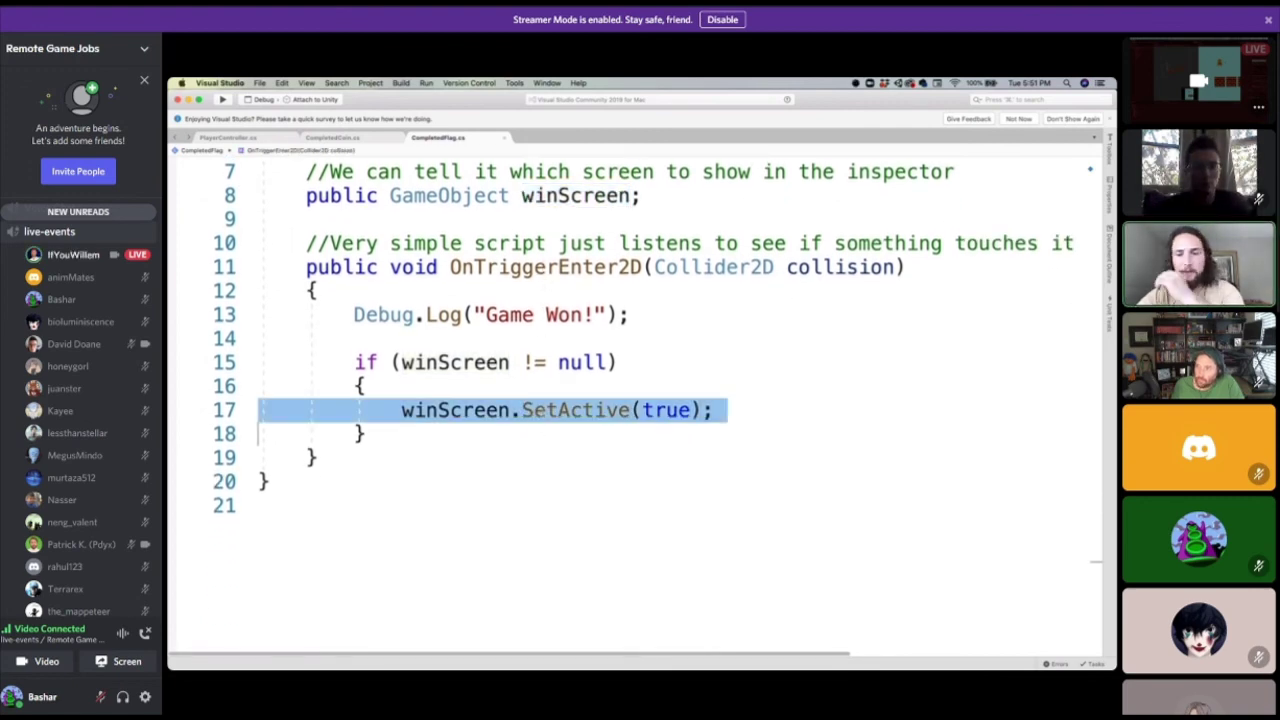
# Switch back to Unity, run the game, and move Mario across the platforms, through the coin and up to the flag.
pyautogui.press('super+Tab')
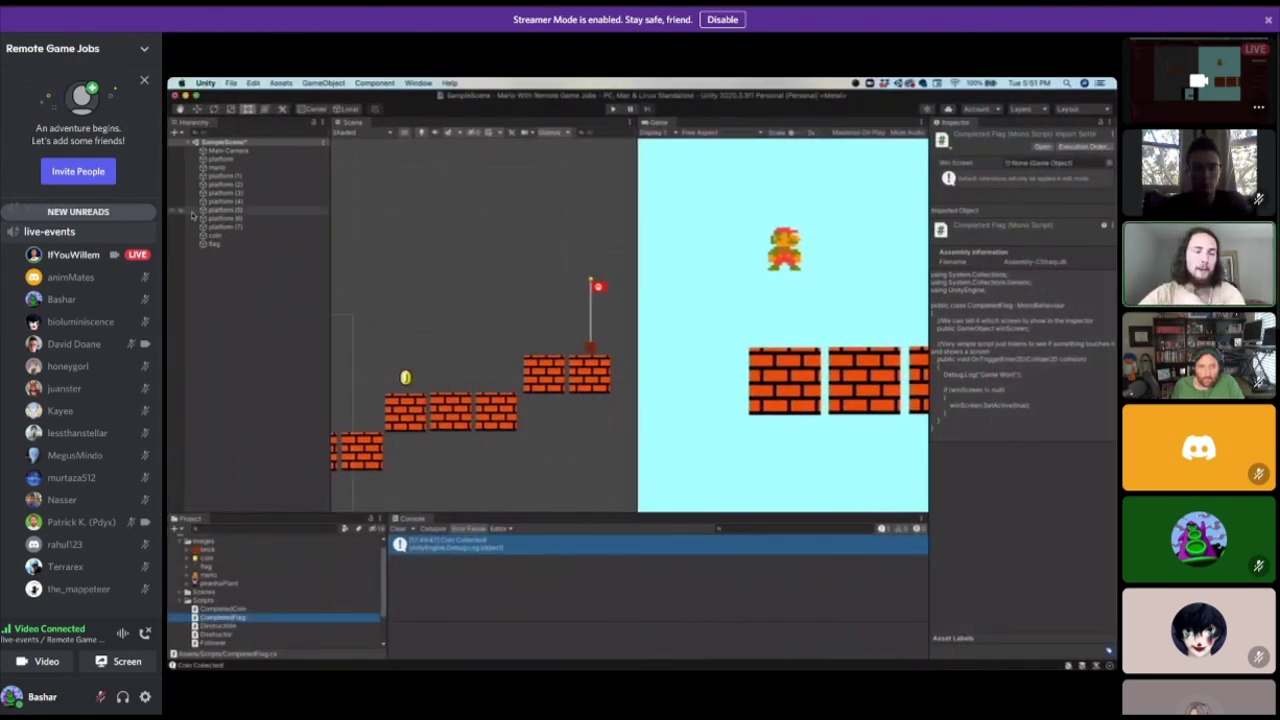
pyautogui.click(612, 108)
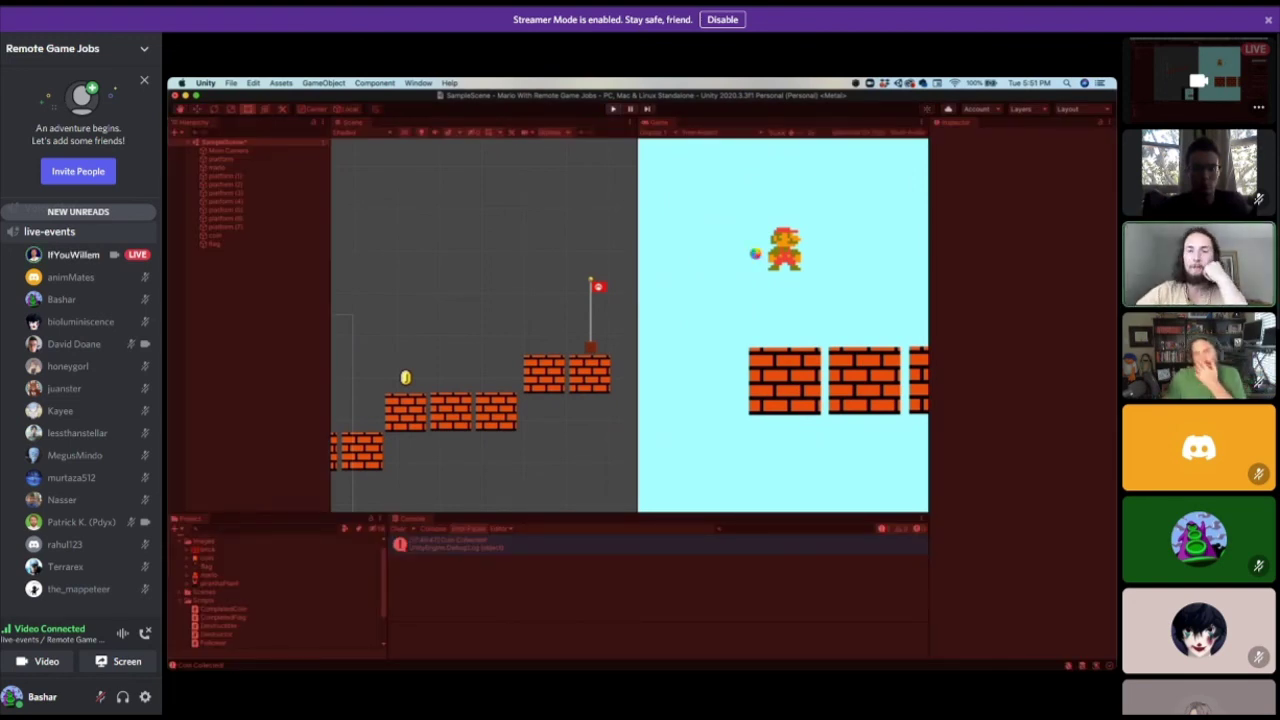
pyautogui.press('Right')
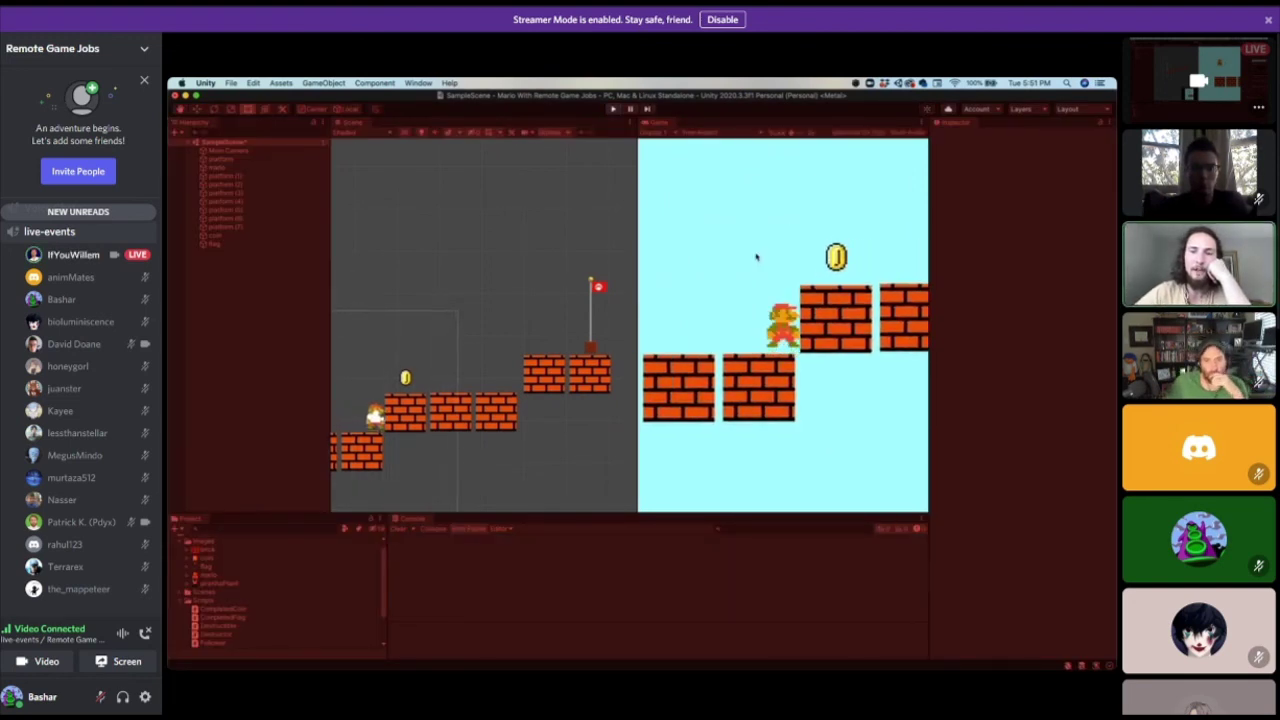
pyautogui.press('space')
pyautogui.press('Right')
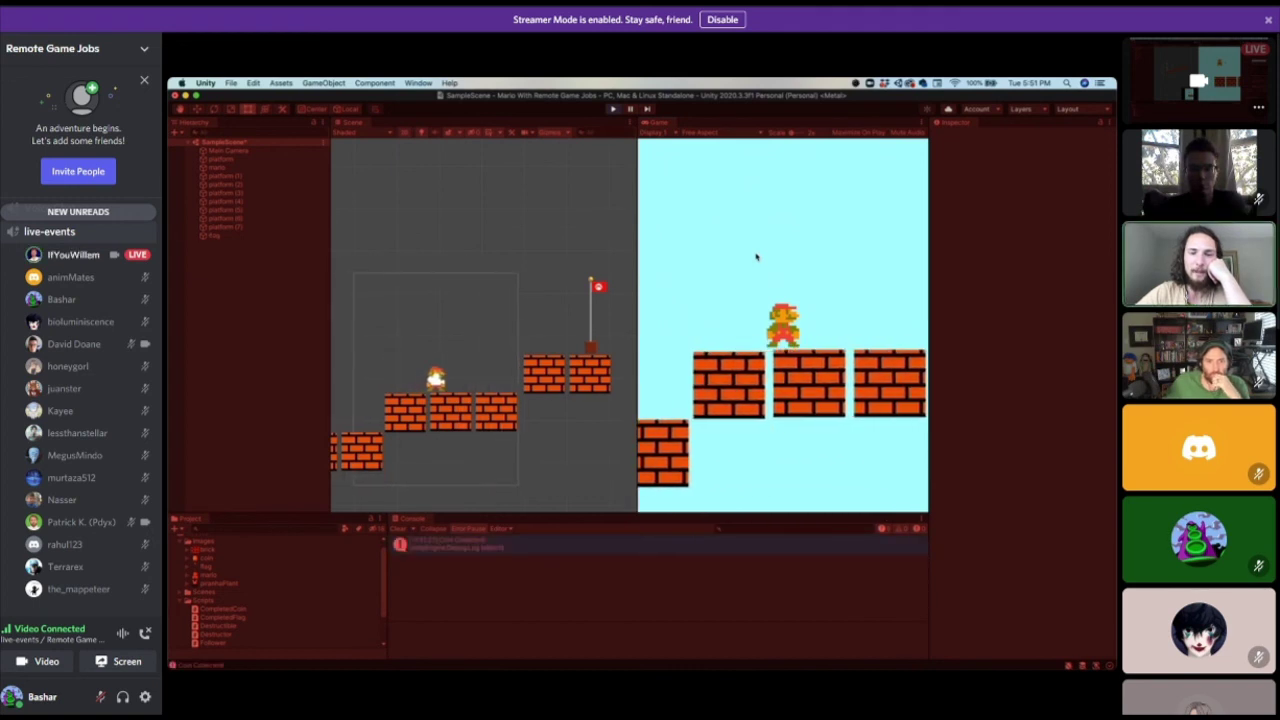
pyautogui.press('Right')
pyautogui.press('space')
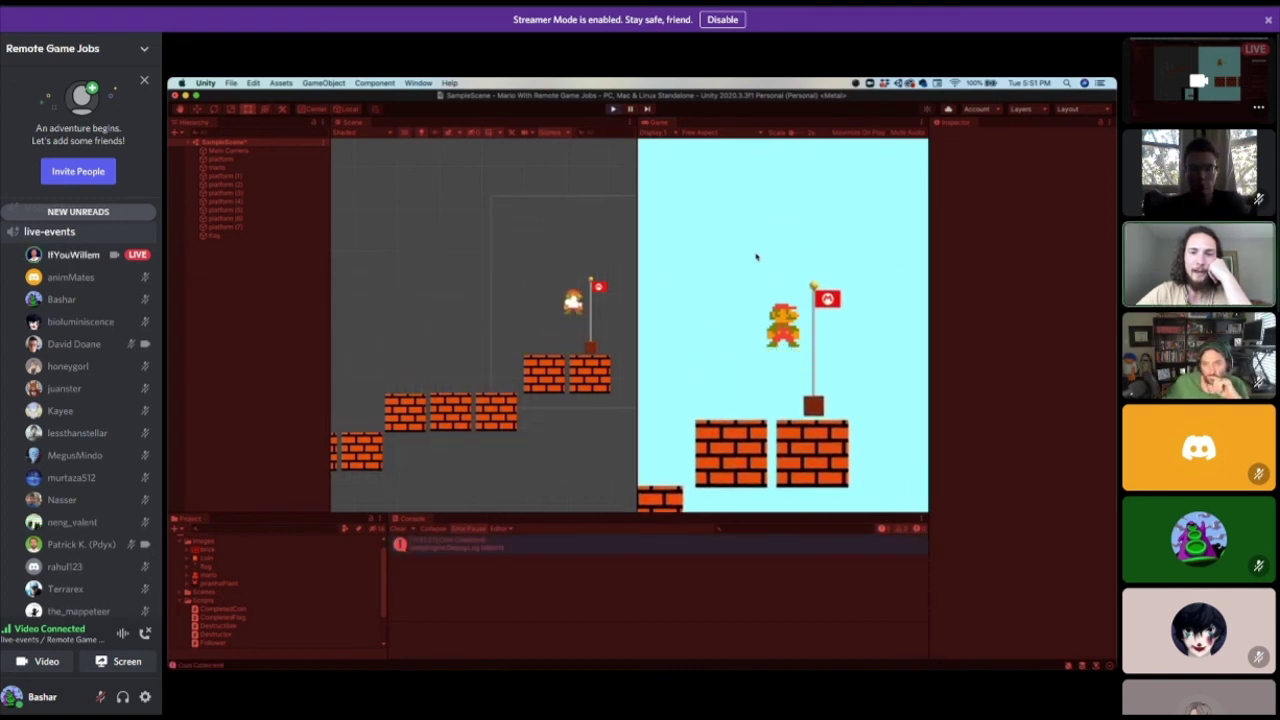
# Make Mario jump and run against the flag several times to test its collision, then stop the game.
pyautogui.press('Left')
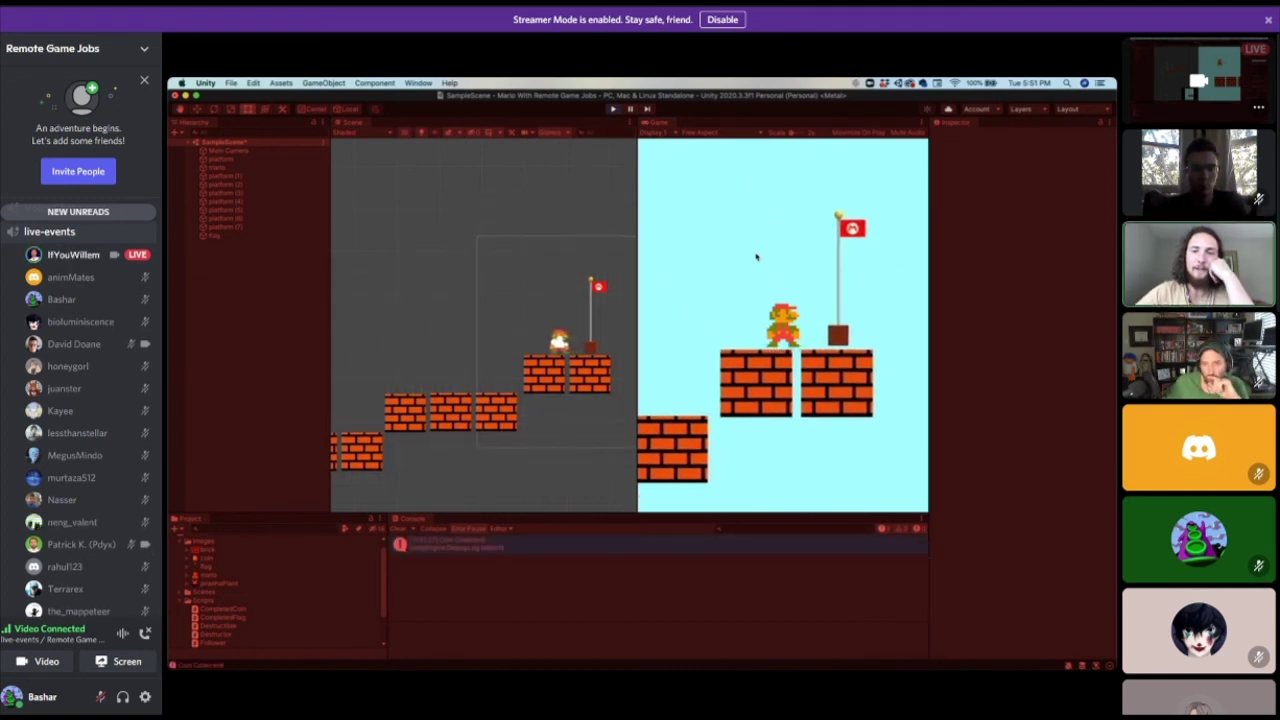
pyautogui.press('Right')
pyautogui.press('space')
pyautogui.press('Left')
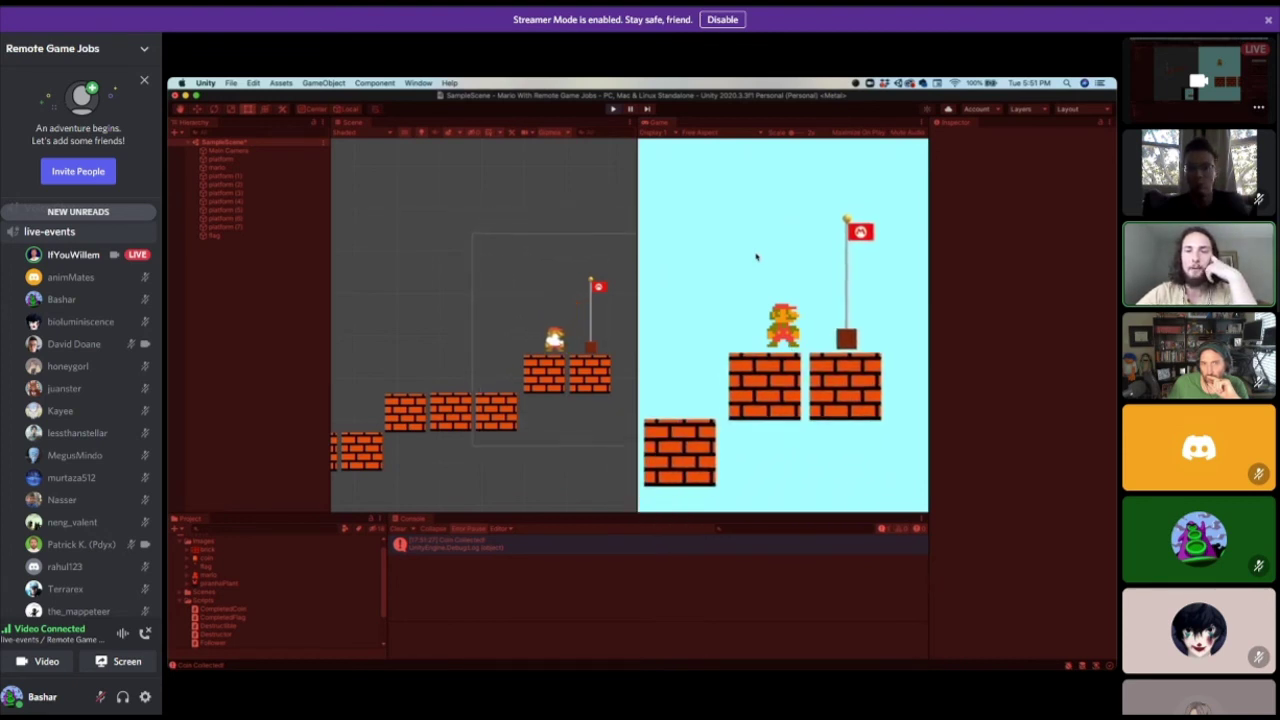
pyautogui.press('space')
pyautogui.press('Right')
pyautogui.press('Left')
pyautogui.press('space')
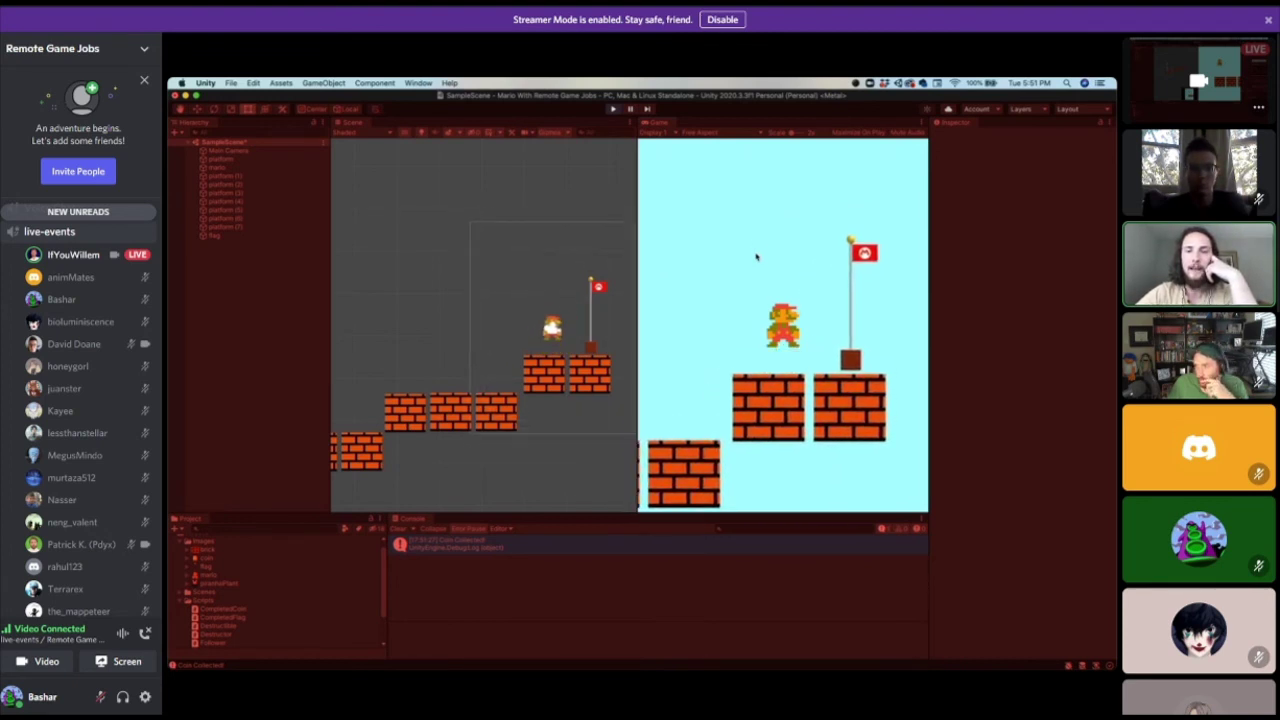
pyautogui.press('Right')
pyautogui.press('Left')
pyautogui.click(614, 109)
# In the CompletedFlag script in Visual Studio, try renaming OnTriggerEnter2D to OnCollisionEnter2D, and undo the change.
pyautogui.hotkey('ctrl', 'Right')
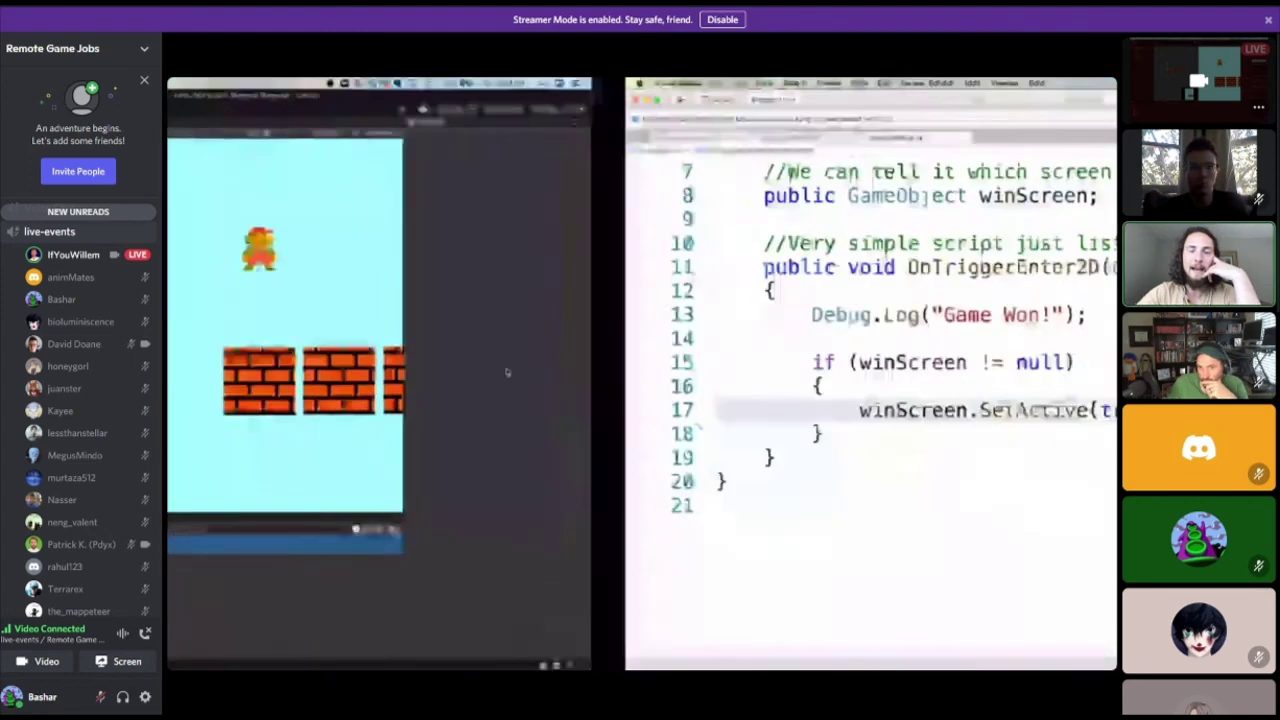
pyautogui.doubleClick(516, 270)
pyautogui.scroll(1, 516, 266)
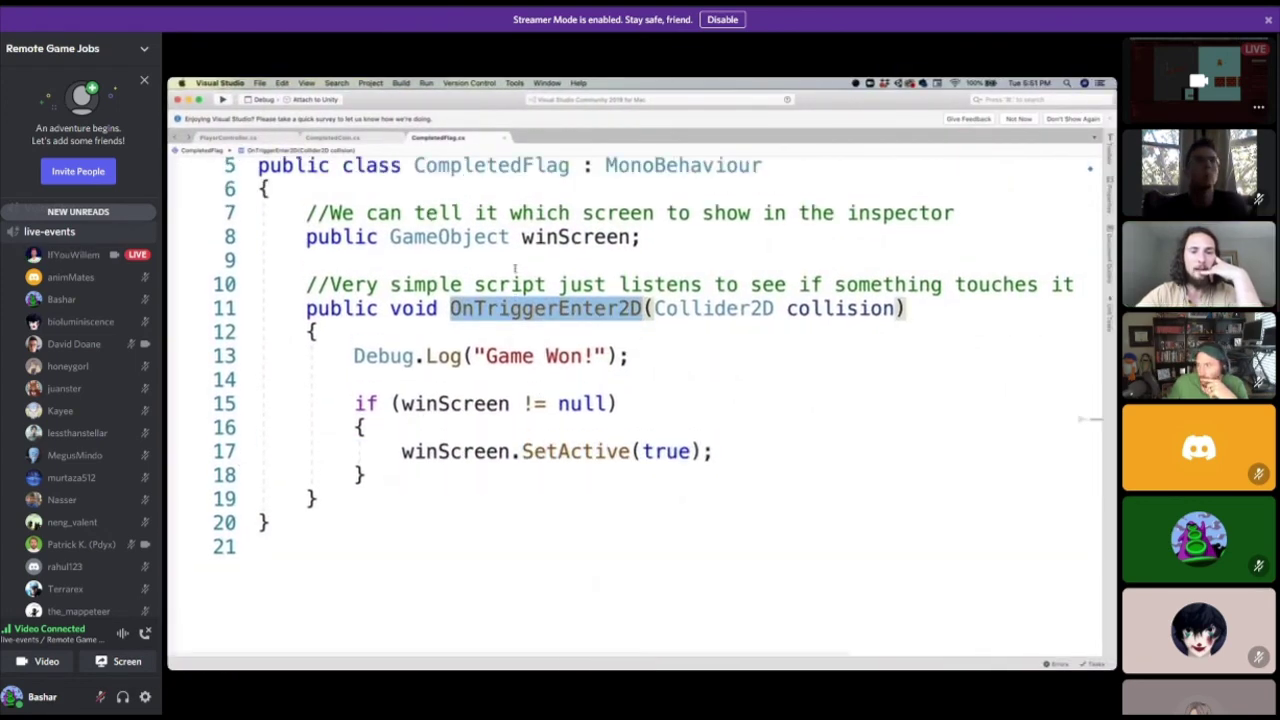
pyautogui.scroll(1, 516, 268)
pyautogui.moveTo(474, 323); pyautogui.dragTo(558, 323)
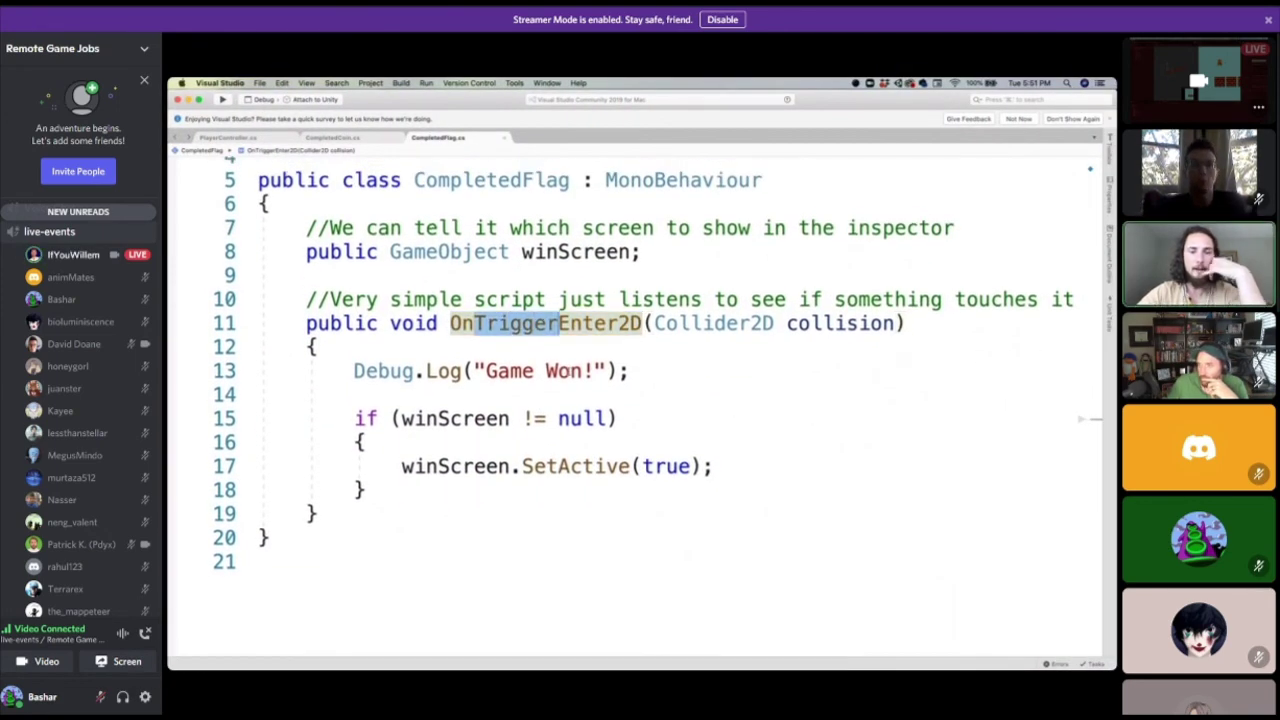
pyautogui.write('Collision')
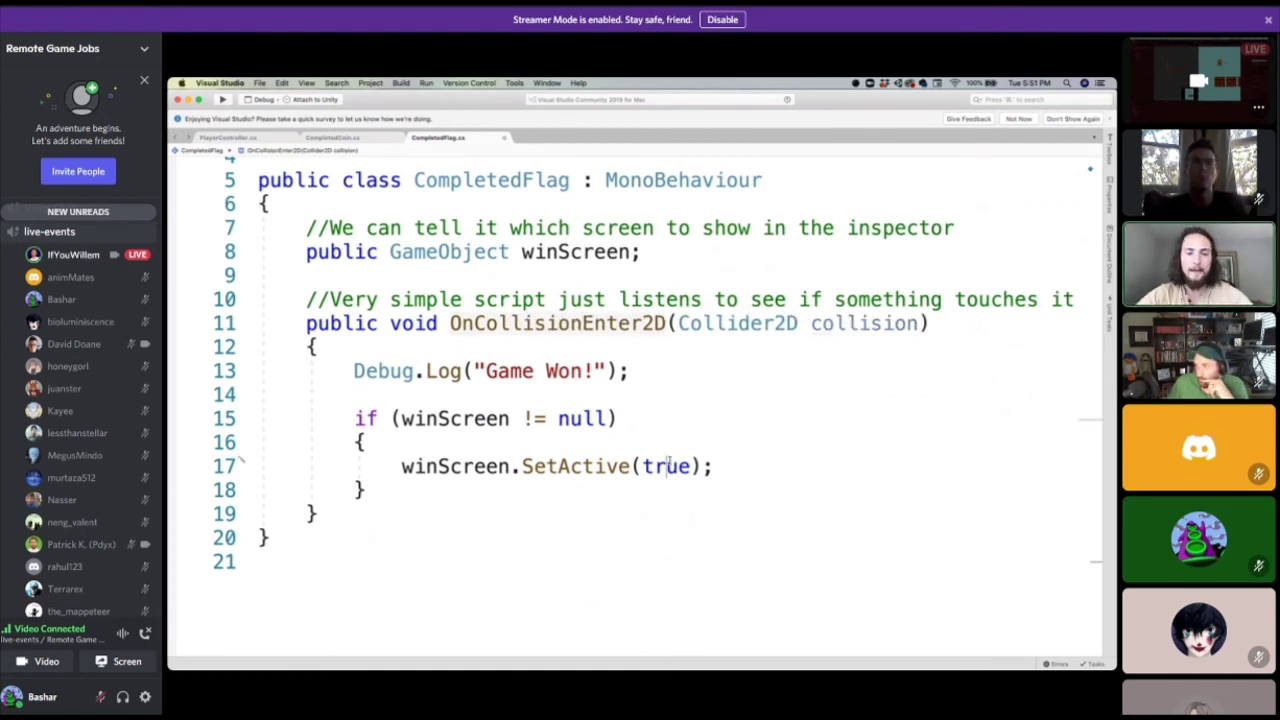
pyautogui.press('super+z')
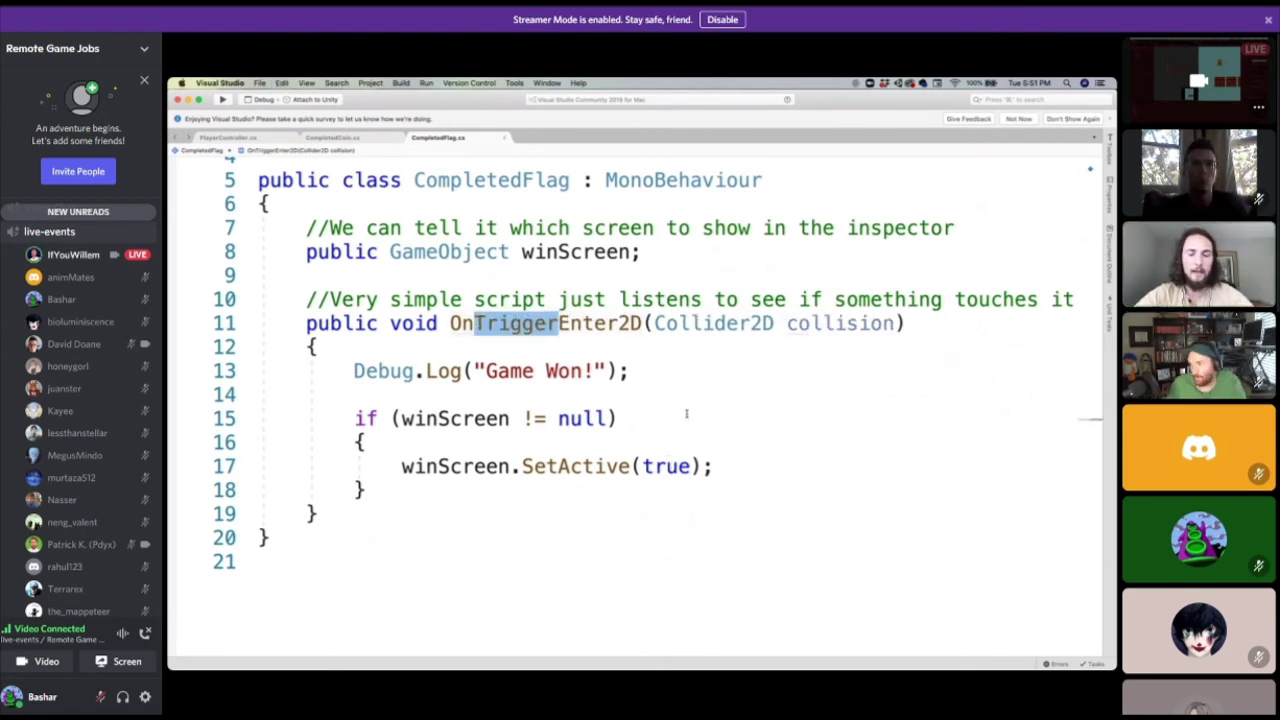
pyautogui.click(768, 408)
# Switch back to Unity and enable Is Trigger on the flag's Box Collider 2D.
pyautogui.press('super+Tab')
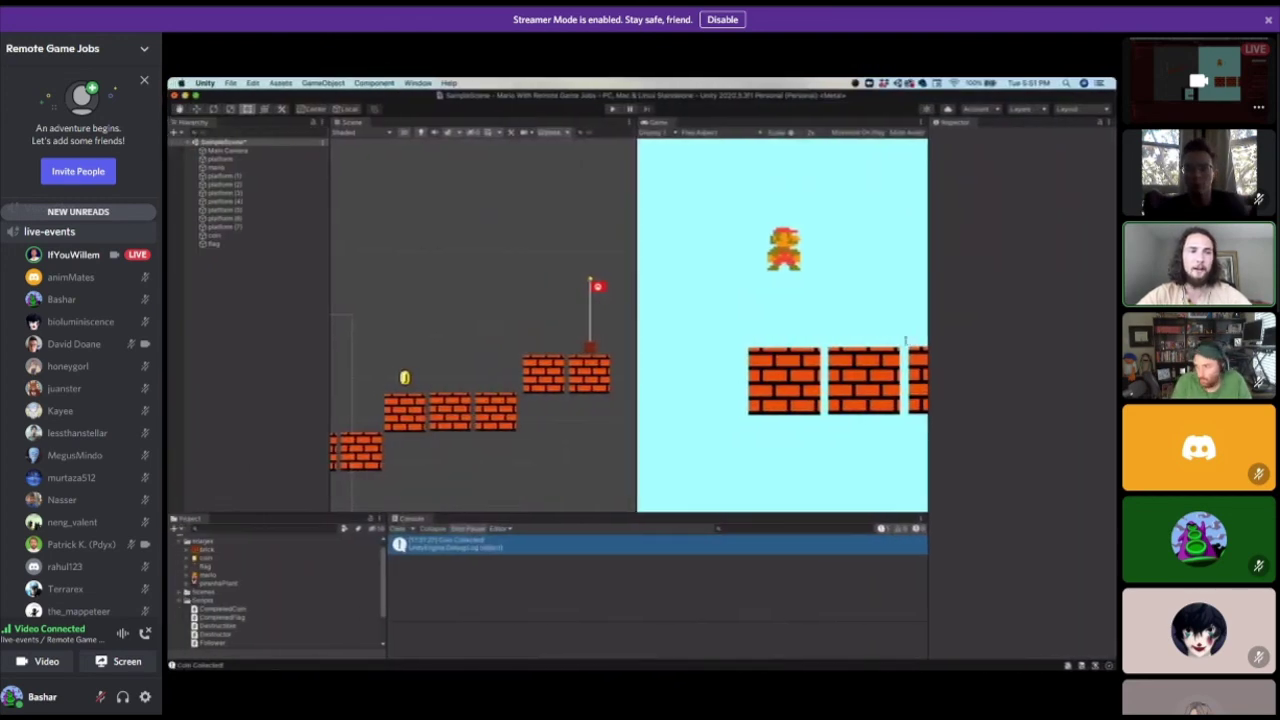
pyautogui.click(247, 244)
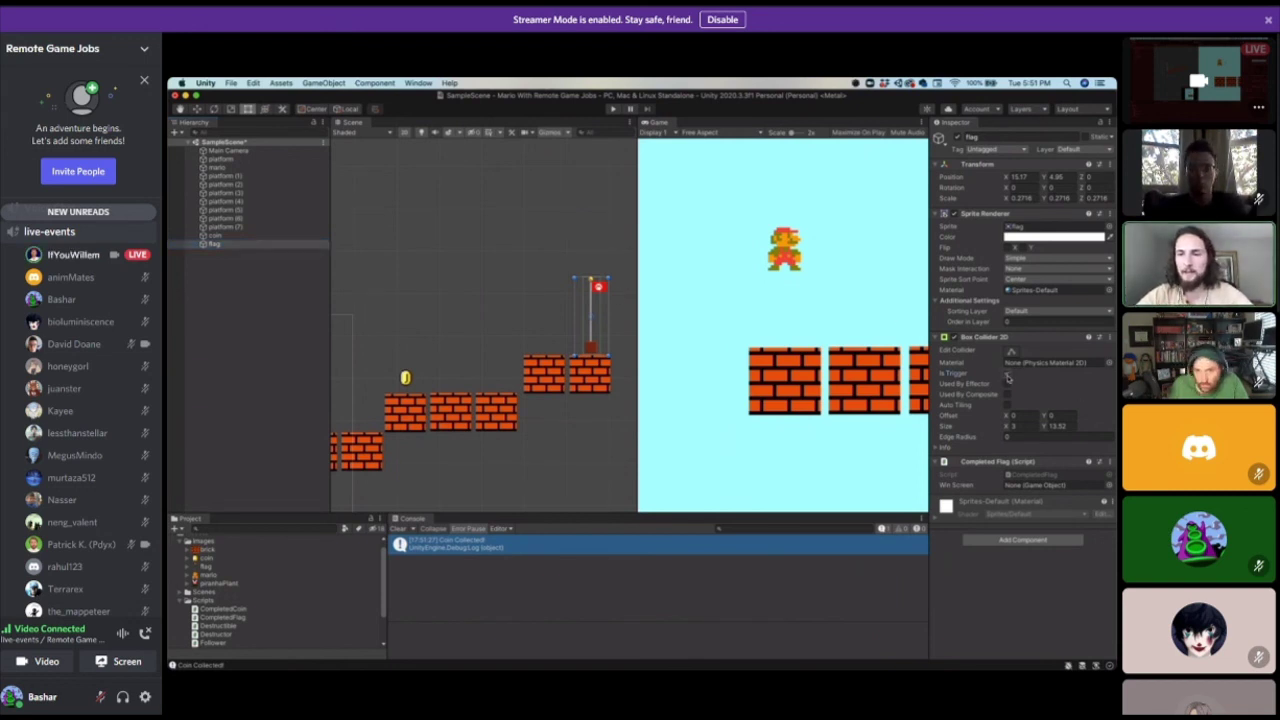
# Run the game, move Mario through the coin to the flag, and examine the flag script's entry in the console.
pyautogui.click(610, 109)
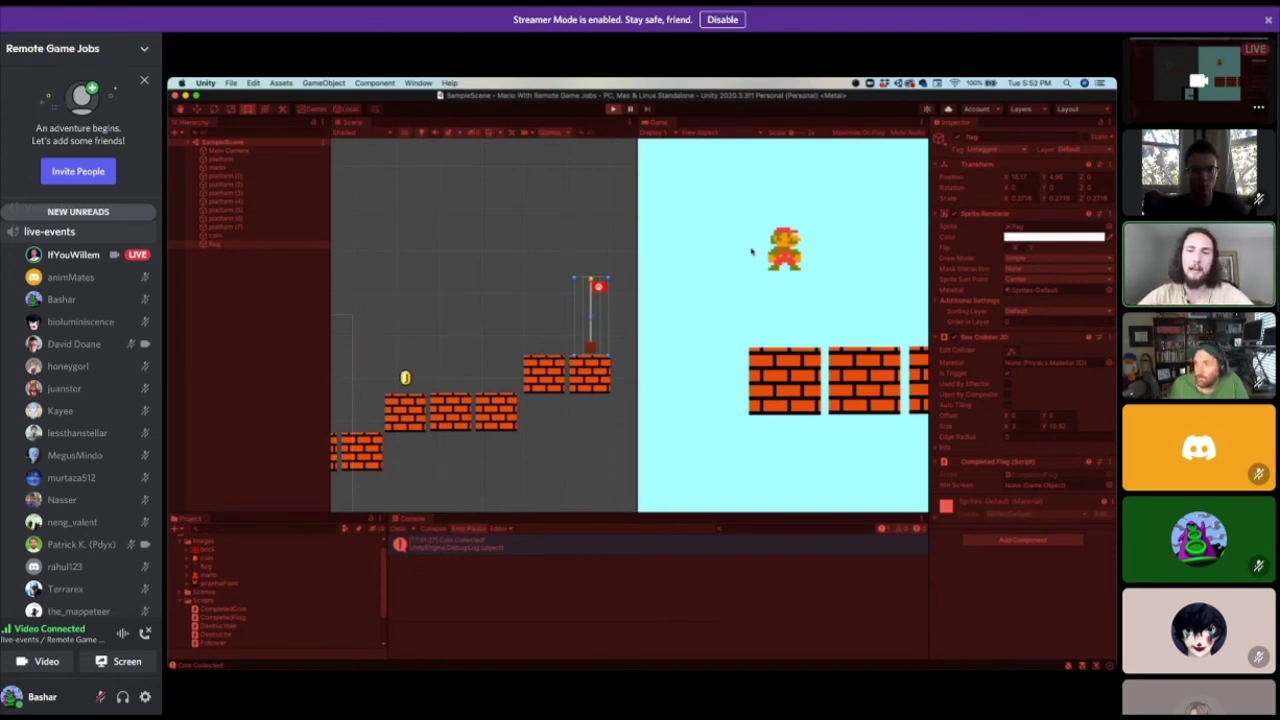
pyautogui.press('Right')
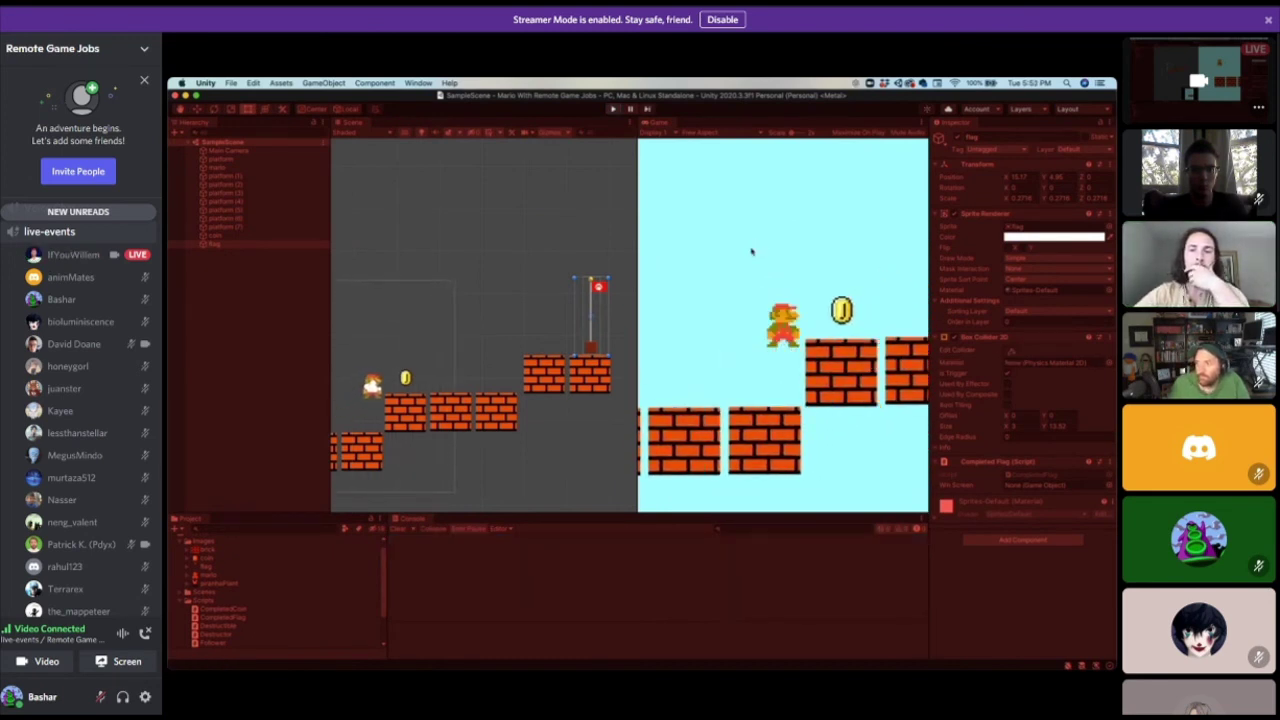
pyautogui.press('Right')
pyautogui.press('space')
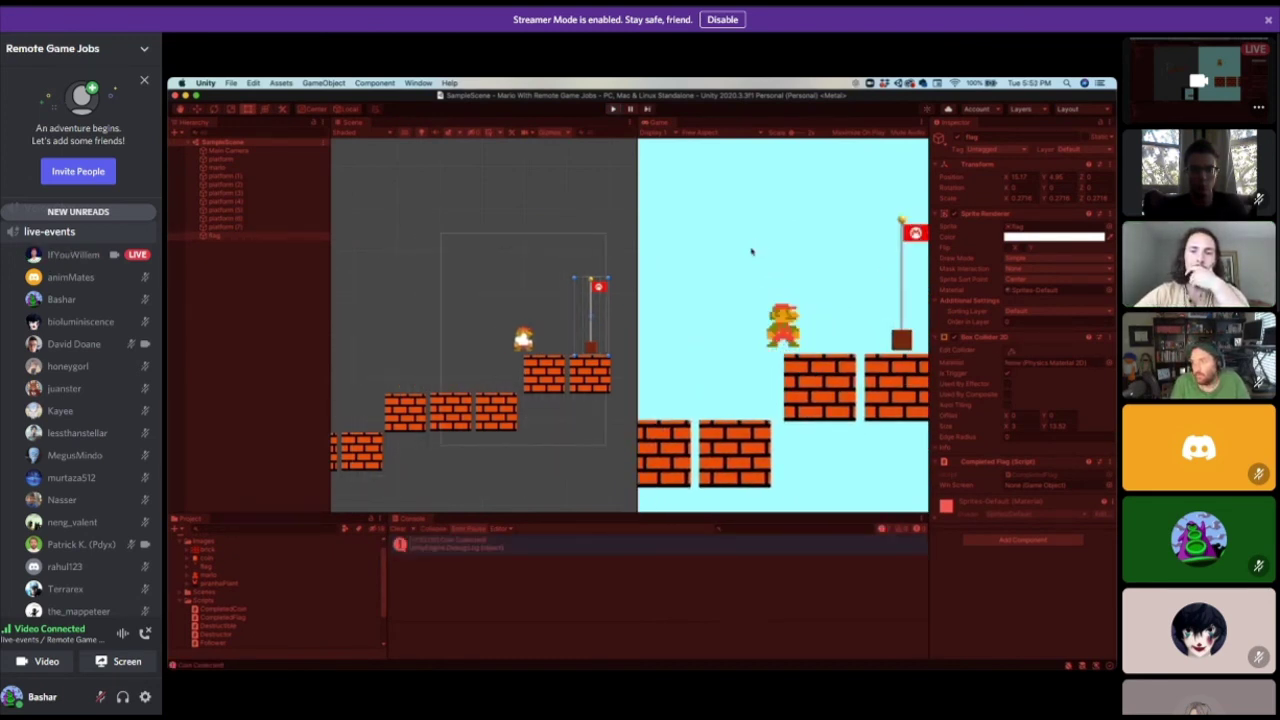
pyautogui.click(476, 566)
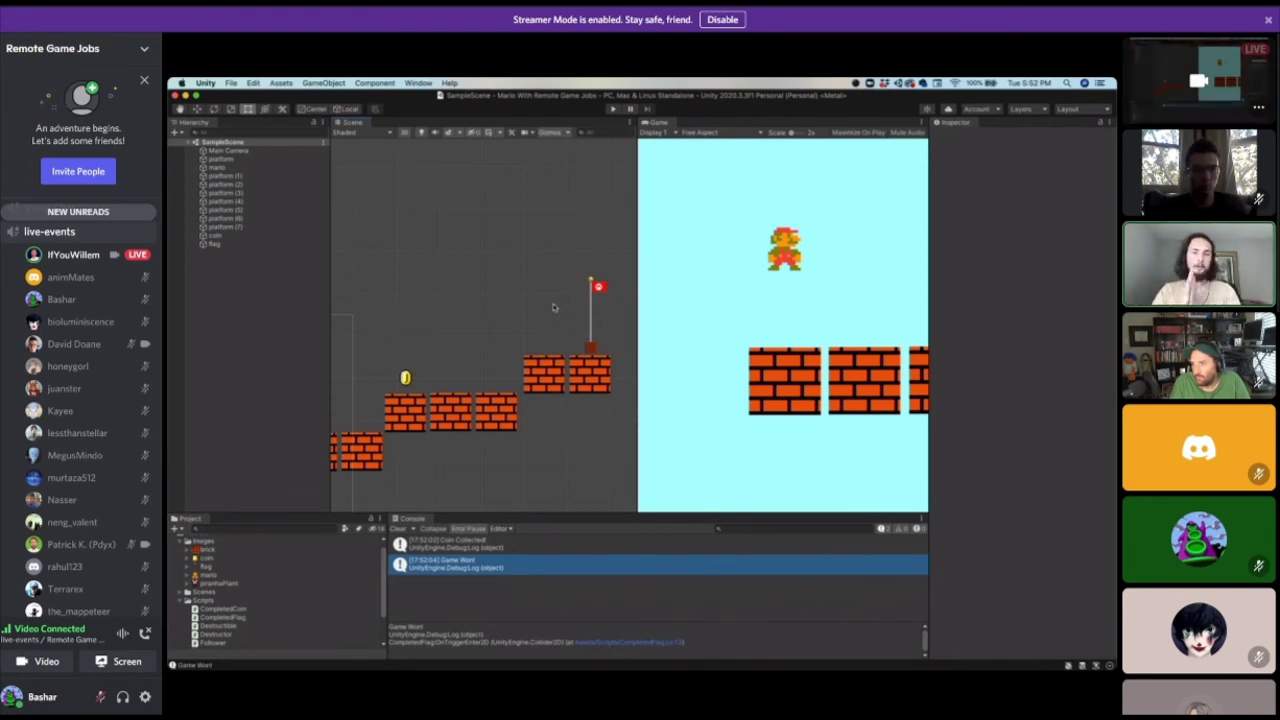
pyautogui.moveTo(463, 578)
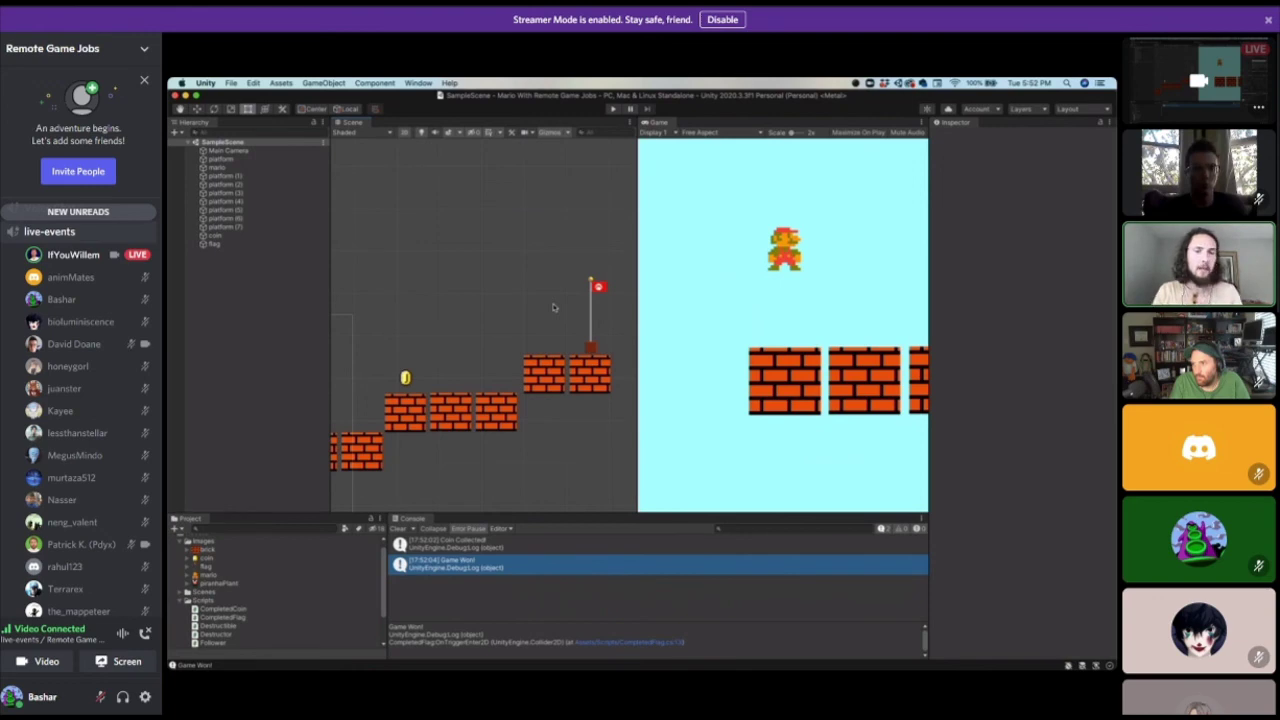
# Switch to Google Drive in Chrome and open the "Mario in 2 Hours: Handout" document.
pyautogui.hotkey('ctrl', 'Right')
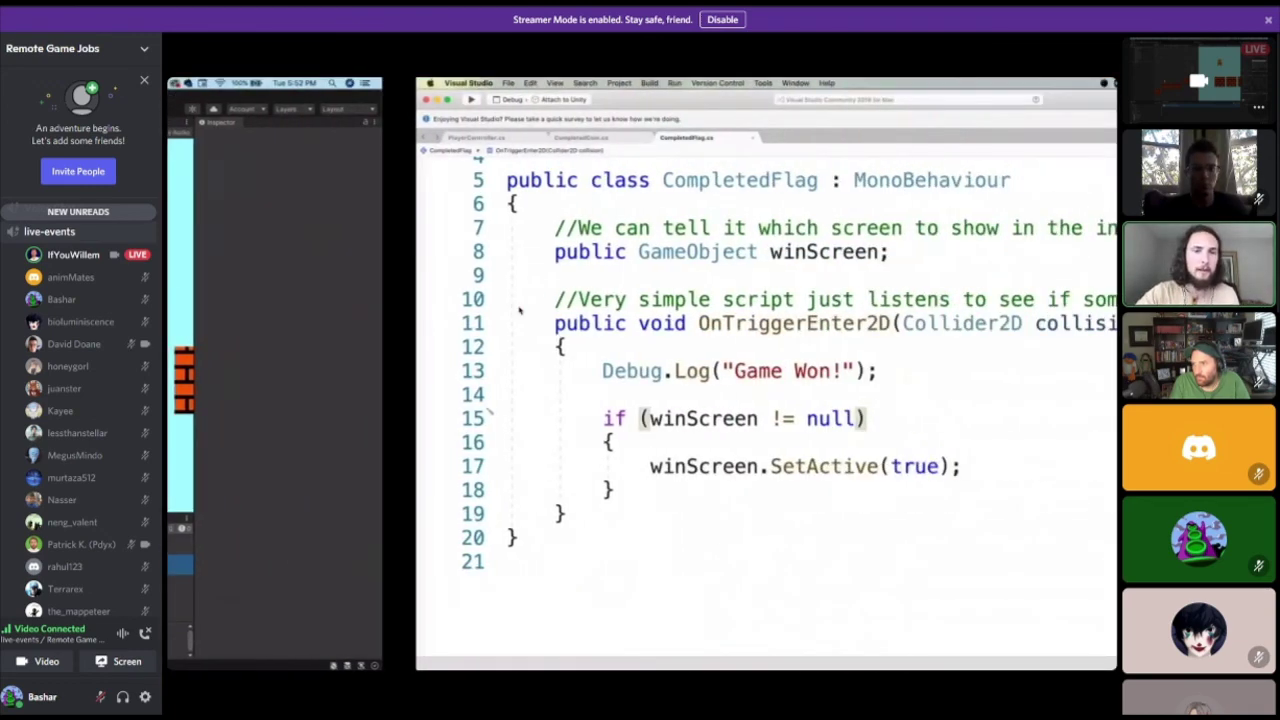
pyautogui.hotkey('ctrl', 'Right')
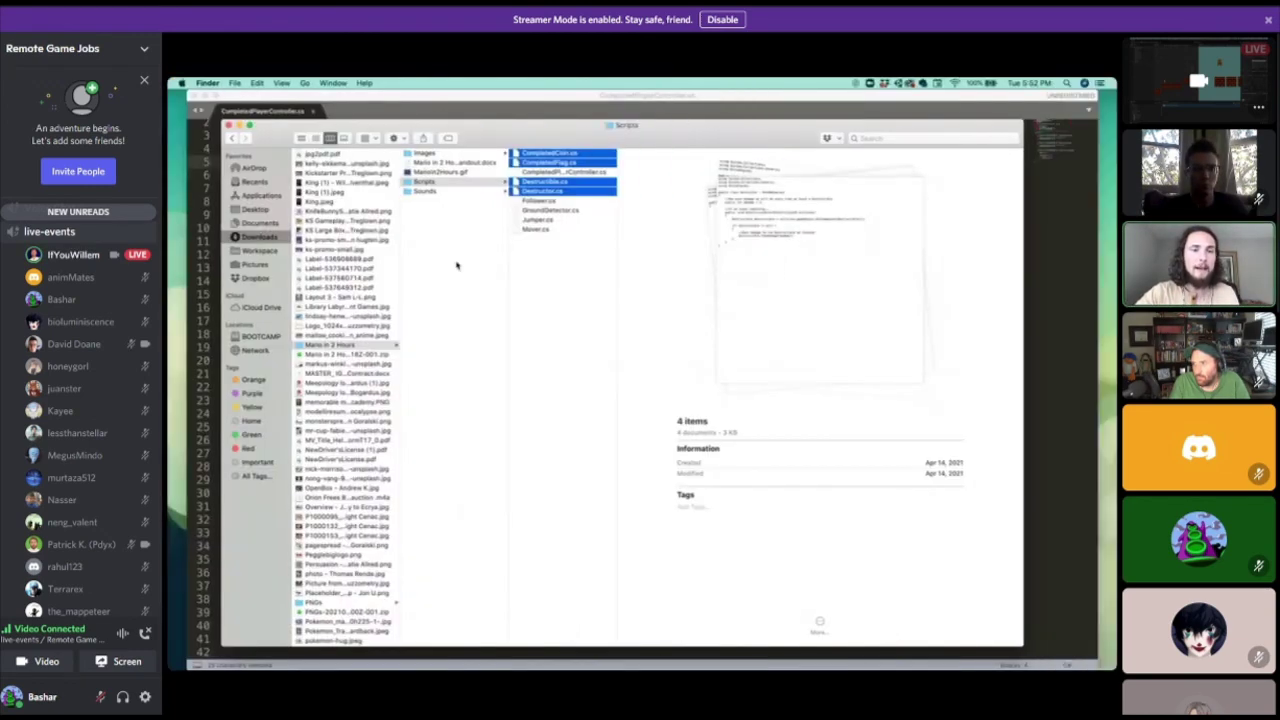
pyautogui.hotkey('ctrl', 'Left')
pyautogui.hotkey('ctrl', 'Left')
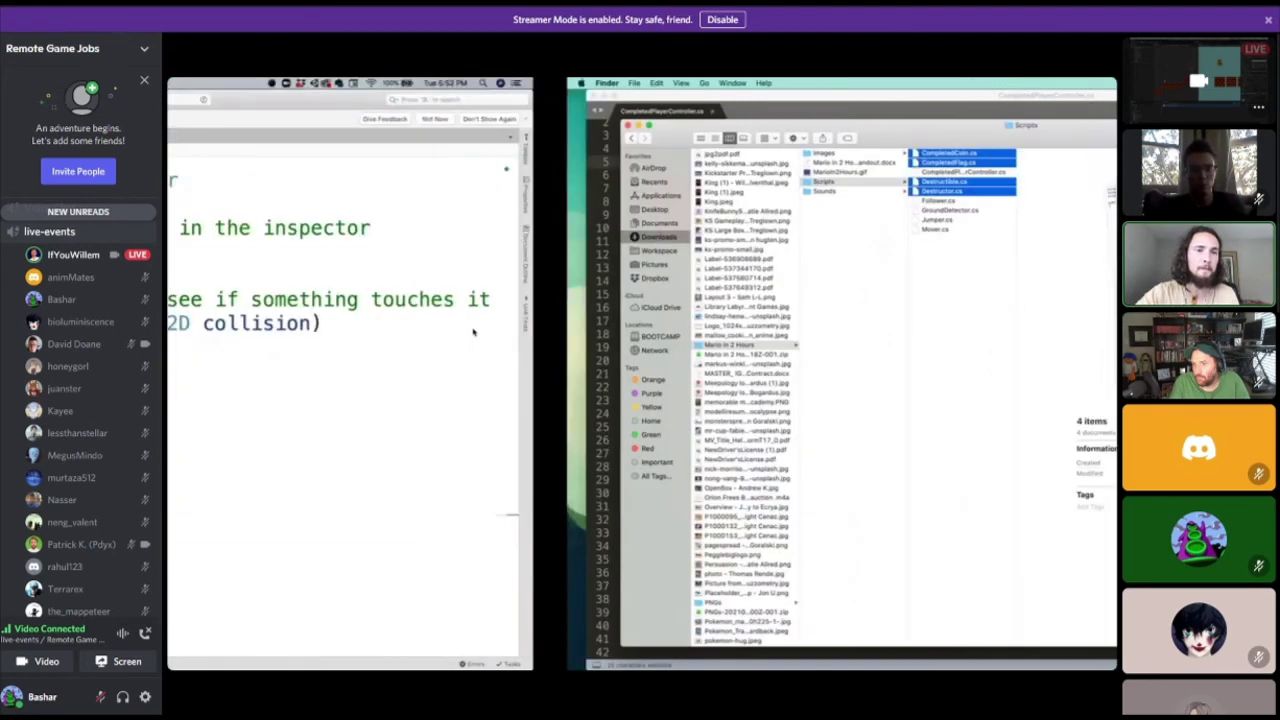
pyautogui.hotkey('ctrl', 'Right')
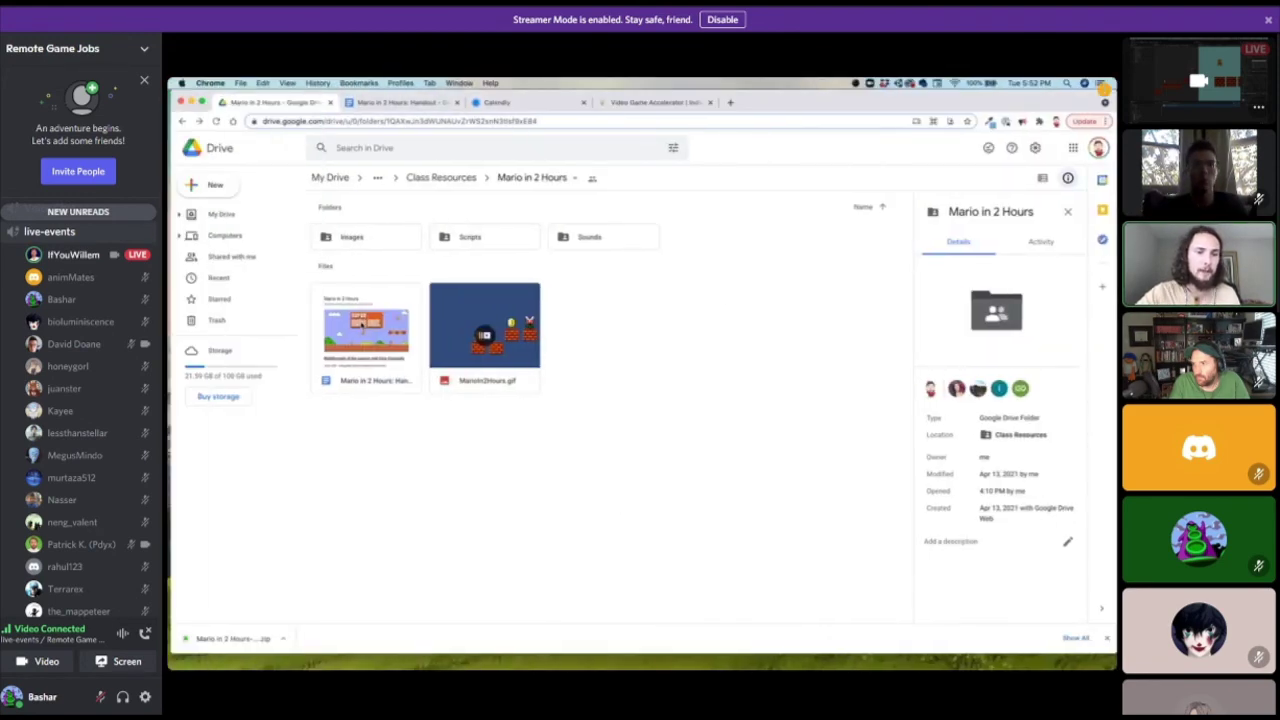
pyautogui.doubleClick(365, 314)
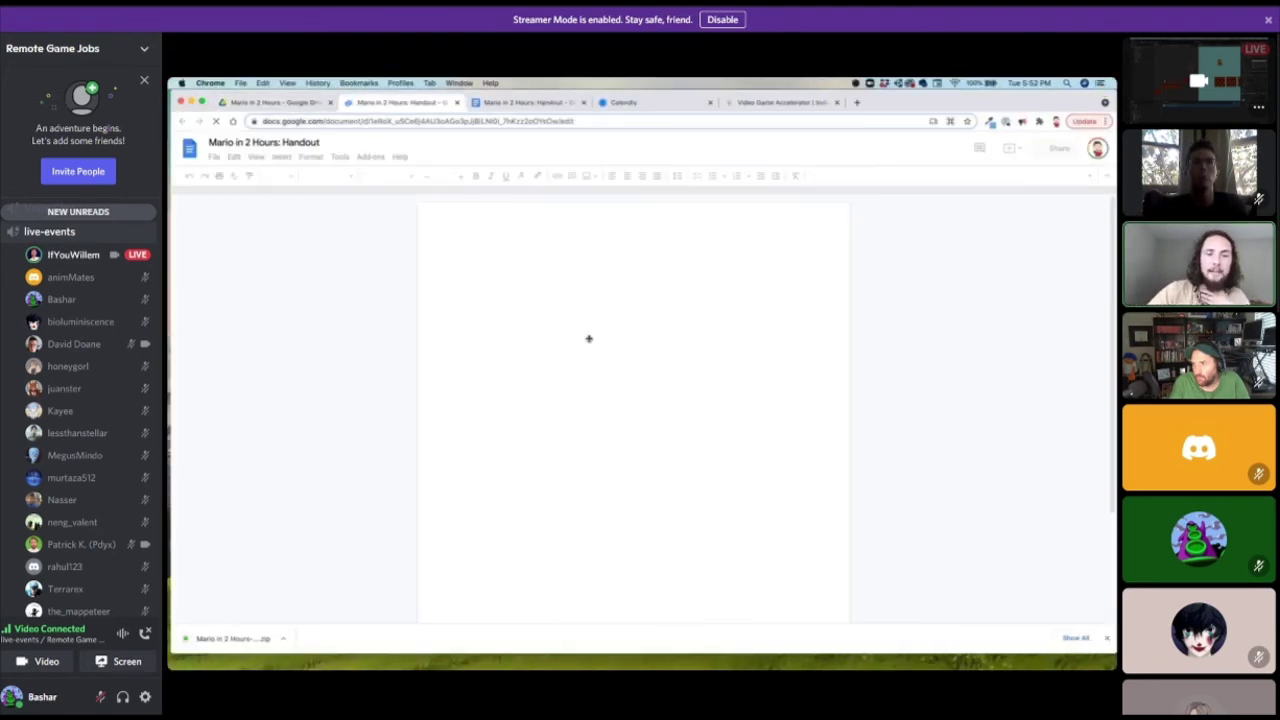
# Read through the handout's sections on the flag, Destructor and Destructible, Game GUI, Music and the follow-up challenges.
pyautogui.scroll(-4, 589, 338)
pyautogui.scroll(-10, 589, 336)
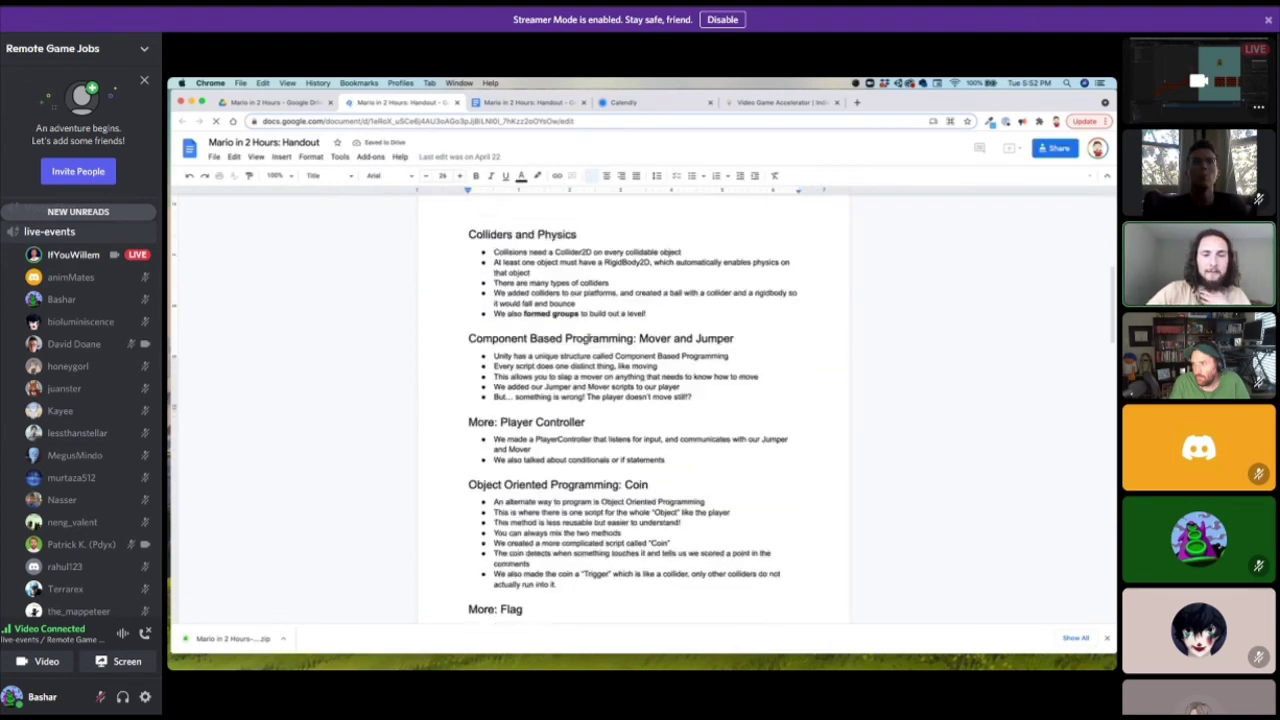
pyautogui.scroll(-8, 589, 331)
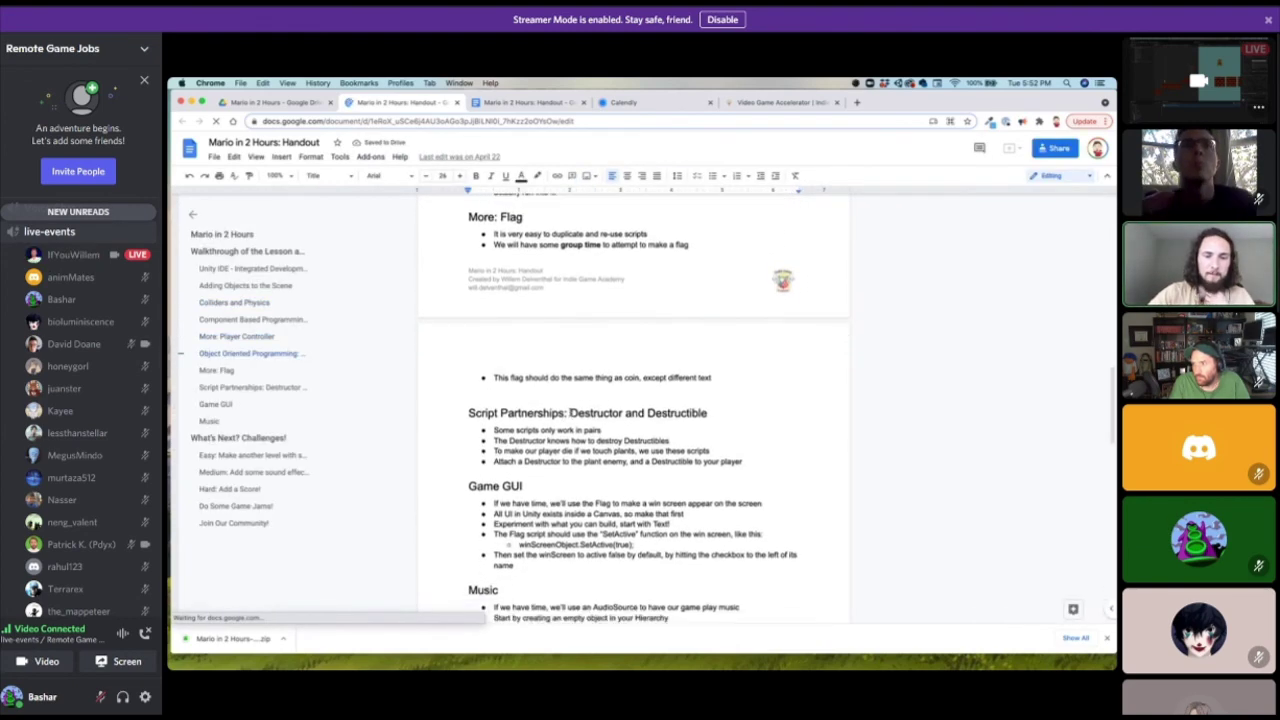
pyautogui.scroll(3, 630, 377)
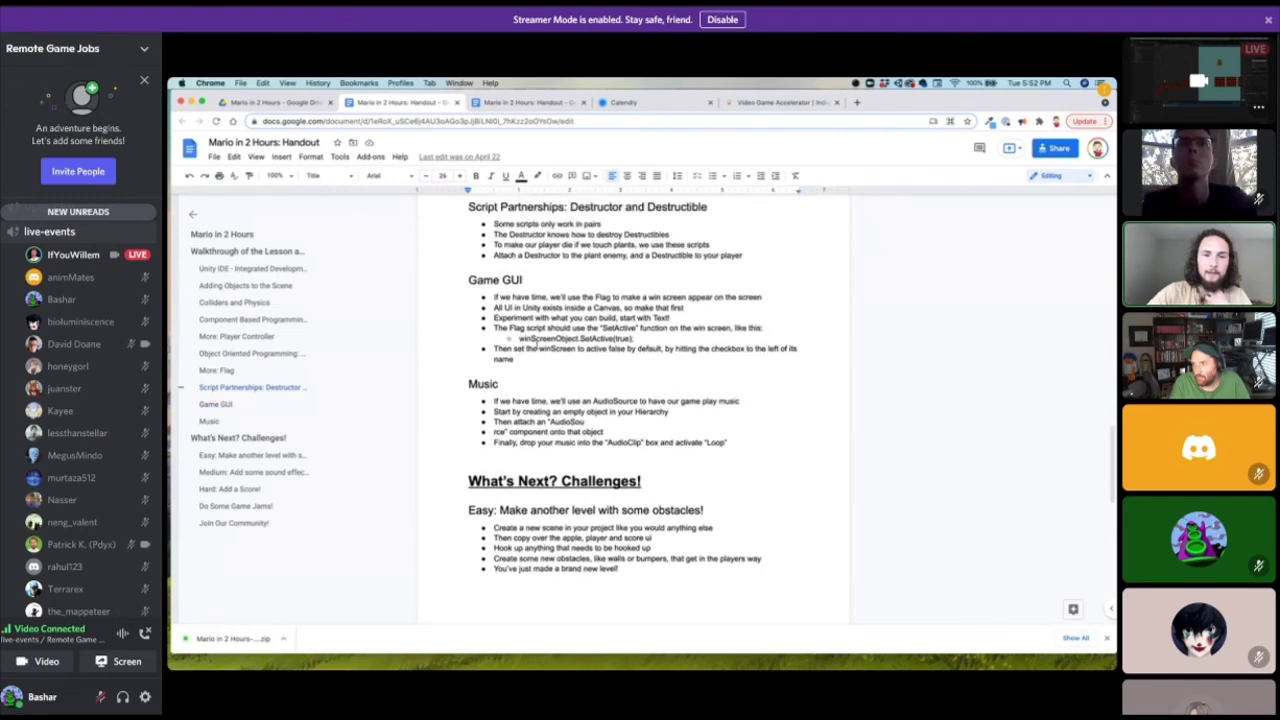
pyautogui.scroll(-3, 630, 377)
pyautogui.scroll(-2, 630, 377)
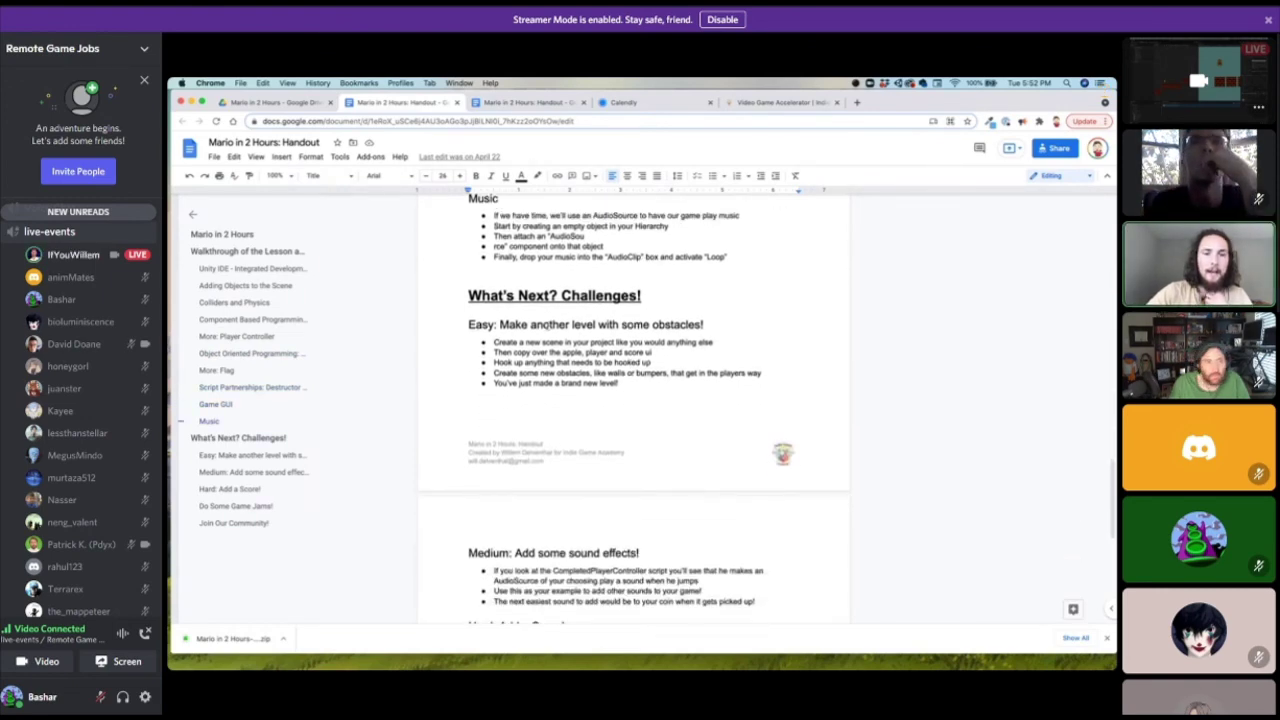
pyautogui.scroll(-4, 622, 361)
pyautogui.scroll(-1, 653, 387)
pyautogui.scroll(4, 653, 387)
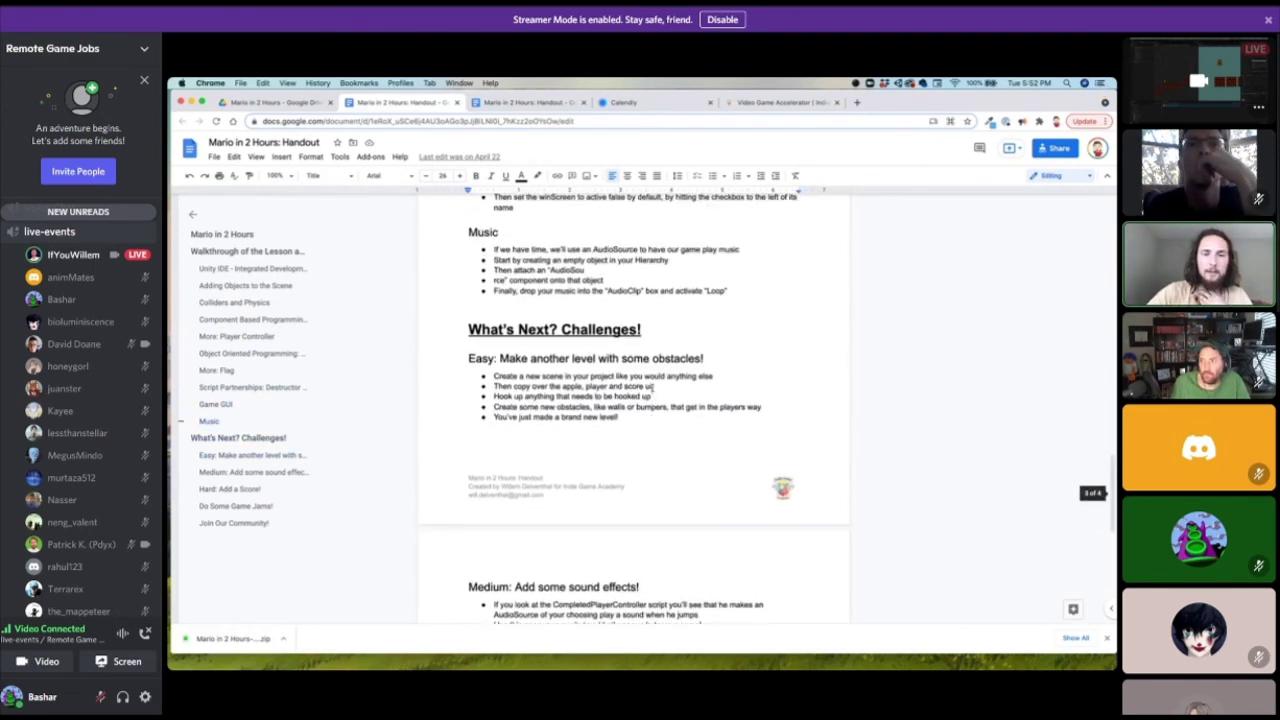
# Switch back to Unity and select the piranhaPlant sprite among the project's images.
pyautogui.hotkey('ctrl', 'Right')
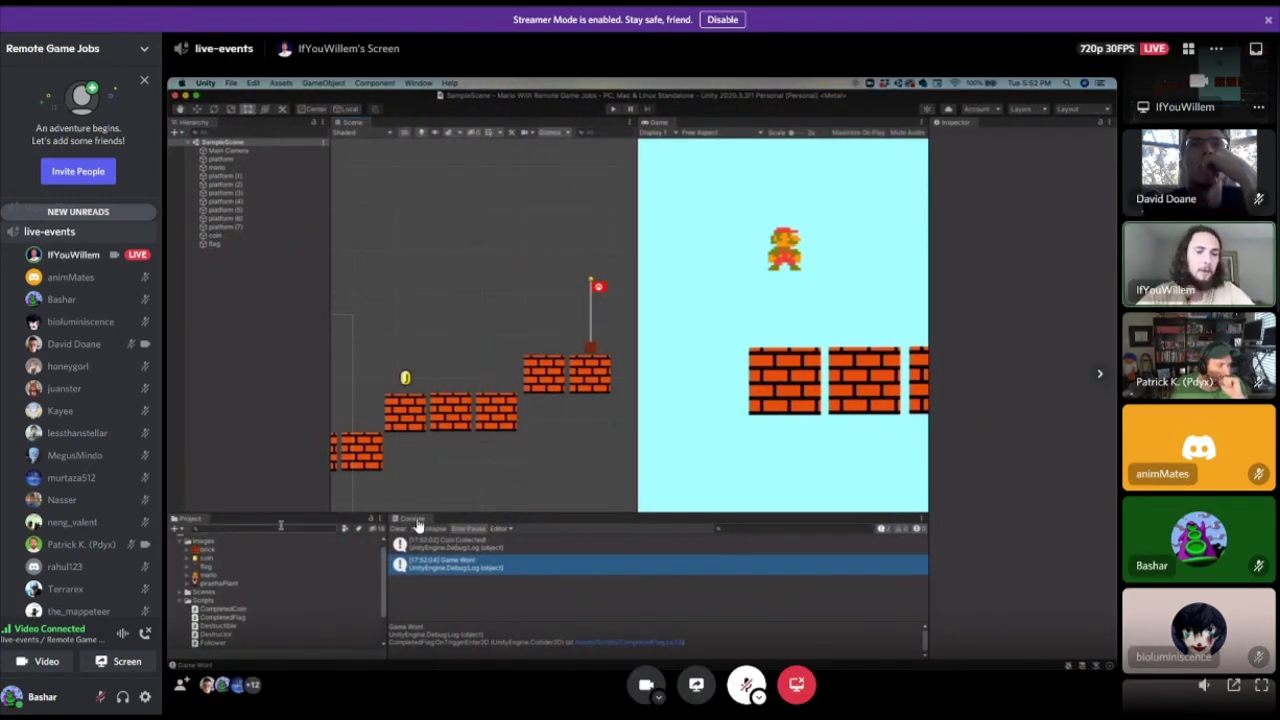
pyautogui.click(225, 584)
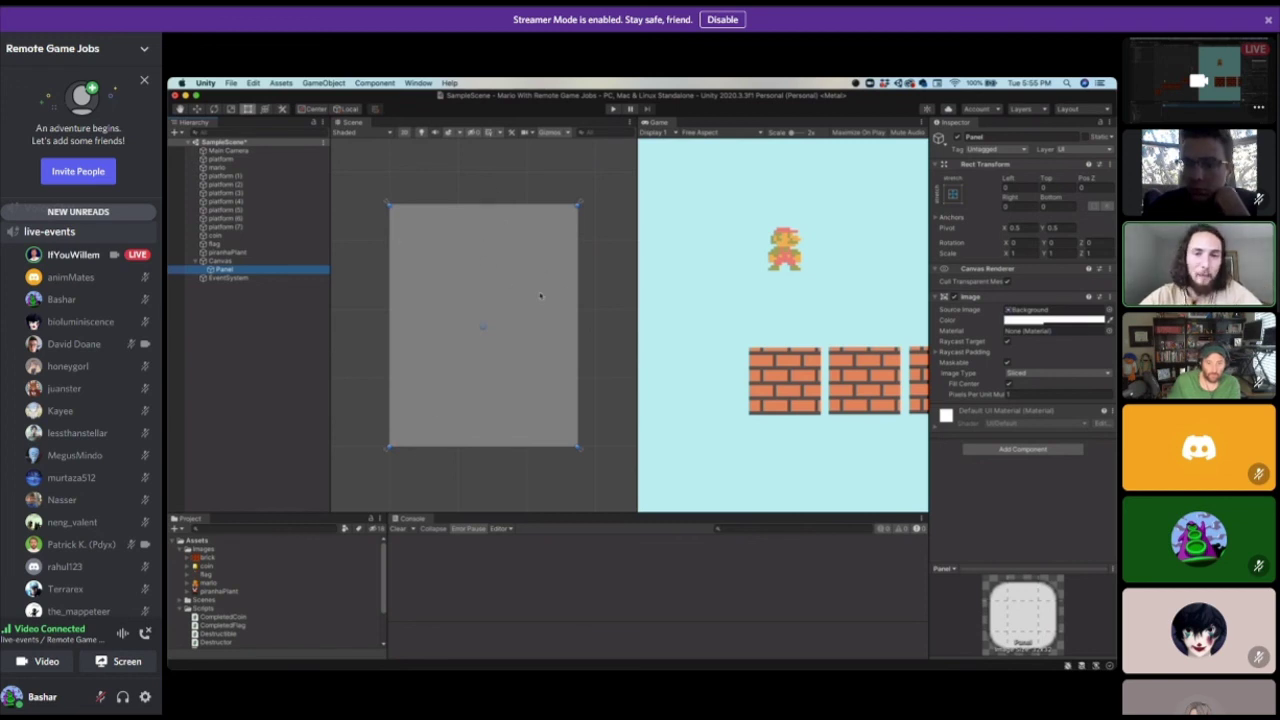
# Shrink and centre the canvas panel, leaving margins of about 41 at the left and right and 56 at the top and bottom.
pyautogui.moveTo(390, 206); pyautogui.dragTo(402, 220)
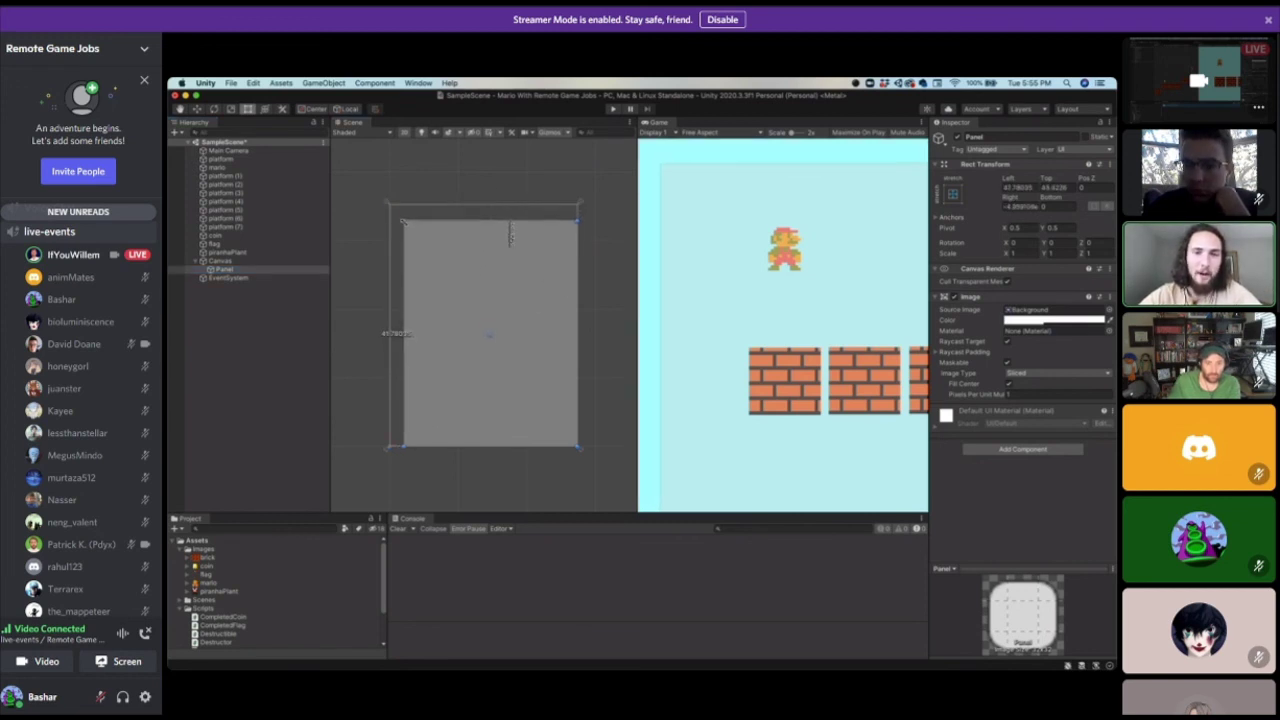
pyautogui.moveTo(577, 447); pyautogui.dragTo(562, 426)
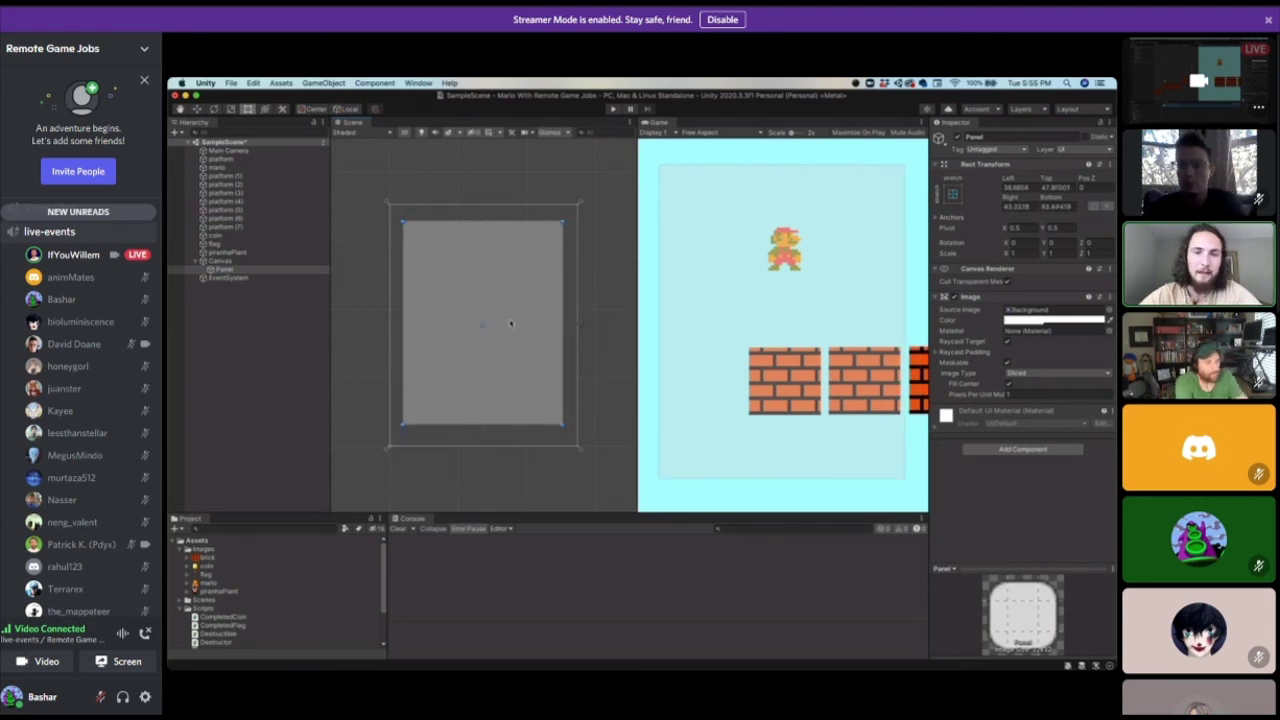
pyautogui.moveTo(522, 299)
pyautogui.mouseDown()
pyautogui.moveTo(503, 319)
pyautogui.moveTo(523, 314)
pyautogui.moveTo(521, 301)
pyautogui.mouseUp()
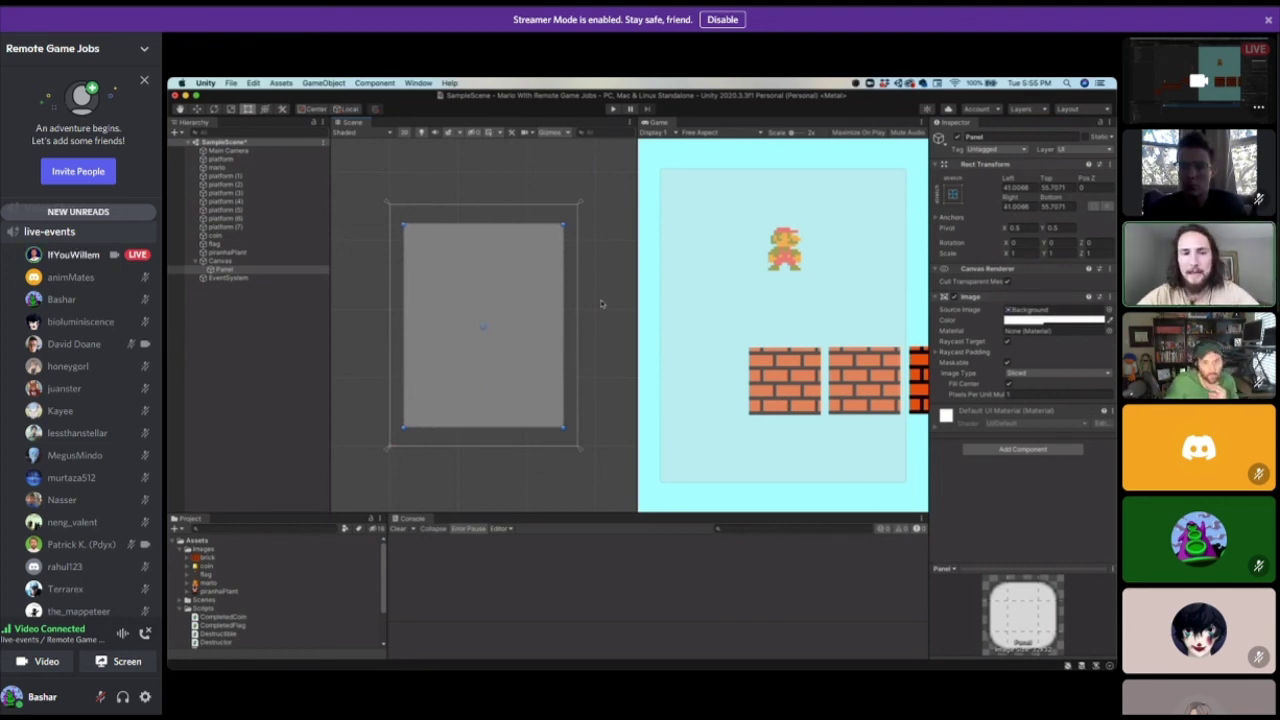
# Set the Canvas render mode to Screen Space - Camera and assign Main Camera as its render camera.
pyautogui.scroll(10, 392, 449)
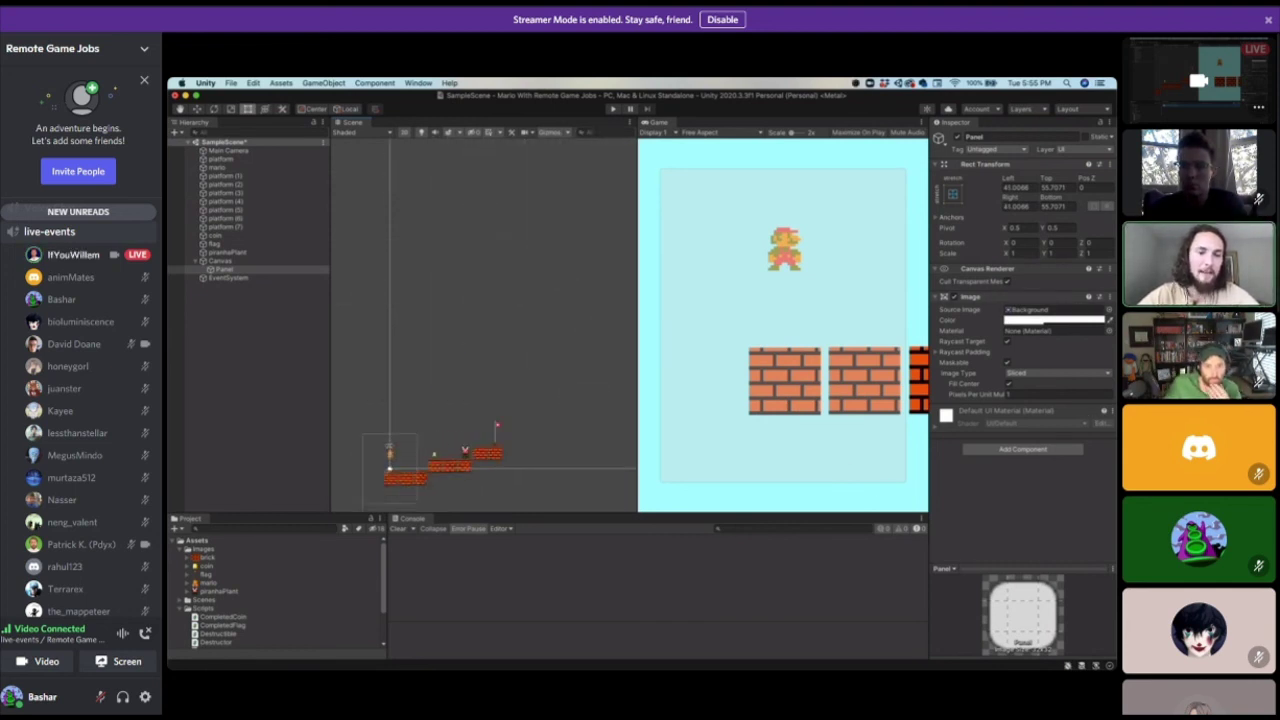
pyautogui.scroll(-5, 392, 449)
pyautogui.click(224, 261)
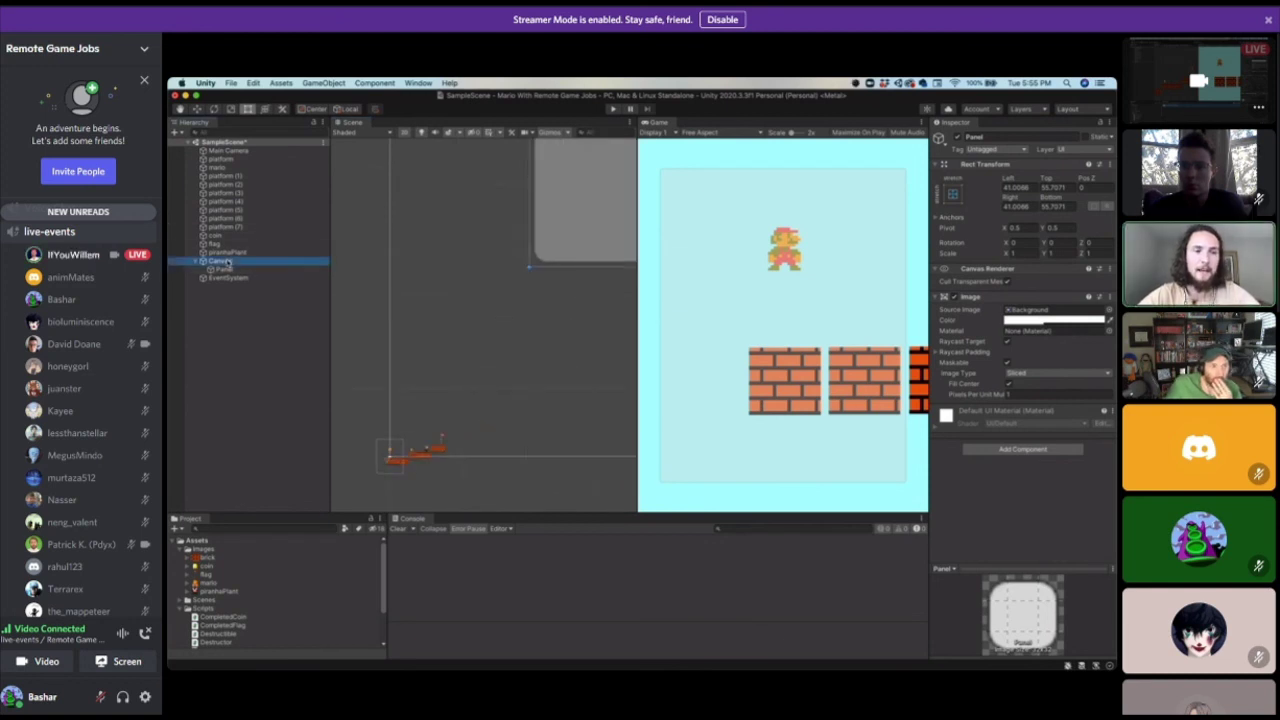
pyautogui.click(226, 252)
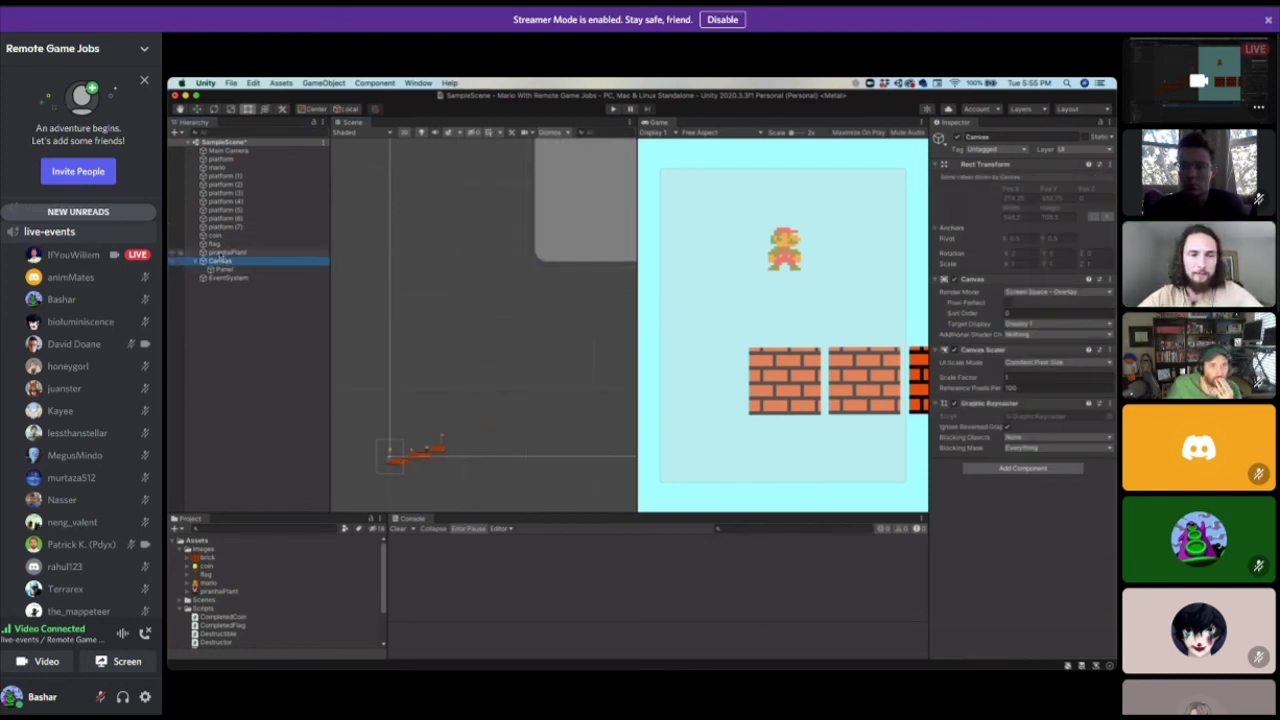
pyautogui.click(216, 262)
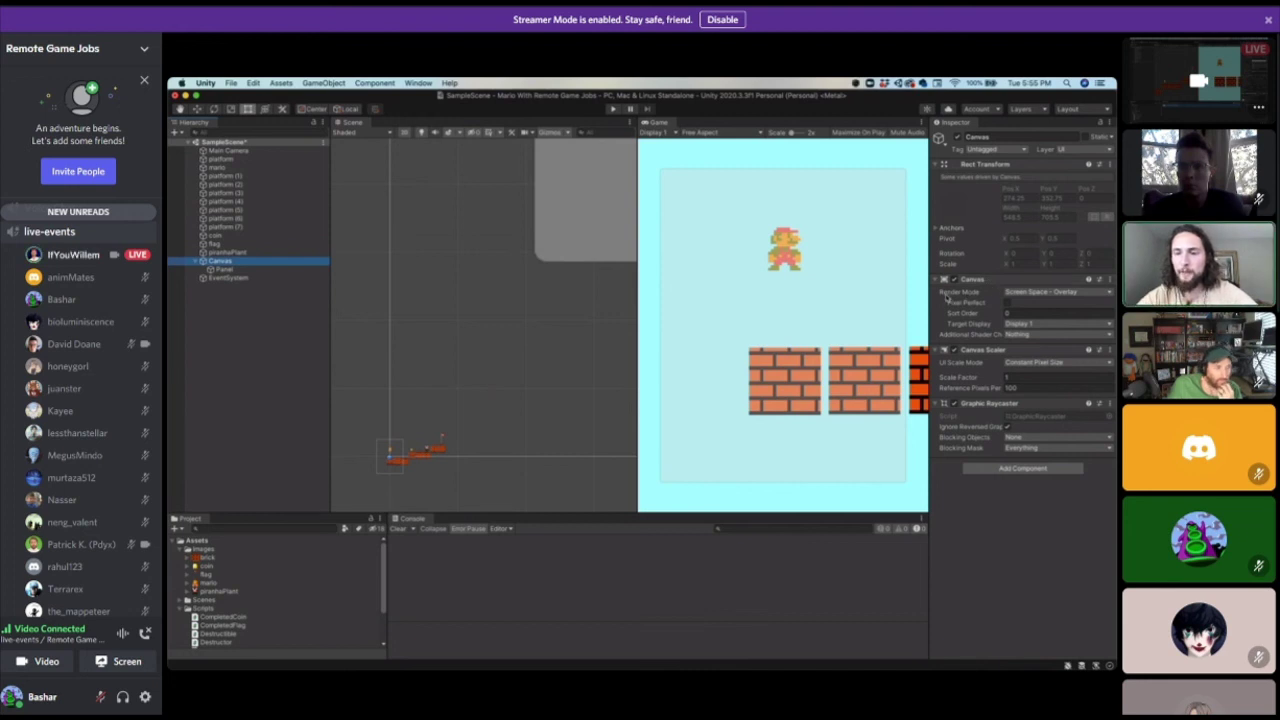
pyautogui.click(1033, 293)
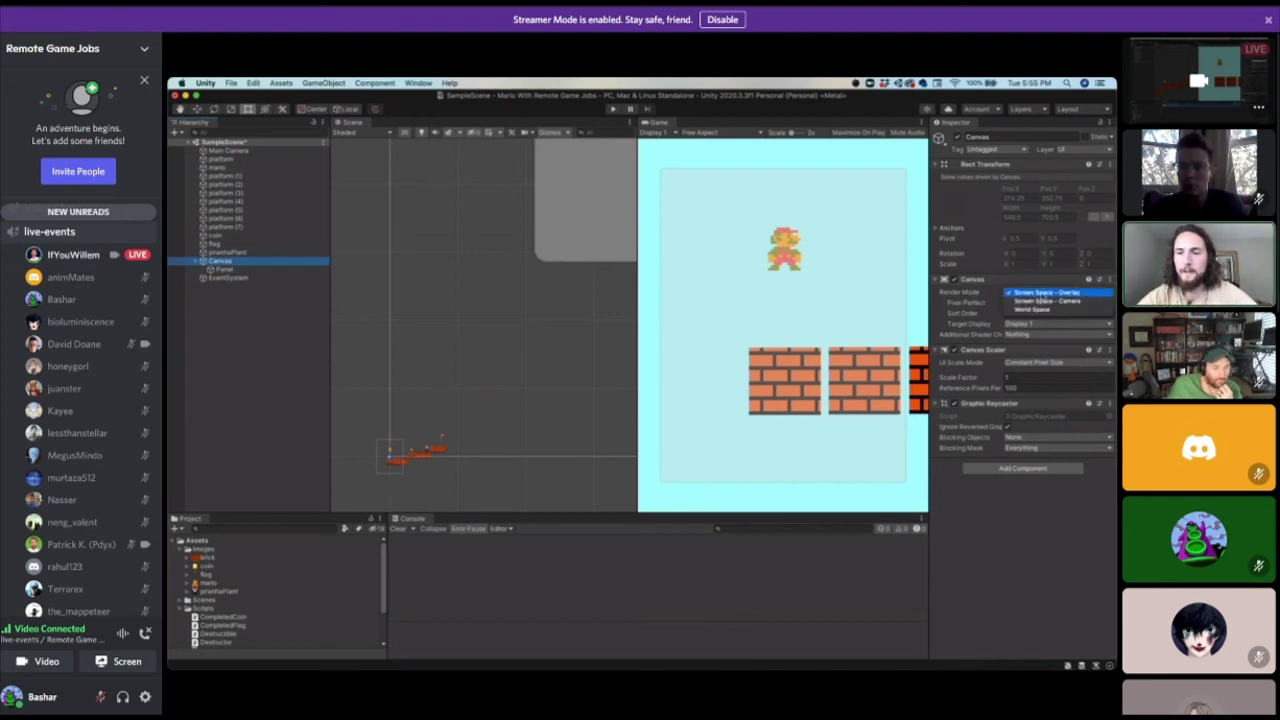
pyautogui.click(1088, 302)
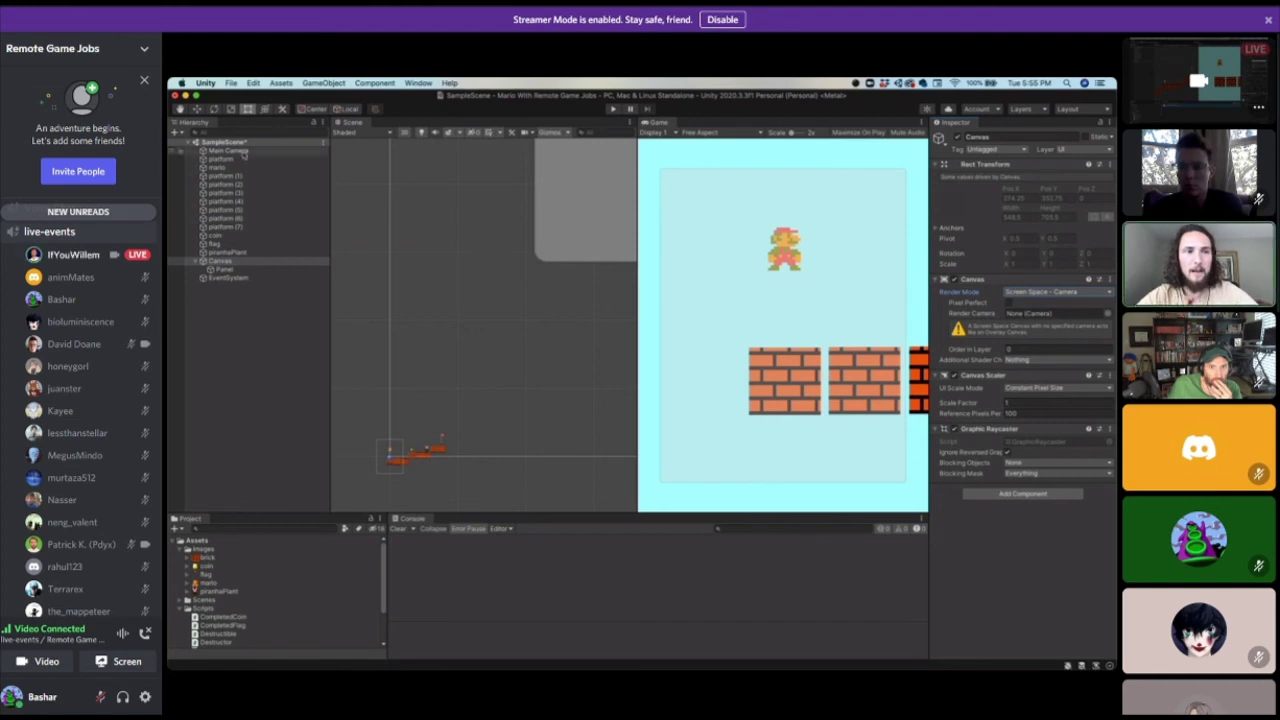
pyautogui.moveTo(246, 150); pyautogui.dragTo(1051, 316)
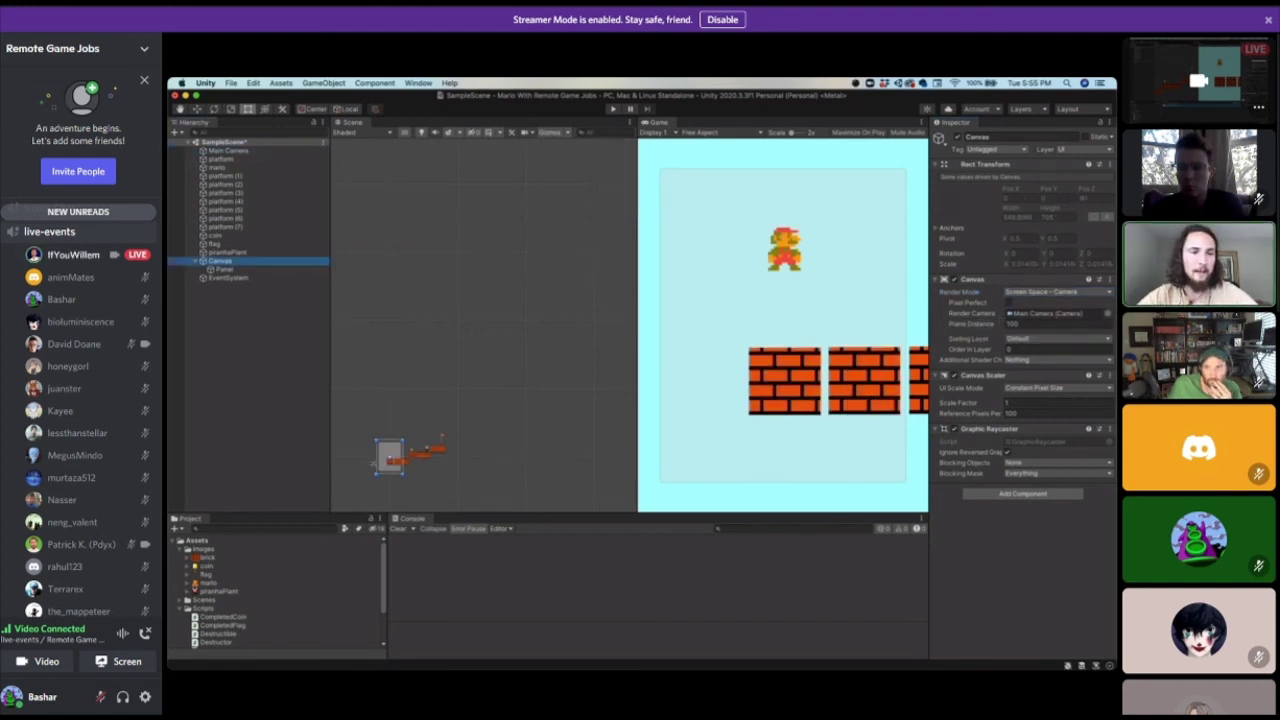
# Set the Canvas plane distance to 1.
pyautogui.press('f')
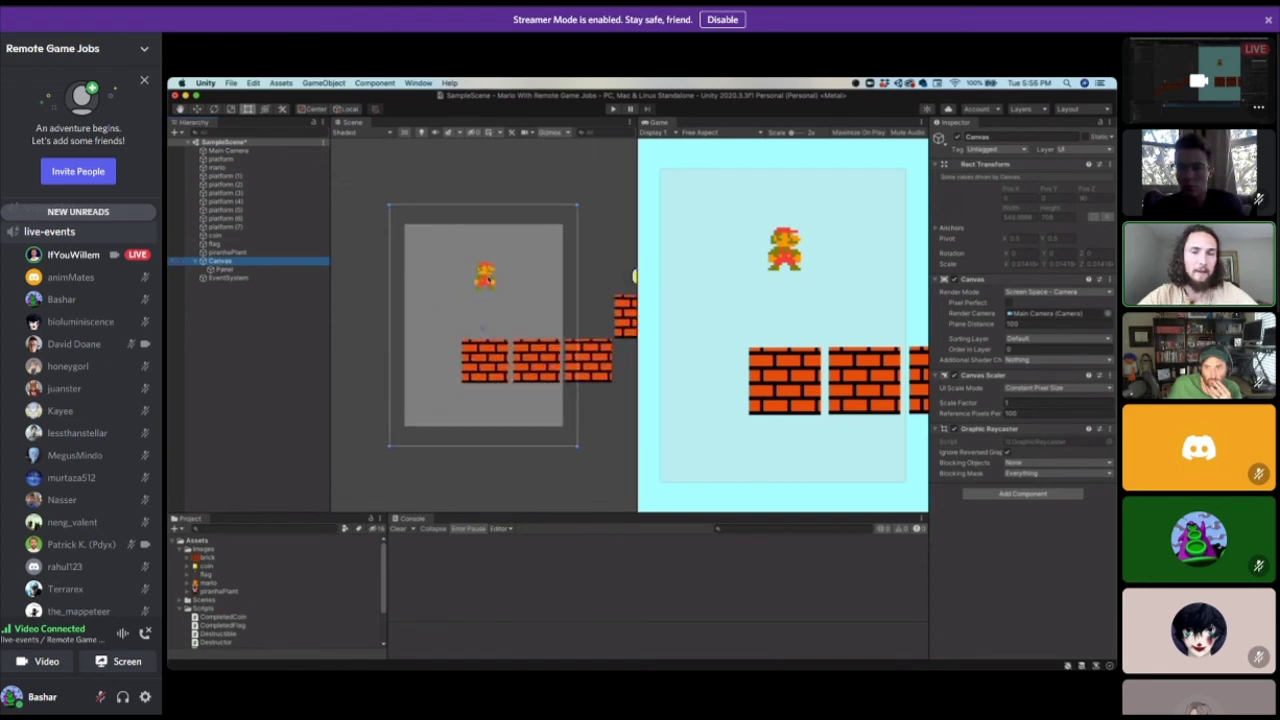
pyautogui.scroll(6, 489, 281)
pyautogui.scroll(-3, 489, 281)
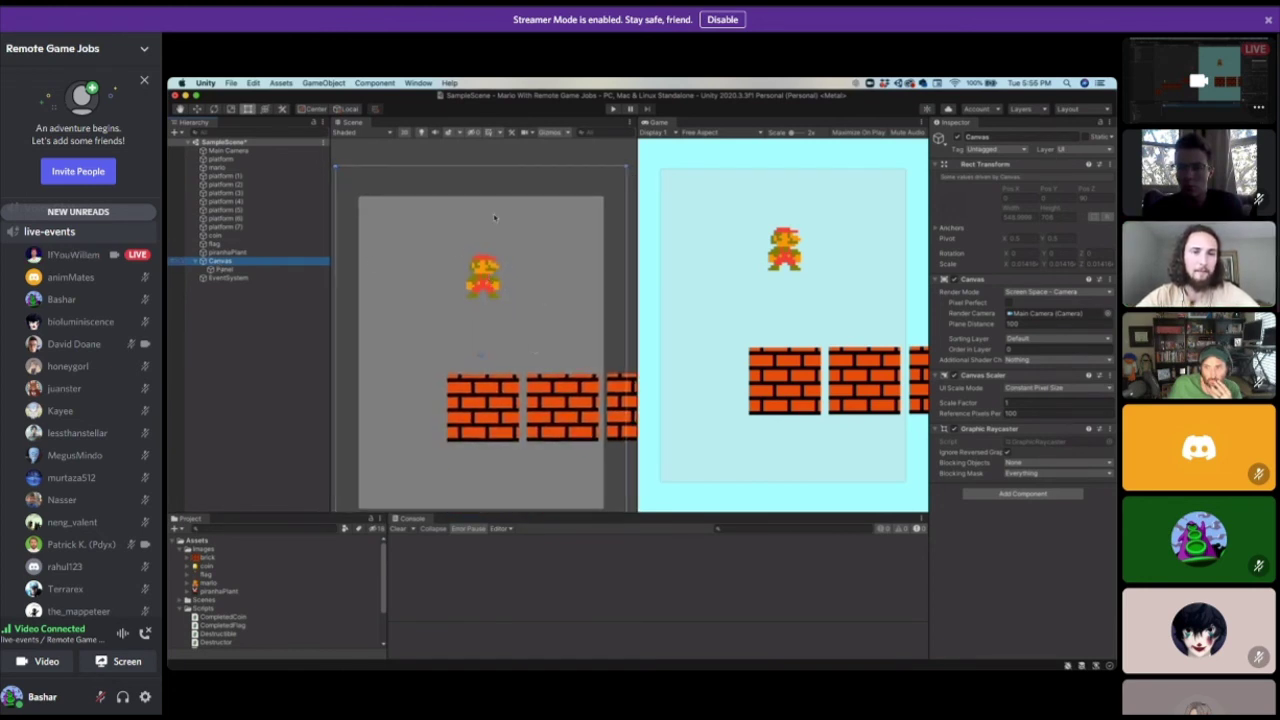
pyautogui.scroll(-2, 545, 350)
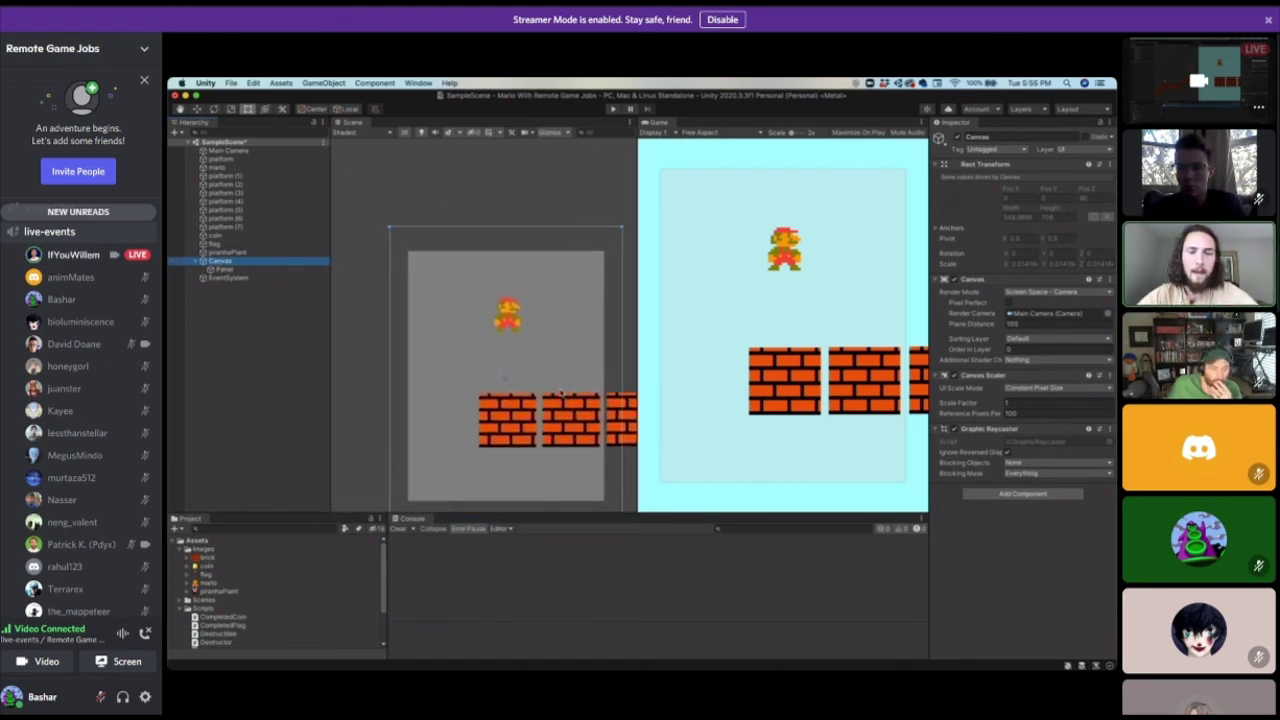
pyautogui.moveTo(551, 373); pyautogui.dragTo(544, 367, button='middle')
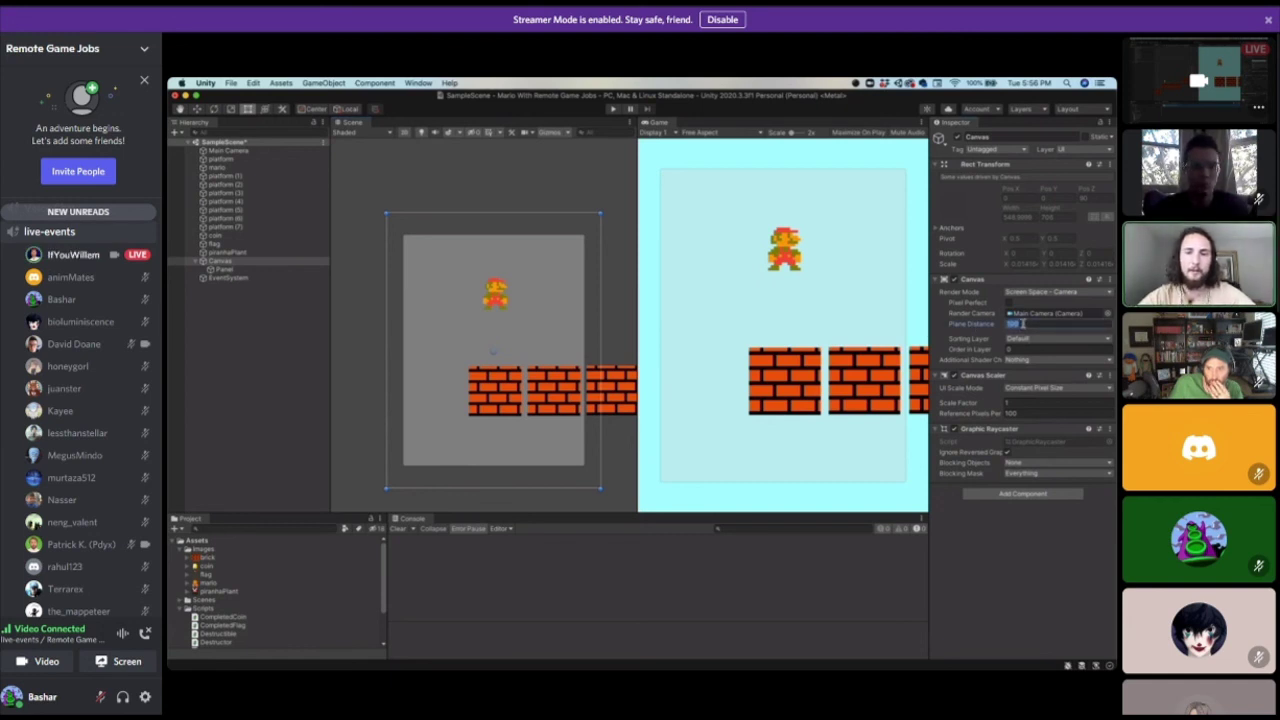
pyautogui.write('1')
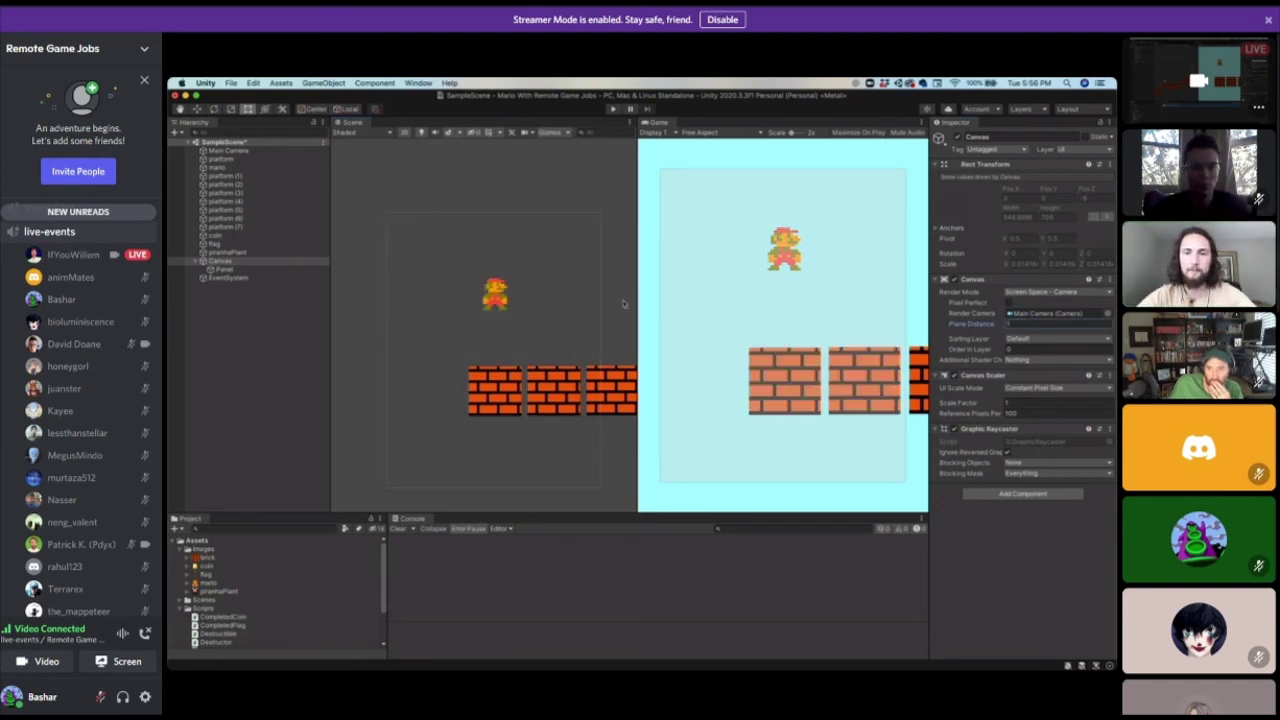
# Raise the alpha of the Panel's image colour so the white panel is more opaque.
pyautogui.click(224, 269)
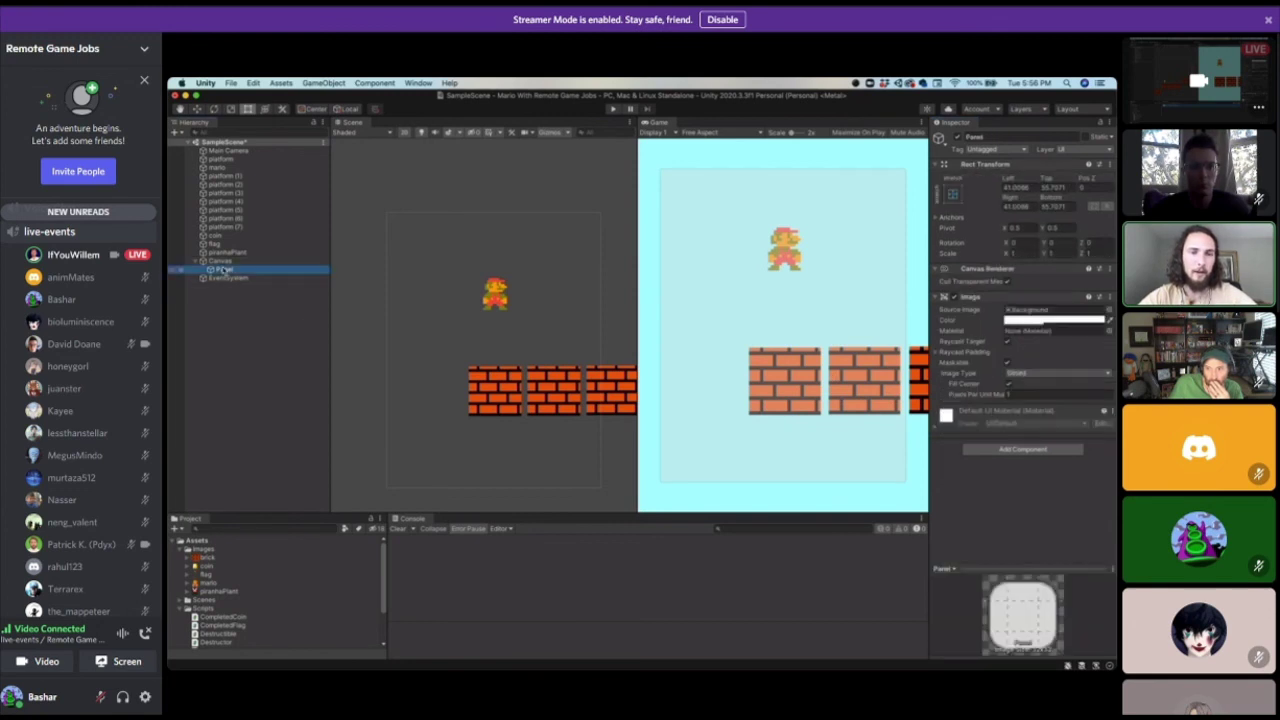
pyautogui.doubleClick(225, 202)
pyautogui.doubleClick(225, 228)
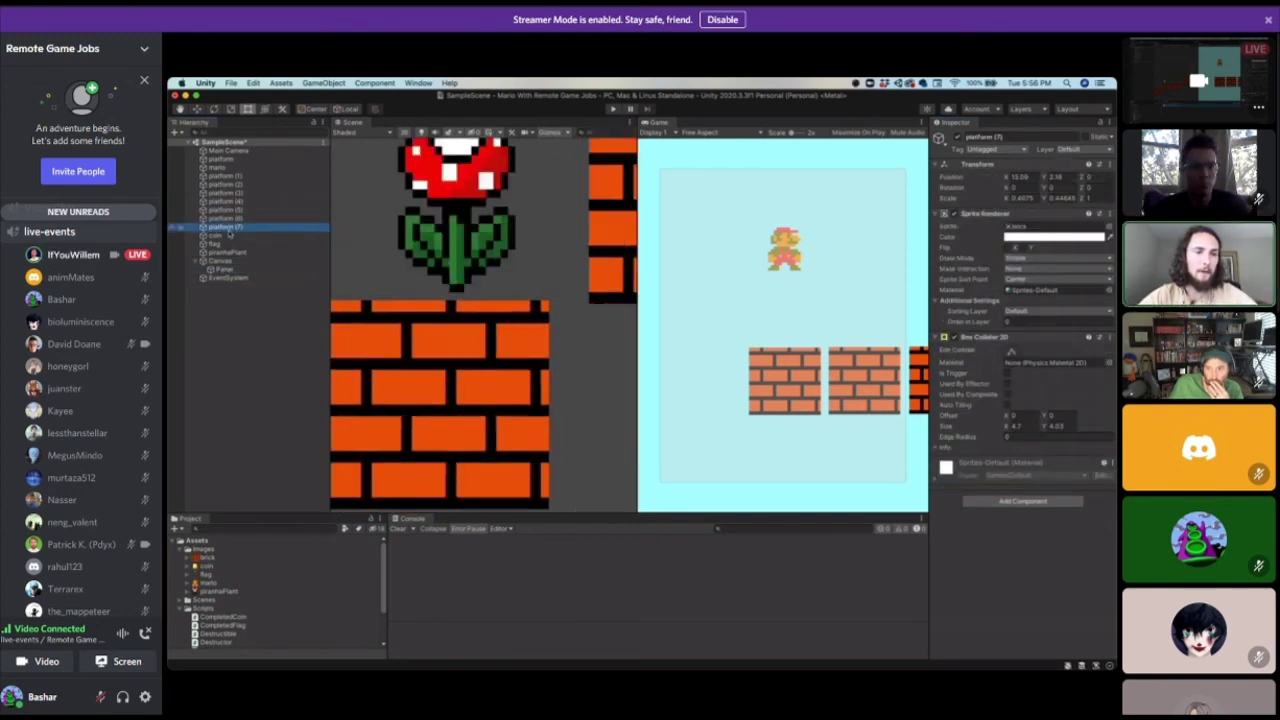
pyautogui.doubleClick(219, 237)
pyautogui.doubleClick(219, 261)
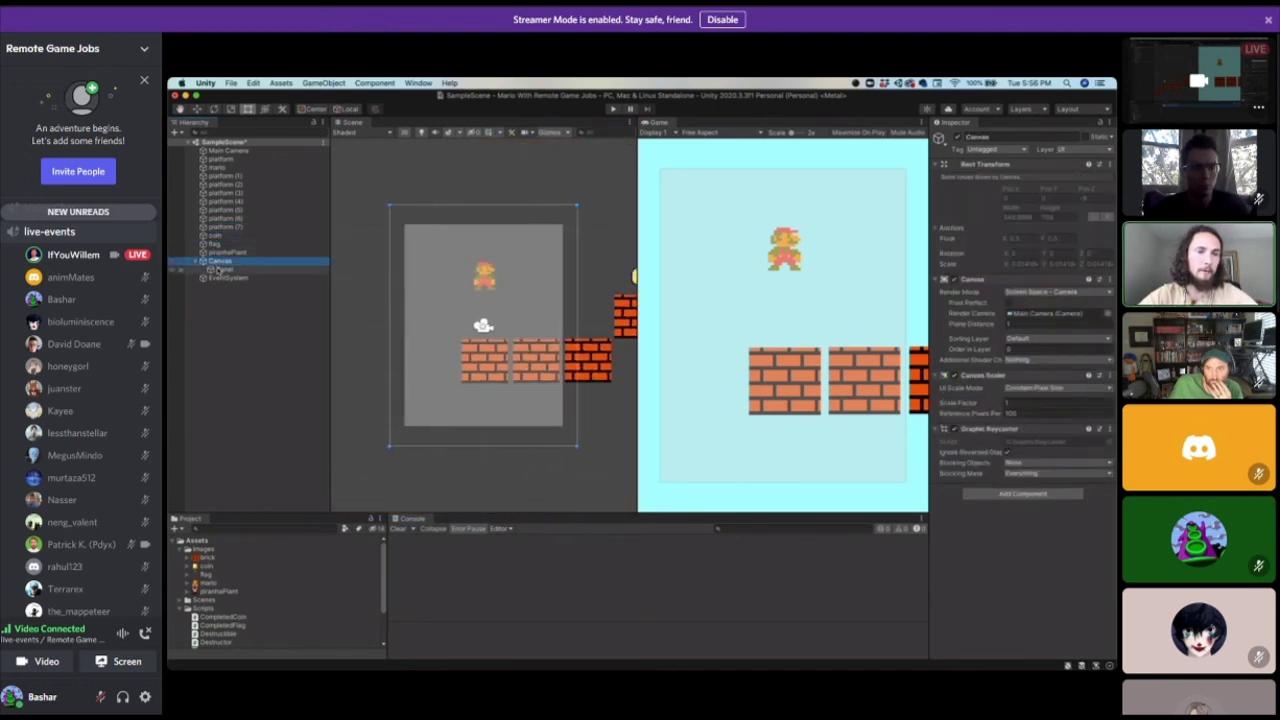
pyautogui.click(225, 269)
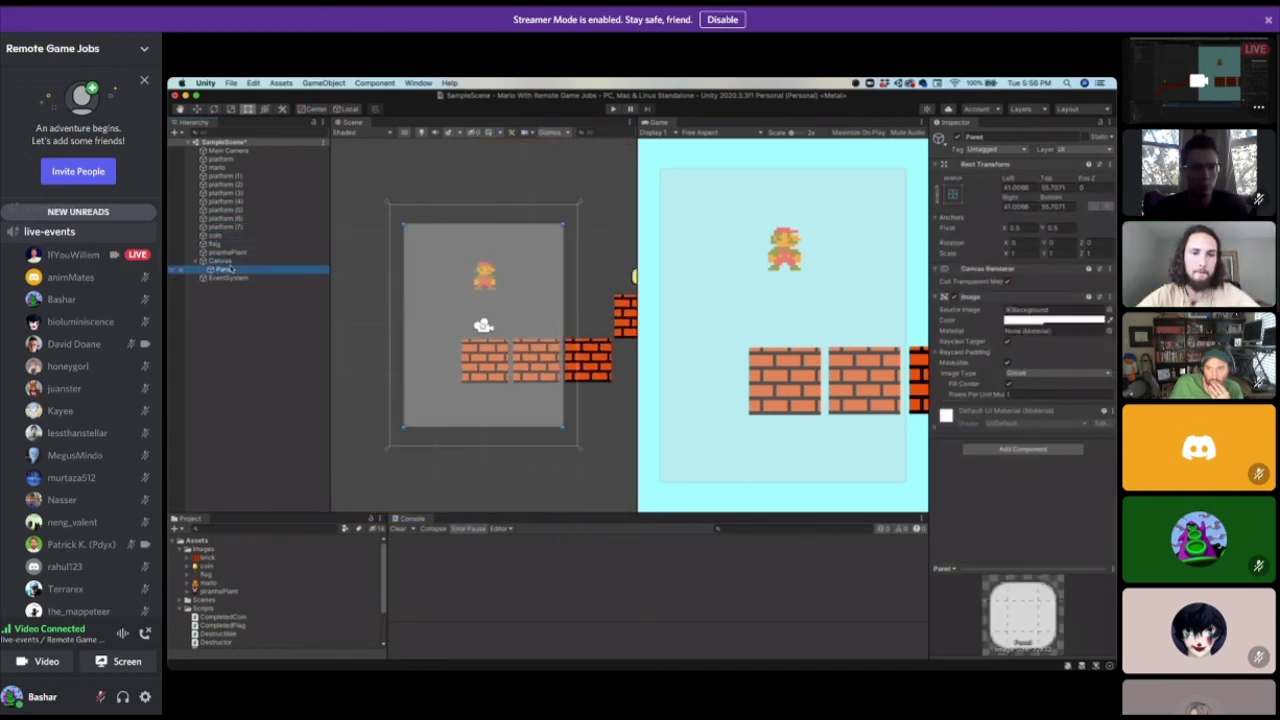
pyautogui.click(1056, 320)
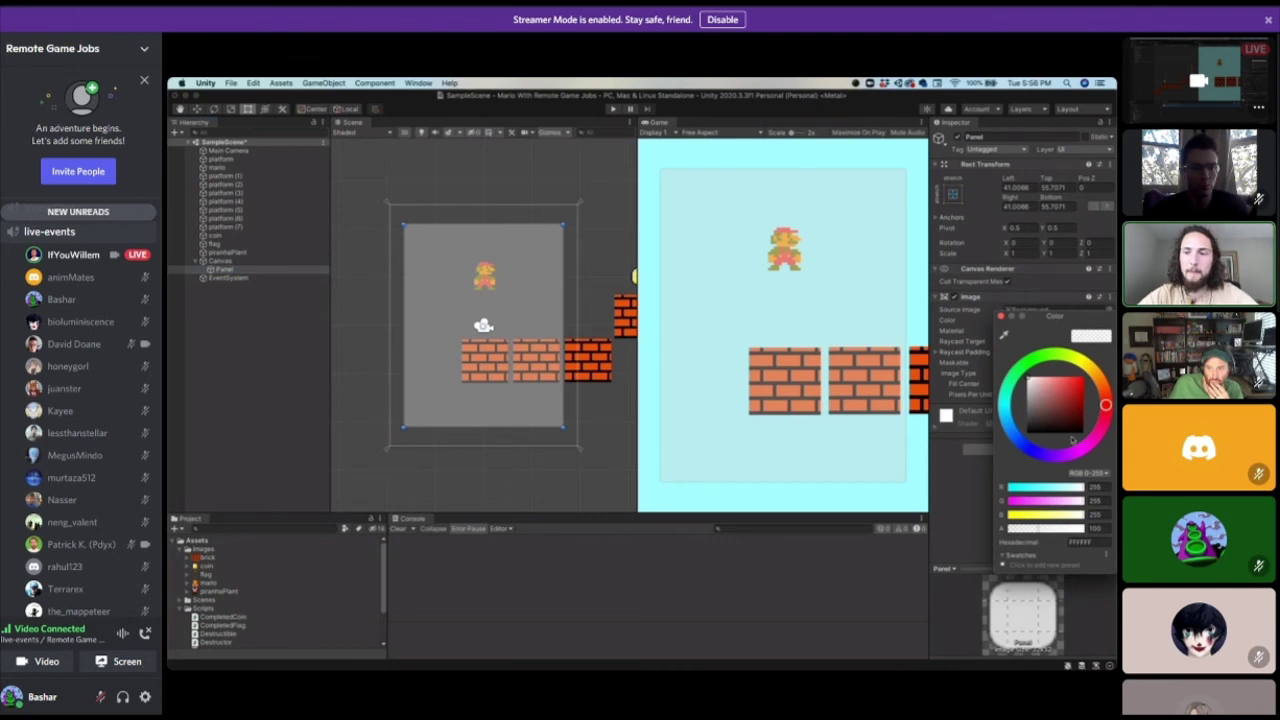
pyautogui.moveTo(1050, 528)
pyautogui.mouseDown()
pyautogui.moveTo(1080, 528)
pyautogui.moveTo(1048, 528)
pyautogui.moveTo(1066, 528)
pyautogui.mouseUp()
pyautogui.click(776, 302)
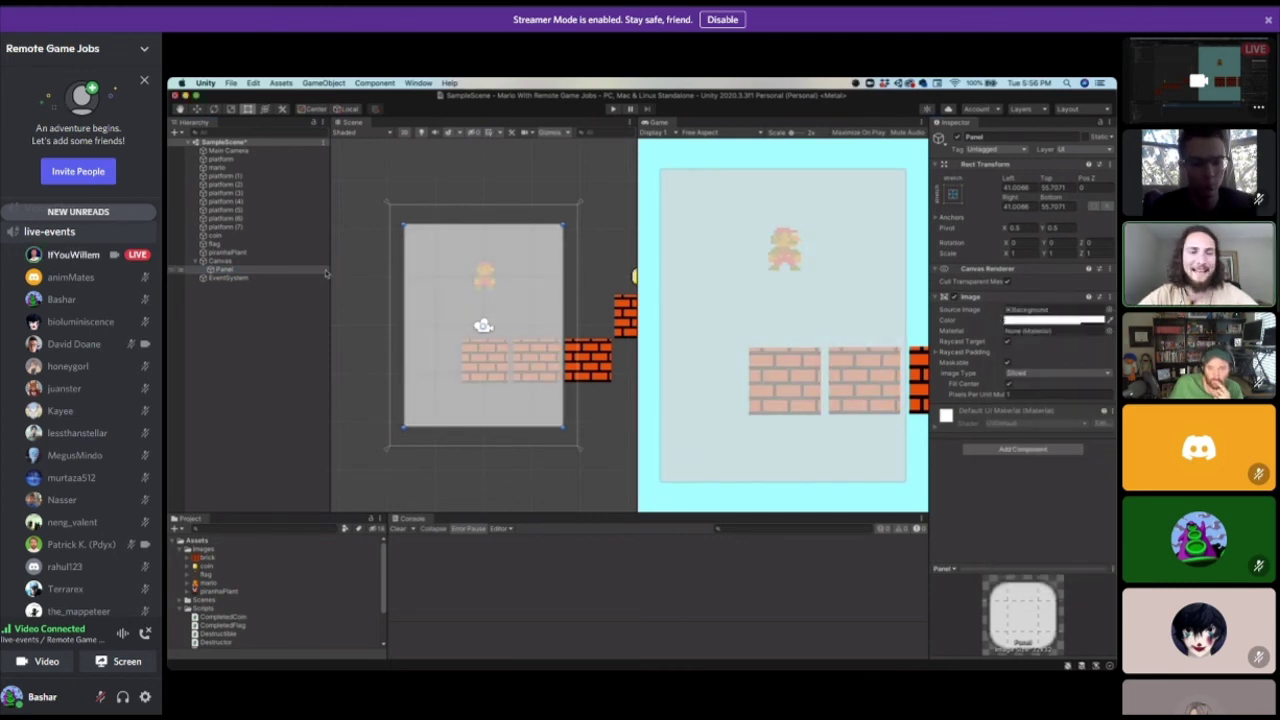
# Add a UI Text object as a child of the Panel.
pyautogui.rightClick(227, 273)
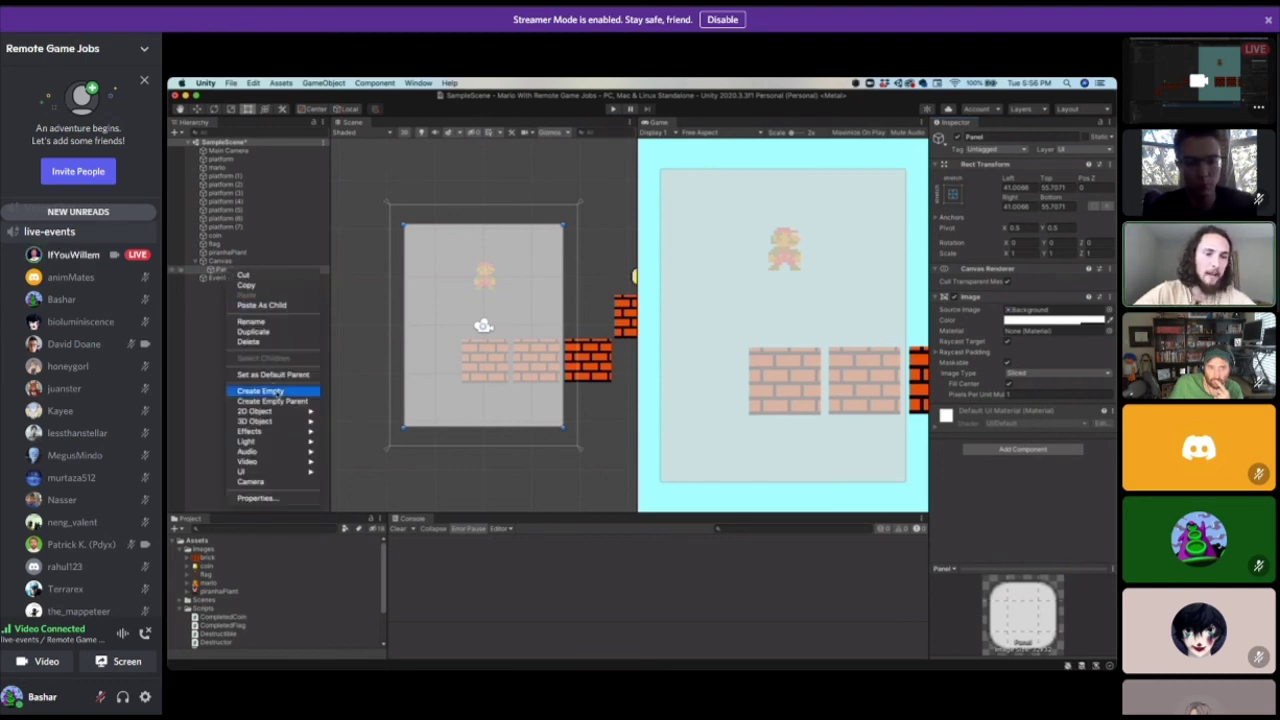
pyautogui.moveTo(271, 477)
pyautogui.click(348, 472)
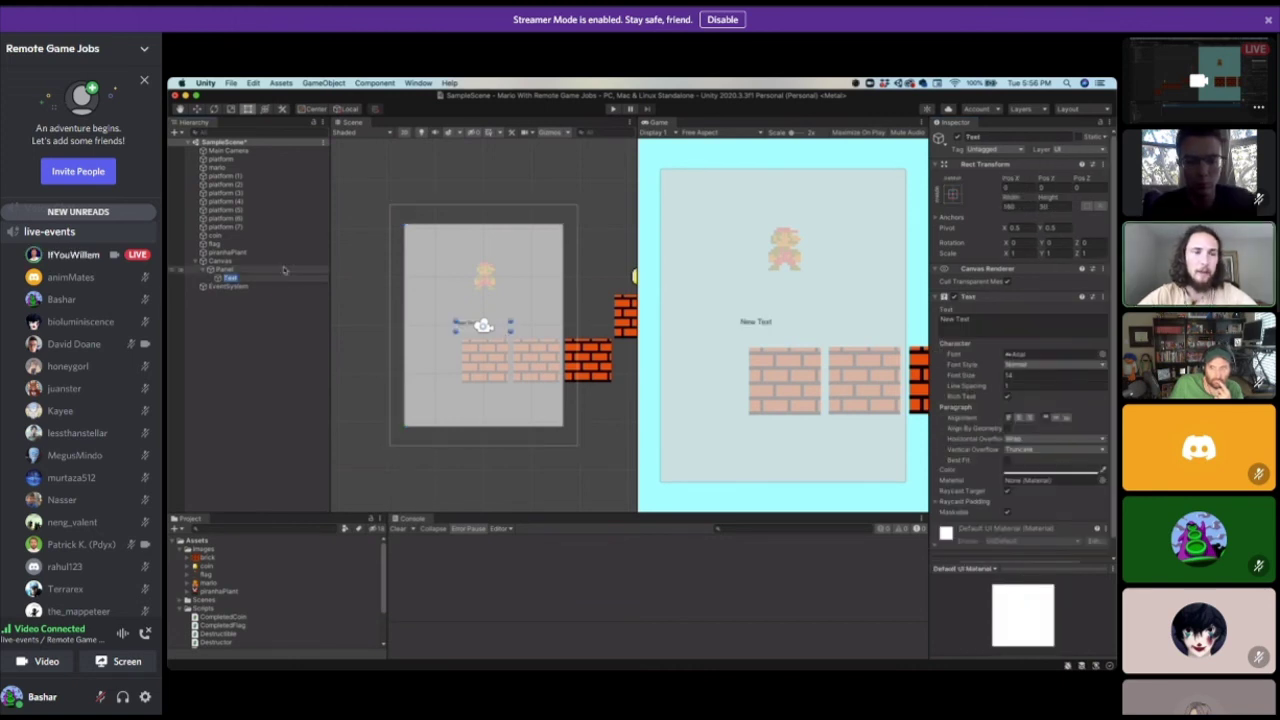
# Examine how the Canvas, Panel and Text objects are nested and what each one covers in the scene.
pyautogui.click(224, 268)
pyautogui.click(228, 269)
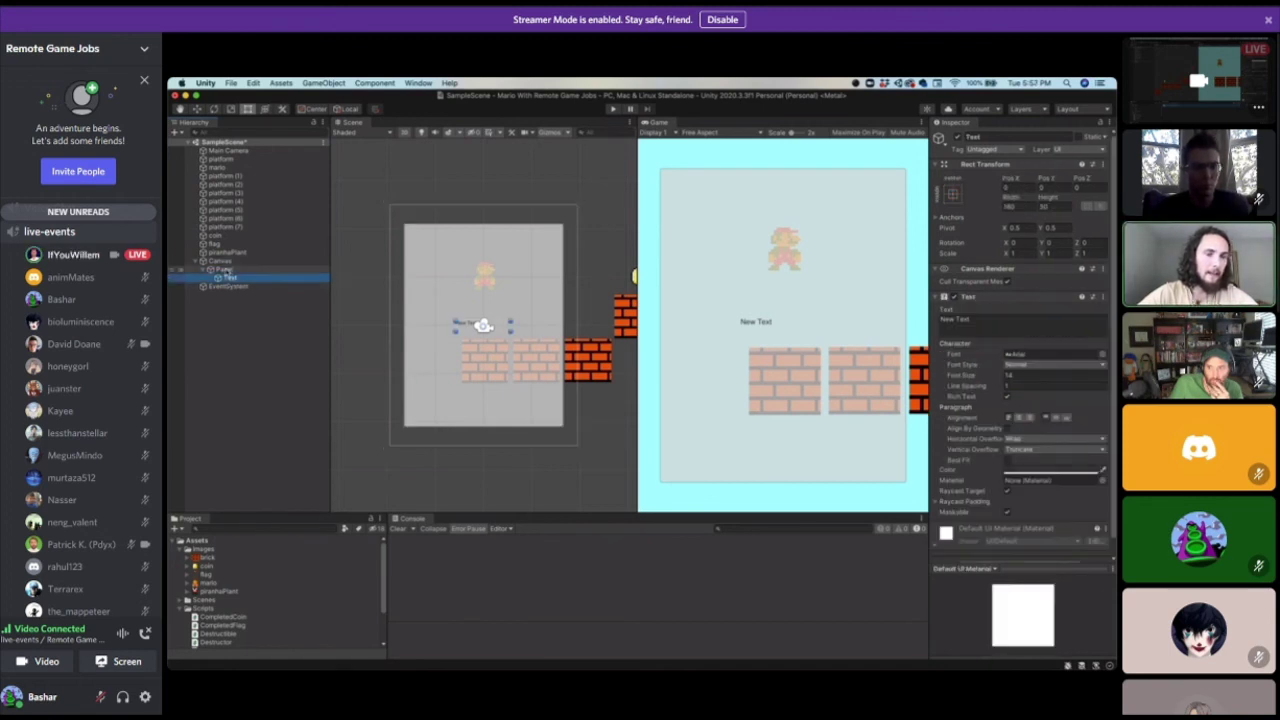
pyautogui.click(228, 262)
pyautogui.click(229, 278)
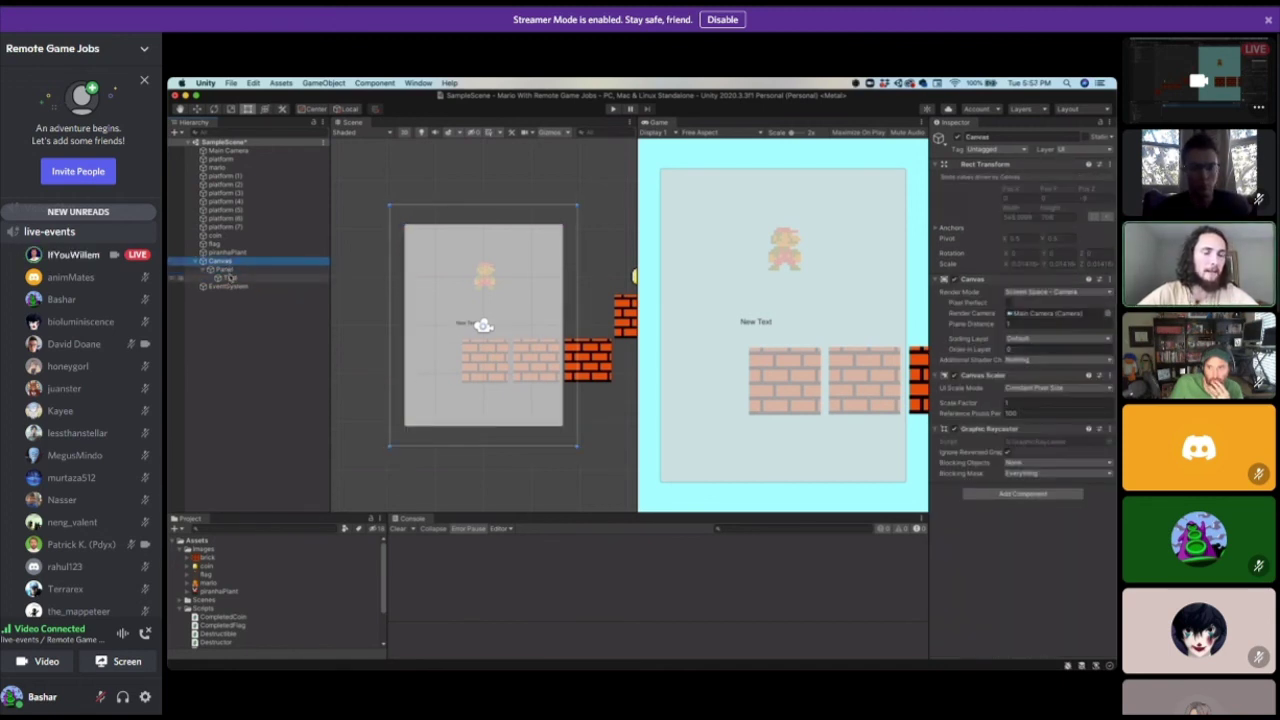
pyautogui.click(228, 270)
pyautogui.click(228, 278)
pyautogui.click(226, 271)
pyautogui.click(226, 262)
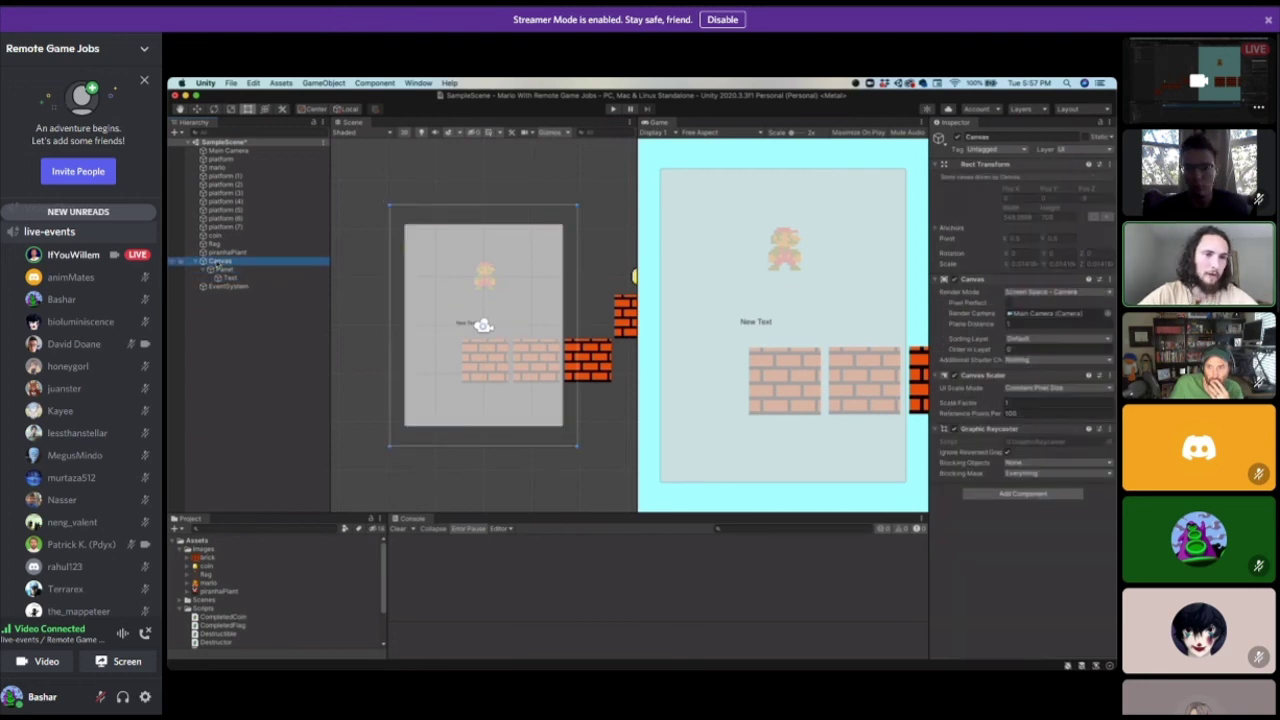
pyautogui.click(228, 270)
pyautogui.moveTo(497, 257)
pyautogui.mouseDown()
pyautogui.moveTo(532, 239)
pyautogui.moveTo(503, 263)
pyautogui.mouseUp()
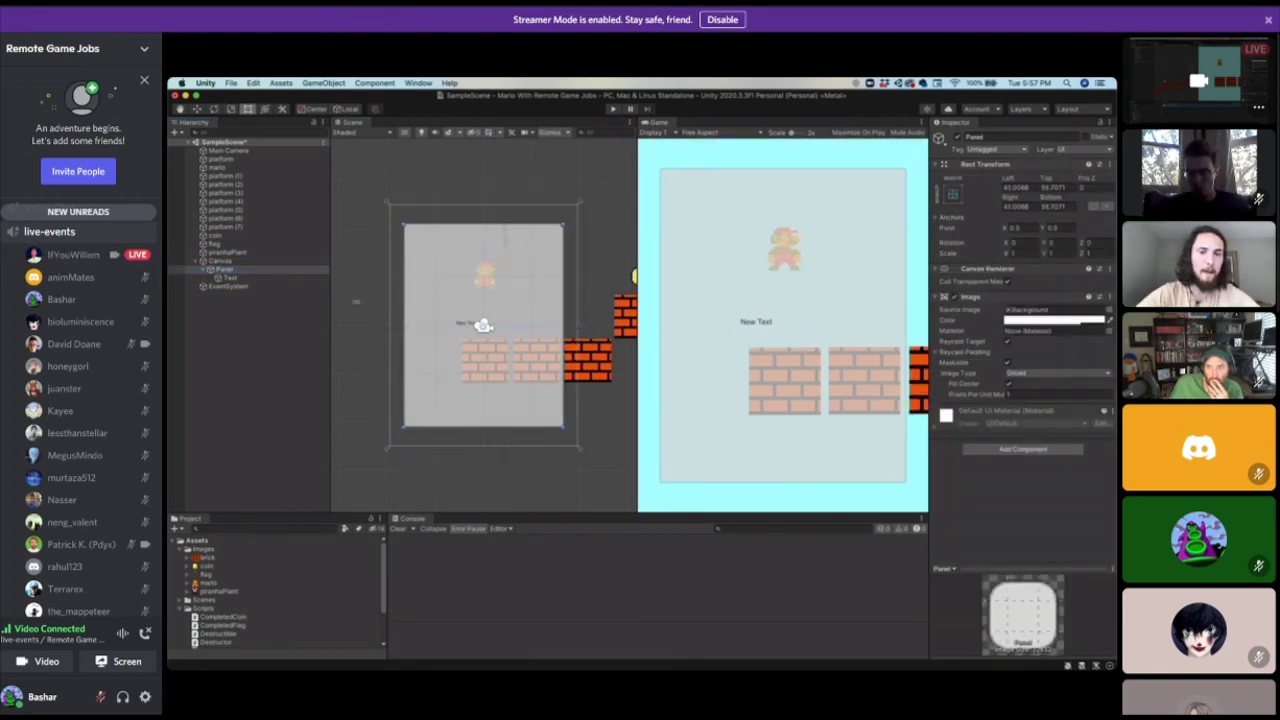
# Set the Text content to "YOU SUCK! YOU ARE DEAD" and enlarge its box to a height of about 83.
pyautogui.click(228, 278)
pyautogui.click(980, 325)
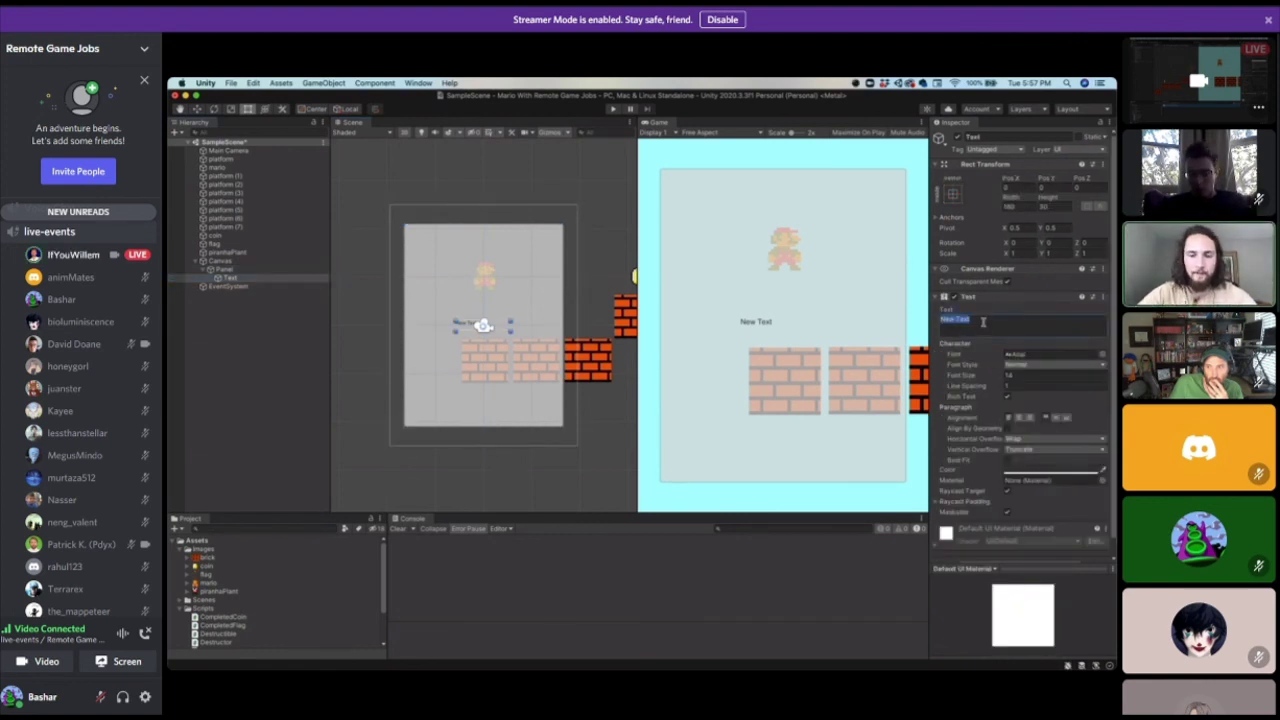
pyautogui.write('YOU SUCK! YOU ARE DEAD')
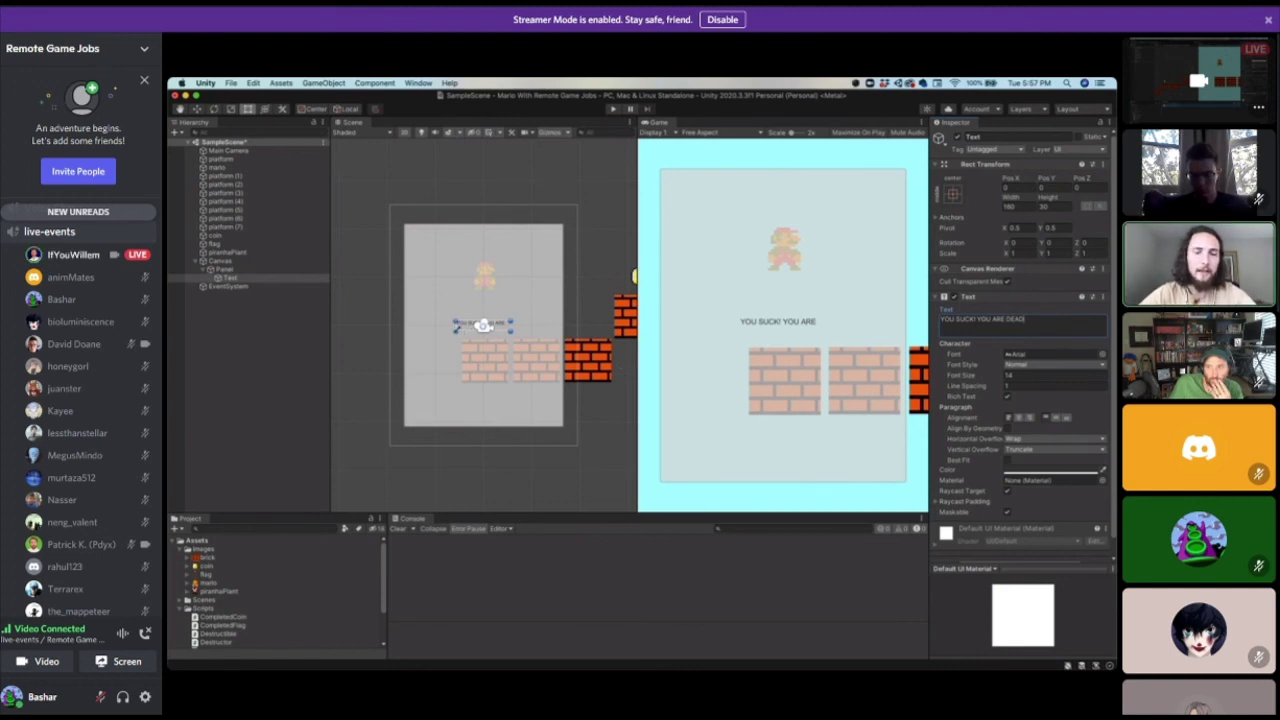
pyautogui.moveTo(457, 330)
pyautogui.mouseDown()
pyautogui.moveTo(452, 349)
pyautogui.moveTo(468, 327)
pyautogui.mouseUp()
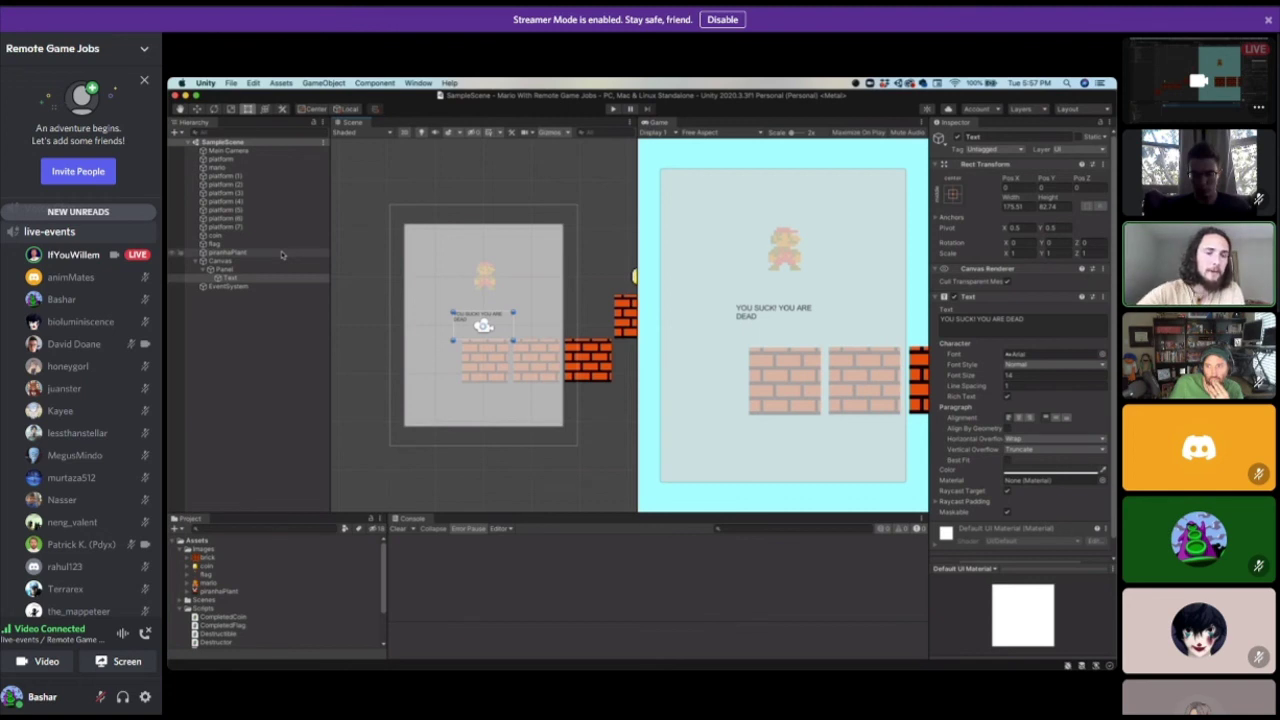
# Deactivate the Panel so that it and its text are hidden.
pyautogui.click(235, 271)
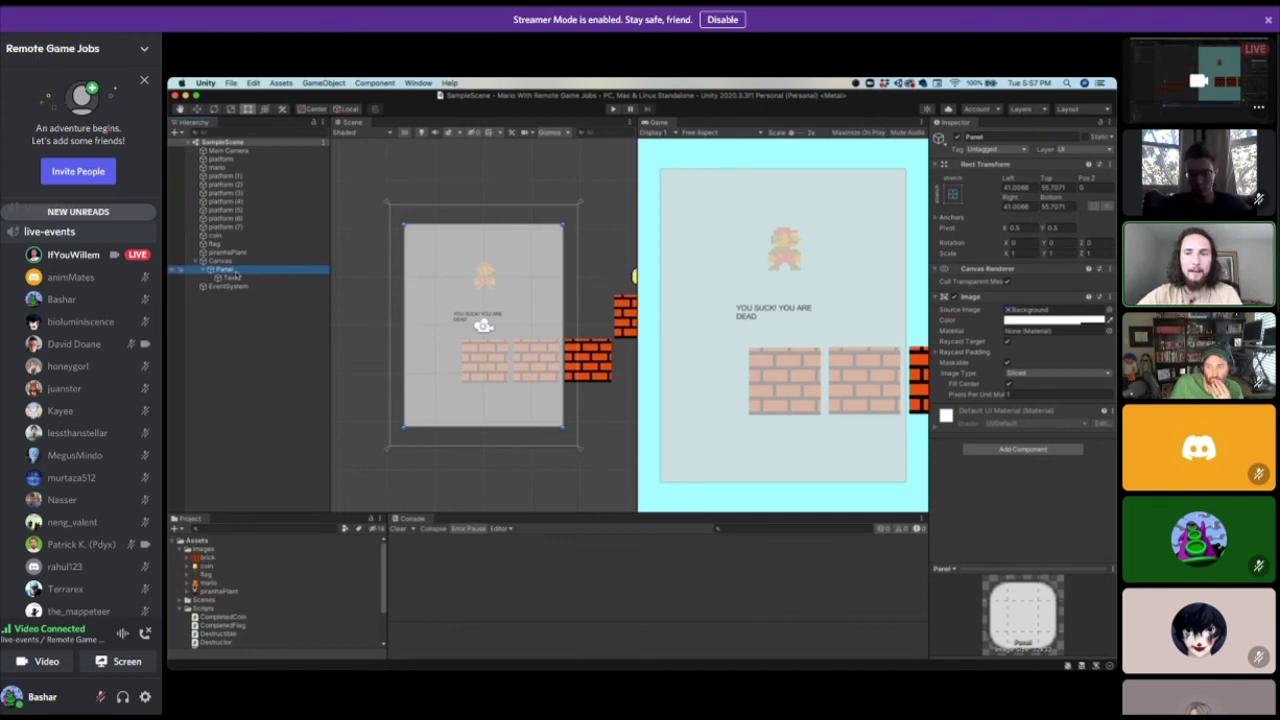
pyautogui.click(234, 176)
pyautogui.click(232, 272)
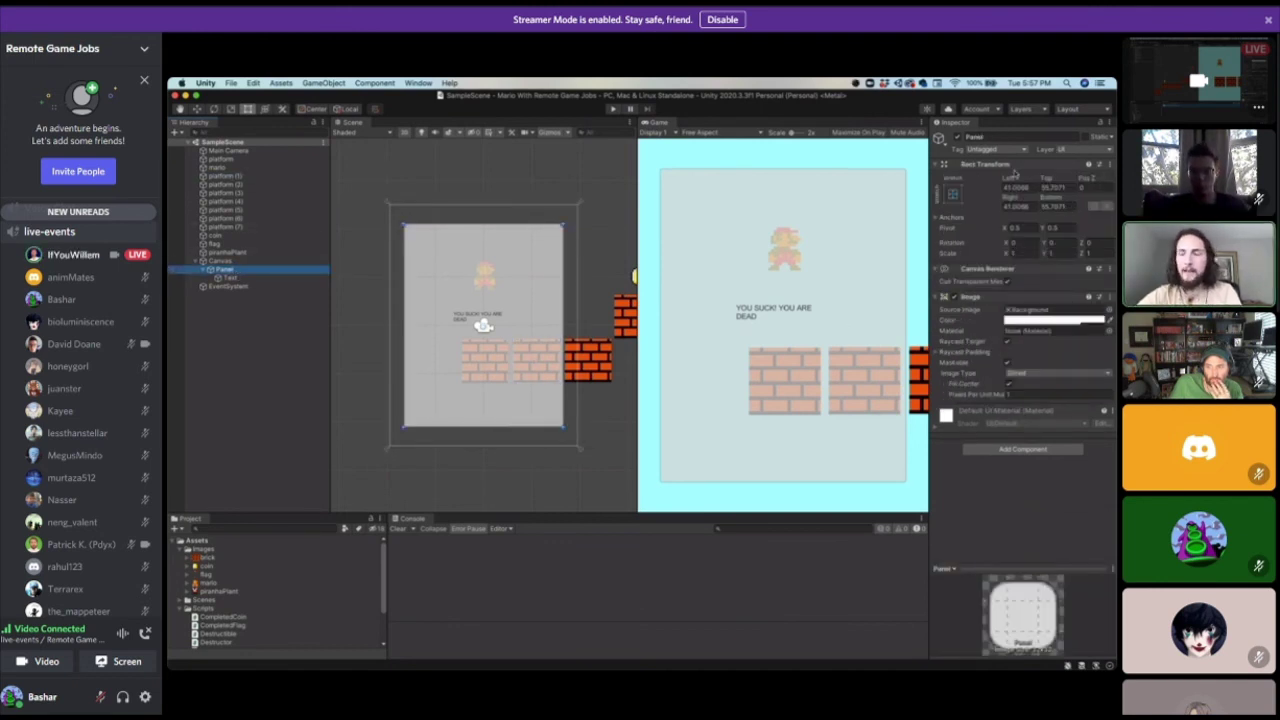
pyautogui.click(957, 140)
pyautogui.click(957, 140)
pyautogui.click(957, 140)
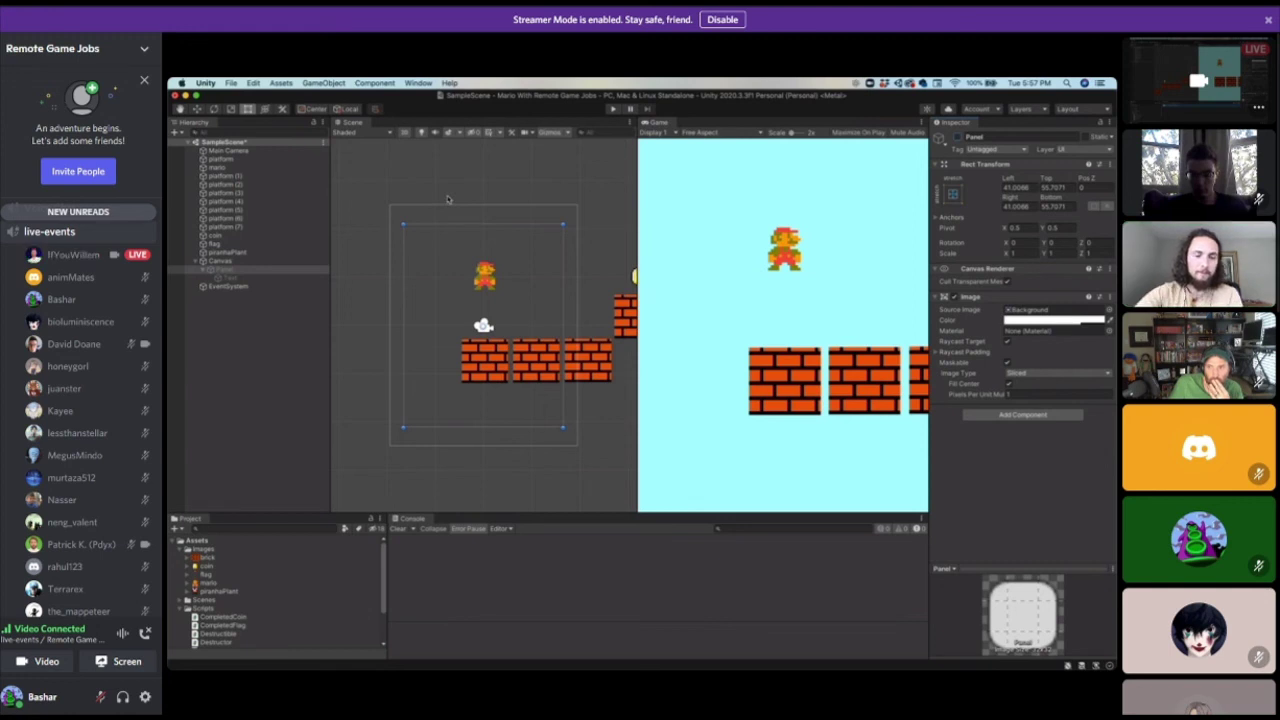
# Deactivate the mario object and reactivate it.
pyautogui.click(214, 167)
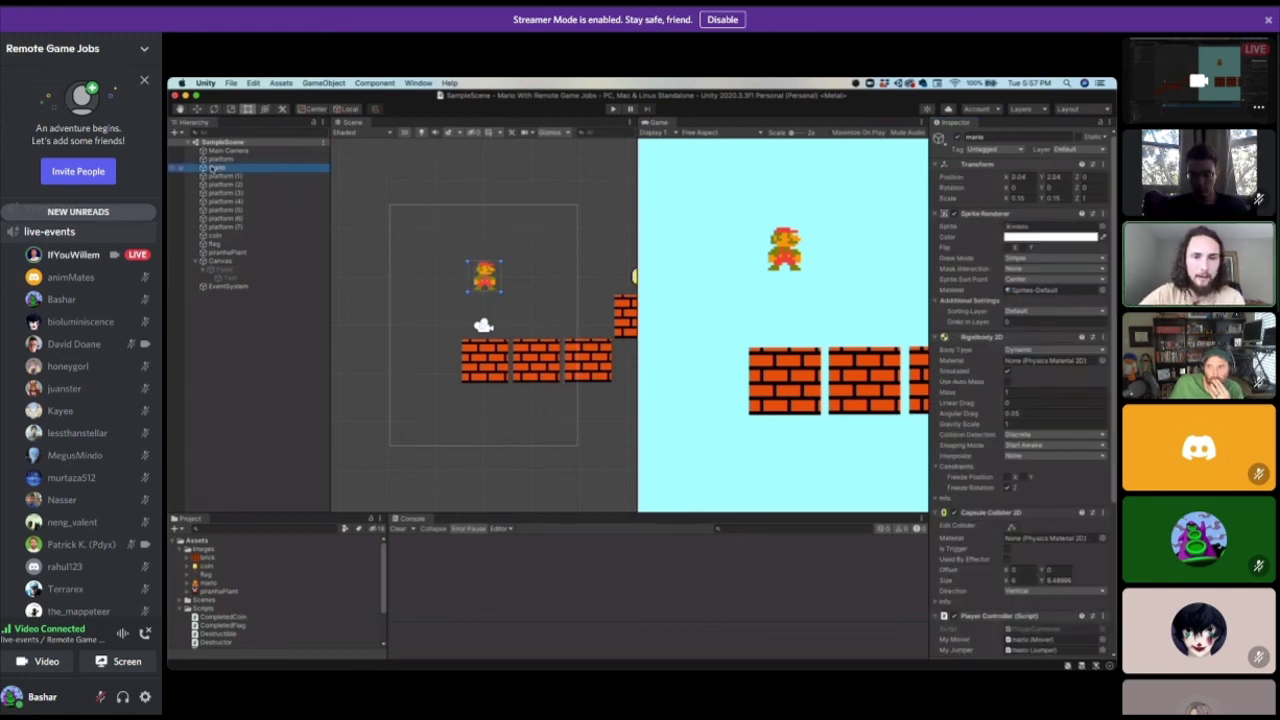
pyautogui.click(943, 136)
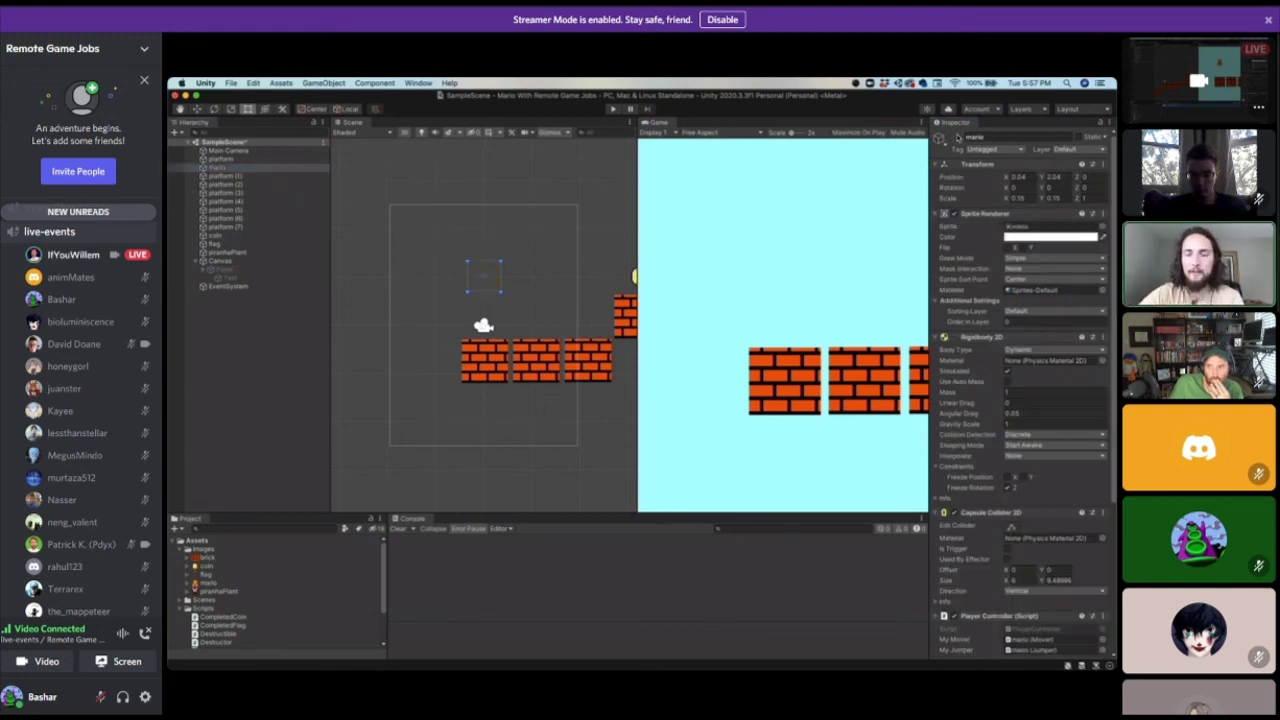
pyautogui.click(957, 137)
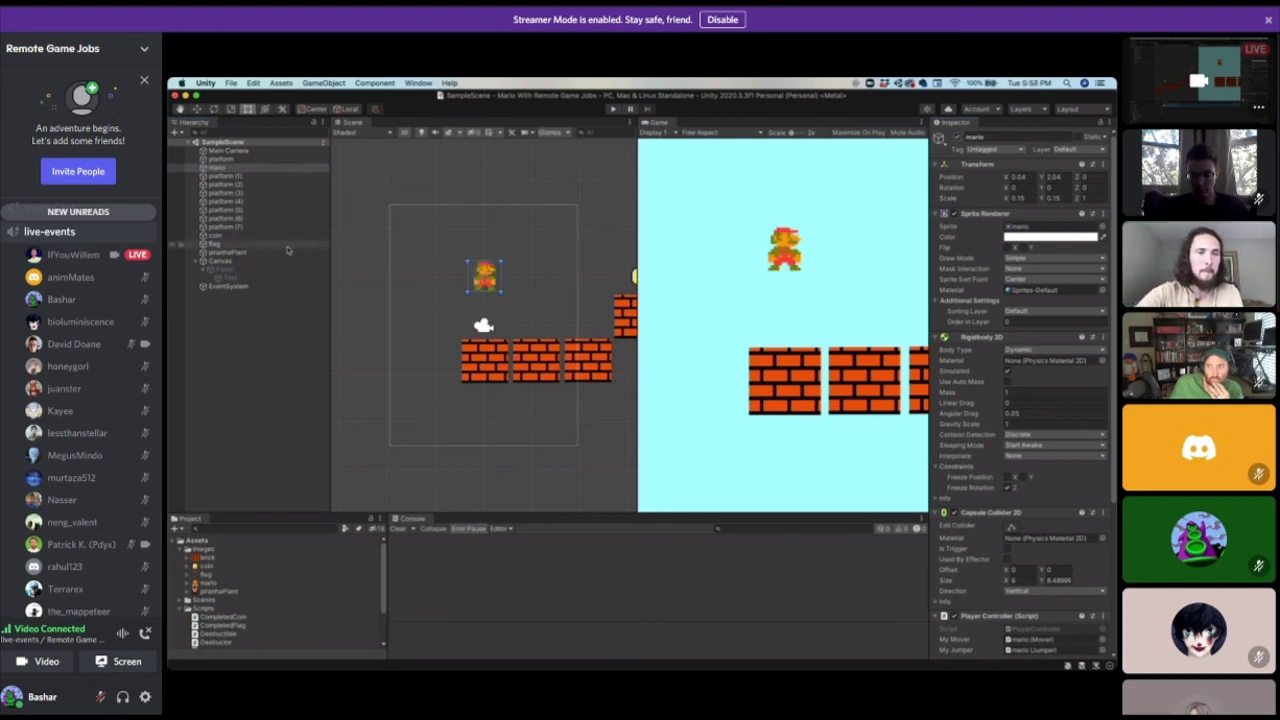
# Assign the Panel as the Win Screen of the flag's Completed Flag script and check the Text object's wording.
pyautogui.click(226, 245)
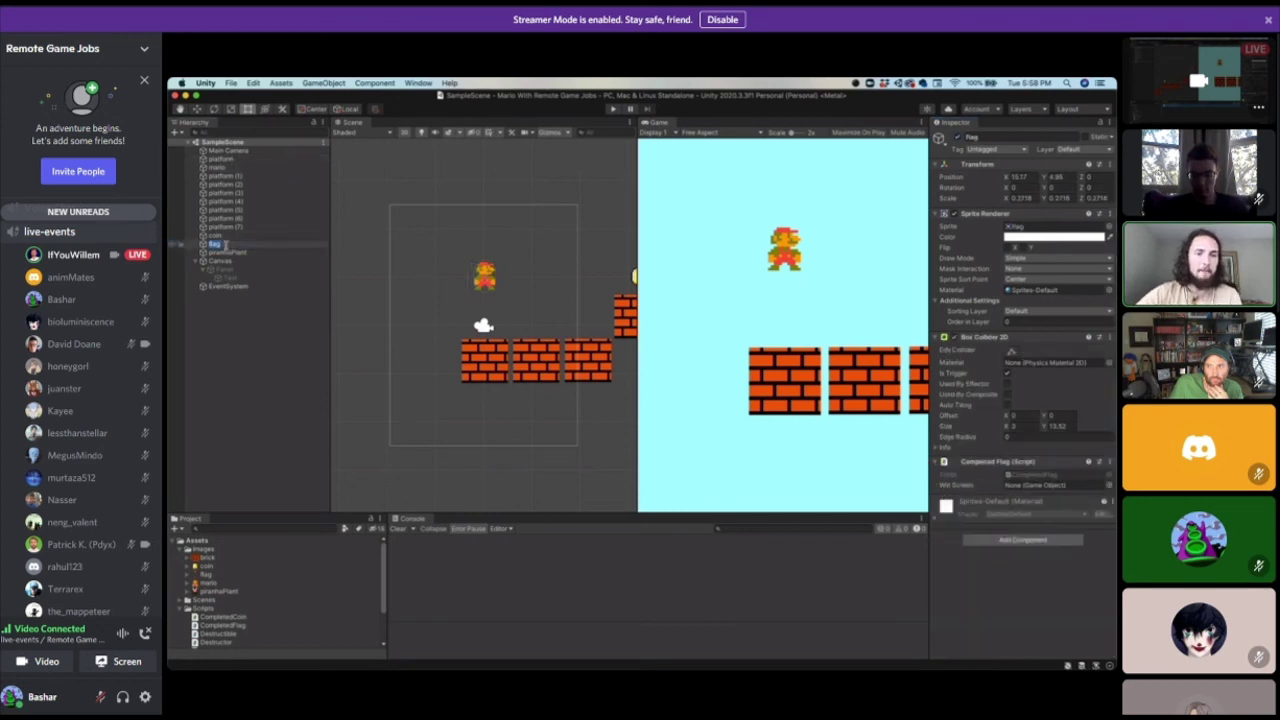
pyautogui.doubleClick(222, 245)
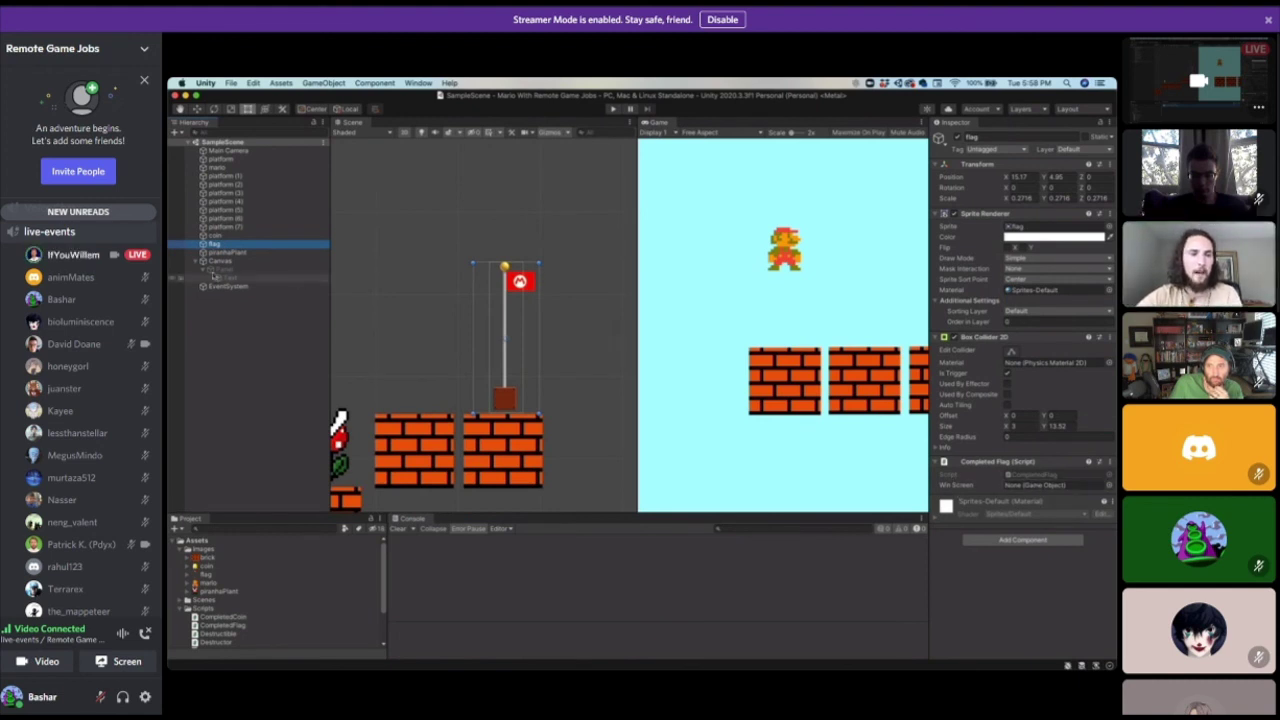
pyautogui.moveTo(1037, 508); pyautogui.dragTo(1040, 486)
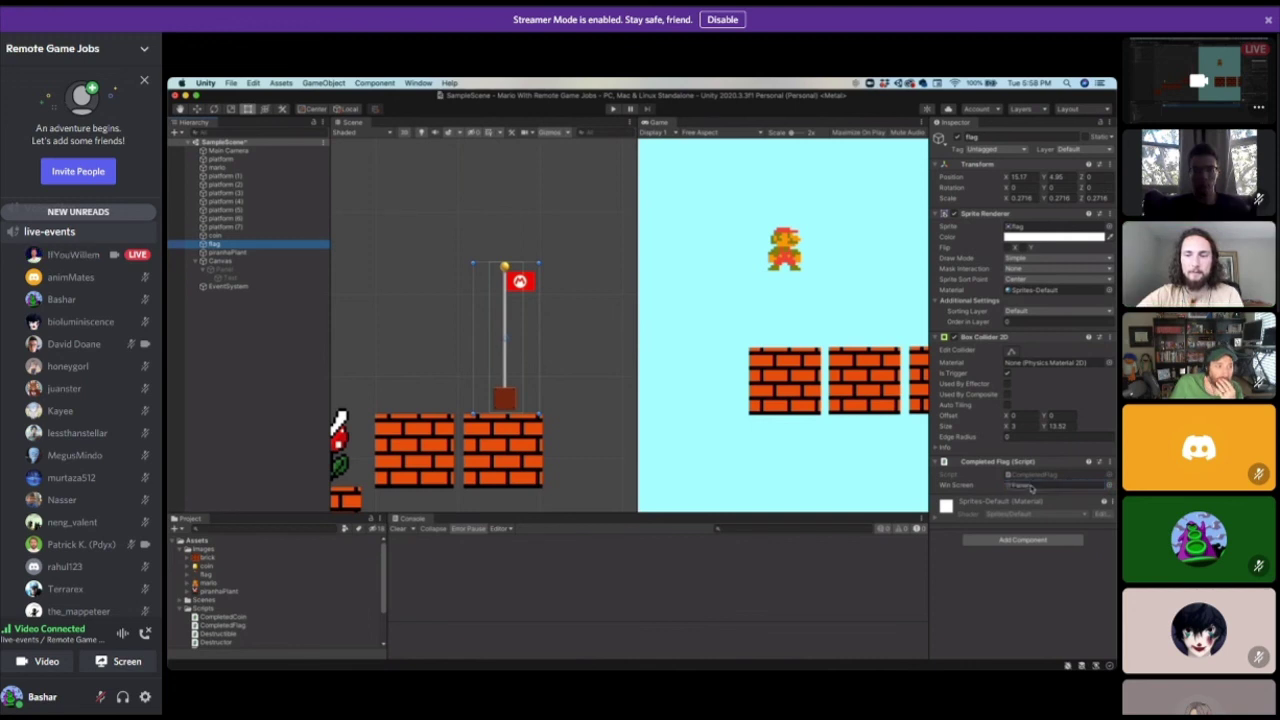
pyautogui.click(235, 278)
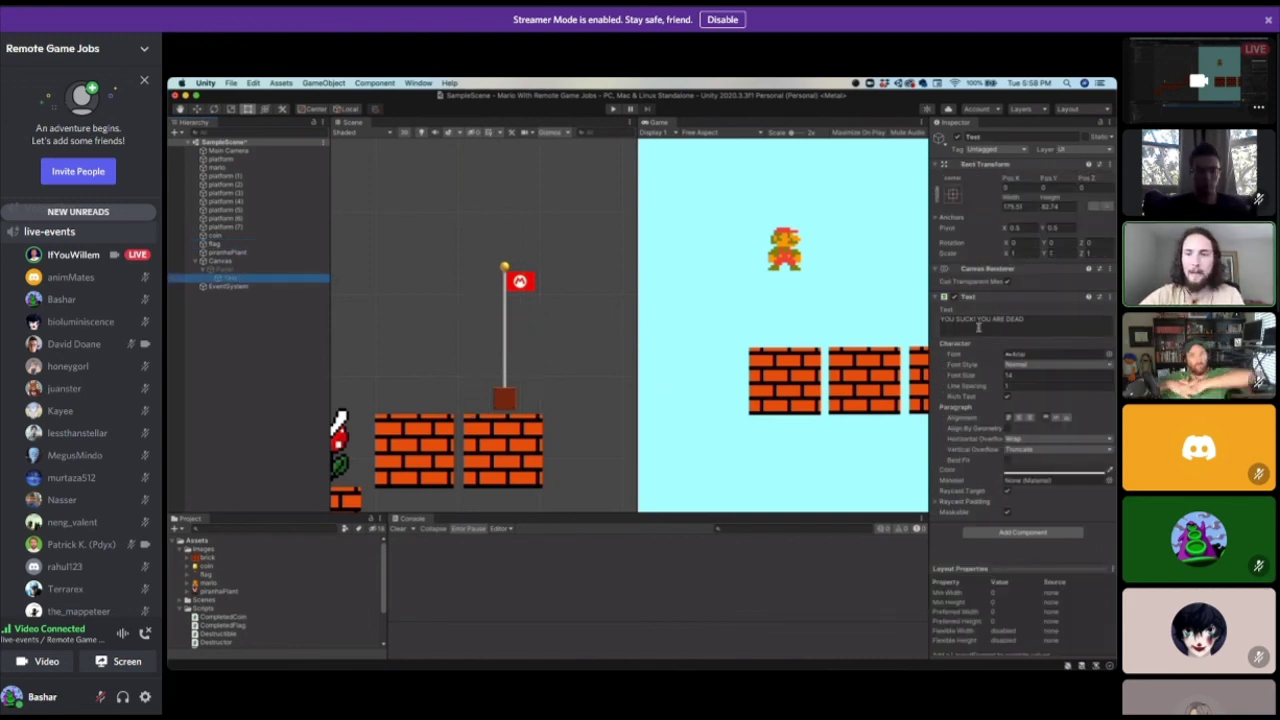
pyautogui.click(227, 244)
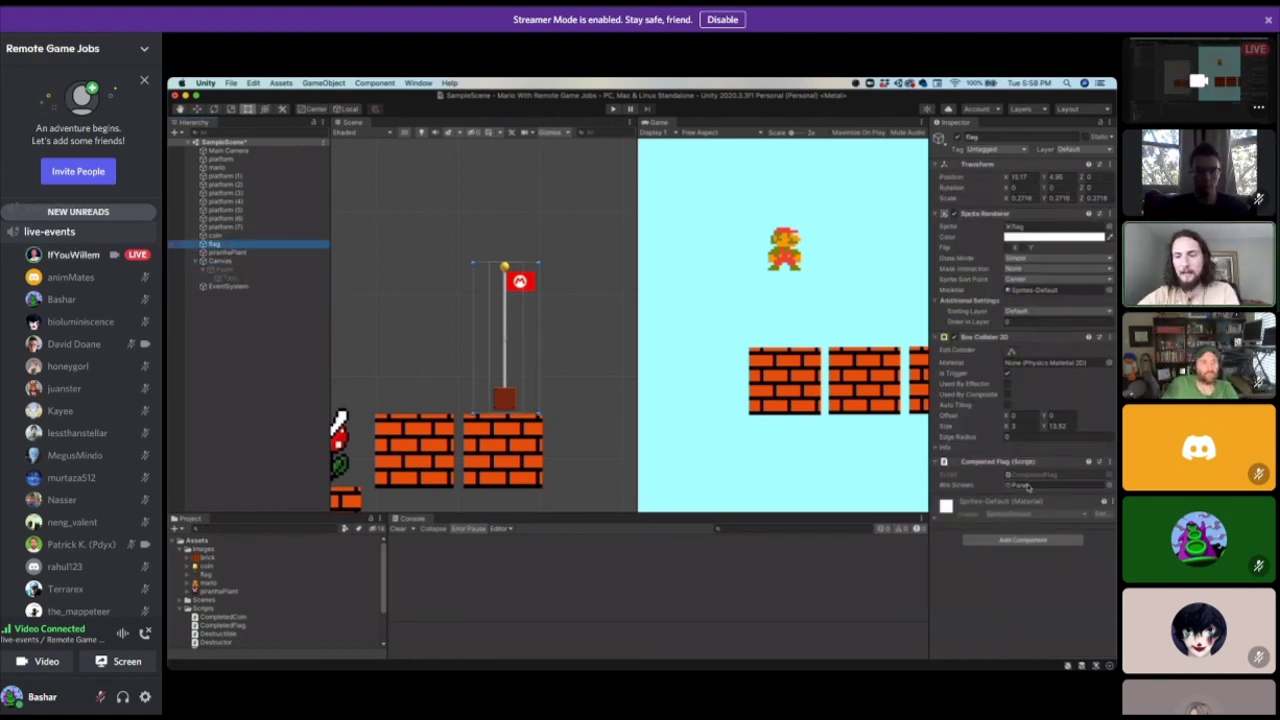
# Playtest the level by running and jumping Mario past the coin towards the piranha plant, and stop play mode.
pyautogui.click(612, 108)
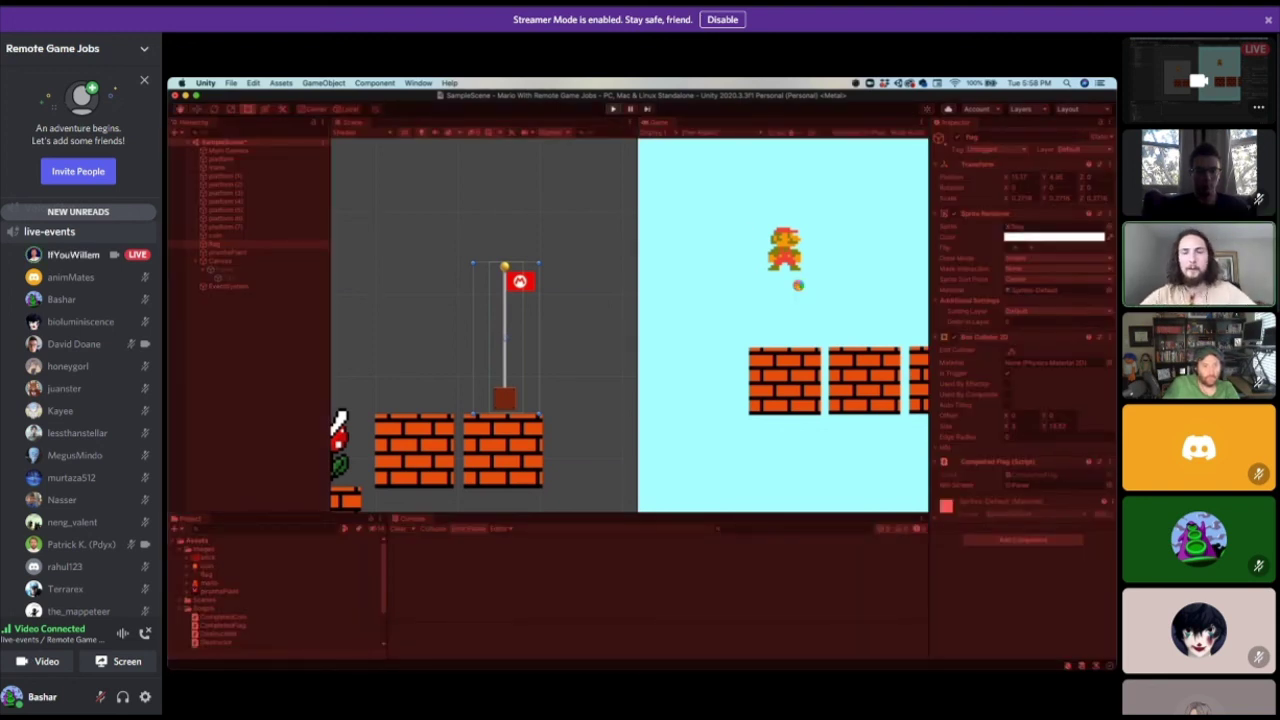
pyautogui.press('Right')
pyautogui.press('space')
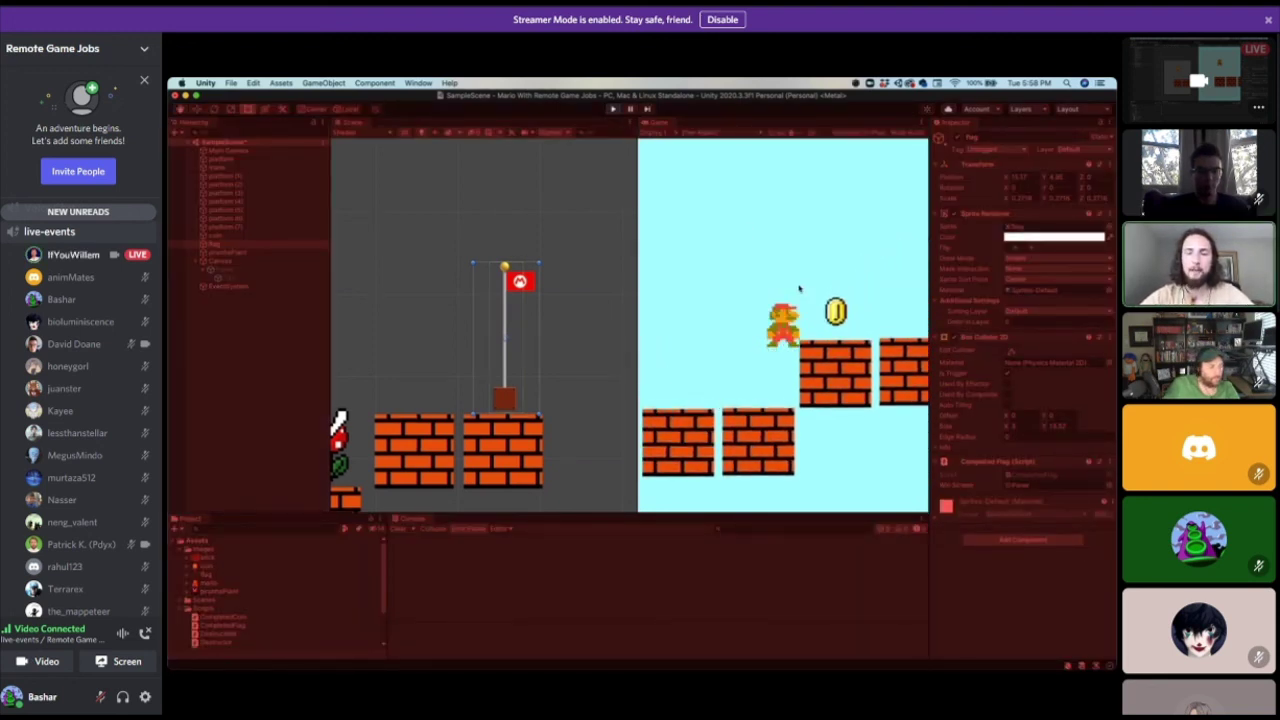
pyautogui.press('space')
pyautogui.press('Right')
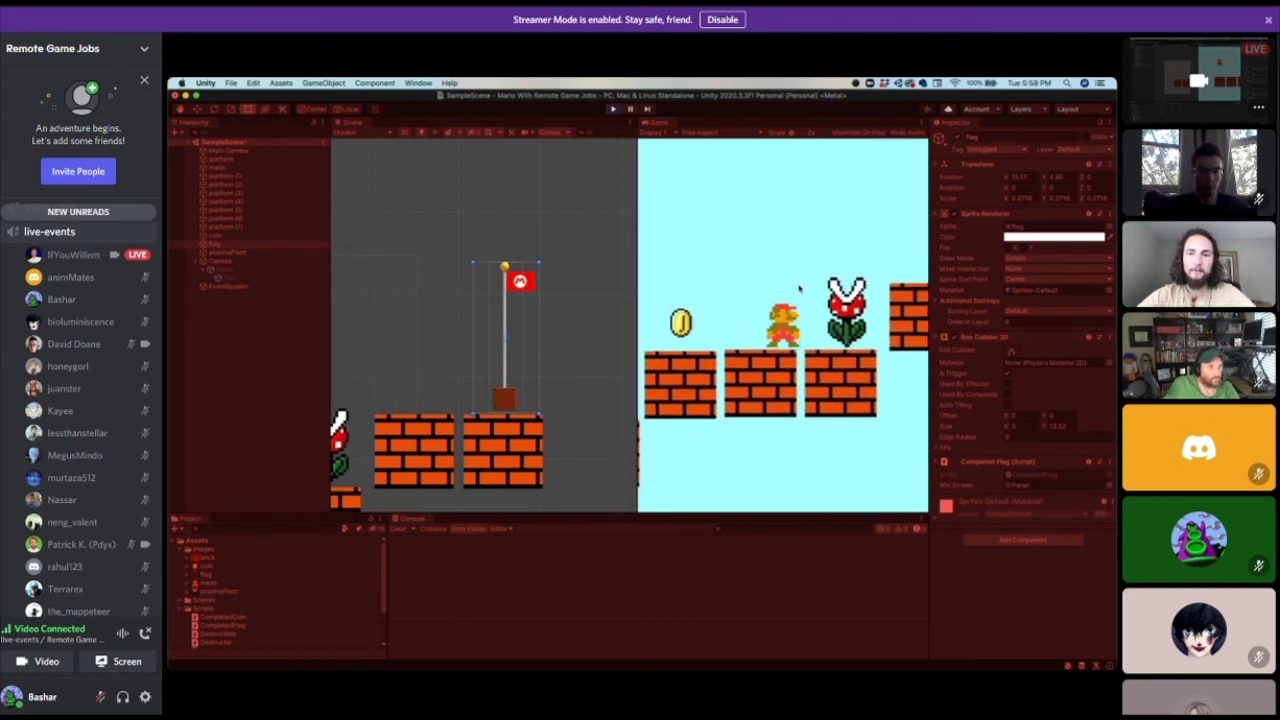
pyautogui.press('Left')
pyautogui.press('space')
pyautogui.press('Right')
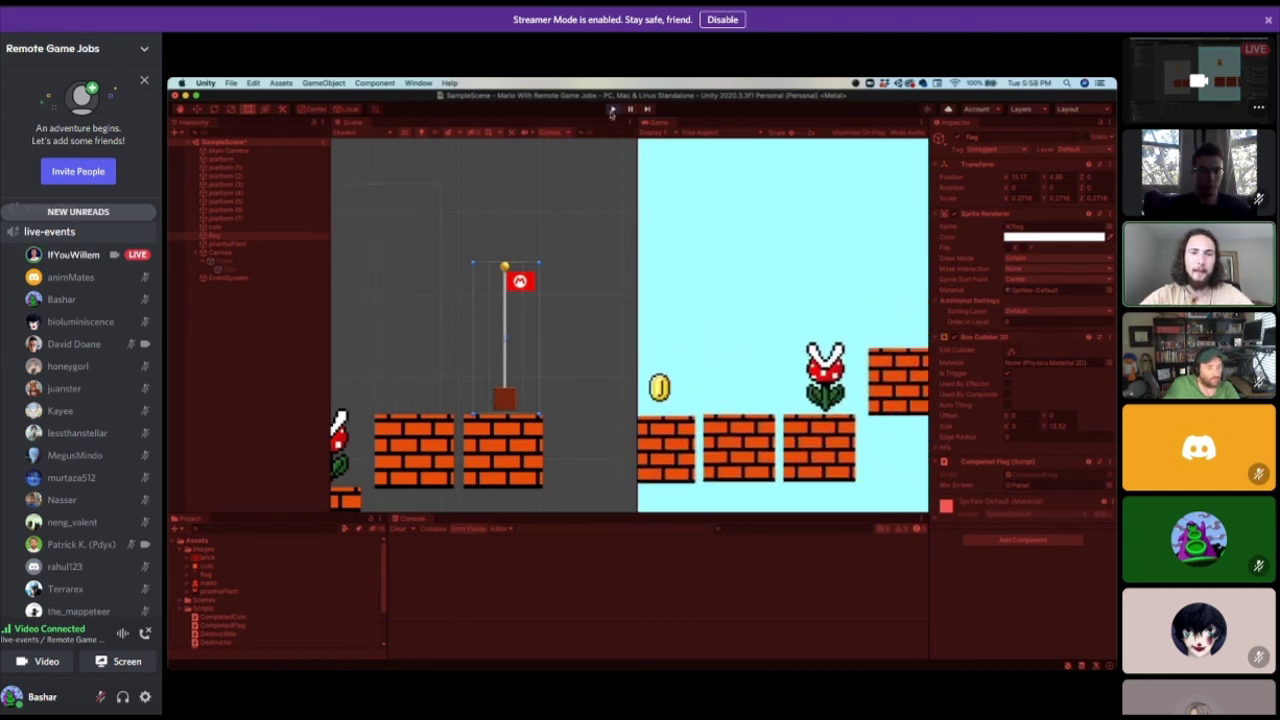
pyautogui.click(611, 109)
# Shrink the piranhaPlant to a scale of about 0.075 by 0.09 and place it on the platform beside the coin's platform.
pyautogui.doubleClick(226, 252)
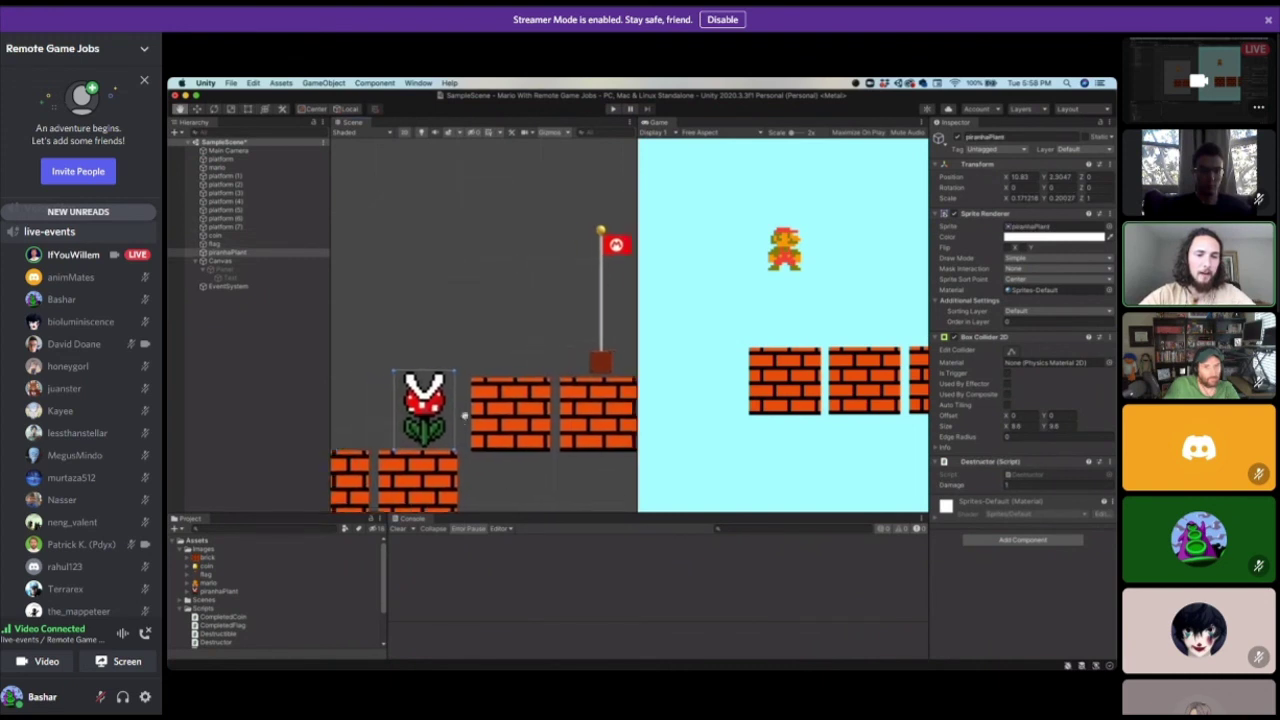
pyautogui.moveTo(458, 371); pyautogui.dragTo(407, 429)
pyautogui.moveTo(447, 437); pyautogui.dragTo(585, 391, button='middle')
pyautogui.moveTo(540, 385); pyautogui.dragTo(472, 380)
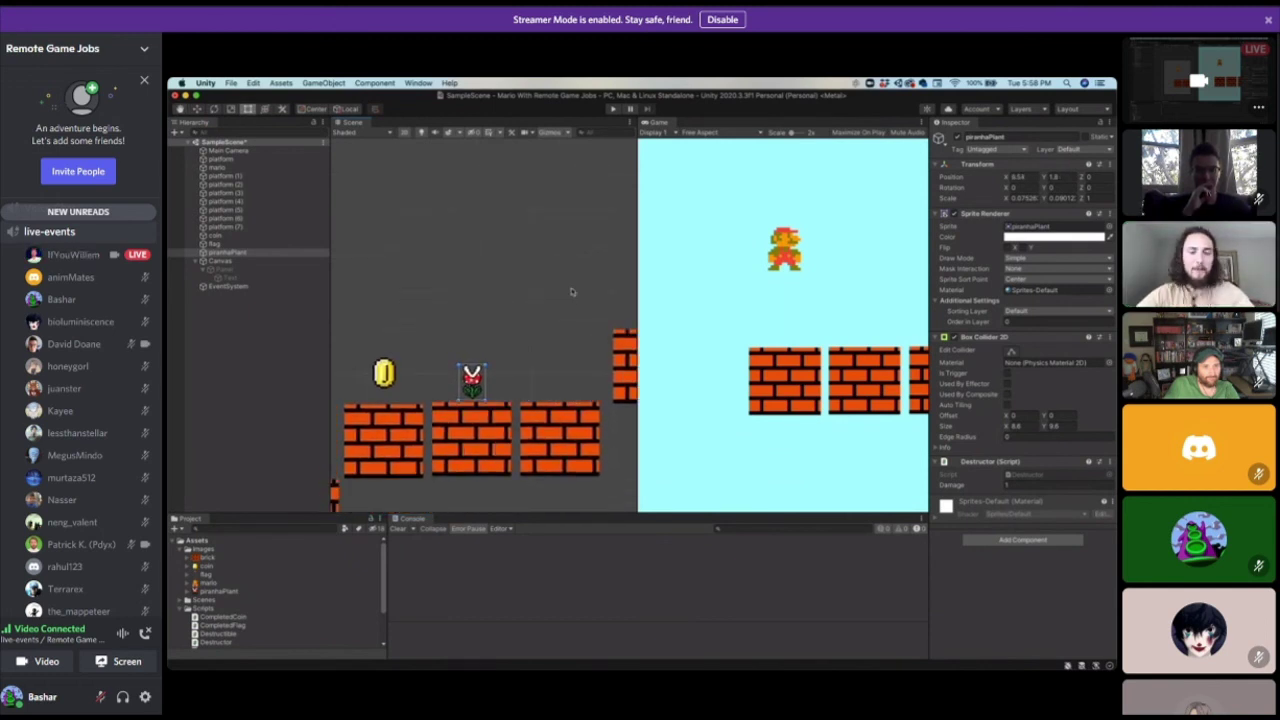
# Playtest the level again, taking Mario through the coin and over the piranha plant to the flag, and stop play mode.
pyautogui.click(612, 109)
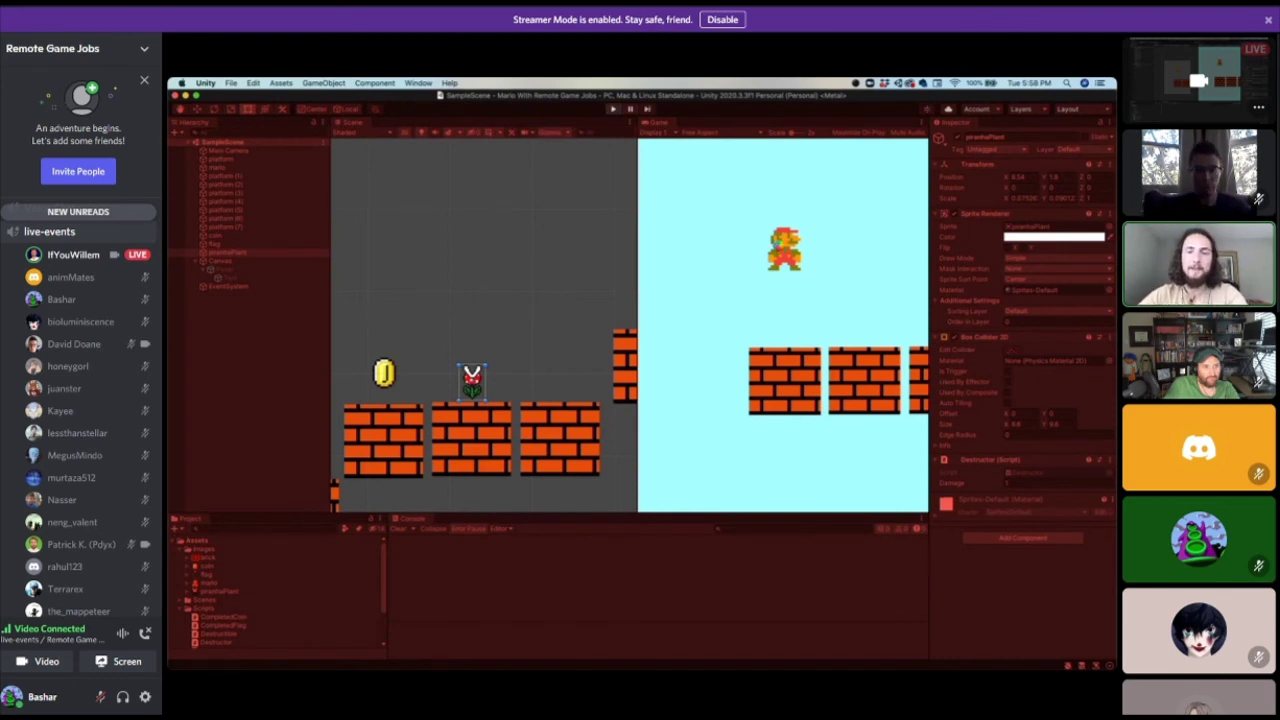
pyautogui.press('Right')
pyautogui.press('Right')
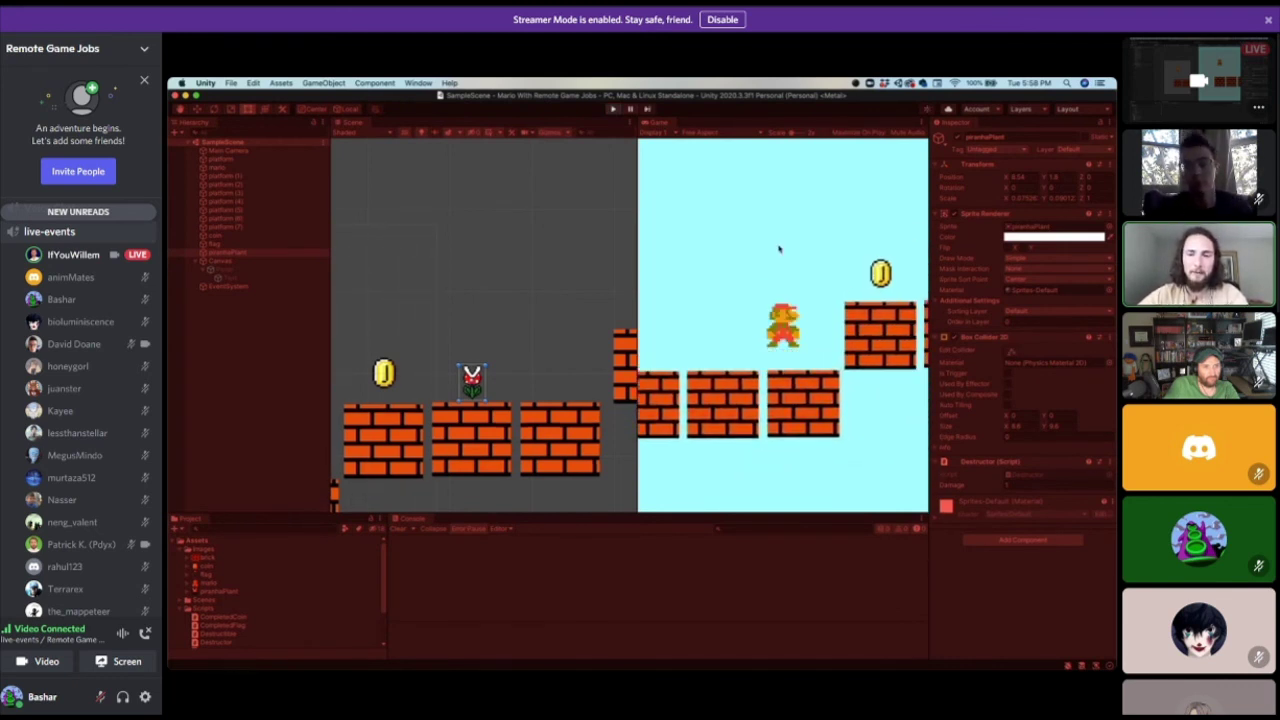
pyautogui.press('Right')
pyautogui.press('space')
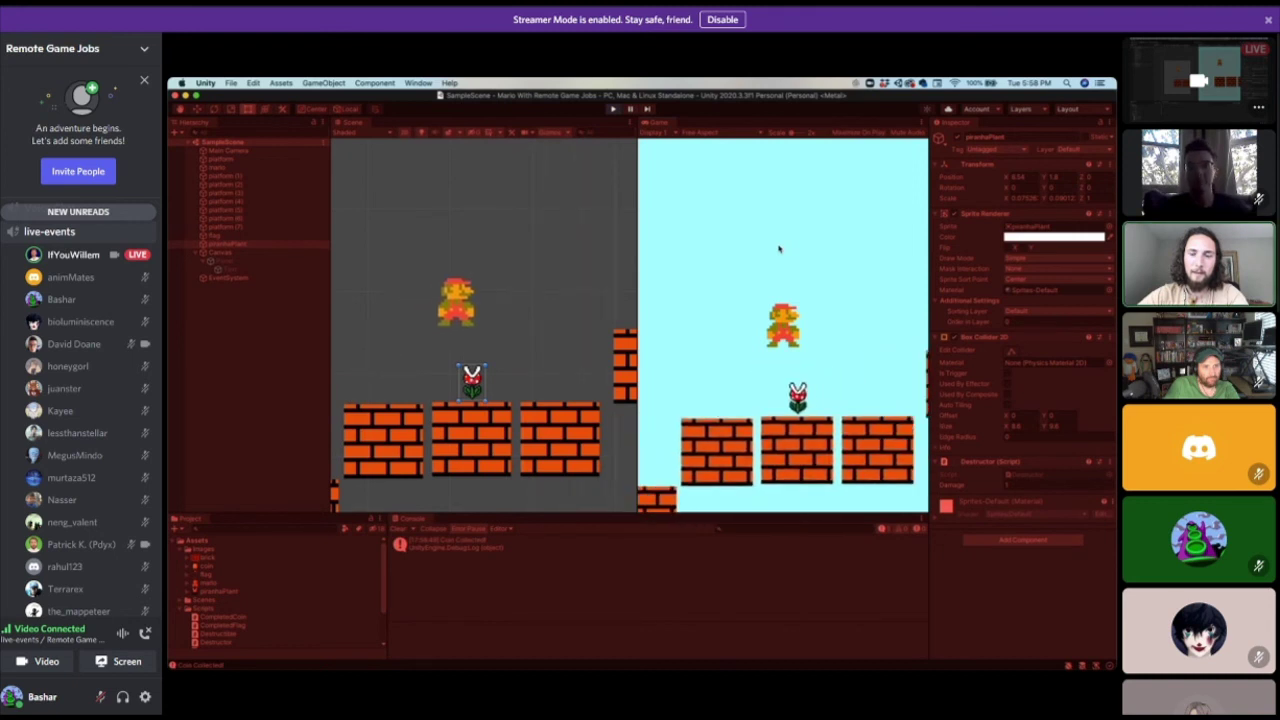
pyautogui.press('space')
pyautogui.press('Right')
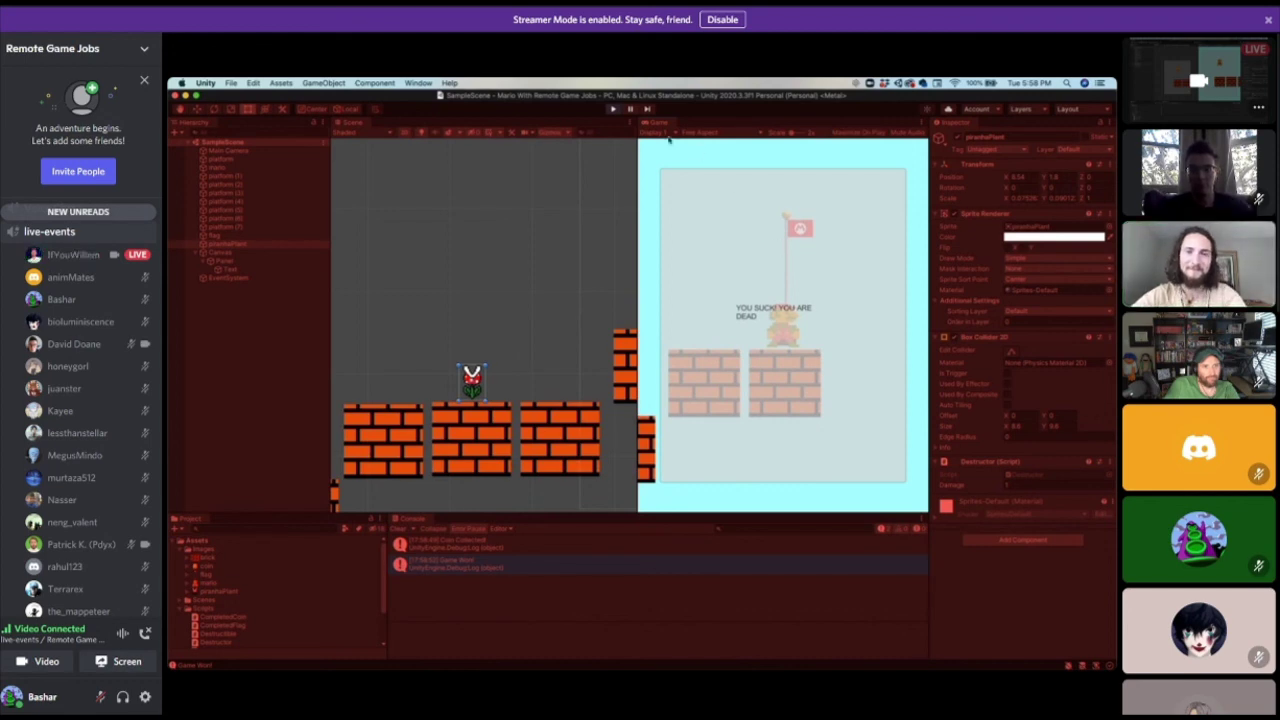
pyautogui.click(612, 109)
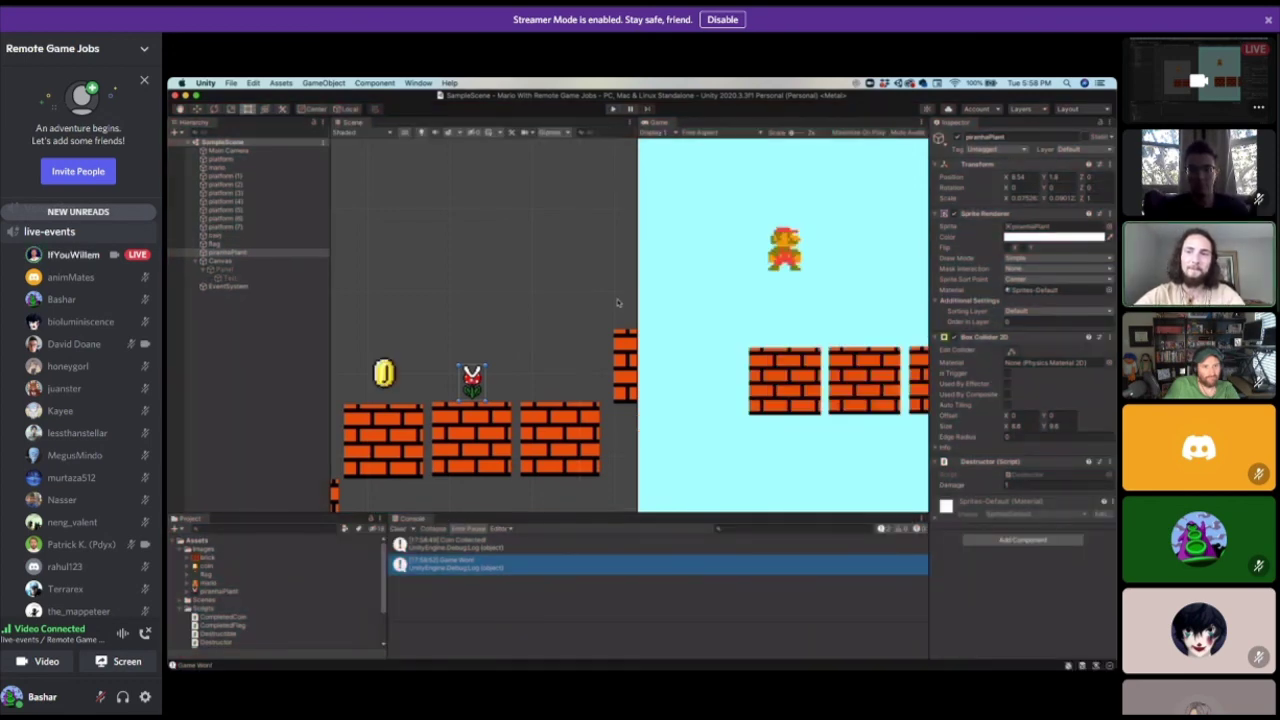
# Switch to Visual Studio and review the fields and Update method in PlayerController.cs.
pyautogui.hotkey('ctrl', 'Up')
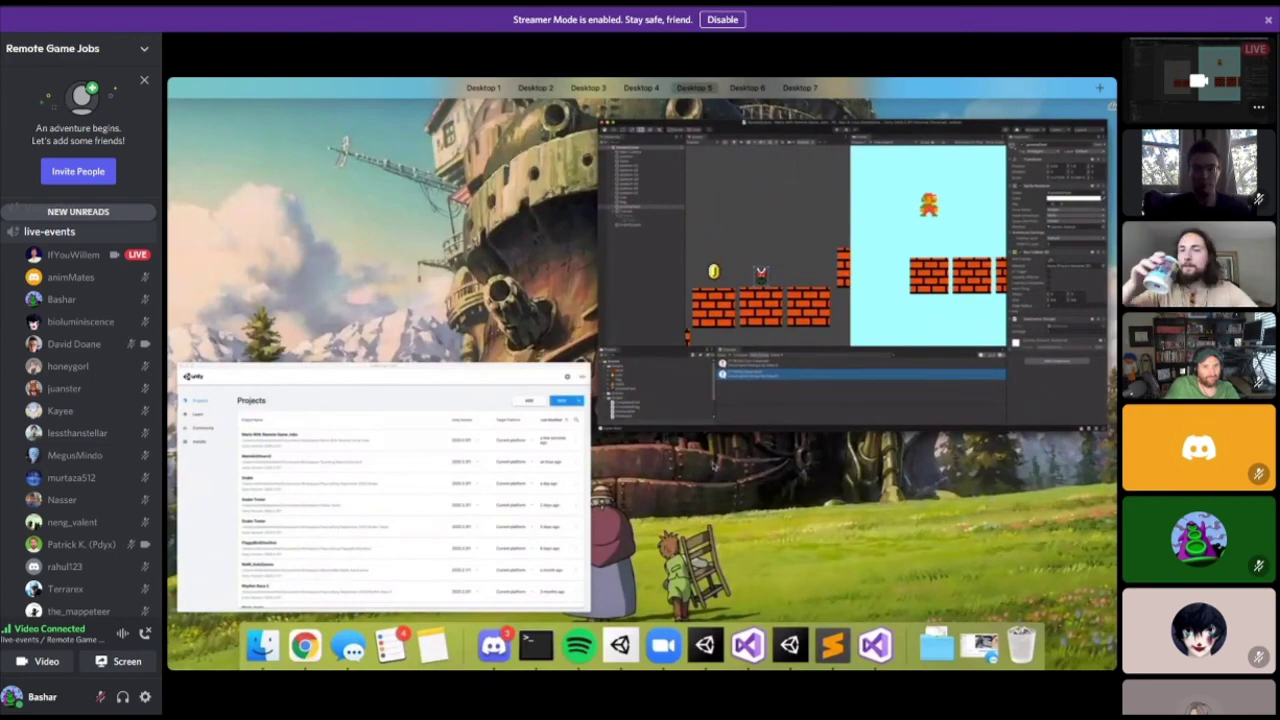
pyautogui.hotkey('ctrl', 'Right')
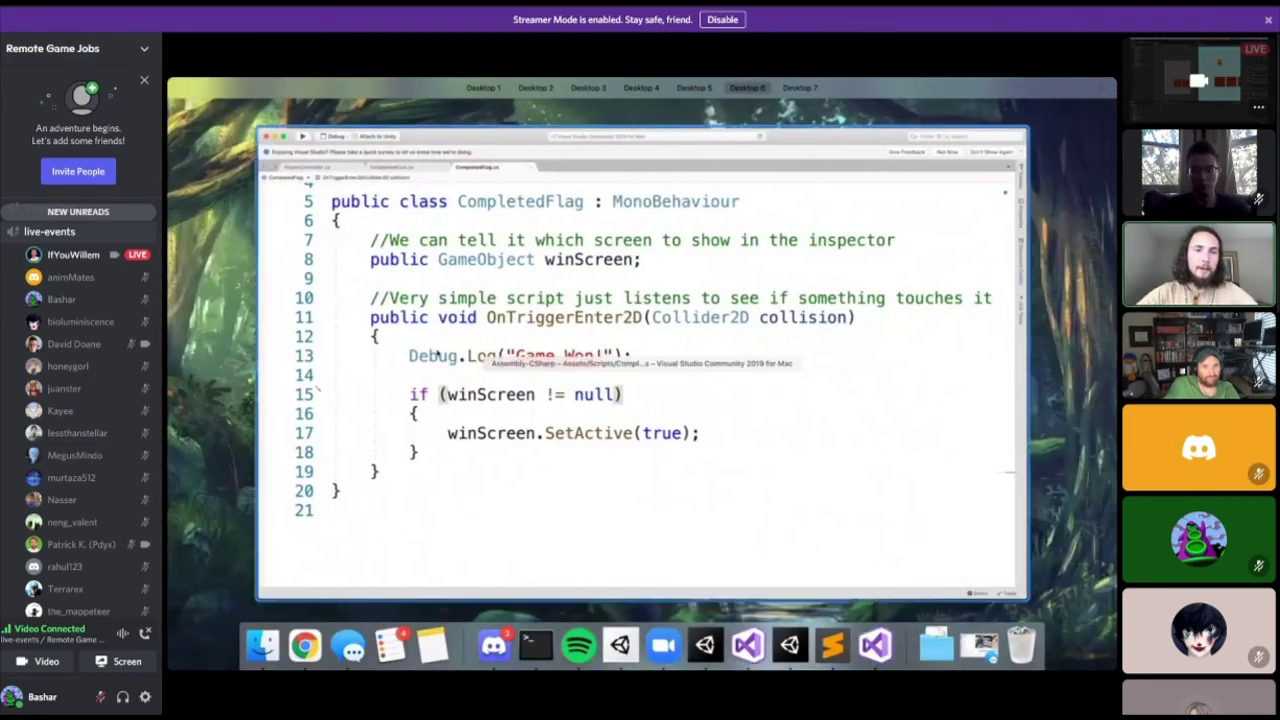
pyautogui.click(436, 355)
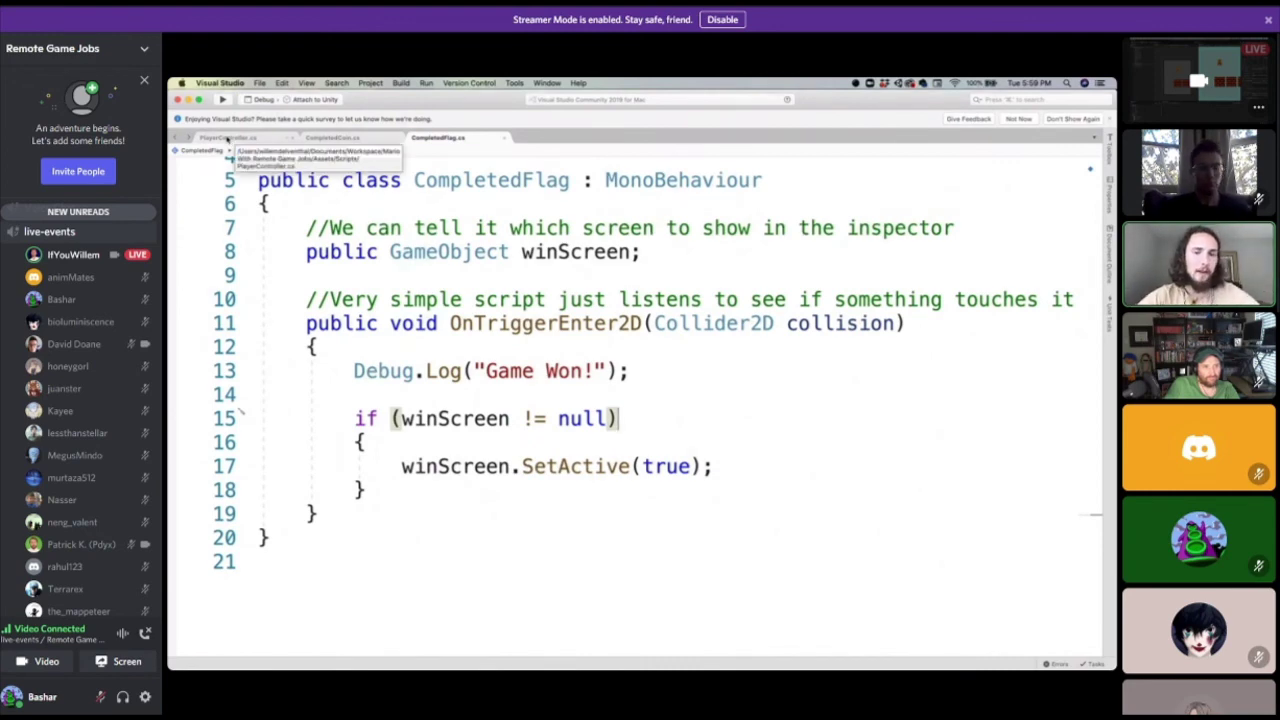
pyautogui.click(228, 138)
pyautogui.scroll(8, 534, 374)
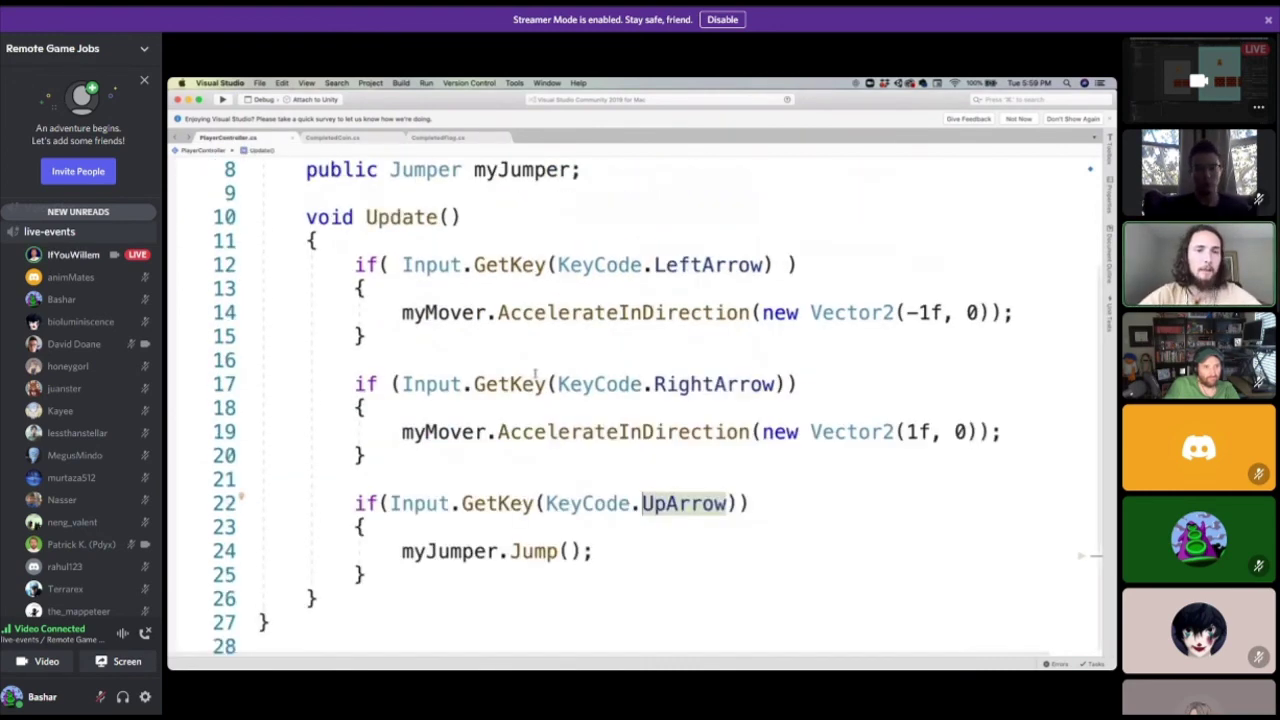
# Switch to Finder and open CompletedPlayerController.cs from the Scripts folder in Sublime Text.
pyautogui.hotkey('ctrl', 'Up')
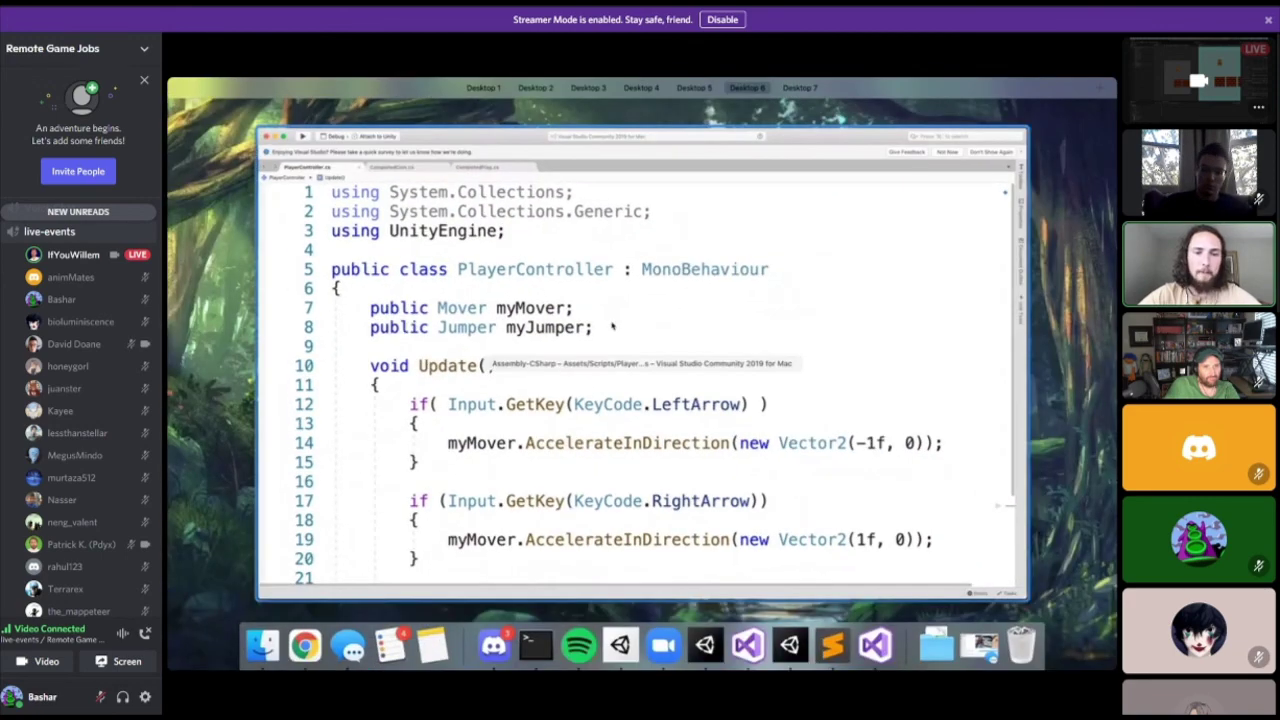
pyautogui.hotkey('ctrl', 'Up')
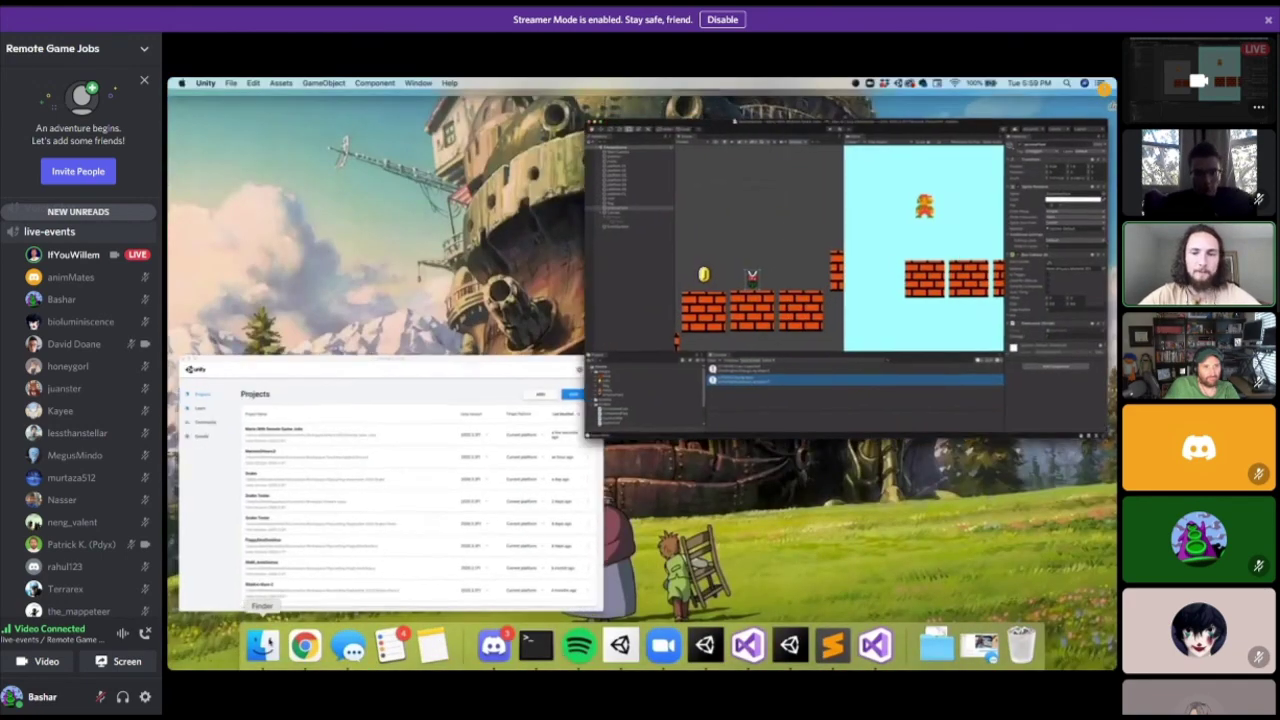
pyautogui.click(263, 648)
pyautogui.doubleClick(560, 171)
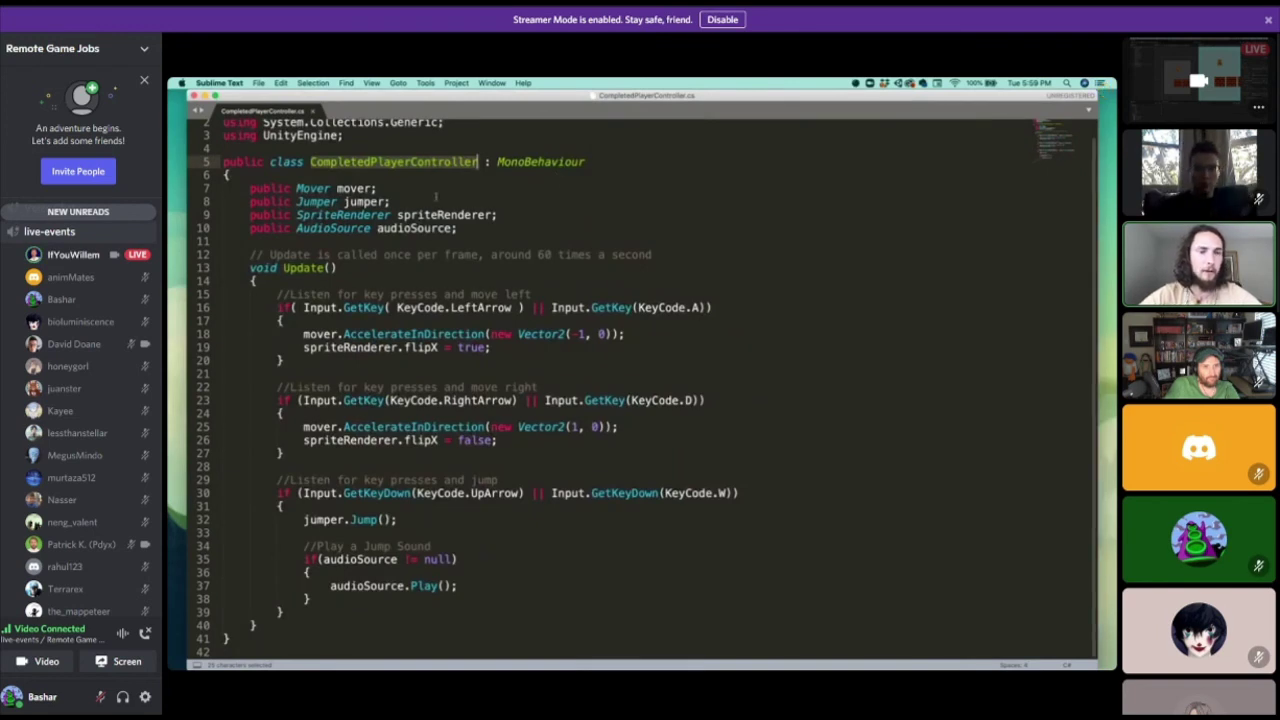
# Examine the spriteRenderer and audioSource declarations in CompletedPlayerController and where each one is used.
pyautogui.scroll(1, 381, 548)
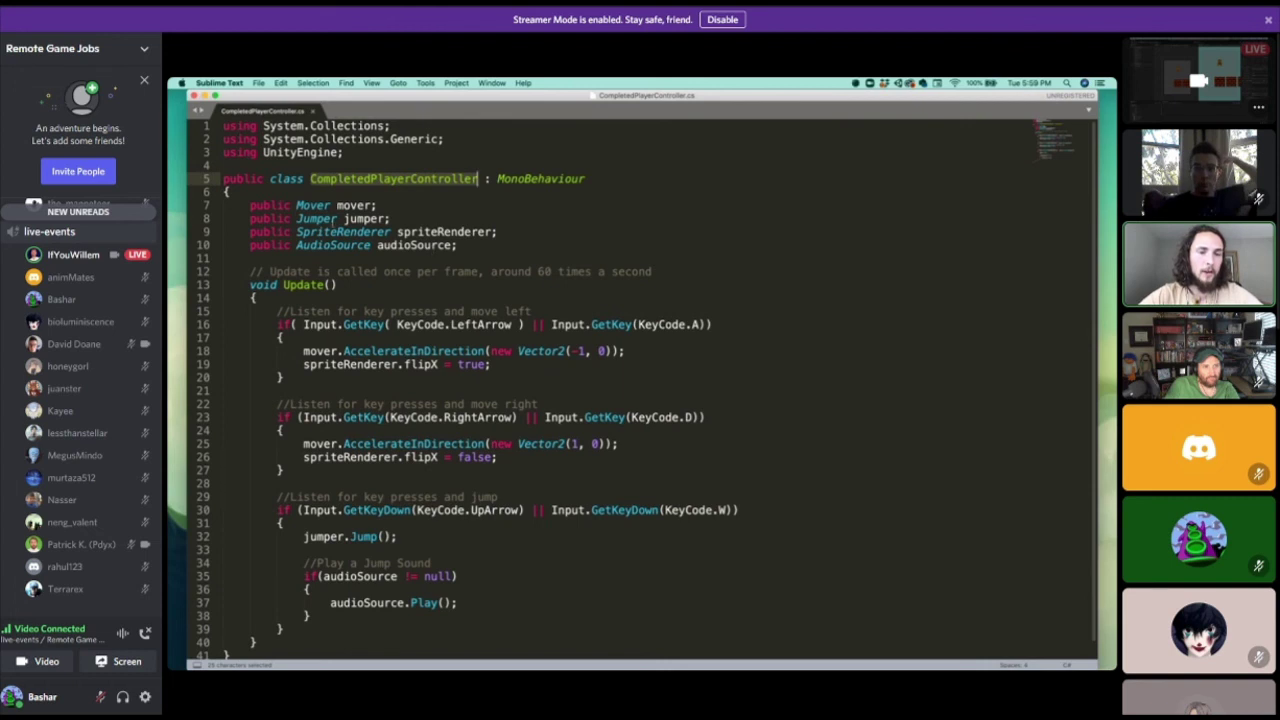
pyautogui.doubleClick(440, 232)
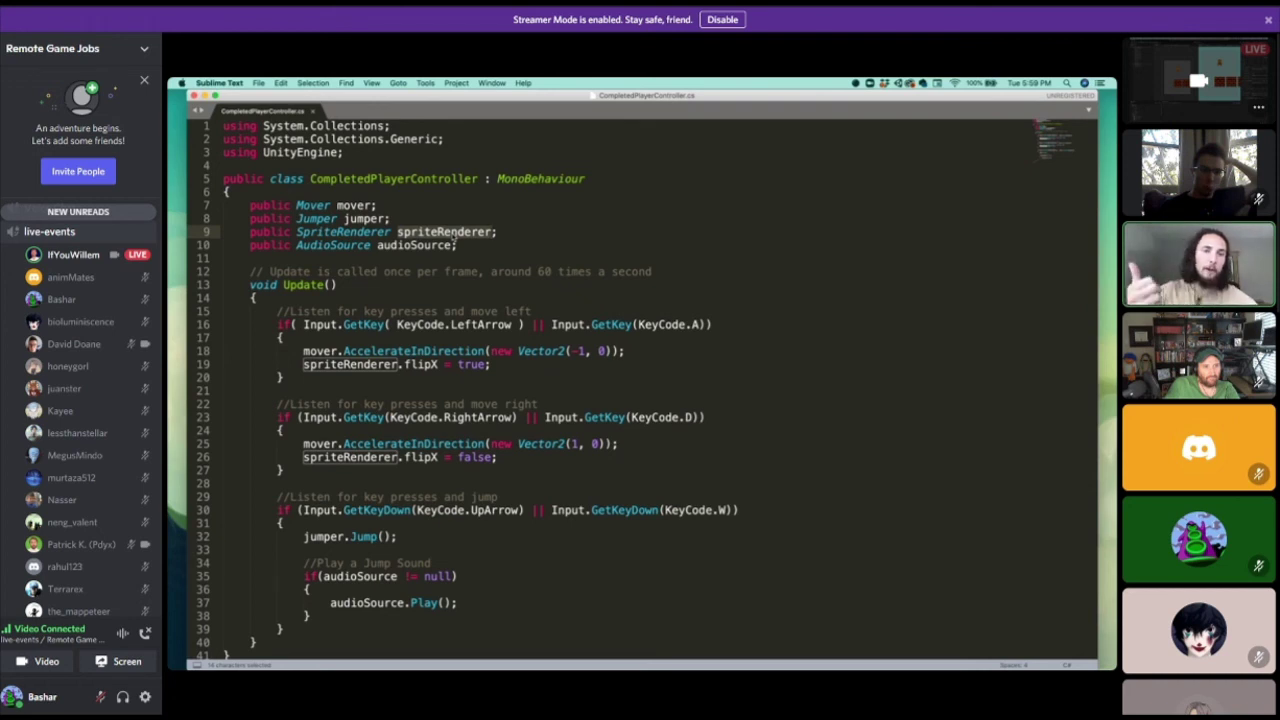
pyautogui.doubleClick(334, 245)
pyautogui.doubleClick(380, 245)
pyautogui.doubleClick(368, 245)
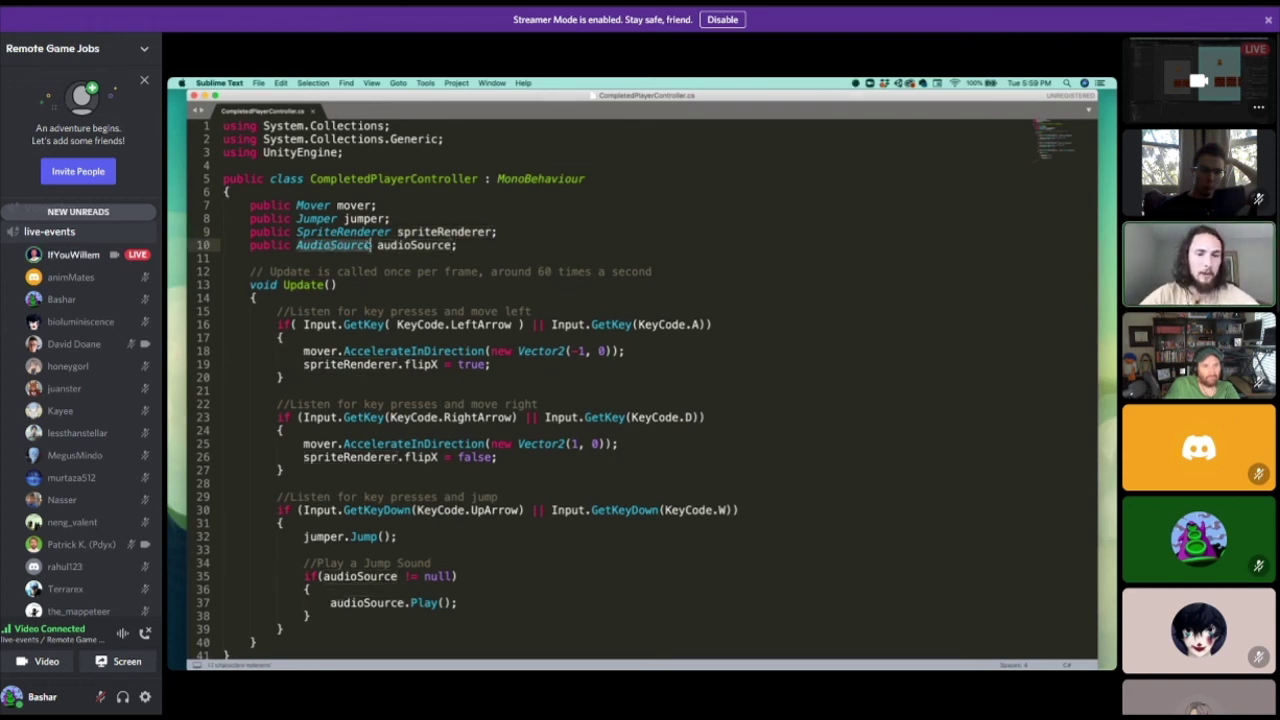
pyautogui.doubleClick(380, 245)
pyautogui.doubleClick(368, 245)
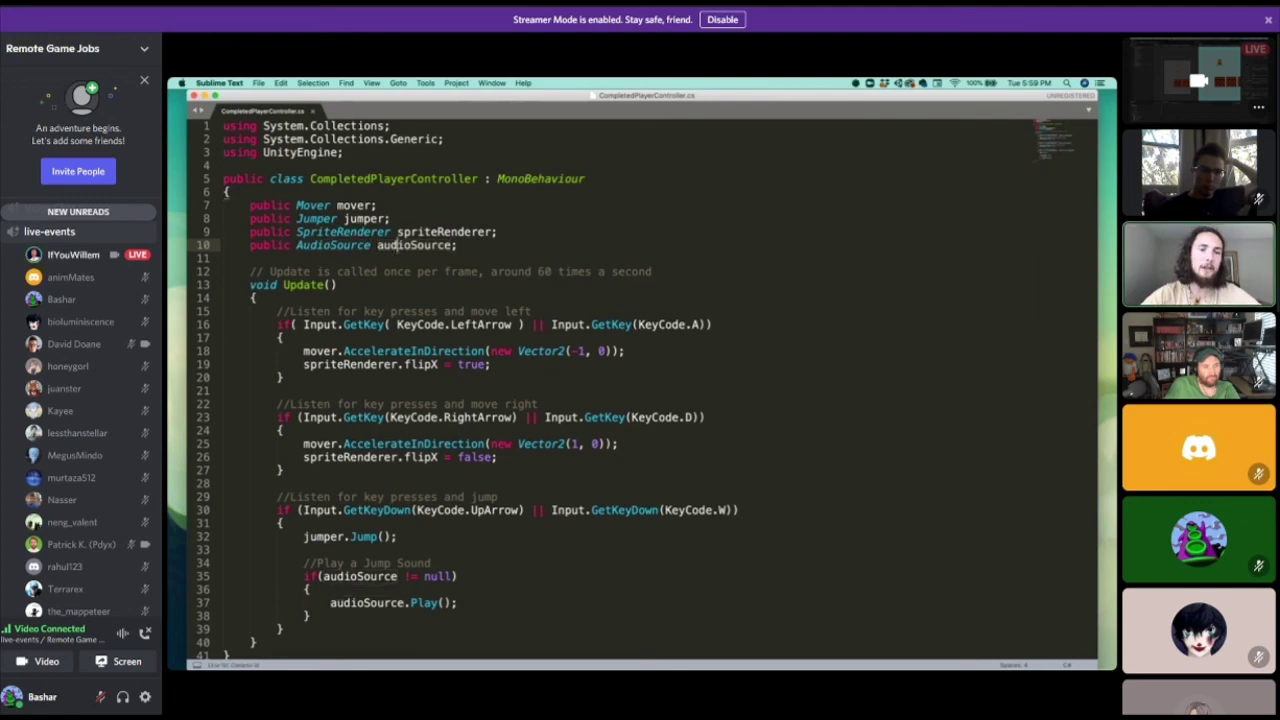
pyautogui.doubleClick(392, 245)
pyautogui.hotkey('ctrl', 'Left')
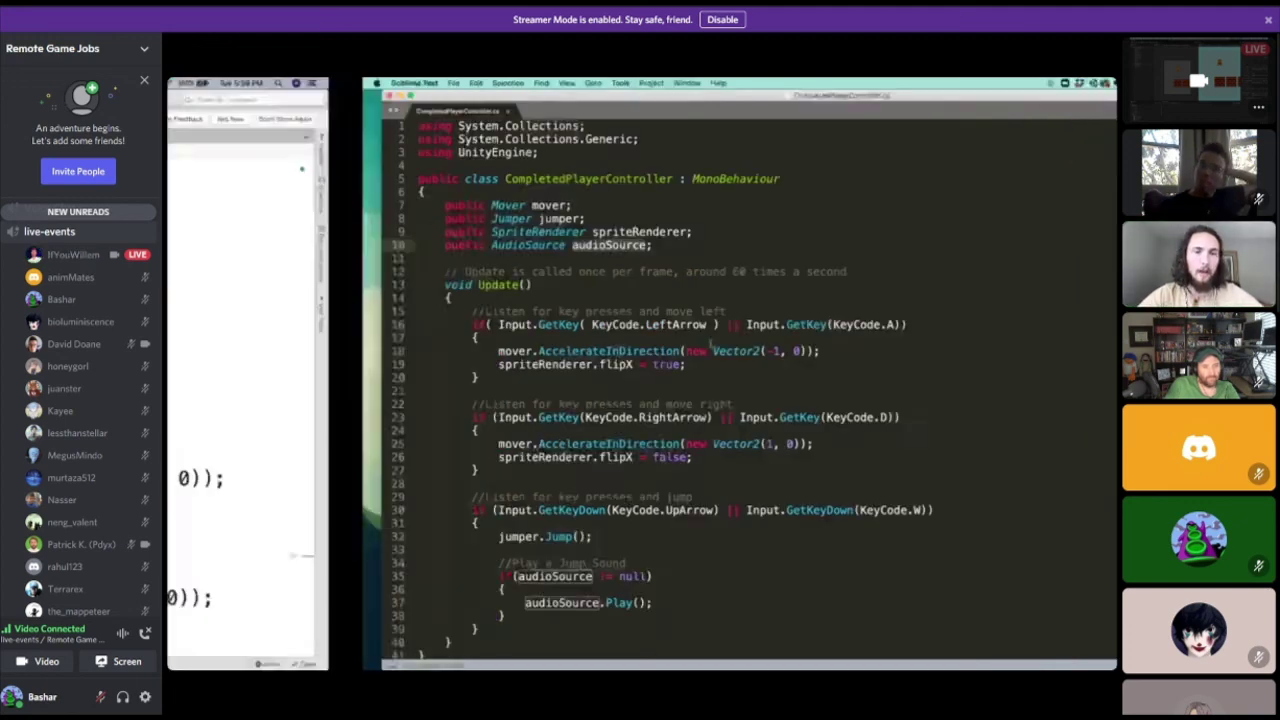
pyautogui.hotkey('ctrl', 'Left')
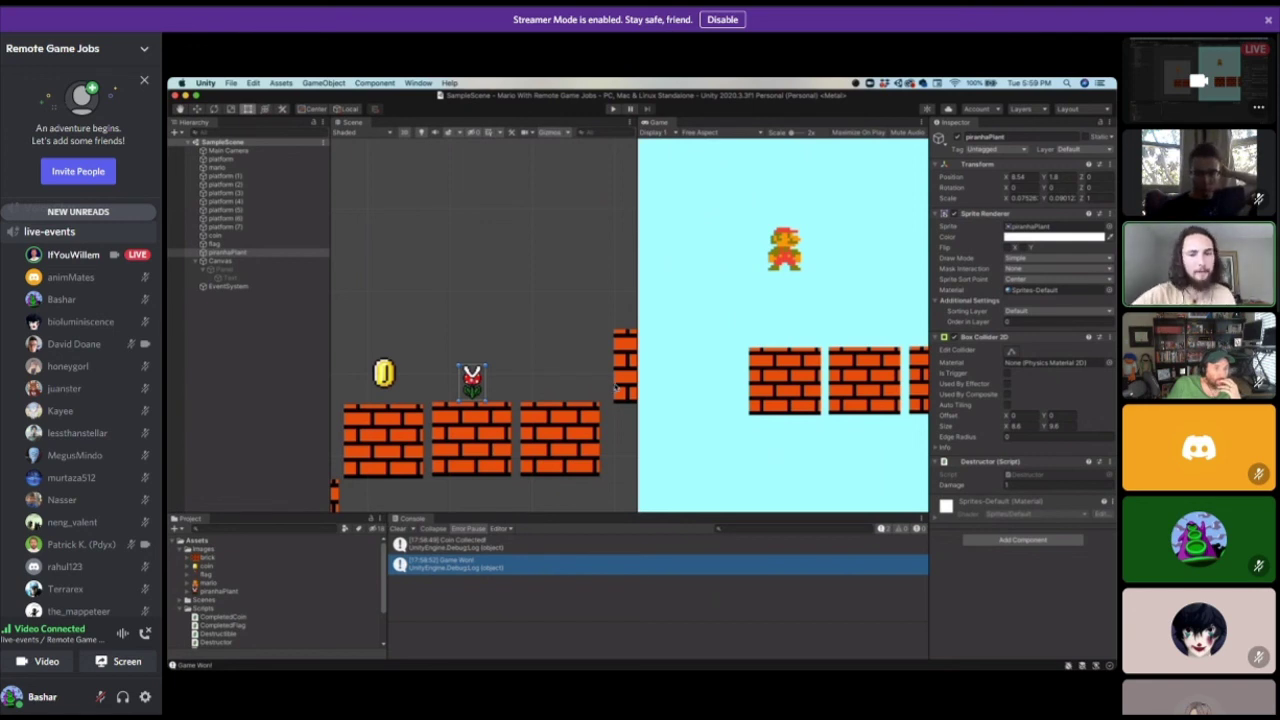
pyautogui.scroll(-5, 560, 335)
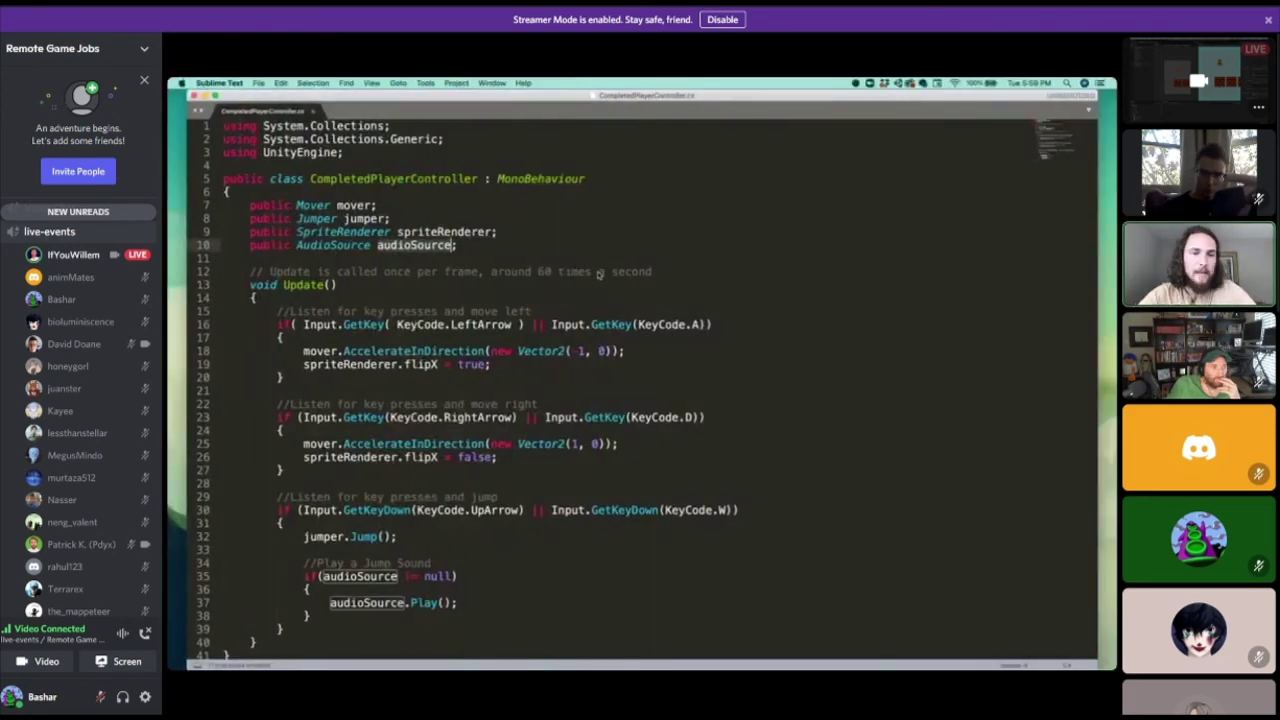
# Read the comments in CompletedPlayerController explaining the Update method, the left-movement check and the jump sound.
pyautogui.tripleClick(380, 272)
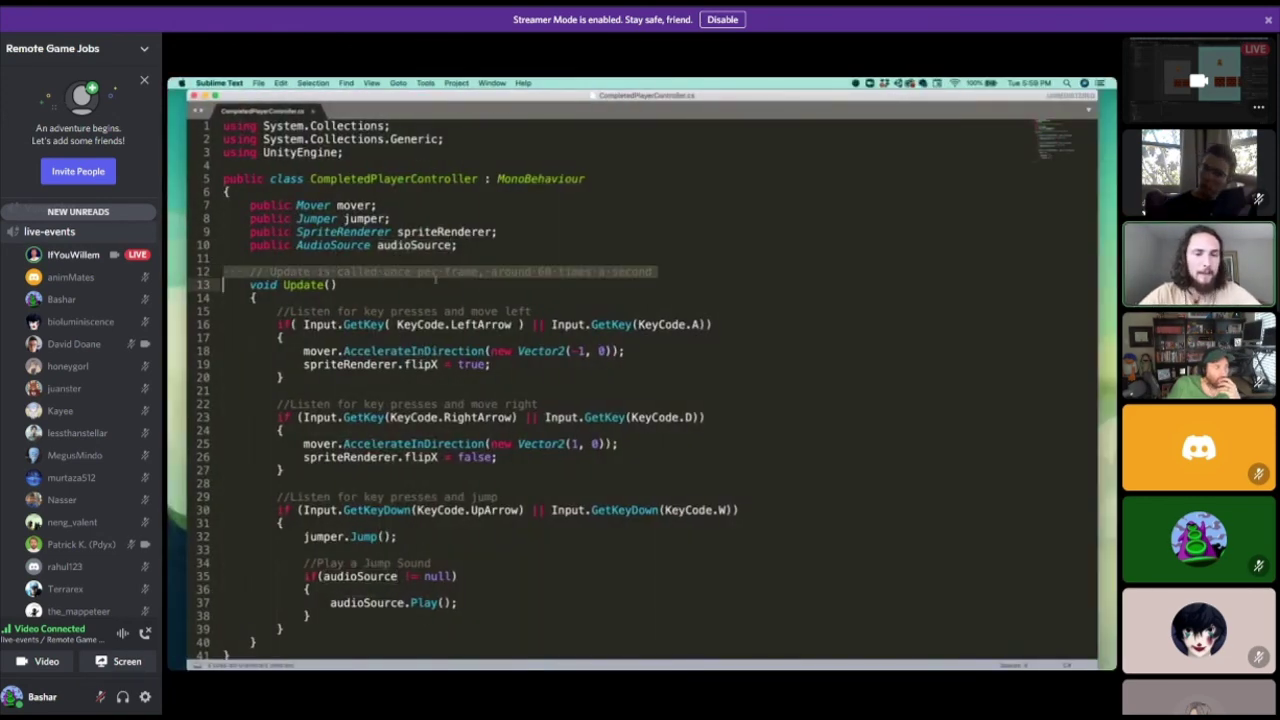
pyautogui.tripleClick(362, 311)
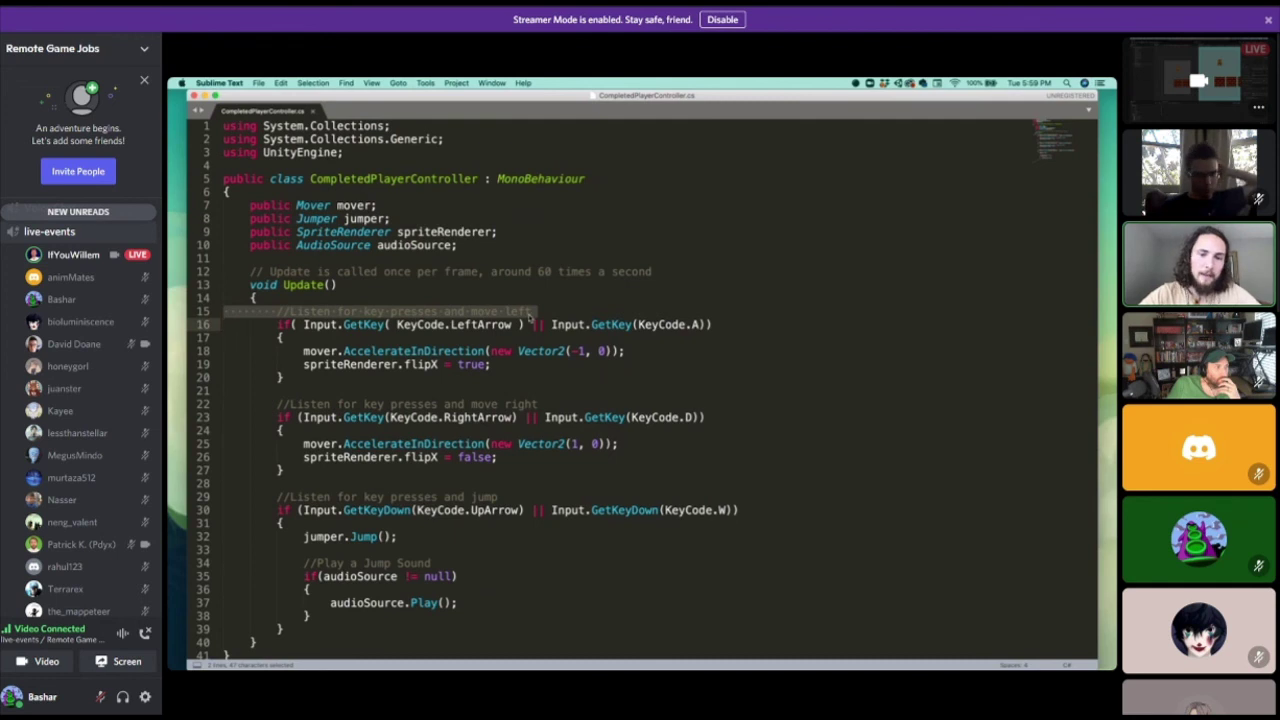
pyautogui.scroll(-1, 450, 430)
pyautogui.doubleClick(354, 546)
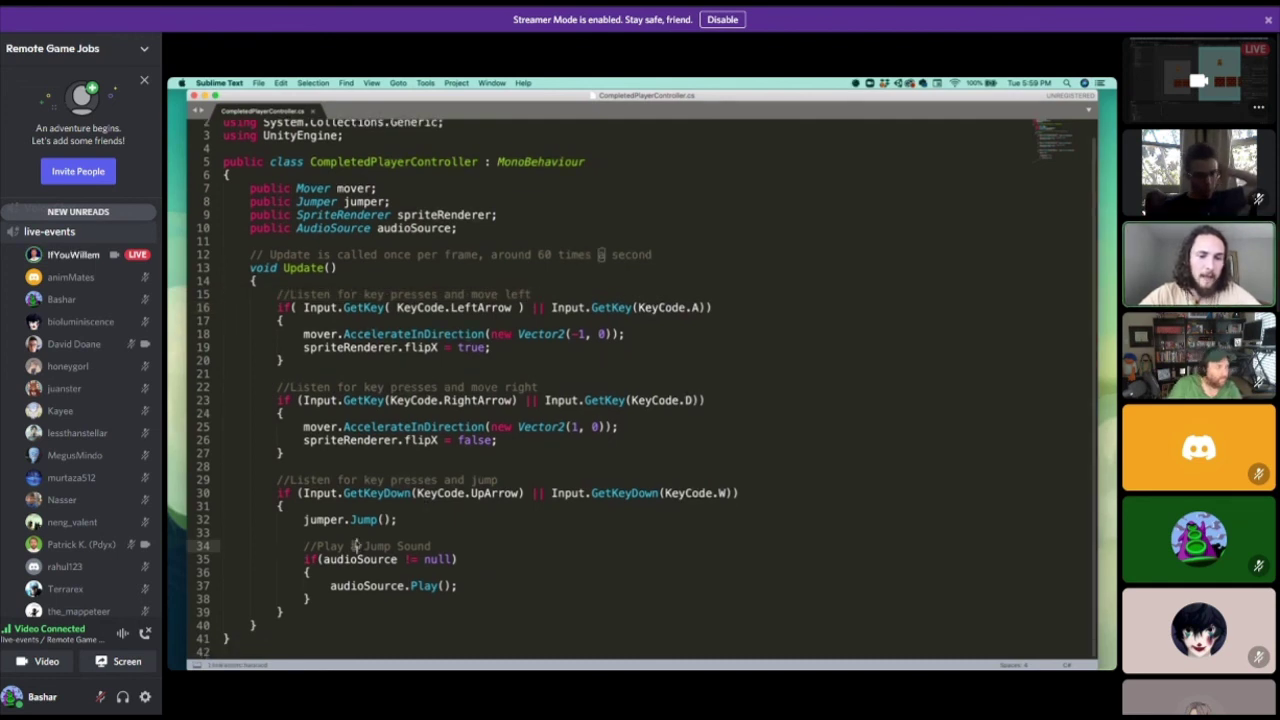
pyautogui.tripleClick(354, 546)
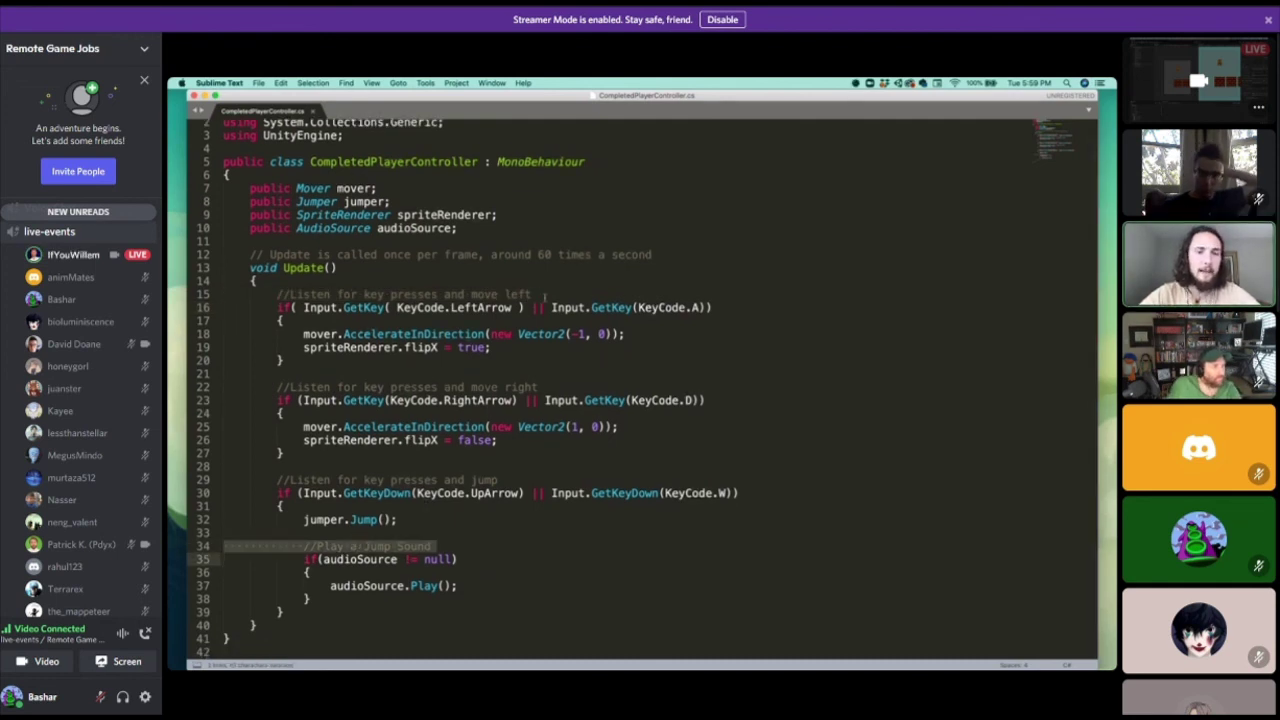
# Open Mover.cs from the Scripts folder in Finder and read its comments on Awake, direction normalization and velocity.
pyautogui.hotkey('ctrl', 'Up')
pyautogui.click(452, 218)
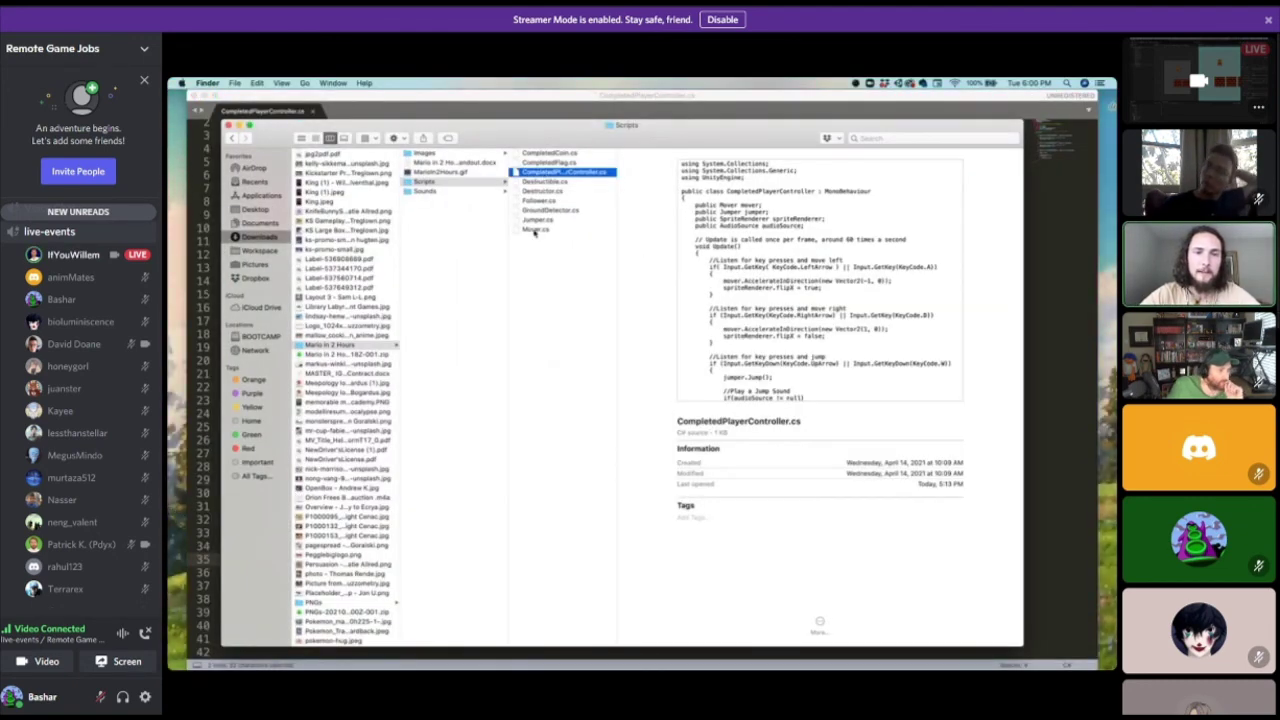
pyautogui.doubleClick(535, 230)
pyautogui.doubleClick(337, 298)
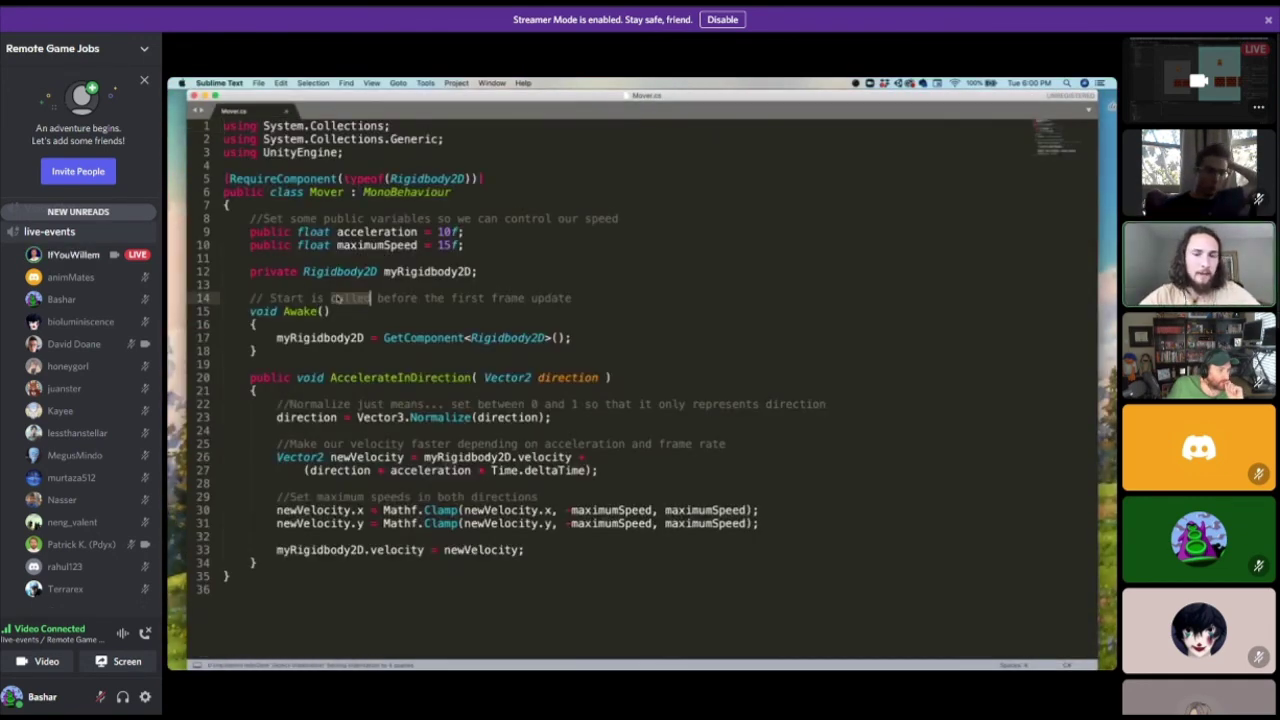
pyautogui.tripleClick(337, 298)
pyautogui.tripleClick(370, 404)
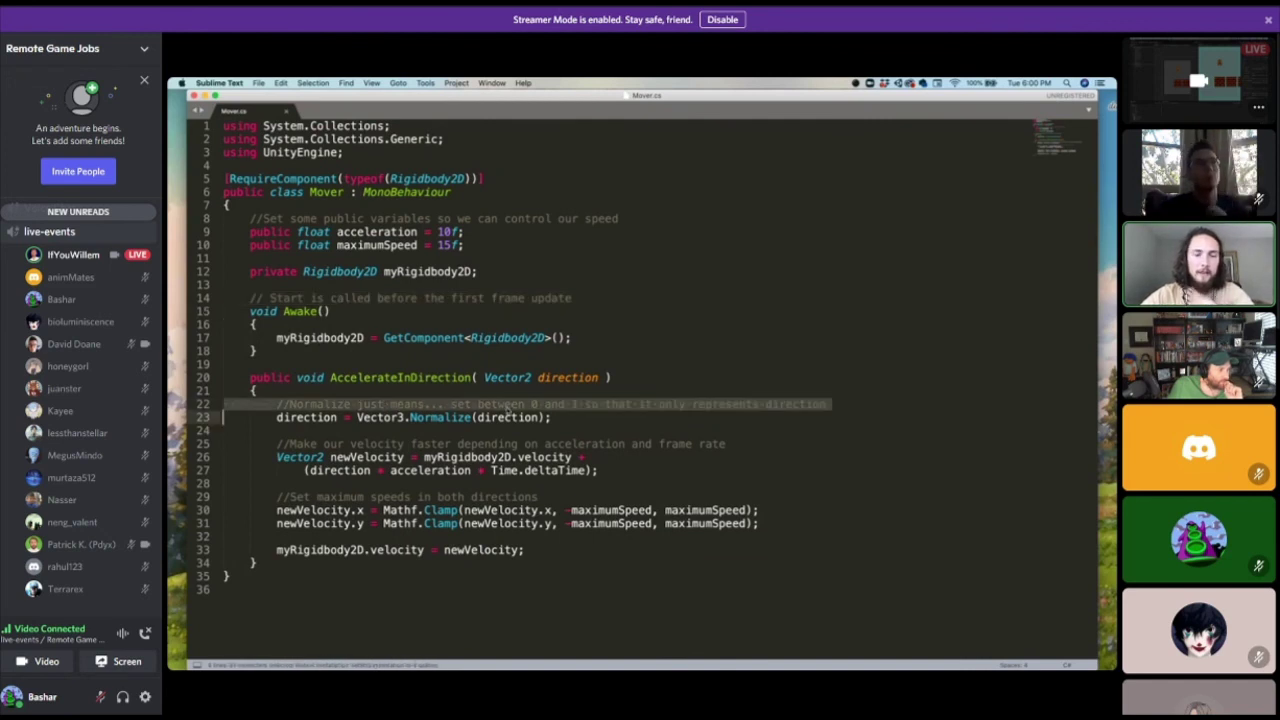
pyautogui.tripleClick(364, 444)
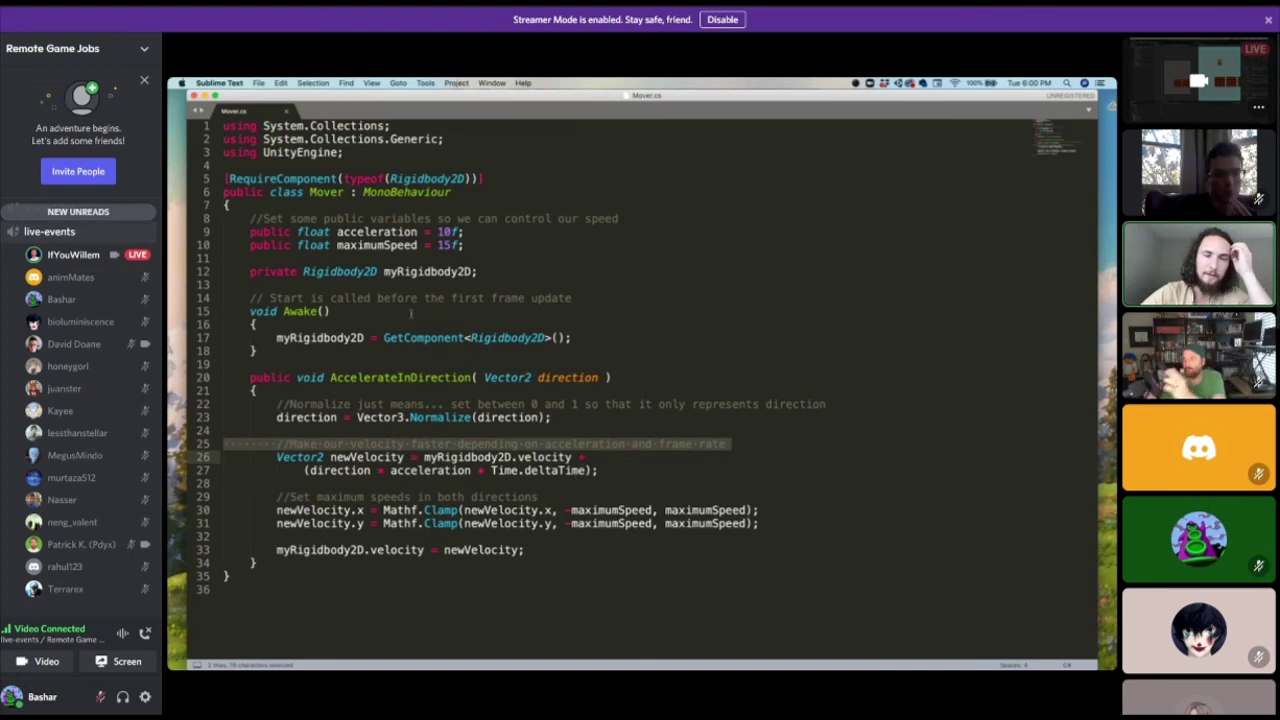
# Move the Mover.cs window out of the way and open Jumper.cs from the Scripts folder in Finder.
pyautogui.moveTo(262, 94); pyautogui.dragTo(320, 378)
pyautogui.hotkey('ctrl', 'Up')
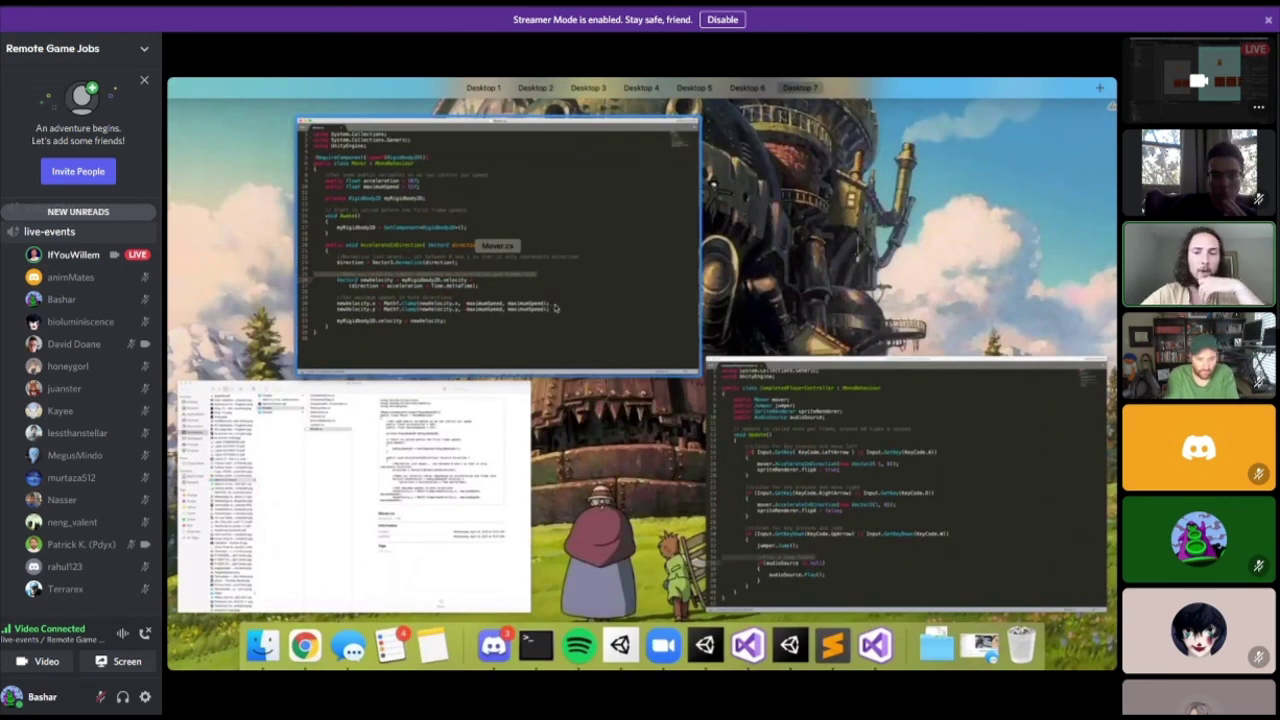
pyautogui.click(357, 429)
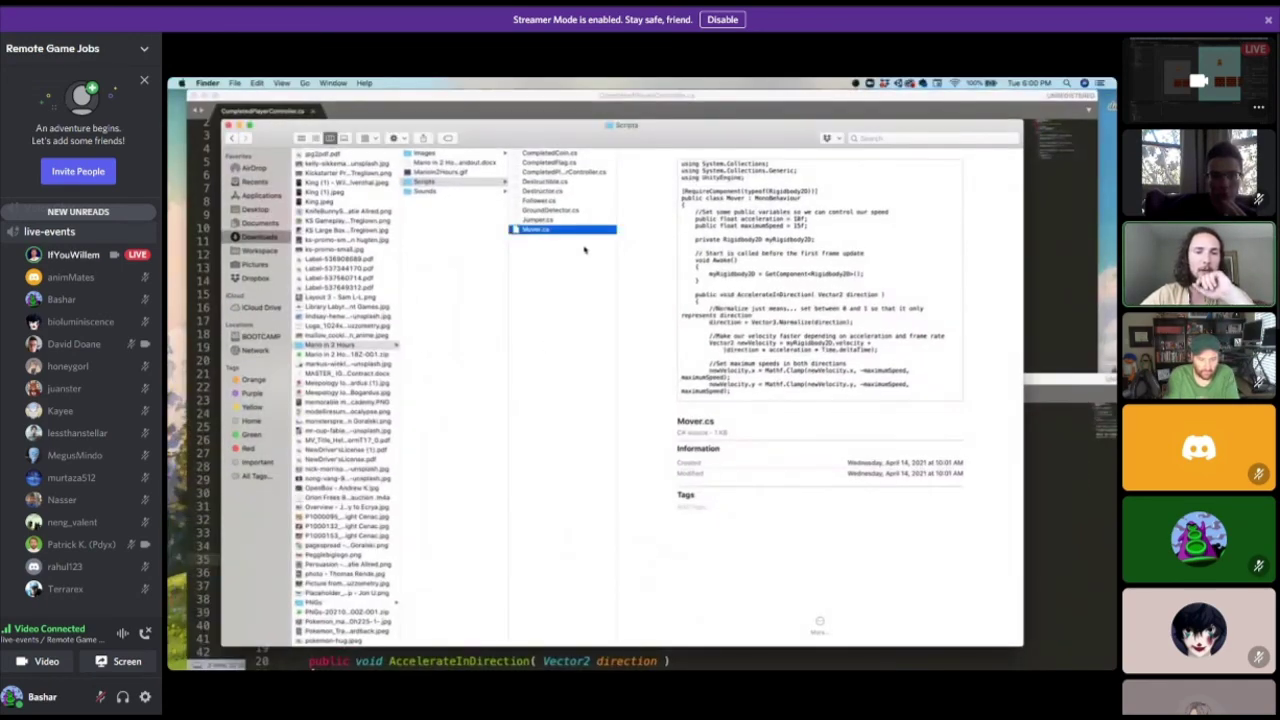
pyautogui.doubleClick(538, 219)
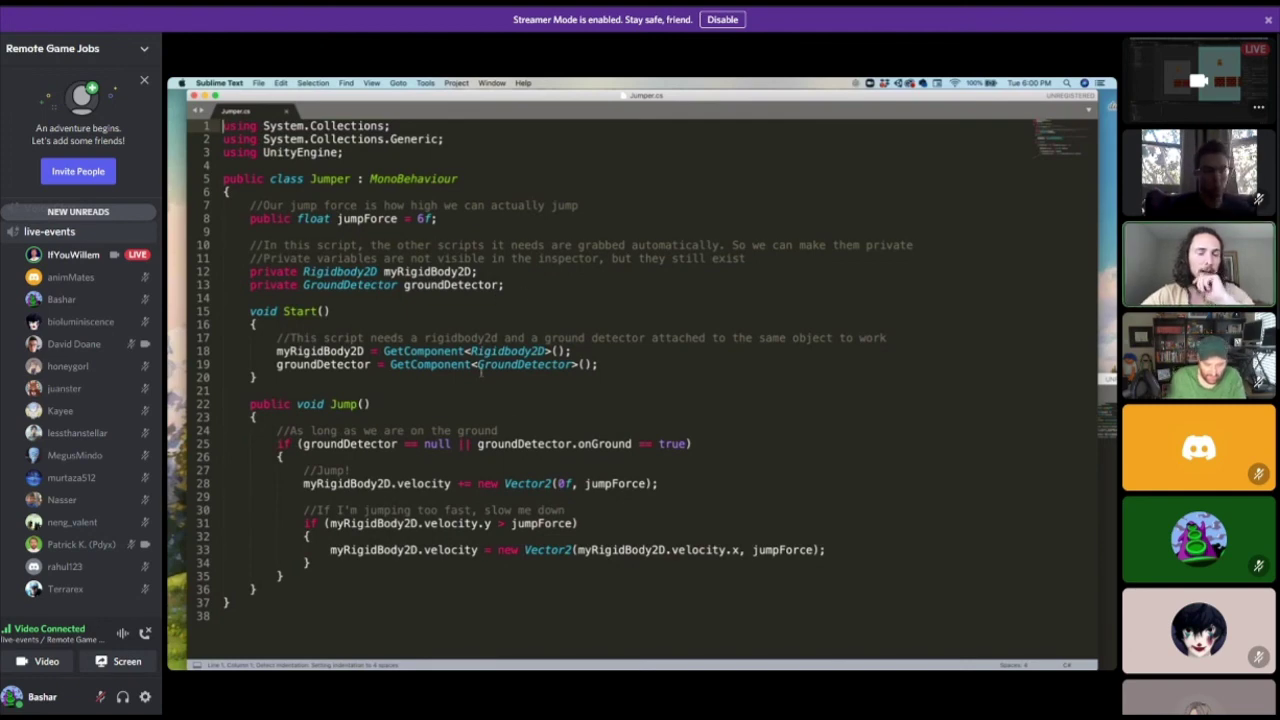
# Switch to Chrome and bring up the Mario in 2 Hours: Handout document.
pyautogui.hotkey('ctrl', 'Left')
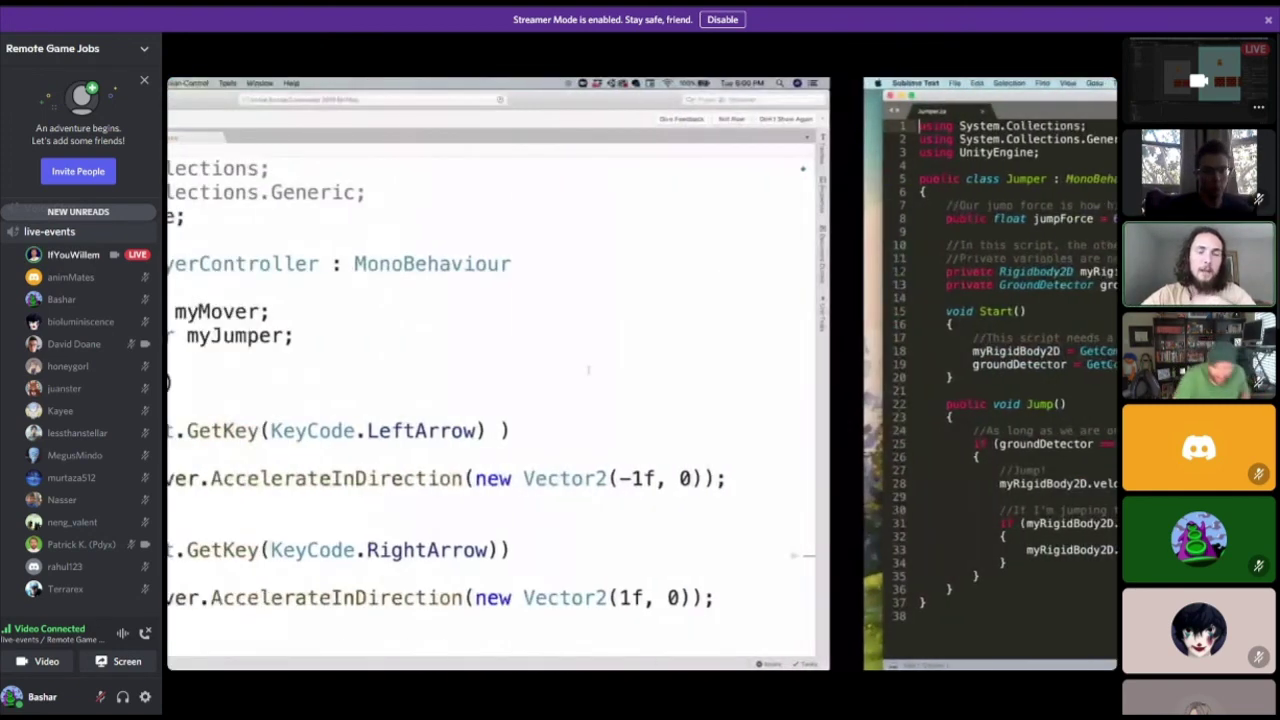
pyautogui.hotkey('ctrl', 'Left')
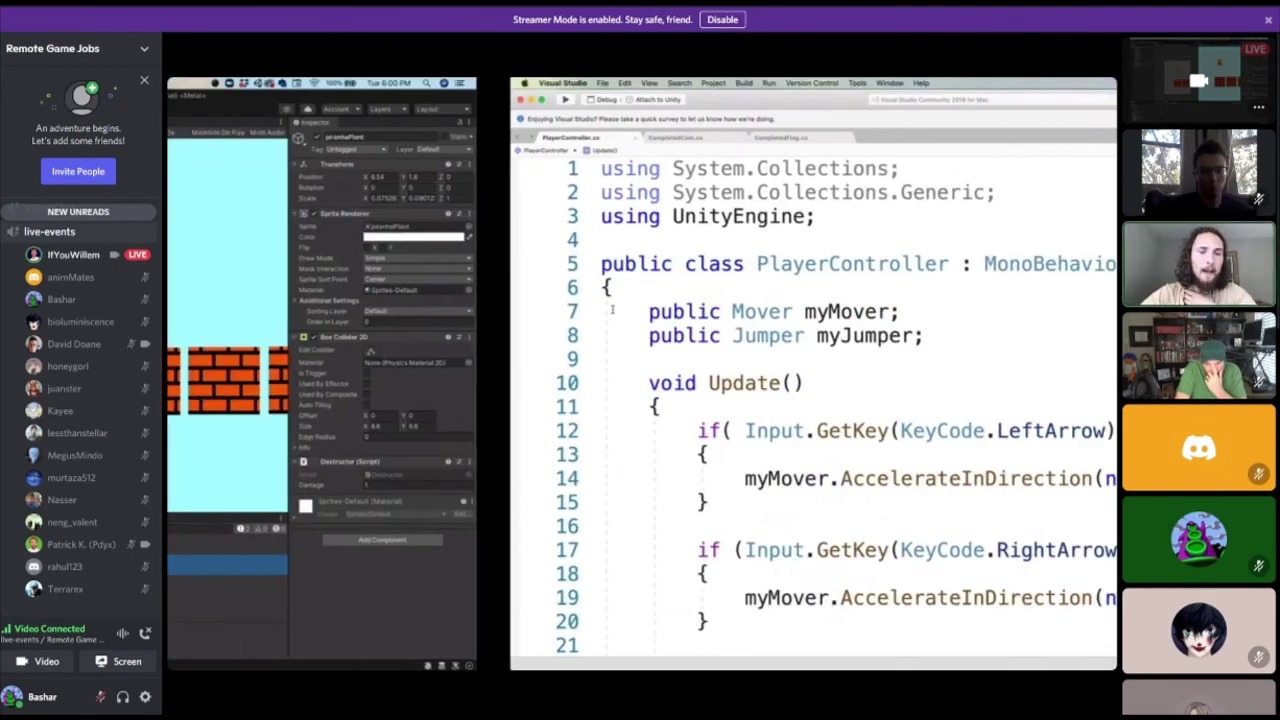
pyautogui.hotkey('ctrl', 'Up')
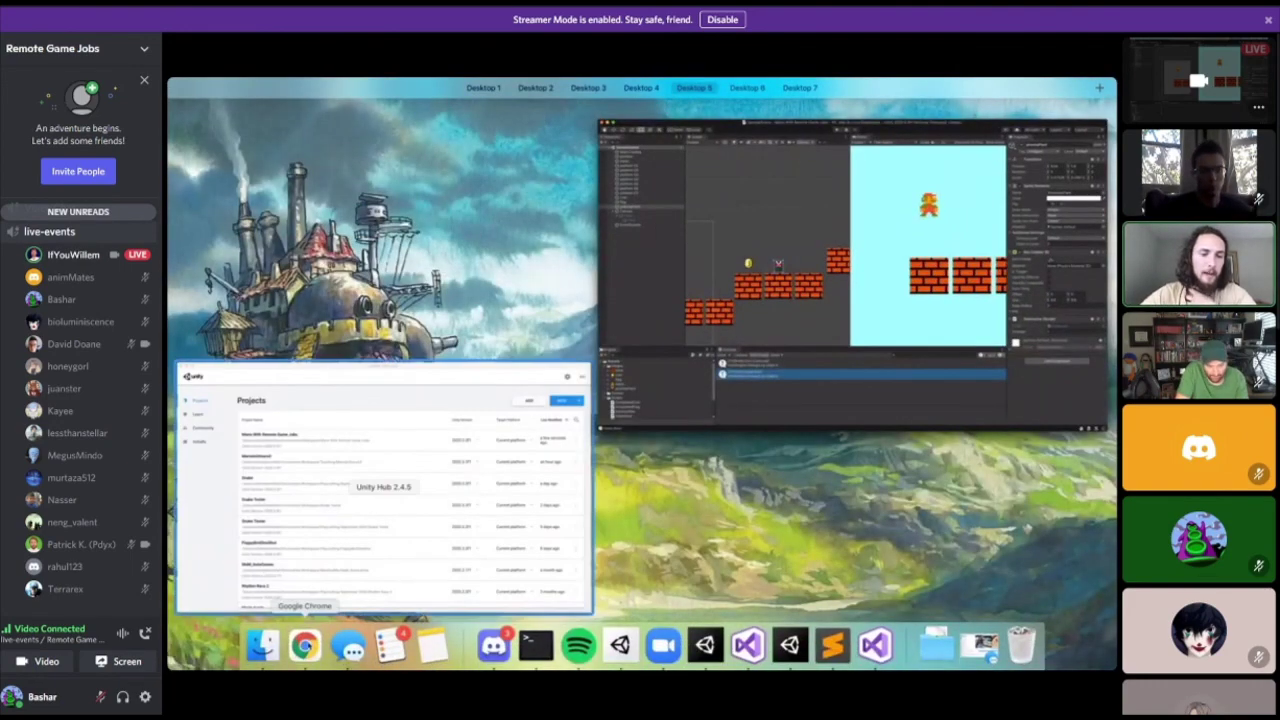
pyautogui.click(262, 645)
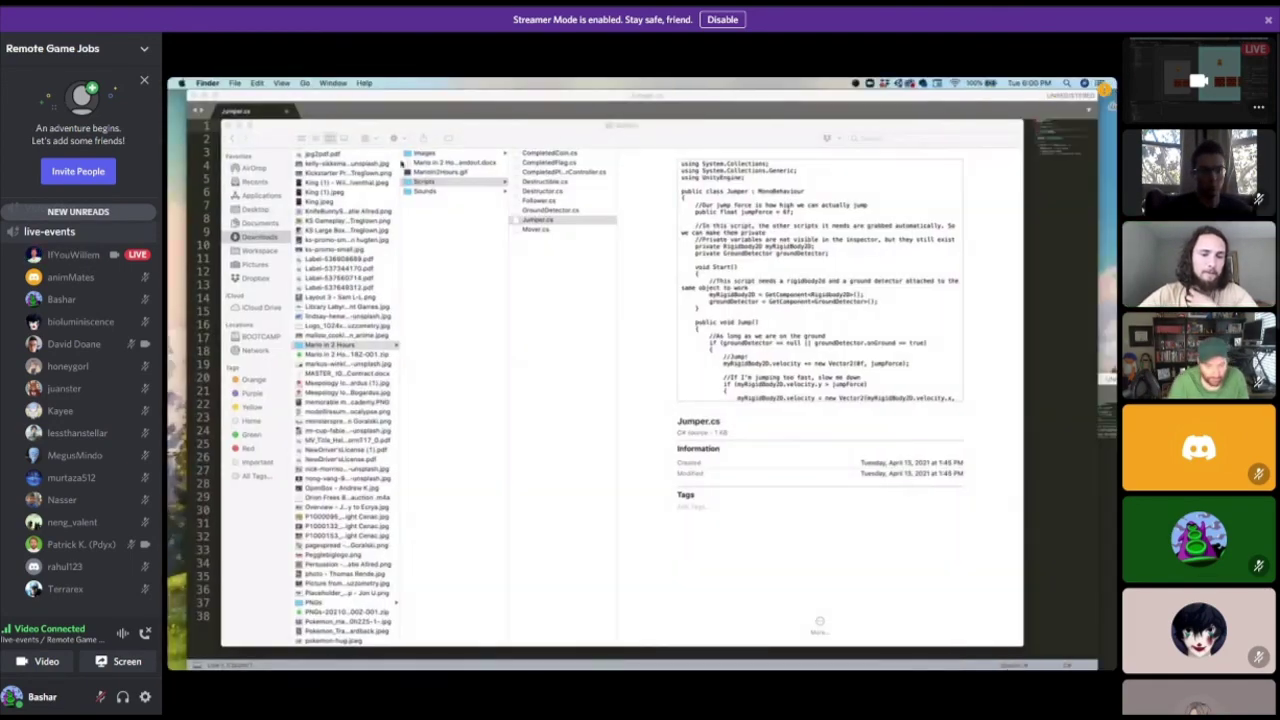
pyautogui.hotkey('ctrl', 'Left')
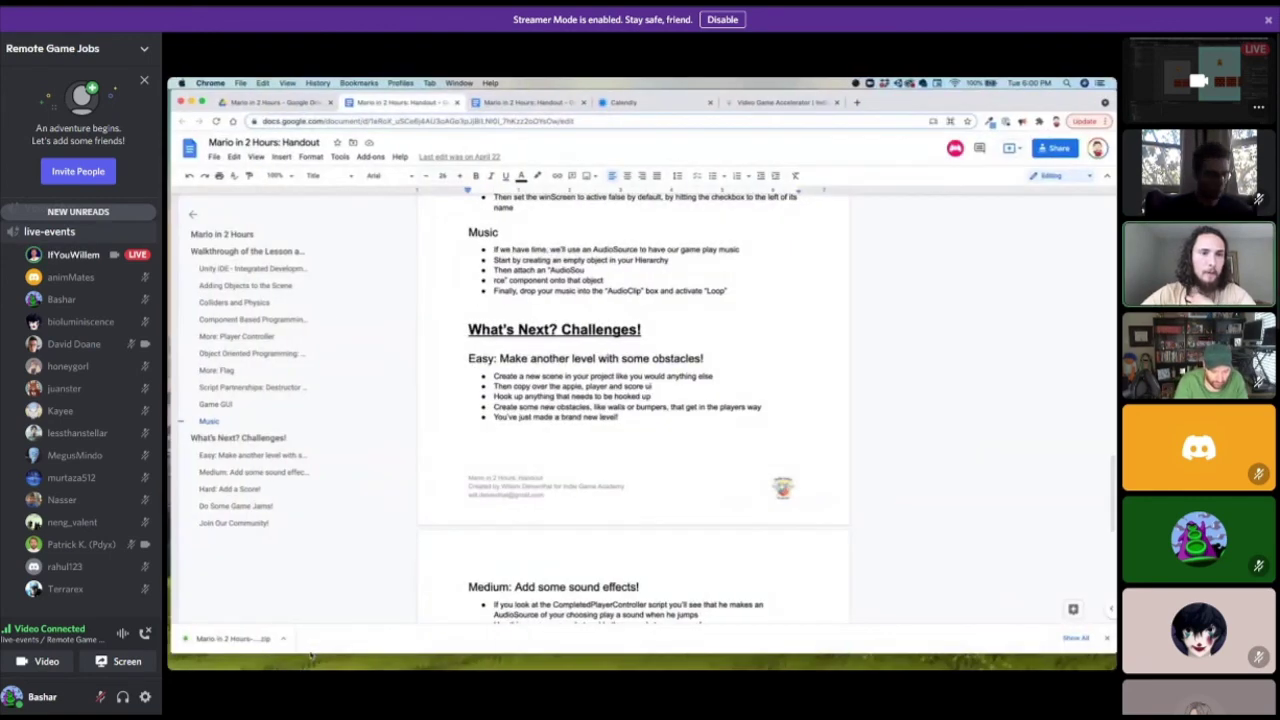
# Read the Easy challenge on making another level and the Medium challenge on adding sound effects in the handout.
pyautogui.scroll(-1, 515, 297)
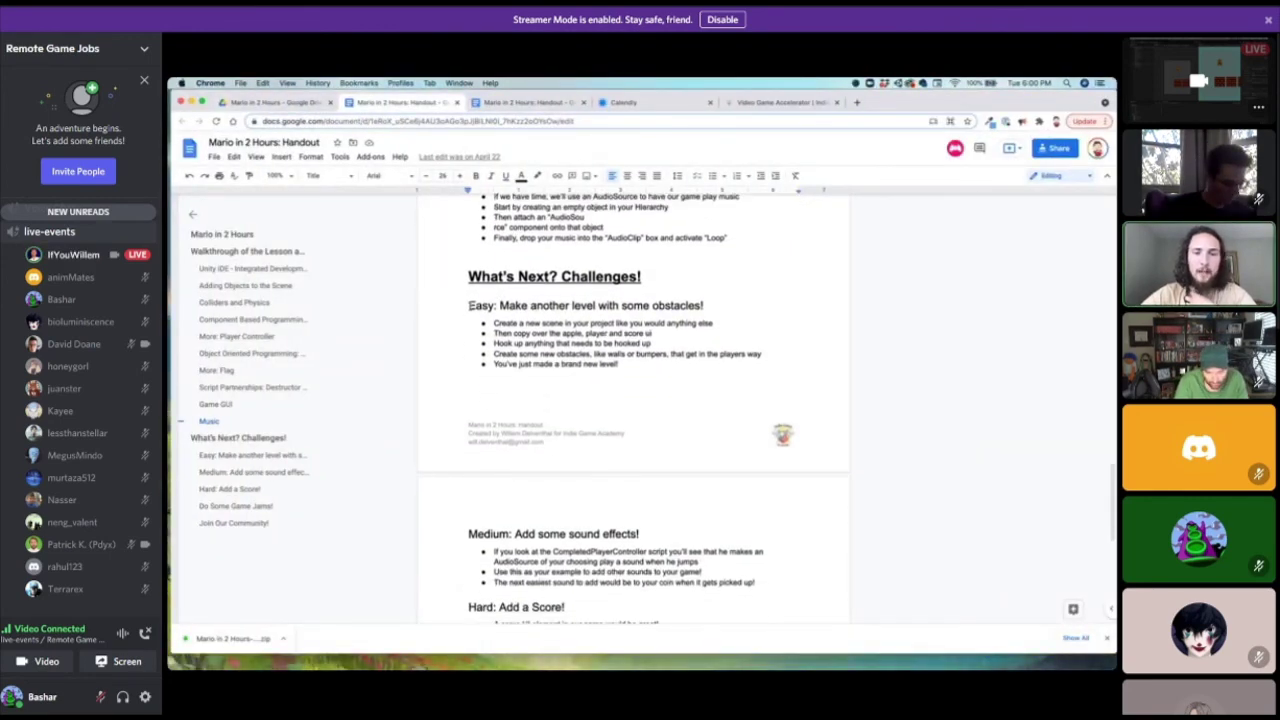
pyautogui.moveTo(469, 305); pyautogui.dragTo(704, 305)
pyautogui.scroll(-1, 571, 262)
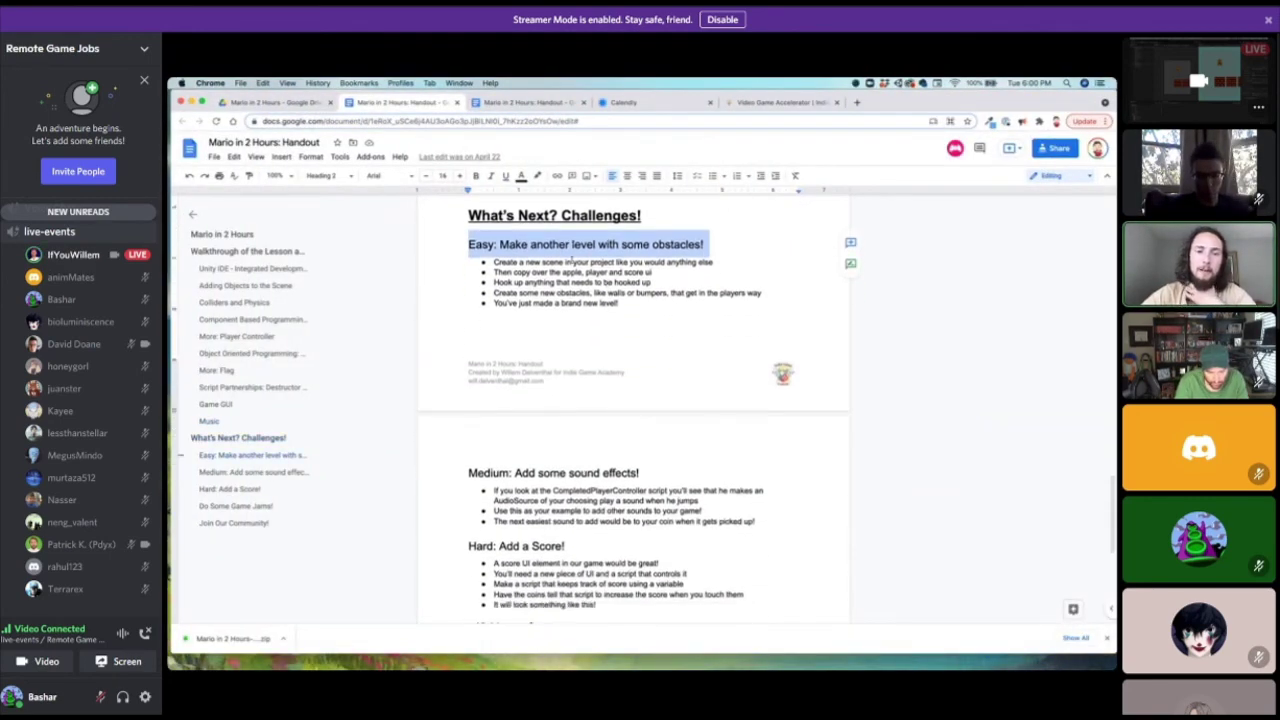
pyautogui.scroll(-2, 572, 260)
pyautogui.moveTo(469, 355); pyautogui.dragTo(639, 355)
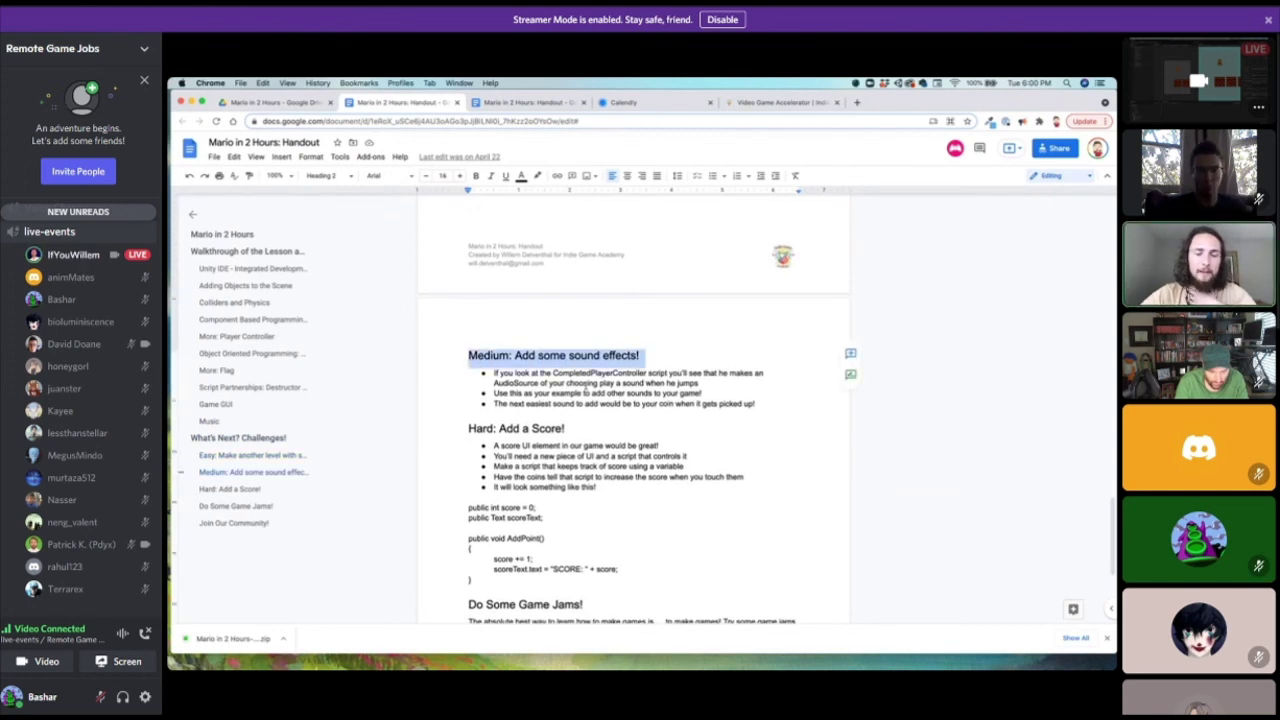
# Read the Hard: Add a Score! challenge with its sample code and the Do Some Game Jams! section.
pyautogui.scroll(-2, 585, 389)
pyautogui.tripleClick(505, 313)
pyautogui.scroll(-1, 566, 332)
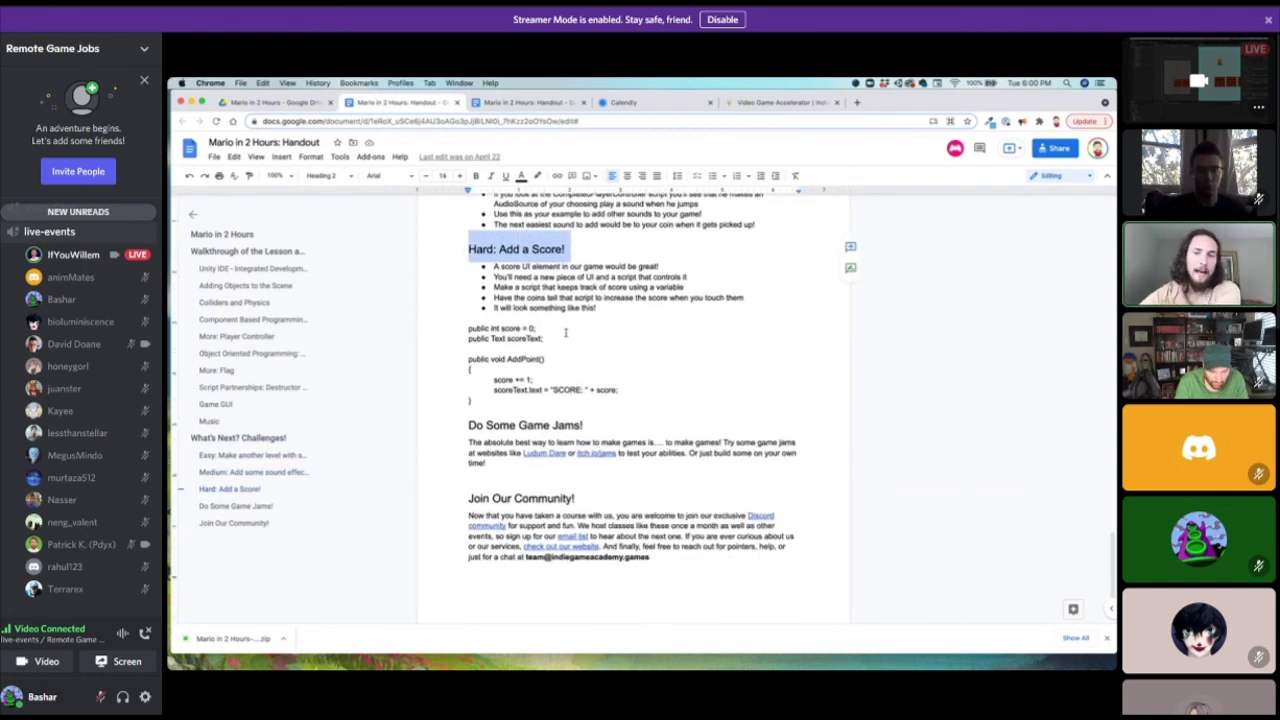
pyautogui.scroll(1, 566, 333)
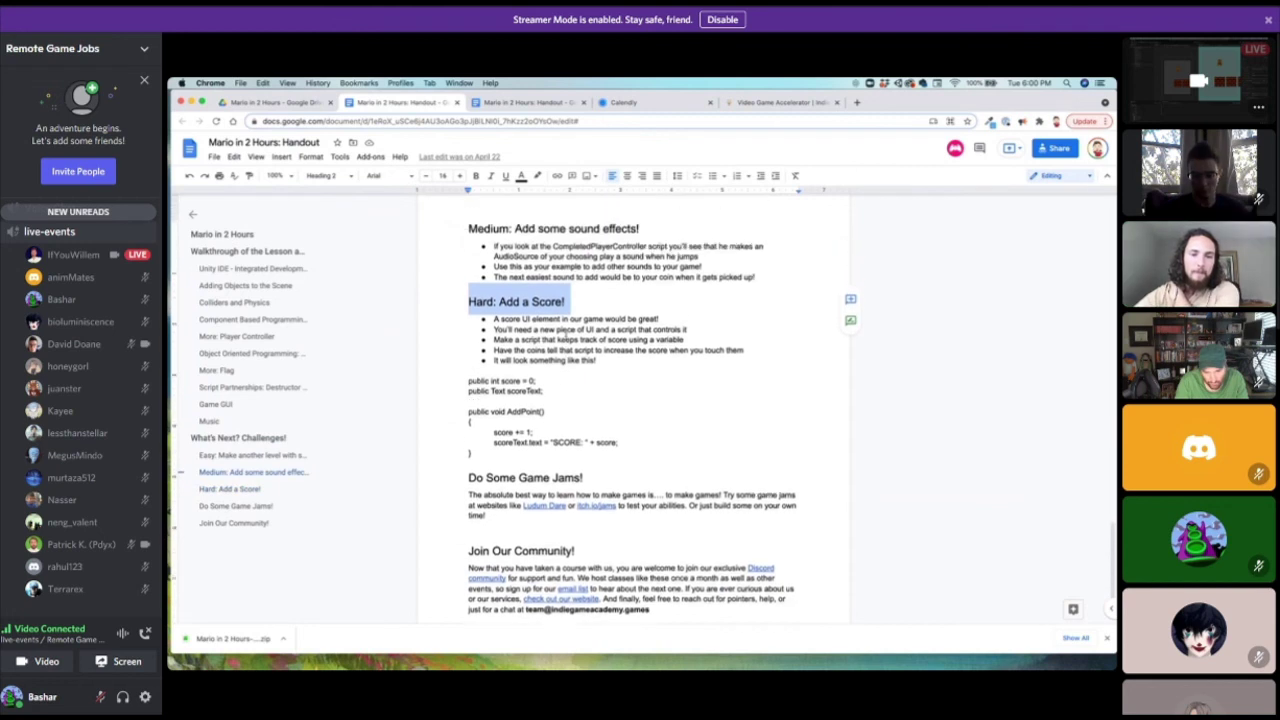
pyautogui.scroll(-1, 566, 333)
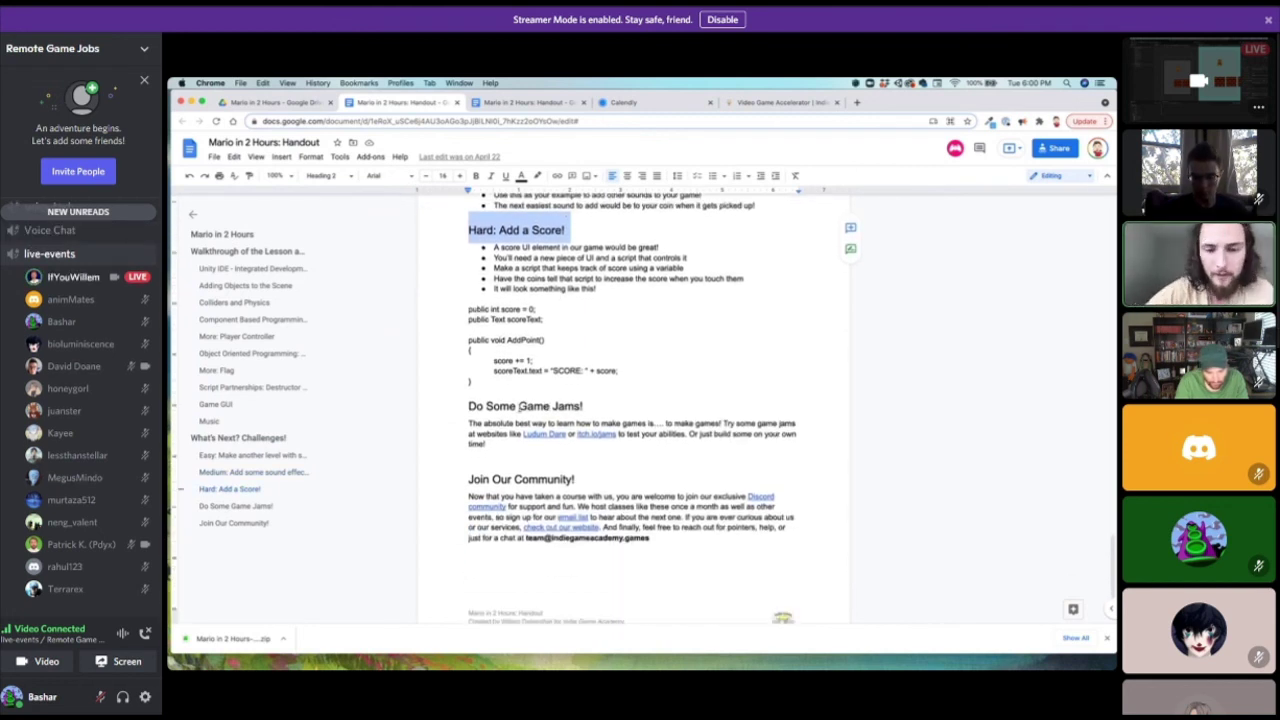
pyautogui.moveTo(477, 417); pyautogui.dragTo(572, 448)
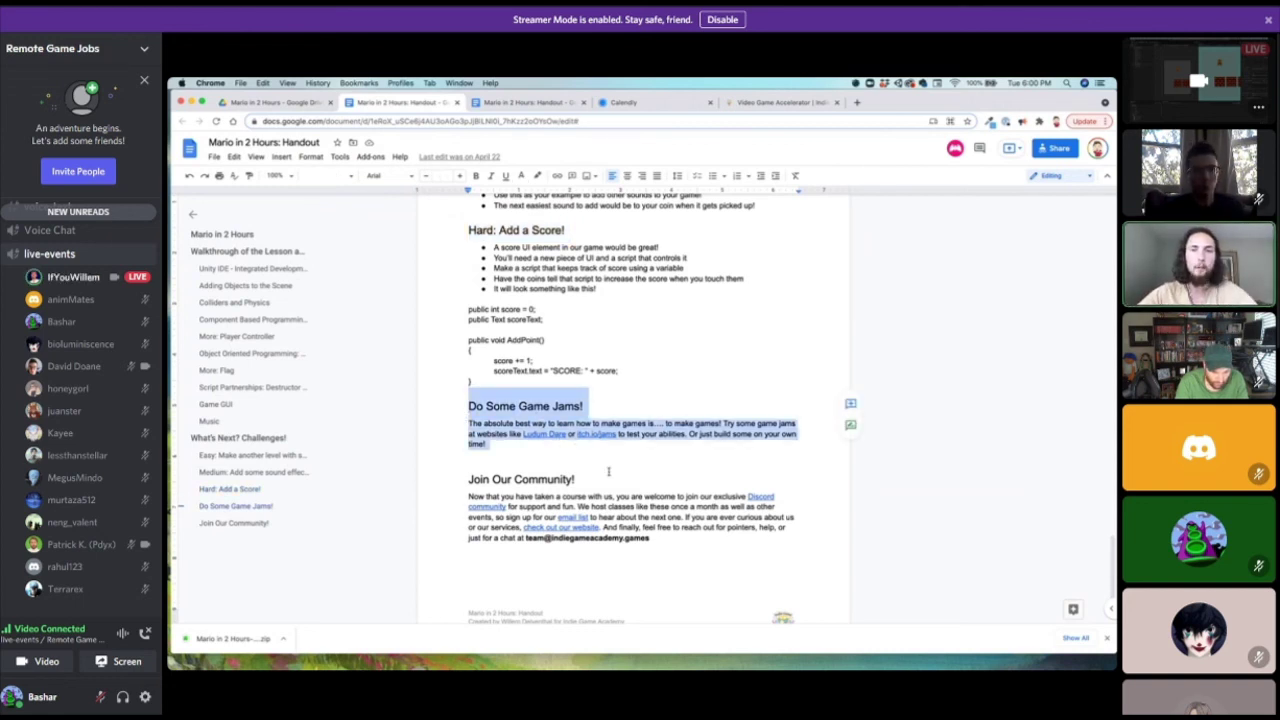
# Switch back to Unity, deselect the piranhaPlant object, and unmute the Discord microphone.
pyautogui.hotkey('ctrl', 'Right')
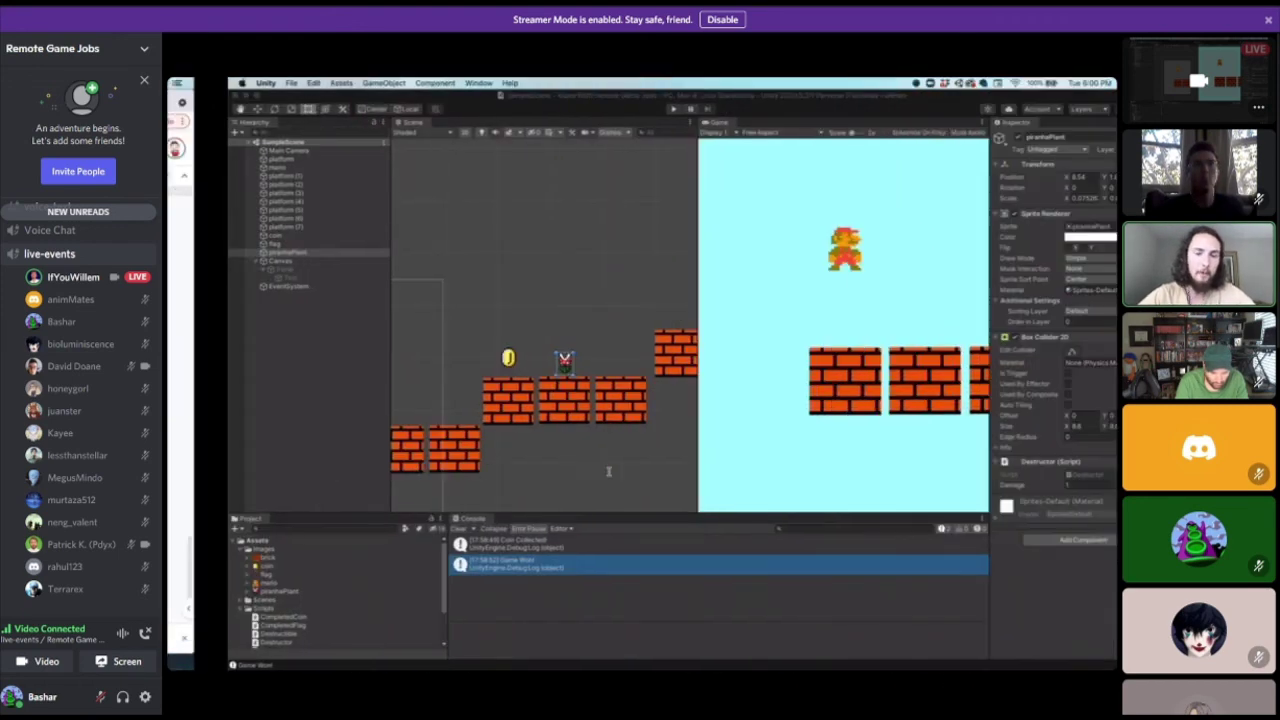
pyautogui.click(540, 275)
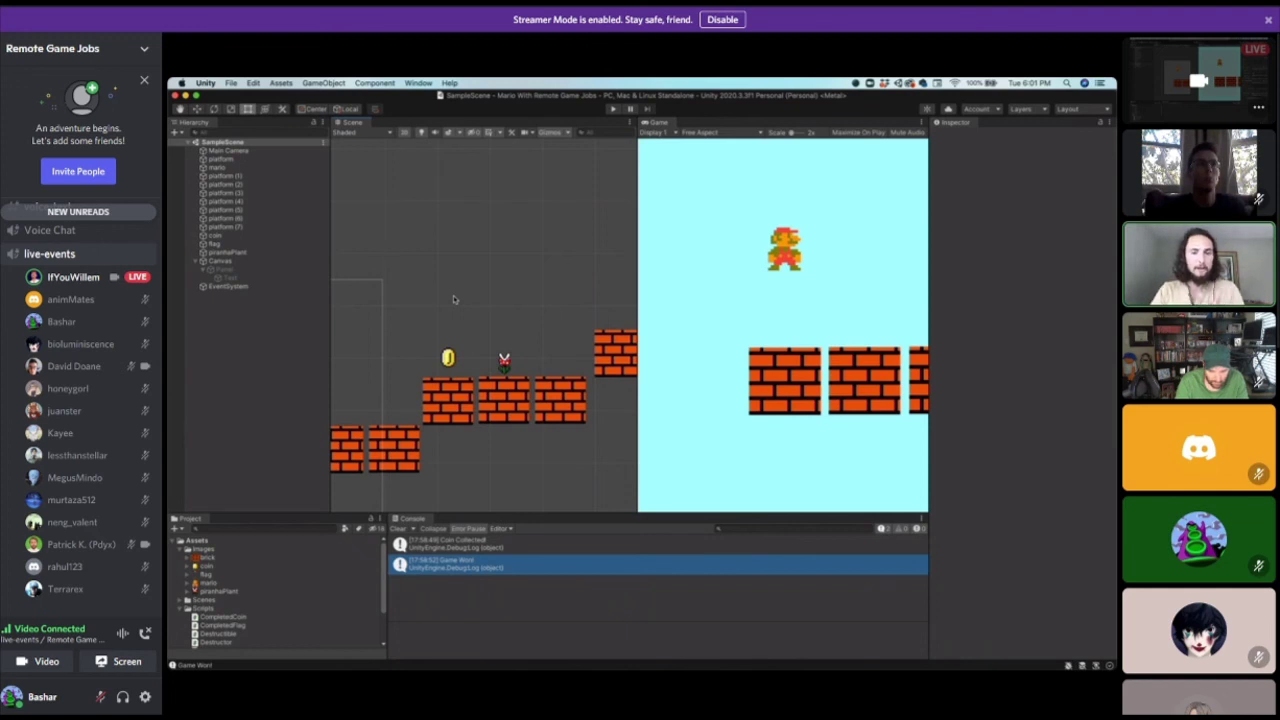
pyautogui.click(101, 699)
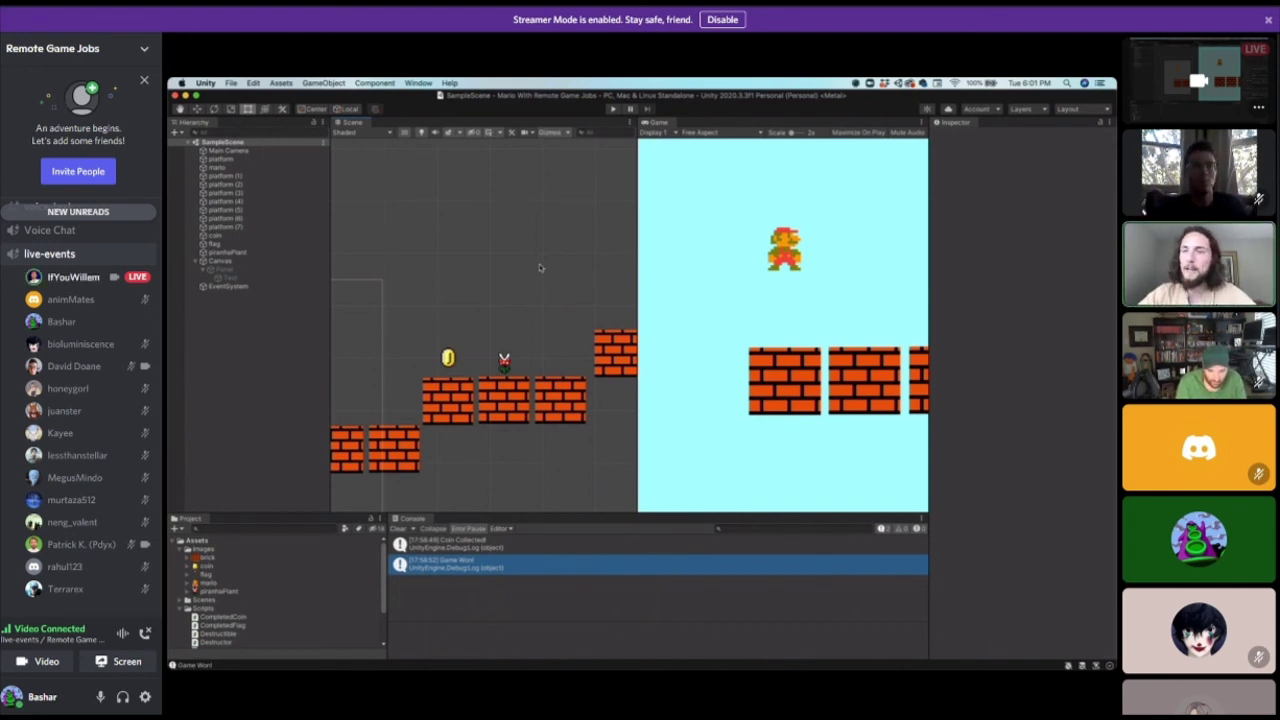
# Switch to Chrome to view the Video Game Accelerator page at indiegameacademy.com/level-2, and return to Unity.
pyautogui.hotkey('ctrl', 'Left')
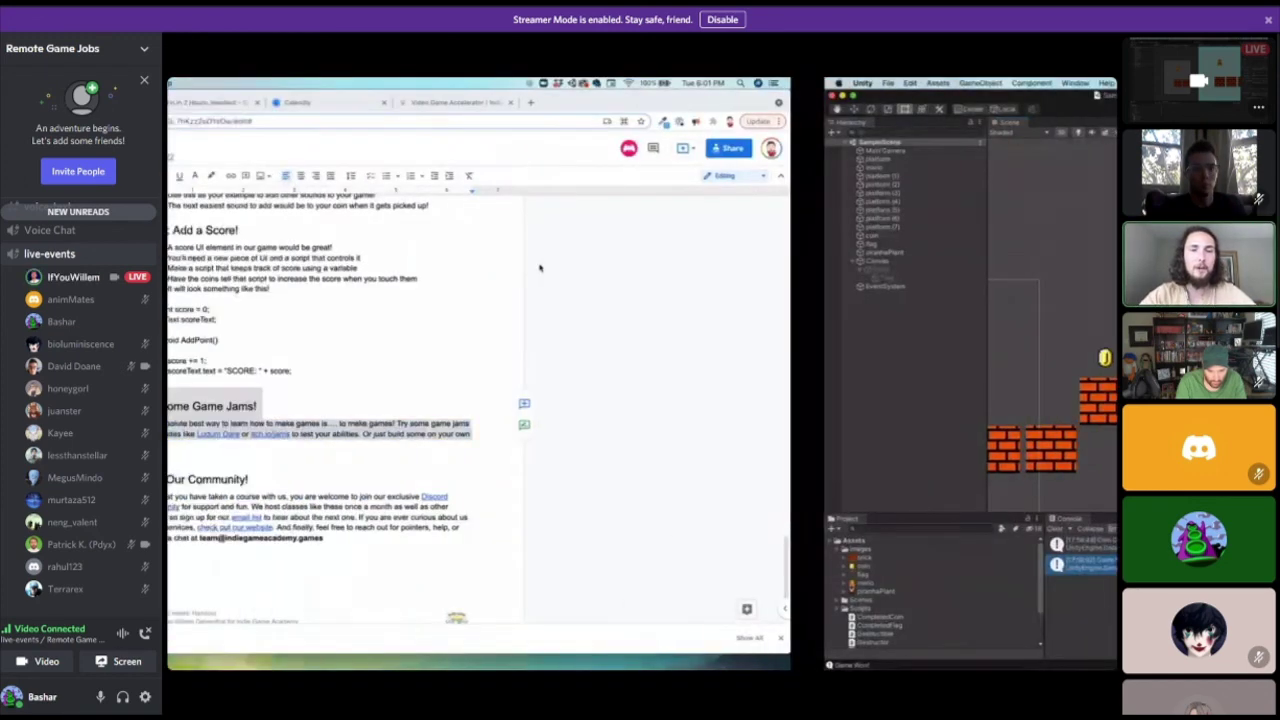
pyautogui.click(742, 103)
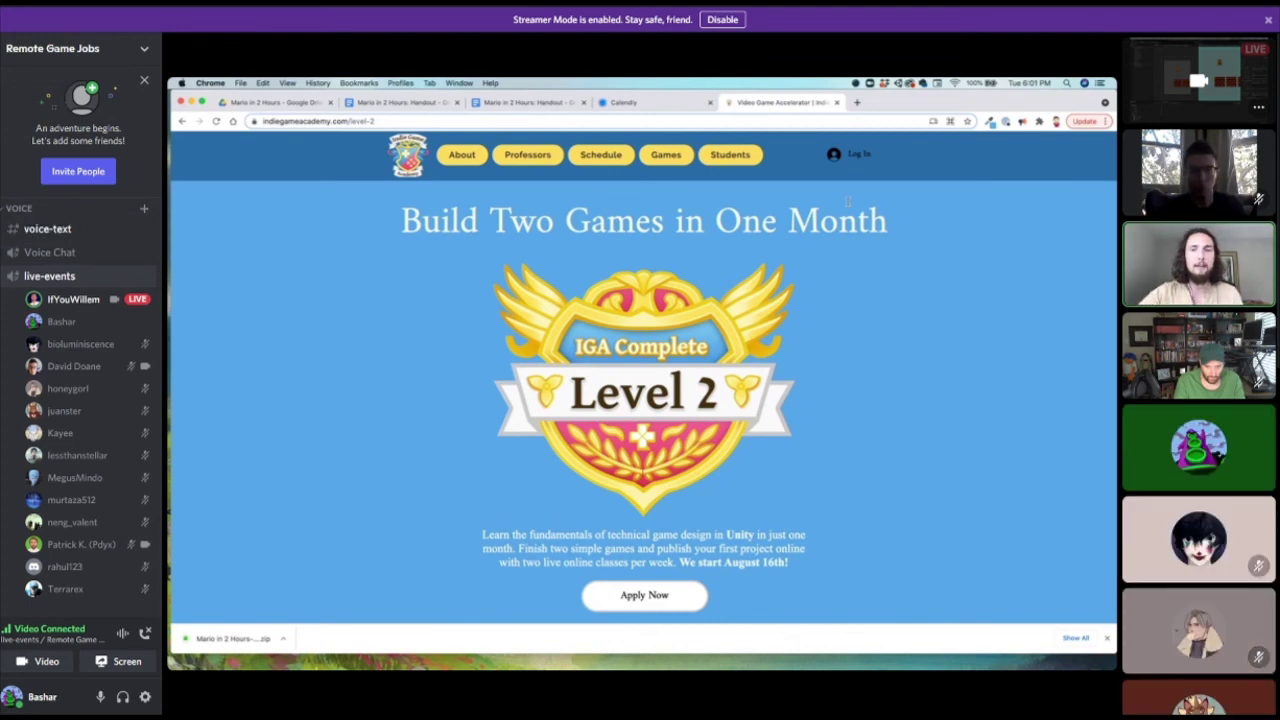
pyautogui.hotkey('ctrl', 'Right')
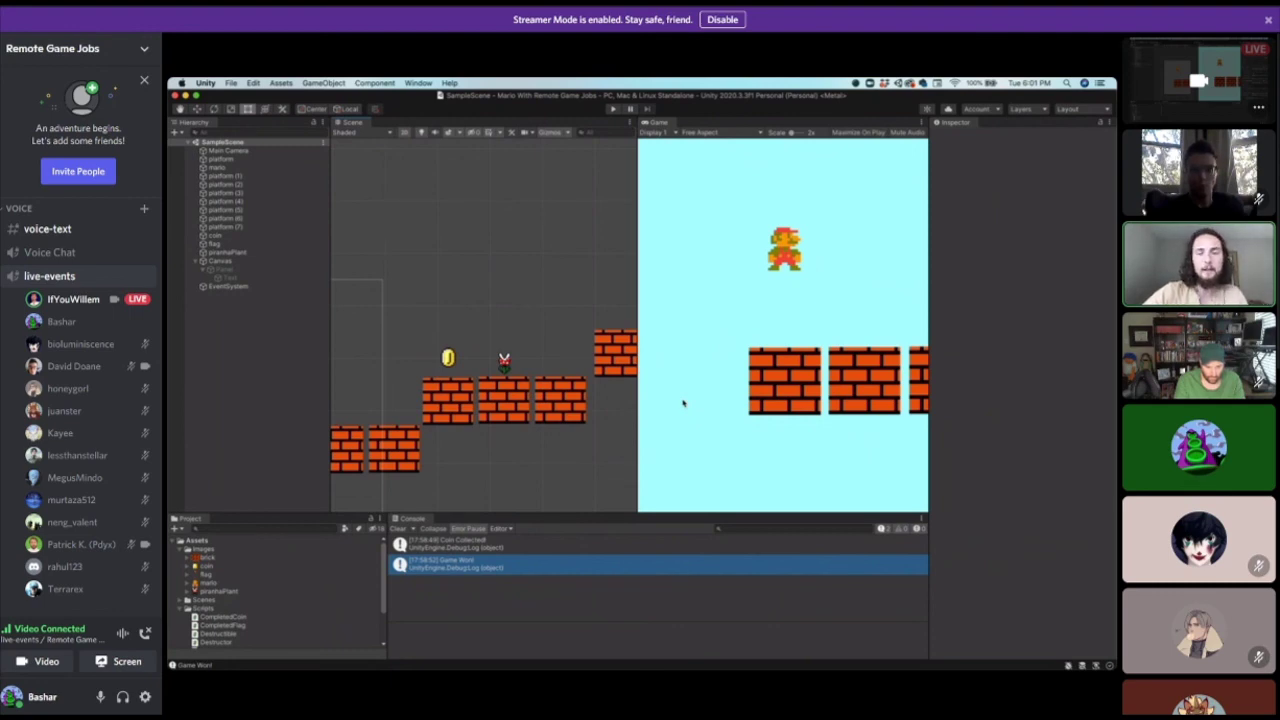
pyautogui.hotkey('ctrl', 'Left')
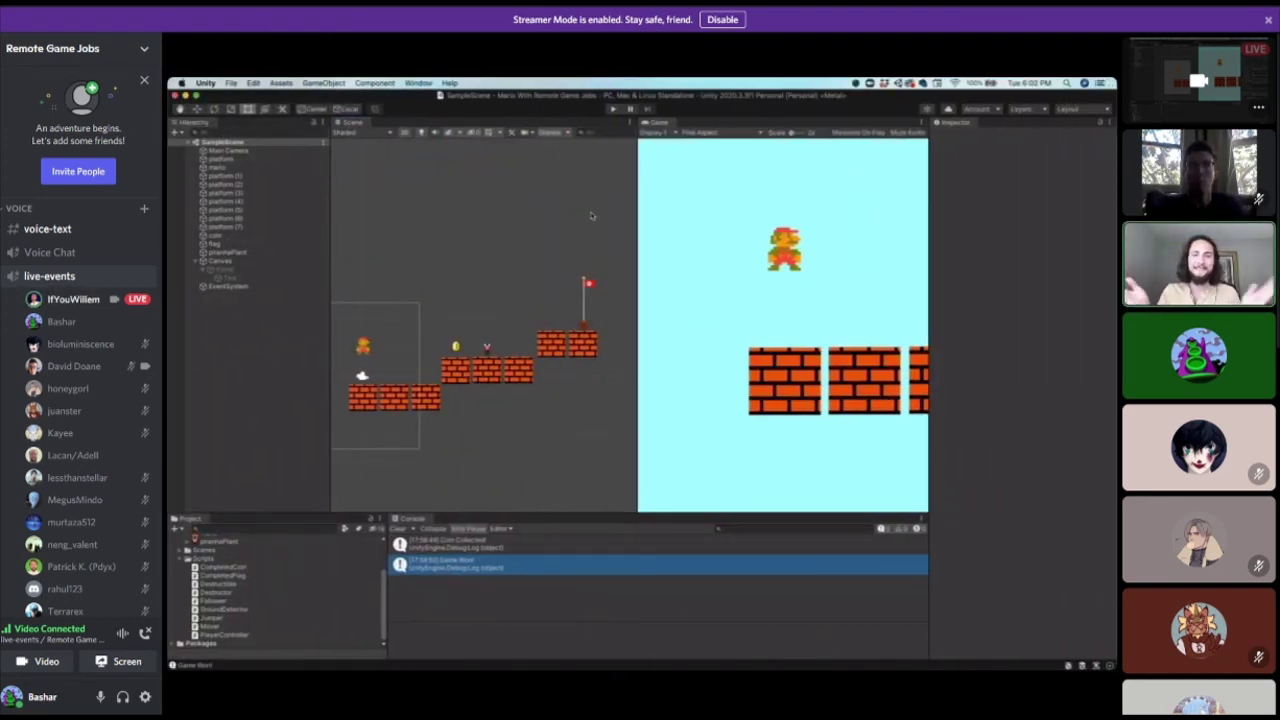
# Stop watching the ended screen share in Discord's live-events channel.
pyautogui.moveTo(634, 491)
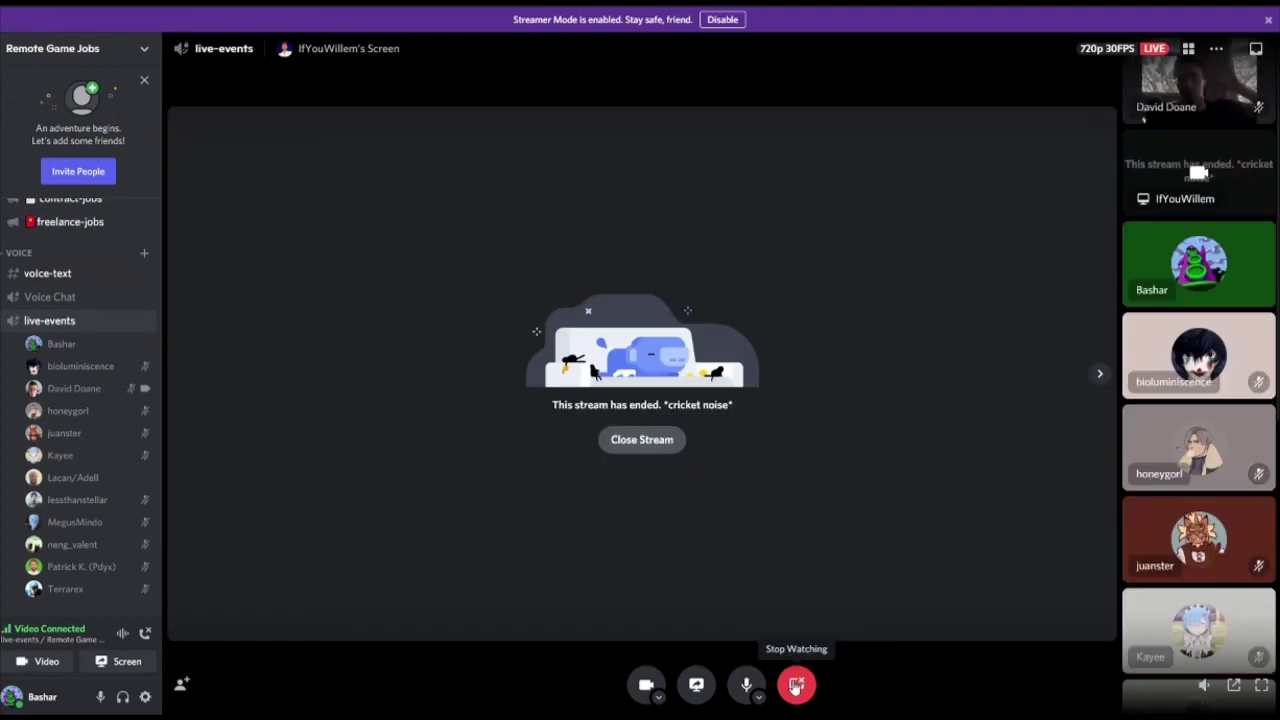
pyautogui.click(800, 687)
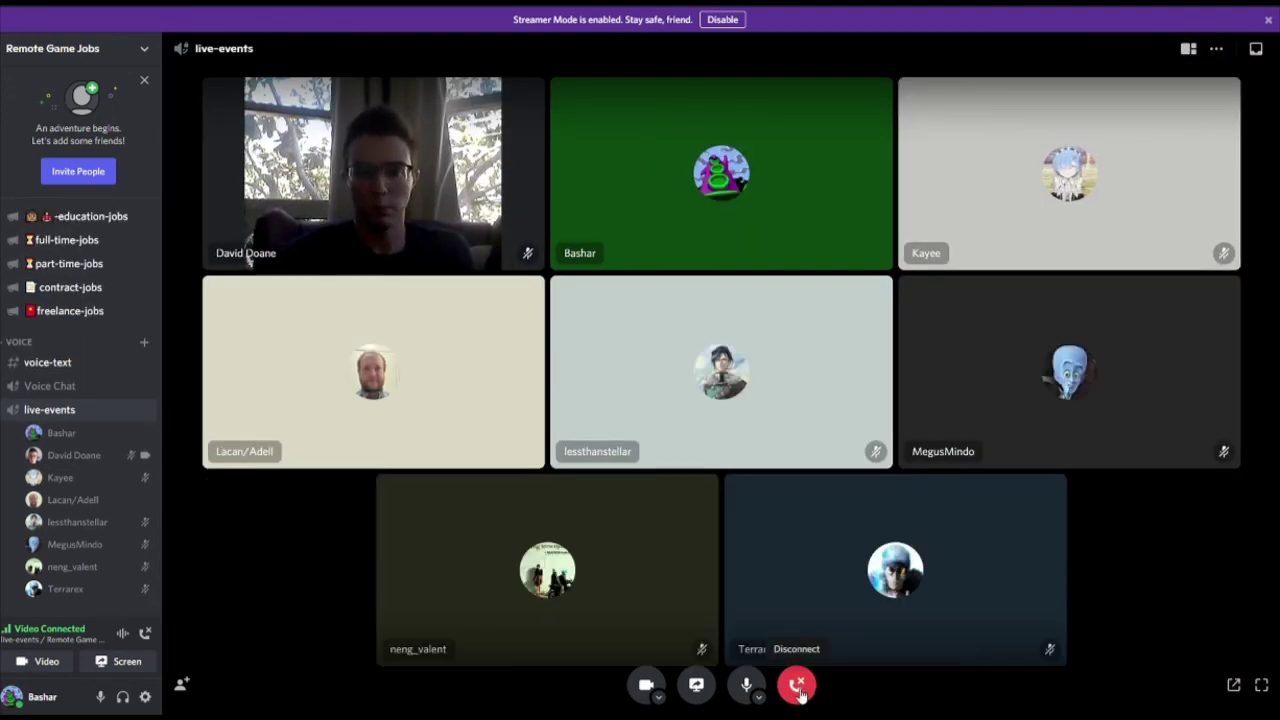